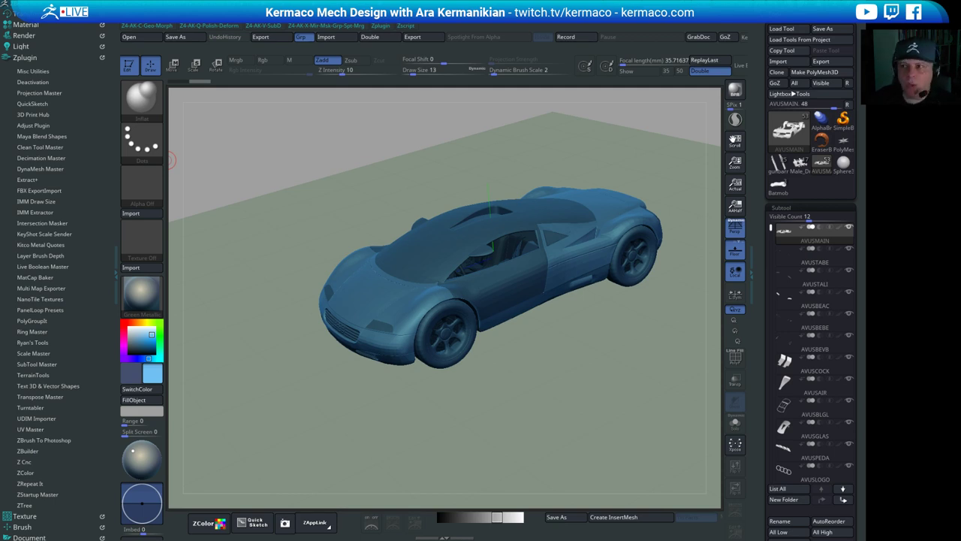
Switch to the web browser and open zbrushlive.com in a new tab
{"action": "left_click_drag", "start_coordinate": [294, 539], "coordinate": [421, 2]}
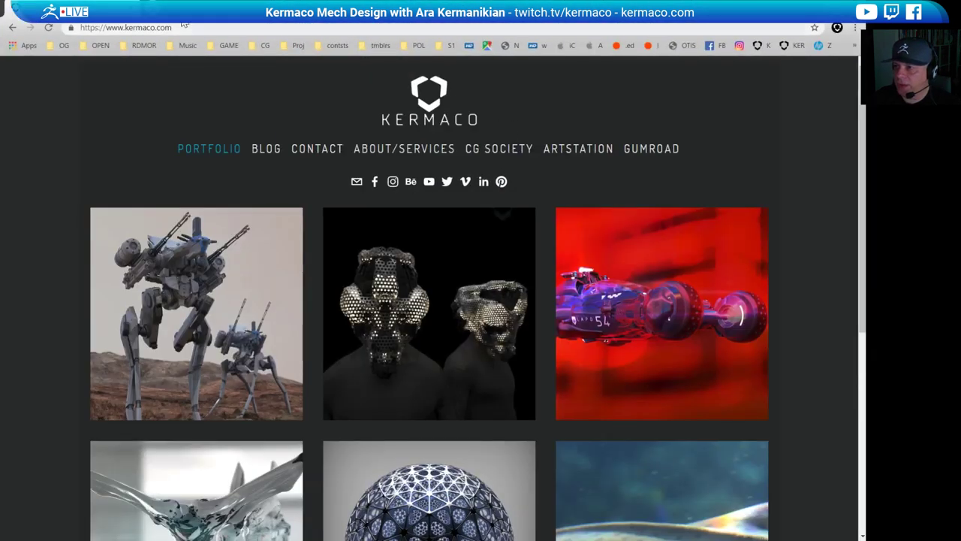
{"action": "left_click", "coordinate": [155, 7]}
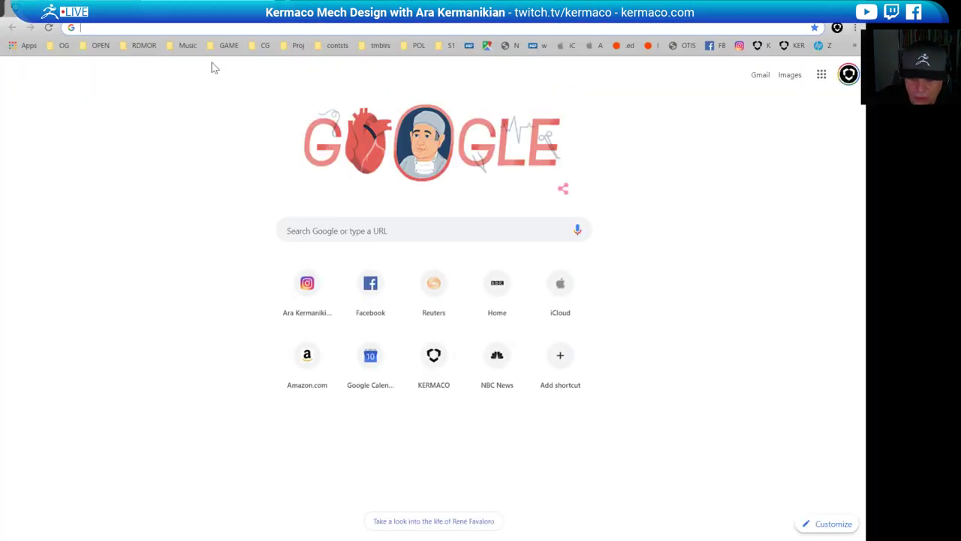
{"action": "type", "text": "z"}
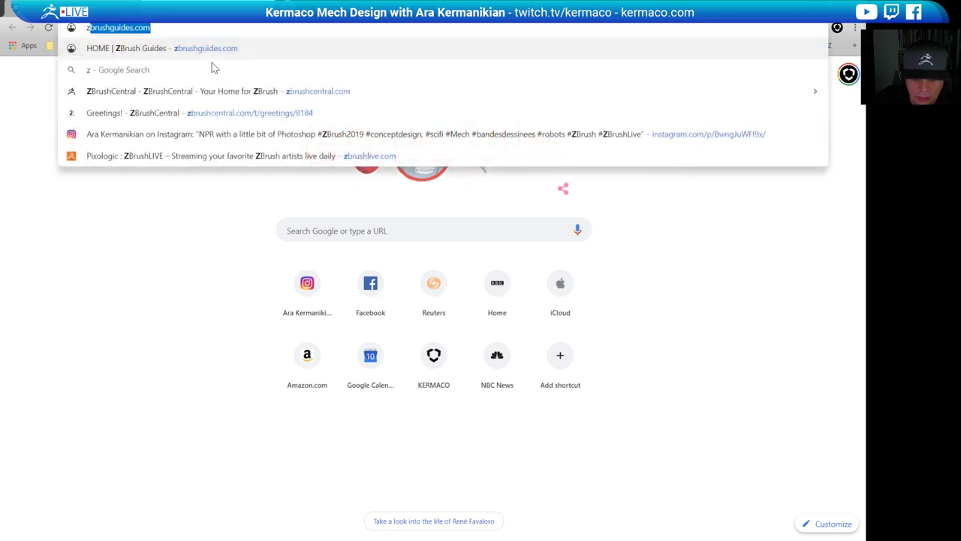
{"action": "type", "text": "brushlive.com"}
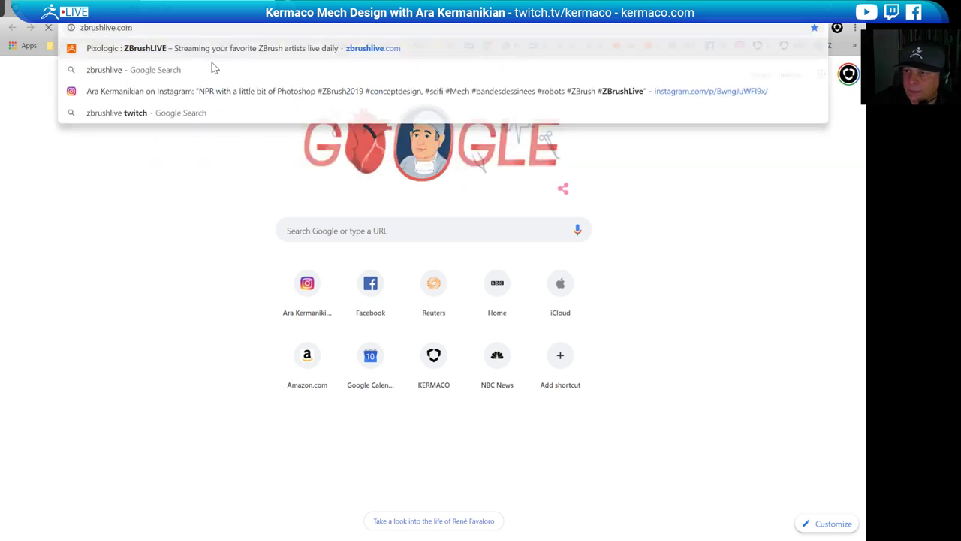
{"action": "key", "text": "Return"}
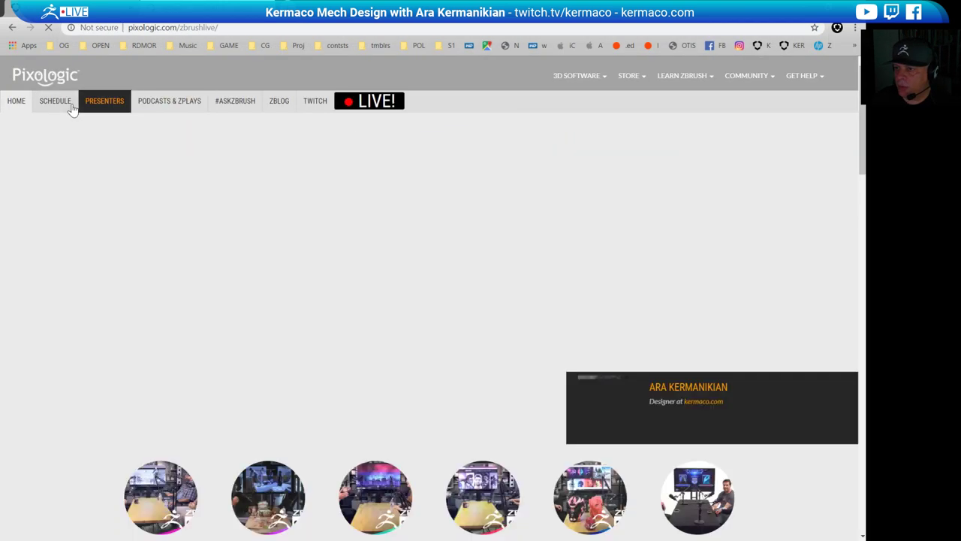
Find the kermaco.com designer among the ZBrushLIVE presenters and open that presenter's profile page
{"action": "left_click", "coordinate": [98, 103]}
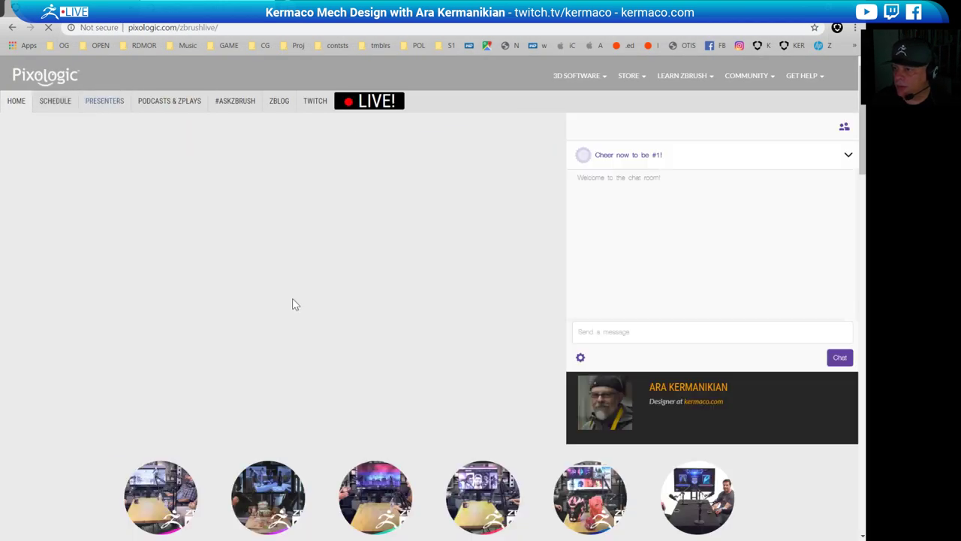
{"action": "scroll", "coordinate": [278, 301], "scroll_direction": "down", "scroll_amount": 14}
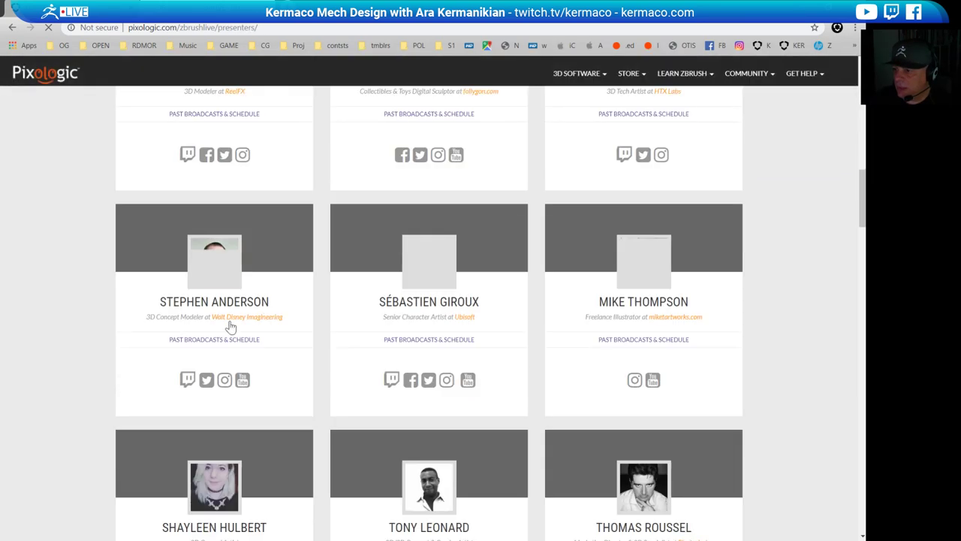
{"action": "scroll", "coordinate": [251, 333], "scroll_direction": "down", "scroll_amount": 9}
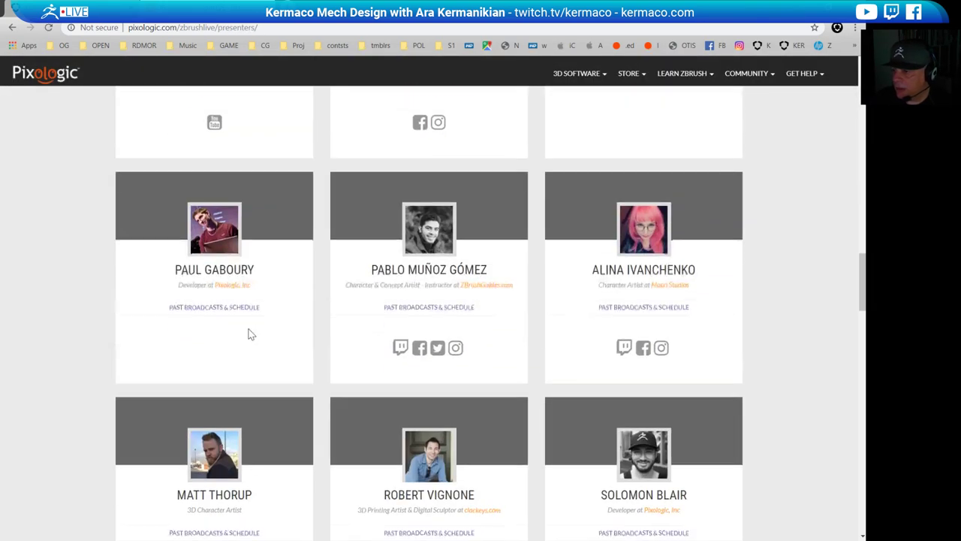
{"action": "scroll", "coordinate": [249, 331], "scroll_direction": "down", "scroll_amount": 9}
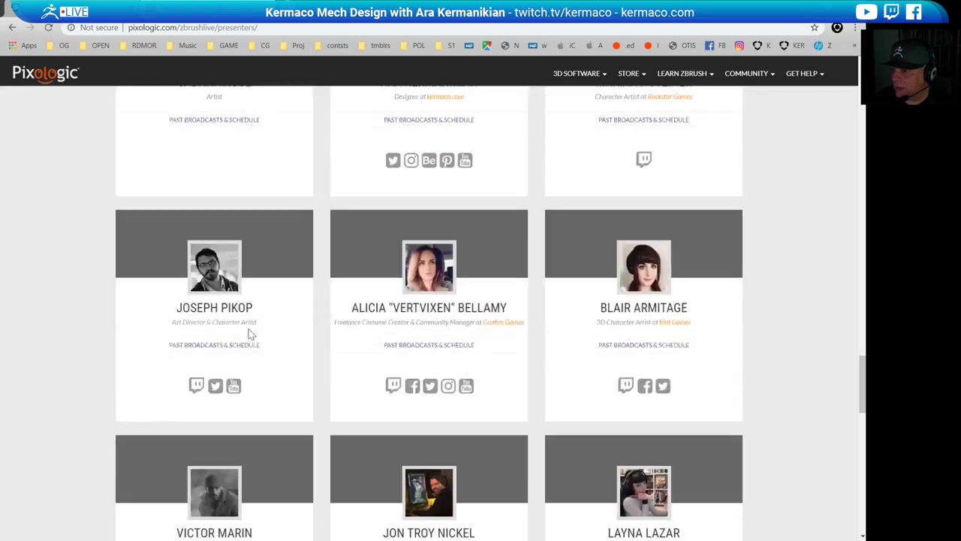
{"action": "scroll", "coordinate": [398, 321], "scroll_direction": "up", "scroll_amount": 5}
{"action": "scroll", "coordinate": [399, 322], "scroll_direction": "down", "scroll_amount": 2}
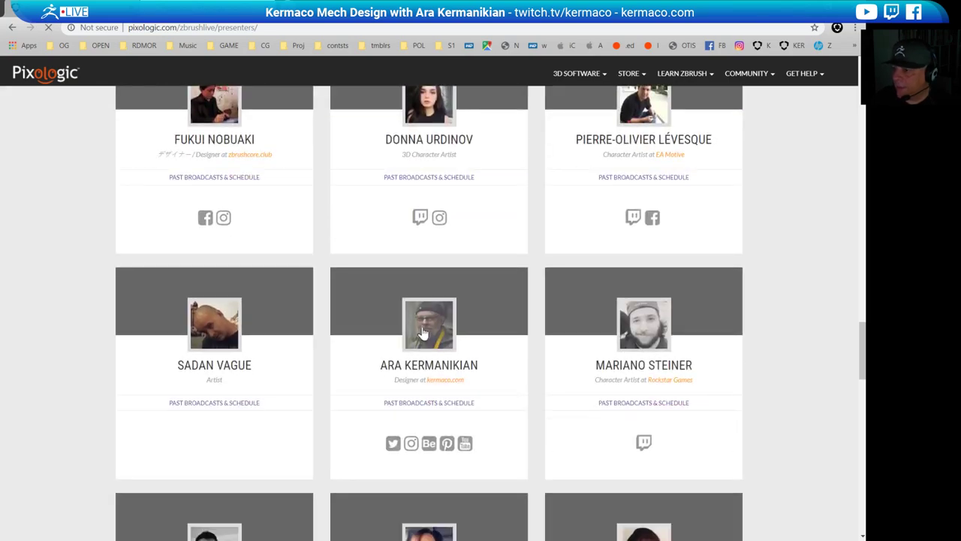
Look through the presenter's profile, sample artwork and the list of Kermaco: Mech Design episode posts from Episode 9 to Episode 1
{"action": "scroll", "coordinate": [383, 358], "scroll_direction": "down", "scroll_amount": 5}
{"action": "scroll", "coordinate": [369, 367], "scroll_direction": "up", "scroll_amount": 1}
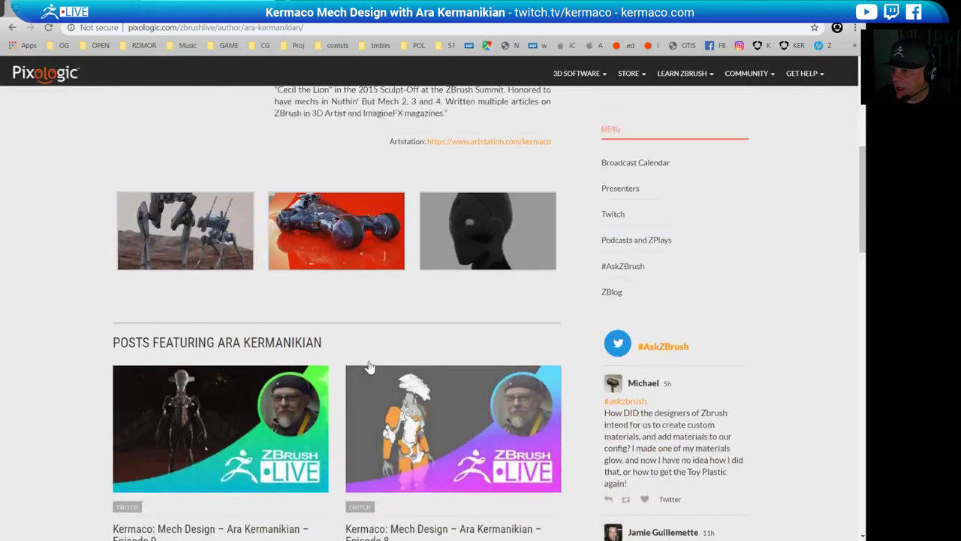
{"action": "scroll", "coordinate": [370, 367], "scroll_direction": "down", "scroll_amount": 4}
{"action": "scroll", "coordinate": [260, 251], "scroll_direction": "down", "scroll_amount": 5}
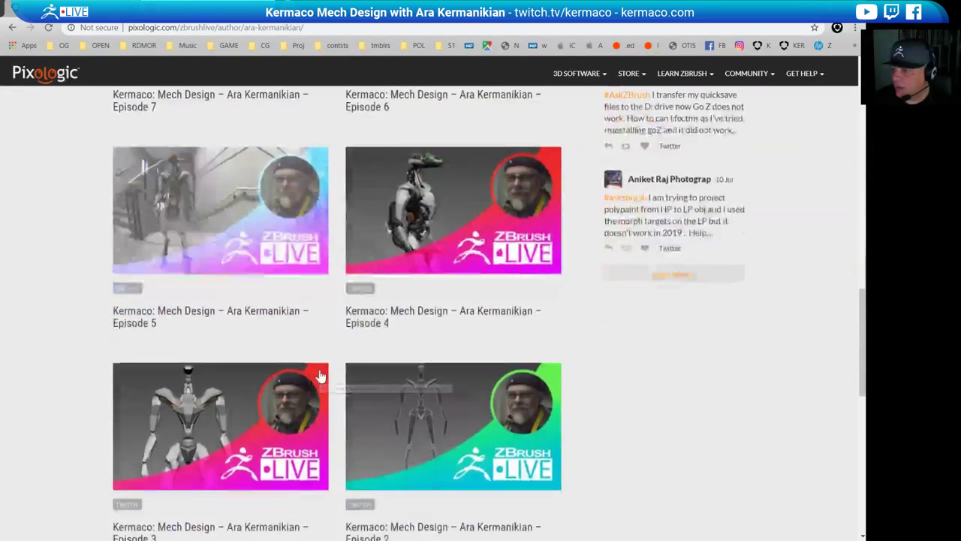
{"action": "scroll", "coordinate": [318, 375], "scroll_direction": "down", "scroll_amount": 4}
{"action": "scroll", "coordinate": [421, 388], "scroll_direction": "up", "scroll_amount": 3}
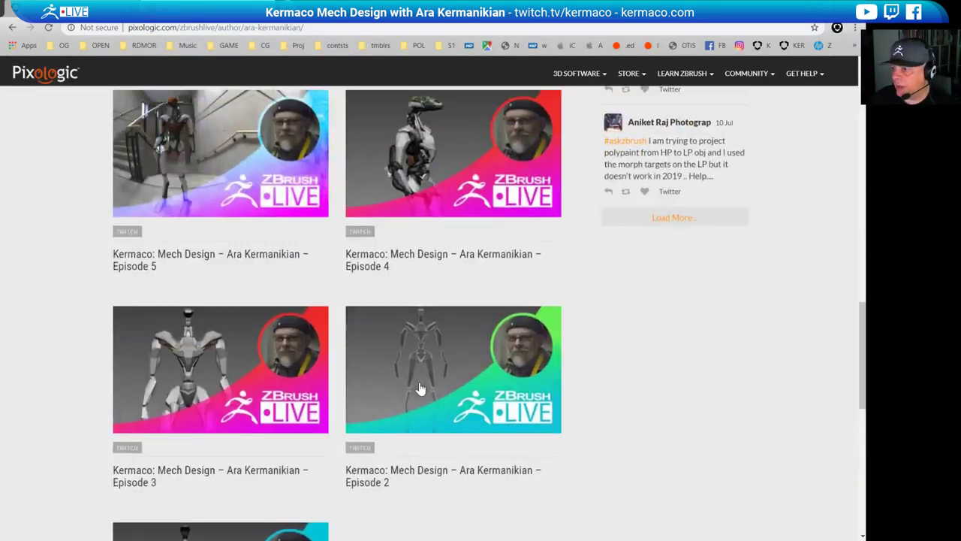
{"action": "scroll", "coordinate": [420, 388], "scroll_direction": "up", "scroll_amount": 8}
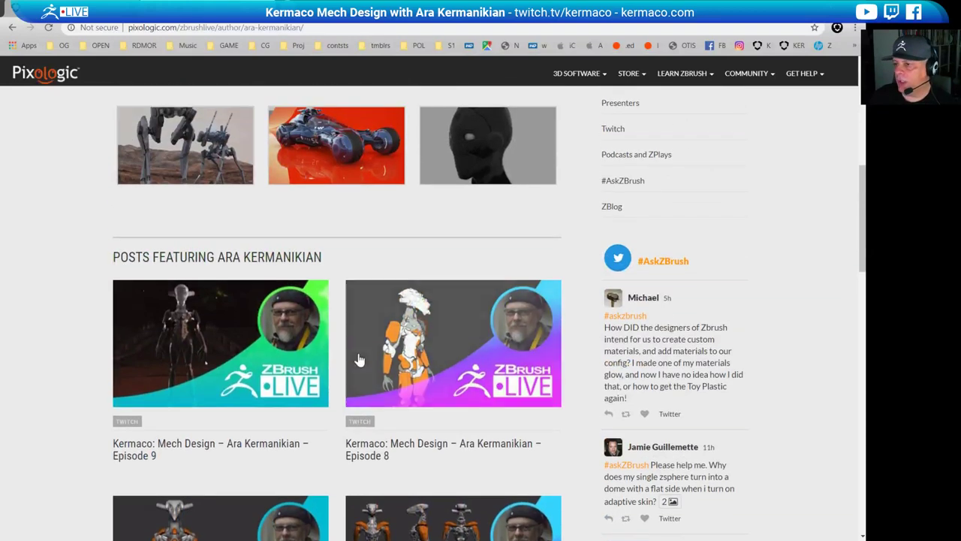
{"action": "scroll", "coordinate": [358, 360], "scroll_direction": "up", "scroll_amount": 2}
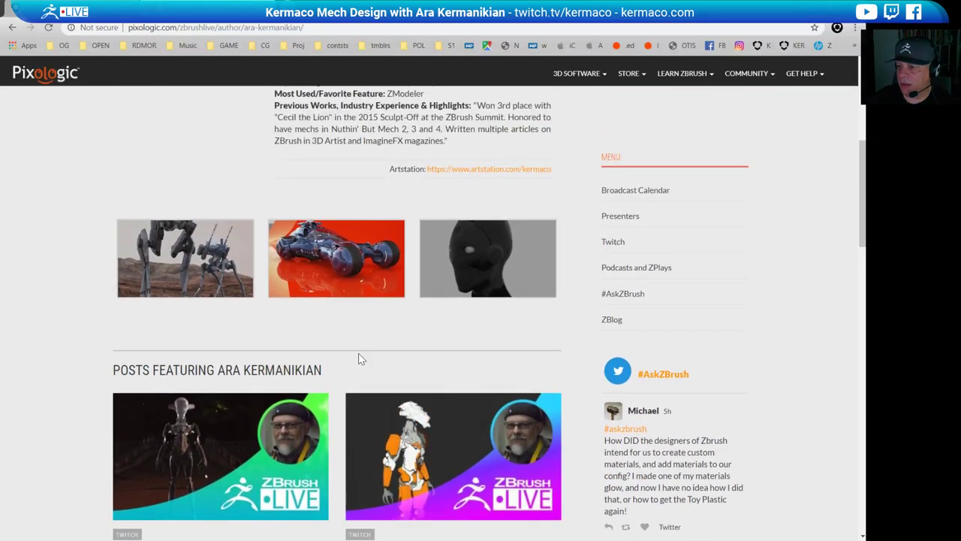
{"action": "scroll", "coordinate": [359, 359], "scroll_direction": "down", "scroll_amount": 4}
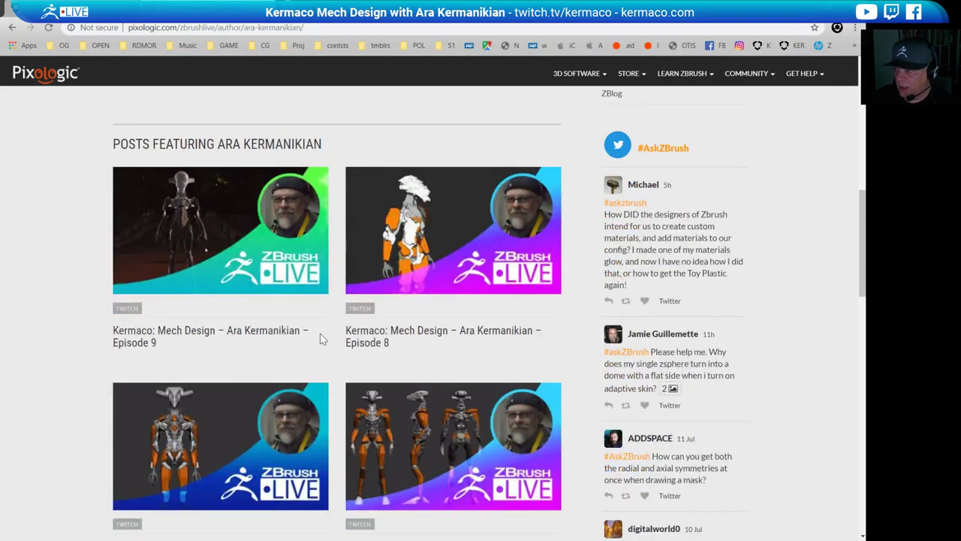
{"action": "scroll", "coordinate": [320, 334], "scroll_direction": "down", "scroll_amount": 3}
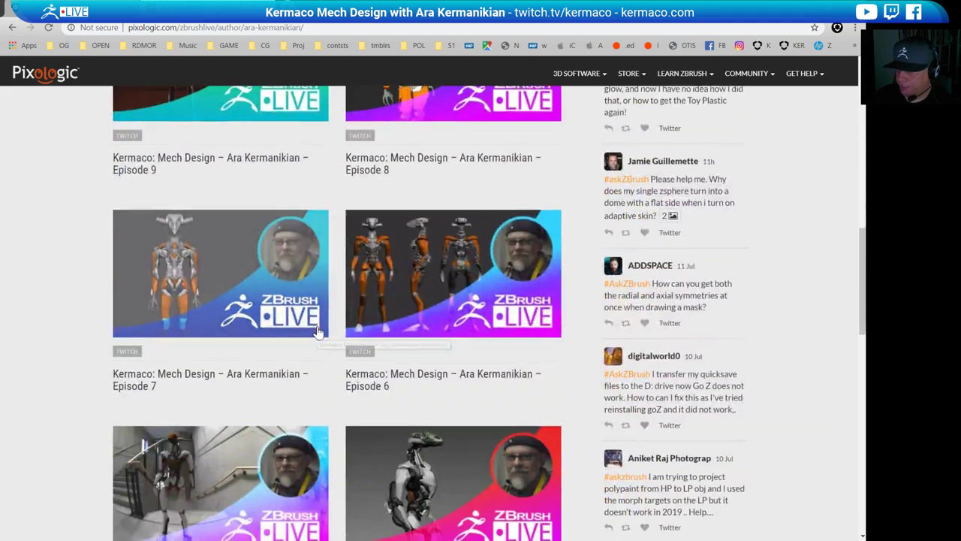
{"action": "scroll", "coordinate": [319, 332], "scroll_direction": "down", "scroll_amount": 4}
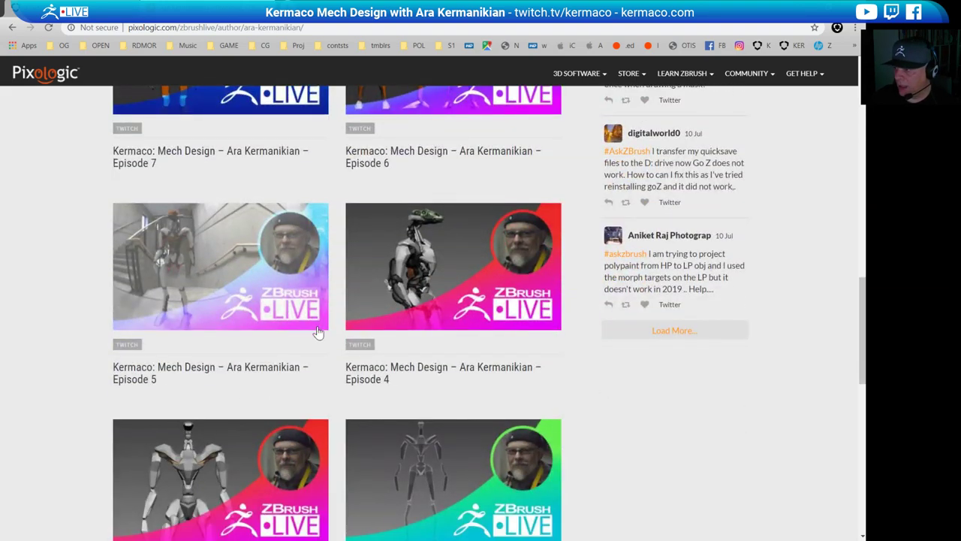
{"action": "scroll", "coordinate": [318, 333], "scroll_direction": "down", "scroll_amount": 3}
{"action": "scroll", "coordinate": [368, 333], "scroll_direction": "up", "scroll_amount": 15}
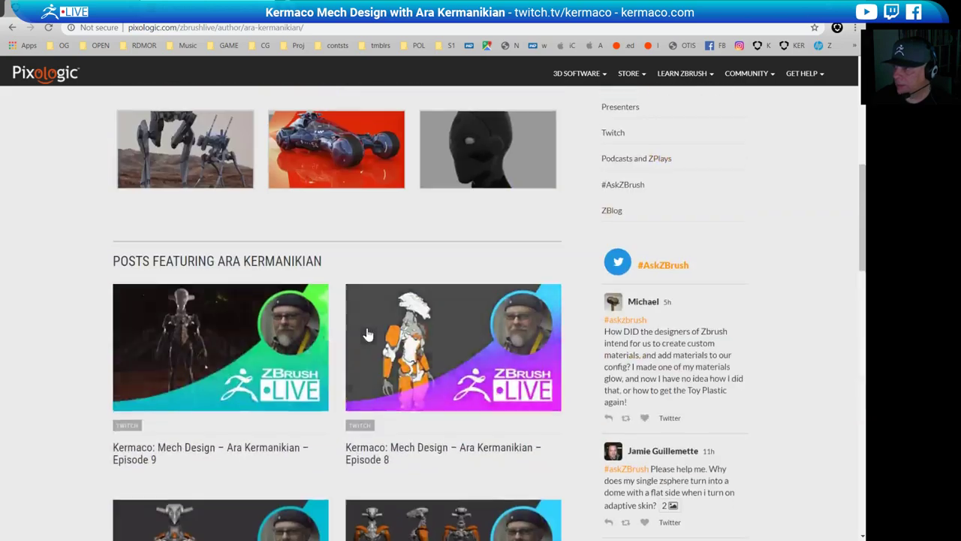
{"action": "scroll", "coordinate": [368, 333], "scroll_direction": "down", "scroll_amount": 8}
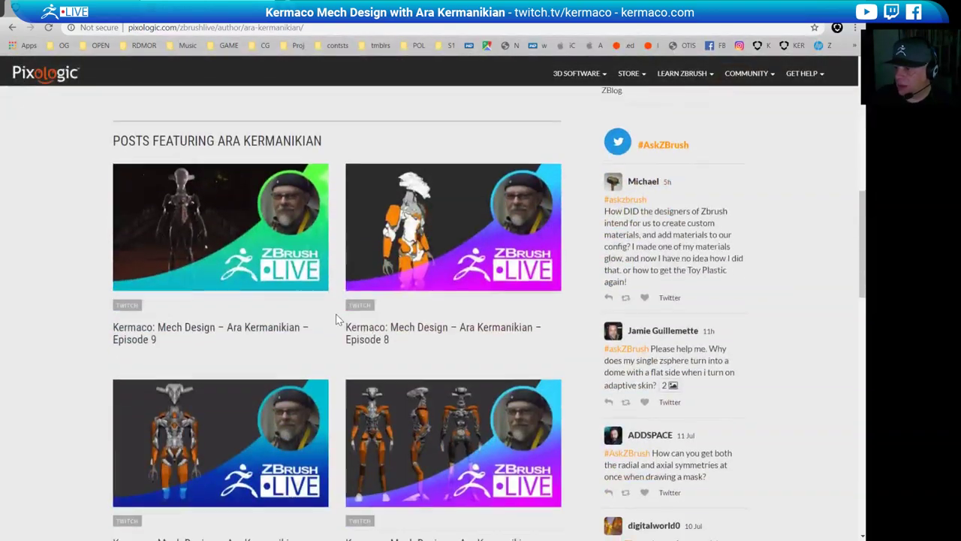
{"action": "scroll", "coordinate": [338, 319], "scroll_direction": "up", "scroll_amount": 2}
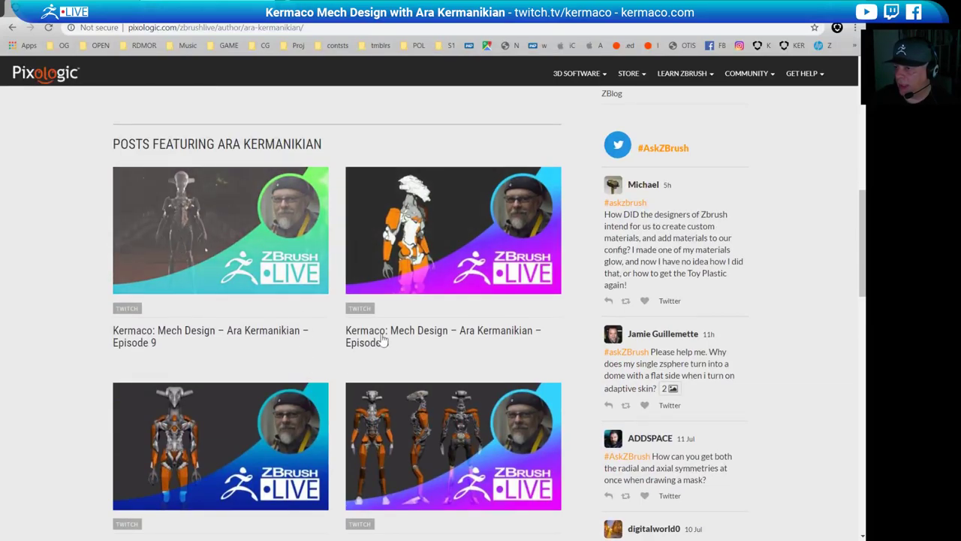
{"action": "scroll", "coordinate": [387, 342], "scroll_direction": "down", "scroll_amount": 2}
{"action": "scroll", "coordinate": [390, 341], "scroll_direction": "down", "scroll_amount": 10}
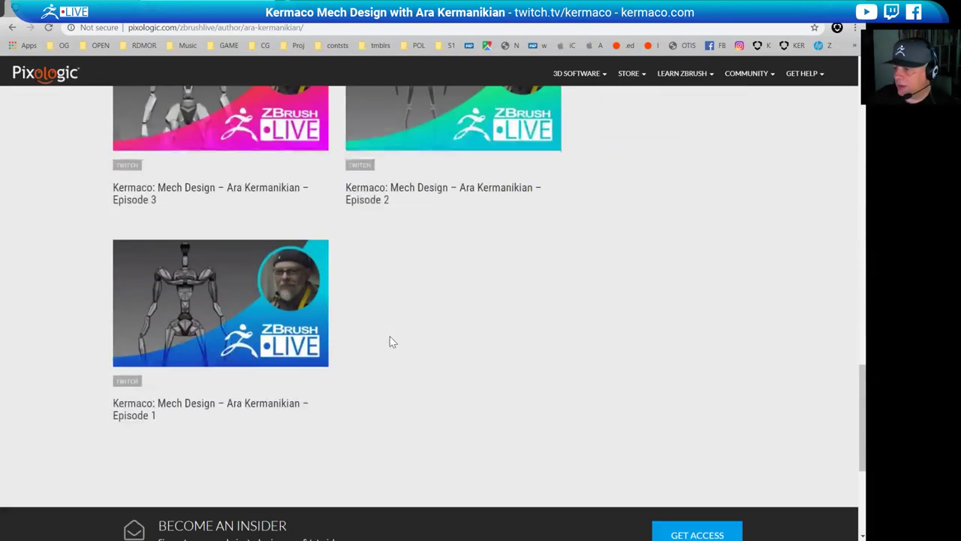
{"action": "scroll", "coordinate": [389, 342], "scroll_direction": "up", "scroll_amount": 13}
{"action": "scroll", "coordinate": [390, 341], "scroll_direction": "up", "scroll_amount": 5}
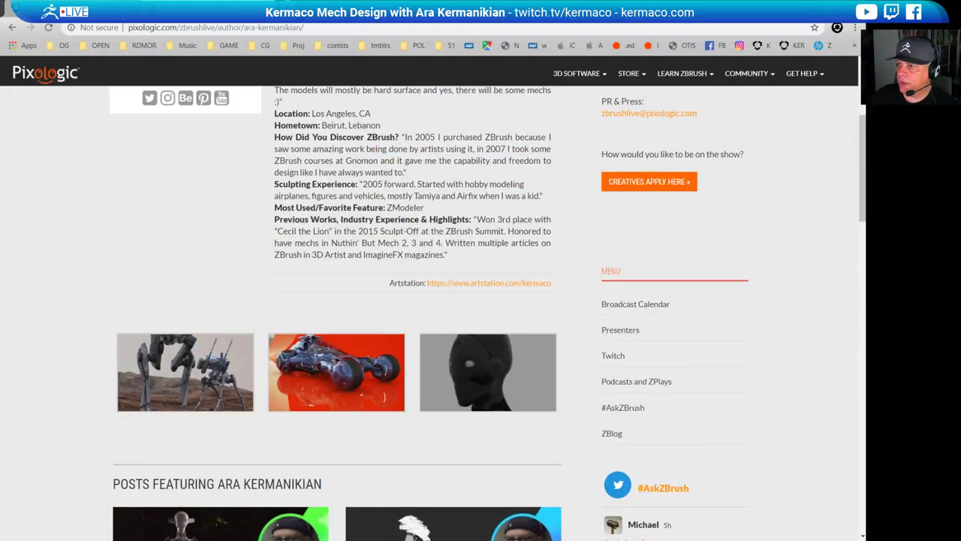
Return to the kermaco.com portfolio, and view the red LAPD 54 flying vehicle image from the Vehicle gallery at full size
{"action": "left_click", "coordinate": [113, 5]}
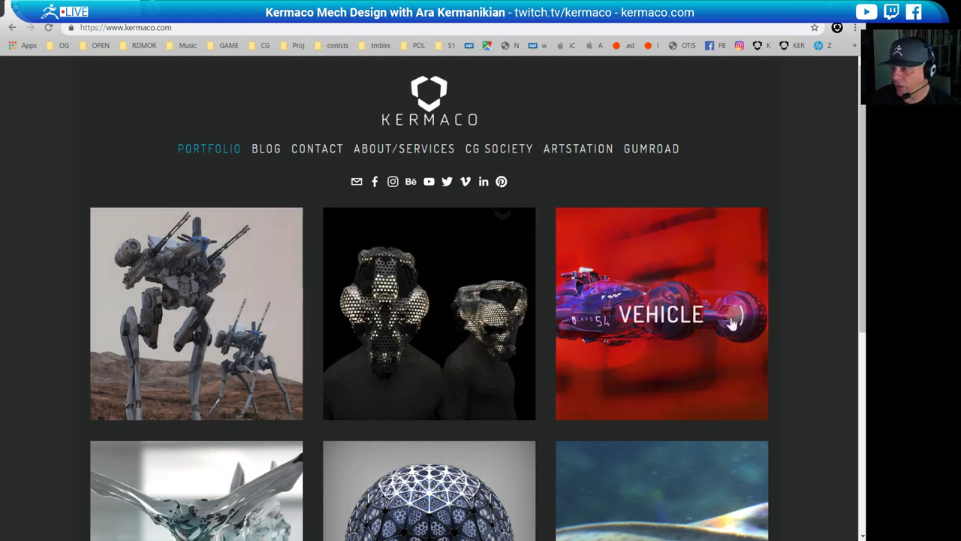
{"action": "left_click", "coordinate": [661, 328]}
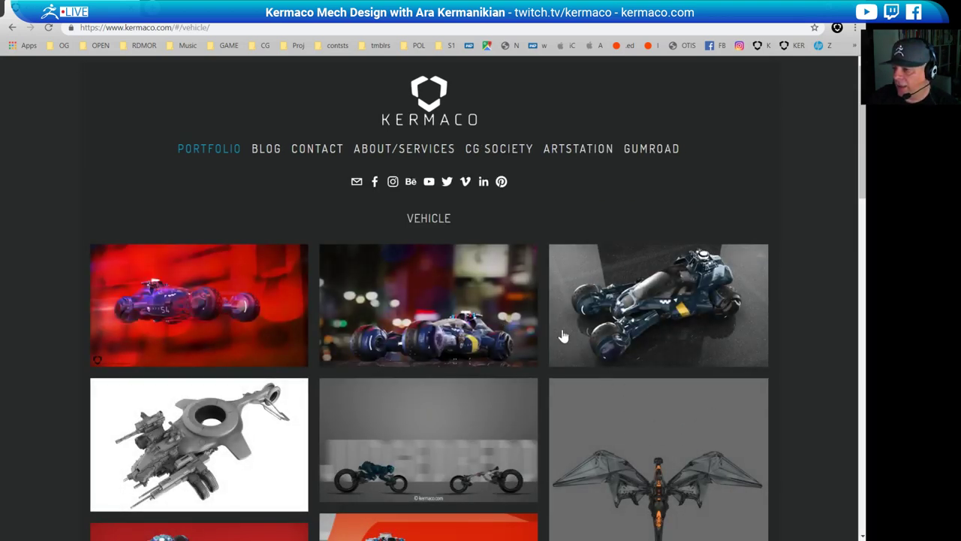
{"action": "left_click", "coordinate": [179, 299]}
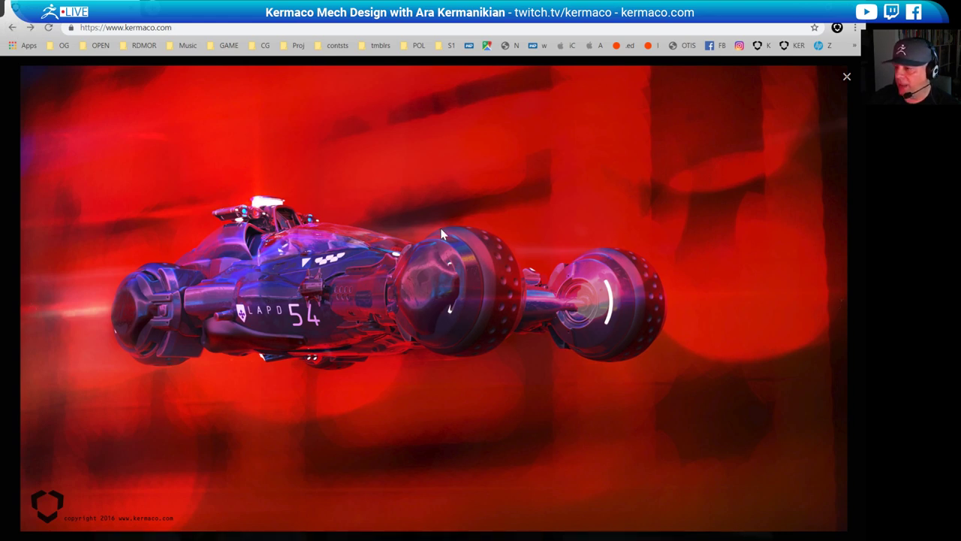
Go back to the Vehicle gallery and view the dark blue LAPD vehicle on grey pavement at full size
{"action": "left_click", "coordinate": [12, 29]}
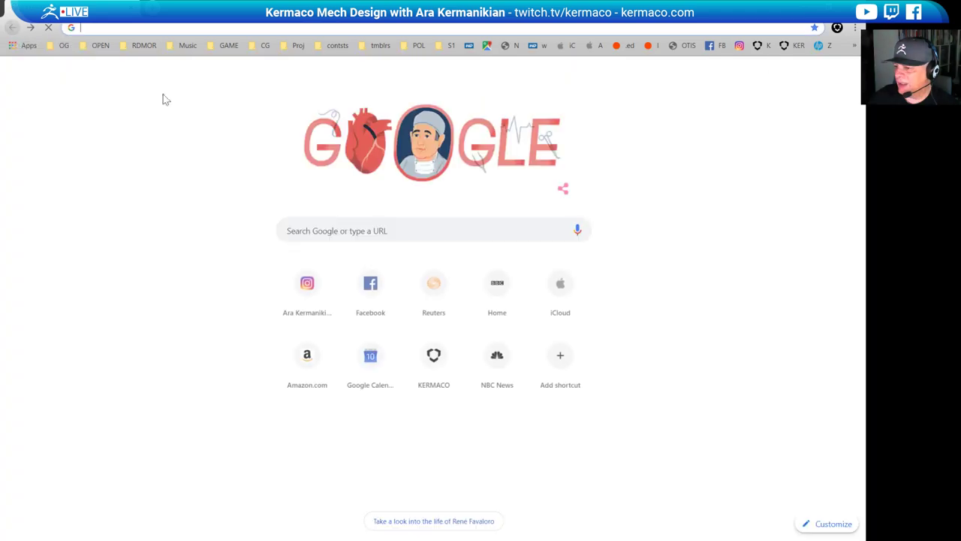
{"action": "left_click", "coordinate": [30, 29]}
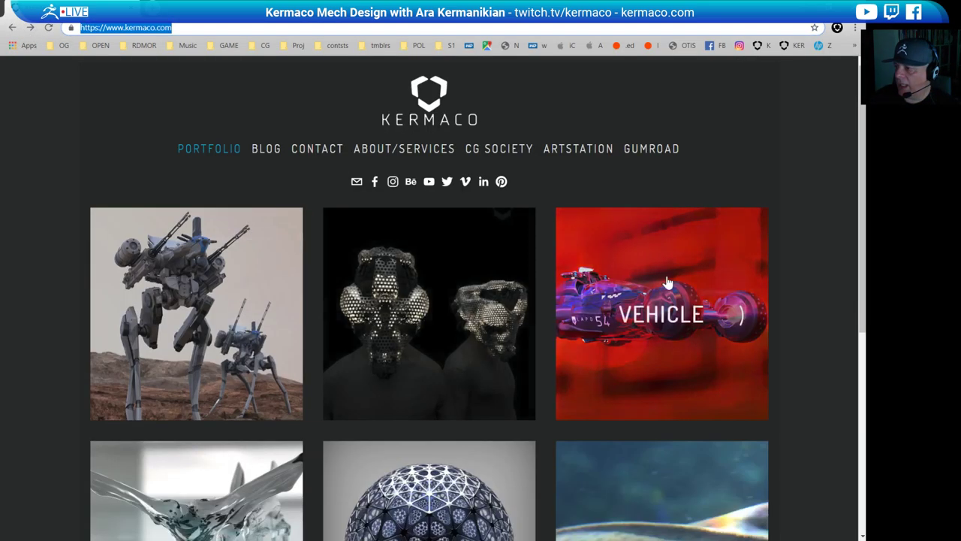
{"action": "left_click", "coordinate": [655, 281]}
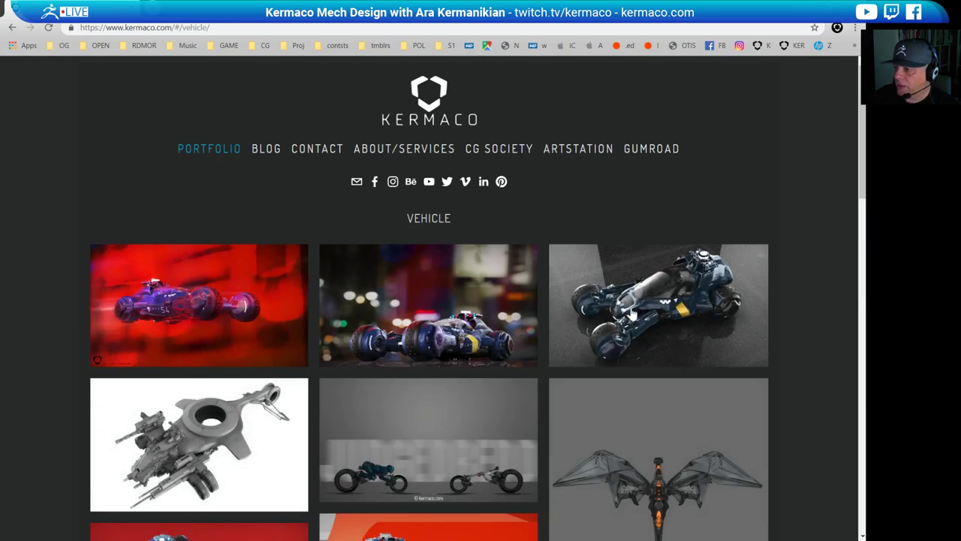
{"action": "left_click", "coordinate": [663, 307]}
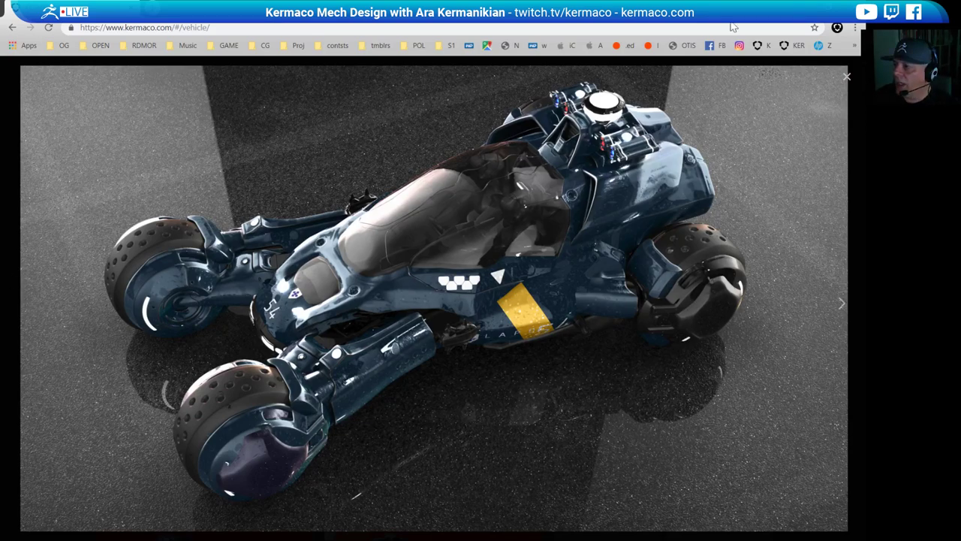
Switch back to ZBrush and examine the blue car model from the front, the side, underneath and above
{"action": "left_click_drag", "start_coordinate": [730, 13], "coordinate": [0, 233]}
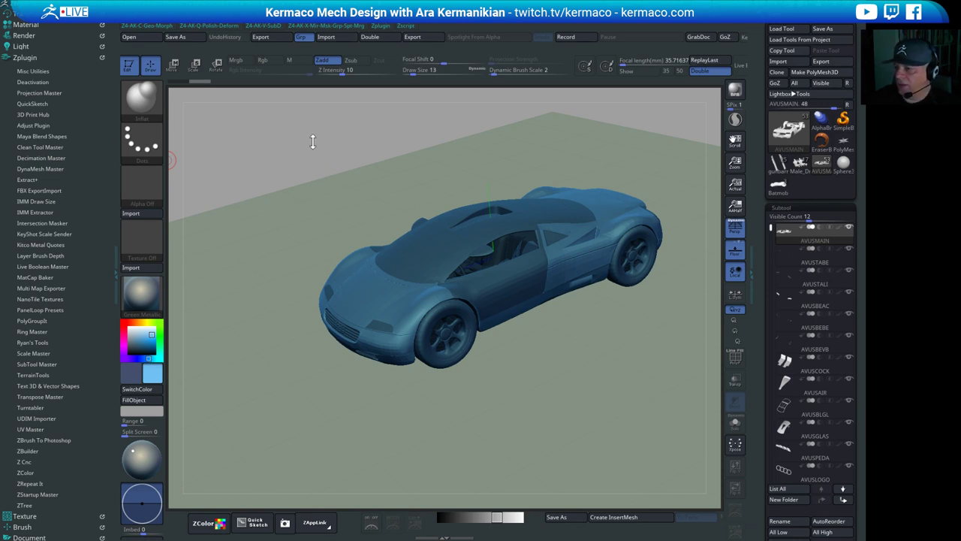
{"action": "left_click_drag", "start_coordinate": [317, 141], "coordinate": [318, 114]}
{"action": "left_click_drag", "start_coordinate": [382, 120], "coordinate": [318, 141]}
{"action": "left_click_drag", "start_coordinate": [269, 164], "coordinate": [338, 160]}
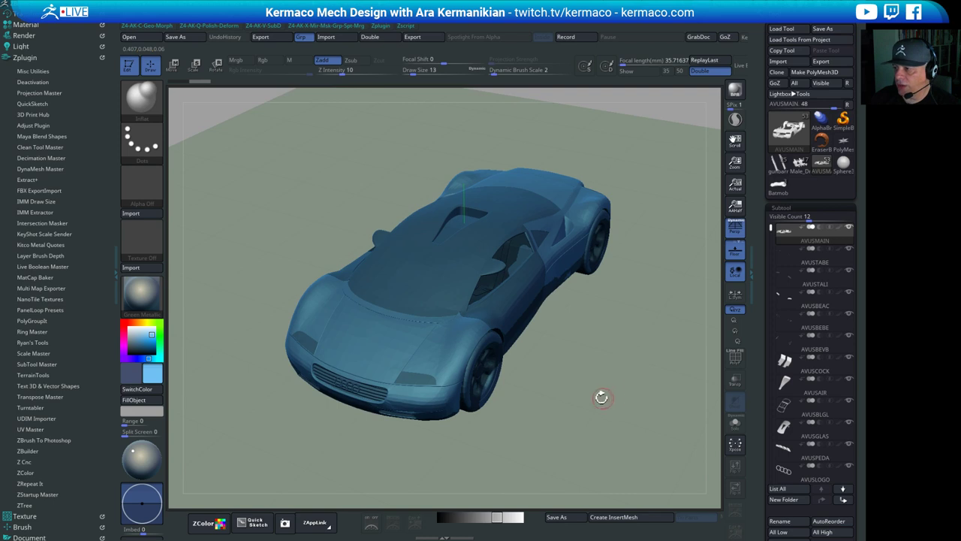
{"action": "left_click_drag", "start_coordinate": [631, 394], "coordinate": [508, 431]}
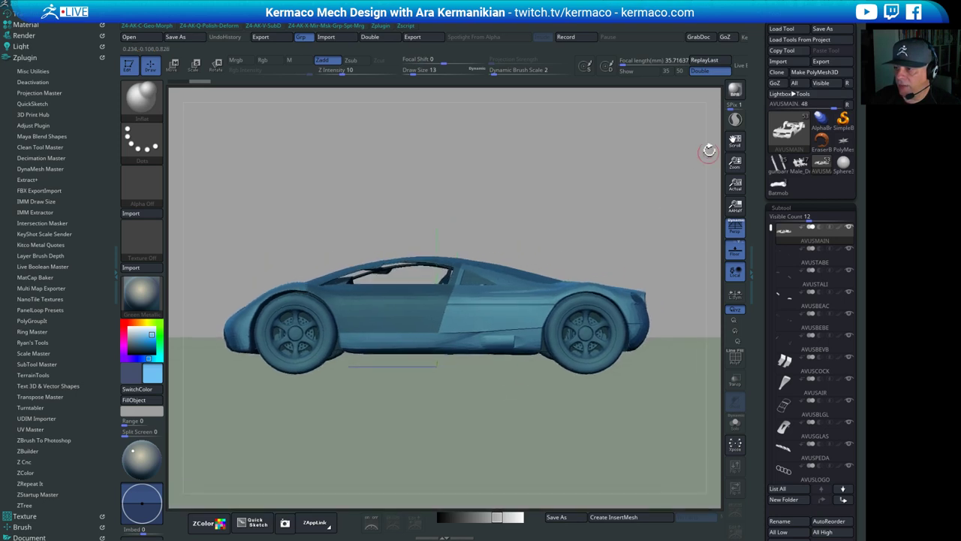
{"action": "left_click_drag", "start_coordinate": [623, 167], "coordinate": [656, 117]}
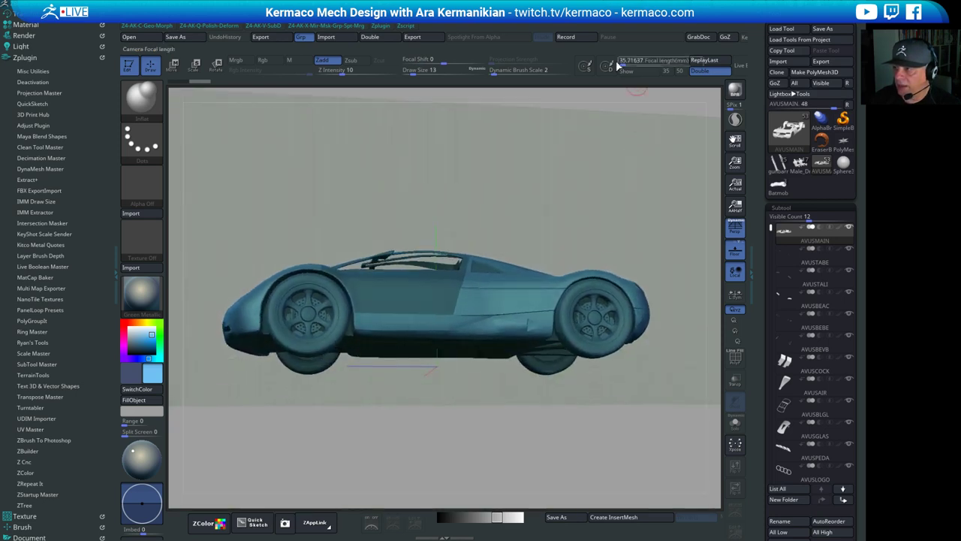
{"action": "left_click", "coordinate": [700, 71]}
{"action": "left_click", "coordinate": [702, 73]}
{"action": "left_click_drag", "start_coordinate": [490, 174], "coordinate": [552, 308]}
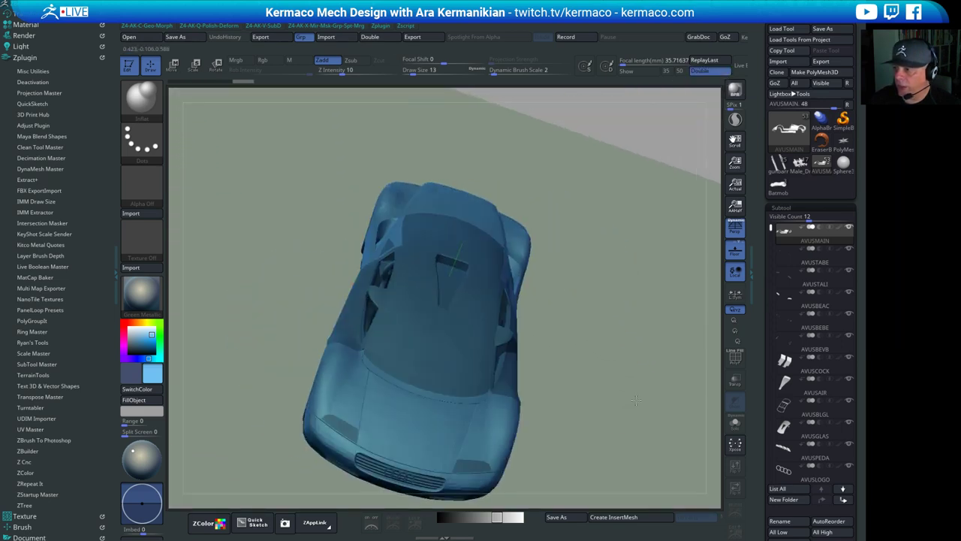
Examine the blue car model's overall shape from three-quarter, side and raised viewpoints
{"action": "mouse_move", "coordinate": [617, 398]}
{"action": "left_mouse_down", "text": "alt"}
{"action": "mouse_move", "coordinate": [705, 342]}
{"action": "mouse_move", "coordinate": [682, 331]}
{"action": "mouse_move", "coordinate": [676, 304]}
{"action": "mouse_move", "coordinate": [658, 291]}
{"action": "left_mouse_up", "text": "alt"}
{"action": "left_click_drag", "start_coordinate": [705, 157], "coordinate": [666, 192], "text": "alt"}
{"action": "left_click_drag", "start_coordinate": [613, 157], "coordinate": [652, 185]}
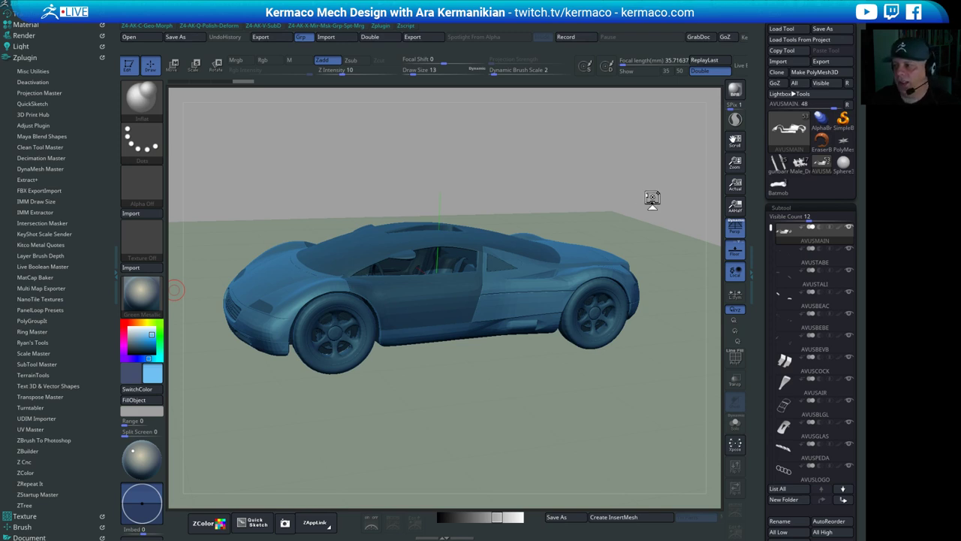
{"action": "left_click_drag", "start_coordinate": [501, 181], "coordinate": [616, 138]}
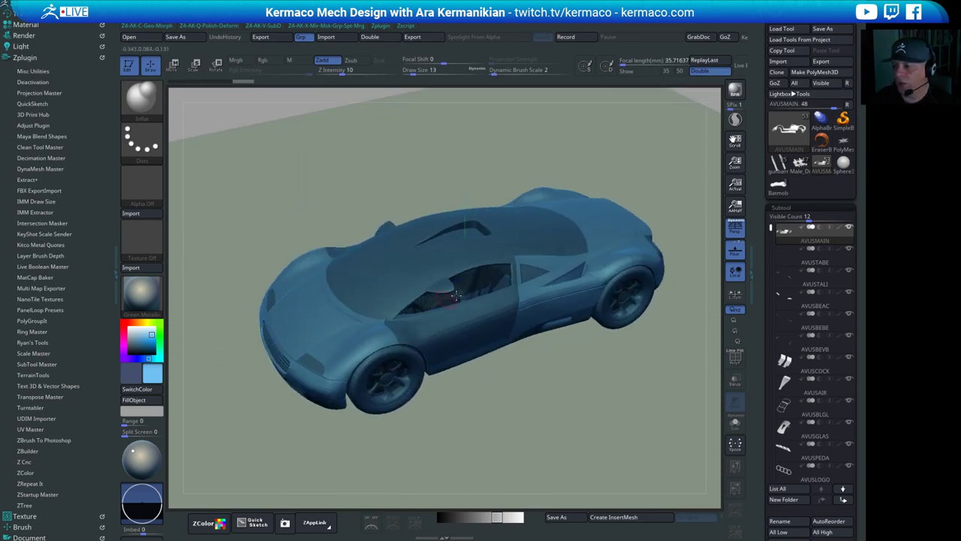
{"action": "left_click_drag", "start_coordinate": [687, 165], "coordinate": [683, 143]}
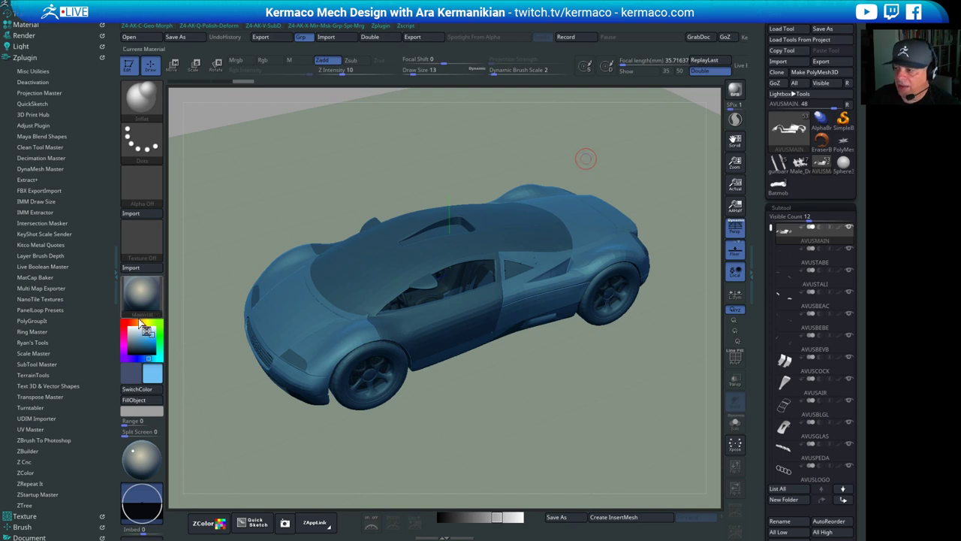
{"action": "left_click_drag", "start_coordinate": [659, 173], "coordinate": [691, 134]}
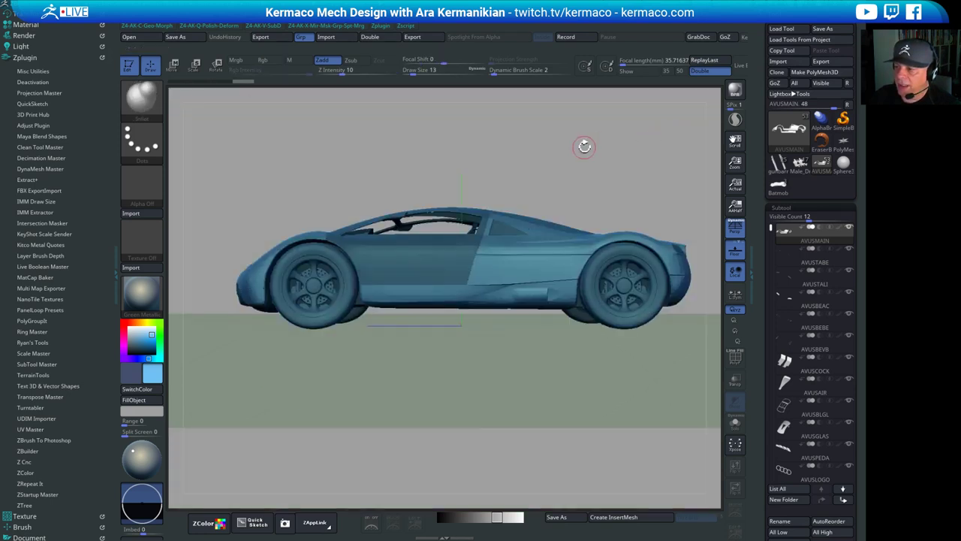
{"action": "left_click_drag", "start_coordinate": [586, 148], "coordinate": [628, 152]}
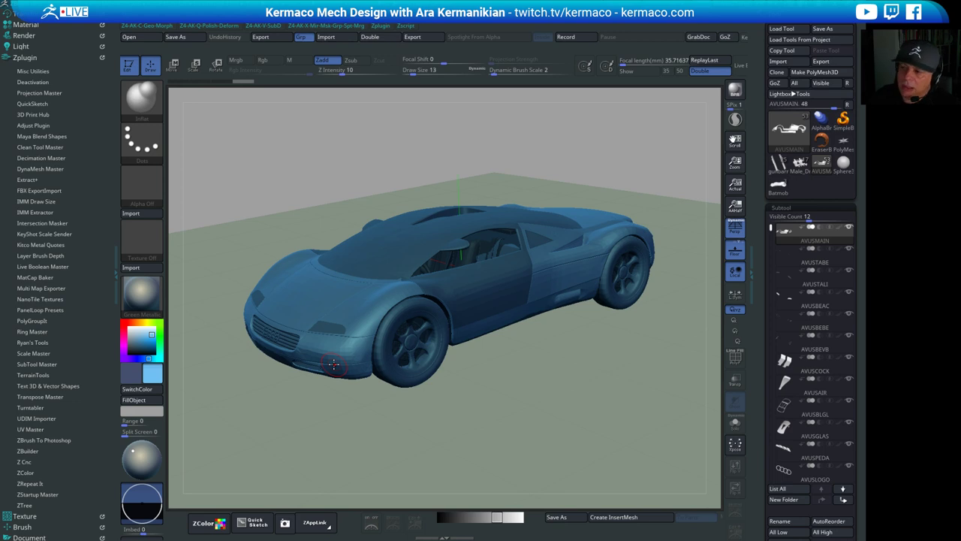
{"action": "left_click_drag", "start_coordinate": [670, 150], "coordinate": [636, 140]}
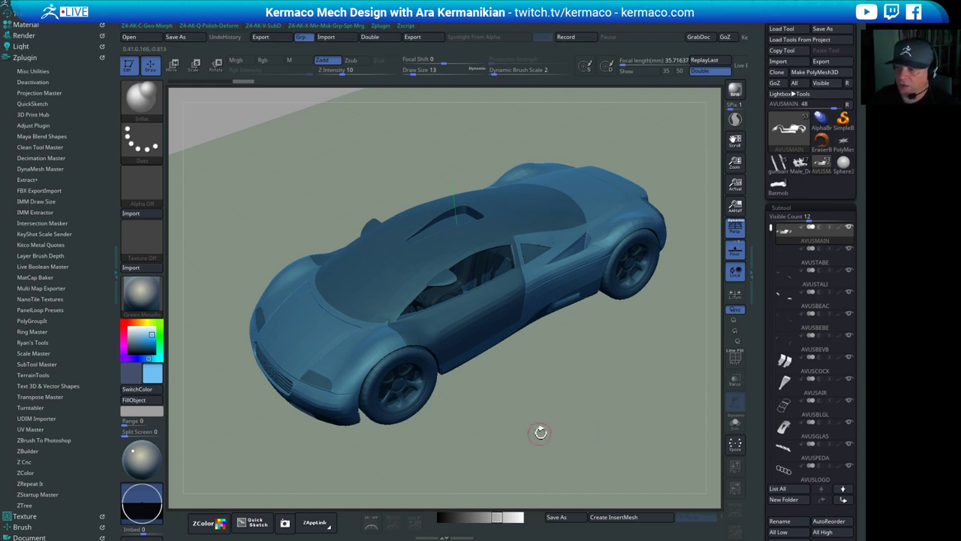
{"action": "left_click_drag", "start_coordinate": [561, 427], "coordinate": [674, 370], "text": "alt"}
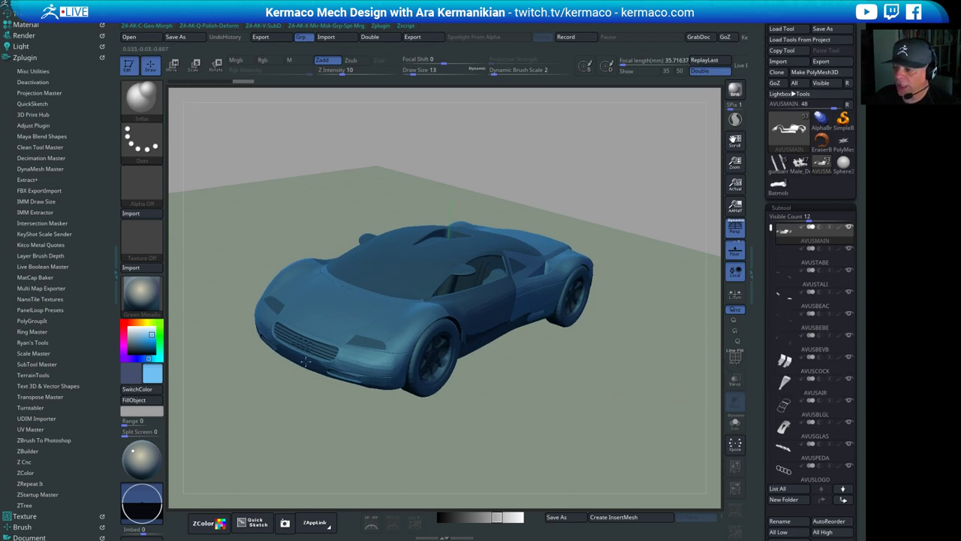
{"action": "left_click_drag", "start_coordinate": [679, 155], "coordinate": [627, 149]}
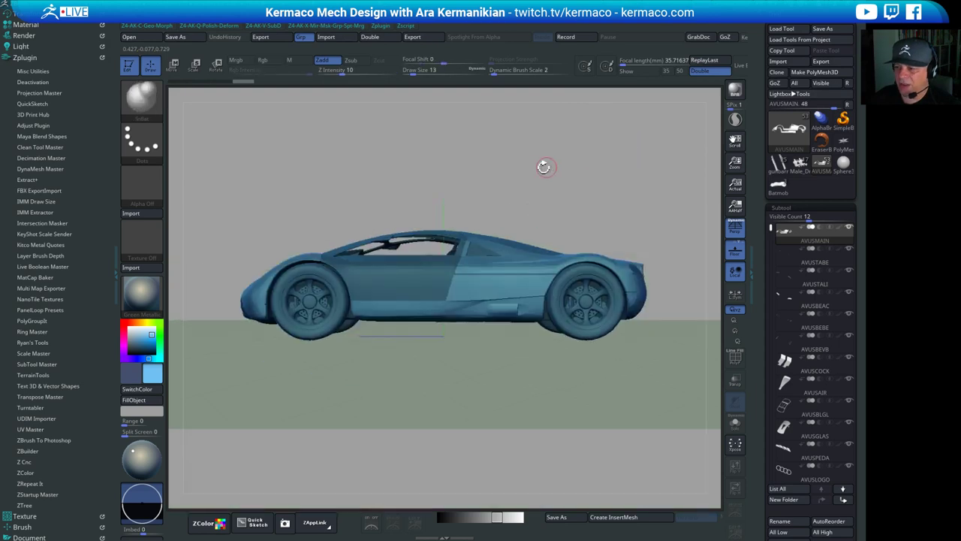
{"action": "left_click_drag", "start_coordinate": [530, 164], "coordinate": [571, 203]}
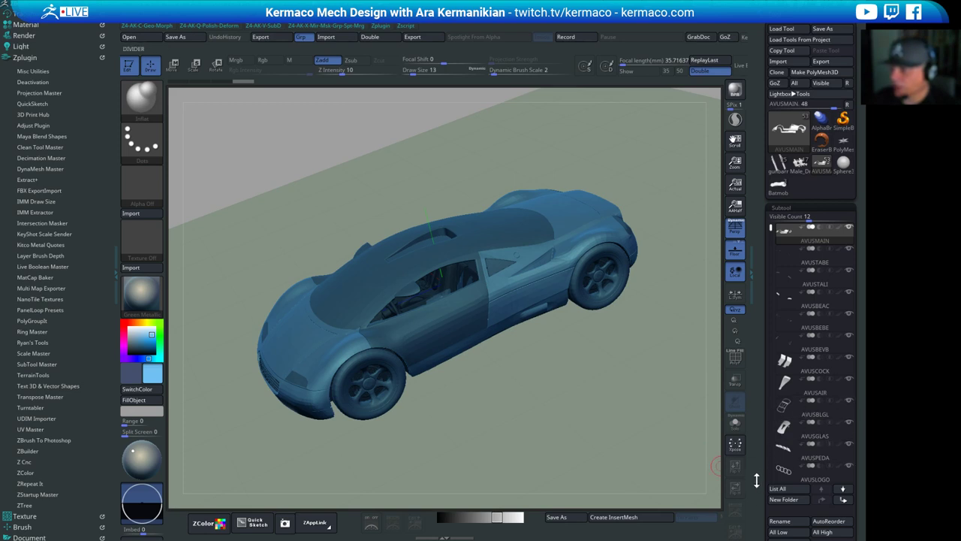
Turn off perspective for the car model, and check it from above and in a straight side view
{"action": "left_click_drag", "start_coordinate": [772, 469], "coordinate": [774, 359]}
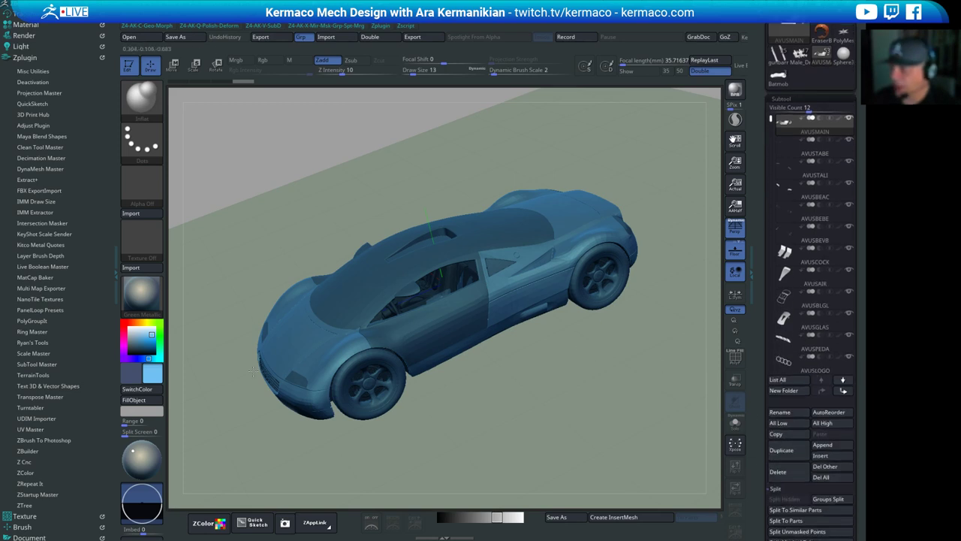
{"action": "left_click_drag", "start_coordinate": [542, 425], "coordinate": [518, 374]}
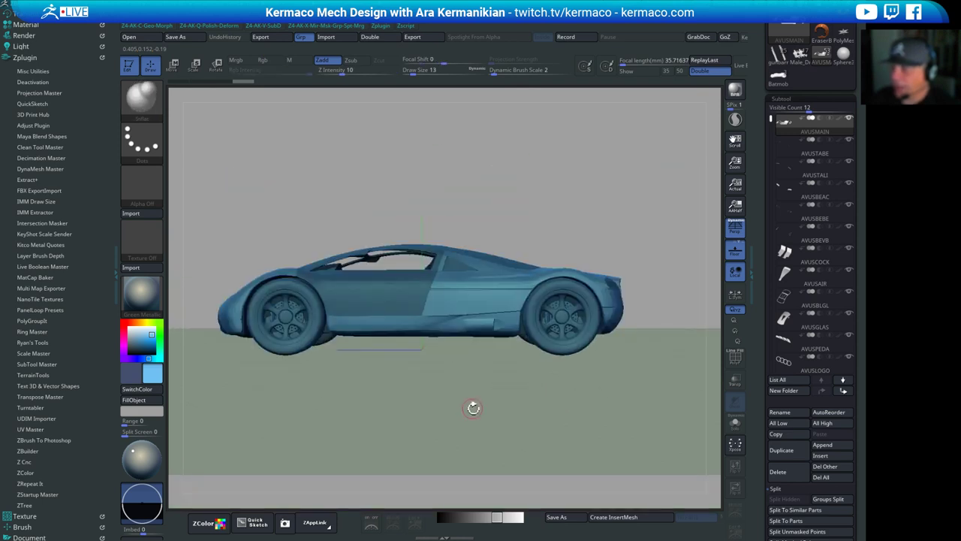
{"action": "left_click", "coordinate": [738, 232]}
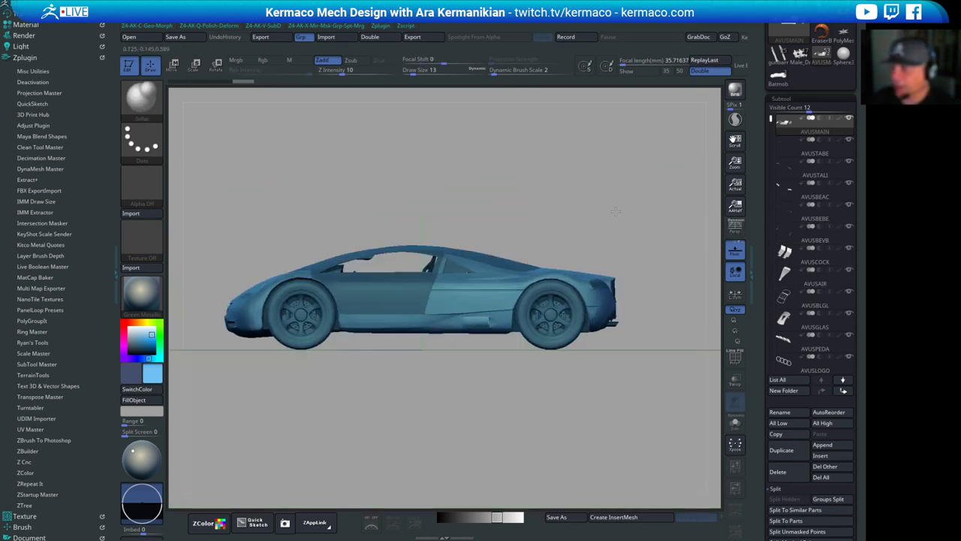
{"action": "left_click_drag", "start_coordinate": [567, 211], "coordinate": [614, 204], "text": "alt"}
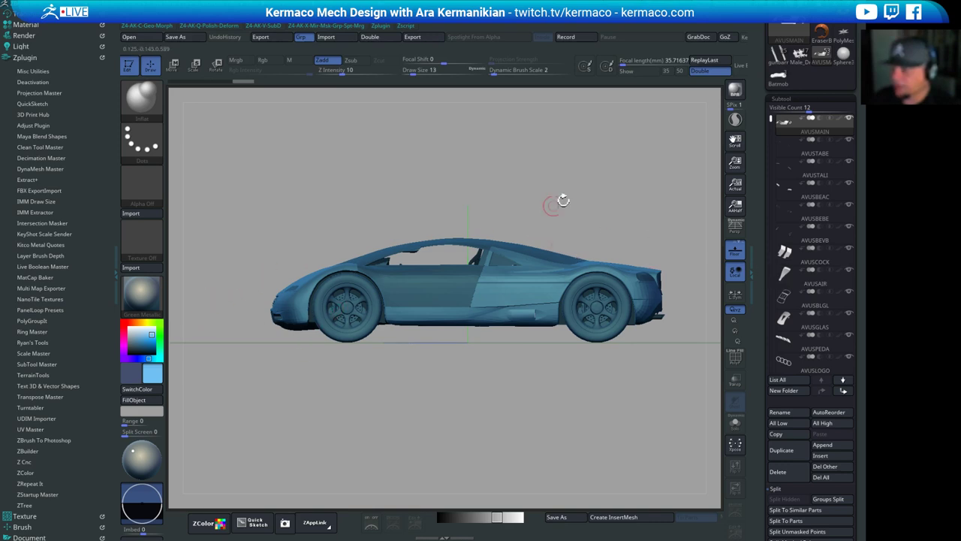
{"action": "left_click_drag", "start_coordinate": [556, 203], "coordinate": [559, 281]}
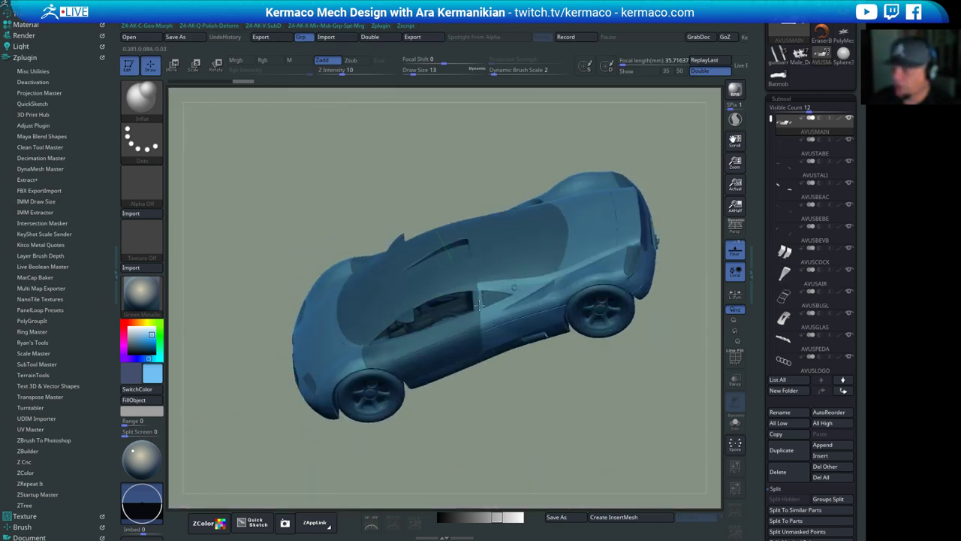
{"action": "left_click_drag", "start_coordinate": [552, 137], "coordinate": [569, 176], "text": "shift"}
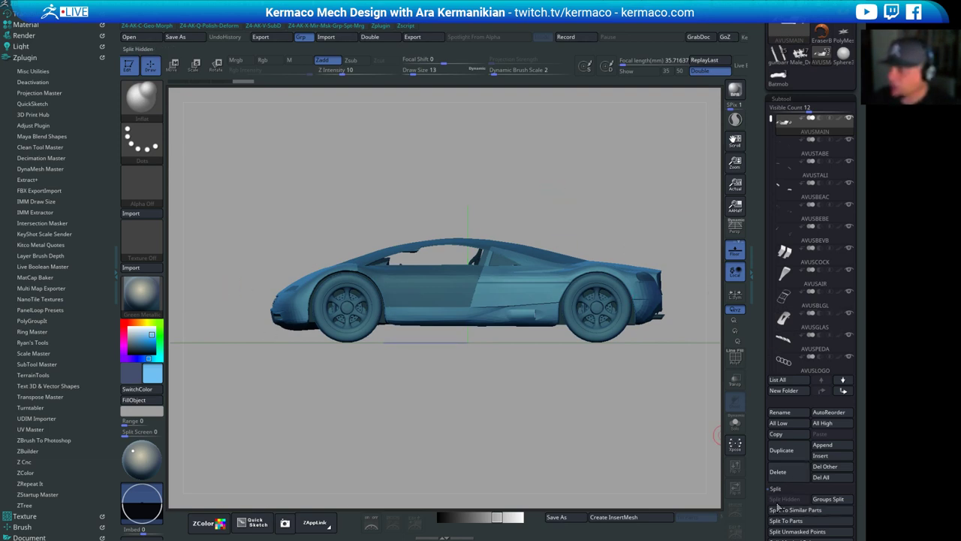
Merge all visible car subtools into a single mesh, and load the merged model to look it over
{"action": "left_click_drag", "start_coordinate": [762, 493], "coordinate": [777, 418]}
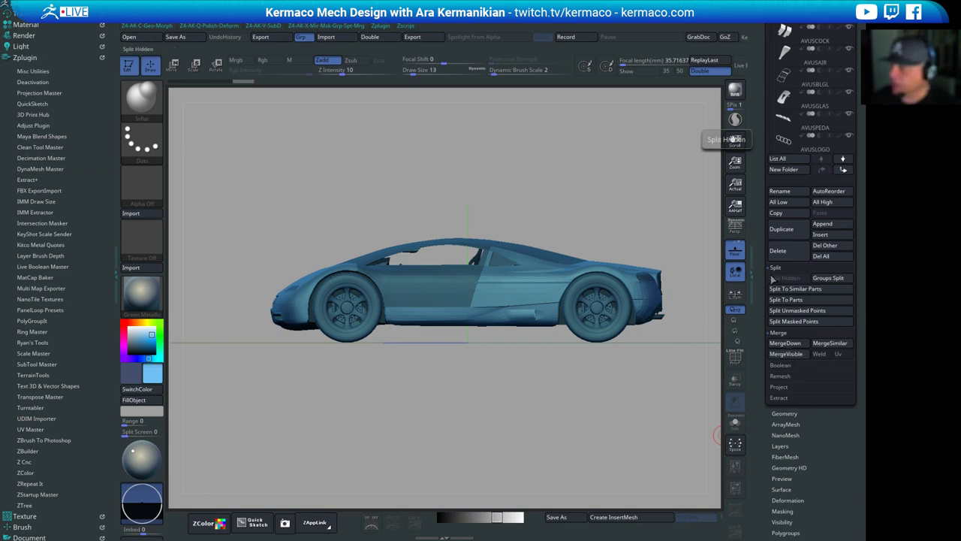
{"action": "left_click_drag", "start_coordinate": [761, 286], "coordinate": [763, 364]}
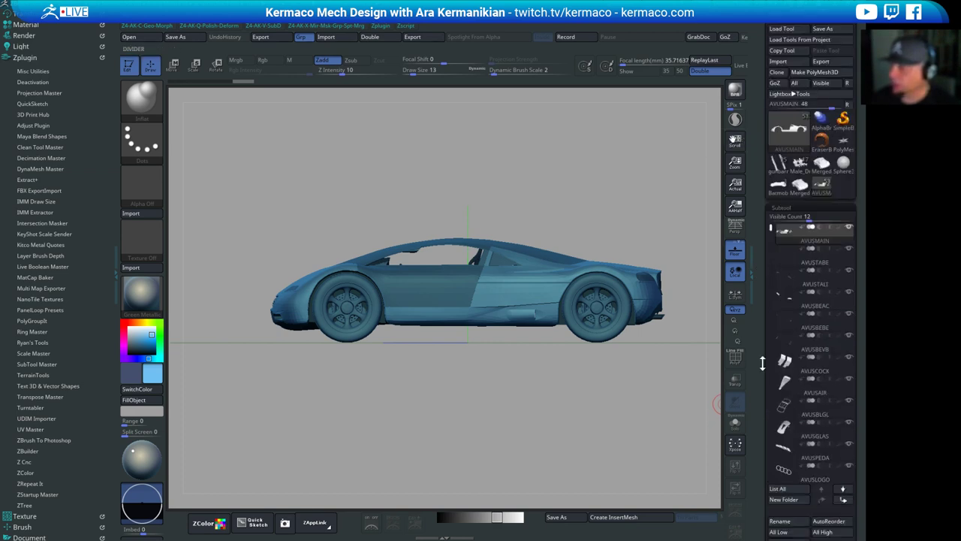
{"action": "left_click", "coordinate": [801, 187]}
{"action": "left_click_drag", "start_coordinate": [549, 188], "coordinate": [528, 202]}
{"action": "left_click_drag", "start_coordinate": [335, 302], "coordinate": [767, 164]}
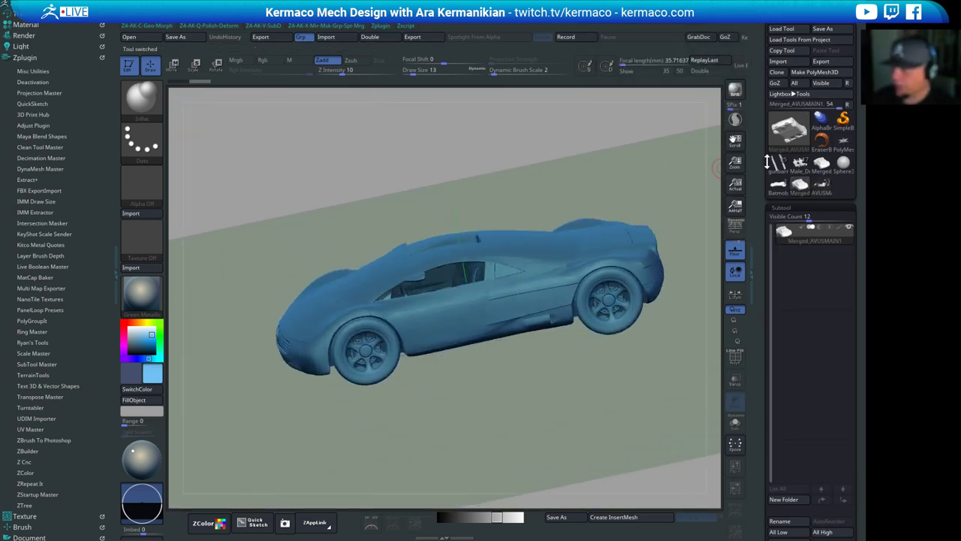
Select the redundant Merged_AVUSMAIN model and delete it
{"action": "mouse_move", "coordinate": [827, 170]}
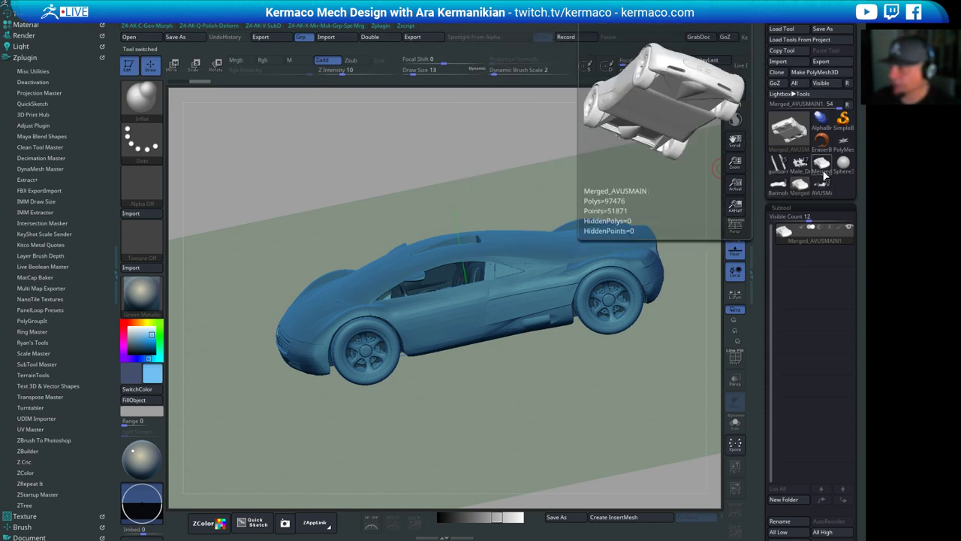
{"action": "left_click", "coordinate": [824, 171]}
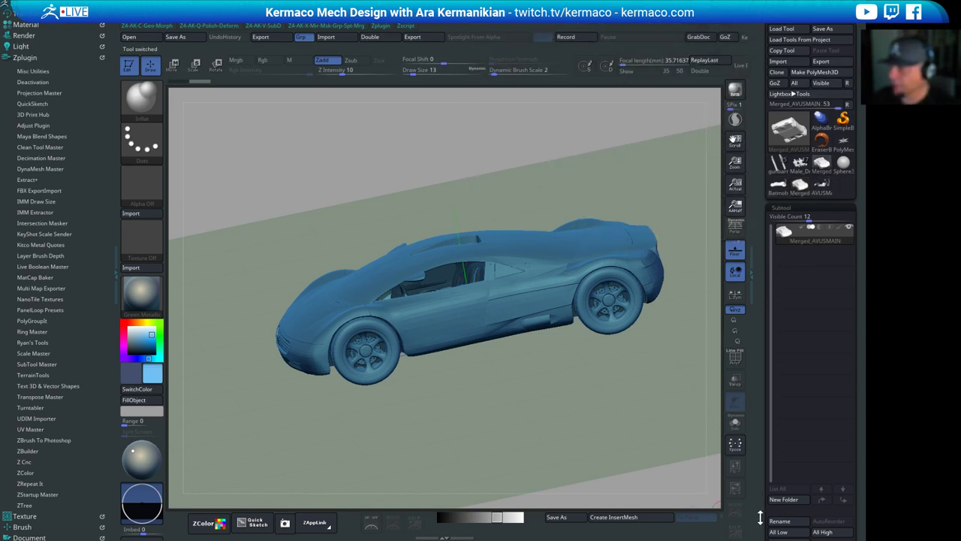
{"action": "left_click_drag", "start_coordinate": [755, 506], "coordinate": [761, 455]}
{"action": "left_click", "coordinate": [783, 489]}
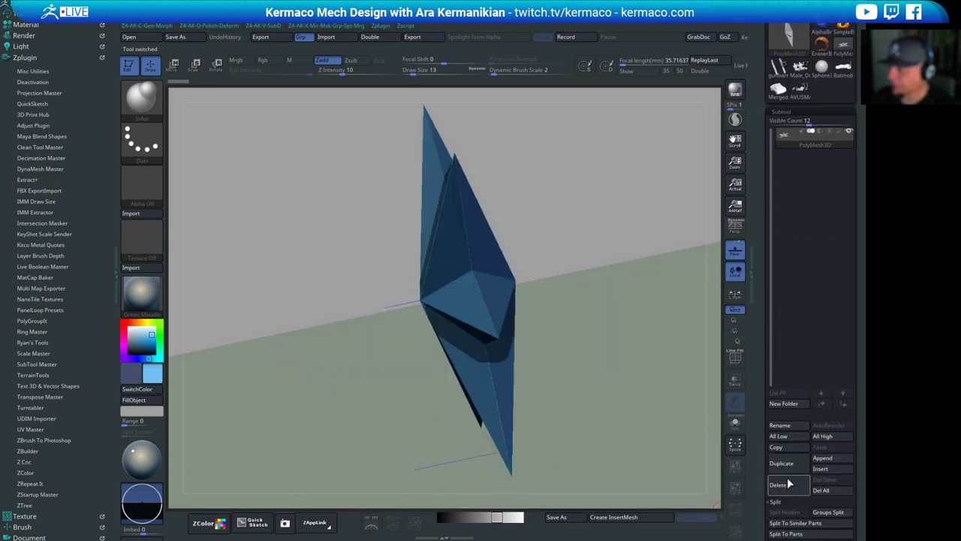
Switch to the original multi-part AVUSMAIN model and view it from the front three-quarter angle
{"action": "left_click", "coordinate": [804, 91]}
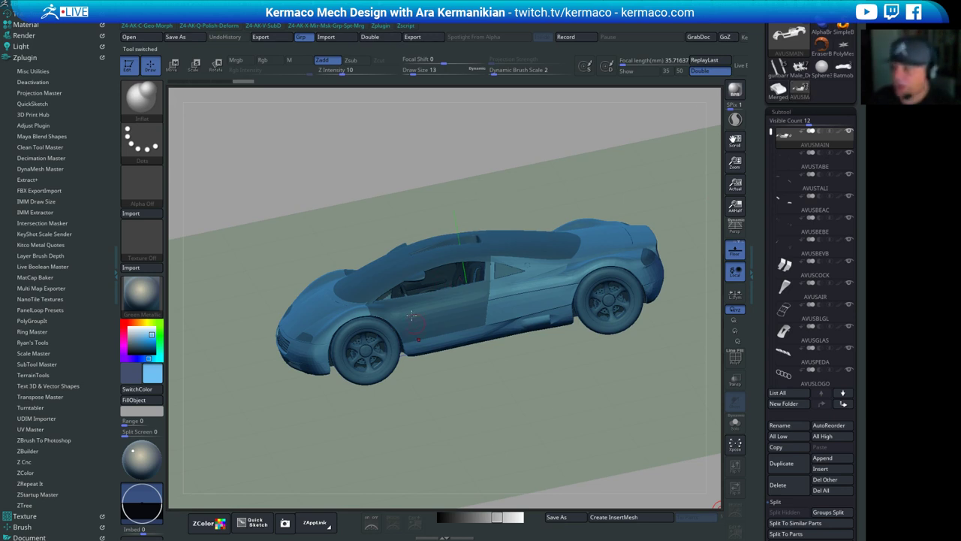
{"action": "left_click_drag", "start_coordinate": [522, 154], "coordinate": [517, 176]}
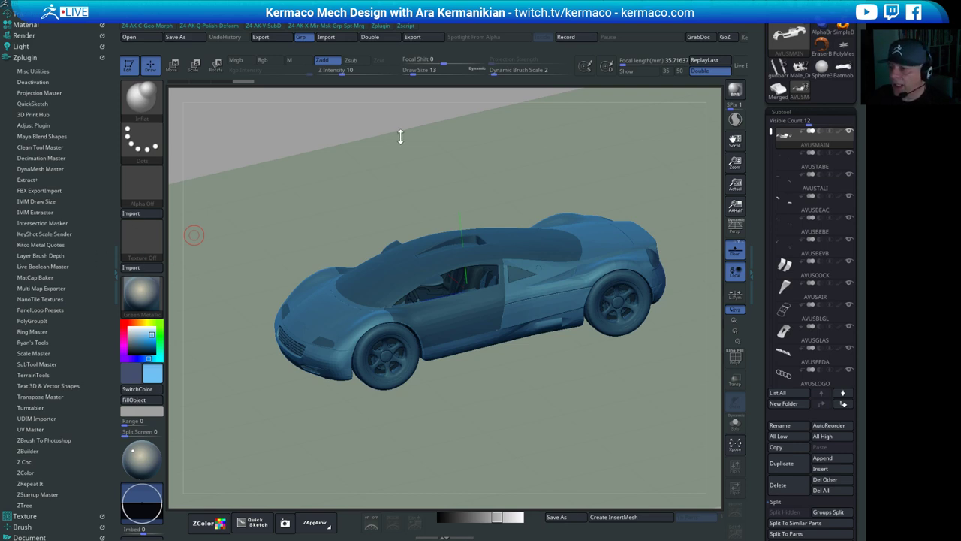
{"action": "left_click_drag", "start_coordinate": [348, 187], "coordinate": [399, 161]}
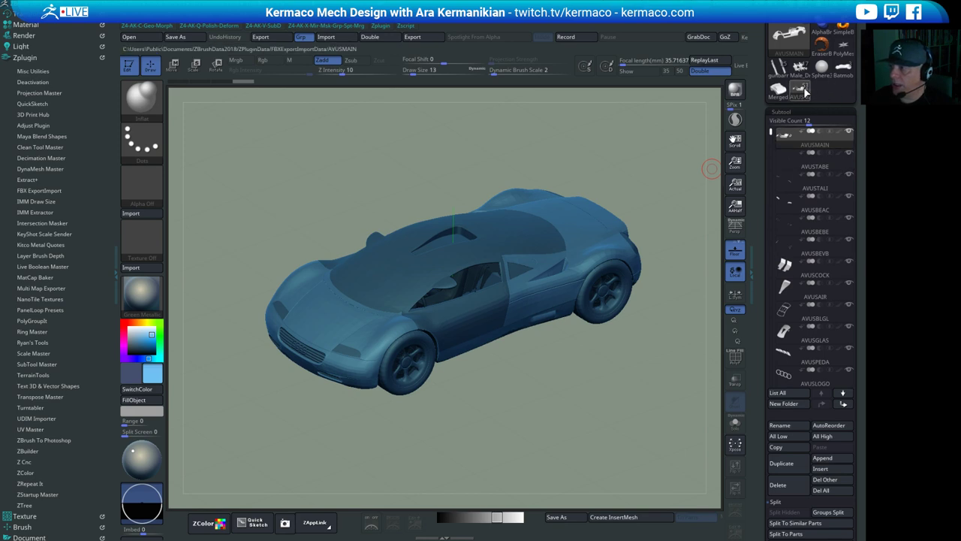
{"action": "left_click_drag", "start_coordinate": [765, 100], "coordinate": [765, 196]}
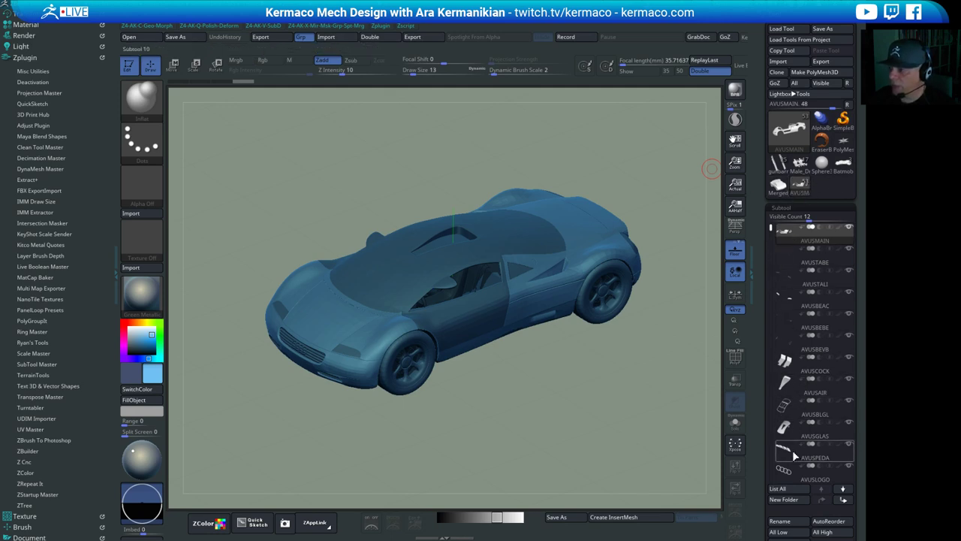
Make Merged_AVUSMAIN1 the active model, look it over, and align it to a straight side view
{"action": "left_click", "coordinate": [779, 192]}
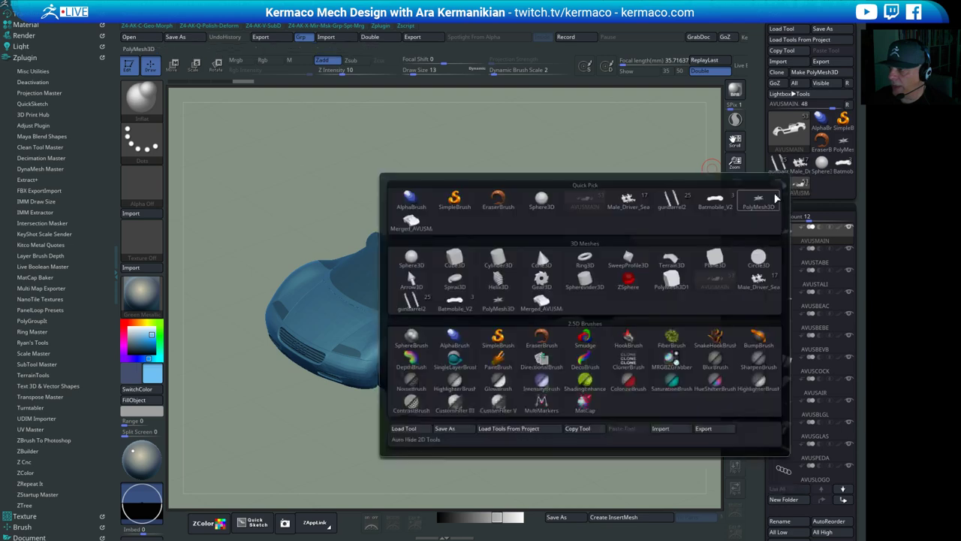
{"action": "left_click", "coordinate": [781, 186]}
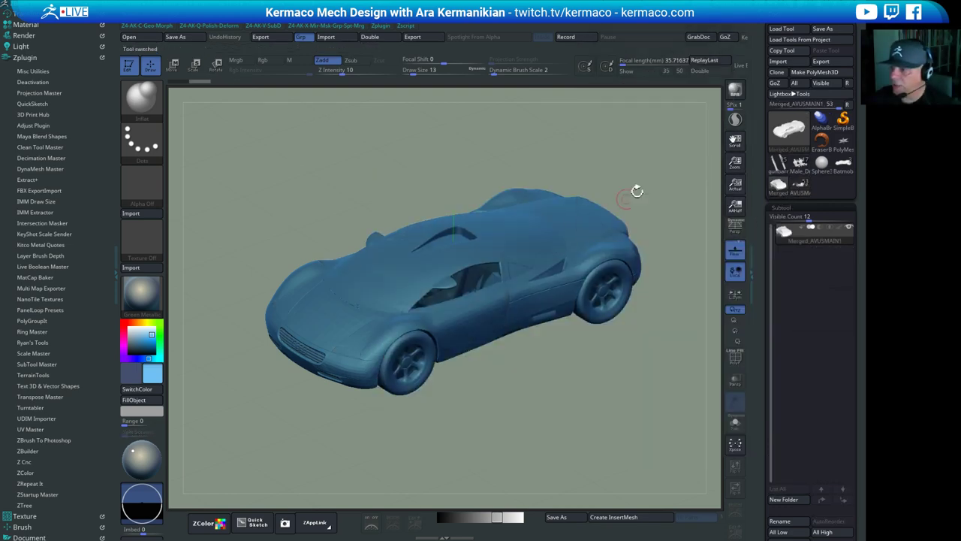
{"action": "left_click_drag", "start_coordinate": [623, 200], "coordinate": [599, 169]}
{"action": "left_click_drag", "start_coordinate": [606, 169], "coordinate": [520, 222]}
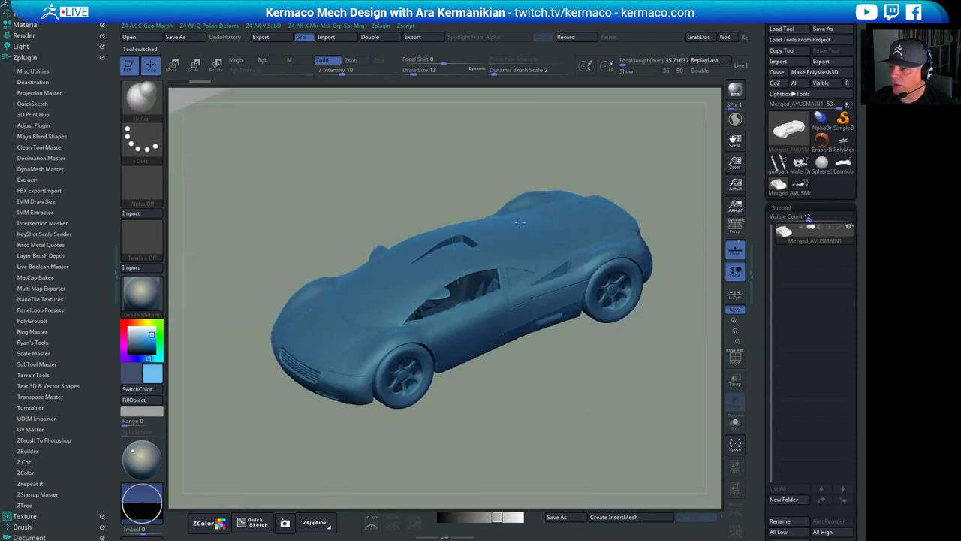
{"action": "left_click_drag", "start_coordinate": [534, 434], "coordinate": [552, 423], "text": "shift"}
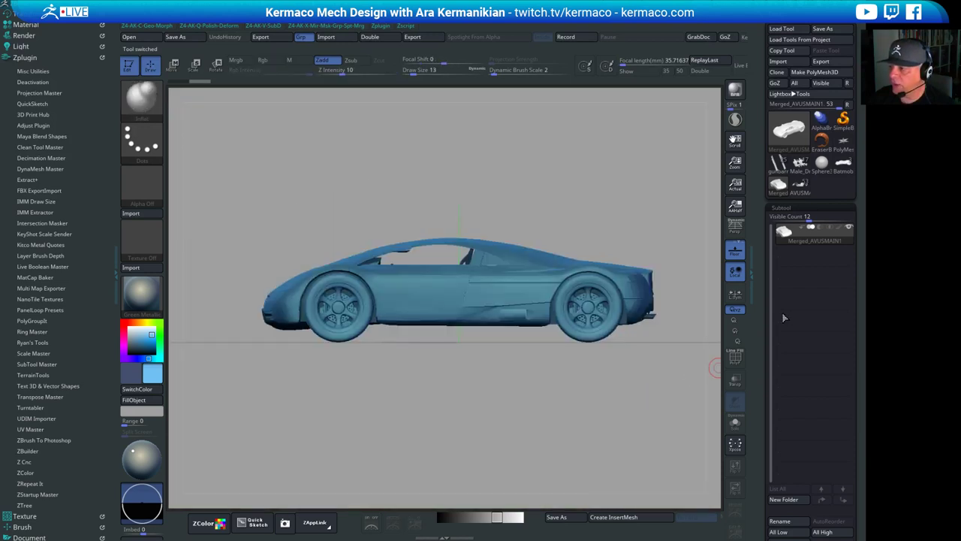
Convert the merged car mesh to a DynaMesh at resolution 128
{"action": "left_click_drag", "start_coordinate": [760, 354], "coordinate": [772, 240]}
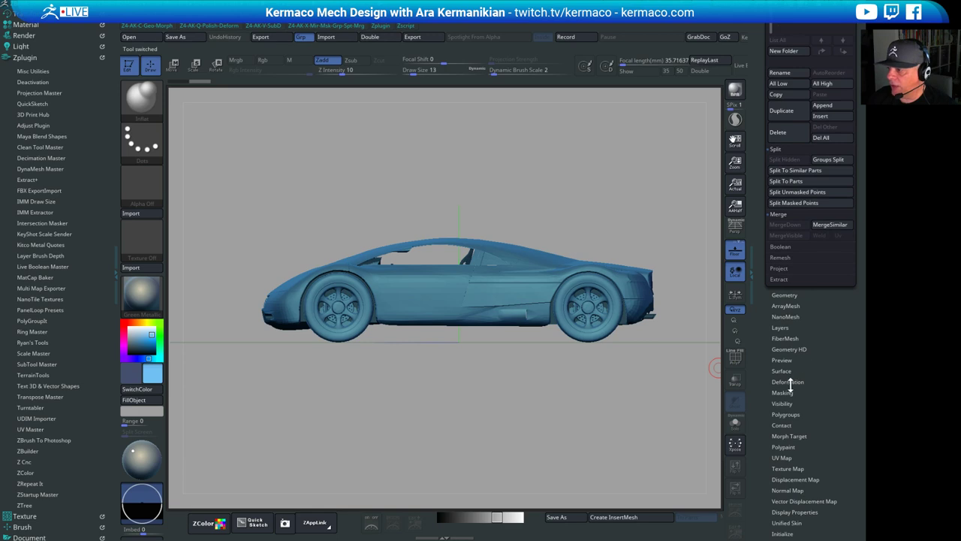
{"action": "left_click", "coordinate": [787, 297]}
{"action": "left_click_drag", "start_coordinate": [808, 436], "coordinate": [800, 471]}
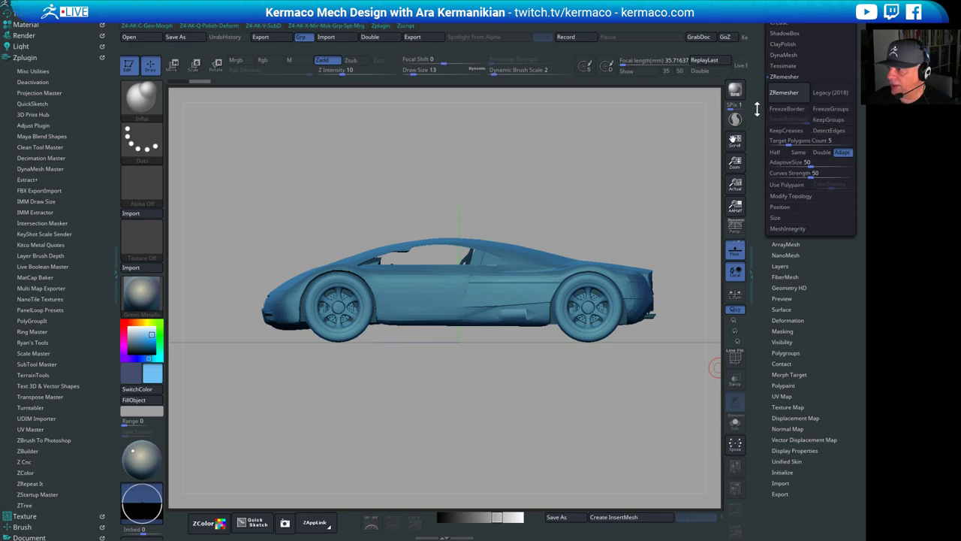
{"action": "scroll", "coordinate": [795, 233], "scroll_direction": "up", "scroll_amount": 5}
{"action": "left_click", "coordinate": [784, 273]}
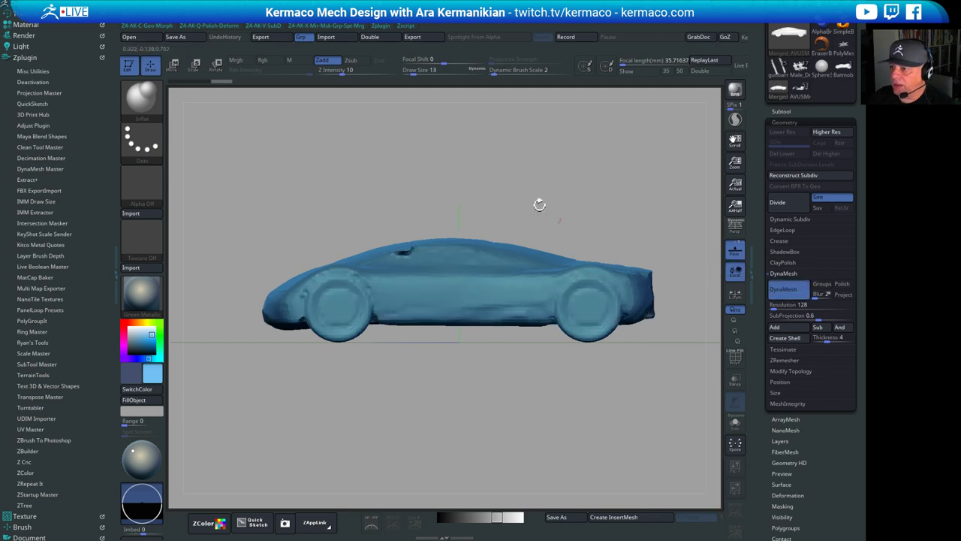
Inspect the DynaMeshed car from underneath, checking the wheels, wheel wells and floor
{"action": "left_click_drag", "start_coordinate": [539, 204], "coordinate": [620, 174]}
{"action": "left_click_drag", "start_coordinate": [706, 323], "coordinate": [653, 328]}
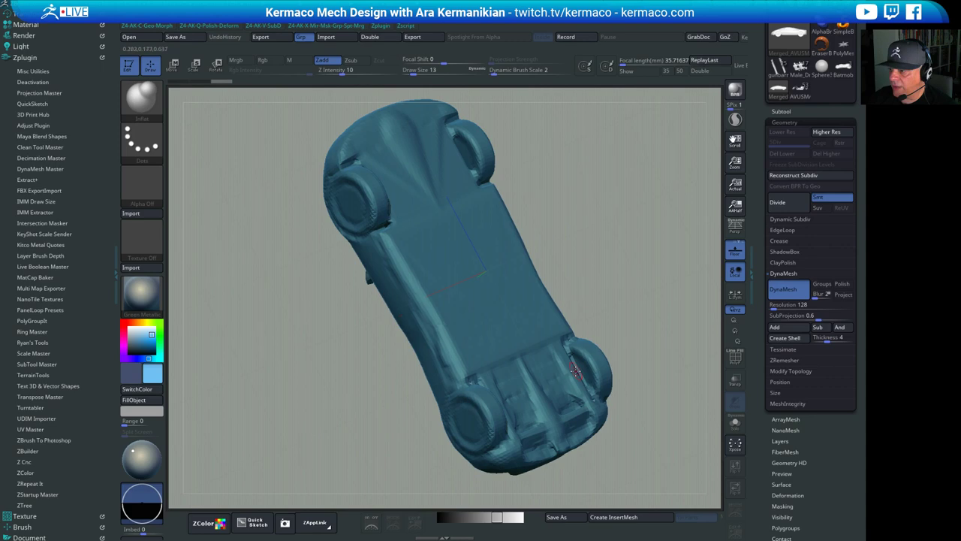
{"action": "left_click_drag", "start_coordinate": [700, 270], "coordinate": [591, 217]}
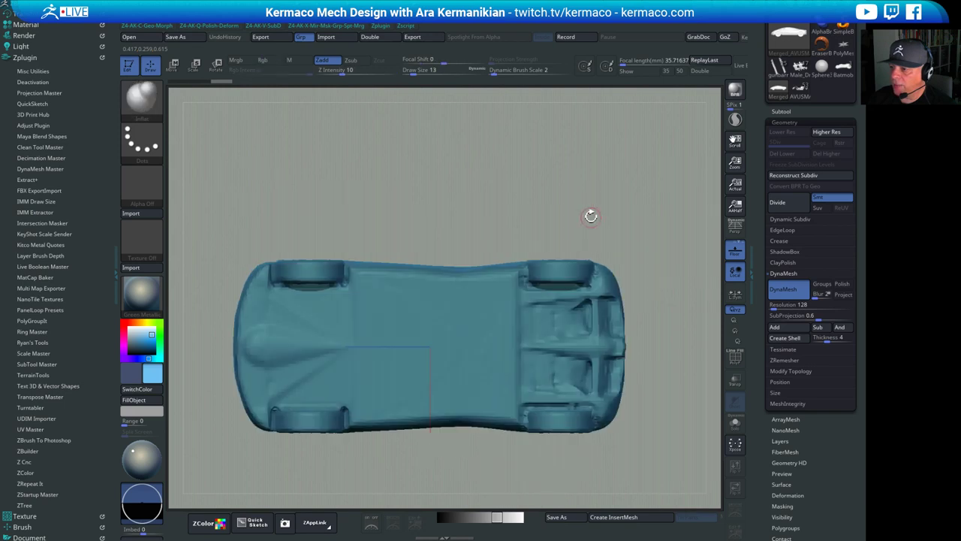
{"action": "left_click", "coordinate": [736, 125]}
{"action": "left_click_drag", "start_coordinate": [455, 211], "coordinate": [397, 205]}
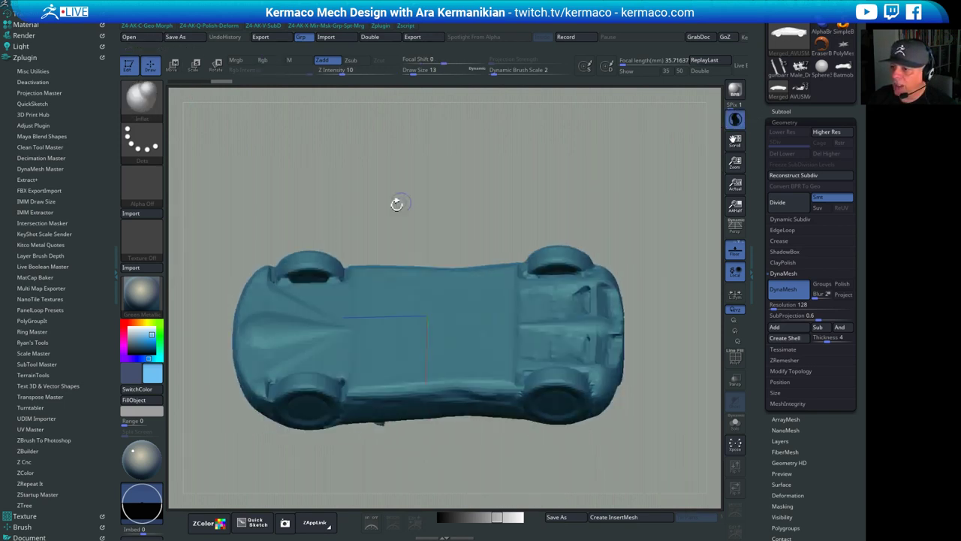
Choose the ClayTubes brush at draw size 22, activate symmetry, and undo the trial stroke in the front wheel well
{"action": "key", "text": "ctrl+q"}
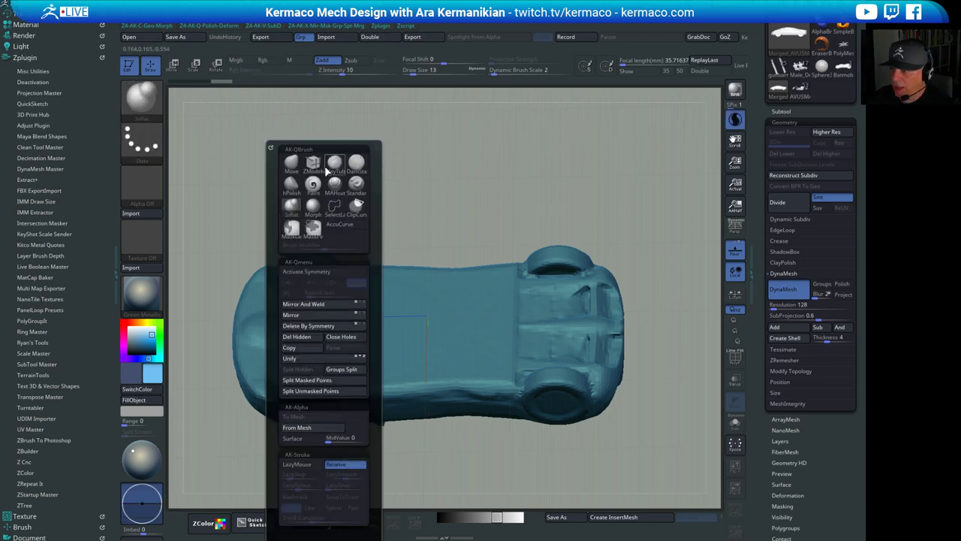
{"action": "left_click", "coordinate": [334, 164]}
{"action": "key", "text": "s"}
{"action": "left_click_drag", "start_coordinate": [303, 292], "coordinate": [306, 294]}
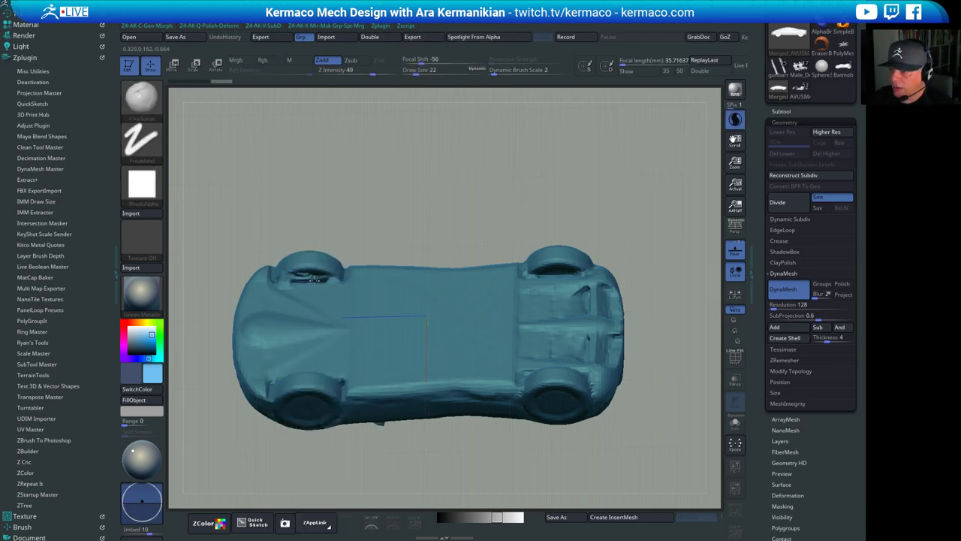
{"action": "key", "text": "ctrl+q"}
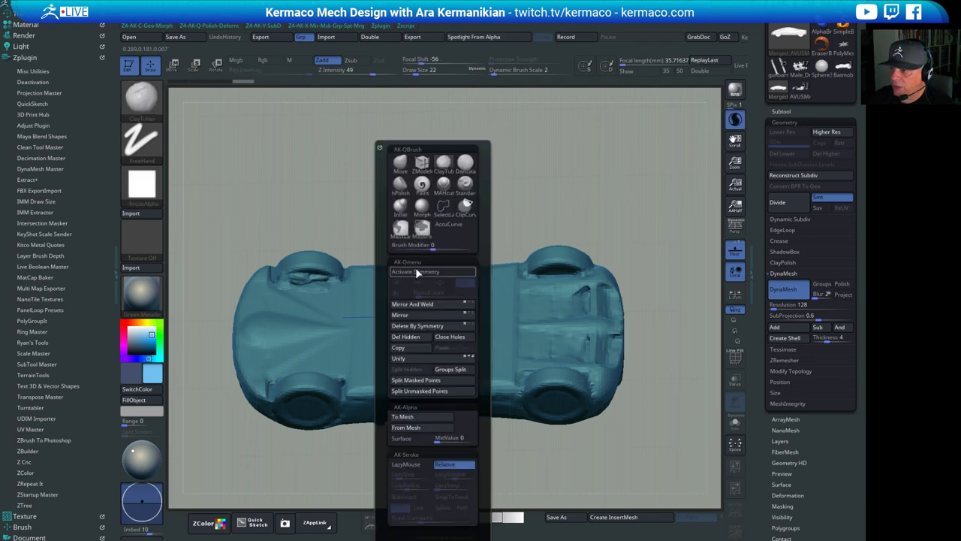
{"action": "left_click", "coordinate": [416, 269]}
{"action": "key", "text": "ctrl+z"}
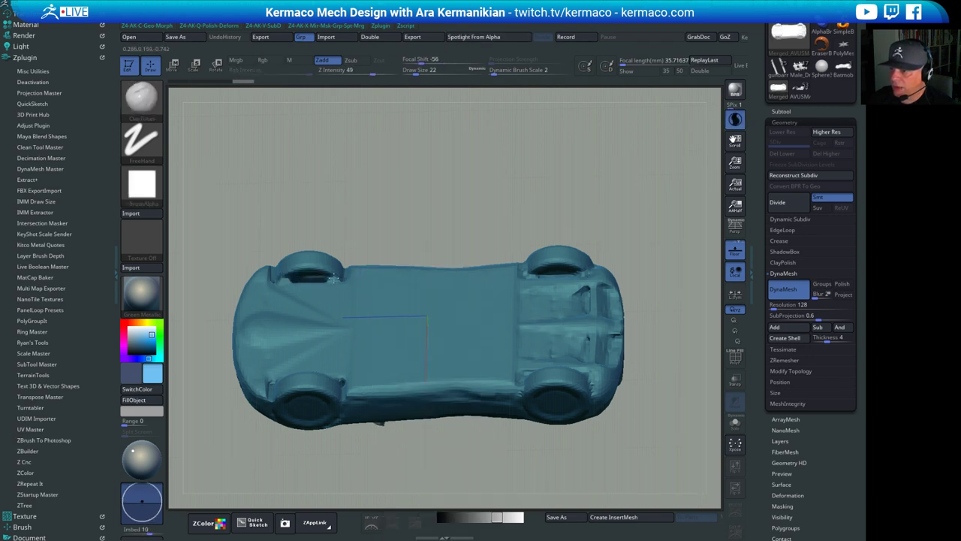
Fill the front and rear wheel wells and the rear underbody recesses with ClayTubes strokes
{"action": "left_click_drag", "start_coordinate": [330, 277], "coordinate": [309, 283]}
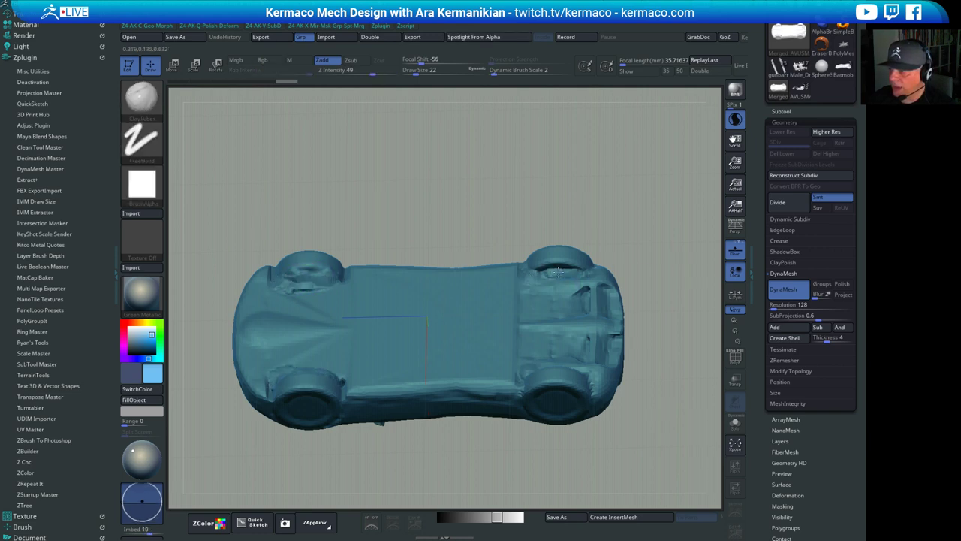
{"action": "left_click_drag", "start_coordinate": [559, 272], "coordinate": [570, 276]}
{"action": "left_click_drag", "start_coordinate": [583, 310], "coordinate": [572, 299]}
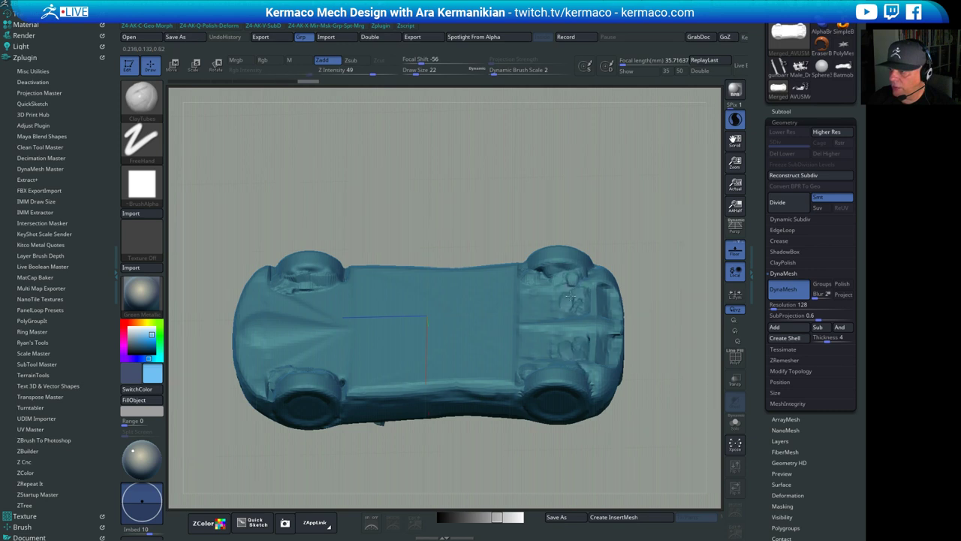
Remove the side mirrors by sculpting them down and smoothing them into the car body
{"action": "mouse_move", "coordinate": [688, 272]}
{"action": "left_mouse_down"}
{"action": "mouse_move", "coordinate": [610, 299]}
{"action": "mouse_move", "coordinate": [592, 293]}
{"action": "left_mouse_up"}
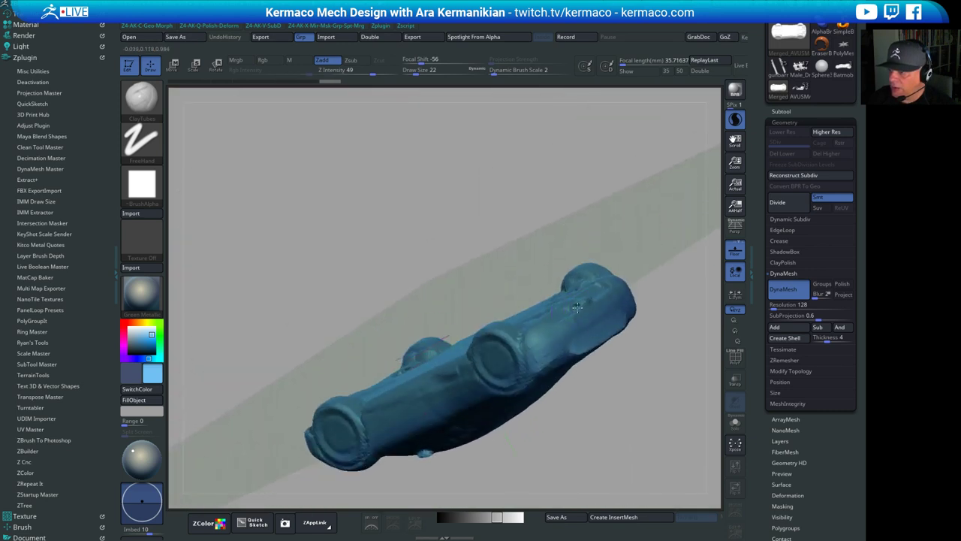
{"action": "left_click_drag", "start_coordinate": [678, 196], "coordinate": [623, 263]}
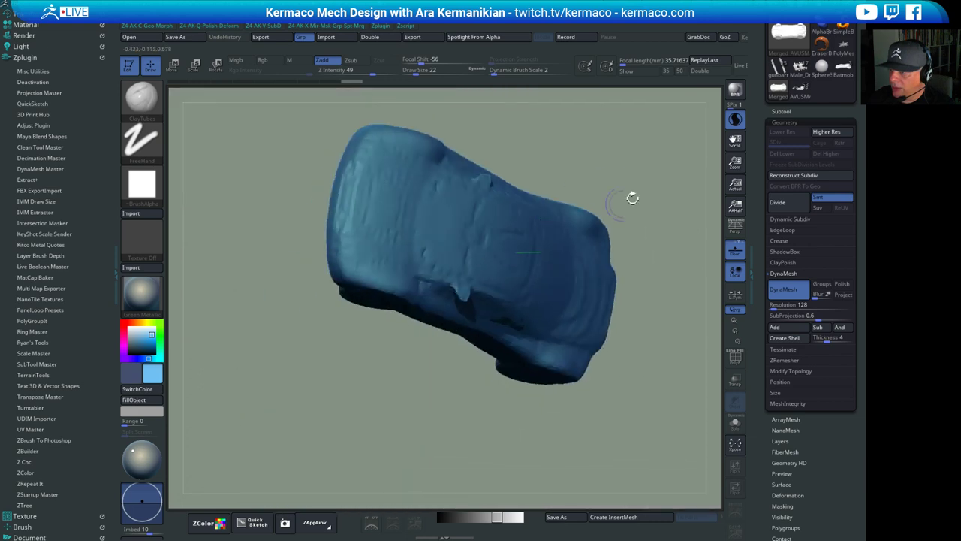
{"action": "mouse_move", "coordinate": [633, 197]}
{"action": "left_mouse_down"}
{"action": "mouse_move", "coordinate": [621, 116]}
{"action": "mouse_move", "coordinate": [631, 189]}
{"action": "left_mouse_up"}
{"action": "left_click_drag", "start_coordinate": [416, 260], "coordinate": [335, 286]}
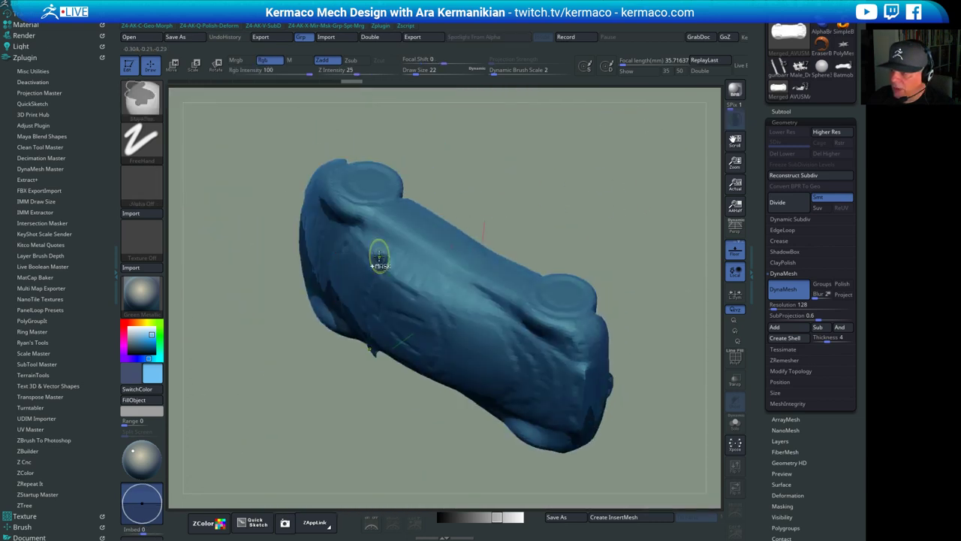
{"action": "left_click_drag", "start_coordinate": [384, 263], "coordinate": [386, 265], "text": "ctrl"}
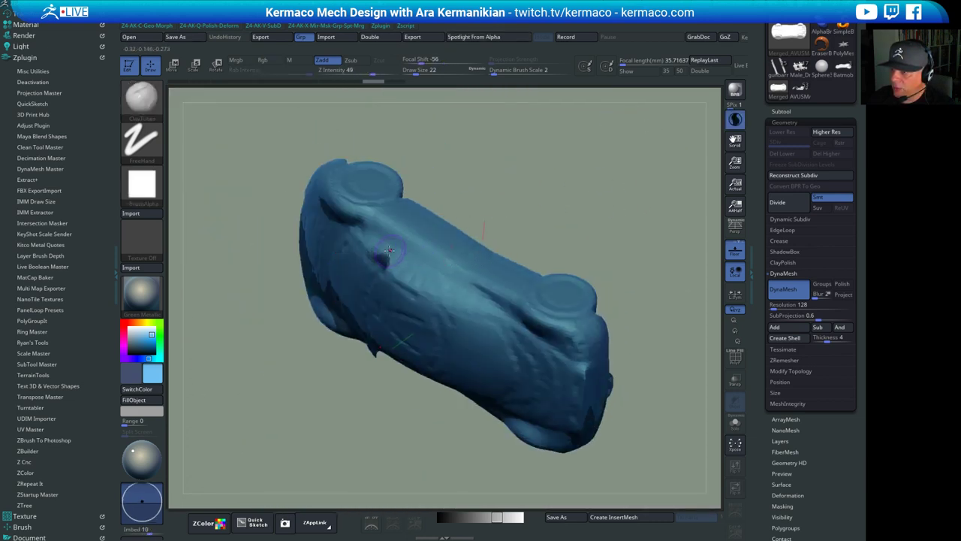
{"action": "key", "text": "shift"}
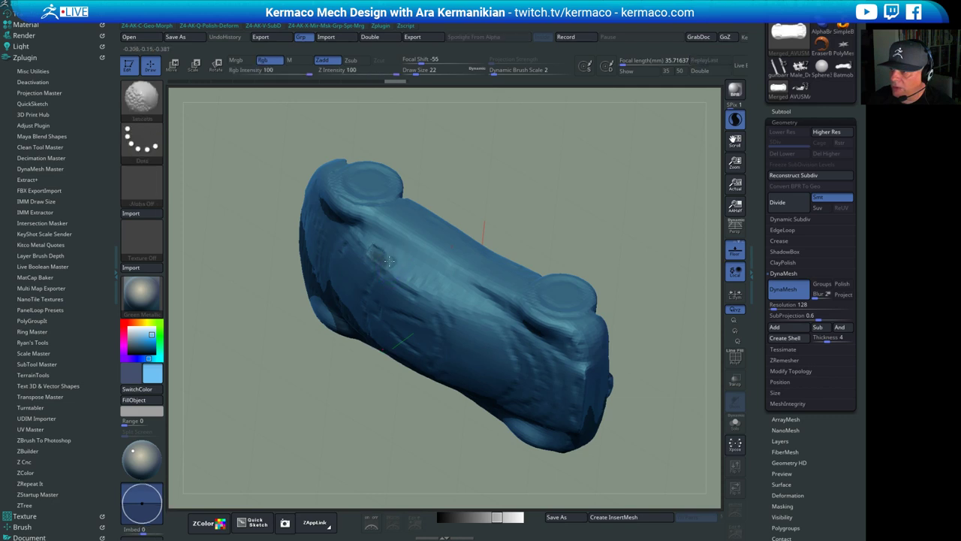
Align the car to a straight side view and refresh its DynaMesh
{"action": "left_click_drag", "start_coordinate": [587, 227], "coordinate": [584, 189]}
{"action": "mouse_move", "coordinate": [648, 253]}
{"action": "left_mouse_down"}
{"action": "mouse_move", "coordinate": [648, 167]}
{"action": "mouse_move", "coordinate": [586, 260]}
{"action": "mouse_move", "coordinate": [585, 189]}
{"action": "mouse_move", "coordinate": [603, 150]}
{"action": "left_mouse_up"}
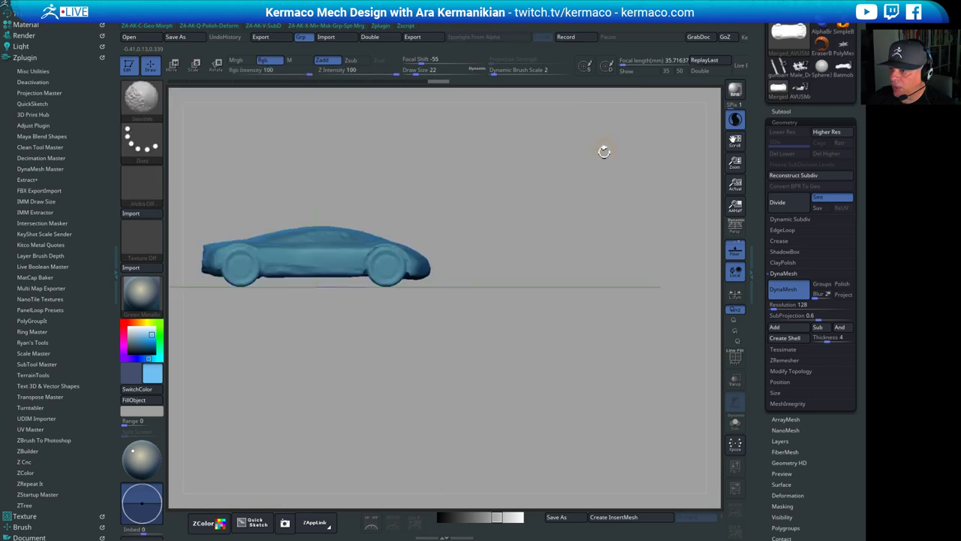
{"action": "left_click_drag", "start_coordinate": [520, 167], "coordinate": [631, 210], "text": "alt"}
{"action": "left_click_drag", "start_coordinate": [632, 209], "coordinate": [581, 156]}
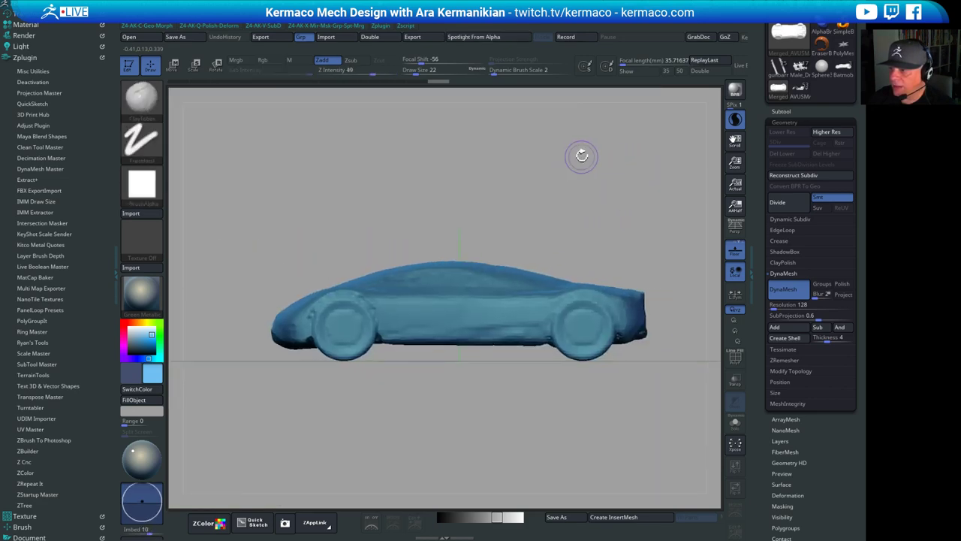
{"action": "left_click_drag", "start_coordinate": [647, 259], "coordinate": [523, 253]}
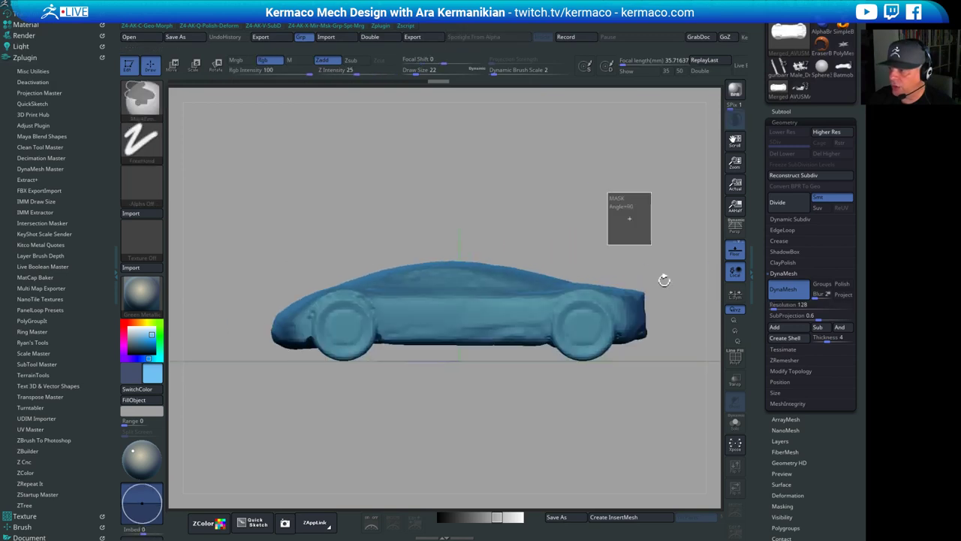
Turn off Sculptris Pro and smooth the filled areas around the wheels on the car's underside
{"action": "mouse_move", "coordinate": [691, 217]}
{"action": "left_mouse_down"}
{"action": "mouse_move", "coordinate": [691, 154]}
{"action": "mouse_move", "coordinate": [655, 158]}
{"action": "left_mouse_up"}
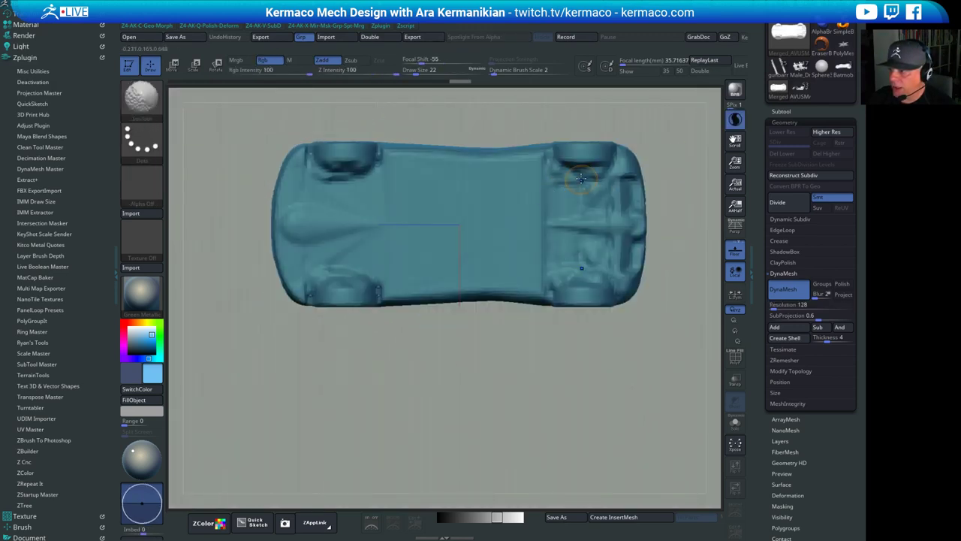
{"action": "left_click", "coordinate": [736, 122]}
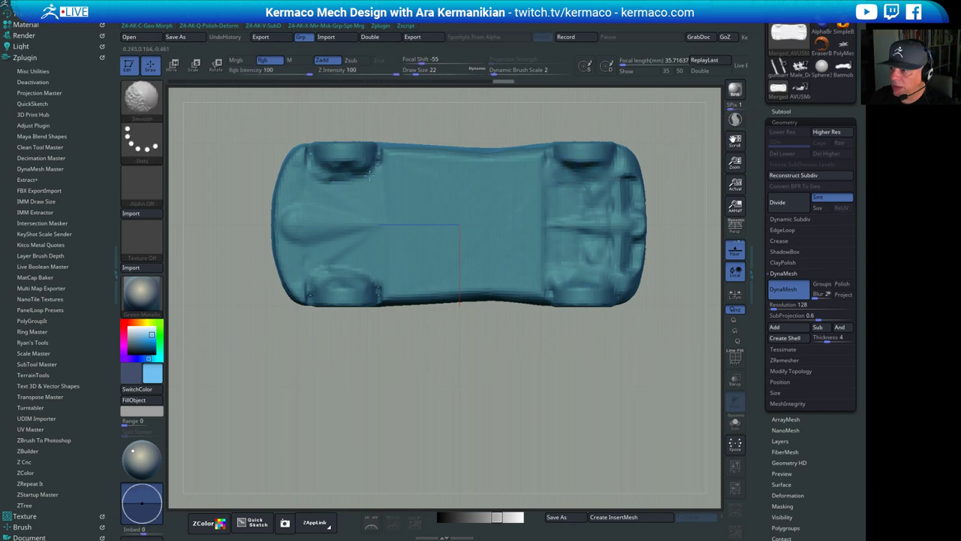
{"action": "left_click_drag", "start_coordinate": [316, 169], "coordinate": [309, 158], "text": "shift"}
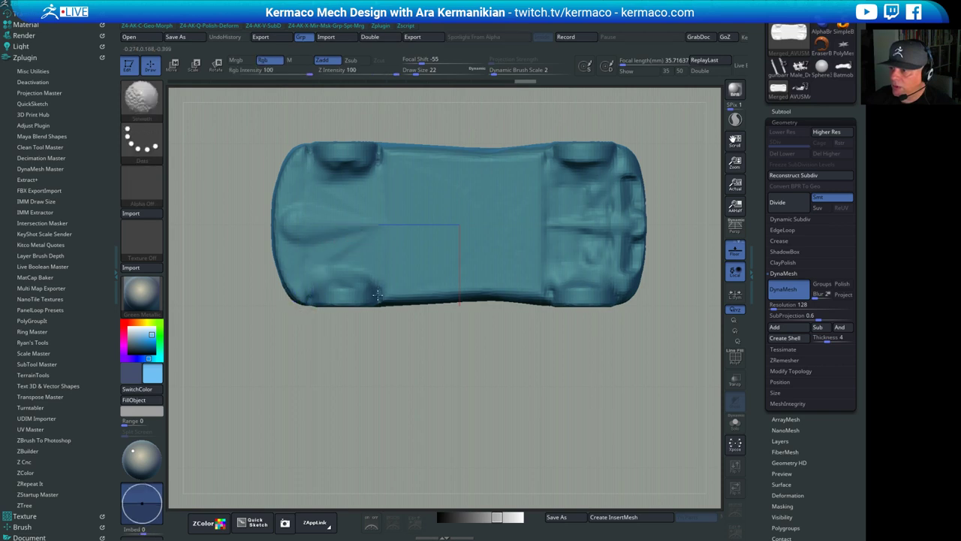
{"action": "left_click_drag", "start_coordinate": [378, 296], "coordinate": [382, 289], "text": "shift"}
Display the PolyFrame, merge the whole car mesh into a single polygroup, and open the Polygroups settings
{"action": "left_click_drag", "start_coordinate": [632, 112], "coordinate": [618, 175], "text": "shift"}
{"action": "mouse_move", "coordinate": [549, 160]}
{"action": "left_mouse_down", "text": "alt"}
{"action": "mouse_move", "coordinate": [524, 195]}
{"action": "mouse_move", "coordinate": [560, 252]}
{"action": "mouse_move", "coordinate": [522, 228]}
{"action": "mouse_move", "coordinate": [511, 264]}
{"action": "mouse_move", "coordinate": [547, 178]}
{"action": "left_mouse_up", "text": "alt"}
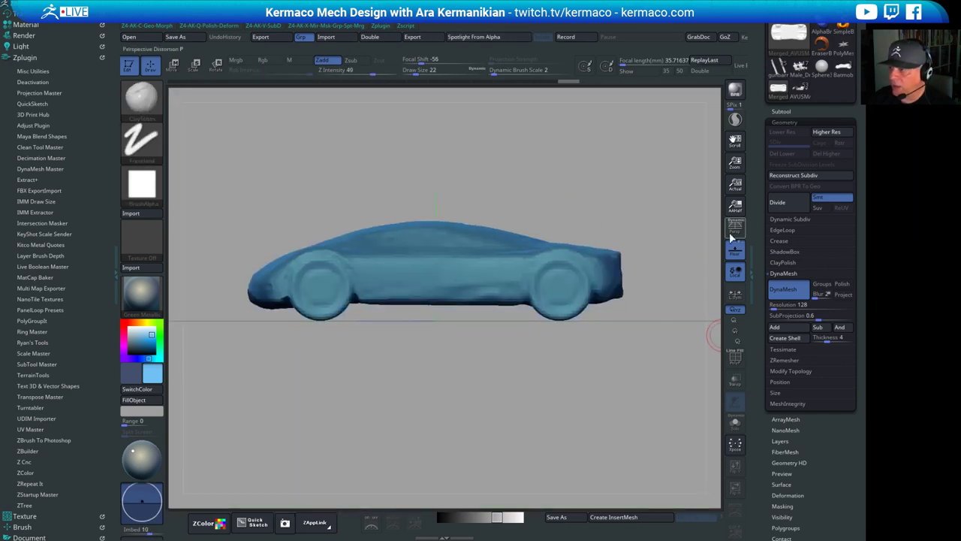
{"action": "left_click", "coordinate": [733, 362]}
{"action": "left_click_drag", "start_coordinate": [555, 225], "coordinate": [589, 247]}
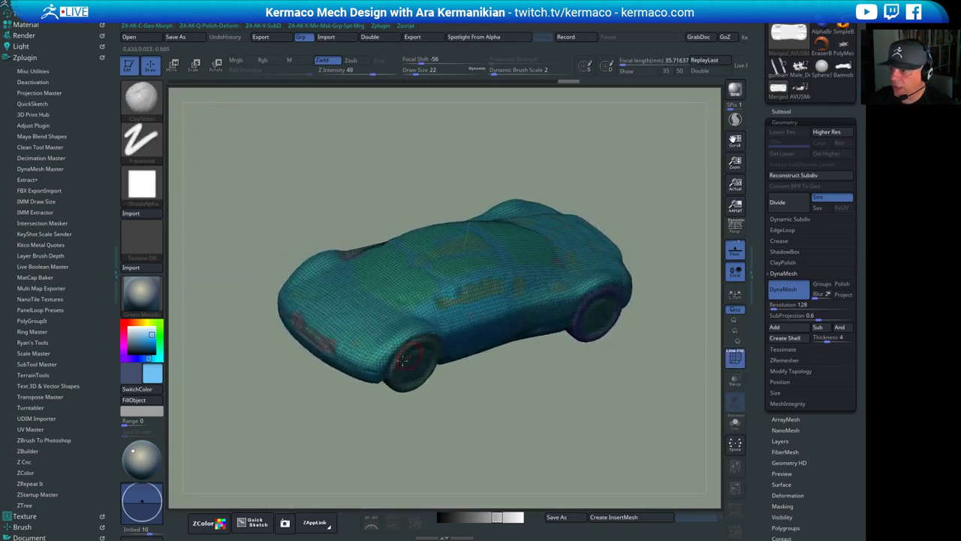
{"action": "key", "text": "ctrl+w"}
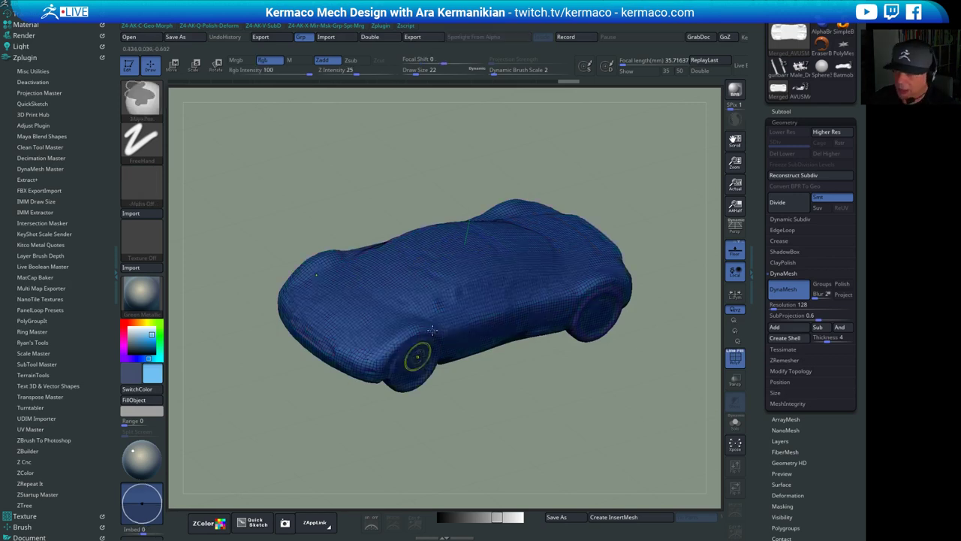
{"action": "mouse_move", "coordinate": [487, 171]}
{"action": "left_mouse_down"}
{"action": "mouse_move", "coordinate": [445, 189]}
{"action": "mouse_move", "coordinate": [464, 217]}
{"action": "left_mouse_up"}
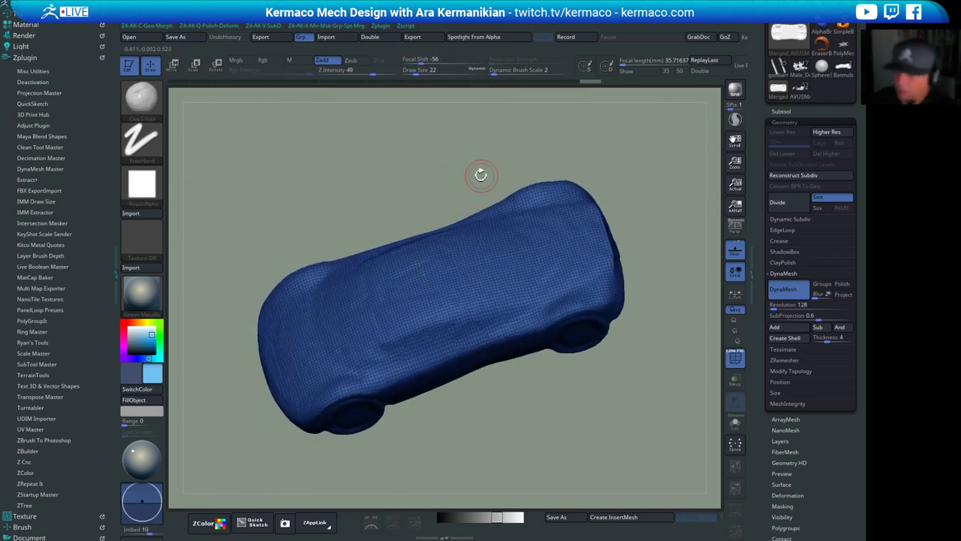
{"action": "left_click_drag", "start_coordinate": [481, 175], "coordinate": [452, 147], "text": "shift"}
{"action": "left_click_drag", "start_coordinate": [829, 502], "coordinate": [833, 471]}
{"action": "left_click", "coordinate": [790, 464]}
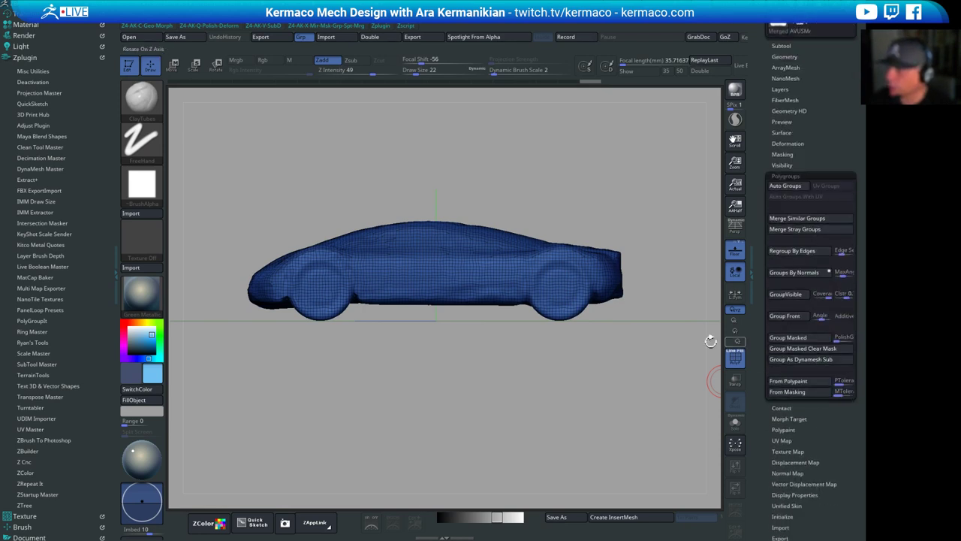
Mirror and weld the car mesh across X and check it from the front and side
{"action": "left_click_drag", "start_coordinate": [418, 172], "coordinate": [468, 268]}
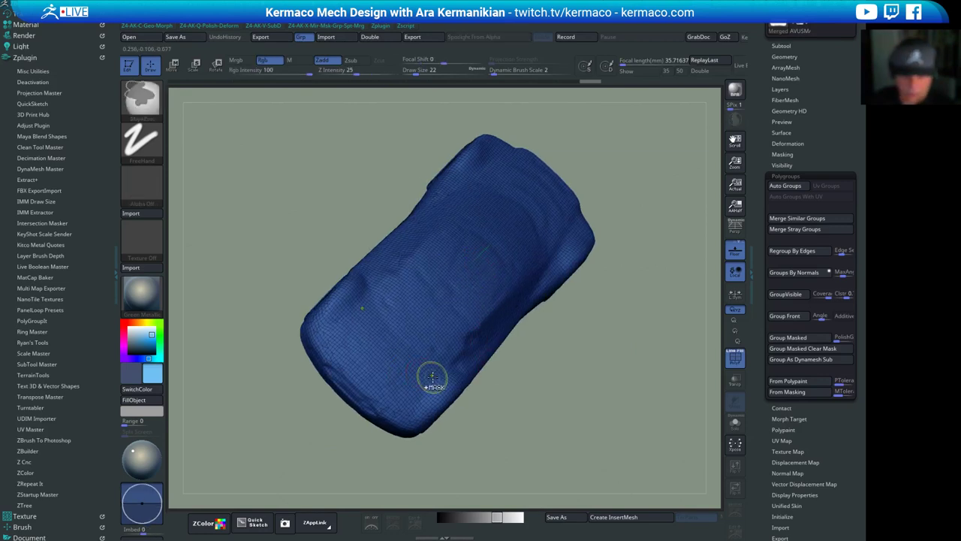
{"action": "key", "text": "space"}
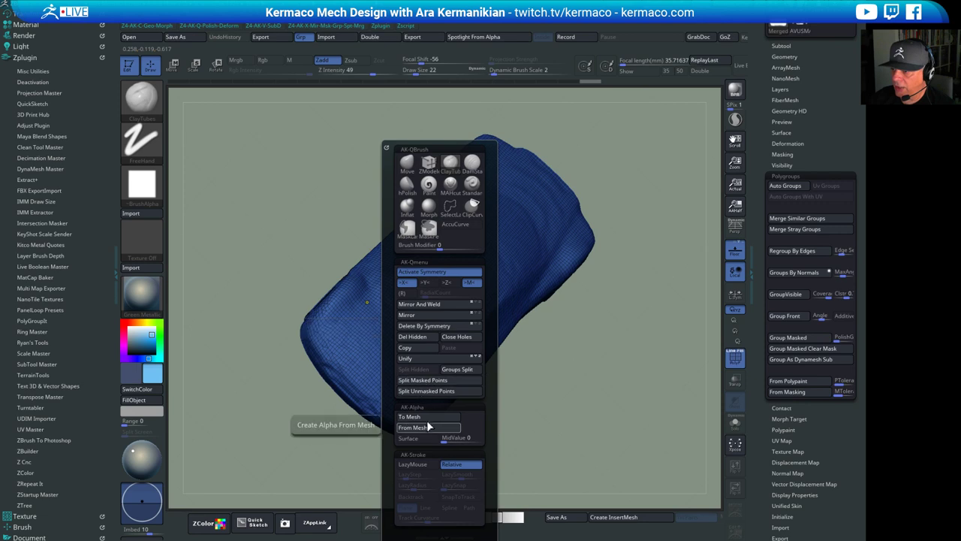
{"action": "left_click", "coordinate": [440, 304]}
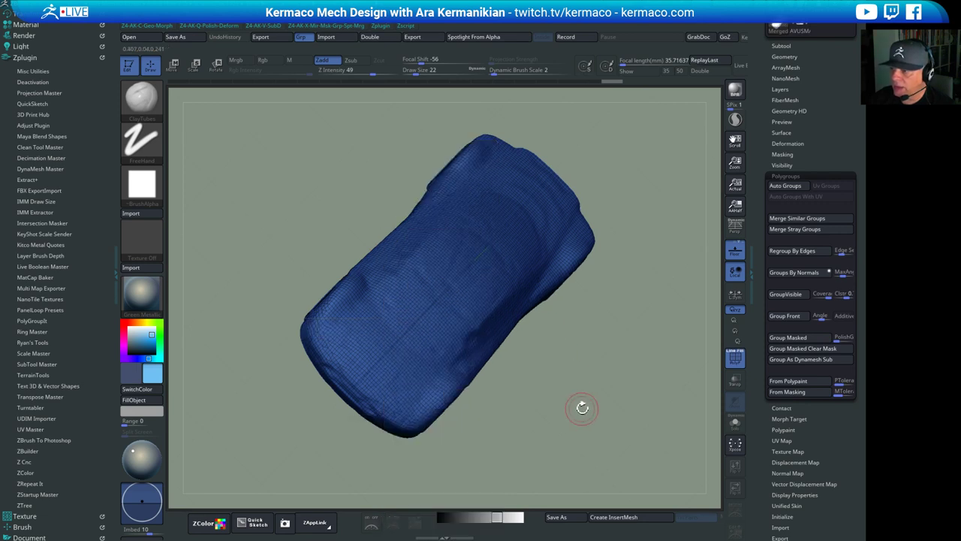
{"action": "left_click_drag", "start_coordinate": [546, 431], "coordinate": [521, 391], "text": "shift"}
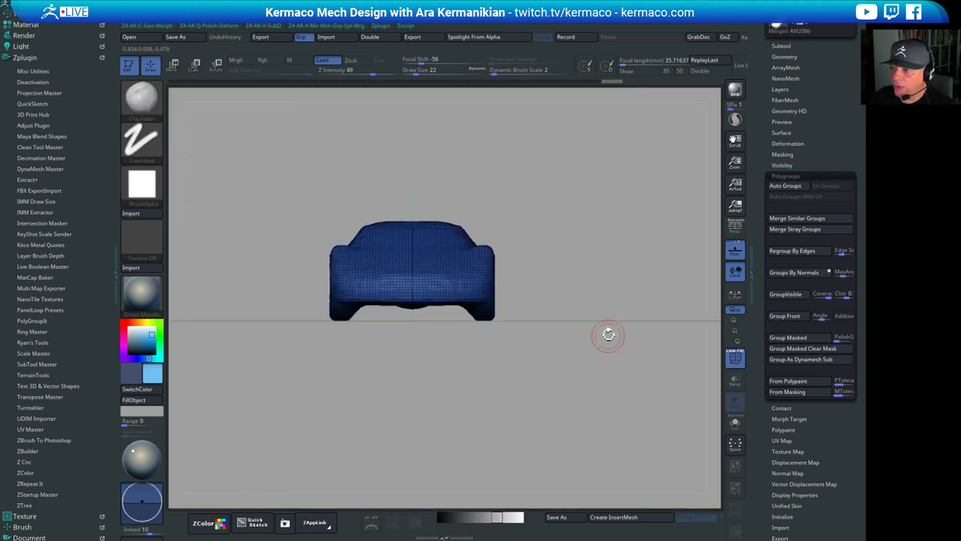
{"action": "left_click_drag", "start_coordinate": [608, 335], "coordinate": [537, 377], "text": "shift"}
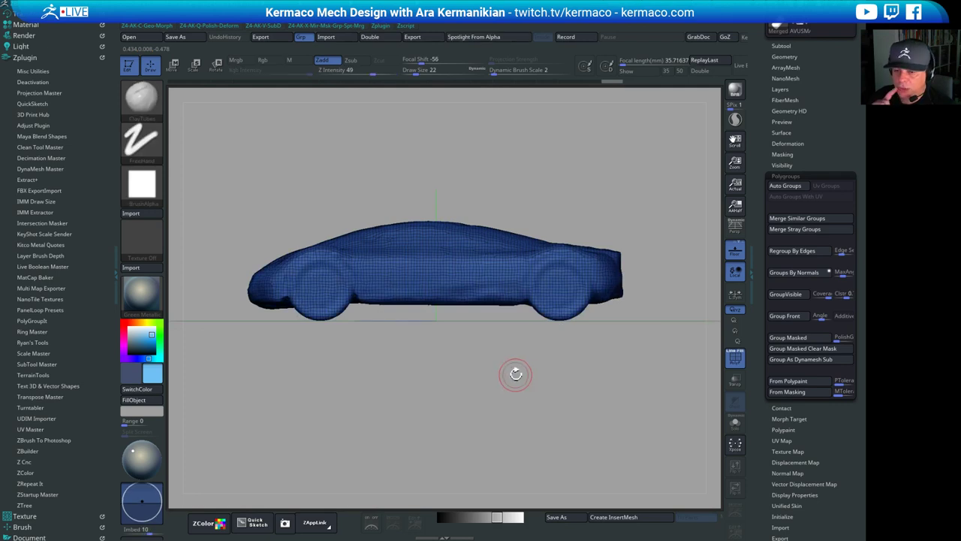
View the car from the front three-quarter angle with perspective turned on
{"action": "left_click_drag", "start_coordinate": [579, 182], "coordinate": [630, 215]}
{"action": "left_click_drag", "start_coordinate": [625, 170], "coordinate": [640, 130], "text": "alt"}
{"action": "left_click", "coordinate": [742, 230]}
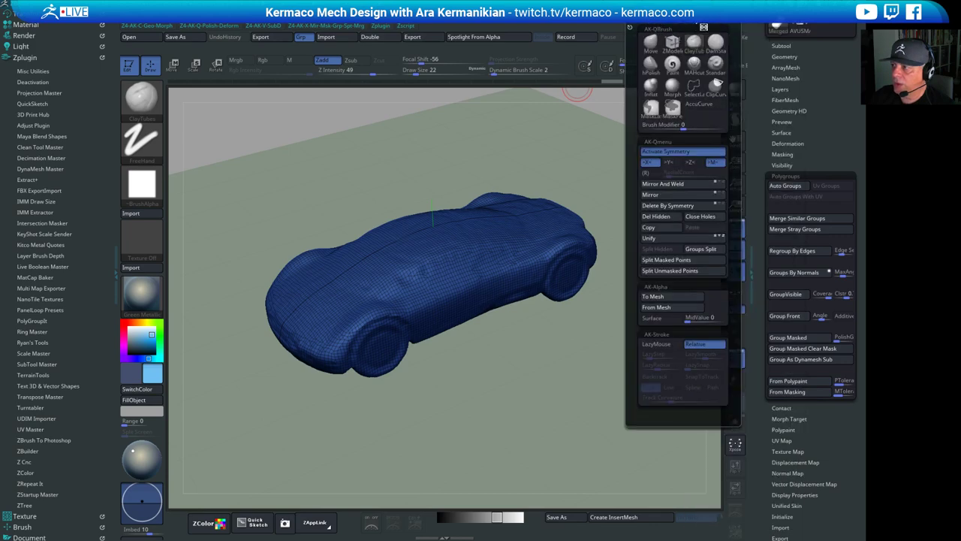
{"action": "mouse_move", "coordinate": [709, 26]}
{"action": "mouse_move", "coordinate": [667, 27]}
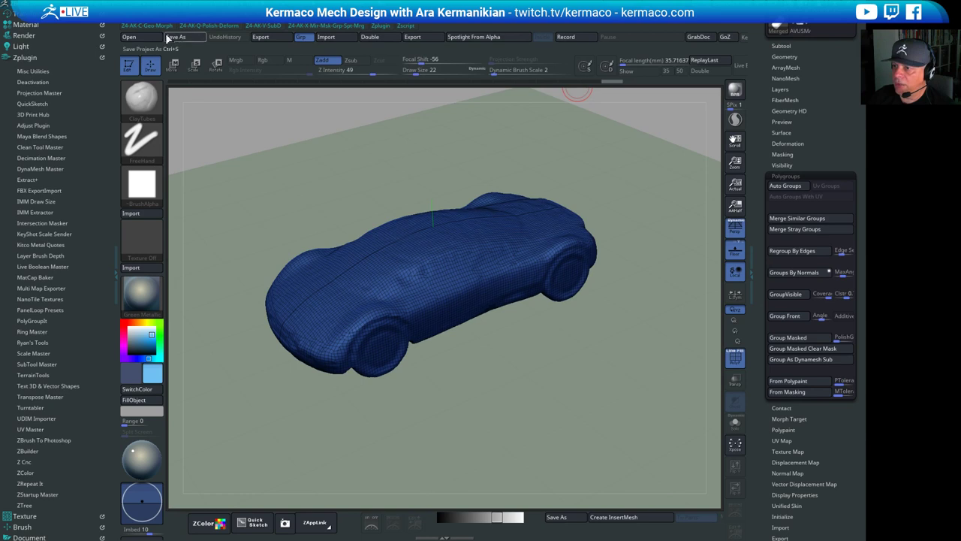
{"action": "left_click", "coordinate": [169, 28]}
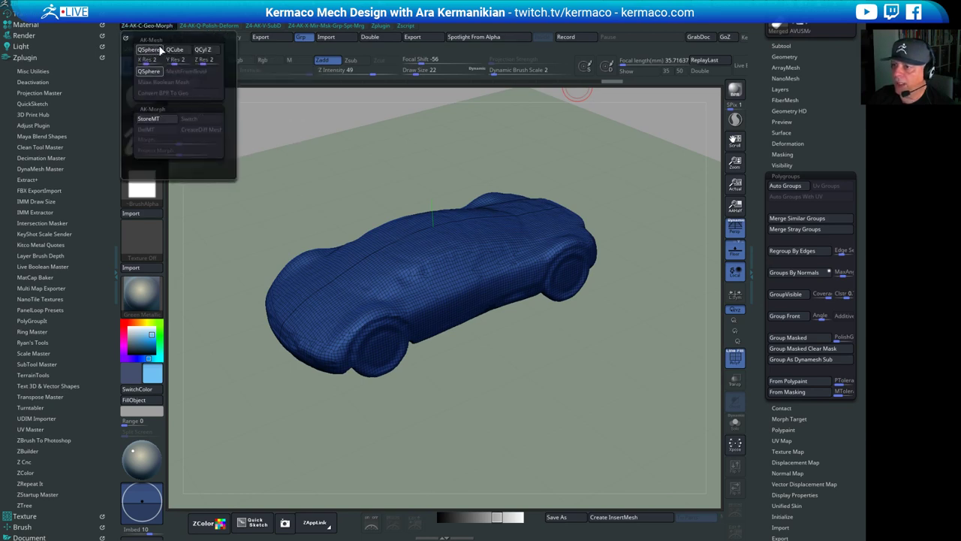
{"action": "mouse_move", "coordinate": [204, 28]}
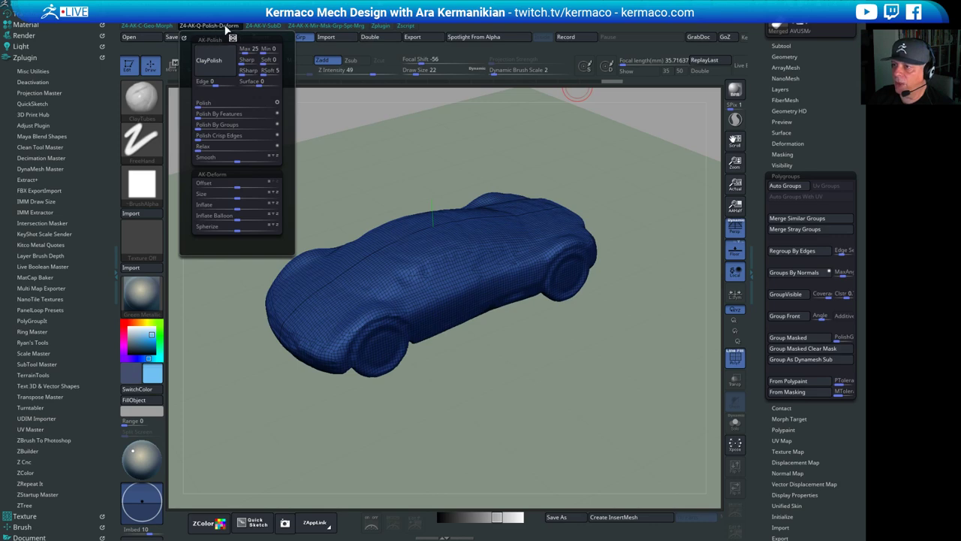
{"action": "left_click", "coordinate": [277, 27]}
{"action": "left_click", "coordinate": [338, 27]}
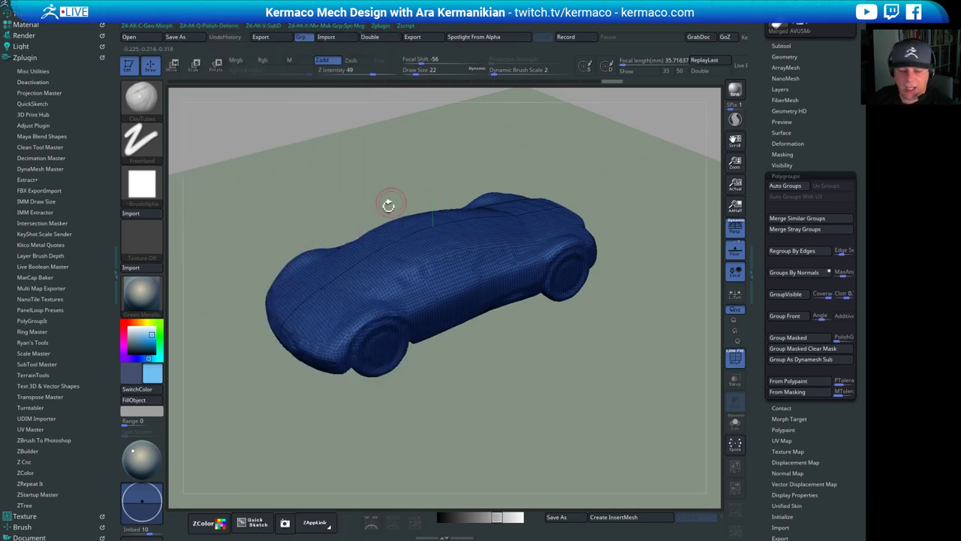
{"action": "key", "text": "ctrl+space"}
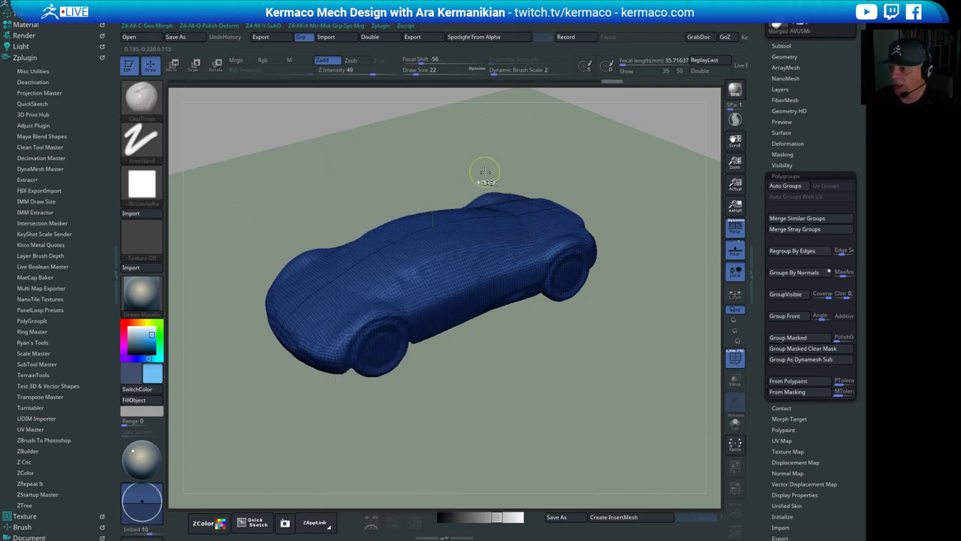
{"action": "key", "text": "ctrl+space"}
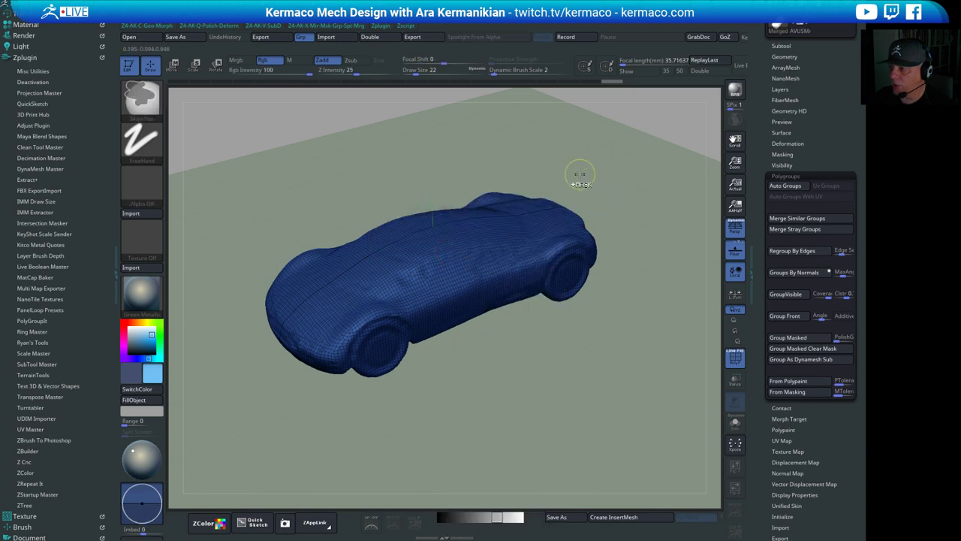
{"action": "key", "text": "ctrl+space"}
{"action": "left_click_drag", "start_coordinate": [639, 142], "coordinate": [629, 189]}
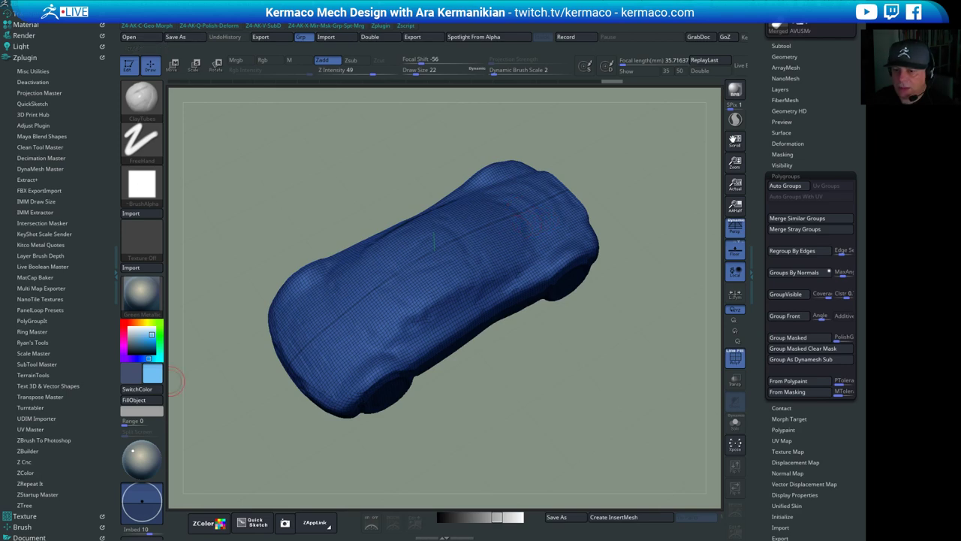
Inspect the car from below and from the front, and smooth the bumps along its upper body
{"action": "mouse_move", "coordinate": [536, 413]}
{"action": "left_mouse_down"}
{"action": "mouse_move", "coordinate": [560, 315]}
{"action": "mouse_move", "coordinate": [577, 356]}
{"action": "mouse_move", "coordinate": [667, 212]}
{"action": "mouse_move", "coordinate": [576, 301]}
{"action": "mouse_move", "coordinate": [460, 334]}
{"action": "left_mouse_up"}
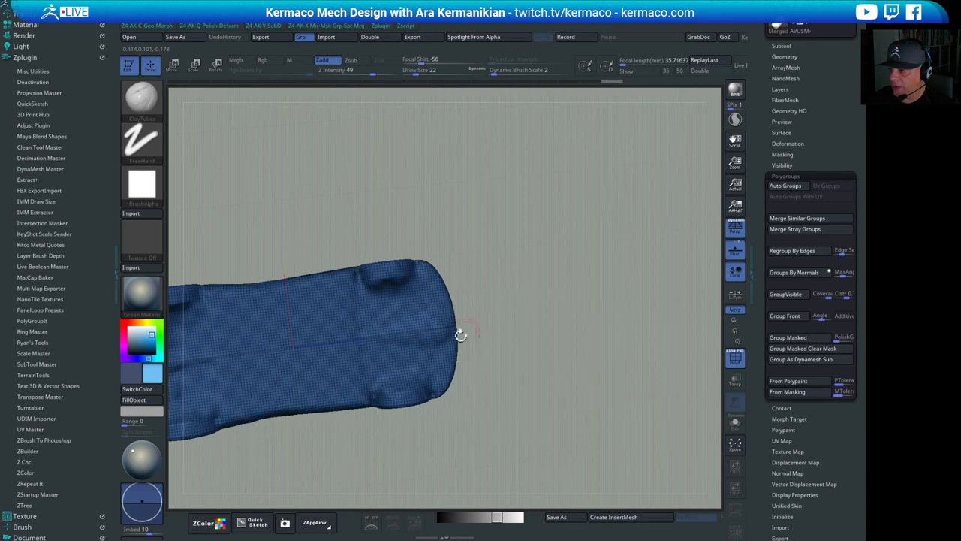
{"action": "key", "text": "shift"}
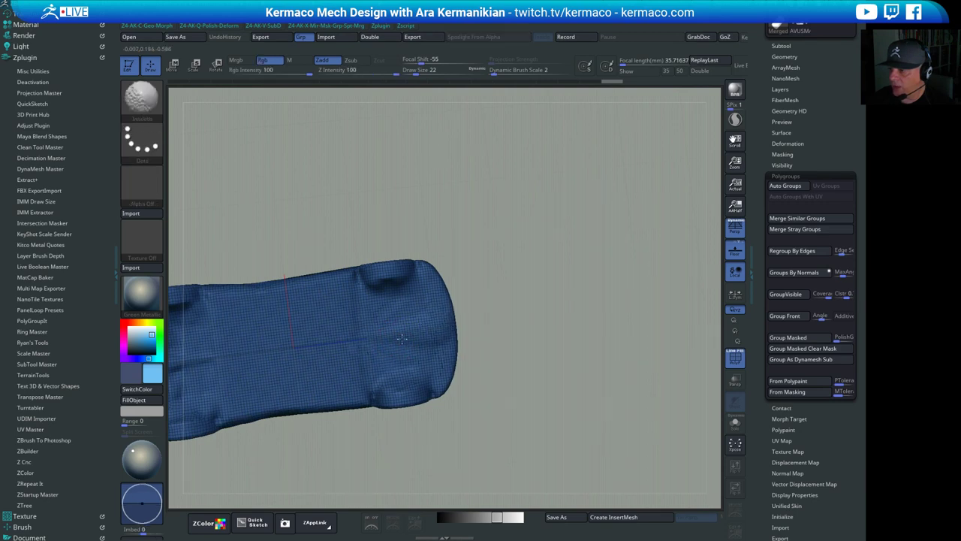
{"action": "mouse_move", "coordinate": [565, 279]}
{"action": "left_mouse_down"}
{"action": "mouse_move", "coordinate": [577, 328]}
{"action": "mouse_move", "coordinate": [533, 204]}
{"action": "mouse_move", "coordinate": [543, 257]}
{"action": "mouse_move", "coordinate": [398, 263]}
{"action": "mouse_move", "coordinate": [453, 257]}
{"action": "left_mouse_up"}
{"action": "key", "text": "shift"}
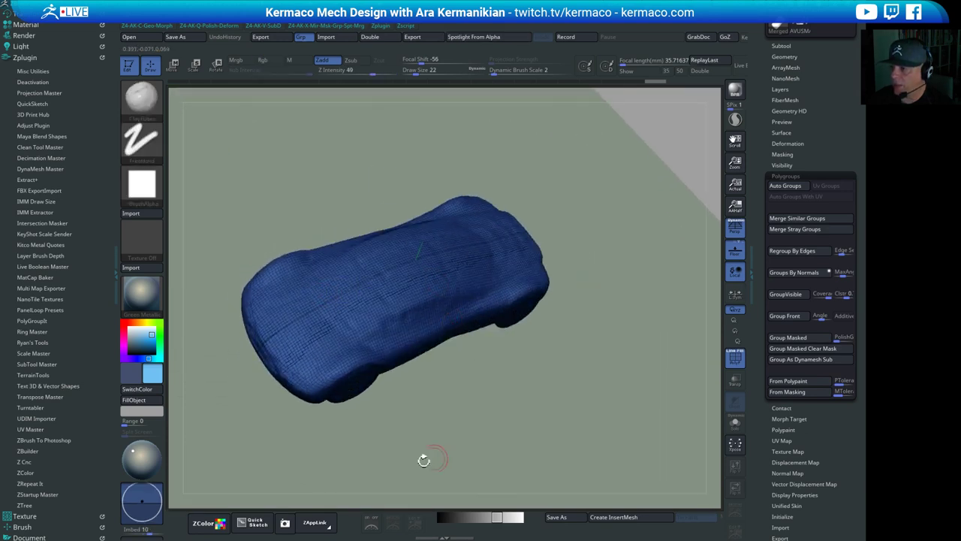
{"action": "key", "text": "shift"}
{"action": "left_click_drag", "start_coordinate": [358, 316], "coordinate": [483, 304], "text": "shift"}
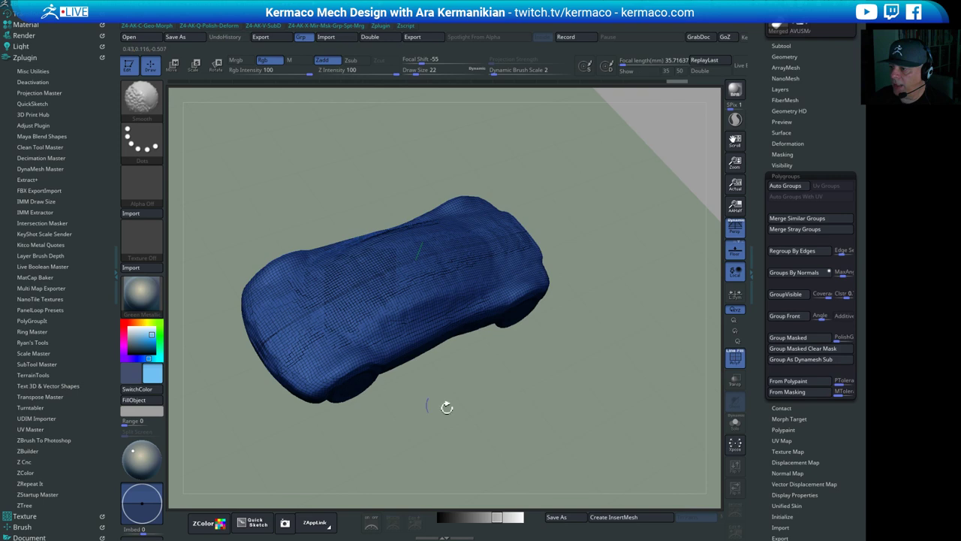
{"action": "mouse_move", "coordinate": [446, 406]}
{"action": "left_mouse_down"}
{"action": "mouse_move", "coordinate": [574, 272]}
{"action": "mouse_move", "coordinate": [555, 220]}
{"action": "mouse_move", "coordinate": [609, 207]}
{"action": "mouse_move", "coordinate": [650, 219]}
{"action": "left_mouse_up"}
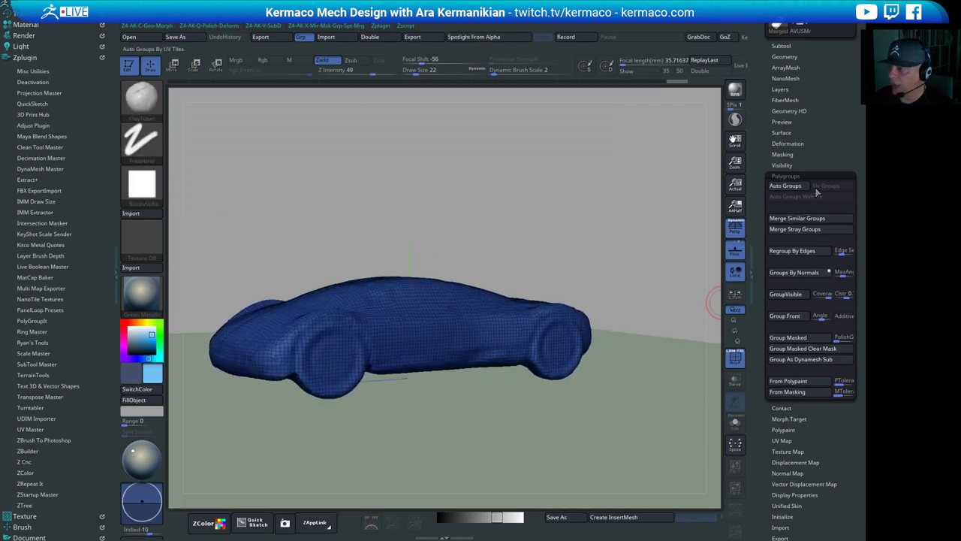
Remesh the car with ZRemesher at a target polygons count of 5 with Adapt on
{"action": "left_click", "coordinate": [790, 176]}
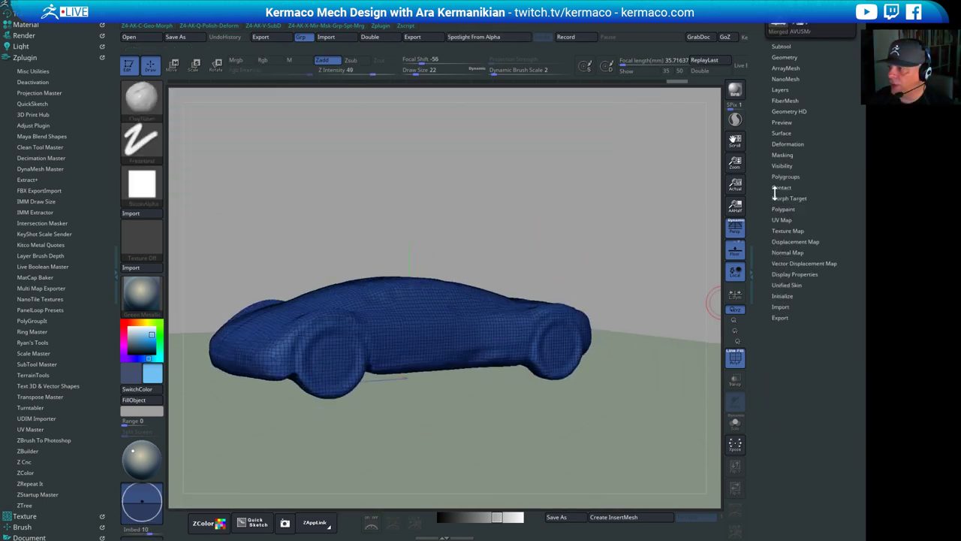
{"action": "left_click_drag", "start_coordinate": [840, 178], "coordinate": [794, 246]}
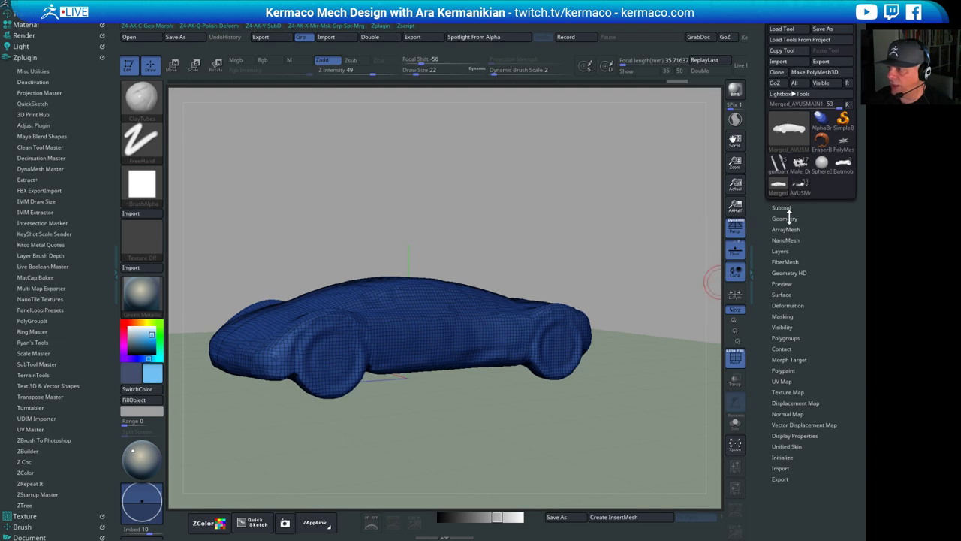
{"action": "left_click", "coordinate": [785, 219]}
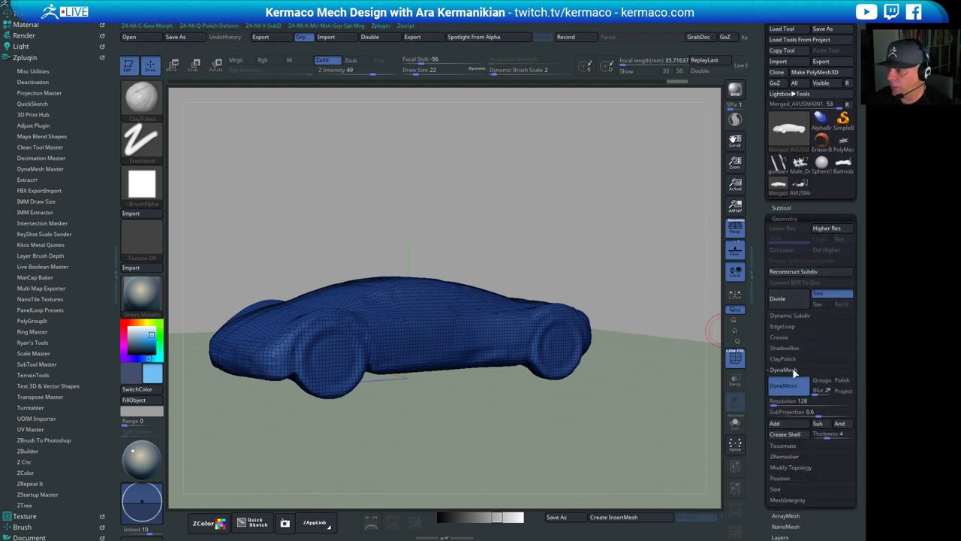
{"action": "left_click", "coordinate": [793, 369]}
{"action": "left_click", "coordinate": [796, 392]}
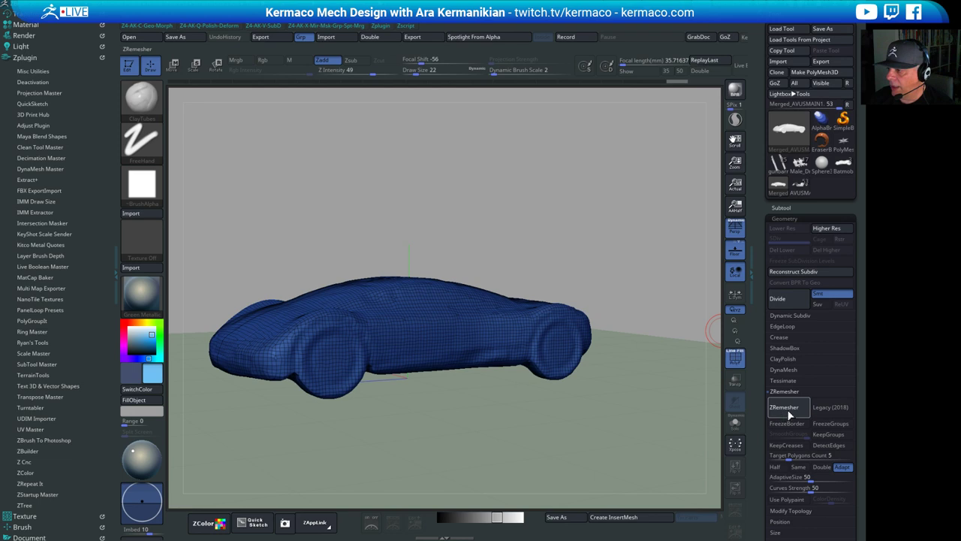
{"action": "left_click", "coordinate": [797, 408]}
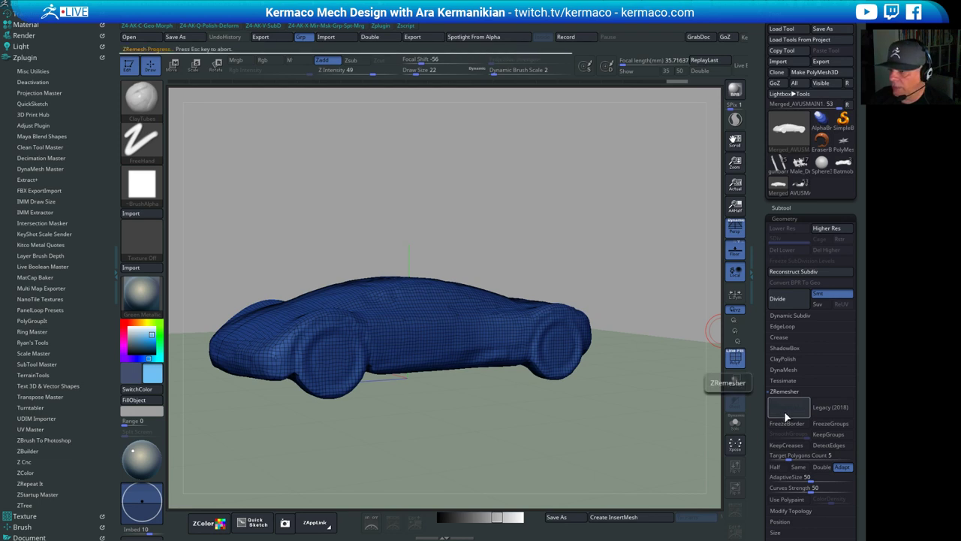
Turn off perspective and the floor grid, and smooth the front edge of the remeshed car
{"action": "mouse_move", "coordinate": [632, 195]}
{"action": "left_mouse_down"}
{"action": "mouse_move", "coordinate": [623, 239]}
{"action": "mouse_move", "coordinate": [636, 250]}
{"action": "mouse_move", "coordinate": [658, 236]}
{"action": "left_mouse_up"}
{"action": "left_click_drag", "start_coordinate": [485, 299], "coordinate": [661, 311]}
{"action": "left_click", "coordinate": [737, 230]}
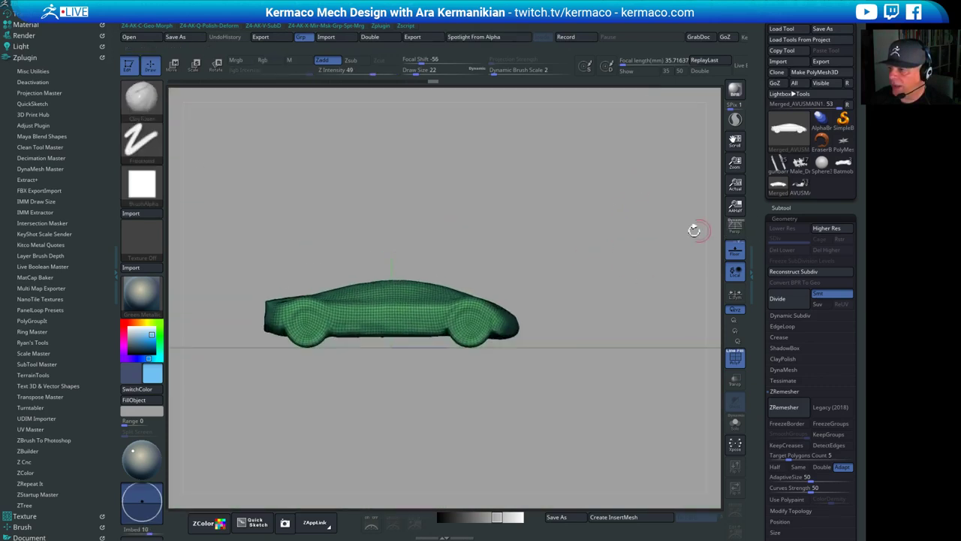
{"action": "left_click_drag", "start_coordinate": [587, 238], "coordinate": [634, 226]}
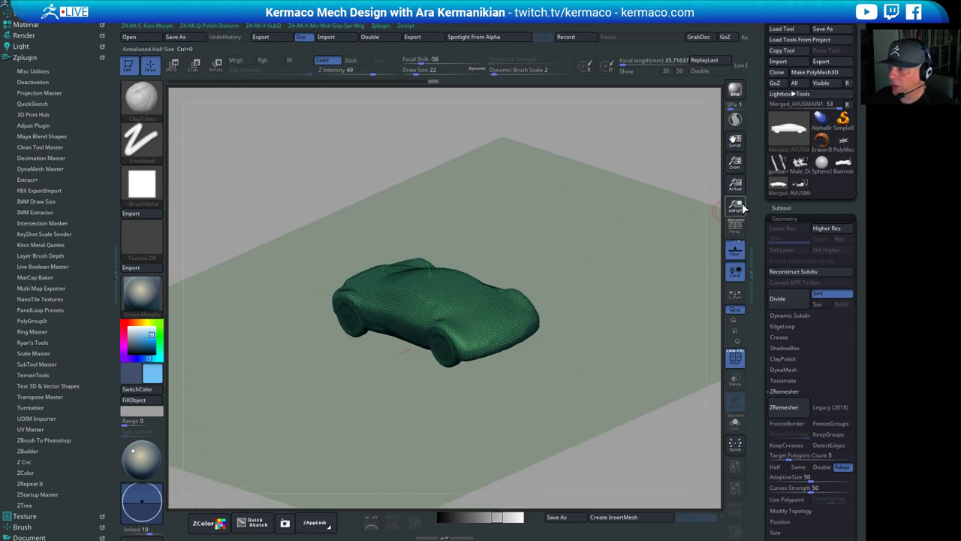
{"action": "left_click", "coordinate": [735, 247]}
{"action": "left_click_drag", "start_coordinate": [641, 268], "coordinate": [503, 315]}
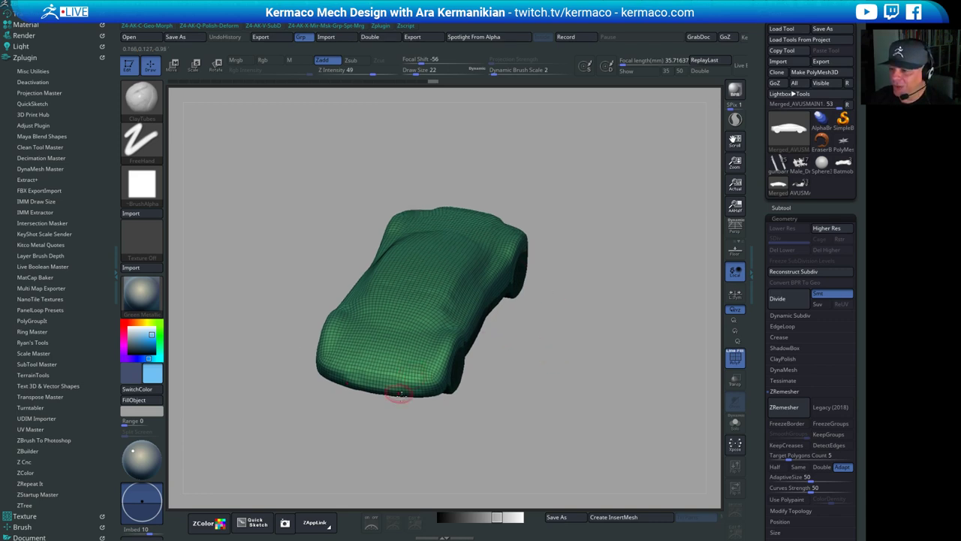
{"action": "left_click_drag", "start_coordinate": [387, 377], "coordinate": [450, 389], "text": "shift"}
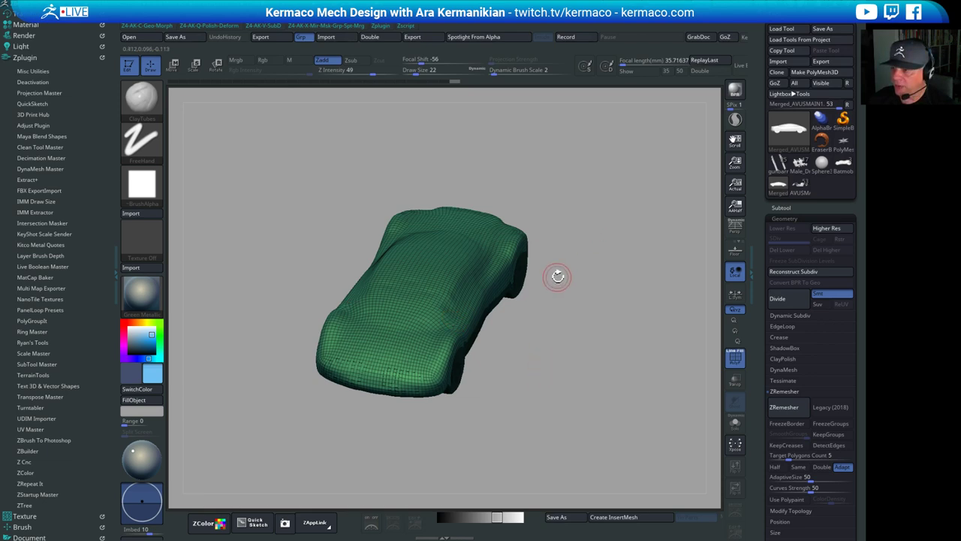
Activate the Move gizmo in the side view and apply the Project Primitive deformer to the car
{"action": "key", "text": "w"}
{"action": "left_click_drag", "start_coordinate": [568, 380], "coordinate": [519, 351], "text": "shift"}
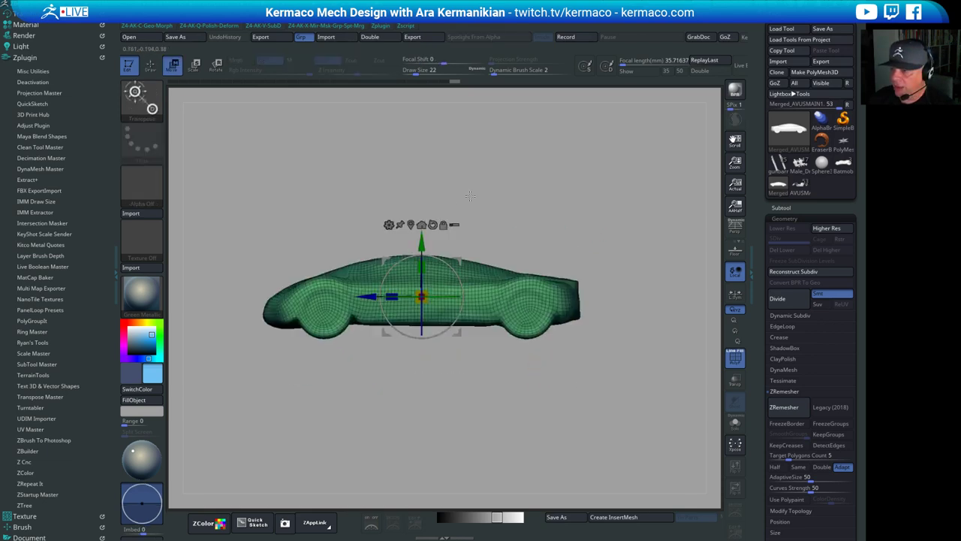
{"action": "left_click_drag", "start_coordinate": [470, 200], "coordinate": [467, 223], "text": "alt"}
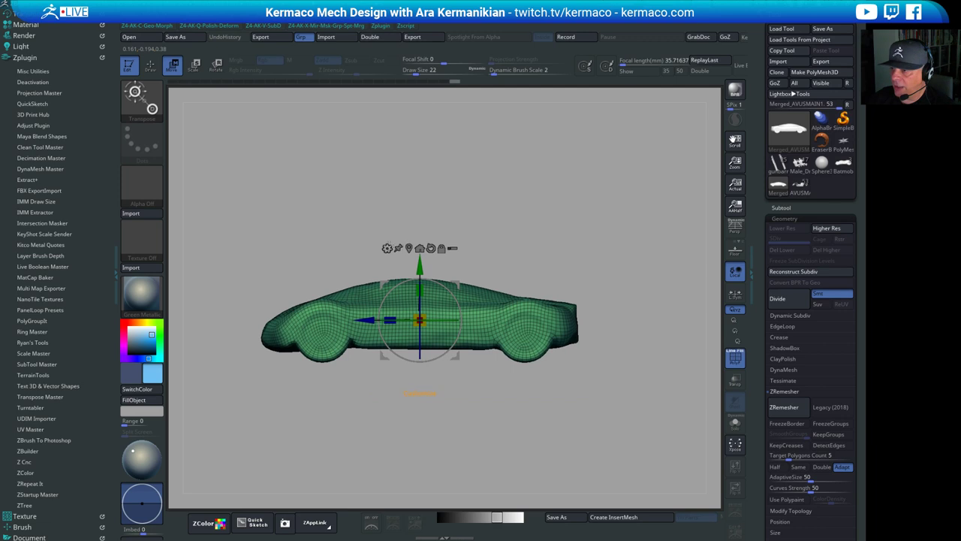
{"action": "left_click", "coordinate": [386, 248]}
{"action": "left_click", "coordinate": [385, 248]}
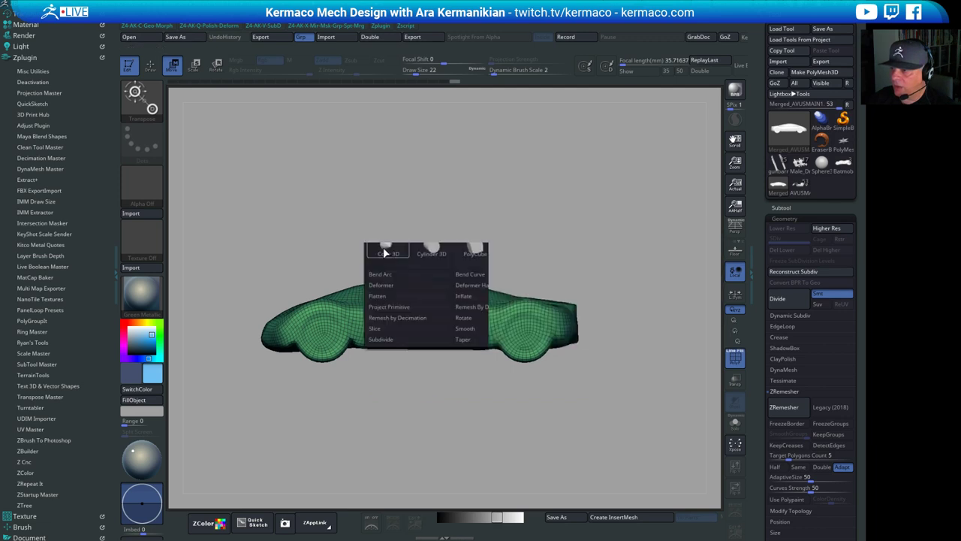
{"action": "left_click", "coordinate": [408, 309]}
Inspect the projected primitive, fully reset the Project Primitive deformer, and frame the car from the side
{"action": "left_click_drag", "start_coordinate": [561, 129], "coordinate": [607, 165]}
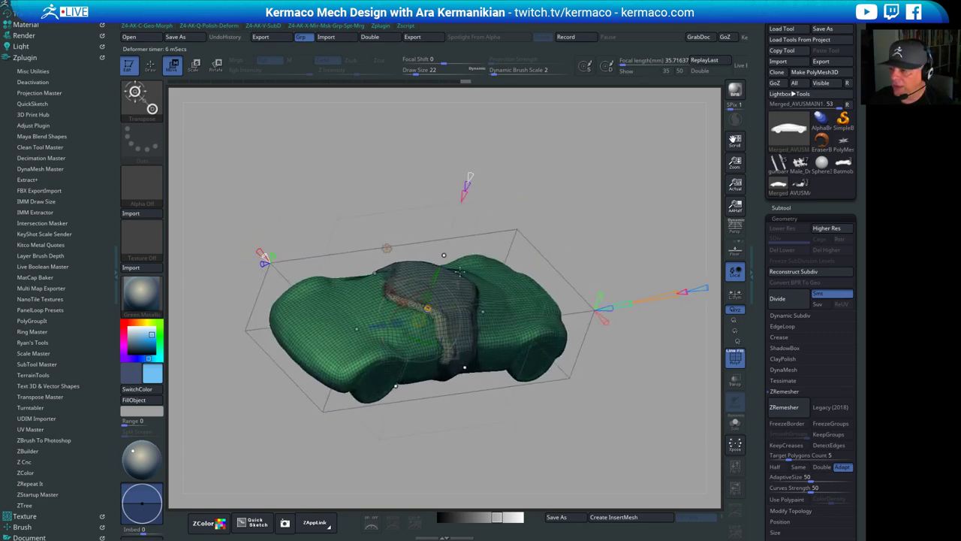
{"action": "left_click_drag", "start_coordinate": [599, 218], "coordinate": [599, 186], "text": "shift"}
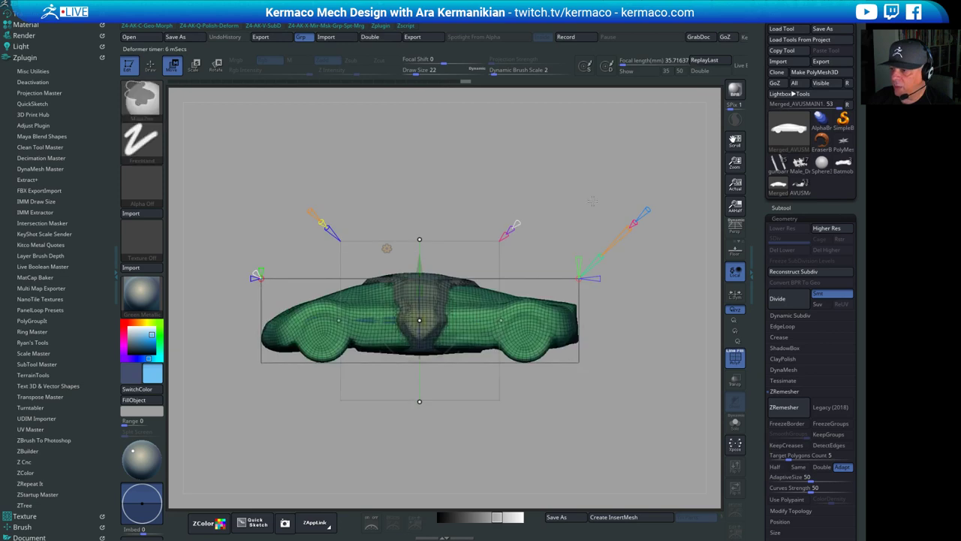
{"action": "key", "text": "ctrl+x"}
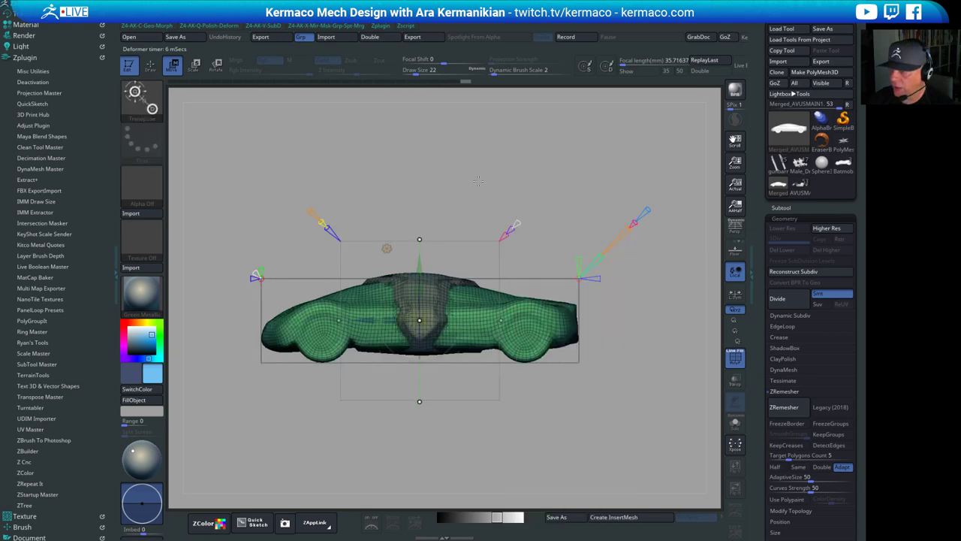
{"action": "left_click", "coordinate": [387, 249]}
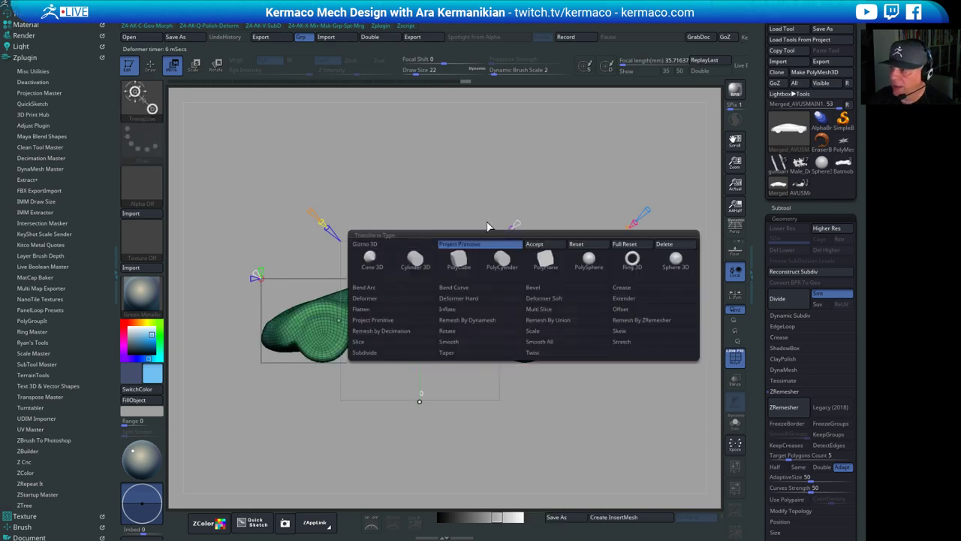
{"action": "left_click", "coordinate": [629, 244]}
{"action": "left_click_drag", "start_coordinate": [533, 184], "coordinate": [562, 182]}
{"action": "mouse_move", "coordinate": [471, 180]}
{"action": "left_mouse_down", "text": "alt"}
{"action": "mouse_move", "coordinate": [458, 168]}
{"action": "mouse_move", "coordinate": [459, 232]}
{"action": "mouse_move", "coordinate": [412, 219]}
{"action": "mouse_move", "coordinate": [472, 188]}
{"action": "left_mouse_up", "text": "alt"}
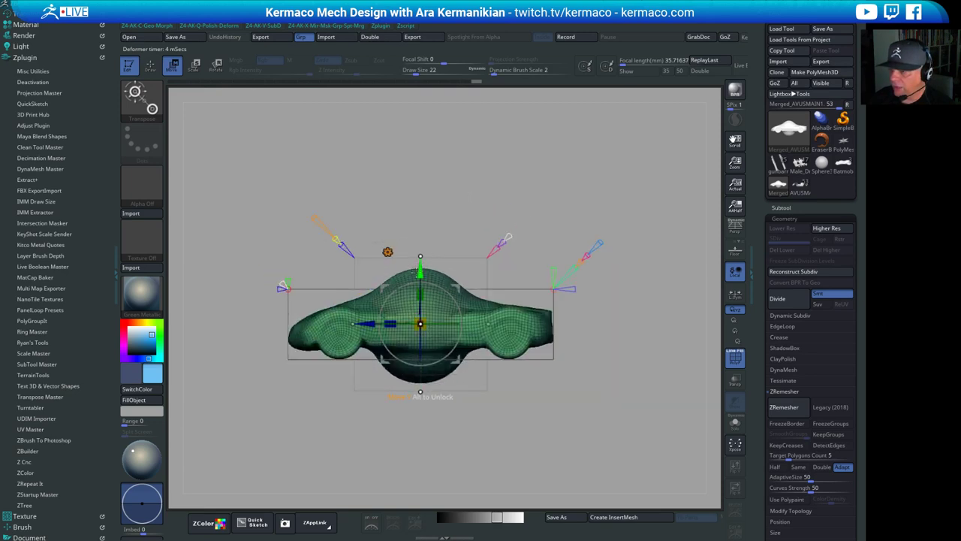
Raise the projected primitive above the car's roof and make it generate a new surface with its own polygroup
{"action": "left_click_drag", "start_coordinate": [423, 276], "coordinate": [424, 180]}
{"action": "left_click_drag", "start_coordinate": [561, 185], "coordinate": [556, 193]}
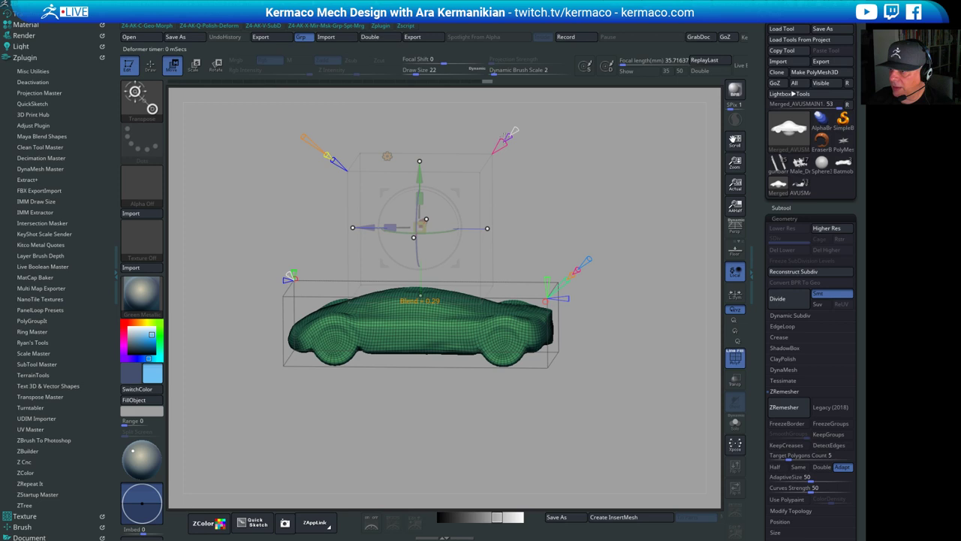
{"action": "left_click_drag", "start_coordinate": [555, 174], "coordinate": [568, 234], "text": "shift"}
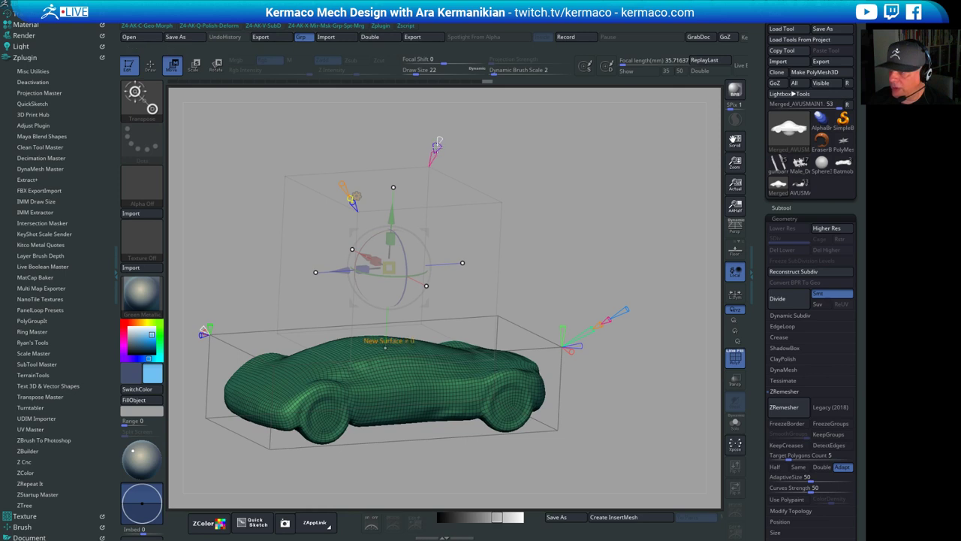
{"action": "mouse_move", "coordinate": [437, 146]}
{"action": "left_mouse_down"}
{"action": "mouse_move", "coordinate": [430, 154]}
{"action": "mouse_move", "coordinate": [443, 130]}
{"action": "left_mouse_up"}
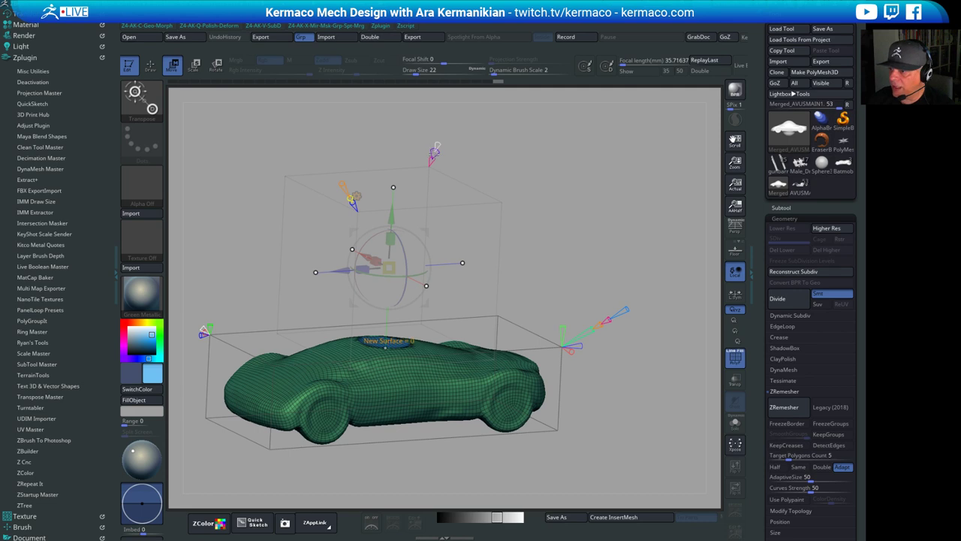
{"action": "left_click_drag", "start_coordinate": [556, 215], "coordinate": [365, 218], "text": "shift"}
{"action": "left_click_drag", "start_coordinate": [602, 236], "coordinate": [568, 275]}
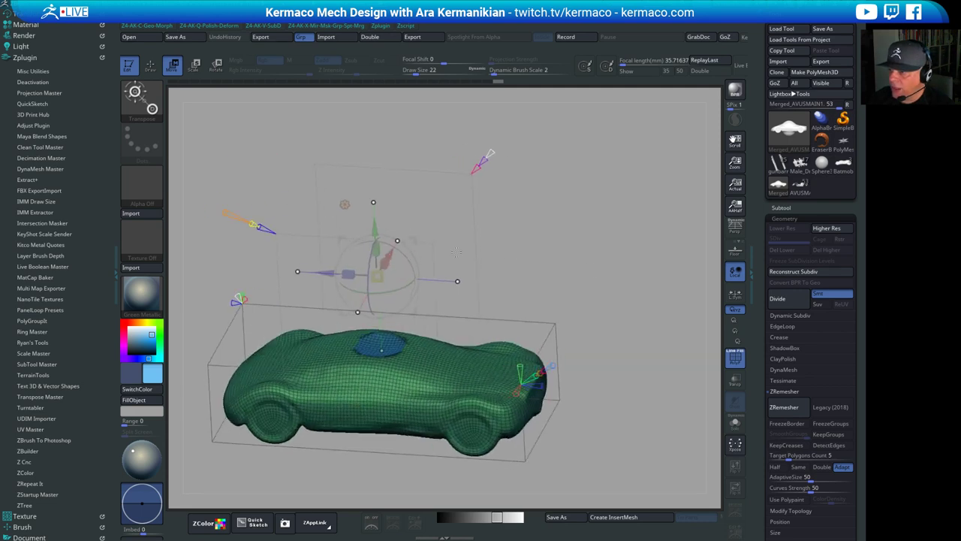
Lower the projected sphere into the middle of the car's roof
{"action": "left_click_drag", "start_coordinate": [377, 227], "coordinate": [357, 261]}
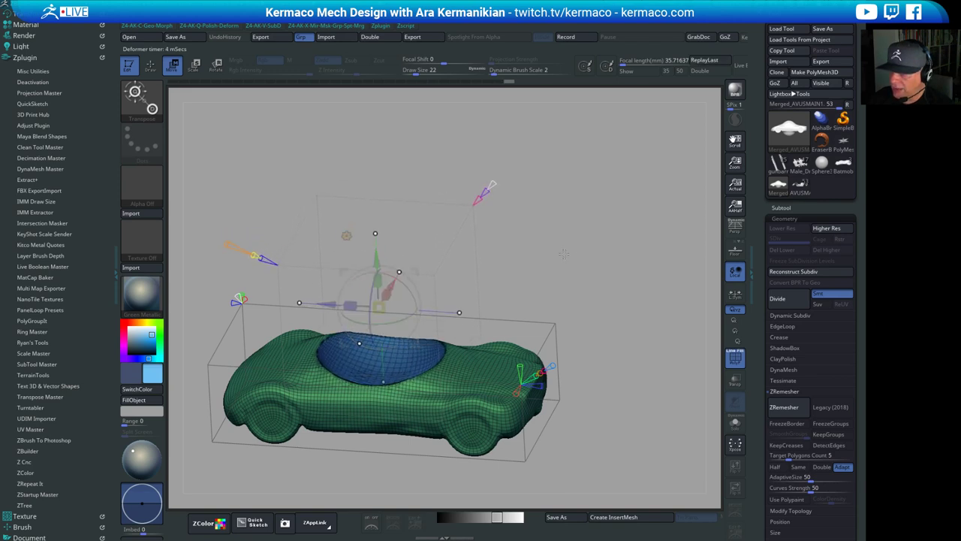
{"action": "right_click_drag", "start_coordinate": [404, 342], "coordinate": [558, 244]}
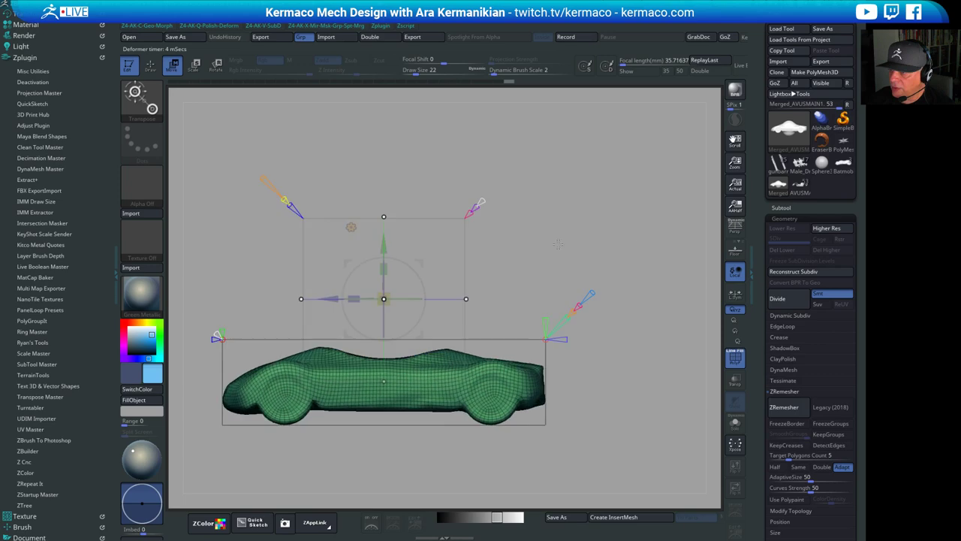
{"action": "left_click_drag", "start_coordinate": [383, 243], "coordinate": [383, 298]}
{"action": "right_click_drag", "start_coordinate": [383, 297], "coordinate": [672, 234]}
{"action": "left_click_drag", "start_coordinate": [382, 304], "coordinate": [382, 326]}
{"action": "right_click_drag", "start_coordinate": [662, 199], "coordinate": [648, 233]}
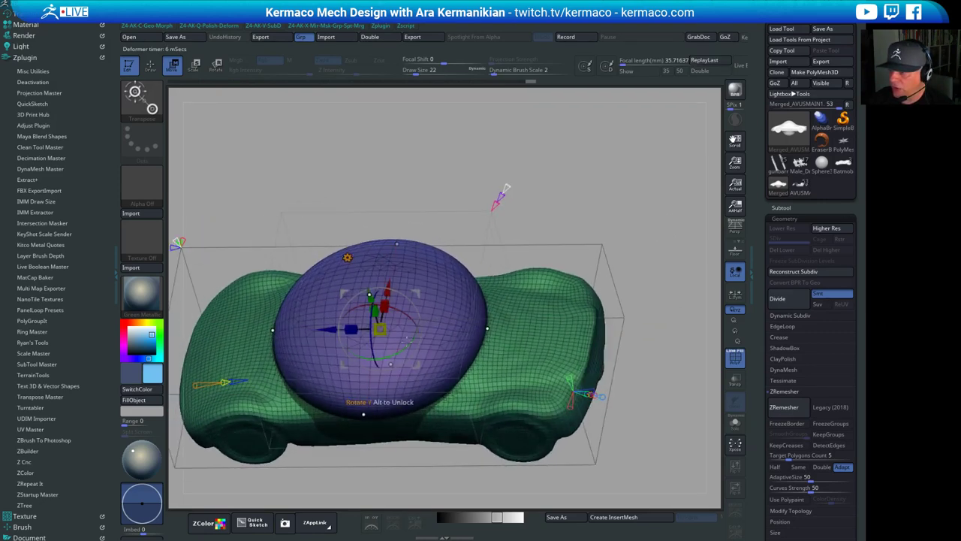
Narrow the sphere across the car's width, sink it into the roof, tilt it slightly and shift it rearward as a canopy
{"action": "left_click_drag", "start_coordinate": [385, 306], "coordinate": [381, 322]}
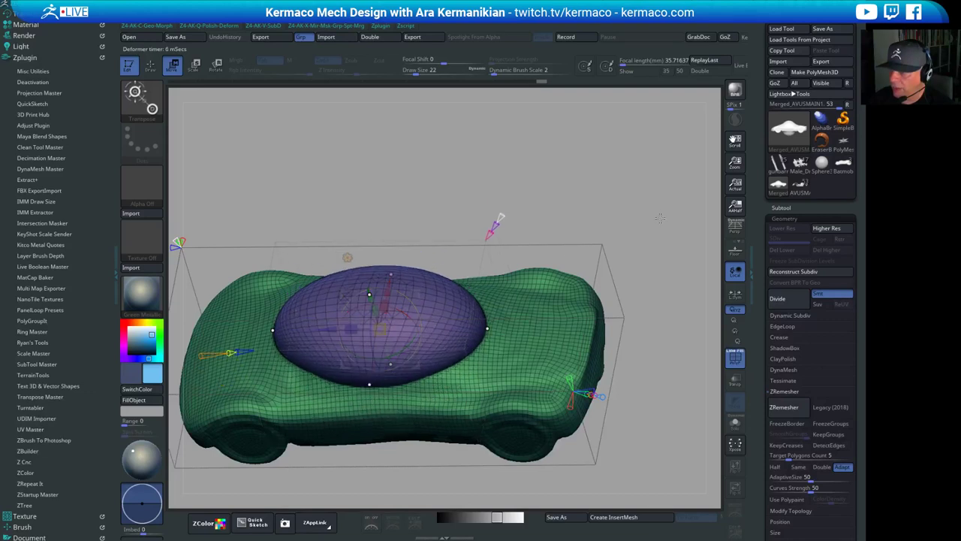
{"action": "right_click_drag", "start_coordinate": [573, 236], "coordinate": [564, 202], "text": "shift"}
{"action": "left_click_drag", "start_coordinate": [380, 271], "coordinate": [380, 288]}
{"action": "left_click_drag", "start_coordinate": [405, 320], "coordinate": [409, 313]}
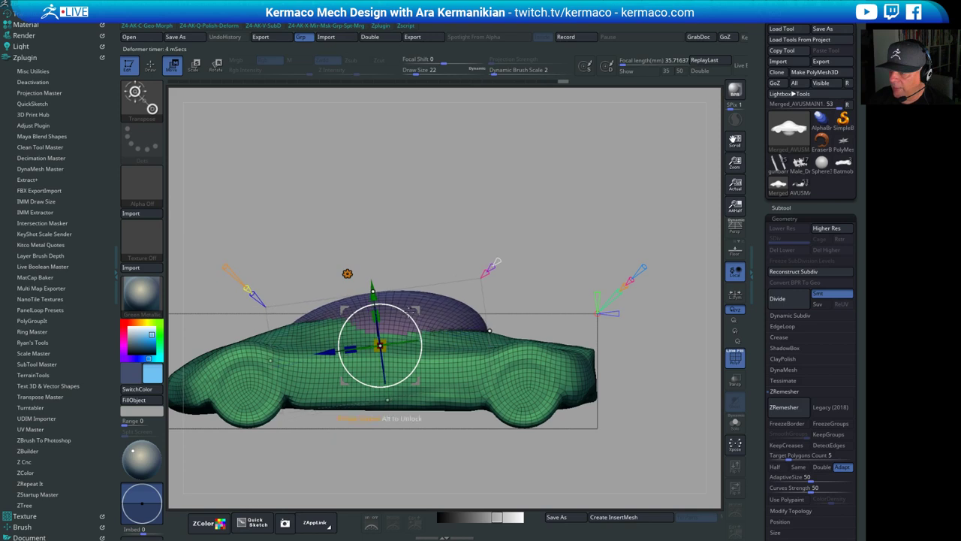
{"action": "left_click_drag", "start_coordinate": [324, 355], "coordinate": [346, 349]}
{"action": "left_click_drag", "start_coordinate": [389, 281], "coordinate": [391, 290]}
Stretch the canopy primitive along the car's length from the top view so it spans from hood to tail
{"action": "left_click_drag", "start_coordinate": [569, 207], "coordinate": [525, 279]}
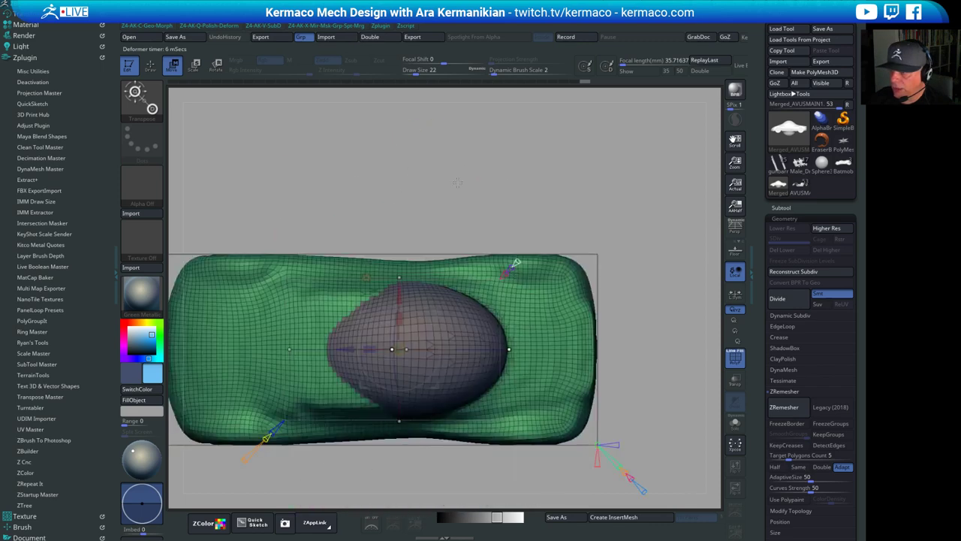
{"action": "mouse_move", "coordinate": [457, 182]}
{"action": "left_mouse_down"}
{"action": "mouse_move", "coordinate": [444, 126]}
{"action": "mouse_move", "coordinate": [452, 169]}
{"action": "left_mouse_up"}
{"action": "left_click_drag", "start_coordinate": [555, 467], "coordinate": [573, 288], "text": "alt"}
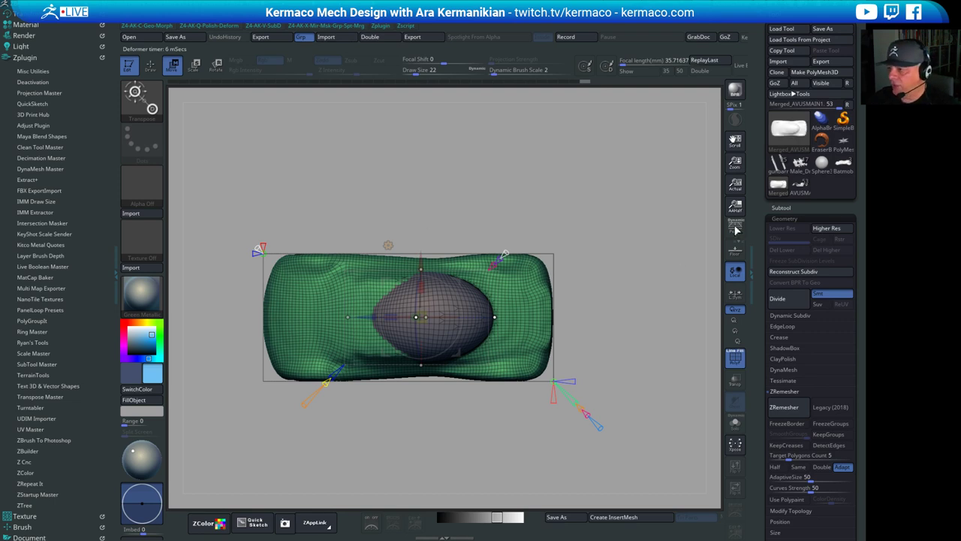
{"action": "left_click_drag", "start_coordinate": [642, 220], "coordinate": [575, 197]}
{"action": "mouse_move", "coordinate": [402, 240]}
{"action": "left_mouse_down"}
{"action": "mouse_move", "coordinate": [424, 227]}
{"action": "mouse_move", "coordinate": [401, 232]}
{"action": "mouse_move", "coordinate": [401, 241]}
{"action": "left_mouse_up"}
{"action": "key", "text": "ctrl+z"}
{"action": "left_click_drag", "start_coordinate": [263, 220], "coordinate": [302, 289]}
{"action": "left_click_drag", "start_coordinate": [379, 305], "coordinate": [342, 312]}
Widen the elongated canopy slightly across the car and check its profile from the side
{"action": "left_click_drag", "start_coordinate": [576, 147], "coordinate": [578, 196]}
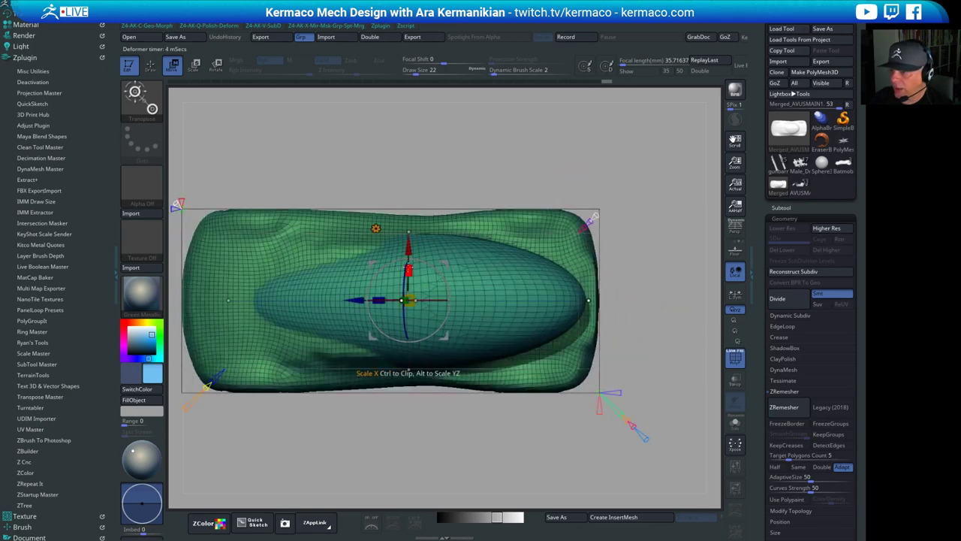
{"action": "left_click_drag", "start_coordinate": [412, 271], "coordinate": [418, 264]}
{"action": "left_click_drag", "start_coordinate": [537, 173], "coordinate": [608, 183], "text": "alt"}
{"action": "left_click_drag", "start_coordinate": [535, 201], "coordinate": [475, 184], "text": "shift"}
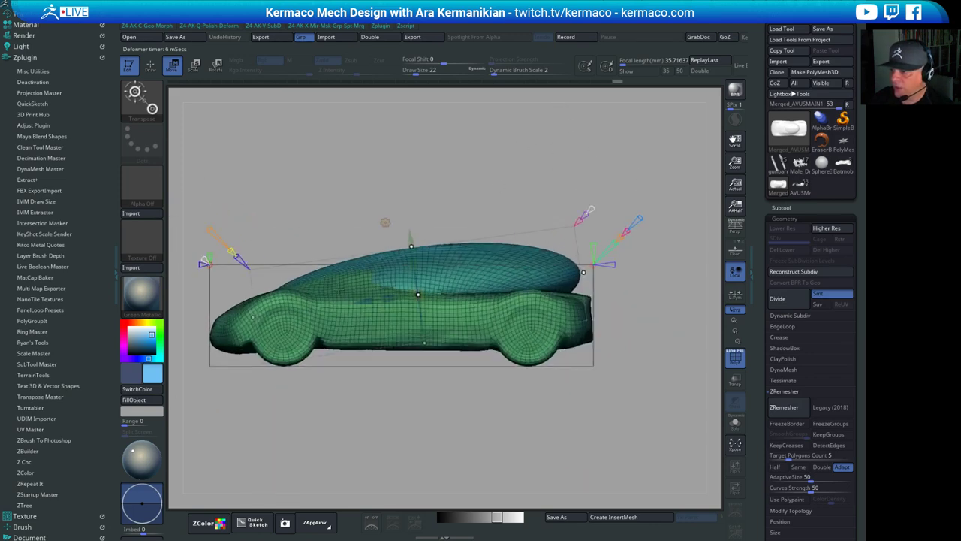
Shorten the canopy primitive along the car's length so it sits over the middle and rear of the roof
{"action": "left_click_drag", "start_coordinate": [386, 294], "coordinate": [400, 294]}
{"action": "left_click_drag", "start_coordinate": [454, 177], "coordinate": [431, 208]}
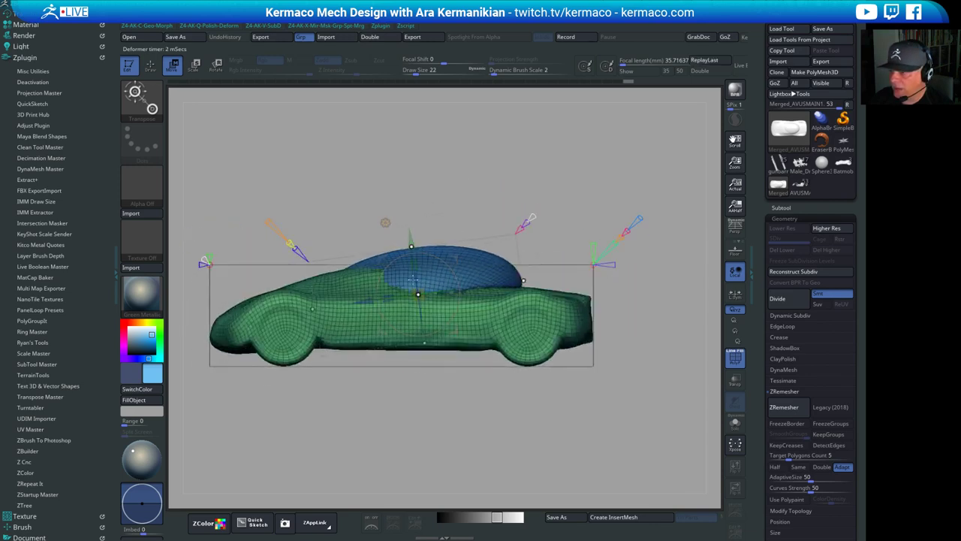
{"action": "left_click_drag", "start_coordinate": [416, 267], "coordinate": [413, 273]}
{"action": "left_click_drag", "start_coordinate": [488, 183], "coordinate": [498, 247]}
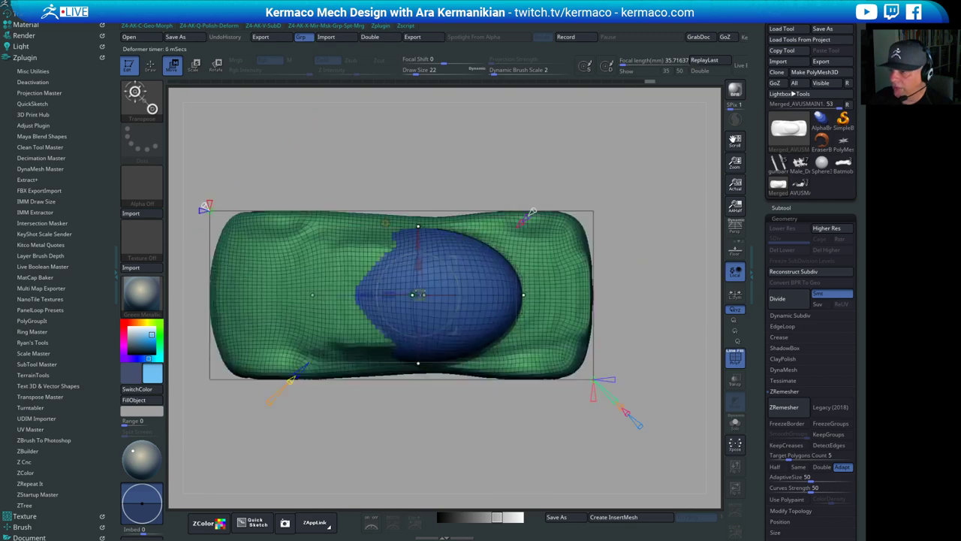
Narrow the canopy slightly across the car and reduce its height a little
{"action": "left_click_drag", "start_coordinate": [418, 264], "coordinate": [418, 259]}
{"action": "left_click_drag", "start_coordinate": [419, 264], "coordinate": [419, 259]}
{"action": "left_click_drag", "start_coordinate": [419, 226], "coordinate": [413, 231]}
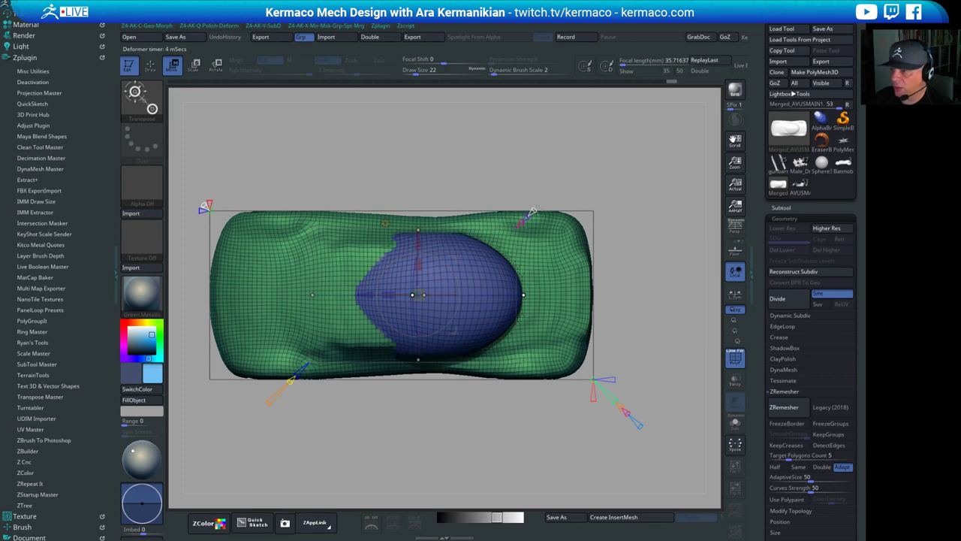
{"action": "left_click_drag", "start_coordinate": [551, 170], "coordinate": [500, 124]}
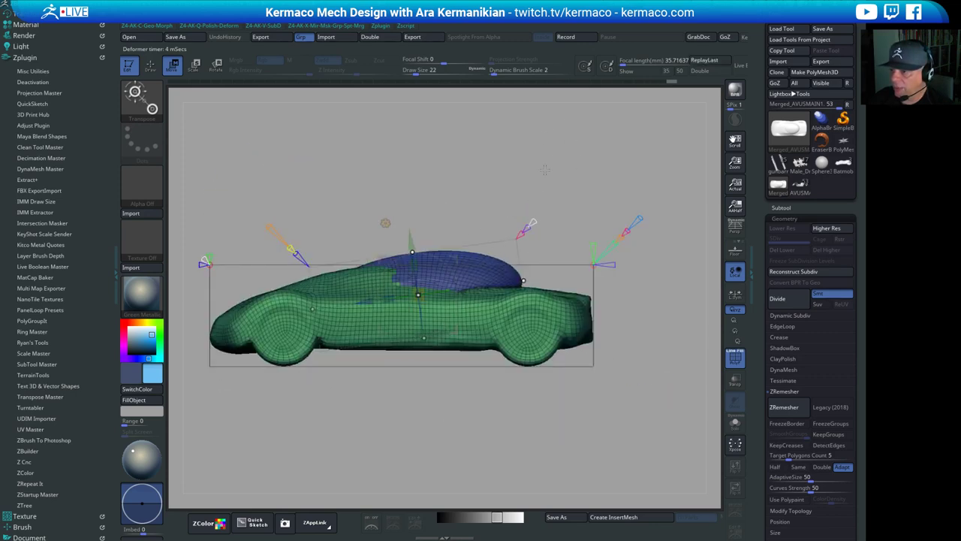
{"action": "left_click_drag", "start_coordinate": [545, 171], "coordinate": [553, 199], "text": "shift"}
{"action": "left_click_drag", "start_coordinate": [571, 368], "coordinate": [636, 250], "text": "shift"}
{"action": "left_click_drag", "start_coordinate": [538, 193], "coordinate": [559, 215]}
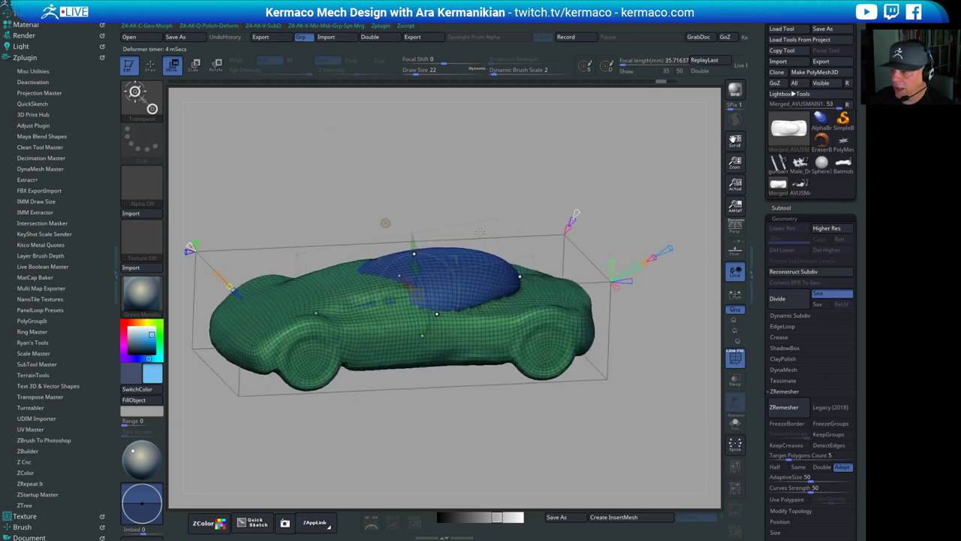
Raise the canopy slightly out of the roof and shift it forward along the car
{"action": "left_click_drag", "start_coordinate": [476, 174], "coordinate": [414, 225], "text": "shift"}
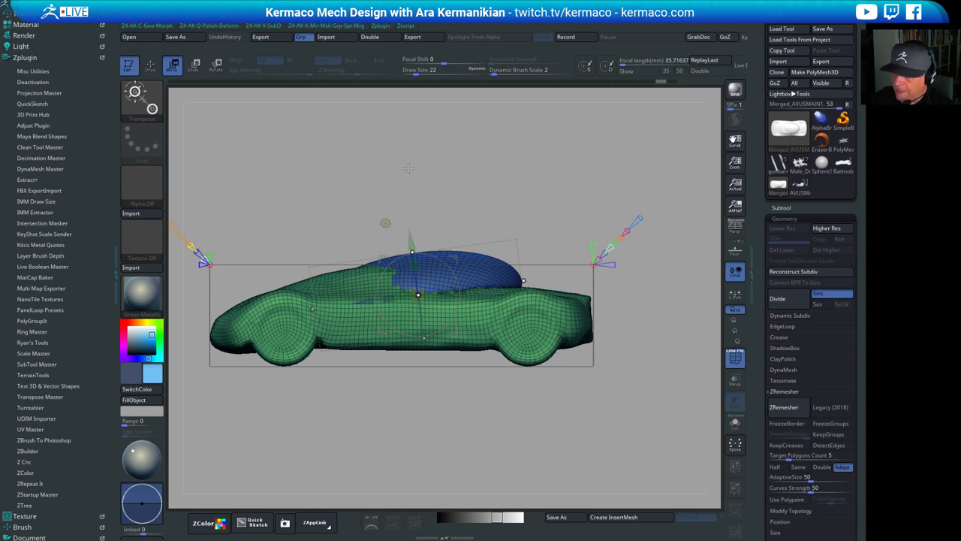
{"action": "left_click_drag", "start_coordinate": [410, 169], "coordinate": [428, 202]}
{"action": "left_click_drag", "start_coordinate": [413, 239], "coordinate": [413, 233]}
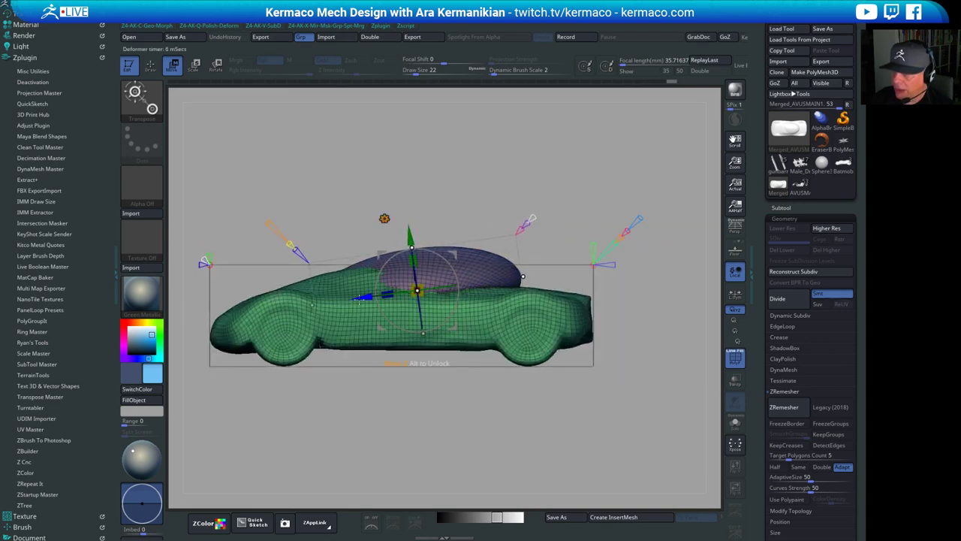
{"action": "left_click_drag", "start_coordinate": [359, 298], "coordinate": [347, 299]}
{"action": "left_click_drag", "start_coordinate": [398, 239], "coordinate": [398, 238]}
Examine the canopy's shape and its fit to the body from the side, front and rear
{"action": "mouse_move", "coordinate": [498, 177]}
{"action": "left_mouse_down"}
{"action": "mouse_move", "coordinate": [448, 222]}
{"action": "mouse_move", "coordinate": [513, 210]}
{"action": "mouse_move", "coordinate": [512, 171]}
{"action": "left_mouse_up"}
{"action": "left_click_drag", "start_coordinate": [508, 139], "coordinate": [517, 180]}
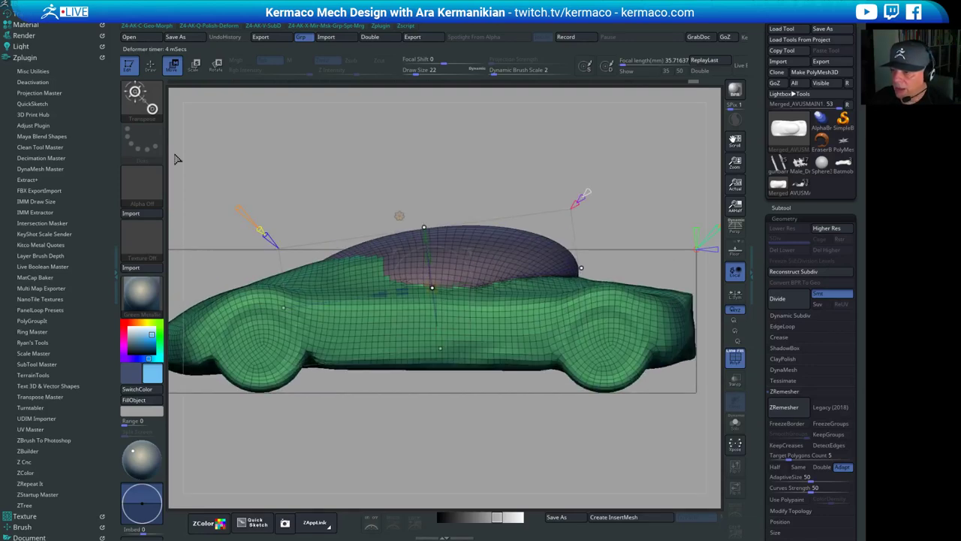
{"action": "left_click_drag", "start_coordinate": [514, 141], "coordinate": [507, 167]}
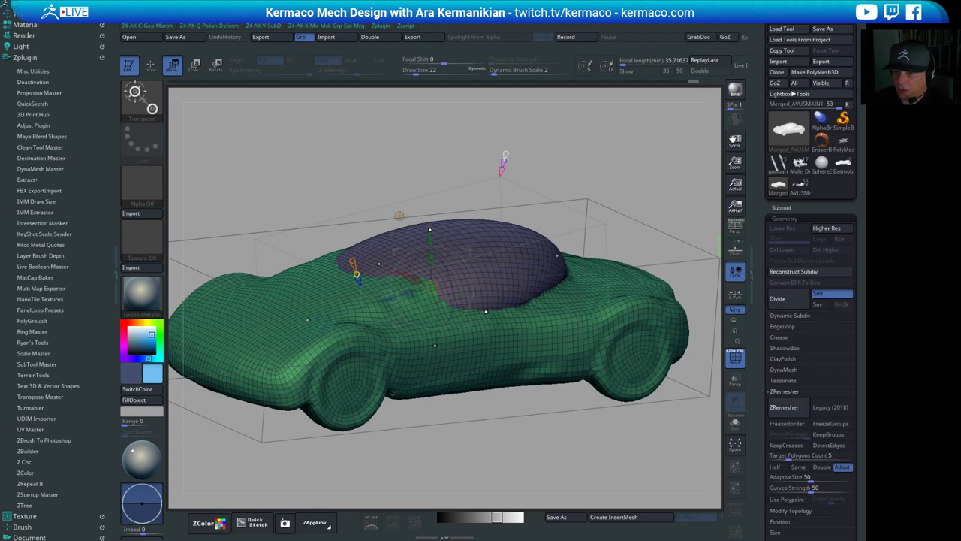
{"action": "left_click_drag", "start_coordinate": [712, 197], "coordinate": [677, 207]}
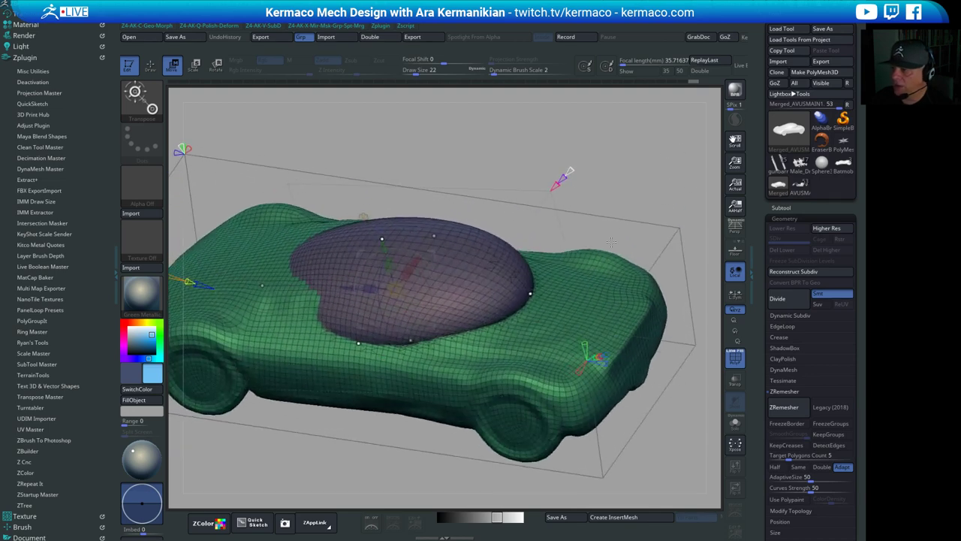
{"action": "left_click_drag", "start_coordinate": [701, 153], "coordinate": [673, 129]}
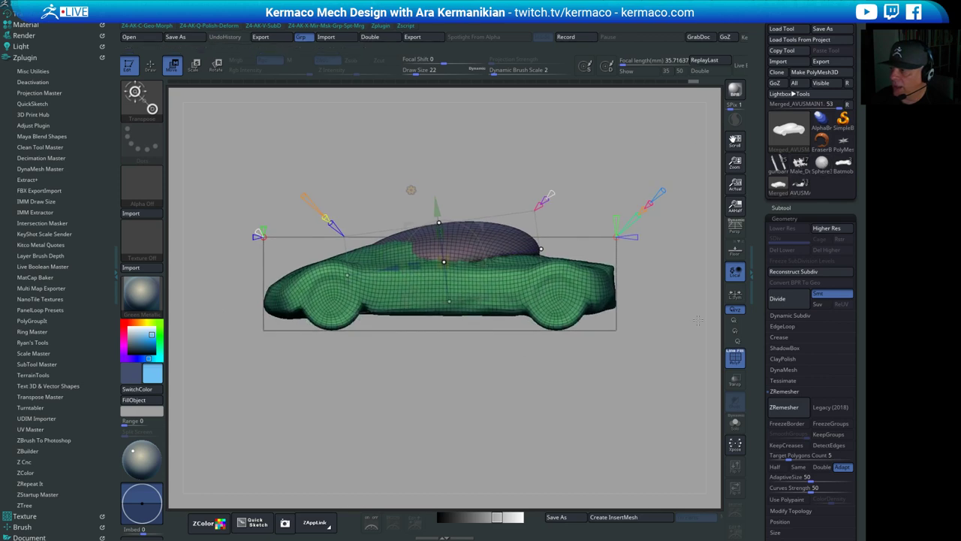
{"action": "left_click_drag", "start_coordinate": [553, 154], "coordinate": [526, 171]}
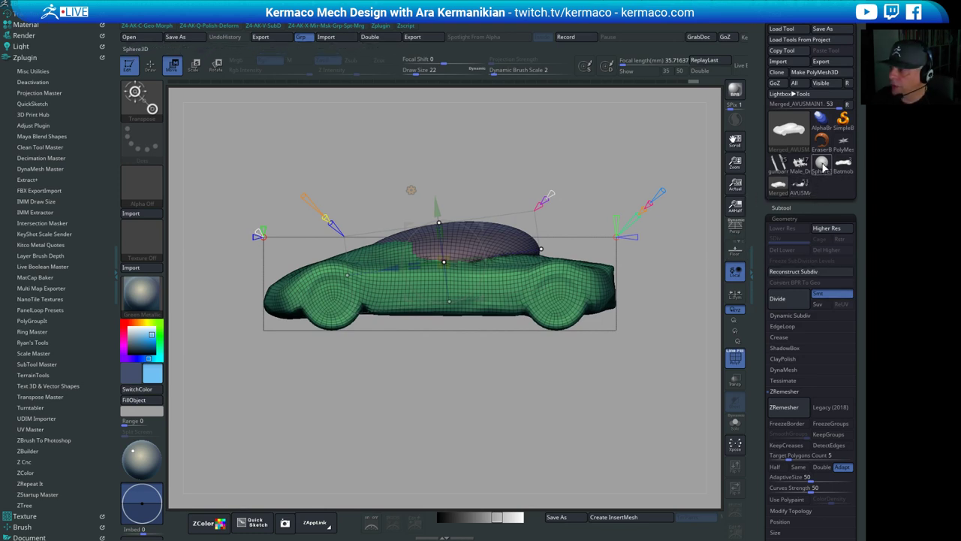
Load the PolyMesh3D star, replace it with a Sphere 3D primitive and adjust the sphere with its end handle
{"action": "left_click", "coordinate": [844, 144]}
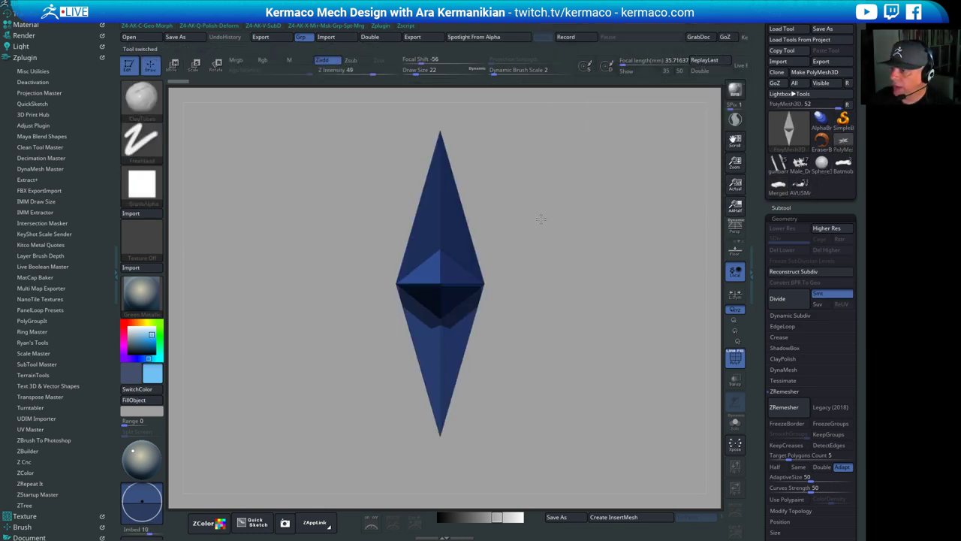
{"action": "left_click_drag", "start_coordinate": [541, 218], "coordinate": [588, 205], "text": "shift"}
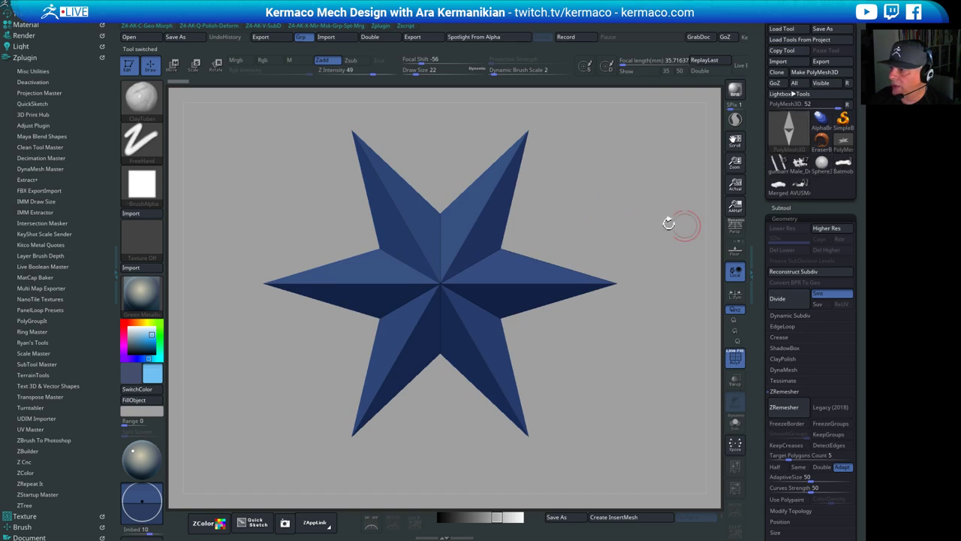
{"action": "key", "text": "w"}
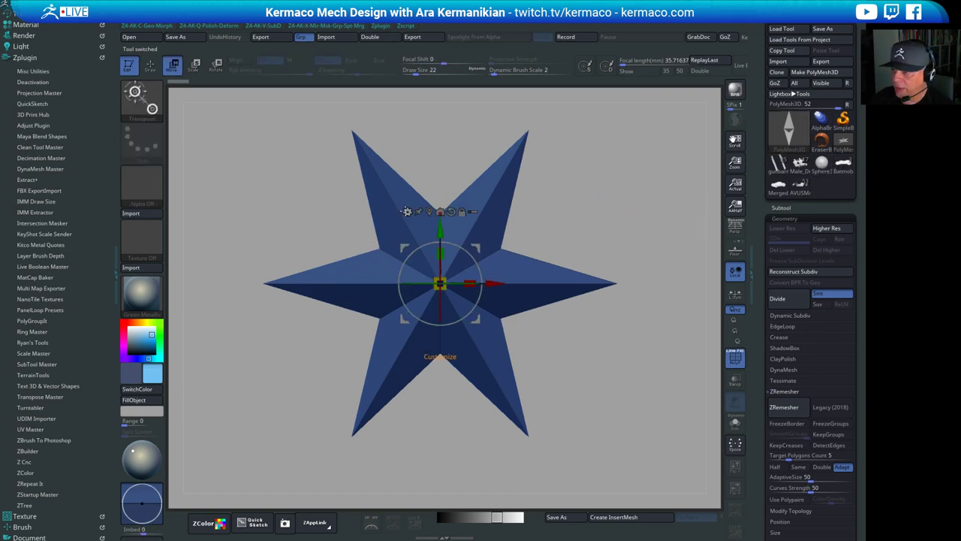
{"action": "left_click", "coordinate": [408, 212]}
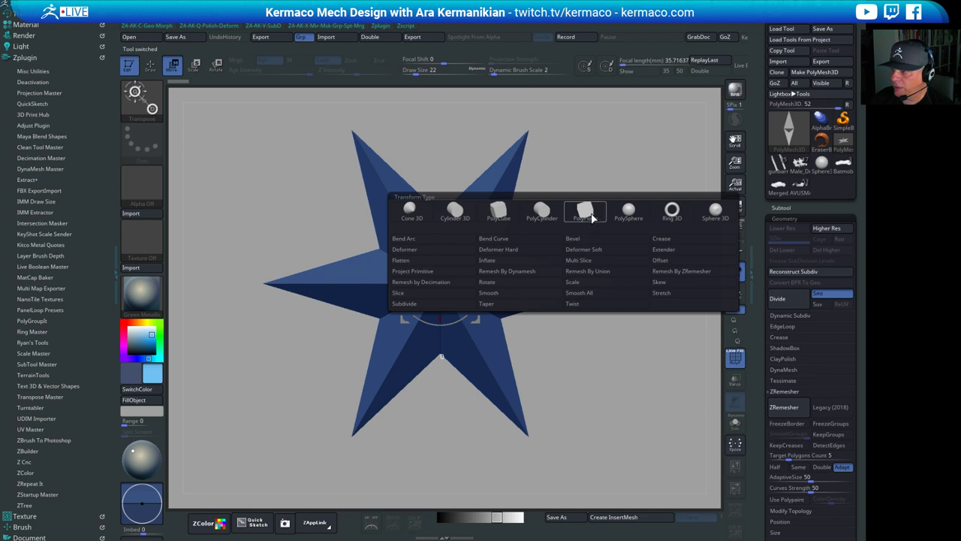
{"action": "left_click", "coordinate": [716, 214]}
{"action": "left_click_drag", "start_coordinate": [710, 159], "coordinate": [652, 187]}
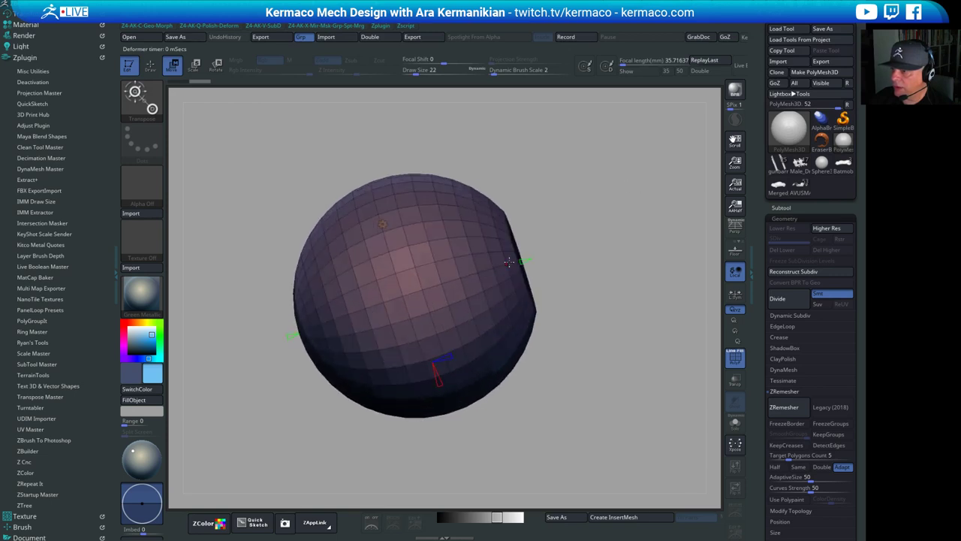
{"action": "left_click_drag", "start_coordinate": [525, 260], "coordinate": [596, 251]}
{"action": "left_click_drag", "start_coordinate": [704, 177], "coordinate": [602, 241]}
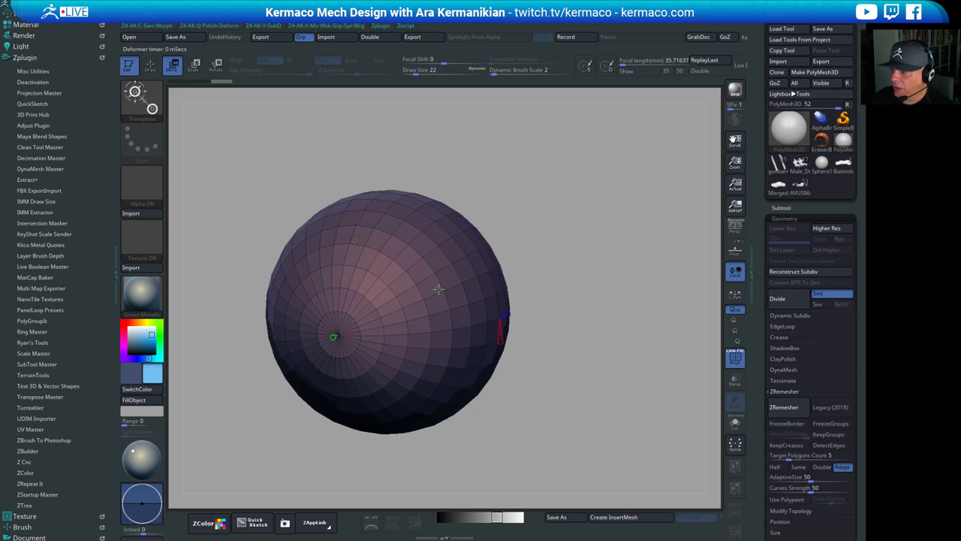
{"action": "left_click_drag", "start_coordinate": [626, 224], "coordinate": [616, 227]}
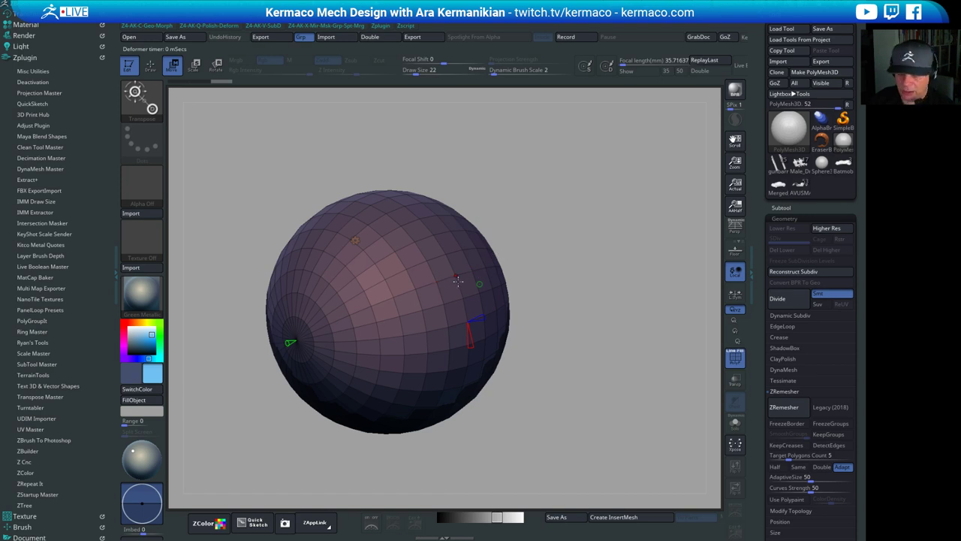
Return to sculpting on the sphere with the ClayTubes brush and set Draw Size to 77
{"action": "key", "text": "q"}
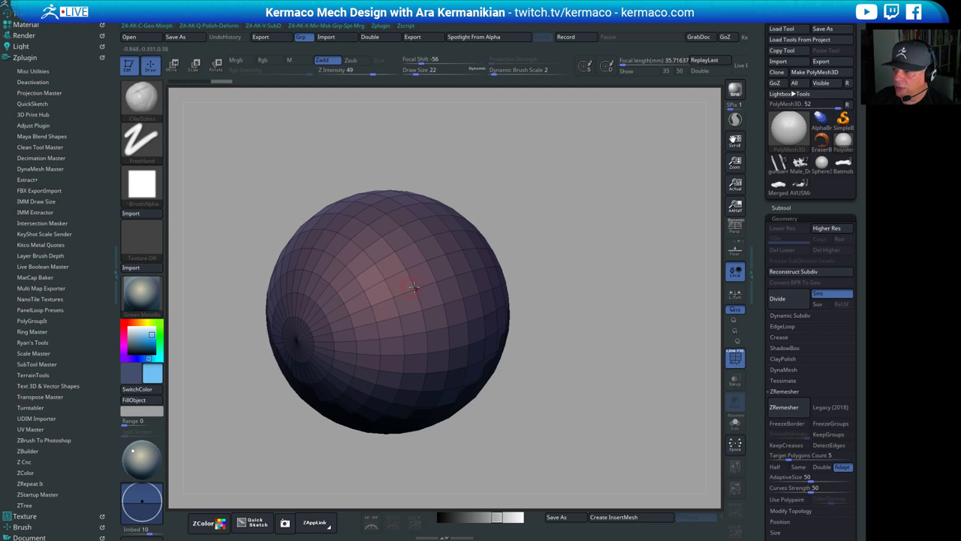
{"action": "key", "text": "s"}
{"action": "mouse_move", "coordinate": [415, 286]}
{"action": "left_mouse_down"}
{"action": "mouse_move", "coordinate": [429, 284]}
{"action": "mouse_move", "coordinate": [342, 313]}
{"action": "left_mouse_up"}
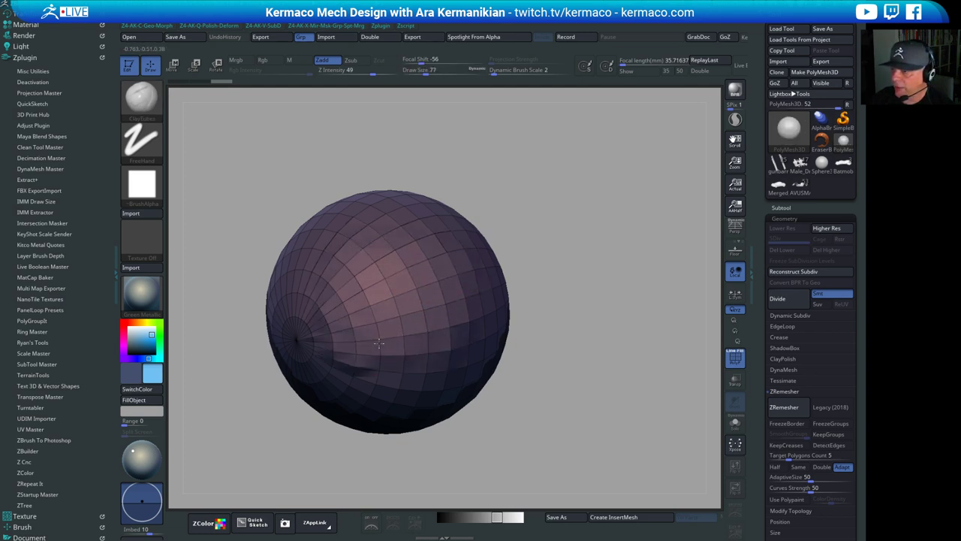
Try a few ClayTubes strokes and a smoothing pass on the low-polygon sphere without dynamic tessellation
{"action": "left_click_drag", "start_coordinate": [553, 294], "coordinate": [443, 325]}
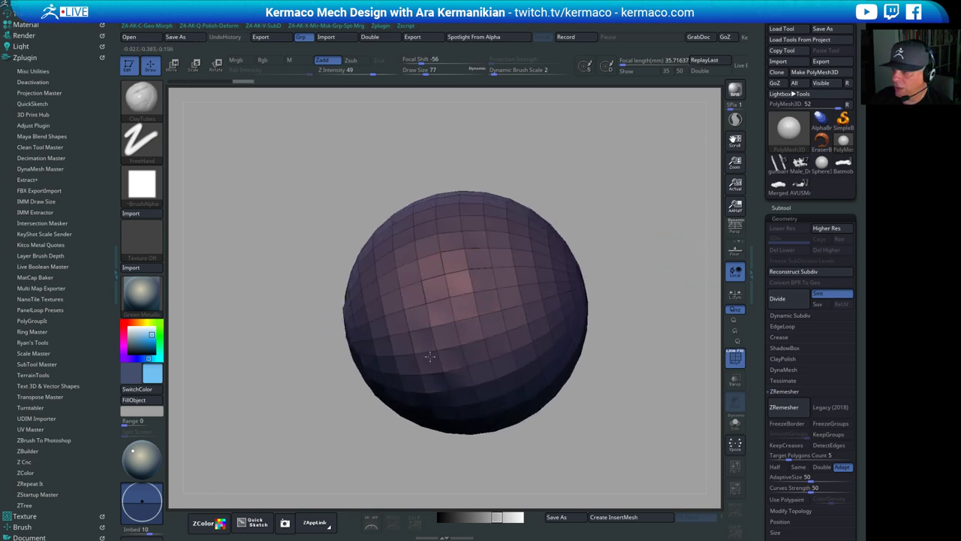
{"action": "mouse_move", "coordinate": [431, 357]}
{"action": "left_mouse_down"}
{"action": "mouse_move", "coordinate": [437, 266]}
{"action": "mouse_move", "coordinate": [411, 338]}
{"action": "mouse_move", "coordinate": [456, 342]}
{"action": "left_mouse_up"}
{"action": "mouse_move", "coordinate": [502, 272]}
{"action": "left_mouse_down"}
{"action": "mouse_move", "coordinate": [389, 350]}
{"action": "mouse_move", "coordinate": [386, 339]}
{"action": "left_mouse_up"}
{"action": "left_click_drag", "start_coordinate": [545, 300], "coordinate": [445, 308], "text": "shift"}
Undo the test strokes made on the low-polygon sphere
{"action": "key", "text": "ctrl+z"}
{"action": "key", "text": "ctrl+z"}
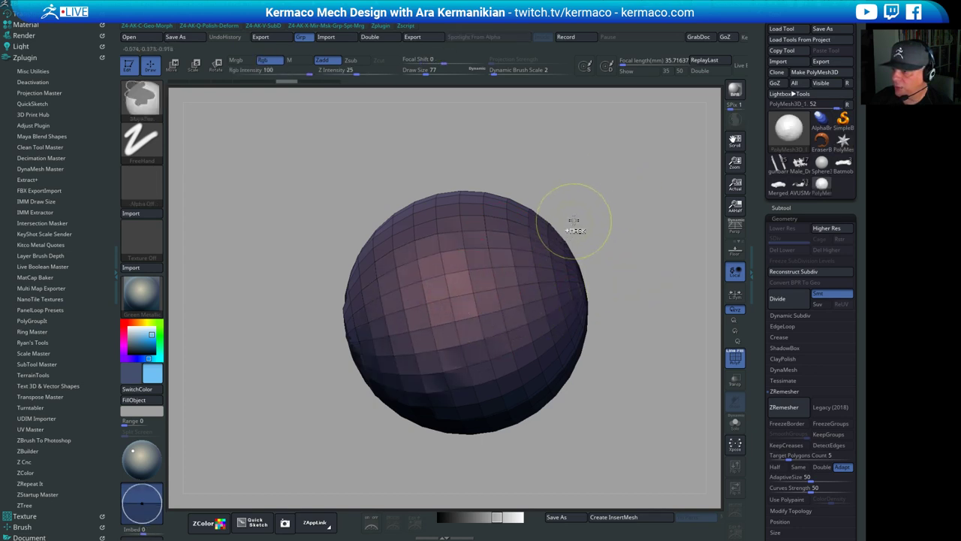
{"action": "mouse_move", "coordinate": [575, 223]}
{"action": "left_mouse_down"}
{"action": "mouse_move", "coordinate": [637, 220]}
{"action": "mouse_move", "coordinate": [616, 224]}
{"action": "left_mouse_up"}
{"action": "key", "text": "ctrl+z"}
{"action": "key", "text": "ctrl+z"}
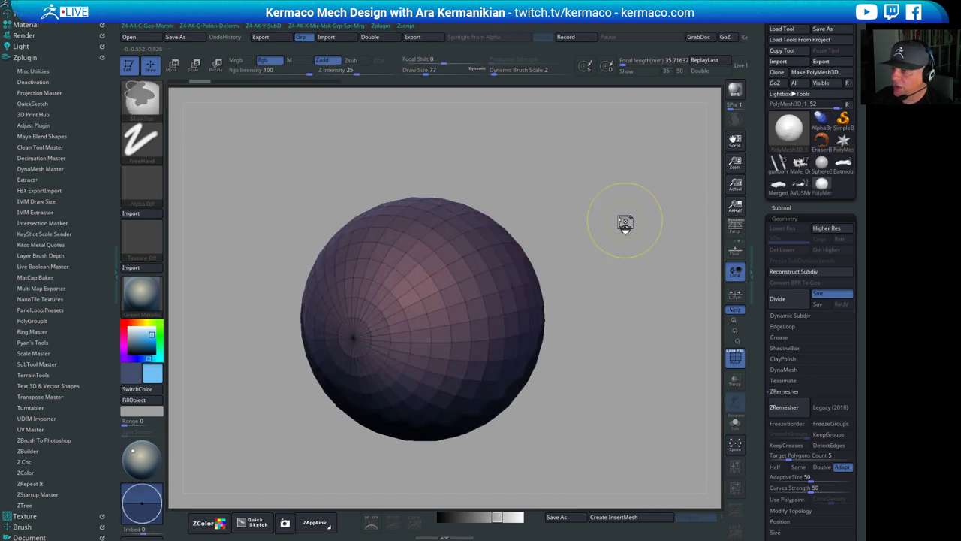
Enable Sculptris Pro mode and build up a raised clay mass on the front of the sphere with ClayTubes
{"action": "left_click_drag", "start_coordinate": [682, 194], "coordinate": [658, 197]}
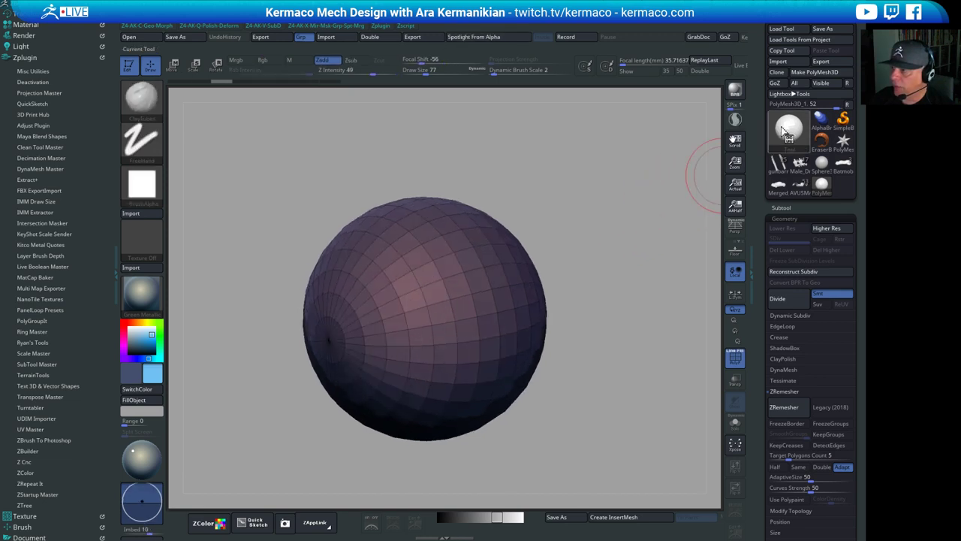
{"action": "left_click", "coordinate": [736, 123]}
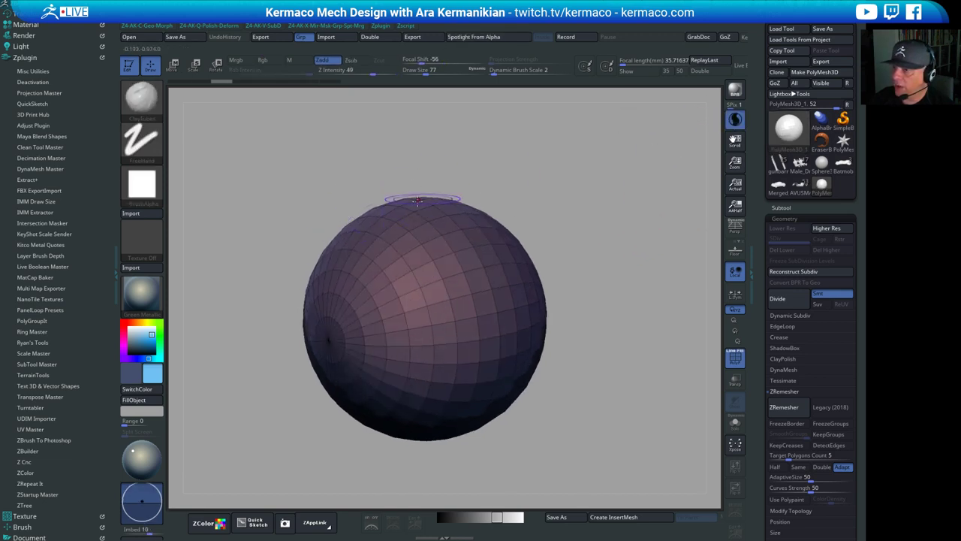
{"action": "mouse_move", "coordinate": [402, 302]}
{"action": "left_mouse_down"}
{"action": "mouse_move", "coordinate": [418, 335]}
{"action": "mouse_move", "coordinate": [507, 276]}
{"action": "left_mouse_up"}
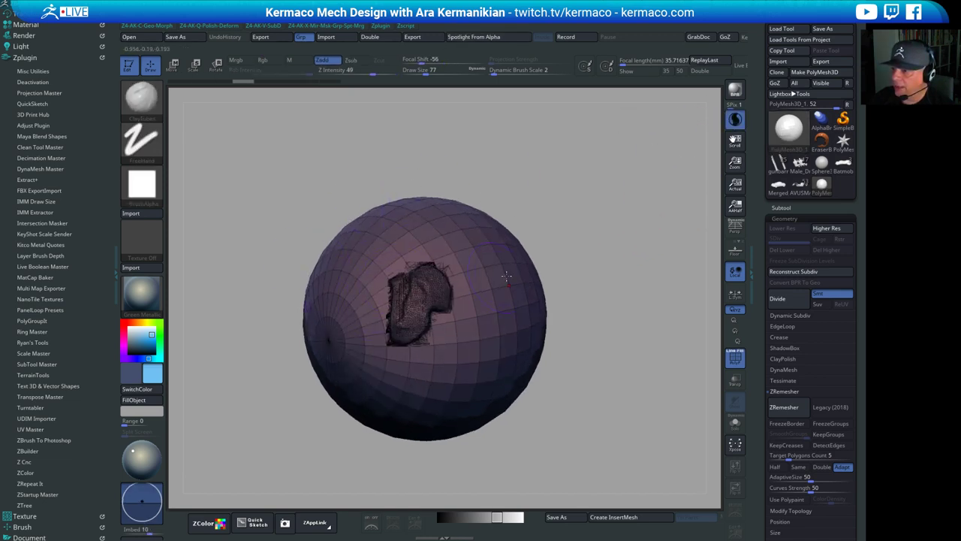
{"action": "mouse_move", "coordinate": [442, 256]}
{"action": "left_mouse_down"}
{"action": "mouse_move", "coordinate": [455, 304]}
{"action": "mouse_move", "coordinate": [421, 342]}
{"action": "mouse_move", "coordinate": [390, 278]}
{"action": "mouse_move", "coordinate": [412, 316]}
{"action": "mouse_move", "coordinate": [455, 299]}
{"action": "mouse_move", "coordinate": [410, 302]}
{"action": "mouse_move", "coordinate": [449, 296]}
{"action": "left_mouse_up"}
{"action": "left_click_drag", "start_coordinate": [685, 204], "coordinate": [601, 300]}
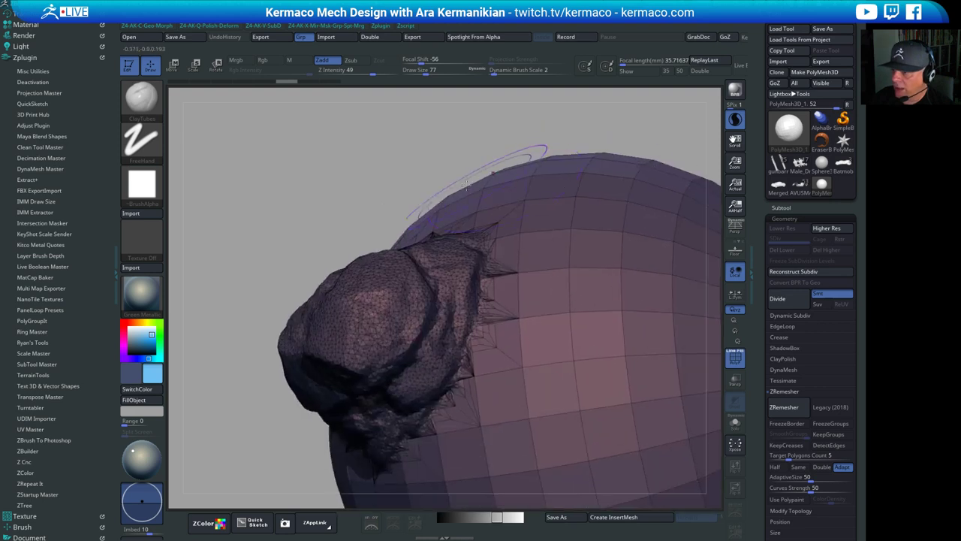
{"action": "left_click_drag", "start_coordinate": [413, 169], "coordinate": [485, 169]}
Enlarge the clay mass with more ClayTubes strokes and smooth parts of it to show the adaptive tessellation
{"action": "mouse_move", "coordinate": [661, 244]}
{"action": "left_mouse_down", "text": "alt"}
{"action": "mouse_move", "coordinate": [658, 232]}
{"action": "mouse_move", "coordinate": [601, 236]}
{"action": "mouse_move", "coordinate": [653, 199]}
{"action": "left_mouse_up", "text": "alt"}
{"action": "mouse_move", "coordinate": [401, 335]}
{"action": "left_mouse_down"}
{"action": "mouse_move", "coordinate": [424, 348]}
{"action": "mouse_move", "coordinate": [486, 269]}
{"action": "mouse_move", "coordinate": [459, 236]}
{"action": "mouse_move", "coordinate": [411, 244]}
{"action": "mouse_move", "coordinate": [362, 341]}
{"action": "mouse_move", "coordinate": [398, 269]}
{"action": "mouse_move", "coordinate": [426, 284]}
{"action": "mouse_move", "coordinate": [419, 300]}
{"action": "mouse_move", "coordinate": [430, 310]}
{"action": "mouse_move", "coordinate": [443, 290]}
{"action": "mouse_move", "coordinate": [406, 287]}
{"action": "left_mouse_up"}
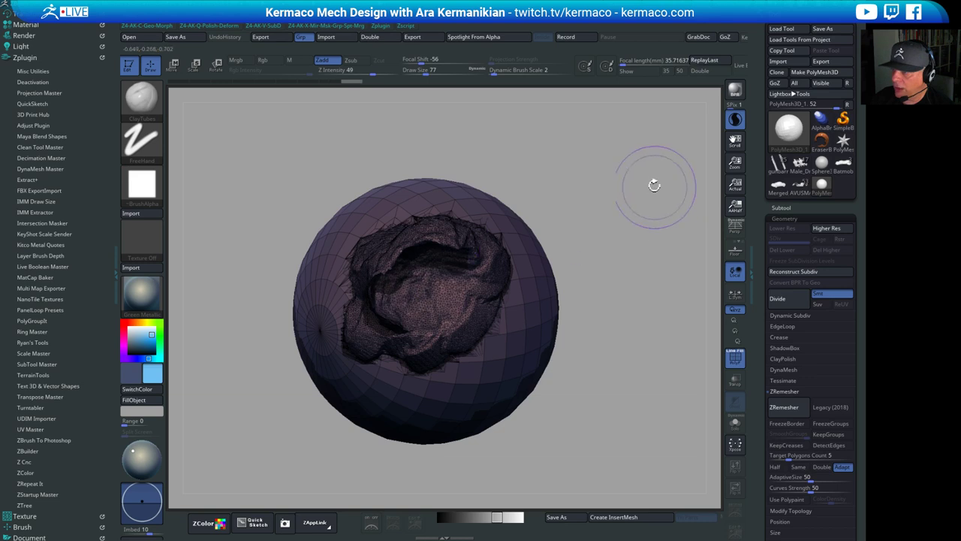
{"action": "left_click_drag", "start_coordinate": [654, 183], "coordinate": [639, 135]}
{"action": "mouse_move", "coordinate": [414, 255]}
{"action": "left_mouse_down", "text": "shift"}
{"action": "mouse_move", "coordinate": [400, 265]}
{"action": "mouse_move", "coordinate": [442, 257]}
{"action": "mouse_move", "coordinate": [453, 241]}
{"action": "mouse_move", "coordinate": [455, 257]}
{"action": "mouse_move", "coordinate": [456, 244]}
{"action": "mouse_move", "coordinate": [434, 239]}
{"action": "mouse_move", "coordinate": [414, 284]}
{"action": "mouse_move", "coordinate": [401, 285]}
{"action": "mouse_move", "coordinate": [453, 281]}
{"action": "mouse_move", "coordinate": [526, 251]}
{"action": "mouse_move", "coordinate": [444, 286]}
{"action": "mouse_move", "coordinate": [435, 272]}
{"action": "mouse_move", "coordinate": [460, 293]}
{"action": "left_mouse_up", "text": "shift"}
{"action": "mouse_move", "coordinate": [500, 238]}
{"action": "left_mouse_down"}
{"action": "mouse_move", "coordinate": [575, 225]}
{"action": "mouse_move", "coordinate": [407, 287]}
{"action": "left_mouse_up"}
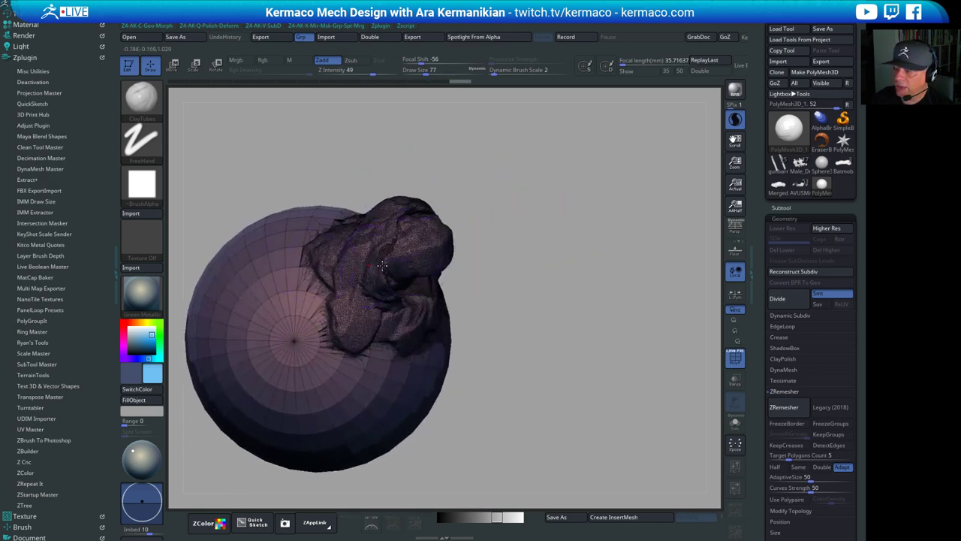
Switch to the SnakeHook brush and pull several long tendrils outward from the clay mass
{"action": "left_click", "coordinate": [139, 105]}
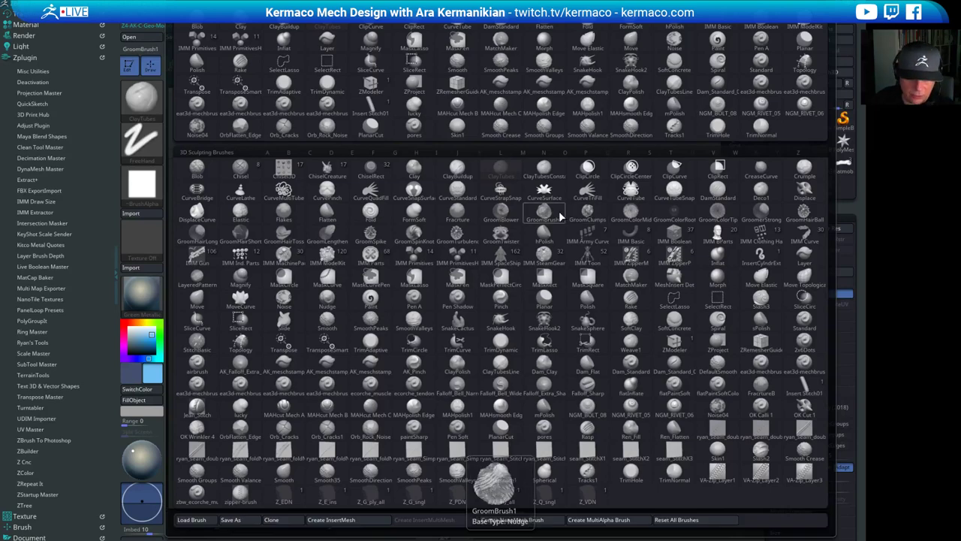
{"action": "key", "text": "s"}
{"action": "key", "text": "h"}
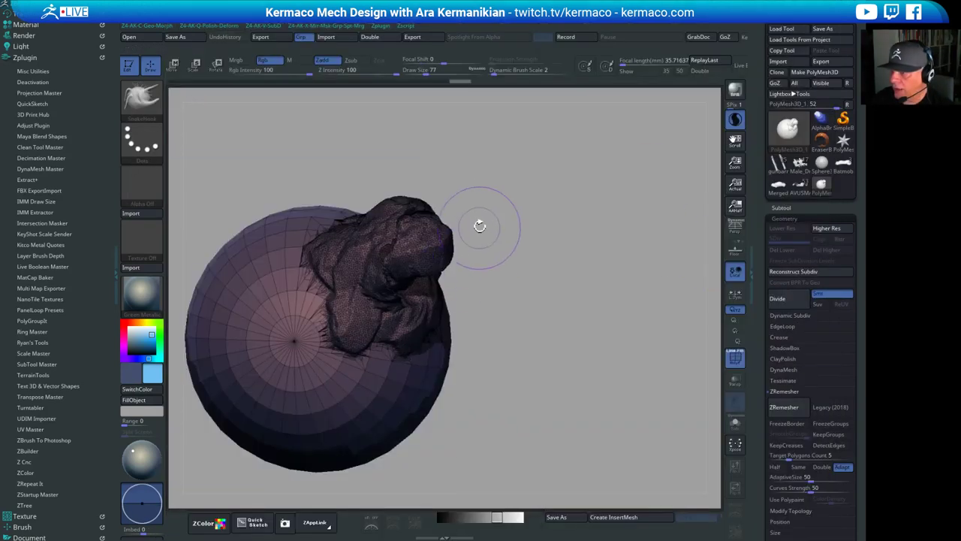
{"action": "left_click_drag", "start_coordinate": [455, 225], "coordinate": [691, 137]}
{"action": "left_click_drag", "start_coordinate": [585, 302], "coordinate": [473, 217]}
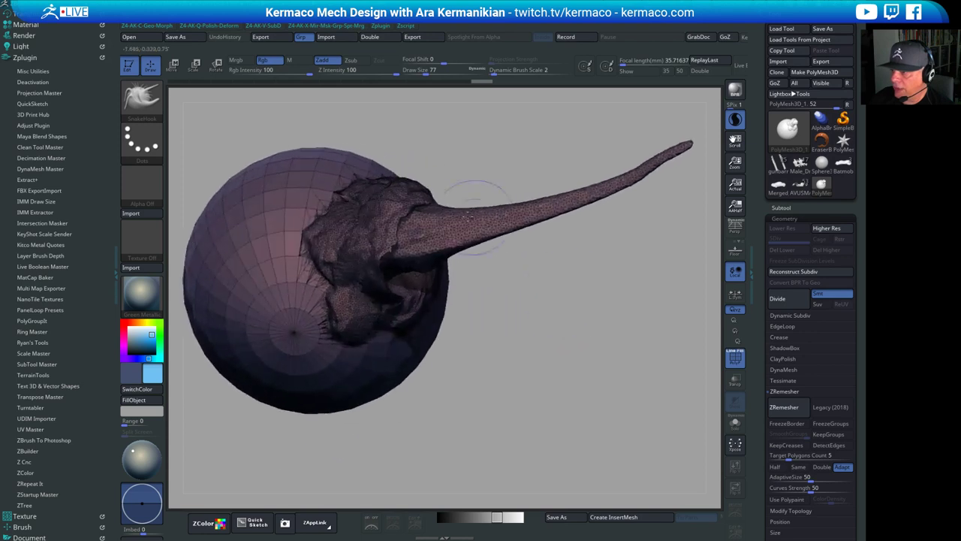
{"action": "left_click_drag", "start_coordinate": [396, 213], "coordinate": [561, 114]}
{"action": "mouse_move", "coordinate": [457, 248]}
{"action": "left_mouse_down"}
{"action": "mouse_move", "coordinate": [487, 312]}
{"action": "mouse_move", "coordinate": [588, 402]}
{"action": "left_mouse_up"}
{"action": "left_click_drag", "start_coordinate": [660, 311], "coordinate": [573, 347], "text": "alt"}
Smooth the thin tendrils until their tips separate from the main form
{"action": "left_click_drag", "start_coordinate": [513, 248], "coordinate": [517, 226], "text": "shift"}
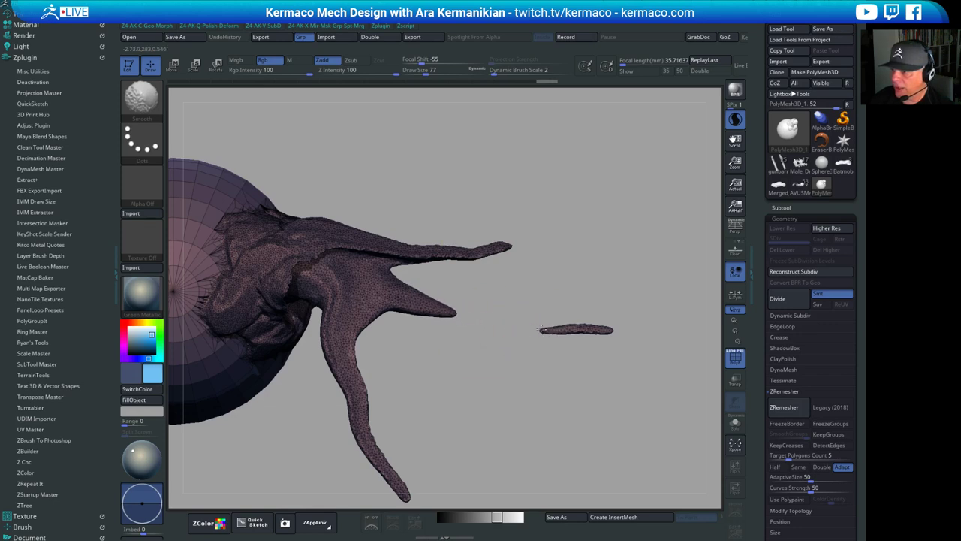
{"action": "left_click_drag", "start_coordinate": [542, 329], "coordinate": [540, 314], "text": "shift"}
{"action": "left_click_drag", "start_coordinate": [434, 255], "coordinate": [451, 257], "text": "shift"}
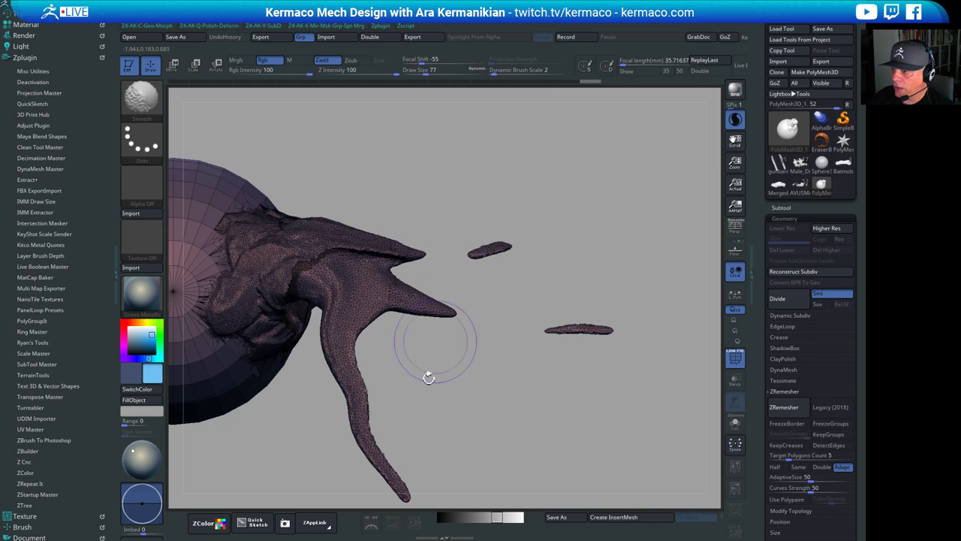
Smooth the lowest tendril until its tip separates from the clay mass
{"action": "left_click_drag", "start_coordinate": [427, 375], "coordinate": [481, 301], "text": "alt"}
{"action": "left_click_drag", "start_coordinate": [413, 344], "coordinate": [430, 381], "text": "shift"}
{"action": "left_click_drag", "start_coordinate": [571, 368], "coordinate": [568, 349], "text": "alt"}
{"action": "mouse_move", "coordinate": [582, 351]}
{"action": "left_mouse_down"}
{"action": "mouse_move", "coordinate": [559, 349]}
{"action": "mouse_move", "coordinate": [586, 290]}
{"action": "left_mouse_up"}
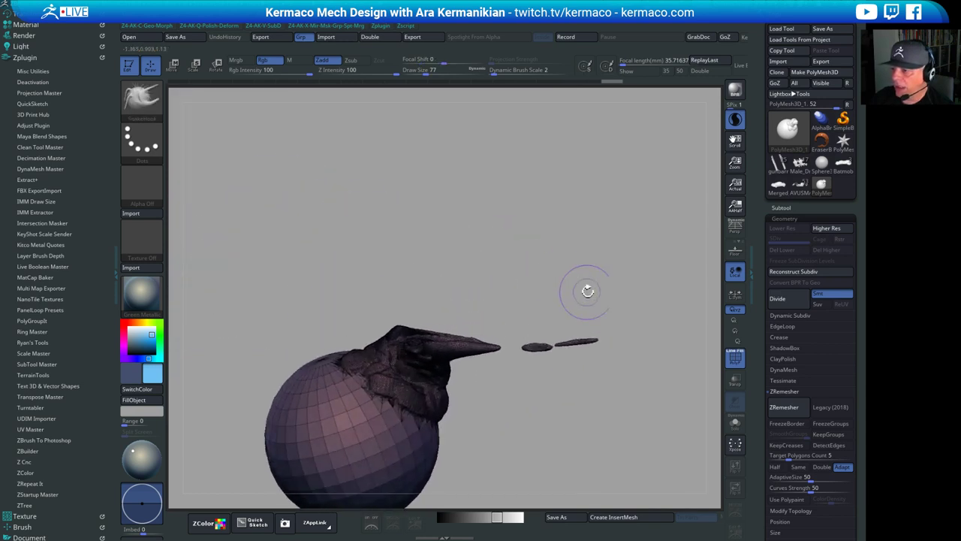
{"action": "mouse_move", "coordinate": [547, 247]}
{"action": "left_mouse_down", "text": "alt"}
{"action": "mouse_move", "coordinate": [536, 170]}
{"action": "mouse_move", "coordinate": [559, 243]}
{"action": "mouse_move", "coordinate": [463, 239]}
{"action": "mouse_move", "coordinate": [562, 248]}
{"action": "left_mouse_up", "text": "alt"}
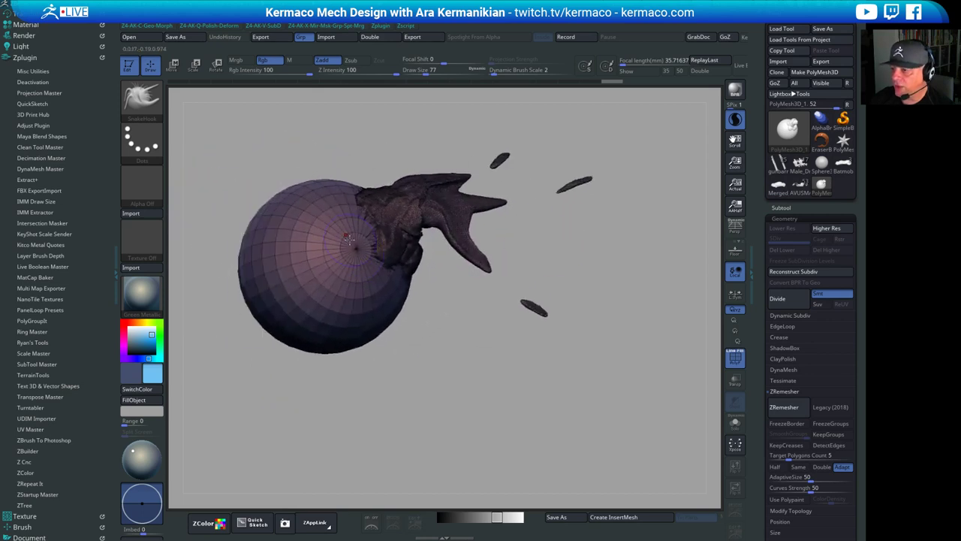
Try a SnakeHook stroke on the edge of the clay mass and undo it
{"action": "left_click_drag", "start_coordinate": [383, 219], "coordinate": [364, 260]}
{"action": "key", "text": "ctrl+z"}
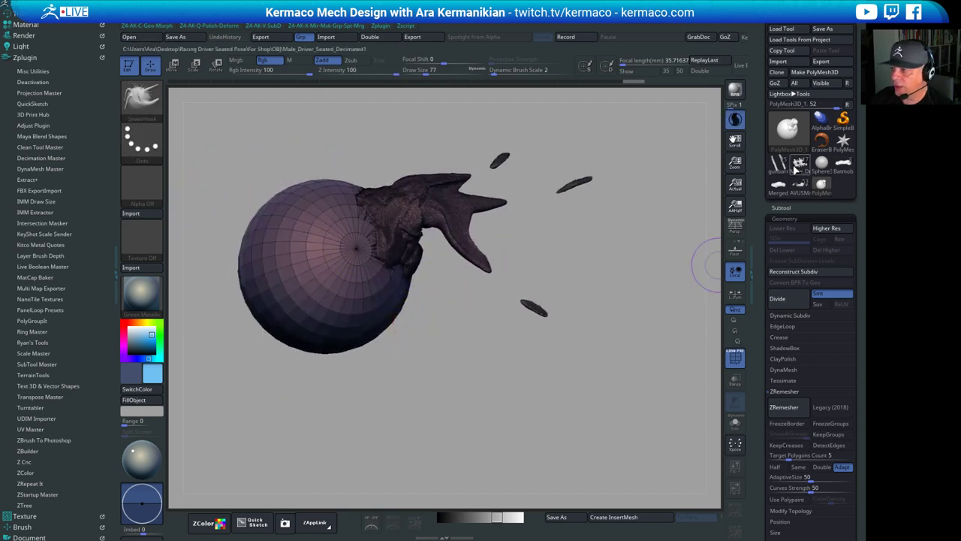
{"action": "left_click", "coordinate": [147, 105]}
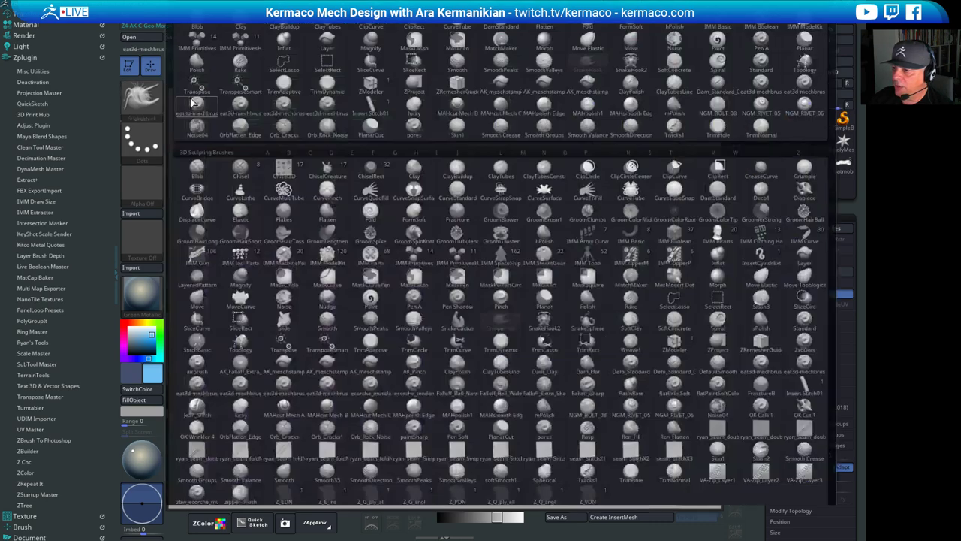
{"action": "left_click", "coordinate": [726, 44]}
Switch to the ClayTubes brush and spread the clay buildup across the coarse side of the sphere next to the tendrils
{"action": "key", "text": "ctrl+q"}
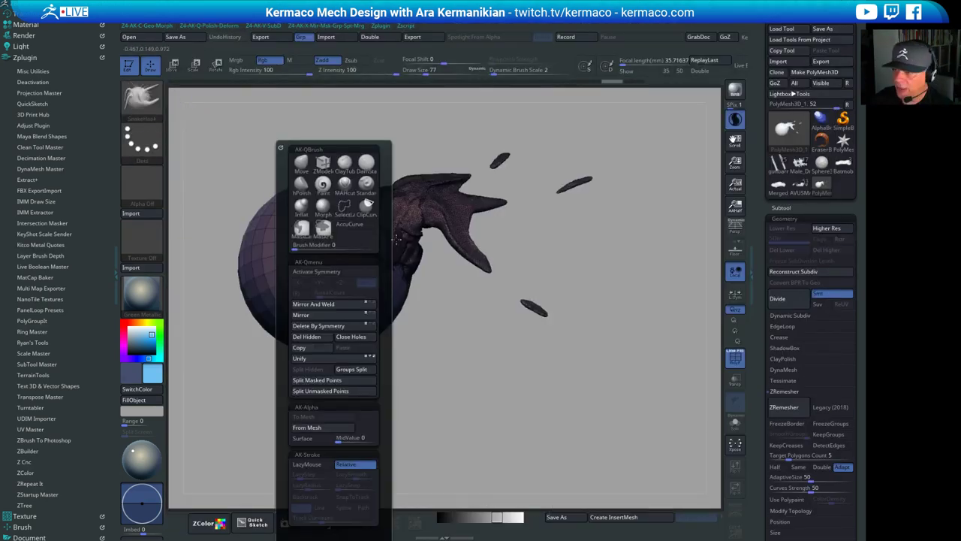
{"action": "key", "text": "ctrl+q"}
{"action": "left_click", "coordinate": [366, 166]}
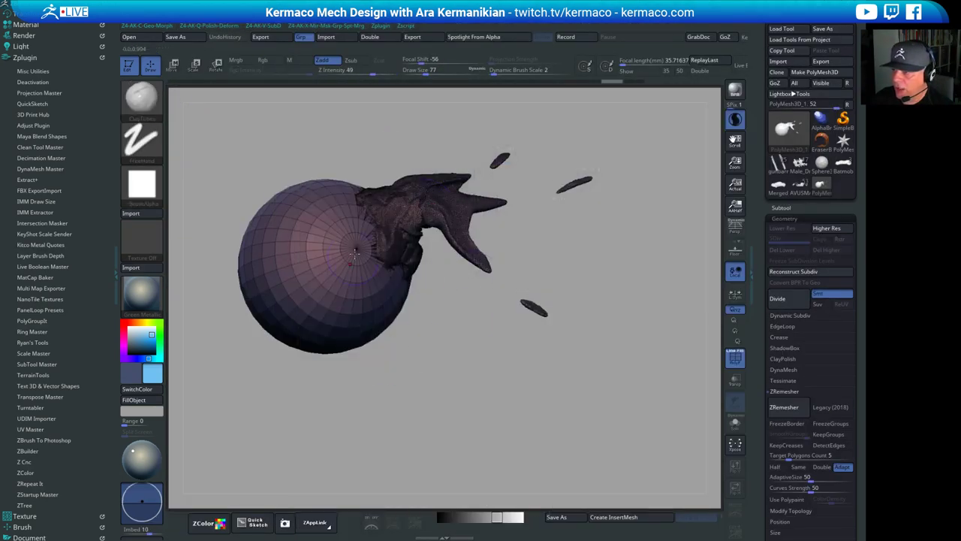
{"action": "mouse_move", "coordinate": [368, 233]}
{"action": "left_mouse_down"}
{"action": "mouse_move", "coordinate": [362, 257]}
{"action": "mouse_move", "coordinate": [339, 225]}
{"action": "mouse_move", "coordinate": [368, 284]}
{"action": "left_mouse_up"}
{"action": "right_click_drag", "start_coordinate": [368, 283], "coordinate": [354, 237]}
{"action": "mouse_move", "coordinate": [372, 240]}
{"action": "left_mouse_down"}
{"action": "mouse_move", "coordinate": [385, 254]}
{"action": "mouse_move", "coordinate": [375, 279]}
{"action": "mouse_move", "coordinate": [347, 276]}
{"action": "mouse_move", "coordinate": [379, 227]}
{"action": "mouse_move", "coordinate": [331, 218]}
{"action": "left_mouse_up"}
{"action": "right_click_drag", "start_coordinate": [331, 218], "coordinate": [367, 190]}
{"action": "mouse_move", "coordinate": [366, 190]}
{"action": "left_mouse_down"}
{"action": "mouse_move", "coordinate": [298, 205]}
{"action": "mouse_move", "coordinate": [292, 263]}
{"action": "mouse_move", "coordinate": [330, 182]}
{"action": "mouse_move", "coordinate": [274, 255]}
{"action": "mouse_move", "coordinate": [268, 206]}
{"action": "mouse_move", "coordinate": [323, 234]}
{"action": "mouse_move", "coordinate": [362, 225]}
{"action": "mouse_move", "coordinate": [351, 208]}
{"action": "left_mouse_up"}
{"action": "right_click_drag", "start_coordinate": [350, 207], "coordinate": [337, 171]}
{"action": "mouse_move", "coordinate": [308, 251]}
{"action": "left_mouse_down"}
{"action": "mouse_move", "coordinate": [283, 264]}
{"action": "mouse_move", "coordinate": [376, 286]}
{"action": "mouse_move", "coordinate": [366, 246]}
{"action": "left_mouse_up"}
{"action": "left_click_drag", "start_coordinate": [442, 350], "coordinate": [402, 373]}
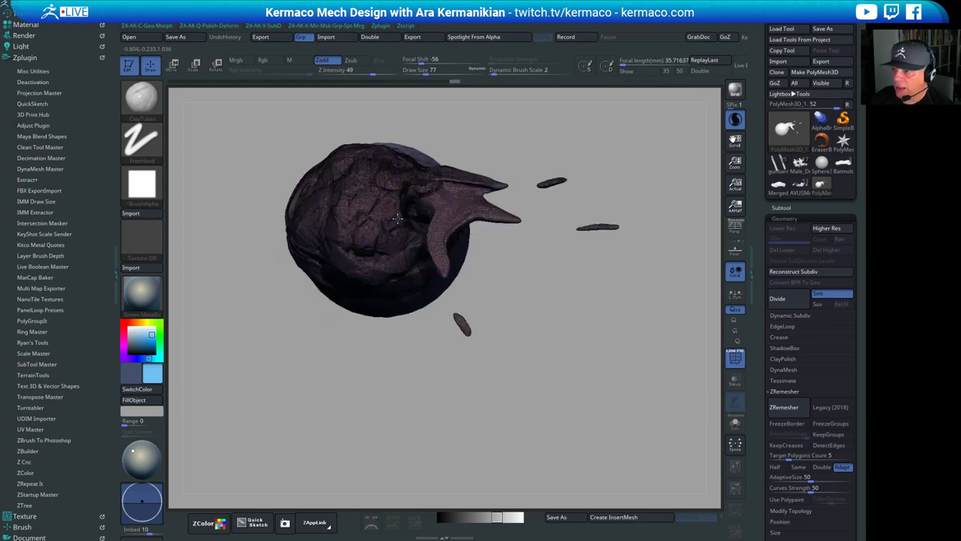
{"action": "mouse_move", "coordinate": [575, 400]}
{"action": "left_mouse_down"}
{"action": "mouse_move", "coordinate": [600, 321]}
{"action": "mouse_move", "coordinate": [550, 305]}
{"action": "left_mouse_up"}
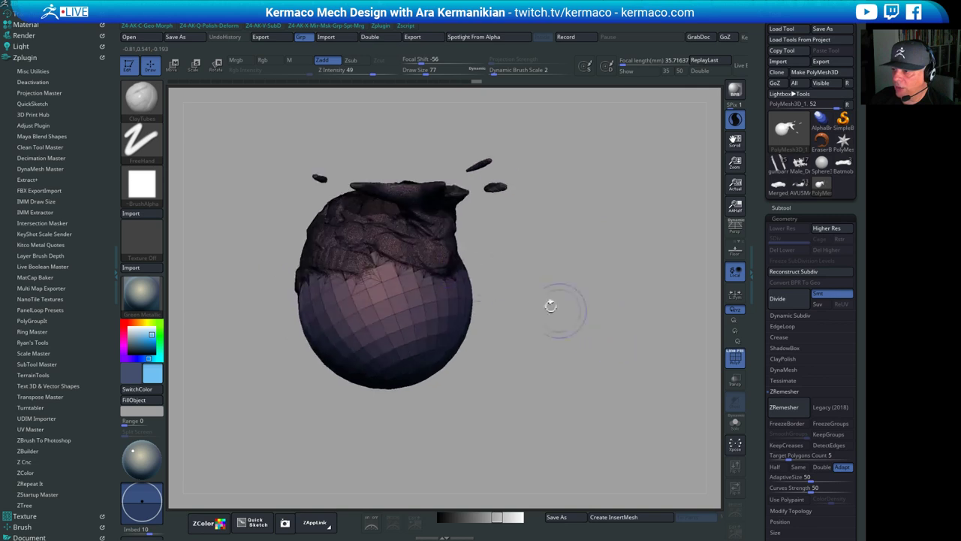
{"action": "left_click_drag", "start_coordinate": [394, 223], "coordinate": [425, 232]}
{"action": "left_click_drag", "start_coordinate": [525, 312], "coordinate": [629, 306]}
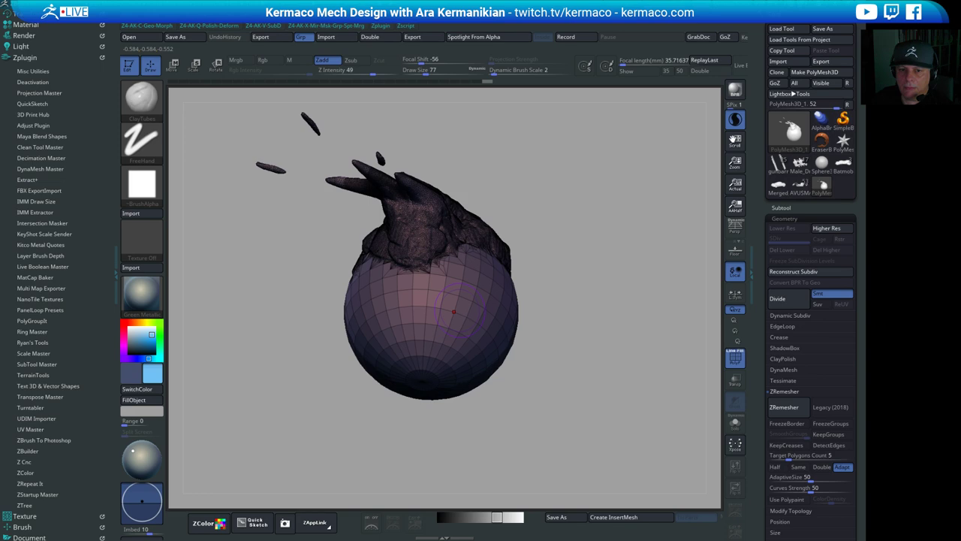
Switch to the web browser, search for "zclassroom" in a new tab and open Pixologic's ZClassroom site
{"action": "left_click_drag", "start_coordinate": [1, 364], "coordinate": [548, 2]}
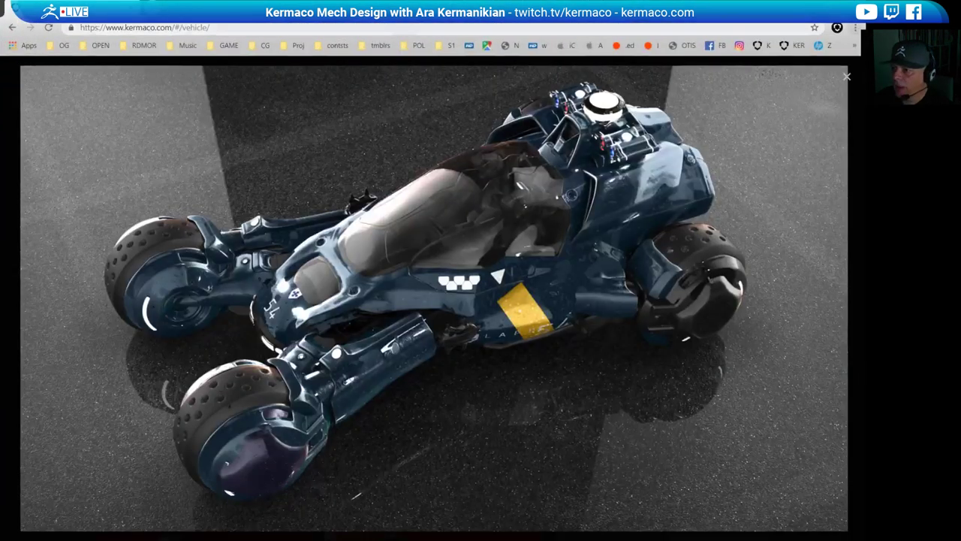
{"action": "key", "text": "ctrl+t"}
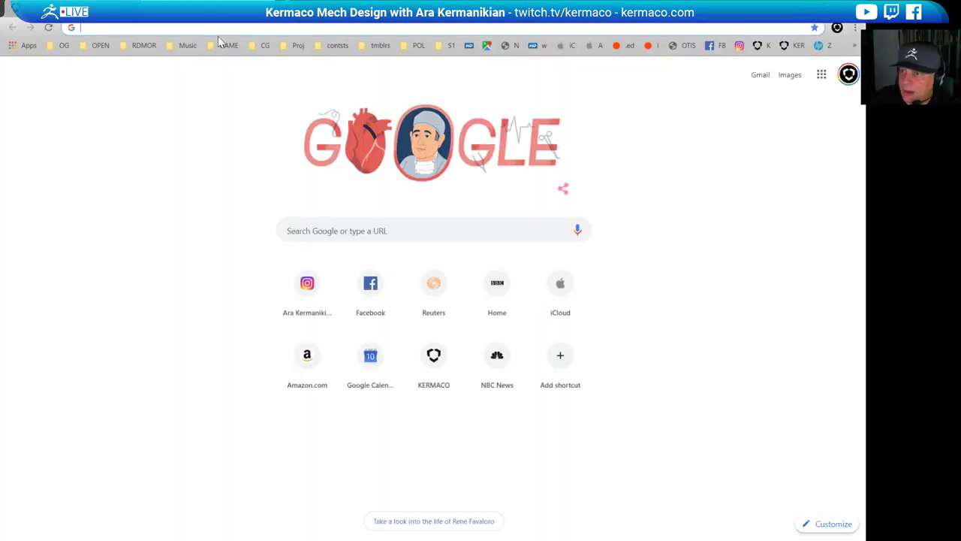
{"action": "type", "text": "zc"}
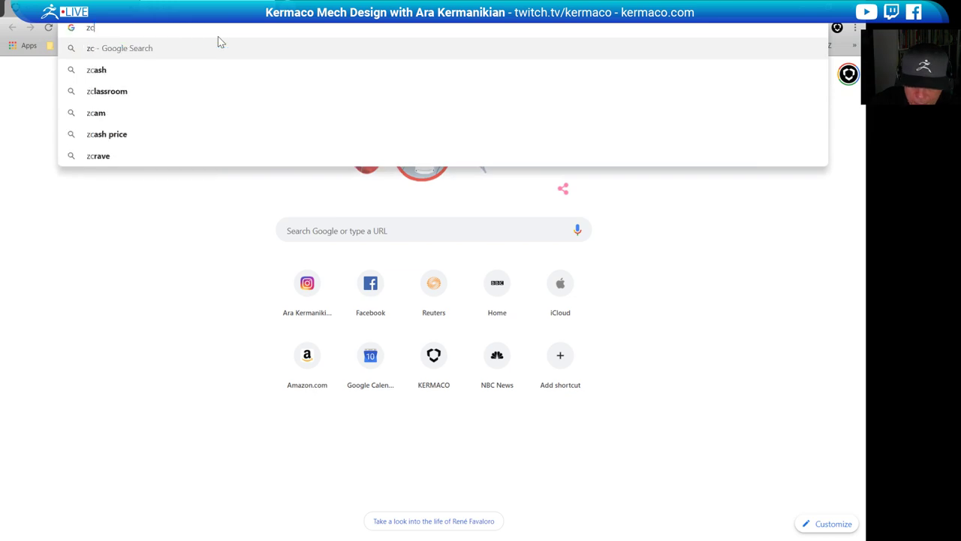
{"action": "type", "text": "lassroom"}
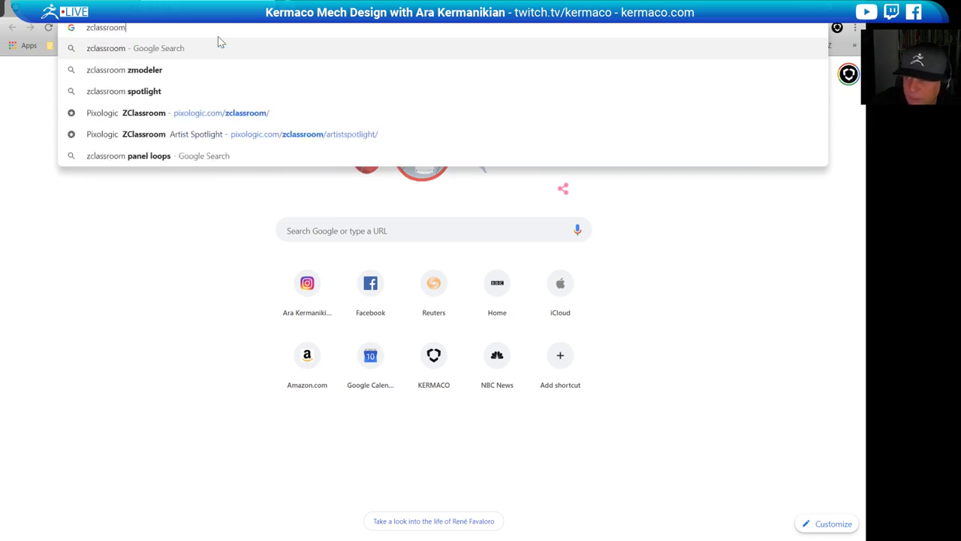
{"action": "key", "text": "Return"}
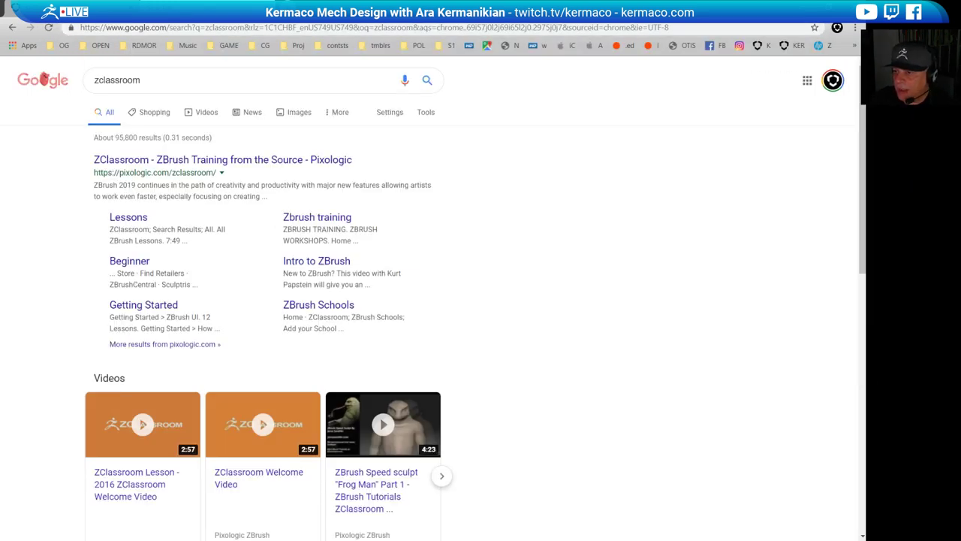
{"action": "left_click", "coordinate": [186, 160]}
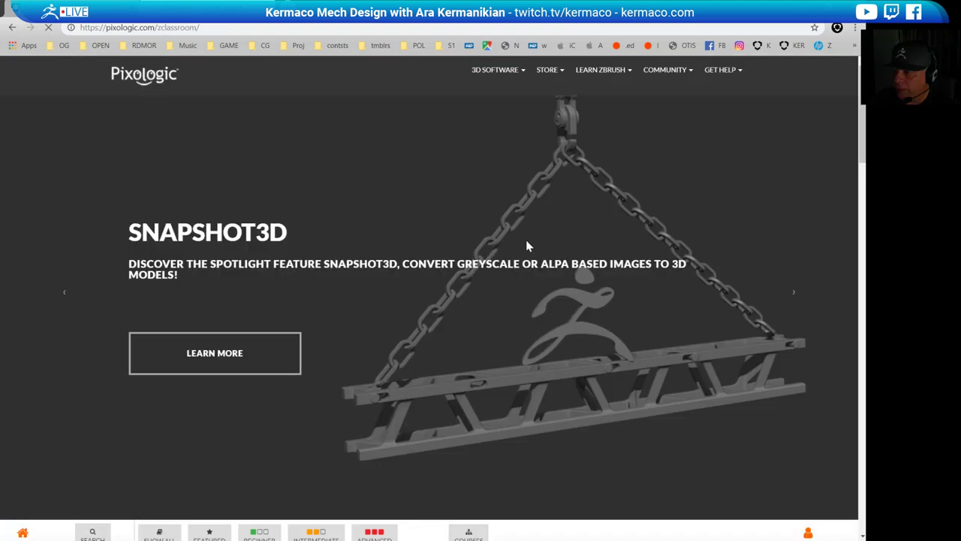
Open the Getting Started course on ZClassroom and view the lessons of its Getting Started with Sculptris Pro workshop
{"action": "scroll", "coordinate": [367, 309], "scroll_direction": "down", "scroll_amount": 2}
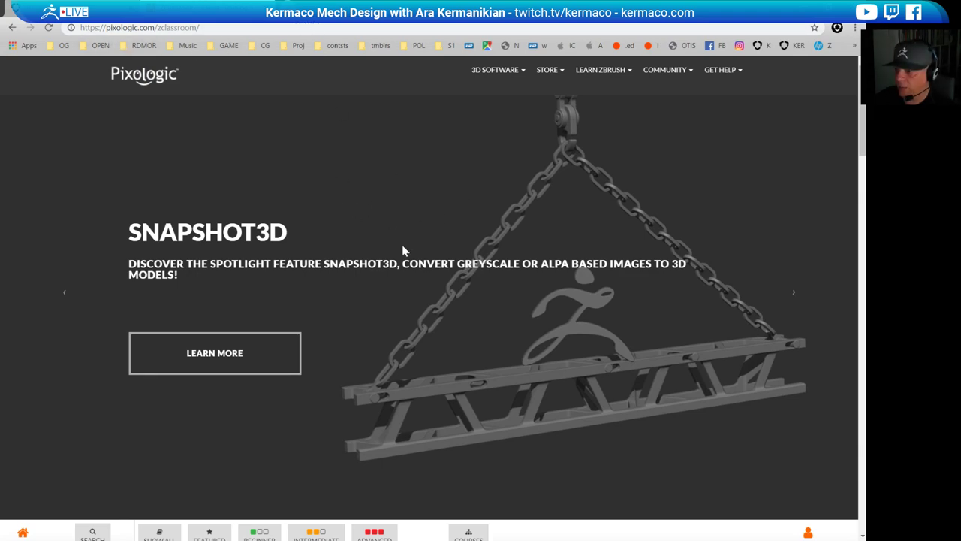
{"action": "scroll", "coordinate": [402, 245], "scroll_direction": "down", "scroll_amount": 11}
{"action": "scroll", "coordinate": [402, 246], "scroll_direction": "up", "scroll_amount": 5}
{"action": "scroll", "coordinate": [403, 246], "scroll_direction": "down", "scroll_amount": 1}
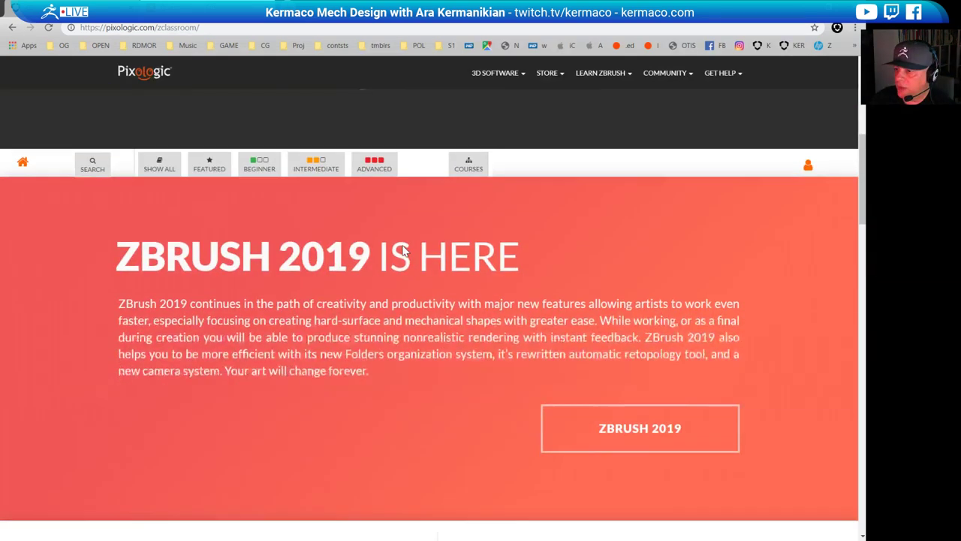
{"action": "scroll", "coordinate": [402, 252], "scroll_direction": "up", "scroll_amount": 5}
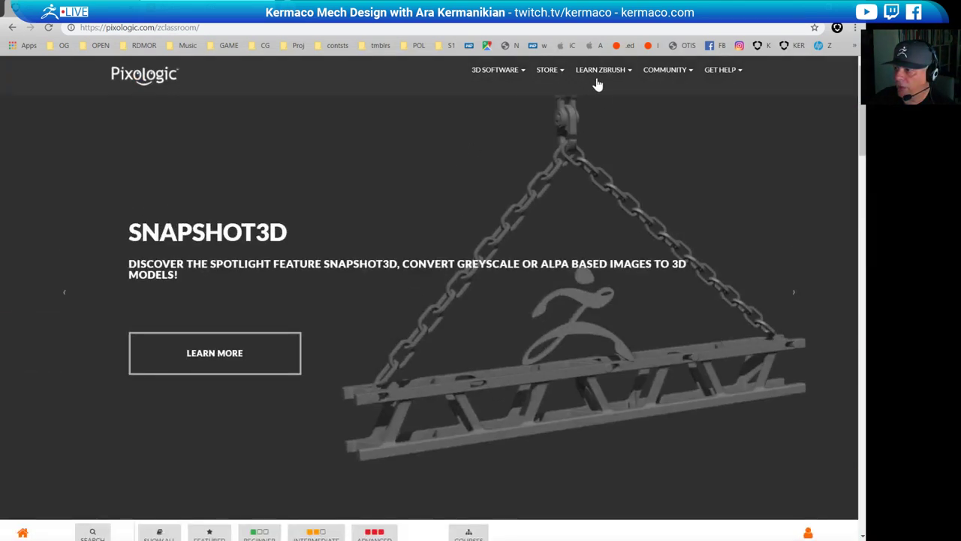
{"action": "mouse_move", "coordinate": [599, 74]}
{"action": "scroll", "coordinate": [384, 251], "scroll_direction": "down", "scroll_amount": 15}
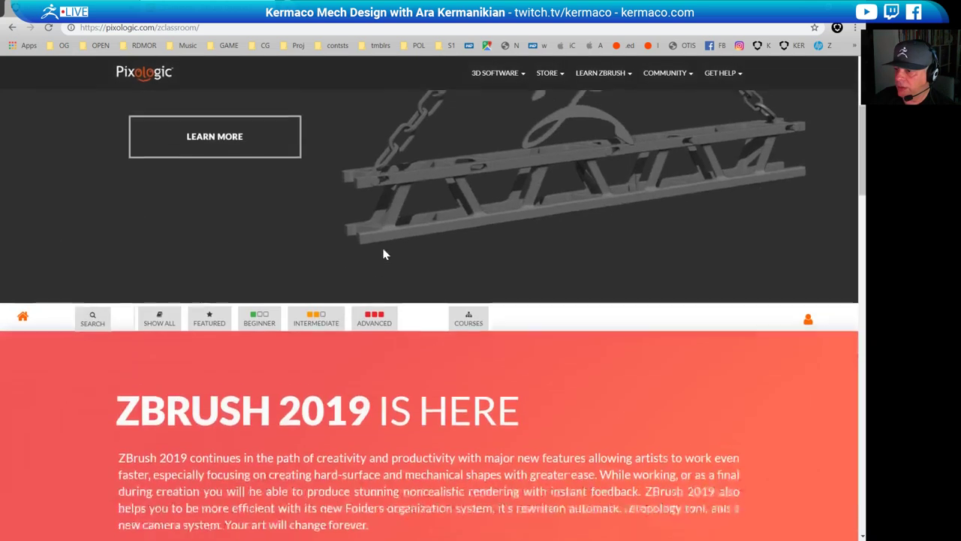
{"action": "scroll", "coordinate": [373, 307], "scroll_direction": "down", "scroll_amount": 3}
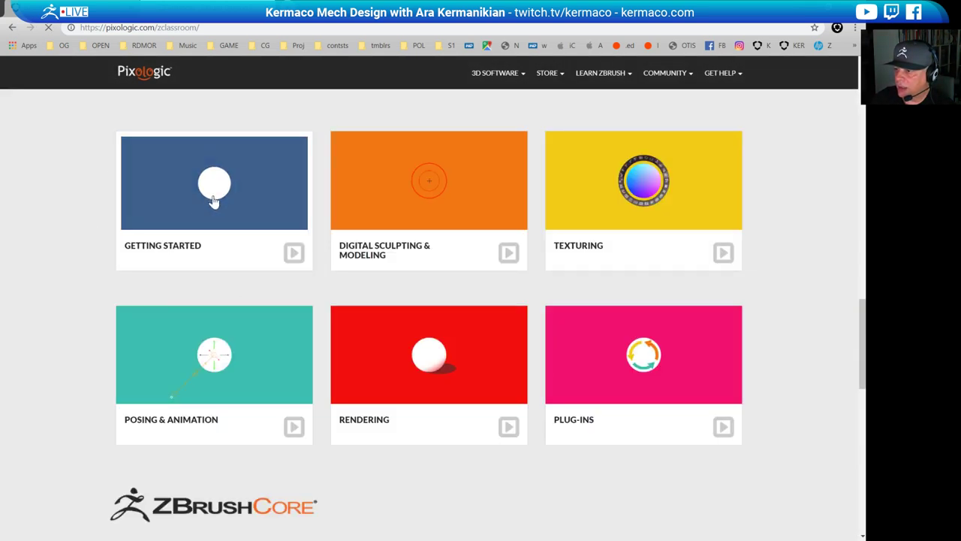
{"action": "scroll", "coordinate": [335, 365], "scroll_direction": "down", "scroll_amount": 2}
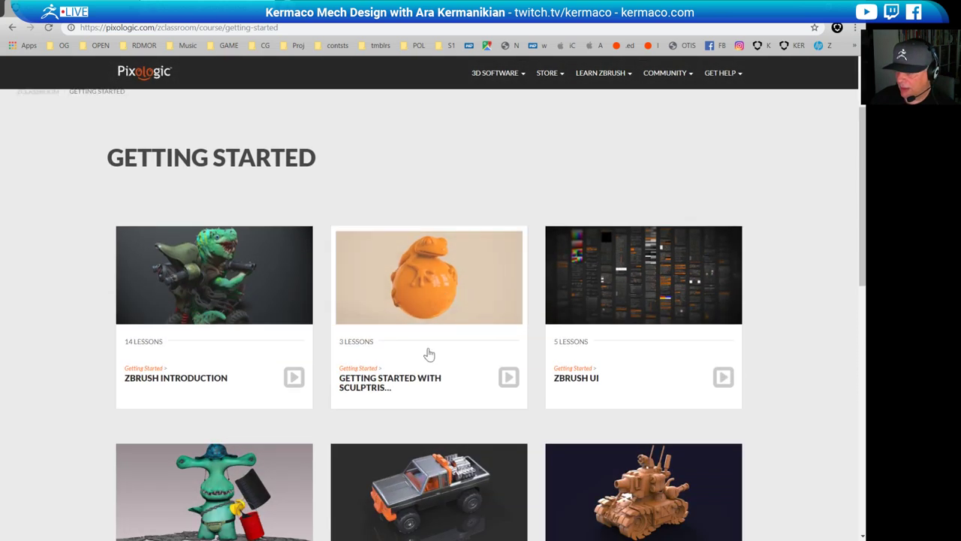
{"action": "left_click", "coordinate": [414, 380]}
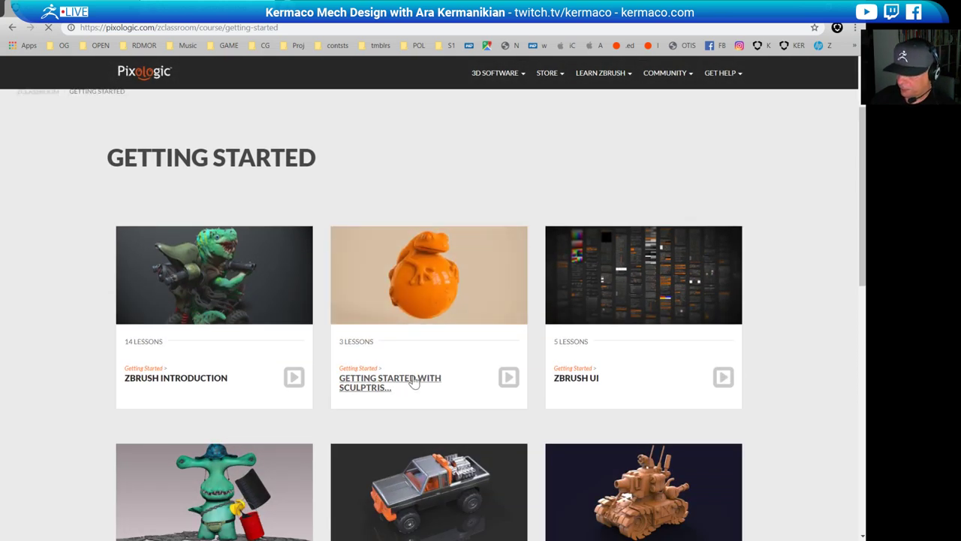
{"action": "scroll", "coordinate": [355, 335], "scroll_direction": "down", "scroll_amount": 3}
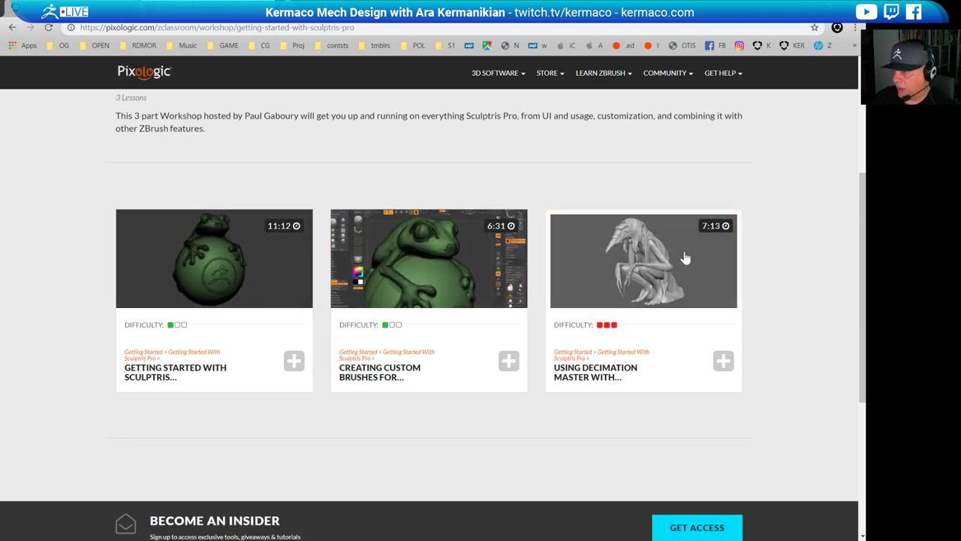
Return to ZBrush and extend the ClayTubes buildup over more of the sphere's remaining coarse polygons
{"action": "key", "text": "alt+Tab"}
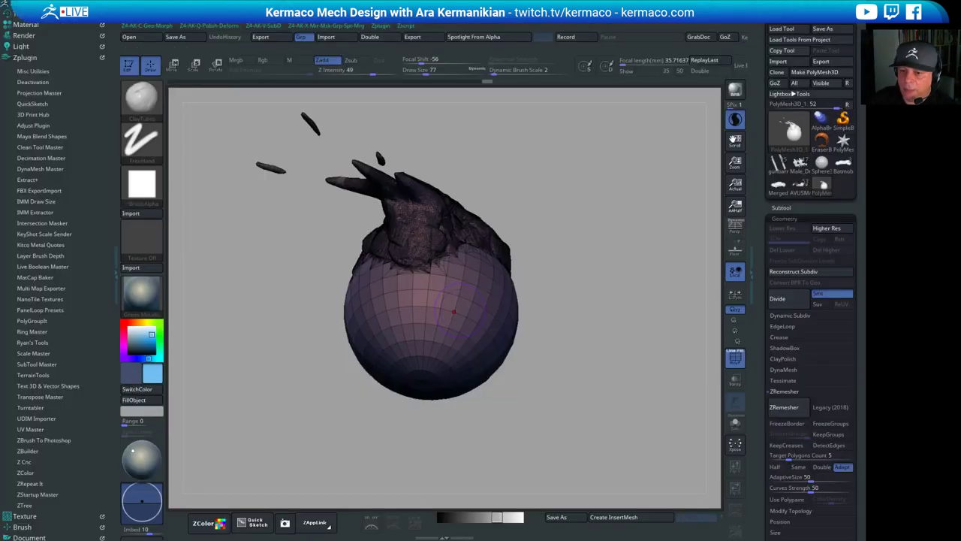
{"action": "mouse_move", "coordinate": [594, 334]}
{"action": "left_mouse_down"}
{"action": "mouse_move", "coordinate": [591, 314]}
{"action": "mouse_move", "coordinate": [491, 296]}
{"action": "mouse_move", "coordinate": [471, 315]}
{"action": "mouse_move", "coordinate": [554, 306]}
{"action": "left_mouse_up"}
{"action": "left_click_drag", "start_coordinate": [656, 370], "coordinate": [586, 311]}
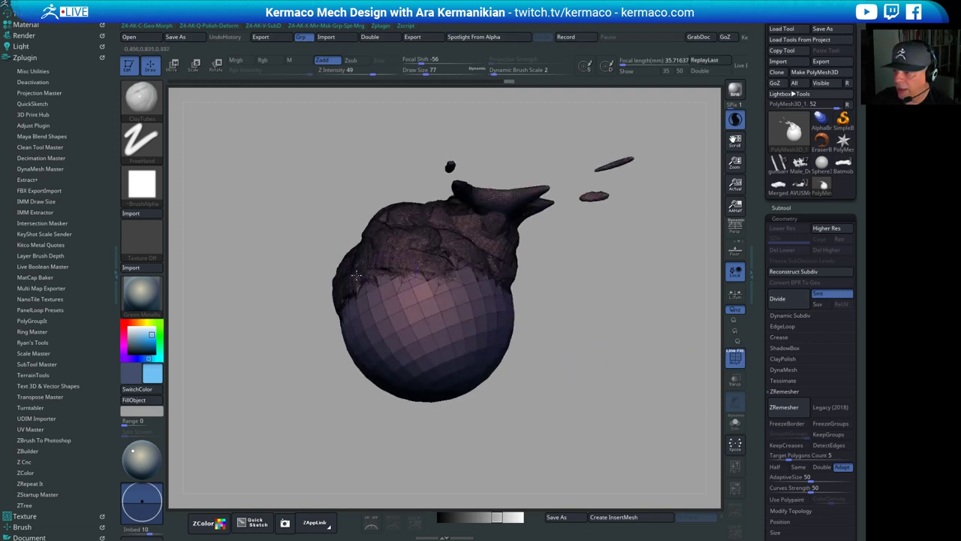
{"action": "mouse_move", "coordinate": [356, 275]}
{"action": "left_mouse_down"}
{"action": "mouse_move", "coordinate": [420, 271]}
{"action": "mouse_move", "coordinate": [434, 258]}
{"action": "left_mouse_up"}
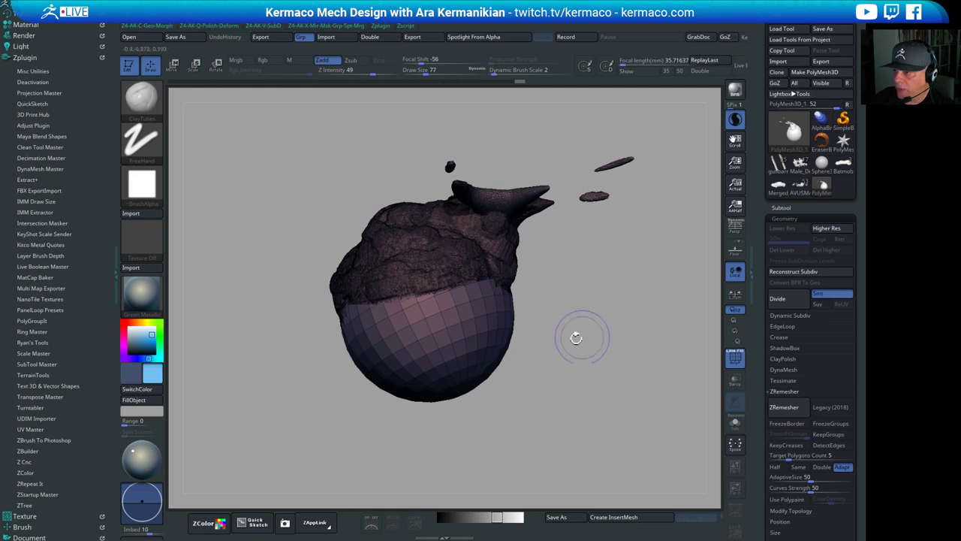
{"action": "left_click_drag", "start_coordinate": [575, 333], "coordinate": [393, 239]}
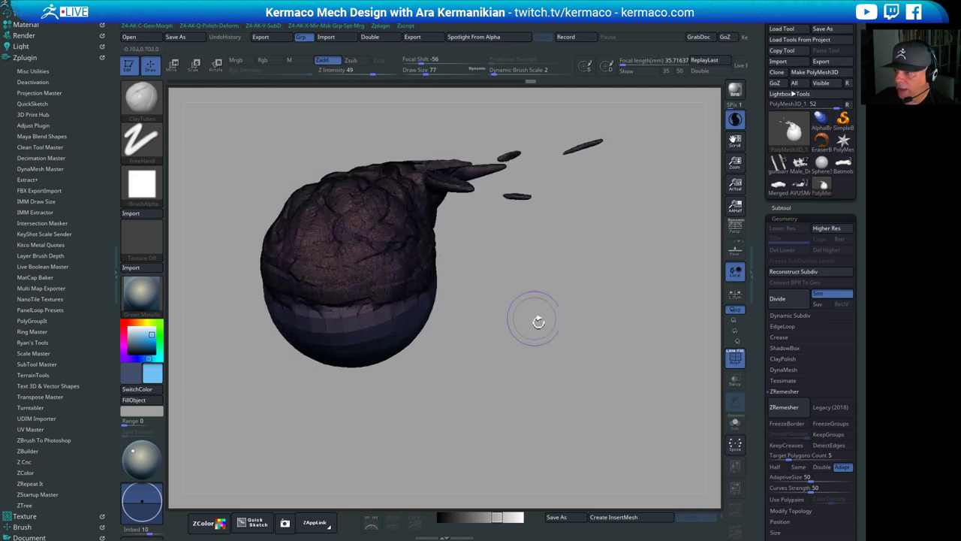
{"action": "mouse_move", "coordinate": [539, 321]}
{"action": "left_mouse_down"}
{"action": "mouse_move", "coordinate": [455, 320]}
{"action": "mouse_move", "coordinate": [466, 304]}
{"action": "left_mouse_up"}
{"action": "mouse_move", "coordinate": [345, 321]}
{"action": "left_mouse_down"}
{"action": "mouse_move", "coordinate": [362, 323]}
{"action": "mouse_move", "coordinate": [352, 309]}
{"action": "left_mouse_up"}
{"action": "left_click_drag", "start_coordinate": [618, 341], "coordinate": [554, 304]}
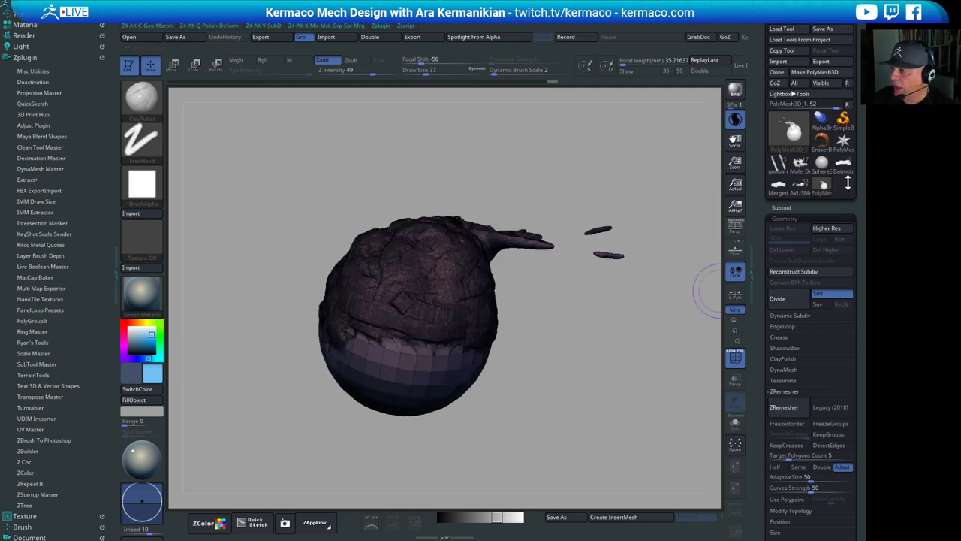
Switch to the merged car tool and step its undo history back to before the canopy sphere was added
{"action": "left_click", "coordinate": [774, 189]}
{"action": "mouse_move", "coordinate": [539, 239]}
{"action": "left_mouse_down"}
{"action": "mouse_move", "coordinate": [558, 236]}
{"action": "mouse_move", "coordinate": [572, 181]}
{"action": "mouse_move", "coordinate": [558, 203]}
{"action": "mouse_move", "coordinate": [616, 211]}
{"action": "left_mouse_up"}
{"action": "key", "text": "ctrl+z"}
{"action": "key", "text": "ctrl+z"}
{"action": "key", "text": "ctrl+z"}
{"action": "key", "text": "ctrl+z"}
{"action": "key", "text": "ctrl+z"}
{"action": "key", "text": "ctrl+z"}
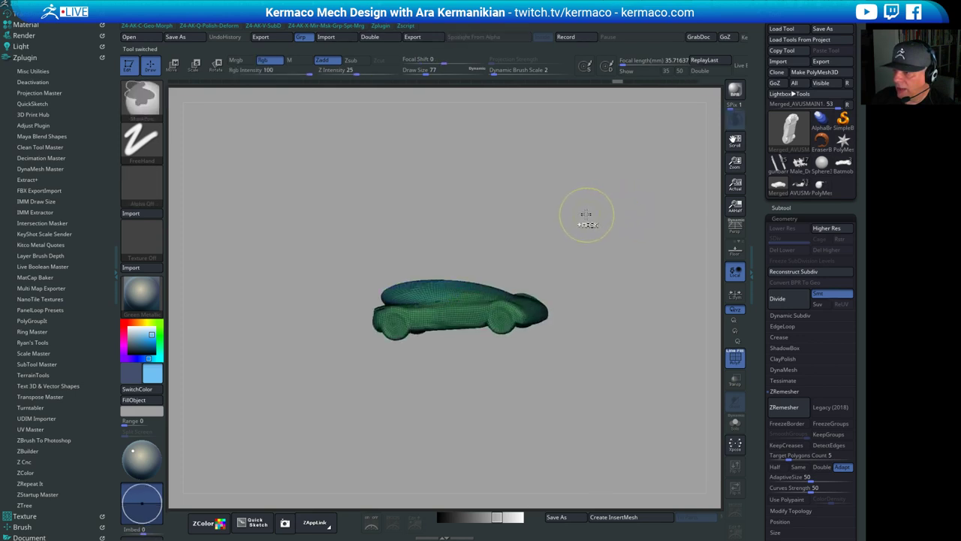
{"action": "key", "text": "ctrl+z"}
{"action": "key", "text": "ctrl+z"}
{"action": "key", "text": "ctrl+z"}
{"action": "key", "text": "ctrl+z"}
{"action": "key", "text": "ctrl+z"}
{"action": "key", "text": "ctrl+z"}
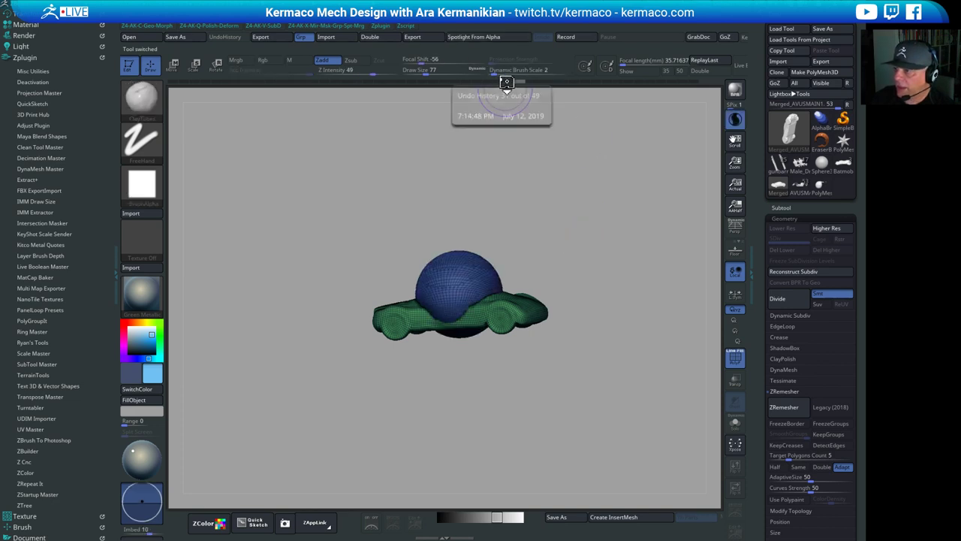
{"action": "left_click_drag", "start_coordinate": [522, 82], "coordinate": [453, 86]}
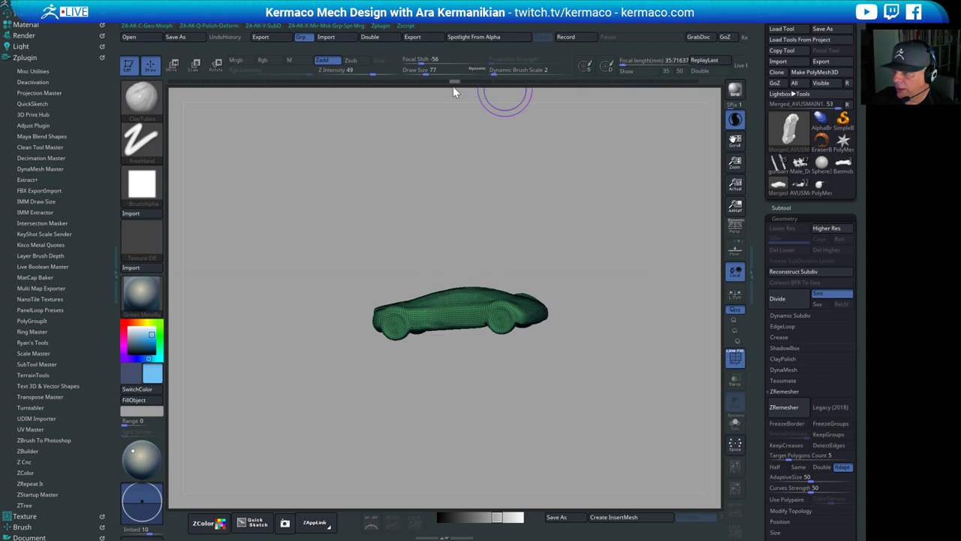
Append a sphere primitive to the centre of the car mesh using the Move gizmo's transform types
{"action": "mouse_move", "coordinate": [555, 194]}
{"action": "left_mouse_down", "text": "shift"}
{"action": "mouse_move", "coordinate": [499, 161]}
{"action": "mouse_move", "coordinate": [520, 167]}
{"action": "left_mouse_up", "text": "shift"}
{"action": "left_click_drag", "start_coordinate": [521, 167], "coordinate": [511, 272]}
{"action": "key", "text": "w"}
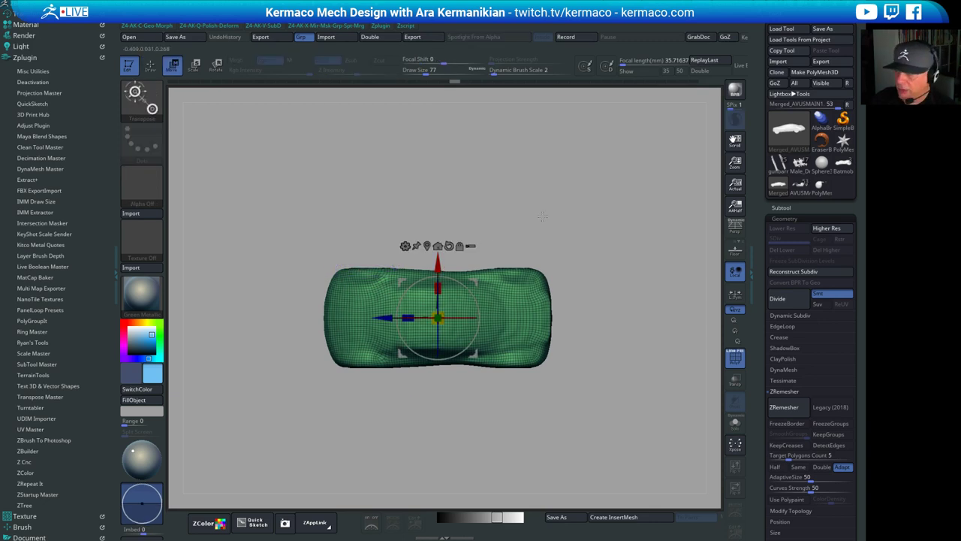
{"action": "mouse_move", "coordinate": [543, 215]}
{"action": "left_mouse_down"}
{"action": "mouse_move", "coordinate": [549, 180]}
{"action": "mouse_move", "coordinate": [545, 214]}
{"action": "left_mouse_up"}
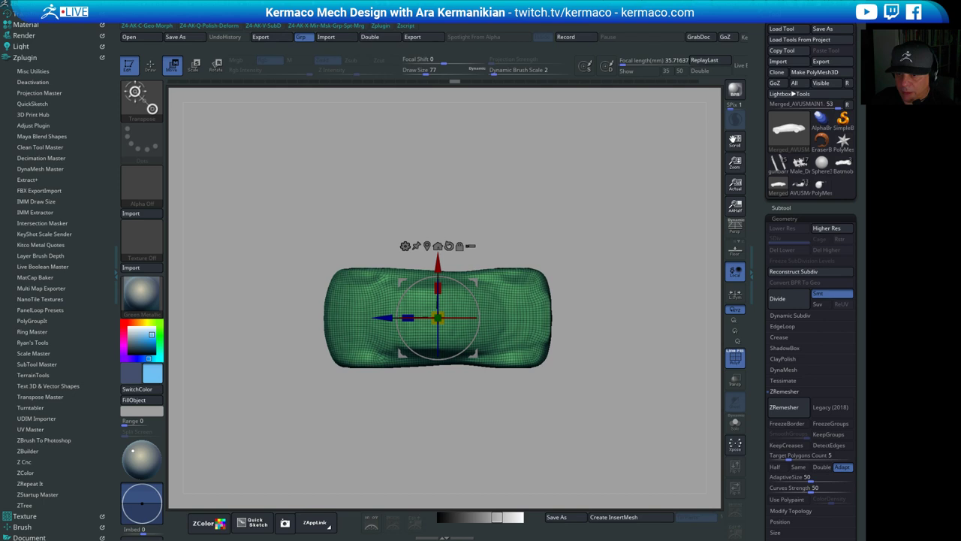
{"action": "left_click_drag", "start_coordinate": [565, 425], "coordinate": [592, 358], "text": "shift"}
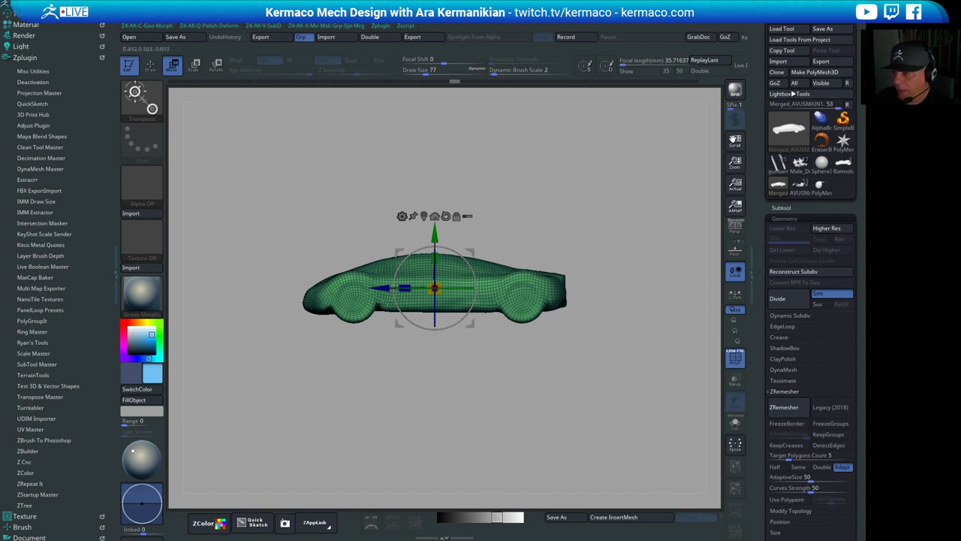
{"action": "left_click_drag", "start_coordinate": [587, 191], "coordinate": [544, 211]}
{"action": "left_click_drag", "start_coordinate": [565, 167], "coordinate": [472, 223]}
{"action": "left_click", "coordinate": [395, 246]}
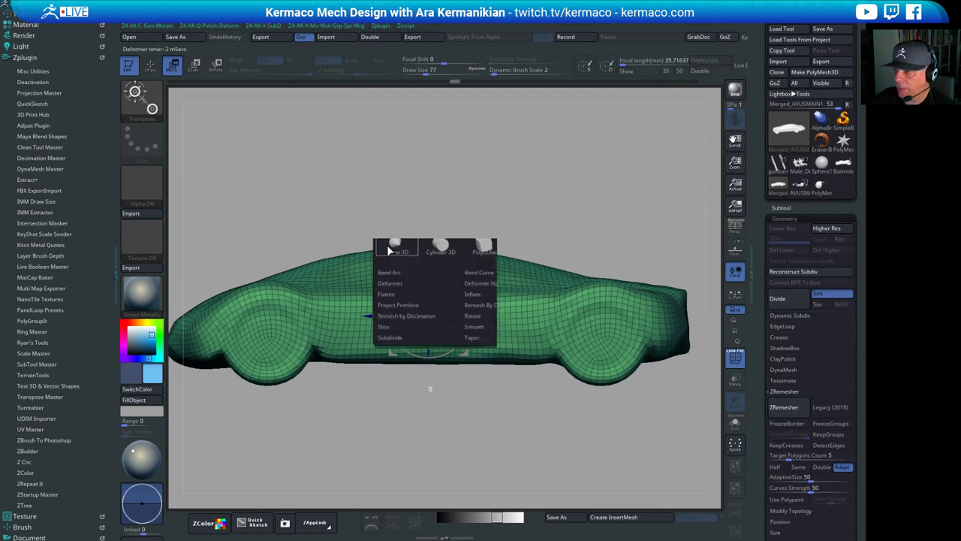
{"action": "left_click", "coordinate": [394, 245]}
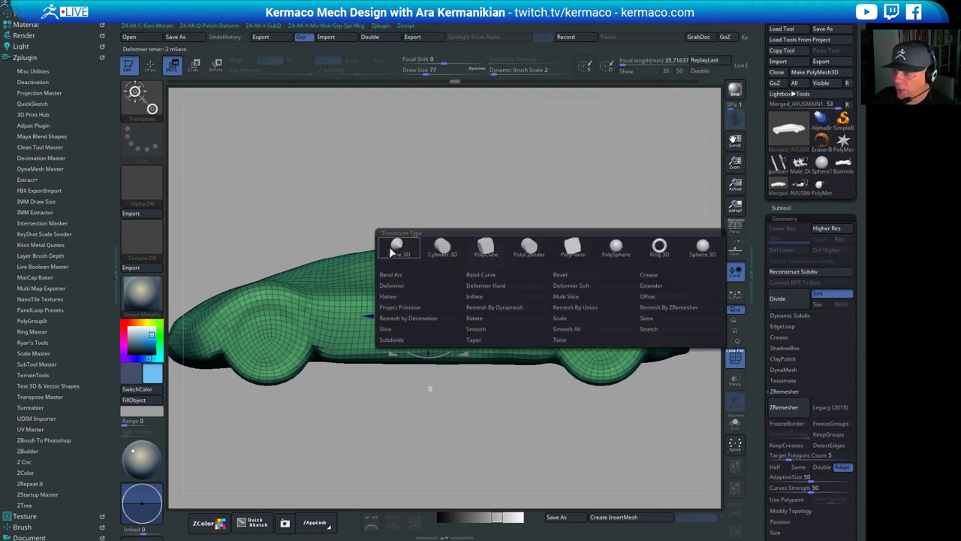
{"action": "left_click", "coordinate": [384, 329]}
{"action": "left_click_drag", "start_coordinate": [665, 204], "coordinate": [613, 227], "text": "alt"}
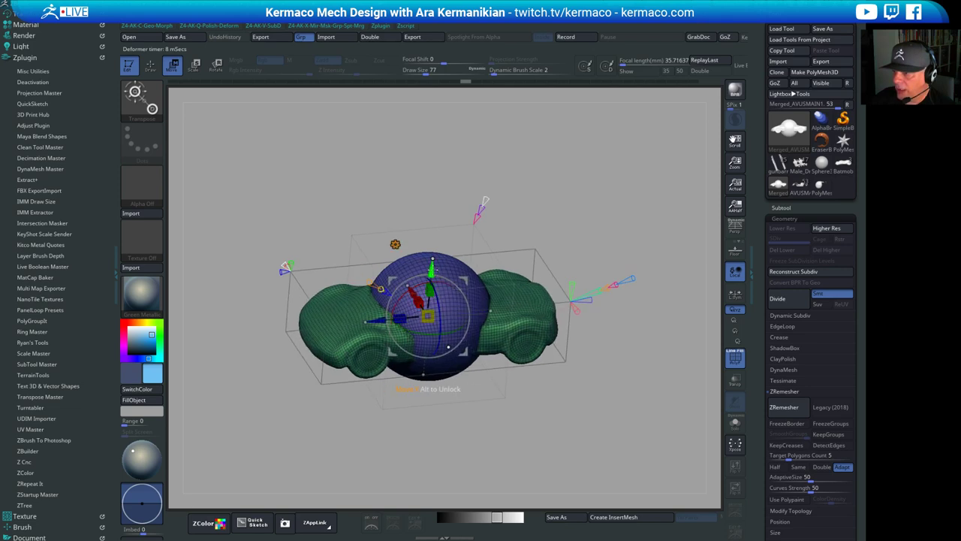
Scale the new sphere down in height and width so it sits as a low bubble over the cabin
{"action": "left_click_drag", "start_coordinate": [430, 290], "coordinate": [425, 306]}
{"action": "left_click_drag", "start_coordinate": [466, 214], "coordinate": [428, 291]}
{"action": "left_click_drag", "start_coordinate": [661, 277], "coordinate": [678, 220], "text": "shift"}
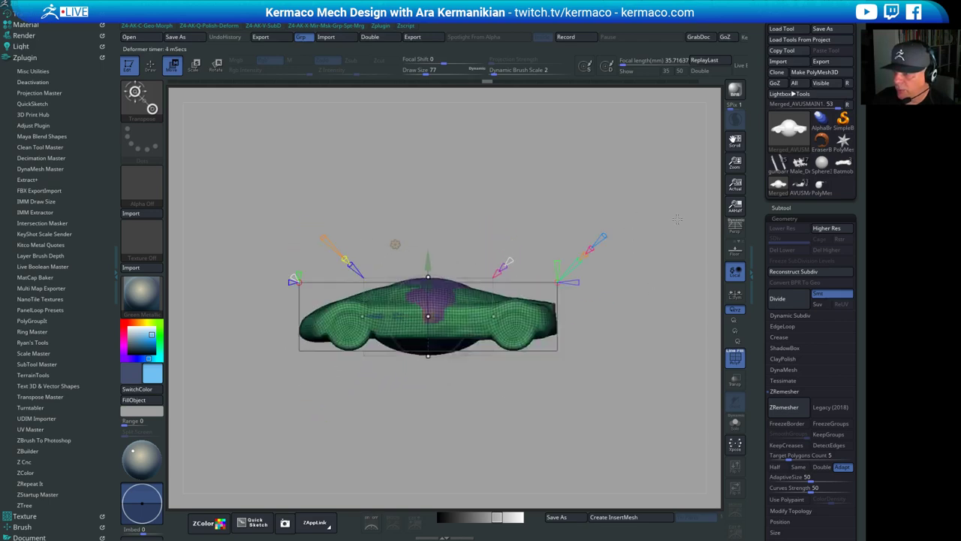
{"action": "left_click_drag", "start_coordinate": [462, 288], "coordinate": [460, 282]}
Stretch the sphere into a long ellipsoid along the car and tilt it so its rear end sits higher
{"action": "left_click_drag", "start_coordinate": [378, 322], "coordinate": [443, 315]}
{"action": "left_click_drag", "start_coordinate": [659, 229], "coordinate": [638, 346]}
{"action": "left_click_drag", "start_coordinate": [465, 309], "coordinate": [379, 306]}
{"action": "left_click_drag", "start_coordinate": [498, 419], "coordinate": [508, 304]}
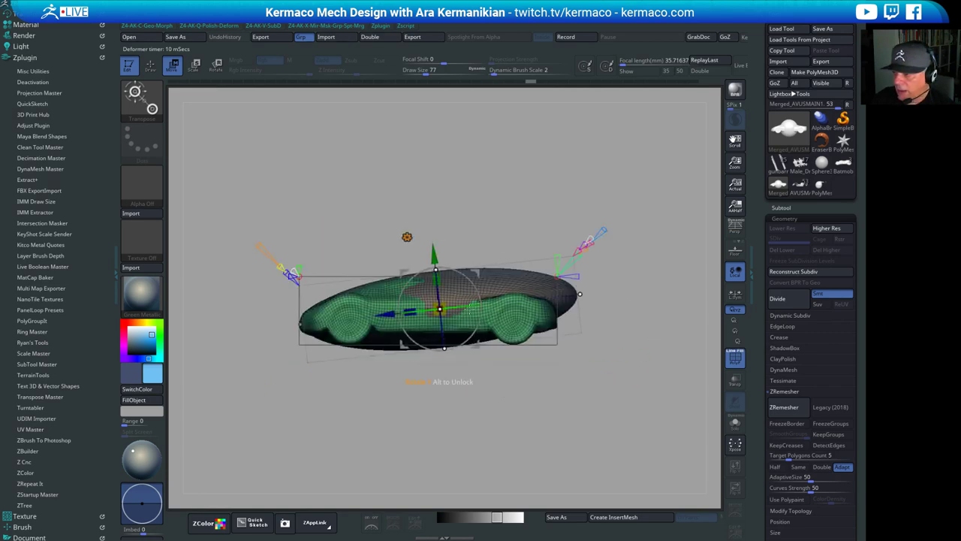
{"action": "left_click_drag", "start_coordinate": [562, 144], "coordinate": [584, 176]}
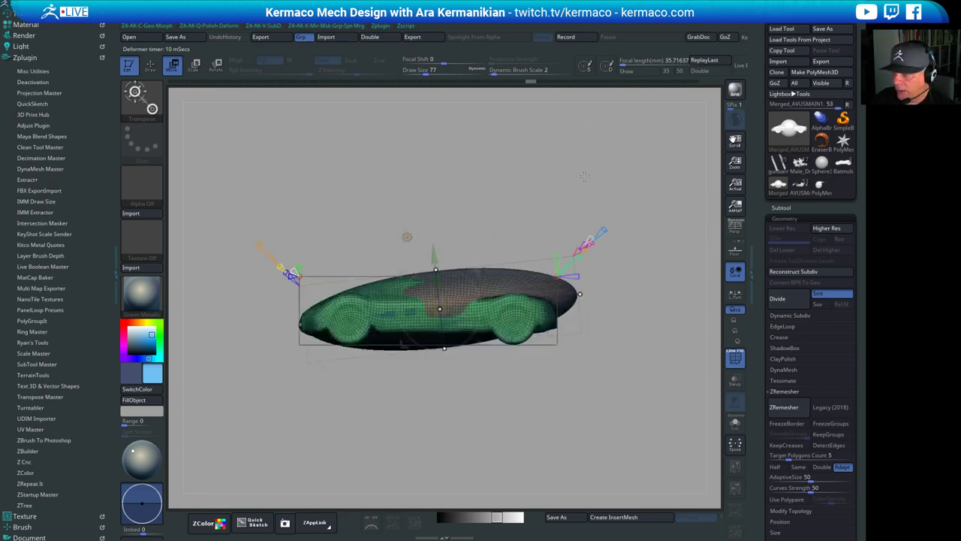
Cut the ellipsoid's rear end off flat and shorten it from the nose so it covers the cabin and rear
{"action": "left_click_drag", "start_coordinate": [580, 295], "coordinate": [570, 294]}
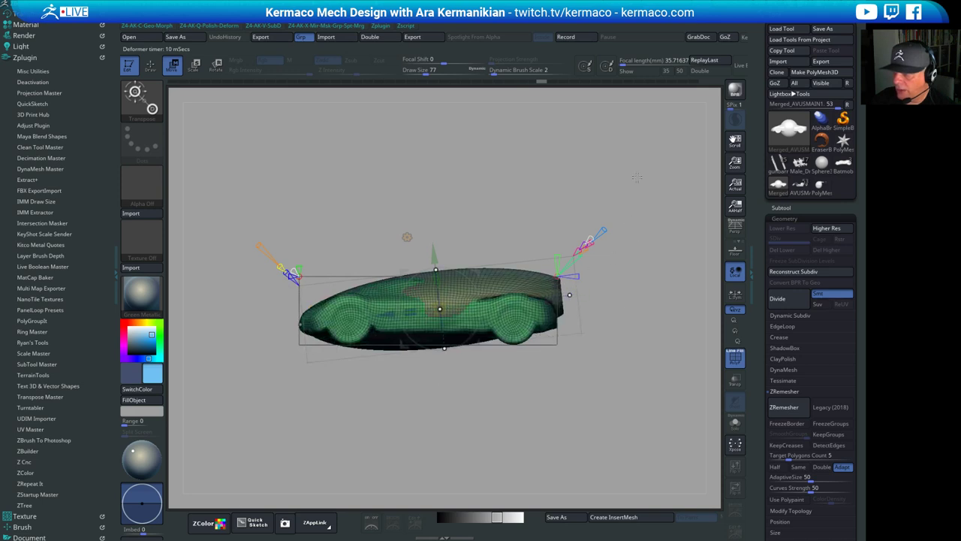
{"action": "left_click_drag", "start_coordinate": [637, 177], "coordinate": [614, 231]}
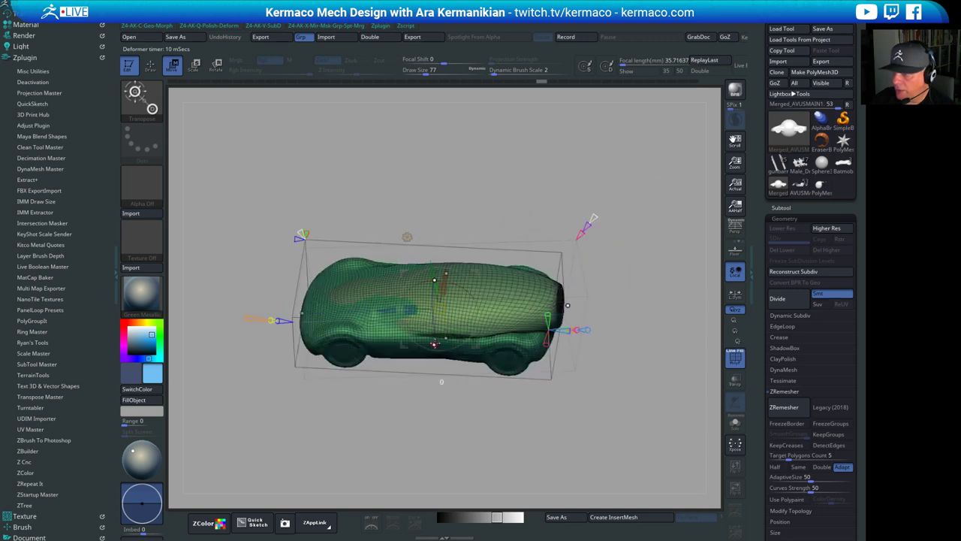
{"action": "left_click_drag", "start_coordinate": [435, 344], "coordinate": [435, 344]}
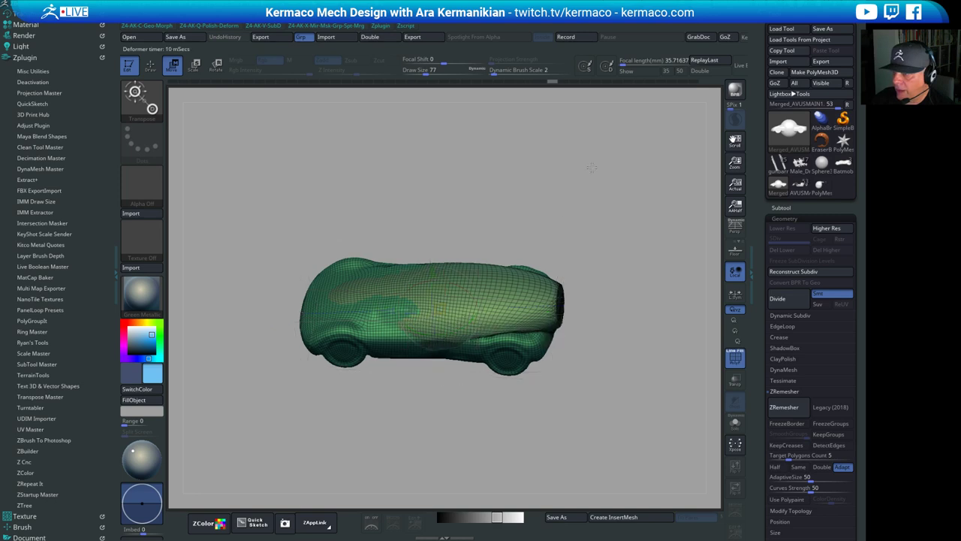
{"action": "left_click_drag", "start_coordinate": [591, 167], "coordinate": [563, 141]}
{"action": "left_click_drag", "start_coordinate": [393, 236], "coordinate": [395, 234]}
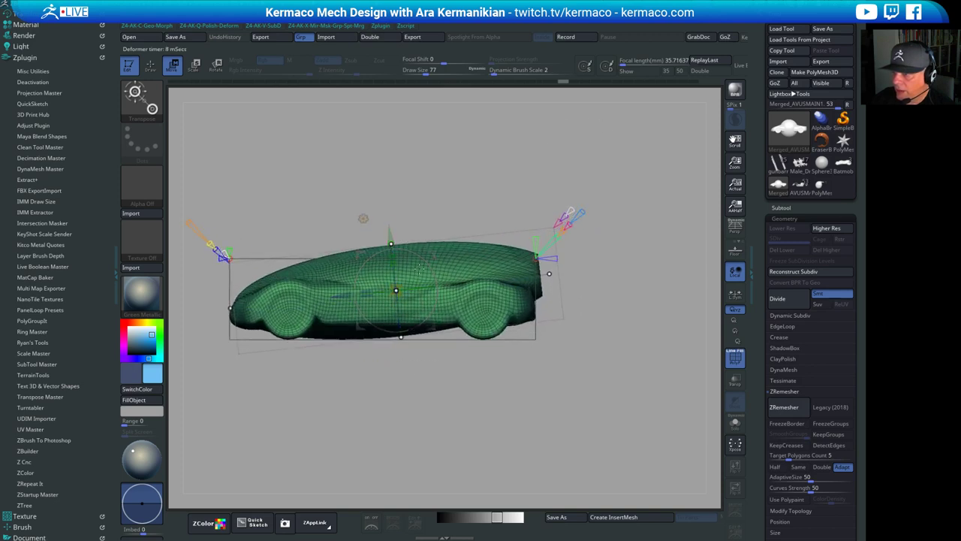
{"action": "mouse_move", "coordinate": [365, 294]}
{"action": "left_mouse_down"}
{"action": "mouse_move", "coordinate": [381, 291]}
{"action": "mouse_move", "coordinate": [357, 294]}
{"action": "mouse_move", "coordinate": [368, 293]}
{"action": "left_mouse_up"}
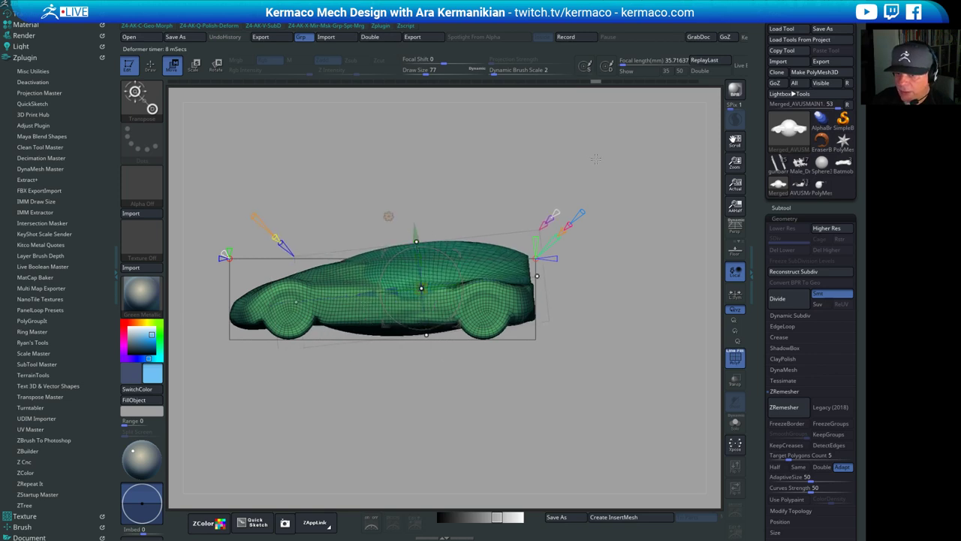
Check the canopy from the front, side and below, and pull in its bulge beneath the car floor
{"action": "left_click_drag", "start_coordinate": [595, 159], "coordinate": [618, 219]}
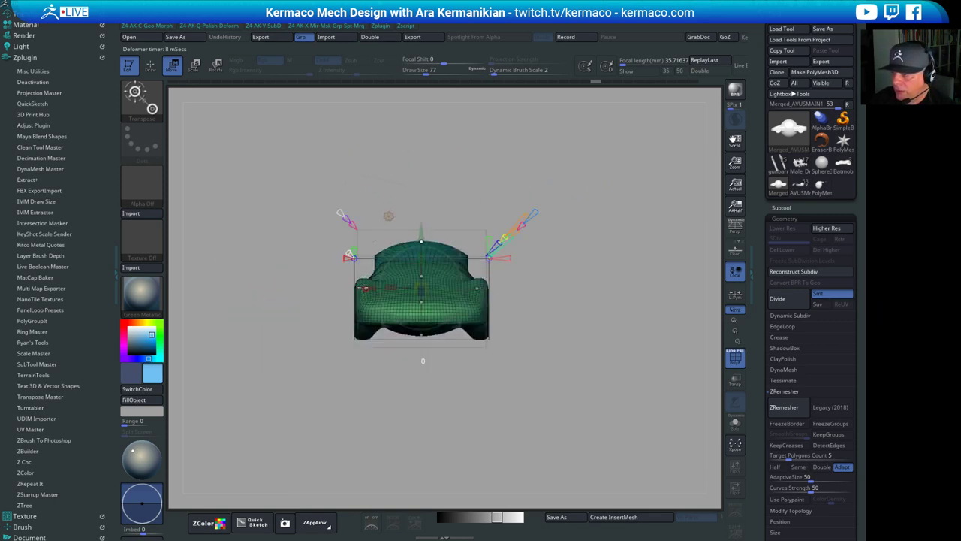
{"action": "left_click_drag", "start_coordinate": [610, 235], "coordinate": [633, 224]}
{"action": "left_click_drag", "start_coordinate": [567, 361], "coordinate": [518, 283]}
{"action": "left_click_drag", "start_coordinate": [644, 279], "coordinate": [594, 225]}
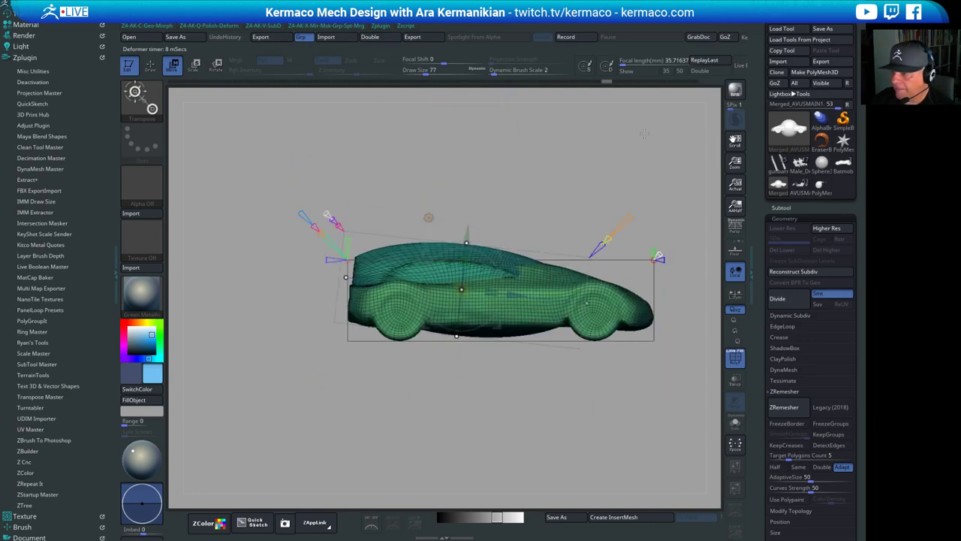
{"action": "left_click_drag", "start_coordinate": [480, 406], "coordinate": [370, 392], "text": "alt"}
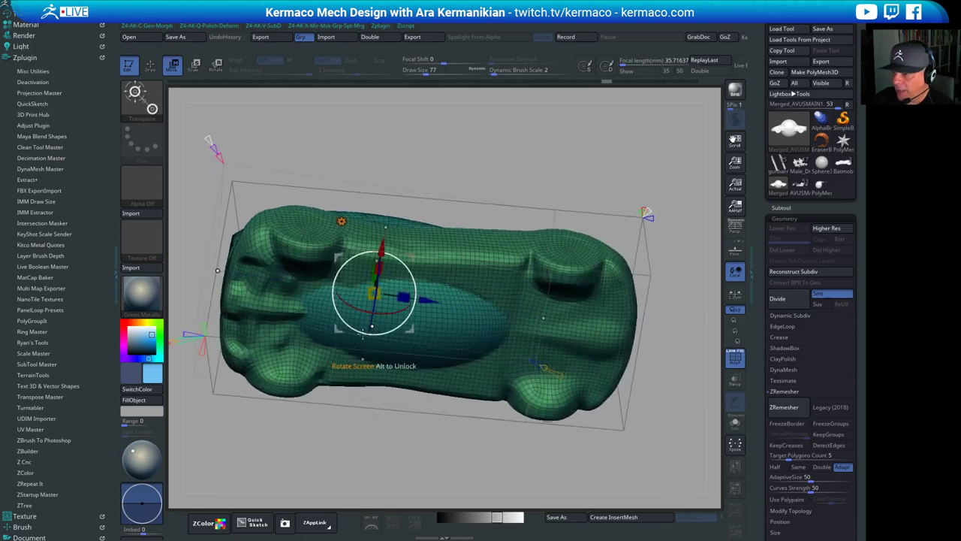
{"action": "left_click_drag", "start_coordinate": [372, 326], "coordinate": [374, 319]}
{"action": "left_click_drag", "start_coordinate": [658, 134], "coordinate": [594, 174]}
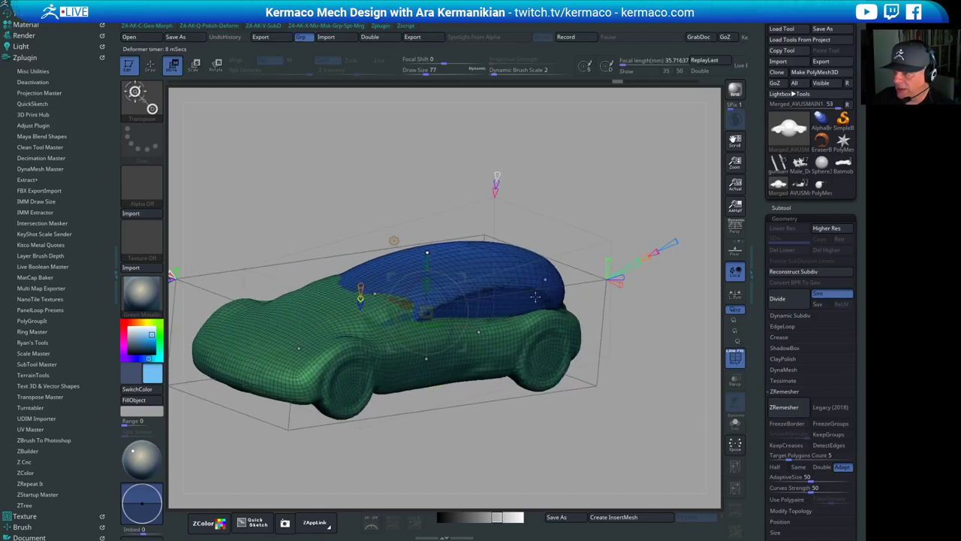
{"action": "left_click_drag", "start_coordinate": [649, 211], "coordinate": [561, 190]}
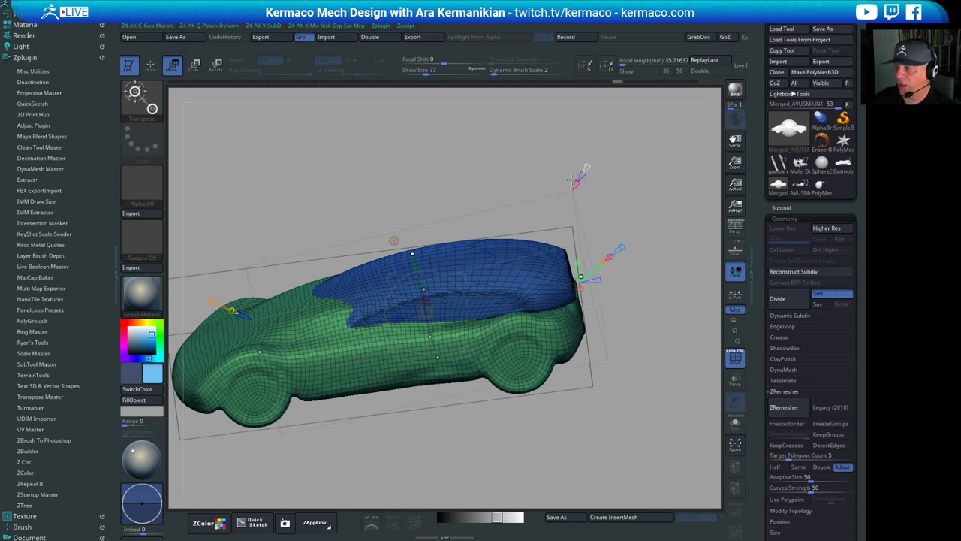
Reshape the canopy's rear end, shift the canopy slightly forward and extend its tail into a rounded taper
{"action": "mouse_move", "coordinate": [580, 188]}
{"action": "left_mouse_down"}
{"action": "mouse_move", "coordinate": [606, 204]}
{"action": "mouse_move", "coordinate": [566, 186]}
{"action": "mouse_move", "coordinate": [580, 183]}
{"action": "mouse_move", "coordinate": [568, 186]}
{"action": "left_mouse_up"}
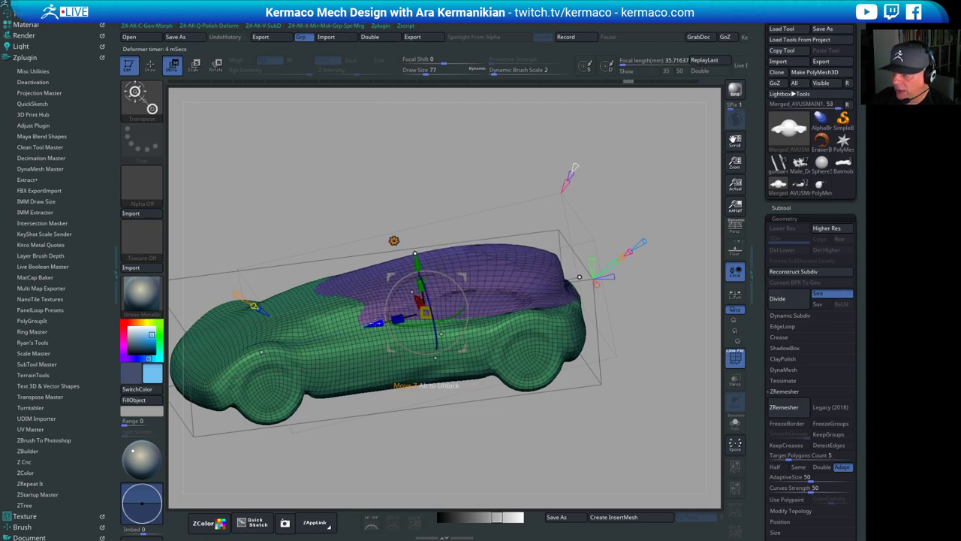
{"action": "mouse_move", "coordinate": [376, 320]}
{"action": "left_mouse_down"}
{"action": "mouse_move", "coordinate": [333, 328]}
{"action": "mouse_move", "coordinate": [361, 323]}
{"action": "left_mouse_up"}
{"action": "left_click_drag", "start_coordinate": [627, 281], "coordinate": [634, 229]}
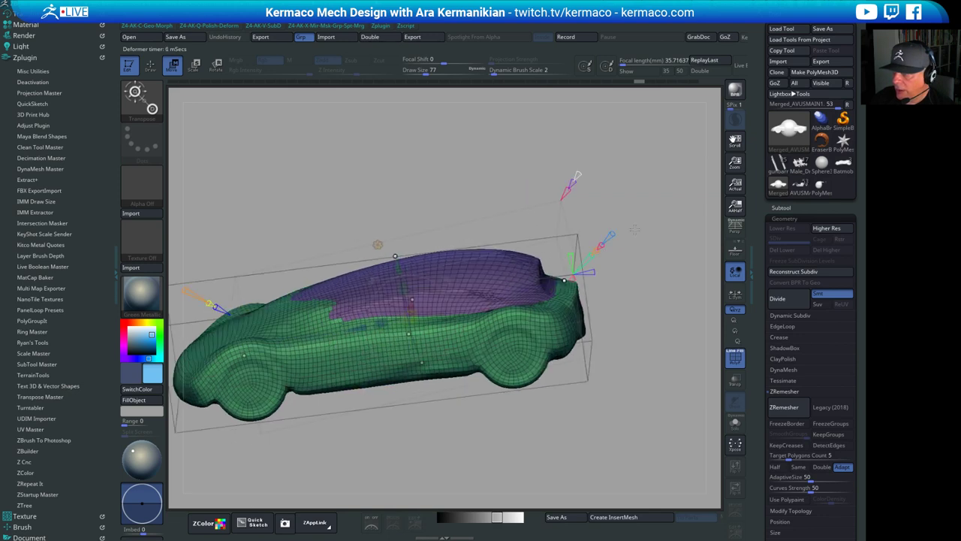
{"action": "left_click_drag", "start_coordinate": [564, 280], "coordinate": [576, 280]}
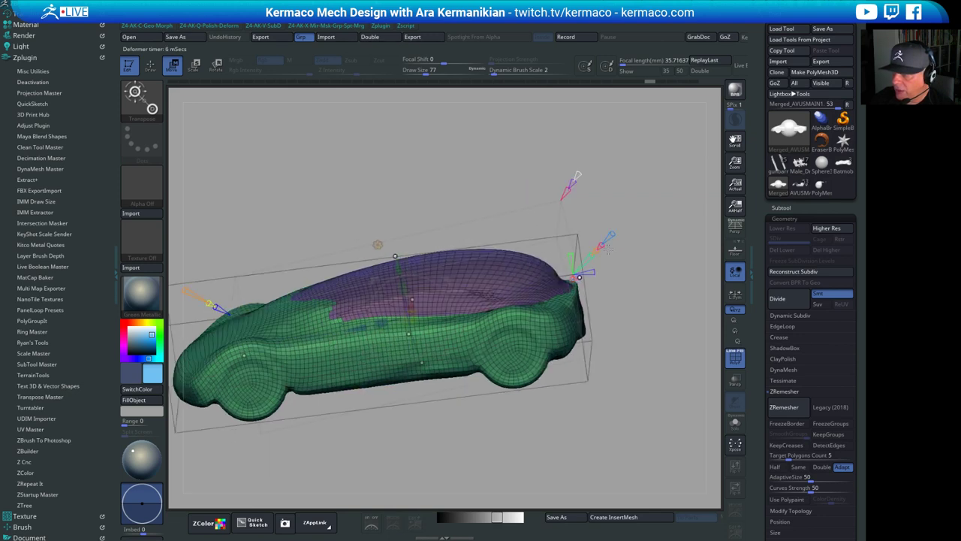
Lower the canopy's roofline in side view and fine-tune the canopy's lengthwise and vertical position on the car
{"action": "left_click_drag", "start_coordinate": [652, 218], "coordinate": [680, 184], "text": "shift"}
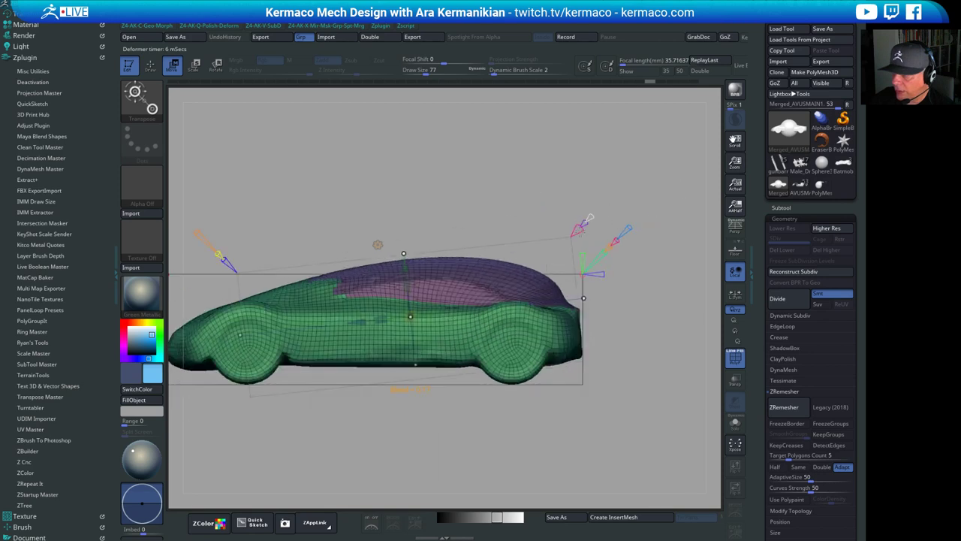
{"action": "left_click_drag", "start_coordinate": [581, 231], "coordinate": [582, 232]}
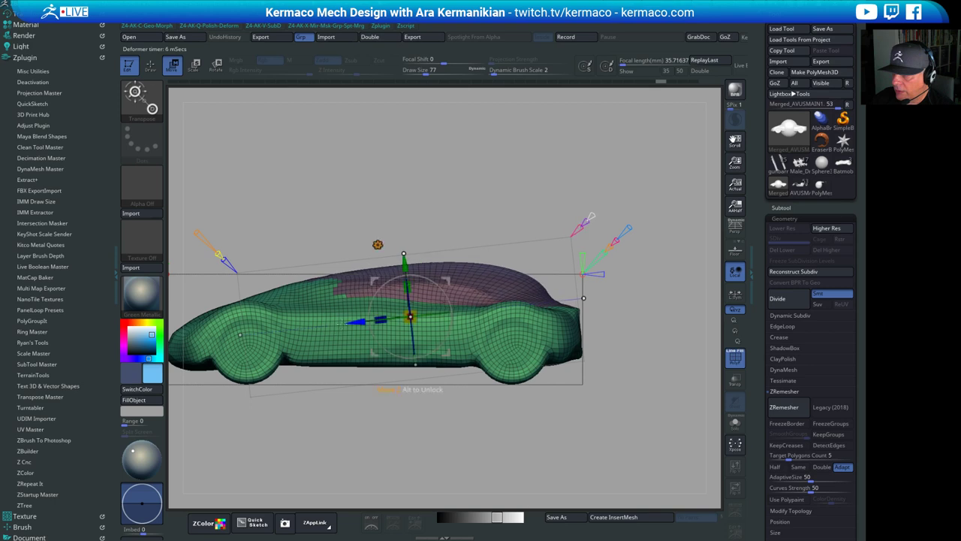
{"action": "left_click_drag", "start_coordinate": [356, 321], "coordinate": [347, 323]}
{"action": "left_click_drag", "start_coordinate": [397, 268], "coordinate": [396, 266]}
{"action": "left_click_drag", "start_coordinate": [351, 321], "coordinate": [356, 320]}
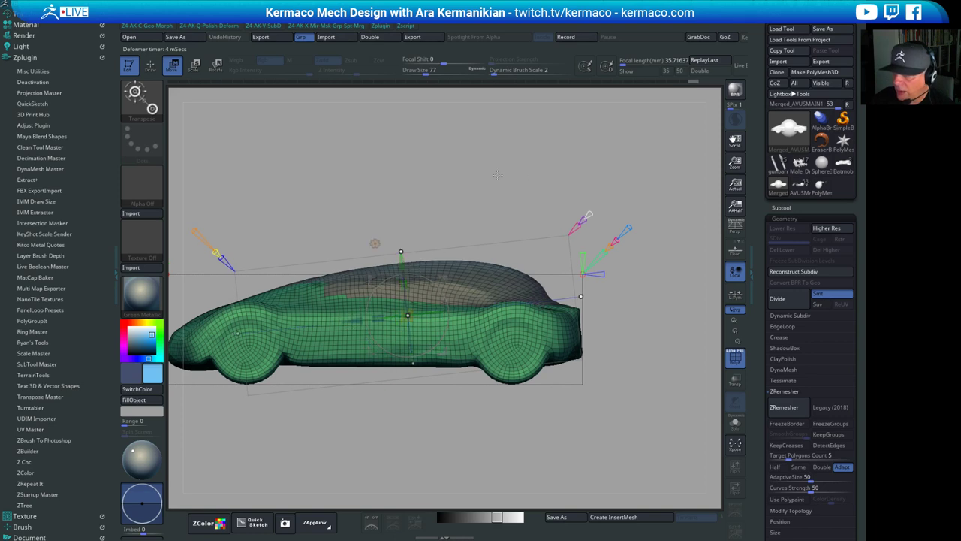
{"action": "left_click_drag", "start_coordinate": [501, 167], "coordinate": [540, 157], "text": "alt"}
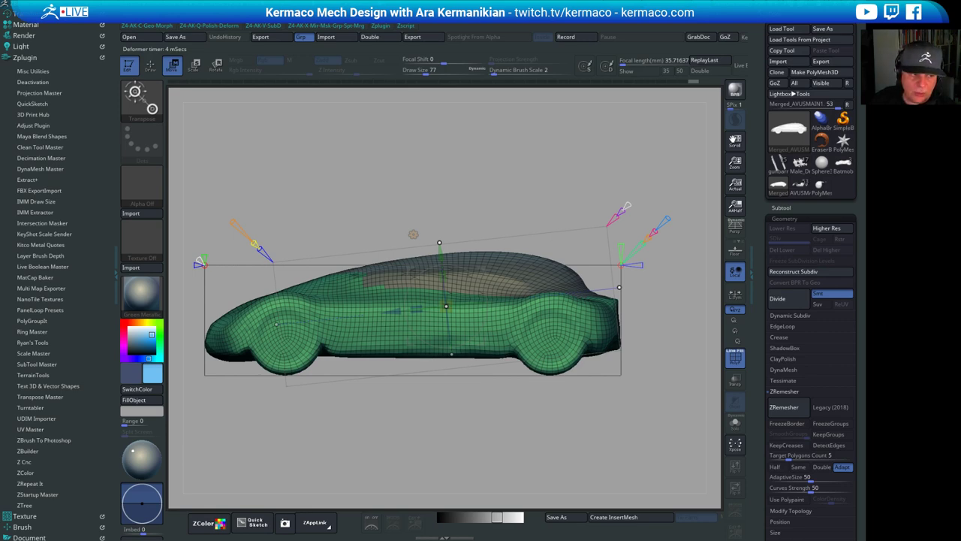
Switch to the reference image board and examine the concept vehicle paintings with large front wheel pods
{"action": "right_click_drag", "start_coordinate": [0, 526], "coordinate": [841, 352]}
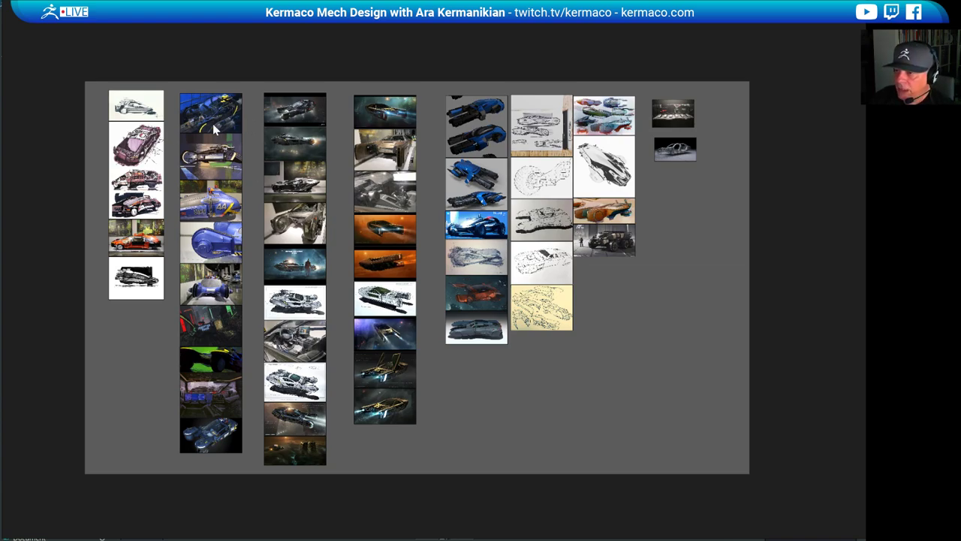
{"action": "right_click_drag", "start_coordinate": [230, 124], "coordinate": [276, 139], "text": "alt"}
{"action": "middle_click_drag", "start_coordinate": [197, 138], "coordinate": [286, 69]}
{"action": "middle_click_drag", "start_coordinate": [178, 317], "coordinate": [140, 341]}
{"action": "middle_click_drag", "start_coordinate": [319, 113], "coordinate": [331, 169]}
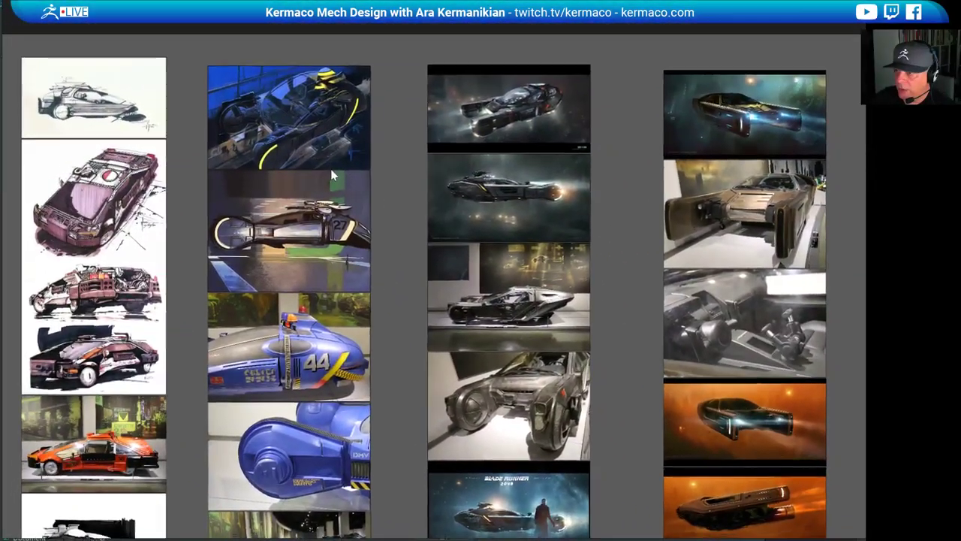
{"action": "scroll", "coordinate": [290, 142], "scroll_direction": "up", "scroll_amount": 3}
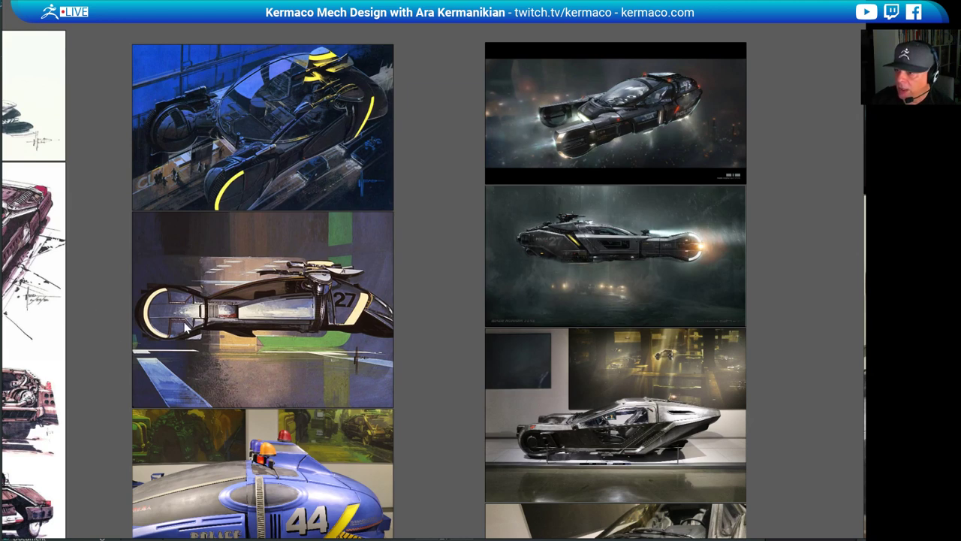
{"action": "middle_click_drag", "start_coordinate": [270, 381], "coordinate": [291, 156]}
{"action": "middle_click_drag", "start_coordinate": [262, 246], "coordinate": [233, 175]}
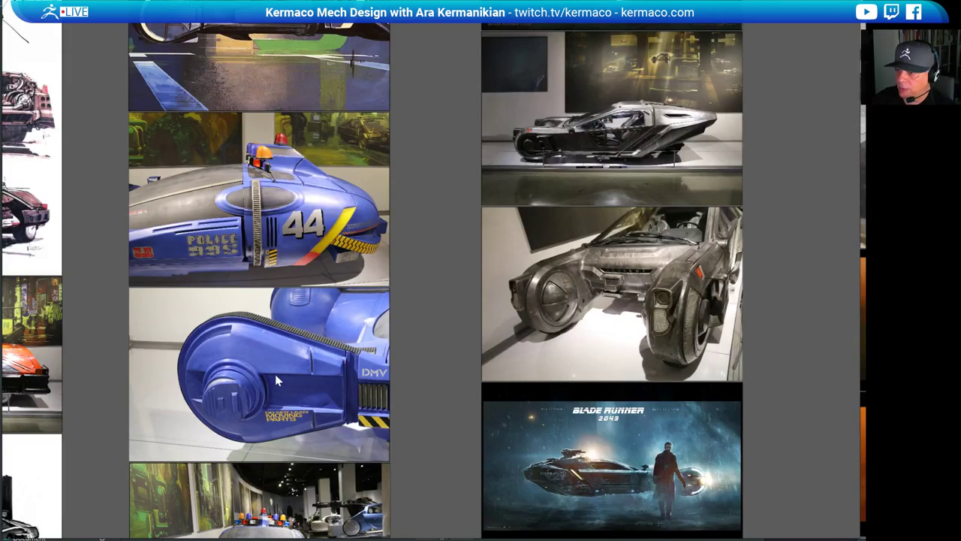
Examine the blue police vehicle photos on the board for the number 44 body, side wheel pod and front view
{"action": "middle_click_drag", "start_coordinate": [275, 374], "coordinate": [289, 251]}
{"action": "scroll", "coordinate": [323, 290], "scroll_direction": "down", "scroll_amount": 4}
{"action": "scroll", "coordinate": [300, 296], "scroll_direction": "up", "scroll_amount": 1}
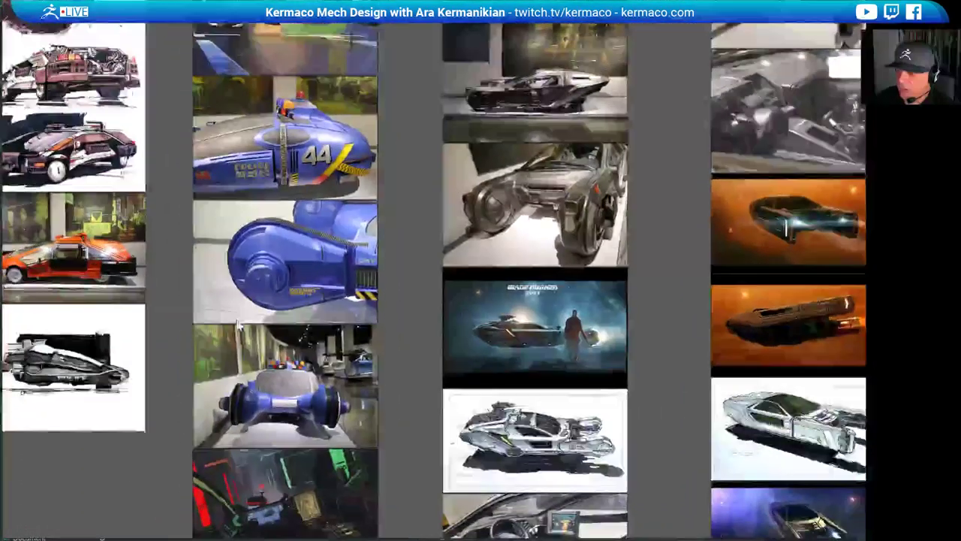
{"action": "middle_click_drag", "start_coordinate": [239, 325], "coordinate": [262, 230]}
{"action": "scroll", "coordinate": [285, 284], "scroll_direction": "up", "scroll_amount": 5}
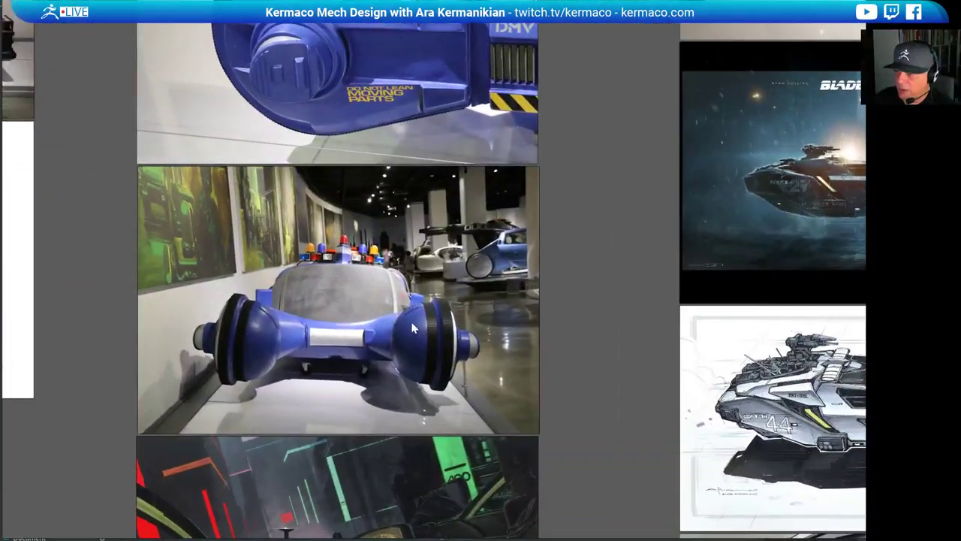
{"action": "middle_click_drag", "start_coordinate": [428, 208], "coordinate": [347, 358]}
{"action": "scroll", "coordinate": [279, 383], "scroll_direction": "down", "scroll_amount": 3}
{"action": "scroll", "coordinate": [297, 376], "scroll_direction": "up", "scroll_amount": 2}
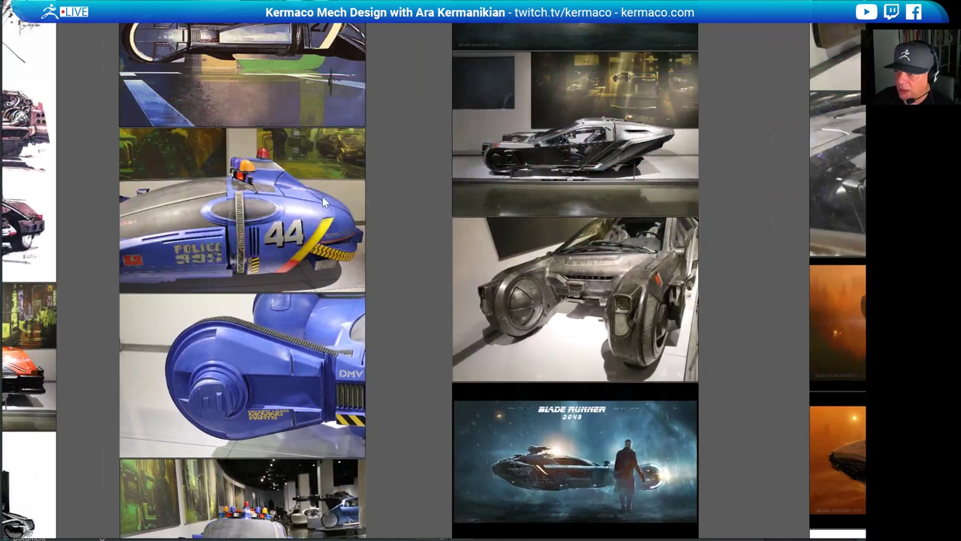
{"action": "scroll", "coordinate": [255, 239], "scroll_direction": "down", "scroll_amount": 3}
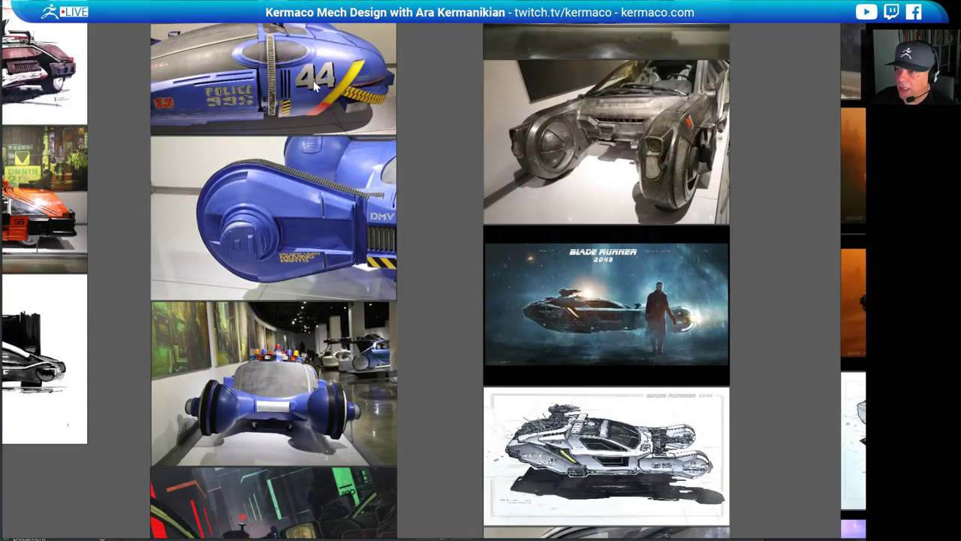
{"action": "scroll", "coordinate": [297, 302], "scroll_direction": "down", "scroll_amount": 4, "text": "ctrl"}
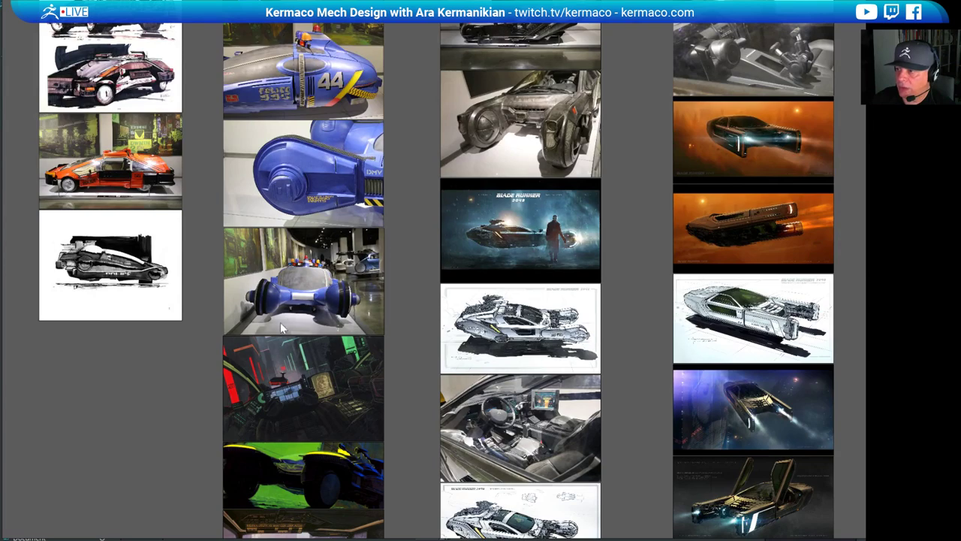
Examine the museum photos of the dark Peugeot spinner for its side profile and front wheel pods
{"action": "scroll", "coordinate": [283, 328], "scroll_direction": "up", "scroll_amount": 4, "text": "ctrl"}
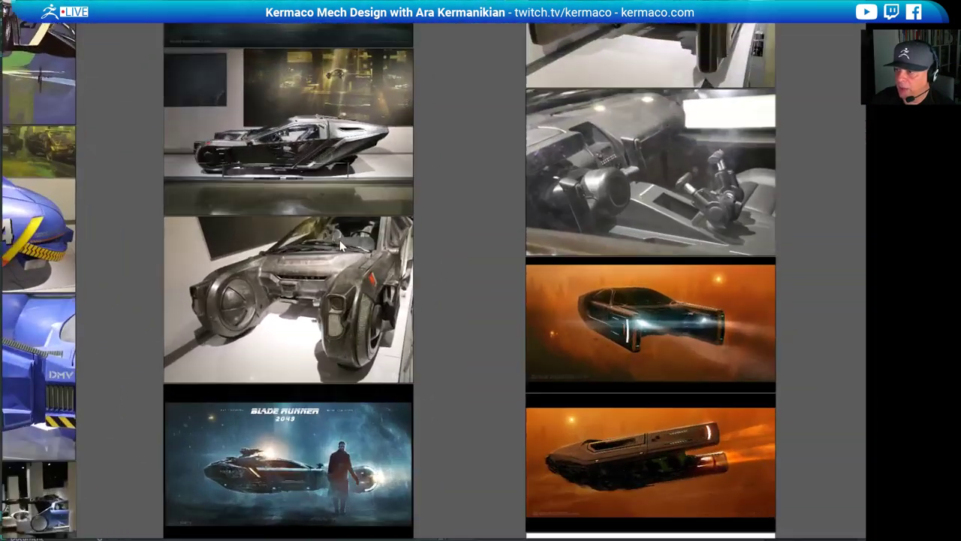
{"action": "scroll", "coordinate": [340, 246], "scroll_direction": "up", "scroll_amount": 1}
{"action": "middle_click_drag", "start_coordinate": [269, 200], "coordinate": [261, 366]}
{"action": "scroll", "coordinate": [262, 365], "scroll_direction": "up", "scroll_amount": 3}
{"action": "middle_click_drag", "start_coordinate": [332, 303], "coordinate": [462, 305]}
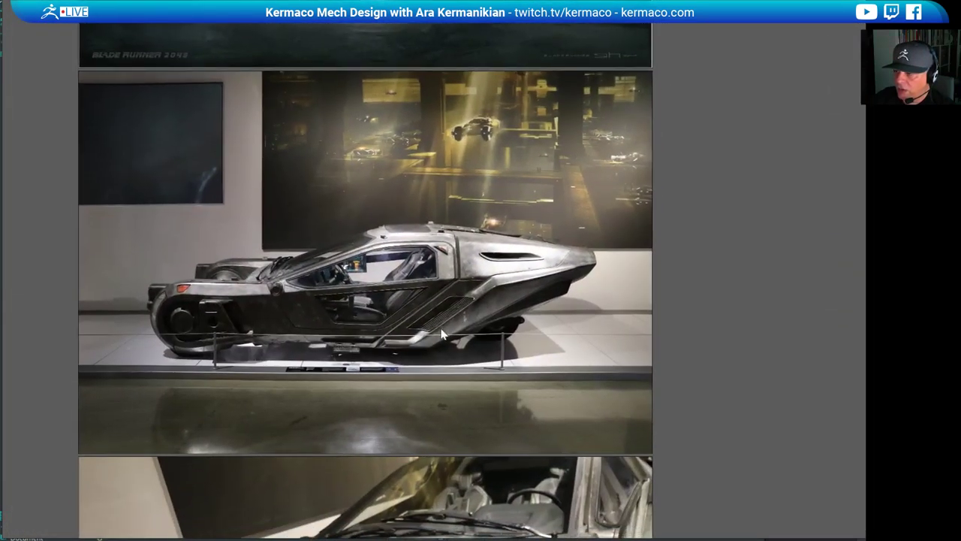
{"action": "middle_click_drag", "start_coordinate": [379, 350], "coordinate": [378, 167]}
{"action": "middle_click_drag", "start_coordinate": [374, 386], "coordinate": [330, 282]}
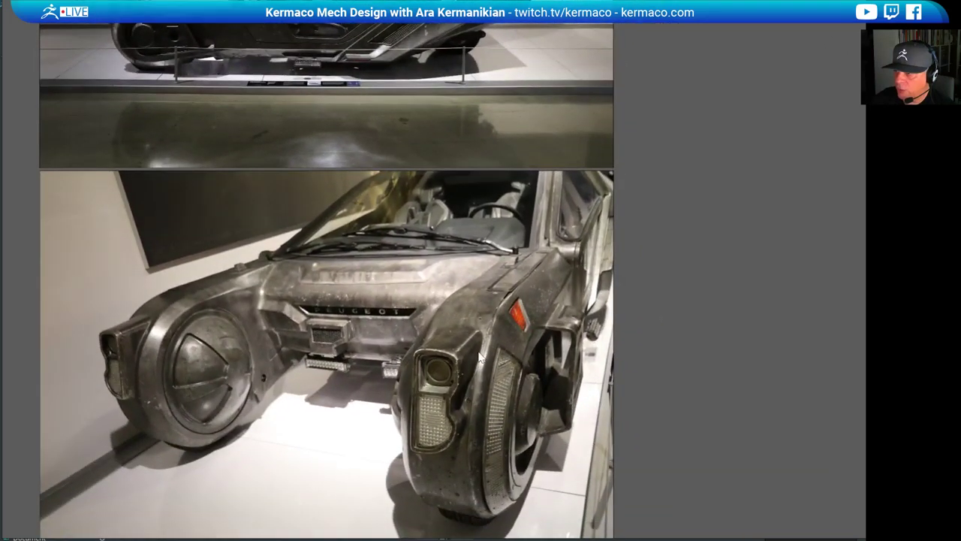
{"action": "middle_click_drag", "start_coordinate": [476, 354], "coordinate": [529, 288]}
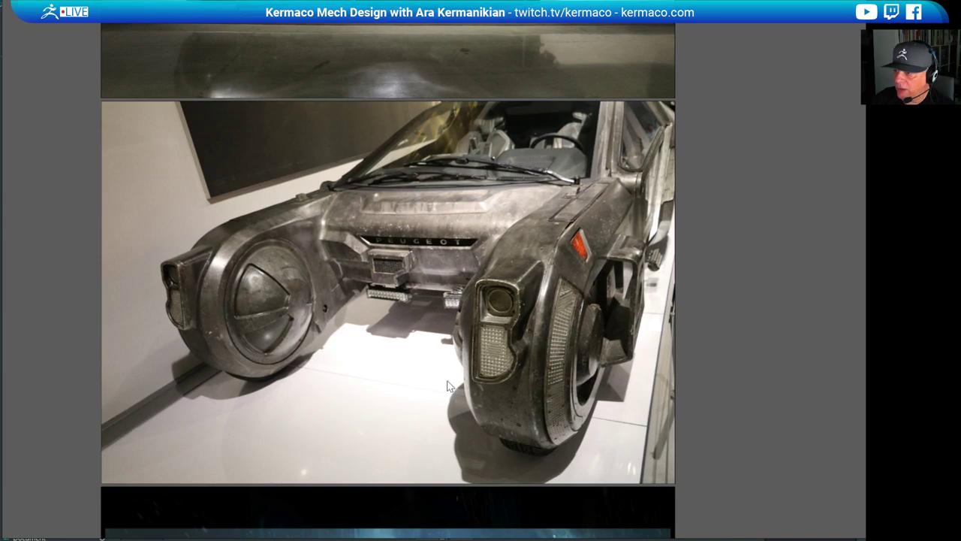
Examine the Blade Runner 2049 police spinner sketch and the cockpit photo with steering wheel and monitor
{"action": "scroll", "coordinate": [446, 385], "scroll_direction": "down", "scroll_amount": 10}
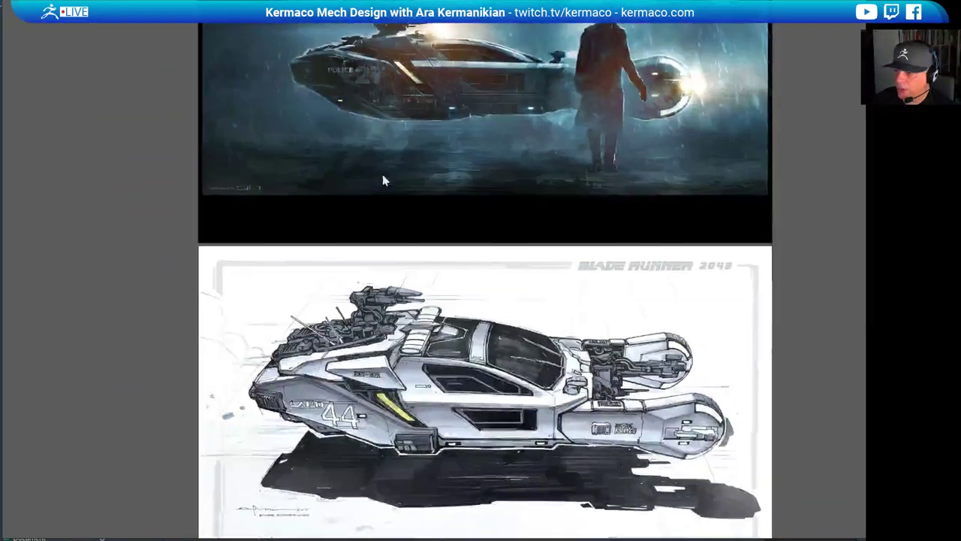
{"action": "middle_click_drag", "start_coordinate": [440, 376], "coordinate": [385, 179]}
{"action": "scroll", "coordinate": [431, 343], "scroll_direction": "down", "scroll_amount": 3}
{"action": "middle_click_drag", "start_coordinate": [431, 343], "coordinate": [401, 201]}
{"action": "scroll", "coordinate": [421, 390], "scroll_direction": "up", "scroll_amount": 5}
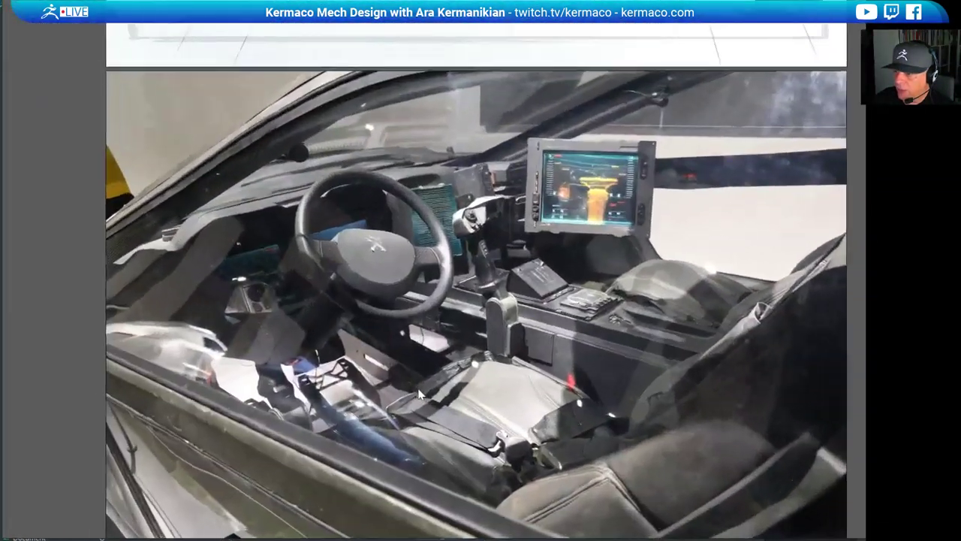
{"action": "scroll", "coordinate": [420, 394], "scroll_direction": "down", "scroll_amount": 1}
{"action": "middle_click_drag", "start_coordinate": [488, 314], "coordinate": [446, 293]}
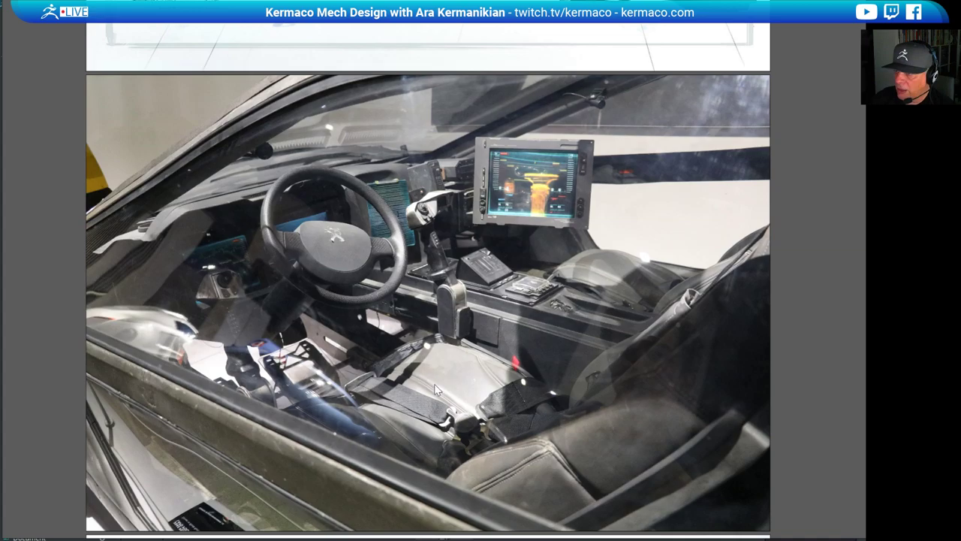
{"action": "mouse_move", "coordinate": [441, 387]}
{"action": "middle_mouse_down"}
{"action": "mouse_move", "coordinate": [456, 372]}
{"action": "mouse_move", "coordinate": [441, 385]}
{"action": "mouse_move", "coordinate": [434, 216]}
{"action": "middle_mouse_up"}
{"action": "scroll", "coordinate": [463, 304], "scroll_direction": "down", "scroll_amount": 1}
{"action": "middle_click_drag", "start_coordinate": [463, 303], "coordinate": [518, 114]}
{"action": "middle_click_drag", "start_coordinate": [518, 406], "coordinate": [518, 218]}
Find the bronze spinner photo on the board and examine its front end with the long side pods
{"action": "scroll", "coordinate": [578, 351], "scroll_direction": "down", "scroll_amount": 9}
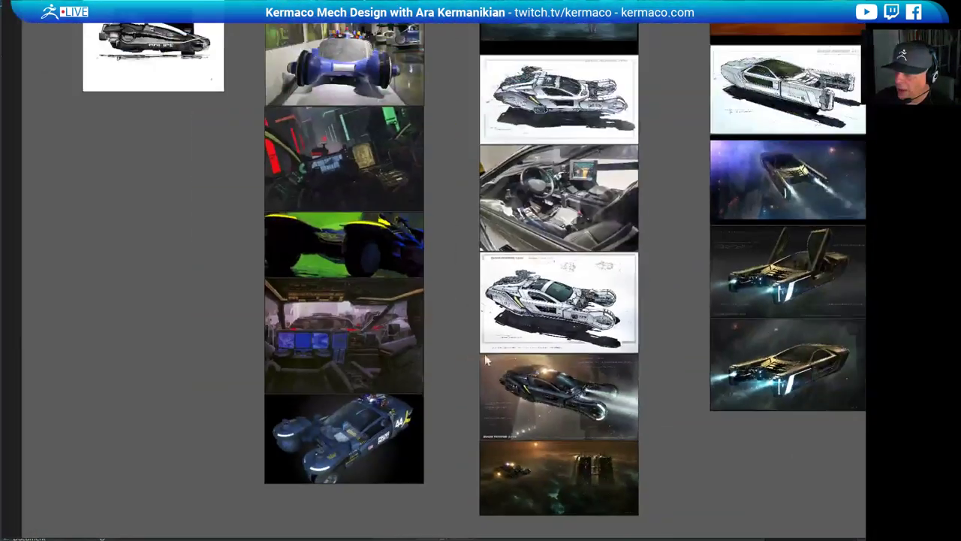
{"action": "middle_click_drag", "start_coordinate": [484, 353], "coordinate": [92, 428]}
{"action": "middle_click_drag", "start_coordinate": [427, 305], "coordinate": [266, 522]}
{"action": "middle_click_drag", "start_coordinate": [421, 258], "coordinate": [450, 534]}
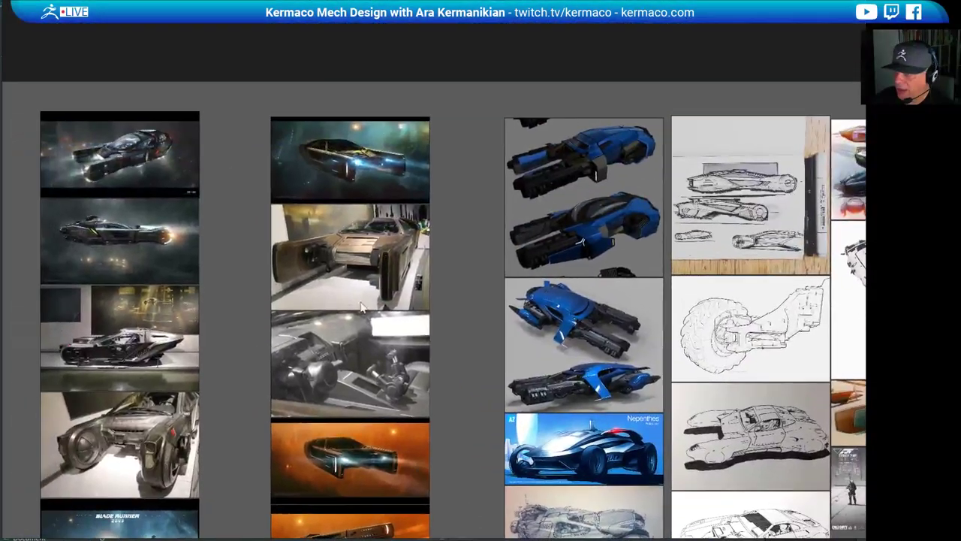
{"action": "scroll", "coordinate": [344, 297], "scroll_direction": "up", "scroll_amount": 6}
{"action": "middle_click_drag", "start_coordinate": [494, 248], "coordinate": [469, 308]}
{"action": "scroll", "coordinate": [455, 316], "scroll_direction": "up", "scroll_amount": 2}
{"action": "scroll", "coordinate": [440, 323], "scroll_direction": "down", "scroll_amount": 1}
{"action": "middle_click_drag", "start_coordinate": [410, 288], "coordinate": [485, 326]}
{"action": "scroll", "coordinate": [466, 338], "scroll_direction": "up", "scroll_amount": 3}
{"action": "scroll", "coordinate": [458, 325], "scroll_direction": "up", "scroll_amount": 1}
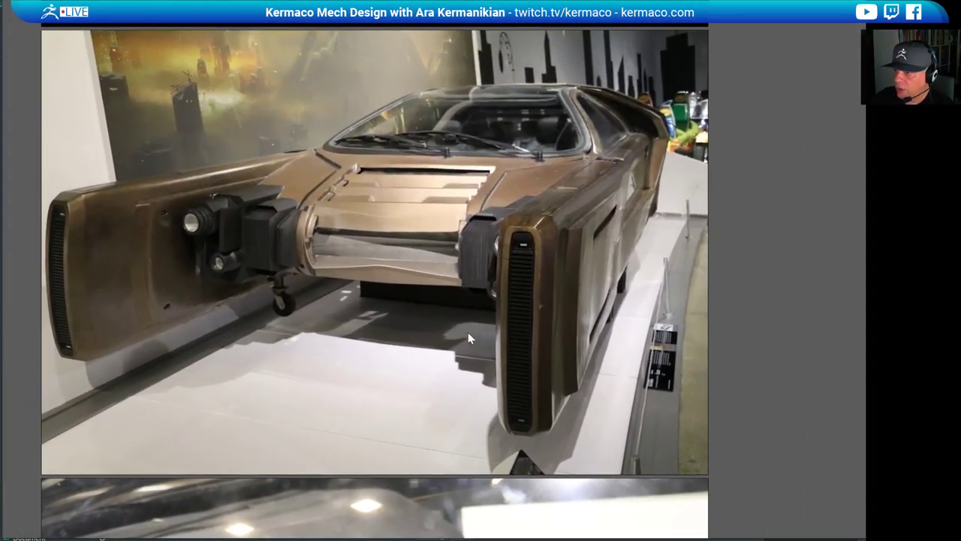
Find the orange number 56 police car photo and examine its side profile, windows and rear body
{"action": "scroll", "coordinate": [406, 368], "scroll_direction": "down", "scroll_amount": 8}
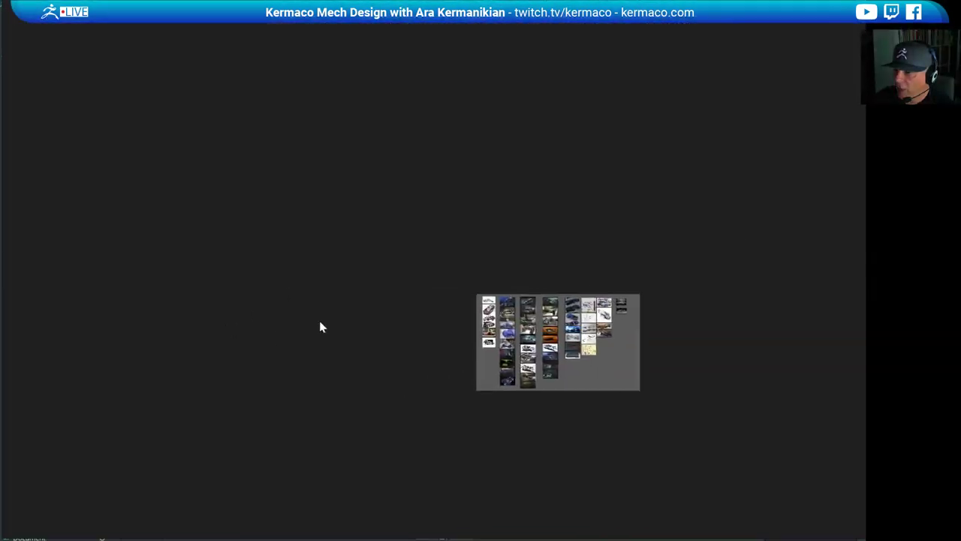
{"action": "scroll", "coordinate": [541, 342], "scroll_direction": "up", "scroll_amount": 10}
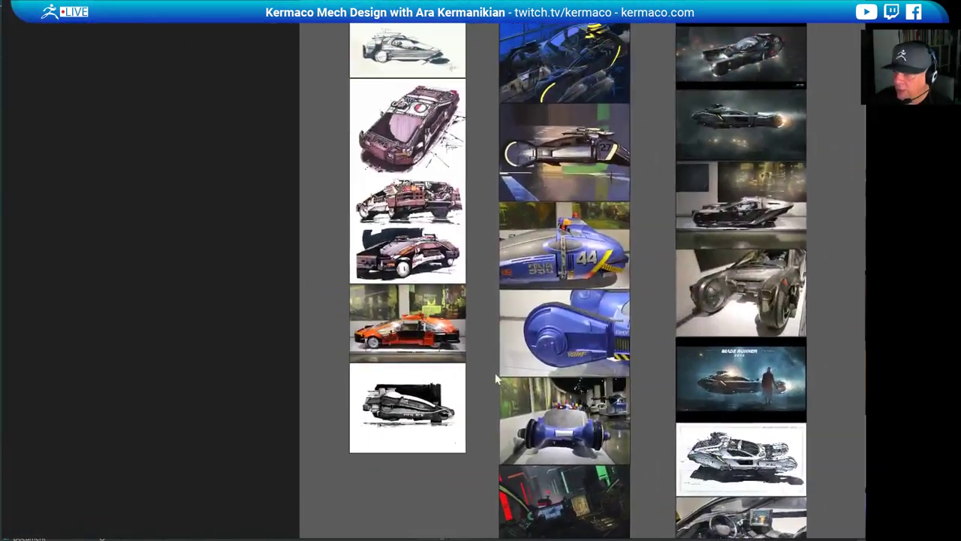
{"action": "scroll", "coordinate": [530, 385], "scroll_direction": "up", "scroll_amount": 5}
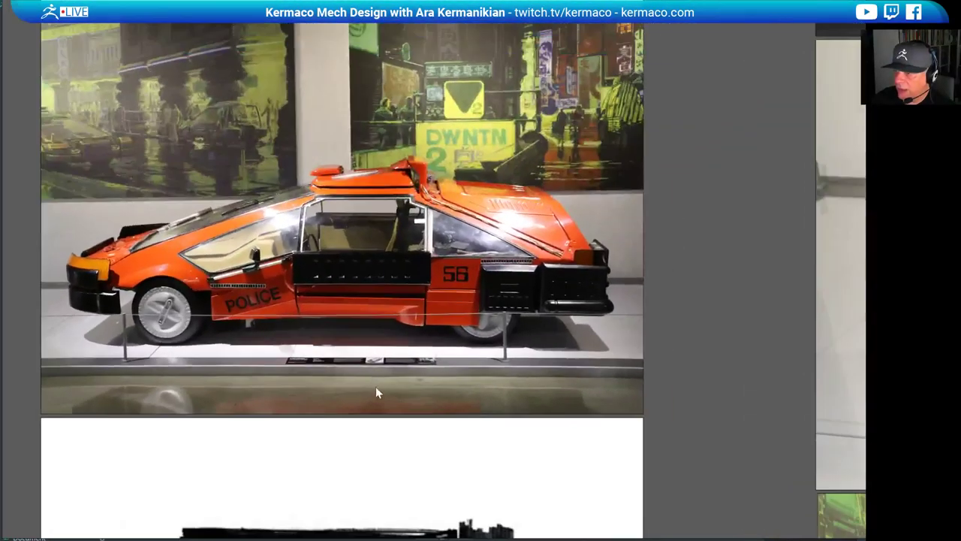
{"action": "middle_click_drag", "start_coordinate": [371, 341], "coordinate": [427, 382]}
{"action": "scroll", "coordinate": [393, 381], "scroll_direction": "up", "scroll_amount": 3}
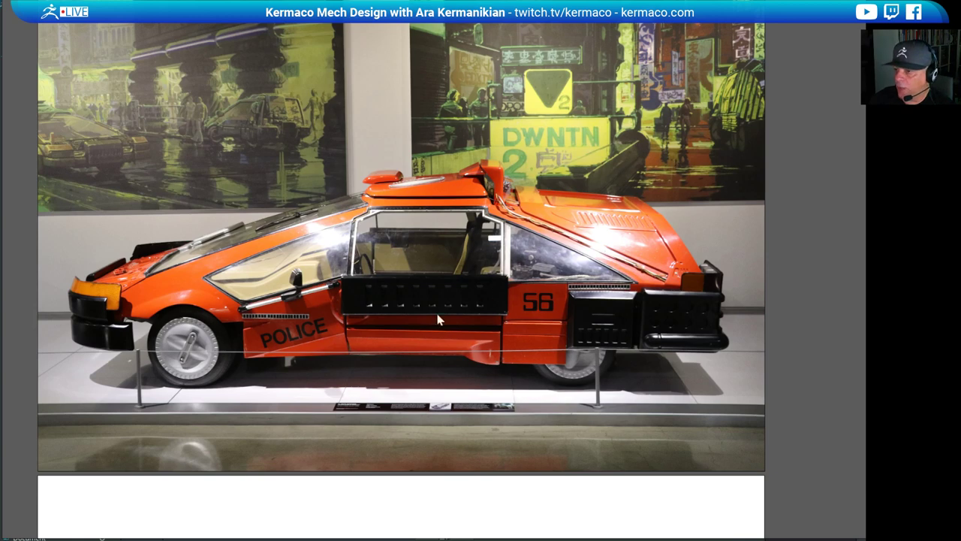
{"action": "middle_click_drag", "start_coordinate": [430, 326], "coordinate": [443, 309]}
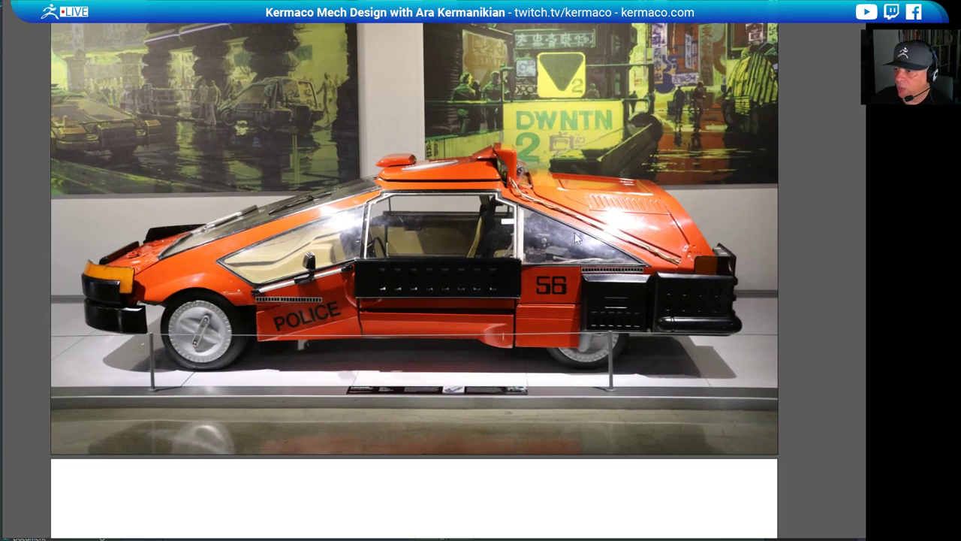
{"action": "scroll", "coordinate": [544, 351], "scroll_direction": "down", "scroll_amount": 5}
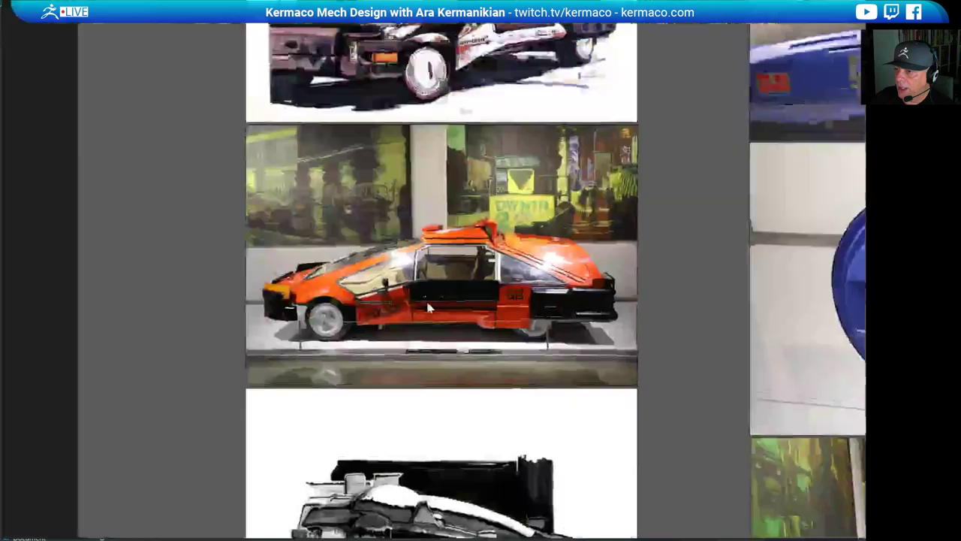
Survey all columns of the reference board to compare the overall range of vehicle designs
{"action": "scroll", "coordinate": [492, 179], "scroll_direction": "up", "scroll_amount": 3}
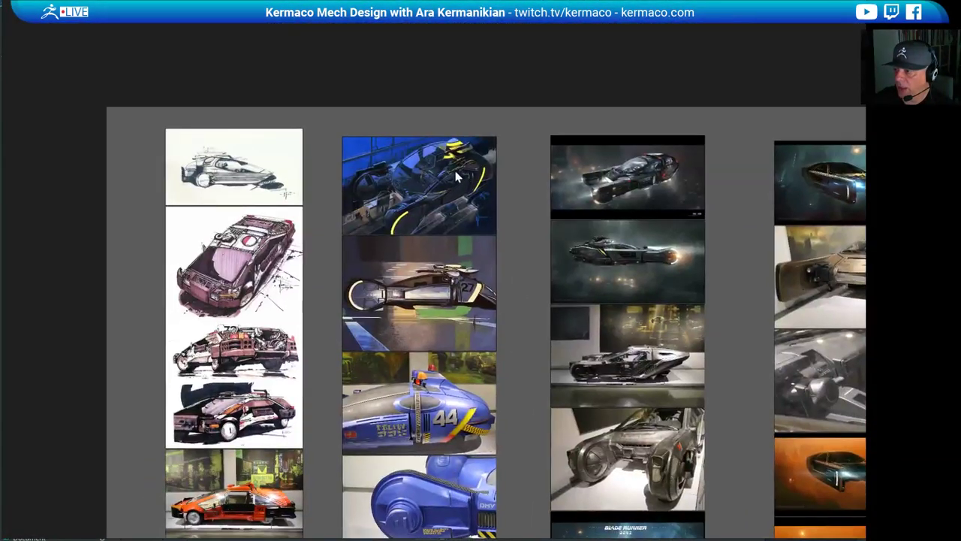
{"action": "middle_click_drag", "start_coordinate": [514, 293], "coordinate": [269, 190]}
{"action": "scroll", "coordinate": [574, 315], "scroll_direction": "down", "scroll_amount": 3}
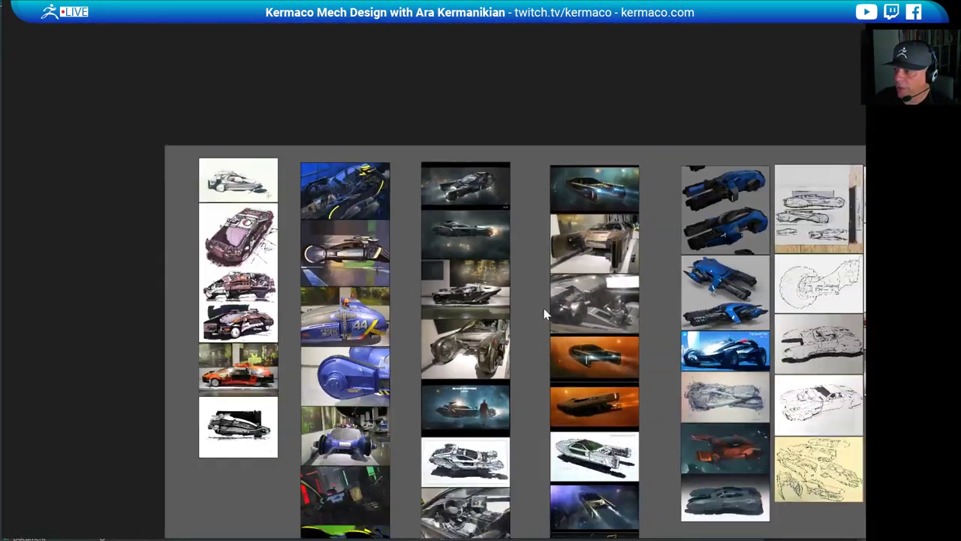
{"action": "middle_click_drag", "start_coordinate": [556, 308], "coordinate": [313, 311]}
{"action": "scroll", "coordinate": [417, 334], "scroll_direction": "up", "scroll_amount": 3}
{"action": "middle_click_drag", "start_coordinate": [56, 378], "coordinate": [437, 330]}
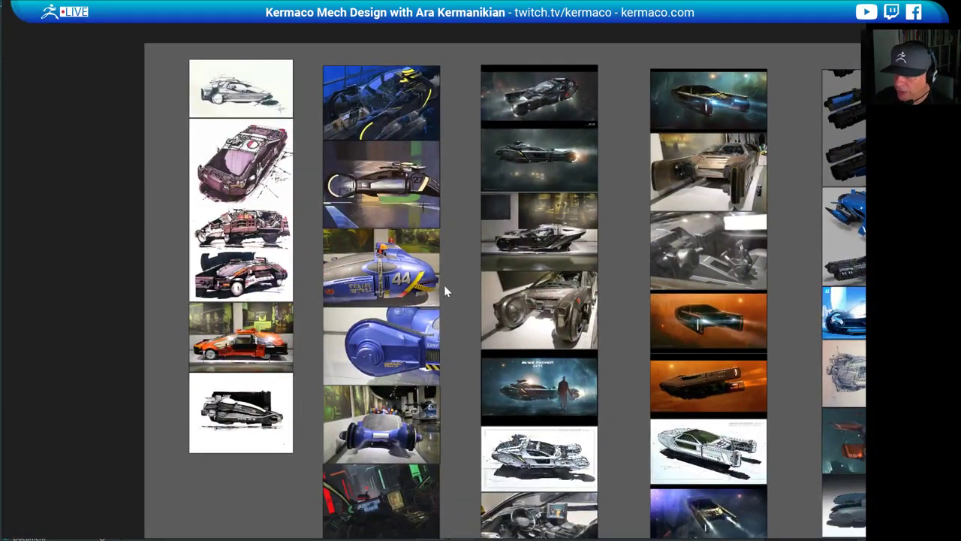
{"action": "middle_click_drag", "start_coordinate": [445, 285], "coordinate": [171, 225]}
{"action": "scroll", "coordinate": [296, 280], "scroll_direction": "up", "scroll_amount": 1}
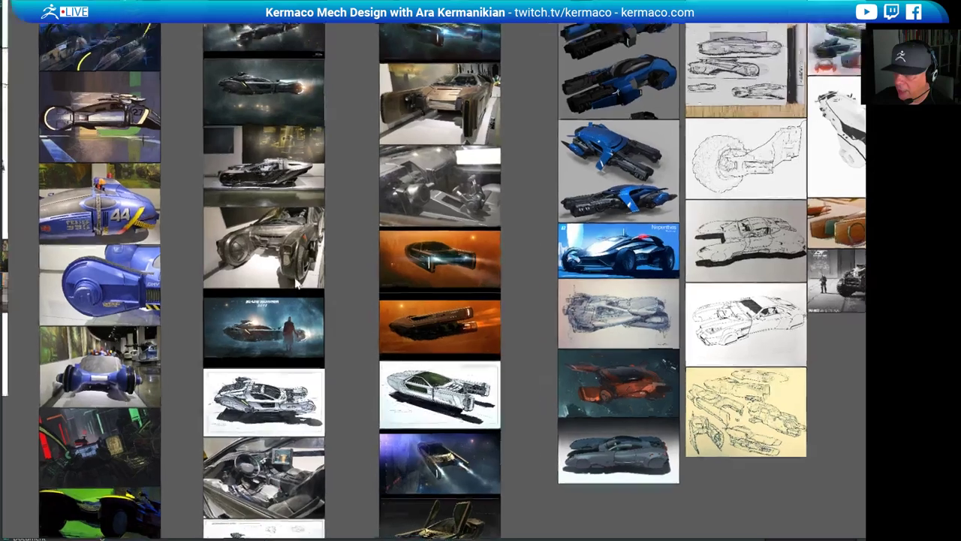
{"action": "scroll", "coordinate": [293, 281], "scroll_direction": "down", "scroll_amount": 5}
{"action": "scroll", "coordinate": [291, 279], "scroll_direction": "up", "scroll_amount": 3}
{"action": "middle_click_drag", "start_coordinate": [287, 278], "coordinate": [357, 259]}
{"action": "scroll", "coordinate": [355, 257], "scroll_direction": "down", "scroll_amount": 1}
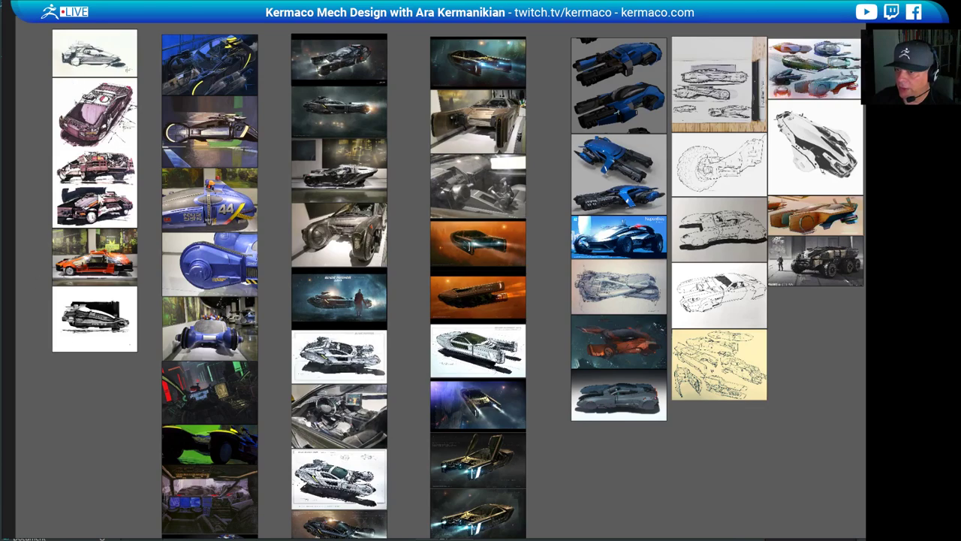
{"action": "mouse_move", "coordinate": [169, 225]}
{"action": "middle_mouse_down"}
{"action": "mouse_move", "coordinate": [226, 252]}
{"action": "mouse_move", "coordinate": [156, 229]}
{"action": "middle_mouse_up"}
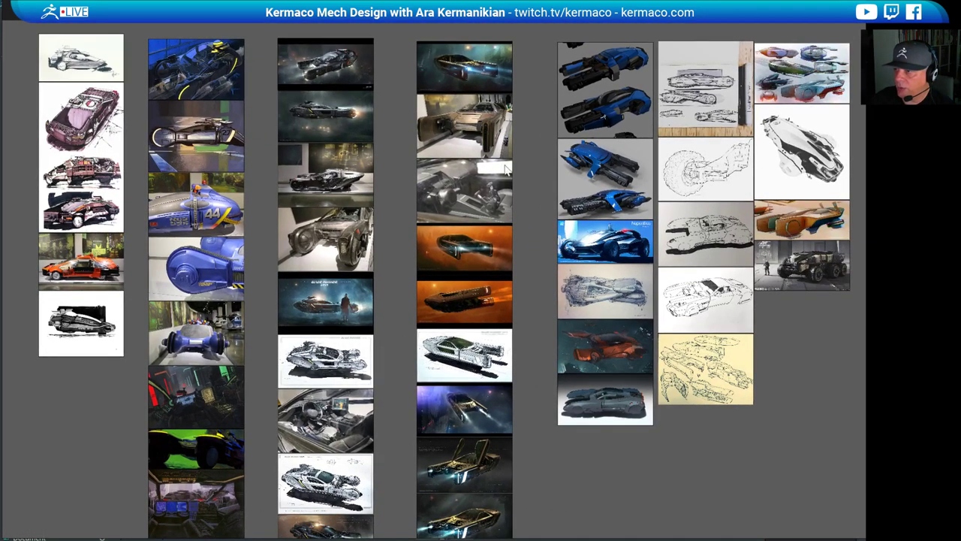
Examine the blue hover vehicles, the wheel arm drawing, the side-view marker sketches and the white top-view craft
{"action": "middle_click_drag", "start_coordinate": [528, 271], "coordinate": [263, 333]}
{"action": "scroll", "coordinate": [283, 359], "scroll_direction": "up", "scroll_amount": 4}
{"action": "middle_click_drag", "start_coordinate": [464, 314], "coordinate": [348, 428]}
{"action": "scroll", "coordinate": [330, 408], "scroll_direction": "up", "scroll_amount": 4}
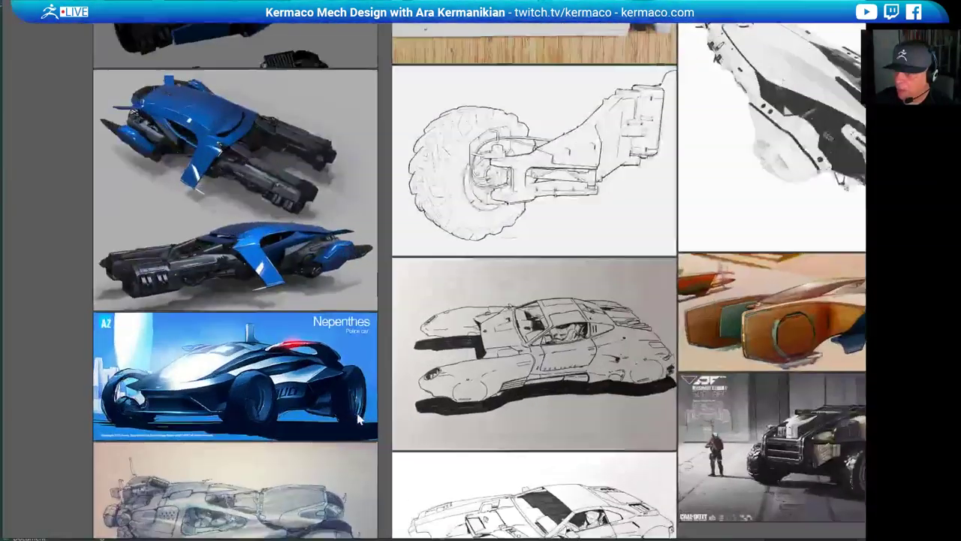
{"action": "middle_click_drag", "start_coordinate": [342, 281], "coordinate": [111, 495]}
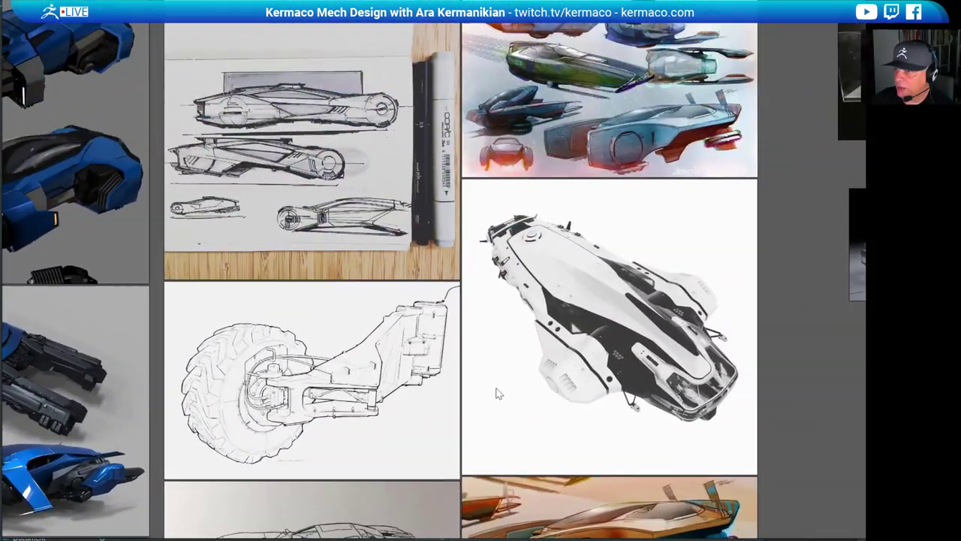
{"action": "middle_click_drag", "start_coordinate": [505, 308], "coordinate": [510, 370]}
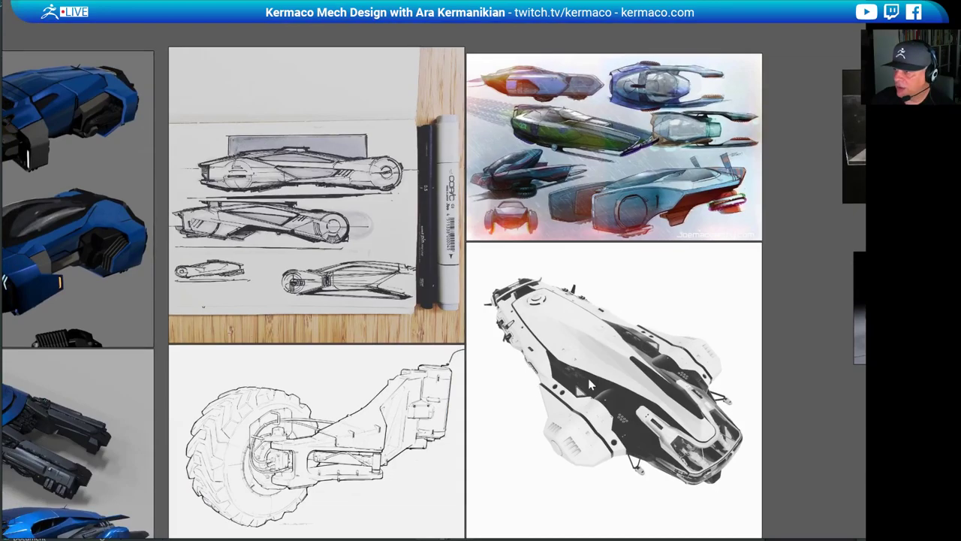
Examine the grey twin-nose car, the orange flying car painting and the yellow sheet of vehicle sketches
{"action": "scroll", "coordinate": [547, 389], "scroll_direction": "down", "scroll_amount": 4}
{"action": "middle_click_drag", "start_coordinate": [393, 472], "coordinate": [403, 286]}
{"action": "middle_click_drag", "start_coordinate": [409, 325], "coordinate": [444, 151]}
{"action": "scroll", "coordinate": [257, 409], "scroll_direction": "up", "scroll_amount": 2}
{"action": "scroll", "coordinate": [327, 449], "scroll_direction": "up", "scroll_amount": 3}
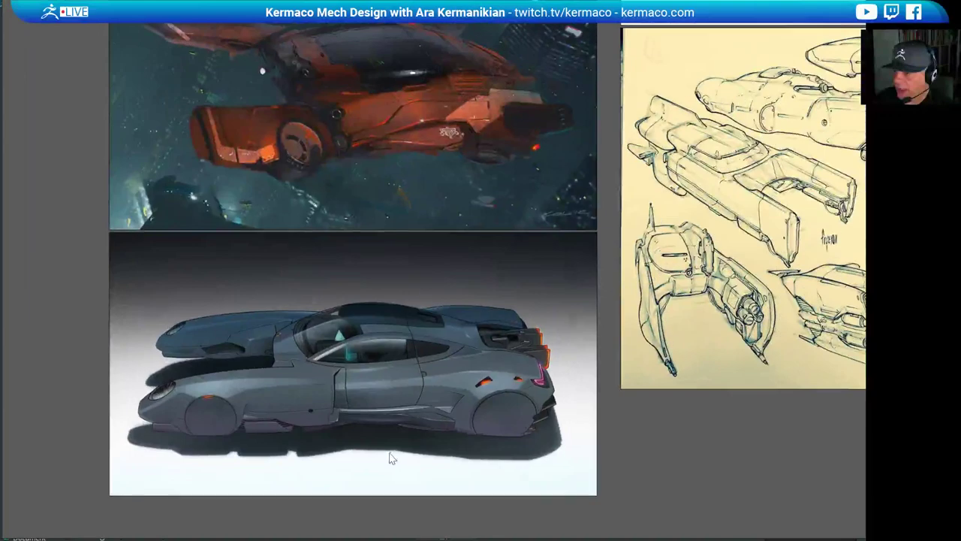
{"action": "middle_click_drag", "start_coordinate": [501, 298], "coordinate": [325, 404]}
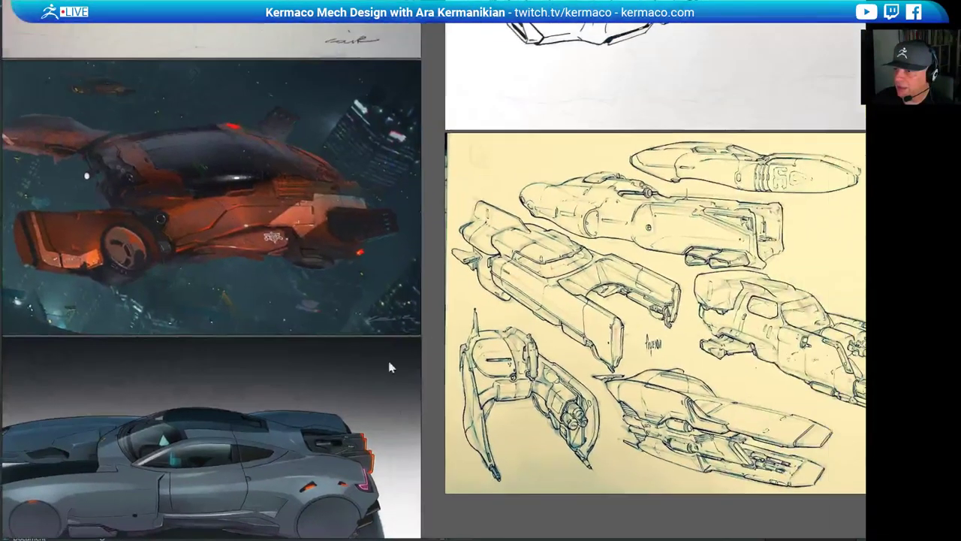
{"action": "middle_click_drag", "start_coordinate": [337, 269], "coordinate": [467, 335]}
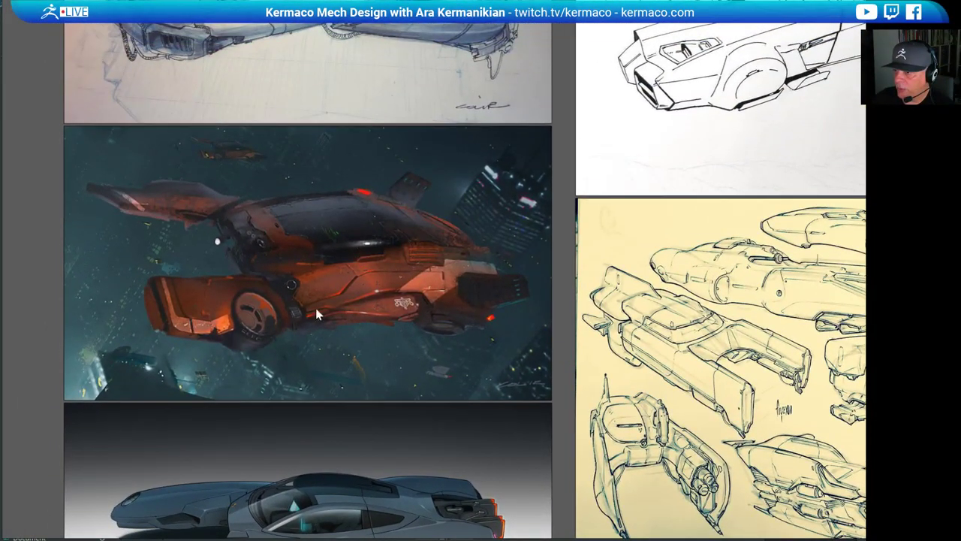
{"action": "scroll", "coordinate": [652, 314], "scroll_direction": "down", "scroll_amount": 3}
{"action": "scroll", "coordinate": [634, 306], "scroll_direction": "up", "scroll_amount": 2}
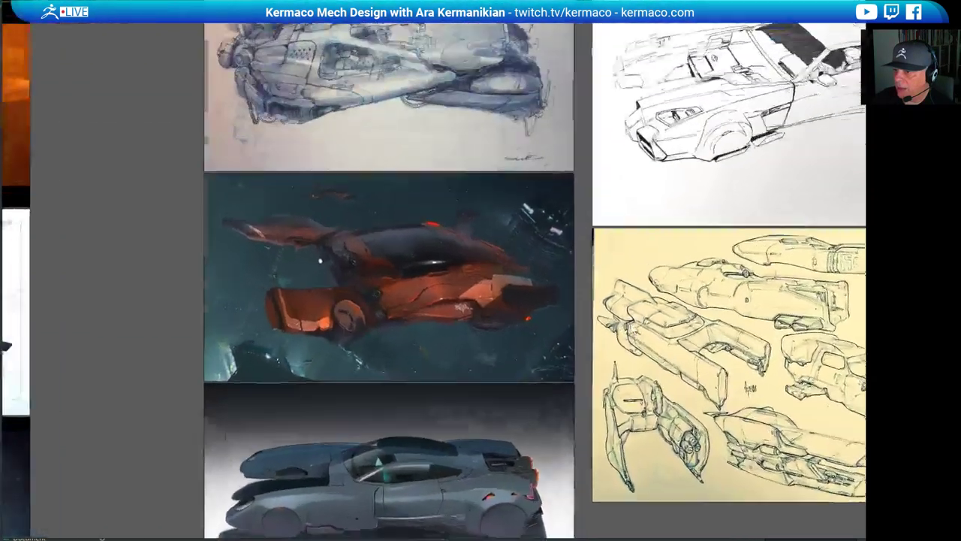
{"action": "scroll", "coordinate": [633, 299], "scroll_direction": "down", "scroll_amount": 1}
Examine the six-wheeled military truck and the orange hover car sketch above it
{"action": "middle_click_drag", "start_coordinate": [634, 296], "coordinate": [91, 370]}
{"action": "middle_click_drag", "start_coordinate": [577, 131], "coordinate": [483, 334]}
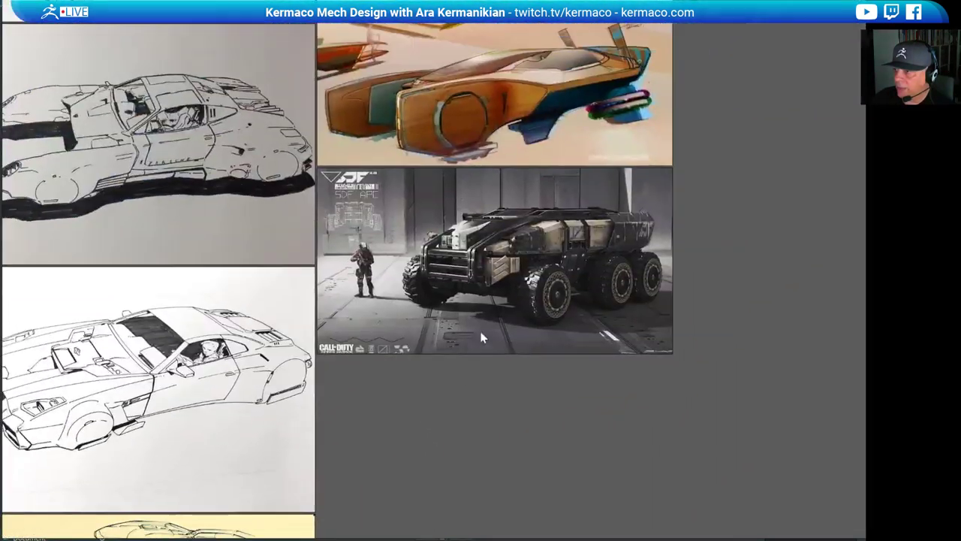
{"action": "middle_click_drag", "start_coordinate": [503, 150], "coordinate": [511, 525]}
Examine the display case photo of six car models progressing from a simple wedge to a detailed car
{"action": "middle_click_drag", "start_coordinate": [687, 307], "coordinate": [243, 472]}
{"action": "middle_click_drag", "start_coordinate": [411, 269], "coordinate": [408, 365]}
{"action": "middle_click_drag", "start_coordinate": [494, 232], "coordinate": [460, 325]}
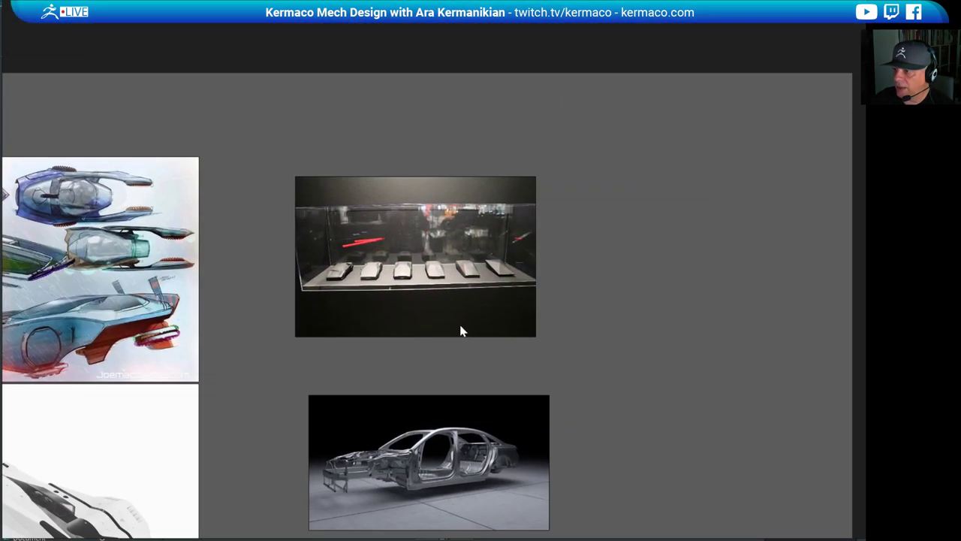
{"action": "scroll", "coordinate": [446, 341], "scroll_direction": "up", "scroll_amount": 9}
{"action": "middle_click_drag", "start_coordinate": [490, 268], "coordinate": [568, 319]}
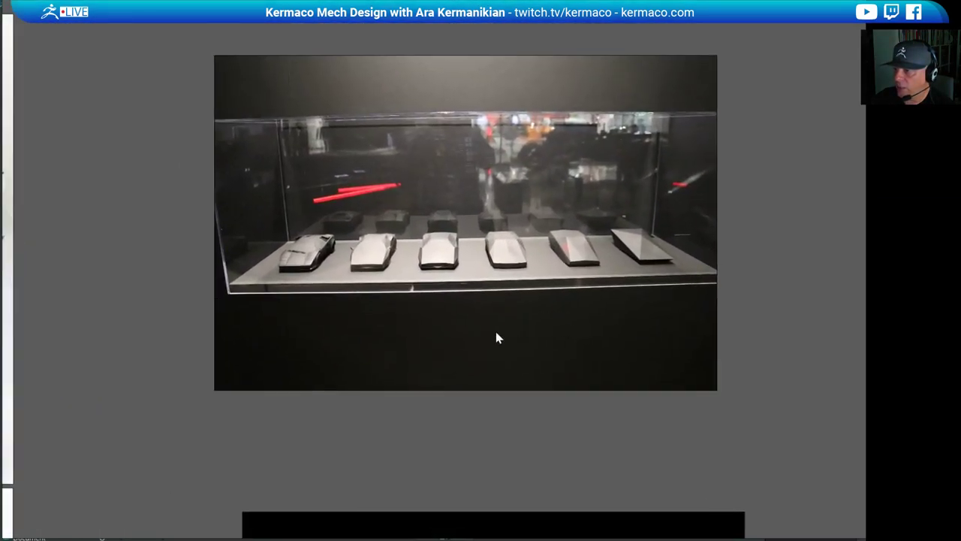
{"action": "scroll", "coordinate": [496, 331], "scroll_direction": "up", "scroll_amount": 5}
{"action": "middle_click_drag", "start_coordinate": [512, 291], "coordinate": [530, 348]}
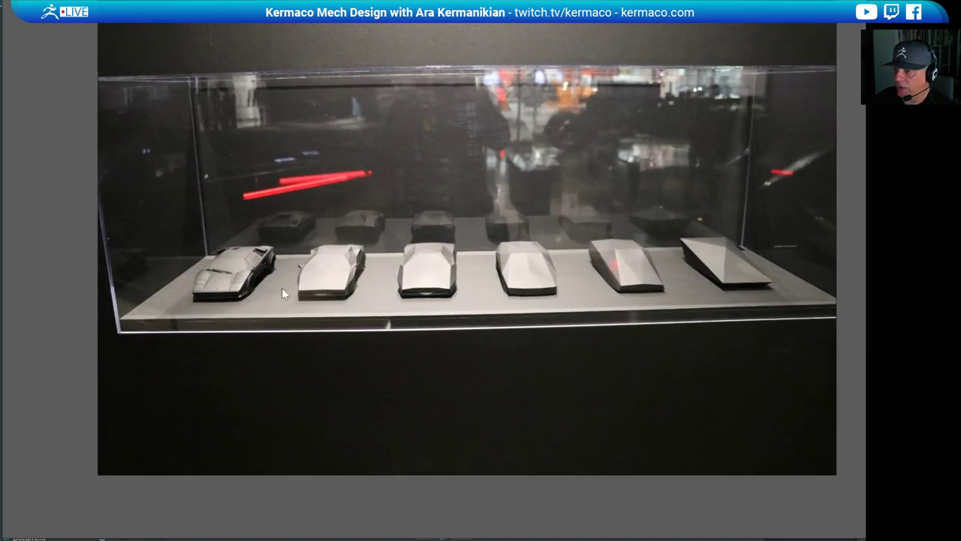
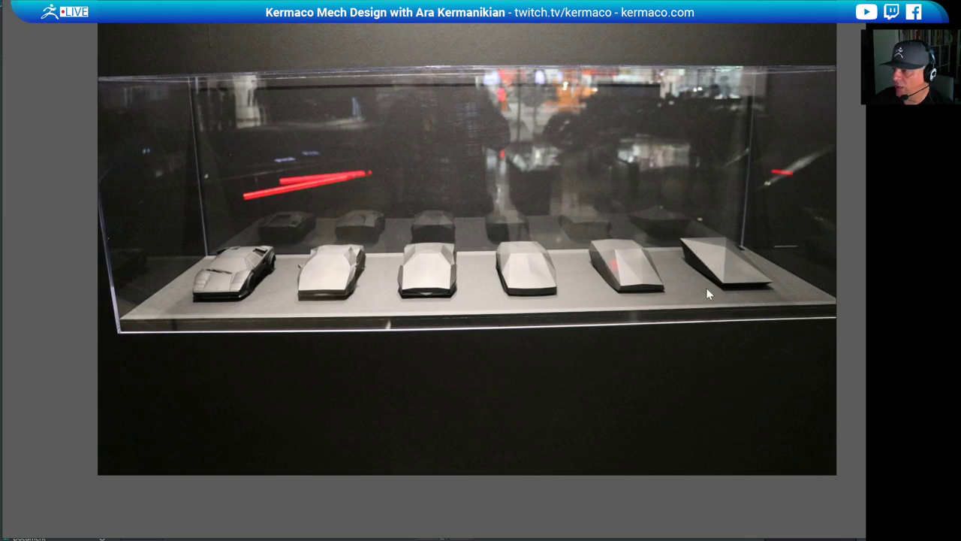
{"action": "middle_click_drag", "start_coordinate": [586, 329], "coordinate": [507, 309]}
{"action": "scroll", "coordinate": [562, 313], "scroll_direction": "down", "scroll_amount": 3}
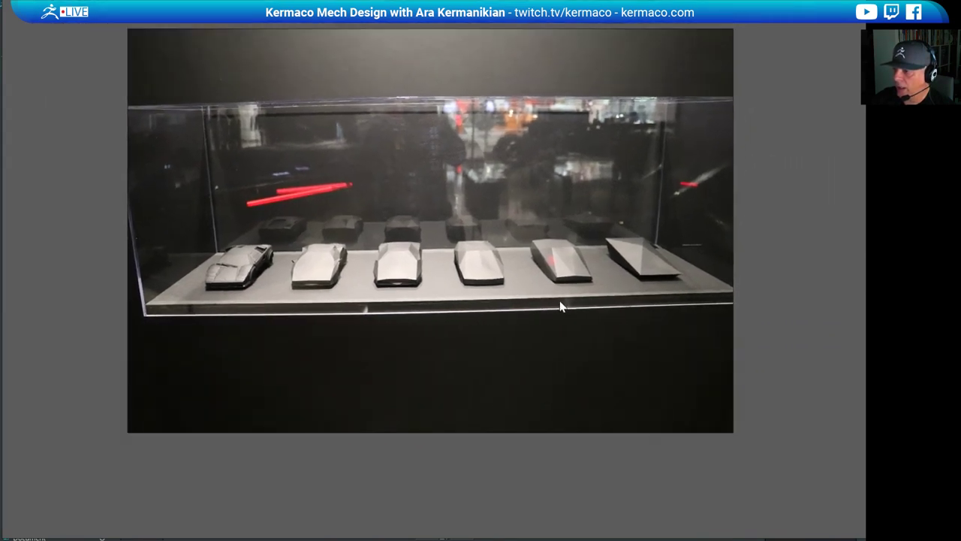
Leave the reference board for ZBrush and inspect the masked canopy car from the top and a three-quarter view
{"action": "scroll", "coordinate": [541, 334], "scroll_direction": "down", "scroll_amount": 5}
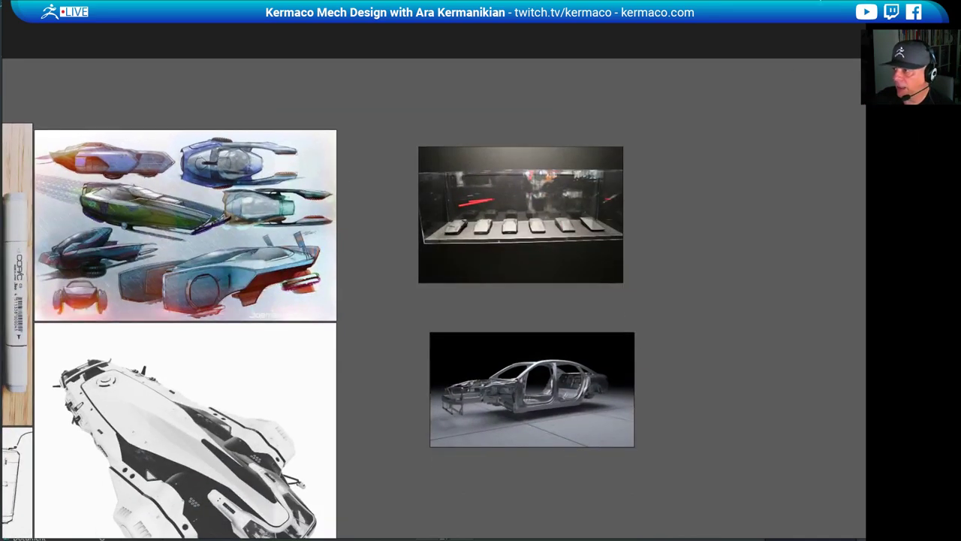
{"action": "left_click_drag", "start_coordinate": [726, 36], "coordinate": [0, 56]}
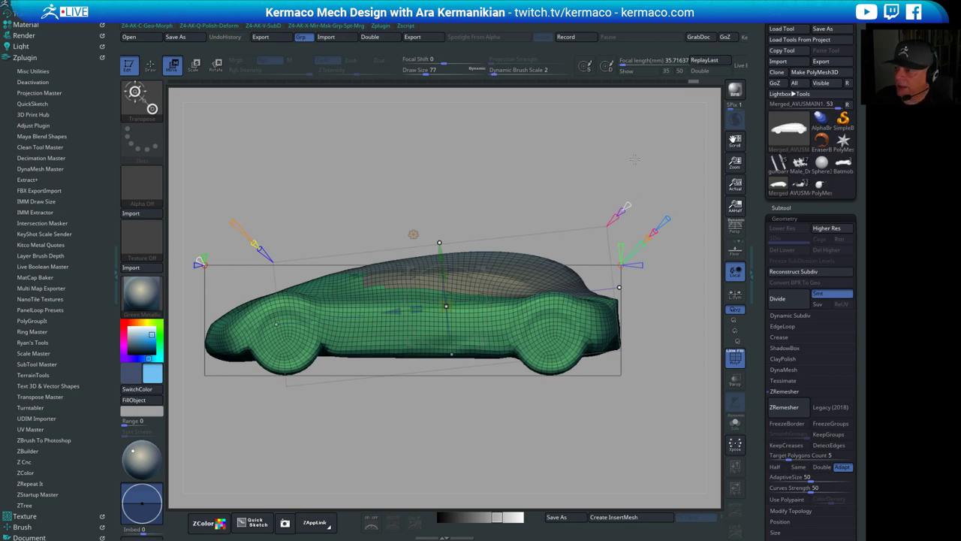
{"action": "left_click_drag", "start_coordinate": [611, 135], "coordinate": [601, 212]}
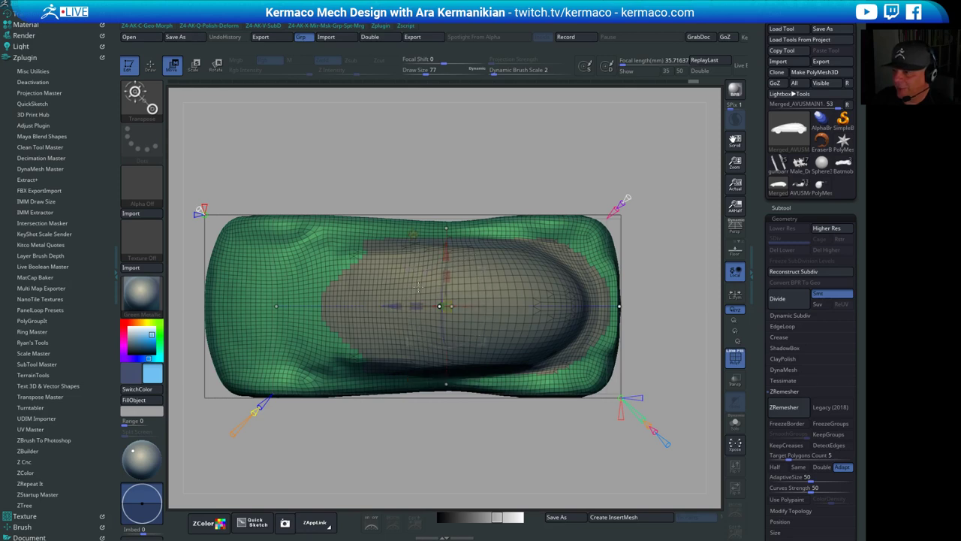
{"action": "mouse_move", "coordinate": [447, 277]}
{"action": "left_mouse_down"}
{"action": "mouse_move", "coordinate": [458, 268]}
{"action": "mouse_move", "coordinate": [450, 274]}
{"action": "left_mouse_up"}
{"action": "left_click_drag", "start_coordinate": [647, 430], "coordinate": [611, 332]}
{"action": "left_click_drag", "start_coordinate": [685, 305], "coordinate": [664, 287], "text": "alt"}
{"action": "left_click_drag", "start_coordinate": [625, 217], "coordinate": [656, 244]}
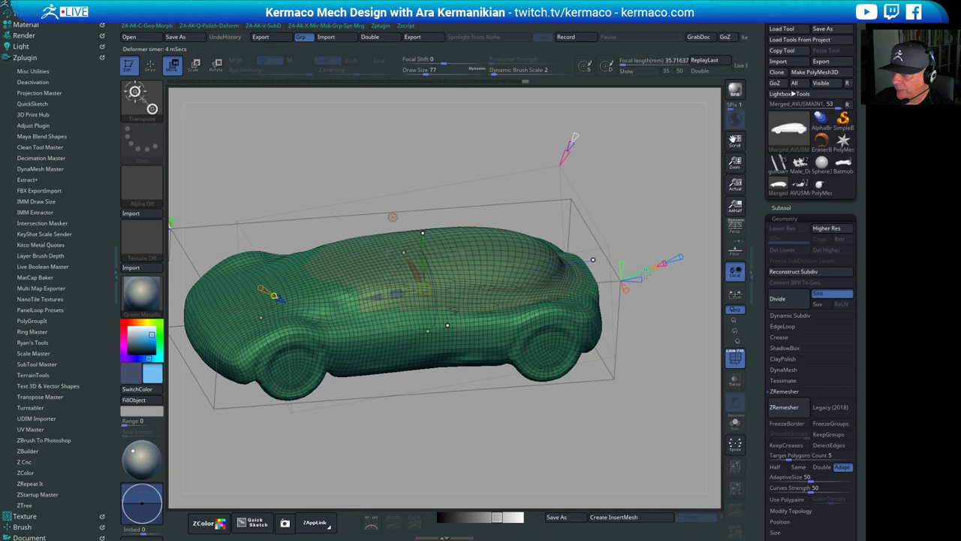
Adjust the deformer's rear handle cones to vary the canopy's displacement and lower the roofline
{"action": "mouse_move", "coordinate": [647, 271]}
{"action": "left_mouse_down"}
{"action": "mouse_move", "coordinate": [663, 271]}
{"action": "mouse_move", "coordinate": [629, 278]}
{"action": "left_mouse_up"}
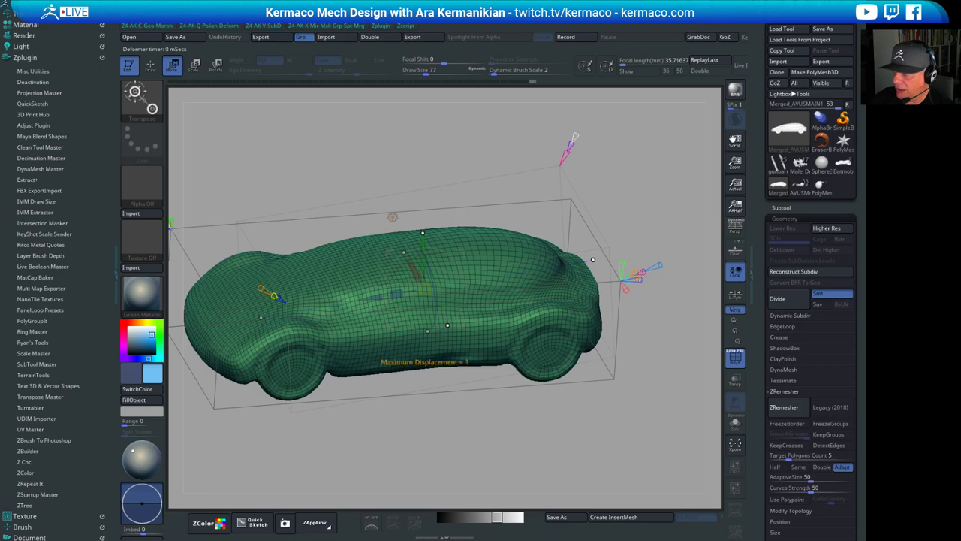
{"action": "left_click_drag", "start_coordinate": [621, 214], "coordinate": [559, 242]}
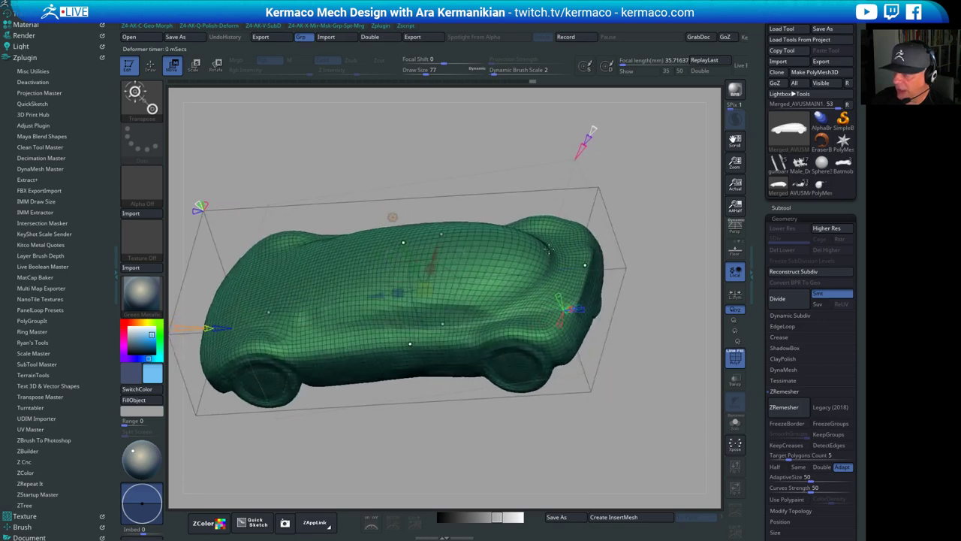
{"action": "left_click_drag", "start_coordinate": [676, 227], "coordinate": [655, 210]}
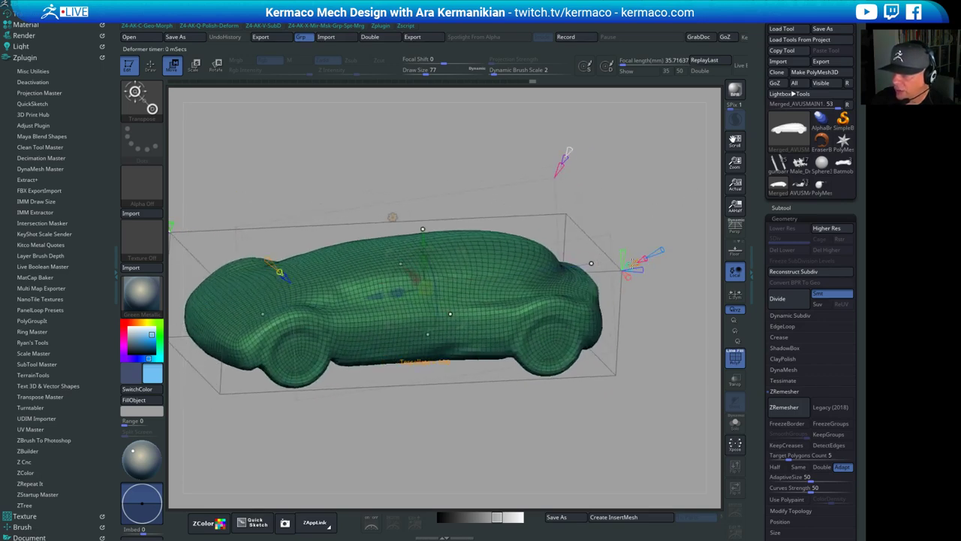
{"action": "left_click_drag", "start_coordinate": [635, 263], "coordinate": [664, 250]}
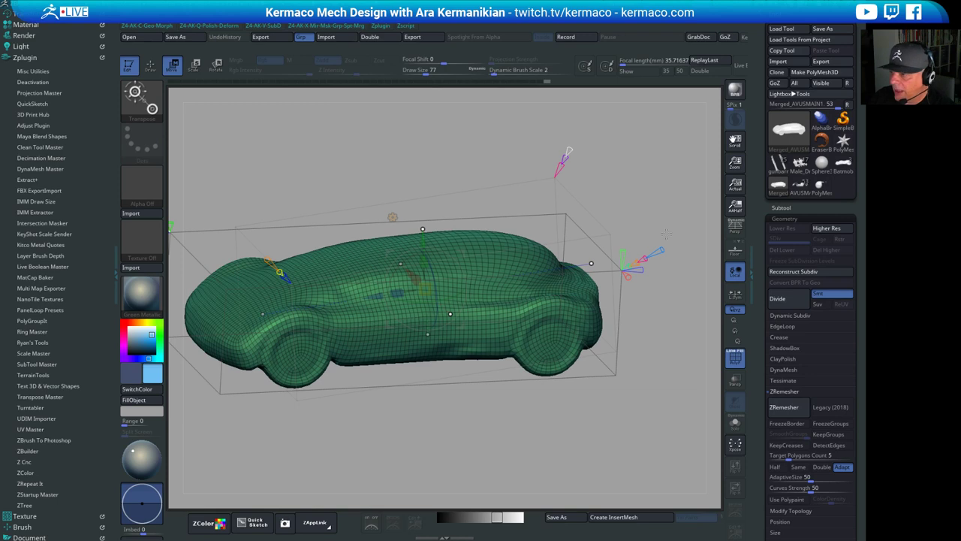
{"action": "left_click_drag", "start_coordinate": [683, 202], "coordinate": [635, 208]}
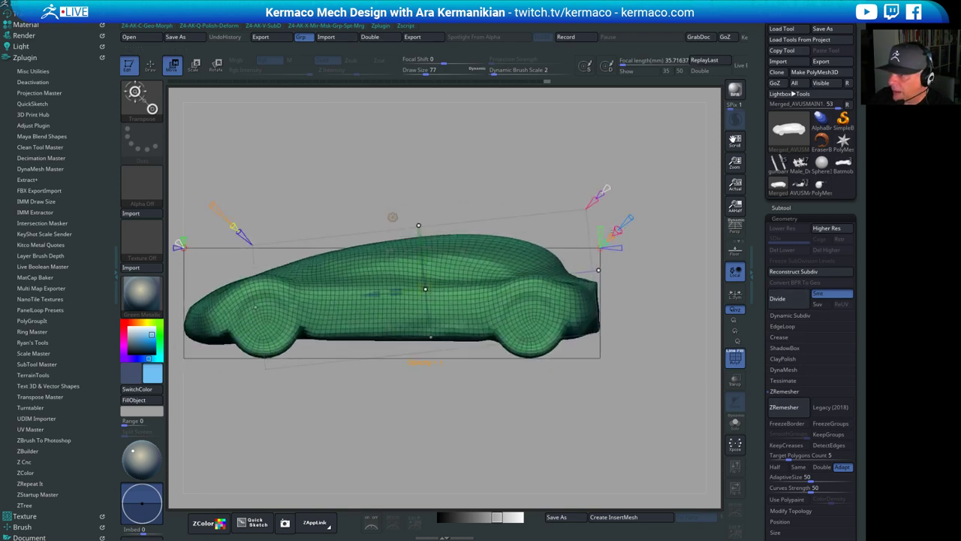
{"action": "left_click_drag", "start_coordinate": [614, 233], "coordinate": [635, 228]}
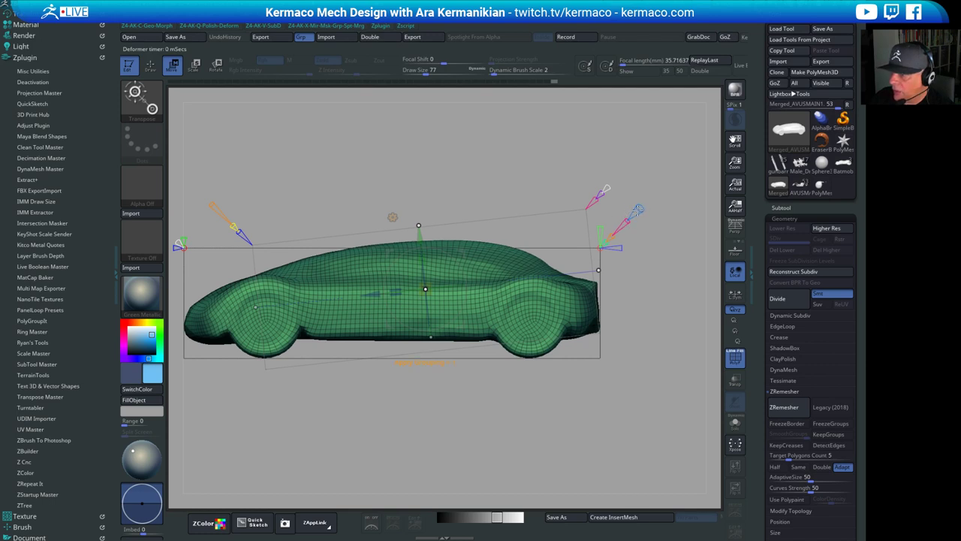
{"action": "left_click_drag", "start_coordinate": [635, 282], "coordinate": [658, 289]}
Try different settings on the deformer's front handle cones to reshape the canopy roof
{"action": "left_click_drag", "start_coordinate": [258, 205], "coordinate": [409, 234], "text": "alt"}
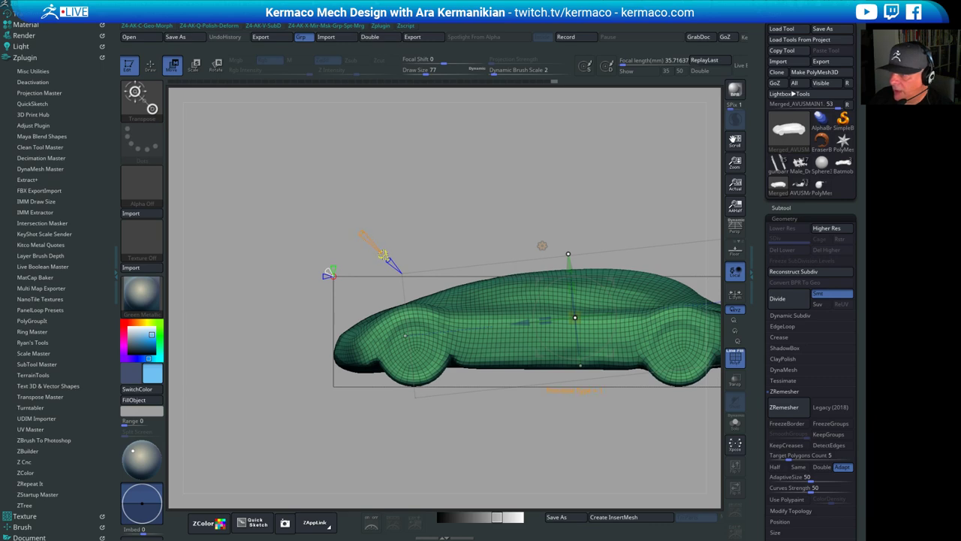
{"action": "left_click_drag", "start_coordinate": [375, 244], "coordinate": [377, 242]}
{"action": "left_click_drag", "start_coordinate": [466, 214], "coordinate": [502, 358]}
{"action": "left_click_drag", "start_coordinate": [488, 218], "coordinate": [499, 159]}
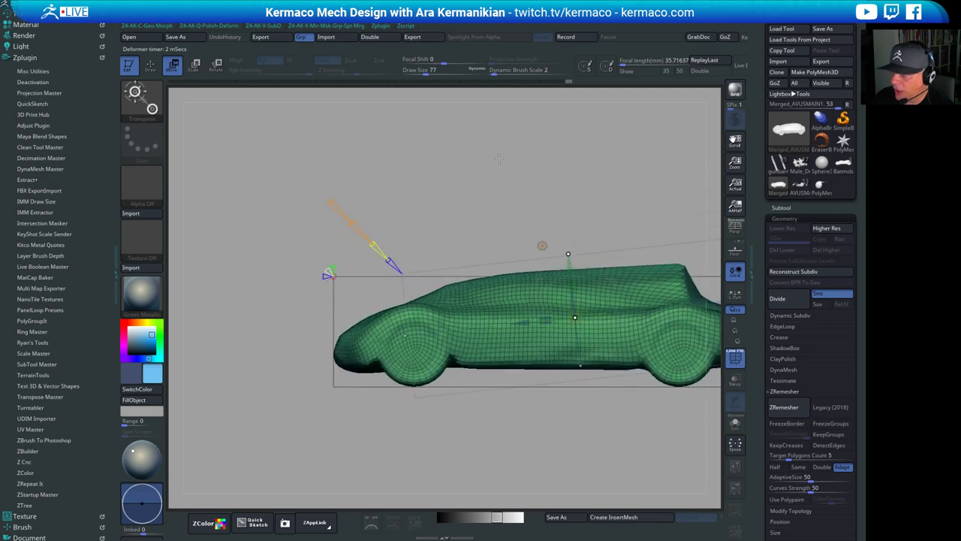
{"action": "left_click_drag", "start_coordinate": [376, 245], "coordinate": [350, 239]}
{"action": "left_click_drag", "start_coordinate": [488, 155], "coordinate": [488, 230]}
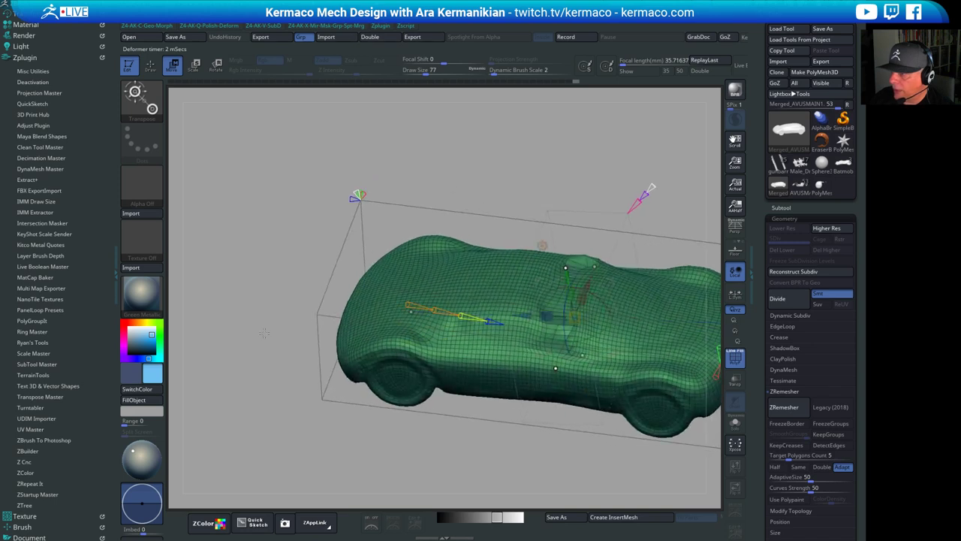
{"action": "left_click_drag", "start_coordinate": [542, 167], "coordinate": [552, 162], "text": "shift"}
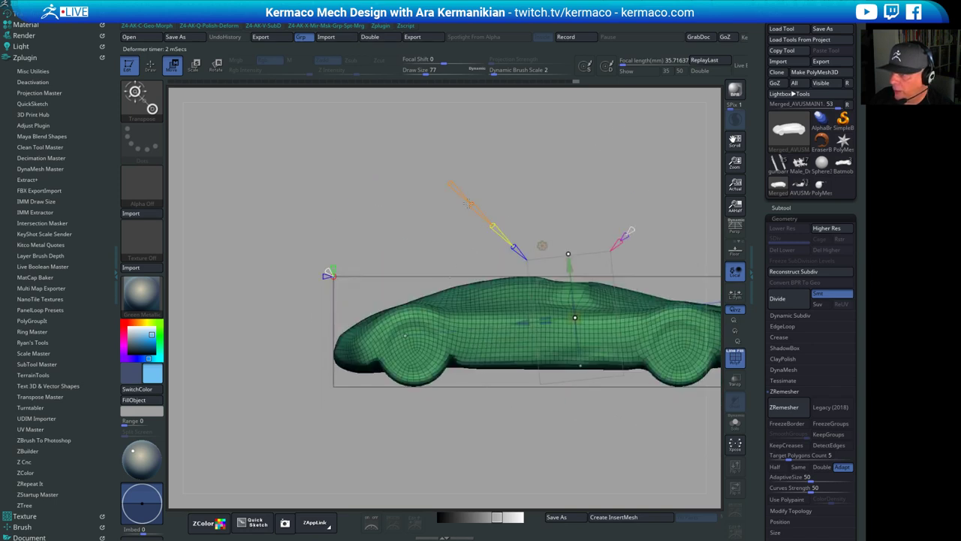
{"action": "left_click_drag", "start_coordinate": [472, 206], "coordinate": [474, 244]}
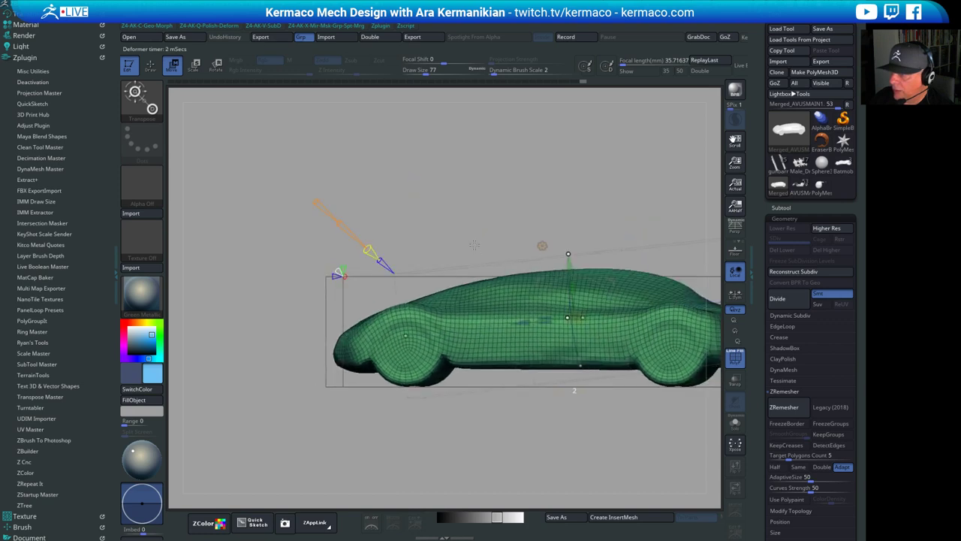
{"action": "key", "text": "ctrl+shift+z"}
{"action": "key", "text": "ctrl+z"}
Raise the canopy with the deformer's rear handle cone and accept the deformation
{"action": "left_click_drag", "start_coordinate": [582, 170], "coordinate": [511, 168], "text": "shift"}
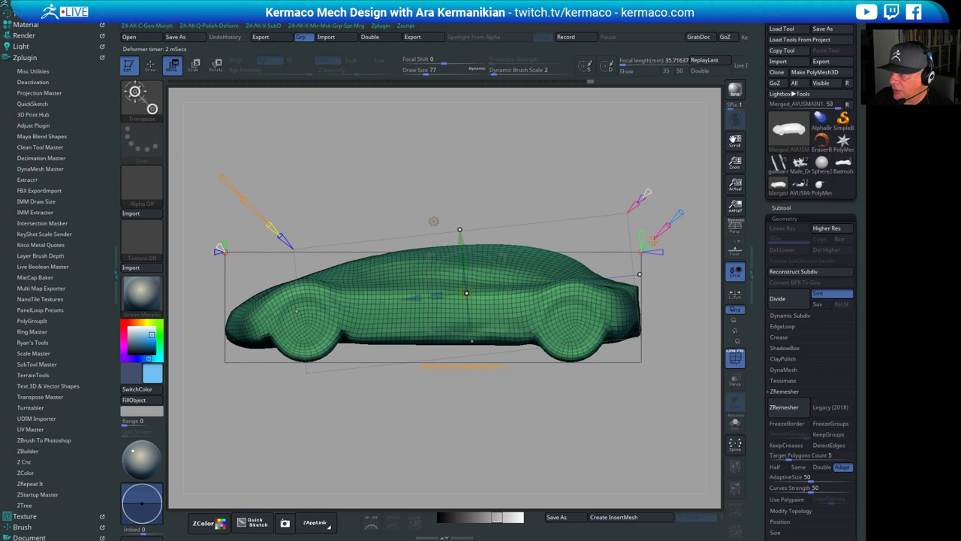
{"action": "left_click_drag", "start_coordinate": [670, 228], "coordinate": [647, 234]}
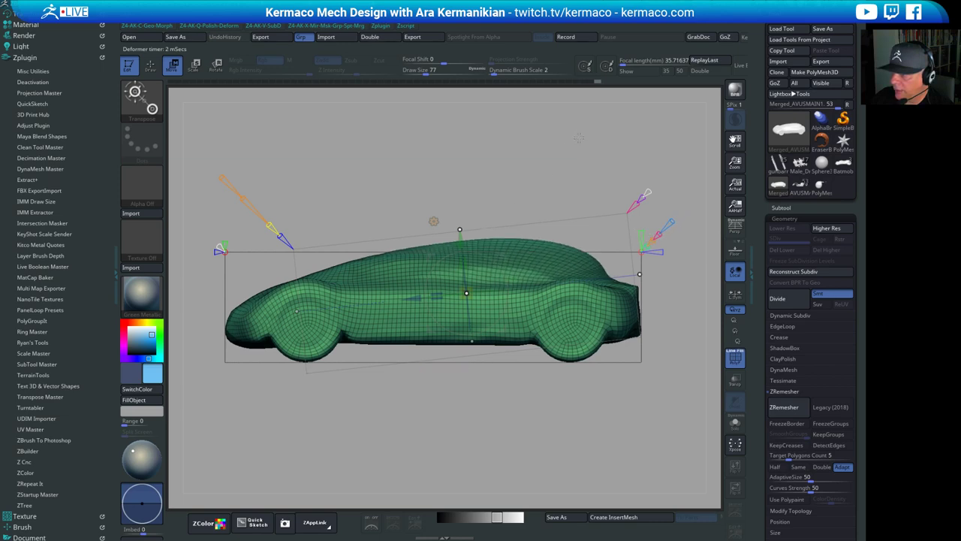
{"action": "left_click_drag", "start_coordinate": [505, 179], "coordinate": [685, 232]}
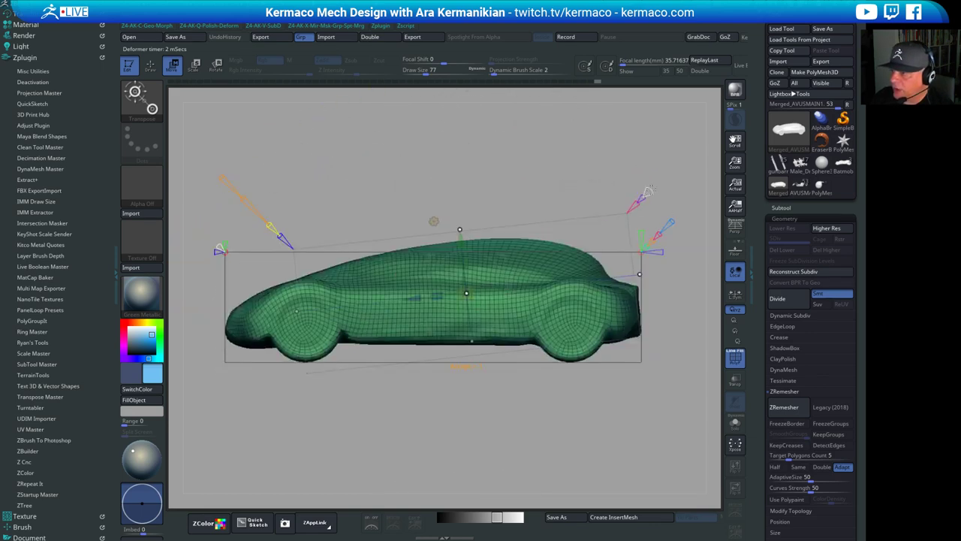
{"action": "key", "text": "ctrl+shift+z"}
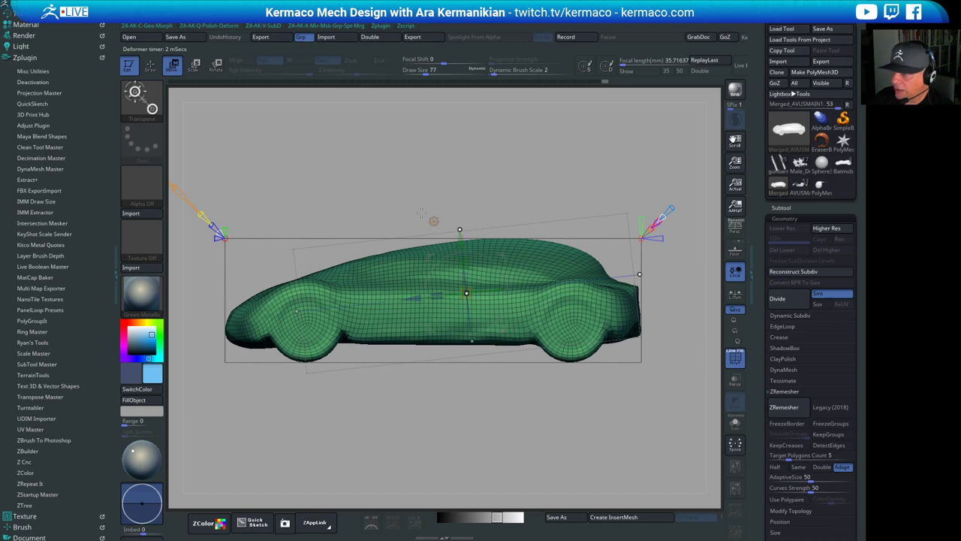
{"action": "left_click", "coordinate": [434, 220]}
{"action": "left_click", "coordinate": [425, 219]}
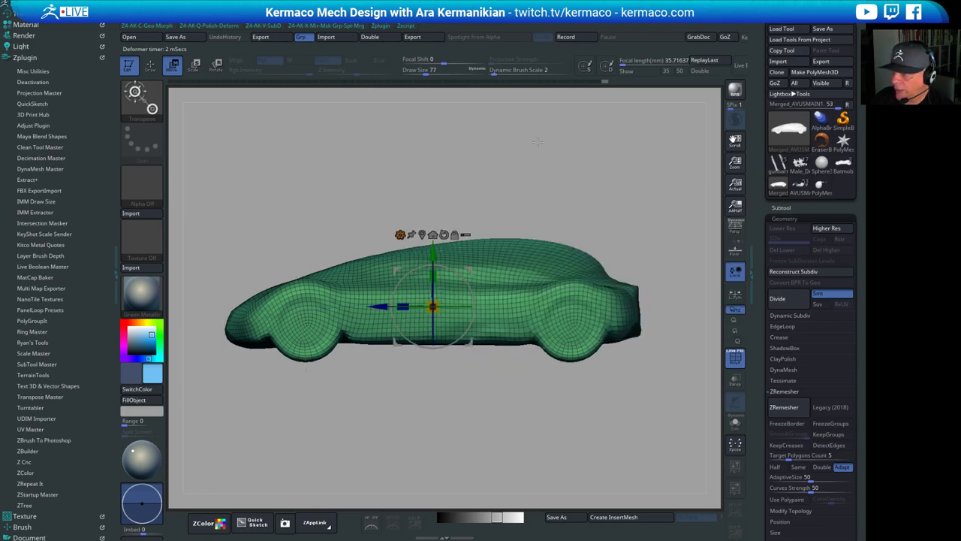
Switch to a top view and set up the Move brush with draw size 90 and Z intensity 51
{"action": "mouse_move", "coordinate": [539, 143]}
{"action": "left_mouse_down"}
{"action": "mouse_move", "coordinate": [541, 169]}
{"action": "mouse_move", "coordinate": [555, 174]}
{"action": "left_mouse_up"}
{"action": "key", "text": "q"}
{"action": "left_click_drag", "start_coordinate": [594, 234], "coordinate": [595, 226], "text": "shift"}
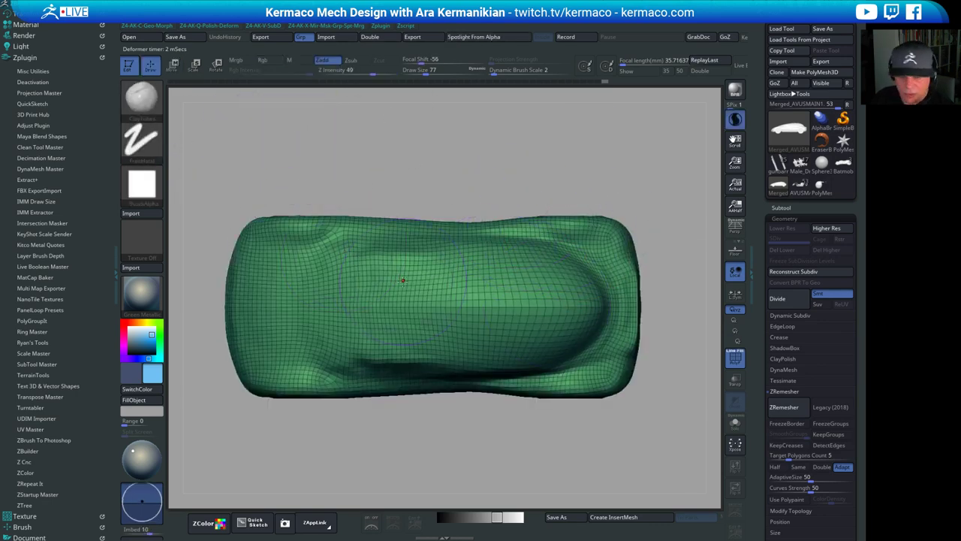
{"action": "key", "text": "ctrl"}
{"action": "key", "text": "ctrl+space"}
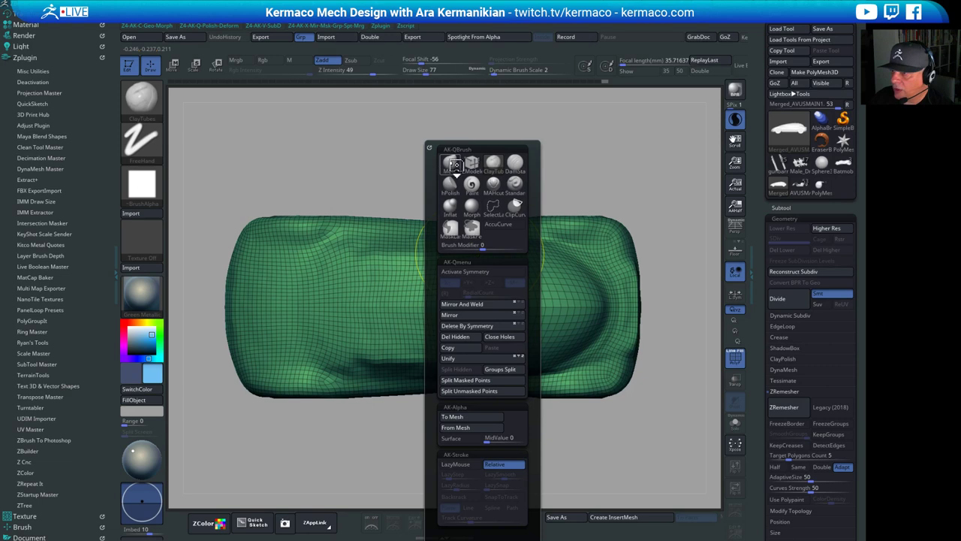
{"action": "left_click", "coordinate": [456, 165]}
{"action": "key", "text": "s"}
{"action": "mouse_move", "coordinate": [556, 243]}
{"action": "left_mouse_down"}
{"action": "mouse_move", "coordinate": [566, 244]}
{"action": "mouse_move", "coordinate": [557, 244]}
{"action": "left_mouse_up"}
{"action": "key", "text": "ctrl"}
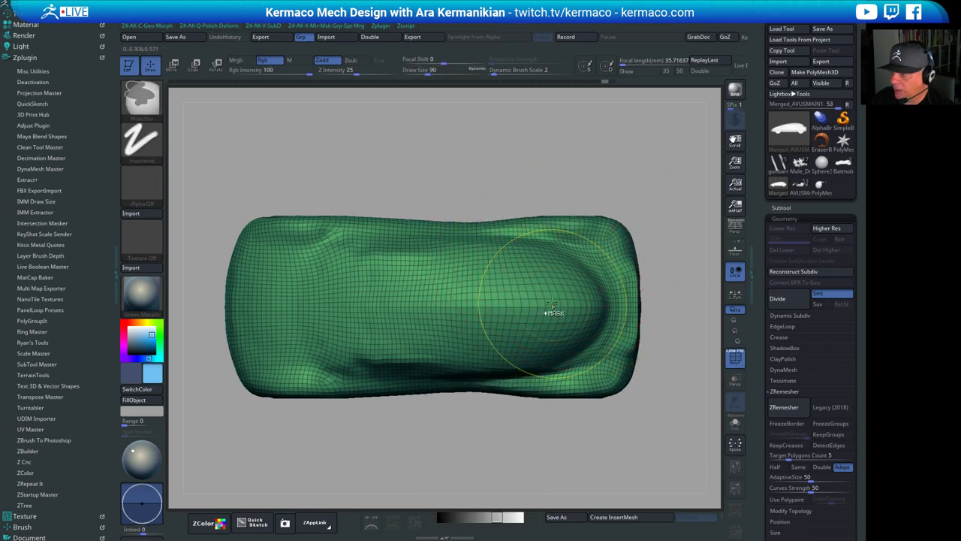
{"action": "key", "text": "space"}
{"action": "left_click", "coordinate": [557, 274]}
Flare the car's rear fenders outward, then smooth and reshape the rear wheel arch
{"action": "left_click_drag", "start_coordinate": [600, 218], "coordinate": [604, 205]}
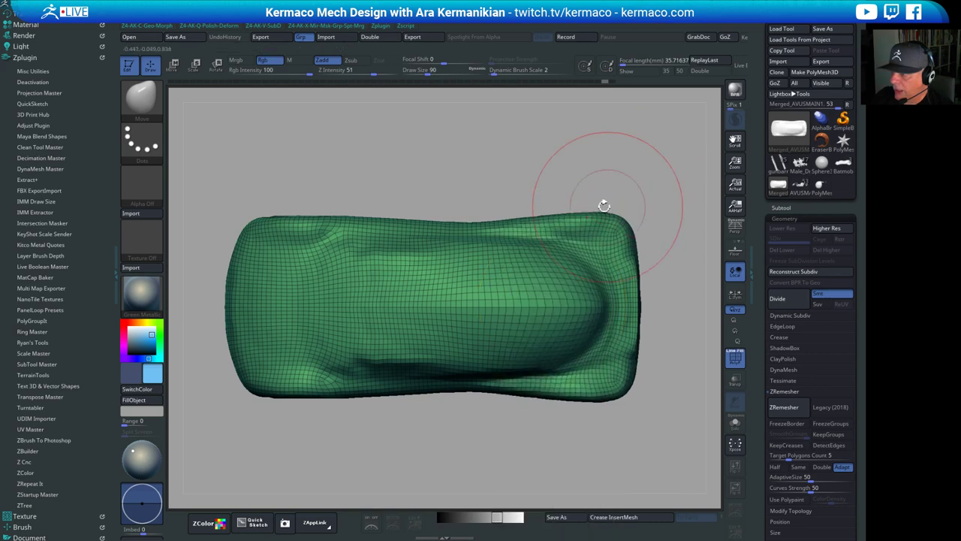
{"action": "left_click_drag", "start_coordinate": [478, 212], "coordinate": [478, 208]}
{"action": "left_click_drag", "start_coordinate": [651, 290], "coordinate": [597, 154]}
{"action": "mouse_move", "coordinate": [643, 176]}
{"action": "left_mouse_down"}
{"action": "mouse_move", "coordinate": [564, 203]}
{"action": "mouse_move", "coordinate": [581, 183]}
{"action": "left_mouse_up"}
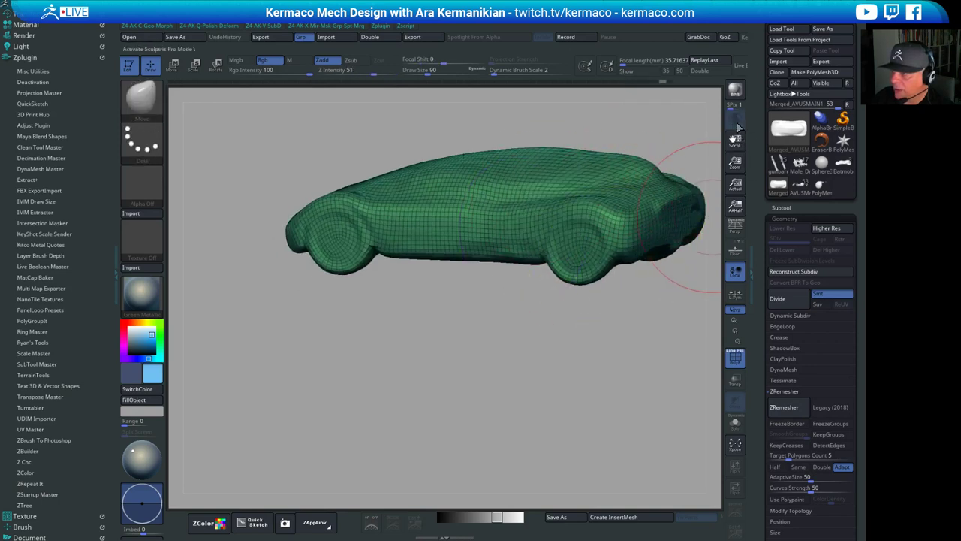
{"action": "left_click_drag", "start_coordinate": [693, 110], "coordinate": [650, 131], "text": "alt"}
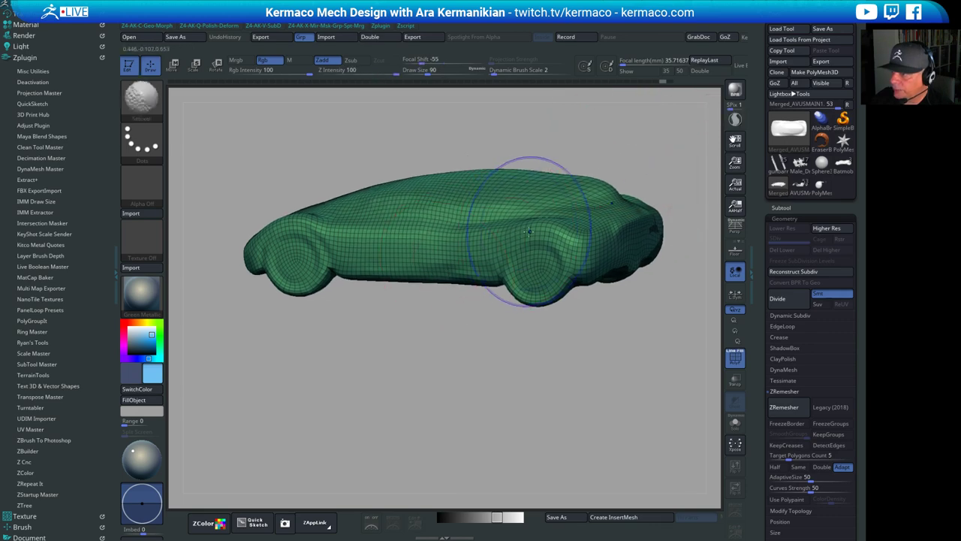
{"action": "left_click_drag", "start_coordinate": [532, 231], "coordinate": [541, 257], "text": "shift"}
{"action": "left_click_drag", "start_coordinate": [511, 292], "coordinate": [504, 245]}
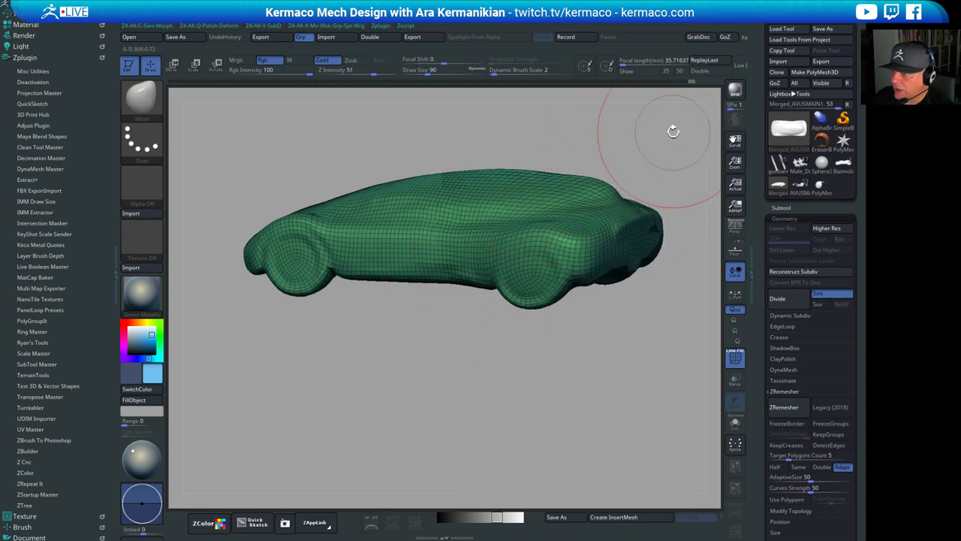
Pull the front fenders outward and reshape the body side between the wheels with the Move brush
{"action": "left_click_drag", "start_coordinate": [673, 130], "coordinate": [659, 204]}
{"action": "left_click_drag", "start_coordinate": [403, 241], "coordinate": [455, 346], "text": "alt"}
{"action": "mouse_move", "coordinate": [305, 324]}
{"action": "left_mouse_down"}
{"action": "mouse_move", "coordinate": [317, 320]}
{"action": "mouse_move", "coordinate": [298, 299]}
{"action": "mouse_move", "coordinate": [299, 258]}
{"action": "left_mouse_up"}
{"action": "left_click_drag", "start_coordinate": [378, 436], "coordinate": [368, 429]}
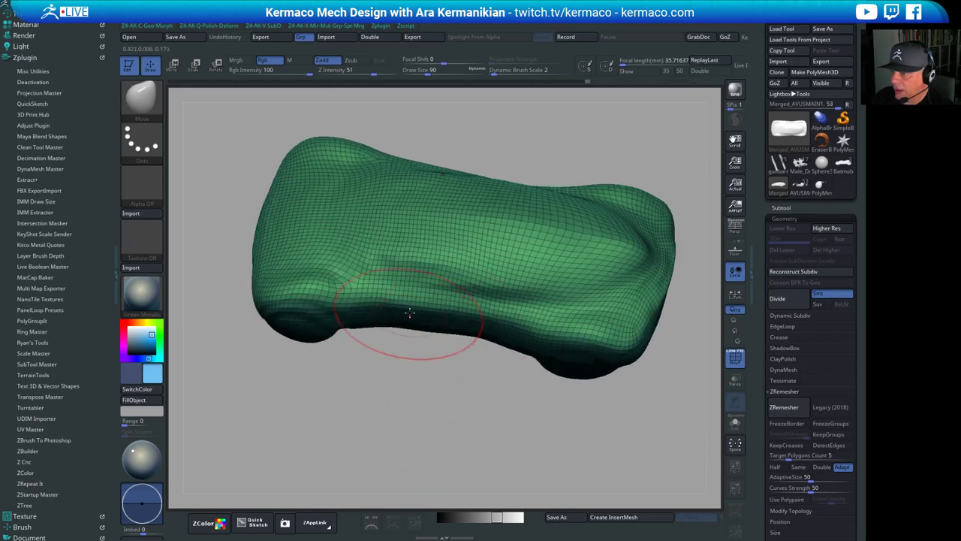
{"action": "left_click_drag", "start_coordinate": [413, 303], "coordinate": [406, 308]}
{"action": "left_click_drag", "start_coordinate": [340, 307], "coordinate": [280, 304]}
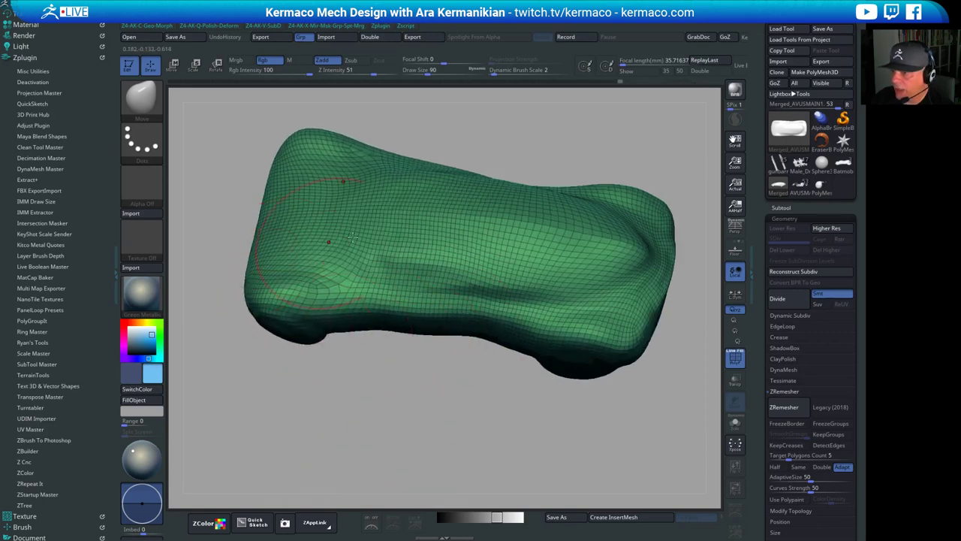
Refine the body side edge and the rear corner of the car with the Move brush
{"action": "left_click_drag", "start_coordinate": [510, 160], "coordinate": [548, 156]}
{"action": "left_click_drag", "start_coordinate": [528, 193], "coordinate": [530, 186]}
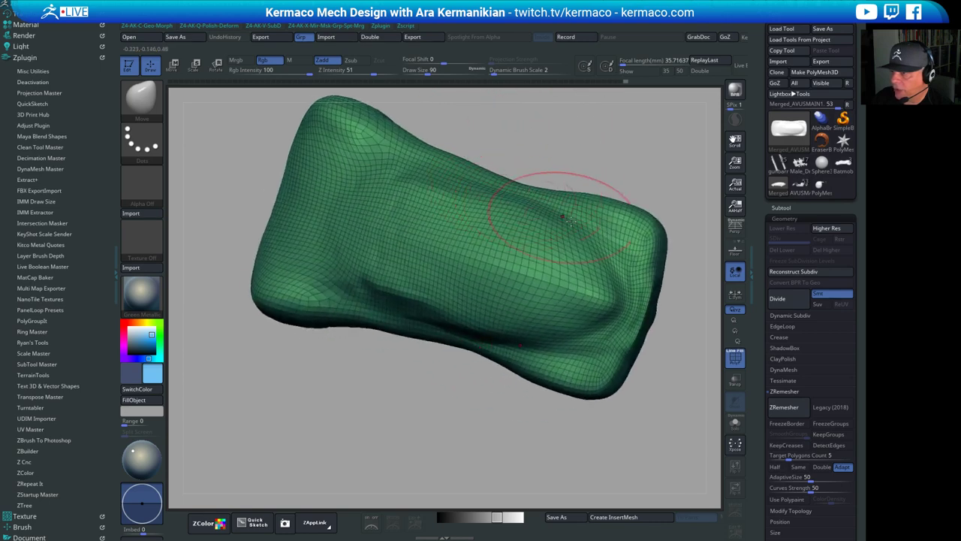
{"action": "left_click_drag", "start_coordinate": [654, 224], "coordinate": [650, 228]}
{"action": "left_click_drag", "start_coordinate": [627, 169], "coordinate": [600, 120]}
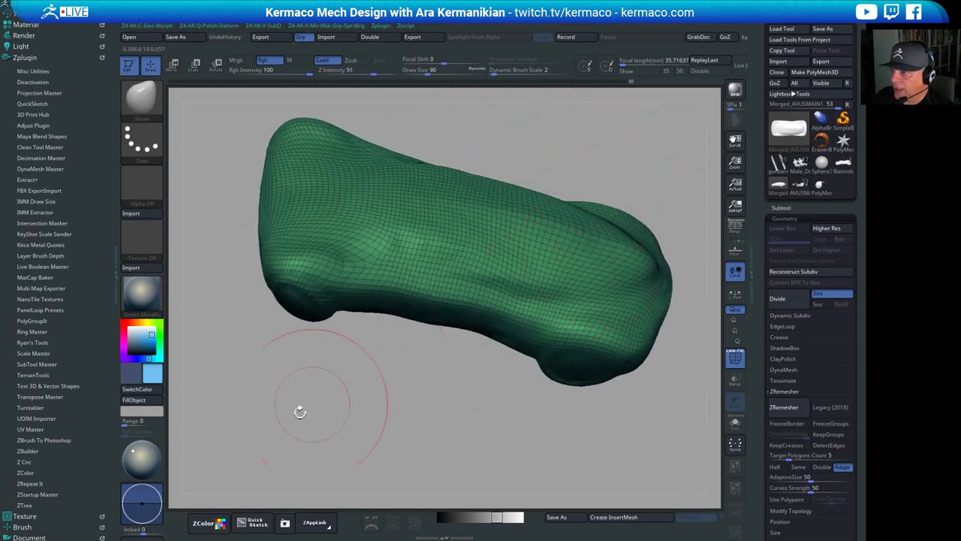
Reshape and smooth the car's underside around the rear wheels
{"action": "left_click_drag", "start_coordinate": [300, 410], "coordinate": [293, 301]}
{"action": "left_click_drag", "start_coordinate": [543, 308], "coordinate": [301, 413], "text": "alt"}
{"action": "mouse_move", "coordinate": [359, 382]}
{"action": "left_mouse_down"}
{"action": "mouse_move", "coordinate": [477, 232]}
{"action": "mouse_move", "coordinate": [378, 269]}
{"action": "mouse_move", "coordinate": [417, 249]}
{"action": "left_mouse_up"}
{"action": "left_click_drag", "start_coordinate": [422, 282], "coordinate": [414, 223]}
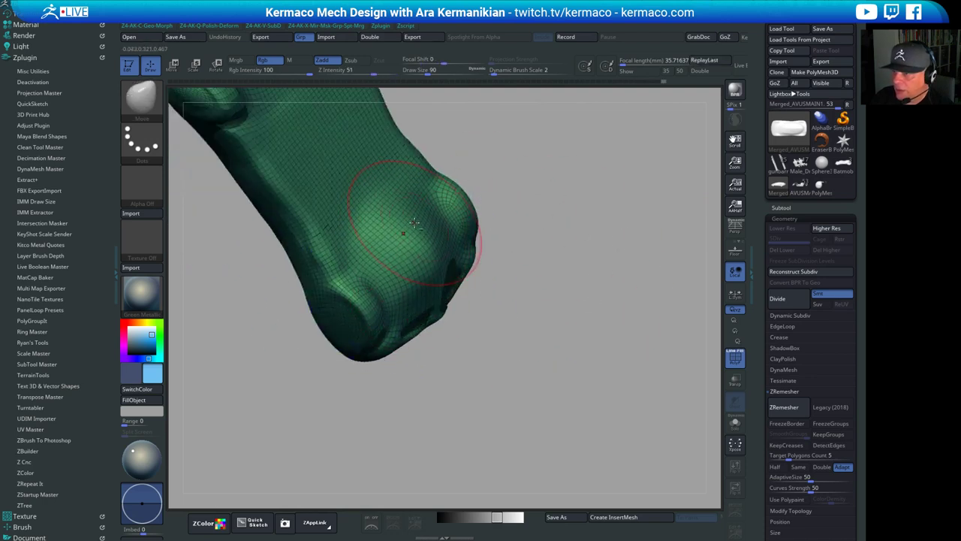
{"action": "mouse_move", "coordinate": [436, 297]}
{"action": "left_mouse_down"}
{"action": "mouse_move", "coordinate": [439, 319]}
{"action": "mouse_move", "coordinate": [456, 225]}
{"action": "mouse_move", "coordinate": [439, 308]}
{"action": "left_mouse_up"}
{"action": "mouse_move", "coordinate": [490, 301]}
{"action": "left_mouse_down", "text": "shift"}
{"action": "mouse_move", "coordinate": [470, 260]}
{"action": "mouse_move", "coordinate": [528, 290]}
{"action": "left_mouse_up", "text": "shift"}
{"action": "left_click_drag", "start_coordinate": [388, 306], "coordinate": [380, 303]}
Render the reshaped car with BPR from the side to check its silhouette
{"action": "mouse_move", "coordinate": [623, 338]}
{"action": "left_mouse_down", "text": "alt"}
{"action": "mouse_move", "coordinate": [633, 363]}
{"action": "mouse_move", "coordinate": [630, 265]}
{"action": "mouse_move", "coordinate": [688, 231]}
{"action": "mouse_move", "coordinate": [696, 213]}
{"action": "mouse_move", "coordinate": [679, 207]}
{"action": "mouse_move", "coordinate": [694, 238]}
{"action": "mouse_move", "coordinate": [680, 250]}
{"action": "left_mouse_up", "text": "alt"}
{"action": "mouse_move", "coordinate": [579, 215]}
{"action": "left_mouse_down"}
{"action": "mouse_move", "coordinate": [659, 246]}
{"action": "mouse_move", "coordinate": [667, 238]}
{"action": "left_mouse_up"}
{"action": "left_click", "coordinate": [739, 91]}
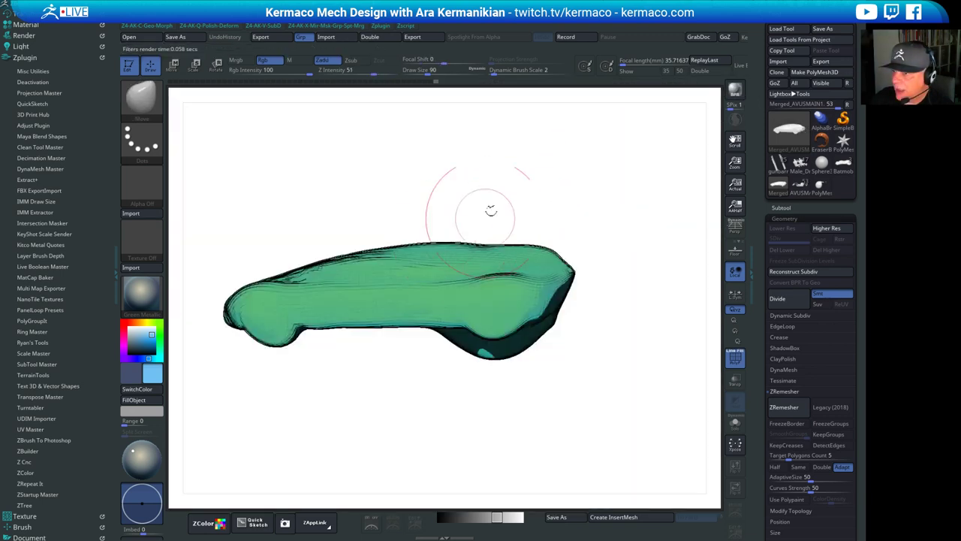
{"action": "left_click_drag", "start_coordinate": [547, 159], "coordinate": [510, 166]}
{"action": "left_click", "coordinate": [741, 92]}
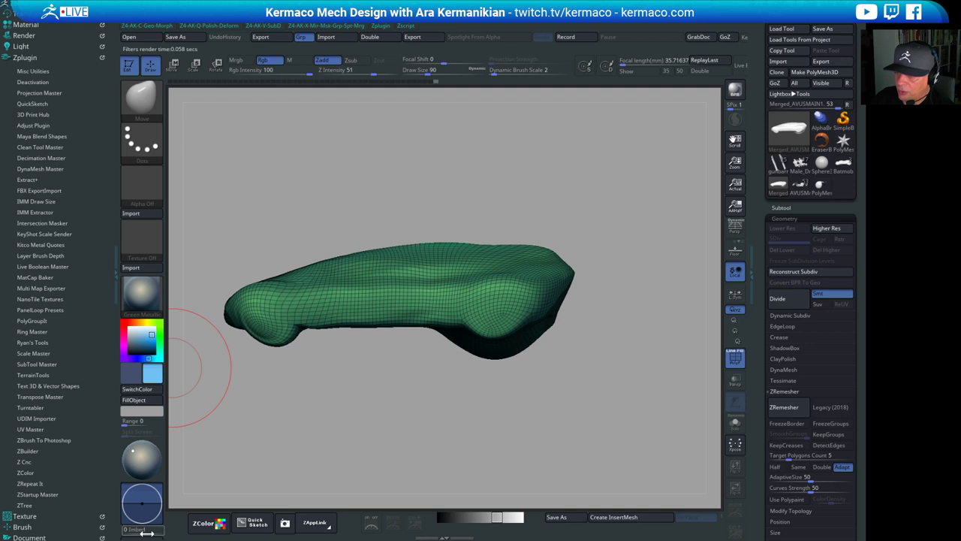
Load the Default render preset and the default filters preset from LightBox
{"action": "key", "text": "comma"}
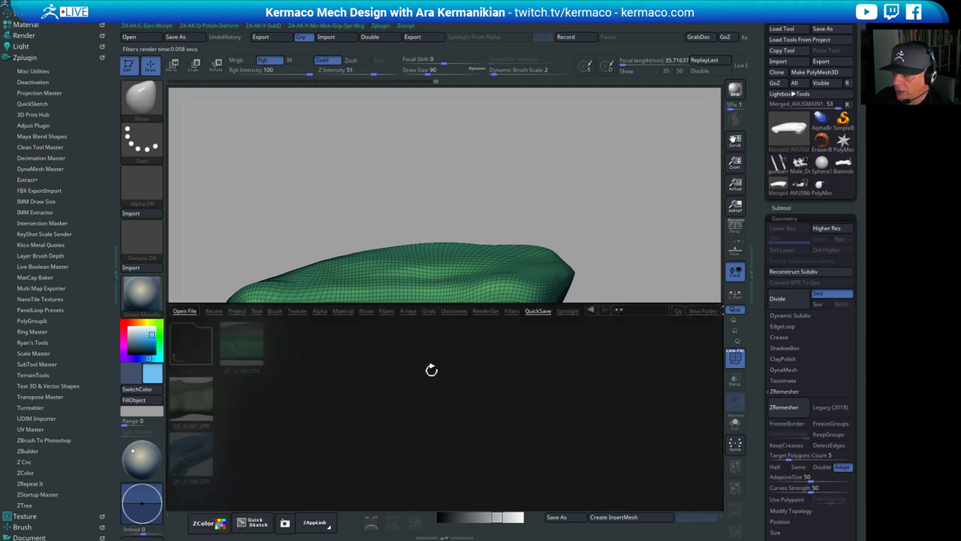
{"action": "left_click", "coordinate": [485, 311]}
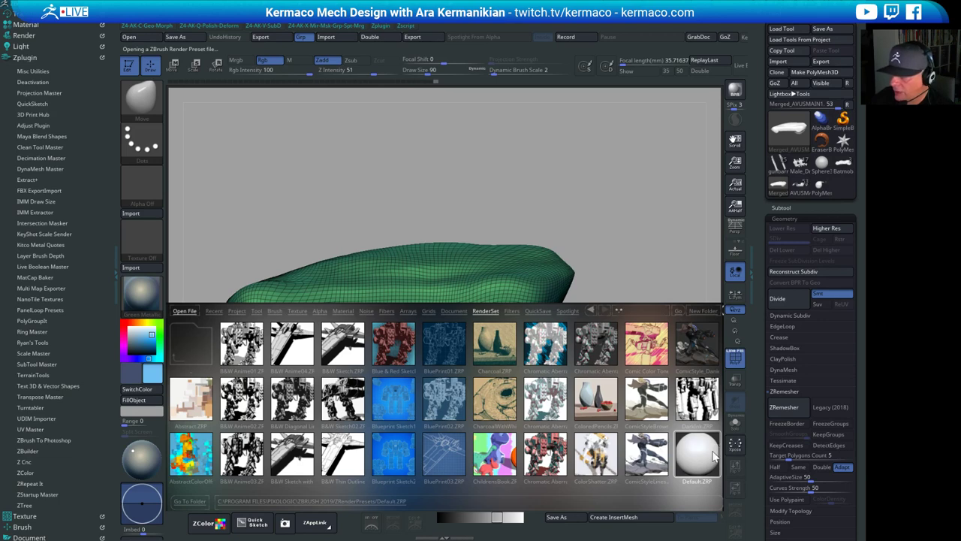
{"action": "mouse_move", "coordinate": [636, 198]}
{"action": "left_mouse_down"}
{"action": "mouse_move", "coordinate": [644, 157]}
{"action": "mouse_move", "coordinate": [633, 224]}
{"action": "left_mouse_up"}
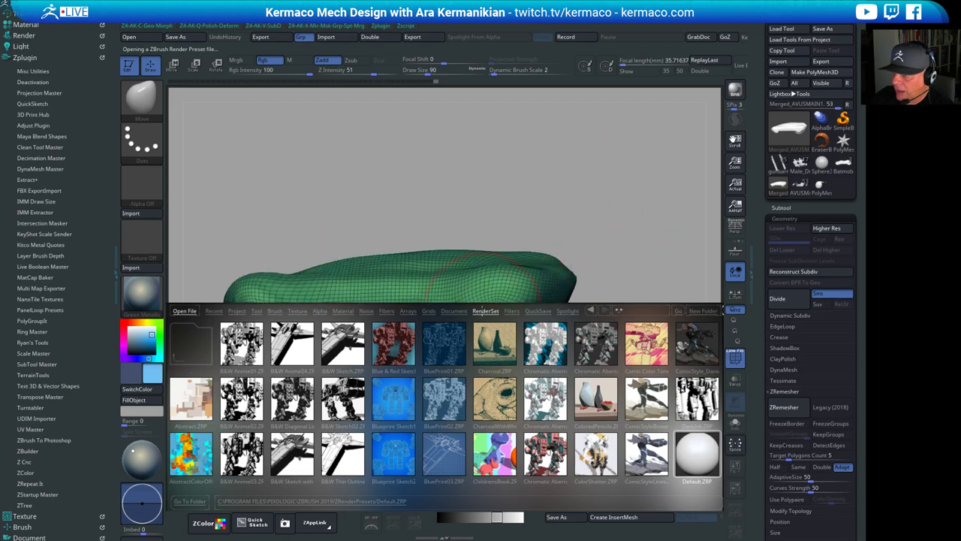
{"action": "left_click", "coordinate": [515, 311]}
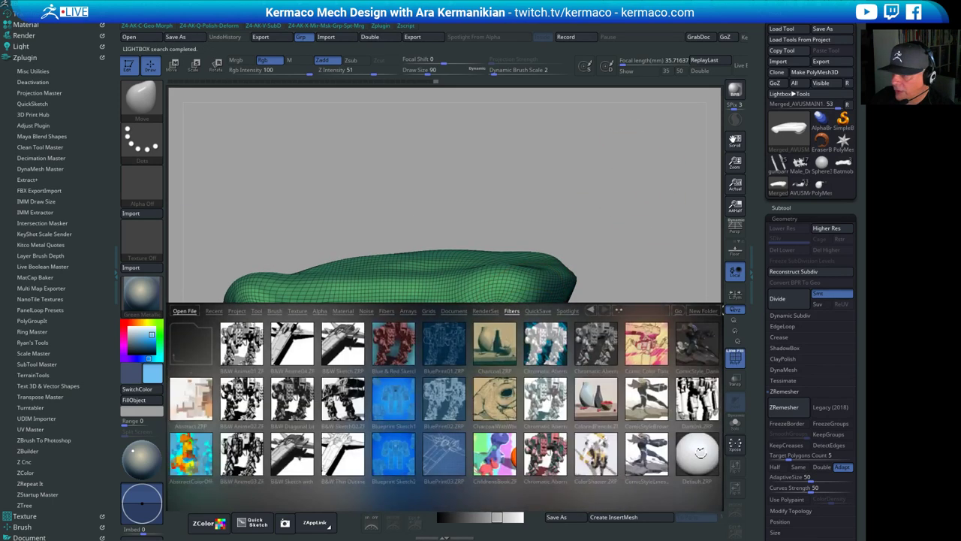
{"action": "double_click", "coordinate": [700, 451]}
{"action": "key", "text": "comma"}
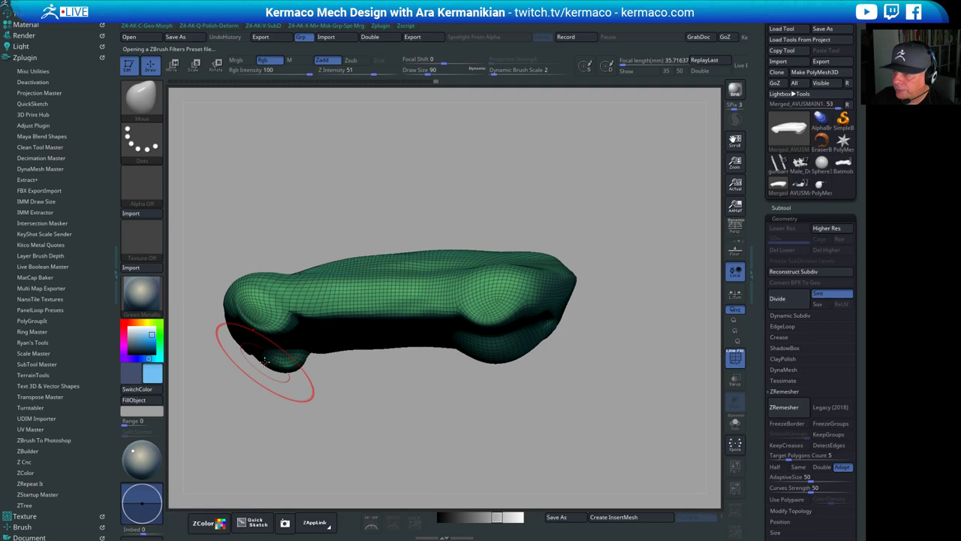
Cut the car's bottom flat with a straight ClipCurve through the wheel bulges and smooth the trimmed underside
{"action": "mouse_move", "coordinate": [461, 230]}
{"action": "left_mouse_down"}
{"action": "mouse_move", "coordinate": [484, 262]}
{"action": "mouse_move", "coordinate": [542, 208]}
{"action": "mouse_move", "coordinate": [552, 229]}
{"action": "left_mouse_up"}
{"action": "mouse_move", "coordinate": [621, 377]}
{"action": "left_mouse_down"}
{"action": "mouse_move", "coordinate": [570, 308]}
{"action": "mouse_move", "coordinate": [530, 404]}
{"action": "left_mouse_up"}
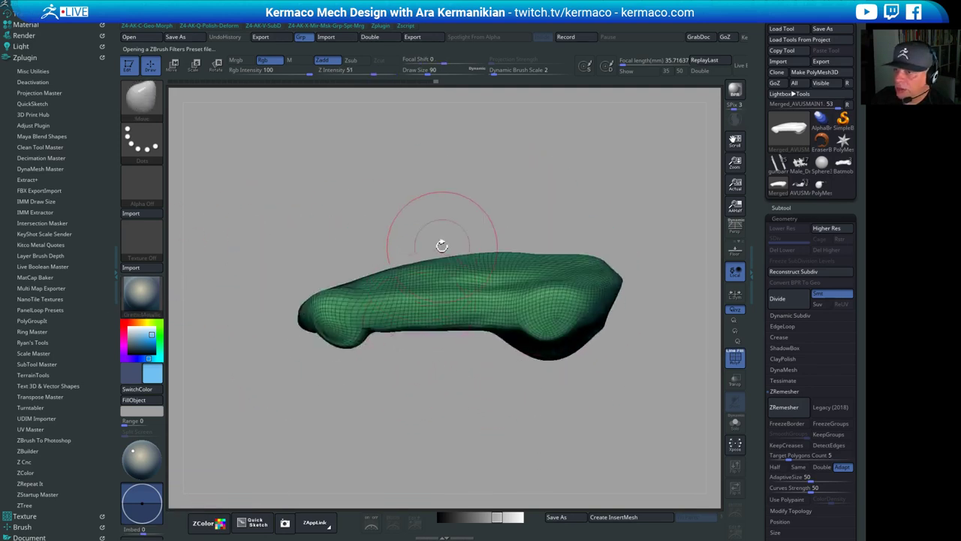
{"action": "mouse_move", "coordinate": [674, 354]}
{"action": "left_mouse_down", "text": "ctrl+shift"}
{"action": "mouse_move", "coordinate": [307, 355]}
{"action": "mouse_move", "coordinate": [307, 346]}
{"action": "mouse_move", "coordinate": [279, 346]}
{"action": "mouse_move", "coordinate": [280, 360]}
{"action": "left_mouse_up", "text": "ctrl+shift"}
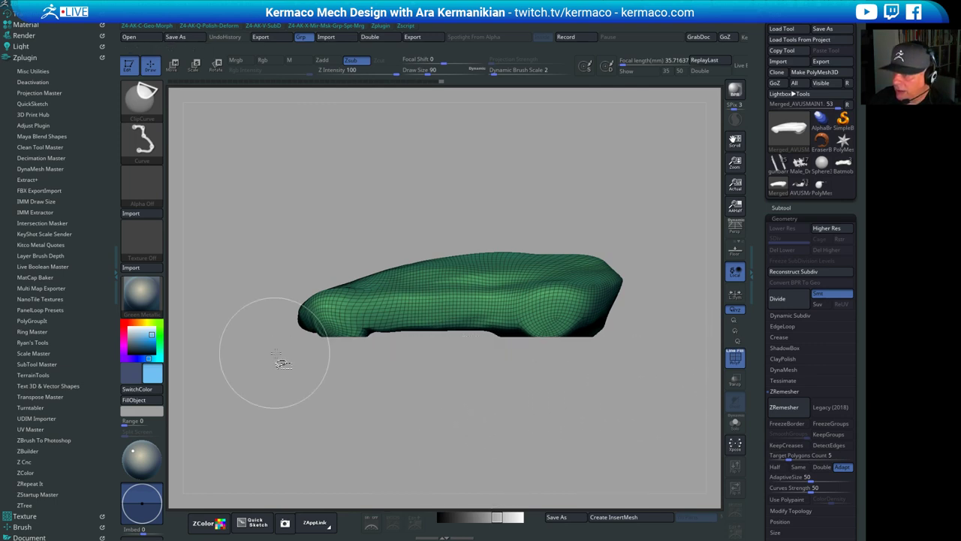
{"action": "left_click_drag", "start_coordinate": [487, 435], "coordinate": [611, 318]}
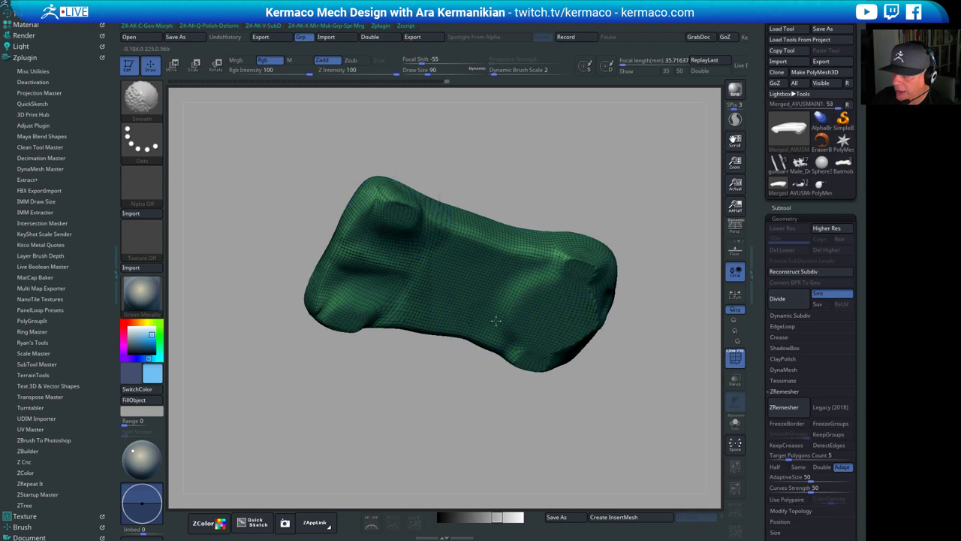
{"action": "left_click_drag", "start_coordinate": [495, 321], "coordinate": [579, 337], "text": "shift"}
{"action": "mouse_move", "coordinate": [676, 153]}
{"action": "left_mouse_down"}
{"action": "mouse_move", "coordinate": [631, 188]}
{"action": "mouse_move", "coordinate": [567, 148]}
{"action": "mouse_move", "coordinate": [552, 154]}
{"action": "left_mouse_up"}
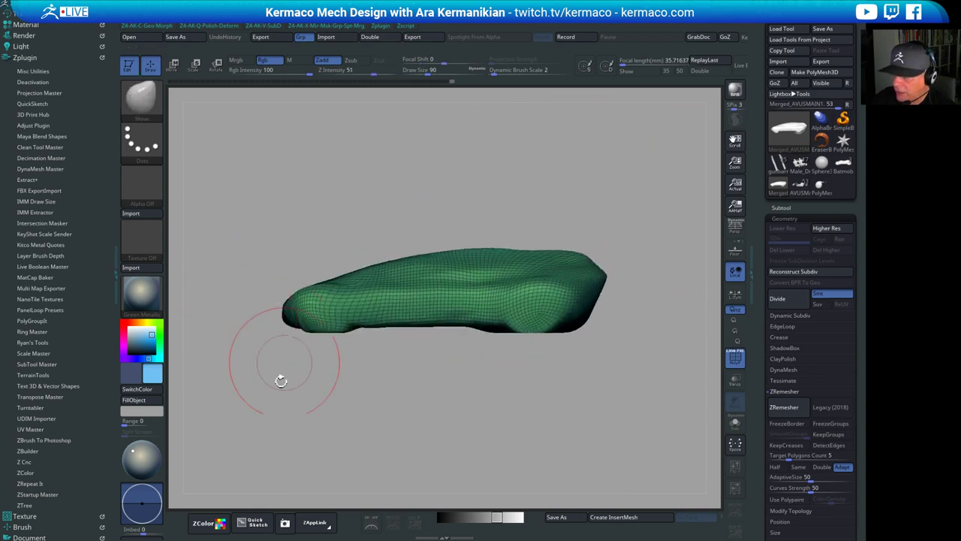
Pull the front fenders forward into two prongs and push the nose back between them with the Move brush
{"action": "left_click_drag", "start_coordinate": [281, 383], "coordinate": [316, 412]}
{"action": "left_click_drag", "start_coordinate": [283, 260], "coordinate": [338, 316]}
{"action": "left_click_drag", "start_coordinate": [474, 208], "coordinate": [516, 165], "text": "alt"}
{"action": "left_click_drag", "start_coordinate": [329, 303], "coordinate": [315, 303]}
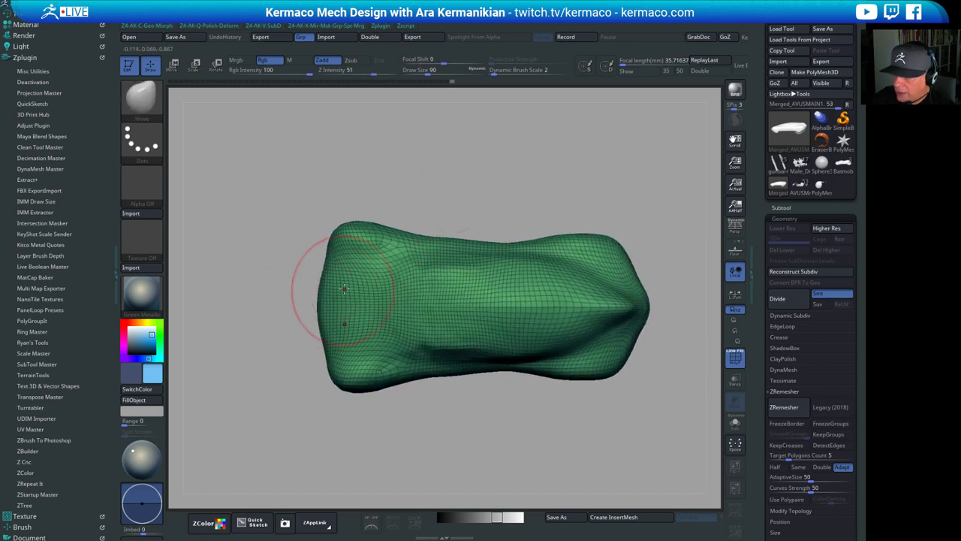
{"action": "left_click_drag", "start_coordinate": [363, 232], "coordinate": [352, 229]}
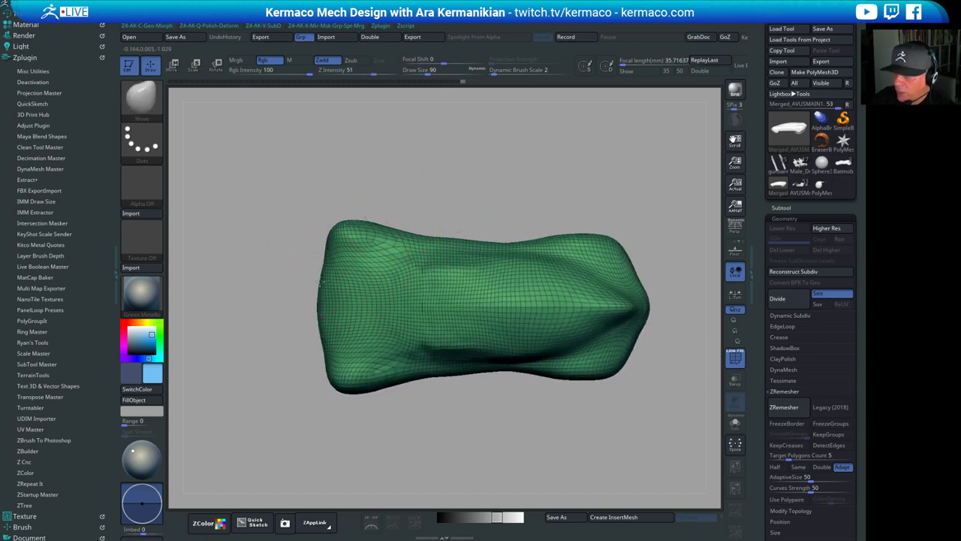
{"action": "left_click_drag", "start_coordinate": [319, 292], "coordinate": [347, 291]}
{"action": "left_click_drag", "start_coordinate": [349, 238], "coordinate": [264, 235]}
{"action": "left_click_drag", "start_coordinate": [331, 307], "coordinate": [348, 304]}
{"action": "left_click_drag", "start_coordinate": [327, 302], "coordinate": [414, 304]}
Refine the recess and inner edges of the front prongs from below and above using the Move brush at draw size 59
{"action": "left_click_drag", "start_coordinate": [247, 343], "coordinate": [665, 289]}
{"action": "mouse_move", "coordinate": [452, 283]}
{"action": "left_mouse_down"}
{"action": "mouse_move", "coordinate": [430, 296]}
{"action": "mouse_move", "coordinate": [445, 291]}
{"action": "mouse_move", "coordinate": [445, 278]}
{"action": "left_mouse_up"}
{"action": "key", "text": "s"}
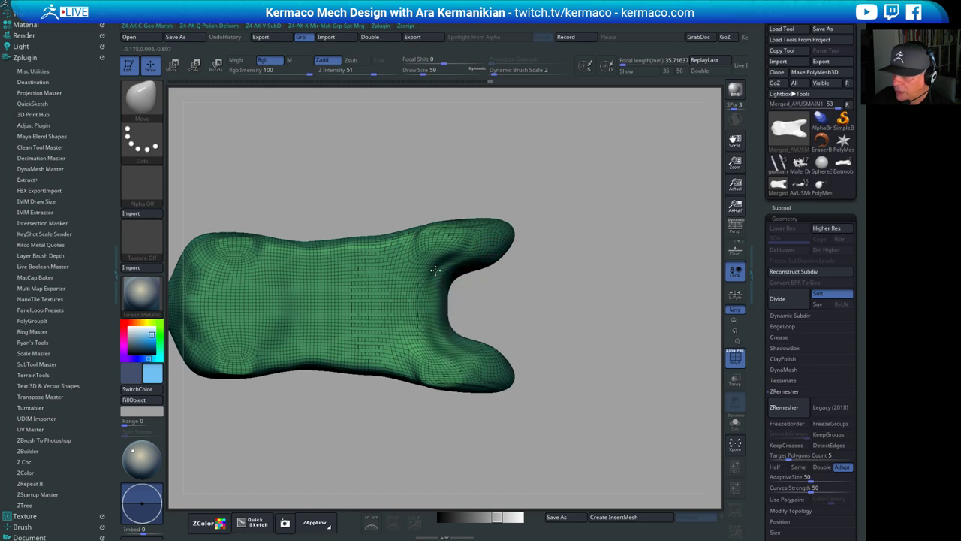
{"action": "left_click_drag", "start_coordinate": [638, 282], "coordinate": [405, 317]}
{"action": "mouse_move", "coordinate": [474, 175]}
{"action": "left_mouse_down"}
{"action": "mouse_move", "coordinate": [440, 183]}
{"action": "mouse_move", "coordinate": [360, 316]}
{"action": "left_mouse_up"}
{"action": "left_click_drag", "start_coordinate": [421, 318], "coordinate": [419, 301]}
{"action": "left_click_drag", "start_coordinate": [549, 219], "coordinate": [521, 238], "text": "shift"}
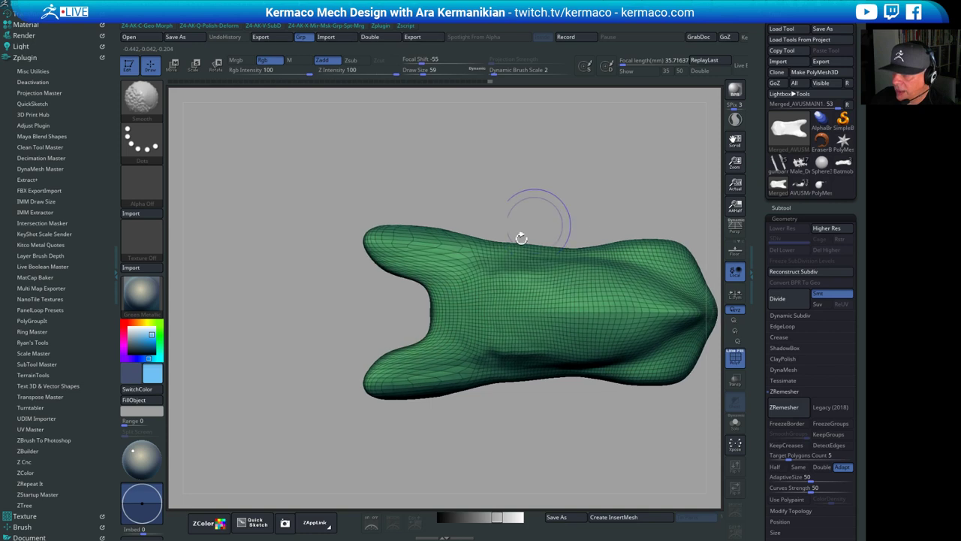
{"action": "left_click_drag", "start_coordinate": [518, 204], "coordinate": [477, 184], "text": "alt"}
{"action": "left_click_drag", "start_coordinate": [394, 291], "coordinate": [405, 259]}
{"action": "left_click_drag", "start_coordinate": [341, 238], "coordinate": [335, 234]}
{"action": "mouse_move", "coordinate": [501, 167]}
{"action": "left_mouse_down"}
{"action": "mouse_move", "coordinate": [527, 225]}
{"action": "mouse_move", "coordinate": [549, 185]}
{"action": "mouse_move", "coordinate": [613, 139]}
{"action": "mouse_move", "coordinate": [670, 144]}
{"action": "mouse_move", "coordinate": [620, 244]}
{"action": "mouse_move", "coordinate": [629, 254]}
{"action": "mouse_move", "coordinate": [582, 288]}
{"action": "left_mouse_up"}
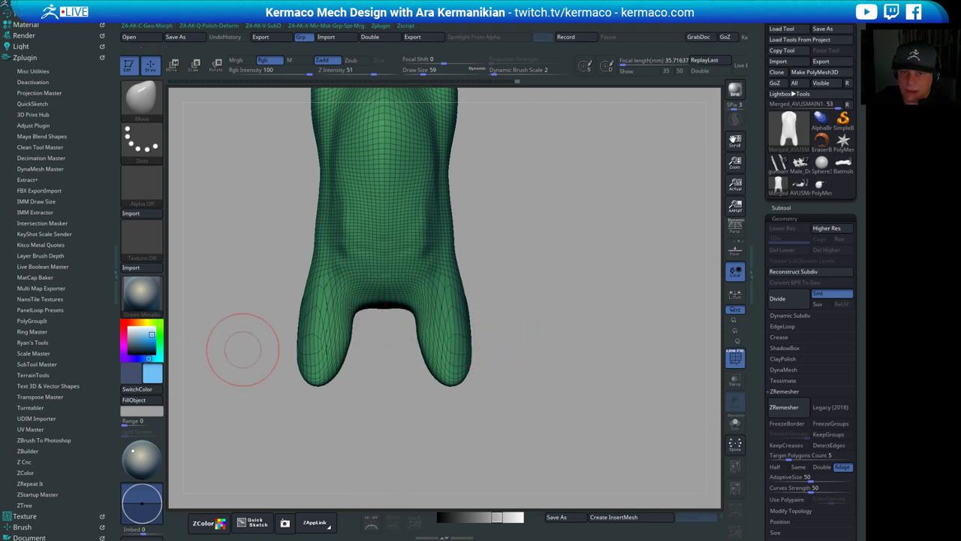
Switch to the browser and study the vehicle render on kermaco.com, focusing on its extended front wheel arms
{"action": "key", "text": "alt+Tab"}
{"action": "left_click", "coordinate": [187, 17]}
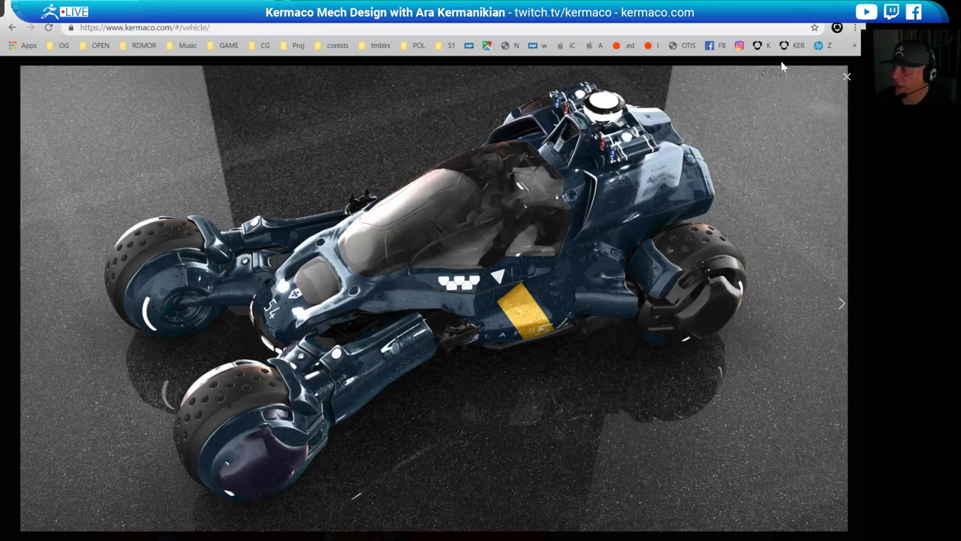
{"action": "left_click", "coordinate": [797, 6]}
Lower the pointed ridge at the rear and smooth the roof and rear deck with a brush of draw size 108
{"action": "mouse_move", "coordinate": [599, 334]}
{"action": "left_mouse_down"}
{"action": "mouse_move", "coordinate": [566, 189]}
{"action": "mouse_move", "coordinate": [631, 144]}
{"action": "mouse_move", "coordinate": [556, 304]}
{"action": "left_mouse_up"}
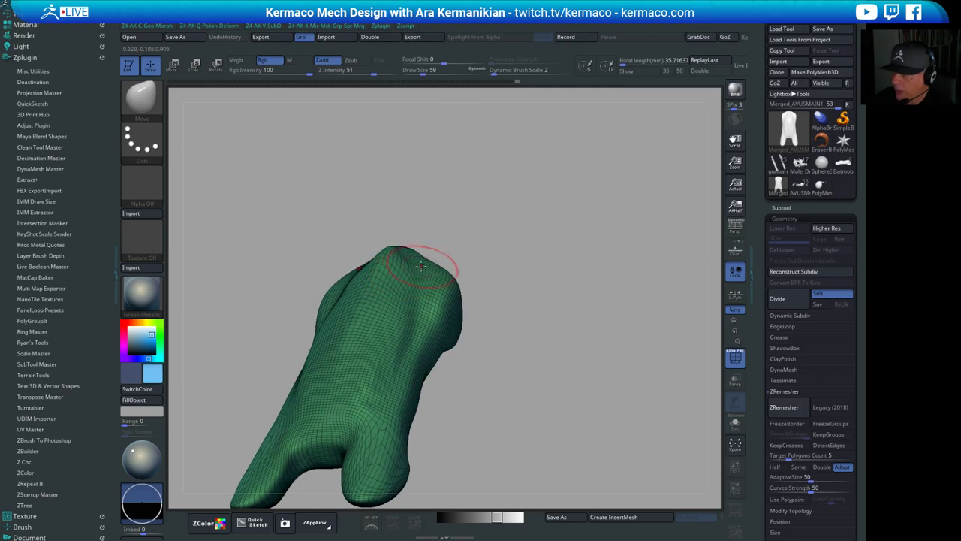
{"action": "mouse_move", "coordinate": [380, 263]}
{"action": "left_mouse_down"}
{"action": "mouse_move", "coordinate": [371, 254]}
{"action": "mouse_move", "coordinate": [359, 307]}
{"action": "left_mouse_up"}
{"action": "key", "text": "s"}
{"action": "mouse_move", "coordinate": [345, 350]}
{"action": "left_mouse_down"}
{"action": "mouse_move", "coordinate": [364, 343]}
{"action": "mouse_move", "coordinate": [374, 322]}
{"action": "mouse_move", "coordinate": [354, 301]}
{"action": "left_mouse_up"}
{"action": "left_click_drag", "start_coordinate": [640, 260], "coordinate": [623, 186], "text": "shift"}
{"action": "left_click_drag", "start_coordinate": [429, 264], "coordinate": [549, 279], "text": "shift"}
{"action": "mouse_move", "coordinate": [631, 324]}
{"action": "left_mouse_down"}
{"action": "mouse_move", "coordinate": [520, 271]}
{"action": "mouse_move", "coordinate": [531, 199]}
{"action": "mouse_move", "coordinate": [624, 247]}
{"action": "mouse_move", "coordinate": [660, 237]}
{"action": "left_mouse_up"}
{"action": "mouse_move", "coordinate": [653, 186]}
{"action": "left_mouse_down", "text": "shift"}
{"action": "mouse_move", "coordinate": [665, 133]}
{"action": "mouse_move", "coordinate": [642, 208]}
{"action": "mouse_move", "coordinate": [670, 199]}
{"action": "left_mouse_up", "text": "shift"}
{"action": "left_click_drag", "start_coordinate": [468, 249], "coordinate": [477, 258]}
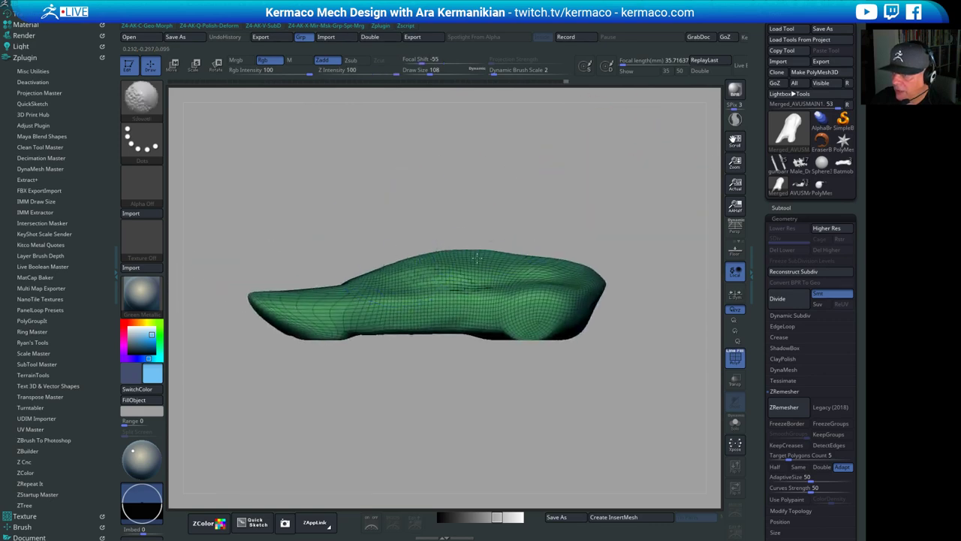
Adjust the front prongs, the lower body edge and the body sides behind the fenders with the Move brush
{"action": "mouse_move", "coordinate": [575, 203]}
{"action": "left_mouse_down"}
{"action": "mouse_move", "coordinate": [593, 284]}
{"action": "mouse_move", "coordinate": [608, 282]}
{"action": "left_mouse_up"}
{"action": "left_click_drag", "start_coordinate": [567, 401], "coordinate": [573, 429], "text": "alt"}
{"action": "left_click_drag", "start_coordinate": [295, 209], "coordinate": [303, 205]}
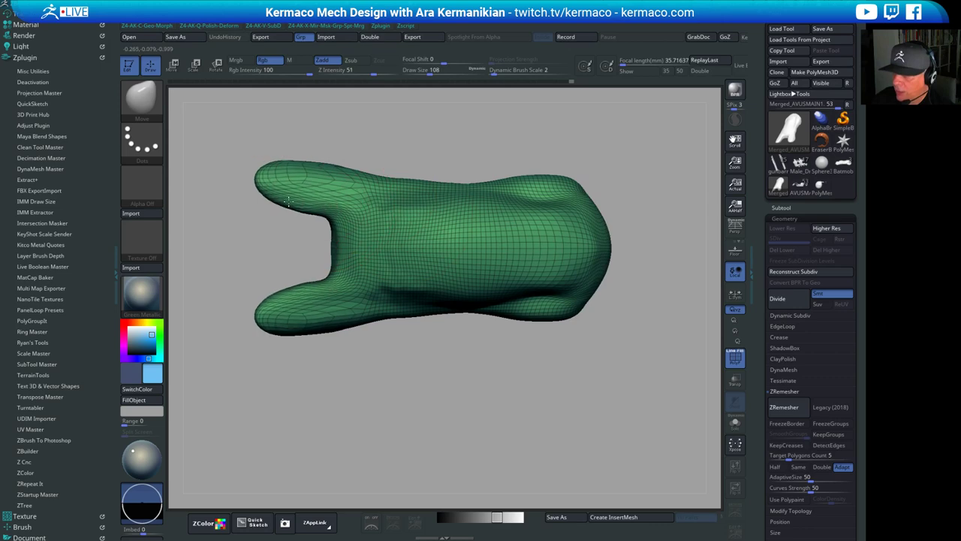
{"action": "mouse_move", "coordinate": [391, 459]}
{"action": "left_mouse_down"}
{"action": "mouse_move", "coordinate": [402, 372]}
{"action": "mouse_move", "coordinate": [428, 418]}
{"action": "left_mouse_up"}
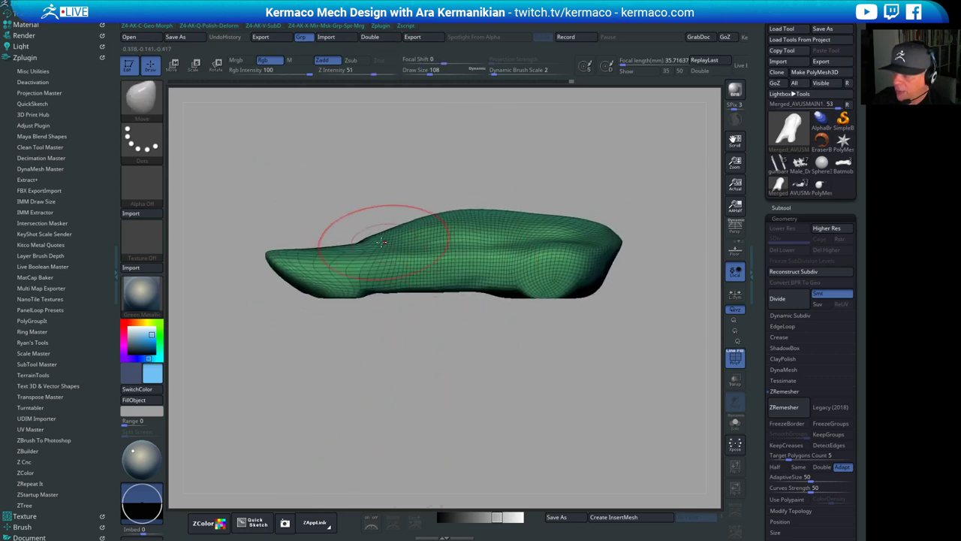
{"action": "left_click_drag", "start_coordinate": [476, 291], "coordinate": [482, 277]}
{"action": "left_click_drag", "start_coordinate": [444, 366], "coordinate": [420, 452]}
{"action": "left_click_drag", "start_coordinate": [438, 225], "coordinate": [393, 228]}
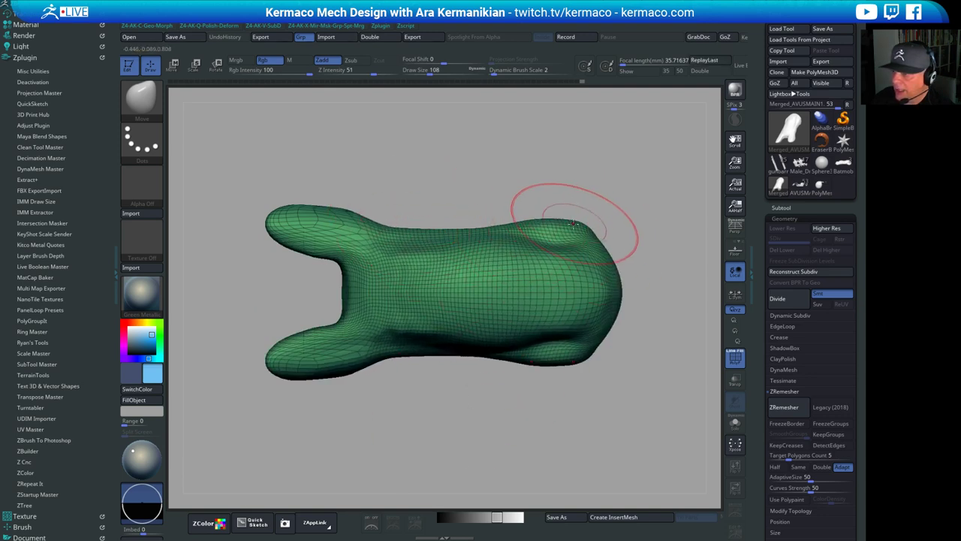
Reshape the rear corners and the dip beside the rear fenders with the Move brush, reducing the draw size to 80
{"action": "left_click_drag", "start_coordinate": [577, 222], "coordinate": [606, 240]}
{"action": "mouse_move", "coordinate": [653, 386]}
{"action": "left_mouse_down", "text": "shift"}
{"action": "mouse_move", "coordinate": [678, 291]}
{"action": "mouse_move", "coordinate": [618, 350]}
{"action": "left_mouse_up", "text": "shift"}
{"action": "left_click_drag", "start_coordinate": [558, 272], "coordinate": [591, 306]}
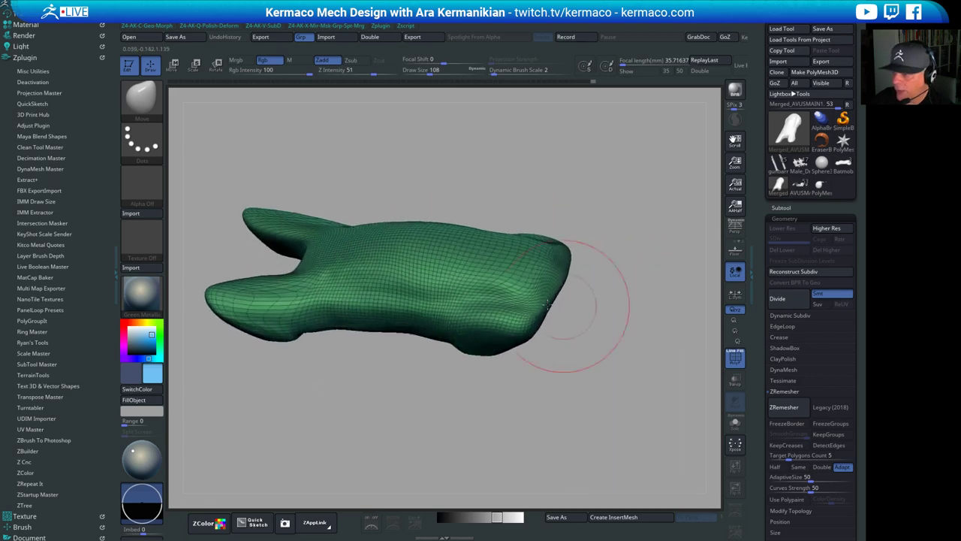
{"action": "left_click_drag", "start_coordinate": [519, 303], "coordinate": [469, 292]}
{"action": "mouse_move", "coordinate": [638, 332]}
{"action": "left_mouse_down"}
{"action": "mouse_move", "coordinate": [654, 403]}
{"action": "mouse_move", "coordinate": [639, 409]}
{"action": "left_mouse_up"}
{"action": "key", "text": "s"}
{"action": "left_click_drag", "start_coordinate": [487, 303], "coordinate": [482, 293]}
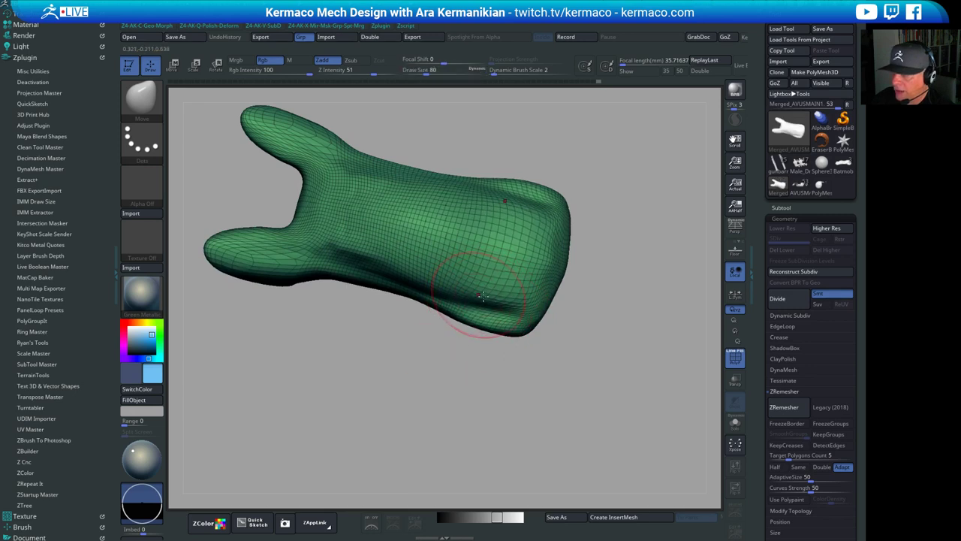
Refine and smooth the car's tail and the tops of the front prongs
{"action": "mouse_move", "coordinate": [571, 334]}
{"action": "left_mouse_down"}
{"action": "mouse_move", "coordinate": [584, 311]}
{"action": "mouse_move", "coordinate": [508, 290]}
{"action": "left_mouse_up"}
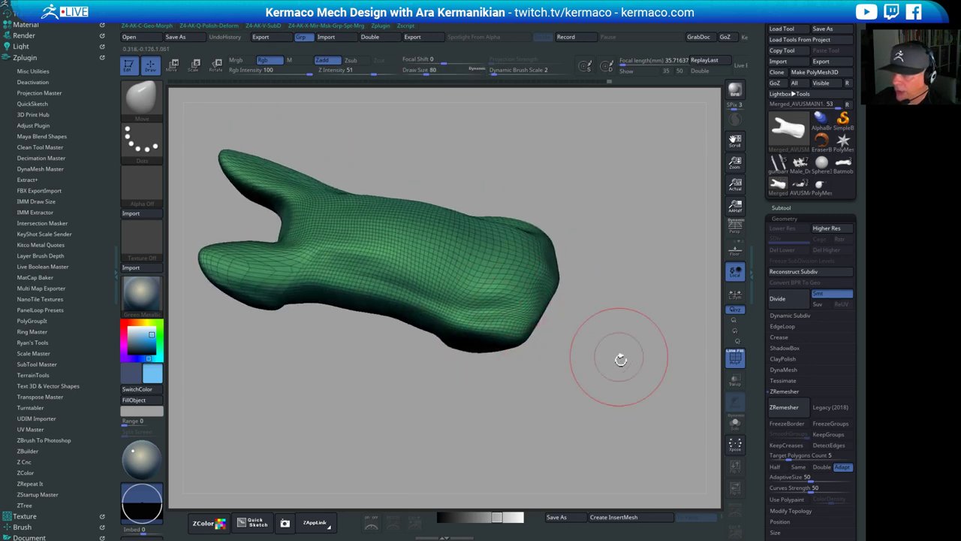
{"action": "left_click_drag", "start_coordinate": [620, 358], "coordinate": [592, 298]}
{"action": "left_click_drag", "start_coordinate": [585, 278], "coordinate": [566, 286]}
{"action": "left_click_drag", "start_coordinate": [573, 325], "coordinate": [590, 290], "text": "shift"}
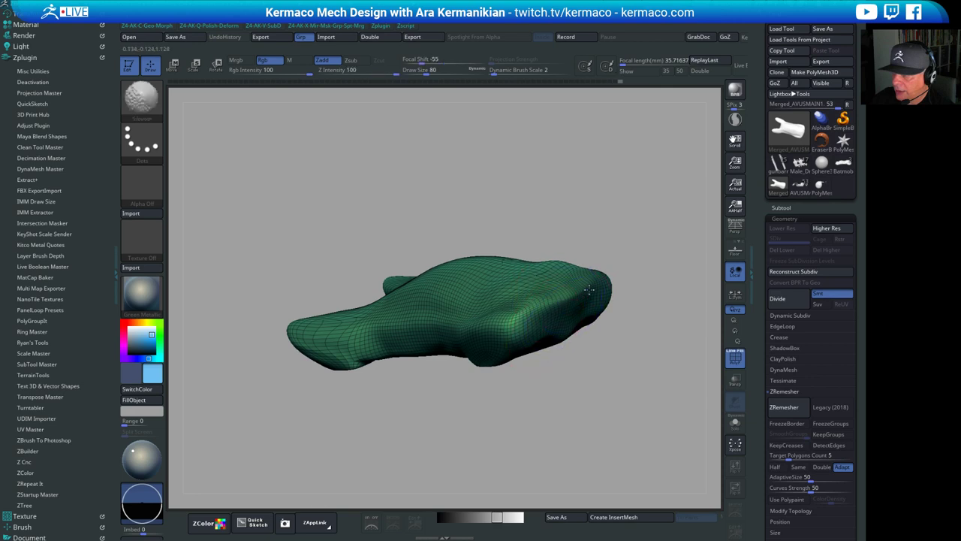
{"action": "mouse_move", "coordinate": [627, 186]}
{"action": "left_mouse_down"}
{"action": "mouse_move", "coordinate": [644, 204]}
{"action": "mouse_move", "coordinate": [651, 244]}
{"action": "left_mouse_up"}
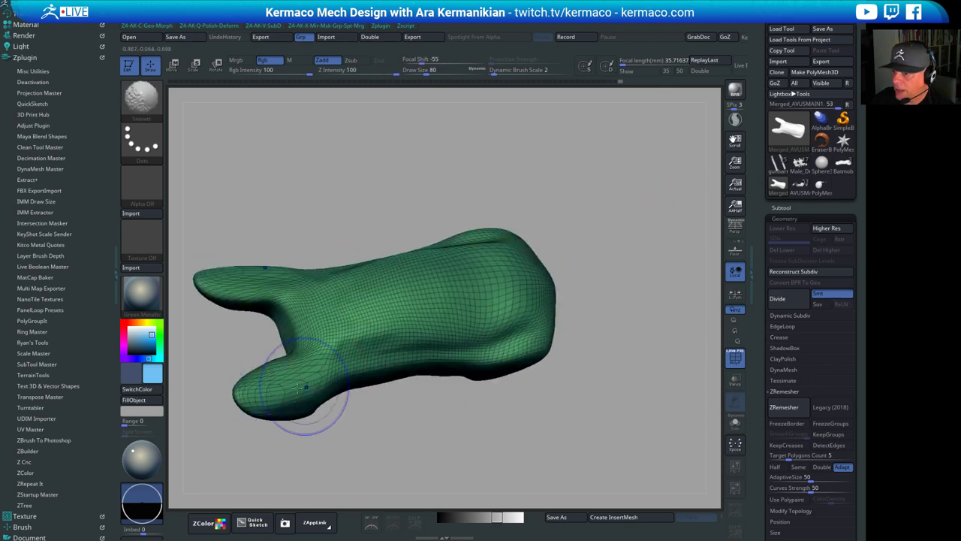
{"action": "left_click_drag", "start_coordinate": [306, 386], "coordinate": [262, 375], "text": "shift"}
{"action": "left_click_drag", "start_coordinate": [468, 483], "coordinate": [646, 199], "text": "shift"}
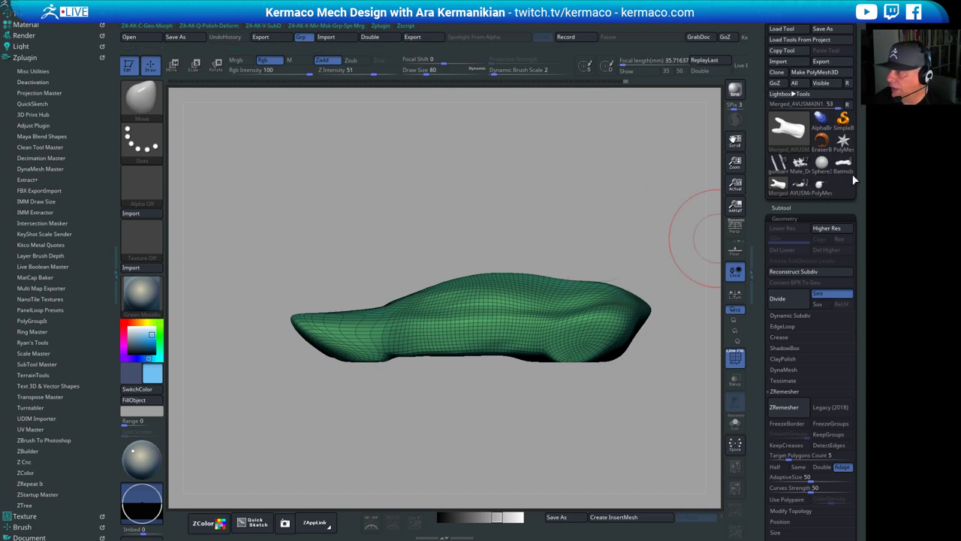
Switch to the Batmobile_V2 tool, expand its subtool list and select the first aston subtool
{"action": "mouse_move", "coordinate": [831, 174]}
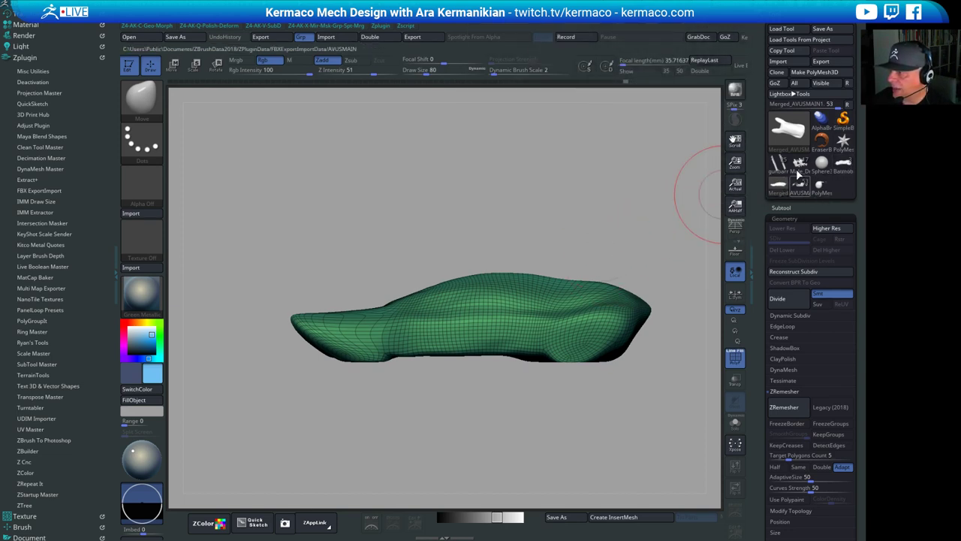
{"action": "left_click", "coordinate": [847, 169]}
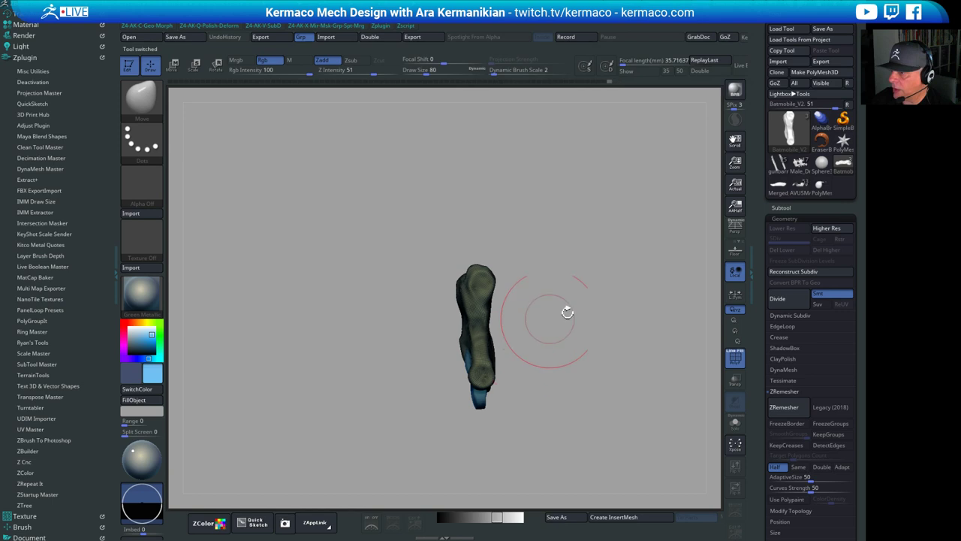
{"action": "left_click_drag", "start_coordinate": [567, 310], "coordinate": [627, 206]}
{"action": "left_click", "coordinate": [782, 208]}
{"action": "left_click_drag", "start_coordinate": [562, 301], "coordinate": [492, 218]}
{"action": "left_click", "coordinate": [794, 241]}
{"action": "left_click_drag", "start_coordinate": [492, 218], "coordinate": [575, 243], "text": "alt"}
Reset the Gizmo orientation on the aston subtool and move its pivot onto the mesh
{"action": "key", "text": "w"}
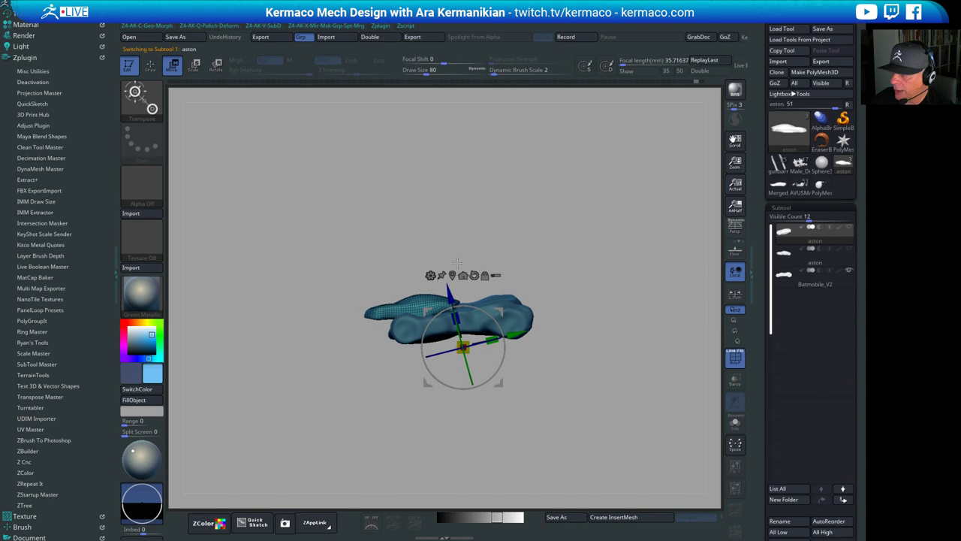
{"action": "left_click", "coordinate": [475, 275], "text": "alt"}
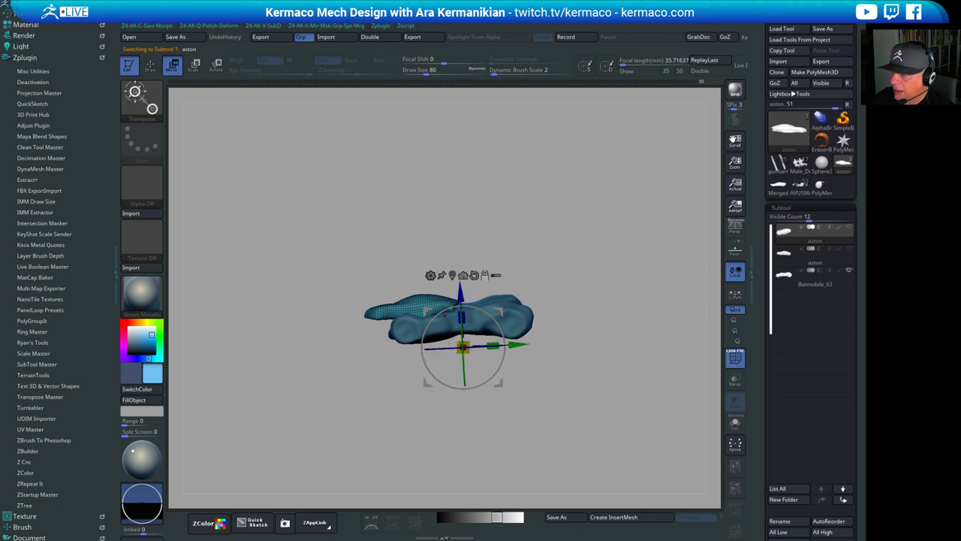
{"action": "left_click_drag", "start_coordinate": [511, 346], "coordinate": [476, 347], "text": "alt"}
{"action": "left_click_drag", "start_coordinate": [424, 293], "coordinate": [423, 265], "text": "alt"}
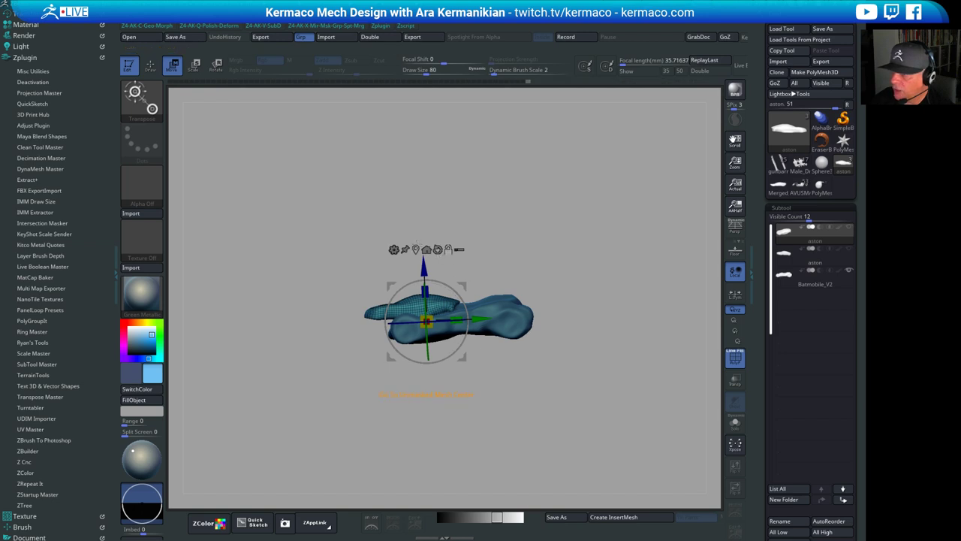
{"action": "left_click_drag", "start_coordinate": [525, 262], "coordinate": [560, 258], "text": "shift"}
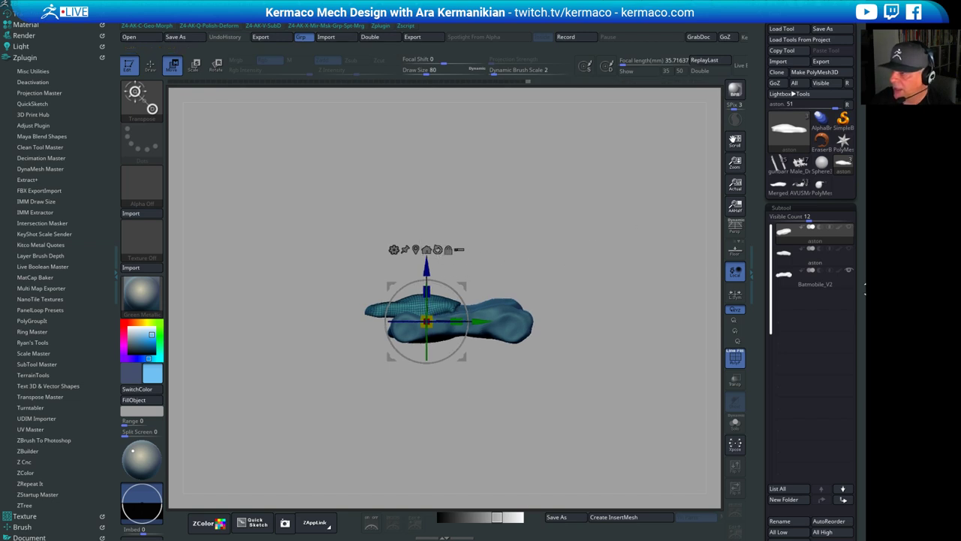
Select the Batmobile_V2 subtool and prepare the Move brush with a draw size of 44
{"action": "left_click", "coordinate": [821, 279]}
{"action": "left_click_drag", "start_coordinate": [572, 300], "coordinate": [589, 217]}
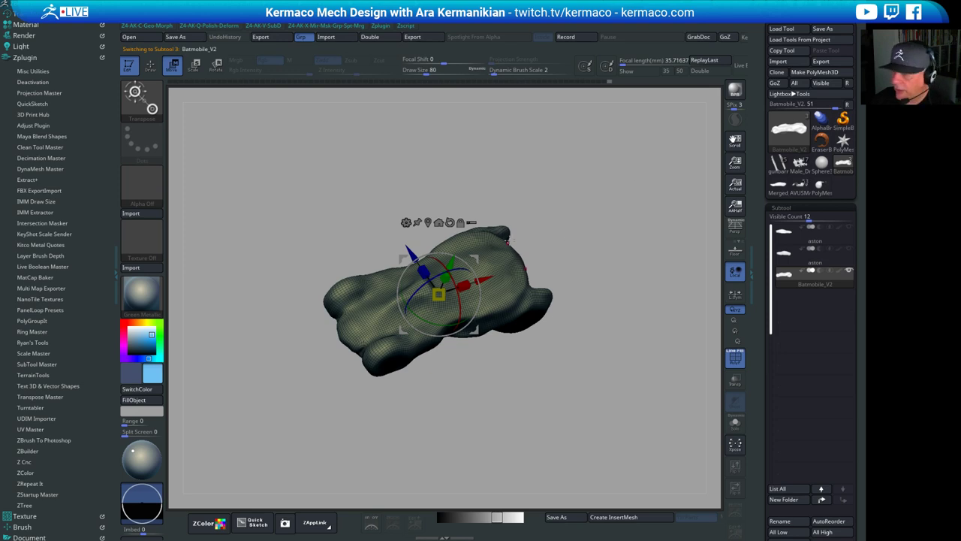
{"action": "left_click_drag", "start_coordinate": [570, 312], "coordinate": [607, 209]}
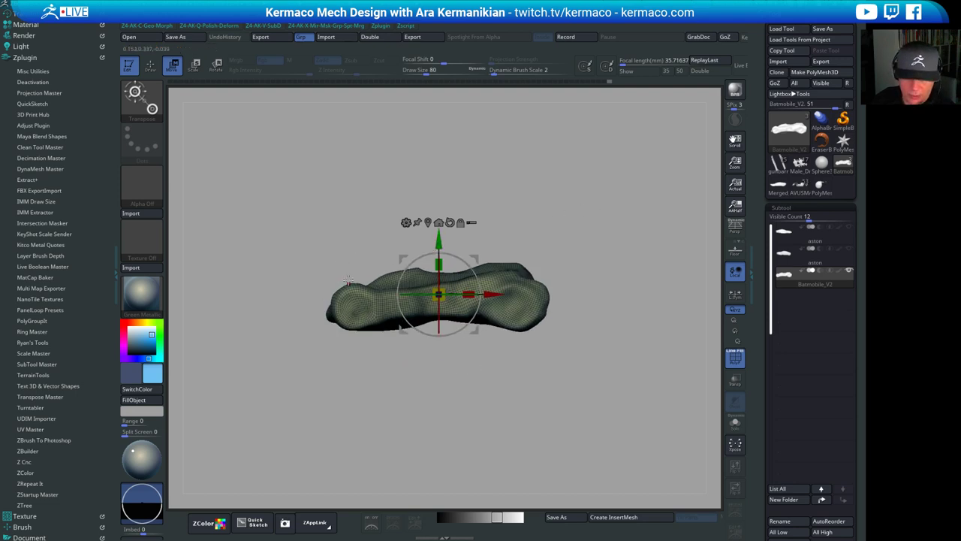
{"action": "key", "text": "q"}
{"action": "left_click_drag", "start_coordinate": [389, 382], "coordinate": [369, 419]}
{"action": "key", "text": "s"}
{"action": "mouse_move", "coordinate": [379, 321]}
{"action": "left_mouse_down"}
{"action": "mouse_move", "coordinate": [367, 323]}
{"action": "mouse_move", "coordinate": [376, 323]}
{"action": "left_mouse_up"}
{"action": "mouse_move", "coordinate": [524, 230]}
{"action": "left_mouse_down"}
{"action": "mouse_move", "coordinate": [582, 241]}
{"action": "mouse_move", "coordinate": [630, 202]}
{"action": "left_mouse_up"}
Pull the Batmobile's front fenders forward into long prongs and refine their rounded tips and inner sides with the Move brush
{"action": "left_click_drag", "start_coordinate": [316, 265], "coordinate": [407, 283], "text": "alt"}
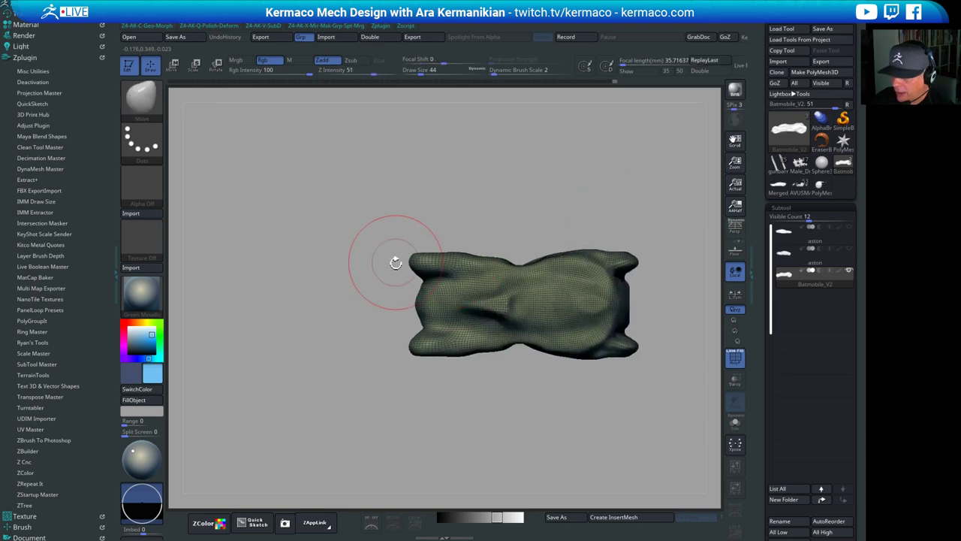
{"action": "left_click_drag", "start_coordinate": [360, 244], "coordinate": [374, 302]}
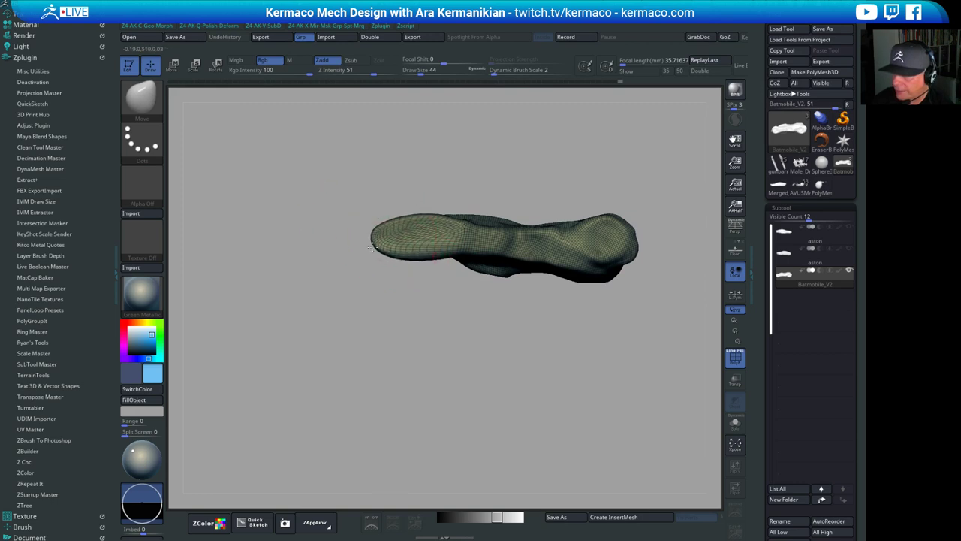
{"action": "left_click_drag", "start_coordinate": [428, 256], "coordinate": [429, 262]}
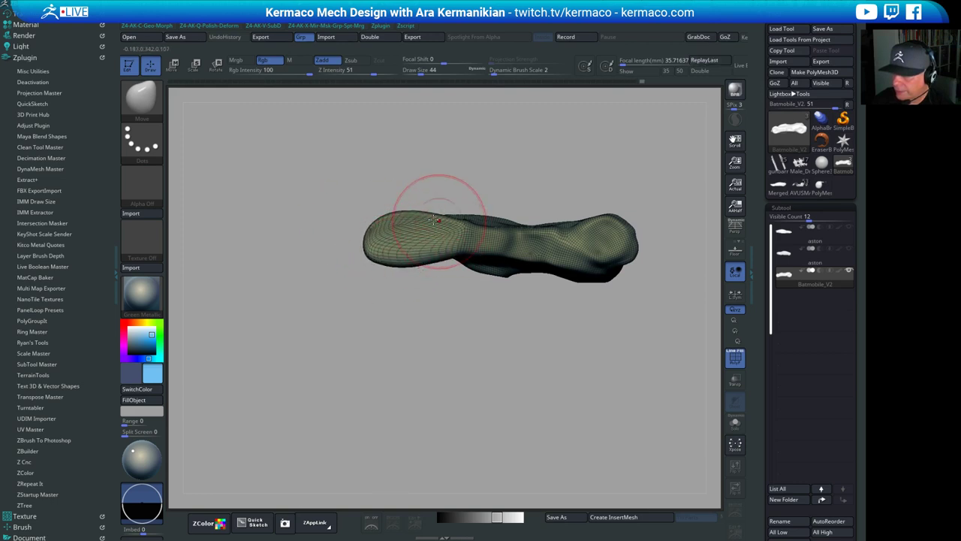
{"action": "left_click_drag", "start_coordinate": [404, 205], "coordinate": [407, 215]}
{"action": "left_click_drag", "start_coordinate": [371, 256], "coordinate": [368, 261]}
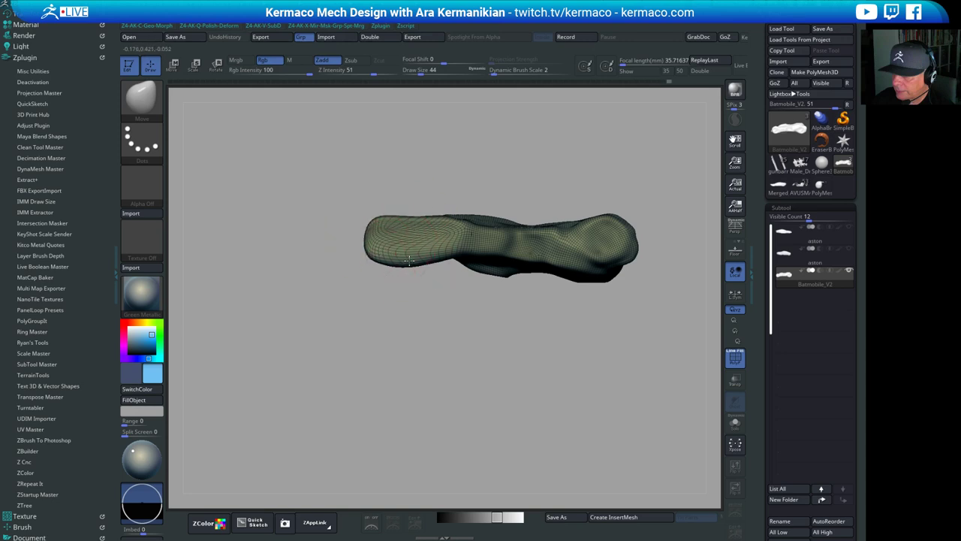
{"action": "mouse_move", "coordinate": [387, 395]}
{"action": "left_mouse_down"}
{"action": "mouse_move", "coordinate": [412, 279]}
{"action": "mouse_move", "coordinate": [443, 267]}
{"action": "mouse_move", "coordinate": [476, 297]}
{"action": "left_mouse_up"}
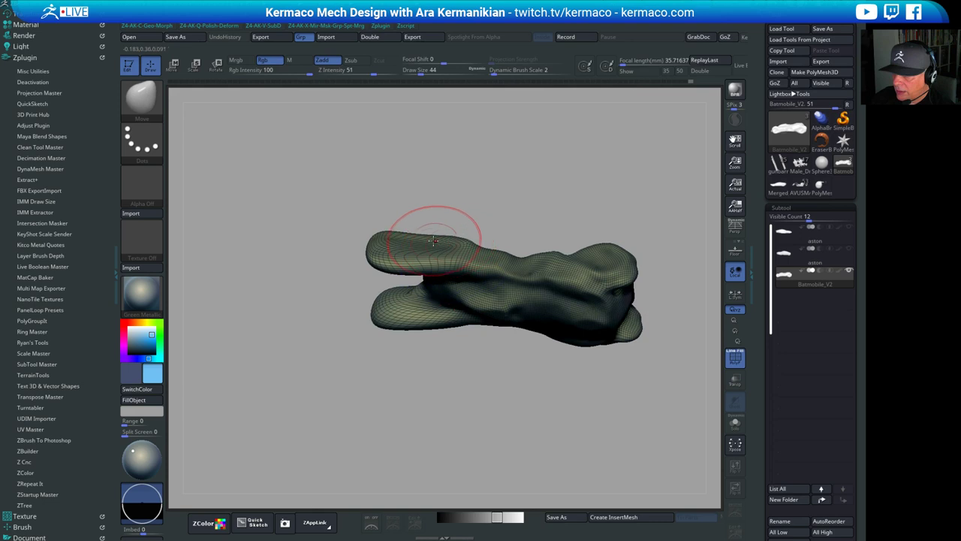
{"action": "left_click_drag", "start_coordinate": [437, 250], "coordinate": [394, 242]}
{"action": "mouse_move", "coordinate": [521, 203]}
{"action": "left_mouse_down"}
{"action": "mouse_move", "coordinate": [560, 148]}
{"action": "mouse_move", "coordinate": [565, 170]}
{"action": "left_mouse_up"}
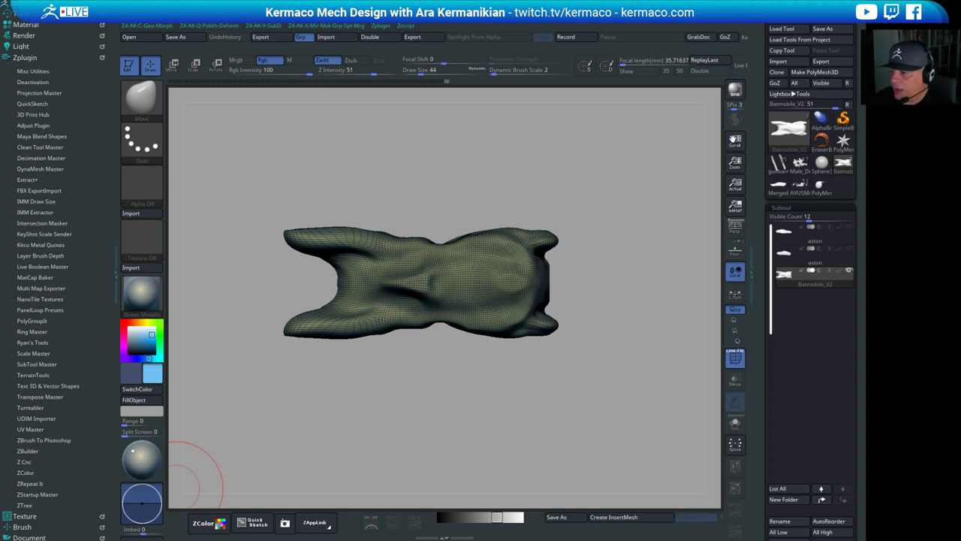
Clip the outer sides of the front prongs flat with a straight cut in the plan view
{"action": "left_click_drag", "start_coordinate": [586, 470], "coordinate": [535, 449]}
{"action": "mouse_move", "coordinate": [322, 350]}
{"action": "left_mouse_down", "text": "shift"}
{"action": "mouse_move", "coordinate": [340, 348]}
{"action": "mouse_move", "coordinate": [259, 347]}
{"action": "mouse_move", "coordinate": [366, 348]}
{"action": "left_mouse_up", "text": "shift"}
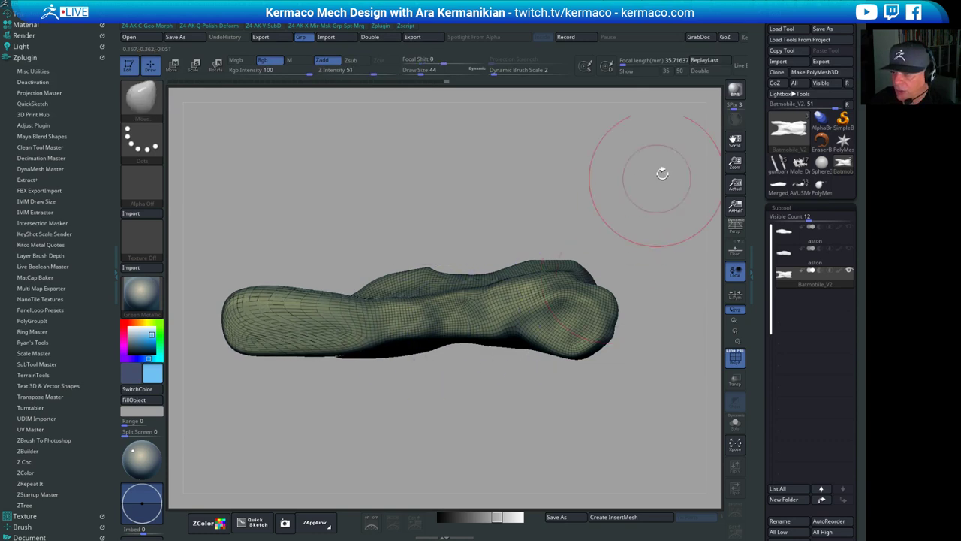
{"action": "left_click_drag", "start_coordinate": [664, 172], "coordinate": [705, 253], "text": "shift"}
{"action": "left_click_drag", "start_coordinate": [502, 133], "coordinate": [633, 179], "text": "alt"}
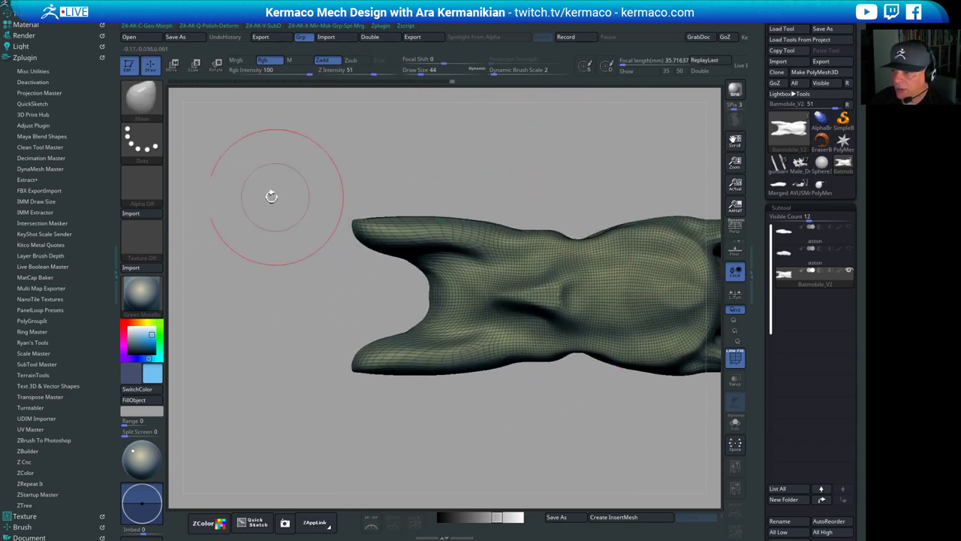
{"action": "mouse_move", "coordinate": [234, 196]}
{"action": "left_mouse_down", "text": "ctrl+shift"}
{"action": "mouse_move", "coordinate": [678, 204]}
{"action": "mouse_move", "coordinate": [609, 228]}
{"action": "left_mouse_up", "text": "ctrl+shift"}
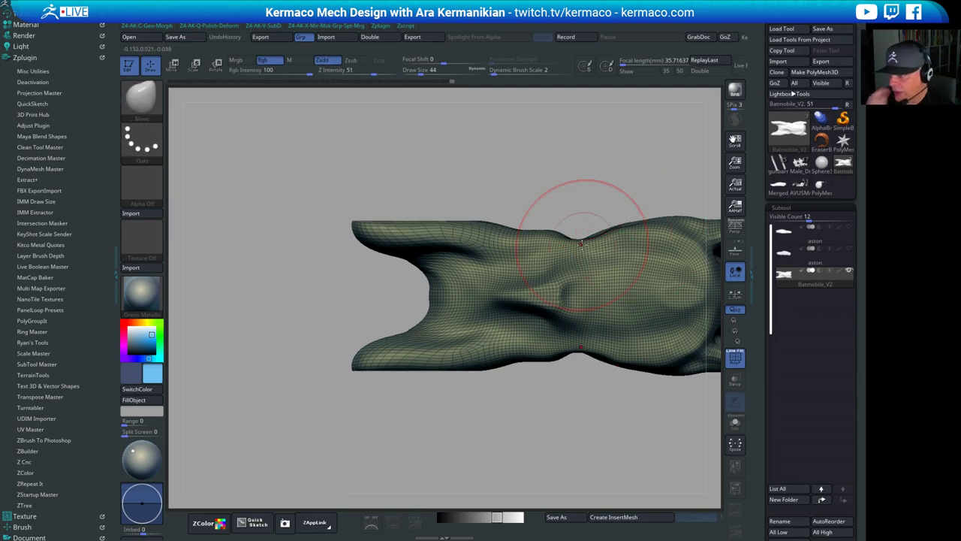
Clip the tops of the front prongs flat in side view and smooth where they meet the body
{"action": "left_click_drag", "start_coordinate": [489, 459], "coordinate": [450, 372]}
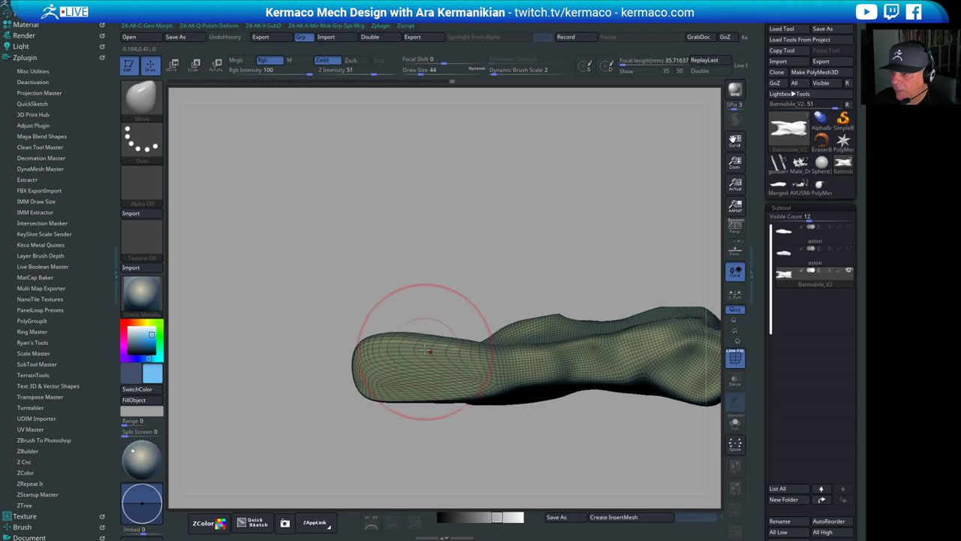
{"action": "left_click_drag", "start_coordinate": [545, 235], "coordinate": [523, 165], "text": "alt"}
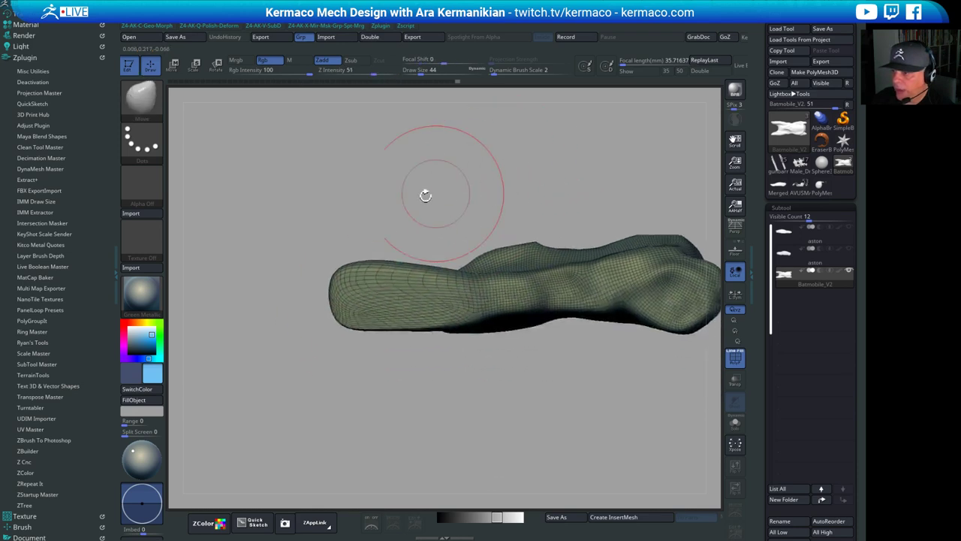
{"action": "mouse_move", "coordinate": [238, 247]}
{"action": "left_mouse_down", "text": "ctrl+shift"}
{"action": "mouse_move", "coordinate": [472, 247]}
{"action": "mouse_move", "coordinate": [455, 269]}
{"action": "left_mouse_up", "text": "ctrl+shift"}
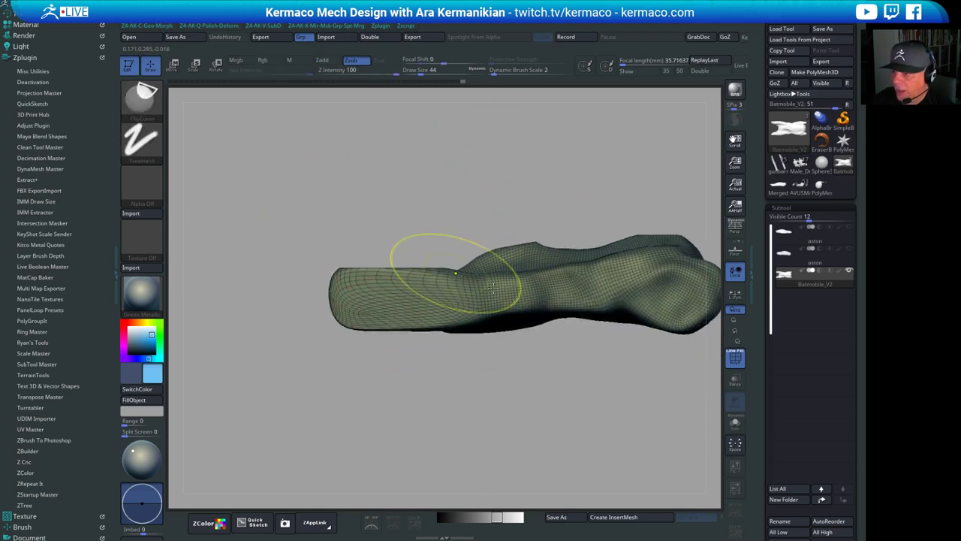
{"action": "left_click_drag", "start_coordinate": [443, 435], "coordinate": [443, 485]}
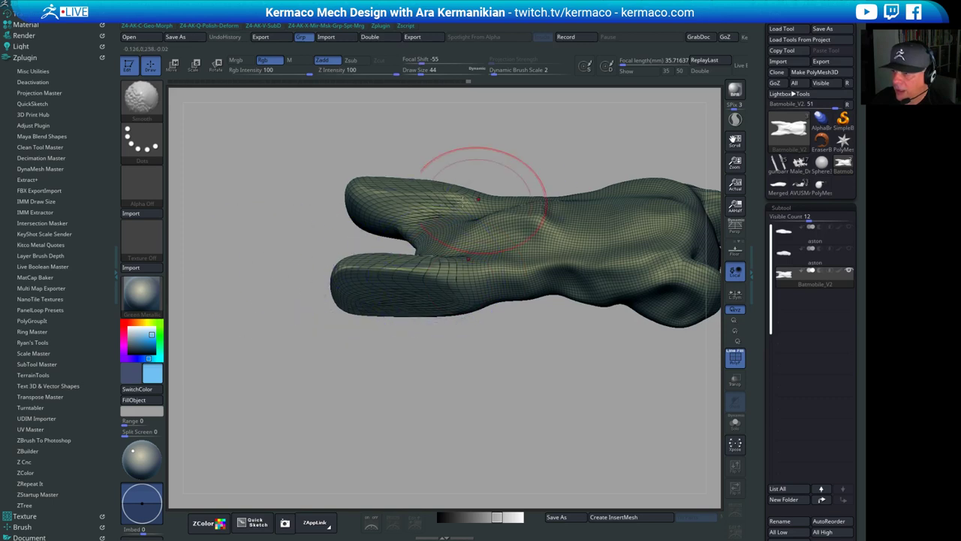
{"action": "mouse_move", "coordinate": [516, 120]}
{"action": "left_mouse_down"}
{"action": "mouse_move", "coordinate": [481, 218]}
{"action": "mouse_move", "coordinate": [413, 318]}
{"action": "left_mouse_up"}
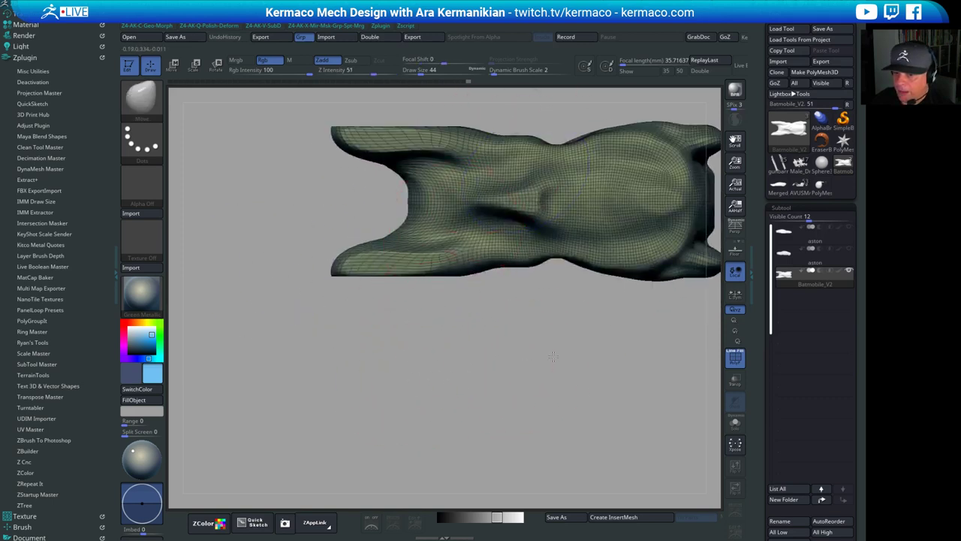
{"action": "left_click_drag", "start_coordinate": [554, 357], "coordinate": [491, 409], "text": "alt"}
{"action": "mouse_move", "coordinate": [216, 215]}
{"action": "left_mouse_down", "text": "ctrl+shift"}
{"action": "mouse_move", "coordinate": [314, 214]}
{"action": "mouse_move", "coordinate": [149, 279]}
{"action": "mouse_move", "coordinate": [130, 224]}
{"action": "mouse_move", "coordinate": [229, 212]}
{"action": "mouse_move", "coordinate": [246, 201]}
{"action": "left_mouse_up", "text": "ctrl+shift"}
{"action": "key", "text": "ctrl+z"}
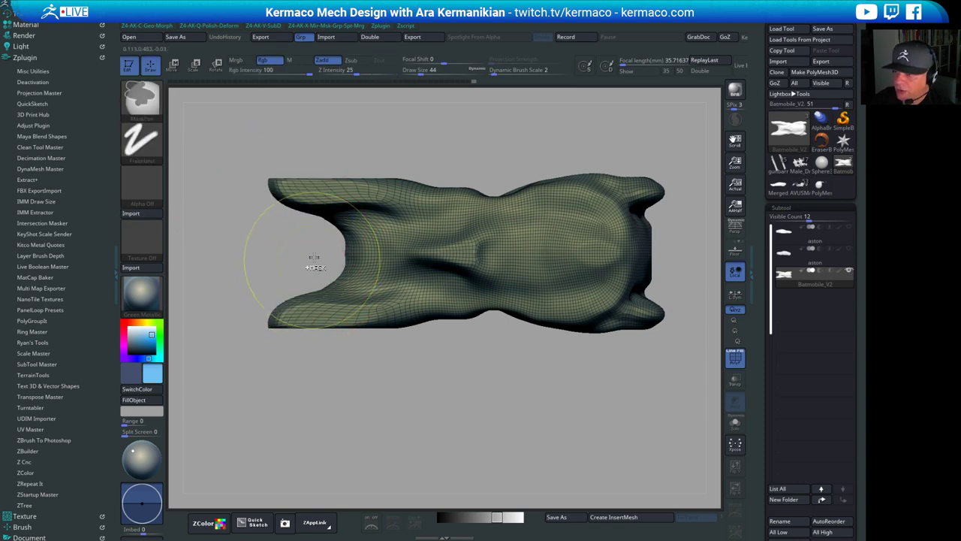
{"action": "left_click_drag", "start_coordinate": [221, 293], "coordinate": [324, 296], "text": "ctrl+shift"}
{"action": "key", "text": "ctrl+z"}
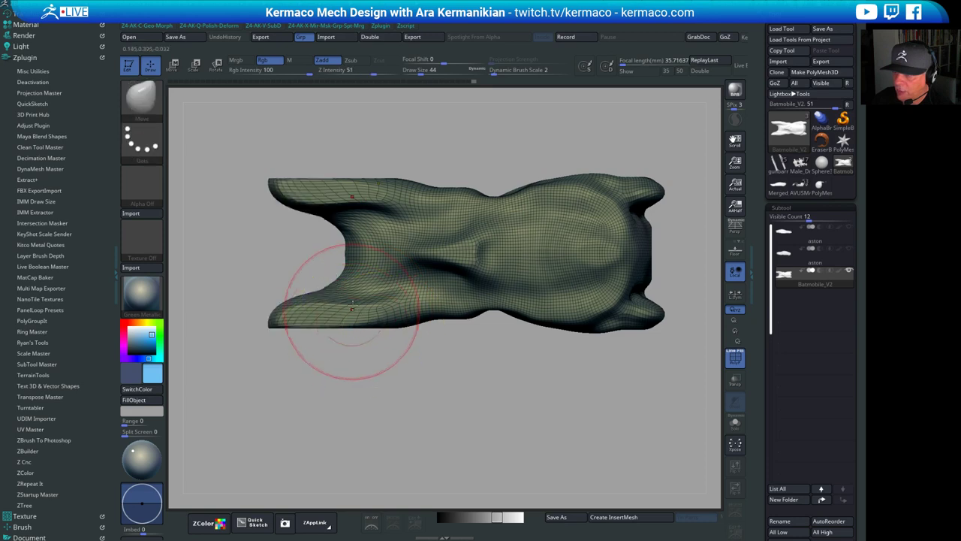
{"action": "key", "text": "ctrl+z"}
Smooth the front edge between the prongs and adjust the prong tips and outer edges with the Move brush at draw size 35
{"action": "left_click_drag", "start_coordinate": [337, 236], "coordinate": [351, 233], "text": "shift"}
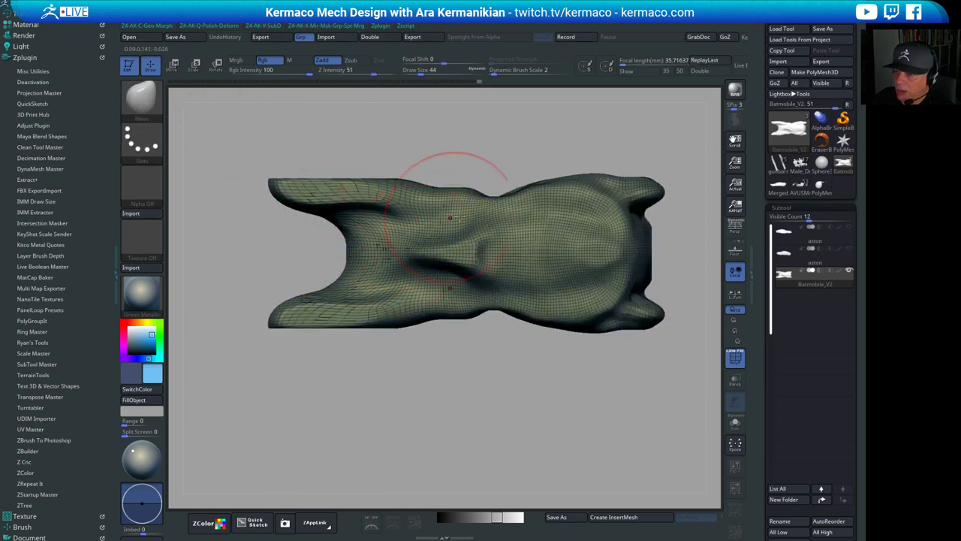
{"action": "key", "text": "s"}
{"action": "left_click_drag", "start_coordinate": [380, 218], "coordinate": [363, 221]}
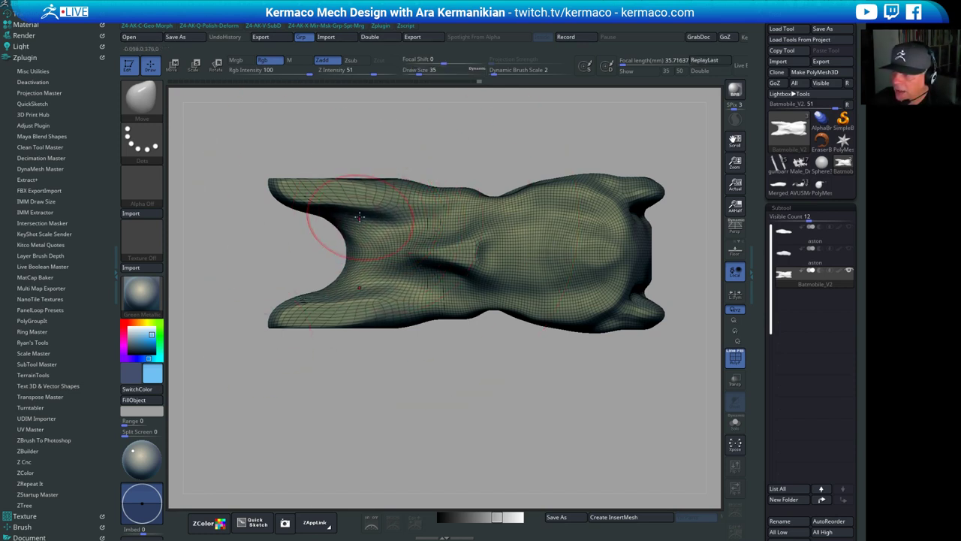
{"action": "left_click_drag", "start_coordinate": [284, 200], "coordinate": [280, 194]}
{"action": "left_click_drag", "start_coordinate": [379, 183], "coordinate": [404, 188]}
Smooth the underside of the body around the rear fenders
{"action": "left_click_drag", "start_coordinate": [508, 132], "coordinate": [526, 291]}
{"action": "mouse_move", "coordinate": [525, 292]}
{"action": "left_mouse_down", "text": "alt"}
{"action": "mouse_move", "coordinate": [526, 175]}
{"action": "mouse_move", "coordinate": [476, 309]}
{"action": "mouse_move", "coordinate": [467, 420]}
{"action": "left_mouse_up", "text": "alt"}
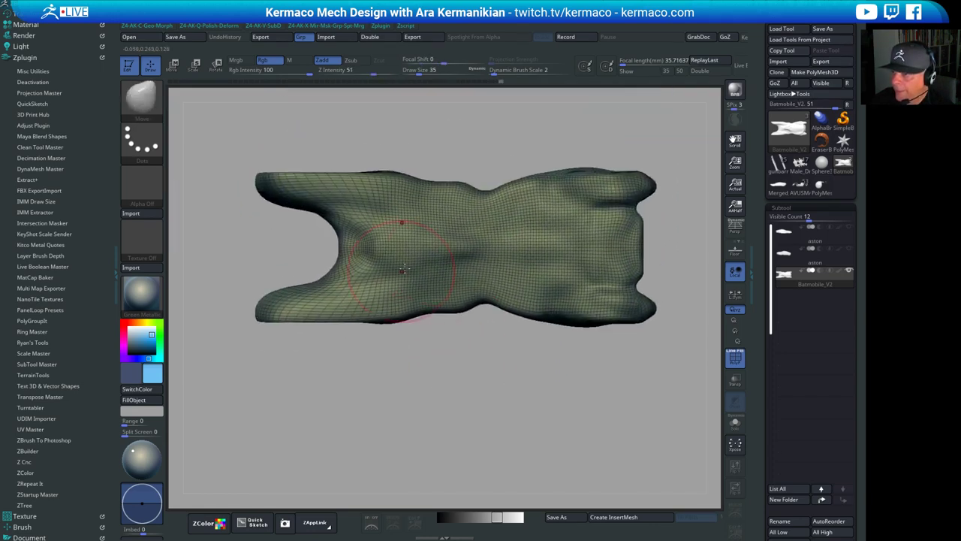
{"action": "left_click_drag", "start_coordinate": [430, 143], "coordinate": [599, 137]}
{"action": "left_click_drag", "start_coordinate": [599, 137], "coordinate": [540, 168], "text": "alt"}
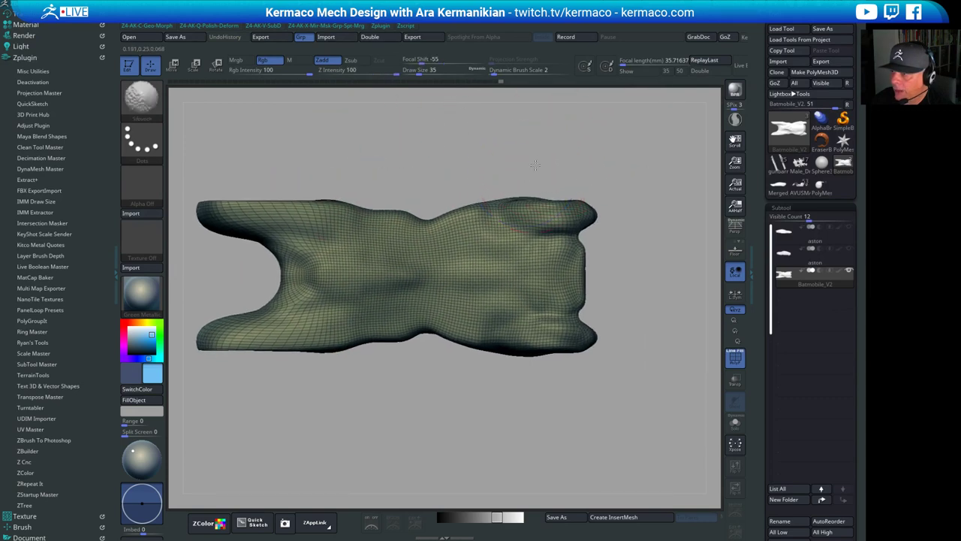
{"action": "mouse_move", "coordinate": [387, 178]}
{"action": "left_mouse_down", "text": "ctrl+shift"}
{"action": "mouse_move", "coordinate": [670, 211]}
{"action": "mouse_move", "coordinate": [682, 174]}
{"action": "mouse_move", "coordinate": [699, 294]}
{"action": "left_mouse_up", "text": "ctrl+shift"}
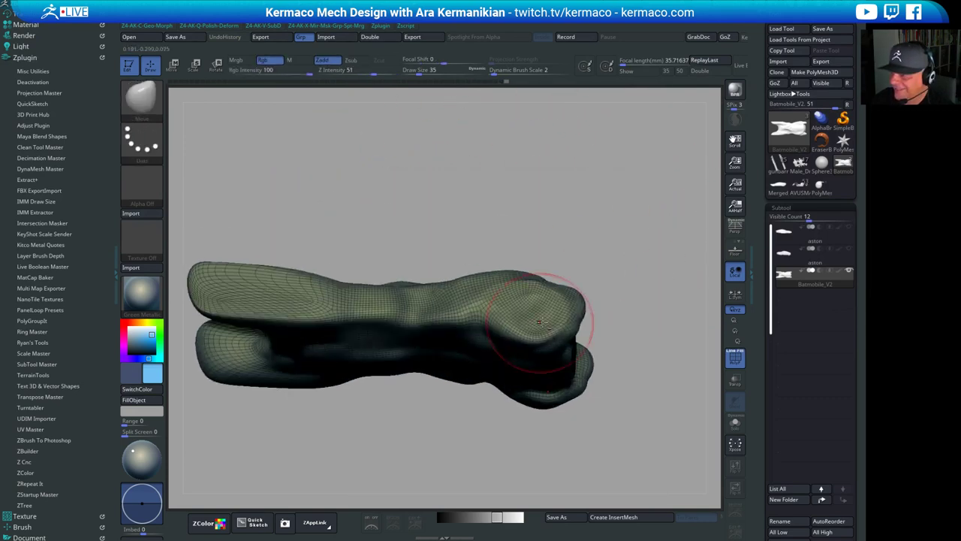
Pull the outer sides of the rear fenders outward with the Move brush to widen the rear of the car
{"action": "left_click_drag", "start_coordinate": [540, 320], "coordinate": [537, 309]}
{"action": "left_click_drag", "start_coordinate": [535, 313], "coordinate": [530, 302]}
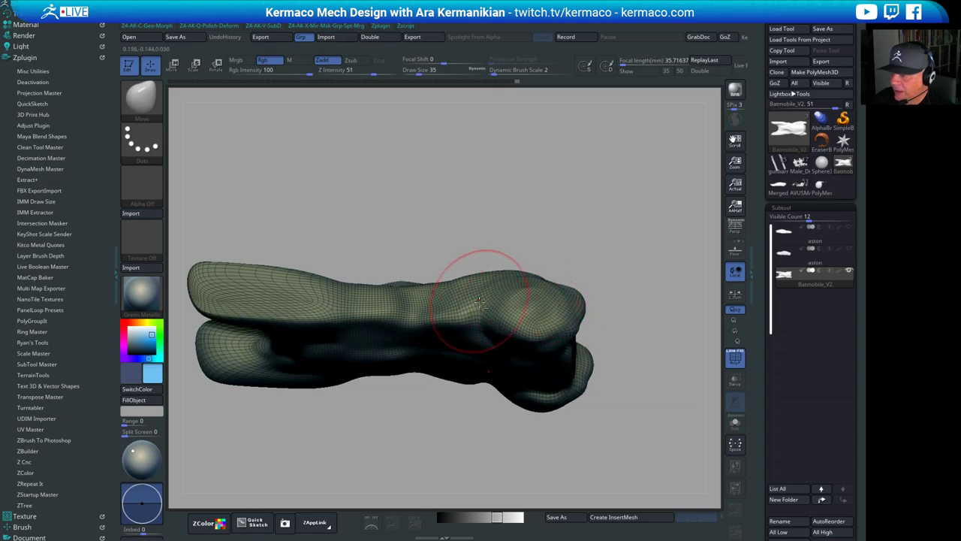
{"action": "left_click_drag", "start_coordinate": [479, 319], "coordinate": [478, 310]}
{"action": "left_click_drag", "start_coordinate": [549, 313], "coordinate": [557, 307]}
{"action": "mouse_move", "coordinate": [609, 250]}
{"action": "left_mouse_down"}
{"action": "mouse_move", "coordinate": [647, 223]}
{"action": "mouse_move", "coordinate": [558, 341]}
{"action": "left_mouse_up"}
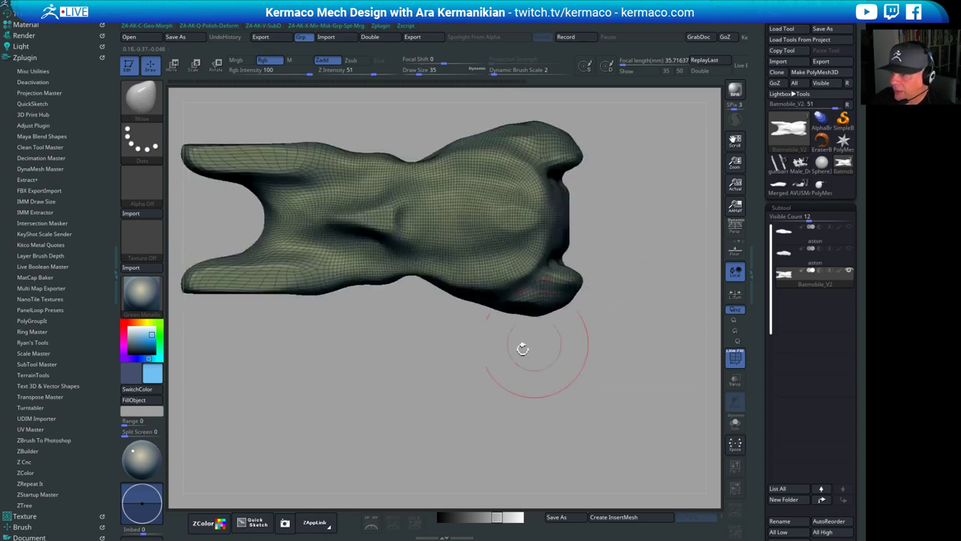
{"action": "left_click_drag", "start_coordinate": [444, 332], "coordinate": [505, 272], "text": "alt"}
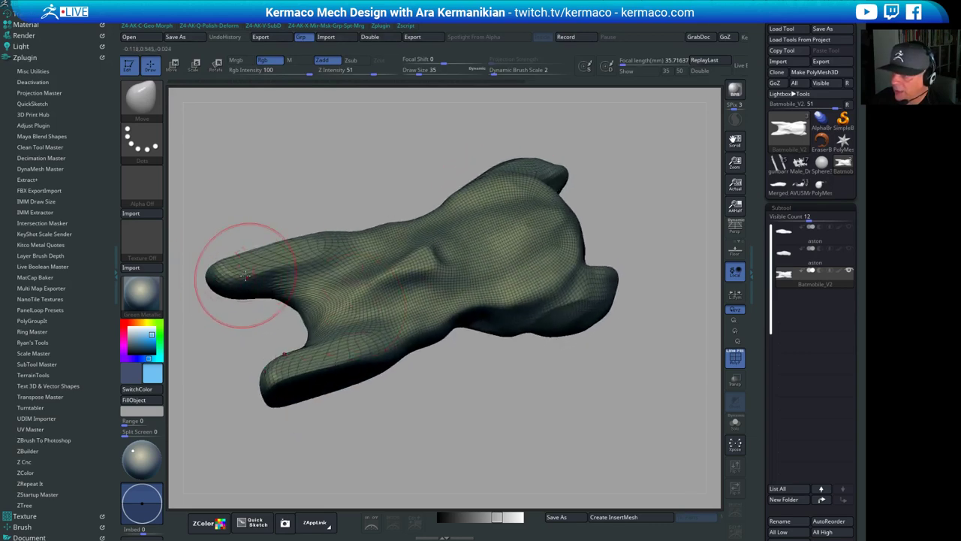
{"action": "left_click_drag", "start_coordinate": [387, 411], "coordinate": [538, 367]}
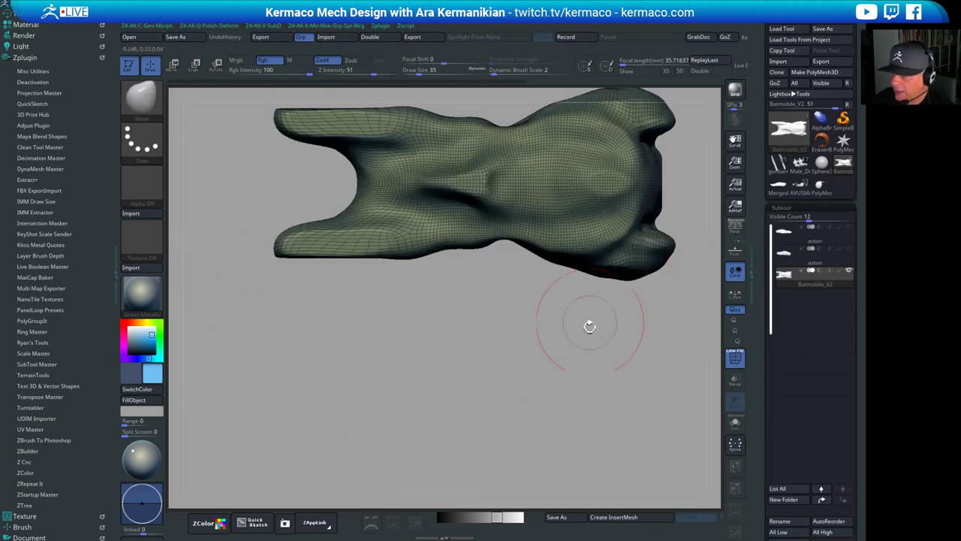
{"action": "left_click_drag", "start_coordinate": [590, 326], "coordinate": [612, 198]}
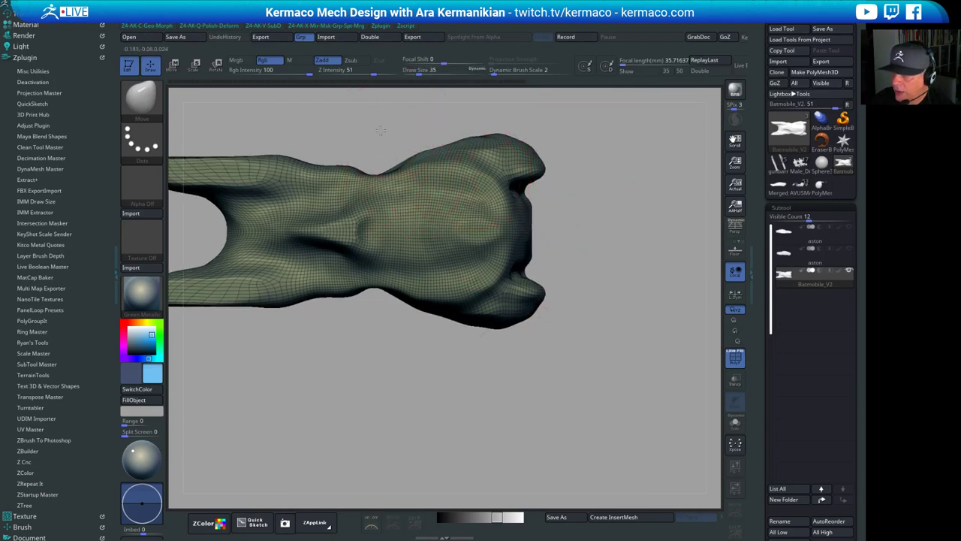
Trim the outer sides of the front prongs straight back toward the waist with clip curves in the top view
{"action": "key", "text": "s"}
{"action": "mouse_move", "coordinate": [336, 153]}
{"action": "left_mouse_down", "text": "alt"}
{"action": "mouse_move", "coordinate": [413, 162]}
{"action": "mouse_move", "coordinate": [408, 179]}
{"action": "left_mouse_up", "text": "alt"}
{"action": "mouse_move", "coordinate": [260, 143]}
{"action": "left_mouse_down", "text": "ctrl+shift"}
{"action": "mouse_move", "coordinate": [413, 156]}
{"action": "mouse_move", "coordinate": [448, 146]}
{"action": "mouse_move", "coordinate": [435, 166]}
{"action": "mouse_move", "coordinate": [444, 160]}
{"action": "left_mouse_up", "text": "ctrl+shift"}
{"action": "mouse_move", "coordinate": [370, 159]}
{"action": "left_mouse_down", "text": "ctrl+shift"}
{"action": "mouse_move", "coordinate": [459, 185]}
{"action": "mouse_move", "coordinate": [444, 178]}
{"action": "left_mouse_up", "text": "ctrl+shift"}
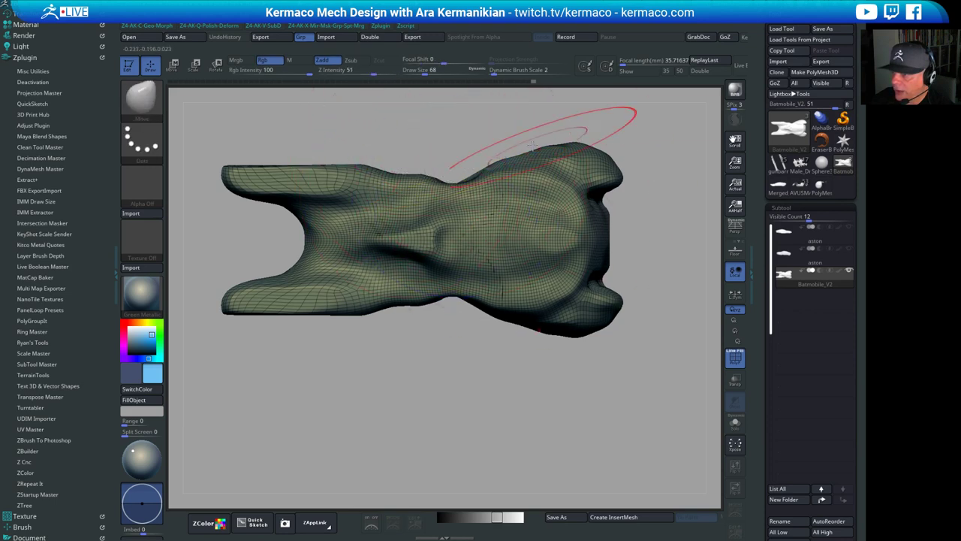
Adjust the body's central area with the Move brush at draw size 54, and reduce the draw size to 37
{"action": "left_click_drag", "start_coordinate": [560, 126], "coordinate": [558, 109]}
{"action": "key", "text": "s"}
{"action": "left_click_drag", "start_coordinate": [384, 267], "coordinate": [382, 267]}
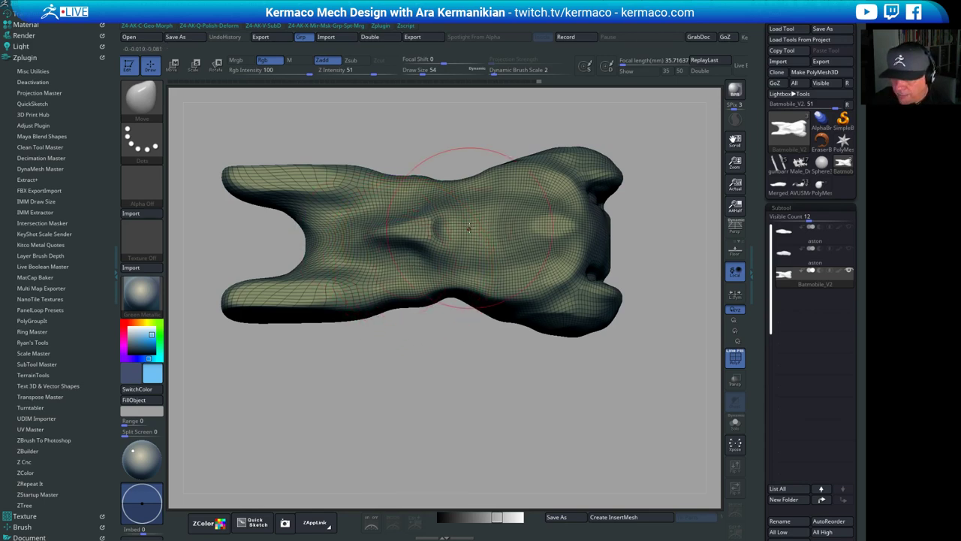
{"action": "key", "text": "s"}
{"action": "mouse_move", "coordinate": [394, 390]}
{"action": "left_mouse_down"}
{"action": "mouse_move", "coordinate": [404, 389]}
{"action": "mouse_move", "coordinate": [392, 390]}
{"action": "left_mouse_up"}
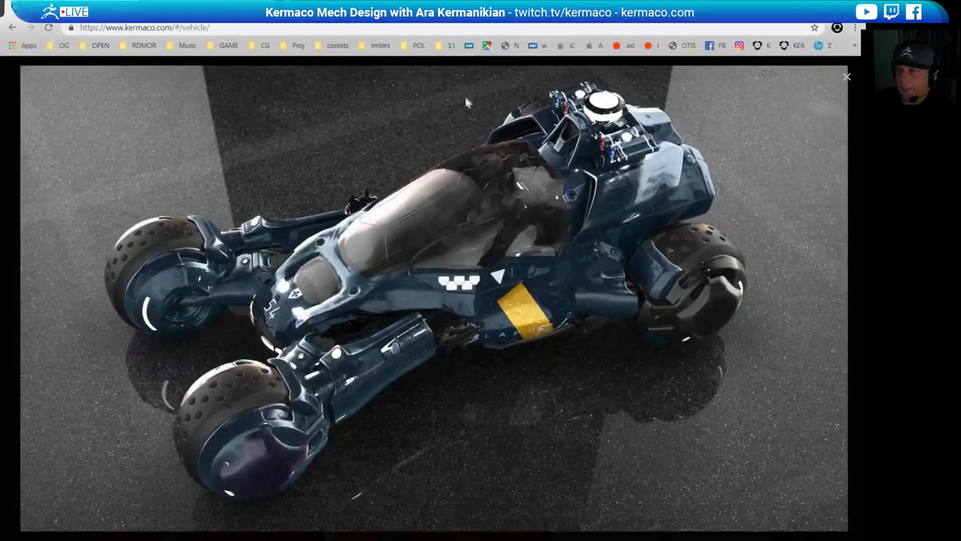
Switch to the browser and open pixologic.com in a new tab
{"action": "left_click", "coordinate": [337, 12]}
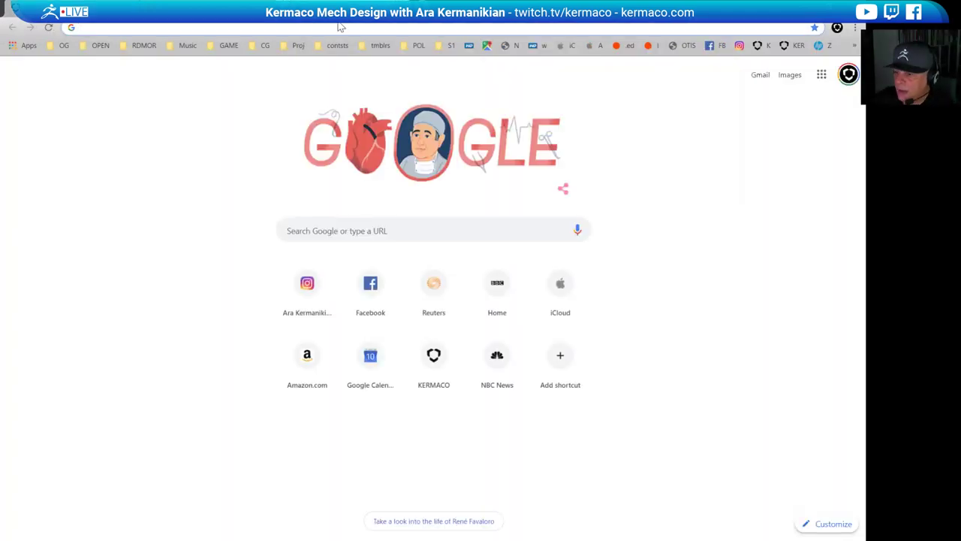
{"action": "type", "text": "pi"}
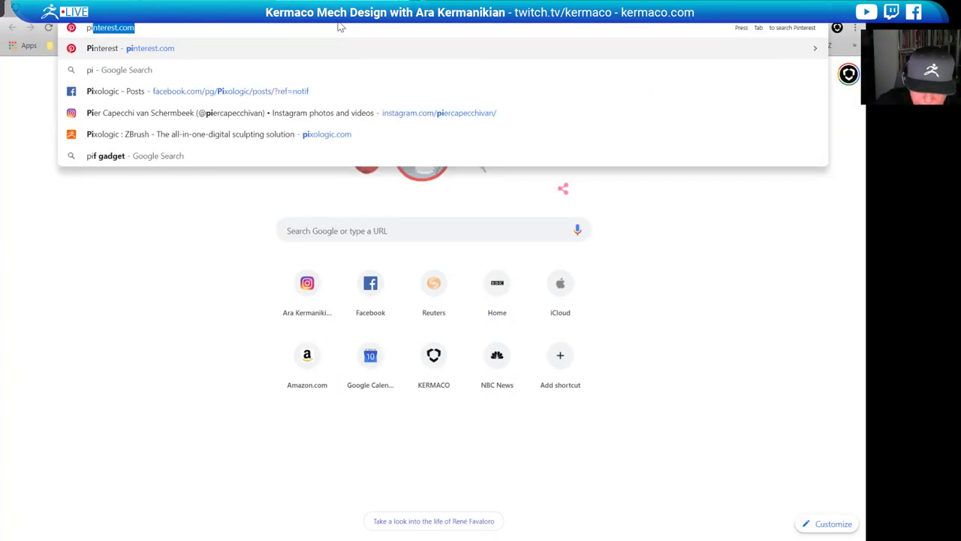
{"action": "type", "text": "xologi"}
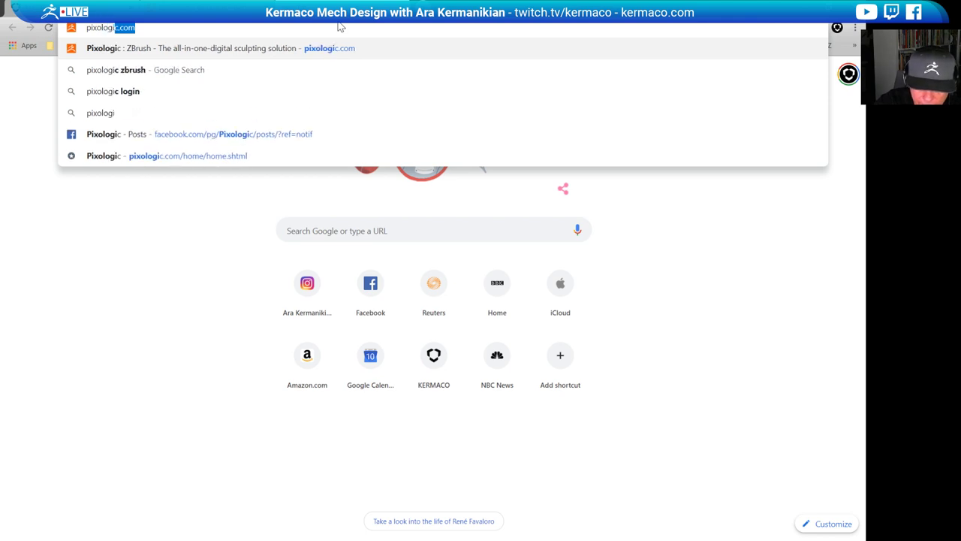
{"action": "type", "text": "c.com"}
{"action": "key", "text": "Return"}
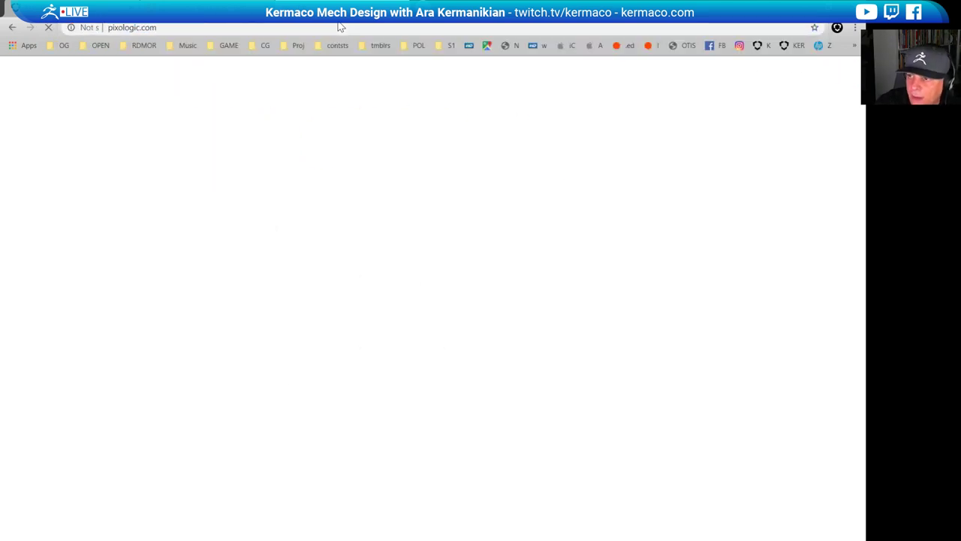
Open the Buy ZBrush page in the Pixologic store
{"action": "mouse_move", "coordinate": [533, 82]}
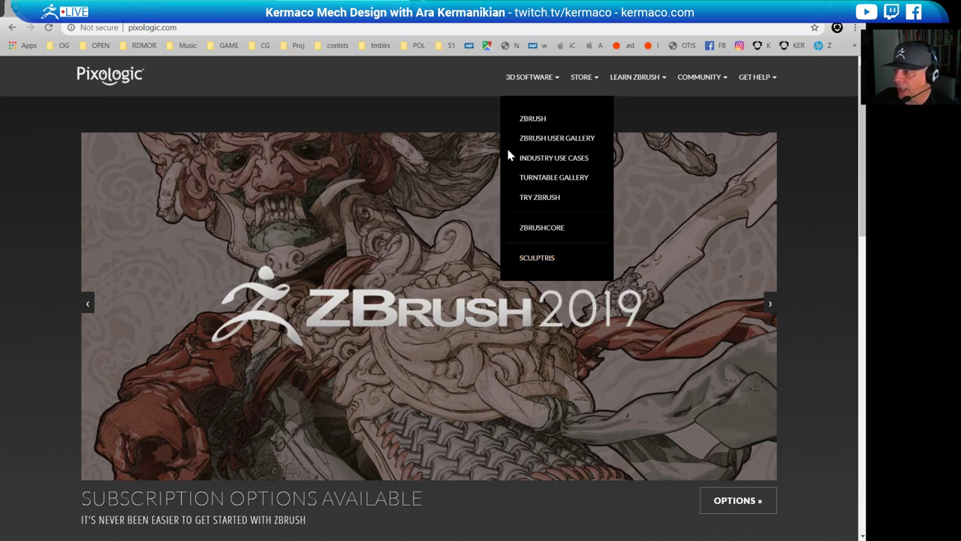
{"action": "mouse_move", "coordinate": [582, 82]}
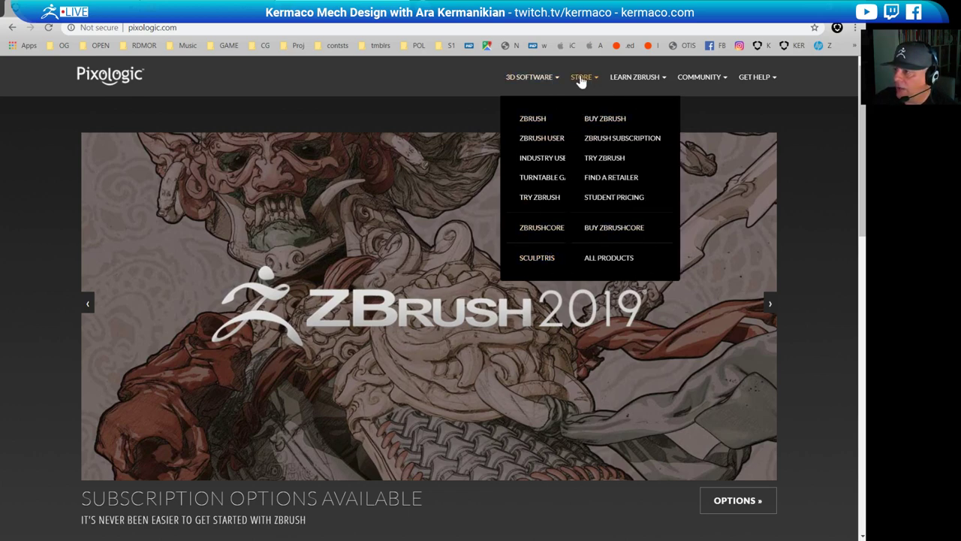
{"action": "left_click", "coordinate": [598, 120]}
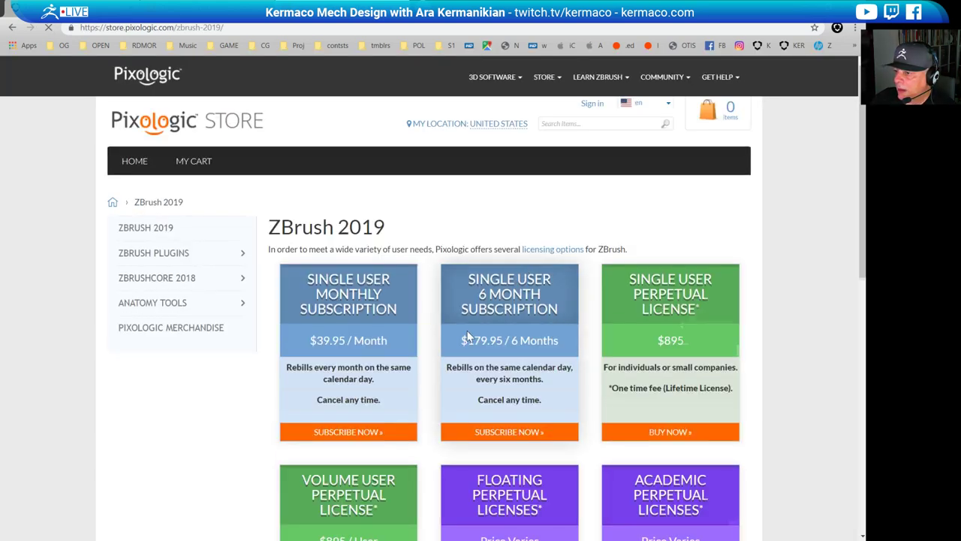
Examine the ZBrush 2019 subscription, perpetual, floating and academic license options
{"action": "scroll", "coordinate": [467, 332], "scroll_direction": "down", "scroll_amount": 2}
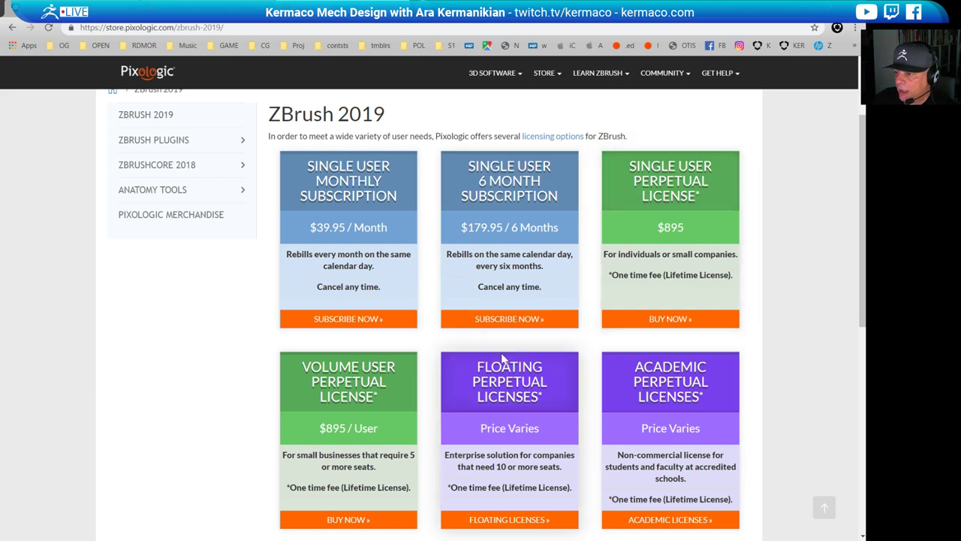
{"action": "scroll", "coordinate": [434, 361], "scroll_direction": "down", "scroll_amount": 2}
{"action": "scroll", "coordinate": [434, 315], "scroll_direction": "up", "scroll_amount": 1}
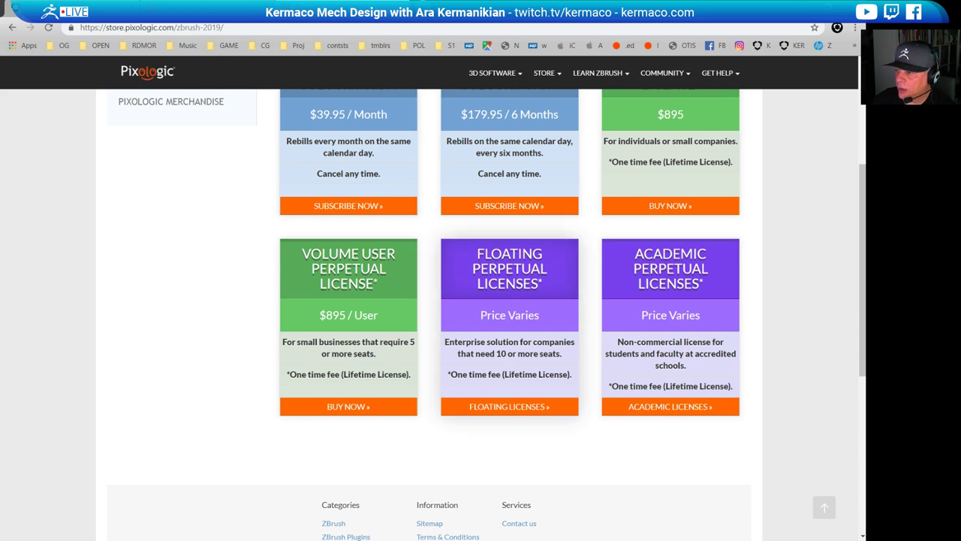
{"action": "scroll", "coordinate": [526, 301], "scroll_direction": "up", "scroll_amount": 3}
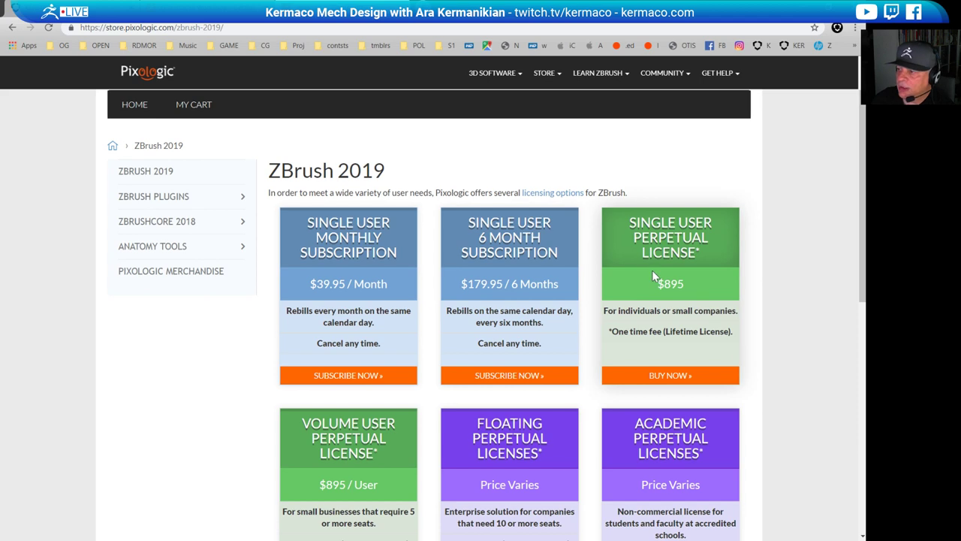
{"action": "scroll", "coordinate": [479, 416], "scroll_direction": "down", "scroll_amount": 2}
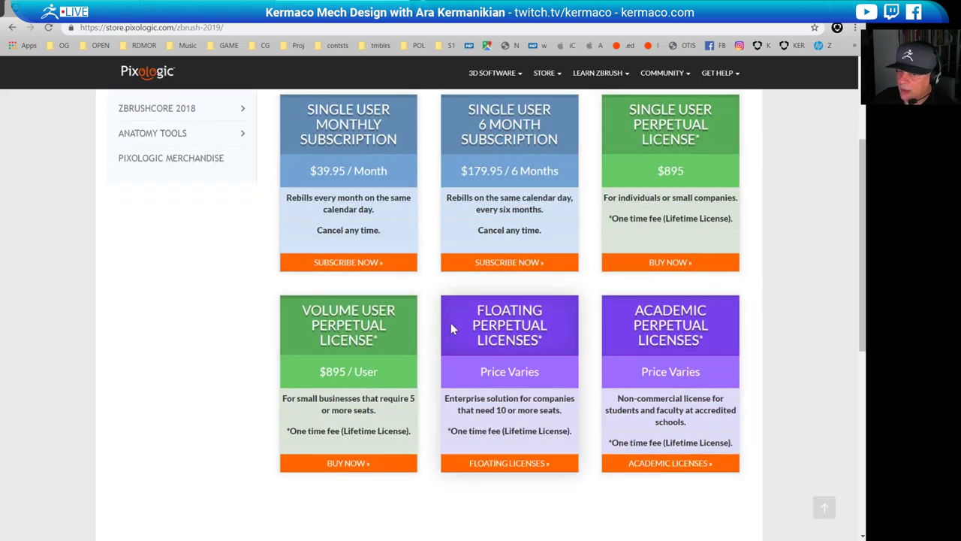
{"action": "scroll", "coordinate": [448, 323], "scroll_direction": "up", "scroll_amount": 2}
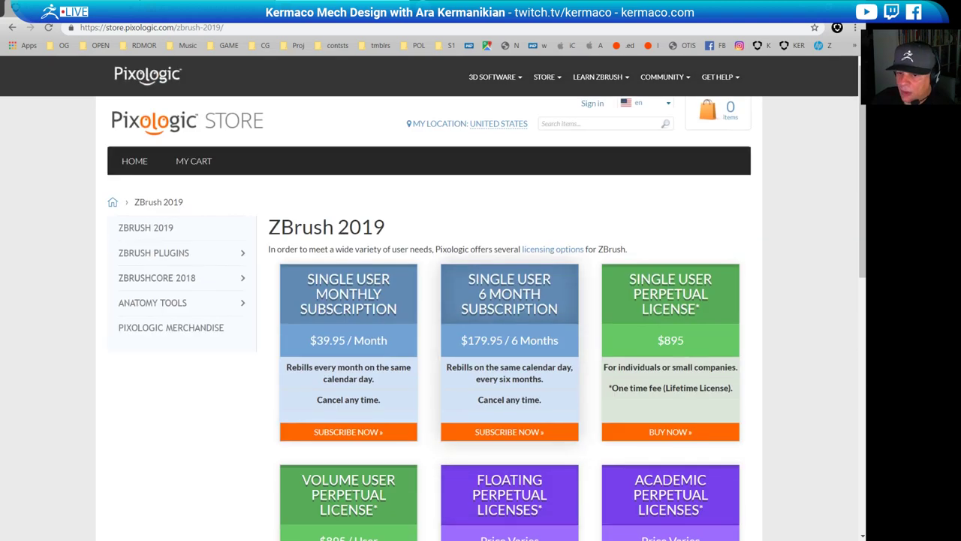
{"action": "scroll", "coordinate": [687, 266], "scroll_direction": "down", "scroll_amount": 1}
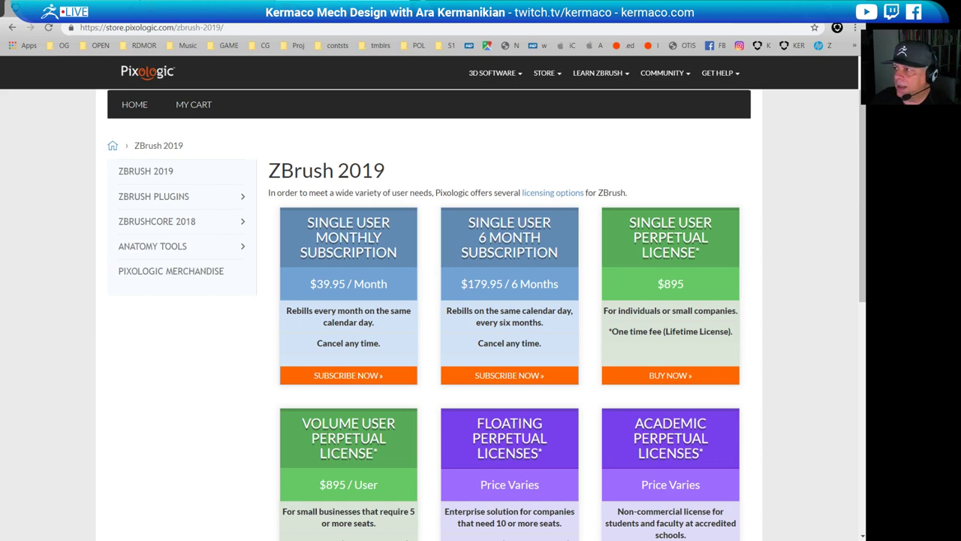
Switch back to ZBrush and set the Move brush's draw size to 74 for work on the body's central ridge
{"action": "key", "text": "alt+Tab"}
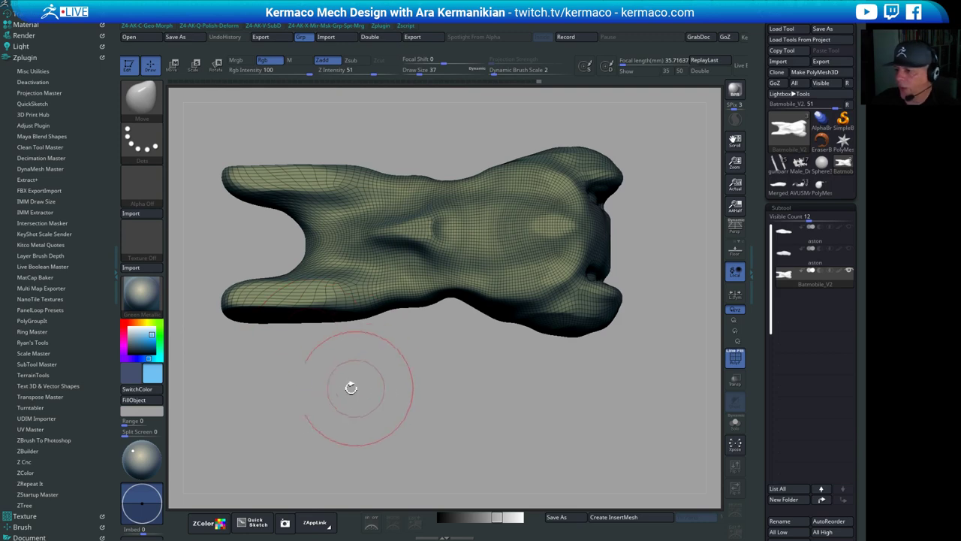
{"action": "key", "text": "shift"}
{"action": "key", "text": "d"}
{"action": "left_click_drag", "start_coordinate": [406, 378], "coordinate": [388, 413], "text": "alt"}
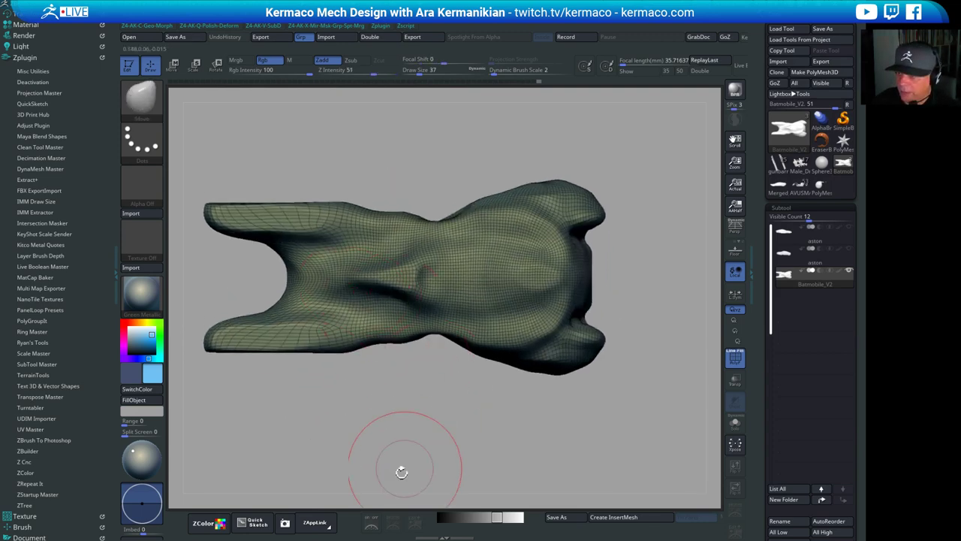
{"action": "left_click_drag", "start_coordinate": [402, 472], "coordinate": [404, 418]}
{"action": "key", "text": "s"}
{"action": "left_click_drag", "start_coordinate": [401, 284], "coordinate": [410, 285]}
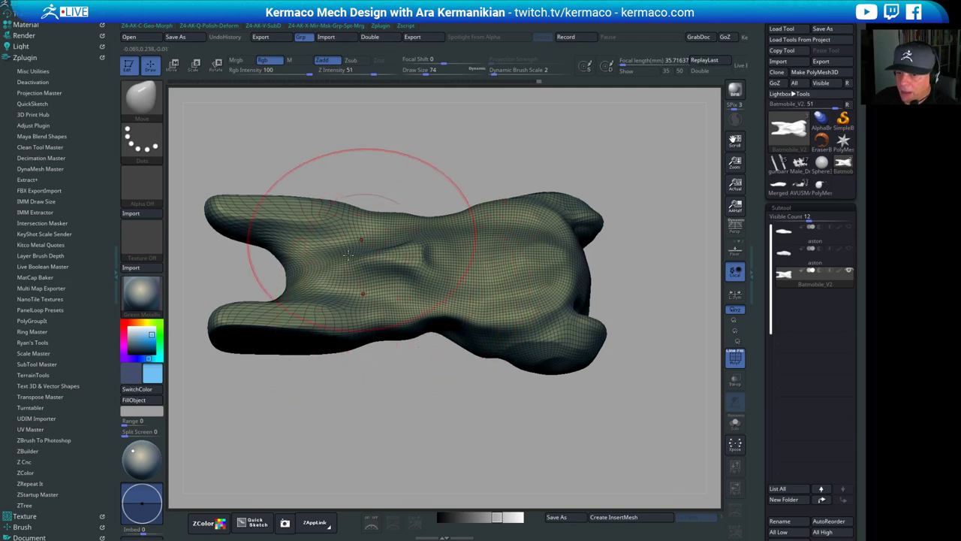
Try widening the body's central ridge with the Move brush, set the draw size to 35, and undo the stroke
{"action": "key", "text": "s"}
{"action": "mouse_move", "coordinate": [399, 279]}
{"action": "left_mouse_down"}
{"action": "mouse_move", "coordinate": [382, 280]}
{"action": "mouse_move", "coordinate": [398, 289]}
{"action": "left_mouse_up"}
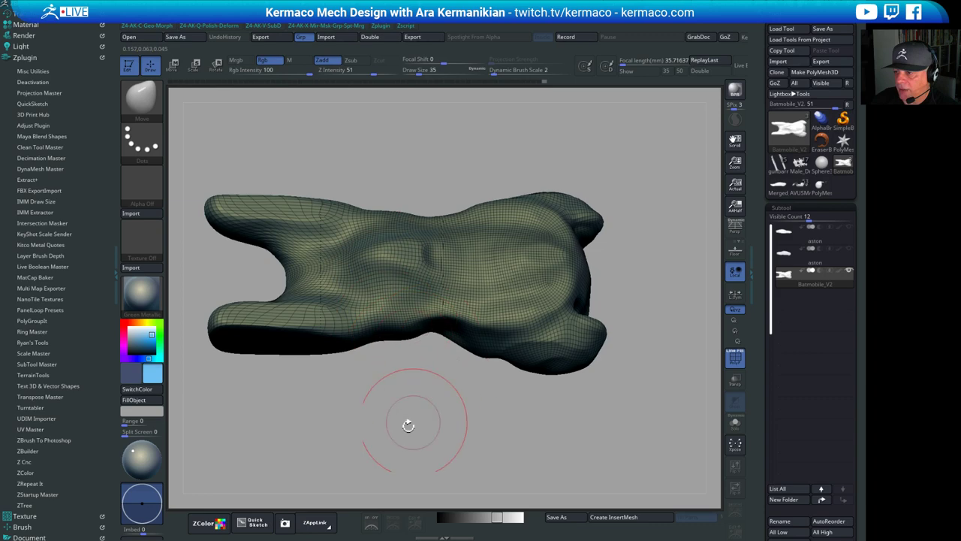
{"action": "left_click_drag", "start_coordinate": [408, 423], "coordinate": [406, 353]}
{"action": "key", "text": "ctrl+z"}
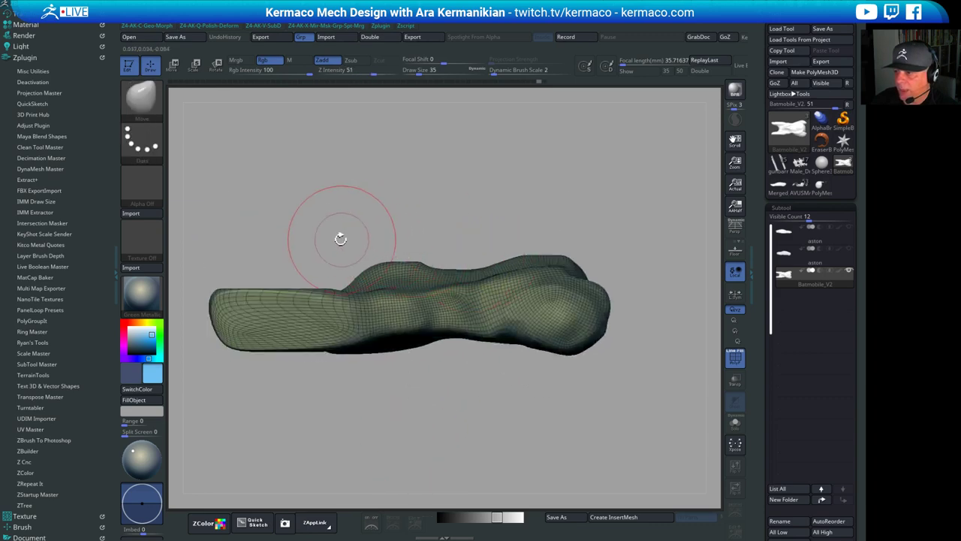
Cut the top of the body's central ridge to a straight slope with a clip curve in the side view
{"action": "mouse_move", "coordinate": [297, 241]}
{"action": "left_mouse_down", "text": "ctrl+shift"}
{"action": "mouse_move", "coordinate": [486, 231]}
{"action": "mouse_move", "coordinate": [477, 263]}
{"action": "left_mouse_up", "text": "ctrl+shift"}
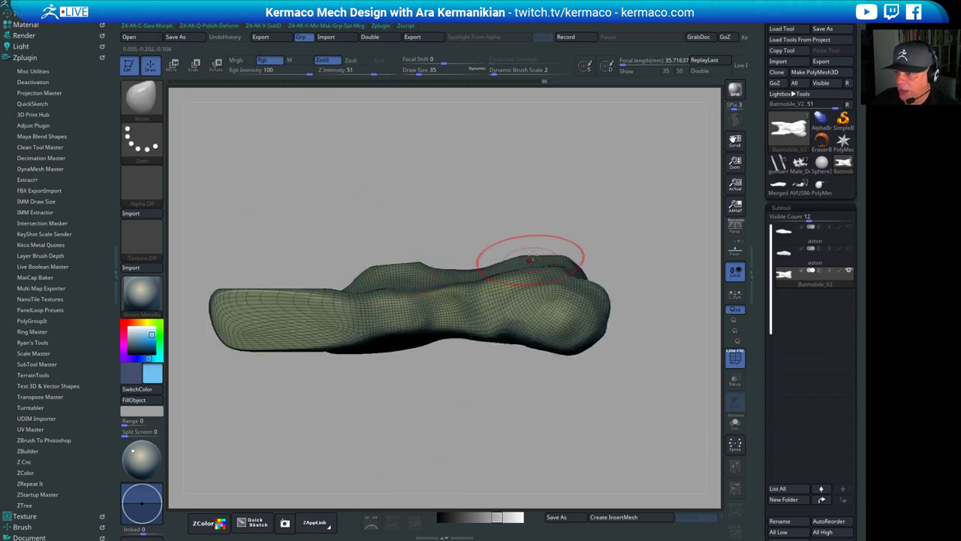
{"action": "mouse_move", "coordinate": [549, 164]}
{"action": "left_mouse_down"}
{"action": "mouse_move", "coordinate": [559, 210]}
{"action": "mouse_move", "coordinate": [554, 254]}
{"action": "left_mouse_up"}
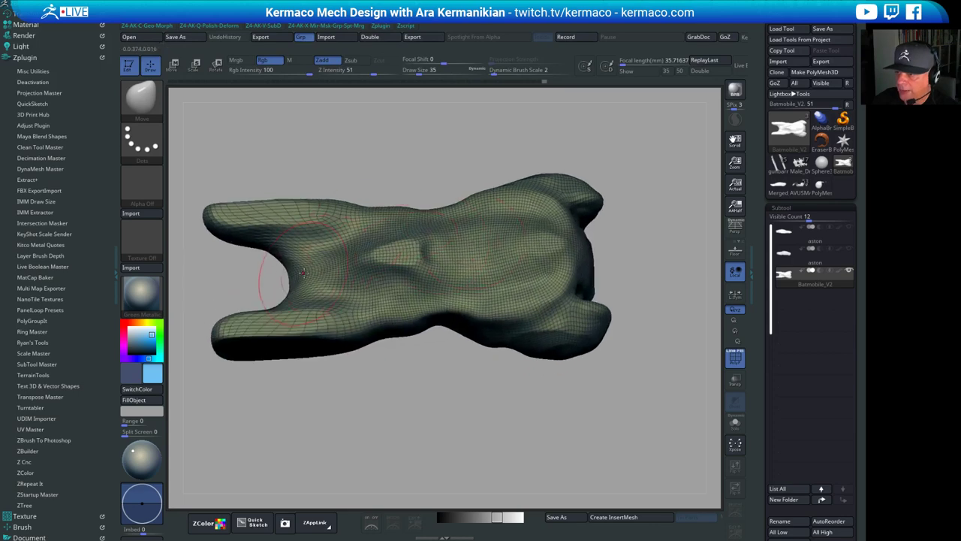
{"action": "mouse_move", "coordinate": [468, 163]}
{"action": "left_mouse_down"}
{"action": "mouse_move", "coordinate": [472, 185]}
{"action": "mouse_move", "coordinate": [463, 155]}
{"action": "mouse_move", "coordinate": [480, 139]}
{"action": "mouse_move", "coordinate": [476, 172]}
{"action": "left_mouse_up"}
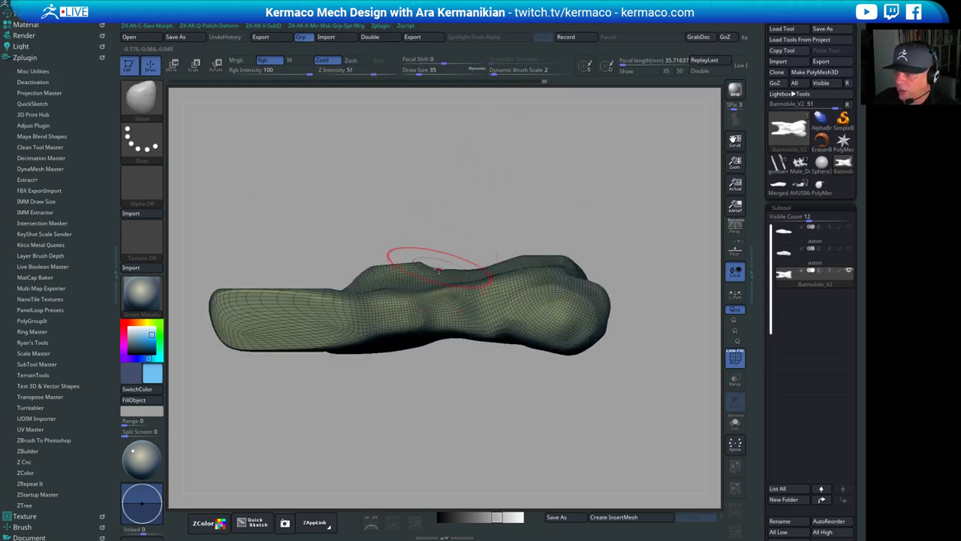
{"action": "left_click_drag", "start_coordinate": [532, 197], "coordinate": [518, 245], "text": "shift"}
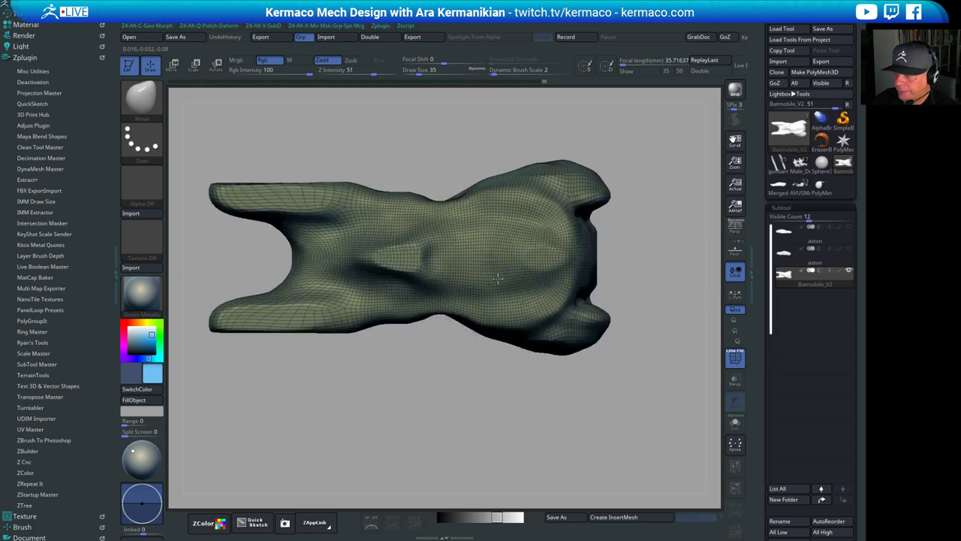
{"action": "left_click_drag", "start_coordinate": [397, 297], "coordinate": [397, 292]}
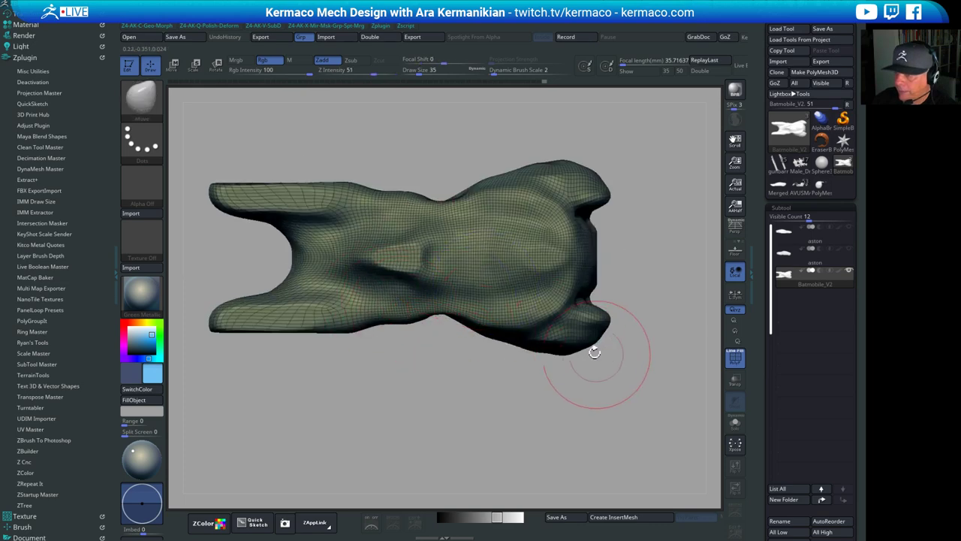
{"action": "left_click_drag", "start_coordinate": [446, 469], "coordinate": [445, 414]}
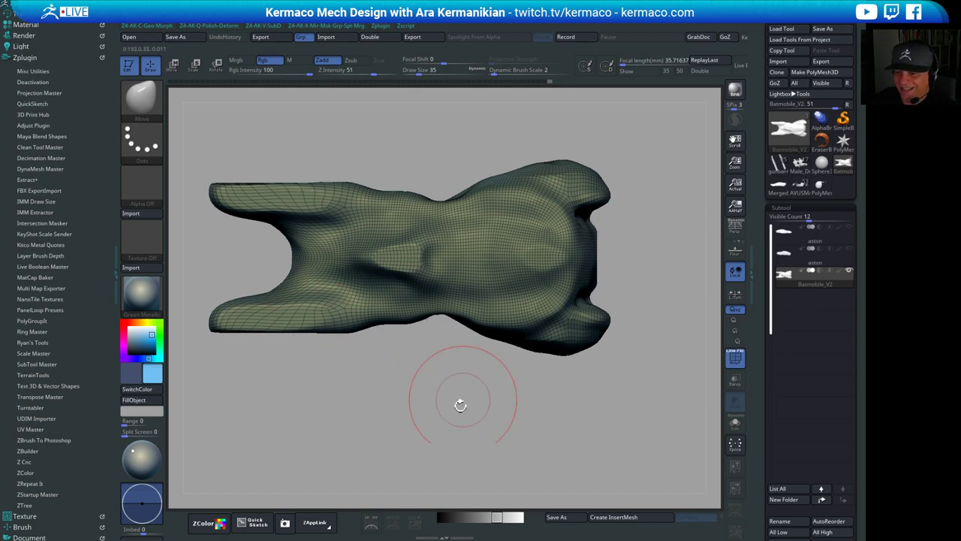
Set the draw size to 22 and trim the outer sides and back ends of the rear fenders with clip curves
{"action": "mouse_move", "coordinate": [502, 444]}
{"action": "left_mouse_down", "text": "alt"}
{"action": "mouse_move", "coordinate": [499, 419]}
{"action": "mouse_move", "coordinate": [443, 412]}
{"action": "mouse_move", "coordinate": [442, 432]}
{"action": "left_mouse_up", "text": "alt"}
{"action": "key", "text": "s"}
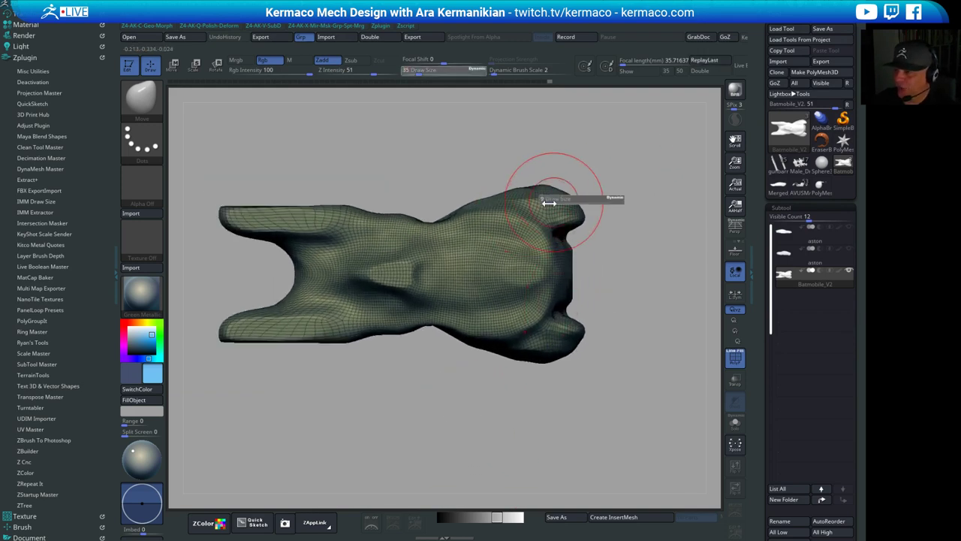
{"action": "left_click_drag", "start_coordinate": [554, 200], "coordinate": [548, 199]}
{"action": "mouse_move", "coordinate": [349, 161]}
{"action": "left_mouse_down", "text": "ctrl+shift"}
{"action": "mouse_move", "coordinate": [655, 156]}
{"action": "mouse_move", "coordinate": [656, 214]}
{"action": "mouse_move", "coordinate": [641, 207]}
{"action": "left_mouse_up", "text": "ctrl+shift"}
{"action": "mouse_move", "coordinate": [600, 153]}
{"action": "left_mouse_down", "text": "ctrl+shift"}
{"action": "mouse_move", "coordinate": [532, 290]}
{"action": "mouse_move", "coordinate": [606, 301]}
{"action": "mouse_move", "coordinate": [585, 282]}
{"action": "mouse_move", "coordinate": [637, 243]}
{"action": "mouse_move", "coordinate": [636, 187]}
{"action": "mouse_move", "coordinate": [617, 161]}
{"action": "mouse_move", "coordinate": [574, 161]}
{"action": "left_mouse_up", "text": "ctrl+shift"}
{"action": "left_click_drag", "start_coordinate": [574, 160], "coordinate": [508, 166]}
{"action": "left_click_drag", "start_coordinate": [508, 166], "coordinate": [567, 225]}
{"action": "left_click_drag", "start_coordinate": [638, 162], "coordinate": [669, 220]}
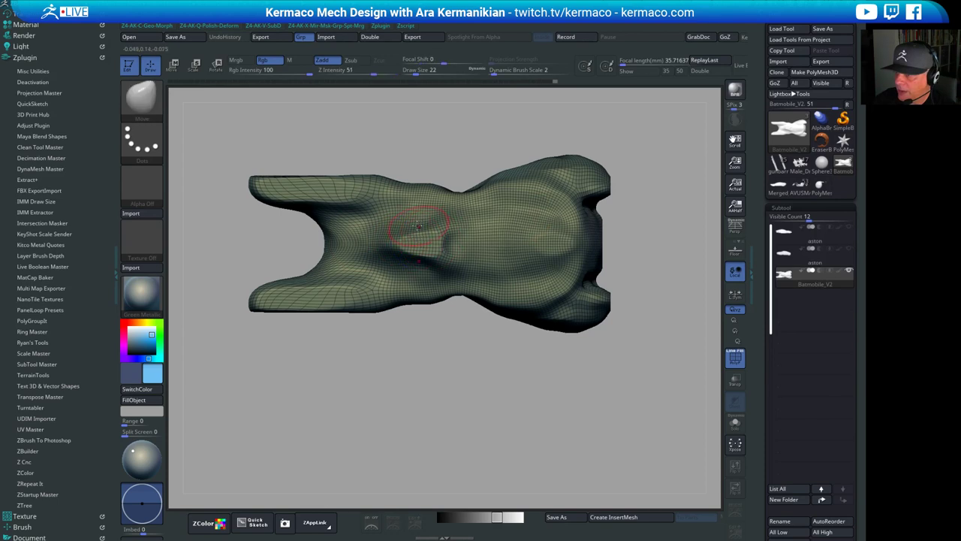
Widen the central hump with the Move brush from above and clip its top to a straight line in the side view
{"action": "mouse_move", "coordinate": [413, 219]}
{"action": "left_mouse_down"}
{"action": "mouse_move", "coordinate": [427, 218]}
{"action": "mouse_move", "coordinate": [371, 233]}
{"action": "mouse_move", "coordinate": [456, 210]}
{"action": "left_mouse_up"}
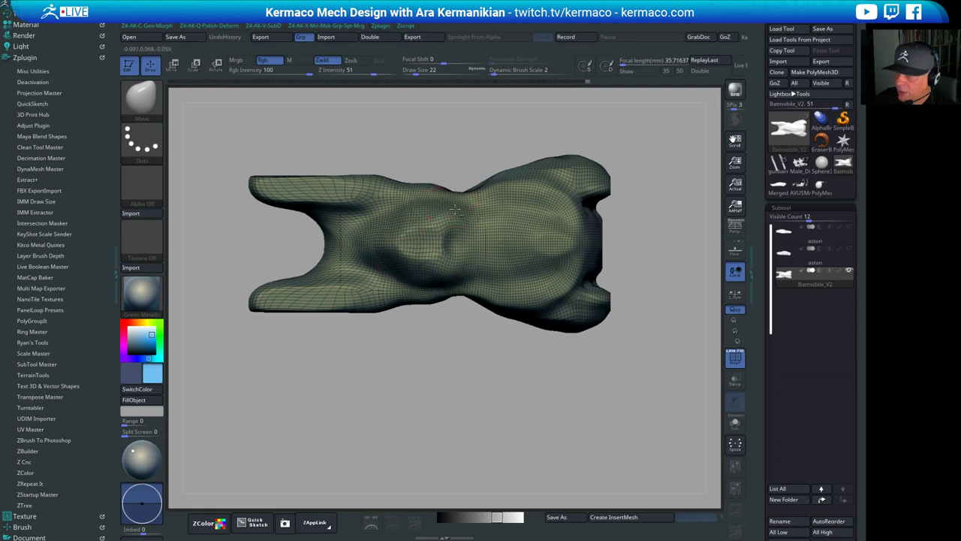
{"action": "left_click_drag", "start_coordinate": [451, 246], "coordinate": [466, 244]}
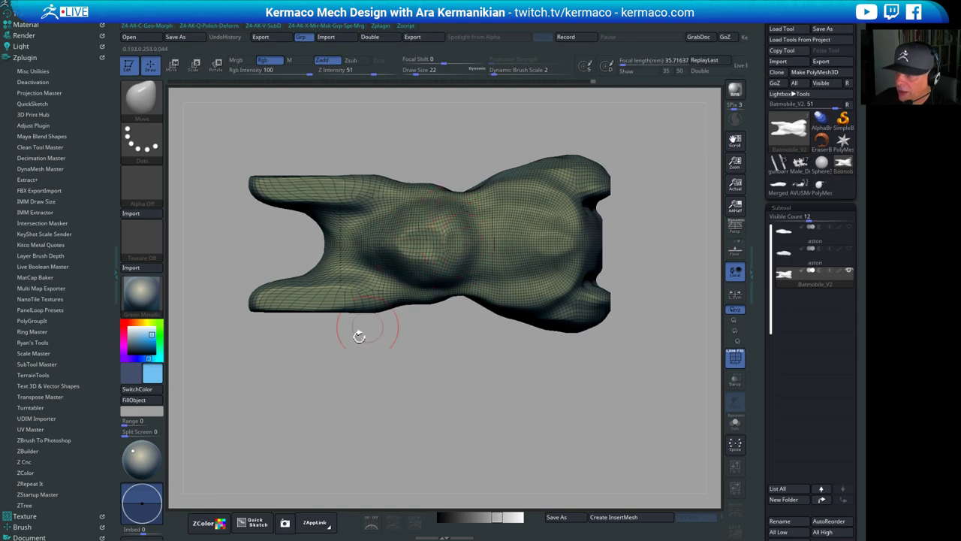
{"action": "left_click_drag", "start_coordinate": [359, 337], "coordinate": [517, 206]}
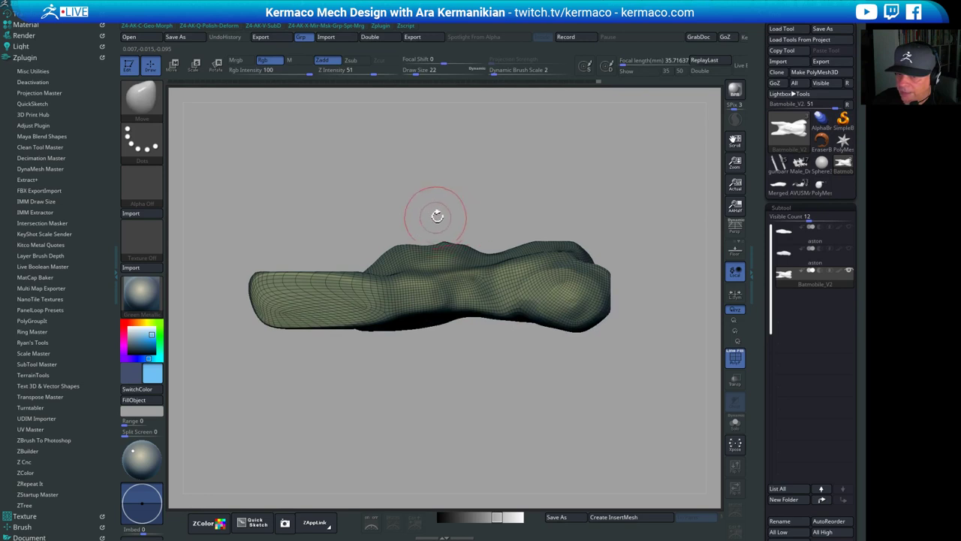
{"action": "mouse_move", "coordinate": [309, 197]}
{"action": "left_mouse_down", "text": "ctrl+shift"}
{"action": "mouse_move", "coordinate": [568, 207]}
{"action": "mouse_move", "coordinate": [498, 240]}
{"action": "mouse_move", "coordinate": [623, 235]}
{"action": "mouse_move", "coordinate": [643, 203]}
{"action": "mouse_move", "coordinate": [658, 214]}
{"action": "mouse_move", "coordinate": [655, 232]}
{"action": "left_mouse_up", "text": "ctrl+shift"}
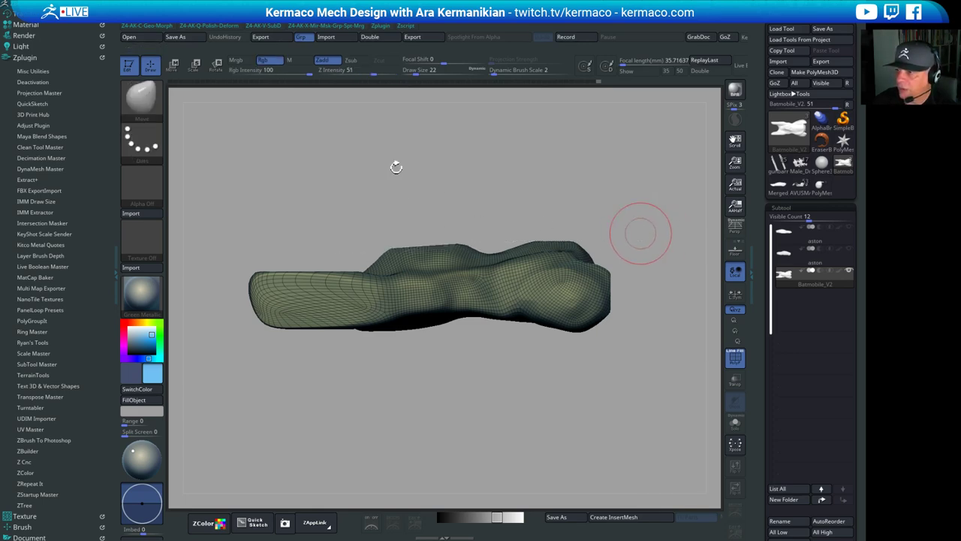
Switch to the browser and look through the Mech gallery on the Kermaco portfolio site
{"action": "key", "text": "alt+Tab"}
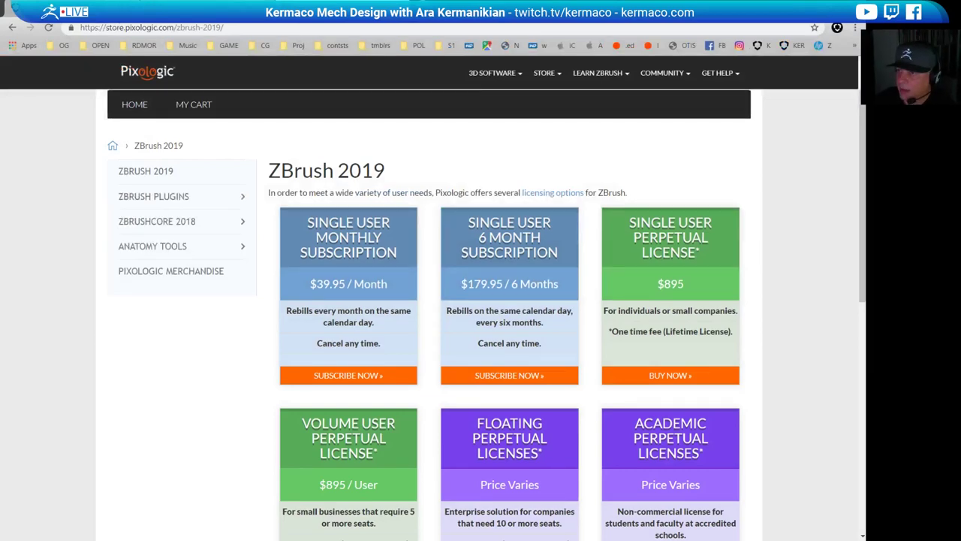
{"action": "left_click", "coordinate": [218, 10]}
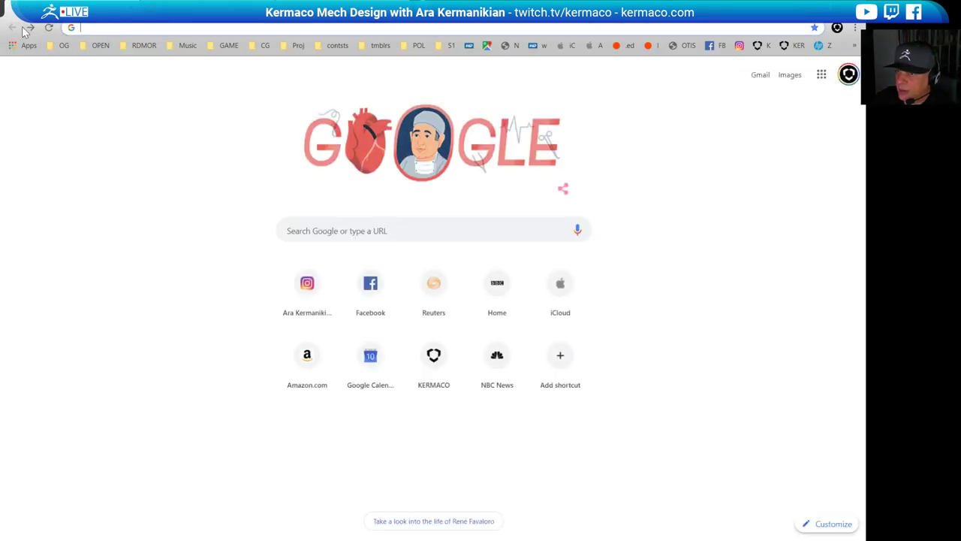
{"action": "left_click", "coordinate": [30, 27]}
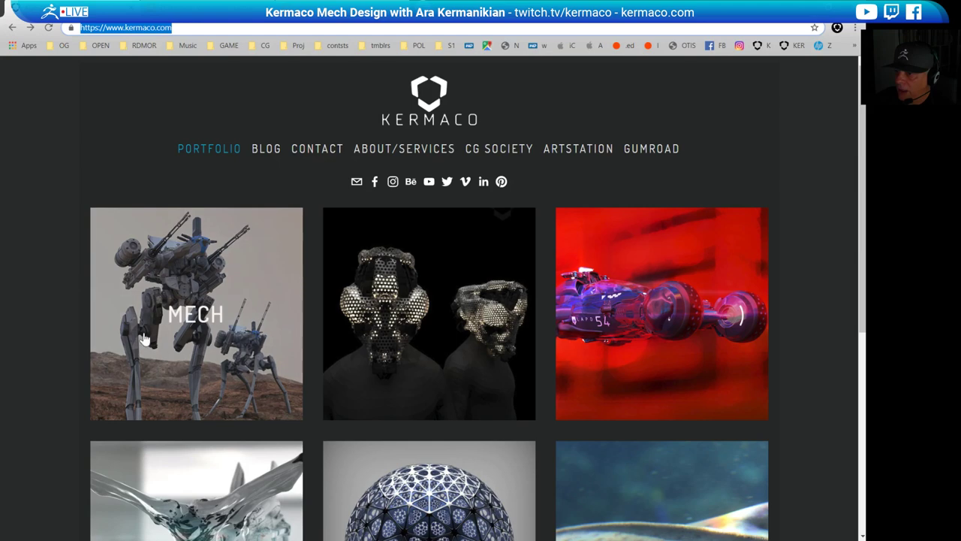
{"action": "left_click", "coordinate": [212, 312]}
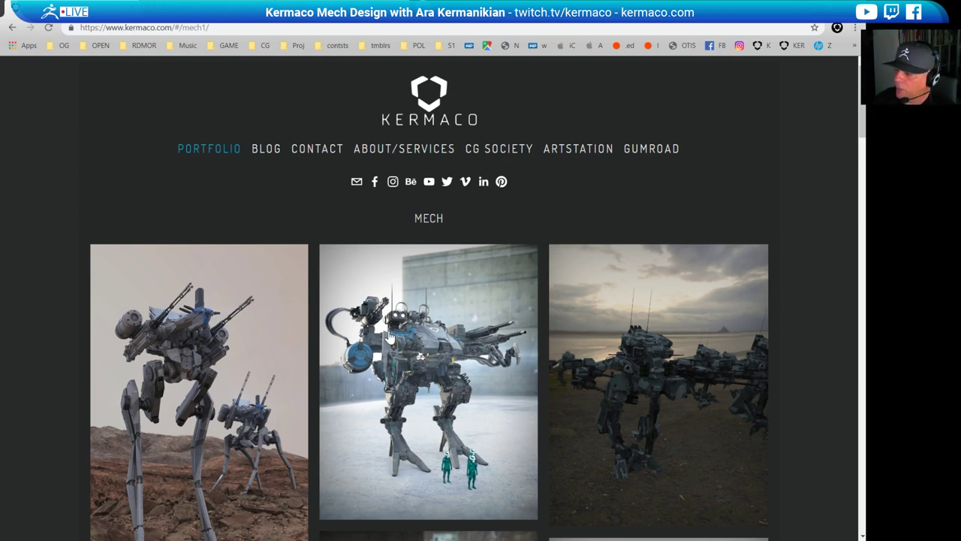
{"action": "scroll", "coordinate": [412, 193], "scroll_direction": "down", "scroll_amount": 2}
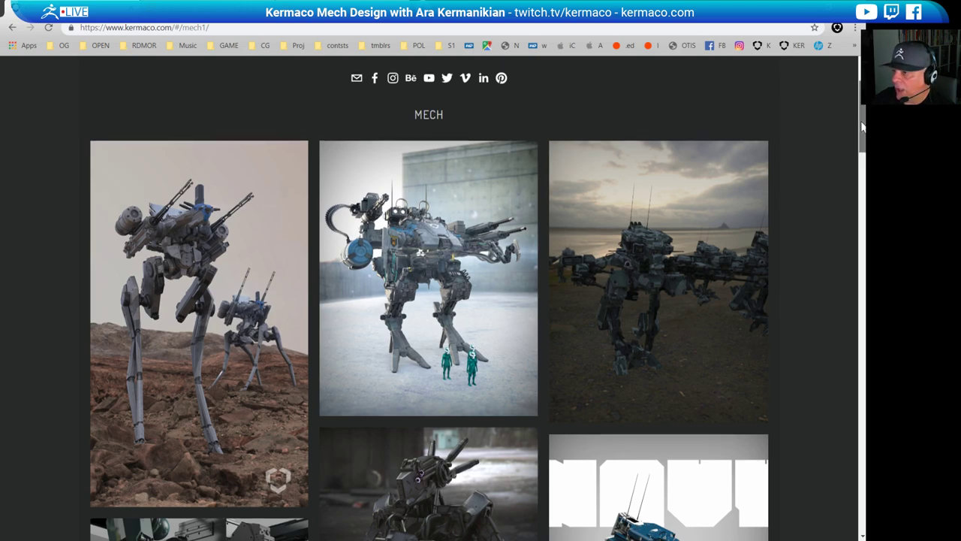
{"action": "scroll", "coordinate": [480, 198], "scroll_direction": "down", "scroll_amount": 3}
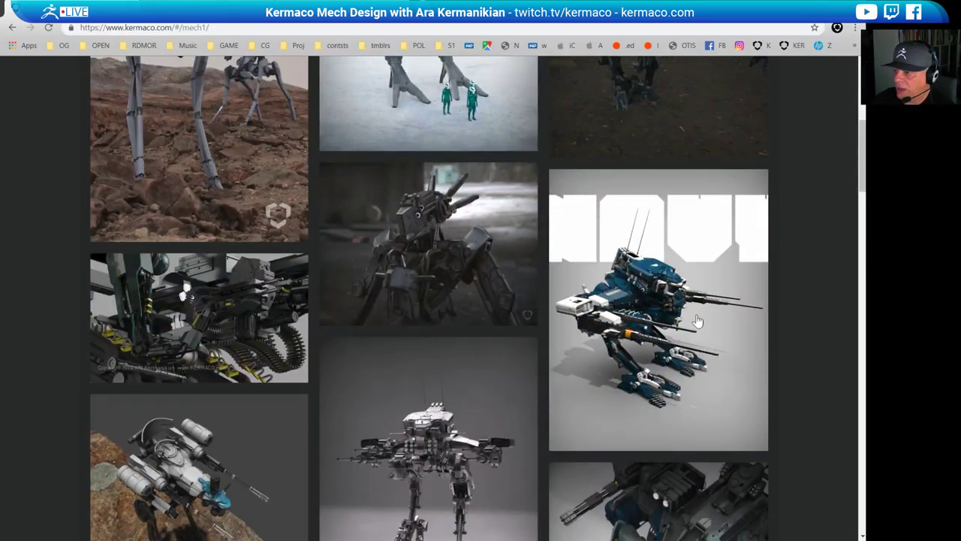
{"action": "left_click_drag", "start_coordinate": [863, 172], "coordinate": [850, 405]}
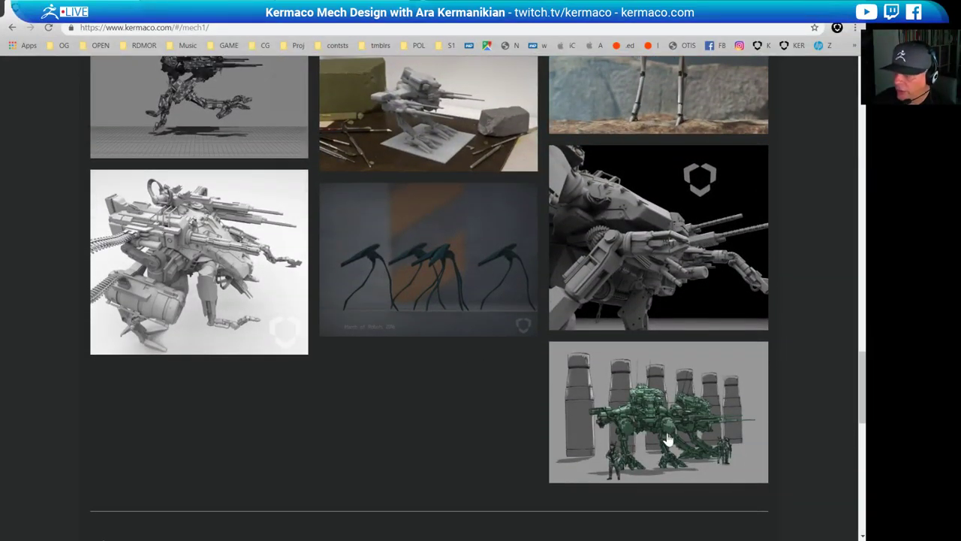
{"action": "left_click_drag", "start_coordinate": [861, 382], "coordinate": [861, 97]}
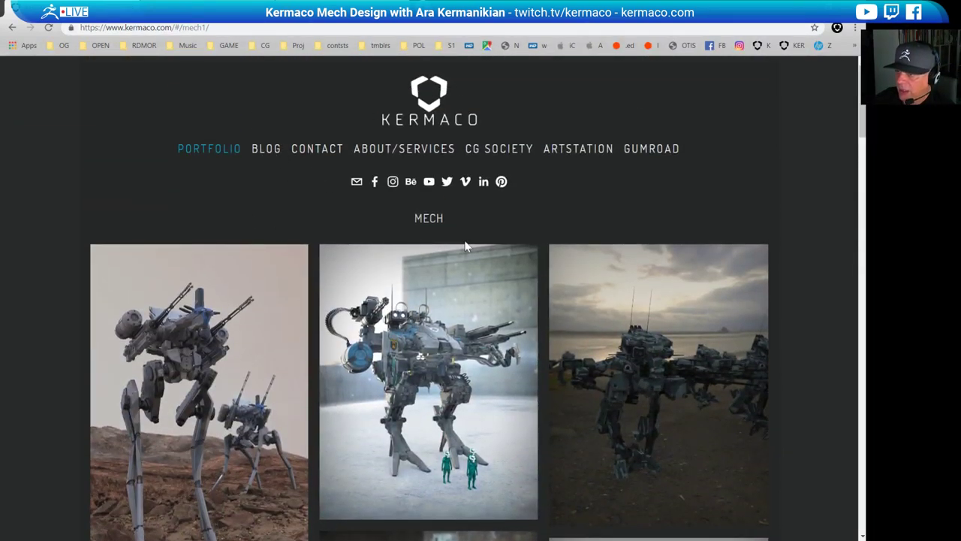
Look through the Vehicle gallery on the portfolio site and switch back to ZBrush
{"action": "left_click", "coordinate": [208, 151]}
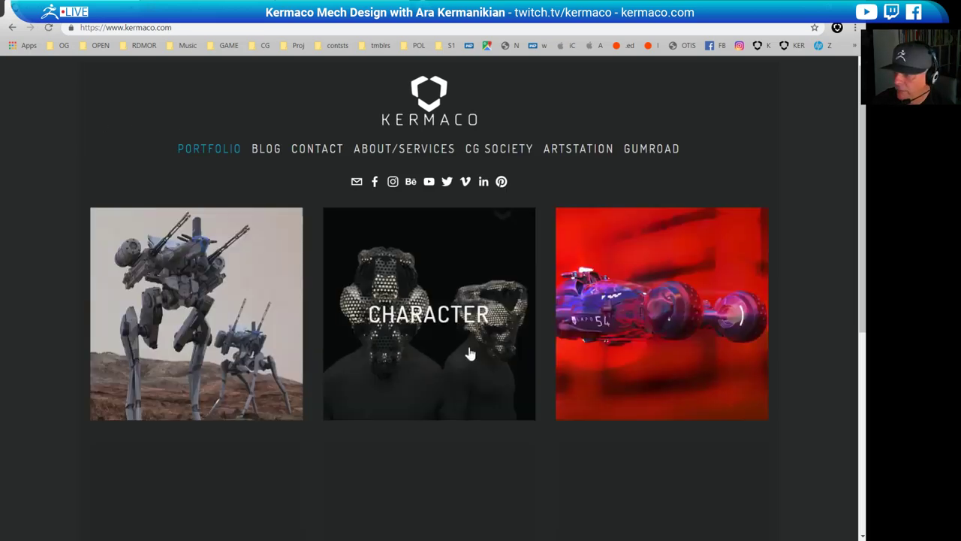
{"action": "scroll", "coordinate": [149, 350], "scroll_direction": "down", "scroll_amount": 2}
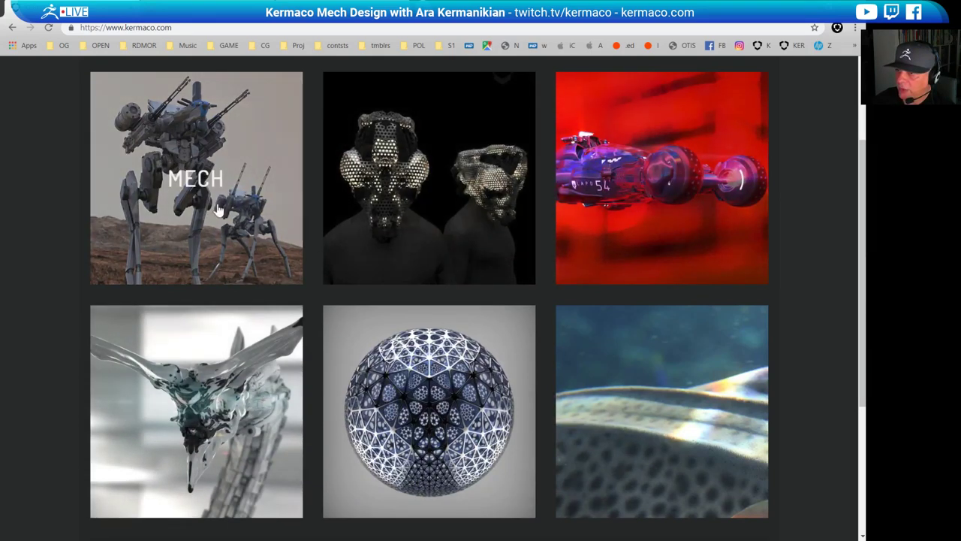
{"action": "left_click", "coordinate": [659, 217]}
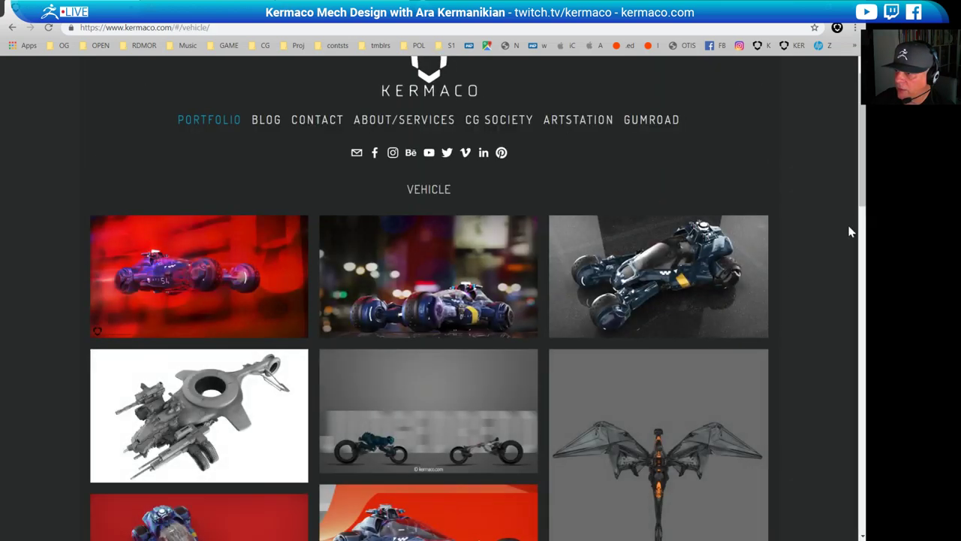
{"action": "scroll", "coordinate": [834, 240], "scroll_direction": "down", "scroll_amount": 5}
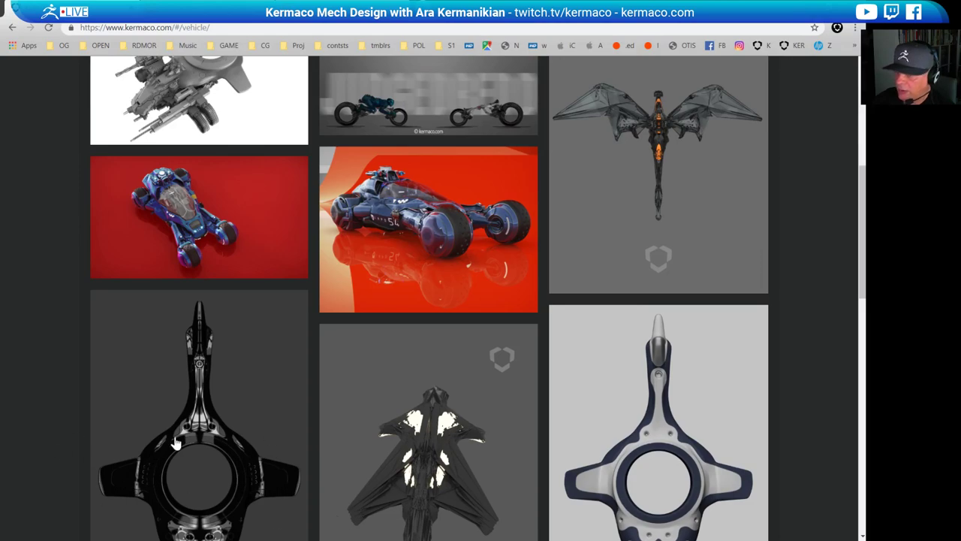
{"action": "left_click_drag", "start_coordinate": [862, 220], "coordinate": [862, 112]}
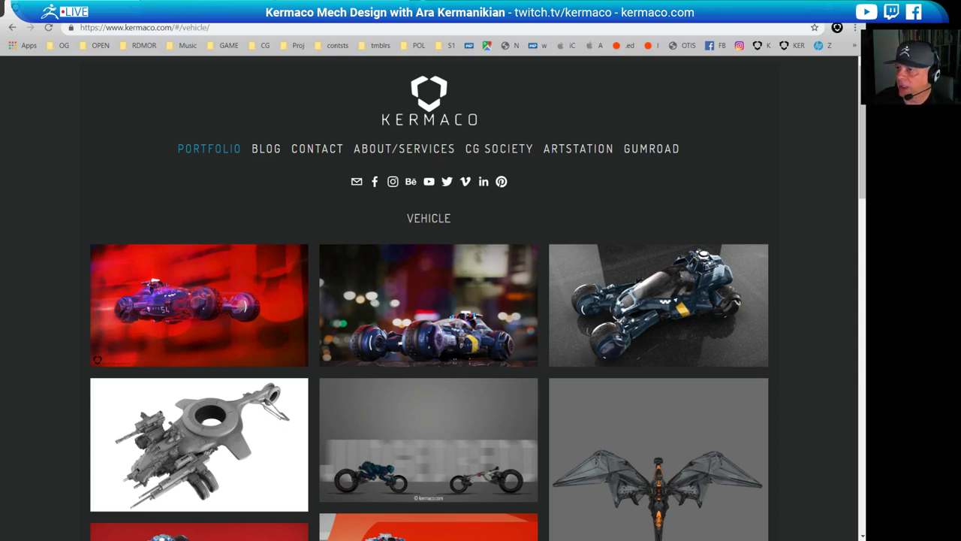
{"action": "left_click", "coordinate": [797, 10]}
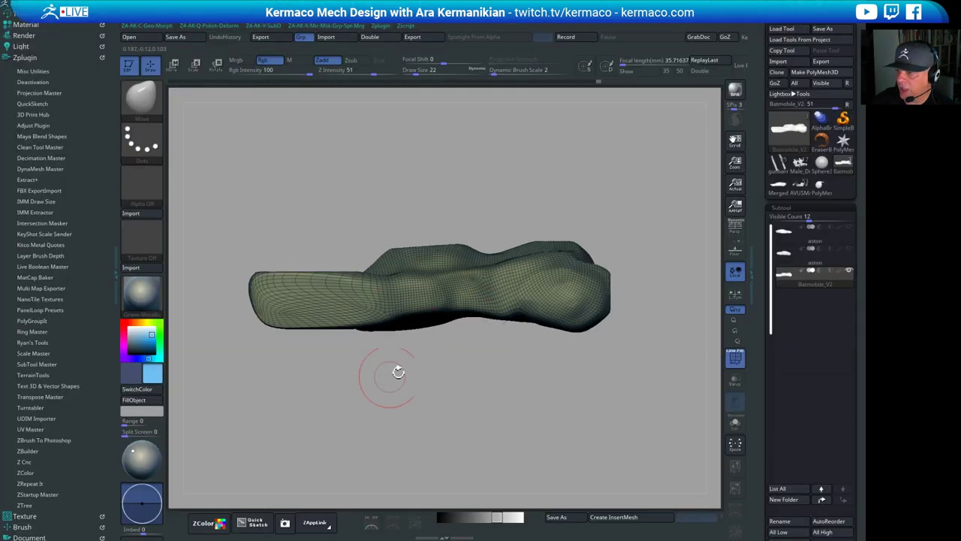
Raise the body's central hump with the Move brush and clip its top to a shallow straight slope in the side view
{"action": "left_click_drag", "start_coordinate": [432, 396], "coordinate": [418, 408]}
{"action": "left_click_drag", "start_coordinate": [627, 175], "coordinate": [640, 176]}
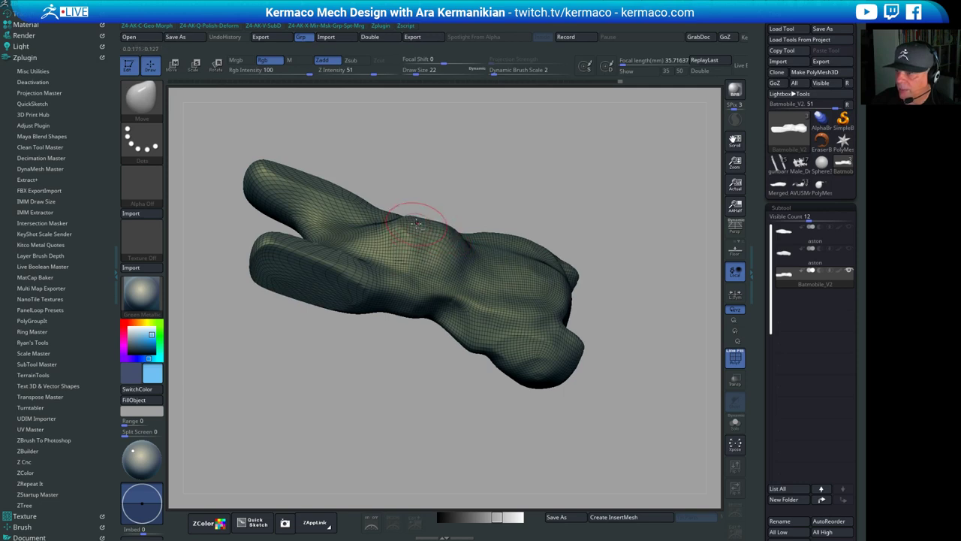
{"action": "left_click_drag", "start_coordinate": [557, 162], "coordinate": [523, 185], "text": "shift"}
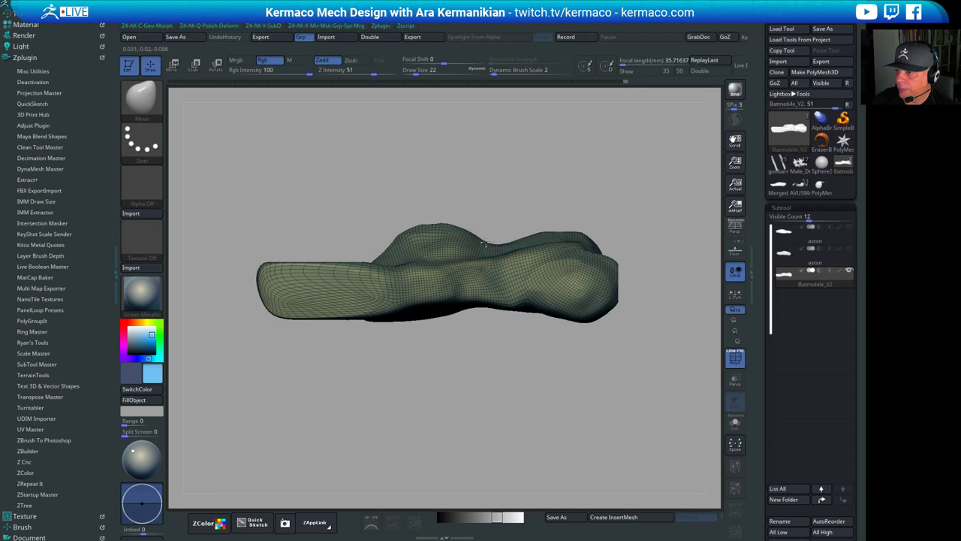
{"action": "mouse_move", "coordinate": [299, 213]}
{"action": "left_mouse_down", "text": "ctrl+shift"}
{"action": "mouse_move", "coordinate": [575, 187]}
{"action": "mouse_move", "coordinate": [602, 176]}
{"action": "mouse_move", "coordinate": [593, 211]}
{"action": "left_mouse_up", "text": "ctrl+shift"}
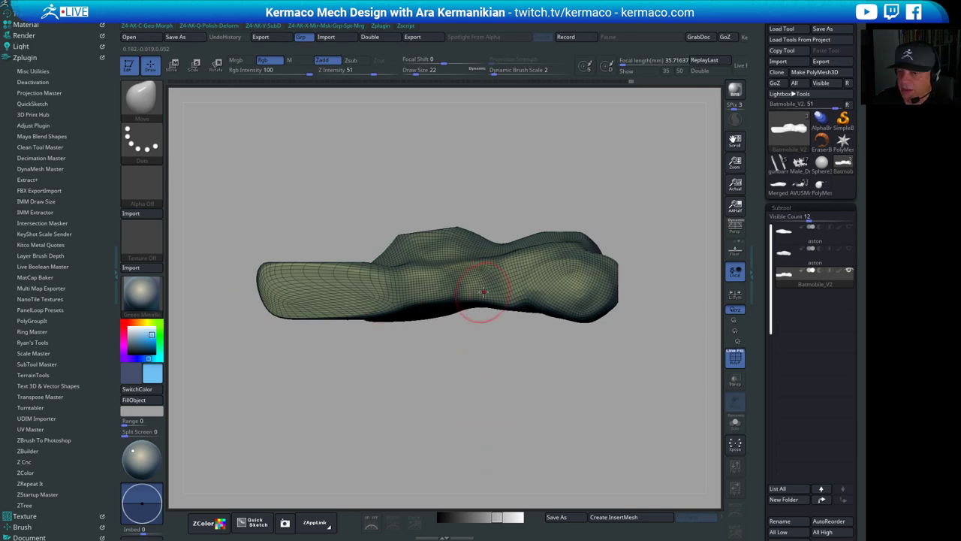
Smooth the clipped edges of the central hump and blend its end down into the body between the long fenders
{"action": "left_click_drag", "start_coordinate": [497, 157], "coordinate": [507, 178]}
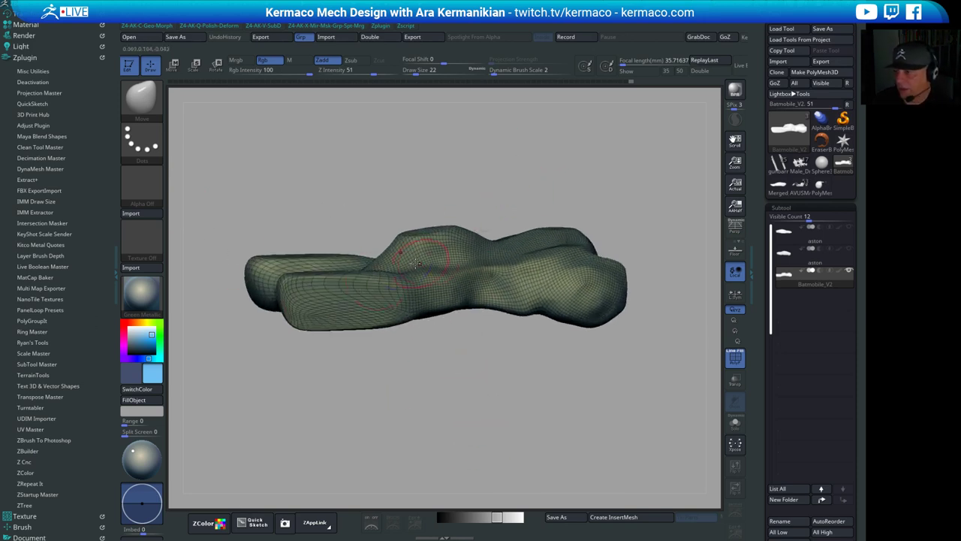
{"action": "left_click_drag", "start_coordinate": [449, 236], "coordinate": [432, 245], "text": "shift"}
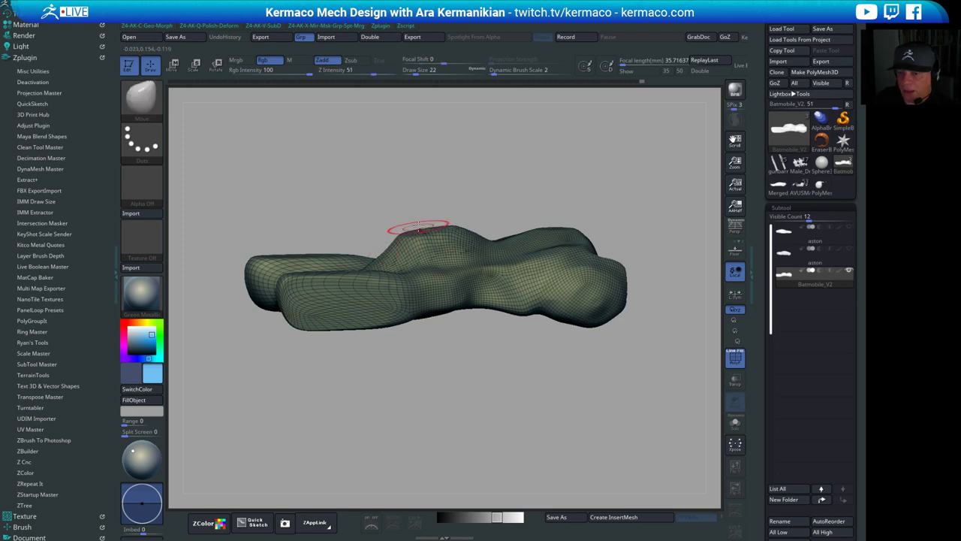
{"action": "mouse_move", "coordinate": [502, 144]}
{"action": "left_mouse_down"}
{"action": "mouse_move", "coordinate": [514, 193]}
{"action": "mouse_move", "coordinate": [506, 191]}
{"action": "left_mouse_up"}
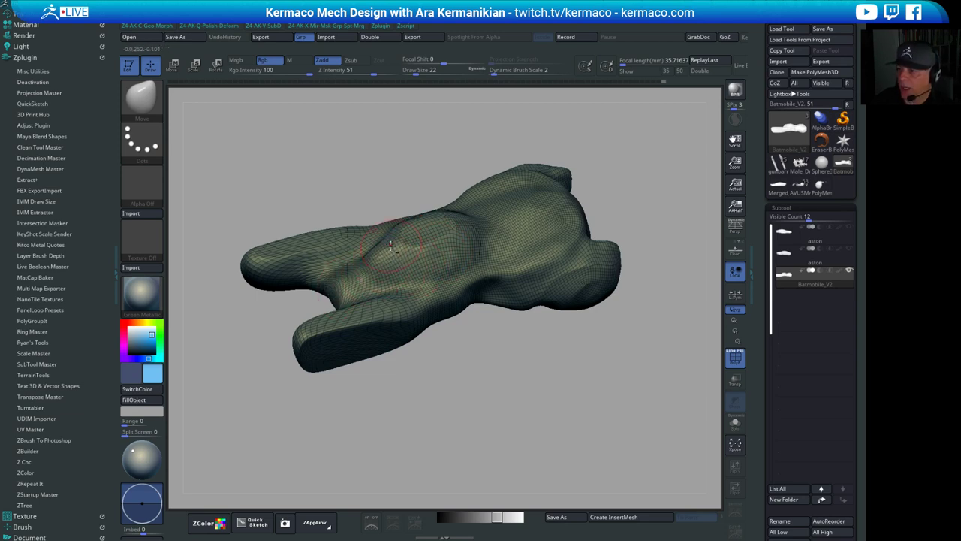
{"action": "left_click_drag", "start_coordinate": [373, 272], "coordinate": [342, 270]}
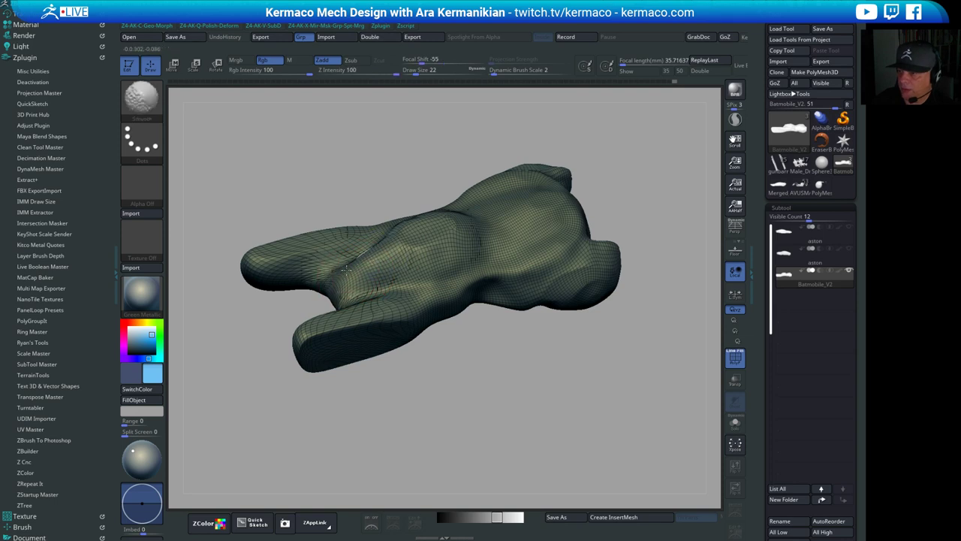
{"action": "left_click_drag", "start_coordinate": [537, 131], "coordinate": [518, 127], "text": "shift"}
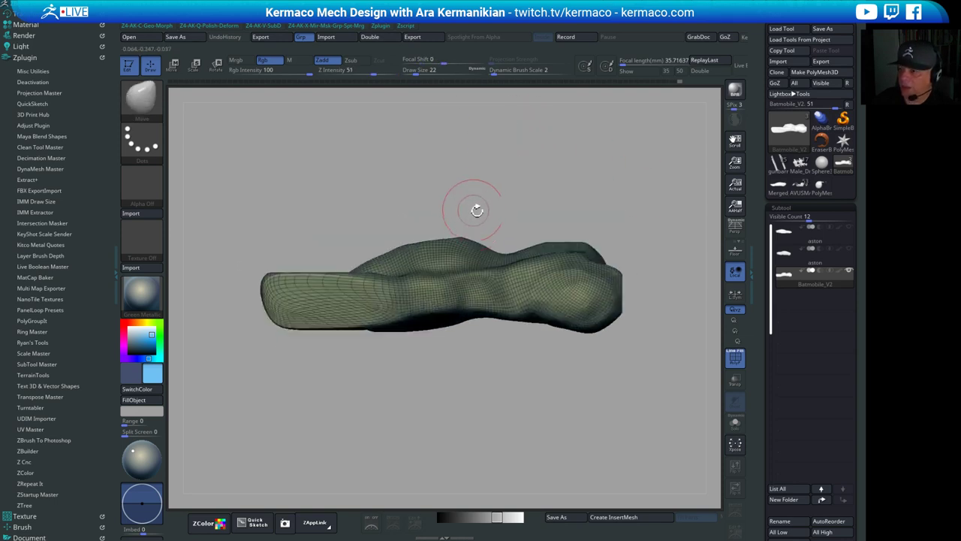
Fill out the dip beside the central hump with the Move brush in the side view and smooth the hump's opposite slope
{"action": "left_click_drag", "start_coordinate": [510, 176], "coordinate": [503, 226]}
{"action": "mouse_move", "coordinate": [523, 176]}
{"action": "left_mouse_down"}
{"action": "mouse_move", "coordinate": [552, 216]}
{"action": "mouse_move", "coordinate": [511, 184]}
{"action": "mouse_move", "coordinate": [493, 151]}
{"action": "left_mouse_up"}
{"action": "left_click_drag", "start_coordinate": [492, 152], "coordinate": [512, 184]}
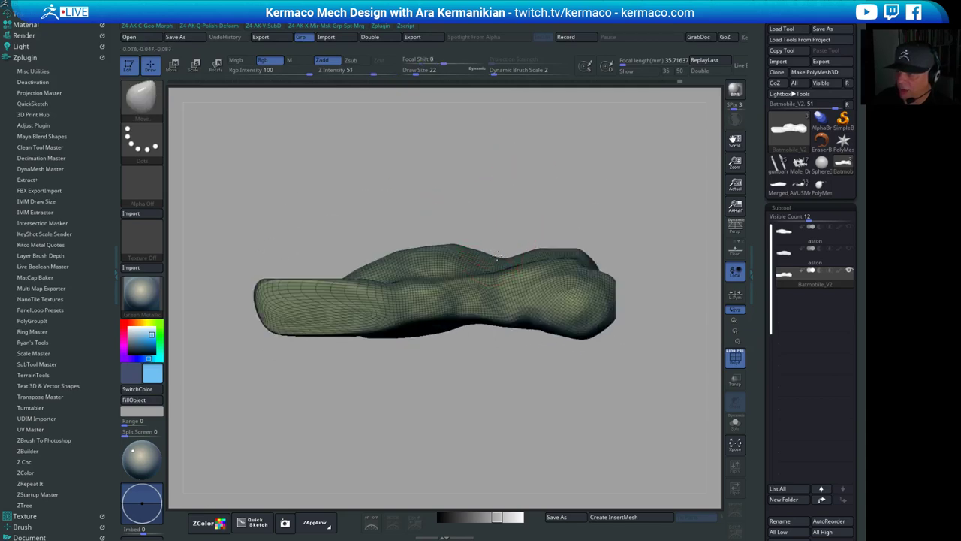
{"action": "left_click_drag", "start_coordinate": [497, 255], "coordinate": [457, 243]}
{"action": "mouse_move", "coordinate": [547, 180]}
{"action": "left_mouse_down", "text": "alt"}
{"action": "mouse_move", "coordinate": [542, 160]}
{"action": "mouse_move", "coordinate": [555, 188]}
{"action": "mouse_move", "coordinate": [583, 213]}
{"action": "mouse_move", "coordinate": [578, 202]}
{"action": "mouse_move", "coordinate": [591, 202]}
{"action": "mouse_move", "coordinate": [567, 193]}
{"action": "left_mouse_up", "text": "alt"}
{"action": "left_click_drag", "start_coordinate": [555, 392], "coordinate": [519, 358]}
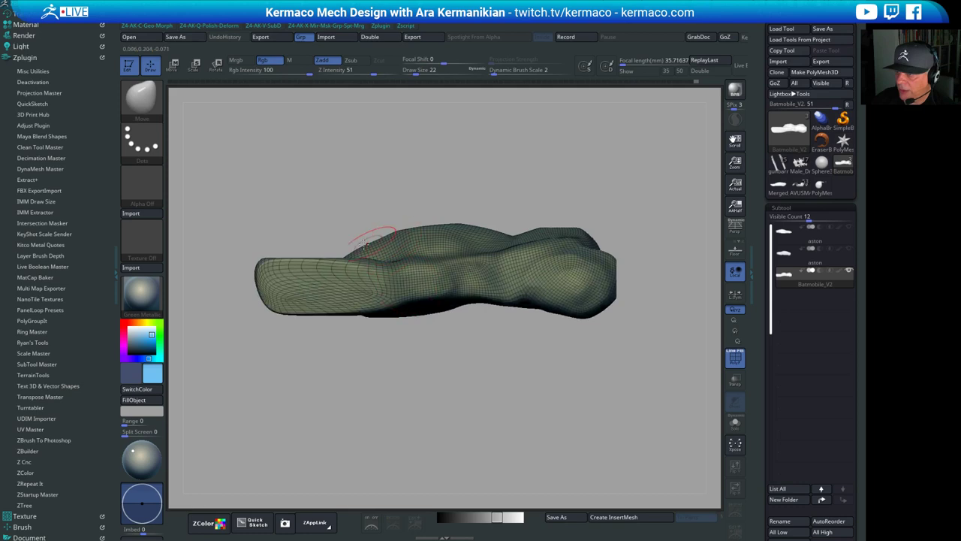
{"action": "left_click_drag", "start_coordinate": [377, 249], "coordinate": [373, 241], "text": "shift"}
Set the draw size to 116 and reshape the long fenders and the gap between them with the Move brush from above
{"action": "left_click_drag", "start_coordinate": [395, 169], "coordinate": [467, 176], "text": "shift"}
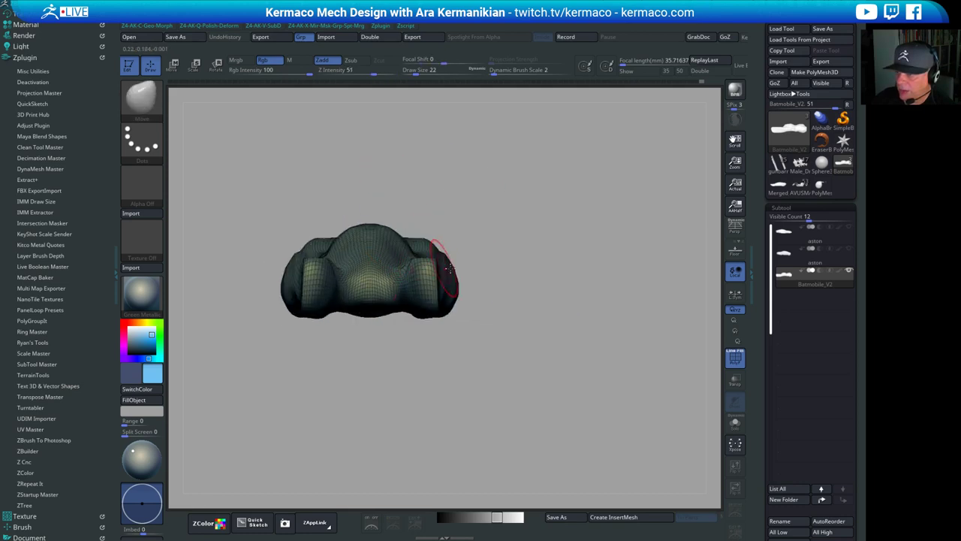
{"action": "mouse_move", "coordinate": [593, 243]}
{"action": "left_mouse_down"}
{"action": "mouse_move", "coordinate": [603, 262]}
{"action": "mouse_move", "coordinate": [597, 296]}
{"action": "mouse_move", "coordinate": [582, 300]}
{"action": "left_mouse_up"}
{"action": "key", "text": "s"}
{"action": "left_click_drag", "start_coordinate": [406, 321], "coordinate": [422, 321]}
{"action": "left_click_drag", "start_coordinate": [520, 323], "coordinate": [548, 321], "text": "shift"}
{"action": "left_click_drag", "start_coordinate": [437, 304], "coordinate": [448, 306]}
{"action": "left_click_drag", "start_coordinate": [421, 365], "coordinate": [407, 370]}
{"action": "left_click_drag", "start_coordinate": [536, 365], "coordinate": [526, 367], "text": "shift"}
{"action": "left_click_drag", "start_coordinate": [436, 382], "coordinate": [455, 392]}
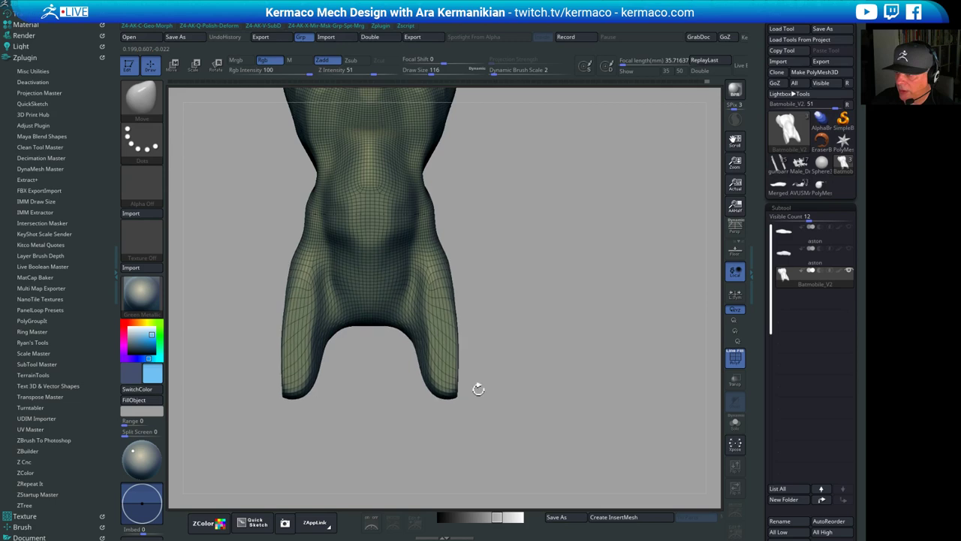
{"action": "mouse_move", "coordinate": [603, 293]}
{"action": "left_mouse_down", "text": "alt"}
{"action": "mouse_move", "coordinate": [656, 363]}
{"action": "mouse_move", "coordinate": [574, 315]}
{"action": "mouse_move", "coordinate": [540, 247]}
{"action": "left_mouse_up", "text": "alt"}
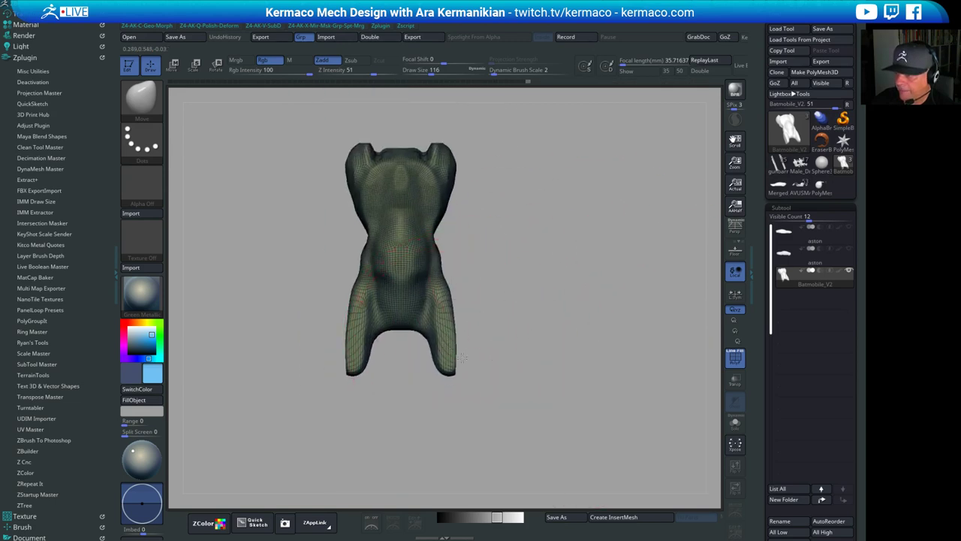
Set the draw size to 59, splay the long fender tips outward, widen the waist slightly, and extend the short fenders with the Move brush
{"action": "left_click_drag", "start_coordinate": [461, 358], "coordinate": [467, 362]}
{"action": "key", "text": "s"}
{"action": "left_click_drag", "start_coordinate": [425, 337], "coordinate": [391, 327]}
{"action": "left_click_drag", "start_coordinate": [341, 368], "coordinate": [346, 368]}
{"action": "left_click_drag", "start_coordinate": [461, 336], "coordinate": [455, 335]}
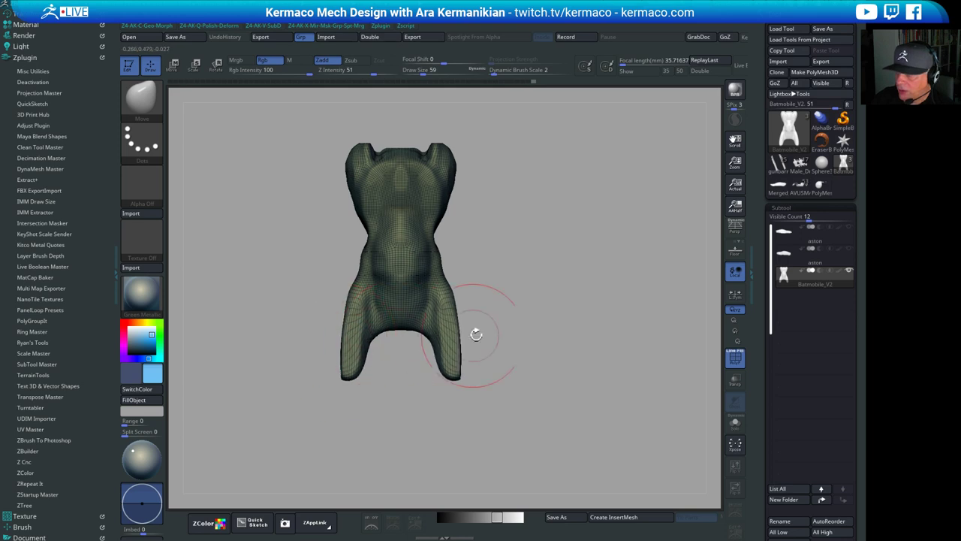
{"action": "left_click_drag", "start_coordinate": [434, 235], "coordinate": [439, 233]}
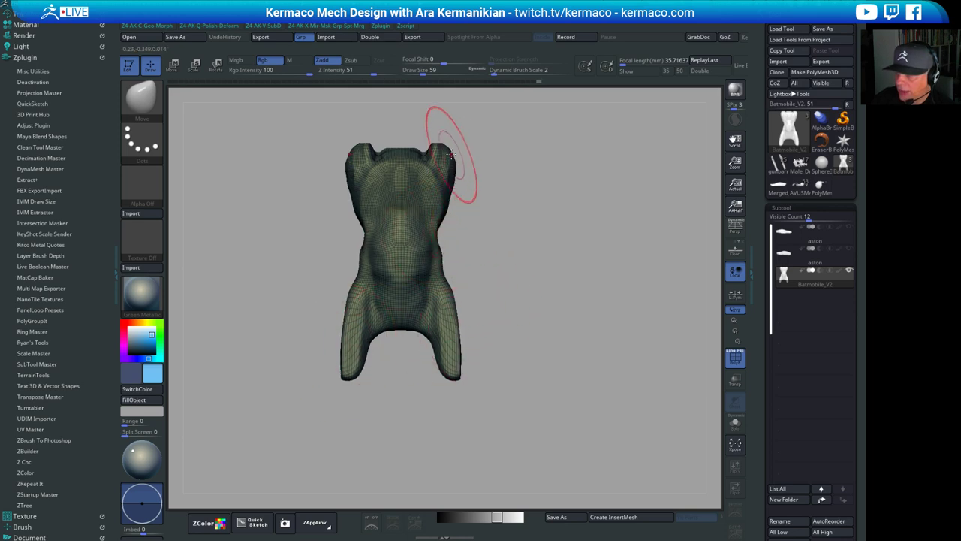
{"action": "left_click_drag", "start_coordinate": [451, 155], "coordinate": [451, 131]}
Set the draw size to 29, adjust the body's waist contour with the Move brush, and smooth the waist area
{"action": "mouse_move", "coordinate": [511, 149]}
{"action": "left_mouse_down"}
{"action": "mouse_move", "coordinate": [588, 138]}
{"action": "mouse_move", "coordinate": [655, 223]}
{"action": "left_mouse_up"}
{"action": "mouse_move", "coordinate": [587, 155]}
{"action": "left_mouse_down"}
{"action": "mouse_move", "coordinate": [612, 164]}
{"action": "mouse_move", "coordinate": [603, 260]}
{"action": "left_mouse_up"}
{"action": "key", "text": "s"}
{"action": "left_click_drag", "start_coordinate": [440, 197], "coordinate": [433, 197]}
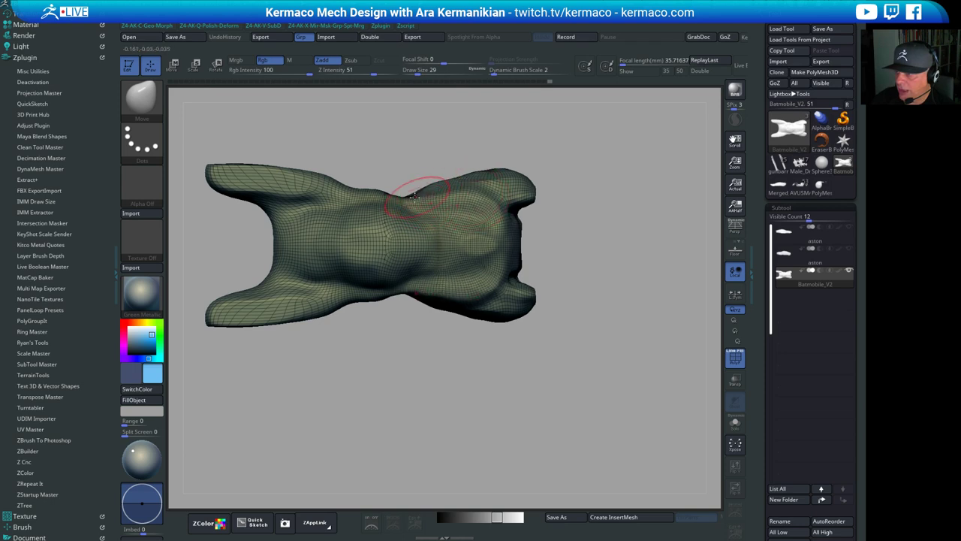
{"action": "mouse_move", "coordinate": [379, 187]}
{"action": "left_mouse_down"}
{"action": "mouse_move", "coordinate": [409, 186]}
{"action": "mouse_move", "coordinate": [407, 198]}
{"action": "left_mouse_up"}
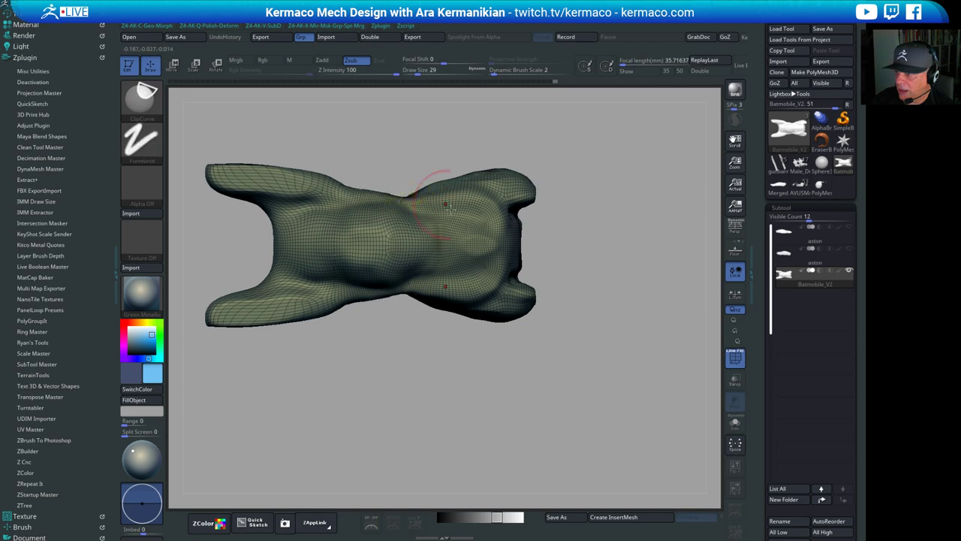
{"action": "left_click_drag", "start_coordinate": [430, 151], "coordinate": [422, 177]}
{"action": "left_click_drag", "start_coordinate": [364, 184], "coordinate": [361, 181], "text": "shift"}
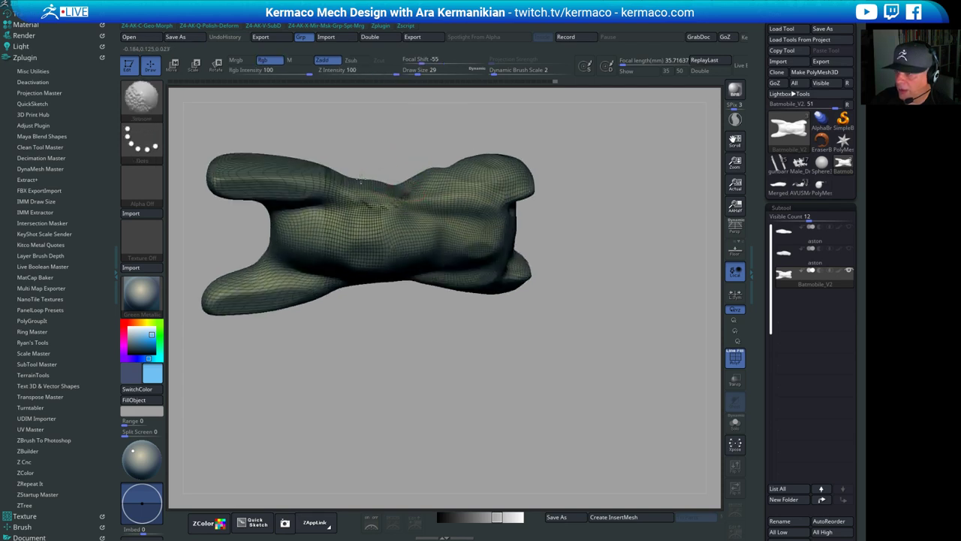
{"action": "left_click_drag", "start_coordinate": [595, 258], "coordinate": [656, 223], "text": "shift"}
Trim the outer side of the body with a clip curve in the top view and smooth the outer surface of the short fender
{"action": "left_click_drag", "start_coordinate": [627, 268], "coordinate": [701, 172]}
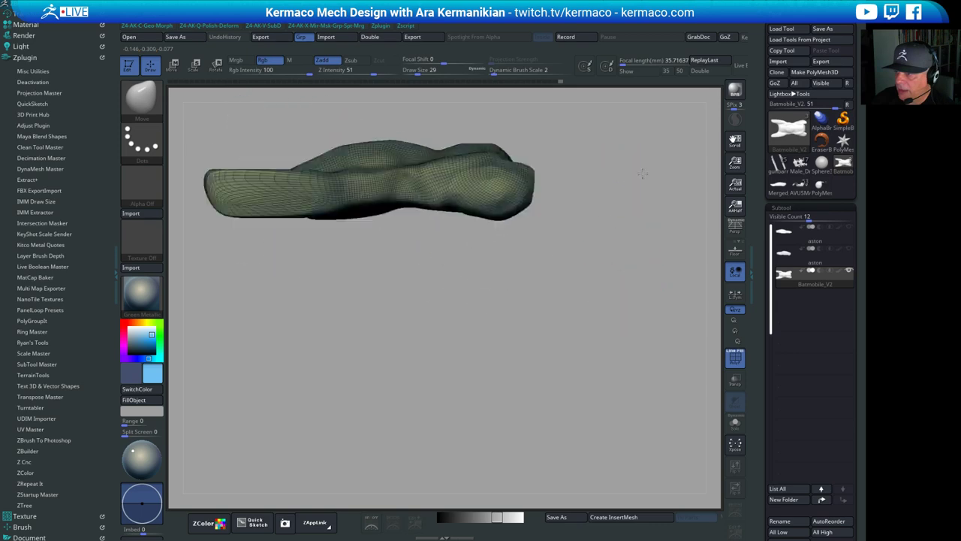
{"action": "mouse_move", "coordinate": [651, 244]}
{"action": "left_mouse_down"}
{"action": "mouse_move", "coordinate": [641, 132]}
{"action": "mouse_move", "coordinate": [547, 293]}
{"action": "mouse_move", "coordinate": [515, 268]}
{"action": "mouse_move", "coordinate": [563, 219]}
{"action": "mouse_move", "coordinate": [391, 308]}
{"action": "mouse_move", "coordinate": [359, 363]}
{"action": "left_mouse_up"}
{"action": "mouse_move", "coordinate": [541, 238]}
{"action": "left_mouse_down"}
{"action": "mouse_move", "coordinate": [558, 312]}
{"action": "mouse_move", "coordinate": [569, 280]}
{"action": "mouse_move", "coordinate": [562, 263]}
{"action": "mouse_move", "coordinate": [628, 257]}
{"action": "left_mouse_up"}
{"action": "mouse_move", "coordinate": [663, 189]}
{"action": "left_mouse_down"}
{"action": "mouse_move", "coordinate": [536, 230]}
{"action": "mouse_move", "coordinate": [713, 185]}
{"action": "left_mouse_up"}
{"action": "left_click_drag", "start_coordinate": [713, 186], "coordinate": [618, 208], "text": "alt"}
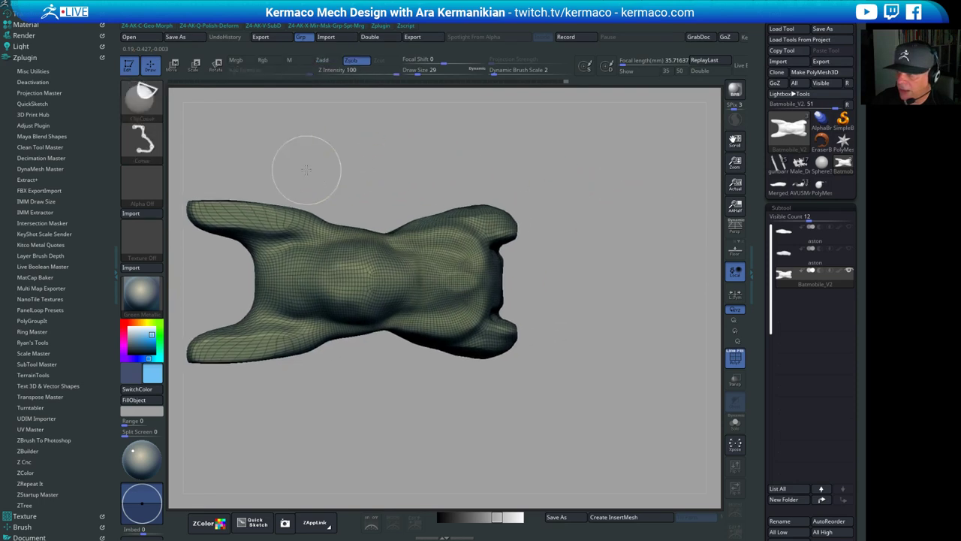
{"action": "mouse_move", "coordinate": [307, 170]}
{"action": "left_mouse_down", "text": "ctrl+shift"}
{"action": "mouse_move", "coordinate": [596, 161]}
{"action": "mouse_move", "coordinate": [633, 176]}
{"action": "mouse_move", "coordinate": [631, 197]}
{"action": "mouse_move", "coordinate": [647, 213]}
{"action": "left_mouse_up", "text": "ctrl+shift"}
{"action": "left_click_drag", "start_coordinate": [649, 249], "coordinate": [632, 201]}
{"action": "left_click_drag", "start_coordinate": [467, 263], "coordinate": [506, 256], "text": "shift"}
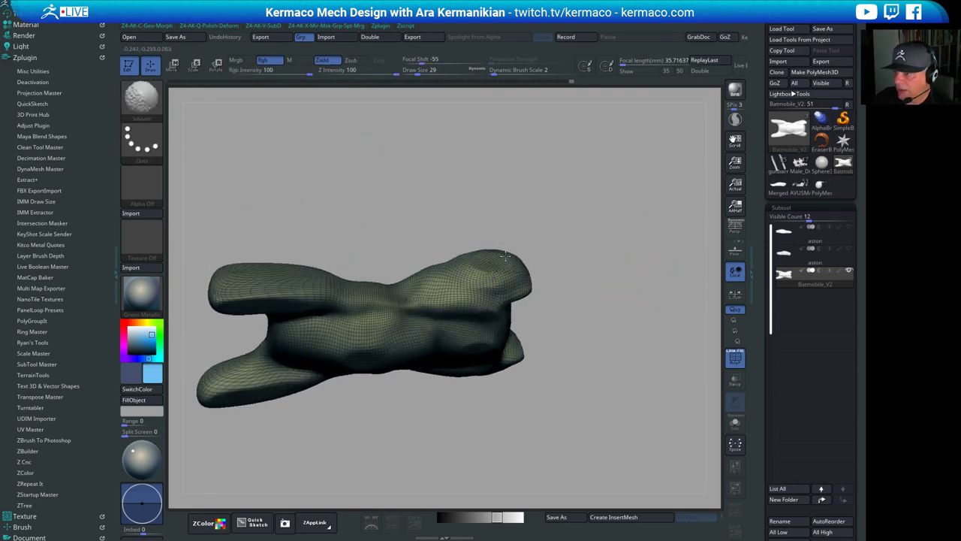
Refine the waist and upper surface of the Batmobile body with the Move brush and smooth the transitions
{"action": "left_click_drag", "start_coordinate": [603, 217], "coordinate": [627, 187], "text": "shift"}
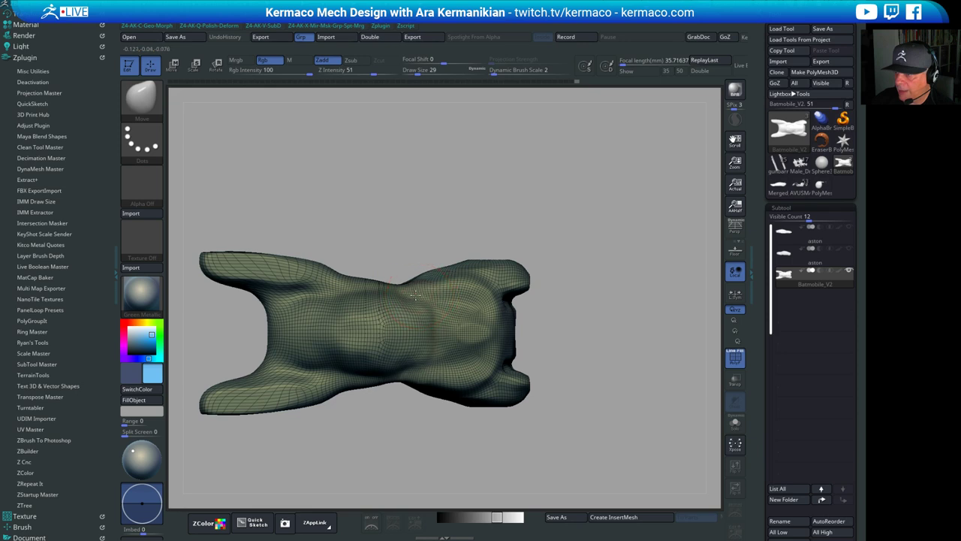
{"action": "left_click_drag", "start_coordinate": [492, 203], "coordinate": [514, 171]}
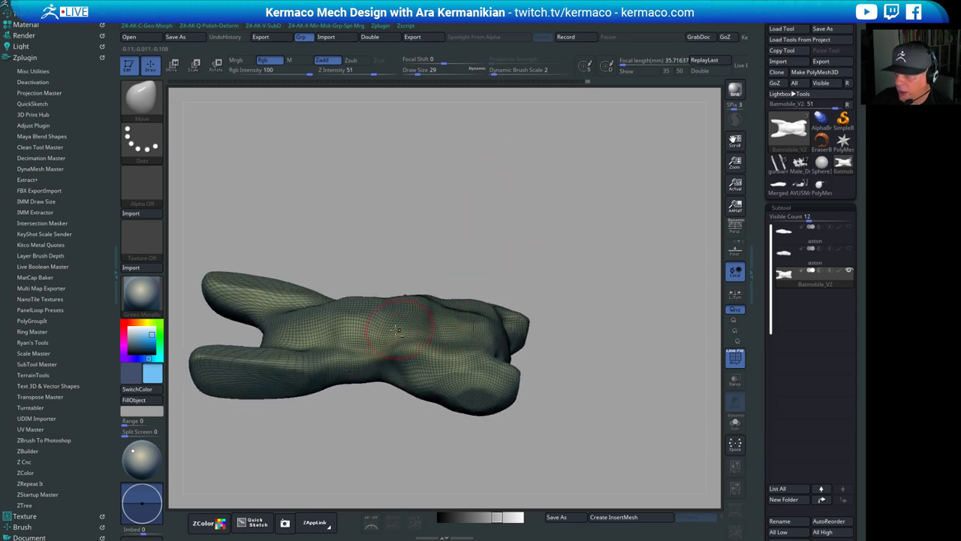
{"action": "mouse_move", "coordinate": [473, 214]}
{"action": "left_mouse_down"}
{"action": "mouse_move", "coordinate": [483, 149]}
{"action": "mouse_move", "coordinate": [414, 232]}
{"action": "left_mouse_up"}
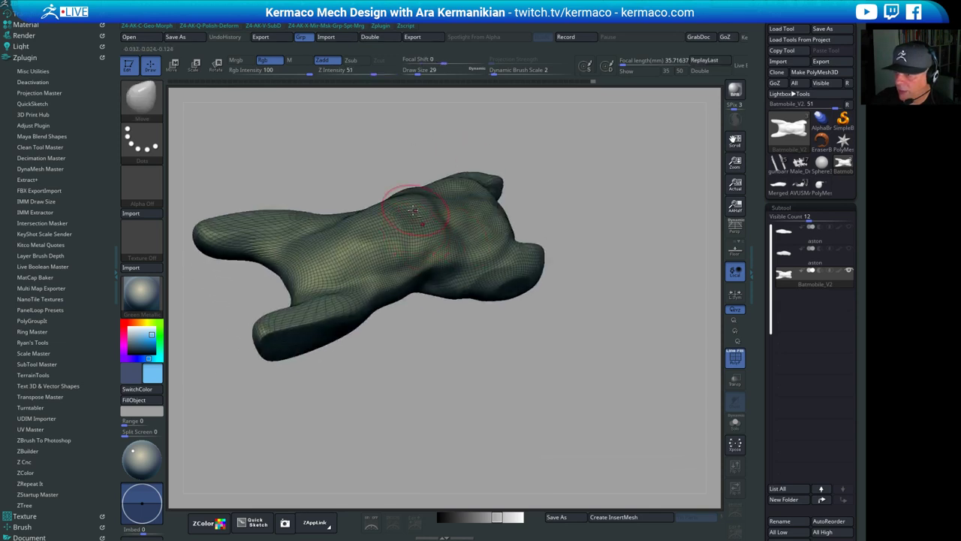
{"action": "key", "text": "shift"}
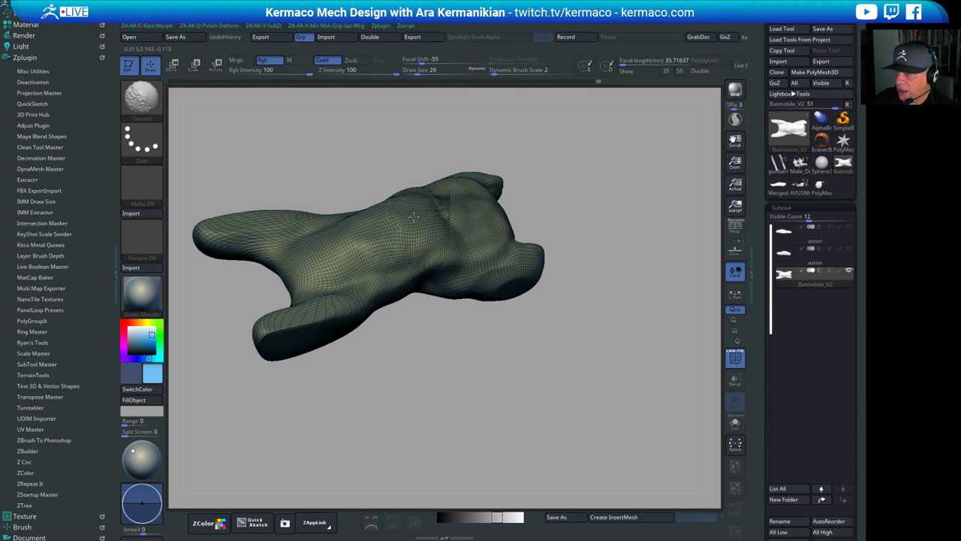
{"action": "left_click_drag", "start_coordinate": [666, 215], "coordinate": [719, 189], "text": "shift"}
Switch to the Male_Driver_Seated_Decimated1 tool and view the driver figure
{"action": "mouse_move", "coordinate": [829, 175]}
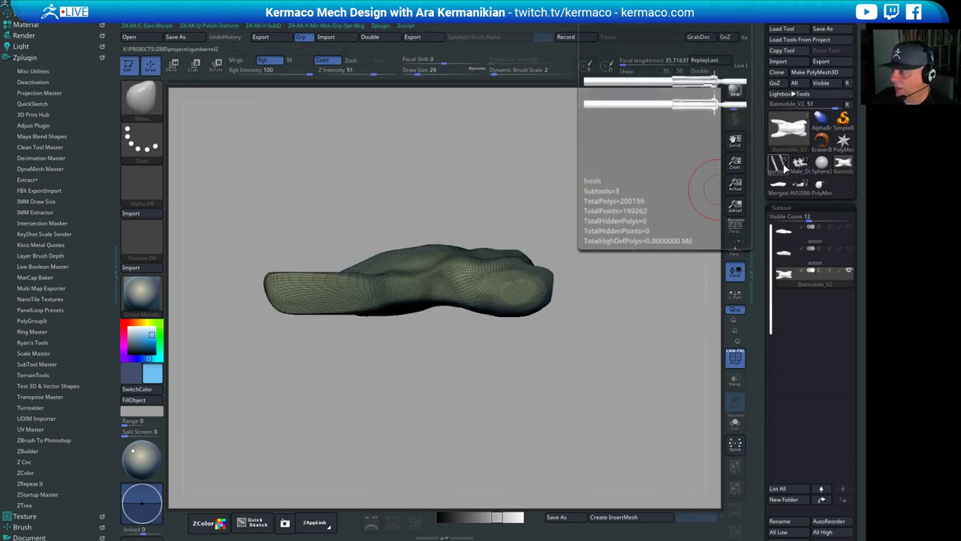
{"action": "mouse_move", "coordinate": [809, 194]}
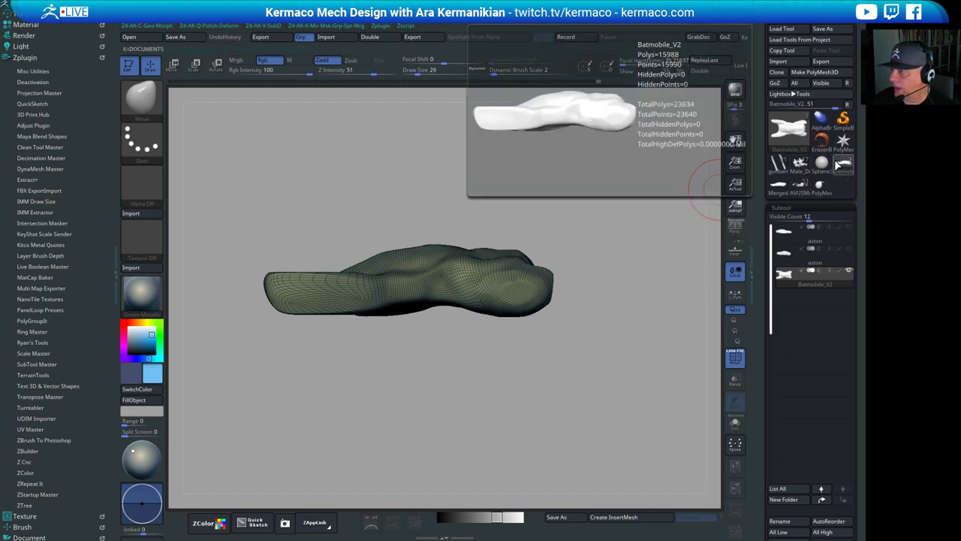
{"action": "left_click", "coordinate": [781, 134]}
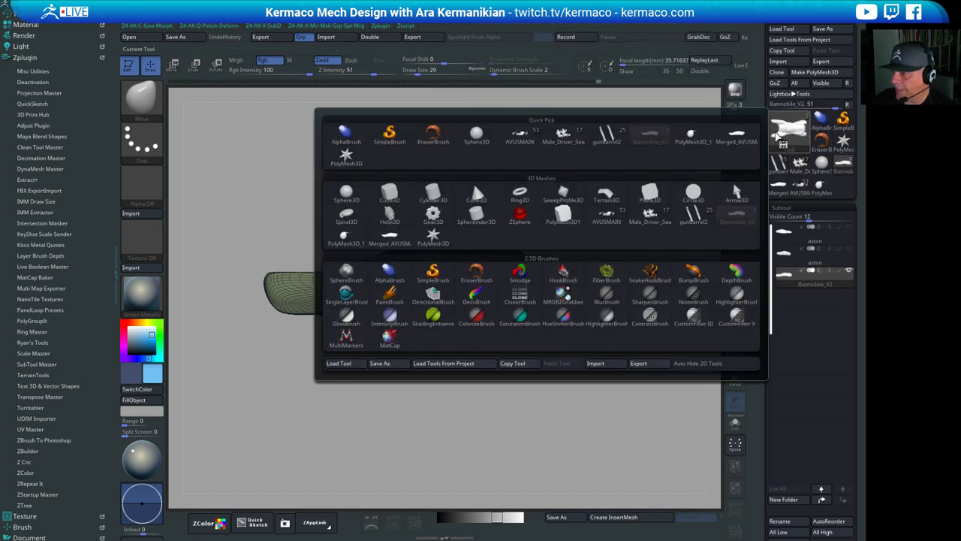
{"action": "mouse_move", "coordinate": [700, 141]}
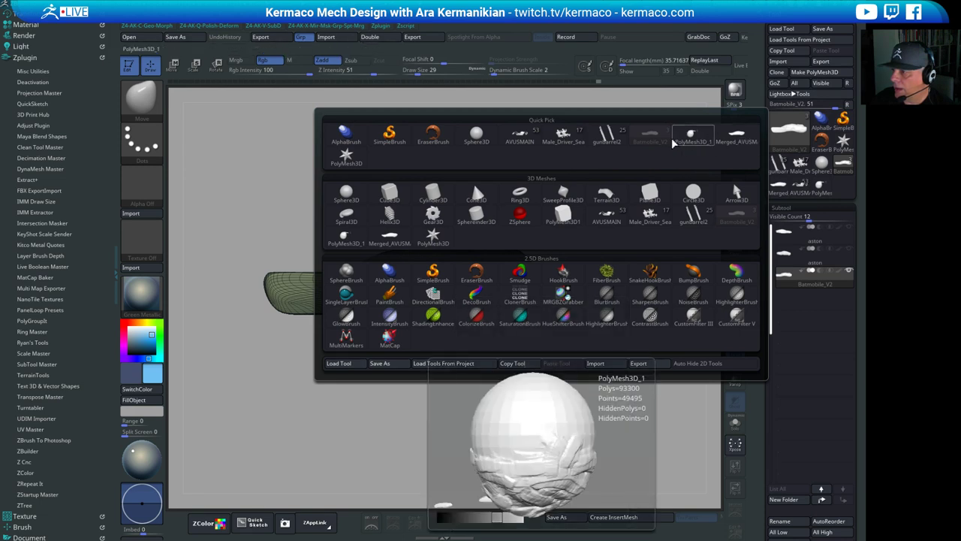
{"action": "mouse_move", "coordinate": [543, 145]}
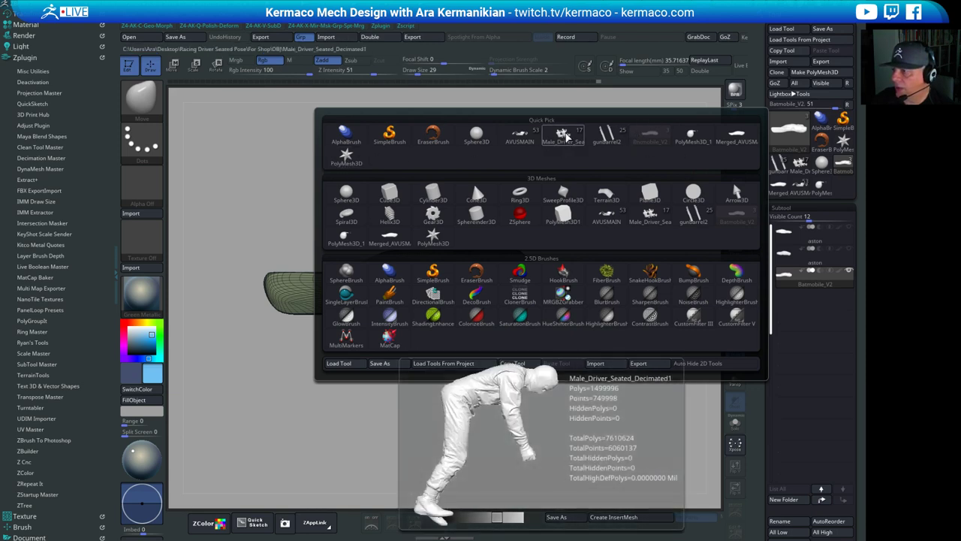
{"action": "left_click", "coordinate": [563, 141]}
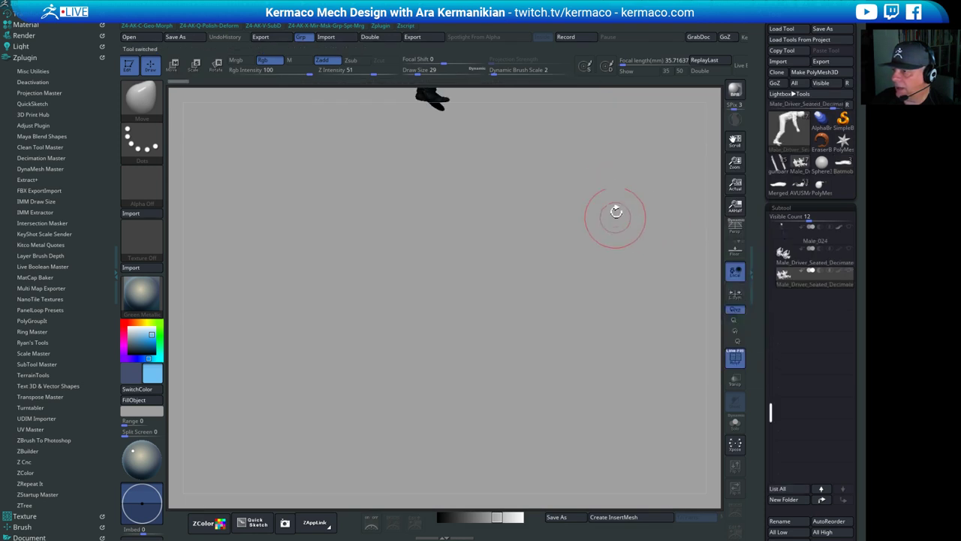
{"action": "left_click_drag", "start_coordinate": [593, 229], "coordinate": [561, 379], "text": "alt"}
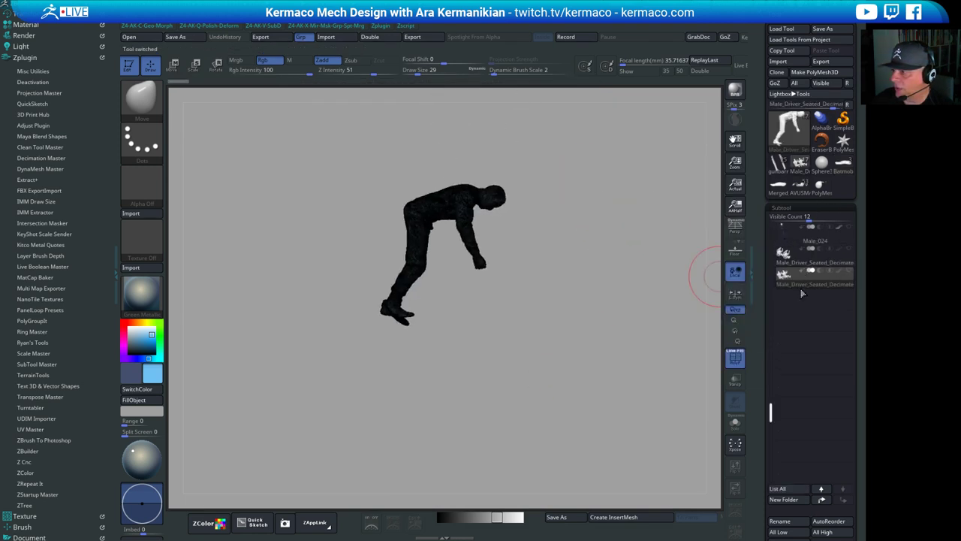
{"action": "left_click_drag", "start_coordinate": [627, 229], "coordinate": [721, 199]}
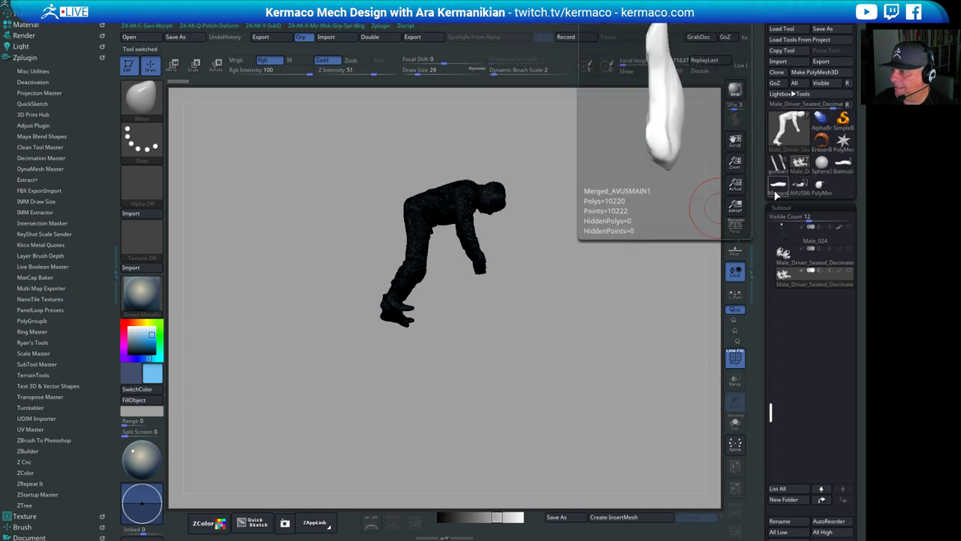
Switch back to the Batmobile_V2 tool and trim the body with a clip curve in the side view
{"action": "left_click", "coordinate": [849, 173]}
{"action": "left_click_drag", "start_coordinate": [598, 262], "coordinate": [591, 286]}
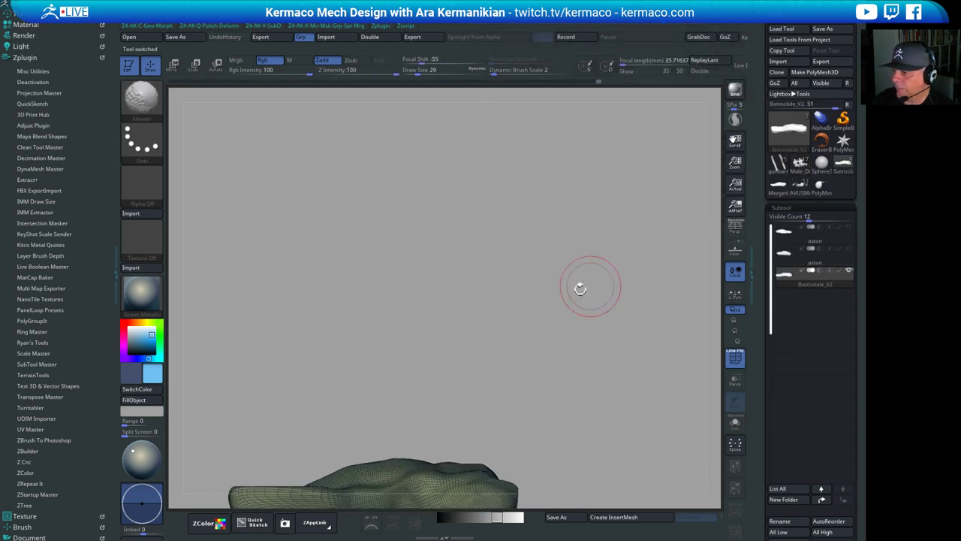
{"action": "left_click_drag", "start_coordinate": [403, 405], "coordinate": [586, 263], "text": "alt"}
{"action": "left_click_drag", "start_coordinate": [530, 150], "coordinate": [488, 131]}
{"action": "mouse_move", "coordinate": [488, 130]}
{"action": "left_mouse_down", "text": "alt"}
{"action": "mouse_move", "coordinate": [414, 125]}
{"action": "mouse_move", "coordinate": [388, 211]}
{"action": "mouse_move", "coordinate": [478, 172]}
{"action": "mouse_move", "coordinate": [453, 149]}
{"action": "mouse_move", "coordinate": [403, 190]}
{"action": "left_mouse_up", "text": "alt"}
{"action": "mouse_move", "coordinate": [328, 233]}
{"action": "left_mouse_down", "text": "ctrl+shift"}
{"action": "mouse_move", "coordinate": [606, 210]}
{"action": "mouse_move", "coordinate": [562, 267]}
{"action": "left_mouse_up", "text": "ctrl+shift"}
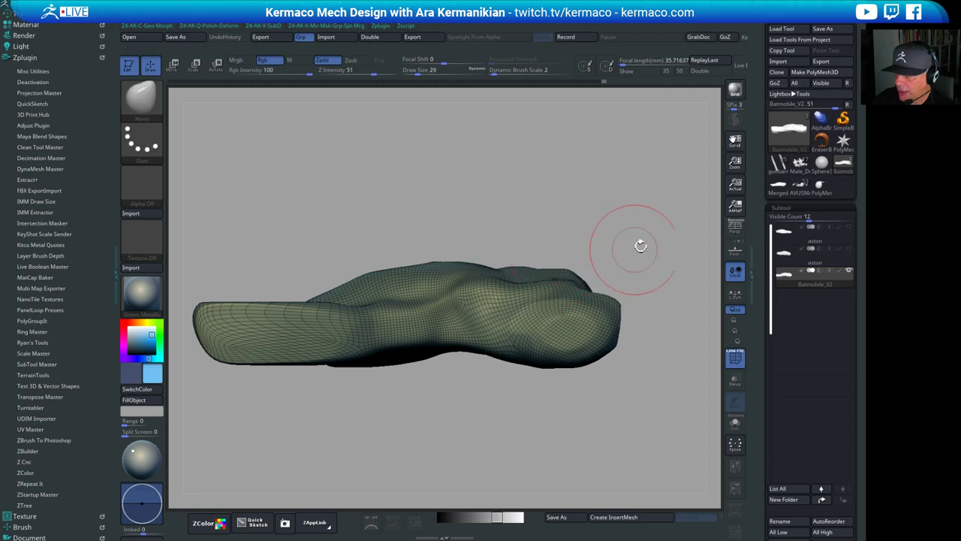
Flip the body upside down and trim the underside of the long fenders flat with a clip curve
{"action": "left_click_drag", "start_coordinate": [599, 151], "coordinate": [429, 260]}
{"action": "mouse_move", "coordinate": [457, 182]}
{"action": "left_mouse_down", "text": "shift"}
{"action": "mouse_move", "coordinate": [470, 156]}
{"action": "mouse_move", "coordinate": [437, 148]}
{"action": "mouse_move", "coordinate": [435, 171]}
{"action": "mouse_move", "coordinate": [512, 154]}
{"action": "mouse_move", "coordinate": [492, 145]}
{"action": "left_mouse_up", "text": "shift"}
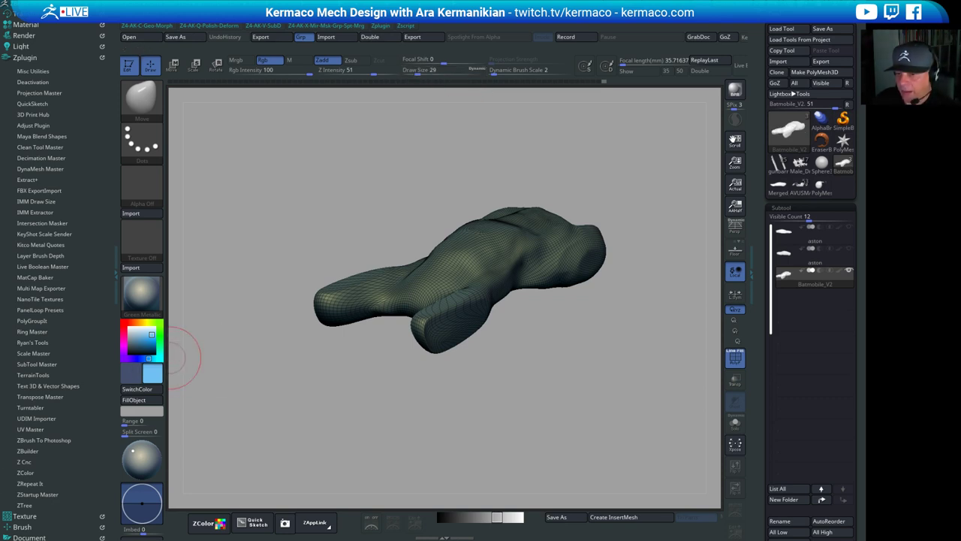
{"action": "mouse_move", "coordinate": [376, 336]}
{"action": "left_mouse_down"}
{"action": "mouse_move", "coordinate": [372, 247]}
{"action": "mouse_move", "coordinate": [387, 186]}
{"action": "mouse_move", "coordinate": [334, 178]}
{"action": "mouse_move", "coordinate": [375, 189]}
{"action": "left_mouse_up"}
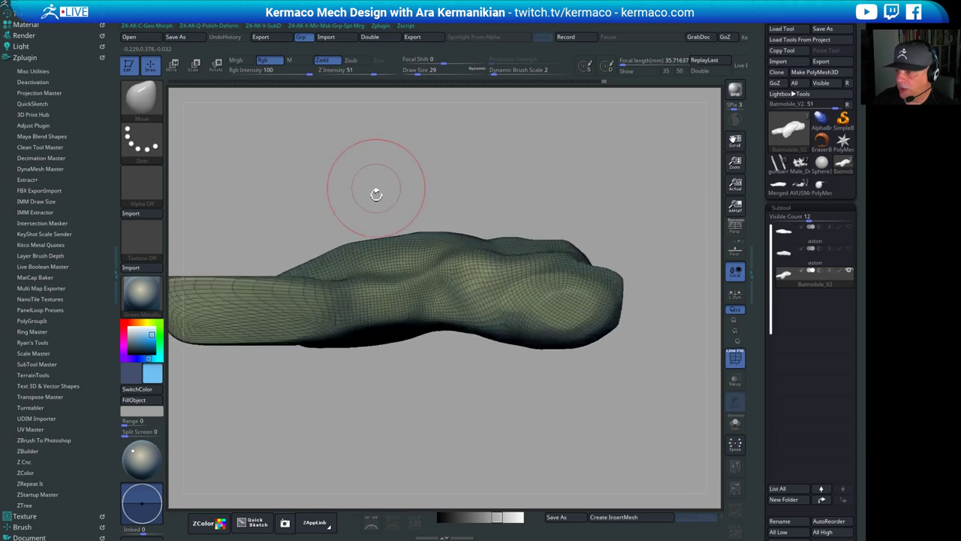
{"action": "mouse_move", "coordinate": [261, 223]}
{"action": "left_mouse_down", "text": "ctrl+shift"}
{"action": "mouse_move", "coordinate": [522, 196]}
{"action": "mouse_move", "coordinate": [518, 216]}
{"action": "left_mouse_up", "text": "ctrl+shift"}
{"action": "mouse_move", "coordinate": [535, 172]}
{"action": "left_mouse_down"}
{"action": "mouse_move", "coordinate": [543, 464]}
{"action": "mouse_move", "coordinate": [548, 371]}
{"action": "mouse_move", "coordinate": [564, 393]}
{"action": "mouse_move", "coordinate": [525, 365]}
{"action": "mouse_move", "coordinate": [517, 241]}
{"action": "mouse_move", "coordinate": [518, 365]}
{"action": "left_mouse_up"}
{"action": "left_click_drag", "start_coordinate": [500, 281], "coordinate": [489, 396], "text": "alt"}
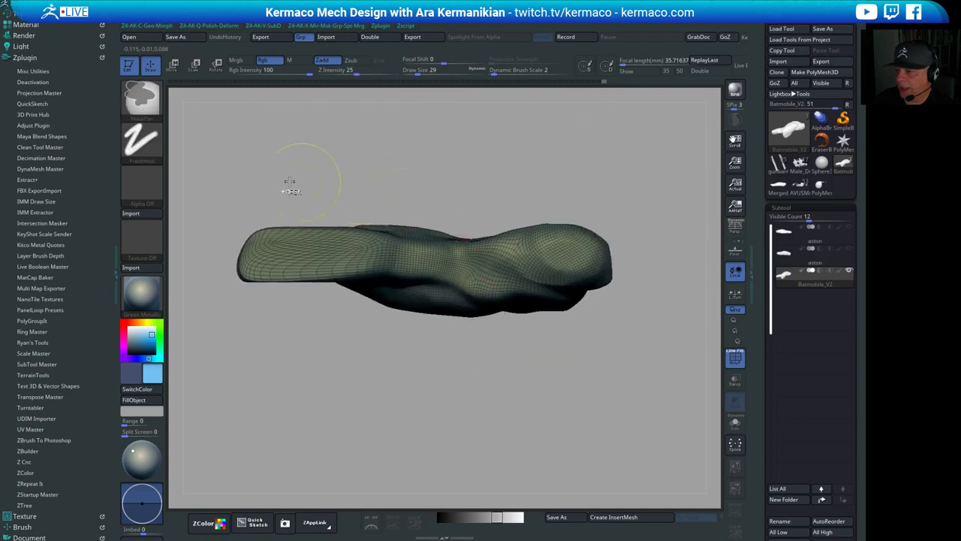
{"action": "mouse_move", "coordinate": [227, 183]}
{"action": "left_mouse_down", "text": "ctrl+shift"}
{"action": "mouse_move", "coordinate": [537, 182]}
{"action": "mouse_move", "coordinate": [511, 236]}
{"action": "left_mouse_up", "text": "ctrl+shift"}
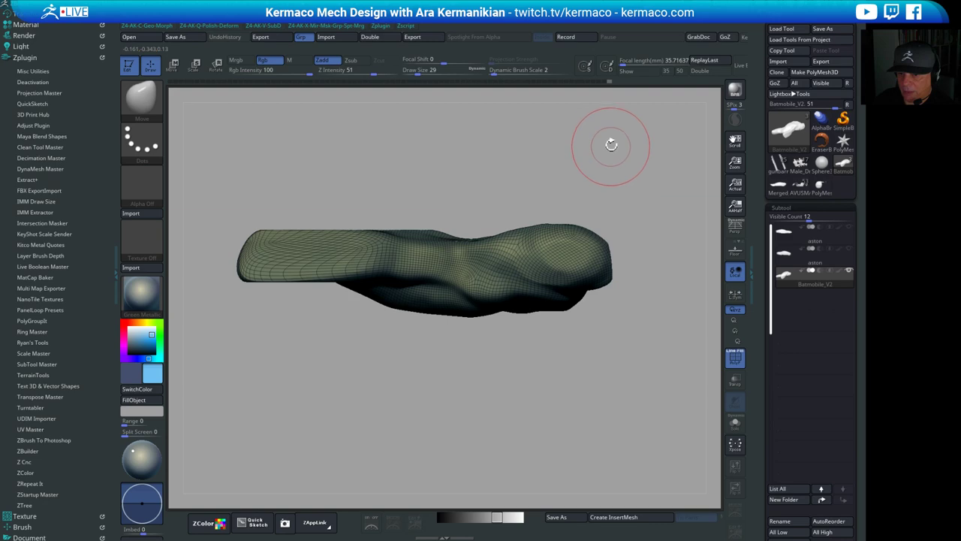
{"action": "left_click_drag", "start_coordinate": [611, 144], "coordinate": [601, 233]}
{"action": "left_click_drag", "start_coordinate": [428, 451], "coordinate": [448, 342], "text": "alt"}
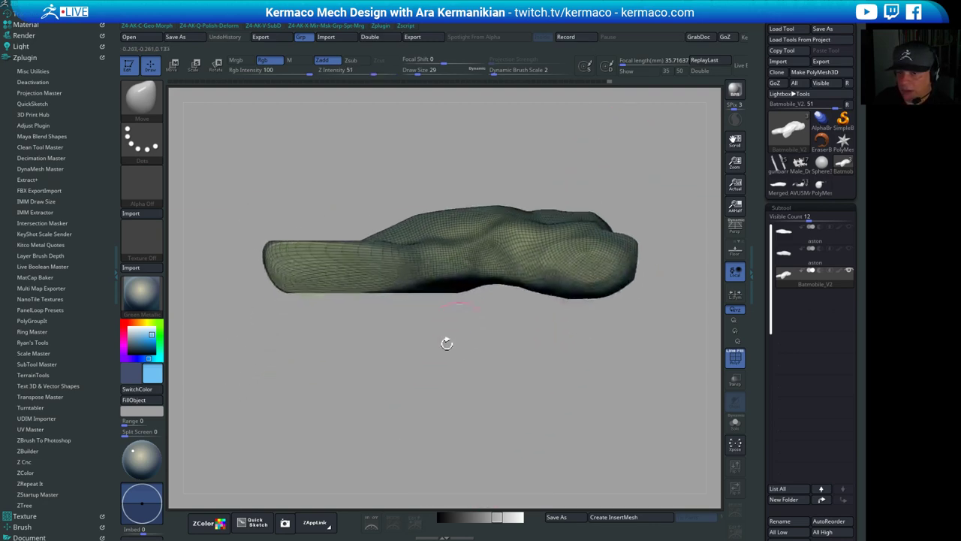
Select the second aston subtool and hide Batmobile_V2 so only the aston body is shown
{"action": "mouse_move", "coordinate": [466, 405]}
{"action": "left_mouse_down"}
{"action": "mouse_move", "coordinate": [471, 331]}
{"action": "mouse_move", "coordinate": [464, 392]}
{"action": "mouse_move", "coordinate": [488, 430]}
{"action": "left_mouse_up"}
{"action": "left_click_drag", "start_coordinate": [590, 371], "coordinate": [571, 360], "text": "alt"}
{"action": "left_click_drag", "start_coordinate": [571, 358], "coordinate": [661, 382], "text": "alt"}
{"action": "left_click_drag", "start_coordinate": [667, 346], "coordinate": [656, 306]}
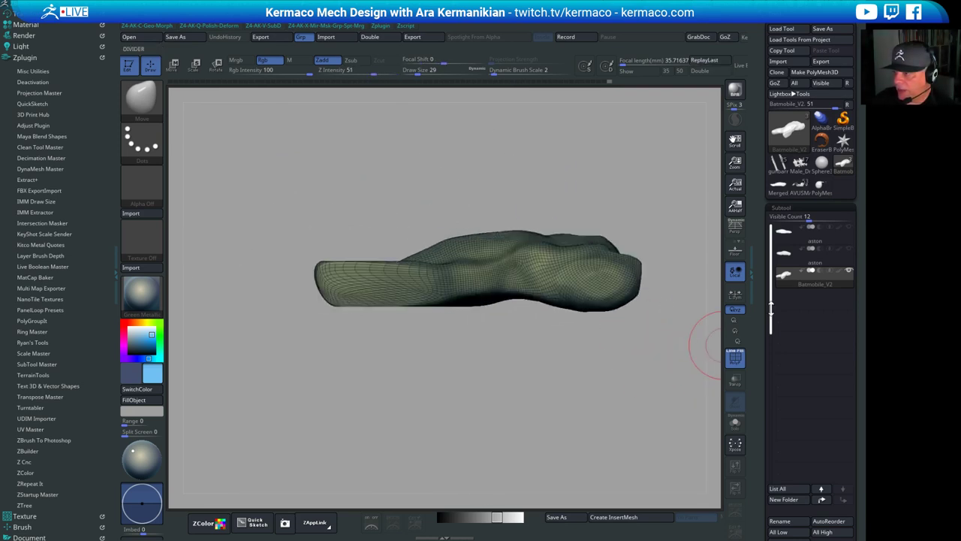
{"action": "left_click", "coordinate": [802, 253]}
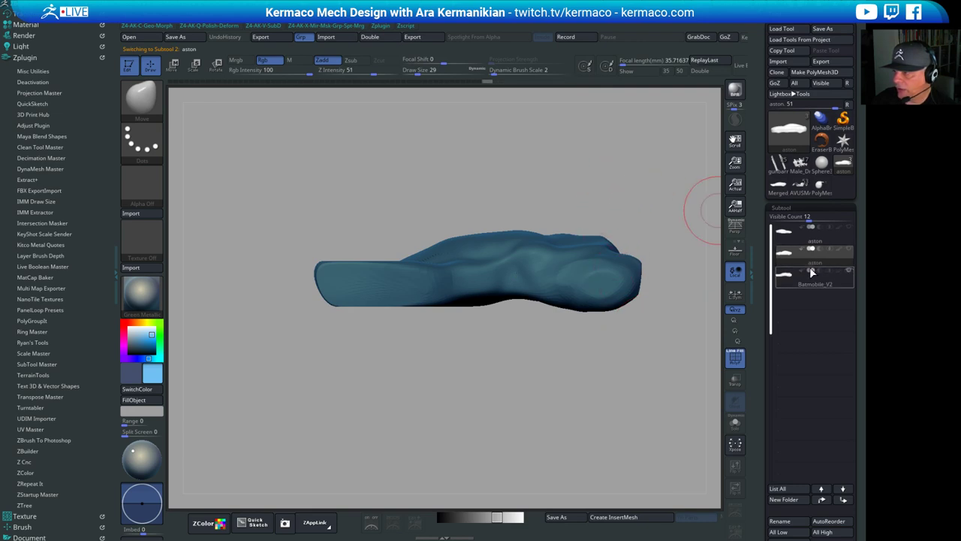
{"action": "left_click_drag", "start_coordinate": [630, 205], "coordinate": [648, 220], "text": "alt"}
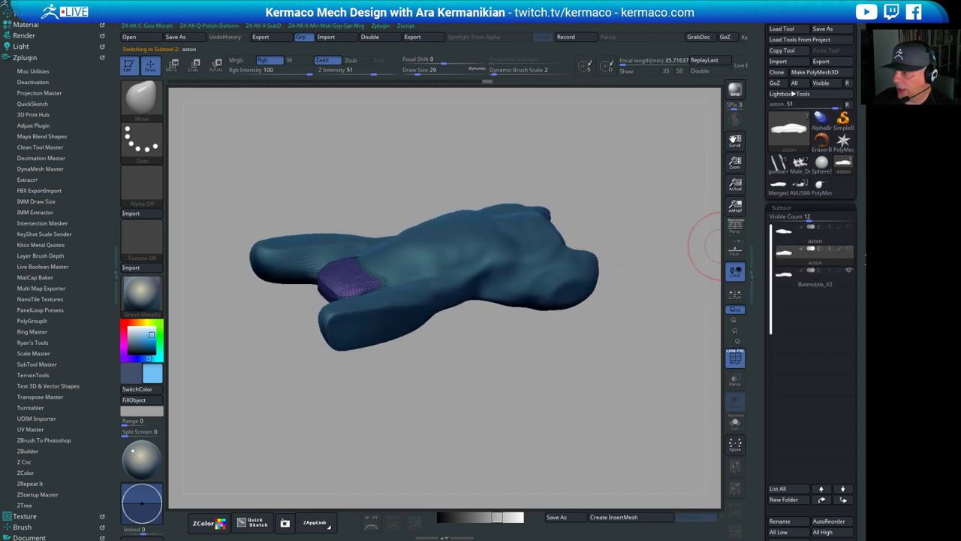
{"action": "left_click", "coordinate": [849, 272]}
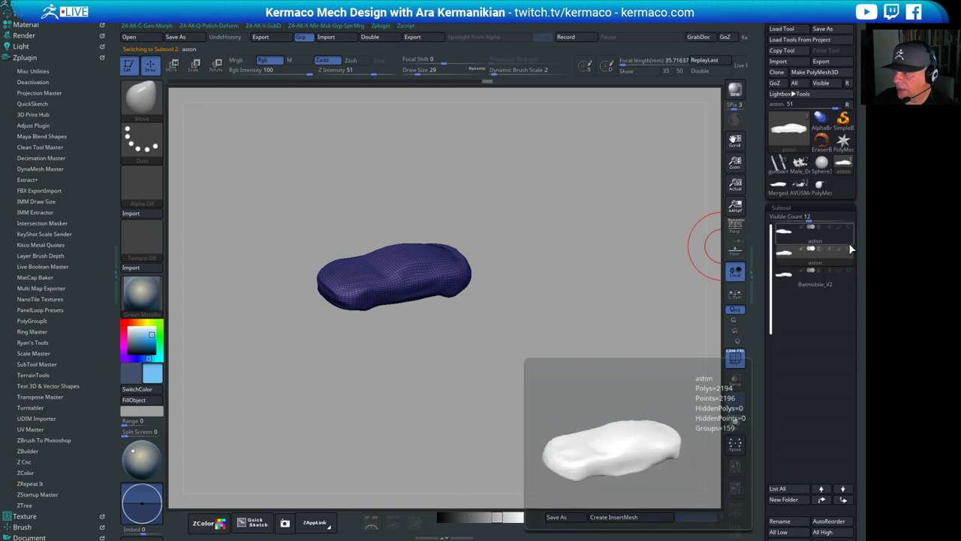
{"action": "left_click", "coordinate": [850, 249]}
Set the draw size to 16 and smooth the wheel bulges on the underside of the aston body
{"action": "left_click_drag", "start_coordinate": [586, 255], "coordinate": [592, 183]}
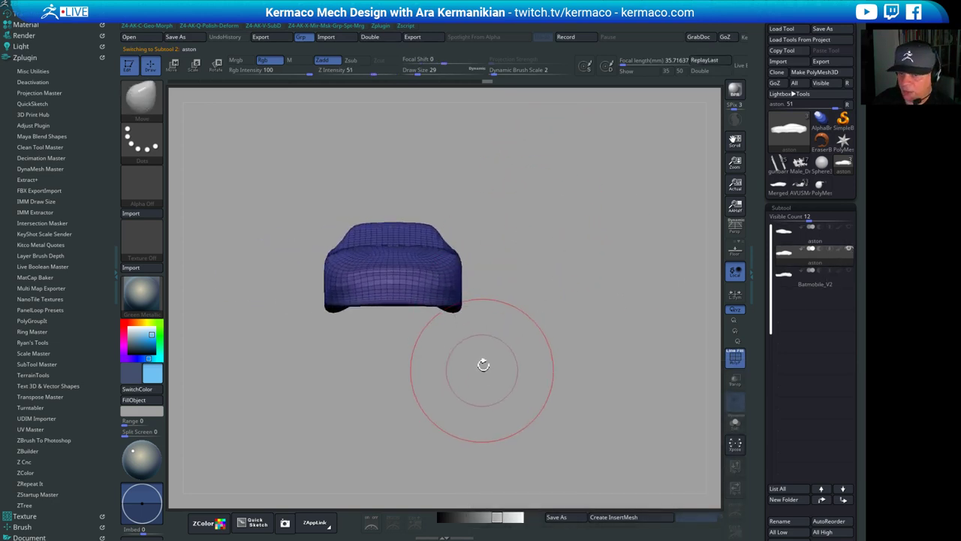
{"action": "mouse_move", "coordinate": [582, 335]}
{"action": "left_mouse_down"}
{"action": "mouse_move", "coordinate": [562, 315]}
{"action": "mouse_move", "coordinate": [586, 325]}
{"action": "left_mouse_up"}
{"action": "key", "text": "s"}
{"action": "left_click_drag", "start_coordinate": [514, 320], "coordinate": [509, 321]}
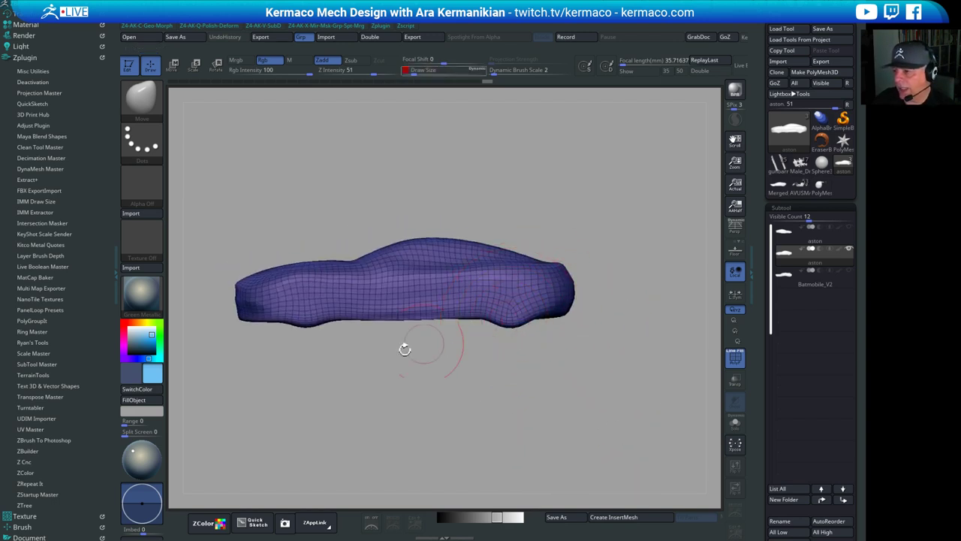
{"action": "mouse_move", "coordinate": [334, 377]}
{"action": "left_mouse_down", "text": "alt"}
{"action": "mouse_move", "coordinate": [420, 391]}
{"action": "mouse_move", "coordinate": [443, 302]}
{"action": "left_mouse_up", "text": "alt"}
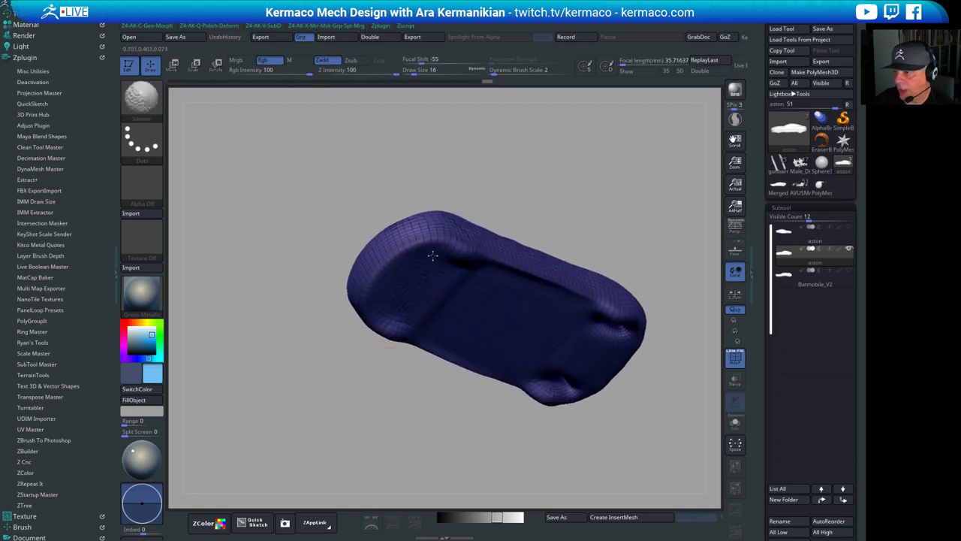
{"action": "left_click_drag", "start_coordinate": [628, 327], "coordinate": [624, 330], "text": "shift"}
{"action": "mouse_move", "coordinate": [678, 272]}
{"action": "left_mouse_down"}
{"action": "mouse_move", "coordinate": [711, 185]}
{"action": "mouse_move", "coordinate": [677, 211]}
{"action": "left_mouse_up"}
{"action": "mouse_move", "coordinate": [677, 210]}
{"action": "left_mouse_down", "text": "alt"}
{"action": "mouse_move", "coordinate": [562, 241]}
{"action": "mouse_move", "coordinate": [535, 282]}
{"action": "left_mouse_up", "text": "alt"}
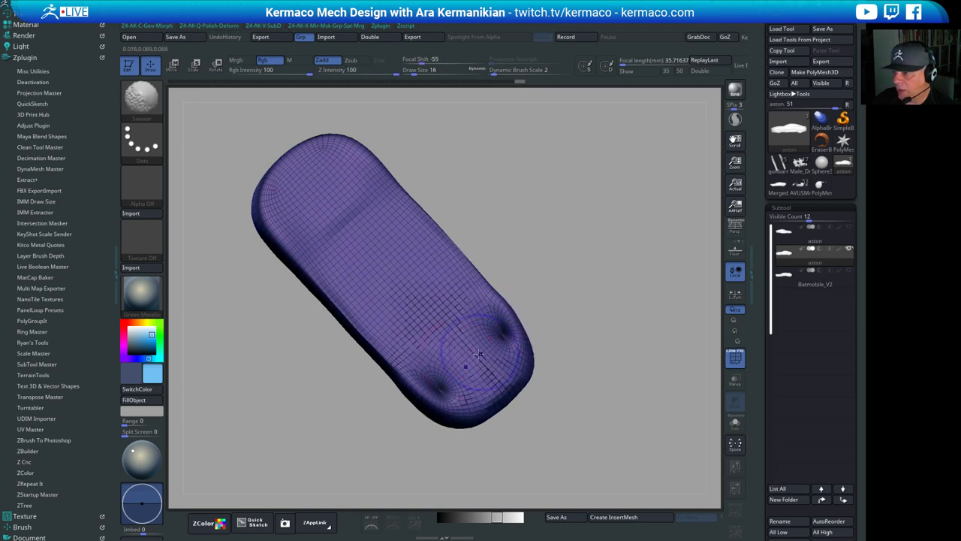
{"action": "left_click_drag", "start_coordinate": [449, 395], "coordinate": [447, 391]}
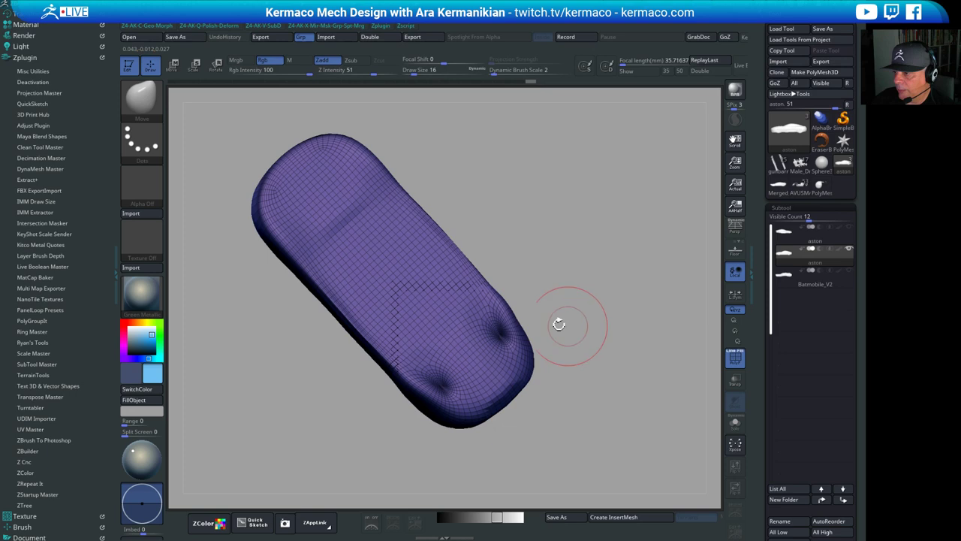
Smooth the underside at draw size 56 and the lower side edge at draw size 29 on the aston body
{"action": "key", "text": "s"}
{"action": "mouse_move", "coordinate": [527, 351]}
{"action": "left_mouse_down"}
{"action": "mouse_move", "coordinate": [544, 362]}
{"action": "mouse_move", "coordinate": [539, 344]}
{"action": "left_mouse_up"}
{"action": "mouse_move", "coordinate": [603, 348]}
{"action": "left_mouse_down"}
{"action": "mouse_move", "coordinate": [670, 320]}
{"action": "mouse_move", "coordinate": [586, 354]}
{"action": "left_mouse_up"}
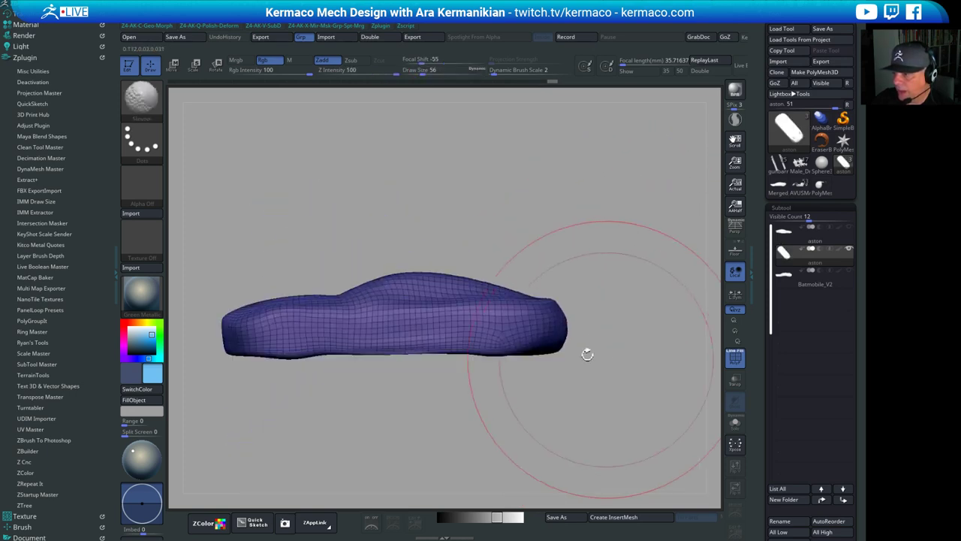
{"action": "key", "text": "s"}
{"action": "left_click_drag", "start_coordinate": [525, 346], "coordinate": [521, 347]}
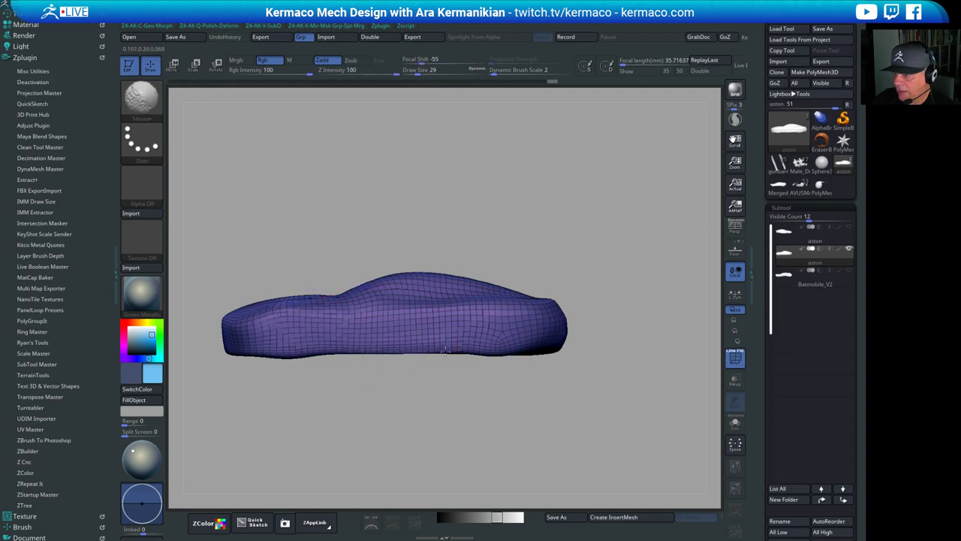
{"action": "left_click_drag", "start_coordinate": [446, 351], "coordinate": [398, 352], "text": "shift"}
{"action": "mouse_move", "coordinate": [606, 252]}
{"action": "left_mouse_down"}
{"action": "mouse_move", "coordinate": [637, 299]}
{"action": "mouse_move", "coordinate": [595, 290]}
{"action": "mouse_move", "coordinate": [601, 311]}
{"action": "mouse_move", "coordinate": [631, 247]}
{"action": "mouse_move", "coordinate": [607, 194]}
{"action": "left_mouse_up"}
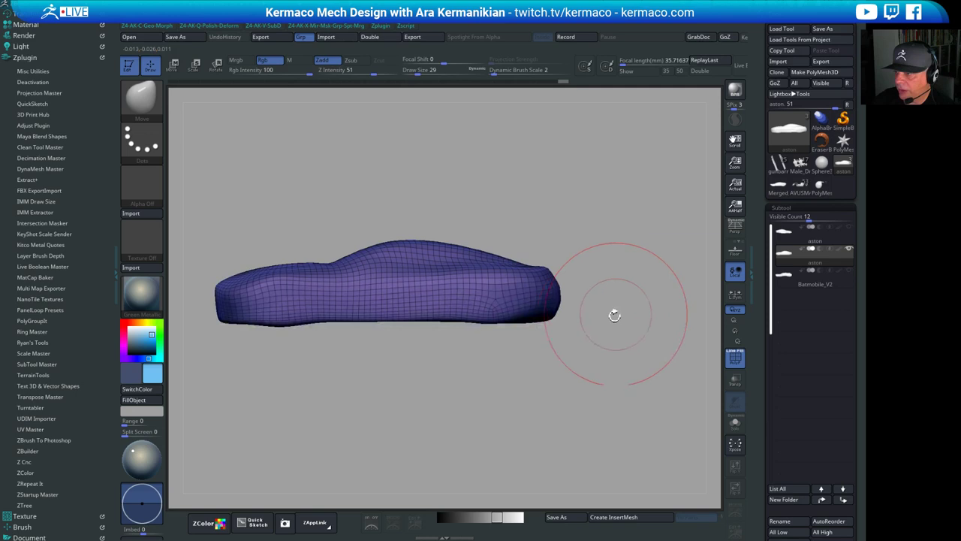
Try to pull the nose of the aston body into two long fenders with a central gap using the Move brush
{"action": "left_click_drag", "start_coordinate": [380, 382], "coordinate": [478, 313], "text": "alt"}
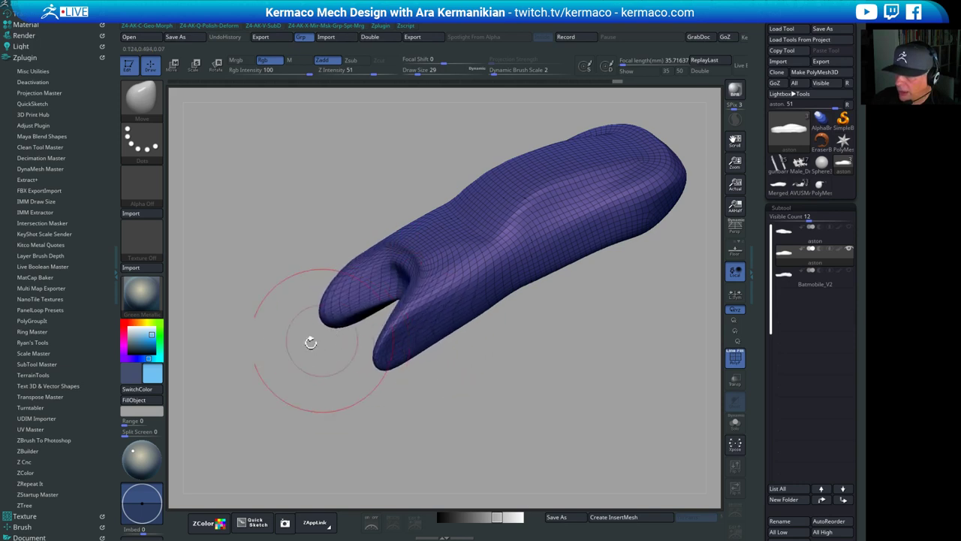
{"action": "left_click_drag", "start_coordinate": [310, 343], "coordinate": [332, 353]}
{"action": "left_click_drag", "start_coordinate": [501, 369], "coordinate": [590, 329]}
{"action": "mouse_move", "coordinate": [384, 373]}
{"action": "left_mouse_down"}
{"action": "mouse_move", "coordinate": [328, 398]}
{"action": "mouse_move", "coordinate": [465, 369]}
{"action": "left_mouse_up"}
Undo the long fender shaping on the aston body back to its rounded, closed nose
{"action": "key", "text": "ctrl+z"}
{"action": "key", "text": "ctrl+z"}
{"action": "key", "text": "ctrl+z"}
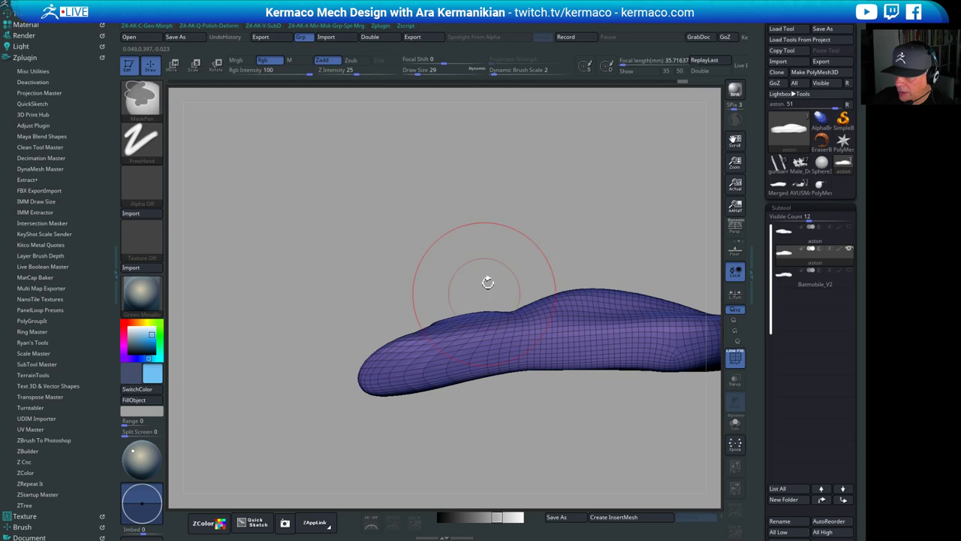
{"action": "left_click_drag", "start_coordinate": [586, 235], "coordinate": [496, 216], "text": "alt"}
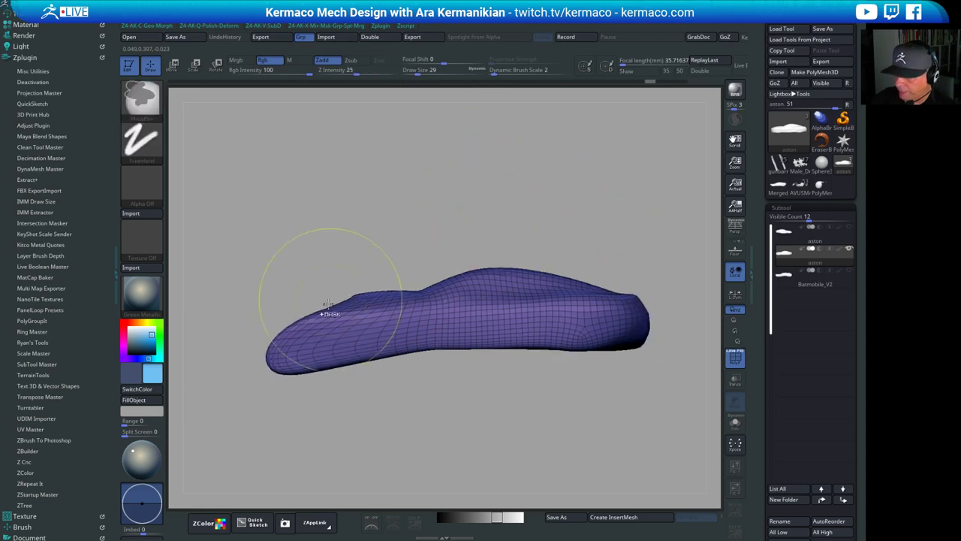
{"action": "key", "text": "ctrl+z"}
{"action": "key", "text": "ctrl+z"}
{"action": "key", "text": "ctrl+z"}
{"action": "key", "text": "ctrl+z"}
{"action": "key", "text": "ctrl+z"}
{"action": "key", "text": "ctrl+z"}
{"action": "key", "text": "ctrl+z"}
{"action": "key", "text": "ctrl+z"}
{"action": "left_click_drag", "start_coordinate": [451, 405], "coordinate": [440, 454]}
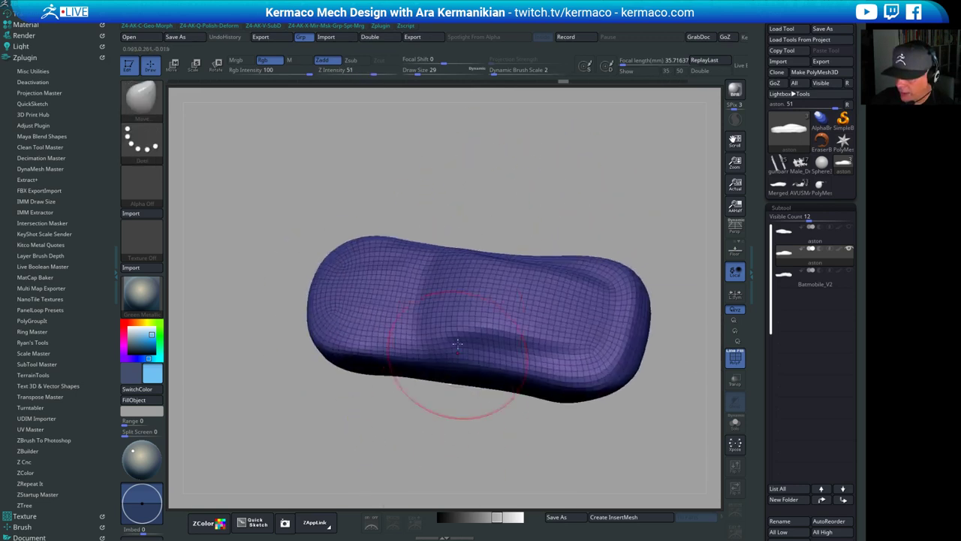
Push the nose centre of the aston body inward and pull two front fender prongs forward using Move at draw size 29
{"action": "left_click_drag", "start_coordinate": [291, 283], "coordinate": [322, 313], "text": "shift"}
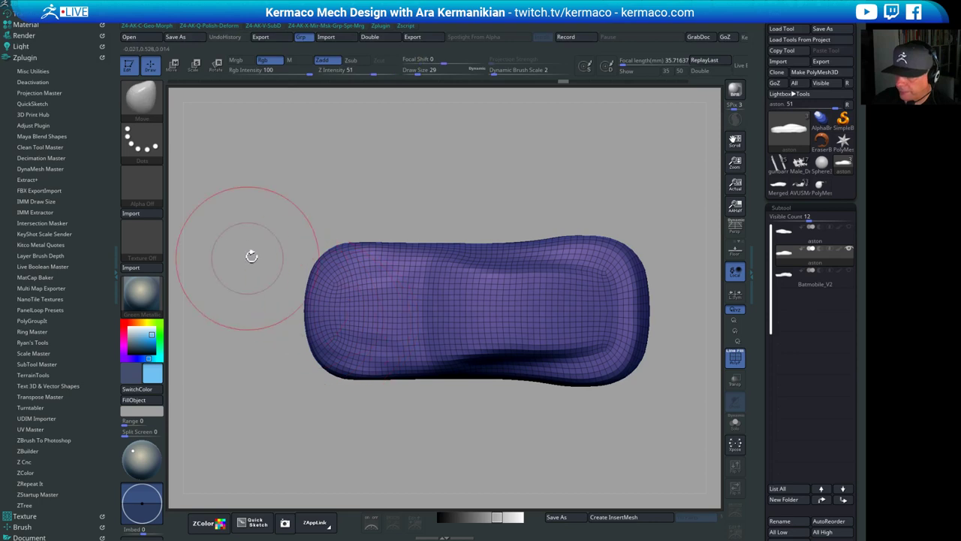
{"action": "left_click_drag", "start_coordinate": [251, 255], "coordinate": [257, 221], "text": "alt"}
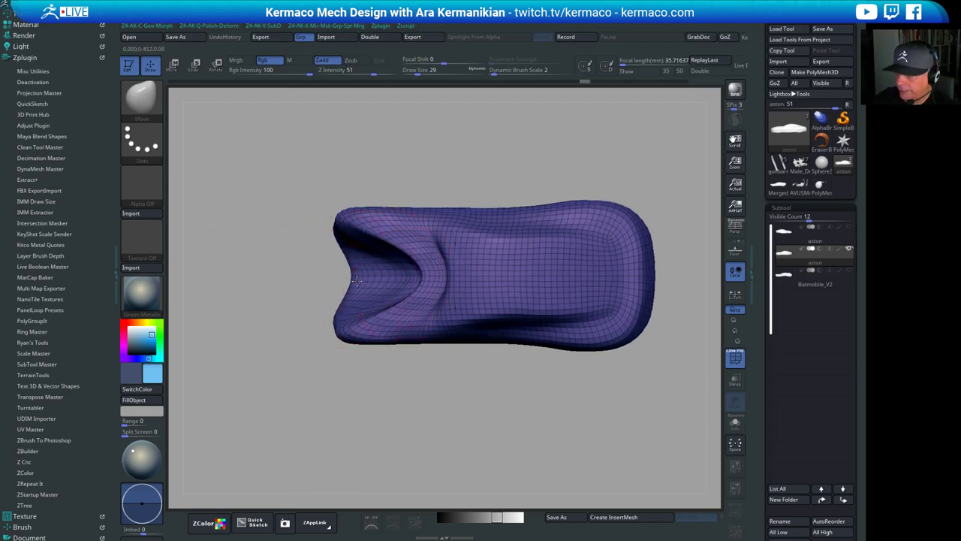
{"action": "mouse_move", "coordinate": [357, 281]}
{"action": "left_mouse_down"}
{"action": "mouse_move", "coordinate": [409, 280]}
{"action": "mouse_move", "coordinate": [357, 239]}
{"action": "left_mouse_up"}
{"action": "mouse_move", "coordinate": [240, 309]}
{"action": "left_mouse_down"}
{"action": "mouse_move", "coordinate": [331, 301]}
{"action": "mouse_move", "coordinate": [450, 308]}
{"action": "left_mouse_up"}
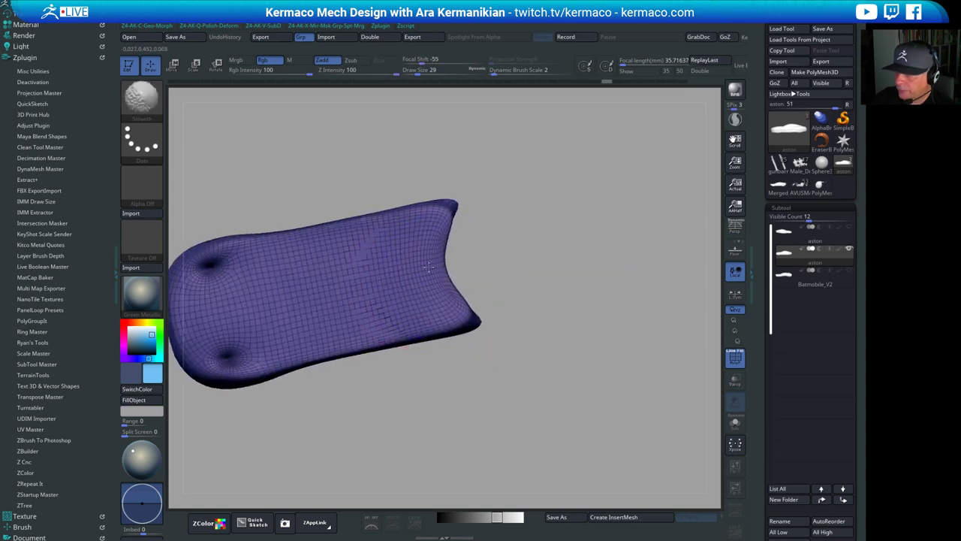
{"action": "mouse_move", "coordinate": [429, 267]}
{"action": "left_mouse_down", "text": "shift"}
{"action": "mouse_move", "coordinate": [449, 218]}
{"action": "mouse_move", "coordinate": [552, 293]}
{"action": "mouse_move", "coordinate": [536, 326]}
{"action": "mouse_move", "coordinate": [553, 341]}
{"action": "mouse_move", "coordinate": [528, 365]}
{"action": "mouse_move", "coordinate": [505, 264]}
{"action": "mouse_move", "coordinate": [629, 223]}
{"action": "mouse_move", "coordinate": [603, 242]}
{"action": "left_mouse_up", "text": "shift"}
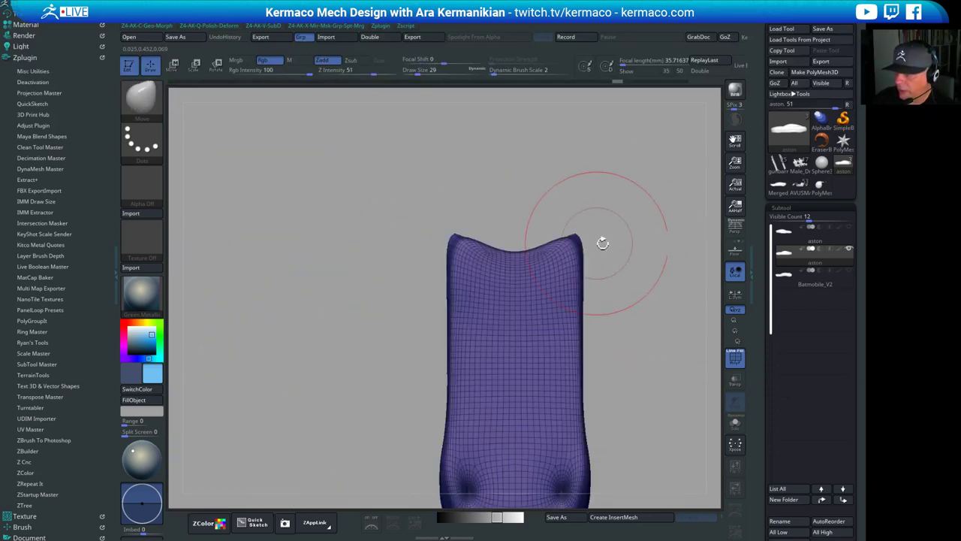
{"action": "left_click_drag", "start_coordinate": [519, 265], "coordinate": [522, 273]}
{"action": "mouse_move", "coordinate": [531, 271]}
{"action": "left_mouse_down"}
{"action": "mouse_move", "coordinate": [528, 302]}
{"action": "mouse_move", "coordinate": [558, 289]}
{"action": "left_mouse_up"}
{"action": "left_click_drag", "start_coordinate": [454, 246], "coordinate": [454, 212]}
Widen the central nose gap and refine the outer sides and tips of the fenders using Move at draw size 23
{"action": "key", "text": "s"}
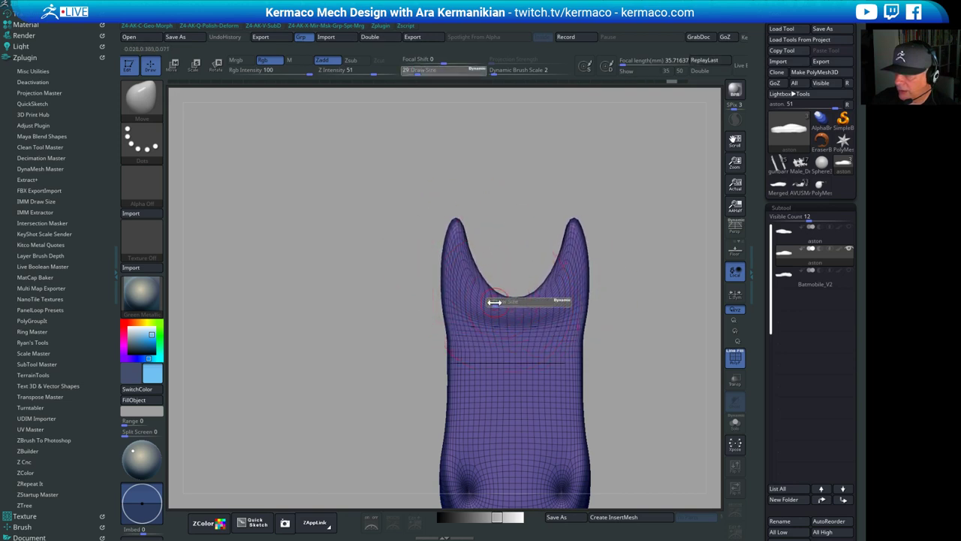
{"action": "left_click_drag", "start_coordinate": [502, 301], "coordinate": [494, 302]}
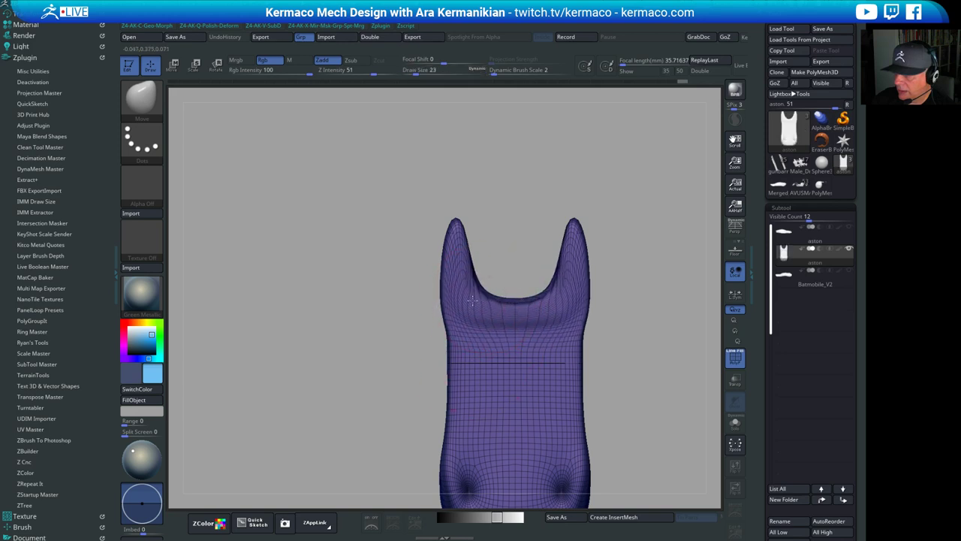
{"action": "left_click_drag", "start_coordinate": [554, 220], "coordinate": [545, 275]}
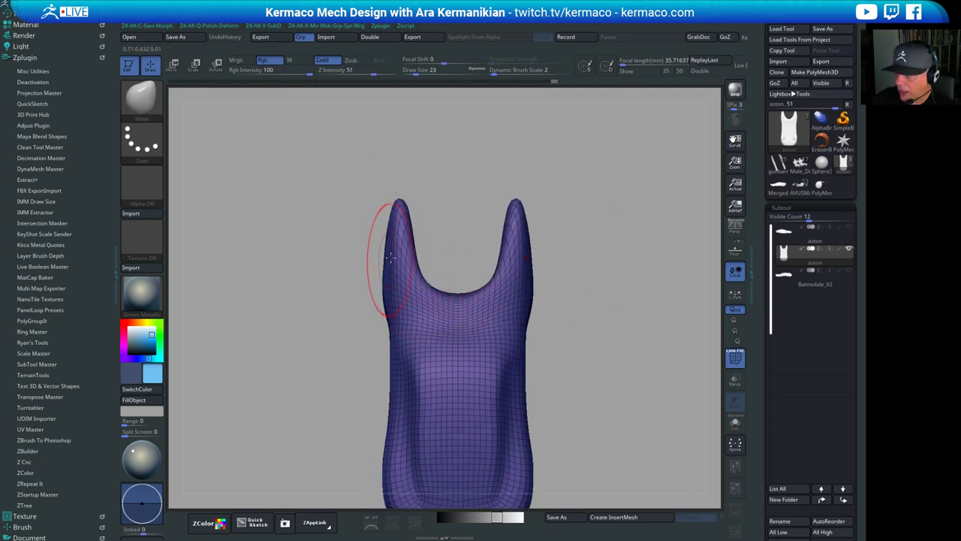
{"action": "left_click_drag", "start_coordinate": [391, 258], "coordinate": [384, 259]}
{"action": "left_click_drag", "start_coordinate": [398, 205], "coordinate": [395, 198]}
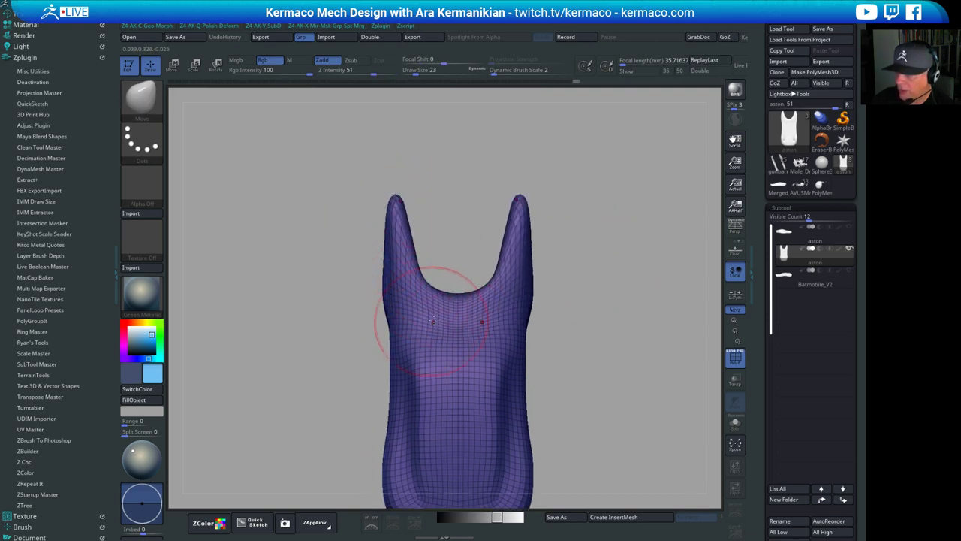
Smooth the ridge behind the nose gap on the underside of the aston body at draw size 9
{"action": "left_click_drag", "start_coordinate": [556, 315], "coordinate": [647, 258]}
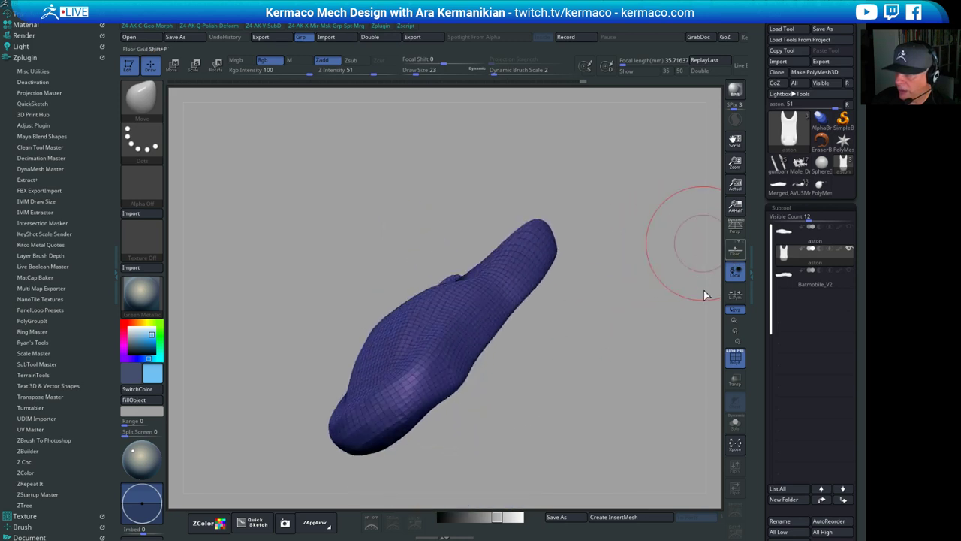
{"action": "left_click", "coordinate": [735, 252]}
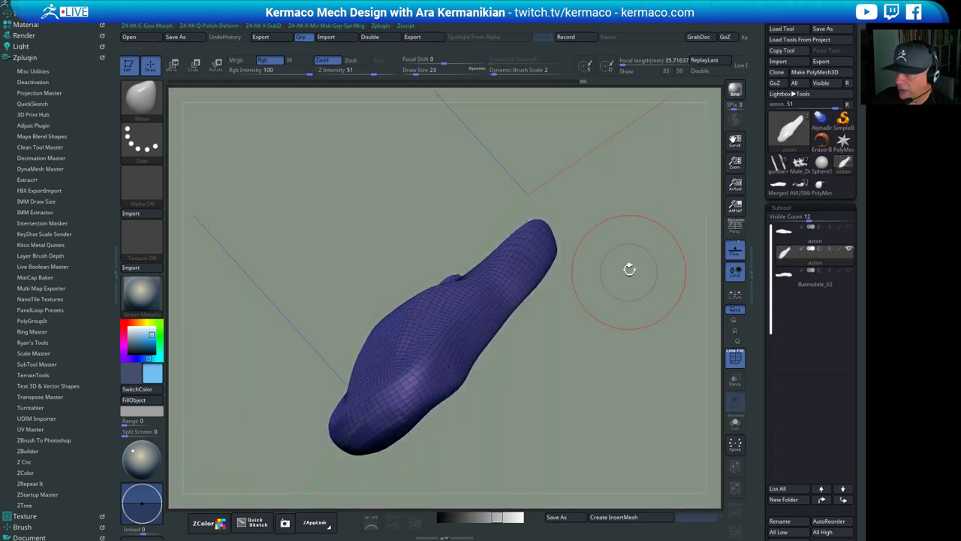
{"action": "left_click", "coordinate": [735, 256]}
{"action": "mouse_move", "coordinate": [647, 292]}
{"action": "left_mouse_down"}
{"action": "mouse_move", "coordinate": [587, 327]}
{"action": "mouse_move", "coordinate": [627, 274]}
{"action": "mouse_move", "coordinate": [643, 293]}
{"action": "mouse_move", "coordinate": [552, 331]}
{"action": "left_mouse_up"}
{"action": "key", "text": "s"}
{"action": "left_click_drag", "start_coordinate": [439, 282], "coordinate": [433, 282]}
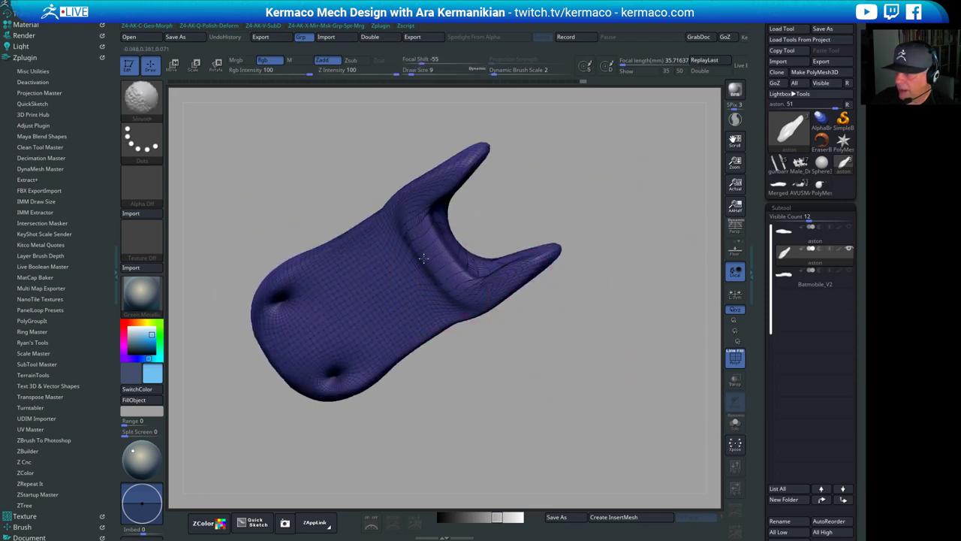
{"action": "left_click_drag", "start_coordinate": [648, 159], "coordinate": [565, 400]}
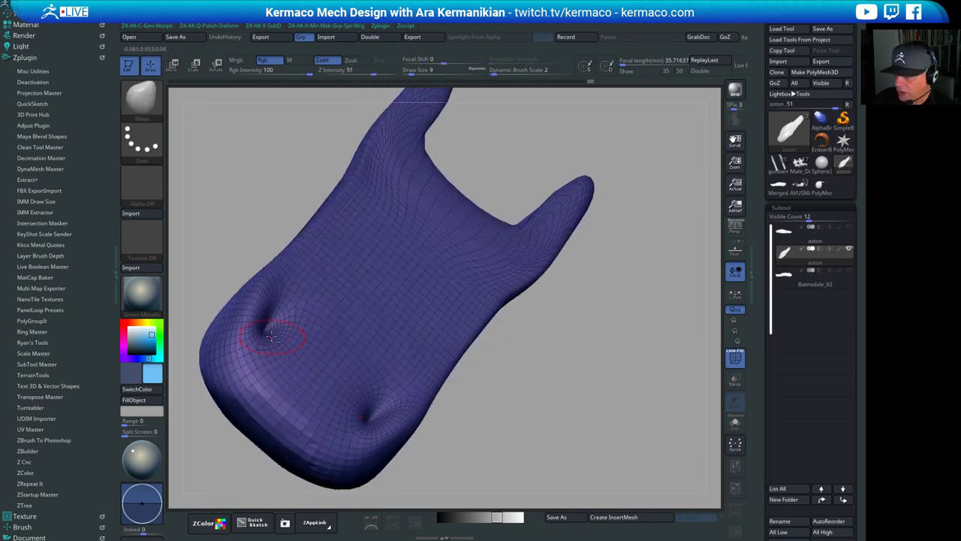
Reposition the two rear pits on the underside with Move and smooth the mesh around them
{"action": "mouse_move", "coordinate": [272, 336]}
{"action": "left_mouse_down"}
{"action": "mouse_move", "coordinate": [284, 327]}
{"action": "mouse_move", "coordinate": [259, 319]}
{"action": "mouse_move", "coordinate": [276, 319]}
{"action": "mouse_move", "coordinate": [270, 306]}
{"action": "left_mouse_up"}
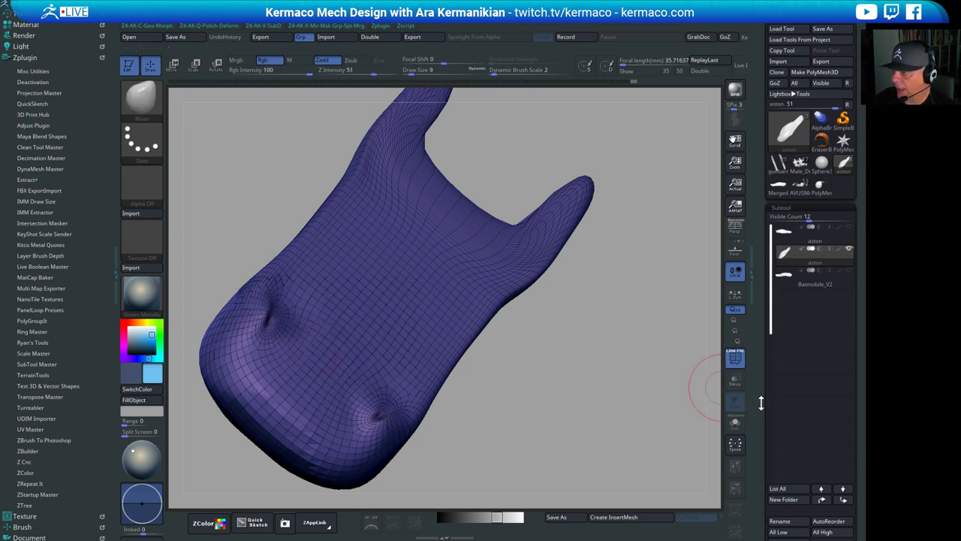
{"action": "left_click_drag", "start_coordinate": [761, 400], "coordinate": [766, 318]}
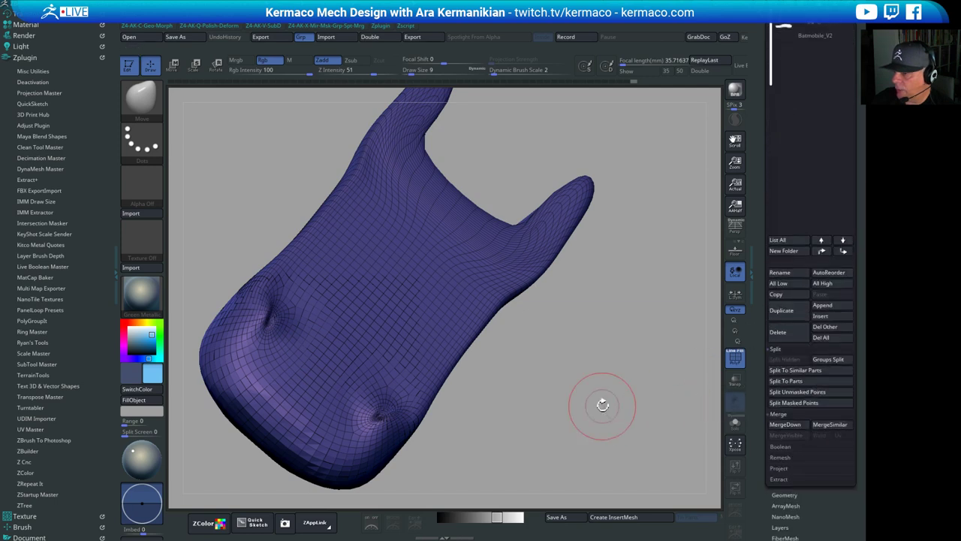
{"action": "key", "text": "shift"}
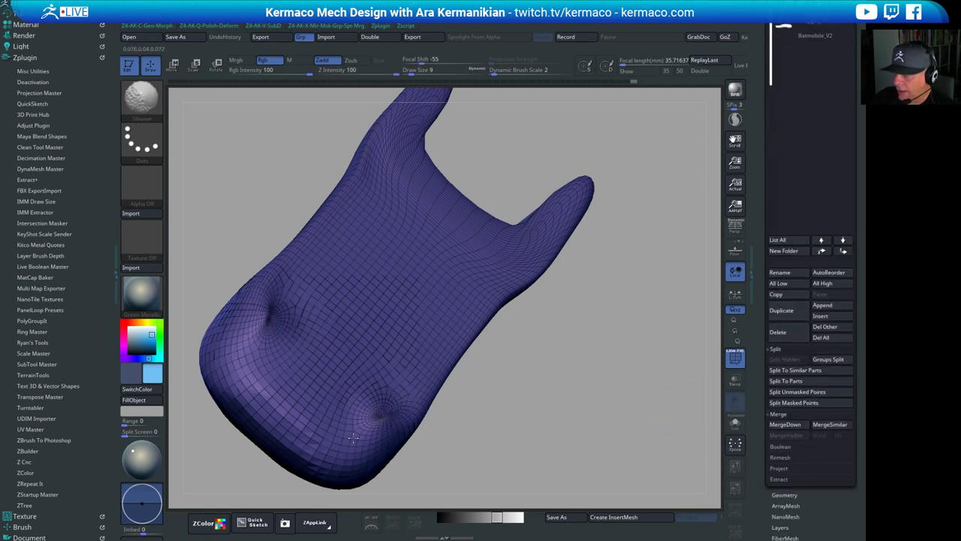
{"action": "left_click_drag", "start_coordinate": [596, 452], "coordinate": [537, 400], "text": "shift"}
Flatten the underside of the aston body with a straight clip curve and smooth the body at draw size 23
{"action": "left_click_drag", "start_coordinate": [518, 361], "coordinate": [460, 175], "text": "alt"}
{"action": "left_click_drag", "start_coordinate": [581, 200], "coordinate": [538, 195], "text": "alt"}
{"action": "mouse_move", "coordinate": [207, 181]}
{"action": "left_mouse_down", "text": "ctrl+shift"}
{"action": "mouse_move", "coordinate": [673, 181]}
{"action": "mouse_move", "coordinate": [635, 224]}
{"action": "mouse_move", "coordinate": [575, 363]}
{"action": "mouse_move", "coordinate": [593, 178]}
{"action": "left_mouse_up", "text": "ctrl+shift"}
{"action": "mouse_move", "coordinate": [461, 255]}
{"action": "left_mouse_down", "text": "shift"}
{"action": "mouse_move", "coordinate": [465, 245]}
{"action": "mouse_move", "coordinate": [400, 250]}
{"action": "mouse_move", "coordinate": [407, 269]}
{"action": "mouse_move", "coordinate": [392, 270]}
{"action": "left_mouse_up", "text": "shift"}
{"action": "key", "text": "s"}
{"action": "left_click_drag", "start_coordinate": [319, 250], "coordinate": [323, 238], "text": "shift"}
{"action": "left_click_drag", "start_coordinate": [530, 278], "coordinate": [564, 364]}
{"action": "left_click_drag", "start_coordinate": [619, 257], "coordinate": [601, 309]}
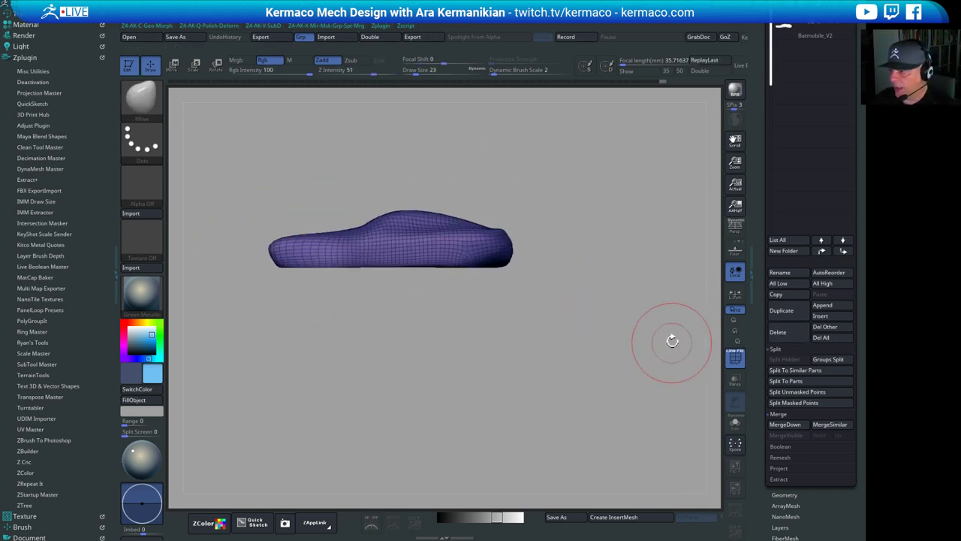
Try remeshing the aston body with ZRemesher set to Half
{"action": "left_click_drag", "start_coordinate": [671, 342], "coordinate": [663, 406]}
{"action": "left_click_drag", "start_coordinate": [662, 406], "coordinate": [646, 341]}
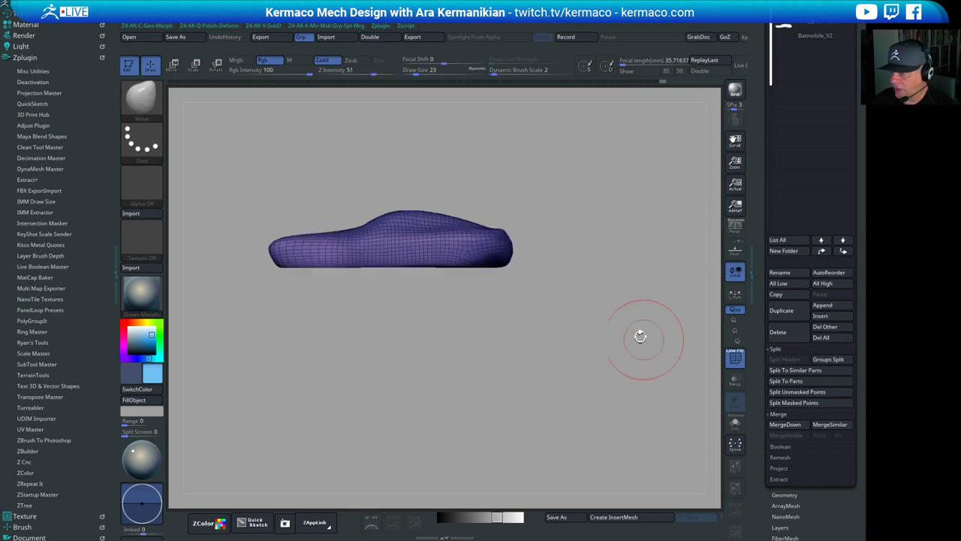
{"action": "left_click_drag", "start_coordinate": [562, 296], "coordinate": [589, 335], "text": "alt"}
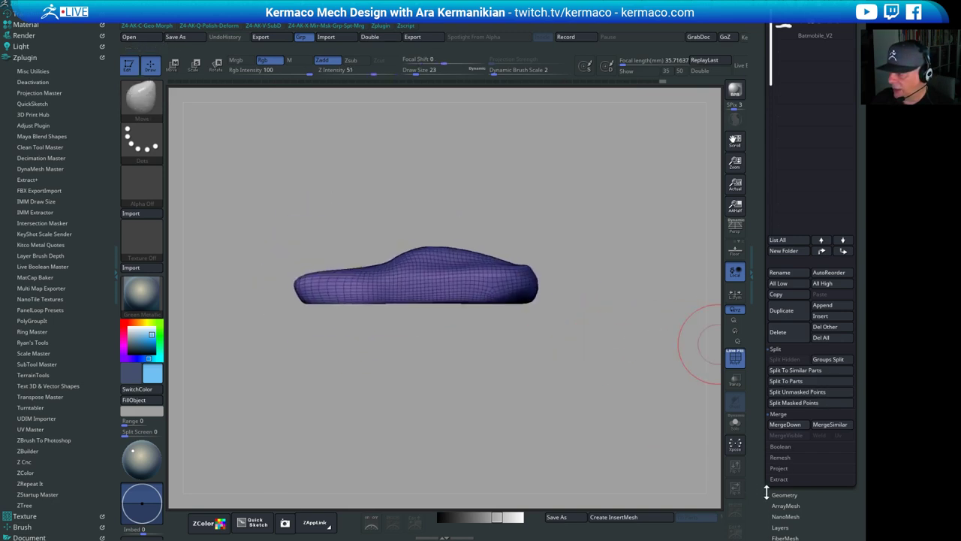
{"action": "left_click_drag", "start_coordinate": [767, 493], "coordinate": [809, 444]}
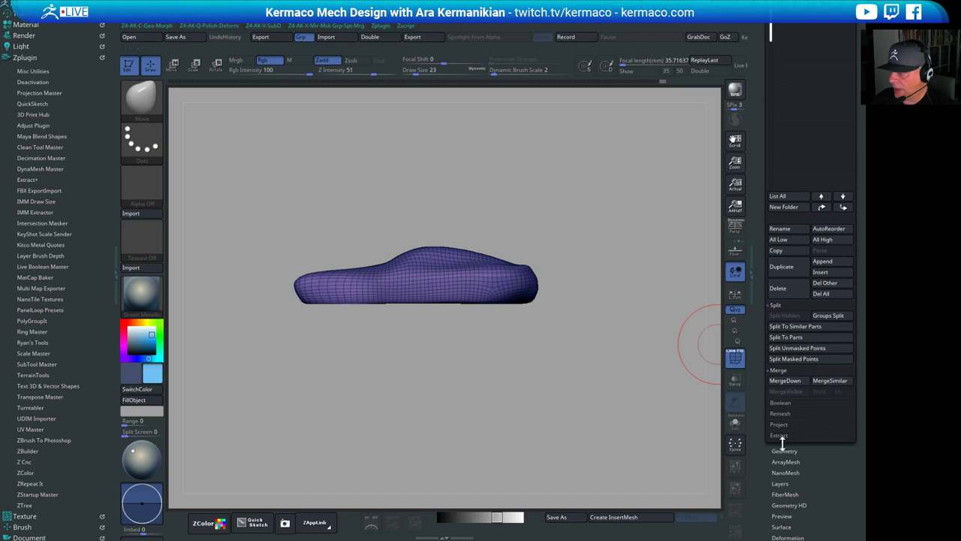
{"action": "left_click", "coordinate": [789, 451]}
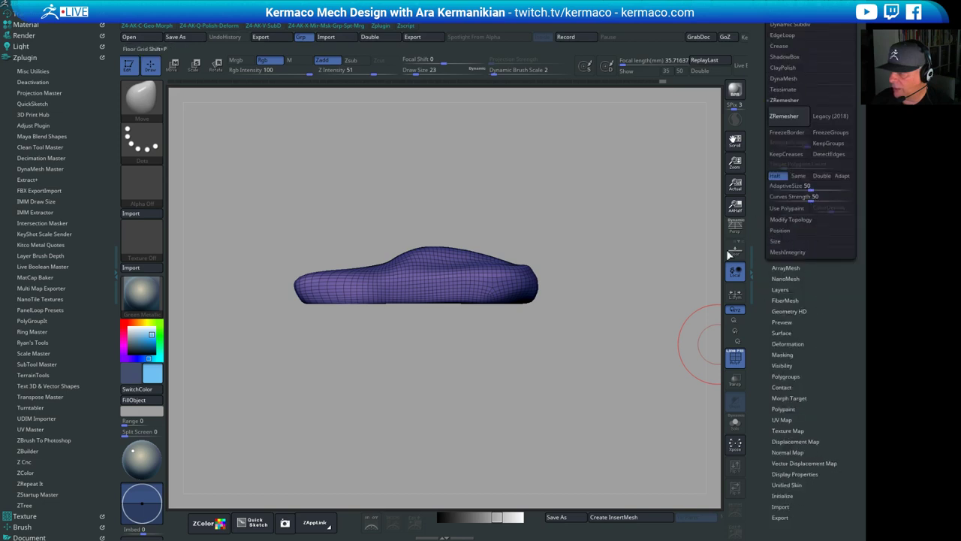
{"action": "left_click", "coordinate": [780, 232]}
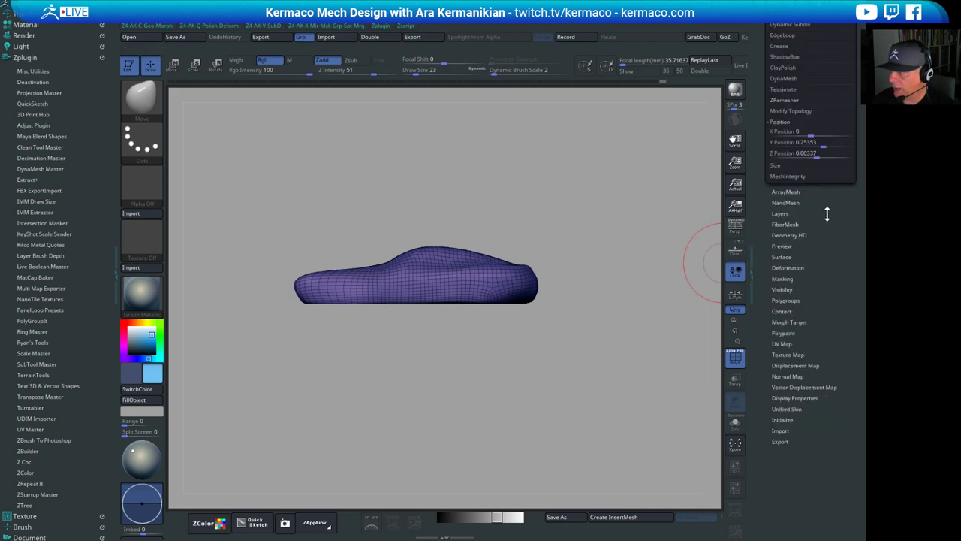
{"action": "left_click_drag", "start_coordinate": [827, 214], "coordinate": [844, 308]}
{"action": "left_click", "coordinate": [792, 320]}
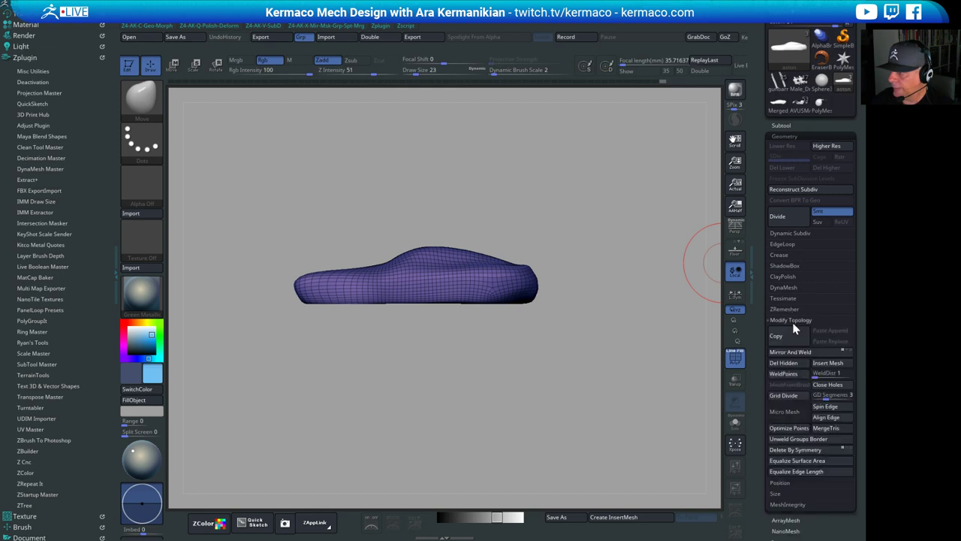
{"action": "left_click", "coordinate": [790, 320]}
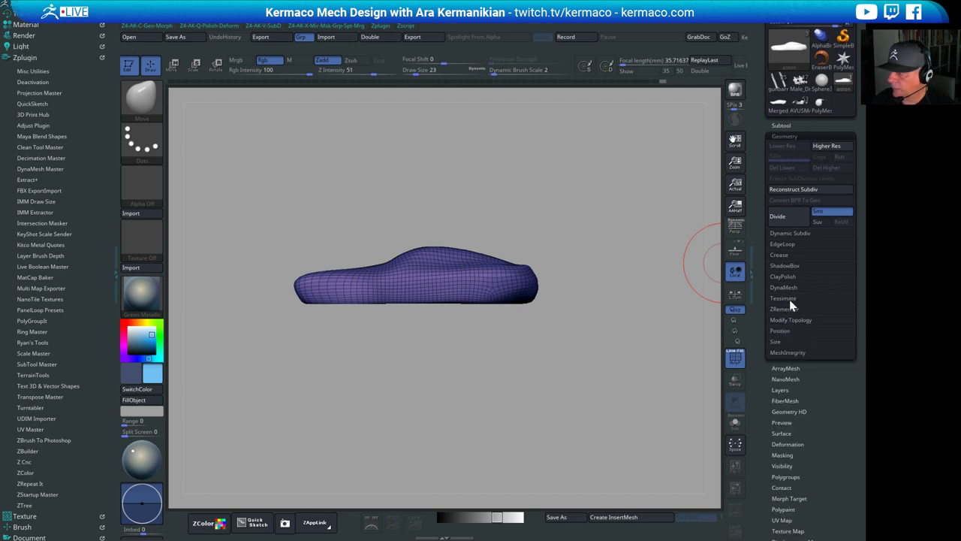
{"action": "left_click", "coordinate": [785, 308]}
{"action": "left_click", "coordinate": [789, 326]}
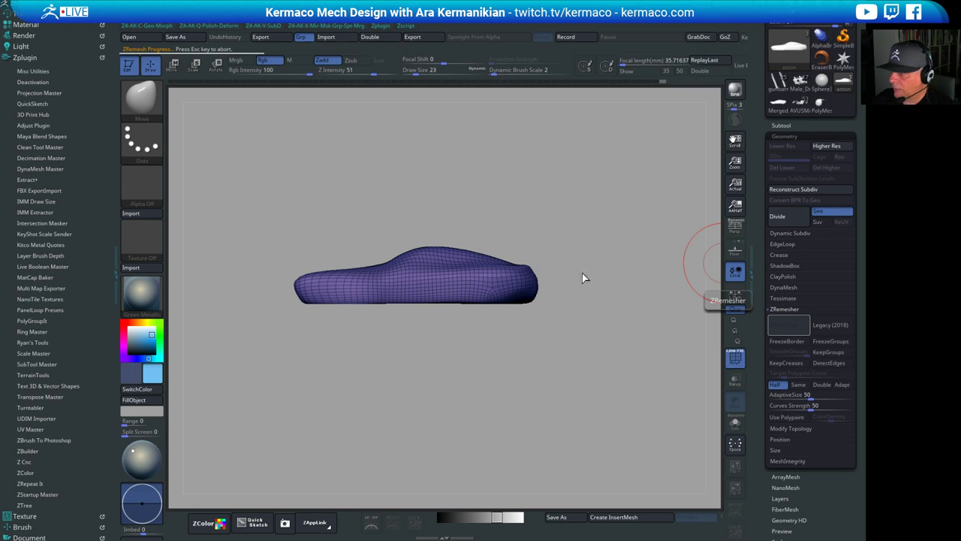
Smooth the inner edge of the nose gap on the remeshed body and check the shape from the side
{"action": "left_click_drag", "start_coordinate": [623, 208], "coordinate": [603, 275]}
{"action": "left_click_drag", "start_coordinate": [364, 342], "coordinate": [372, 329], "text": "shift"}
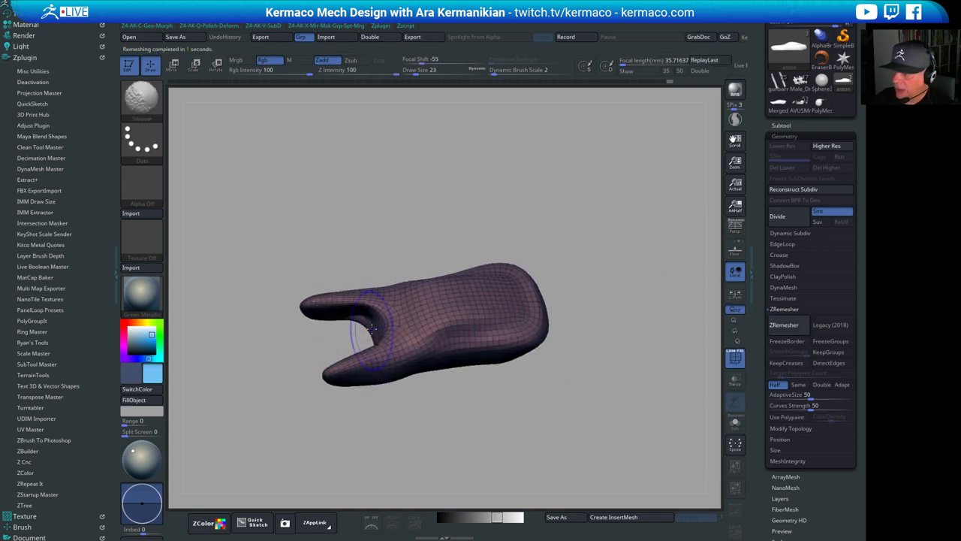
{"action": "mouse_move", "coordinate": [626, 429]}
{"action": "left_mouse_down"}
{"action": "mouse_move", "coordinate": [579, 436]}
{"action": "mouse_move", "coordinate": [579, 419]}
{"action": "left_mouse_up"}
{"action": "left_click_drag", "start_coordinate": [642, 347], "coordinate": [593, 343]}
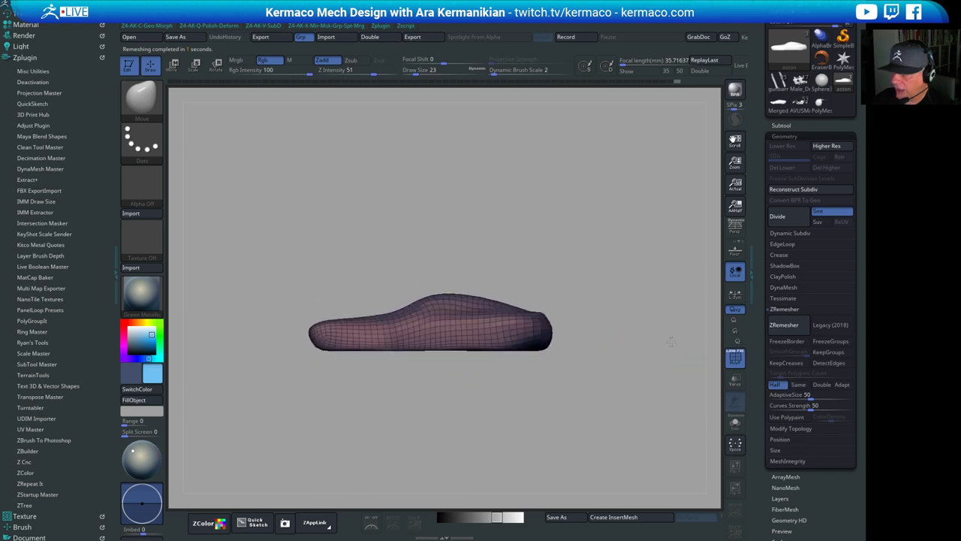
{"action": "left_click_drag", "start_coordinate": [533, 330], "coordinate": [682, 365]}
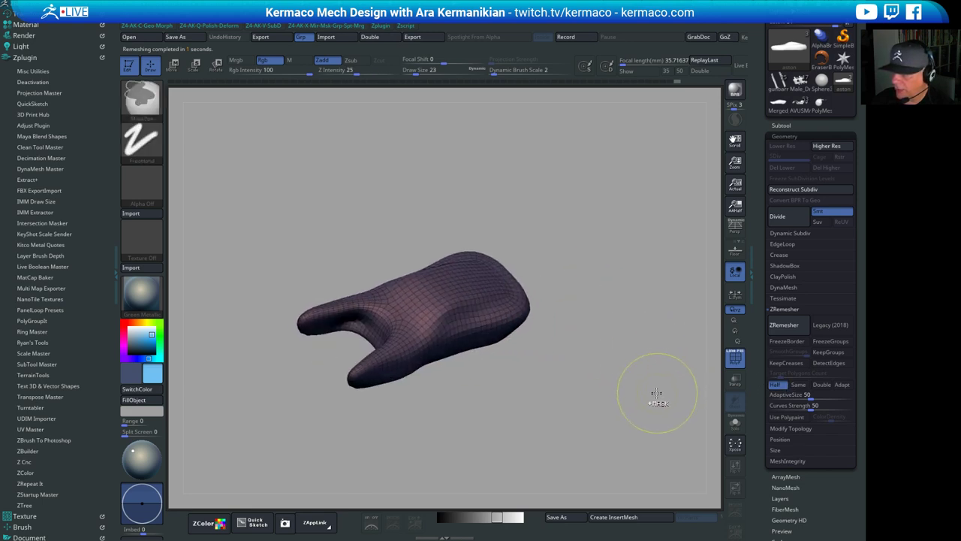
Remesh the aston body with ZRemesher set to Same and smooth the fender tips
{"action": "left_click", "coordinate": [797, 384]}
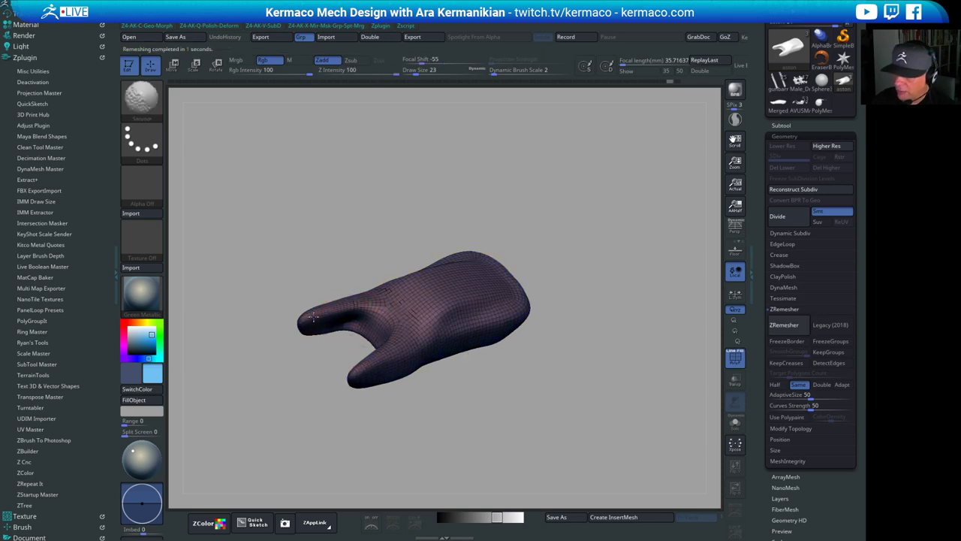
{"action": "left_click_drag", "start_coordinate": [466, 418], "coordinate": [458, 461], "text": "shift"}
{"action": "left_click_drag", "start_coordinate": [422, 220], "coordinate": [384, 195], "text": "alt"}
Taper the two front fenders and curve their tips inward using Move at draw size 23
{"action": "mouse_move", "coordinate": [300, 250]}
{"action": "left_mouse_down"}
{"action": "mouse_move", "coordinate": [291, 246]}
{"action": "mouse_move", "coordinate": [337, 233]}
{"action": "left_mouse_up"}
{"action": "left_click_drag", "start_coordinate": [292, 247], "coordinate": [278, 248]}
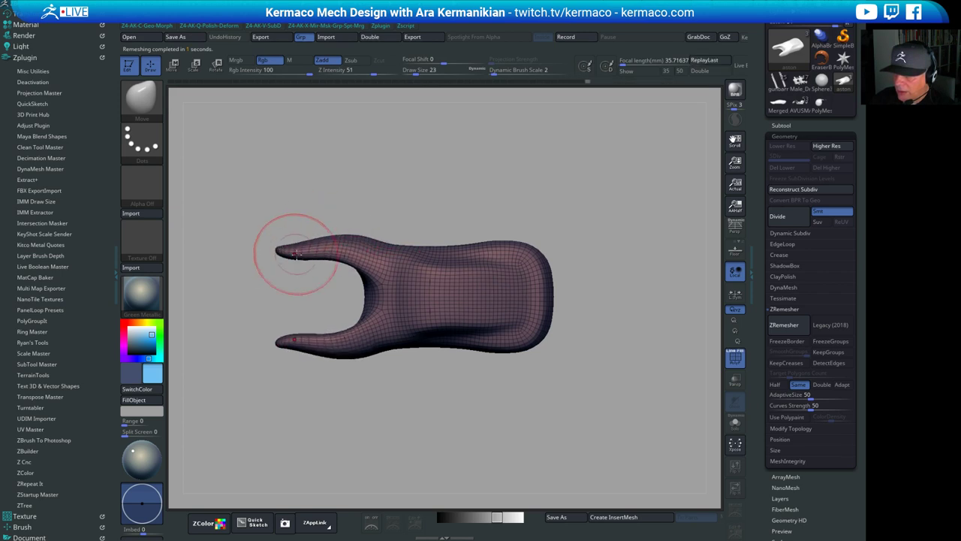
{"action": "left_click_drag", "start_coordinate": [283, 284], "coordinate": [281, 223]}
{"action": "mouse_move", "coordinate": [310, 259]}
{"action": "left_mouse_down"}
{"action": "mouse_move", "coordinate": [274, 258]}
{"action": "mouse_move", "coordinate": [349, 272]}
{"action": "left_mouse_up"}
{"action": "left_click_drag", "start_coordinate": [457, 217], "coordinate": [459, 254]}
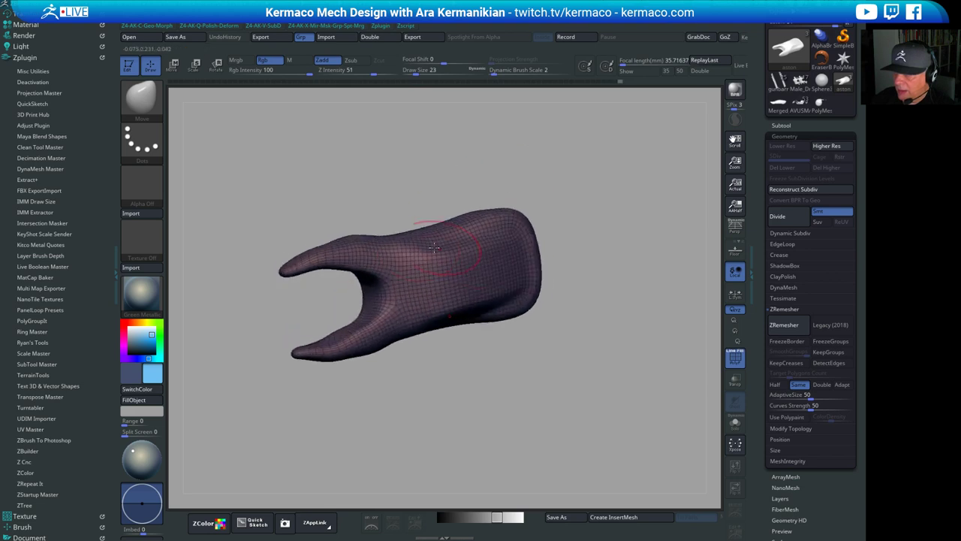
Clip the underside of the remeshed aston body flat with a straight curve in side view
{"action": "left_click_drag", "start_coordinate": [412, 193], "coordinate": [404, 187], "text": "shift"}
{"action": "mouse_move", "coordinate": [235, 211]}
{"action": "left_mouse_down", "text": "ctrl+shift"}
{"action": "mouse_move", "coordinate": [444, 212]}
{"action": "mouse_move", "coordinate": [452, 234]}
{"action": "left_mouse_up", "text": "ctrl+shift"}
{"action": "left_click_drag", "start_coordinate": [655, 324], "coordinate": [648, 227]}
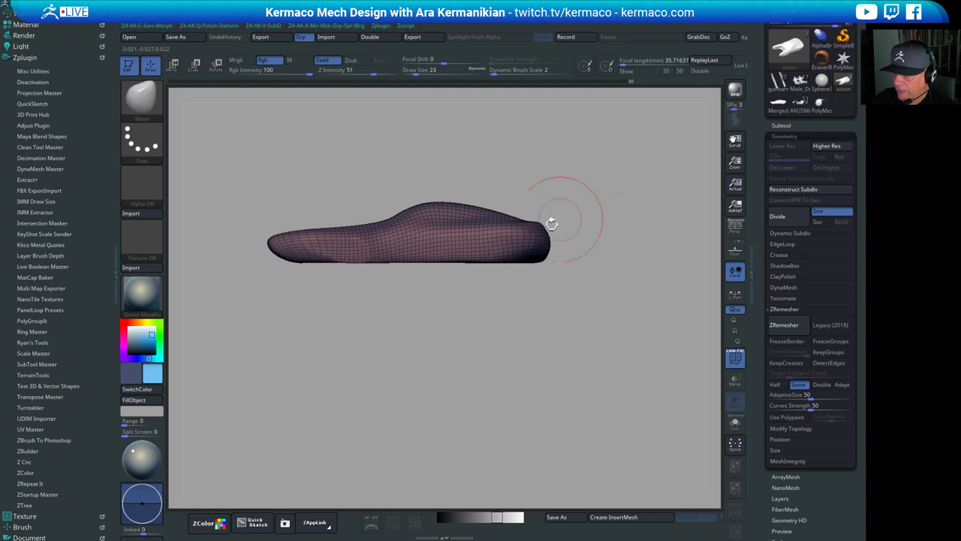
{"action": "left_click_drag", "start_coordinate": [425, 342], "coordinate": [550, 338], "text": "shift"}
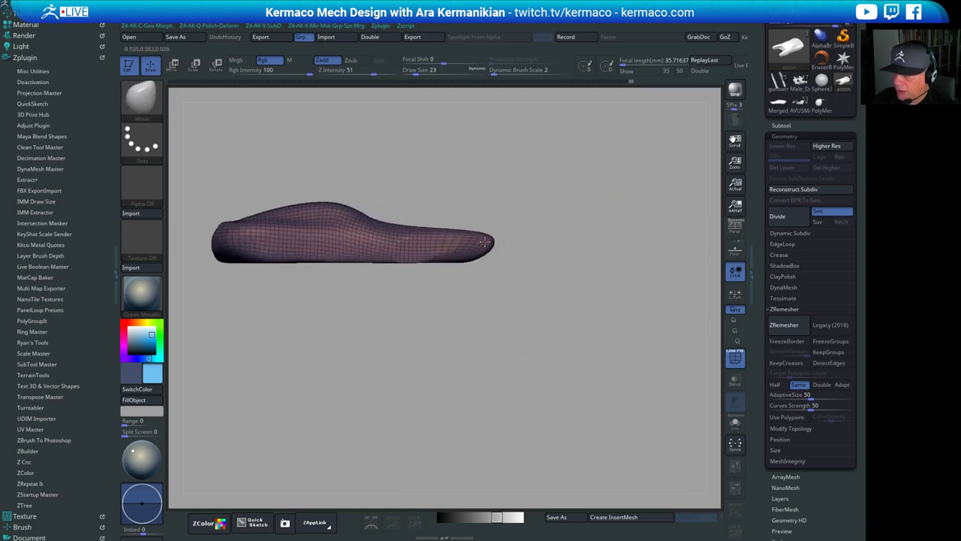
Push the windshield slope down, shape the roofline toward the tail with Move, and smooth the cabin of the aston body
{"action": "left_click_drag", "start_coordinate": [295, 300], "coordinate": [134, 309]}
{"action": "left_click_drag", "start_coordinate": [491, 180], "coordinate": [490, 249]}
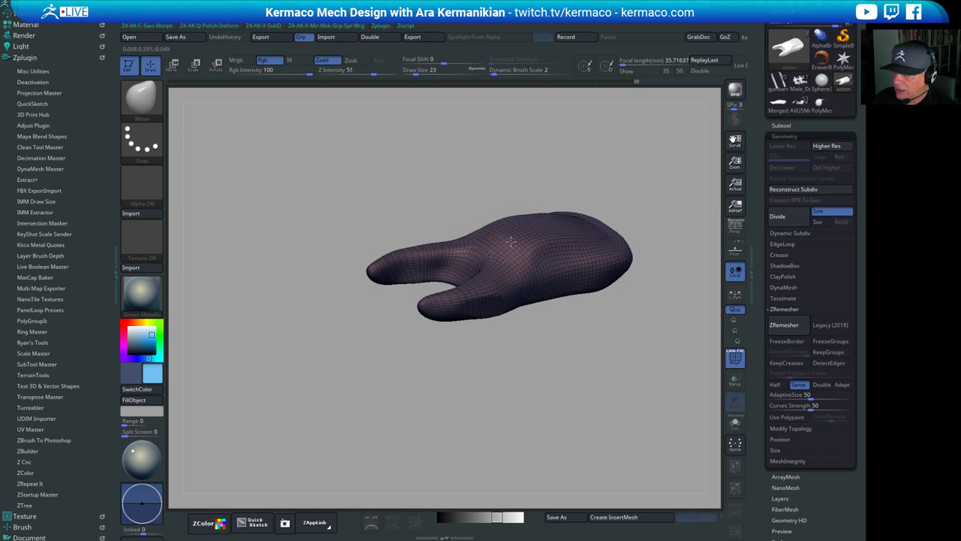
{"action": "left_click_drag", "start_coordinate": [505, 202], "coordinate": [553, 190]}
{"action": "left_click_drag", "start_coordinate": [553, 189], "coordinate": [467, 197], "text": "alt"}
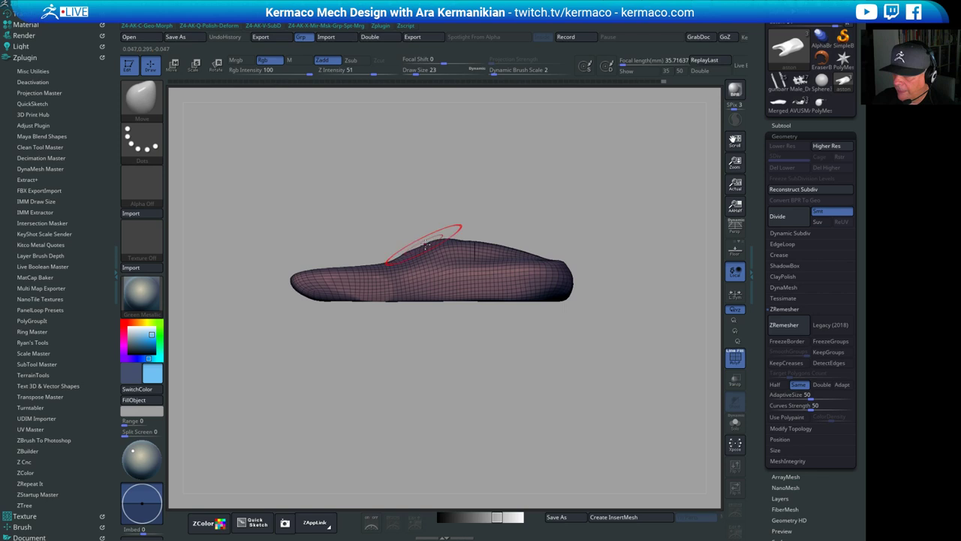
{"action": "left_click_drag", "start_coordinate": [425, 244], "coordinate": [430, 254]}
{"action": "left_click_drag", "start_coordinate": [483, 223], "coordinate": [550, 260]}
{"action": "mouse_move", "coordinate": [642, 228]}
{"action": "left_mouse_down", "text": "shift"}
{"action": "mouse_move", "coordinate": [637, 205]}
{"action": "mouse_move", "coordinate": [632, 244]}
{"action": "left_mouse_up", "text": "shift"}
{"action": "left_click_drag", "start_coordinate": [489, 242], "coordinate": [472, 244], "text": "shift"}
Try raising the rear roofline of the aston body in side view with Move at draw size 18, and smooth it
{"action": "left_click_drag", "start_coordinate": [501, 386], "coordinate": [485, 305]}
{"action": "key", "text": "s"}
{"action": "mouse_move", "coordinate": [473, 251]}
{"action": "left_mouse_down"}
{"action": "mouse_move", "coordinate": [482, 255]}
{"action": "mouse_move", "coordinate": [466, 256]}
{"action": "left_mouse_up"}
{"action": "left_click_drag", "start_coordinate": [593, 244], "coordinate": [601, 261], "text": "shift"}
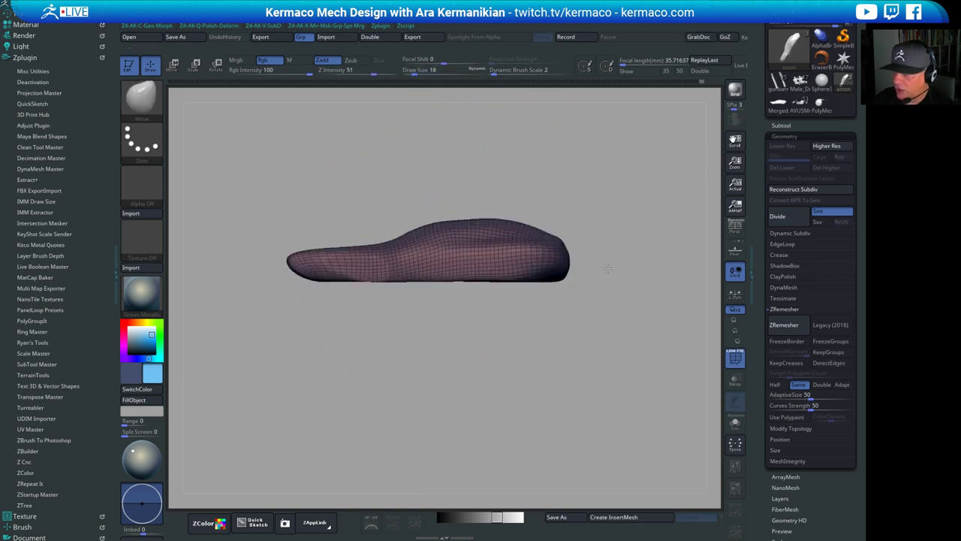
{"action": "key", "text": "s"}
{"action": "left_click_drag", "start_coordinate": [512, 244], "coordinate": [516, 245]}
Undo the recent roofline and cabin strokes on the aston body
{"action": "key", "text": "ctrl+z"}
{"action": "key", "text": "ctrl+z"}
{"action": "key", "text": "ctrl+z"}
{"action": "key", "text": "ctrl+z"}
{"action": "key", "text": "ctrl+z"}
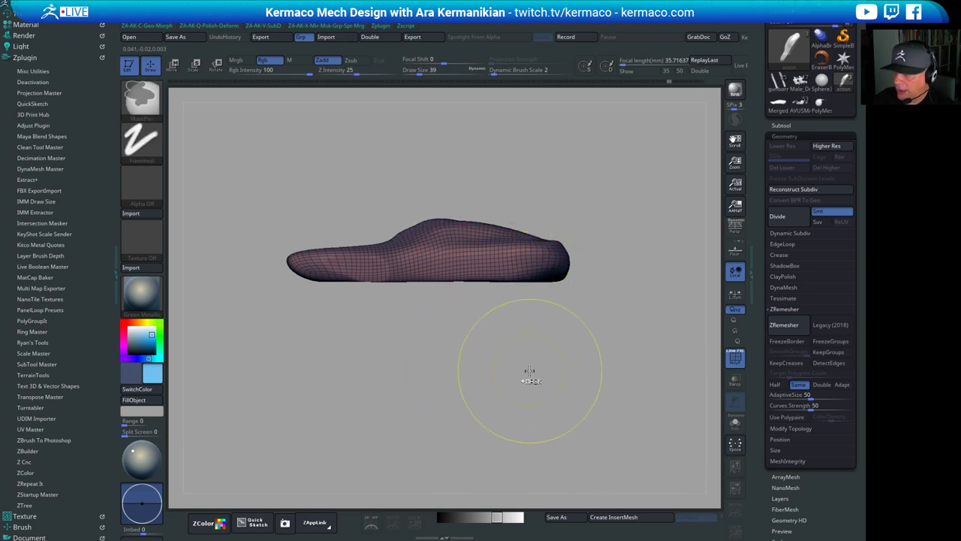
{"action": "key", "text": "ctrl+z"}
{"action": "key", "text": "ctrl+z"}
{"action": "key", "text": "ctrl+z"}
{"action": "key", "text": "ctrl+z"}
{"action": "key", "text": "ctrl+z"}
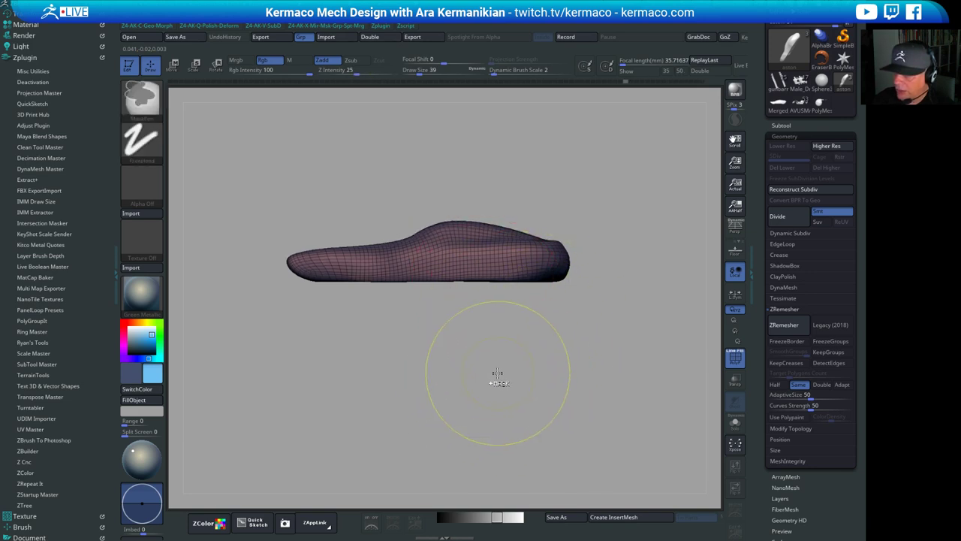
{"action": "key", "text": "ctrl+z"}
{"action": "left_click_drag", "start_coordinate": [496, 374], "coordinate": [485, 417]}
{"action": "key", "text": "ctrl+z"}
Reshape the front fender tips into tall, blunt noses in side view with Move at draw size 20
{"action": "key", "text": "s"}
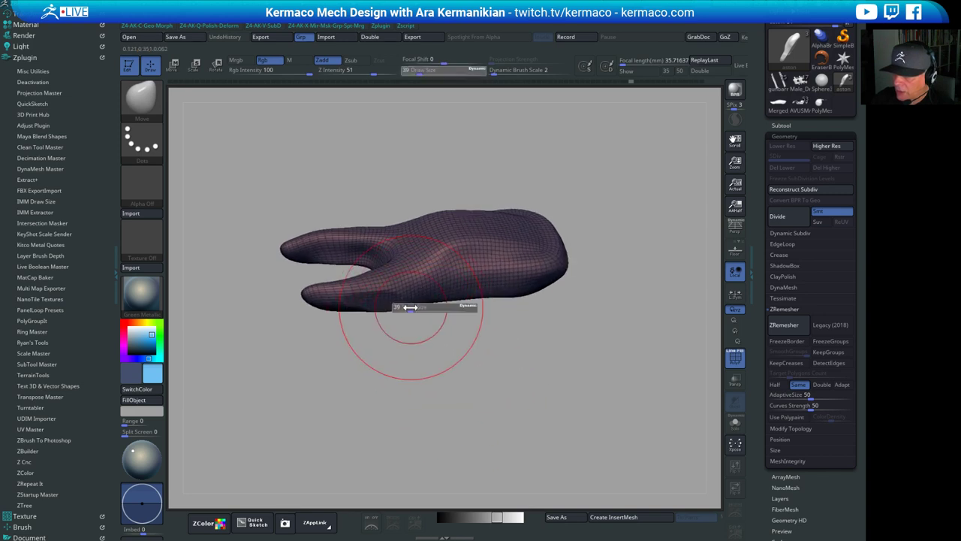
{"action": "left_click_drag", "start_coordinate": [411, 308], "coordinate": [399, 309]}
{"action": "left_click_drag", "start_coordinate": [316, 350], "coordinate": [322, 308]}
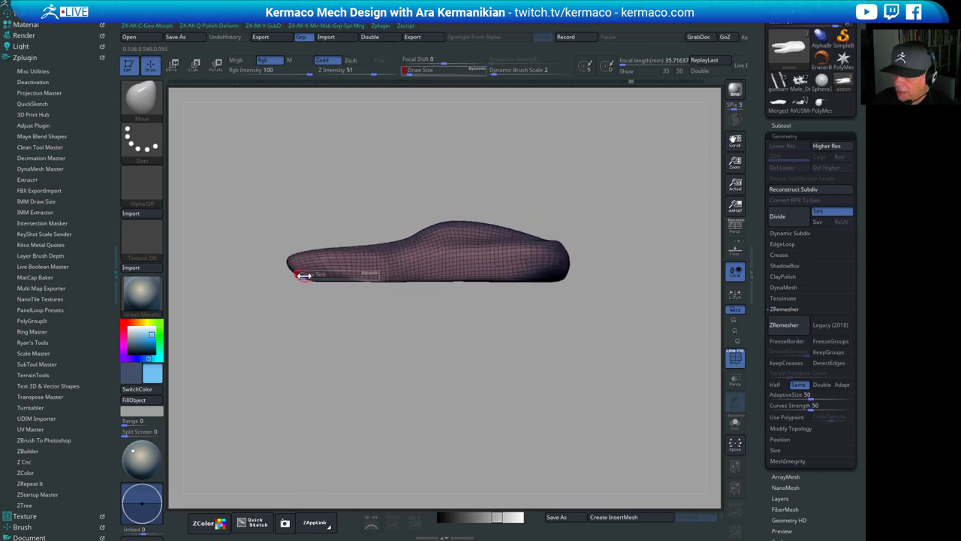
{"action": "mouse_move", "coordinate": [304, 276]}
{"action": "left_mouse_down"}
{"action": "mouse_move", "coordinate": [315, 274]}
{"action": "mouse_move", "coordinate": [301, 279]}
{"action": "left_mouse_up"}
{"action": "key", "text": "s"}
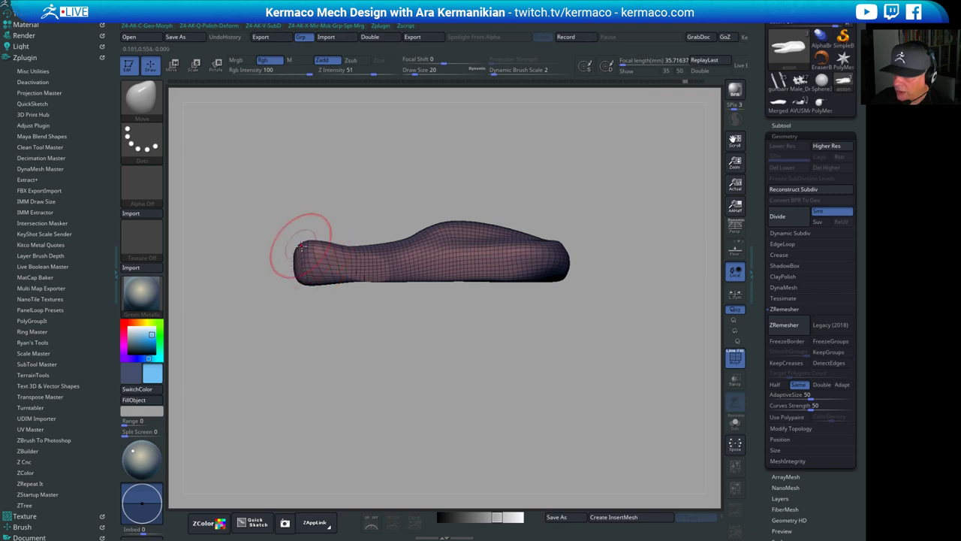
Clip the front ends of both fenders flat with a near-vertical straight curve in side view
{"action": "mouse_move", "coordinate": [298, 154]}
{"action": "left_mouse_down", "text": "ctrl+shift"}
{"action": "mouse_move", "coordinate": [263, 285]}
{"action": "mouse_move", "coordinate": [250, 127]}
{"action": "mouse_move", "coordinate": [335, 79]}
{"action": "left_mouse_up", "text": "ctrl+shift"}
{"action": "mouse_move", "coordinate": [277, 340]}
{"action": "left_mouse_down", "text": "ctrl+shift"}
{"action": "mouse_move", "coordinate": [301, 292]}
{"action": "mouse_move", "coordinate": [258, 148]}
{"action": "mouse_move", "coordinate": [306, 143]}
{"action": "mouse_move", "coordinate": [299, 149]}
{"action": "left_mouse_up", "text": "ctrl+shift"}
{"action": "mouse_move", "coordinate": [457, 155]}
{"action": "left_mouse_down"}
{"action": "mouse_move", "coordinate": [461, 335]}
{"action": "mouse_move", "coordinate": [476, 326]}
{"action": "left_mouse_up"}
{"action": "left_click_drag", "start_coordinate": [523, 382], "coordinate": [534, 348], "text": "shift"}
{"action": "left_click_drag", "start_coordinate": [534, 254], "coordinate": [431, 213], "text": "alt"}
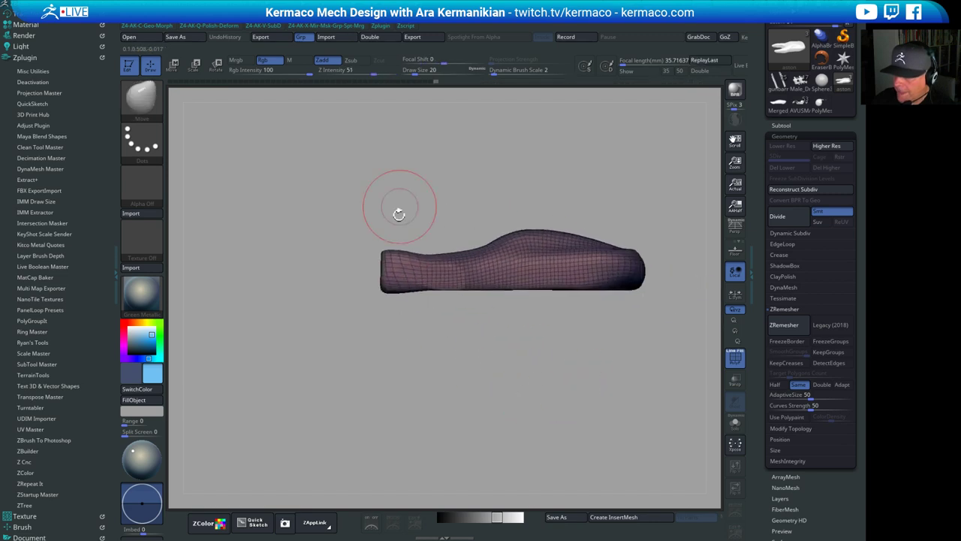
{"action": "left_click_drag", "start_coordinate": [355, 275], "coordinate": [426, 281]}
{"action": "left_click_drag", "start_coordinate": [451, 344], "coordinate": [546, 385], "text": "alt"}
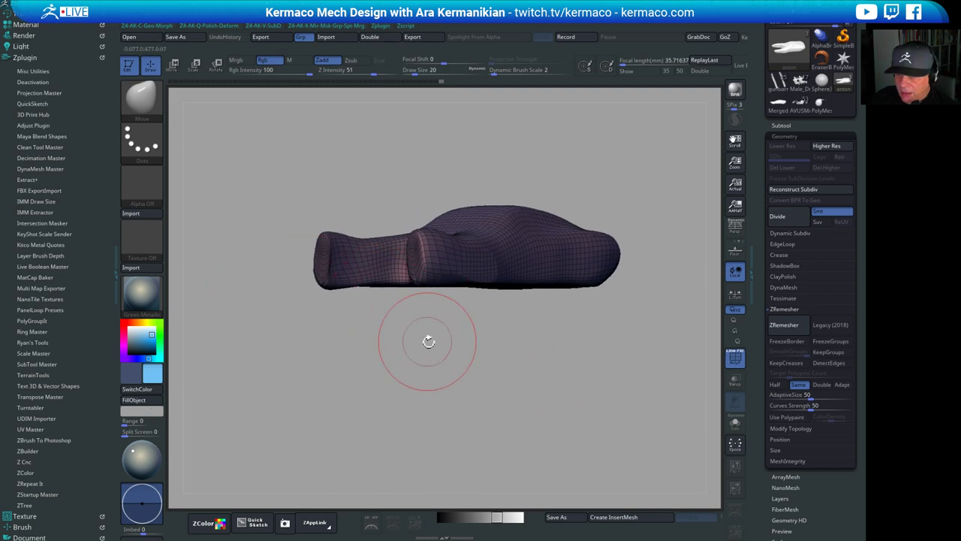
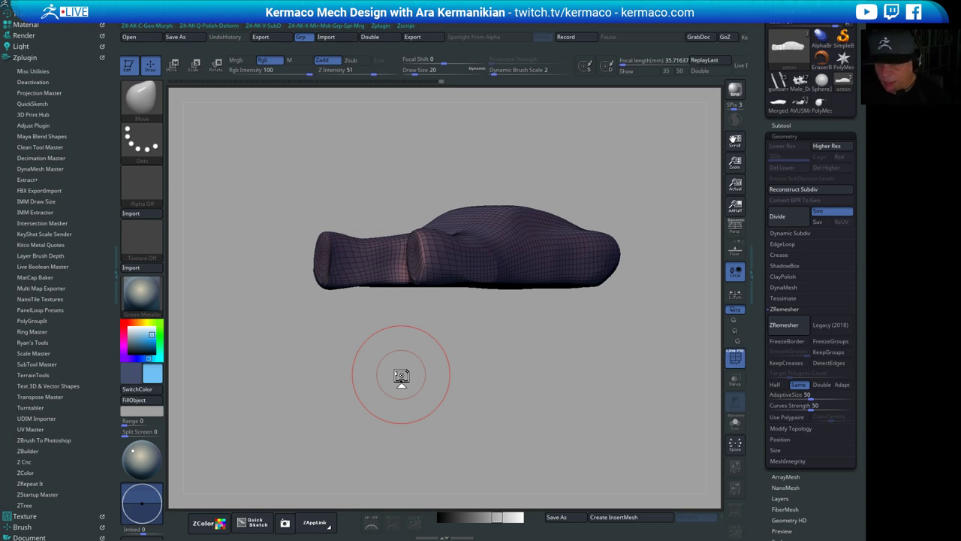
Round the flat front faces of the fenders with Move at draw size 20 and smooth their lower edge
{"action": "left_click_drag", "start_coordinate": [421, 167], "coordinate": [333, 199], "text": "shift"}
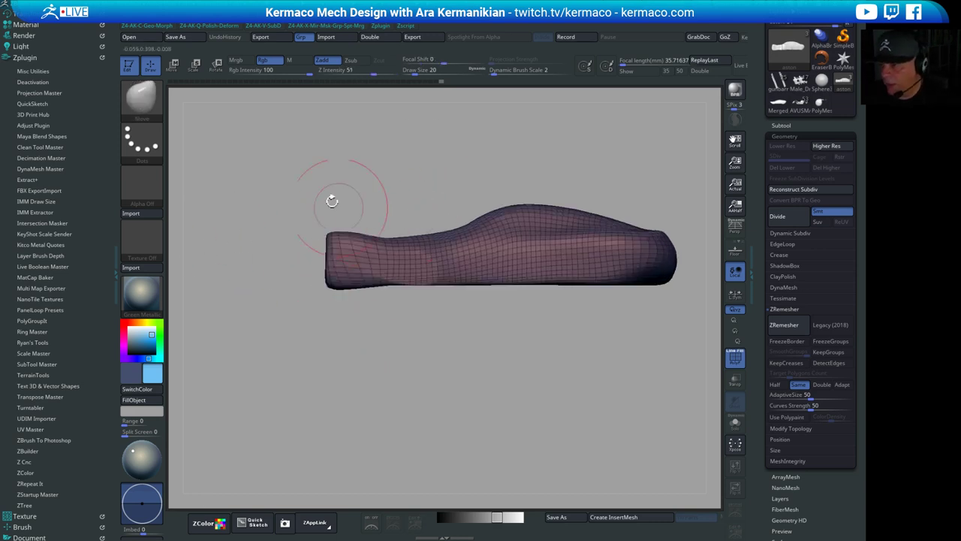
{"action": "mouse_move", "coordinate": [297, 273]}
{"action": "left_mouse_down"}
{"action": "mouse_move", "coordinate": [329, 254]}
{"action": "mouse_move", "coordinate": [339, 255]}
{"action": "mouse_move", "coordinate": [338, 266]}
{"action": "left_mouse_up"}
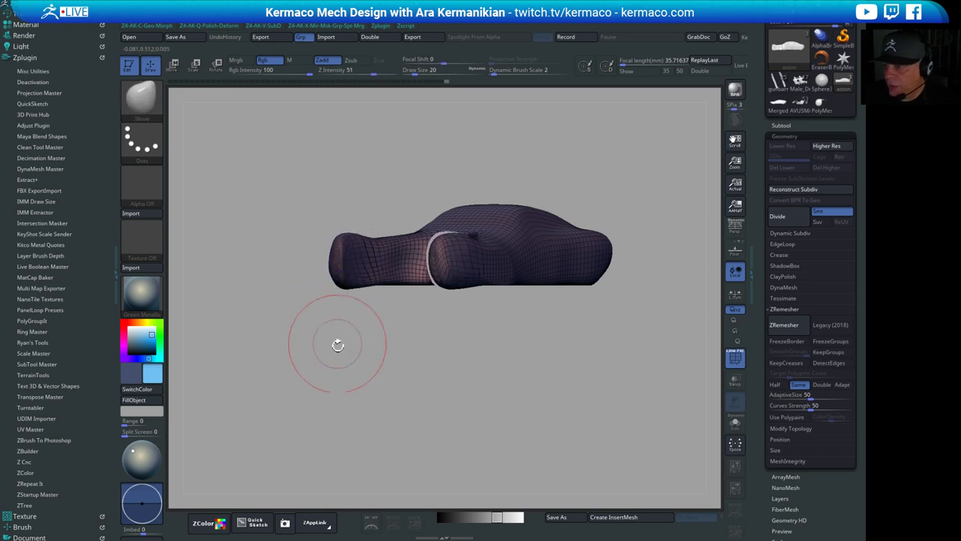
{"action": "left_click_drag", "start_coordinate": [337, 342], "coordinate": [349, 325], "text": "shift"}
{"action": "left_click_drag", "start_coordinate": [338, 267], "coordinate": [328, 280]}
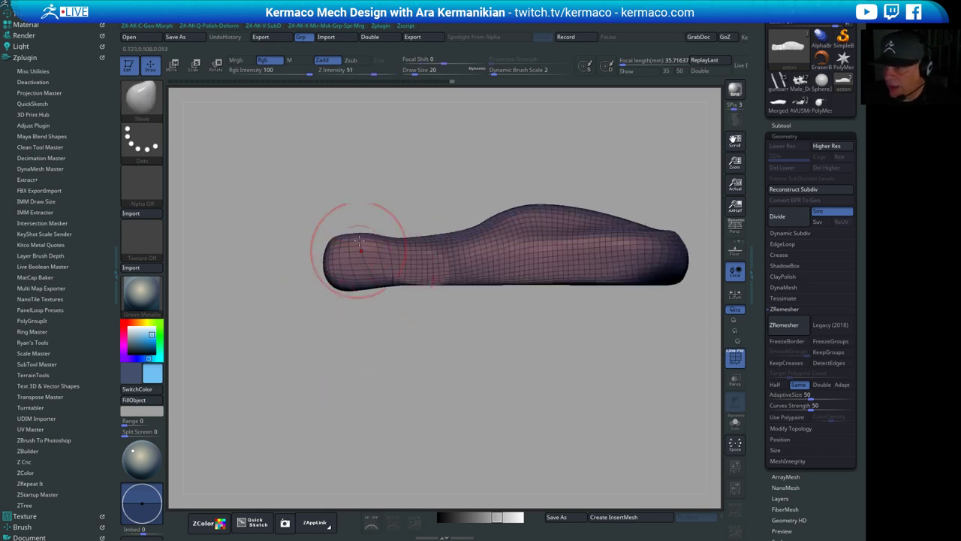
{"action": "left_click_drag", "start_coordinate": [336, 246], "coordinate": [324, 235]}
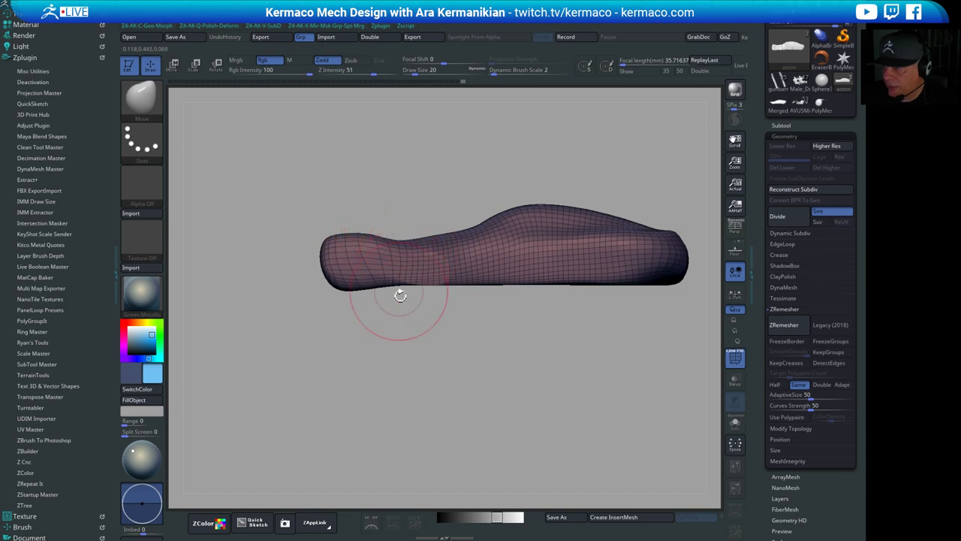
{"action": "mouse_move", "coordinate": [333, 293]}
{"action": "left_mouse_down"}
{"action": "mouse_move", "coordinate": [320, 293]}
{"action": "mouse_move", "coordinate": [343, 290]}
{"action": "left_mouse_up"}
{"action": "left_click_drag", "start_coordinate": [343, 281], "coordinate": [328, 288], "text": "shift"}
Try pushing down the hood at the base of the windshield with Move, and undo the change
{"action": "mouse_move", "coordinate": [380, 320]}
{"action": "left_mouse_down"}
{"action": "mouse_move", "coordinate": [412, 386]}
{"action": "mouse_move", "coordinate": [390, 308]}
{"action": "left_mouse_up"}
{"action": "left_click_drag", "start_coordinate": [440, 238], "coordinate": [452, 241]}
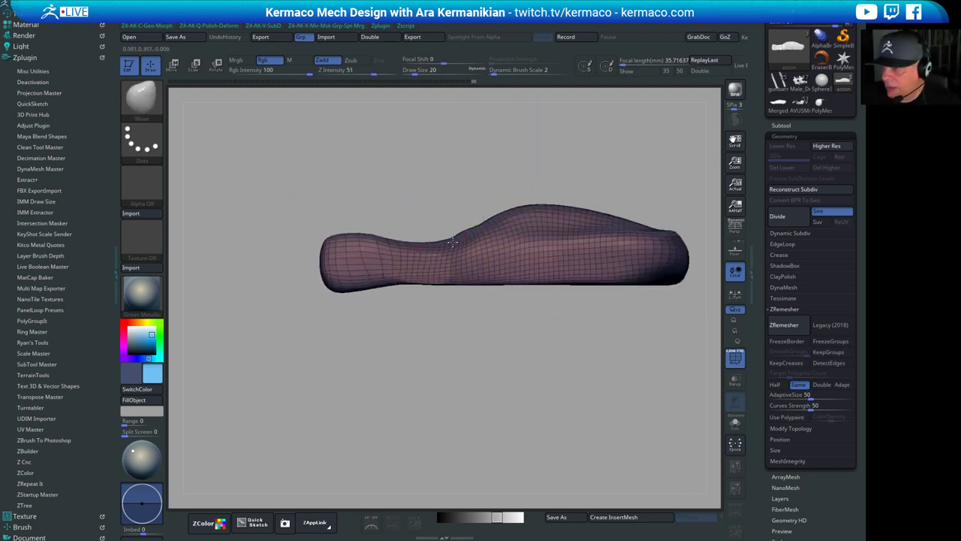
{"action": "left_click_drag", "start_coordinate": [466, 197], "coordinate": [526, 225]}
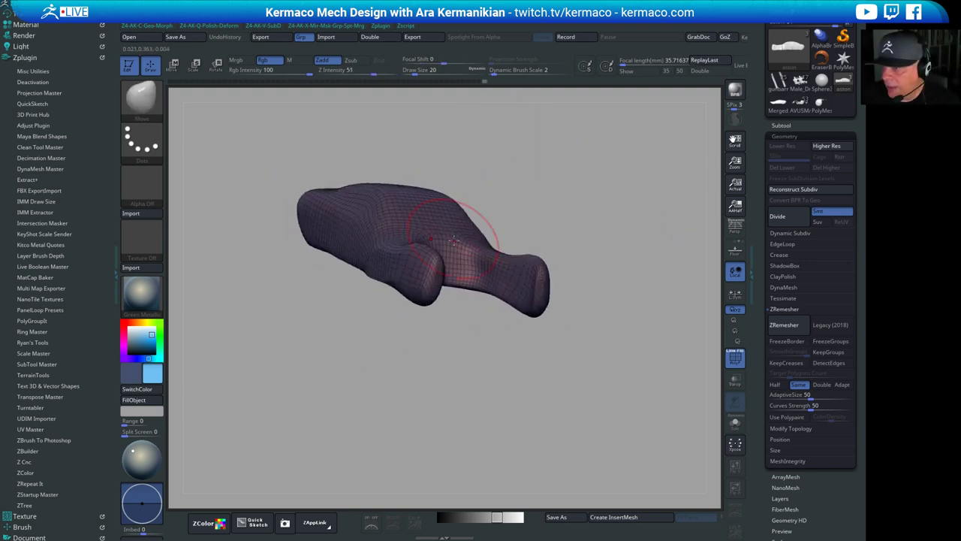
{"action": "left_click_drag", "start_coordinate": [610, 226], "coordinate": [486, 224], "text": "shift"}
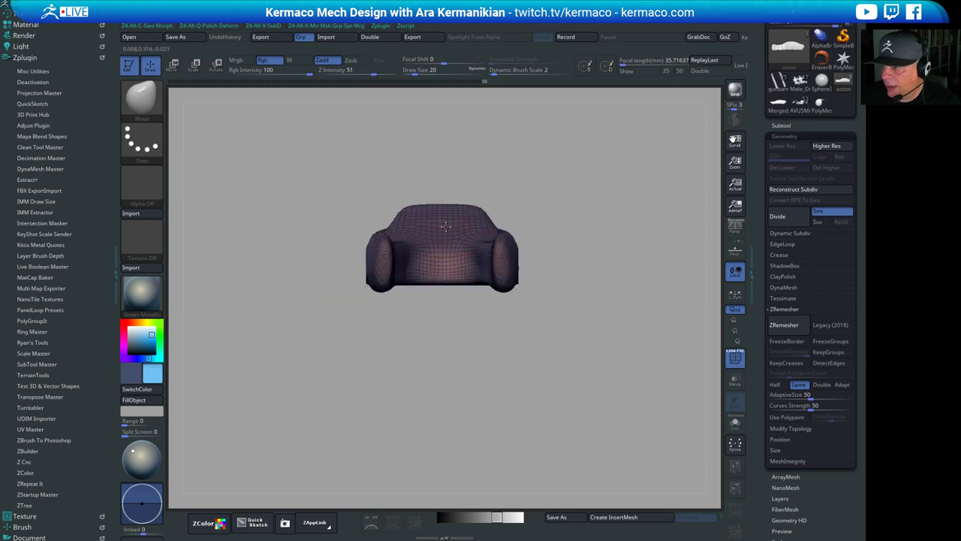
{"action": "left_click_drag", "start_coordinate": [651, 206], "coordinate": [444, 178], "text": "shift"}
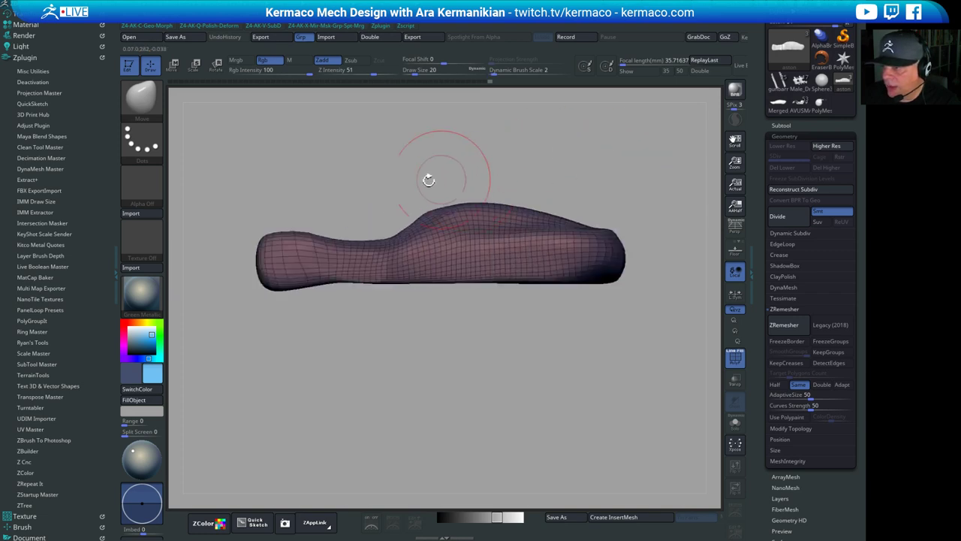
{"action": "key", "text": "ctrl+z"}
{"action": "key", "text": "ctrl+z"}
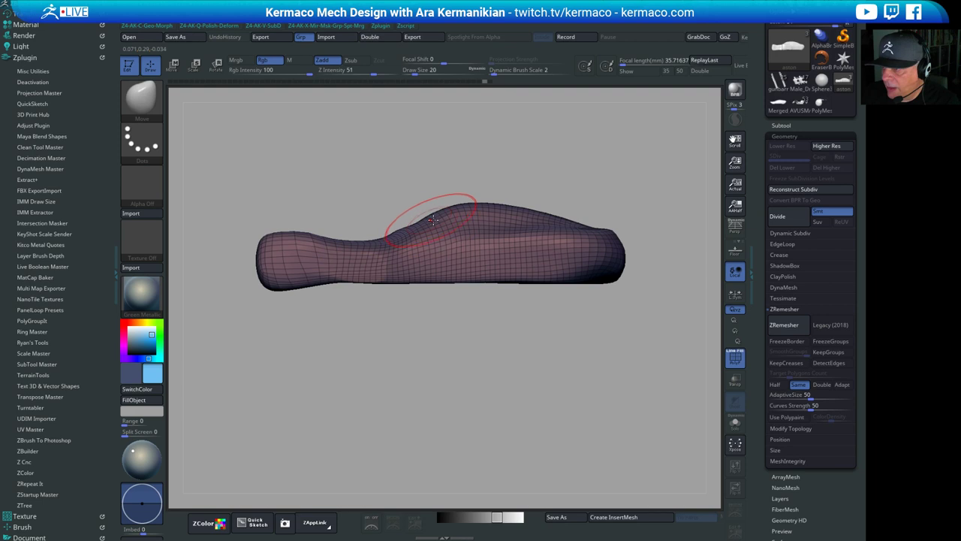
{"action": "key", "text": "ctrl+z"}
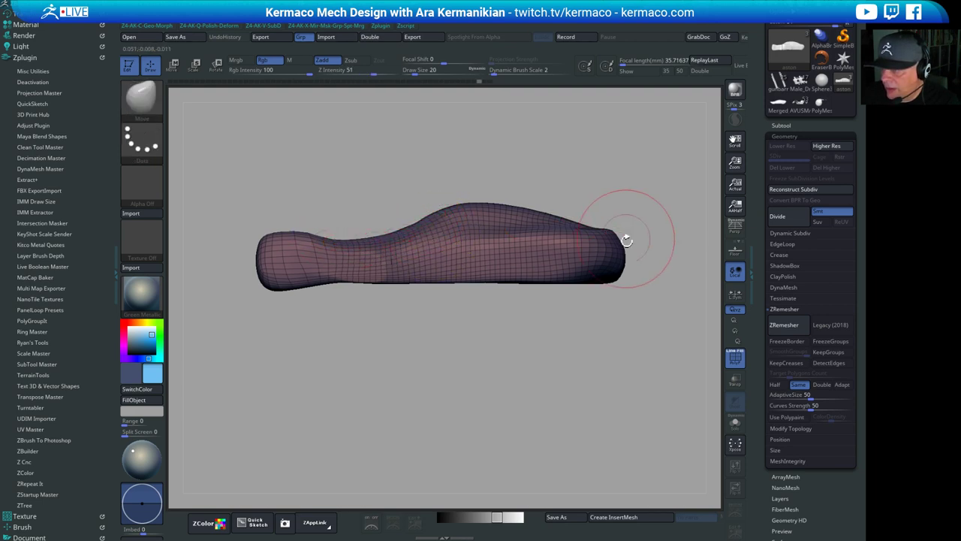
Push out the rear corners and round the tail with Move, smoothing the body at draw size 13
{"action": "left_click_drag", "start_coordinate": [600, 275], "coordinate": [606, 279]}
{"action": "mouse_move", "coordinate": [572, 383]}
{"action": "left_mouse_down"}
{"action": "mouse_move", "coordinate": [568, 357]}
{"action": "mouse_move", "coordinate": [616, 259]}
{"action": "mouse_move", "coordinate": [592, 263]}
{"action": "left_mouse_up"}
{"action": "mouse_move", "coordinate": [639, 248]}
{"action": "left_mouse_down"}
{"action": "mouse_move", "coordinate": [658, 275]}
{"action": "mouse_move", "coordinate": [644, 218]}
{"action": "mouse_move", "coordinate": [575, 148]}
{"action": "mouse_move", "coordinate": [556, 159]}
{"action": "mouse_move", "coordinate": [547, 228]}
{"action": "left_mouse_up"}
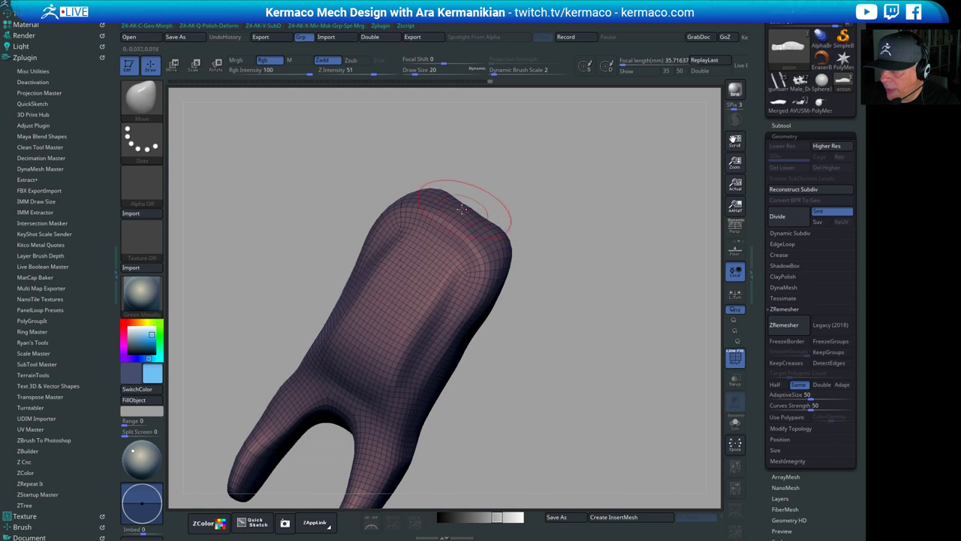
{"action": "left_click_drag", "start_coordinate": [462, 209], "coordinate": [471, 201]}
{"action": "mouse_move", "coordinate": [519, 224]}
{"action": "left_mouse_down"}
{"action": "mouse_move", "coordinate": [537, 236]}
{"action": "mouse_move", "coordinate": [611, 180]}
{"action": "mouse_move", "coordinate": [610, 128]}
{"action": "mouse_move", "coordinate": [620, 188]}
{"action": "mouse_move", "coordinate": [466, 322]}
{"action": "mouse_move", "coordinate": [425, 326]}
{"action": "mouse_move", "coordinate": [488, 333]}
{"action": "mouse_move", "coordinate": [451, 425]}
{"action": "left_mouse_up"}
{"action": "key", "text": "s"}
{"action": "left_click_drag", "start_coordinate": [573, 371], "coordinate": [626, 323]}
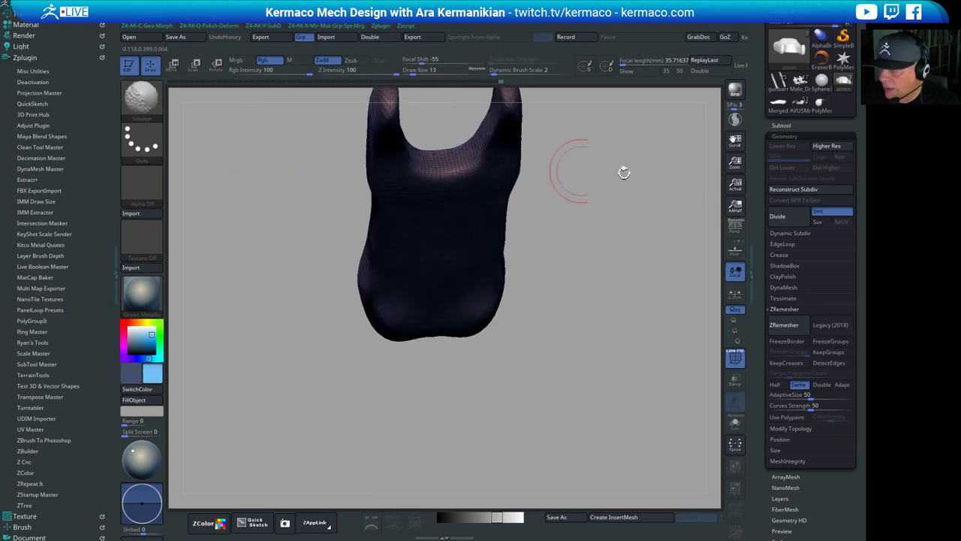
{"action": "left_click_drag", "start_coordinate": [624, 172], "coordinate": [640, 277]}
{"action": "mouse_move", "coordinate": [480, 189]}
{"action": "left_mouse_down", "text": "alt"}
{"action": "mouse_move", "coordinate": [415, 297]}
{"action": "mouse_move", "coordinate": [538, 239]}
{"action": "mouse_move", "coordinate": [530, 263]}
{"action": "mouse_move", "coordinate": [522, 245]}
{"action": "left_mouse_up", "text": "alt"}
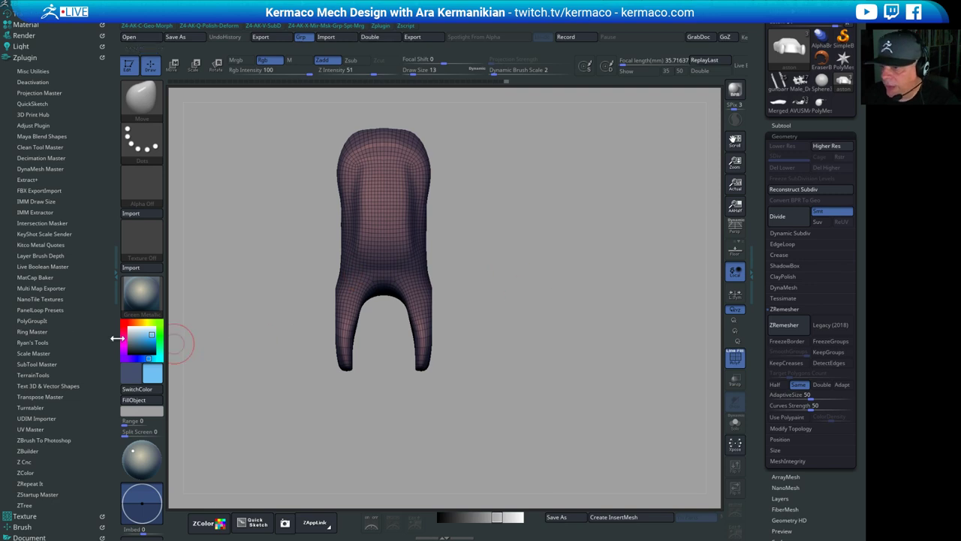
Apply the Flat Color material and turn off the wireframe overlay to show the body as a silhouette
{"action": "left_click", "coordinate": [142, 297]}
{"action": "left_click", "coordinate": [270, 386]}
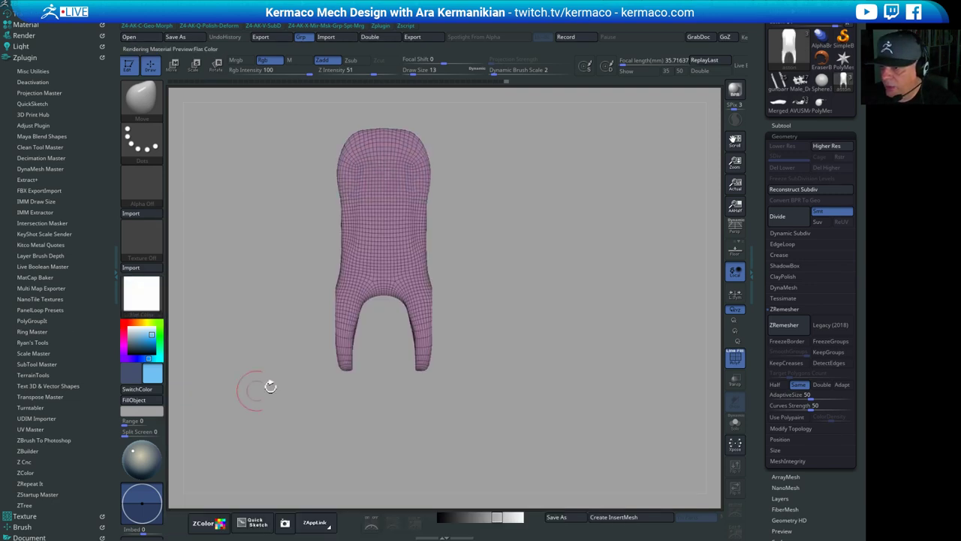
{"action": "left_click", "coordinate": [731, 359]}
Widen the two front fenders outward in top view with Move at draw sizes 87 and 31
{"action": "mouse_move", "coordinate": [492, 245]}
{"action": "left_mouse_down"}
{"action": "mouse_move", "coordinate": [531, 227]}
{"action": "mouse_move", "coordinate": [511, 235]}
{"action": "left_mouse_up"}
{"action": "key", "text": "z"}
{"action": "mouse_move", "coordinate": [532, 237]}
{"action": "left_mouse_down"}
{"action": "mouse_move", "coordinate": [519, 238]}
{"action": "mouse_move", "coordinate": [507, 286]}
{"action": "left_mouse_up"}
{"action": "left_click_drag", "start_coordinate": [433, 300], "coordinate": [438, 303]}
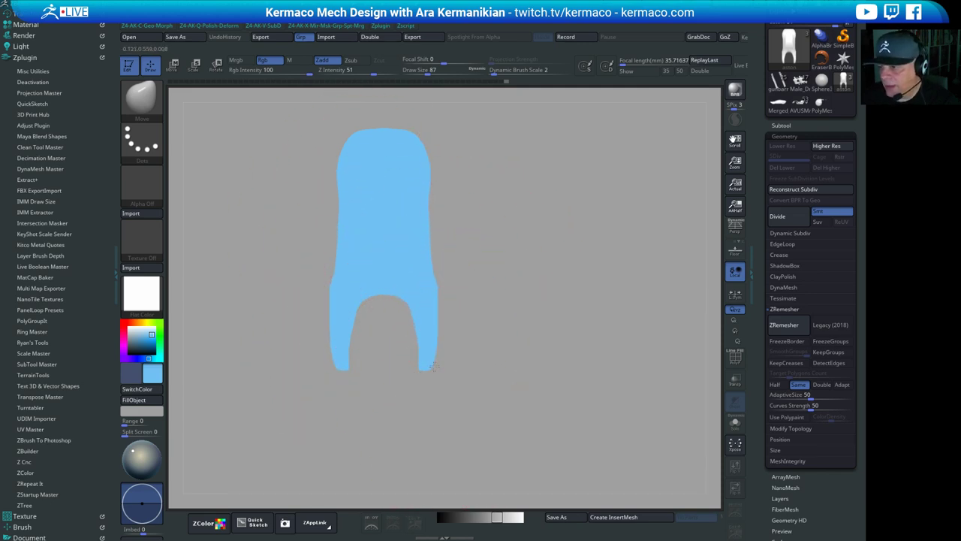
{"action": "left_click_drag", "start_coordinate": [449, 368], "coordinate": [453, 368]}
{"action": "key", "text": "s"}
{"action": "left_click_drag", "start_coordinate": [437, 306], "coordinate": [428, 309]}
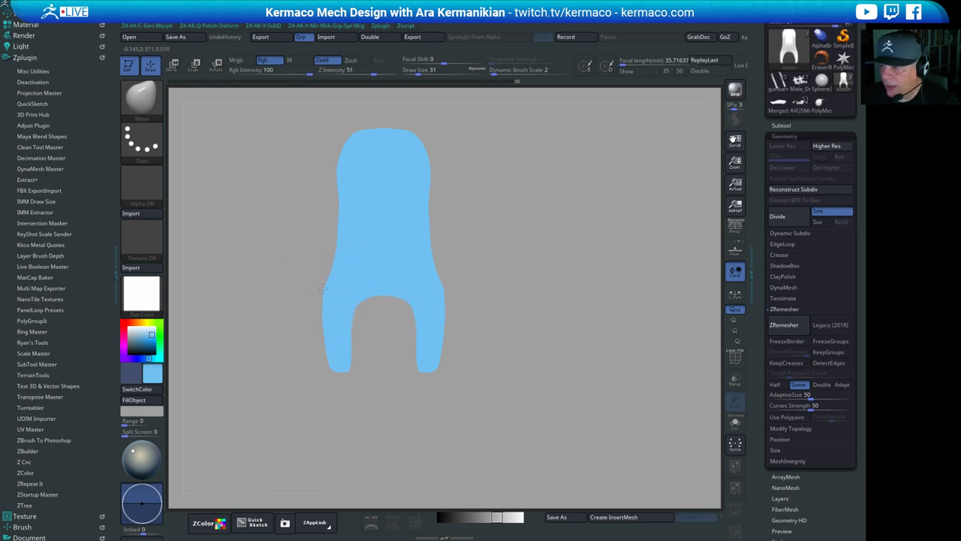
Adjust the tail underside in side view, and pull in the body sides behind the fenders with Move at draw size 33
{"action": "mouse_move", "coordinate": [533, 290]}
{"action": "left_mouse_down"}
{"action": "mouse_move", "coordinate": [588, 176]}
{"action": "mouse_move", "coordinate": [498, 163]}
{"action": "mouse_move", "coordinate": [507, 160]}
{"action": "left_mouse_up"}
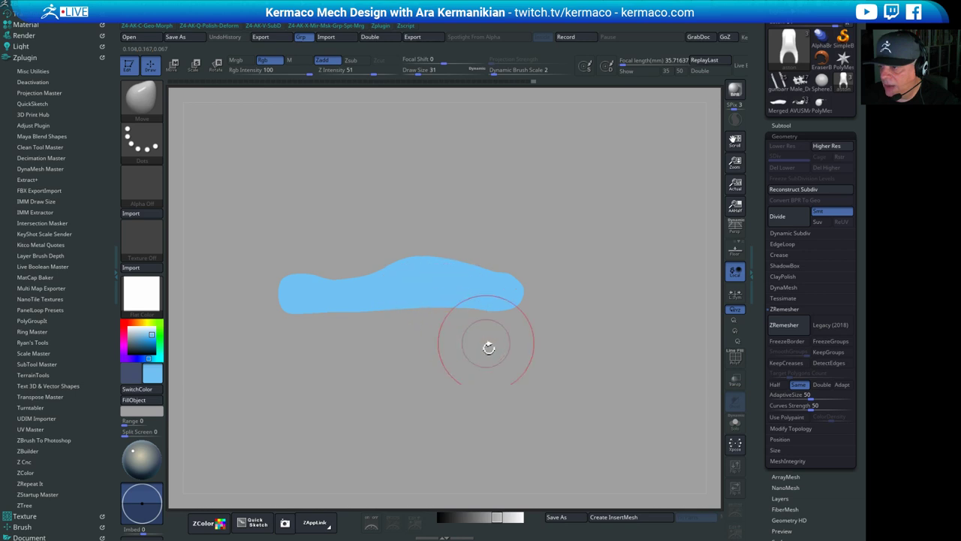
{"action": "left_click_drag", "start_coordinate": [459, 350], "coordinate": [424, 310]}
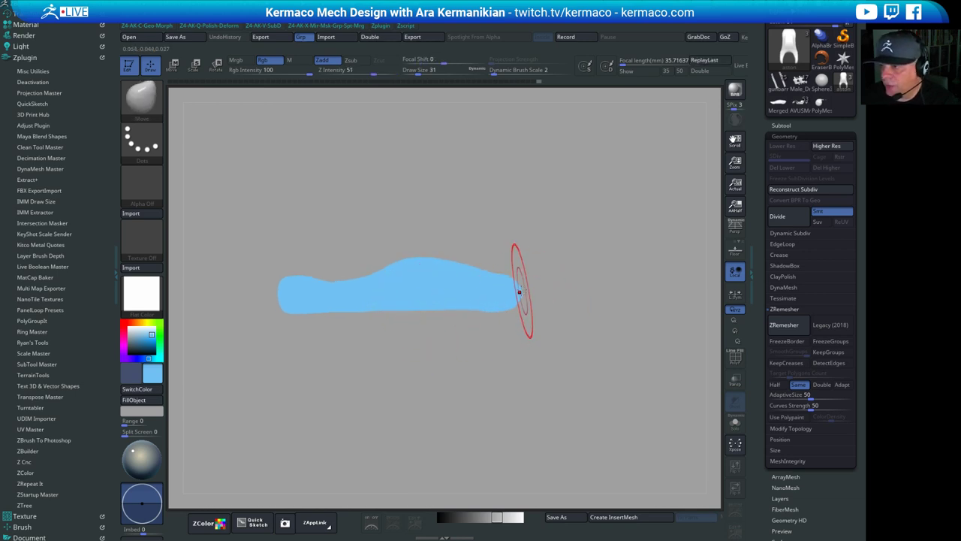
{"action": "mouse_move", "coordinate": [571, 262]}
{"action": "left_mouse_down"}
{"action": "mouse_move", "coordinate": [611, 283]}
{"action": "mouse_move", "coordinate": [633, 275]}
{"action": "mouse_move", "coordinate": [573, 186]}
{"action": "mouse_move", "coordinate": [598, 242]}
{"action": "left_mouse_up"}
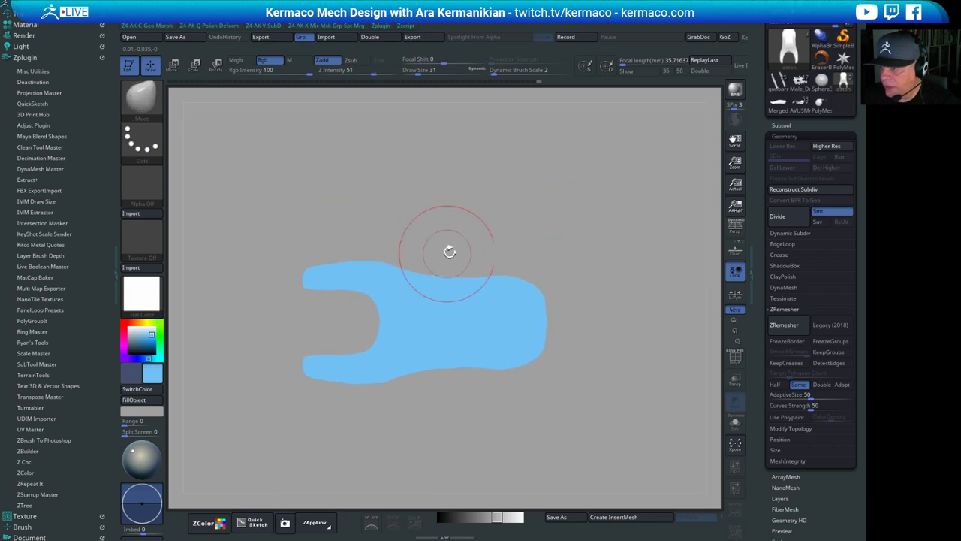
{"action": "key", "text": "s"}
{"action": "left_click_drag", "start_coordinate": [459, 246], "coordinate": [460, 252]}
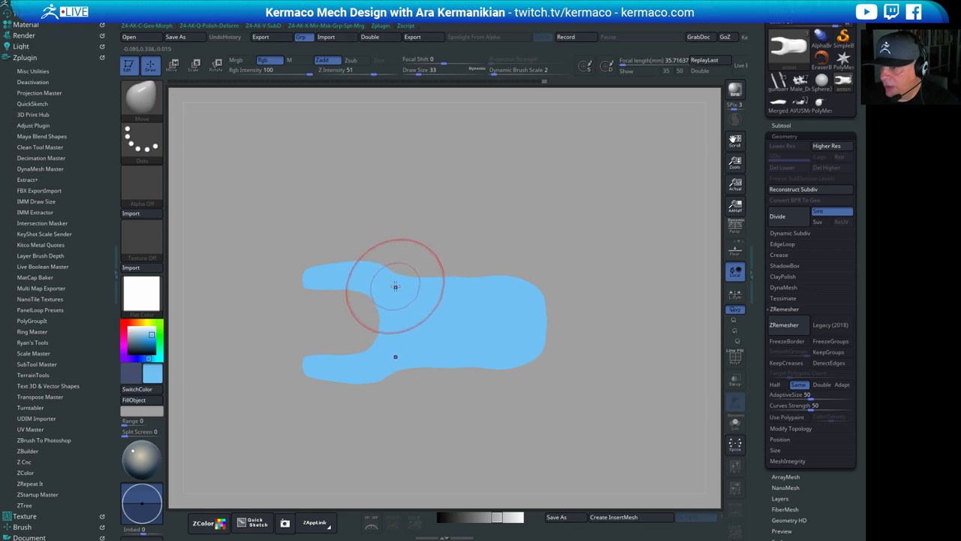
{"action": "key", "text": "s"}
{"action": "left_click_drag", "start_coordinate": [367, 309], "coordinate": [284, 309]}
Narrow the waist along the body sides in plan view with Move at draw size 16
{"action": "left_click_drag", "start_coordinate": [441, 298], "coordinate": [542, 274]}
{"action": "left_click_drag", "start_coordinate": [611, 244], "coordinate": [581, 243], "text": "alt"}
{"action": "key", "text": "s"}
{"action": "left_click_drag", "start_coordinate": [504, 237], "coordinate": [507, 237]}
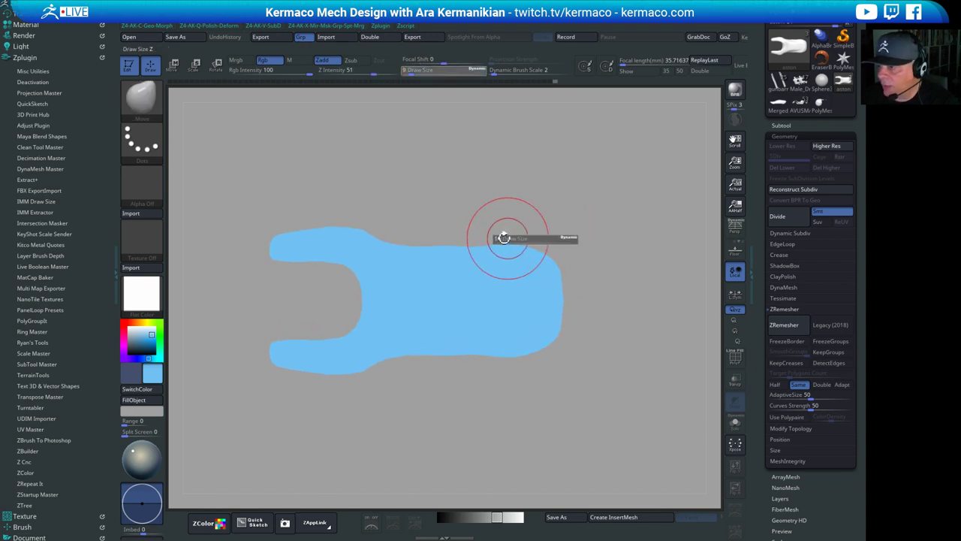
{"action": "mouse_move", "coordinate": [404, 238]}
{"action": "left_mouse_down", "text": "ctrl+shift"}
{"action": "mouse_move", "coordinate": [467, 237]}
{"action": "mouse_move", "coordinate": [488, 247]}
{"action": "left_mouse_up", "text": "ctrl+shift"}
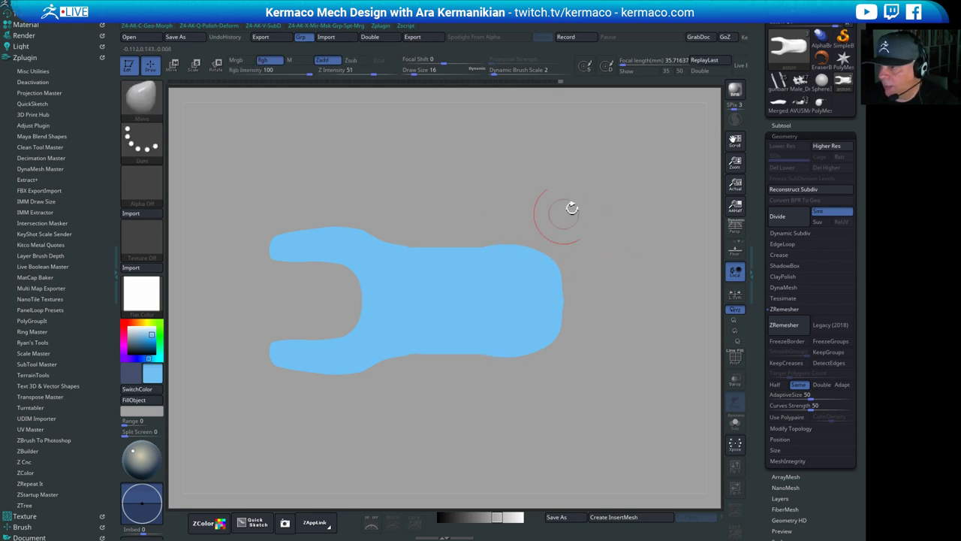
{"action": "left_click_drag", "start_coordinate": [572, 208], "coordinate": [413, 222]}
{"action": "mouse_move", "coordinate": [602, 213]}
{"action": "left_mouse_down", "text": "shift"}
{"action": "mouse_move", "coordinate": [568, 209]}
{"action": "mouse_move", "coordinate": [567, 195]}
{"action": "left_mouse_up", "text": "shift"}
Round the outline of the tail end in plan view with Move at draw size 31
{"action": "key", "text": "s"}
{"action": "mouse_move", "coordinate": [488, 293]}
{"action": "left_mouse_down"}
{"action": "mouse_move", "coordinate": [536, 308]}
{"action": "mouse_move", "coordinate": [483, 305]}
{"action": "mouse_move", "coordinate": [492, 311]}
{"action": "mouse_move", "coordinate": [465, 318]}
{"action": "mouse_move", "coordinate": [499, 279]}
{"action": "left_mouse_up"}
{"action": "key", "text": "s"}
{"action": "left_click_drag", "start_coordinate": [524, 247], "coordinate": [588, 87]}
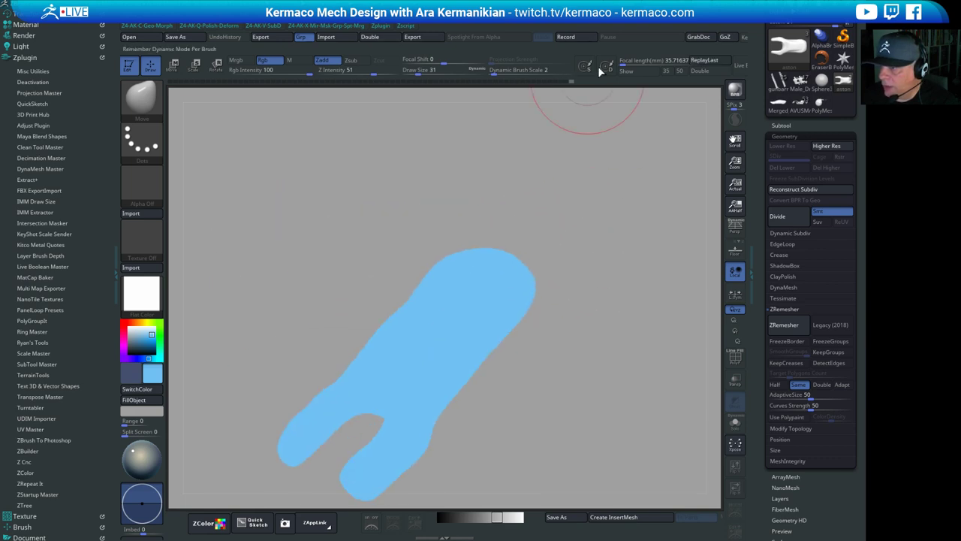
{"action": "left_click_drag", "start_coordinate": [624, 232], "coordinate": [565, 225]}
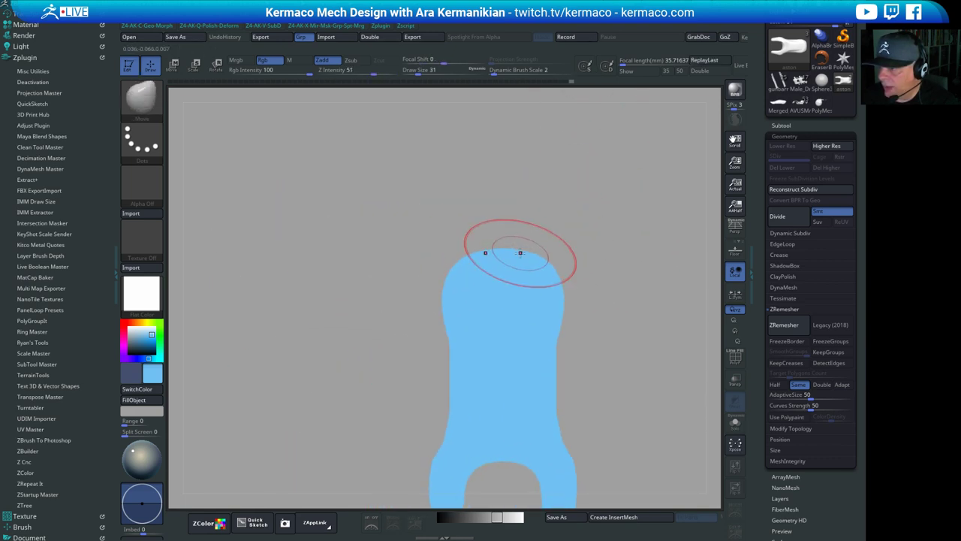
{"action": "mouse_move", "coordinate": [477, 236]}
{"action": "left_mouse_down", "text": "shift"}
{"action": "mouse_move", "coordinate": [549, 230]}
{"action": "mouse_move", "coordinate": [531, 287]}
{"action": "left_mouse_up", "text": "shift"}
Refine the tail tip's profile in side view with Move at draw size 31
{"action": "mouse_move", "coordinate": [679, 212]}
{"action": "left_mouse_down", "text": "alt"}
{"action": "mouse_move", "coordinate": [574, 386]}
{"action": "mouse_move", "coordinate": [580, 207]}
{"action": "mouse_move", "coordinate": [607, 256]}
{"action": "mouse_move", "coordinate": [577, 193]}
{"action": "left_mouse_up", "text": "alt"}
{"action": "mouse_move", "coordinate": [493, 209]}
{"action": "left_mouse_down", "text": "alt"}
{"action": "mouse_move", "coordinate": [422, 108]}
{"action": "mouse_move", "coordinate": [436, 98]}
{"action": "left_mouse_up", "text": "alt"}
{"action": "left_click_drag", "start_coordinate": [436, 98], "coordinate": [444, 167], "text": "alt"}
{"action": "left_click_drag", "start_coordinate": [396, 199], "coordinate": [340, 244], "text": "alt"}
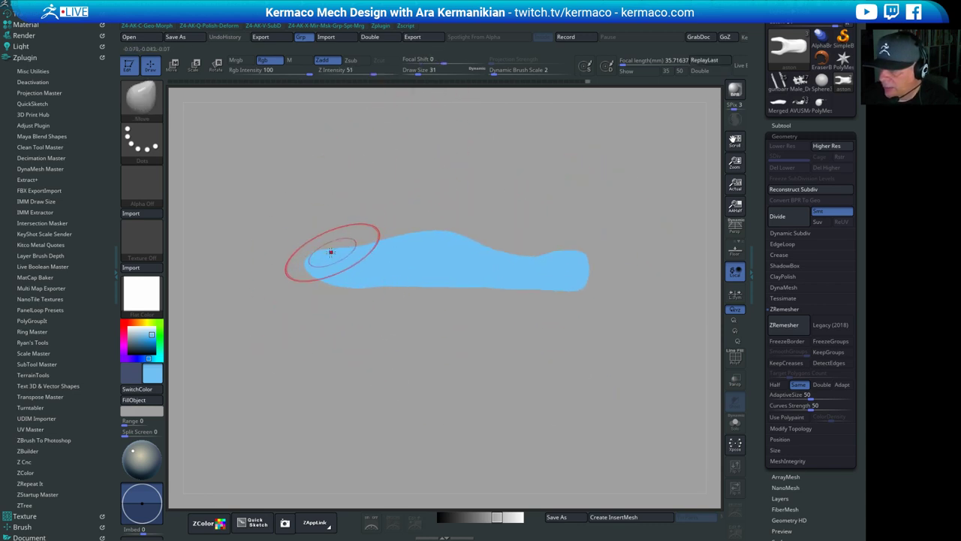
{"action": "left_click_drag", "start_coordinate": [319, 259], "coordinate": [318, 257]}
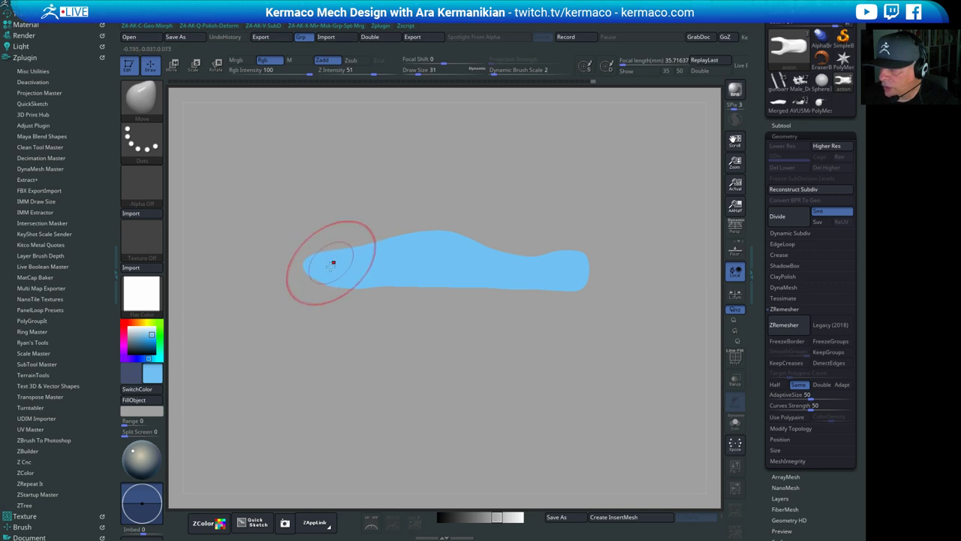
{"action": "left_click_drag", "start_coordinate": [280, 314], "coordinate": [287, 420]}
{"action": "left_click_drag", "start_coordinate": [406, 407], "coordinate": [596, 216]}
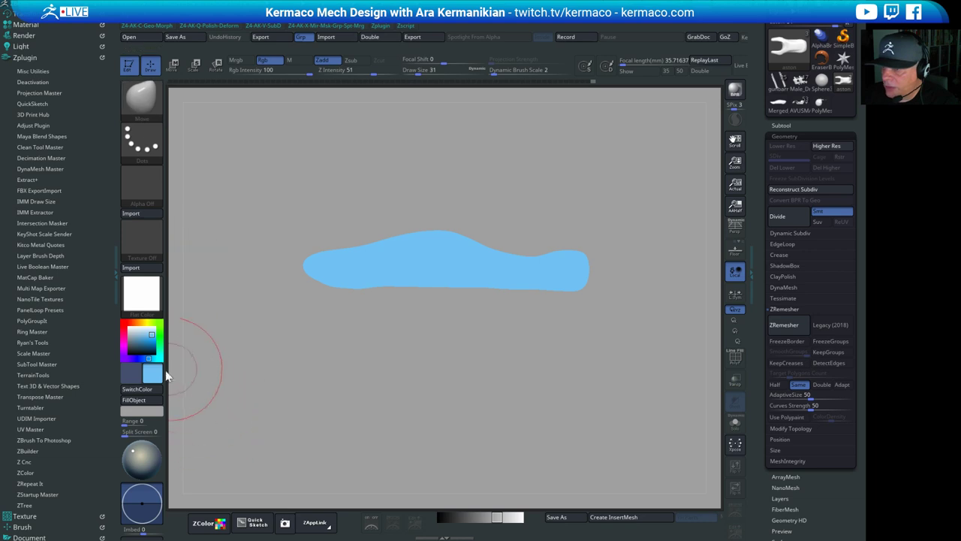
Preview the body with the StartupMaterial and ReflectRed materials
{"action": "left_click", "coordinate": [149, 247]}
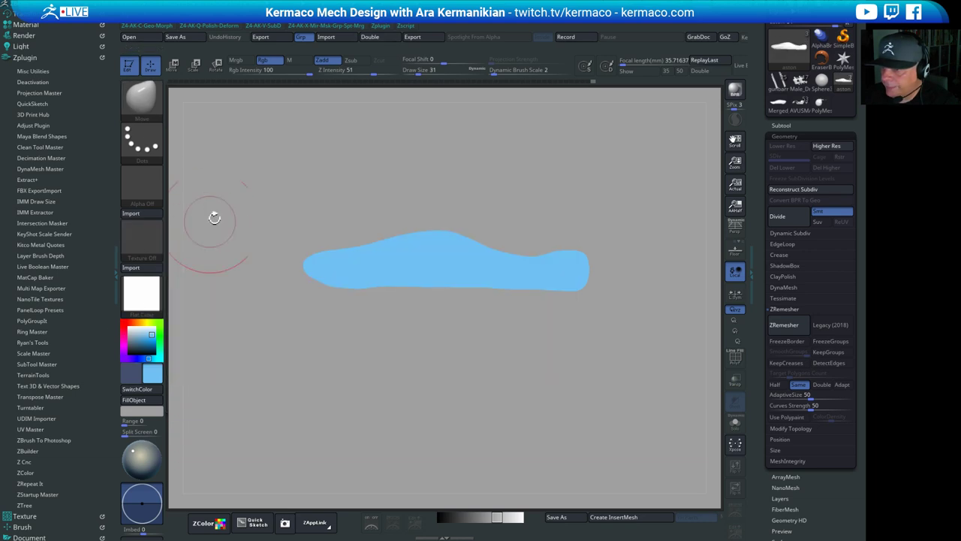
{"action": "left_click", "coordinate": [146, 296]}
{"action": "left_click", "coordinate": [244, 412]}
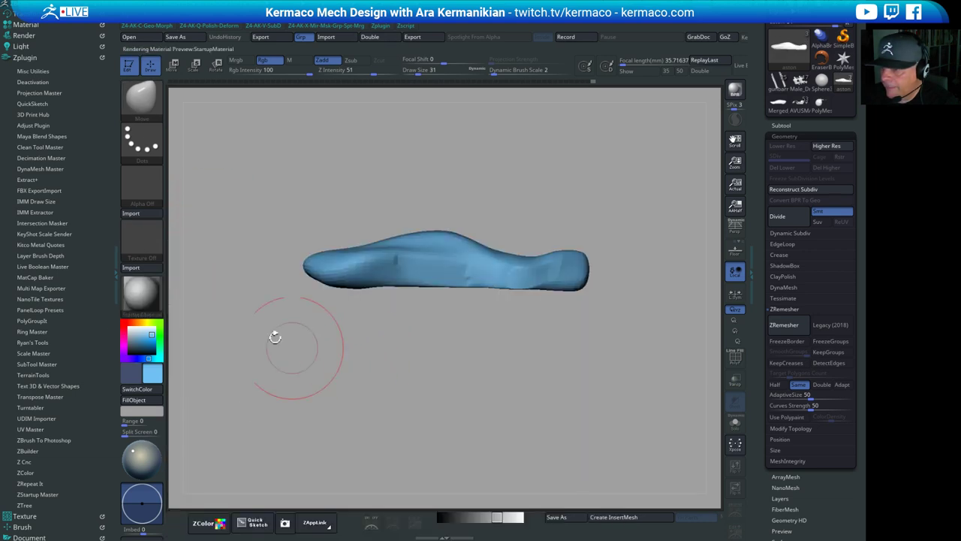
{"action": "left_click", "coordinate": [159, 298]}
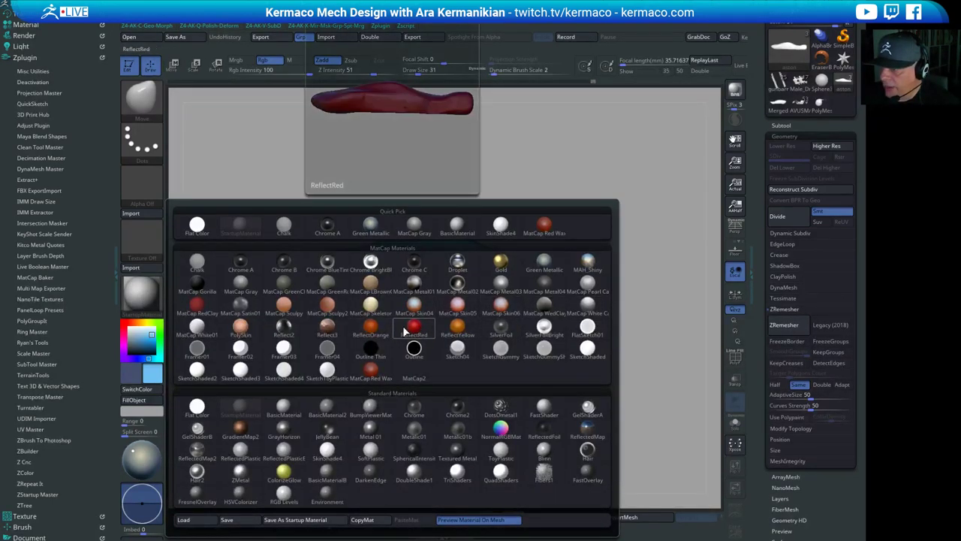
{"action": "left_click", "coordinate": [417, 330]}
{"action": "left_click_drag", "start_coordinate": [523, 344], "coordinate": [456, 378]}
{"action": "left_click_drag", "start_coordinate": [529, 318], "coordinate": [586, 302]}
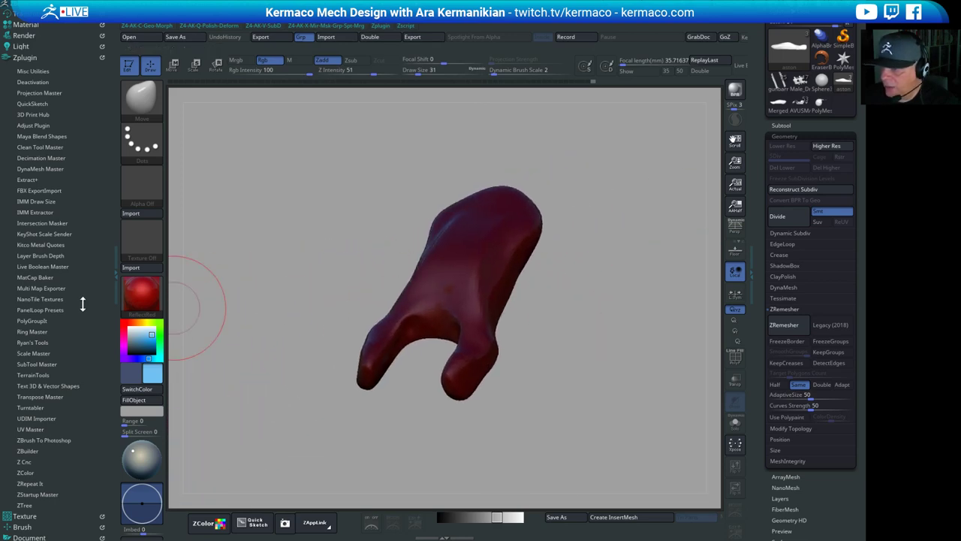
Apply the GrayHorizon material to the body
{"action": "left_click", "coordinate": [141, 298]}
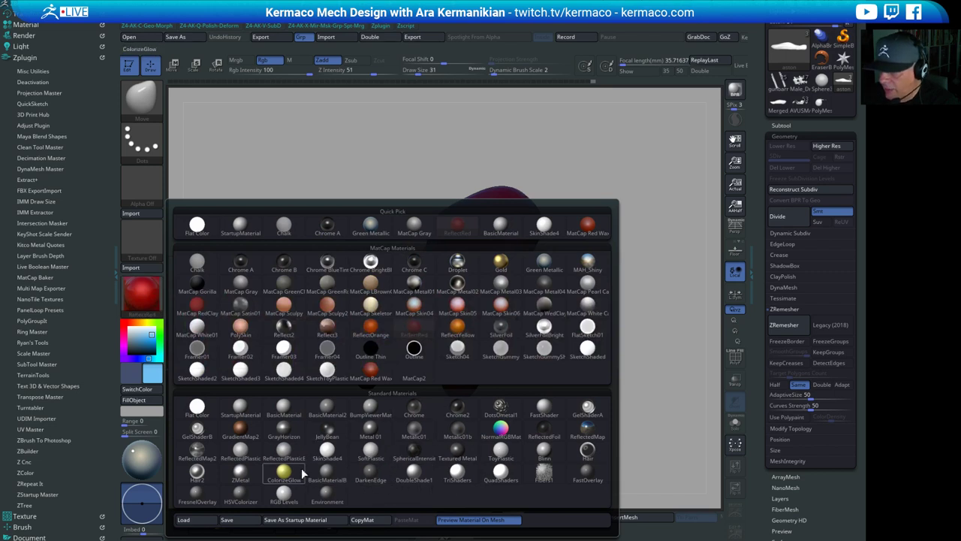
{"action": "left_click", "coordinate": [281, 433]}
{"action": "mouse_move", "coordinate": [521, 428]}
{"action": "left_mouse_down"}
{"action": "mouse_move", "coordinate": [603, 365]}
{"action": "mouse_move", "coordinate": [580, 368]}
{"action": "left_mouse_up"}
{"action": "mouse_move", "coordinate": [598, 260]}
{"action": "left_mouse_down"}
{"action": "mouse_move", "coordinate": [618, 288]}
{"action": "mouse_move", "coordinate": [601, 296]}
{"action": "left_mouse_up"}
{"action": "mouse_move", "coordinate": [381, 253]}
{"action": "left_mouse_down", "text": "shift"}
{"action": "mouse_move", "coordinate": [301, 250]}
{"action": "mouse_move", "coordinate": [326, 255]}
{"action": "left_mouse_up", "text": "shift"}
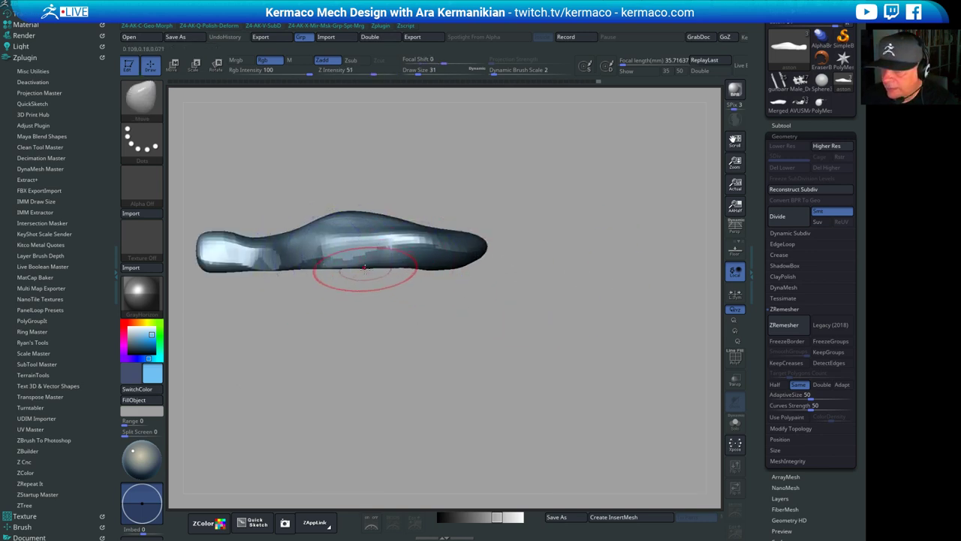
Smooth the upper surface of the tail at draw size 59
{"action": "left_click_drag", "start_coordinate": [398, 328], "coordinate": [435, 352]}
{"action": "key", "text": "s"}
{"action": "mouse_move", "coordinate": [486, 326]}
{"action": "left_mouse_down"}
{"action": "mouse_move", "coordinate": [496, 381]}
{"action": "mouse_move", "coordinate": [481, 364]}
{"action": "mouse_move", "coordinate": [575, 240]}
{"action": "mouse_move", "coordinate": [562, 264]}
{"action": "mouse_move", "coordinate": [576, 381]}
{"action": "left_mouse_up"}
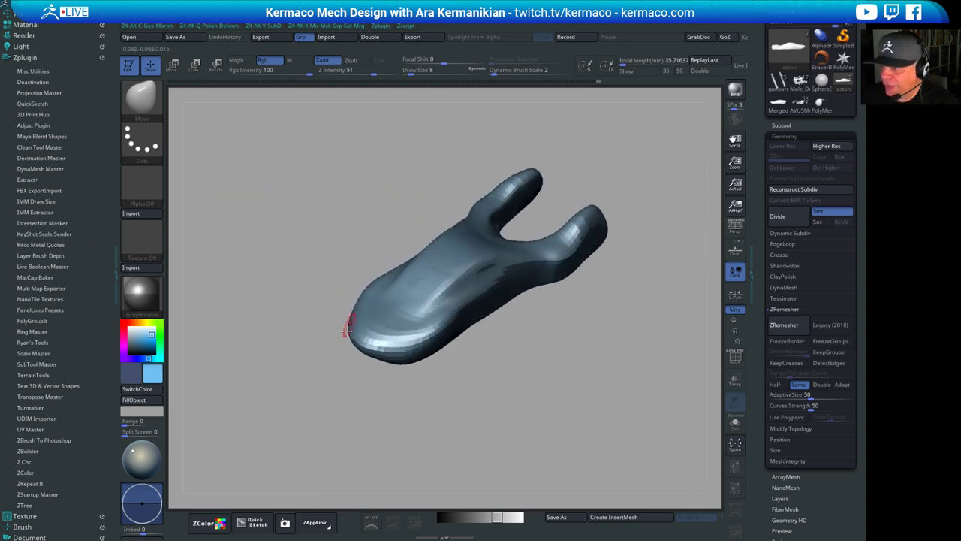
{"action": "left_click_drag", "start_coordinate": [348, 327], "coordinate": [483, 378]}
{"action": "key", "text": "s"}
{"action": "left_click_drag", "start_coordinate": [354, 251], "coordinate": [372, 252]}
{"action": "mouse_move", "coordinate": [403, 295]}
{"action": "left_mouse_down"}
{"action": "mouse_move", "coordinate": [442, 356]}
{"action": "mouse_move", "coordinate": [496, 383]}
{"action": "left_mouse_up"}
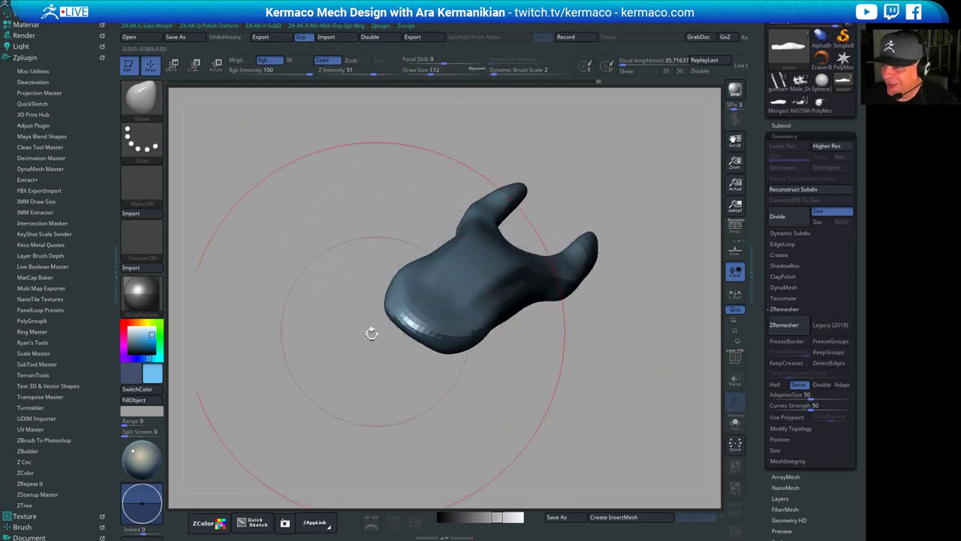
{"action": "left_click_drag", "start_coordinate": [594, 317], "coordinate": [577, 391]}
{"action": "key", "text": "s"}
{"action": "left_click_drag", "start_coordinate": [477, 269], "coordinate": [469, 275]}
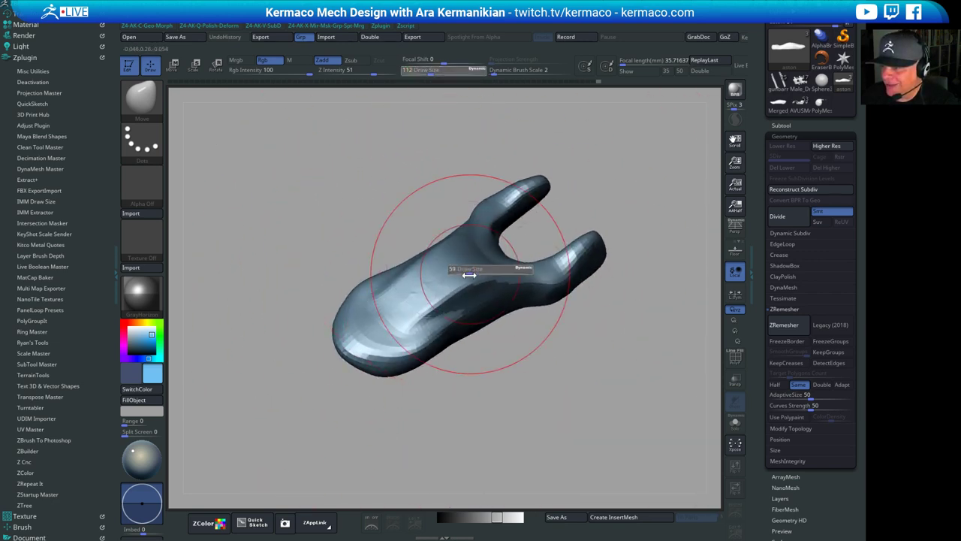
{"action": "mouse_move", "coordinate": [404, 306]}
{"action": "left_mouse_down", "text": "shift"}
{"action": "mouse_move", "coordinate": [416, 289]}
{"action": "mouse_move", "coordinate": [382, 314]}
{"action": "mouse_move", "coordinate": [405, 309]}
{"action": "left_mouse_up", "text": "shift"}
Smooth the roofline in side view at draw size 29
{"action": "key", "text": "s"}
{"action": "left_click_drag", "start_coordinate": [483, 391], "coordinate": [451, 374], "text": "shift"}
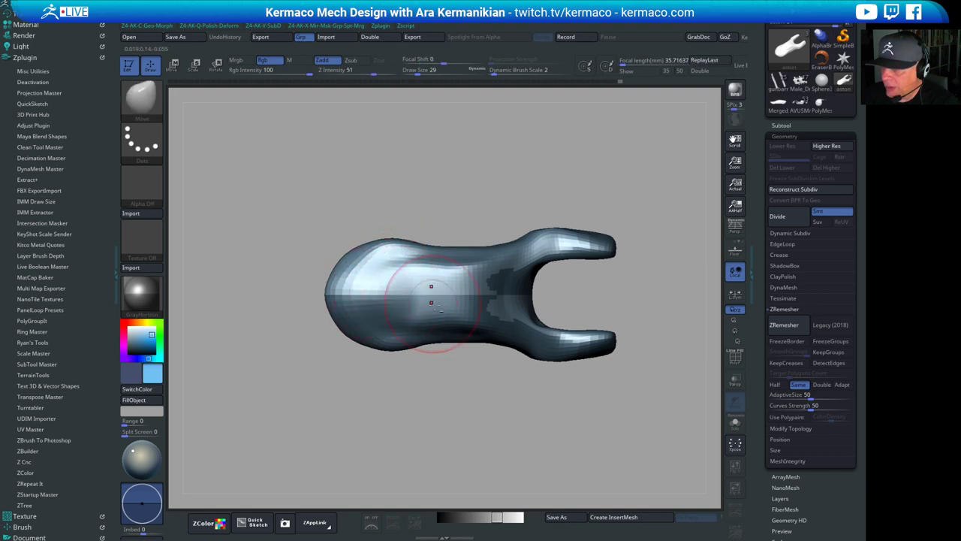
{"action": "left_click_drag", "start_coordinate": [430, 434], "coordinate": [415, 368], "text": "shift"}
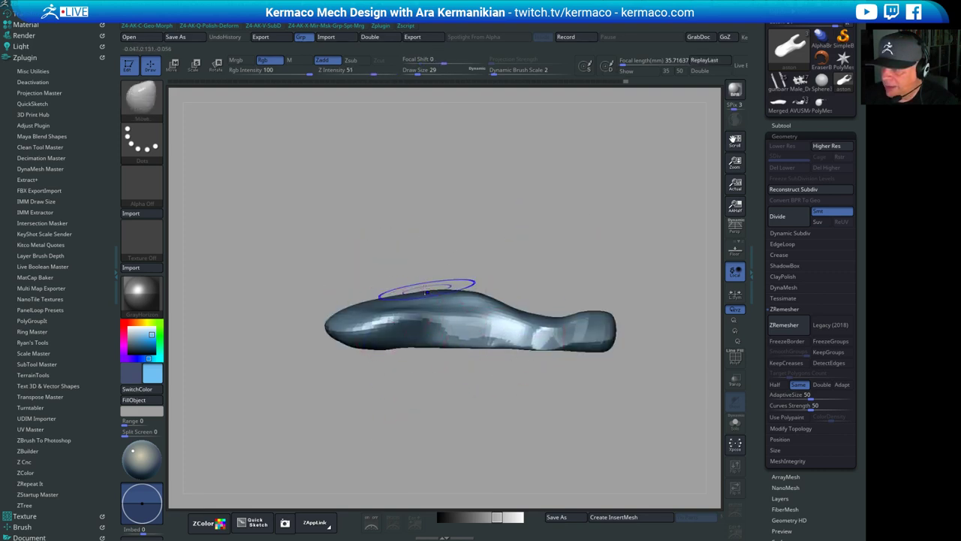
{"action": "left_click_drag", "start_coordinate": [426, 289], "coordinate": [472, 290], "text": "shift"}
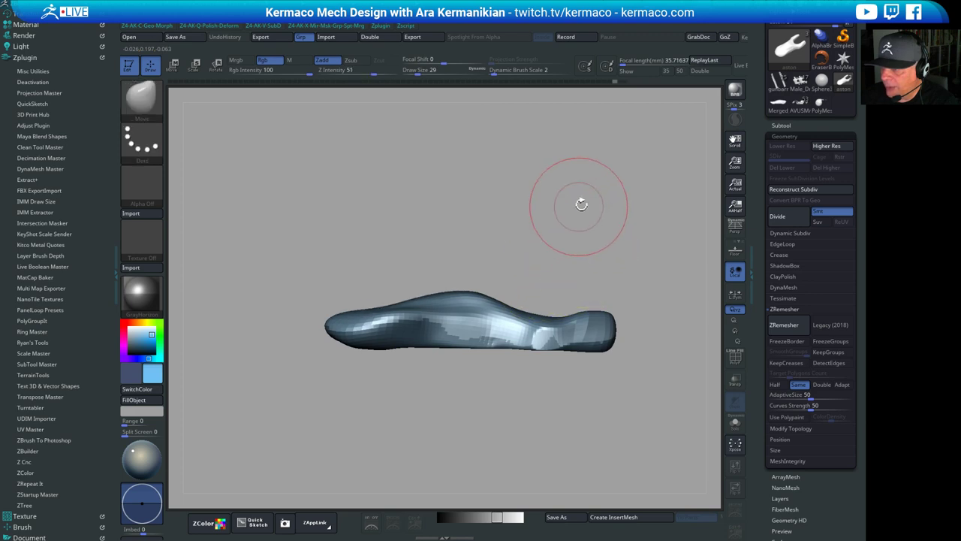
{"action": "mouse_move", "coordinate": [581, 204]}
{"action": "left_mouse_down"}
{"action": "mouse_move", "coordinate": [612, 244]}
{"action": "mouse_move", "coordinate": [661, 223]}
{"action": "mouse_move", "coordinate": [640, 159]}
{"action": "mouse_move", "coordinate": [607, 181]}
{"action": "left_mouse_up"}
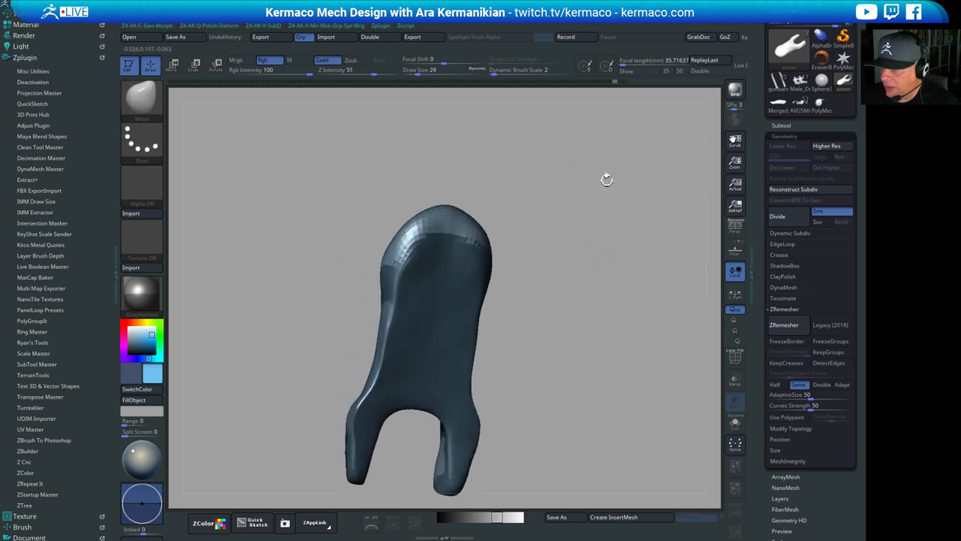
Flatten the body's underside in side view with a straight clip curve
{"action": "left_click_drag", "start_coordinate": [447, 244], "coordinate": [450, 248]}
{"action": "left_click_drag", "start_coordinate": [591, 248], "coordinate": [616, 155]}
{"action": "left_click_drag", "start_coordinate": [616, 156], "coordinate": [538, 180], "text": "alt"}
{"action": "mouse_move", "coordinate": [553, 300]}
{"action": "left_mouse_down", "text": "ctrl+shift"}
{"action": "mouse_move", "coordinate": [242, 300]}
{"action": "mouse_move", "coordinate": [239, 272]}
{"action": "left_mouse_up", "text": "ctrl+shift"}
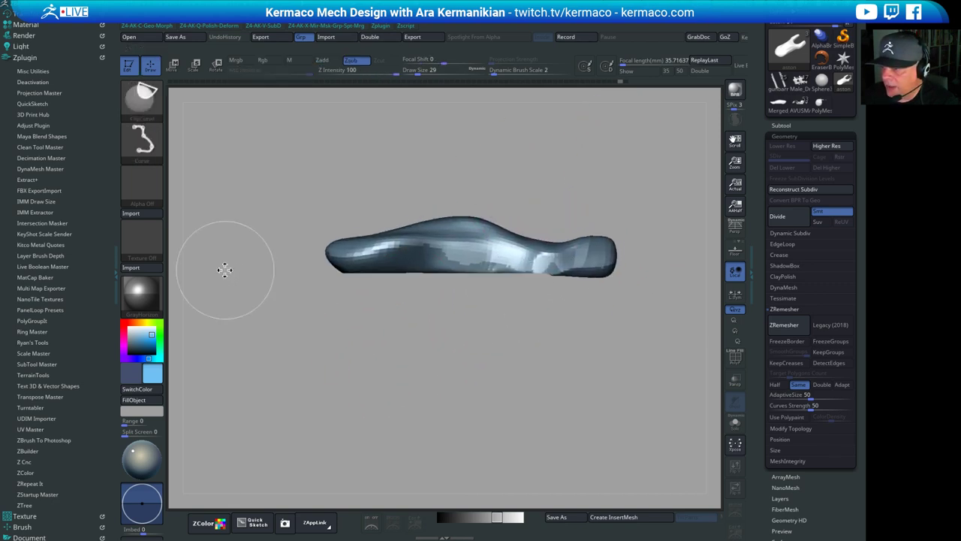
{"action": "left_click_drag", "start_coordinate": [515, 339], "coordinate": [484, 234]}
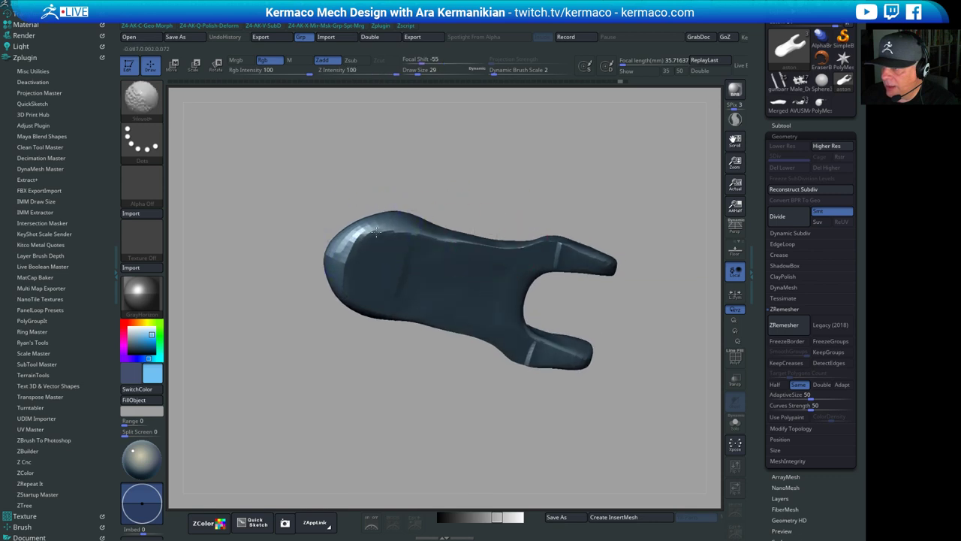
Smooth the underside edge of the tail, and adjust the tail's outline in top view with Move at draw size 18
{"action": "left_click_drag", "start_coordinate": [377, 231], "coordinate": [351, 241], "text": "shift"}
{"action": "left_click_drag", "start_coordinate": [478, 145], "coordinate": [435, 279]}
{"action": "left_click_drag", "start_coordinate": [436, 177], "coordinate": [445, 214]}
{"action": "key", "text": "s"}
{"action": "left_click_drag", "start_coordinate": [365, 296], "coordinate": [359, 294]}
{"action": "left_click_drag", "start_coordinate": [362, 361], "coordinate": [355, 403]}
{"action": "mouse_move", "coordinate": [320, 248]}
{"action": "left_mouse_down"}
{"action": "mouse_move", "coordinate": [314, 241]}
{"action": "mouse_move", "coordinate": [337, 237]}
{"action": "left_mouse_up"}
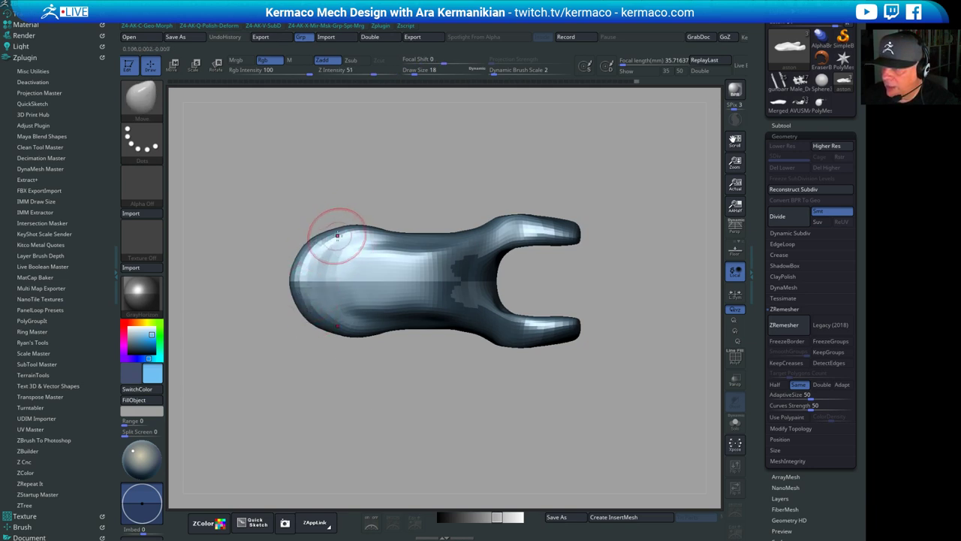
Refine the front fenders' shape with Move at draw size 18
{"action": "left_click_drag", "start_coordinate": [516, 154], "coordinate": [473, 94]}
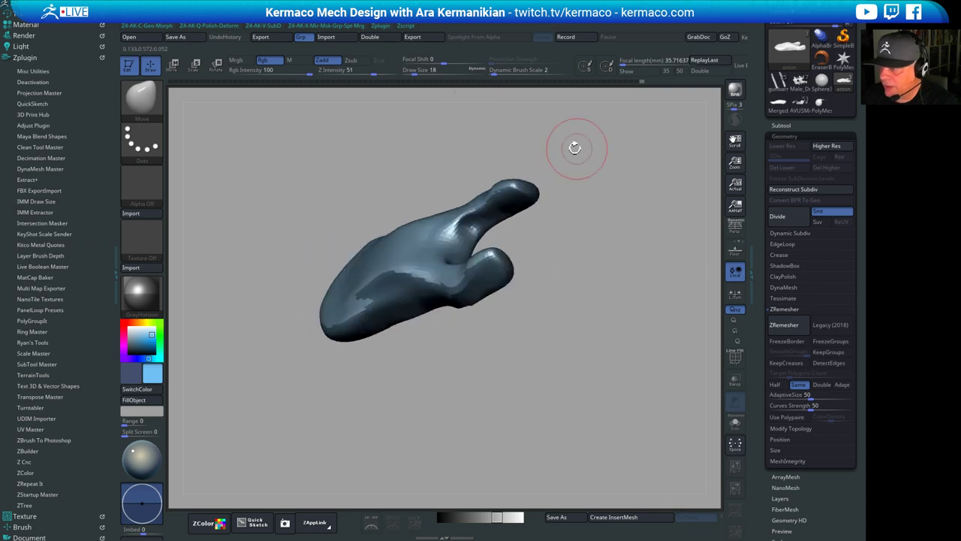
{"action": "left_click_drag", "start_coordinate": [575, 147], "coordinate": [569, 216]}
{"action": "left_click_drag", "start_coordinate": [504, 214], "coordinate": [516, 235]}
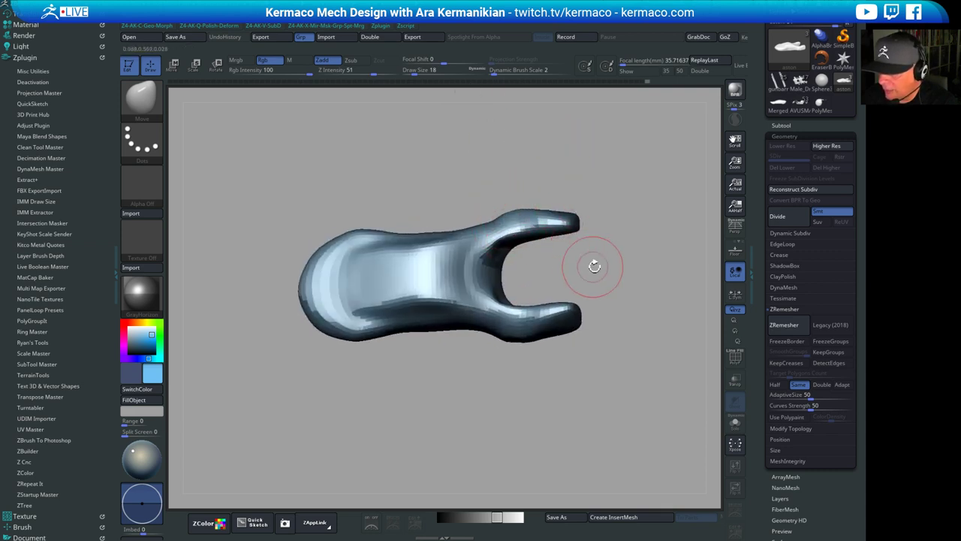
{"action": "mouse_move", "coordinate": [594, 266]}
{"action": "left_mouse_down"}
{"action": "mouse_move", "coordinate": [598, 284]}
{"action": "mouse_move", "coordinate": [526, 296]}
{"action": "left_mouse_up"}
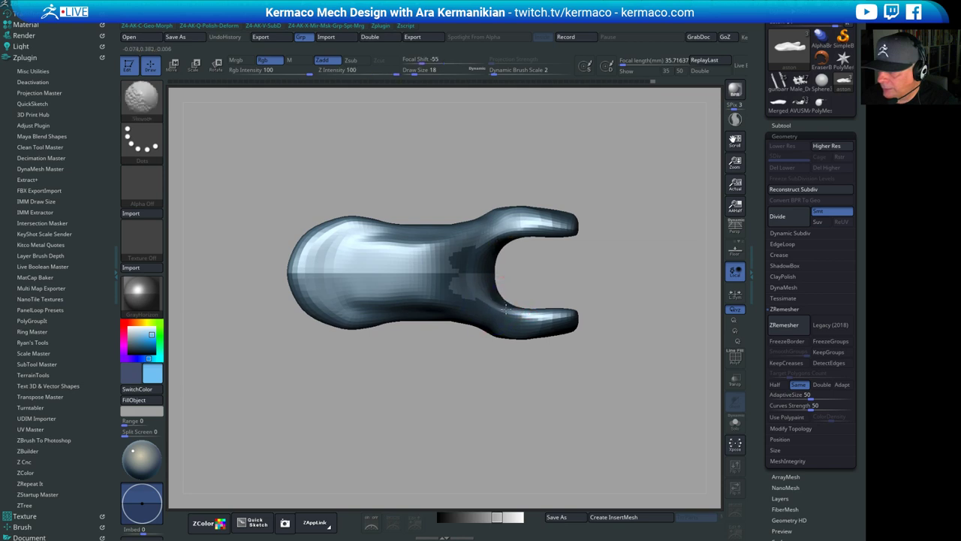
Smooth the tail end and the crease across the underside at draw size 18
{"action": "left_click_drag", "start_coordinate": [609, 290], "coordinate": [634, 276], "text": "shift"}
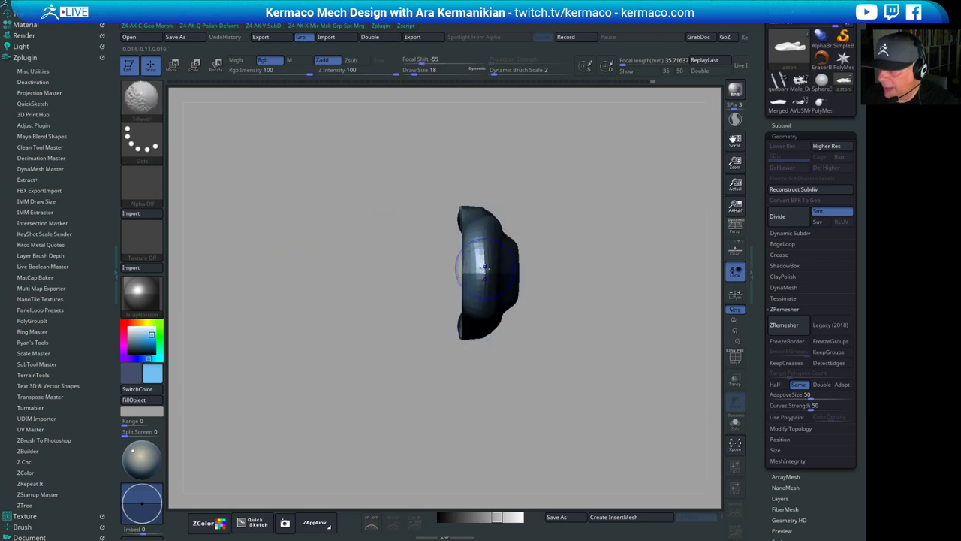
{"action": "left_click_drag", "start_coordinate": [661, 271], "coordinate": [463, 274]}
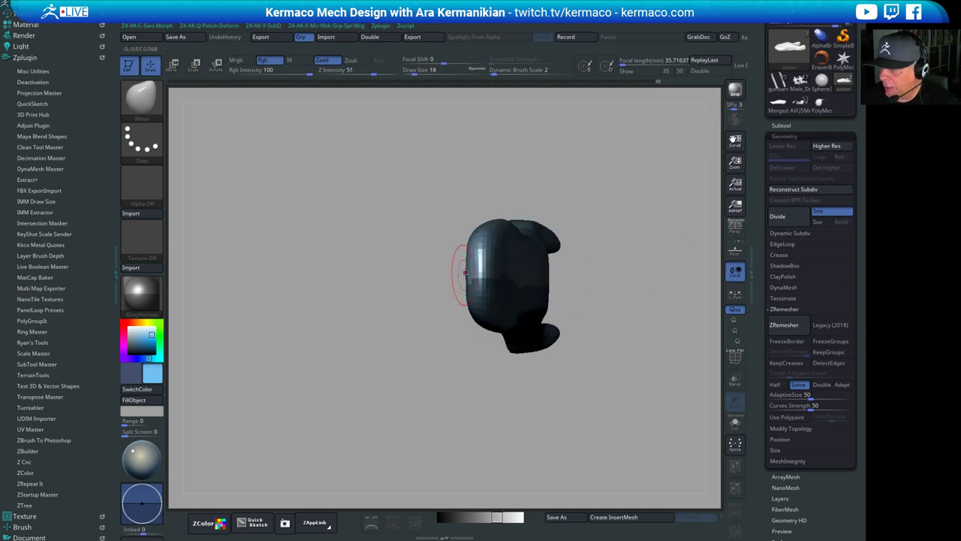
{"action": "left_click_drag", "start_coordinate": [645, 242], "coordinate": [479, 278]}
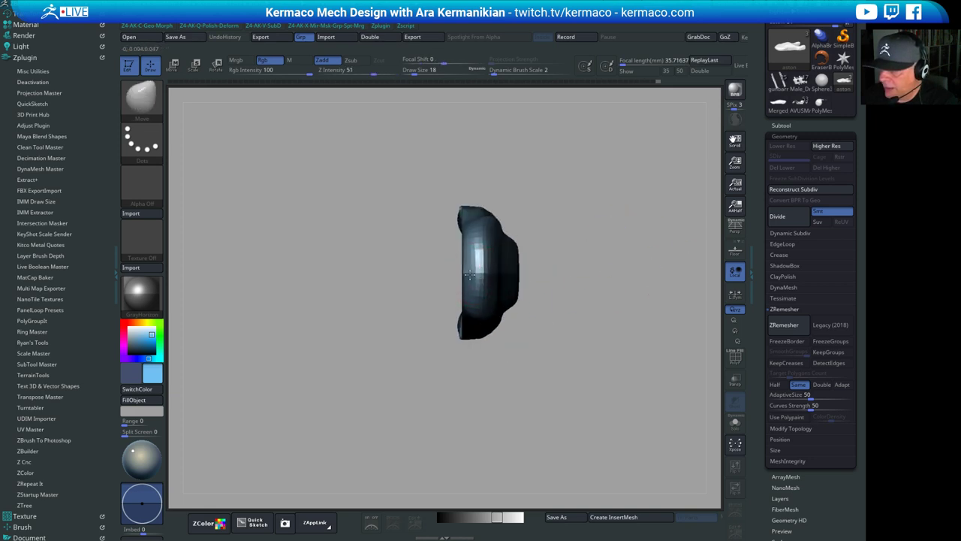
{"action": "mouse_move", "coordinate": [583, 264]}
{"action": "left_mouse_down"}
{"action": "mouse_move", "coordinate": [584, 170]}
{"action": "mouse_move", "coordinate": [639, 140]}
{"action": "mouse_move", "coordinate": [584, 151]}
{"action": "mouse_move", "coordinate": [353, 331]}
{"action": "mouse_move", "coordinate": [376, 326]}
{"action": "mouse_move", "coordinate": [323, 282]}
{"action": "left_mouse_up"}
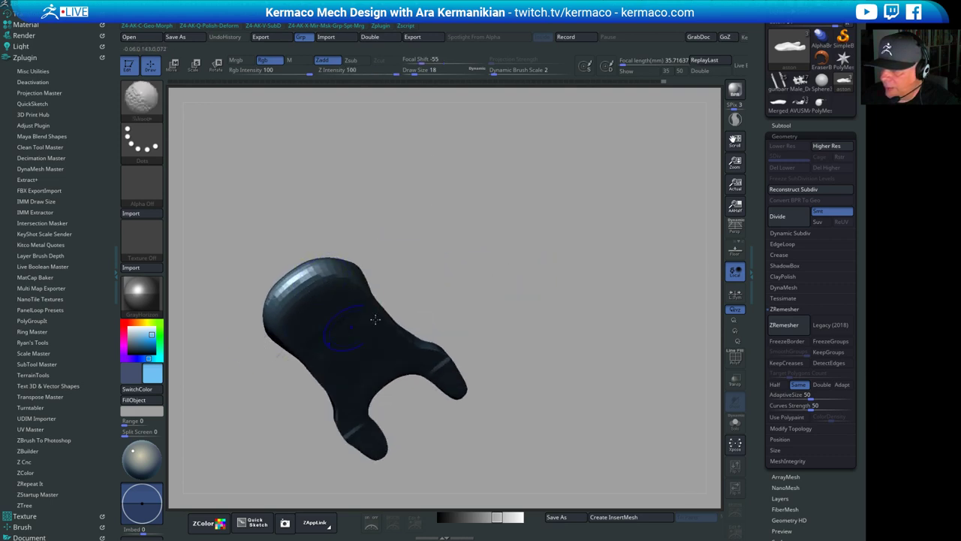
{"action": "left_click_drag", "start_coordinate": [375, 319], "coordinate": [552, 391]}
{"action": "mouse_move", "coordinate": [619, 343]}
{"action": "left_mouse_down"}
{"action": "mouse_move", "coordinate": [525, 388]}
{"action": "mouse_move", "coordinate": [398, 398]}
{"action": "mouse_move", "coordinate": [450, 353]}
{"action": "mouse_move", "coordinate": [458, 321]}
{"action": "mouse_move", "coordinate": [496, 339]}
{"action": "left_mouse_up"}
{"action": "left_click_drag", "start_coordinate": [455, 426], "coordinate": [458, 311]}
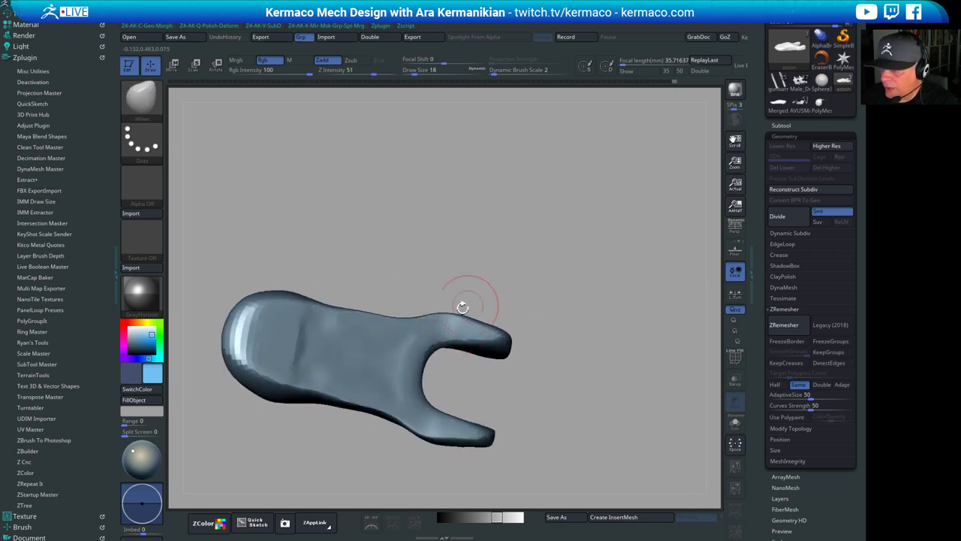
{"action": "left_click_drag", "start_coordinate": [305, 316], "coordinate": [301, 328], "text": "shift"}
Pull in the body sides behind the fenders with Move at draw size 18, and flatten the underside with a clip curve
{"action": "mouse_move", "coordinate": [517, 285]}
{"action": "left_mouse_down"}
{"action": "mouse_move", "coordinate": [511, 265]}
{"action": "mouse_move", "coordinate": [496, 272]}
{"action": "left_mouse_up"}
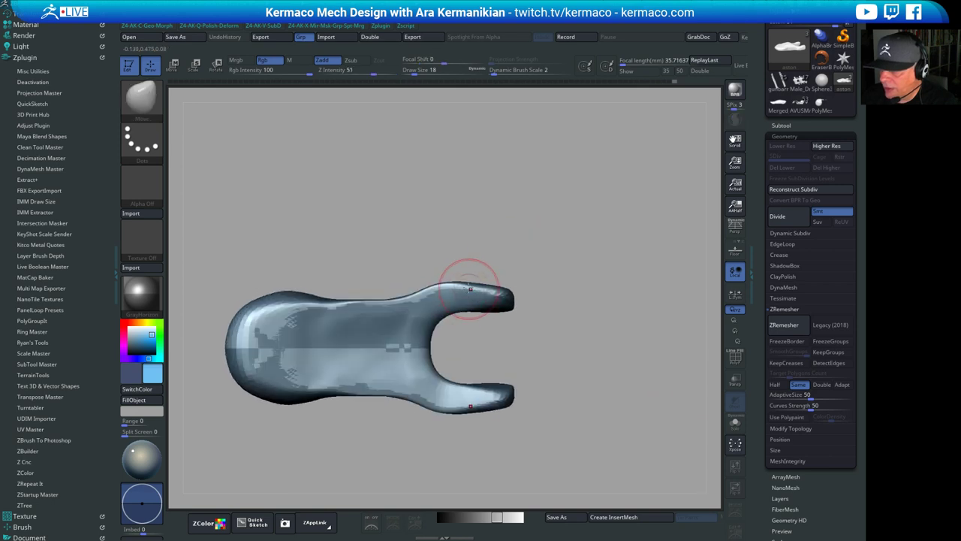
{"action": "left_click_drag", "start_coordinate": [427, 298], "coordinate": [426, 305]}
{"action": "mouse_move", "coordinate": [502, 270]}
{"action": "left_mouse_down"}
{"action": "mouse_move", "coordinate": [515, 266]}
{"action": "mouse_move", "coordinate": [513, 298]}
{"action": "mouse_move", "coordinate": [539, 217]}
{"action": "mouse_move", "coordinate": [528, 241]}
{"action": "left_mouse_up"}
{"action": "left_click_drag", "start_coordinate": [410, 238], "coordinate": [433, 304], "text": "ctrl+shift"}
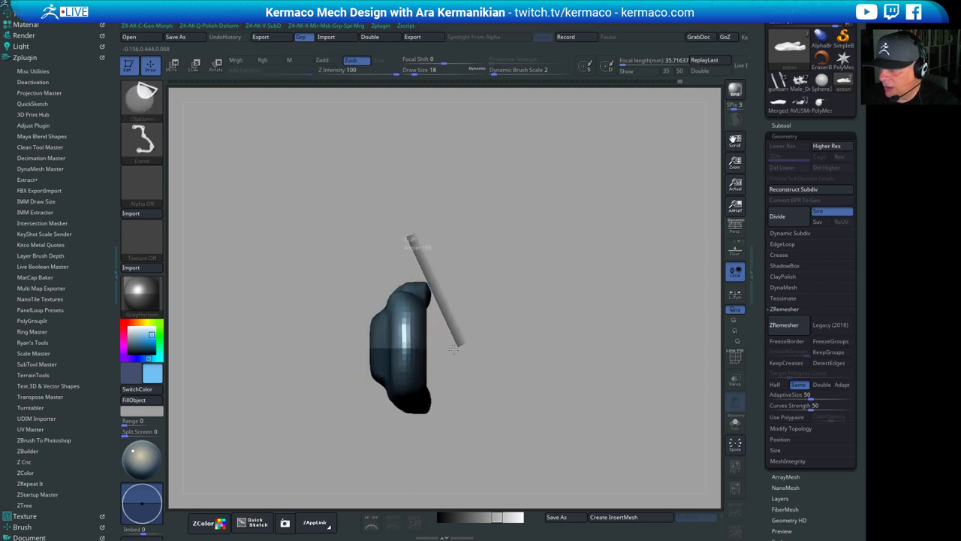
{"action": "left_click_drag", "start_coordinate": [451, 357], "coordinate": [452, 358], "text": "ctrl+shift"}
{"action": "mouse_move", "coordinate": [566, 322]}
{"action": "left_mouse_down"}
{"action": "mouse_move", "coordinate": [476, 293]}
{"action": "mouse_move", "coordinate": [476, 275]}
{"action": "left_mouse_up"}
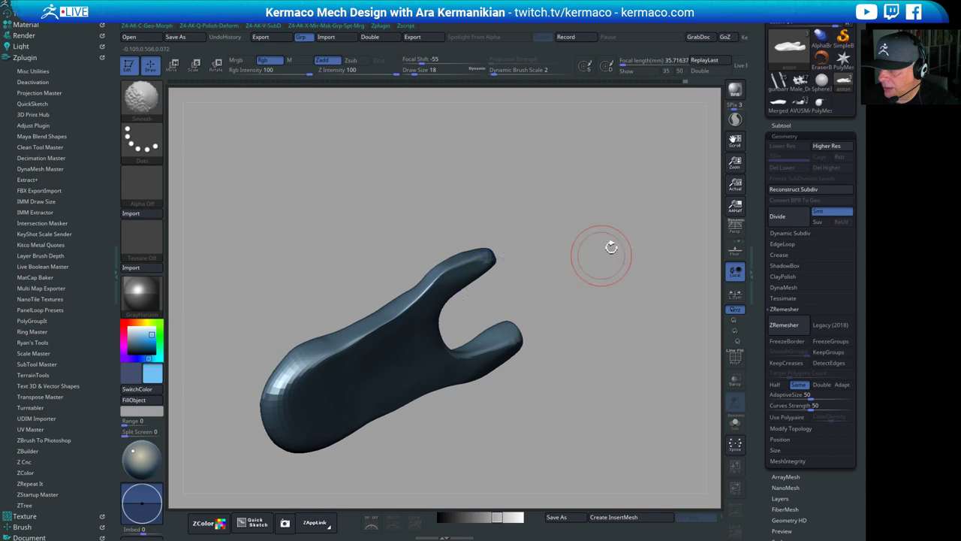
Push the front fenders outward in top view with Move at draw size 18
{"action": "left_click_drag", "start_coordinate": [612, 247], "coordinate": [518, 316]}
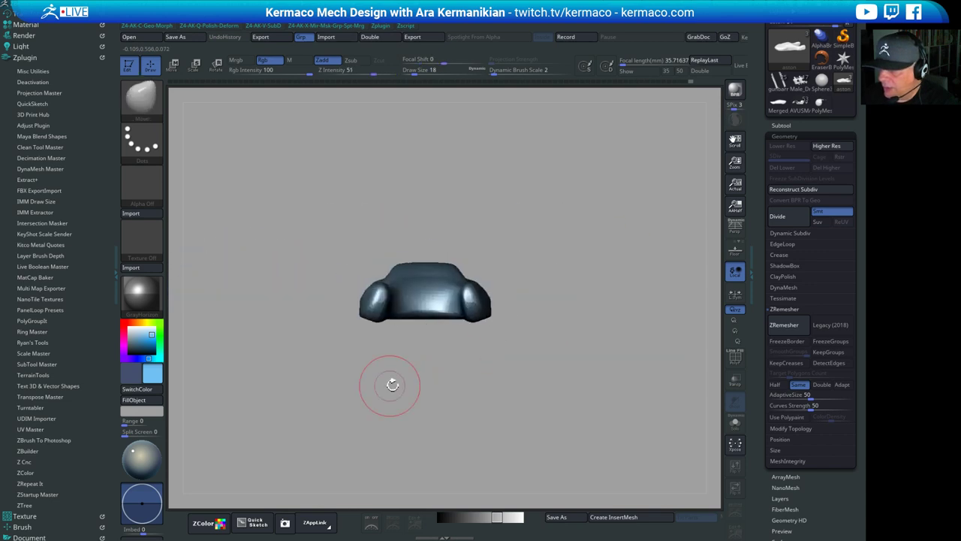
{"action": "left_click_drag", "start_coordinate": [390, 385], "coordinate": [519, 331], "text": "alt"}
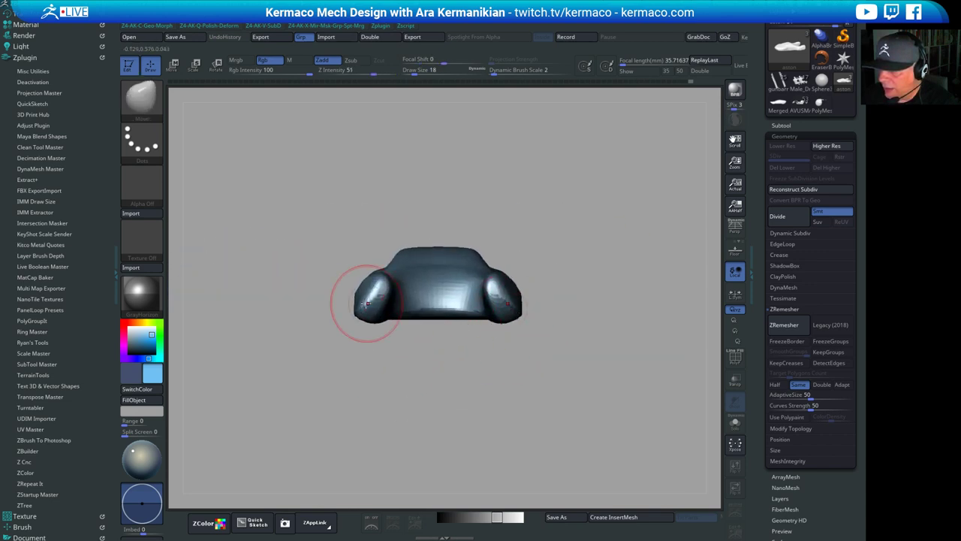
{"action": "mouse_move", "coordinate": [399, 398]}
{"action": "left_mouse_down"}
{"action": "mouse_move", "coordinate": [350, 409]}
{"action": "mouse_move", "coordinate": [405, 414]}
{"action": "left_mouse_up"}
{"action": "left_click_drag", "start_coordinate": [564, 277], "coordinate": [308, 356]}
{"action": "left_click_drag", "start_coordinate": [463, 205], "coordinate": [553, 183], "text": "shift"}
{"action": "left_click_drag", "start_coordinate": [553, 184], "coordinate": [518, 178], "text": "alt"}
{"action": "mouse_move", "coordinate": [519, 178]}
{"action": "left_mouse_down"}
{"action": "mouse_move", "coordinate": [539, 230]}
{"action": "mouse_move", "coordinate": [562, 240]}
{"action": "mouse_move", "coordinate": [468, 244]}
{"action": "mouse_move", "coordinate": [556, 260]}
{"action": "mouse_move", "coordinate": [542, 258]}
{"action": "left_mouse_up"}
{"action": "left_click_drag", "start_coordinate": [414, 268], "coordinate": [423, 266]}
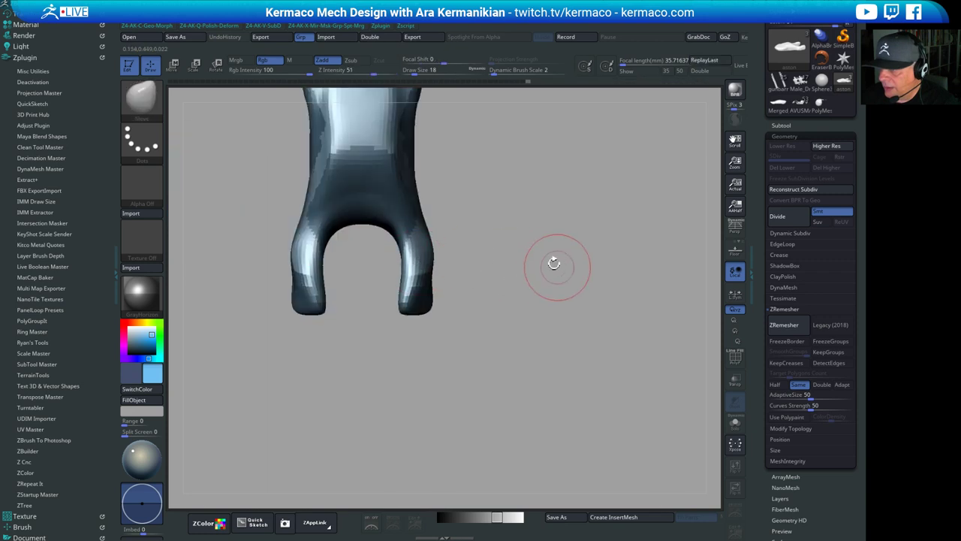
Deepen the dip behind the front fenders in side view with Move, and flatten the underside with a clip curve
{"action": "left_click_drag", "start_coordinate": [554, 263], "coordinate": [519, 201]}
{"action": "left_click_drag", "start_coordinate": [413, 237], "coordinate": [420, 239]}
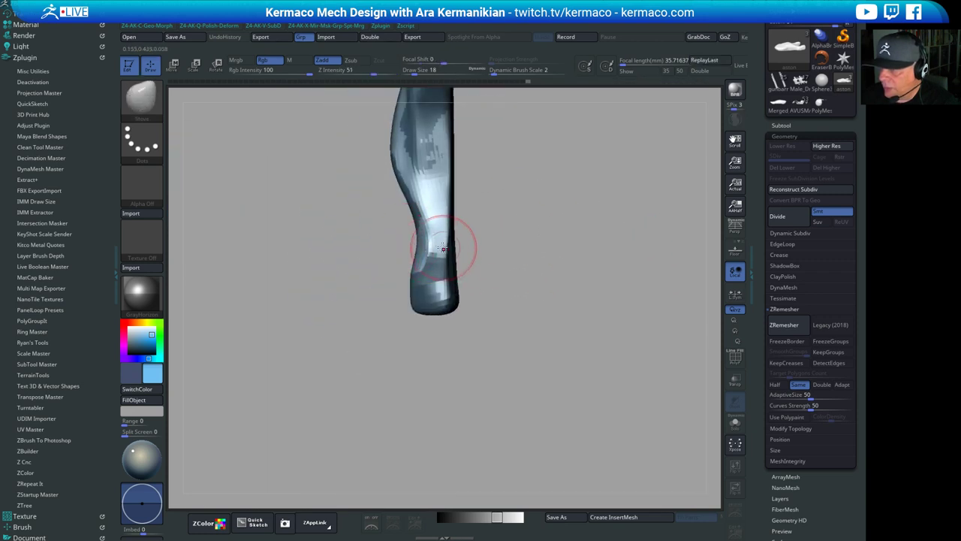
{"action": "left_click_drag", "start_coordinate": [532, 257], "coordinate": [542, 256], "text": "shift"}
{"action": "mouse_move", "coordinate": [454, 175]}
{"action": "left_mouse_down", "text": "ctrl+shift"}
{"action": "mouse_move", "coordinate": [464, 305]}
{"action": "mouse_move", "coordinate": [451, 344]}
{"action": "mouse_move", "coordinate": [436, 341]}
{"action": "left_mouse_up", "text": "ctrl+shift"}
{"action": "mouse_move", "coordinate": [440, 342]}
{"action": "left_mouse_down"}
{"action": "mouse_move", "coordinate": [460, 335]}
{"action": "mouse_move", "coordinate": [450, 308]}
{"action": "mouse_move", "coordinate": [424, 298]}
{"action": "left_mouse_up"}
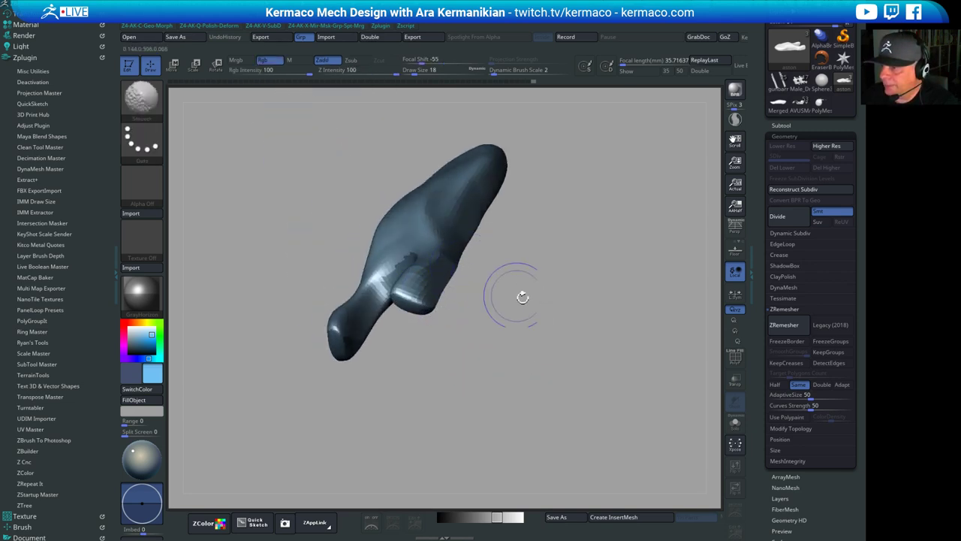
Shape the body's shoulders above the gap between the front fenders with Move at draw size 18, smoothing the gap's rim
{"action": "mouse_move", "coordinate": [523, 297]}
{"action": "left_mouse_down", "text": "shift"}
{"action": "mouse_move", "coordinate": [609, 311]}
{"action": "mouse_move", "coordinate": [620, 261]}
{"action": "mouse_move", "coordinate": [624, 294]}
{"action": "mouse_move", "coordinate": [603, 225]}
{"action": "mouse_move", "coordinate": [562, 240]}
{"action": "mouse_move", "coordinate": [587, 222]}
{"action": "left_mouse_up", "text": "shift"}
{"action": "left_click_drag", "start_coordinate": [587, 223], "coordinate": [578, 273]}
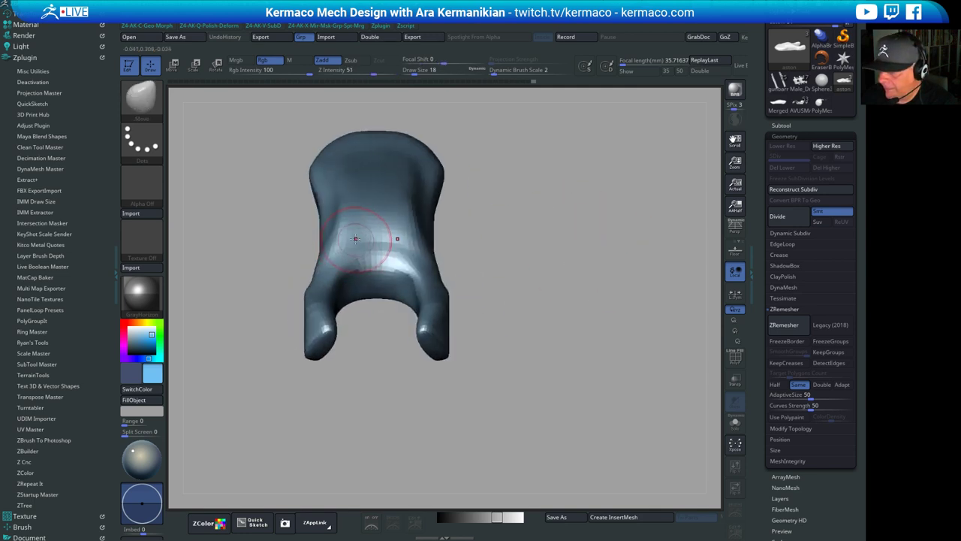
{"action": "left_click_drag", "start_coordinate": [344, 240], "coordinate": [348, 234]}
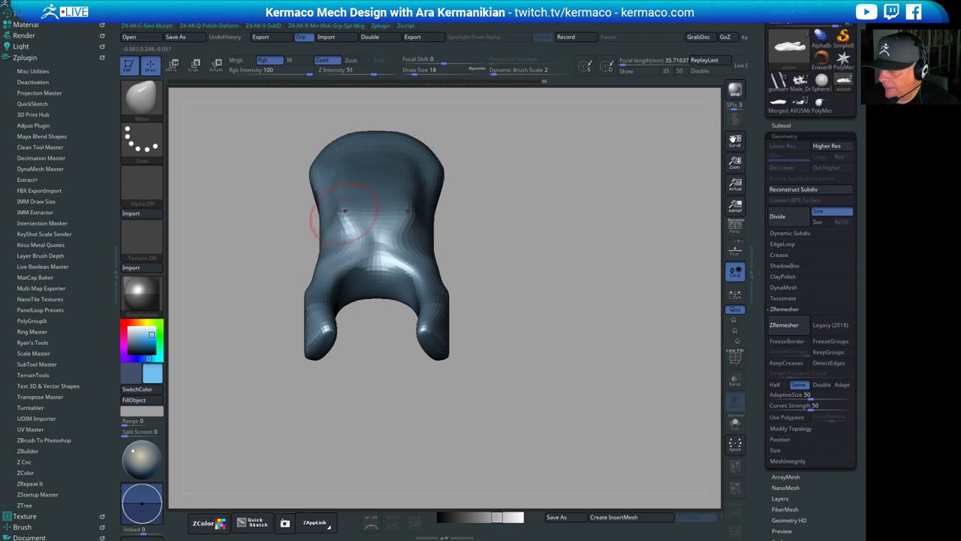
{"action": "mouse_move", "coordinate": [353, 252]}
{"action": "left_mouse_down", "text": "shift"}
{"action": "mouse_move", "coordinate": [336, 224]}
{"action": "mouse_move", "coordinate": [375, 269]}
{"action": "left_mouse_up", "text": "shift"}
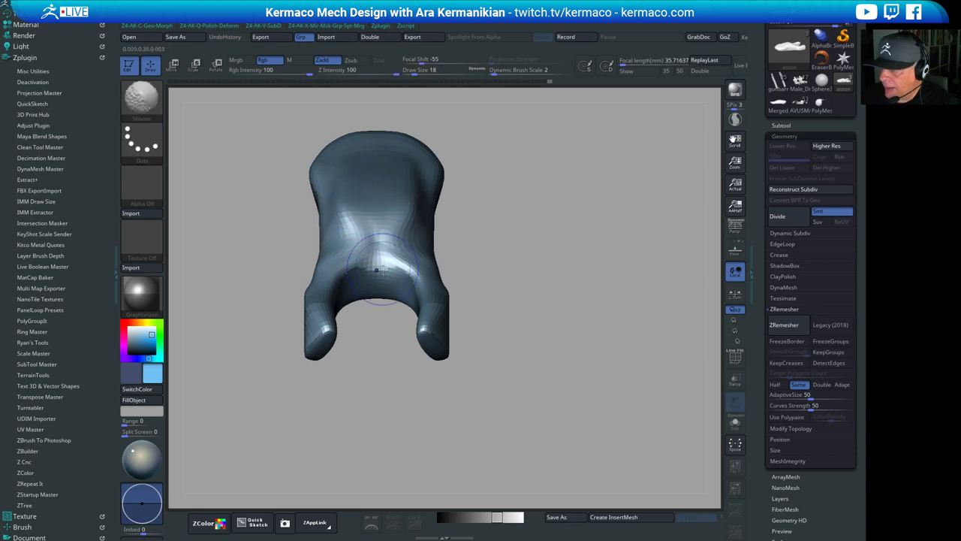
{"action": "mouse_move", "coordinate": [573, 253]}
{"action": "left_mouse_down"}
{"action": "mouse_move", "coordinate": [578, 300]}
{"action": "mouse_move", "coordinate": [559, 234]}
{"action": "mouse_move", "coordinate": [519, 218]}
{"action": "left_mouse_up"}
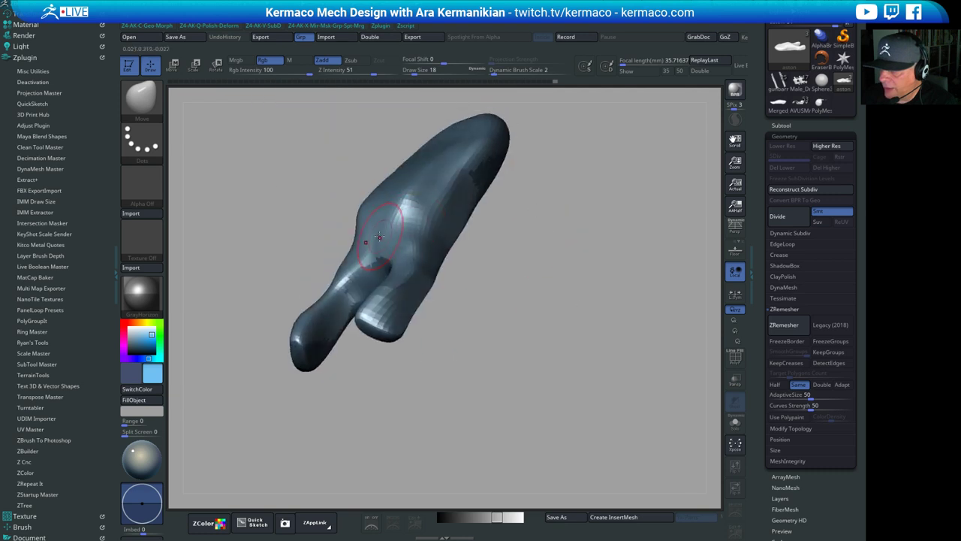
{"action": "left_click_drag", "start_coordinate": [377, 239], "coordinate": [365, 247]}
Smooth the raised shoulder behind the front fenders at draw size 18 and check the profile in side view
{"action": "left_click_drag", "start_coordinate": [549, 275], "coordinate": [408, 269]}
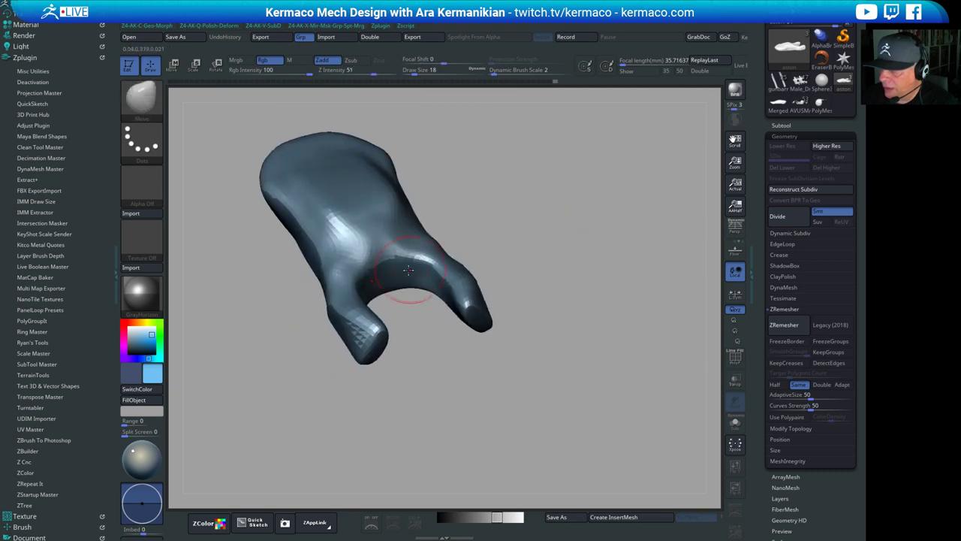
{"action": "left_click_drag", "start_coordinate": [550, 231], "coordinate": [450, 216]}
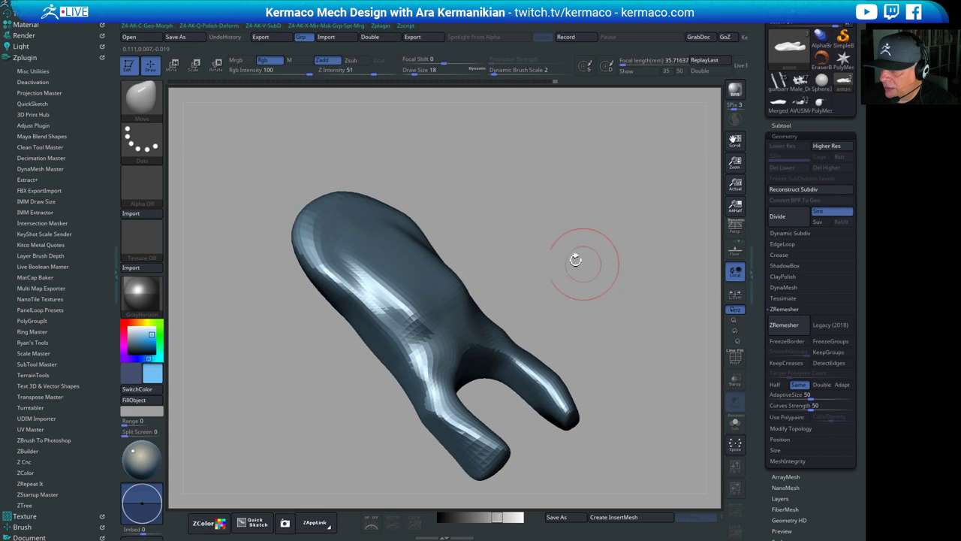
{"action": "left_click_drag", "start_coordinate": [548, 188], "coordinate": [544, 224]}
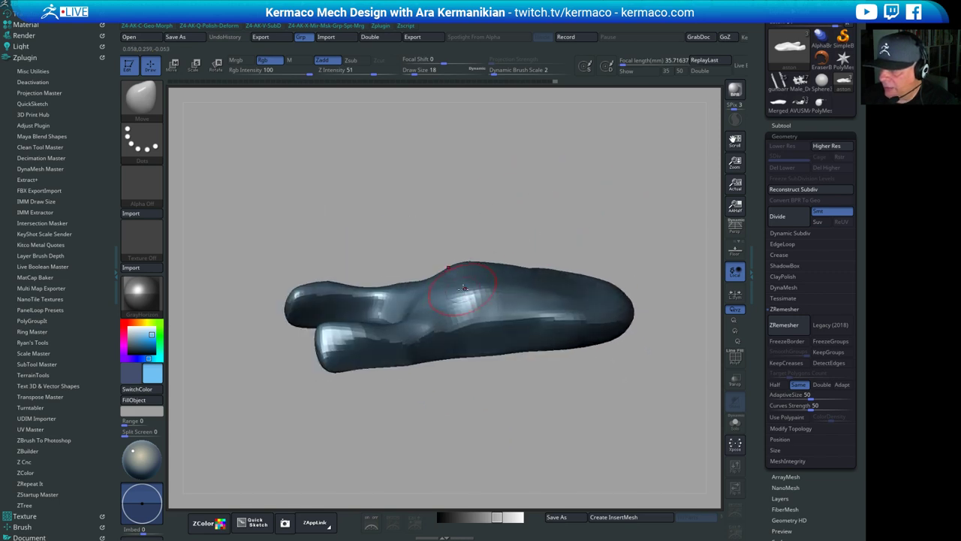
{"action": "left_click_drag", "start_coordinate": [464, 288], "coordinate": [470, 272], "text": "shift"}
{"action": "left_click_drag", "start_coordinate": [477, 219], "coordinate": [485, 170], "text": "shift"}
{"action": "mouse_move", "coordinate": [560, 216]}
{"action": "left_mouse_down", "text": "alt"}
{"action": "mouse_move", "coordinate": [530, 185]}
{"action": "mouse_move", "coordinate": [544, 172]}
{"action": "mouse_move", "coordinate": [565, 268]}
{"action": "mouse_move", "coordinate": [562, 185]}
{"action": "mouse_move", "coordinate": [574, 180]}
{"action": "left_mouse_up", "text": "alt"}
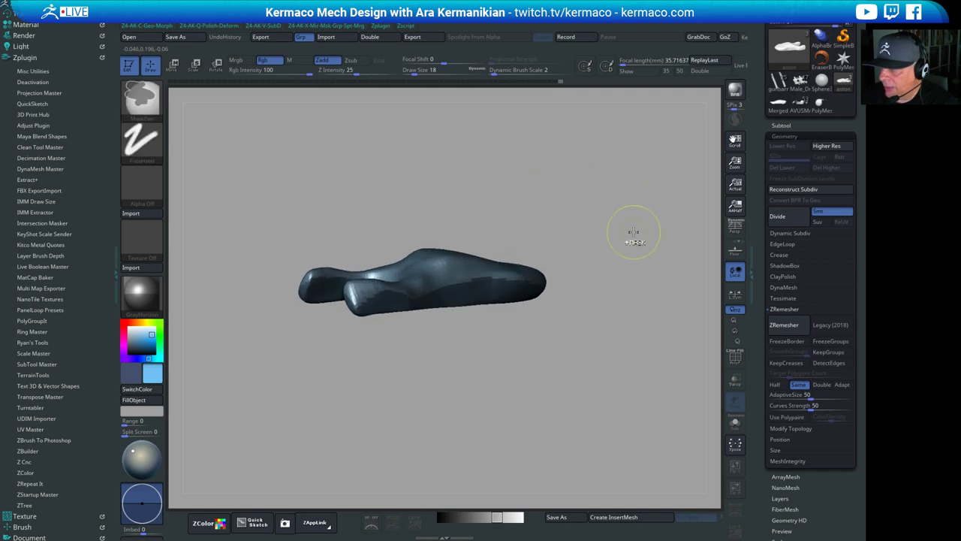
{"action": "left_click_drag", "start_coordinate": [631, 238], "coordinate": [643, 211]}
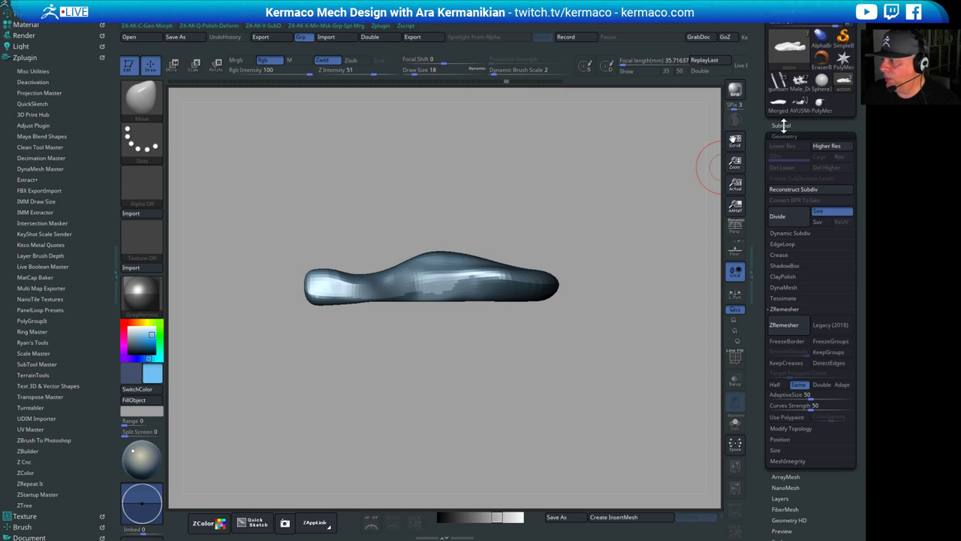
Make the first aston subtool active, hide the second one, and smooth the nose of the first body
{"action": "left_click", "coordinate": [782, 126]}
{"action": "left_click", "coordinate": [809, 161]}
{"action": "left_click_drag", "start_coordinate": [585, 200], "coordinate": [623, 203]}
{"action": "left_click", "coordinate": [851, 166]}
{"action": "mouse_move", "coordinate": [551, 188]}
{"action": "left_mouse_down"}
{"action": "mouse_move", "coordinate": [633, 217]}
{"action": "mouse_move", "coordinate": [520, 204]}
{"action": "mouse_move", "coordinate": [489, 169]}
{"action": "mouse_move", "coordinate": [421, 185]}
{"action": "mouse_move", "coordinate": [287, 267]}
{"action": "mouse_move", "coordinate": [315, 288]}
{"action": "left_mouse_up"}
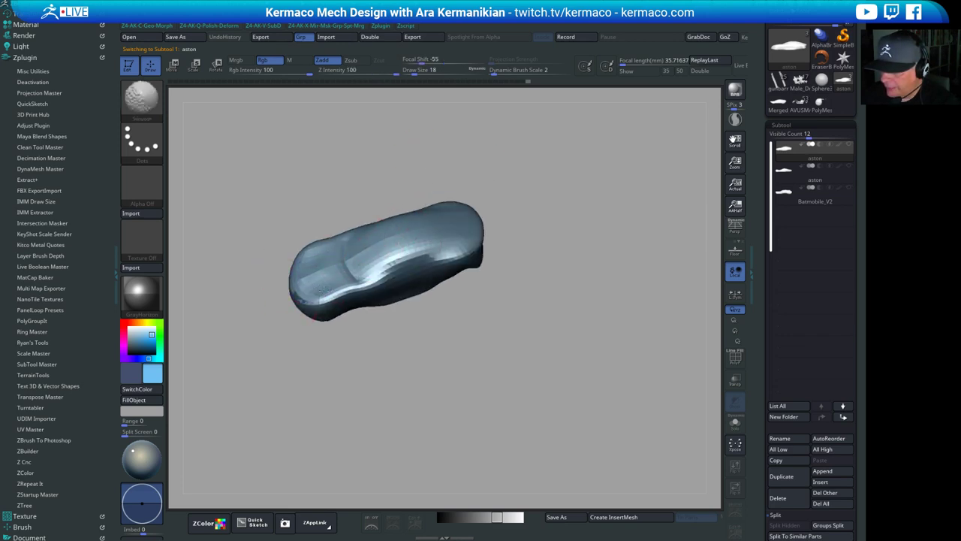
{"action": "left_click_drag", "start_coordinate": [417, 373], "coordinate": [399, 374]}
{"action": "left_click_drag", "start_coordinate": [303, 295], "coordinate": [309, 252], "text": "shift"}
Square off and extend the tail with Move, raising the draw size to 39 for the side-view adjustments
{"action": "mouse_move", "coordinate": [520, 329]}
{"action": "left_mouse_down"}
{"action": "mouse_move", "coordinate": [492, 281]}
{"action": "mouse_move", "coordinate": [543, 253]}
{"action": "mouse_move", "coordinate": [483, 189]}
{"action": "left_mouse_up"}
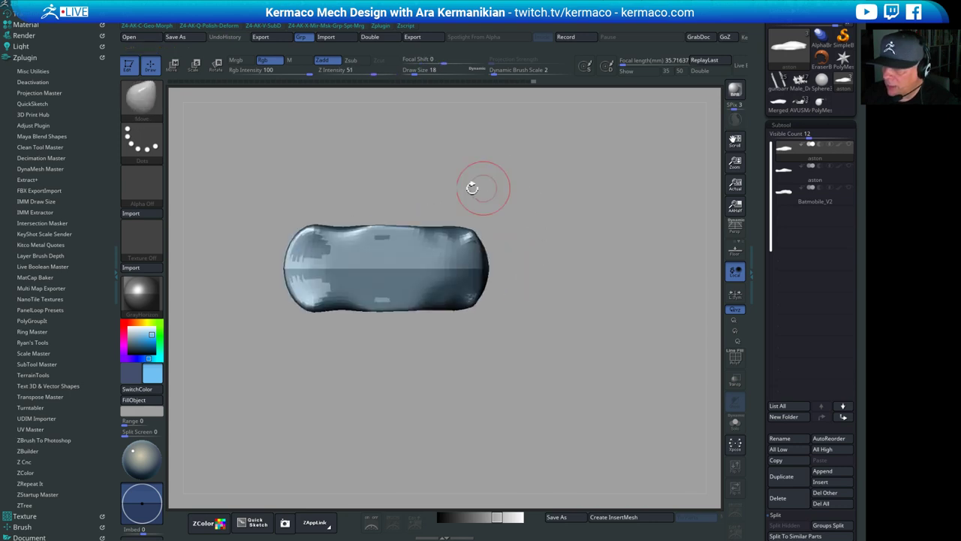
{"action": "left_click_drag", "start_coordinate": [474, 236], "coordinate": [487, 235]}
{"action": "mouse_move", "coordinate": [483, 270]}
{"action": "left_mouse_down", "text": "shift"}
{"action": "mouse_move", "coordinate": [463, 271]}
{"action": "mouse_move", "coordinate": [492, 268]}
{"action": "left_mouse_up", "text": "shift"}
{"action": "key", "text": "s"}
{"action": "left_click_drag", "start_coordinate": [574, 330], "coordinate": [589, 296], "text": "shift"}
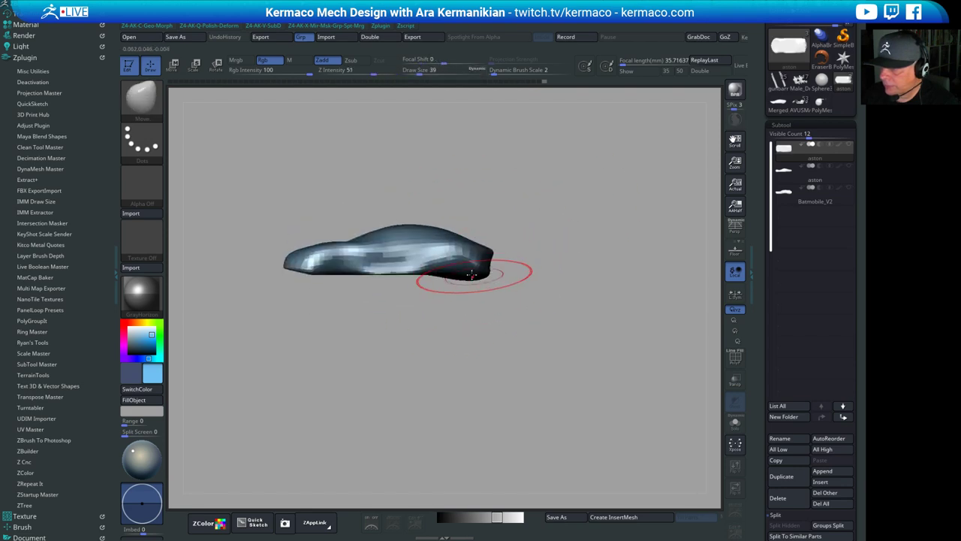
{"action": "left_click_drag", "start_coordinate": [483, 275], "coordinate": [488, 273]}
{"action": "left_click_drag", "start_coordinate": [430, 267], "coordinate": [429, 271]}
{"action": "mouse_move", "coordinate": [489, 264]}
{"action": "left_mouse_down"}
{"action": "mouse_move", "coordinate": [505, 263]}
{"action": "mouse_move", "coordinate": [458, 253]}
{"action": "left_mouse_up"}
Even out the underside and its long side edges at draw size 17 with the Smooth brush
{"action": "key", "text": "s"}
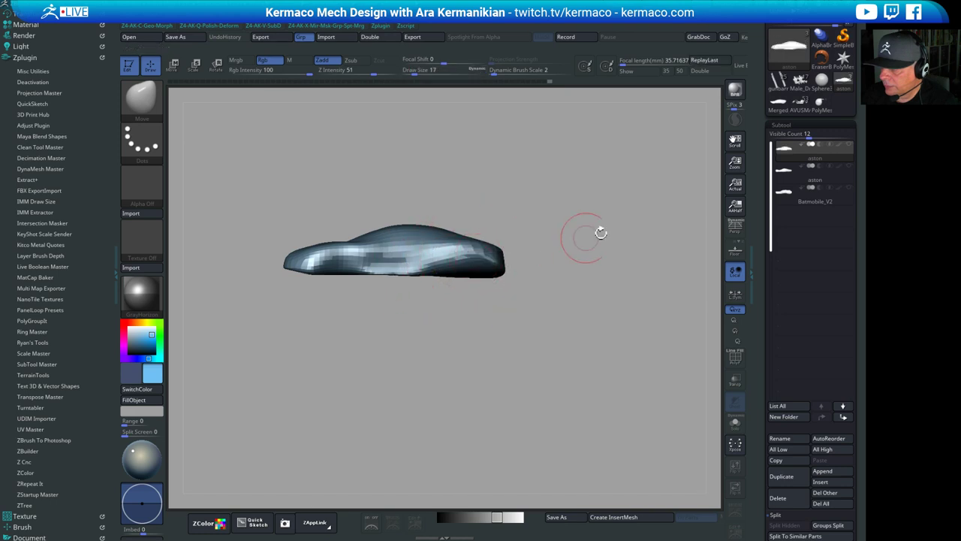
{"action": "mouse_move", "coordinate": [586, 238]}
{"action": "left_mouse_down"}
{"action": "mouse_move", "coordinate": [550, 263]}
{"action": "mouse_move", "coordinate": [570, 258]}
{"action": "left_mouse_up"}
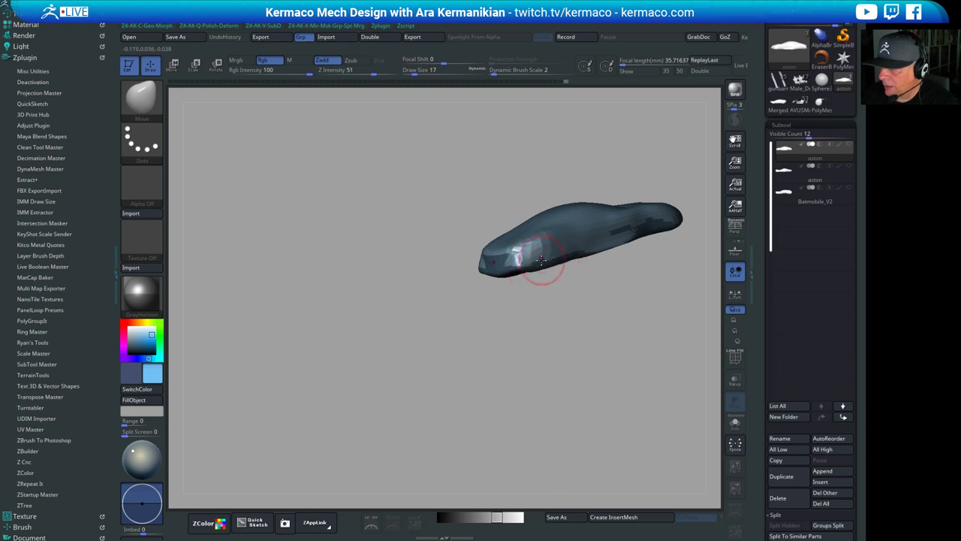
{"action": "left_click_drag", "start_coordinate": [614, 301], "coordinate": [521, 333]}
{"action": "left_click_drag", "start_coordinate": [636, 155], "coordinate": [560, 215], "text": "alt"}
{"action": "mouse_move", "coordinate": [561, 215]}
{"action": "left_mouse_down"}
{"action": "mouse_move", "coordinate": [538, 124]}
{"action": "mouse_move", "coordinate": [495, 133]}
{"action": "left_mouse_up"}
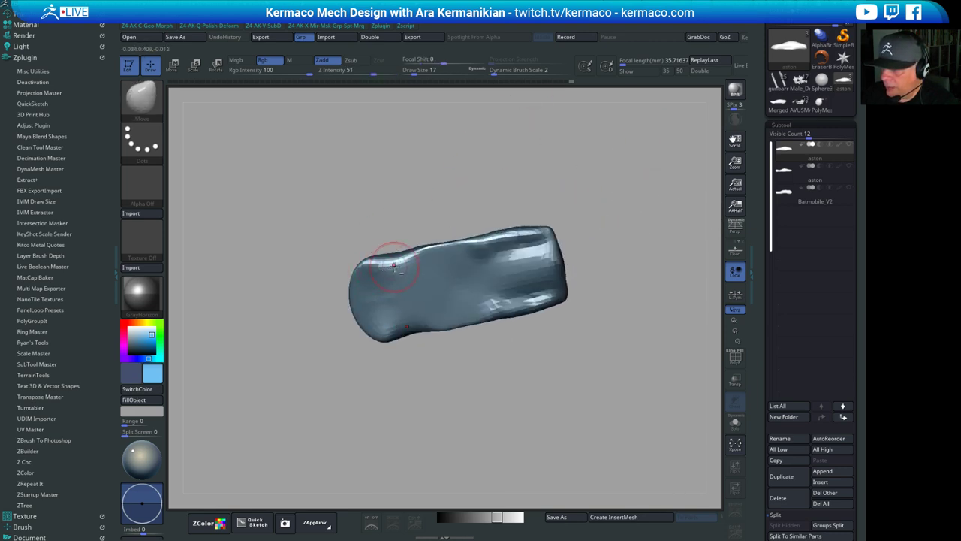
{"action": "mouse_move", "coordinate": [394, 268]}
{"action": "left_mouse_down"}
{"action": "mouse_move", "coordinate": [395, 278]}
{"action": "mouse_move", "coordinate": [371, 274]}
{"action": "mouse_move", "coordinate": [373, 284]}
{"action": "left_mouse_up"}
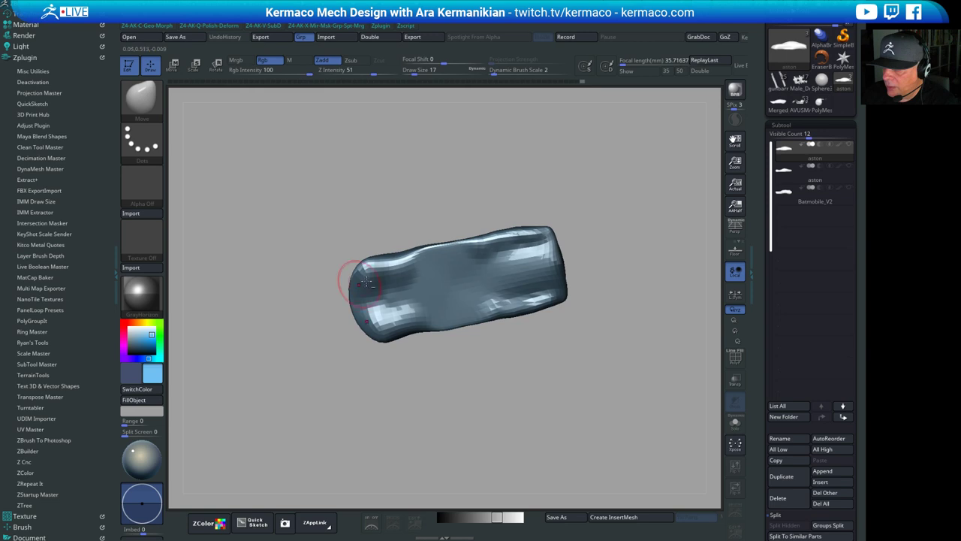
{"action": "left_click_drag", "start_coordinate": [429, 255], "coordinate": [479, 264]}
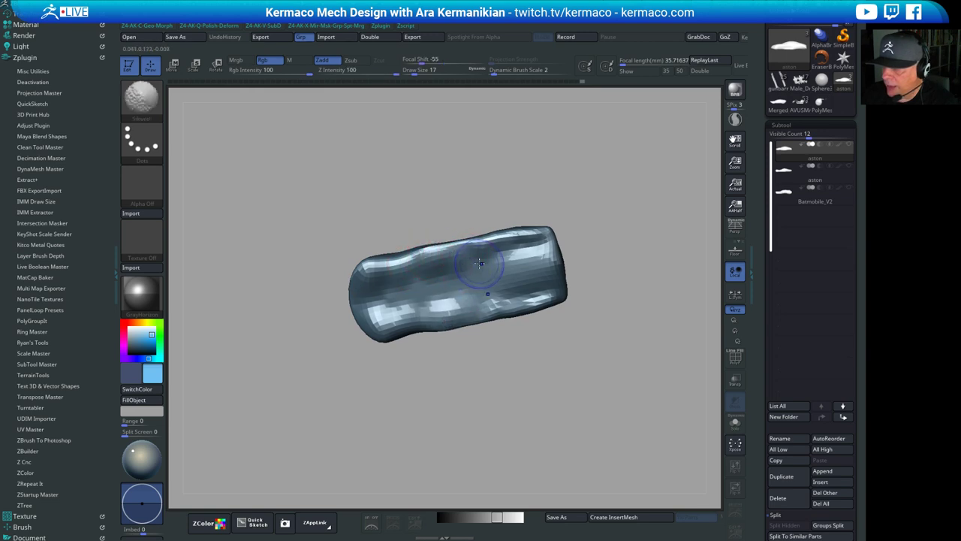
{"action": "left_click_drag", "start_coordinate": [447, 313], "coordinate": [534, 266], "text": "shift"}
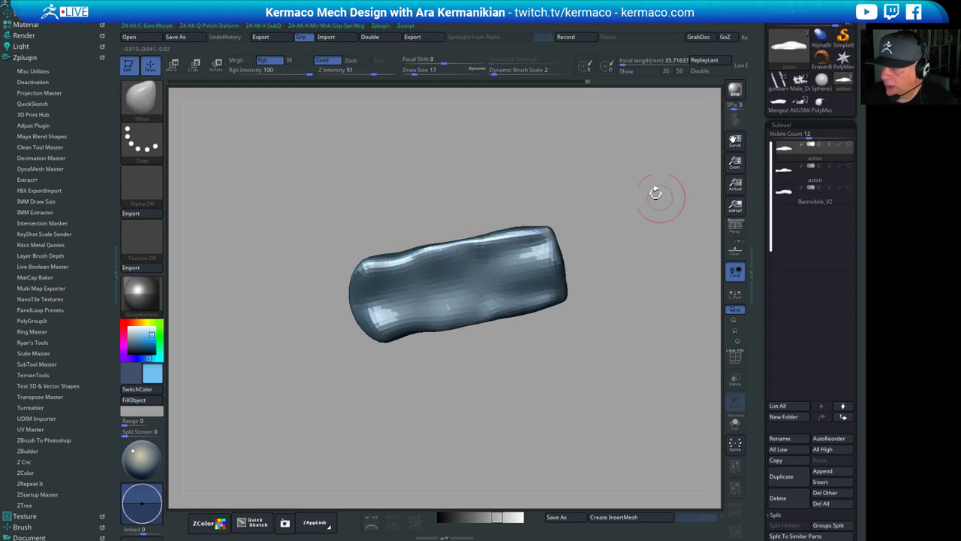
{"action": "mouse_move", "coordinate": [657, 193]}
{"action": "left_mouse_down"}
{"action": "mouse_move", "coordinate": [659, 232]}
{"action": "mouse_move", "coordinate": [633, 203]}
{"action": "left_mouse_up"}
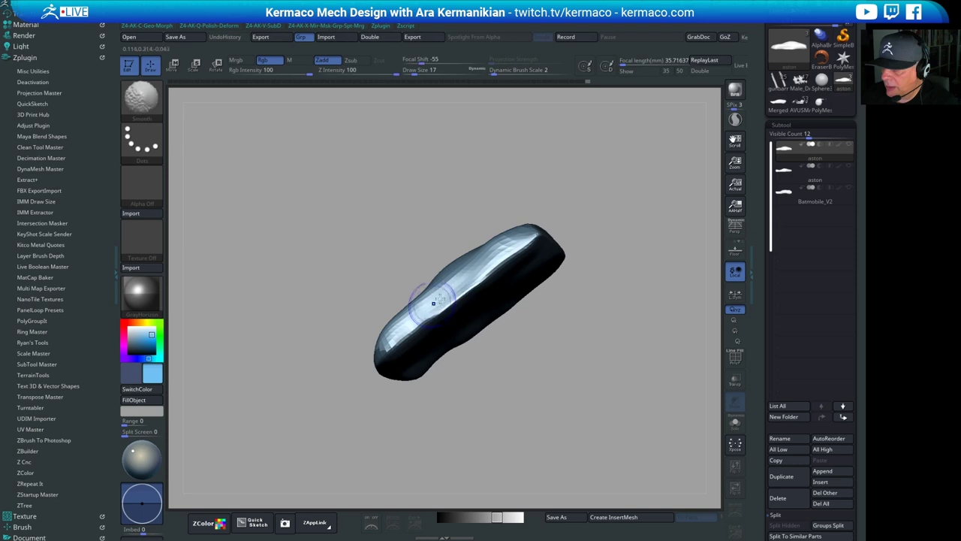
{"action": "left_click_drag", "start_coordinate": [435, 303], "coordinate": [465, 283], "text": "shift"}
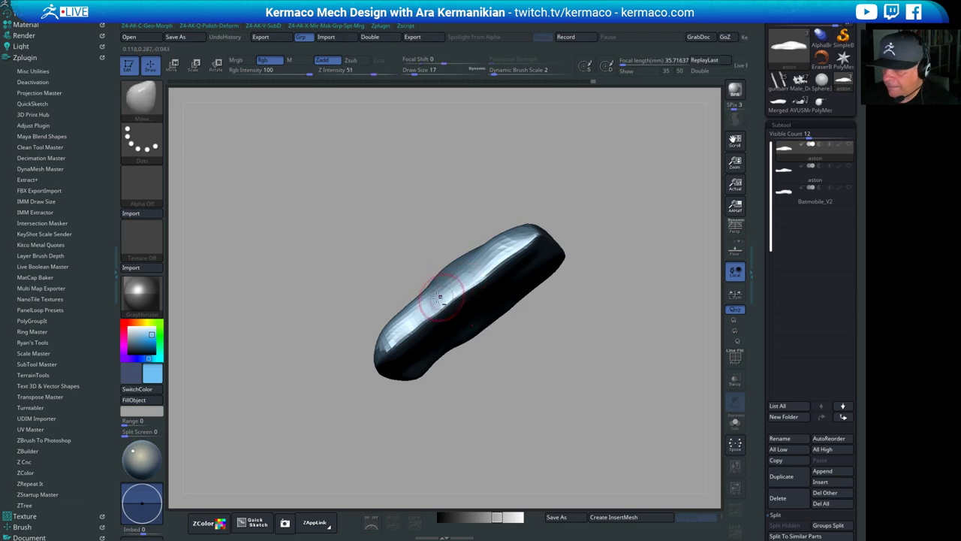
Rework and smooth the underside just behind the nose at draw size 17
{"action": "left_click_drag", "start_coordinate": [488, 140], "coordinate": [534, 143], "text": "shift"}
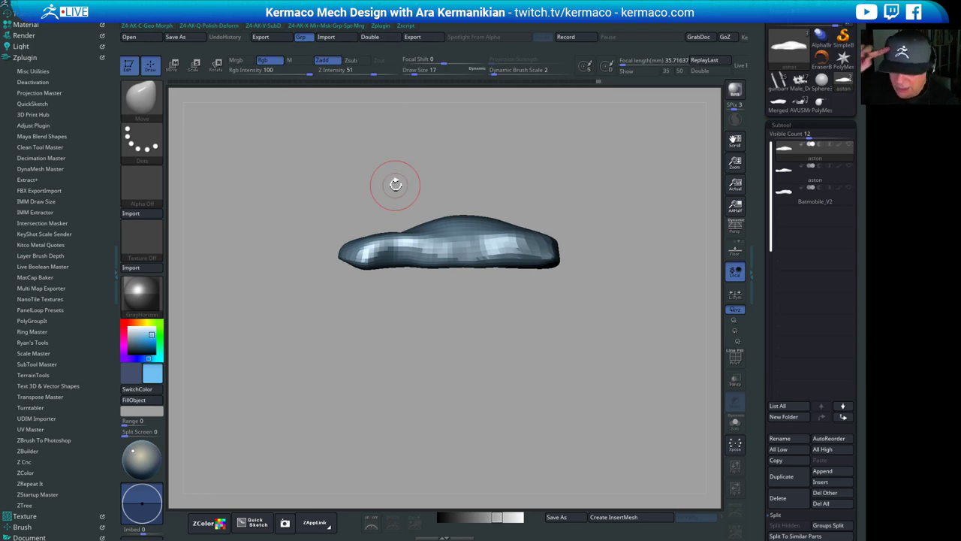
{"action": "left_click_drag", "start_coordinate": [521, 165], "coordinate": [559, 234]}
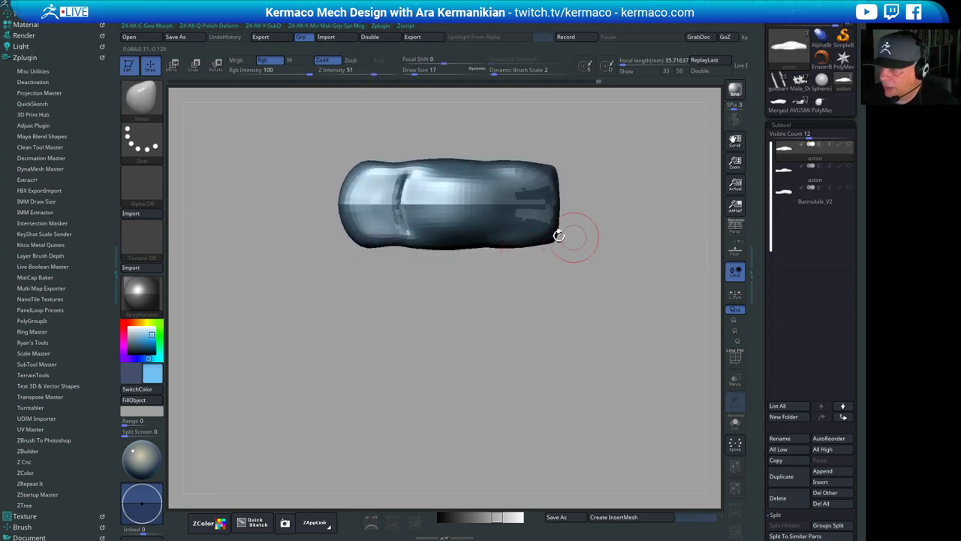
{"action": "left_click_drag", "start_coordinate": [598, 361], "coordinate": [421, 173], "text": "shift"}
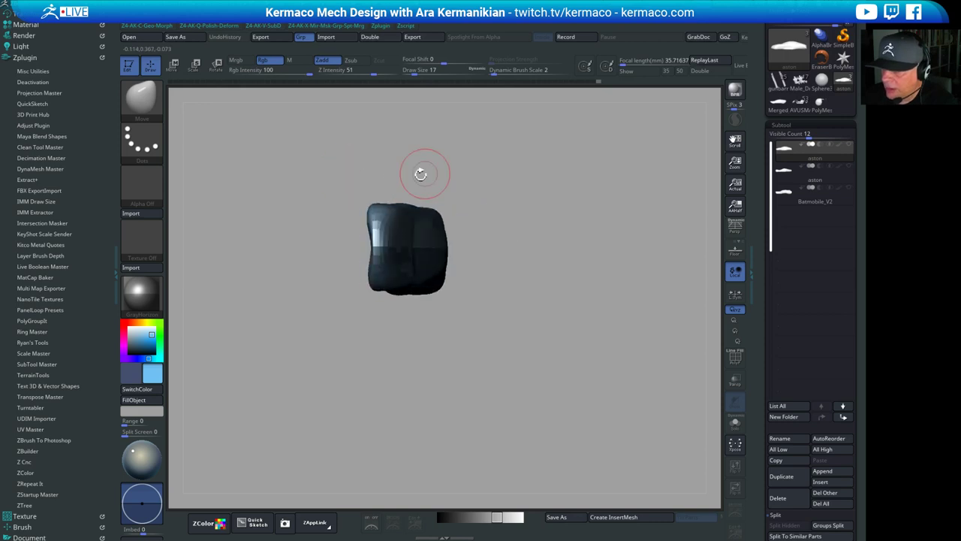
{"action": "left_click_drag", "start_coordinate": [385, 248], "coordinate": [485, 244]}
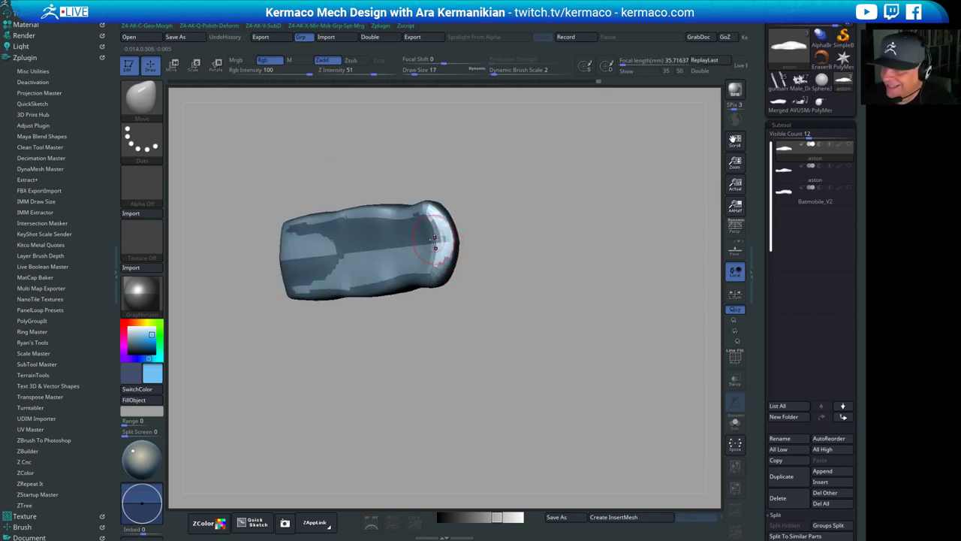
{"action": "mouse_move", "coordinate": [428, 263]}
{"action": "left_mouse_down"}
{"action": "mouse_move", "coordinate": [433, 250]}
{"action": "mouse_move", "coordinate": [419, 241]}
{"action": "left_mouse_up"}
{"action": "left_click_drag", "start_coordinate": [523, 219], "coordinate": [522, 230]}
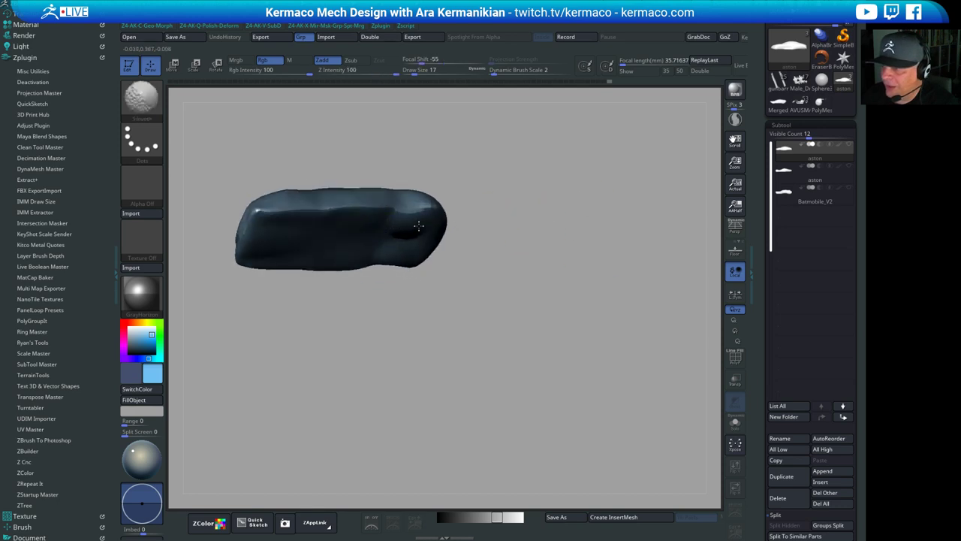
Push the nose's centre back and pull its front corners forward in top view with Move at draw size 25
{"action": "mouse_move", "coordinate": [576, 238]}
{"action": "left_mouse_down"}
{"action": "mouse_move", "coordinate": [543, 287]}
{"action": "mouse_move", "coordinate": [509, 285]}
{"action": "mouse_move", "coordinate": [539, 338]}
{"action": "left_mouse_up"}
{"action": "left_click_drag", "start_coordinate": [539, 338], "coordinate": [575, 323]}
{"action": "left_click_drag", "start_coordinate": [457, 273], "coordinate": [452, 283]}
{"action": "key", "text": "s"}
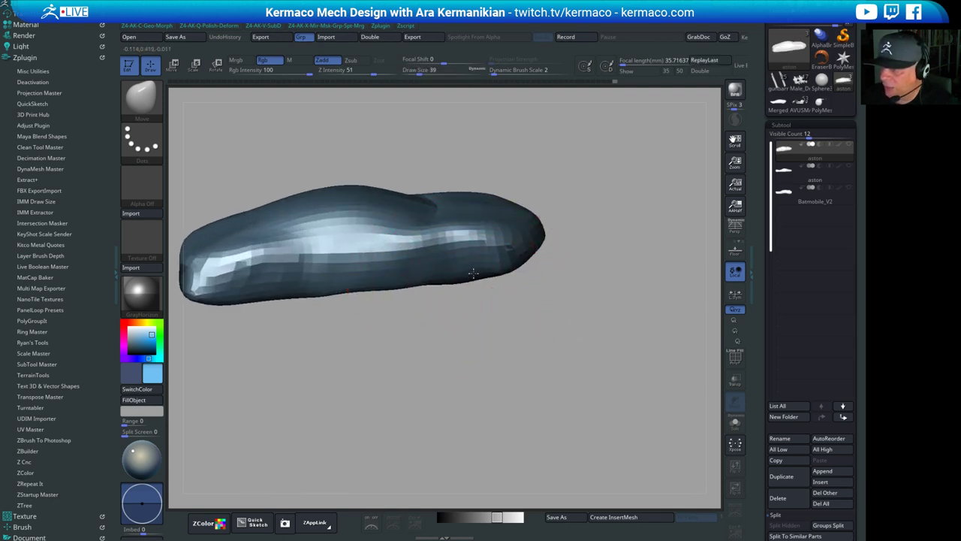
{"action": "mouse_move", "coordinate": [556, 283]}
{"action": "left_mouse_down"}
{"action": "mouse_move", "coordinate": [605, 326]}
{"action": "mouse_move", "coordinate": [603, 340]}
{"action": "left_mouse_up"}
{"action": "key", "text": "s"}
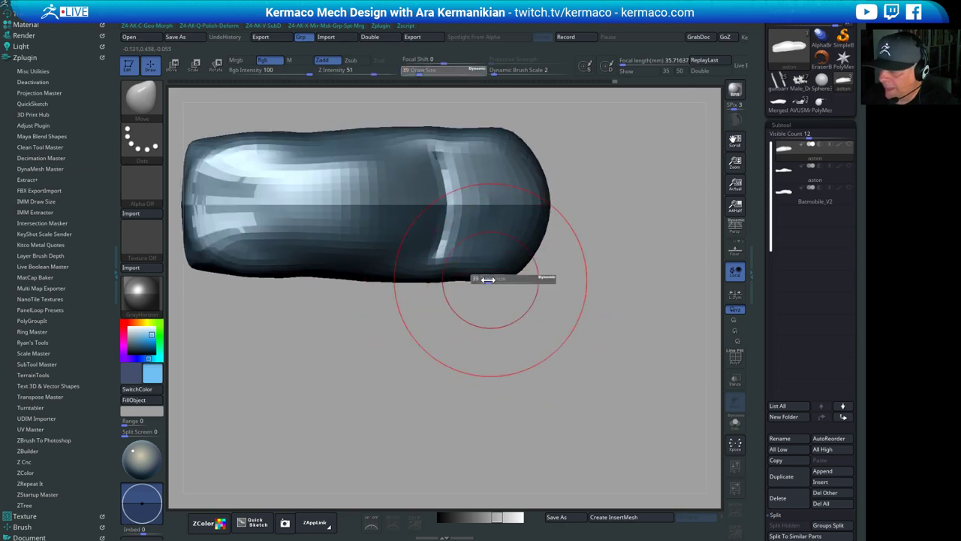
{"action": "left_click_drag", "start_coordinate": [491, 280], "coordinate": [486, 280]}
{"action": "left_click_drag", "start_coordinate": [549, 207], "coordinate": [540, 207]}
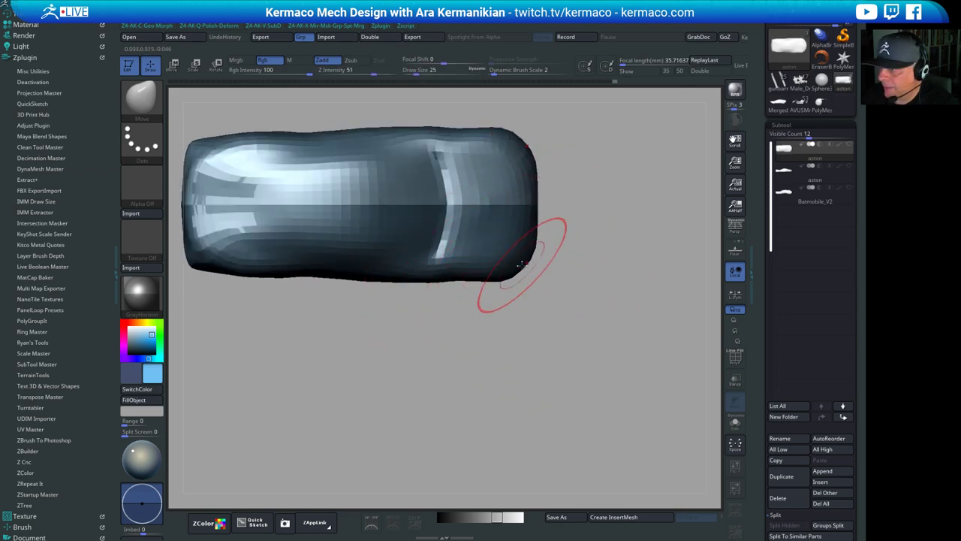
{"action": "left_click_drag", "start_coordinate": [518, 268], "coordinate": [538, 273]}
{"action": "left_click_drag", "start_coordinate": [544, 152], "coordinate": [563, 151]}
{"action": "left_click_drag", "start_coordinate": [542, 184], "coordinate": [525, 188]}
{"action": "left_click_drag", "start_coordinate": [562, 153], "coordinate": [584, 150]}
Build up the front fender tips in side view with Move at draw size 25 and smooth them
{"action": "left_click_drag", "start_coordinate": [689, 174], "coordinate": [646, 360], "text": "shift"}
{"action": "mouse_move", "coordinate": [552, 242]}
{"action": "left_mouse_down"}
{"action": "mouse_move", "coordinate": [567, 235]}
{"action": "mouse_move", "coordinate": [568, 208]}
{"action": "left_mouse_up"}
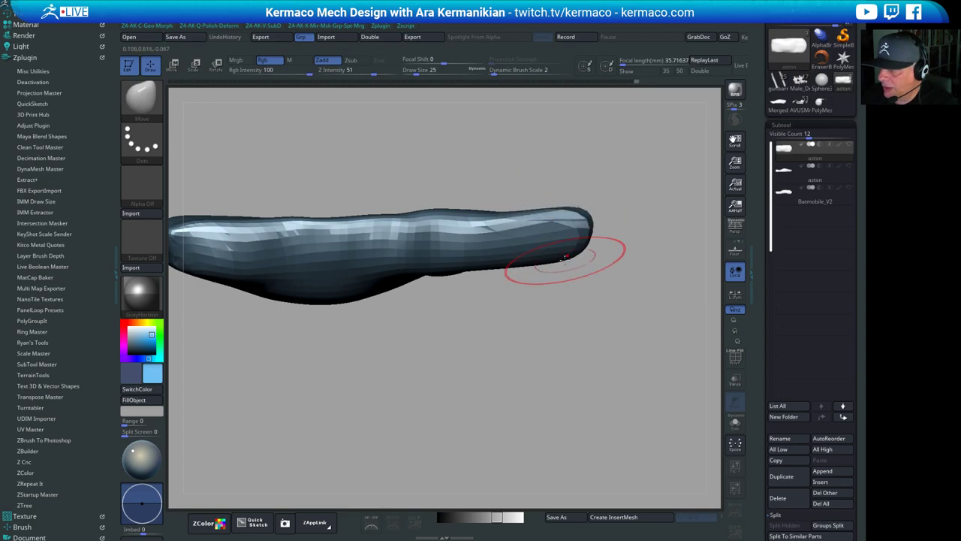
{"action": "left_click_drag", "start_coordinate": [567, 259], "coordinate": [586, 267]}
{"action": "left_click_drag", "start_coordinate": [555, 225], "coordinate": [583, 247], "text": "shift"}
{"action": "left_click_drag", "start_coordinate": [628, 350], "coordinate": [632, 317]}
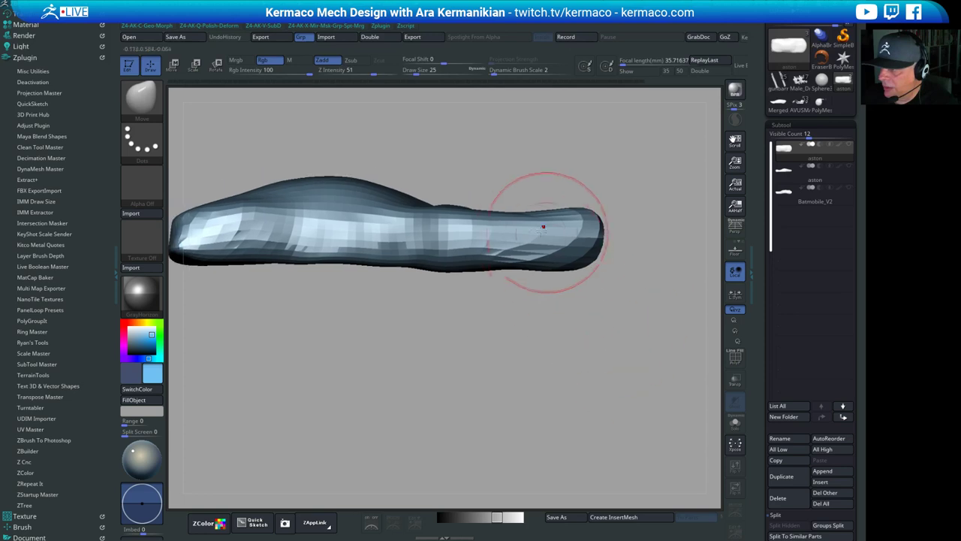
Pull the tail up and rearward in side view with Move at draw size 35
{"action": "key", "text": "s"}
{"action": "left_click_drag", "start_coordinate": [539, 236], "coordinate": [529, 241]}
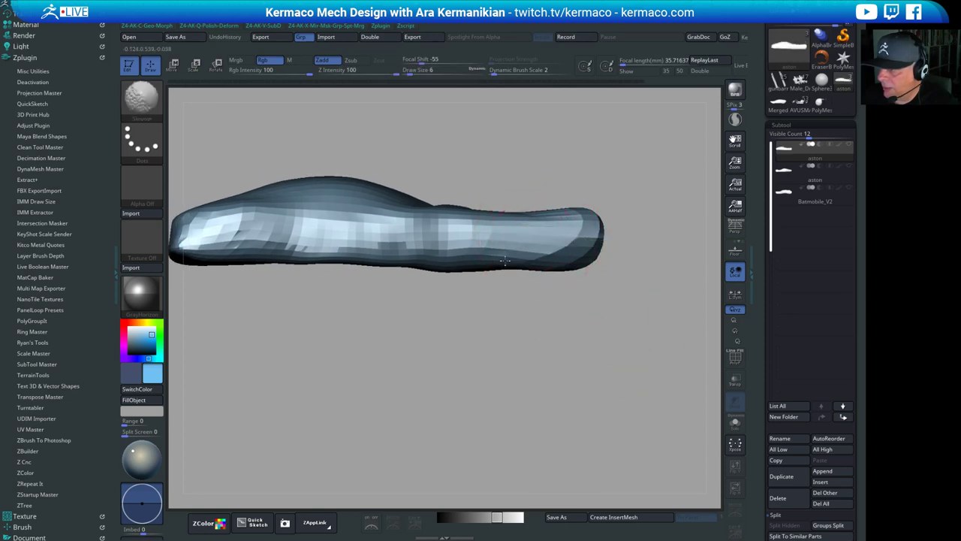
{"action": "mouse_move", "coordinate": [377, 310]}
{"action": "left_mouse_down"}
{"action": "mouse_move", "coordinate": [384, 337]}
{"action": "mouse_move", "coordinate": [547, 332]}
{"action": "left_mouse_up"}
{"action": "left_click_drag", "start_coordinate": [430, 347], "coordinate": [424, 304], "text": "shift"}
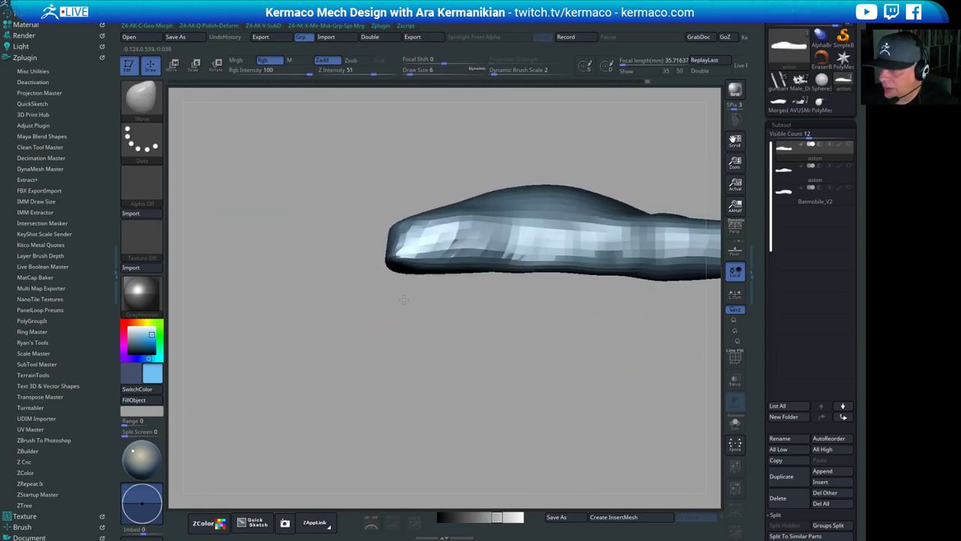
{"action": "key", "text": "s"}
{"action": "left_click_drag", "start_coordinate": [418, 245], "coordinate": [426, 245]}
{"action": "left_click_drag", "start_coordinate": [428, 288], "coordinate": [383, 342], "text": "alt"}
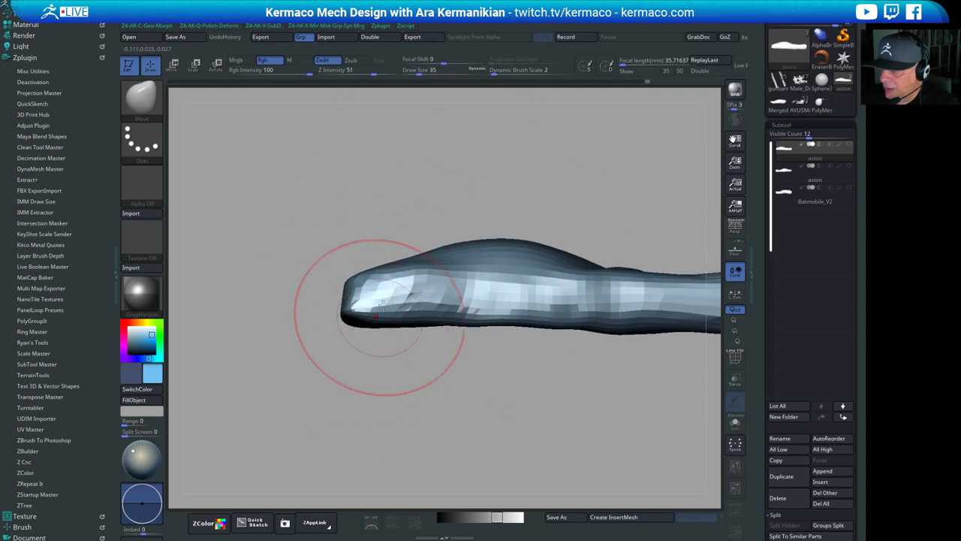
{"action": "mouse_move", "coordinate": [348, 284]}
{"action": "left_mouse_down"}
{"action": "mouse_move", "coordinate": [318, 273]}
{"action": "mouse_move", "coordinate": [324, 261]}
{"action": "left_mouse_up"}
{"action": "mouse_move", "coordinate": [321, 320]}
{"action": "left_mouse_down"}
{"action": "mouse_move", "coordinate": [334, 309]}
{"action": "mouse_move", "coordinate": [313, 309]}
{"action": "left_mouse_up"}
Extend the two rear corners beyond the tail's centre with Move at draw size 17 and smooth them
{"action": "key", "text": "s"}
{"action": "mouse_move", "coordinate": [336, 297]}
{"action": "right_mouse_down"}
{"action": "mouse_move", "coordinate": [337, 401]}
{"action": "mouse_move", "coordinate": [384, 424]}
{"action": "right_mouse_up"}
{"action": "left_click_drag", "start_coordinate": [364, 315], "coordinate": [346, 347]}
{"action": "right_click_drag", "start_coordinate": [347, 350], "coordinate": [364, 331]}
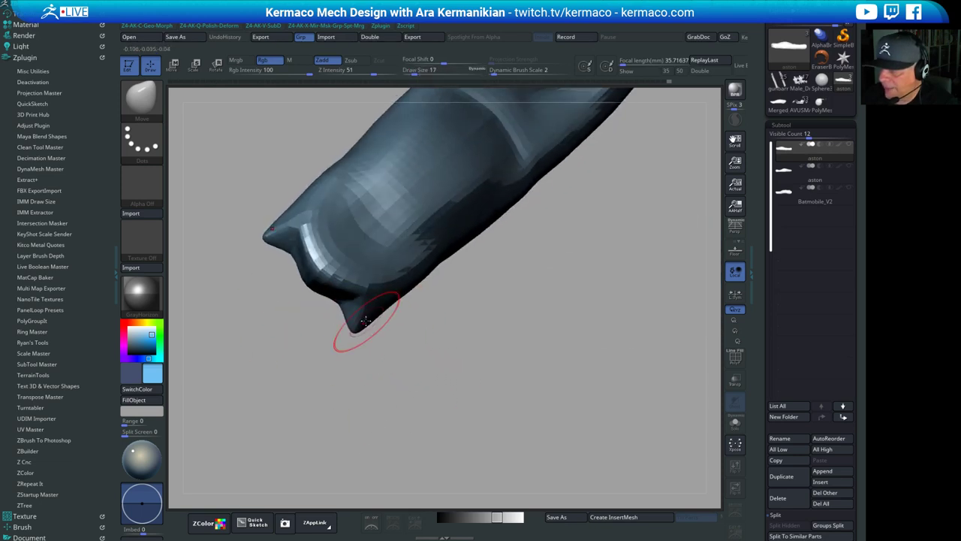
{"action": "left_click_drag", "start_coordinate": [364, 323], "coordinate": [283, 292]}
{"action": "mouse_move", "coordinate": [273, 248]}
{"action": "left_mouse_down"}
{"action": "mouse_move", "coordinate": [295, 251]}
{"action": "mouse_move", "coordinate": [284, 246]}
{"action": "left_mouse_up"}
{"action": "mouse_move", "coordinate": [474, 403]}
{"action": "right_mouse_down", "text": "shift"}
{"action": "mouse_move", "coordinate": [492, 304]}
{"action": "mouse_move", "coordinate": [405, 301]}
{"action": "right_mouse_up", "text": "shift"}
{"action": "left_click_drag", "start_coordinate": [322, 266], "coordinate": [294, 268], "text": "shift"}
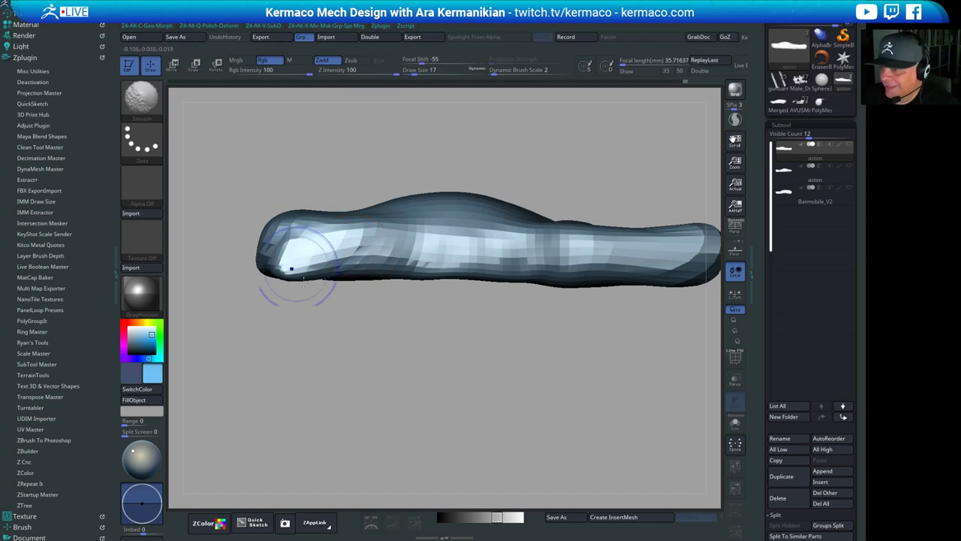
Flatten the body's underside with a clip curve in side view and smooth its edges
{"action": "mouse_move", "coordinate": [556, 394]}
{"action": "right_mouse_down", "text": "alt"}
{"action": "mouse_move", "coordinate": [521, 407]}
{"action": "mouse_move", "coordinate": [480, 394]}
{"action": "right_mouse_up", "text": "alt"}
{"action": "left_click_drag", "start_coordinate": [379, 295], "coordinate": [480, 300], "text": "shift"}
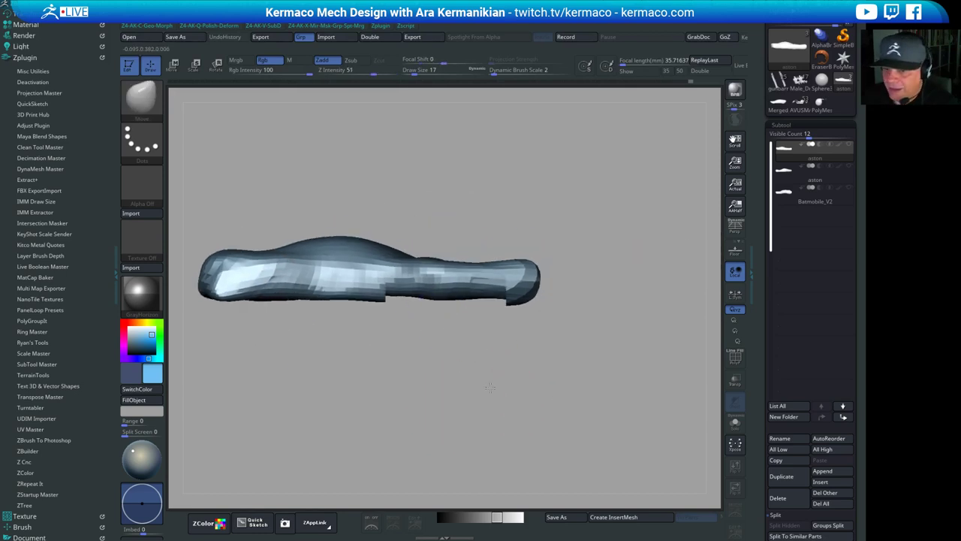
{"action": "mouse_move", "coordinate": [456, 398]}
{"action": "right_mouse_down", "text": "alt"}
{"action": "mouse_move", "coordinate": [506, 379]}
{"action": "mouse_move", "coordinate": [514, 356]}
{"action": "right_mouse_up", "text": "alt"}
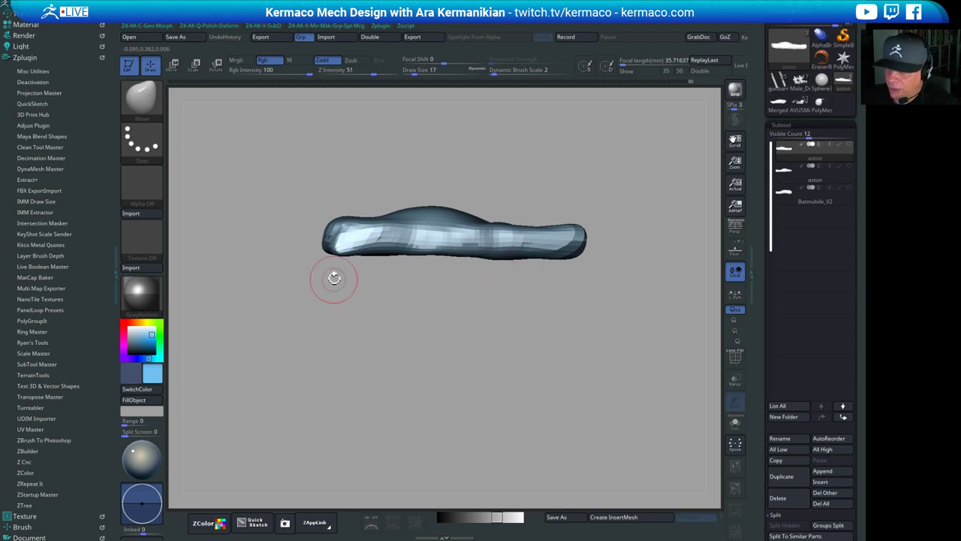
{"action": "mouse_move", "coordinate": [239, 254]}
{"action": "left_mouse_down", "text": "ctrl+shift"}
{"action": "mouse_move", "coordinate": [719, 294]}
{"action": "mouse_move", "coordinate": [213, 365]}
{"action": "mouse_move", "coordinate": [566, 365]}
{"action": "mouse_move", "coordinate": [358, 332]}
{"action": "mouse_move", "coordinate": [299, 298]}
{"action": "mouse_move", "coordinate": [294, 271]}
{"action": "mouse_move", "coordinate": [313, 264]}
{"action": "mouse_move", "coordinate": [289, 265]}
{"action": "mouse_move", "coordinate": [287, 253]}
{"action": "left_mouse_up", "text": "ctrl+shift"}
{"action": "mouse_move", "coordinate": [423, 317]}
{"action": "left_mouse_down"}
{"action": "mouse_move", "coordinate": [551, 300]}
{"action": "mouse_move", "coordinate": [582, 233]}
{"action": "left_mouse_up"}
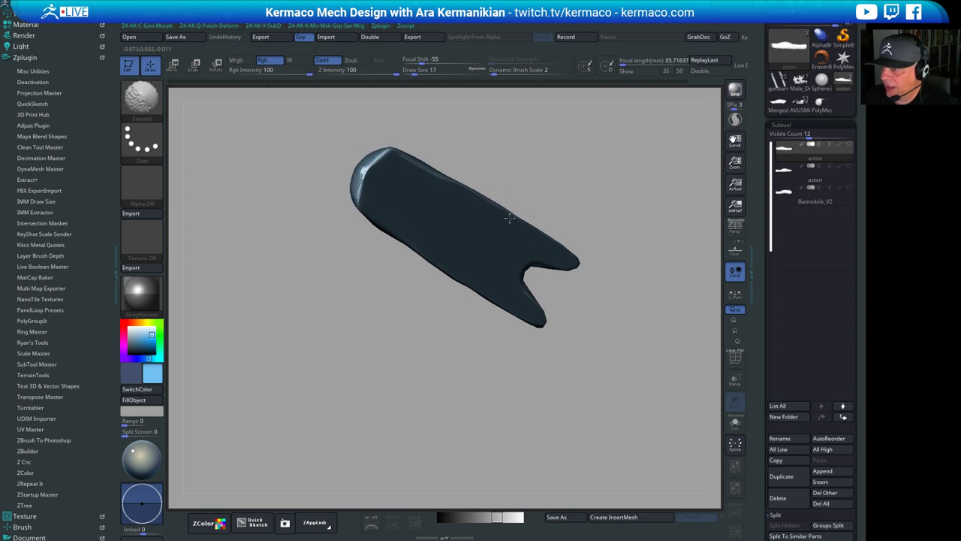
{"action": "left_click_drag", "start_coordinate": [569, 263], "coordinate": [557, 261], "text": "shift"}
Trim the tail's underside at an upward angle with ClipCurve in side view and smooth the cut edges
{"action": "left_click_drag", "start_coordinate": [588, 170], "coordinate": [582, 253]}
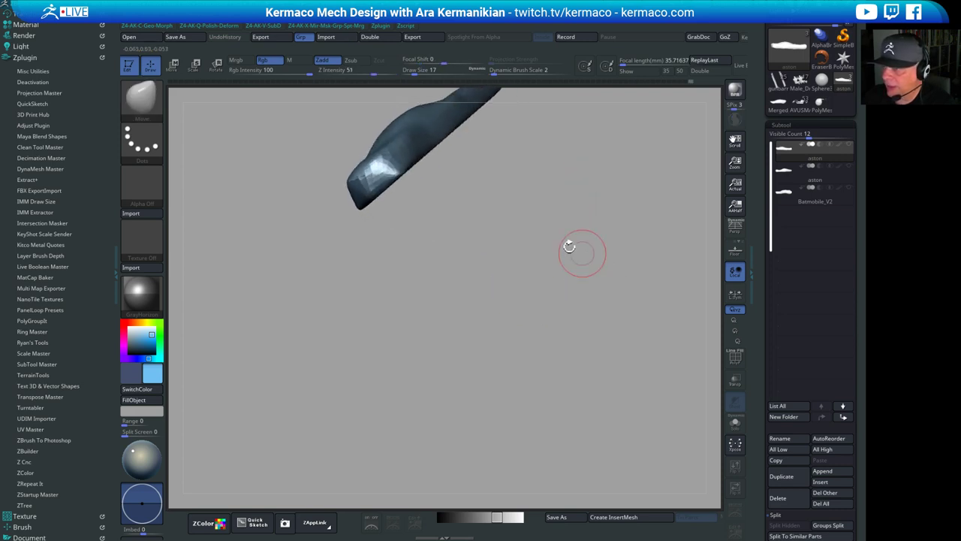
{"action": "mouse_move", "coordinate": [427, 197]}
{"action": "left_mouse_down", "text": "shift"}
{"action": "mouse_move", "coordinate": [442, 172]}
{"action": "mouse_move", "coordinate": [425, 173]}
{"action": "mouse_move", "coordinate": [563, 260]}
{"action": "mouse_move", "coordinate": [439, 224]}
{"action": "left_mouse_up", "text": "shift"}
{"action": "mouse_move", "coordinate": [557, 233]}
{"action": "left_mouse_down"}
{"action": "mouse_move", "coordinate": [561, 280]}
{"action": "mouse_move", "coordinate": [618, 275]}
{"action": "mouse_move", "coordinate": [594, 274]}
{"action": "left_mouse_up"}
{"action": "left_click_drag", "start_coordinate": [620, 200], "coordinate": [375, 291], "text": "ctrl+shift"}
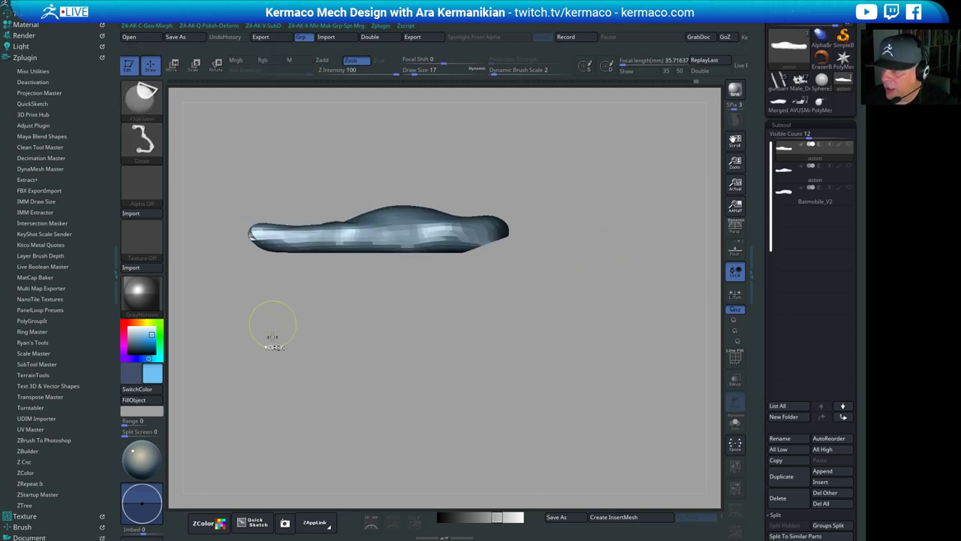
{"action": "mouse_move", "coordinate": [530, 299]}
{"action": "left_mouse_down"}
{"action": "mouse_move", "coordinate": [525, 246]}
{"action": "mouse_move", "coordinate": [479, 260]}
{"action": "mouse_move", "coordinate": [476, 241]}
{"action": "left_mouse_up"}
{"action": "mouse_move", "coordinate": [565, 284]}
{"action": "left_mouse_down"}
{"action": "mouse_move", "coordinate": [586, 282]}
{"action": "mouse_move", "coordinate": [562, 257]}
{"action": "left_mouse_up"}
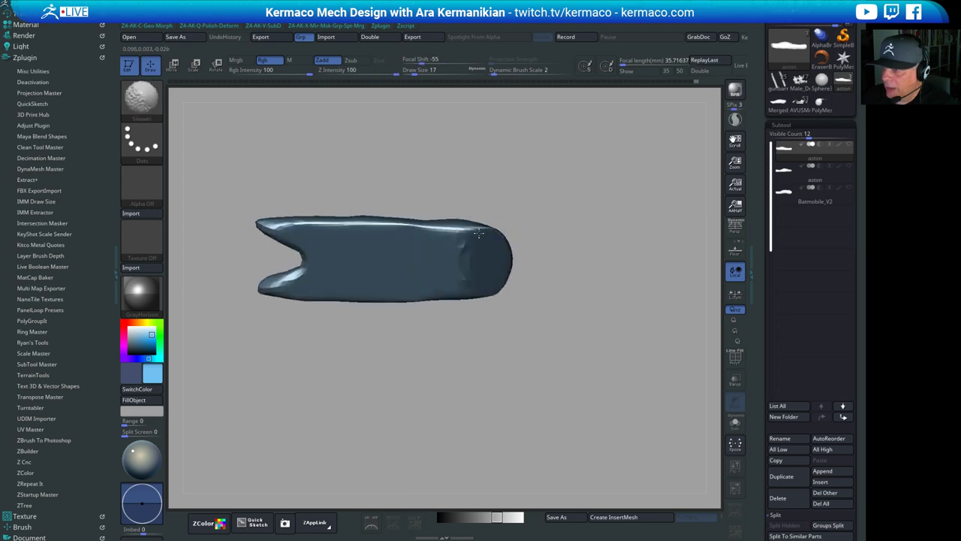
{"action": "left_click_drag", "start_coordinate": [461, 290], "coordinate": [480, 278], "text": "shift"}
{"action": "left_click_drag", "start_coordinate": [568, 237], "coordinate": [564, 270]}
{"action": "left_click_drag", "start_coordinate": [400, 220], "coordinate": [404, 225], "text": "shift"}
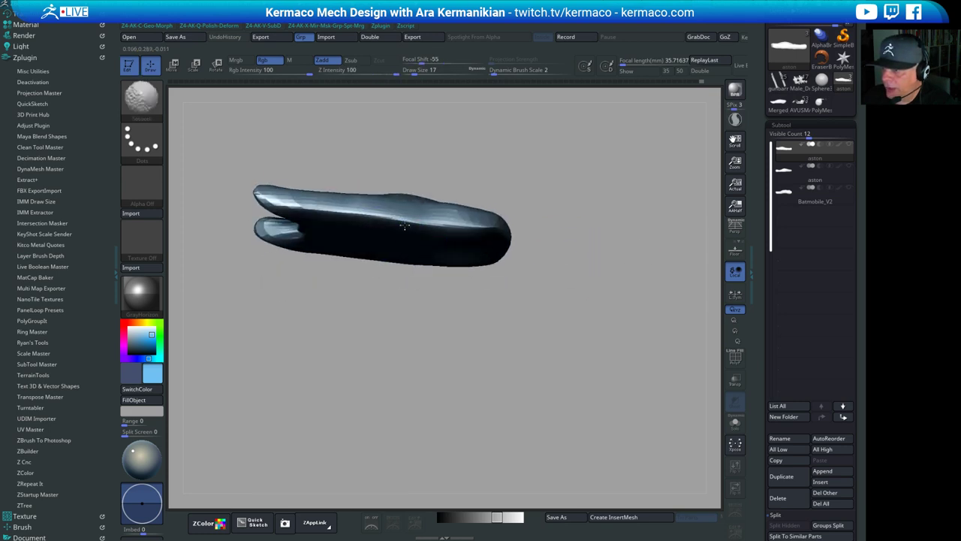
Pull the front fender tips into taller, blunter ends in side view with Move at draw size 17
{"action": "left_click_drag", "start_coordinate": [577, 174], "coordinate": [667, 213]}
{"action": "left_click_drag", "start_coordinate": [577, 243], "coordinate": [670, 284], "text": "alt"}
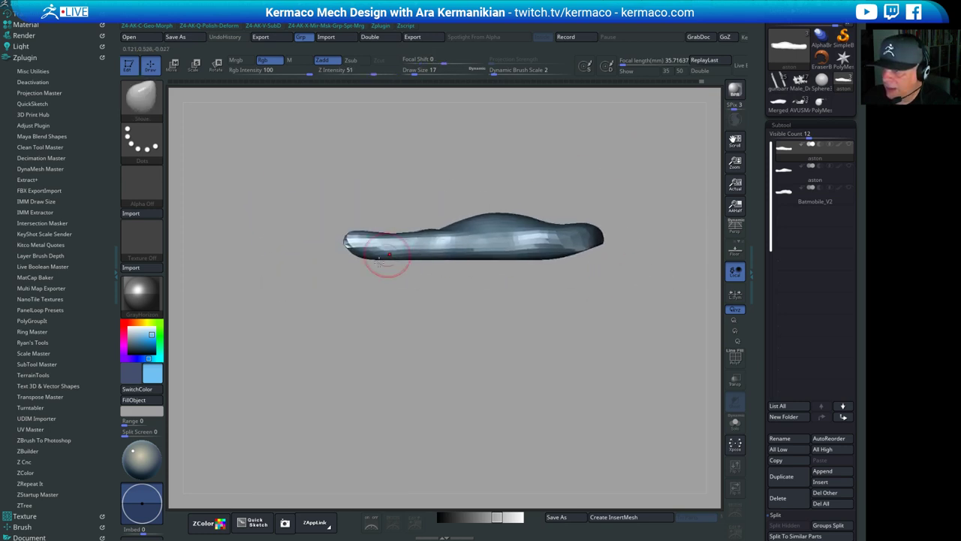
{"action": "mouse_move", "coordinate": [361, 350]}
{"action": "left_mouse_down", "text": "alt"}
{"action": "mouse_move", "coordinate": [393, 360]}
{"action": "mouse_move", "coordinate": [379, 314]}
{"action": "left_mouse_up", "text": "alt"}
{"action": "mouse_move", "coordinate": [323, 254]}
{"action": "left_mouse_down", "text": "shift"}
{"action": "mouse_move", "coordinate": [338, 261]}
{"action": "mouse_move", "coordinate": [333, 269]}
{"action": "left_mouse_up", "text": "shift"}
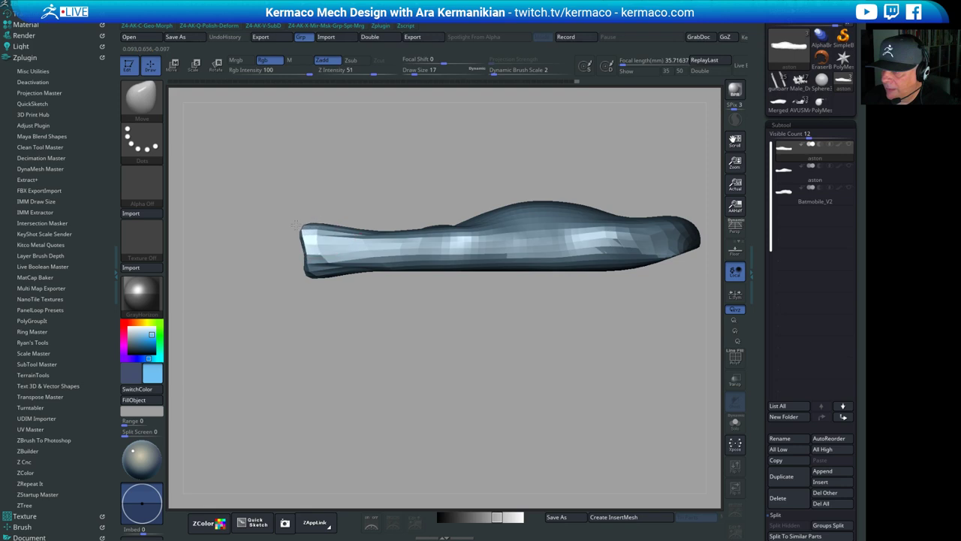
{"action": "left_click_drag", "start_coordinate": [407, 148], "coordinate": [649, 183]}
{"action": "mouse_move", "coordinate": [648, 183]}
{"action": "left_mouse_down"}
{"action": "mouse_move", "coordinate": [504, 185]}
{"action": "mouse_move", "coordinate": [434, 154]}
{"action": "mouse_move", "coordinate": [456, 171]}
{"action": "mouse_move", "coordinate": [338, 197]}
{"action": "left_mouse_up"}
{"action": "left_click_drag", "start_coordinate": [415, 331], "coordinate": [411, 265], "text": "shift"}
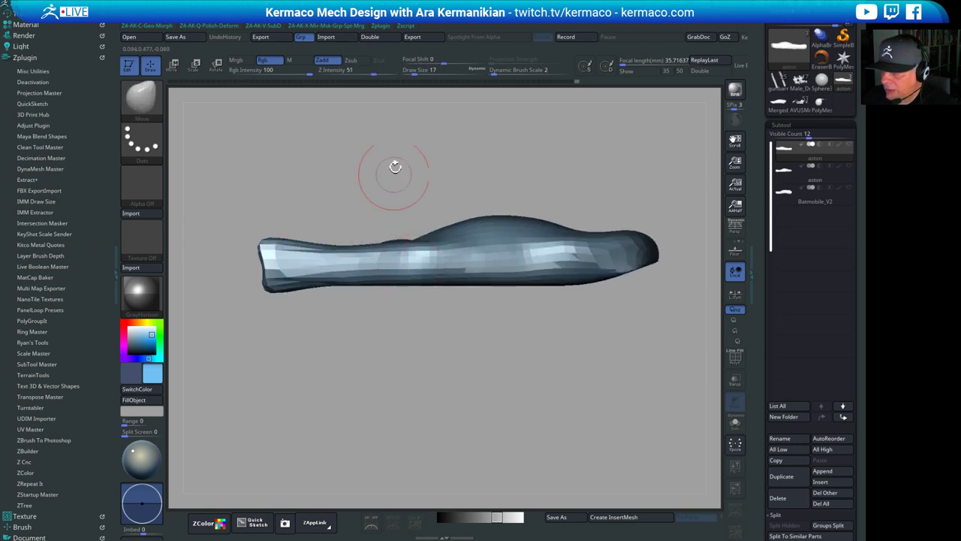
Smooth the hood surface between the cabin's base and the front fenders
{"action": "mouse_move", "coordinate": [395, 166]}
{"action": "left_mouse_down"}
{"action": "mouse_move", "coordinate": [382, 210]}
{"action": "mouse_move", "coordinate": [360, 232]}
{"action": "left_mouse_up"}
{"action": "key", "text": "shift"}
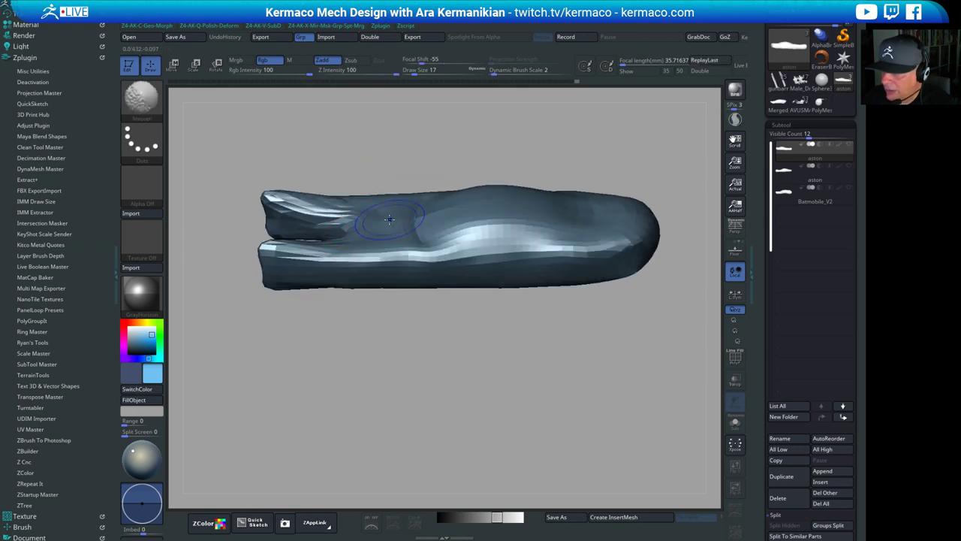
{"action": "mouse_move", "coordinate": [365, 399]}
{"action": "left_mouse_down", "text": "shift"}
{"action": "mouse_move", "coordinate": [457, 361]}
{"action": "mouse_move", "coordinate": [439, 343]}
{"action": "mouse_move", "coordinate": [398, 393]}
{"action": "left_mouse_up", "text": "shift"}
{"action": "left_click_drag", "start_coordinate": [538, 150], "coordinate": [550, 182]}
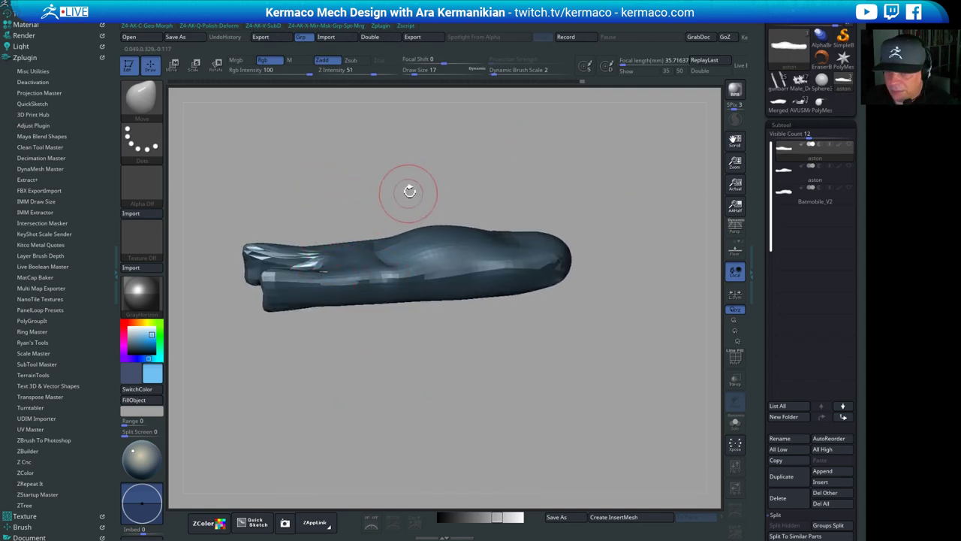
{"action": "left_click_drag", "start_coordinate": [409, 191], "coordinate": [448, 183]}
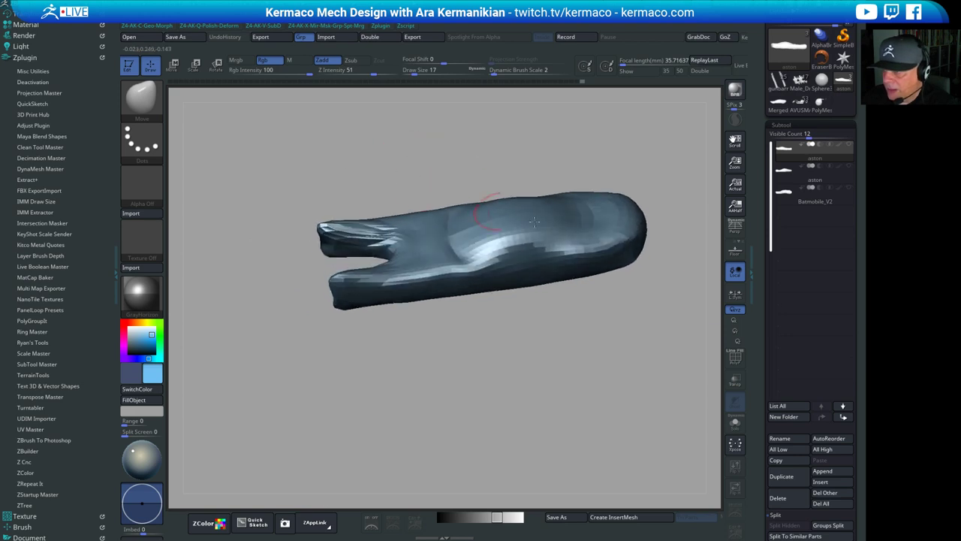
Remesh the aston body with ZRemesher set to Half
{"action": "left_click_drag", "start_coordinate": [758, 450], "coordinate": [779, 375]}
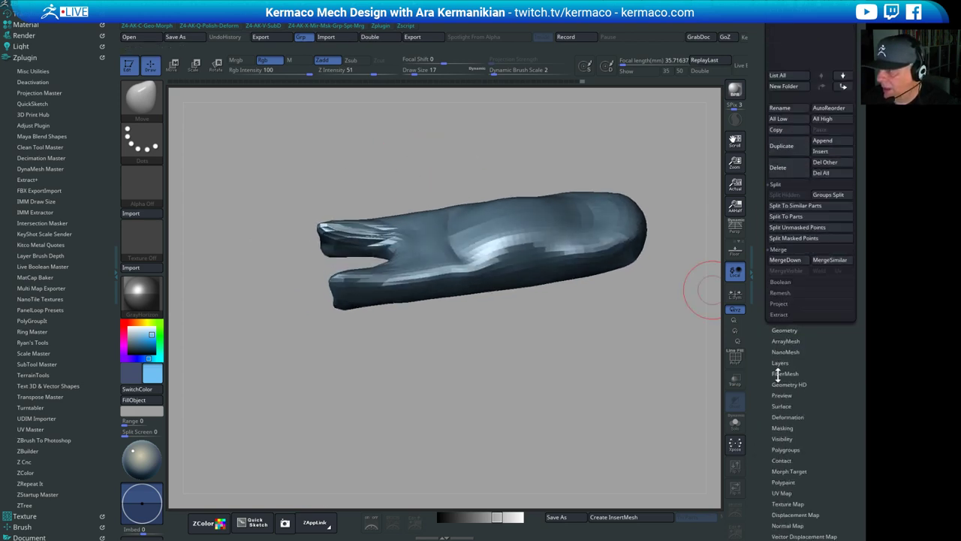
{"action": "left_click", "coordinate": [785, 330]}
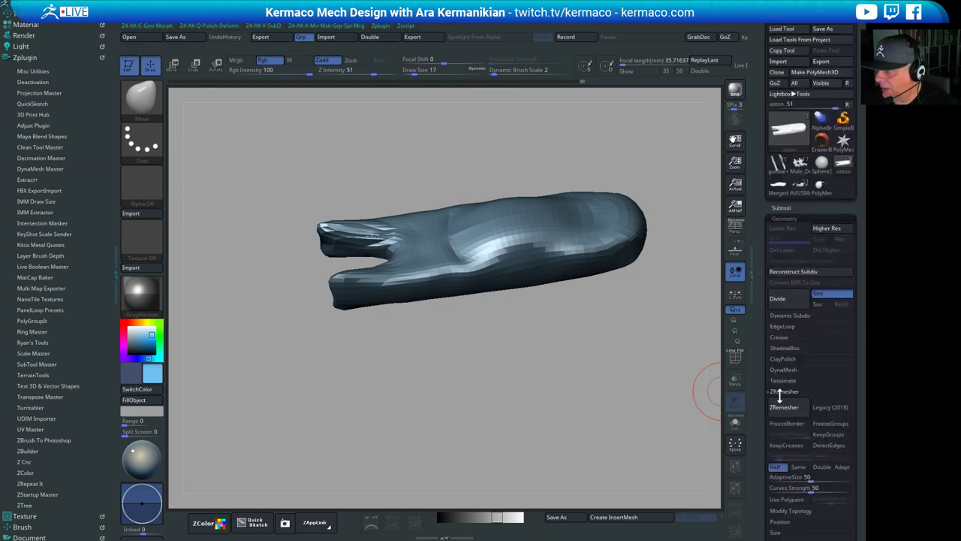
{"action": "left_click", "coordinate": [785, 407]}
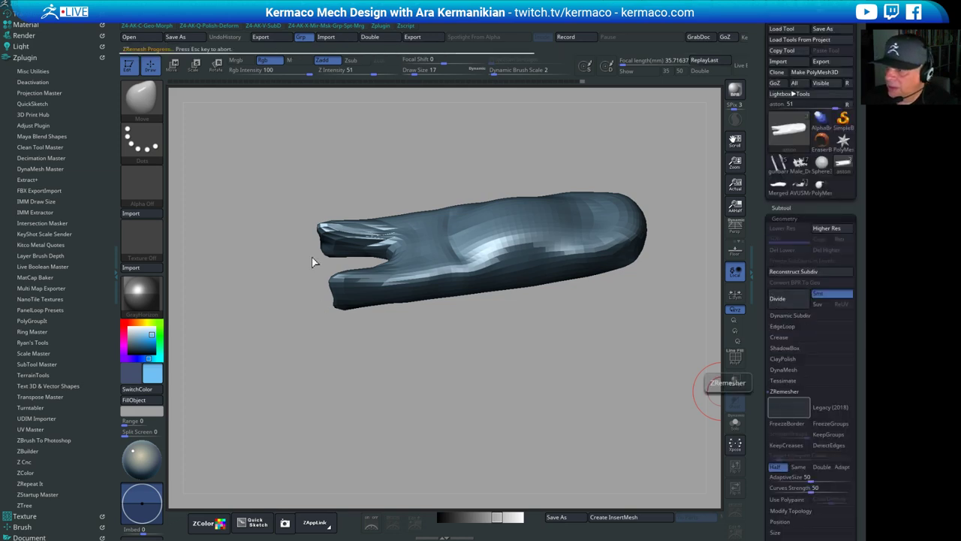
Smooth the remeshed front fender tips and shape them into rounded ends in side view with Move at draw size 17
{"action": "left_click_drag", "start_coordinate": [408, 361], "coordinate": [385, 281], "text": "shift"}
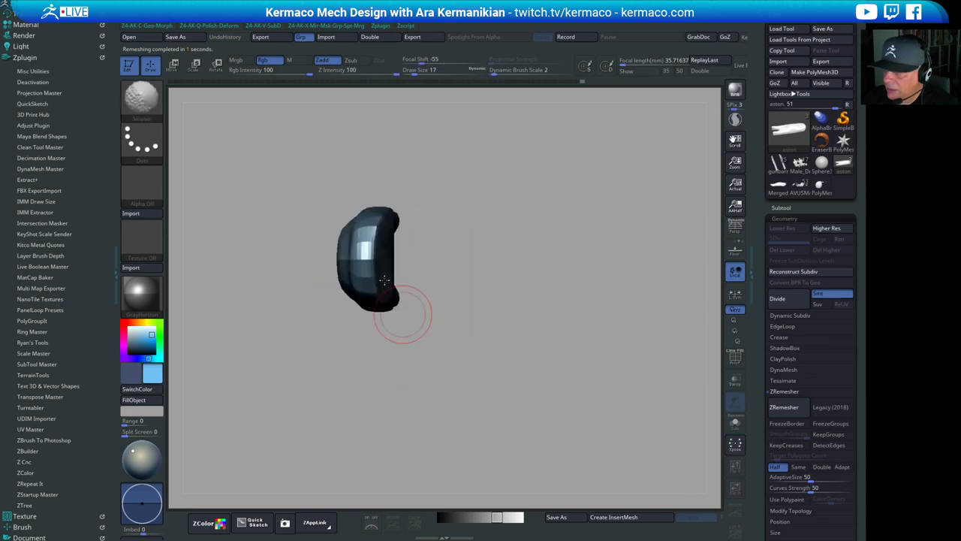
{"action": "left_click_drag", "start_coordinate": [546, 287], "coordinate": [481, 269], "text": "shift"}
{"action": "mouse_move", "coordinate": [389, 252]}
{"action": "left_mouse_down"}
{"action": "mouse_move", "coordinate": [401, 251]}
{"action": "mouse_move", "coordinate": [399, 234]}
{"action": "left_mouse_up"}
{"action": "mouse_move", "coordinate": [299, 249]}
{"action": "left_mouse_down"}
{"action": "mouse_move", "coordinate": [349, 208]}
{"action": "mouse_move", "coordinate": [335, 229]}
{"action": "left_mouse_up"}
{"action": "mouse_move", "coordinate": [409, 177]}
{"action": "left_mouse_down"}
{"action": "mouse_move", "coordinate": [433, 186]}
{"action": "mouse_move", "coordinate": [402, 176]}
{"action": "left_mouse_up"}
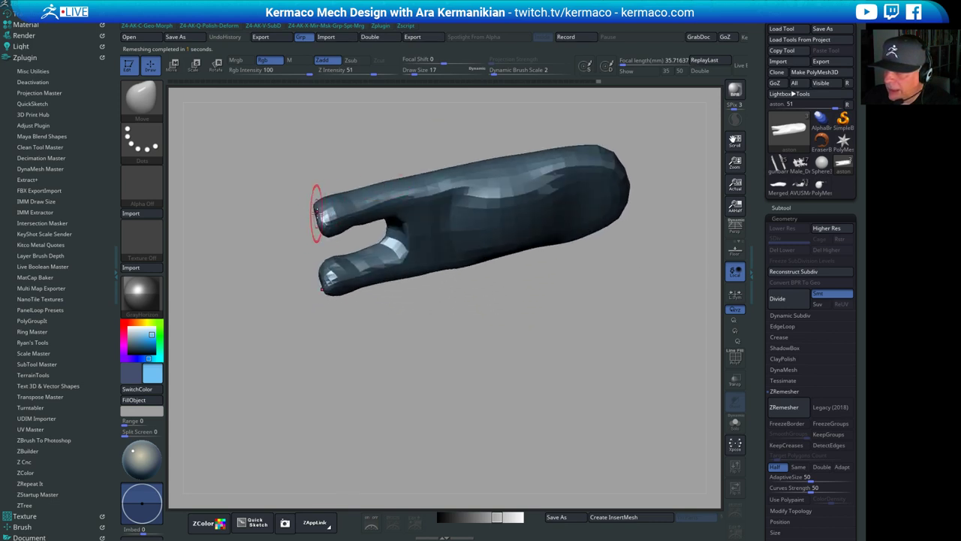
{"action": "left_click_drag", "start_coordinate": [255, 216], "coordinate": [299, 107]}
{"action": "mouse_move", "coordinate": [401, 375]}
{"action": "left_mouse_down", "text": "shift"}
{"action": "mouse_move", "coordinate": [306, 233]}
{"action": "mouse_move", "coordinate": [309, 205]}
{"action": "left_mouse_up", "text": "shift"}
{"action": "left_click_drag", "start_coordinate": [311, 277], "coordinate": [343, 262]}
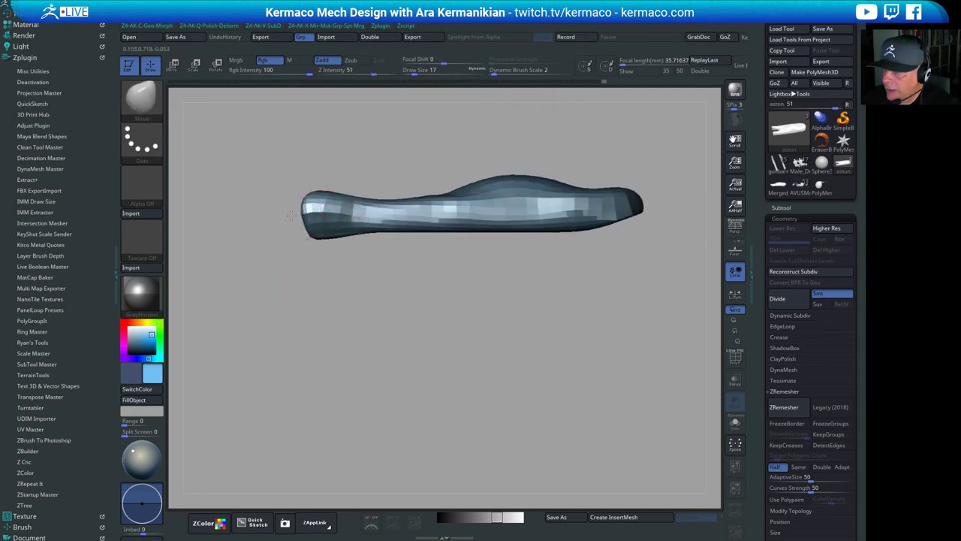
{"action": "mouse_move", "coordinate": [291, 215]}
{"action": "left_mouse_down"}
{"action": "mouse_move", "coordinate": [364, 228]}
{"action": "mouse_move", "coordinate": [319, 230]}
{"action": "left_mouse_up"}
{"action": "mouse_move", "coordinate": [415, 239]}
{"action": "left_mouse_down"}
{"action": "mouse_move", "coordinate": [482, 284]}
{"action": "mouse_move", "coordinate": [480, 187]}
{"action": "mouse_move", "coordinate": [480, 264]}
{"action": "left_mouse_up"}
Try to clip the front fender tips straight across in top view
{"action": "left_click_drag", "start_coordinate": [467, 222], "coordinate": [578, 297], "text": "alt"}
{"action": "mouse_move", "coordinate": [388, 244]}
{"action": "left_mouse_down", "text": "ctrl+shift"}
{"action": "mouse_move", "coordinate": [371, 320]}
{"action": "mouse_move", "coordinate": [386, 369]}
{"action": "mouse_move", "coordinate": [376, 371]}
{"action": "mouse_move", "coordinate": [529, 409]}
{"action": "mouse_move", "coordinate": [468, 335]}
{"action": "mouse_move", "coordinate": [430, 344]}
{"action": "left_mouse_up", "text": "ctrl+shift"}
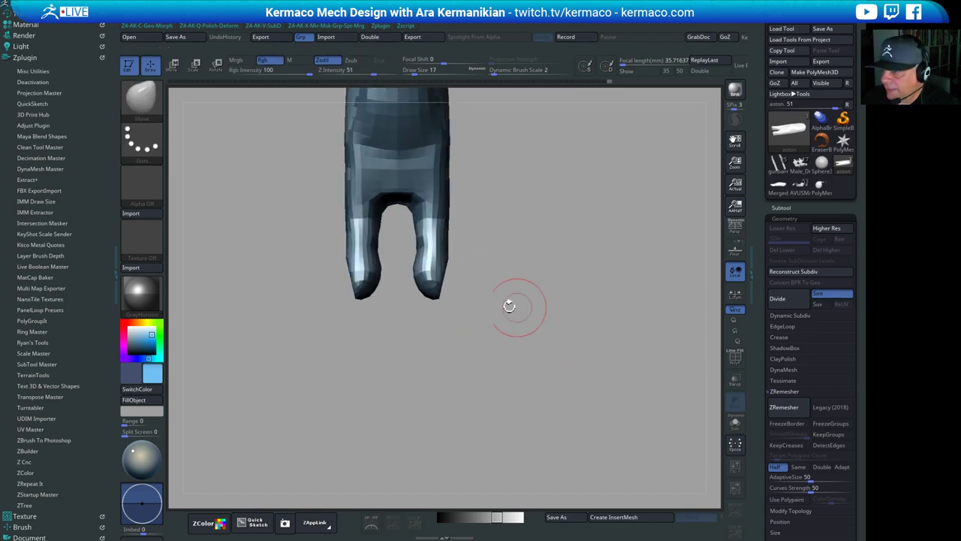
{"action": "left_click_drag", "start_coordinate": [387, 233], "coordinate": [388, 355], "text": "ctrl+shift"}
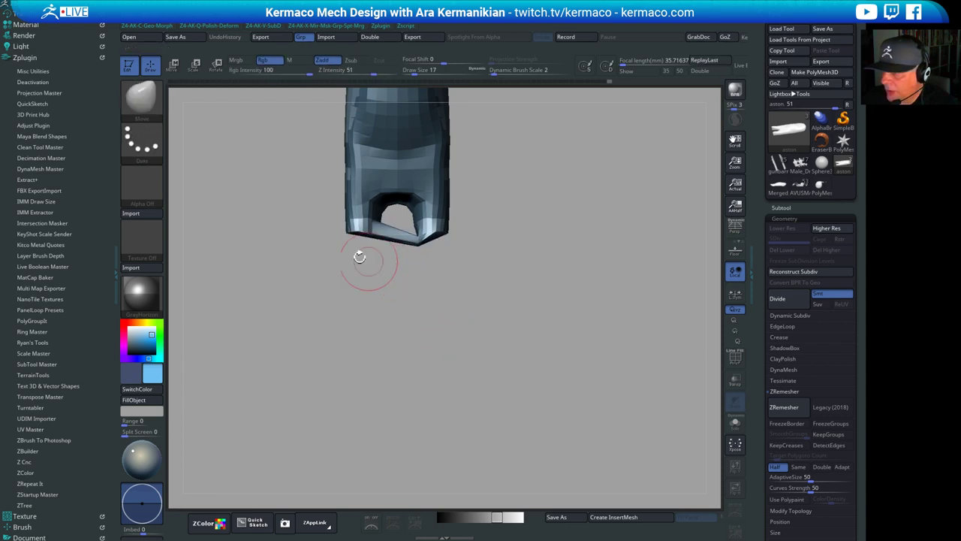
{"action": "key", "text": "ctrl+z"}
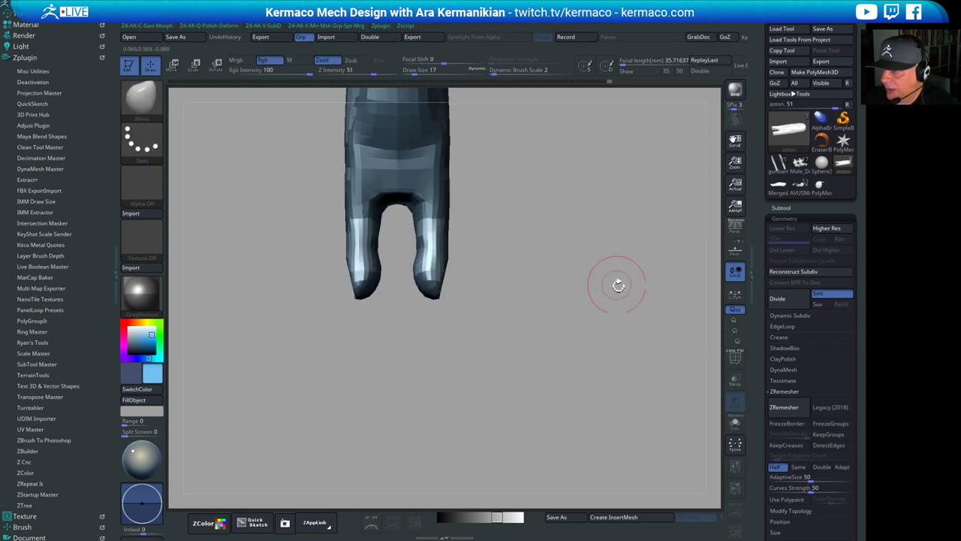
Retry clipping the front fender tips with symmetry off, and turn symmetry back on
{"action": "left_click_drag", "start_coordinate": [617, 286], "coordinate": [531, 258], "text": "alt"}
{"action": "mouse_move", "coordinate": [469, 401]}
{"action": "left_mouse_down", "text": "ctrl"}
{"action": "mouse_move", "coordinate": [391, 72]}
{"action": "mouse_move", "coordinate": [411, 74]}
{"action": "left_mouse_up", "text": "ctrl"}
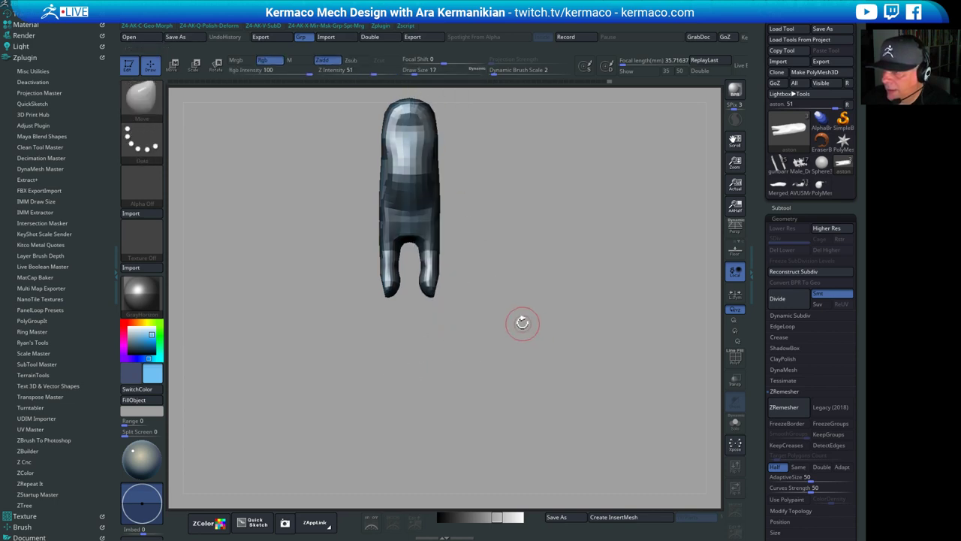
{"action": "left_click_drag", "start_coordinate": [522, 323], "coordinate": [517, 324], "text": "ctrl"}
{"action": "key", "text": "ctrl+q"}
{"action": "left_click", "coordinate": [501, 273]}
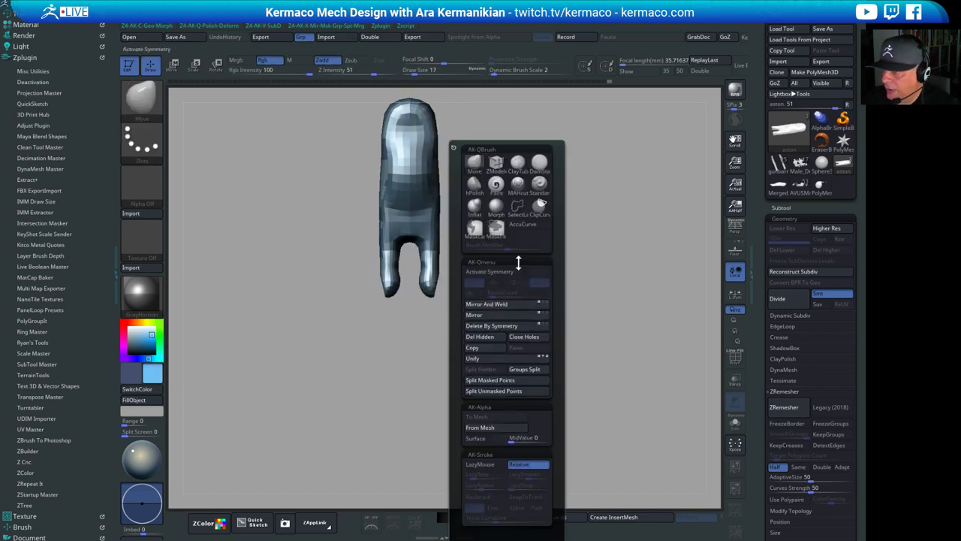
{"action": "mouse_move", "coordinate": [530, 361]}
{"action": "left_mouse_down", "text": "ctrl"}
{"action": "mouse_move", "coordinate": [457, 85]}
{"action": "mouse_move", "coordinate": [411, 65]}
{"action": "left_mouse_up", "text": "ctrl"}
{"action": "left_click_drag", "start_coordinate": [504, 158], "coordinate": [540, 205], "text": "alt"}
{"action": "mouse_move", "coordinate": [422, 429]}
{"action": "left_mouse_down", "text": "ctrl+shift"}
{"action": "mouse_move", "coordinate": [428, 316]}
{"action": "mouse_move", "coordinate": [297, 510]}
{"action": "mouse_move", "coordinate": [376, 420]}
{"action": "mouse_move", "coordinate": [494, 463]}
{"action": "mouse_move", "coordinate": [428, 455]}
{"action": "mouse_move", "coordinate": [435, 446]}
{"action": "mouse_move", "coordinate": [423, 437]}
{"action": "mouse_move", "coordinate": [436, 433]}
{"action": "left_mouse_up", "text": "ctrl+shift"}
{"action": "key", "text": "ctrl+z"}
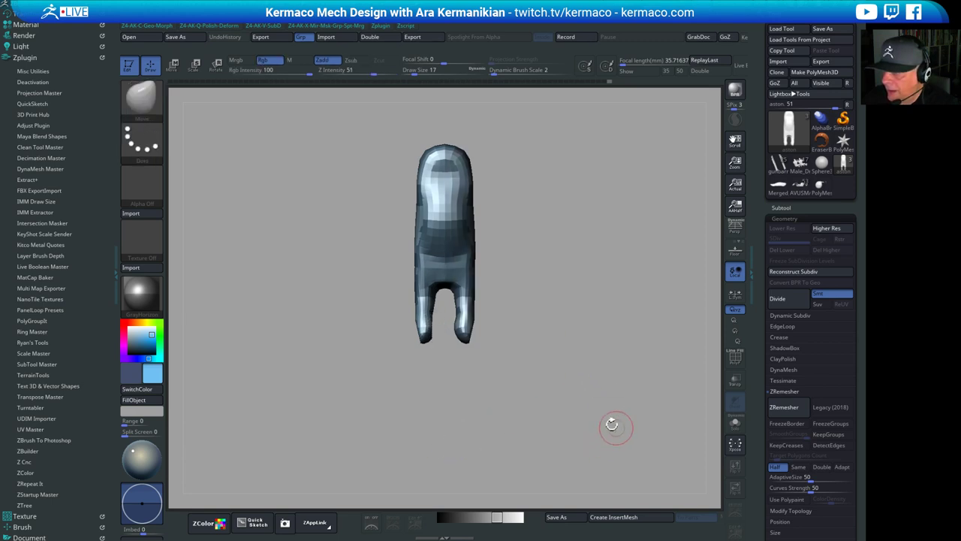
{"action": "key", "text": "space"}
{"action": "left_click", "coordinate": [609, 273]}
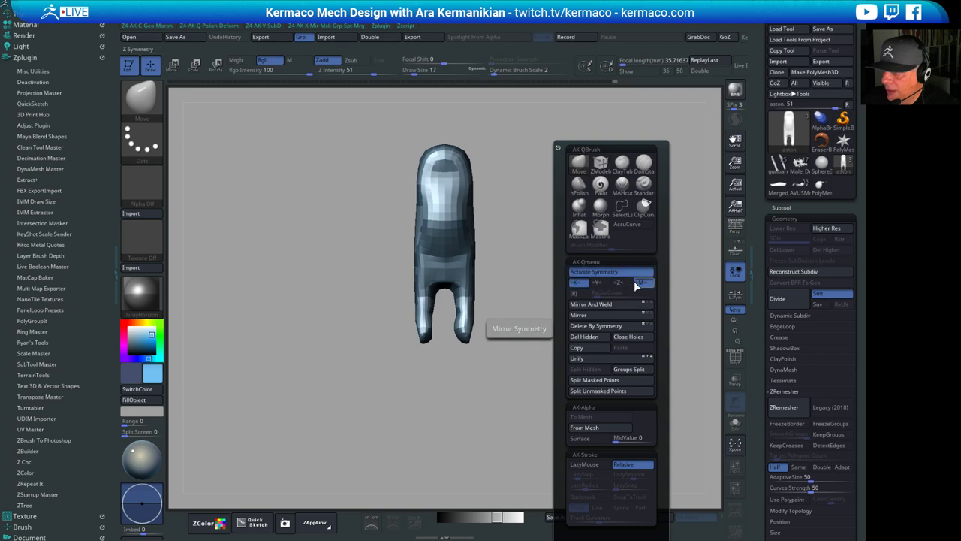
{"action": "key", "text": "space"}
{"action": "left_click", "coordinate": [531, 305]}
Smooth the front fender tips and pull them slightly outward into rounded ends in top view with Move at draw size 17
{"action": "left_click_drag", "start_coordinate": [620, 339], "coordinate": [552, 320]}
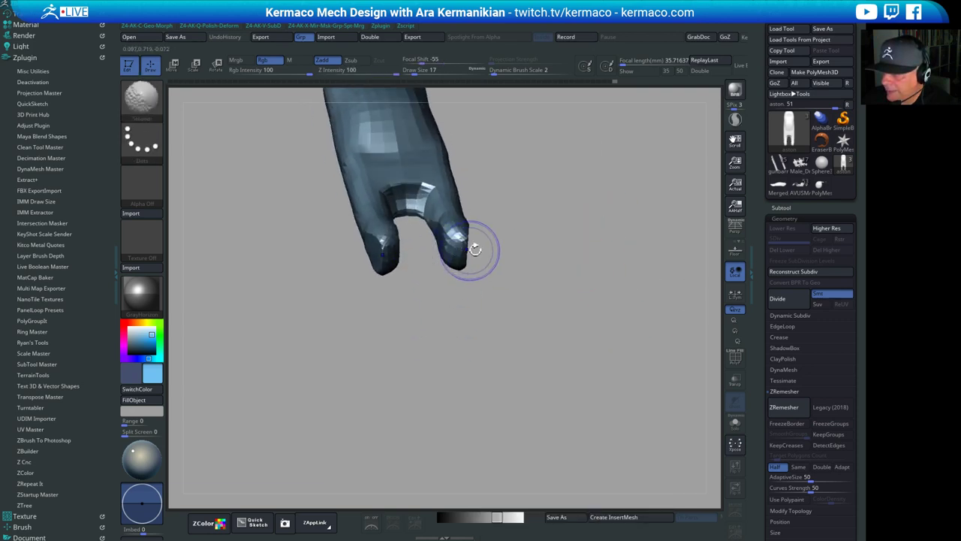
{"action": "left_click_drag", "start_coordinate": [475, 249], "coordinate": [487, 246]}
{"action": "mouse_move", "coordinate": [562, 222]}
{"action": "left_mouse_down"}
{"action": "mouse_move", "coordinate": [610, 208]}
{"action": "mouse_move", "coordinate": [565, 272]}
{"action": "left_mouse_up"}
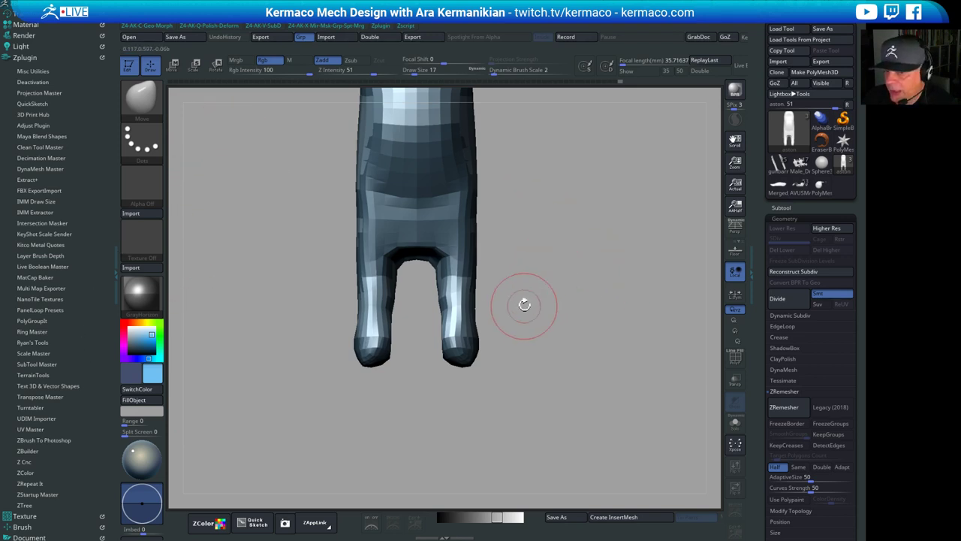
{"action": "left_click_drag", "start_coordinate": [547, 295], "coordinate": [543, 181]}
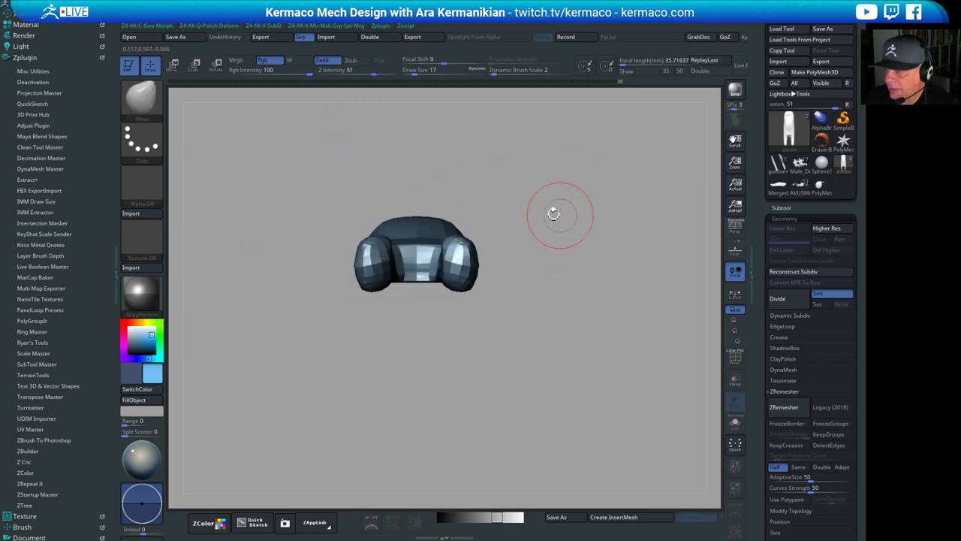
{"action": "right_click_drag", "start_coordinate": [453, 340], "coordinate": [518, 332]}
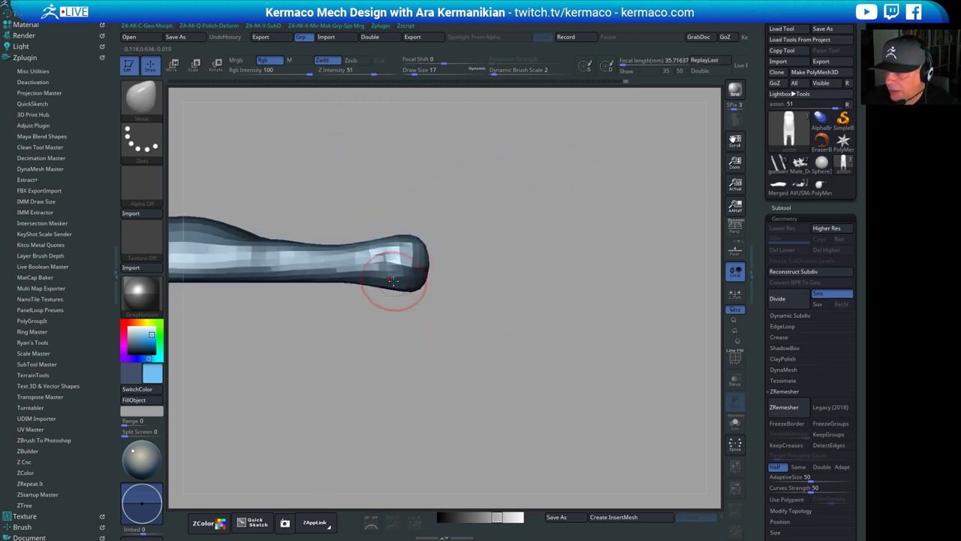
{"action": "right_click_drag", "start_coordinate": [415, 285], "coordinate": [501, 278], "text": "alt"}
Pull the underside's centreline down from the front notch to the tail with Move at draw size 25
{"action": "right_click_drag", "start_coordinate": [321, 323], "coordinate": [390, 321], "text": "alt"}
{"action": "mouse_move", "coordinate": [391, 322]}
{"action": "right_mouse_down"}
{"action": "mouse_move", "coordinate": [412, 316]}
{"action": "mouse_move", "coordinate": [354, 363]}
{"action": "right_mouse_up"}
{"action": "key", "text": "s"}
{"action": "left_click_drag", "start_coordinate": [354, 363], "coordinate": [474, 340]}
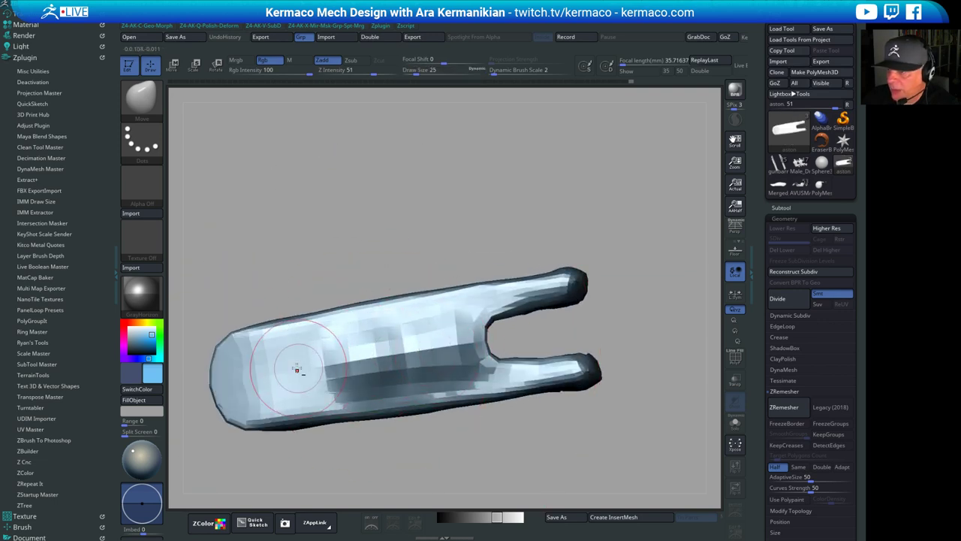
{"action": "mouse_move", "coordinate": [299, 368]}
{"action": "left_mouse_down"}
{"action": "mouse_move", "coordinate": [252, 375]}
{"action": "mouse_move", "coordinate": [262, 374]}
{"action": "left_mouse_up"}
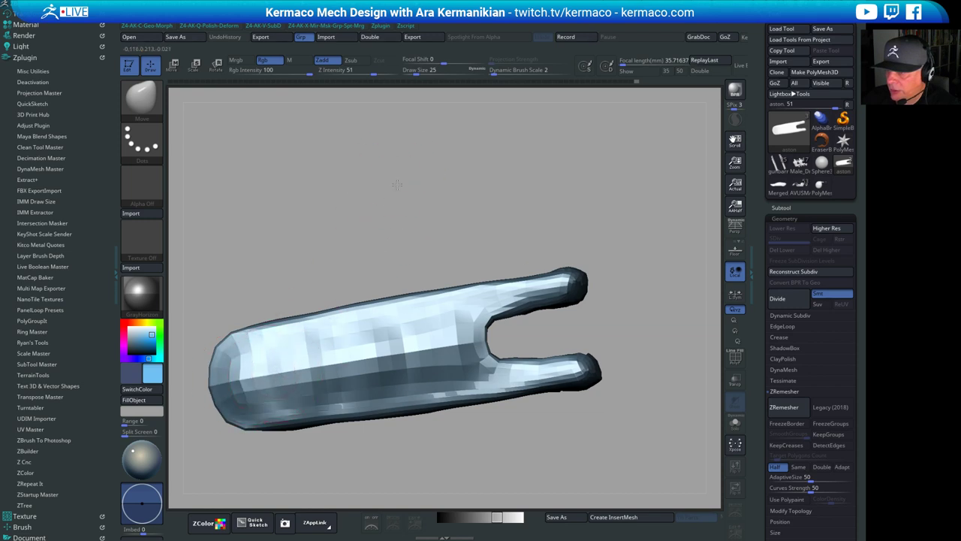
Examine the reshaped body from several angles, including side and top views
{"action": "left_click_drag", "start_coordinate": [393, 180], "coordinate": [453, 293]}
{"action": "left_click_drag", "start_coordinate": [535, 263], "coordinate": [518, 146]}
{"action": "left_click_drag", "start_coordinate": [472, 368], "coordinate": [450, 290]}
{"action": "mouse_move", "coordinate": [377, 287]}
{"action": "left_mouse_down", "text": "shift"}
{"action": "mouse_move", "coordinate": [398, 287]}
{"action": "mouse_move", "coordinate": [264, 278]}
{"action": "left_mouse_up", "text": "shift"}
{"action": "mouse_move", "coordinate": [467, 177]}
{"action": "left_mouse_down", "text": "shift"}
{"action": "mouse_move", "coordinate": [507, 210]}
{"action": "mouse_move", "coordinate": [593, 335]}
{"action": "left_mouse_up", "text": "shift"}
{"action": "left_click_drag", "start_coordinate": [461, 353], "coordinate": [453, 389], "text": "alt"}
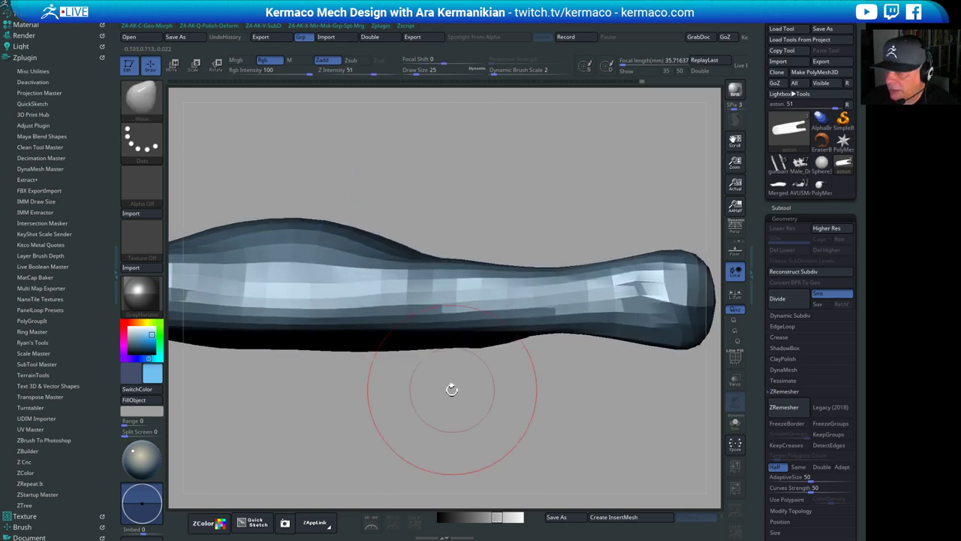
{"action": "left_click_drag", "start_coordinate": [422, 427], "coordinate": [417, 388], "text": "alt"}
{"action": "left_click_drag", "start_coordinate": [536, 149], "coordinate": [614, 197]}
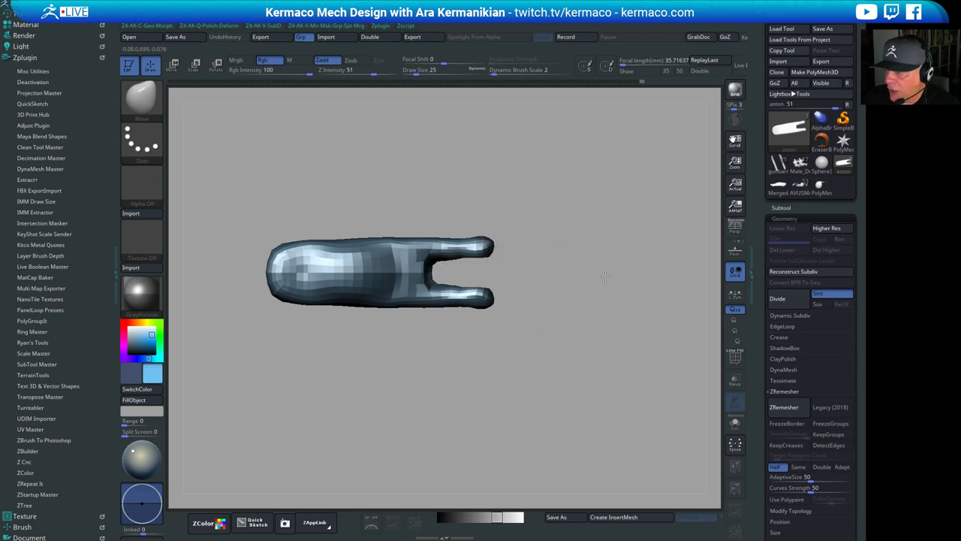
{"action": "right_click_drag", "start_coordinate": [605, 278], "coordinate": [587, 277], "text": "ctrl"}
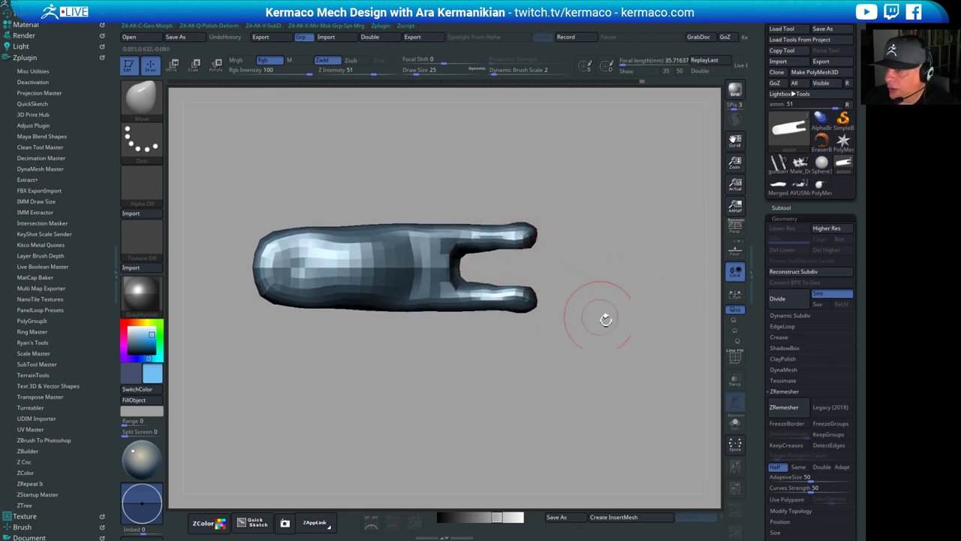
Deepen the notch between the front fenders by pushing its inner edge rearward with Move at draw sizes 13 and 16
{"action": "left_click_drag", "start_coordinate": [615, 372], "coordinate": [620, 323], "text": "alt"}
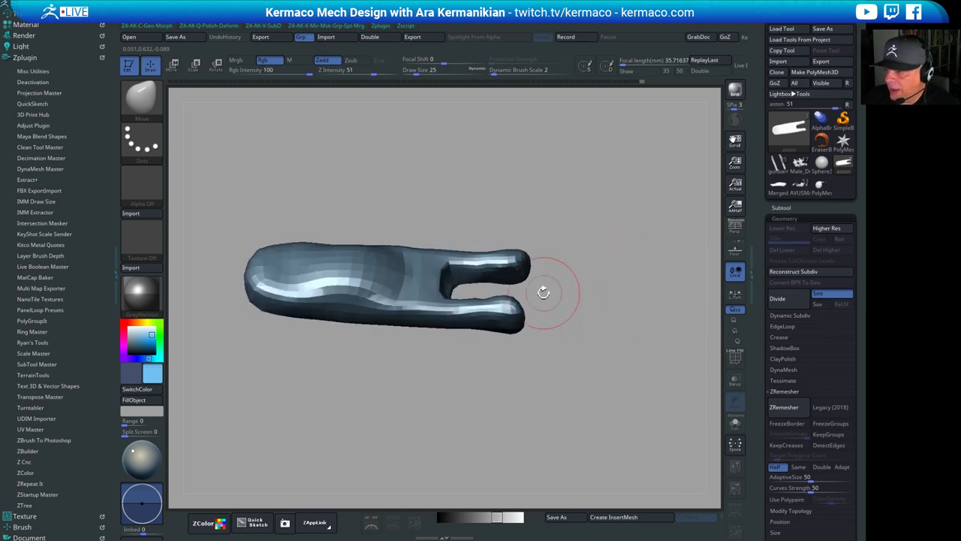
{"action": "left_click_drag", "start_coordinate": [623, 256], "coordinate": [625, 285]}
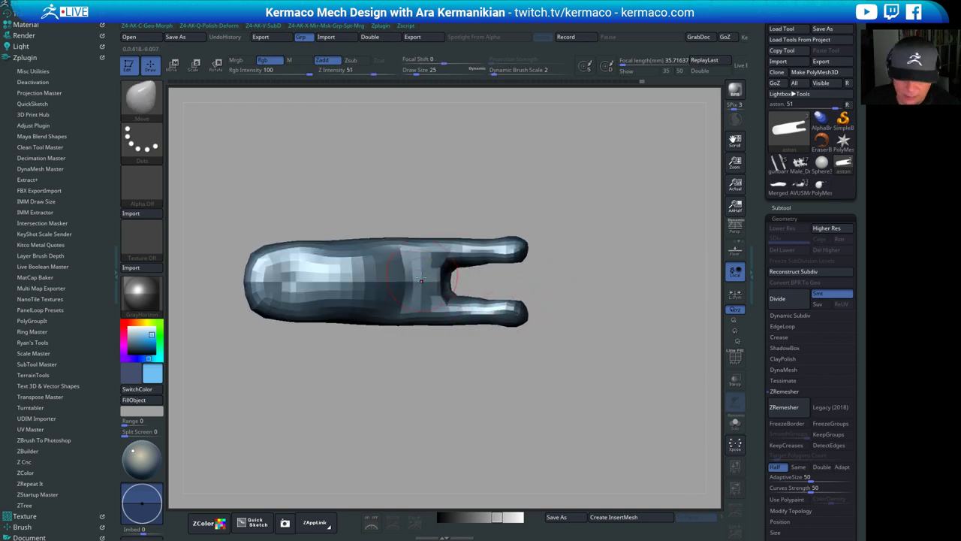
{"action": "left_click", "coordinate": [441, 285]}
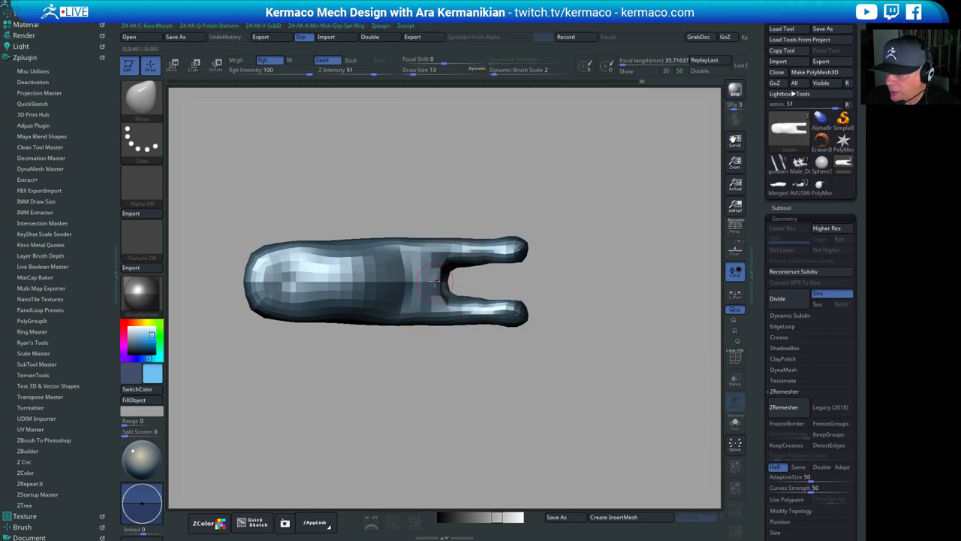
{"action": "key", "text": "s"}
{"action": "mouse_move", "coordinate": [436, 283]}
{"action": "left_mouse_down"}
{"action": "mouse_move", "coordinate": [418, 280]}
{"action": "mouse_move", "coordinate": [413, 263]}
{"action": "mouse_move", "coordinate": [406, 281]}
{"action": "left_mouse_up"}
{"action": "left_click", "coordinate": [442, 284]}
{"action": "mouse_move", "coordinate": [418, 384]}
{"action": "left_mouse_down"}
{"action": "mouse_move", "coordinate": [445, 263]}
{"action": "mouse_move", "coordinate": [484, 243]}
{"action": "mouse_move", "coordinate": [470, 244]}
{"action": "mouse_move", "coordinate": [488, 320]}
{"action": "left_mouse_up"}
{"action": "key", "text": "bracketleft"}
{"action": "key", "text": "bracketleft"}
{"action": "key", "text": "bracketleft"}
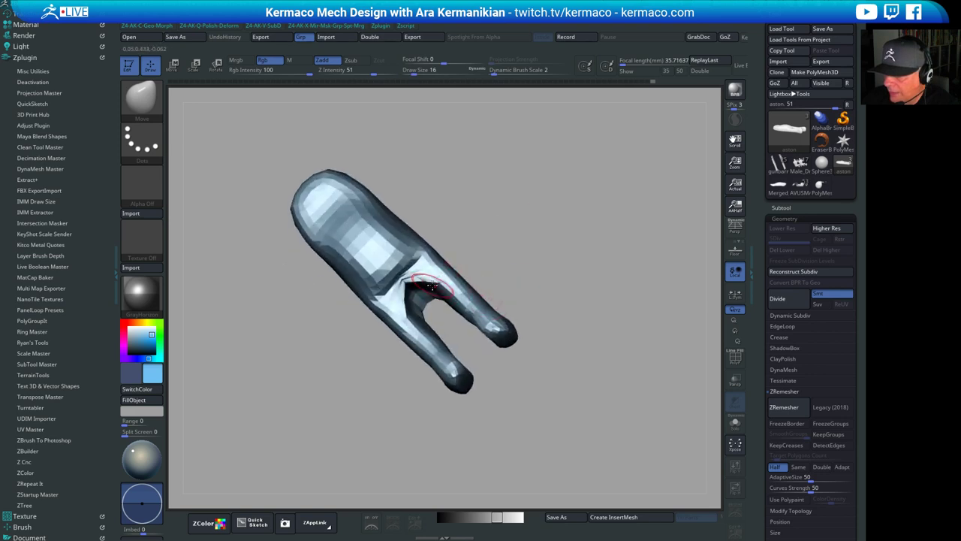
{"action": "left_click_drag", "start_coordinate": [435, 280], "coordinate": [423, 275]}
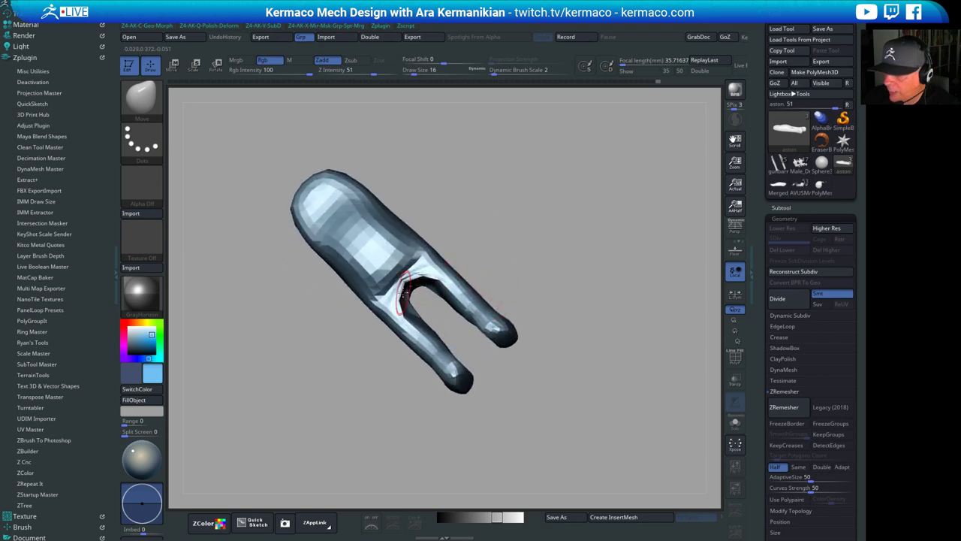
ZRemesh the body at Half density and pull the rear corners outward with Move at draw size 56
{"action": "left_click_drag", "start_coordinate": [530, 268], "coordinate": [688, 256]}
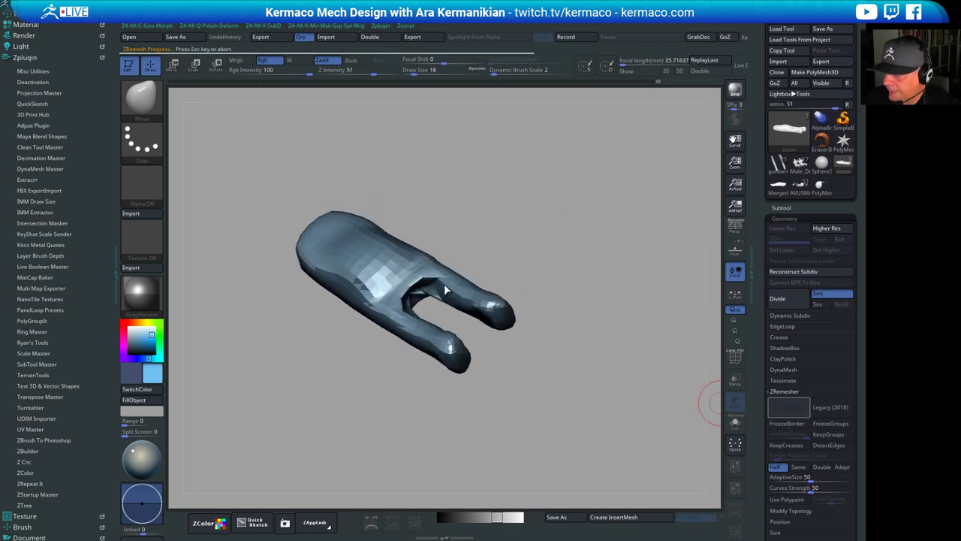
{"action": "mouse_move", "coordinate": [427, 281]}
{"action": "left_mouse_down"}
{"action": "mouse_move", "coordinate": [430, 290]}
{"action": "mouse_move", "coordinate": [566, 281]}
{"action": "mouse_move", "coordinate": [596, 268]}
{"action": "mouse_move", "coordinate": [579, 228]}
{"action": "left_mouse_up"}
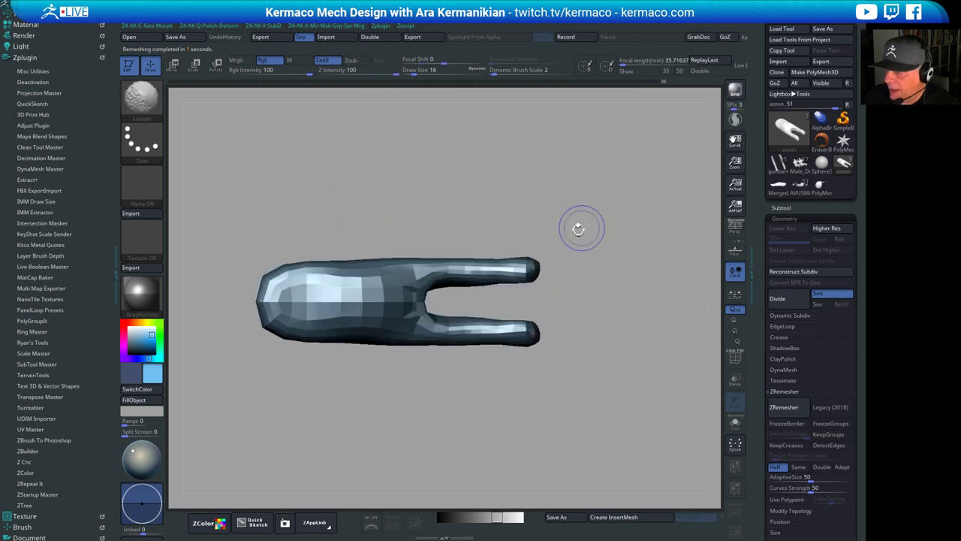
{"action": "left_click_drag", "start_coordinate": [548, 305], "coordinate": [548, 251], "text": "alt"}
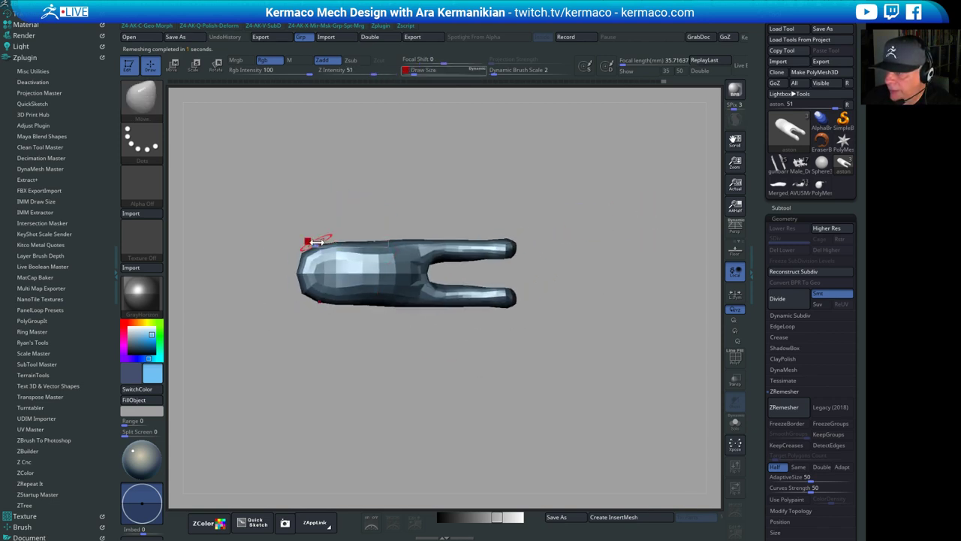
{"action": "mouse_move", "coordinate": [316, 241]}
{"action": "left_mouse_down"}
{"action": "mouse_move", "coordinate": [335, 240]}
{"action": "mouse_move", "coordinate": [303, 242]}
{"action": "left_mouse_up"}
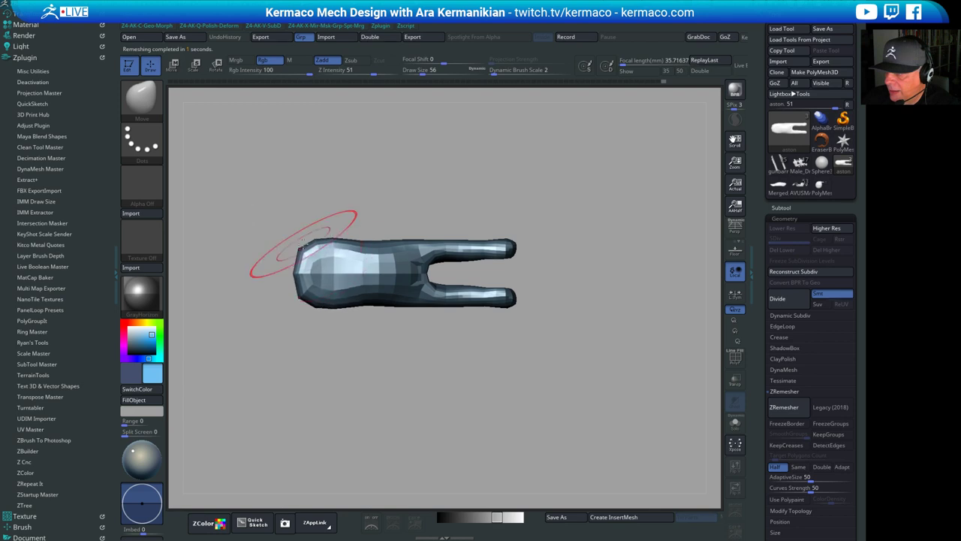
Mask the rear part of the body, shift the front fenders rearward with the gizmo to shorten them, and clear the mask
{"action": "left_click_drag", "start_coordinate": [237, 161], "coordinate": [440, 407], "text": "ctrl"}
{"action": "key", "text": "w"}
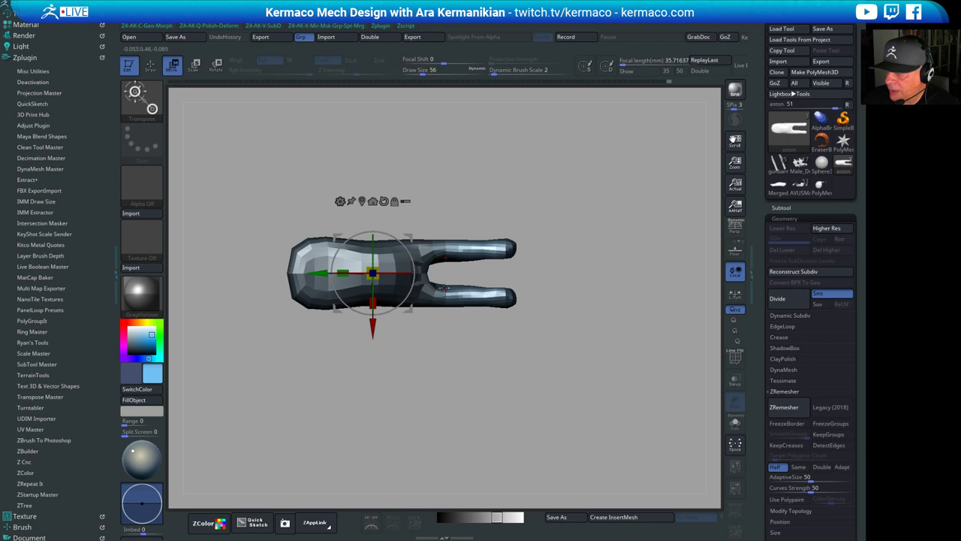
{"action": "left_click_drag", "start_coordinate": [314, 275], "coordinate": [380, 273], "text": "alt"}
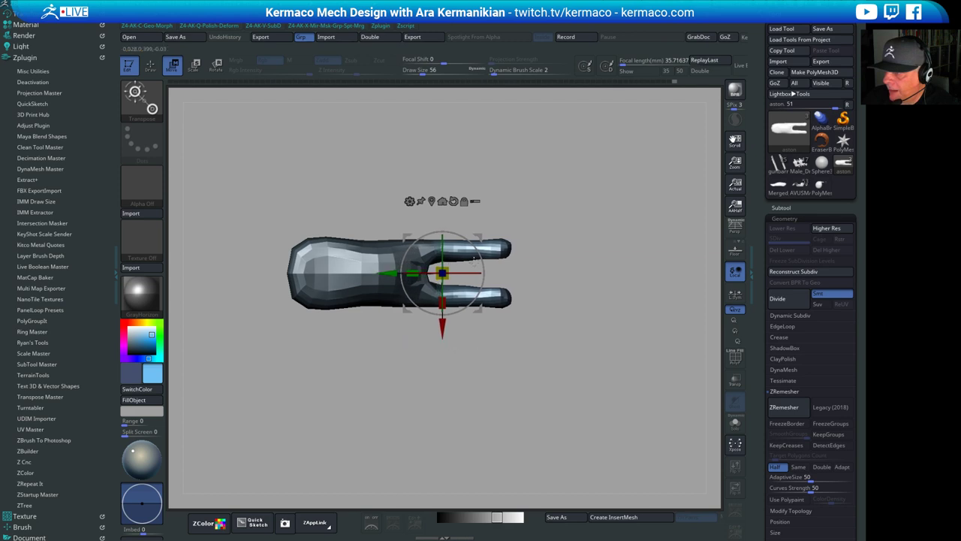
{"action": "key", "text": "q"}
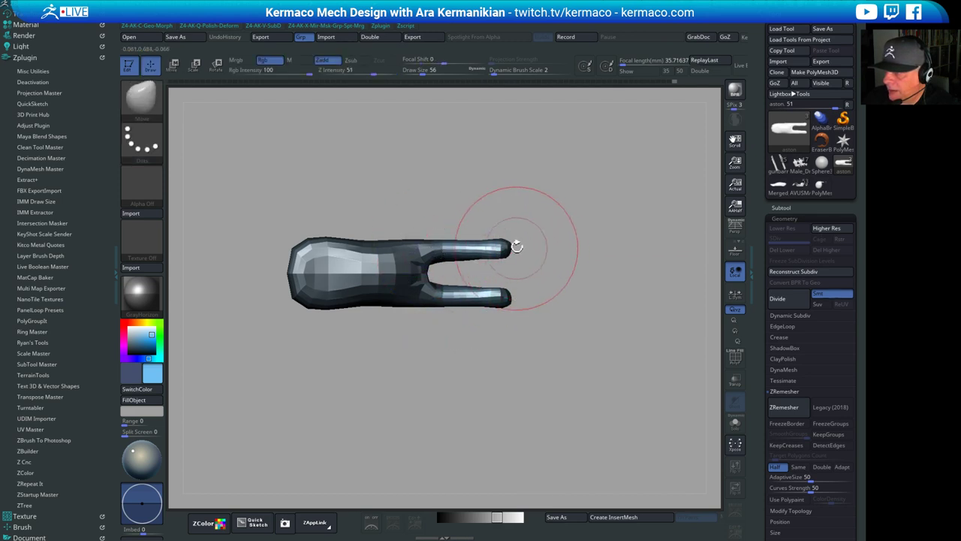
{"action": "left_click_drag", "start_coordinate": [229, 191], "coordinate": [452, 370], "text": "ctrl"}
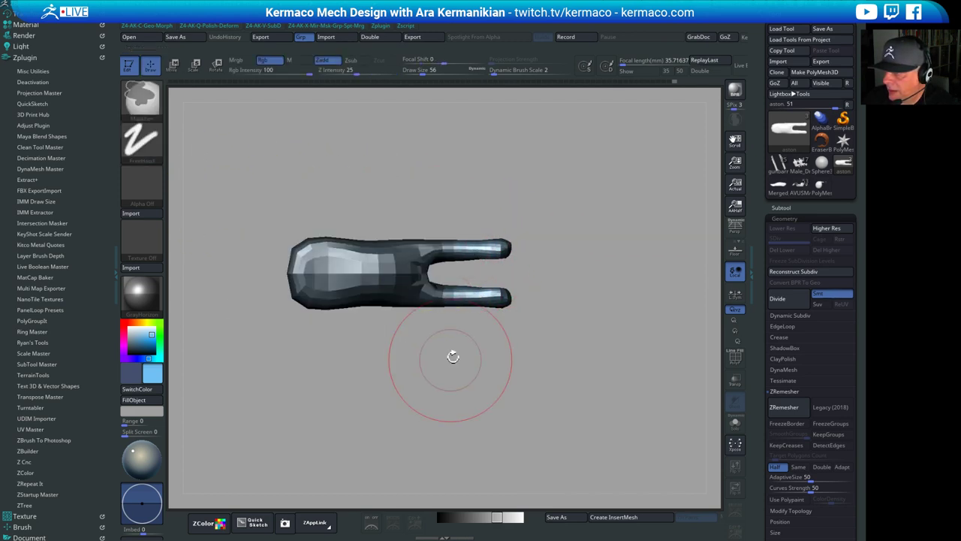
{"action": "key", "text": "w"}
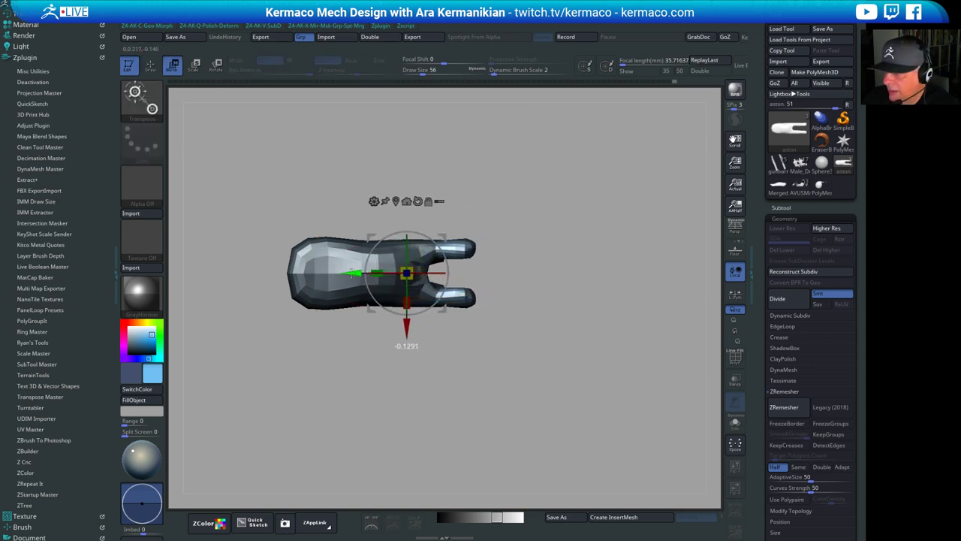
{"action": "key", "text": "q"}
{"action": "left_click_drag", "start_coordinate": [612, 237], "coordinate": [618, 324], "text": "ctrl"}
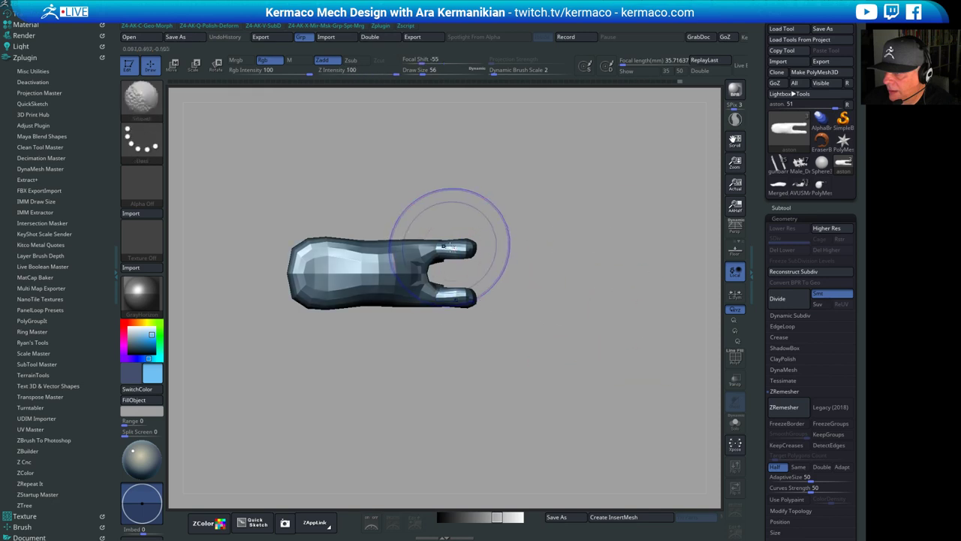
Splay the front fenders outward in top view and straighten them with Move at draw size 56
{"action": "mouse_move", "coordinate": [579, 244]}
{"action": "left_mouse_down"}
{"action": "mouse_move", "coordinate": [609, 172]}
{"action": "mouse_move", "coordinate": [622, 185]}
{"action": "mouse_move", "coordinate": [611, 173]}
{"action": "mouse_move", "coordinate": [603, 230]}
{"action": "mouse_move", "coordinate": [540, 267]}
{"action": "mouse_move", "coordinate": [595, 317]}
{"action": "mouse_move", "coordinate": [563, 275]}
{"action": "left_mouse_up"}
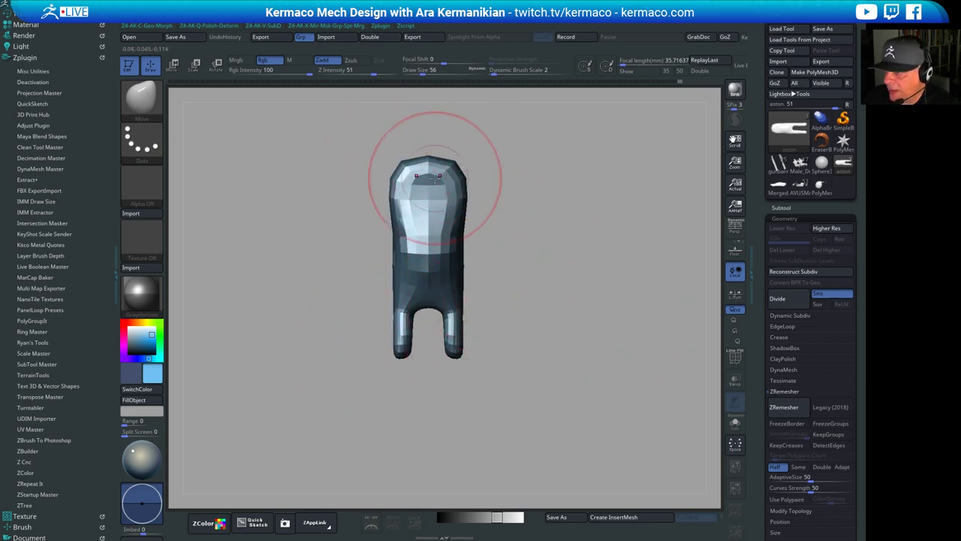
{"action": "mouse_move", "coordinate": [461, 339]}
{"action": "left_mouse_down"}
{"action": "mouse_move", "coordinate": [498, 361]}
{"action": "mouse_move", "coordinate": [492, 356]}
{"action": "left_mouse_up"}
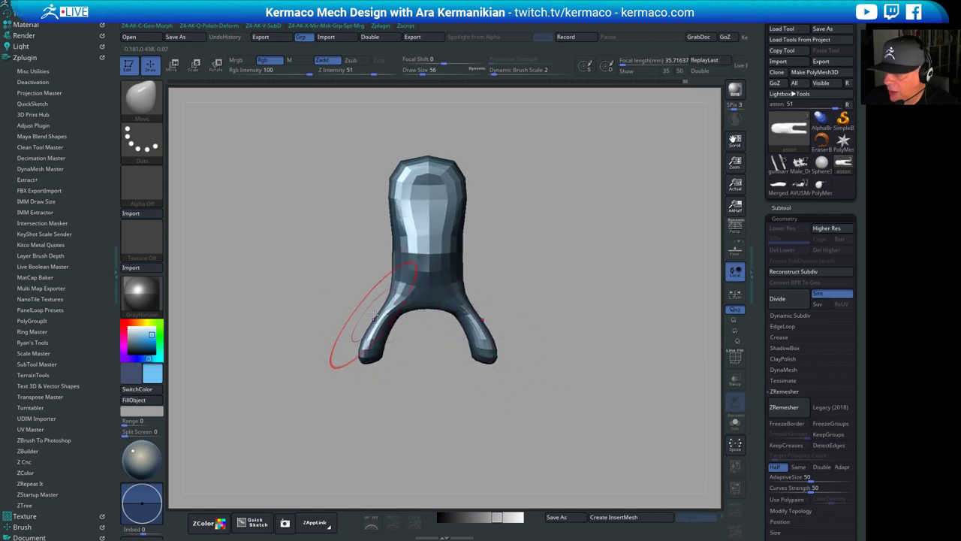
{"action": "mouse_move", "coordinate": [384, 320]}
{"action": "left_mouse_down"}
{"action": "mouse_move", "coordinate": [411, 320]}
{"action": "mouse_move", "coordinate": [380, 294]}
{"action": "left_mouse_up"}
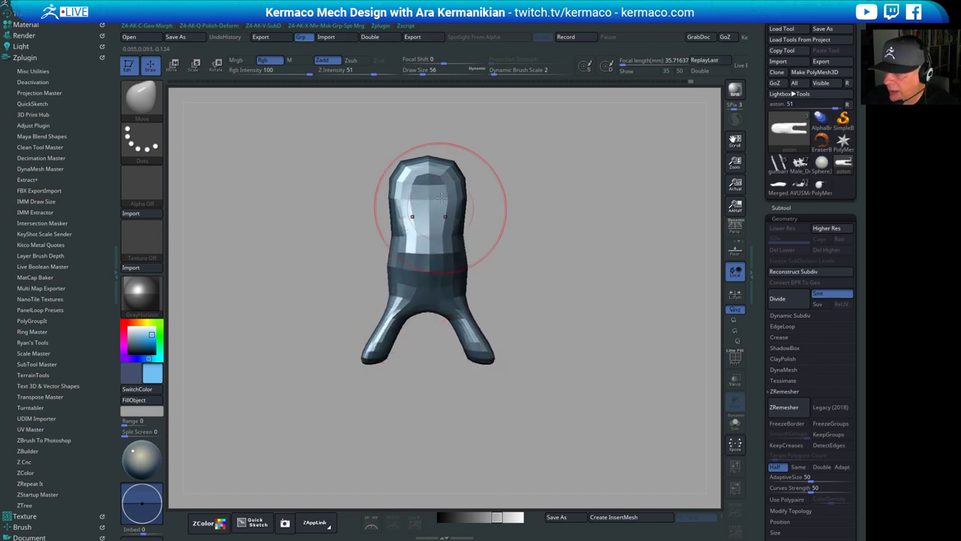
Flare the rear corners of the body outward with Move, enlarging the brush to draw size 104
{"action": "left_click_drag", "start_coordinate": [395, 168], "coordinate": [377, 165]}
{"action": "left_click_drag", "start_coordinate": [609, 182], "coordinate": [599, 155]}
{"action": "key", "text": "s"}
{"action": "mouse_move", "coordinate": [460, 170]}
{"action": "left_mouse_down"}
{"action": "mouse_move", "coordinate": [417, 187]}
{"action": "mouse_move", "coordinate": [432, 193]}
{"action": "left_mouse_up"}
{"action": "key", "text": "s"}
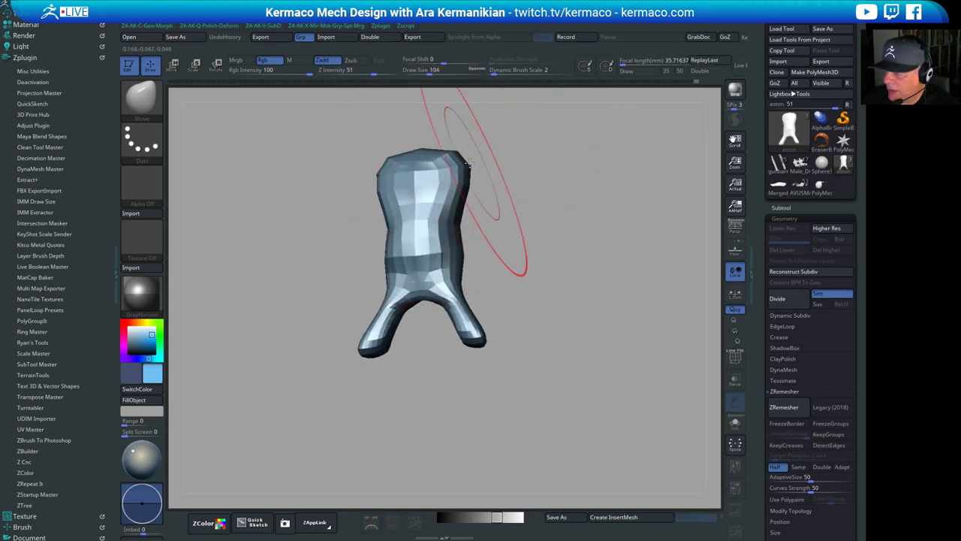
{"action": "left_click_drag", "start_coordinate": [466, 163], "coordinate": [475, 159]}
{"action": "mouse_move", "coordinate": [543, 145]}
{"action": "left_mouse_down"}
{"action": "mouse_move", "coordinate": [589, 118]}
{"action": "mouse_move", "coordinate": [621, 150]}
{"action": "mouse_move", "coordinate": [623, 254]}
{"action": "left_mouse_up"}
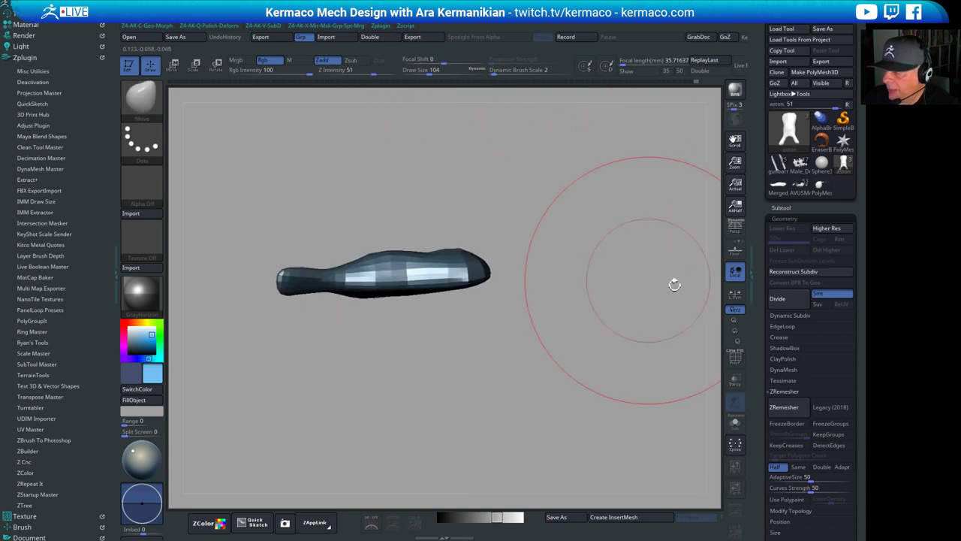
Undo the recent reshaping and go back through the undo history to step 319, before the fenders were lengthened
{"action": "mouse_move", "coordinate": [604, 412]}
{"action": "left_mouse_down"}
{"action": "mouse_move", "coordinate": [582, 367]}
{"action": "mouse_move", "coordinate": [589, 379]}
{"action": "mouse_move", "coordinate": [594, 363]}
{"action": "mouse_move", "coordinate": [592, 386]}
{"action": "mouse_move", "coordinate": [612, 348]}
{"action": "left_mouse_up"}
{"action": "key", "text": "ctrl+z"}
{"action": "key", "text": "ctrl+z"}
{"action": "key", "text": "ctrl+z"}
{"action": "key", "text": "ctrl+z"}
{"action": "key", "text": "ctrl+z"}
{"action": "key", "text": "ctrl+z"}
{"action": "key", "text": "ctrl+z"}
{"action": "key", "text": "ctrl+z"}
{"action": "key", "text": "ctrl+z"}
{"action": "key", "text": "ctrl+z"}
{"action": "key", "text": "ctrl+z"}
{"action": "key", "text": "ctrl+z"}
{"action": "key", "text": "ctrl+z"}
{"action": "key", "text": "ctrl+z"}
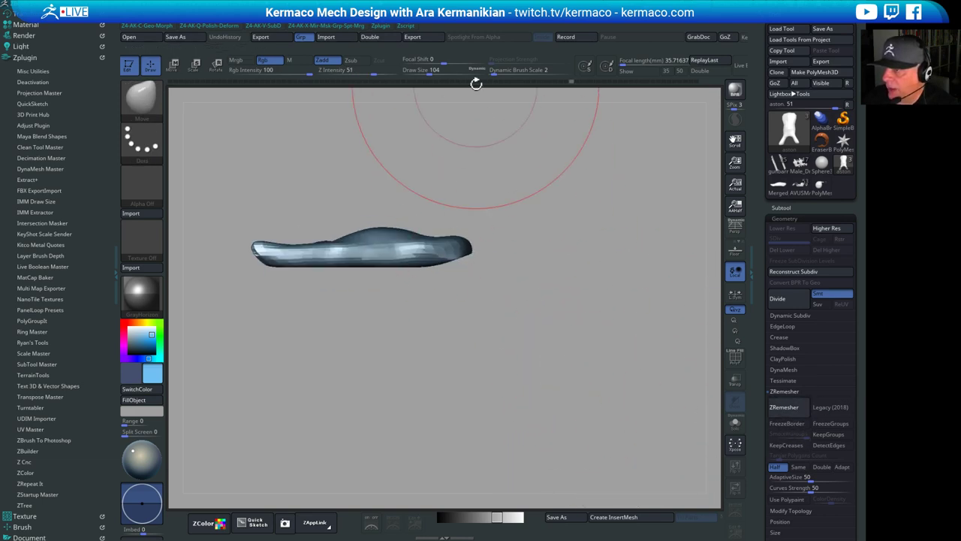
{"action": "mouse_move", "coordinate": [573, 83]}
{"action": "left_mouse_down"}
{"action": "mouse_move", "coordinate": [418, 90]}
{"action": "mouse_move", "coordinate": [523, 91]}
{"action": "mouse_move", "coordinate": [513, 88]}
{"action": "left_mouse_up"}
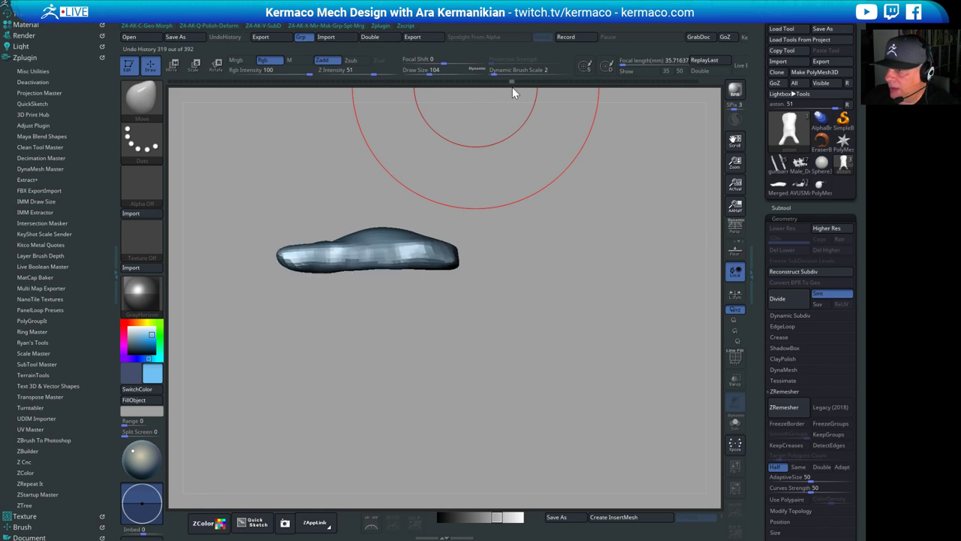
Set the ZRemesher target to Same and push the front notch deeper between the fenders with Move at draw size 33
{"action": "left_click", "coordinate": [795, 470]}
{"action": "mouse_move", "coordinate": [560, 300]}
{"action": "left_mouse_down"}
{"action": "mouse_move", "coordinate": [543, 337]}
{"action": "mouse_move", "coordinate": [495, 368]}
{"action": "left_mouse_up"}
{"action": "left_click_drag", "start_coordinate": [409, 315], "coordinate": [361, 312], "text": "shift"}
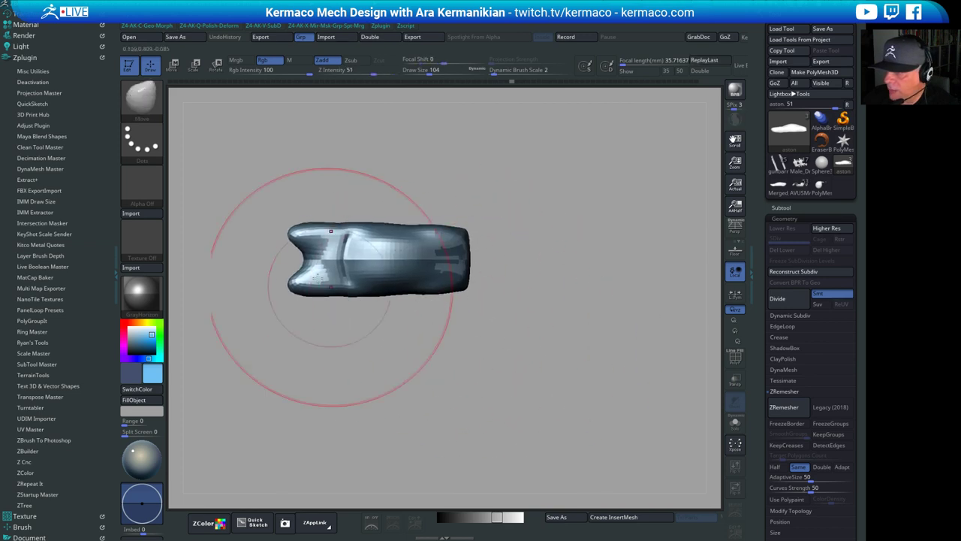
{"action": "key", "text": "s"}
{"action": "left_click_drag", "start_coordinate": [362, 267], "coordinate": [339, 267]}
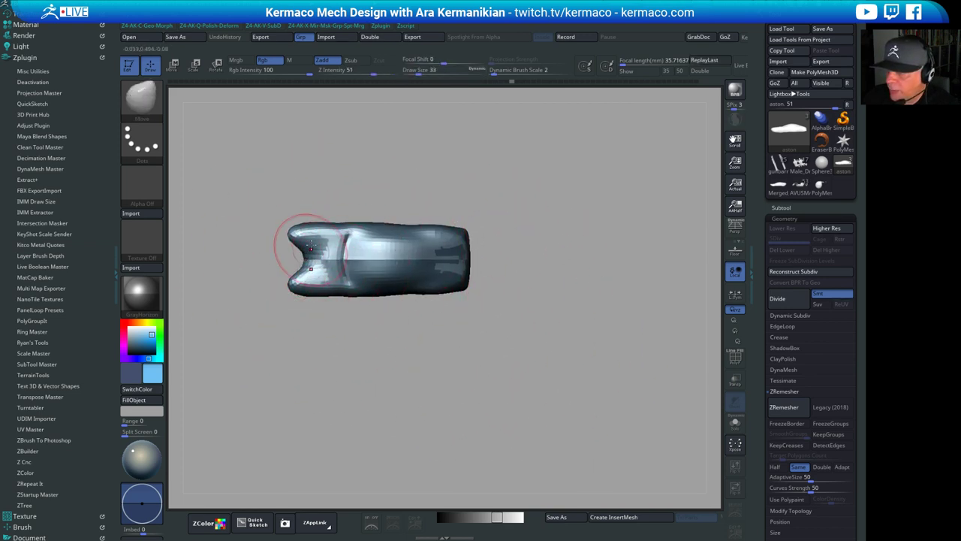
{"action": "left_click", "coordinate": [307, 255]}
{"action": "left_click", "coordinate": [315, 290]}
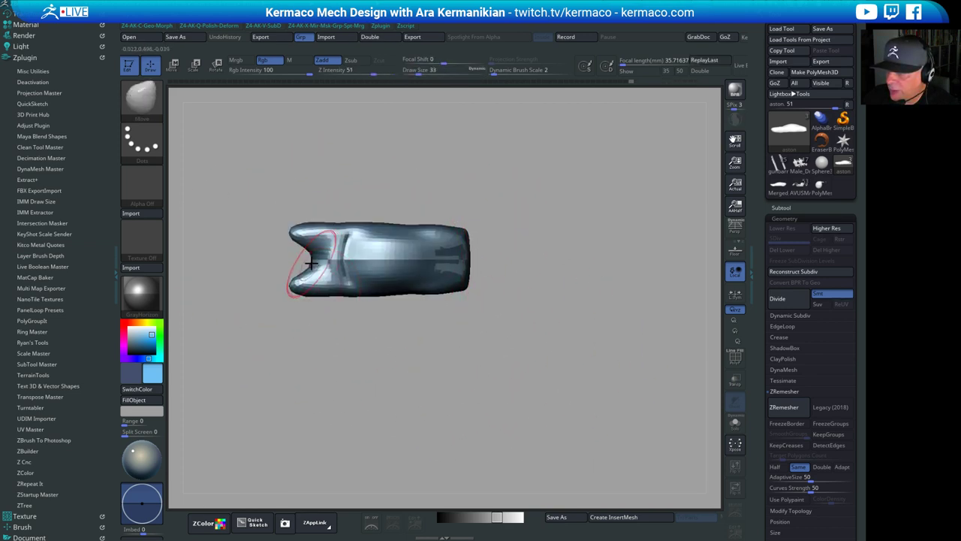
{"action": "left_click_drag", "start_coordinate": [383, 358], "coordinate": [363, 281], "text": "shift"}
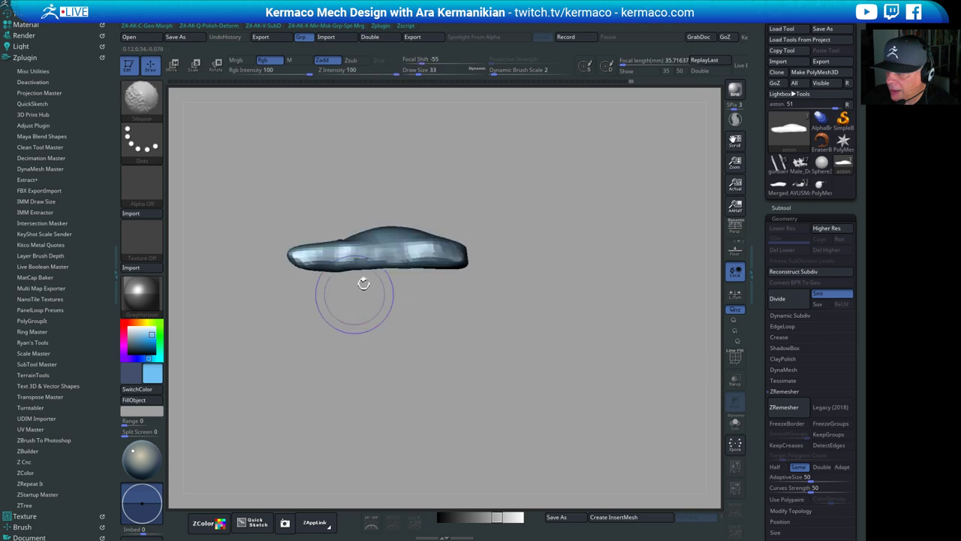
Refine the inner wall of the front notch from above and below with Move at draw size 16
{"action": "left_click_drag", "start_coordinate": [417, 167], "coordinate": [453, 256]}
{"action": "key", "text": "s"}
{"action": "left_click_drag", "start_coordinate": [347, 259], "coordinate": [343, 259]}
{"action": "key", "text": "s"}
{"action": "left_click", "coordinate": [340, 258]}
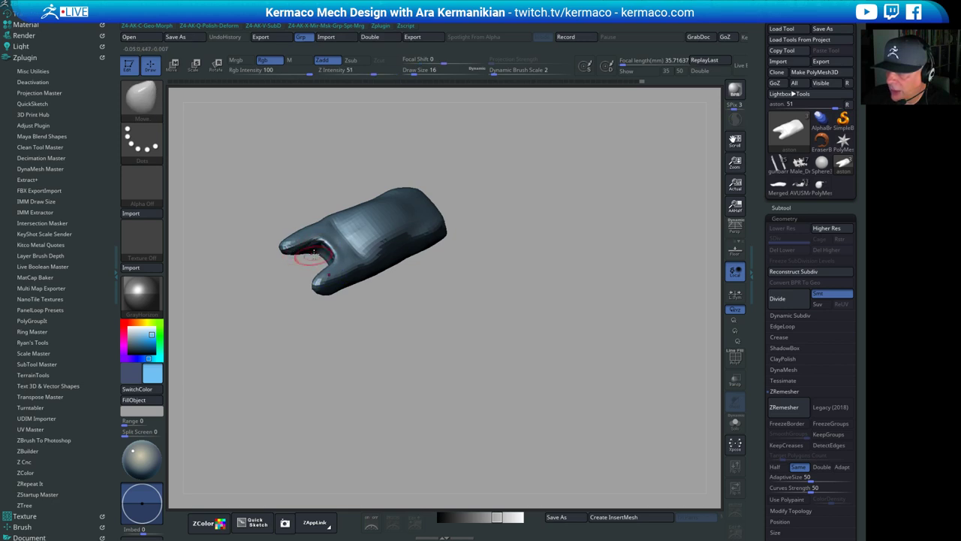
{"action": "mouse_move", "coordinate": [230, 313]}
{"action": "left_mouse_down"}
{"action": "mouse_move", "coordinate": [342, 314]}
{"action": "mouse_move", "coordinate": [353, 327]}
{"action": "left_mouse_up"}
{"action": "mouse_move", "coordinate": [383, 184]}
{"action": "left_mouse_down", "text": "shift"}
{"action": "mouse_move", "coordinate": [388, 225]}
{"action": "mouse_move", "coordinate": [460, 218]}
{"action": "left_mouse_up", "text": "shift"}
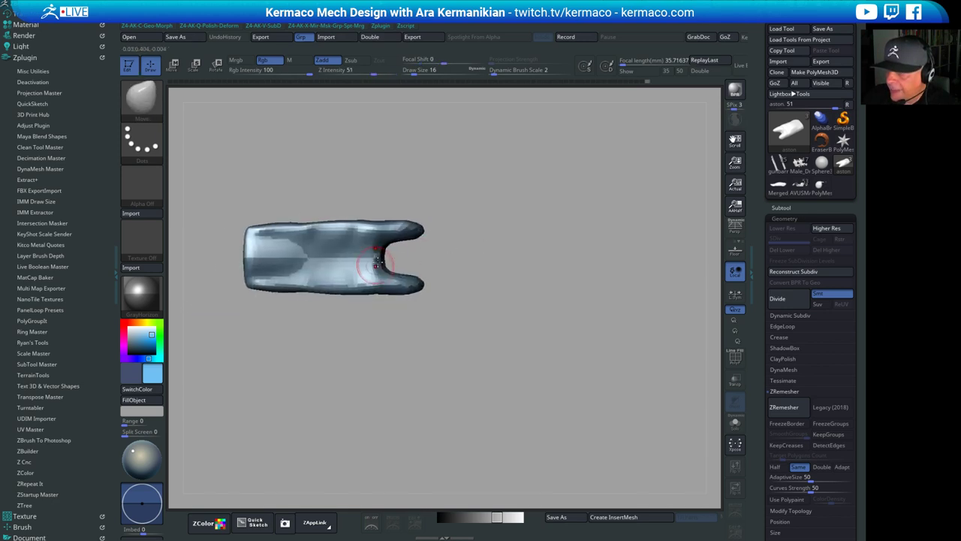
Flare the lower rear corners outward in rear view and pull the tail's centre upward with Move at draw size 41
{"action": "left_click_drag", "start_coordinate": [423, 252], "coordinate": [605, 241]}
{"action": "left_click_drag", "start_coordinate": [552, 193], "coordinate": [673, 188], "text": "alt"}
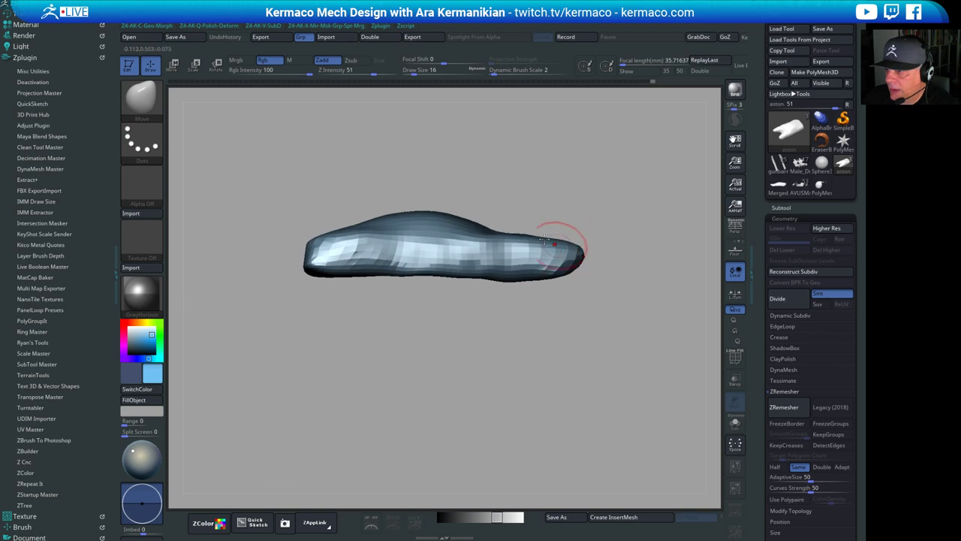
{"action": "left_click_drag", "start_coordinate": [611, 164], "coordinate": [588, 240]}
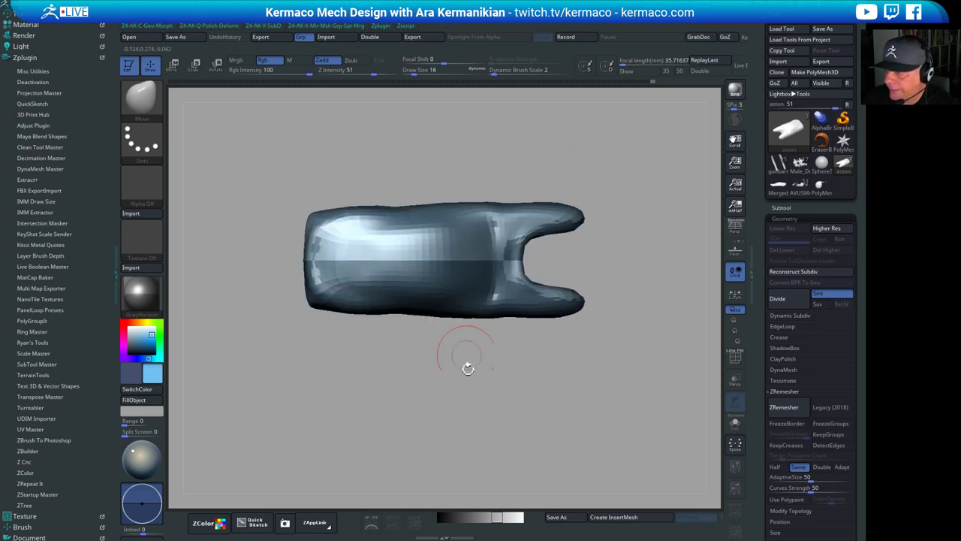
{"action": "left_click_drag", "start_coordinate": [468, 368], "coordinate": [468, 216]}
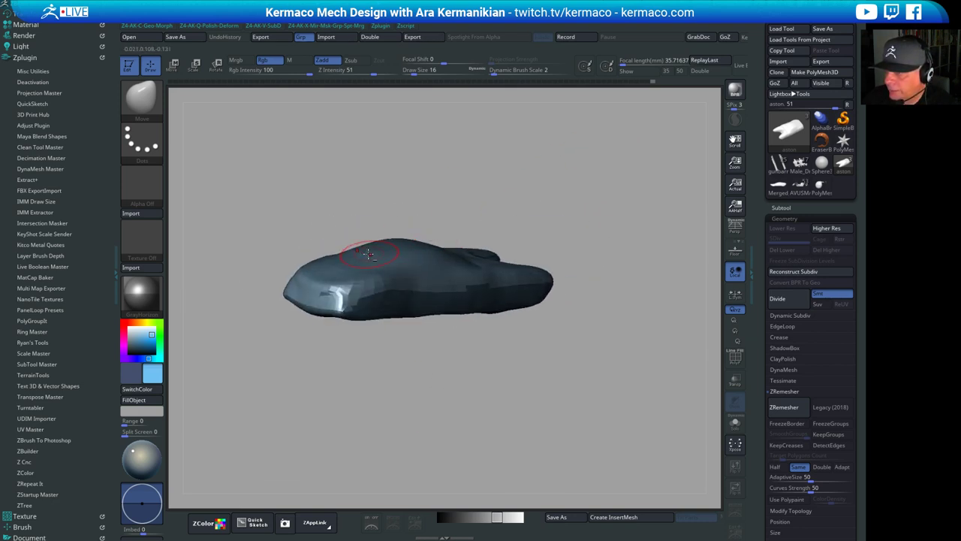
{"action": "key", "text": "shift"}
{"action": "left_click_drag", "start_coordinate": [407, 398], "coordinate": [458, 394], "text": "shift"}
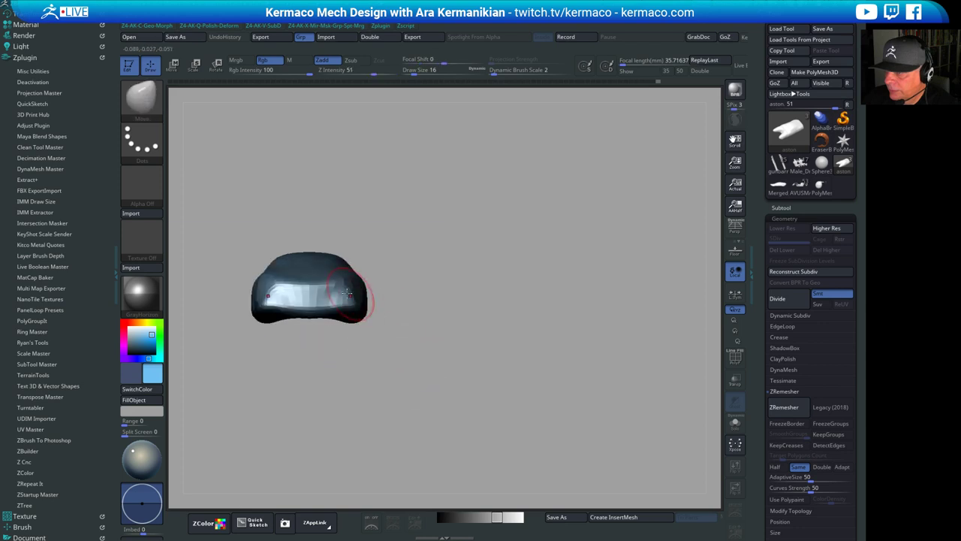
{"action": "key", "text": "s"}
{"action": "left_click_drag", "start_coordinate": [339, 298], "coordinate": [351, 299]}
{"action": "key", "text": "s"}
{"action": "left_click_drag", "start_coordinate": [285, 310], "coordinate": [252, 308]}
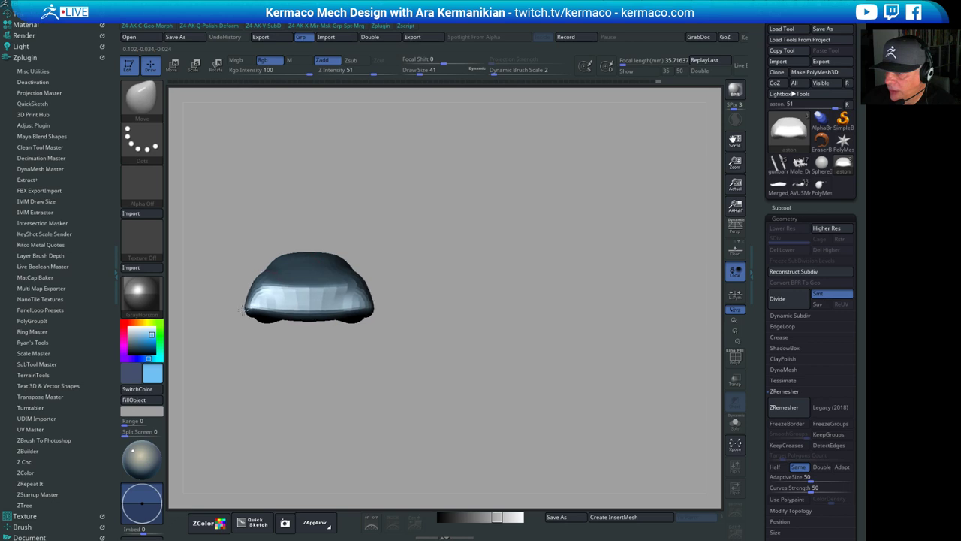
{"action": "left_click_drag", "start_coordinate": [318, 291], "coordinate": [313, 268]}
{"action": "left_click_drag", "start_coordinate": [573, 262], "coordinate": [443, 276], "text": "shift"}
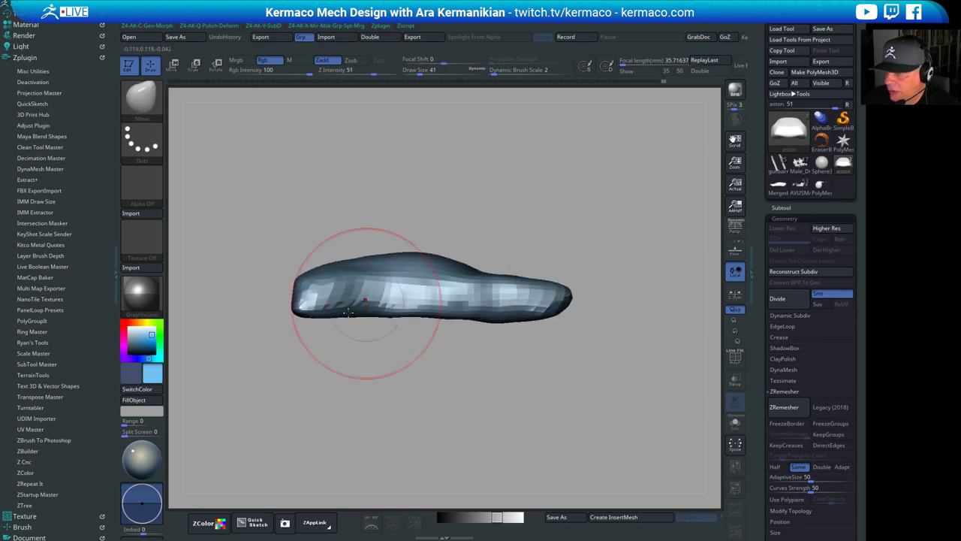
Set the draw size to 18 and smooth the lower edge of the body in side view
{"action": "mouse_move", "coordinate": [386, 359]}
{"action": "left_mouse_down"}
{"action": "mouse_move", "coordinate": [406, 261]}
{"action": "mouse_move", "coordinate": [415, 259]}
{"action": "left_mouse_up"}
{"action": "key", "text": "s"}
{"action": "left_click_drag", "start_coordinate": [363, 305], "coordinate": [355, 305]}
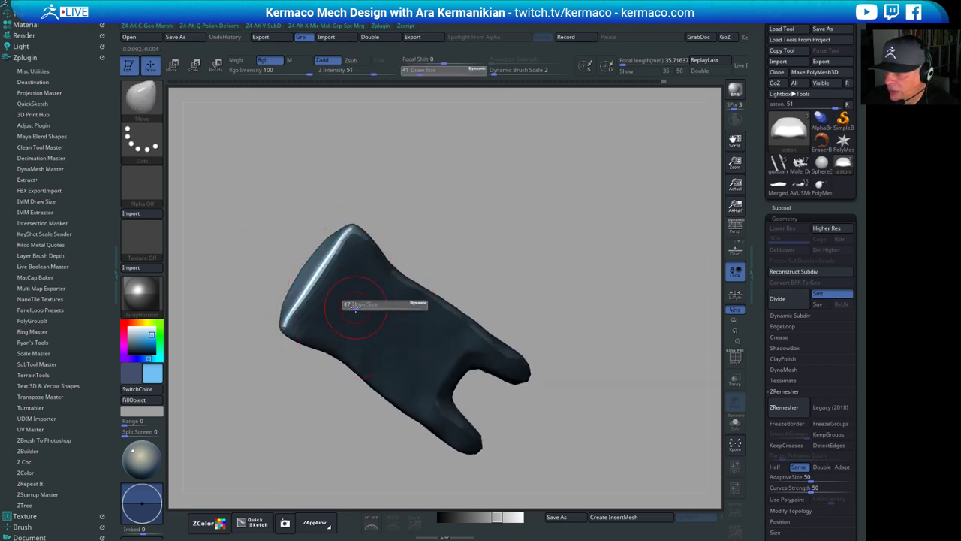
{"action": "left_click_drag", "start_coordinate": [365, 265], "coordinate": [403, 293]}
{"action": "mouse_move", "coordinate": [488, 222]}
{"action": "left_mouse_down"}
{"action": "mouse_move", "coordinate": [535, 254]}
{"action": "mouse_move", "coordinate": [528, 293]}
{"action": "left_mouse_up"}
{"action": "left_click_drag", "start_coordinate": [403, 312], "coordinate": [404, 288], "text": "shift"}
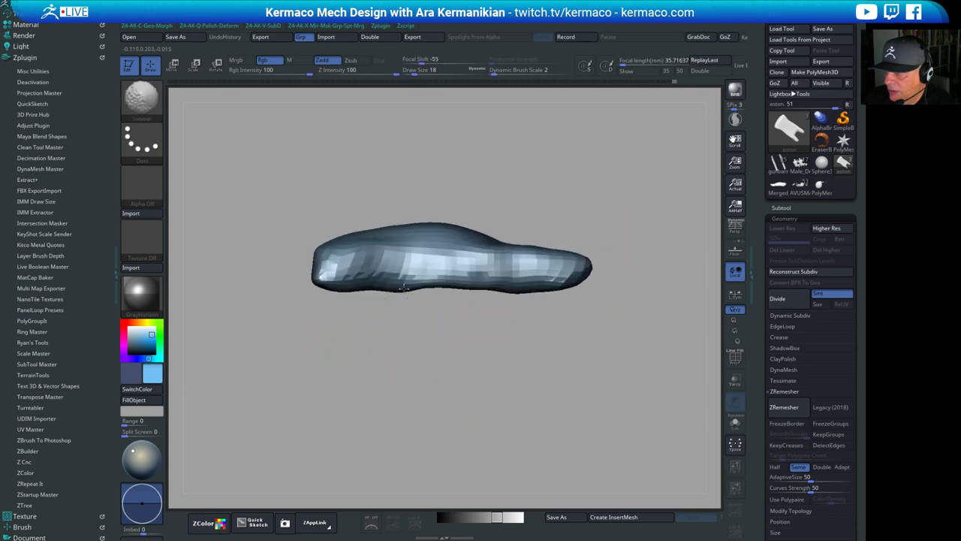
{"action": "left_click_drag", "start_coordinate": [470, 200], "coordinate": [390, 227], "text": "alt"}
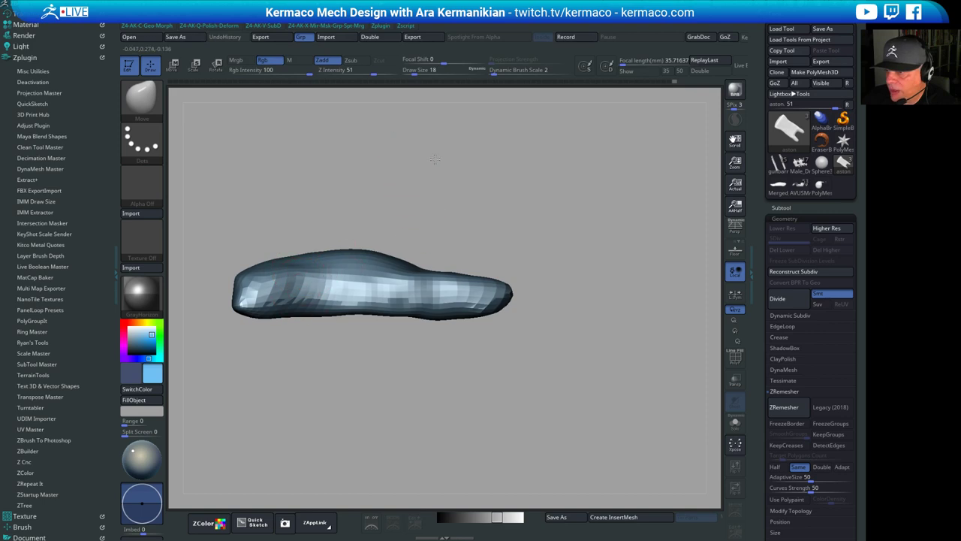
Smooth the inner wall of the front notch between the two fenders
{"action": "left_click_drag", "start_coordinate": [435, 159], "coordinate": [460, 178]}
{"action": "left_click_drag", "start_coordinate": [357, 209], "coordinate": [481, 193], "text": "alt"}
{"action": "mouse_move", "coordinate": [396, 187]}
{"action": "left_mouse_down", "text": "ctrl+shift"}
{"action": "mouse_move", "coordinate": [652, 237]}
{"action": "mouse_move", "coordinate": [661, 263]}
{"action": "mouse_move", "coordinate": [646, 288]}
{"action": "left_mouse_up", "text": "ctrl+shift"}
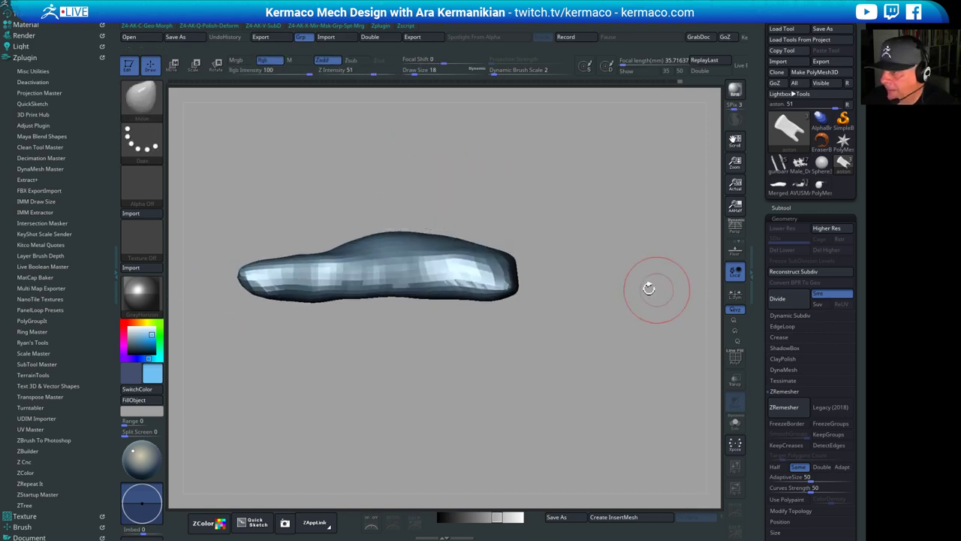
{"action": "left_click_drag", "start_coordinate": [635, 214], "coordinate": [609, 286]}
{"action": "left_click_drag", "start_coordinate": [571, 248], "coordinate": [562, 174], "text": "shift"}
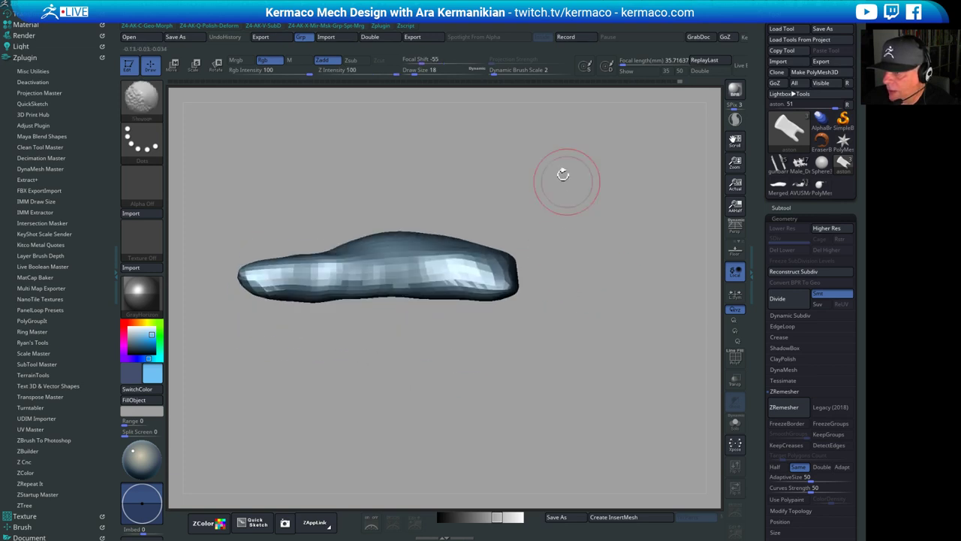
{"action": "left_click_drag", "start_coordinate": [509, 124], "coordinate": [547, 110], "text": "alt"}
{"action": "left_click_drag", "start_coordinate": [341, 363], "coordinate": [361, 408]}
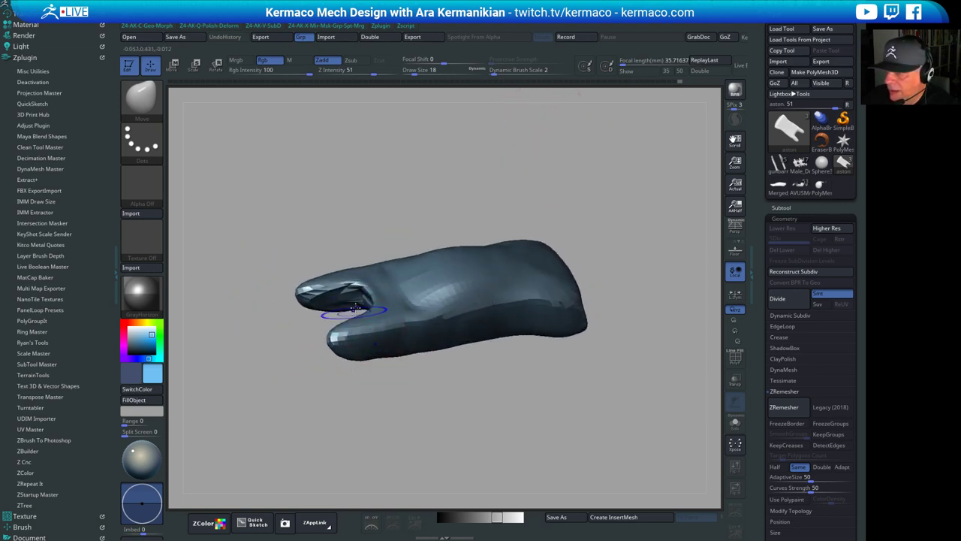
{"action": "left_click_drag", "start_coordinate": [356, 308], "coordinate": [354, 298], "text": "shift"}
{"action": "left_click_drag", "start_coordinate": [432, 398], "coordinate": [429, 417]}
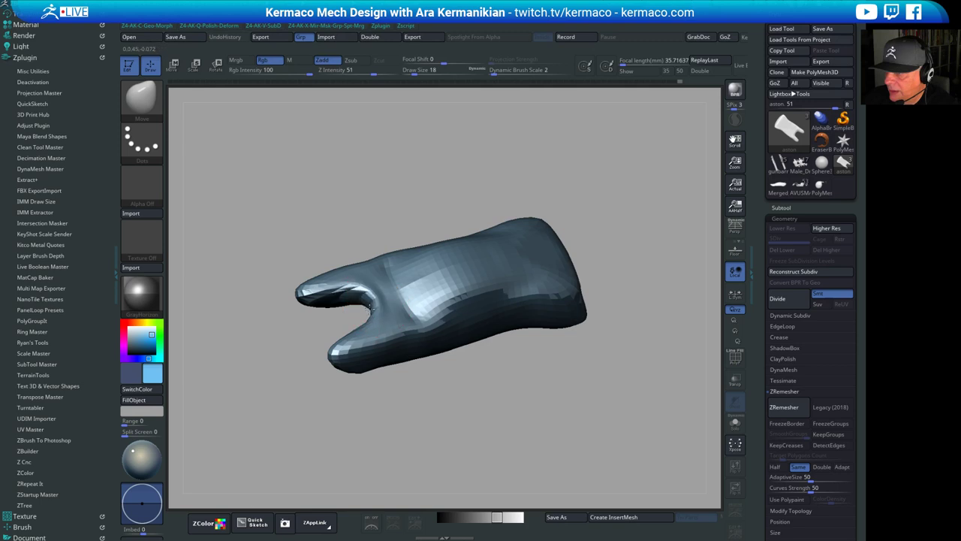
Remesh the body with ZRemesher and smooth the rear edge of the front notch
{"action": "left_click", "coordinate": [796, 408]}
{"action": "left_click_drag", "start_coordinate": [545, 422], "coordinate": [552, 413]}
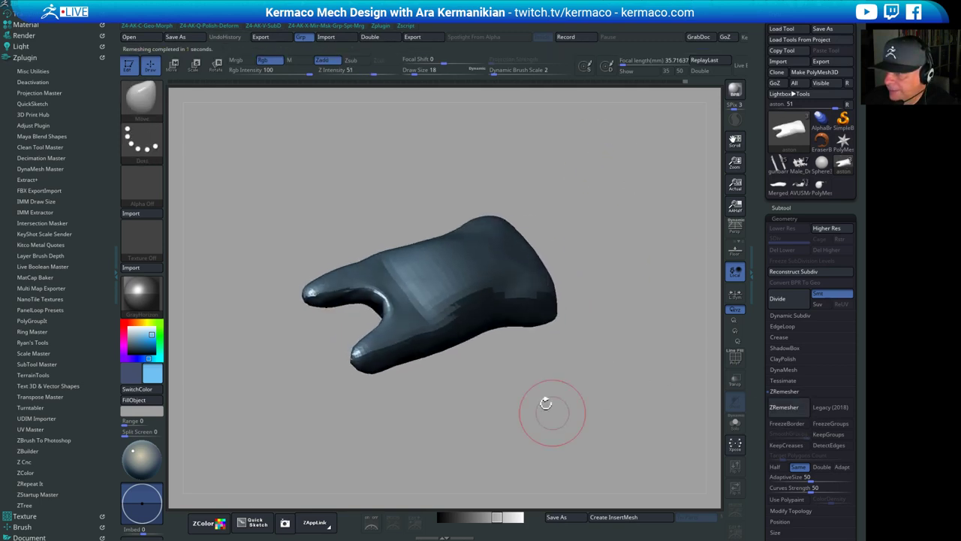
{"action": "left_click_drag", "start_coordinate": [366, 301], "coordinate": [392, 302], "text": "shift"}
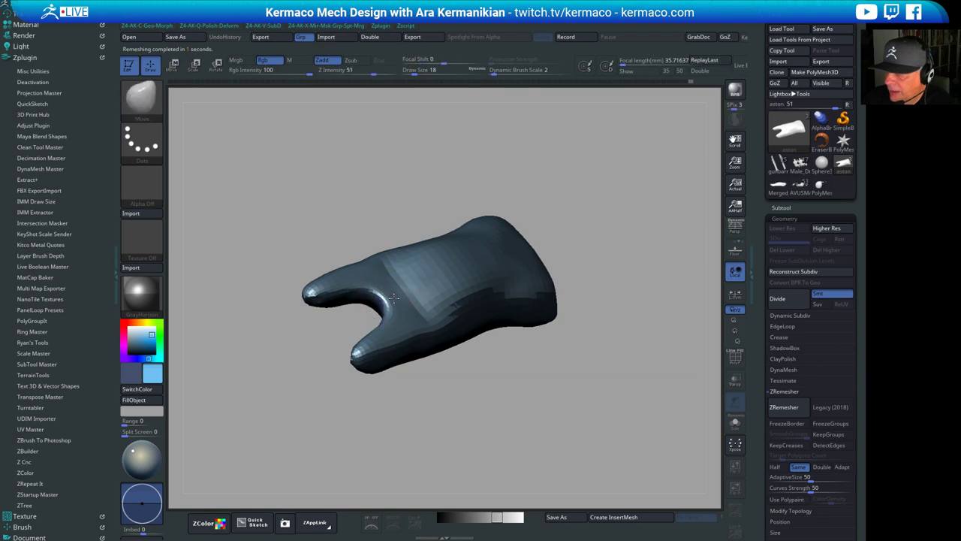
{"action": "left_click_drag", "start_coordinate": [459, 422], "coordinate": [443, 386]}
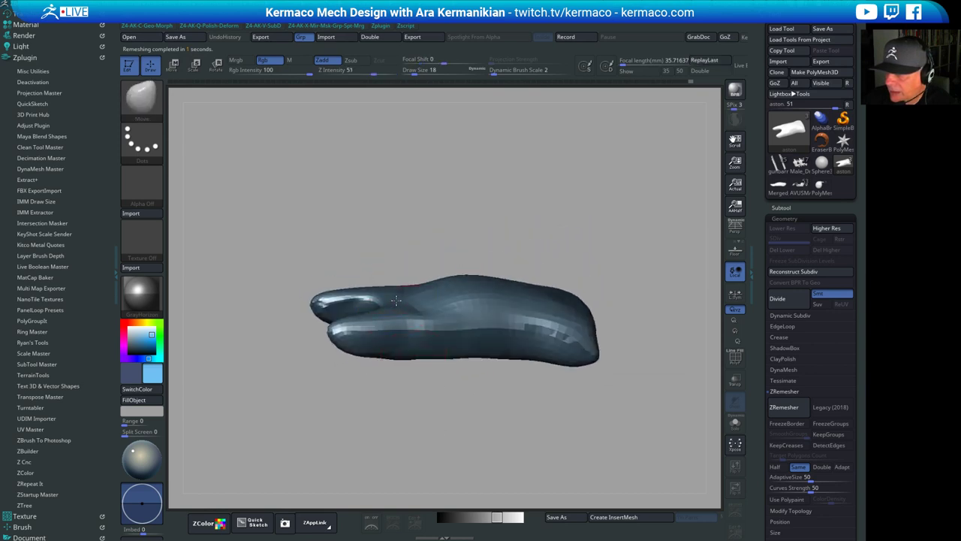
Pull the fender tips forward into tapered points in side view with Move at draw size 18
{"action": "left_click_drag", "start_coordinate": [531, 229], "coordinate": [520, 165]}
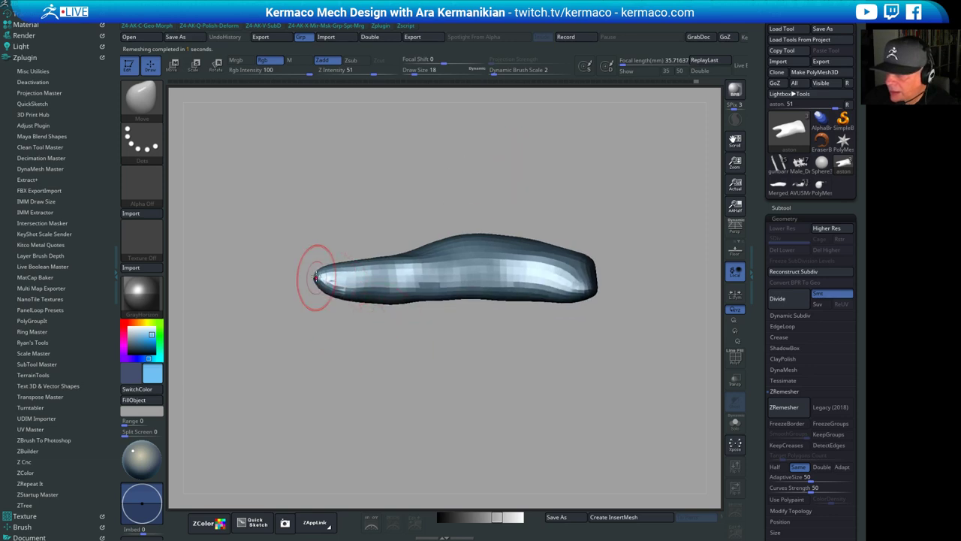
{"action": "left_click_drag", "start_coordinate": [266, 282], "coordinate": [262, 285]}
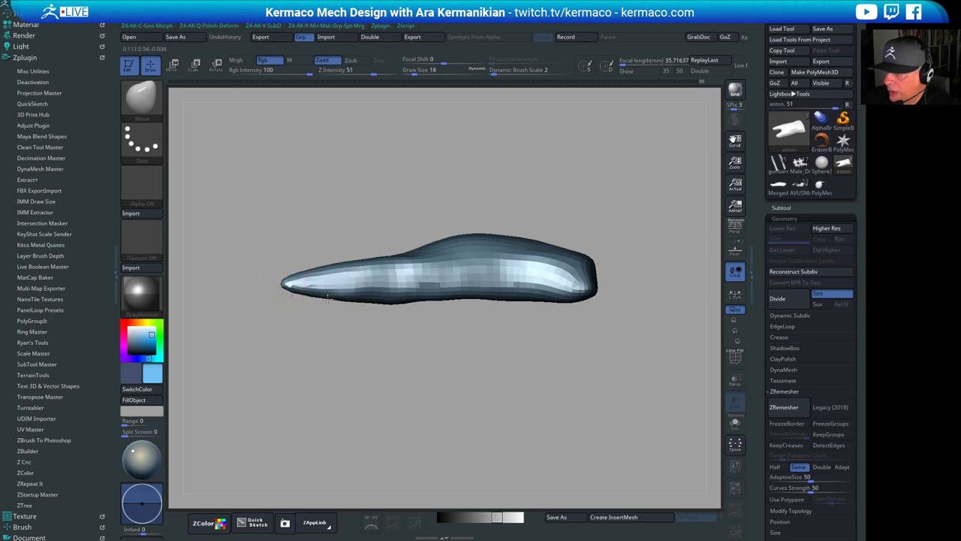
{"action": "left_click_drag", "start_coordinate": [335, 362], "coordinate": [444, 353]}
Mask the body behind the front notch, spread the fenders outward in top view with Move at draw size 59, and clear the mask
{"action": "mouse_move", "coordinate": [496, 242]}
{"action": "left_mouse_down", "text": "alt"}
{"action": "mouse_move", "coordinate": [603, 216]}
{"action": "mouse_move", "coordinate": [582, 319]}
{"action": "left_mouse_up", "text": "alt"}
{"action": "key", "text": "s"}
{"action": "mouse_move", "coordinate": [436, 288]}
{"action": "left_mouse_down"}
{"action": "mouse_move", "coordinate": [449, 287]}
{"action": "mouse_move", "coordinate": [406, 277]}
{"action": "left_mouse_up"}
{"action": "key", "text": "s"}
{"action": "left_click_drag", "start_coordinate": [374, 243], "coordinate": [456, 218], "text": "alt"}
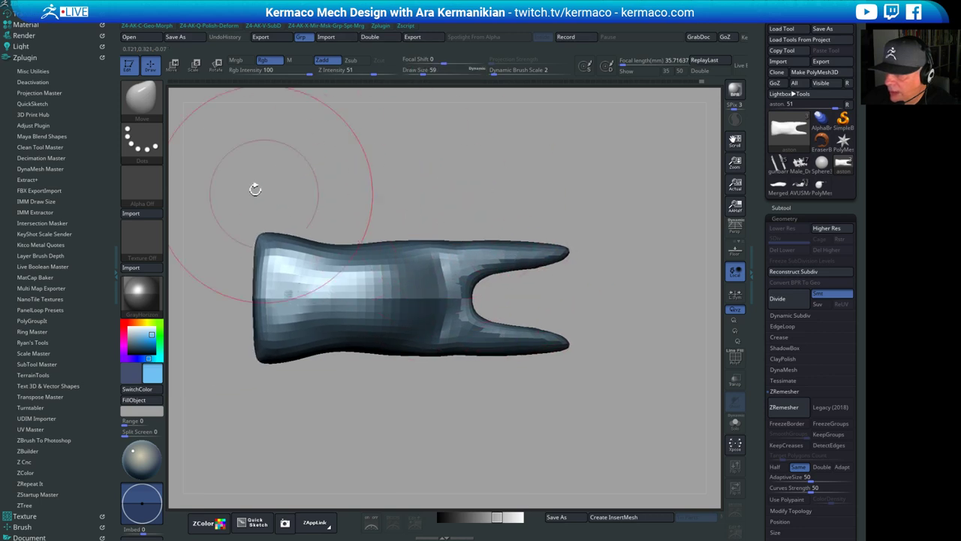
{"action": "left_click_drag", "start_coordinate": [223, 173], "coordinate": [481, 455], "text": "ctrl"}
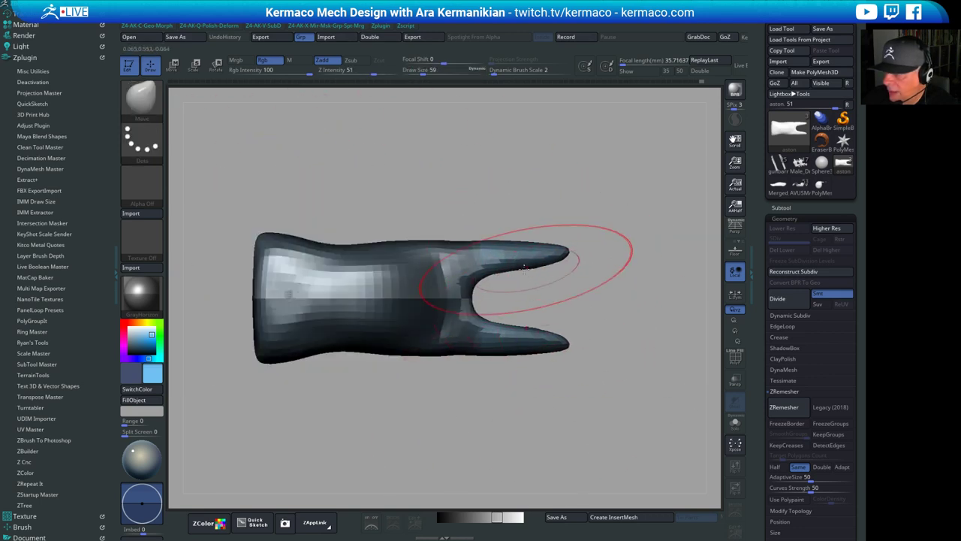
{"action": "mouse_move", "coordinate": [524, 268]}
{"action": "left_mouse_down"}
{"action": "mouse_move", "coordinate": [517, 228]}
{"action": "mouse_move", "coordinate": [474, 220]}
{"action": "mouse_move", "coordinate": [522, 237]}
{"action": "left_mouse_up"}
{"action": "left_click_drag", "start_coordinate": [406, 180], "coordinate": [422, 195], "text": "ctrl"}
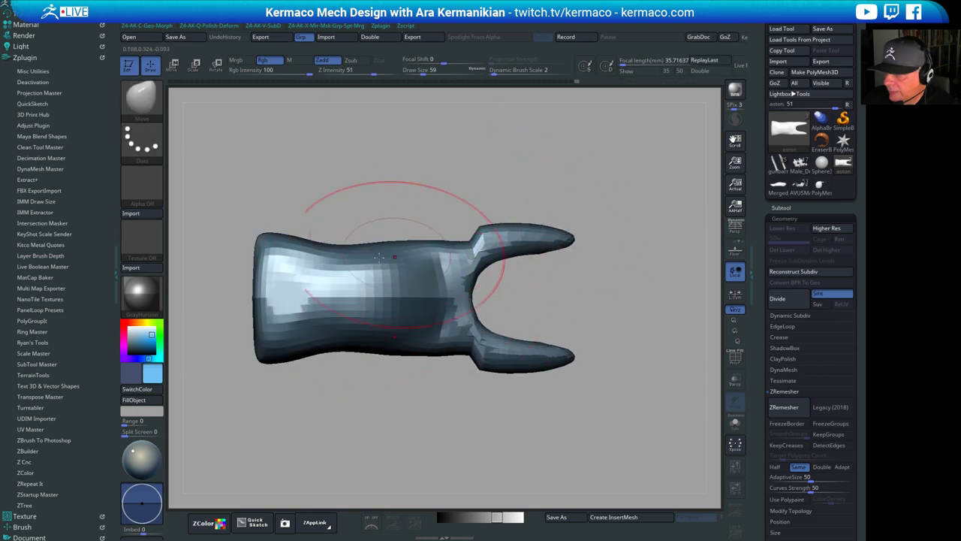
Mask a strip along the centreline and pull the rear corners and haunches outward with Move, reducing the draw size to 18
{"action": "mouse_move", "coordinate": [208, 276]}
{"action": "left_mouse_down", "text": "ctrl"}
{"action": "mouse_move", "coordinate": [638, 349]}
{"action": "mouse_move", "coordinate": [645, 326]}
{"action": "mouse_move", "coordinate": [656, 326]}
{"action": "left_mouse_up", "text": "ctrl"}
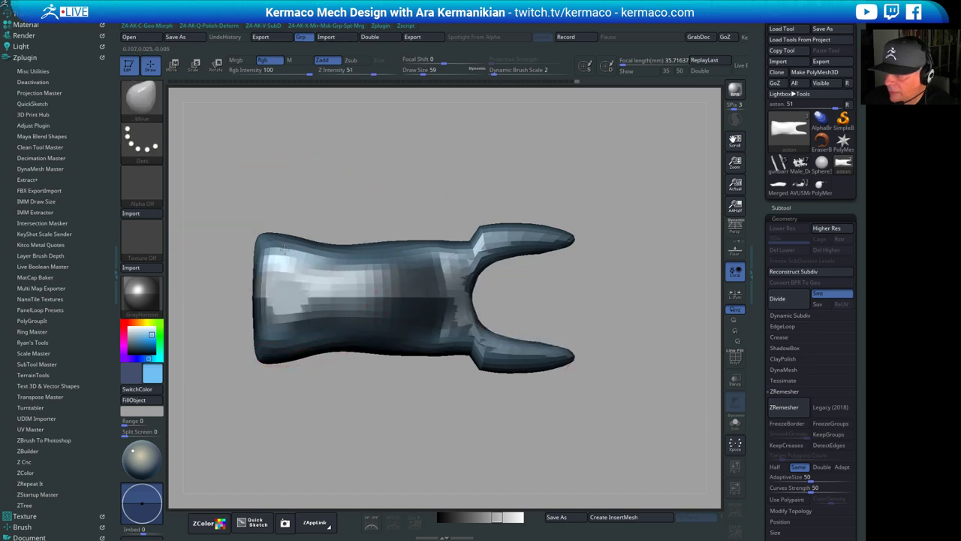
{"action": "mouse_move", "coordinate": [283, 248]}
{"action": "left_mouse_down"}
{"action": "mouse_move", "coordinate": [245, 209]}
{"action": "mouse_move", "coordinate": [252, 198]}
{"action": "left_mouse_up"}
{"action": "key", "text": "bracketleft"}
{"action": "key", "text": "bracketleft"}
{"action": "key", "text": "bracketleft"}
{"action": "key", "text": "bracketleft"}
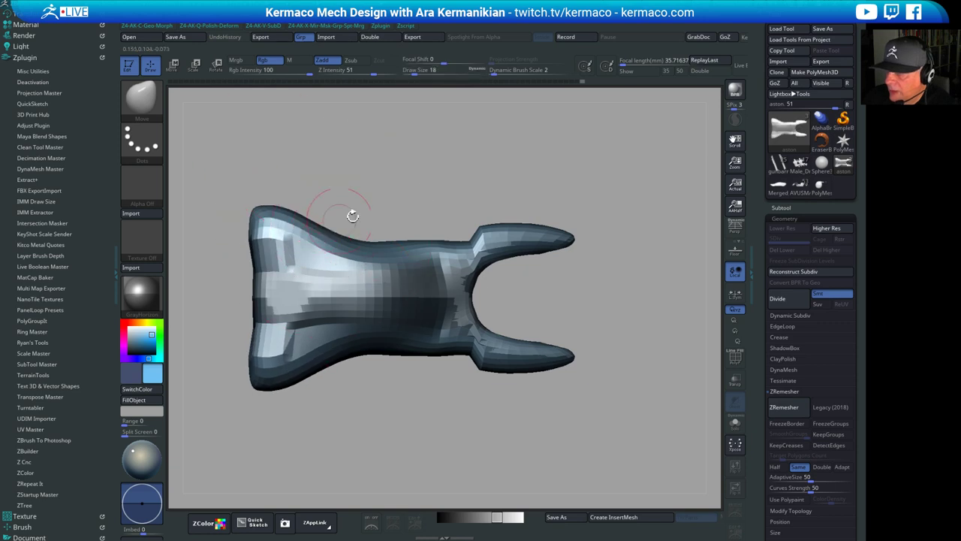
{"action": "mouse_move", "coordinate": [353, 216]}
{"action": "left_mouse_down"}
{"action": "mouse_move", "coordinate": [310, 188]}
{"action": "mouse_move", "coordinate": [339, 178]}
{"action": "left_mouse_up"}
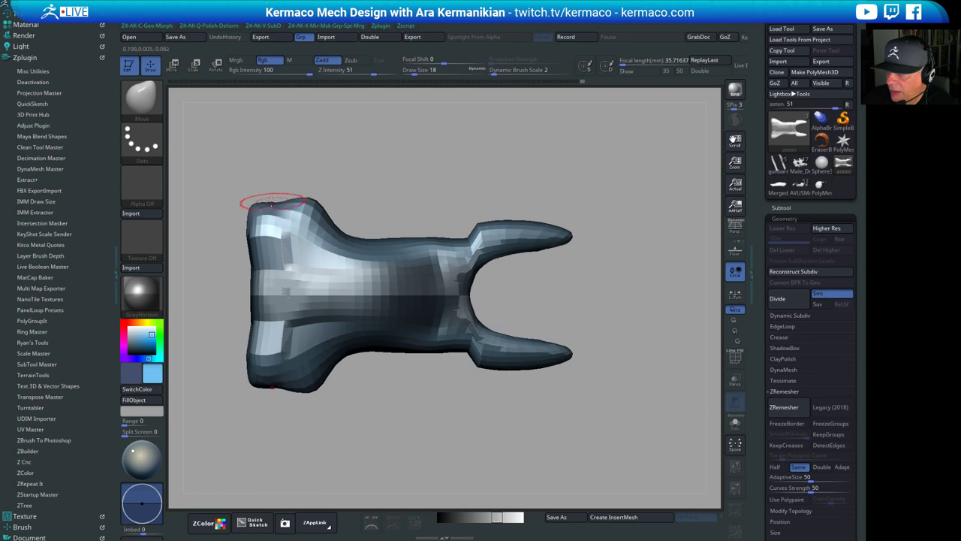
Smooth the outer corners where the fenders join the body
{"action": "mouse_move", "coordinate": [204, 184]}
{"action": "left_mouse_down", "text": "ctrl+shift"}
{"action": "mouse_move", "coordinate": [455, 183]}
{"action": "mouse_move", "coordinate": [438, 202]}
{"action": "mouse_move", "coordinate": [448, 129]}
{"action": "mouse_move", "coordinate": [459, 171]}
{"action": "left_mouse_up", "text": "ctrl+shift"}
{"action": "left_click_drag", "start_coordinate": [478, 332], "coordinate": [468, 329], "text": "shift"}
{"action": "left_click_drag", "start_coordinate": [519, 394], "coordinate": [499, 383]}
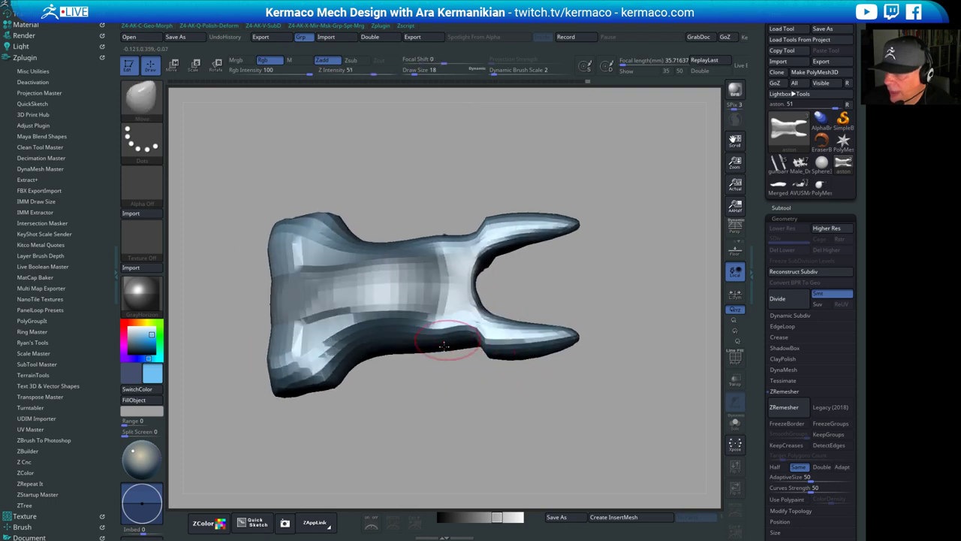
{"action": "left_click_drag", "start_coordinate": [451, 343], "coordinate": [476, 338], "text": "shift"}
{"action": "left_click_drag", "start_coordinate": [468, 406], "coordinate": [448, 393]}
{"action": "mouse_move", "coordinate": [474, 347]}
{"action": "left_mouse_down", "text": "shift"}
{"action": "mouse_move", "coordinate": [478, 338]}
{"action": "mouse_move", "coordinate": [460, 350]}
{"action": "left_mouse_up", "text": "shift"}
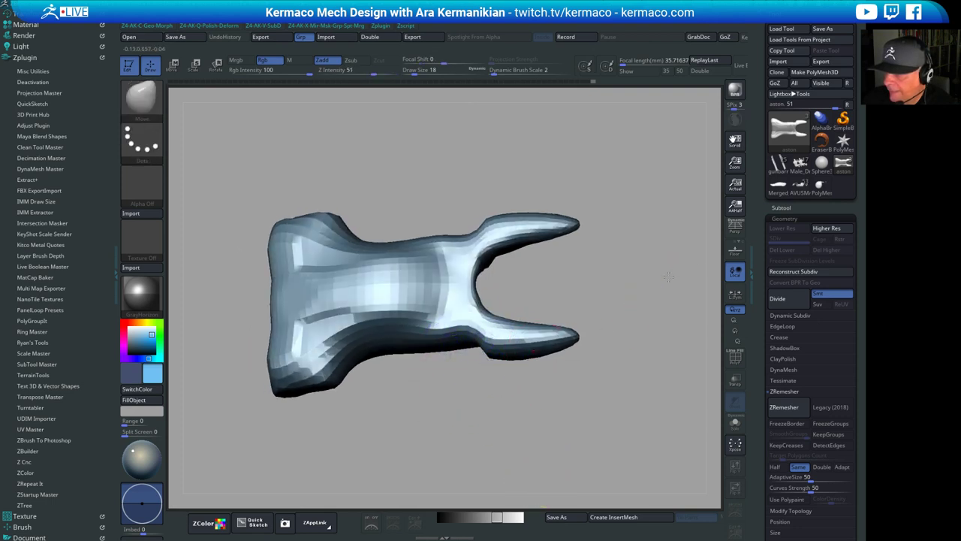
Smooth the tops of the rear haunches and the area inside the front notch
{"action": "left_click_drag", "start_coordinate": [664, 277], "coordinate": [649, 169]}
{"action": "mouse_move", "coordinate": [331, 357]}
{"action": "left_mouse_down"}
{"action": "mouse_move", "coordinate": [449, 403]}
{"action": "mouse_move", "coordinate": [489, 318]}
{"action": "mouse_move", "coordinate": [469, 295]}
{"action": "mouse_move", "coordinate": [392, 364]}
{"action": "left_mouse_up"}
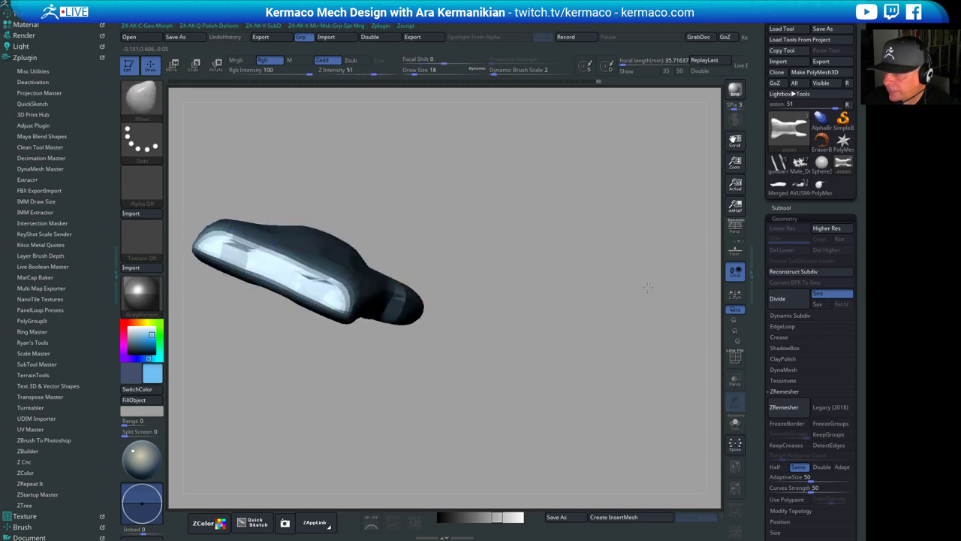
{"action": "mouse_move", "coordinate": [659, 257]}
{"action": "left_mouse_down"}
{"action": "mouse_move", "coordinate": [590, 263]}
{"action": "mouse_move", "coordinate": [567, 234]}
{"action": "left_mouse_up"}
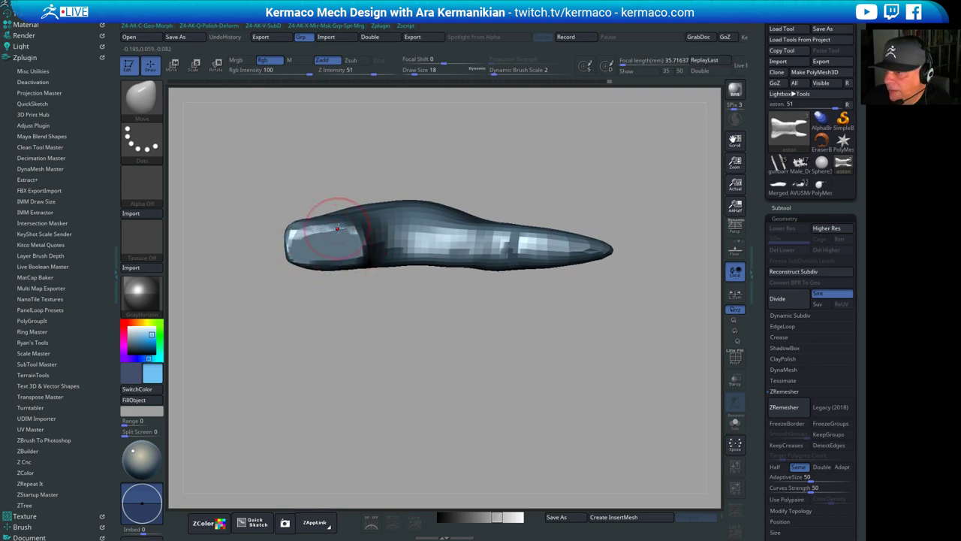
{"action": "left_click_drag", "start_coordinate": [461, 289], "coordinate": [398, 233]}
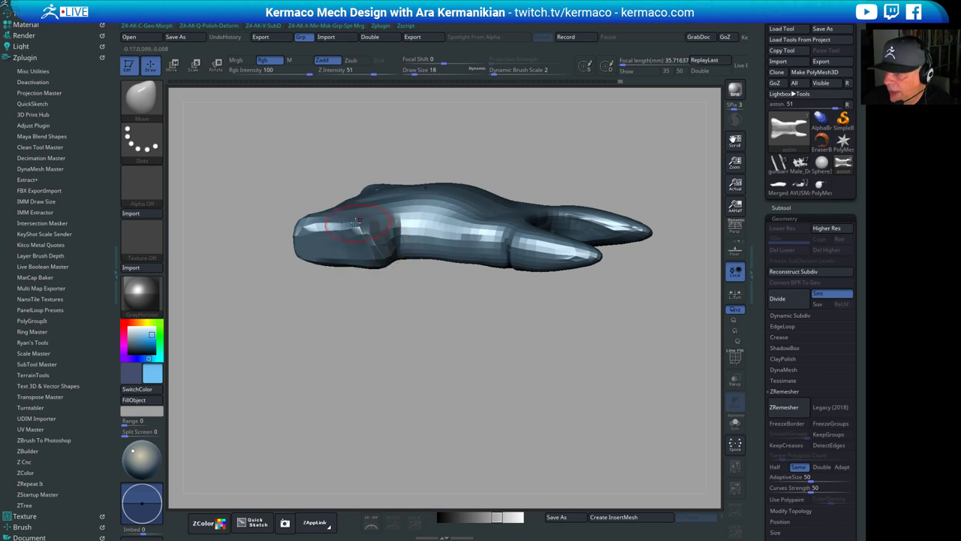
{"action": "left_click_drag", "start_coordinate": [358, 228], "coordinate": [363, 233], "text": "shift"}
{"action": "left_click_drag", "start_coordinate": [568, 147], "coordinate": [601, 166]}
{"action": "left_click_drag", "start_coordinate": [713, 280], "coordinate": [639, 233]}
{"action": "left_click_drag", "start_coordinate": [541, 218], "coordinate": [541, 219], "text": "shift"}
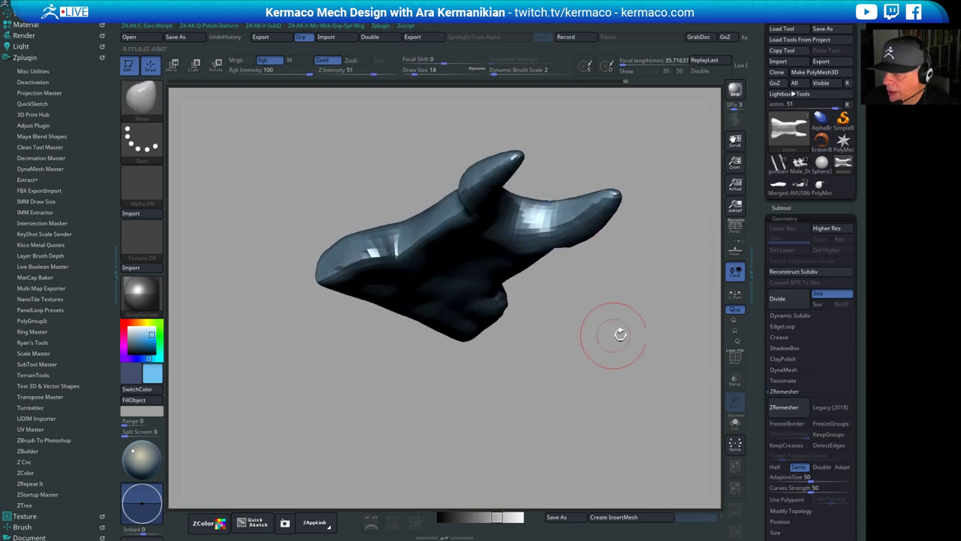
Remesh the body with ZRemesher and thicken the pointed fender tips in side view with Move at draw size 18
{"action": "left_click_drag", "start_coordinate": [613, 336], "coordinate": [550, 397], "text": "shift"}
{"action": "left_click_drag", "start_coordinate": [538, 334], "coordinate": [458, 382], "text": "alt"}
{"action": "left_click_drag", "start_coordinate": [408, 278], "coordinate": [396, 287]}
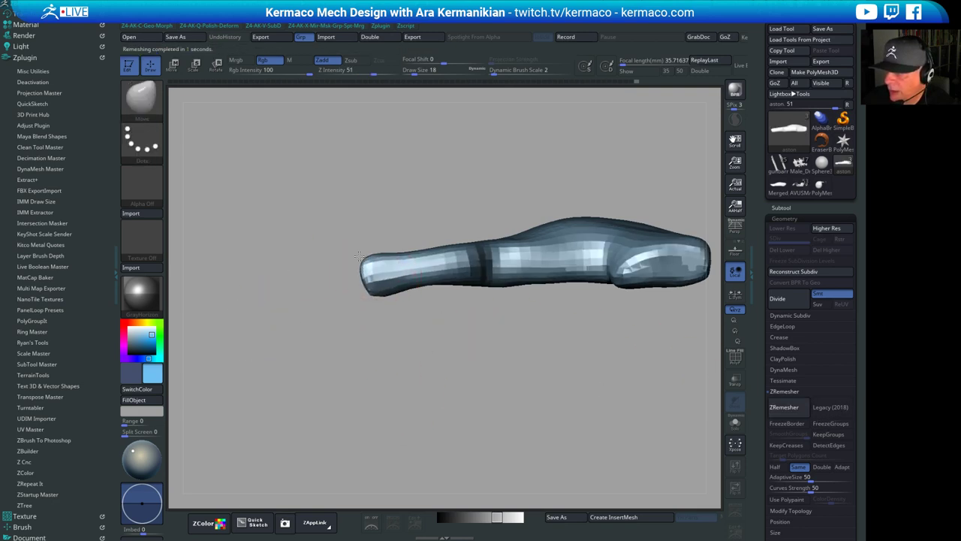
Shape the front ends of the fenders in side view with Move at draw size 39
{"action": "mouse_move", "coordinate": [434, 359]}
{"action": "left_mouse_down"}
{"action": "mouse_move", "coordinate": [458, 371]}
{"action": "mouse_move", "coordinate": [485, 338]}
{"action": "mouse_move", "coordinate": [455, 283]}
{"action": "mouse_move", "coordinate": [390, 259]}
{"action": "left_mouse_up"}
{"action": "key", "text": "s"}
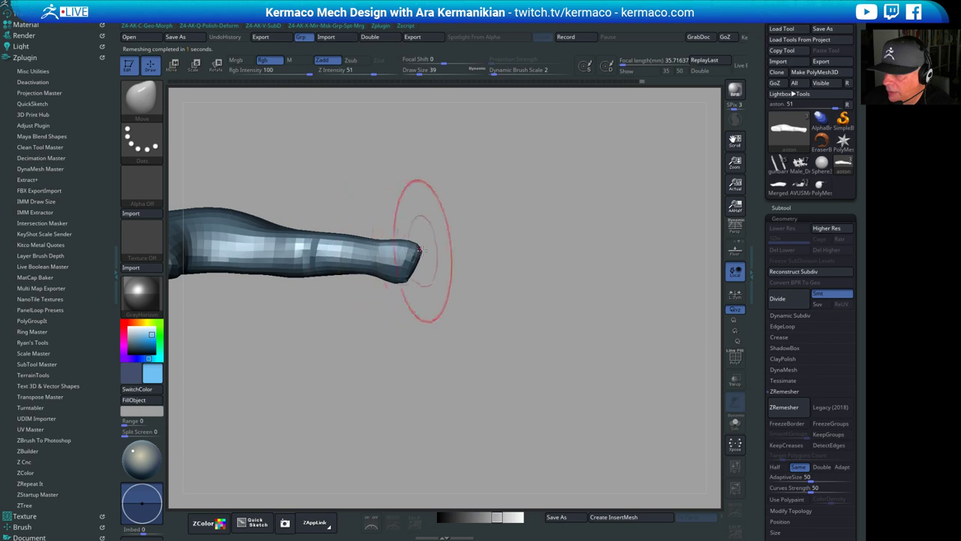
{"action": "left_click_drag", "start_coordinate": [369, 244], "coordinate": [371, 239]}
{"action": "left_click_drag", "start_coordinate": [459, 249], "coordinate": [409, 296], "text": "shift"}
{"action": "left_click_drag", "start_coordinate": [568, 325], "coordinate": [581, 398]}
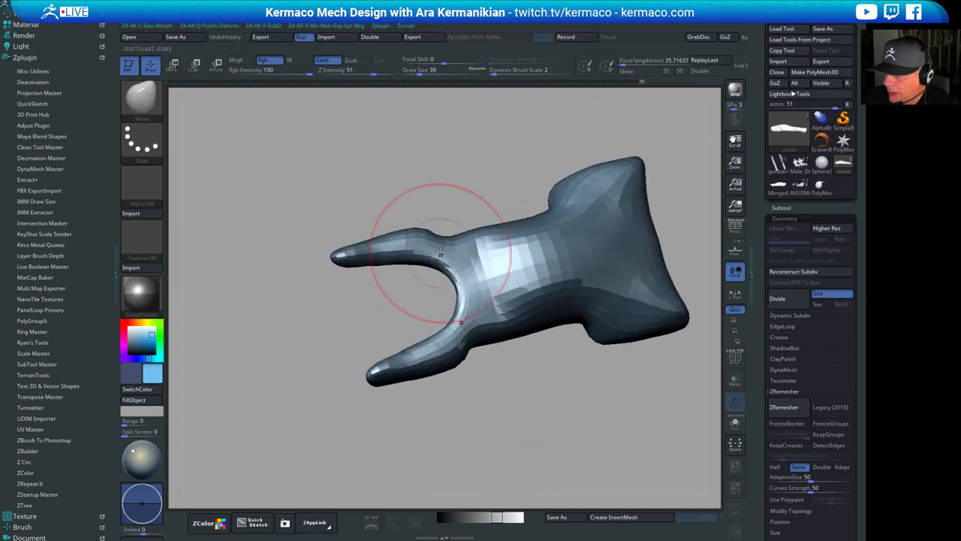
Adjust the inner sides of the fenders with Move at draw size 25 and quick-save the project
{"action": "key", "text": "s"}
{"action": "mouse_move", "coordinate": [442, 255]}
{"action": "left_mouse_down"}
{"action": "mouse_move", "coordinate": [449, 236]}
{"action": "mouse_move", "coordinate": [422, 261]}
{"action": "left_mouse_up"}
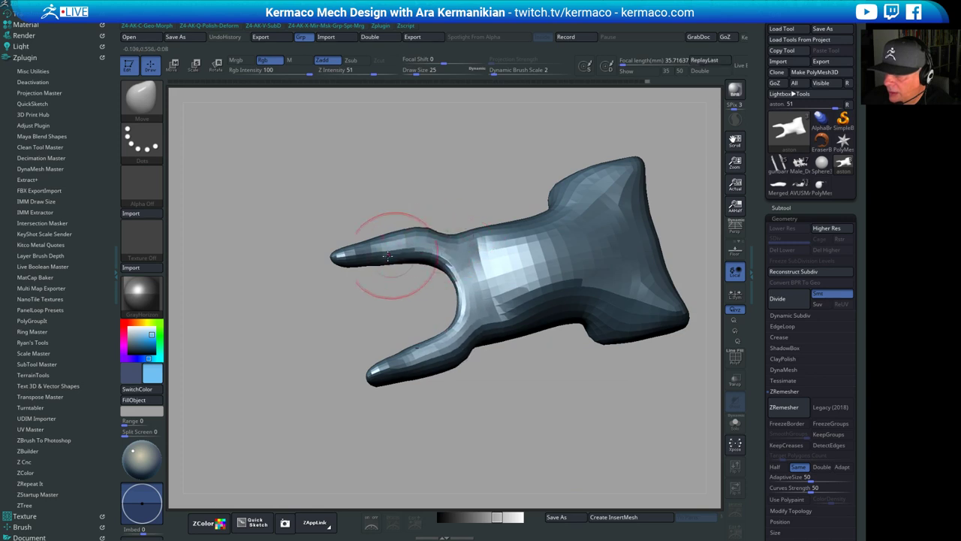
{"action": "mouse_move", "coordinate": [343, 265]}
{"action": "left_mouse_down"}
{"action": "mouse_move", "coordinate": [343, 280]}
{"action": "mouse_move", "coordinate": [341, 256]}
{"action": "mouse_move", "coordinate": [341, 276]}
{"action": "mouse_move", "coordinate": [288, 353]}
{"action": "mouse_move", "coordinate": [257, 315]}
{"action": "mouse_move", "coordinate": [249, 246]}
{"action": "mouse_move", "coordinate": [257, 315]}
{"action": "left_mouse_up"}
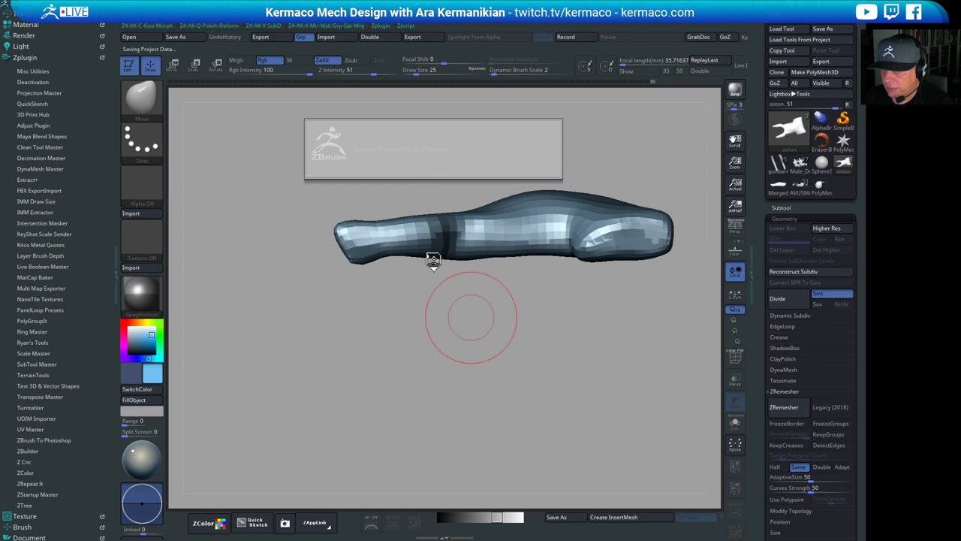
{"action": "left_click_drag", "start_coordinate": [439, 145], "coordinate": [443, 252]}
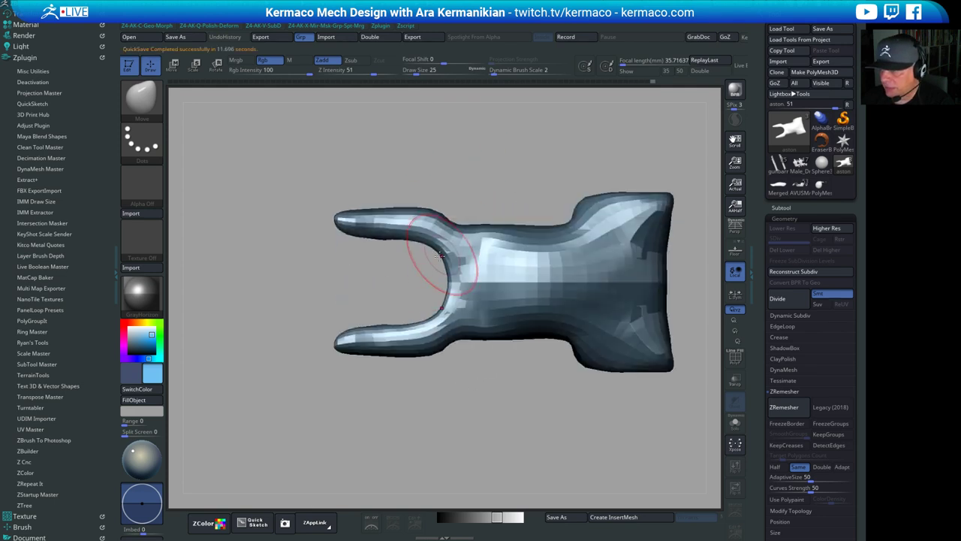
Broaden the slim fenders and their tips around the front notch with Move, adjusting the draw size to 23
{"action": "mouse_move", "coordinate": [401, 229]}
{"action": "left_mouse_down"}
{"action": "mouse_move", "coordinate": [359, 236]}
{"action": "mouse_move", "coordinate": [350, 226]}
{"action": "mouse_move", "coordinate": [433, 256]}
{"action": "mouse_move", "coordinate": [397, 240]}
{"action": "mouse_move", "coordinate": [340, 241]}
{"action": "mouse_move", "coordinate": [413, 235]}
{"action": "left_mouse_up"}
{"action": "mouse_move", "coordinate": [272, 262]}
{"action": "left_mouse_down"}
{"action": "mouse_move", "coordinate": [421, 225]}
{"action": "mouse_move", "coordinate": [364, 239]}
{"action": "left_mouse_up"}
{"action": "key", "text": "s"}
{"action": "key", "text": "bracketright"}
{"action": "key", "text": "bracketright"}
{"action": "key", "text": "bracketright"}
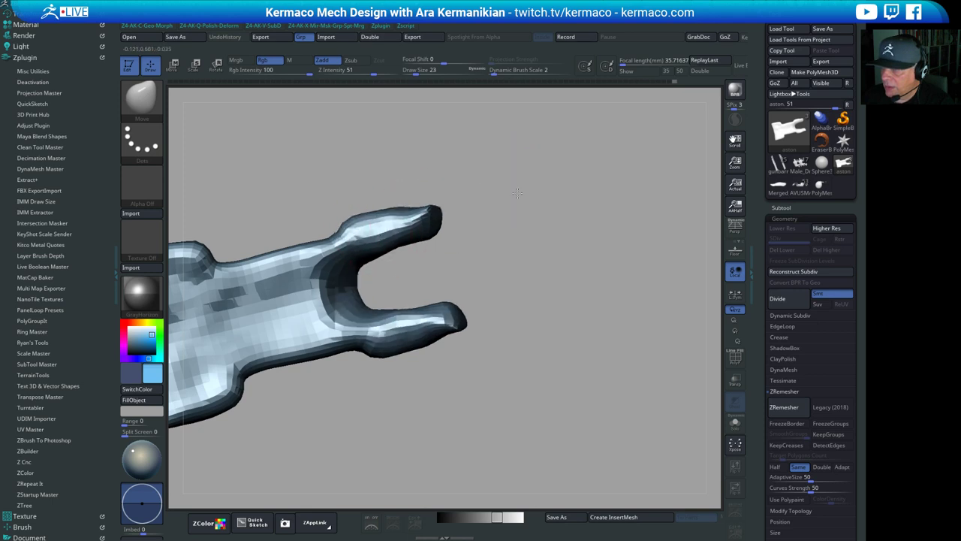
Square off the fender tips in side view with Move at draw size 23 and smooth their lower corners
{"action": "left_click_drag", "start_coordinate": [517, 193], "coordinate": [538, 293]}
{"action": "left_click_drag", "start_coordinate": [441, 236], "coordinate": [439, 235]}
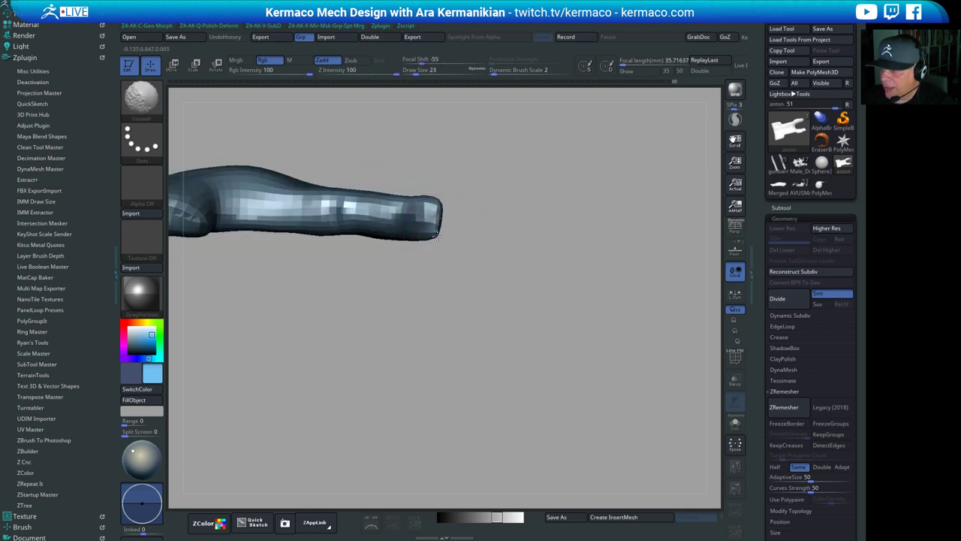
{"action": "left_click_drag", "start_coordinate": [569, 244], "coordinate": [454, 266], "text": "shift"}
{"action": "left_click_drag", "start_coordinate": [506, 284], "coordinate": [453, 321], "text": "alt"}
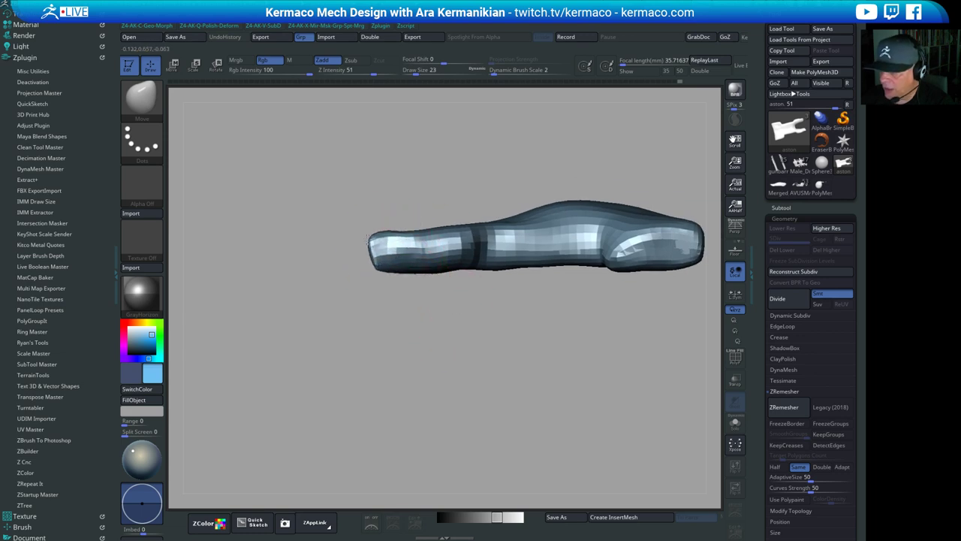
{"action": "left_click_drag", "start_coordinate": [411, 214], "coordinate": [509, 197]}
{"action": "left_click_drag", "start_coordinate": [429, 185], "coordinate": [545, 184], "text": "alt"}
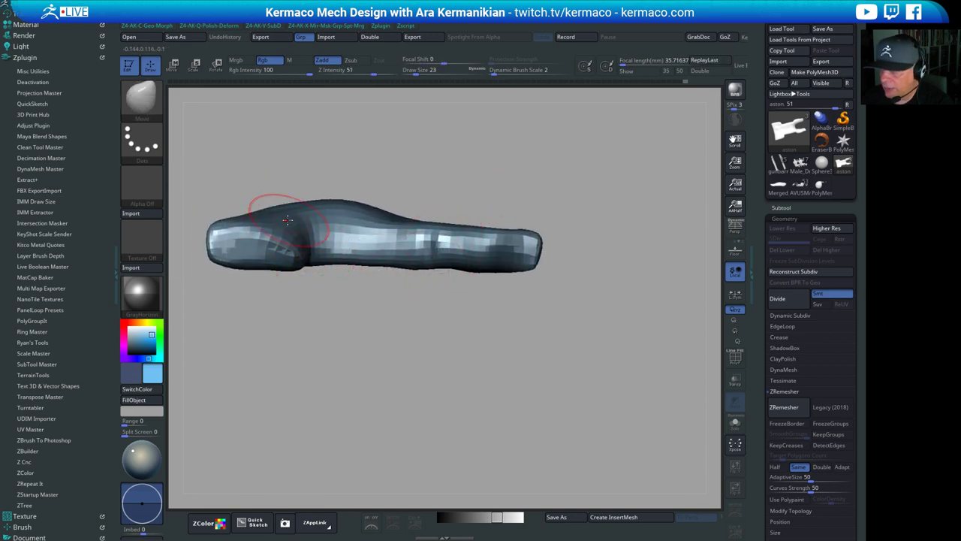
Taper and round the rear end of the tail in side view with Move at draw size 27
{"action": "left_click_drag", "start_coordinate": [260, 316], "coordinate": [407, 320], "text": "alt"}
{"action": "key", "text": "s"}
{"action": "mouse_move", "coordinate": [344, 269]}
{"action": "left_mouse_down"}
{"action": "mouse_move", "coordinate": [367, 255]}
{"action": "mouse_move", "coordinate": [344, 250]}
{"action": "left_mouse_up"}
{"action": "key", "text": "s"}
{"action": "left_click", "coordinate": [359, 254]}
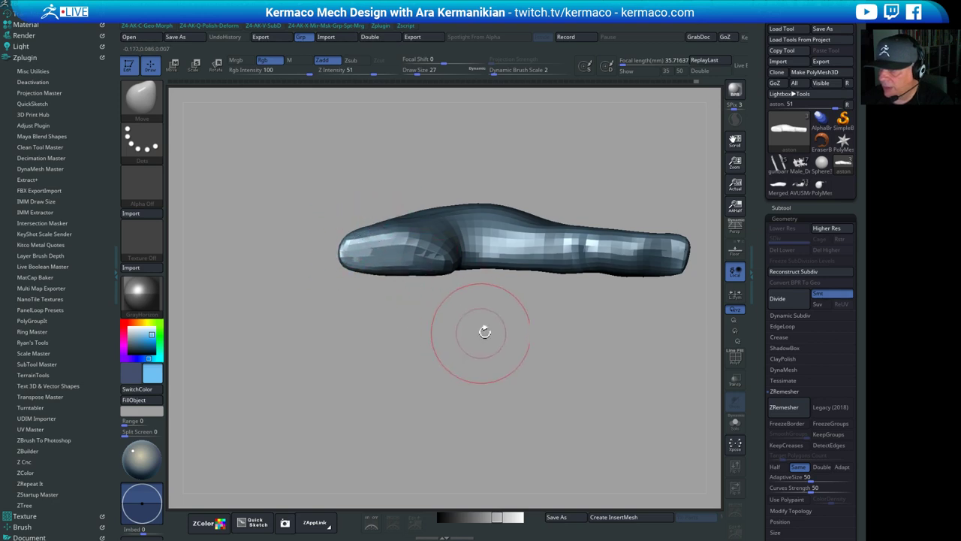
Pull the fender tips slightly forward with Move in the view from above and reduce the draw size to 9
{"action": "mouse_move", "coordinate": [484, 332]}
{"action": "left_mouse_down"}
{"action": "mouse_move", "coordinate": [387, 335]}
{"action": "mouse_move", "coordinate": [590, 338]}
{"action": "left_mouse_up"}
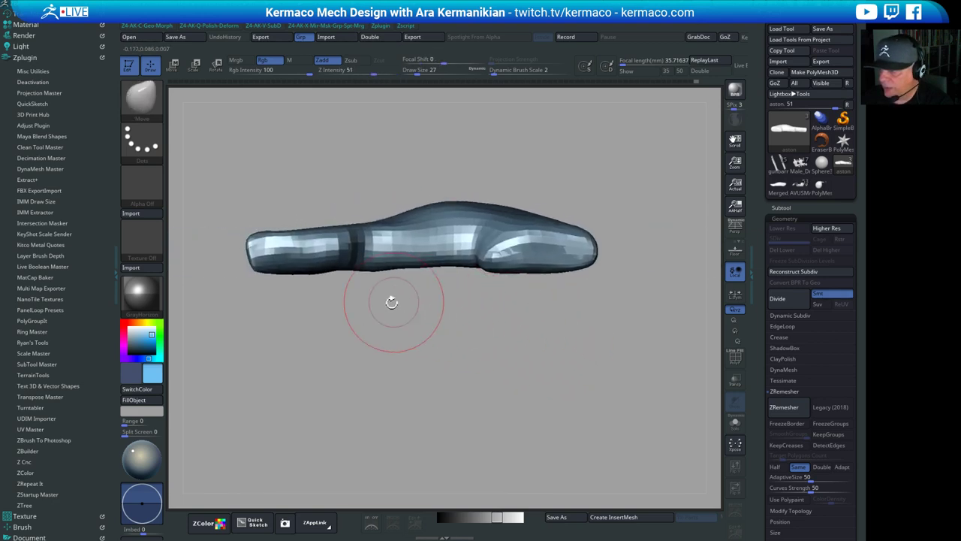
{"action": "left_click_drag", "start_coordinate": [413, 372], "coordinate": [374, 190]}
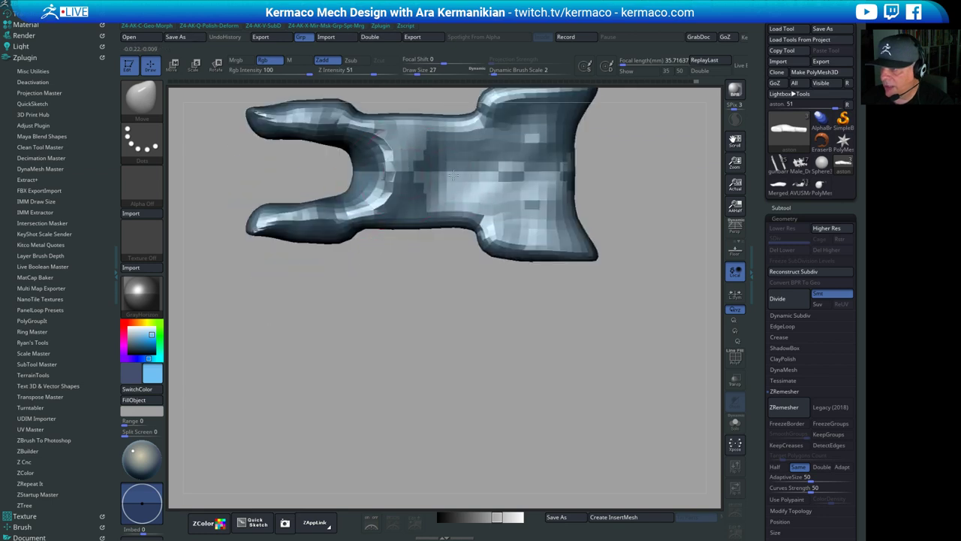
{"action": "left_click_drag", "start_coordinate": [626, 165], "coordinate": [610, 354]}
{"action": "mouse_move", "coordinate": [589, 164]}
{"action": "left_mouse_down"}
{"action": "mouse_move", "coordinate": [610, 202]}
{"action": "mouse_move", "coordinate": [588, 234]}
{"action": "mouse_move", "coordinate": [657, 242]}
{"action": "mouse_move", "coordinate": [636, 261]}
{"action": "left_mouse_up"}
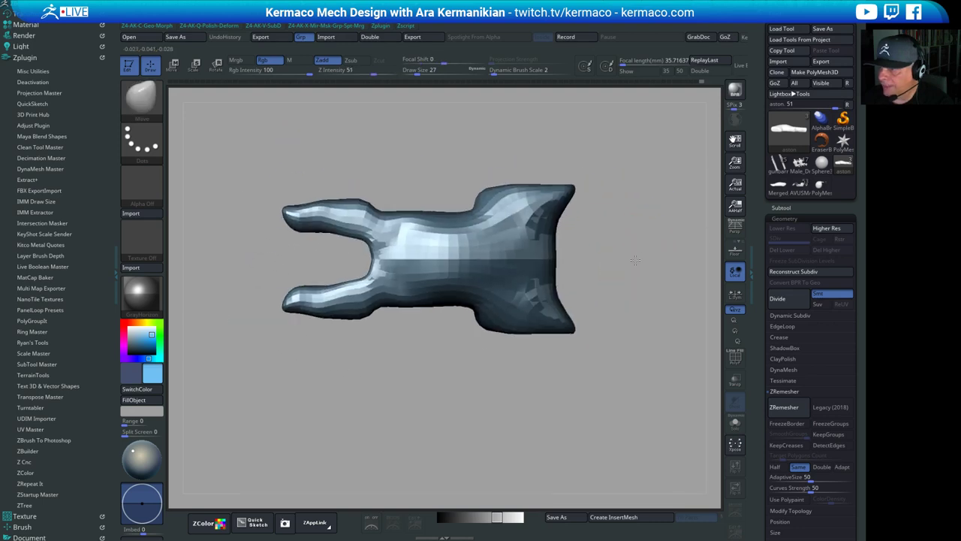
{"action": "mouse_move", "coordinate": [298, 210]}
{"action": "left_mouse_down"}
{"action": "mouse_move", "coordinate": [298, 196]}
{"action": "mouse_move", "coordinate": [274, 238]}
{"action": "left_mouse_up"}
{"action": "key", "text": "s"}
{"action": "left_click_drag", "start_coordinate": [302, 275], "coordinate": [355, 271]}
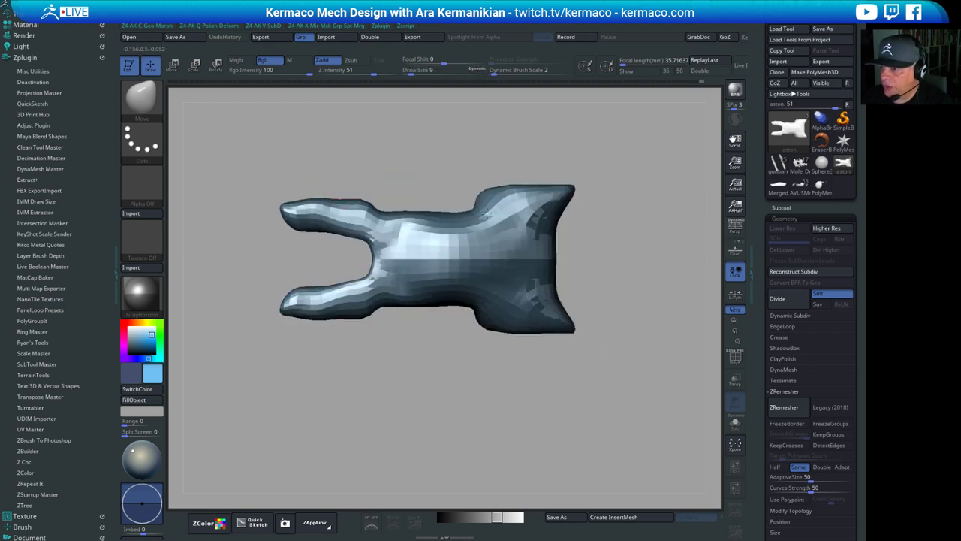
Switch to the move gizmo in side view and apply the Project Primitive deformer to the body
{"action": "left_click_drag", "start_coordinate": [643, 315], "coordinate": [624, 199], "text": "shift"}
{"action": "left_click_drag", "start_coordinate": [646, 238], "coordinate": [508, 326]}
{"action": "left_click_drag", "start_coordinate": [466, 338], "coordinate": [468, 401], "text": "alt"}
{"action": "key", "text": "w"}
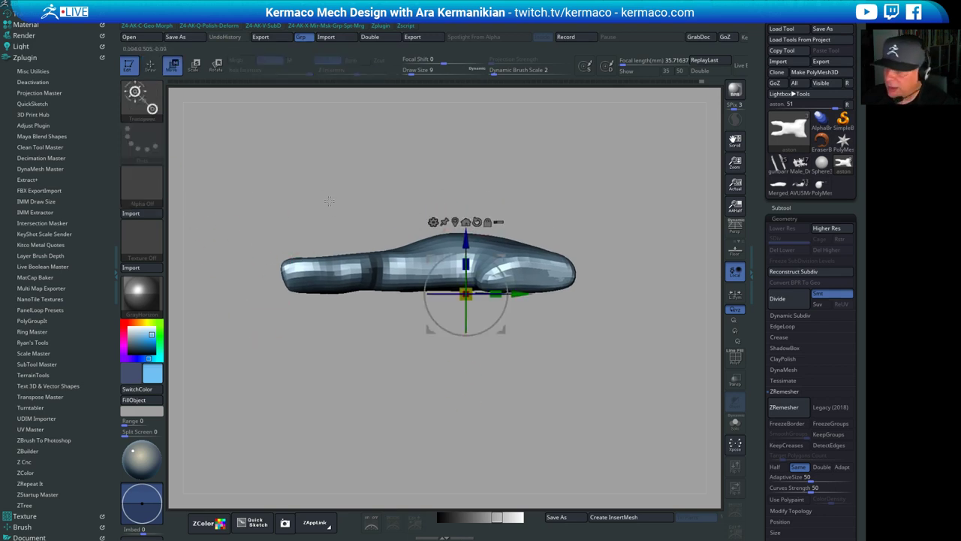
{"action": "left_click", "coordinate": [432, 221]}
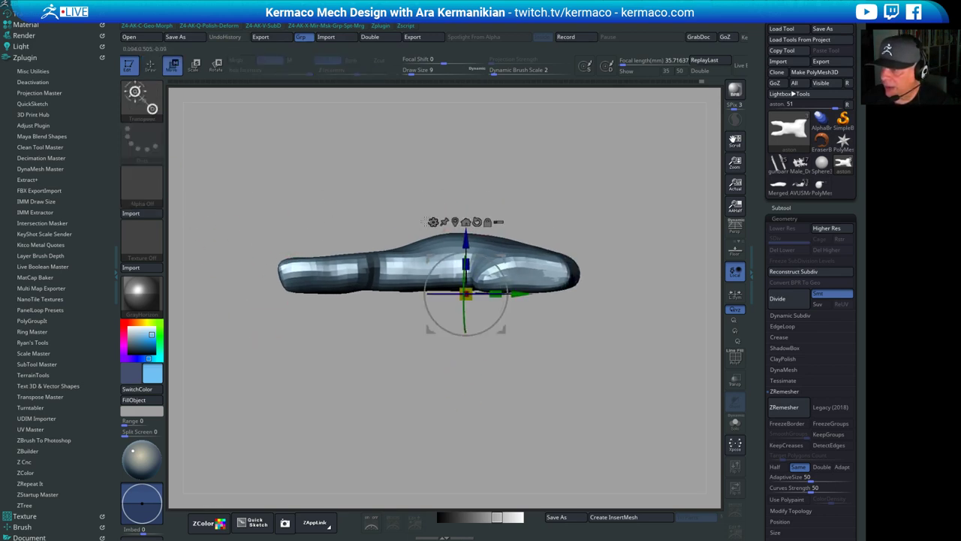
{"action": "left_click", "coordinate": [434, 222]}
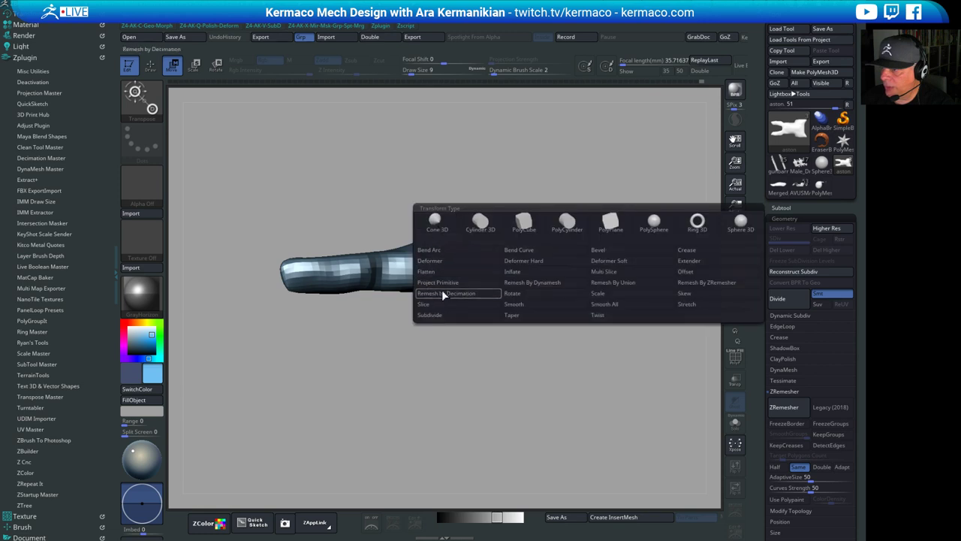
{"action": "left_click", "coordinate": [446, 284]}
{"action": "left_click_drag", "start_coordinate": [501, 134], "coordinate": [514, 187]}
{"action": "left_click_drag", "start_coordinate": [428, 209], "coordinate": [428, 166]}
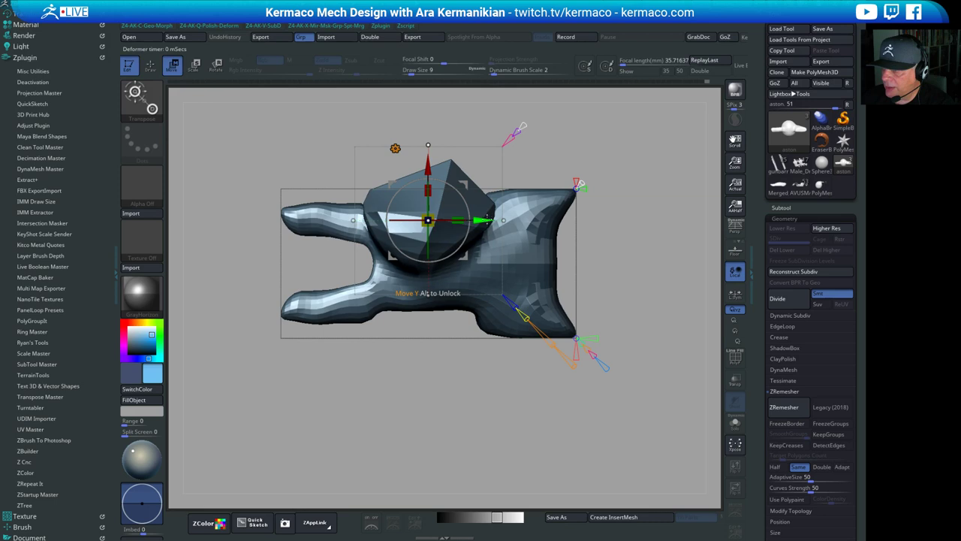
{"action": "left_click_drag", "start_coordinate": [482, 220], "coordinate": [345, 221]}
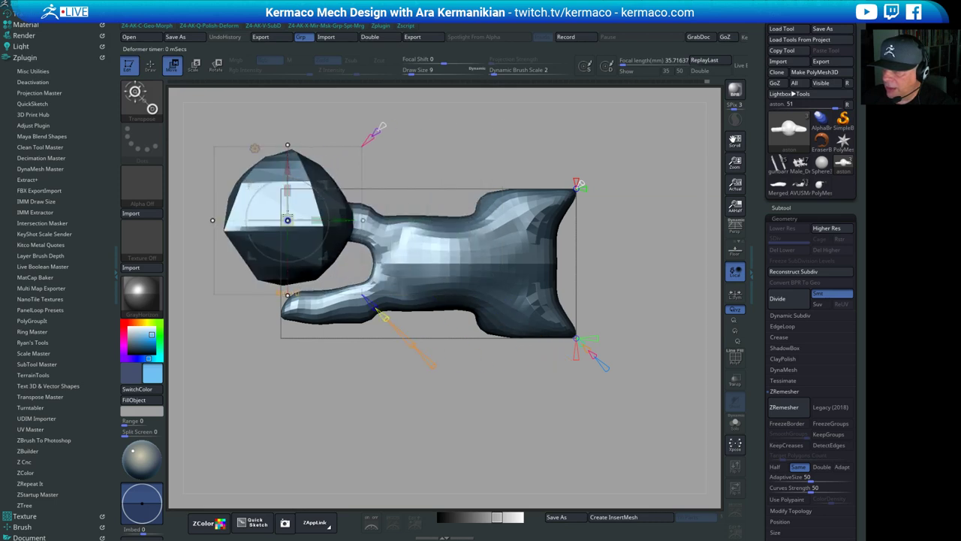
{"action": "key", "text": "ctrl+z"}
{"action": "key", "text": "ctrl+z"}
{"action": "left_click_drag", "start_coordinate": [292, 216], "coordinate": [258, 247]}
{"action": "mouse_move", "coordinate": [419, 176]}
{"action": "left_mouse_down", "text": "shift"}
{"action": "mouse_move", "coordinate": [428, 113]}
{"action": "mouse_move", "coordinate": [478, 114]}
{"action": "mouse_move", "coordinate": [414, 146]}
{"action": "mouse_move", "coordinate": [418, 159]}
{"action": "left_mouse_up", "text": "shift"}
{"action": "left_click_drag", "start_coordinate": [417, 159], "coordinate": [493, 170], "text": "alt"}
{"action": "key", "text": "ctrl+z"}
{"action": "left_click_drag", "start_coordinate": [563, 166], "coordinate": [492, 161]}
{"action": "left_click", "coordinate": [382, 159]}
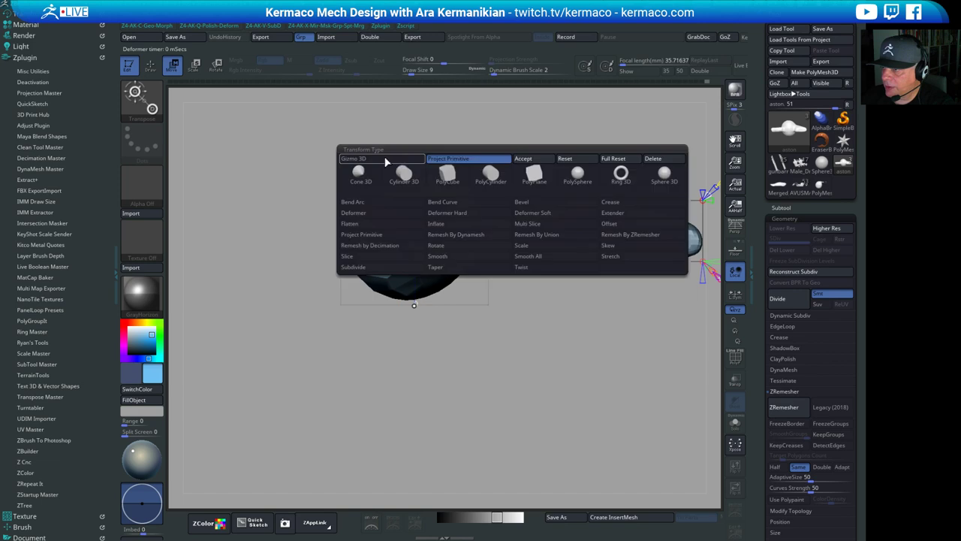
{"action": "left_click", "coordinate": [606, 167]}
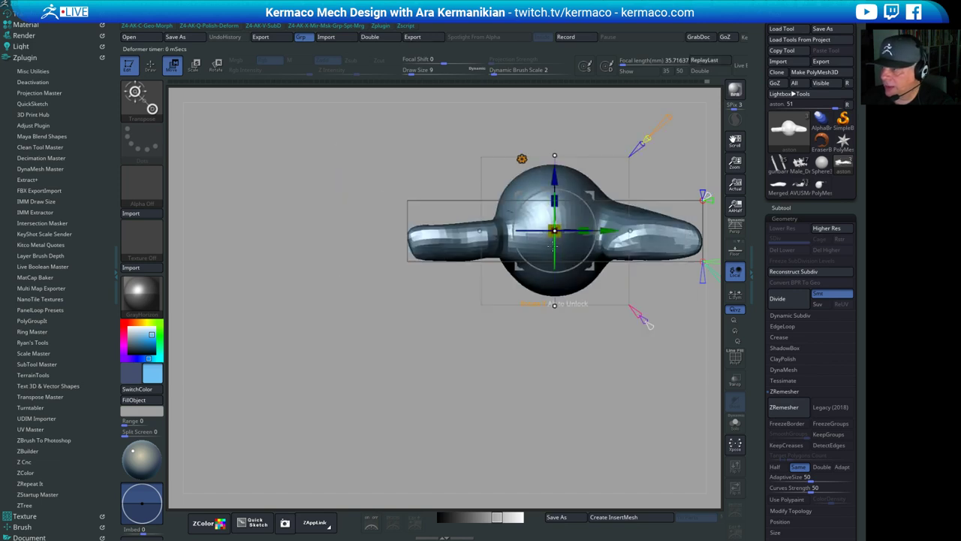
Place the projected sphere on one front fender tip, shrink it to slightly wider than the fender, and mirror it onto the other
{"action": "left_click_drag", "start_coordinate": [615, 228], "coordinate": [492, 228]}
{"action": "left_click_drag", "start_coordinate": [496, 154], "coordinate": [485, 192]}
{"action": "left_click_drag", "start_coordinate": [432, 177], "coordinate": [431, 238]}
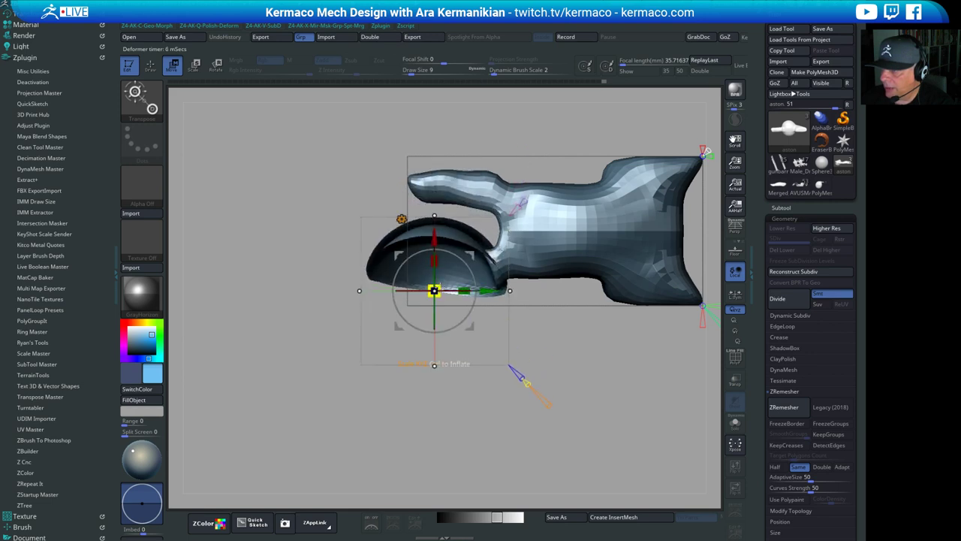
{"action": "left_click_drag", "start_coordinate": [436, 291], "coordinate": [411, 296]}
{"action": "left_click_drag", "start_coordinate": [431, 241], "coordinate": [430, 225]}
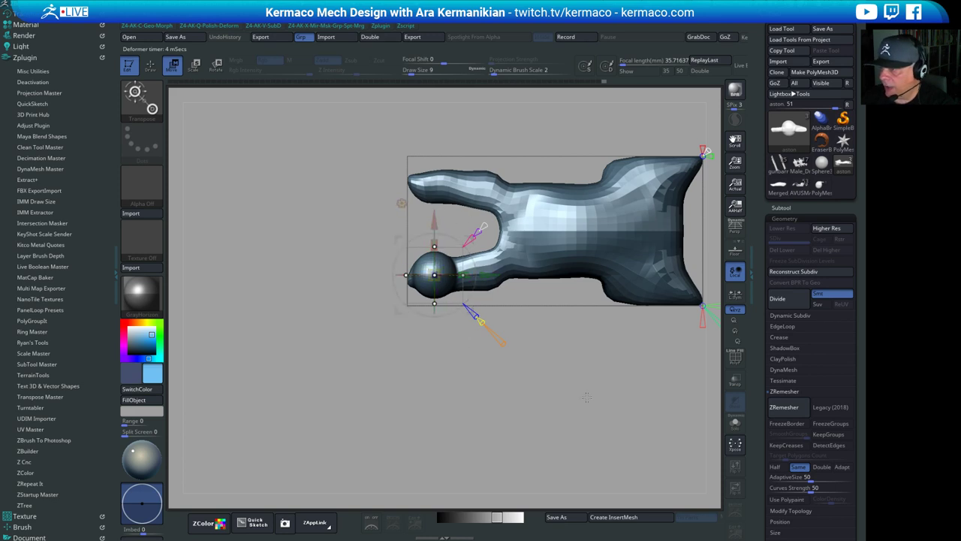
{"action": "left_click_drag", "start_coordinate": [586, 396], "coordinate": [490, 418], "text": "alt"}
{"action": "left_click_drag", "start_coordinate": [605, 165], "coordinate": [606, 155]}
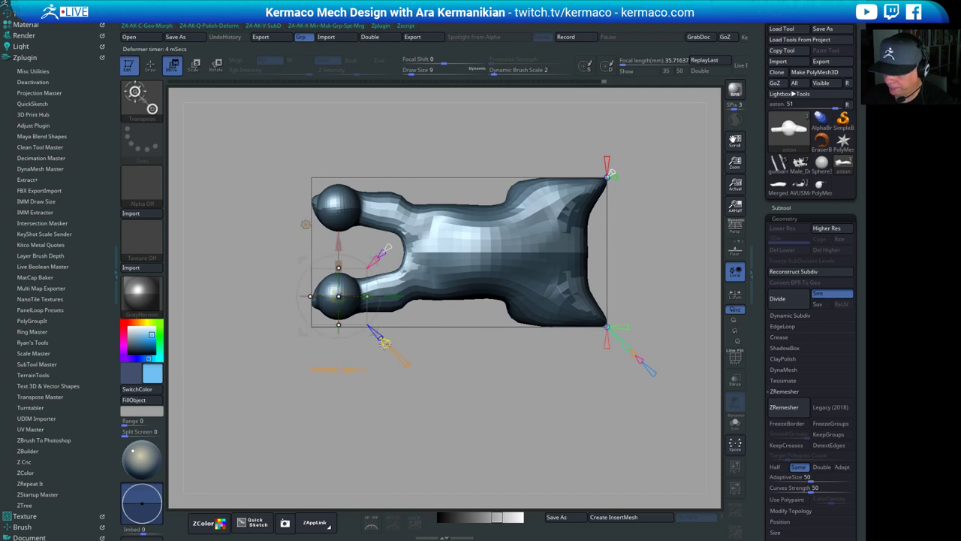
Lower the projected spheres slightly in side view and shift them forward onto the ends of the fender tips
{"action": "left_click_drag", "start_coordinate": [411, 324], "coordinate": [441, 252]}
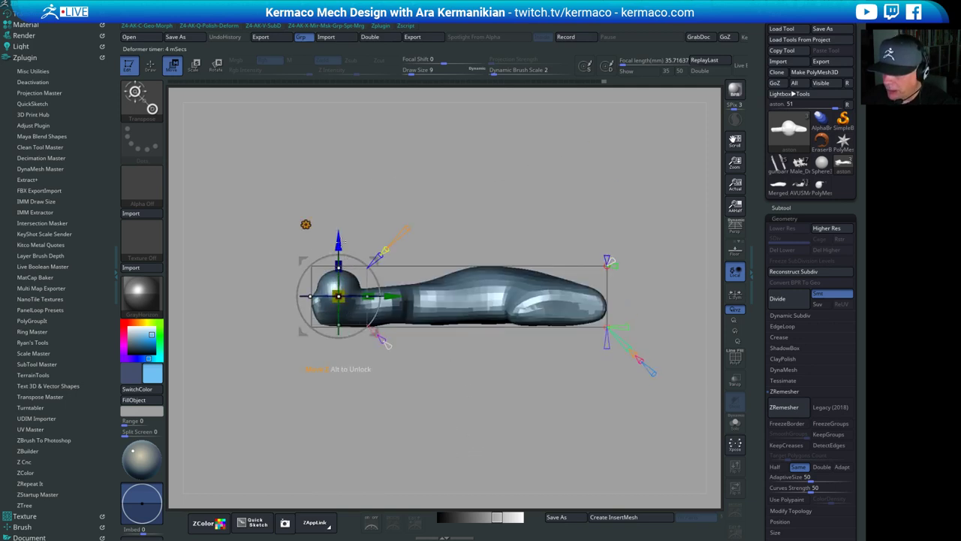
{"action": "left_click_drag", "start_coordinate": [336, 238], "coordinate": [335, 246]}
{"action": "left_click_drag", "start_coordinate": [433, 197], "coordinate": [635, 244]}
{"action": "left_click_drag", "start_coordinate": [635, 244], "coordinate": [597, 282], "text": "shift"}
{"action": "left_click_drag", "start_coordinate": [597, 282], "coordinate": [497, 307]}
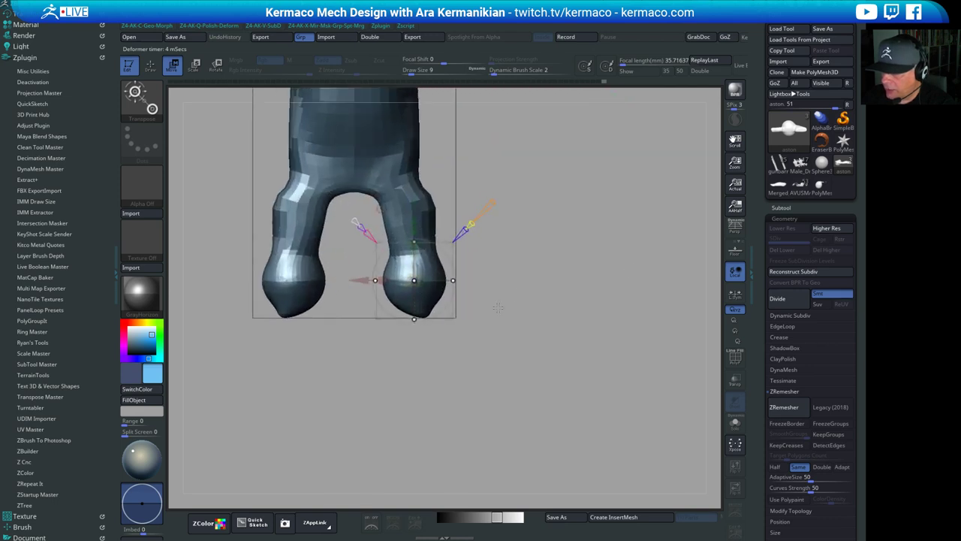
{"action": "left_click_drag", "start_coordinate": [421, 276], "coordinate": [414, 236]}
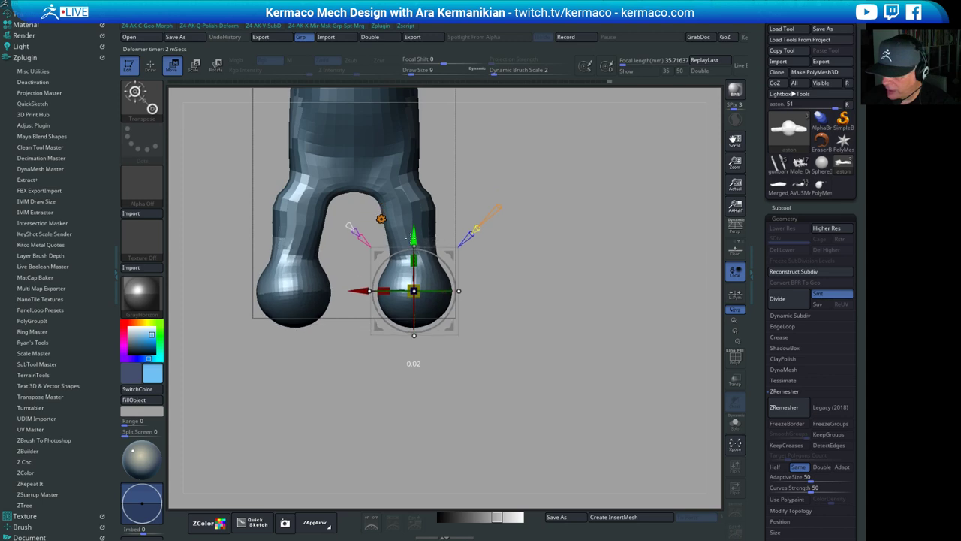
Trim the inner and outer sides of the projected spheres, stretch them along the fenders, and flatten their front ends
{"action": "left_click_drag", "start_coordinate": [369, 289], "coordinate": [376, 289]}
{"action": "left_click_drag", "start_coordinate": [459, 289], "coordinate": [568, 172]}
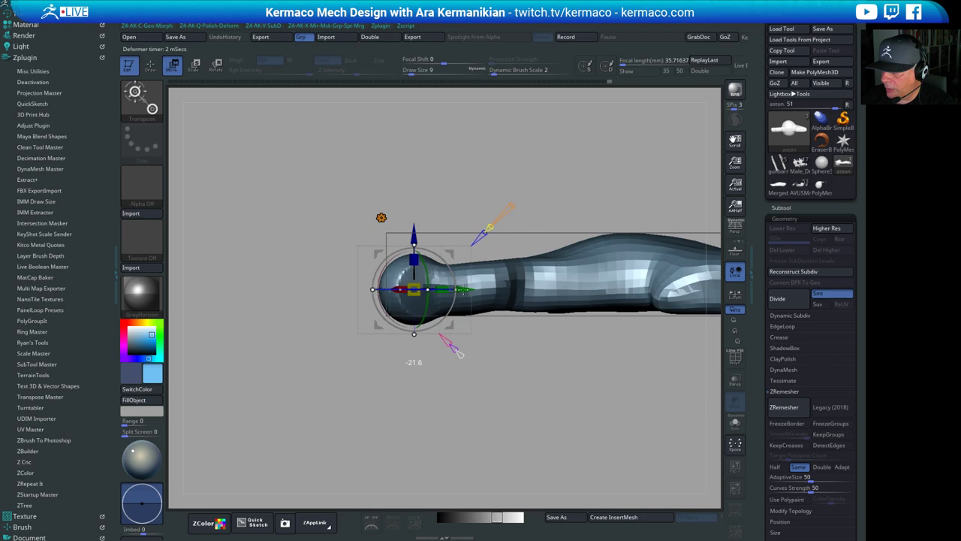
{"action": "left_click_drag", "start_coordinate": [465, 289], "coordinate": [462, 288]}
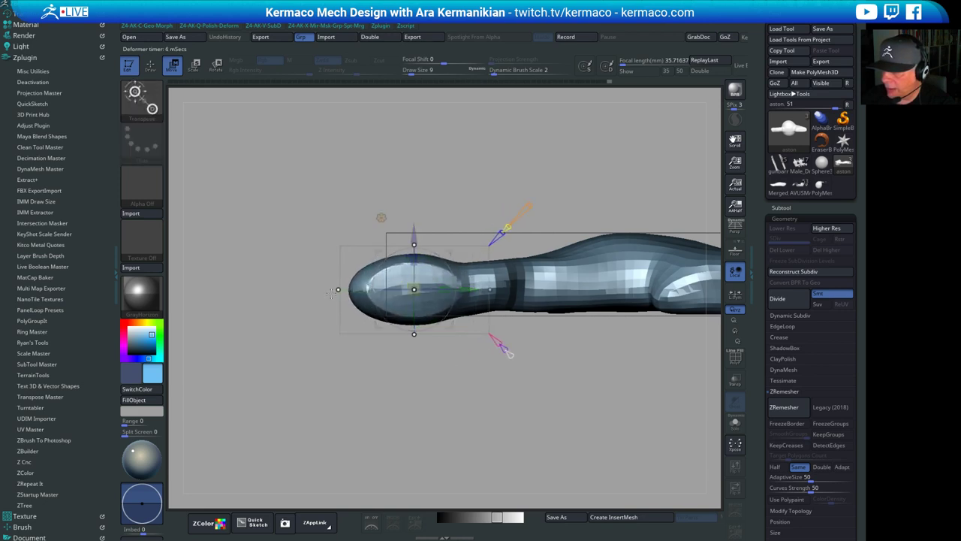
{"action": "left_click_drag", "start_coordinate": [340, 290], "coordinate": [359, 289]}
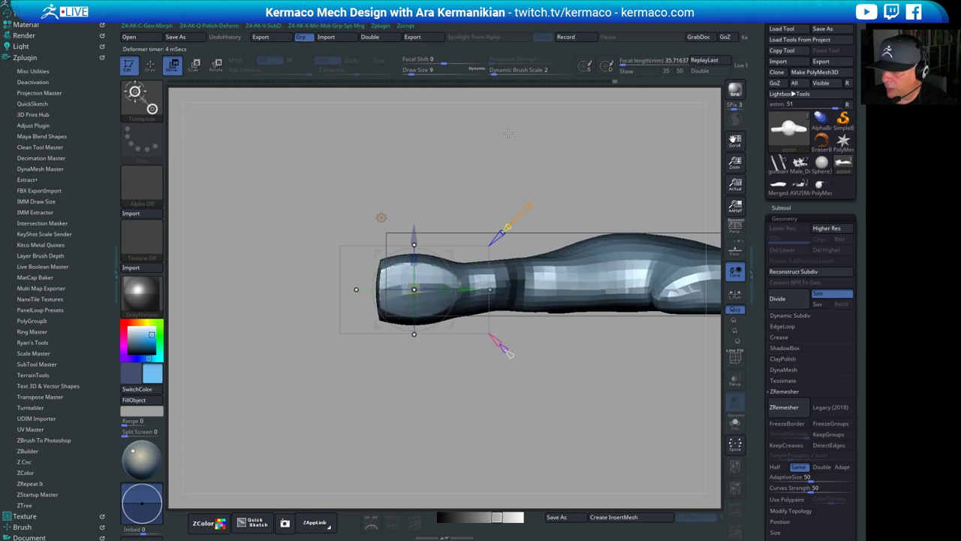
Adjust the sideways fit of the projected fender pods from the front and from above
{"action": "left_click_drag", "start_coordinate": [446, 132], "coordinate": [514, 228]}
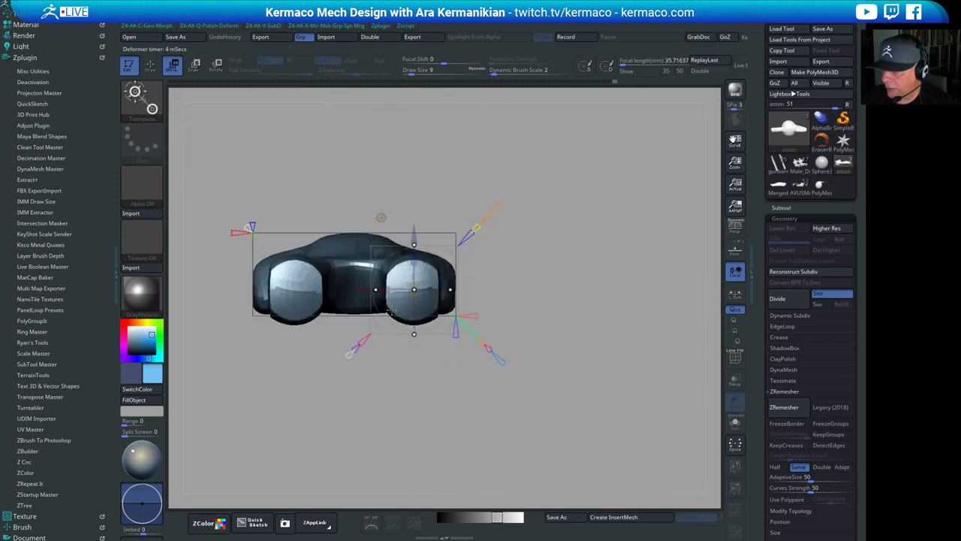
{"action": "left_click_drag", "start_coordinate": [386, 290], "coordinate": [397, 290]}
{"action": "left_click_drag", "start_coordinate": [475, 196], "coordinate": [435, 297]}
{"action": "left_click_drag", "start_coordinate": [362, 272], "coordinate": [373, 275]}
Slide the projected pods back along the fenders in side view
{"action": "left_click_drag", "start_coordinate": [552, 301], "coordinate": [564, 180]}
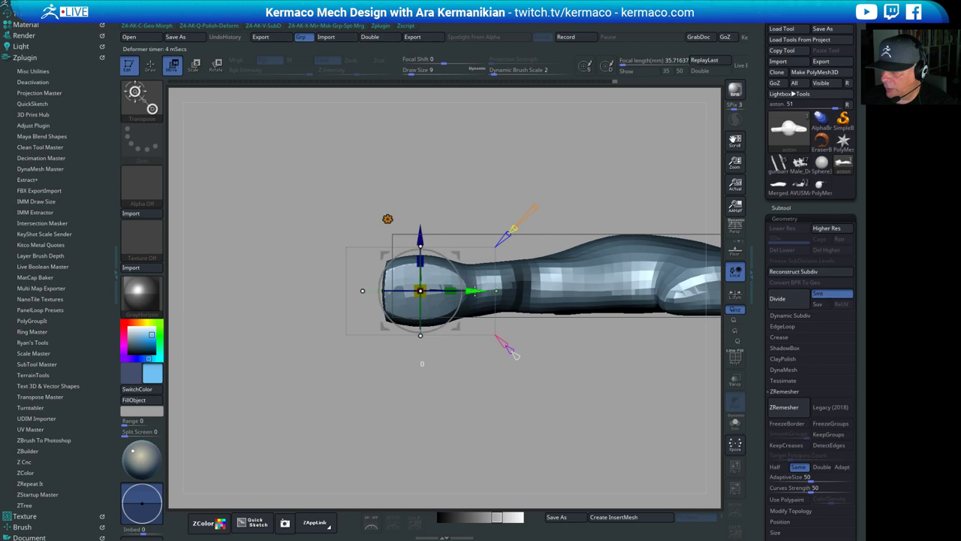
{"action": "left_click_drag", "start_coordinate": [474, 291], "coordinate": [498, 292]}
{"action": "left_click_drag", "start_coordinate": [469, 187], "coordinate": [540, 171]}
{"action": "left_click_drag", "start_coordinate": [576, 251], "coordinate": [477, 256], "text": "alt"}
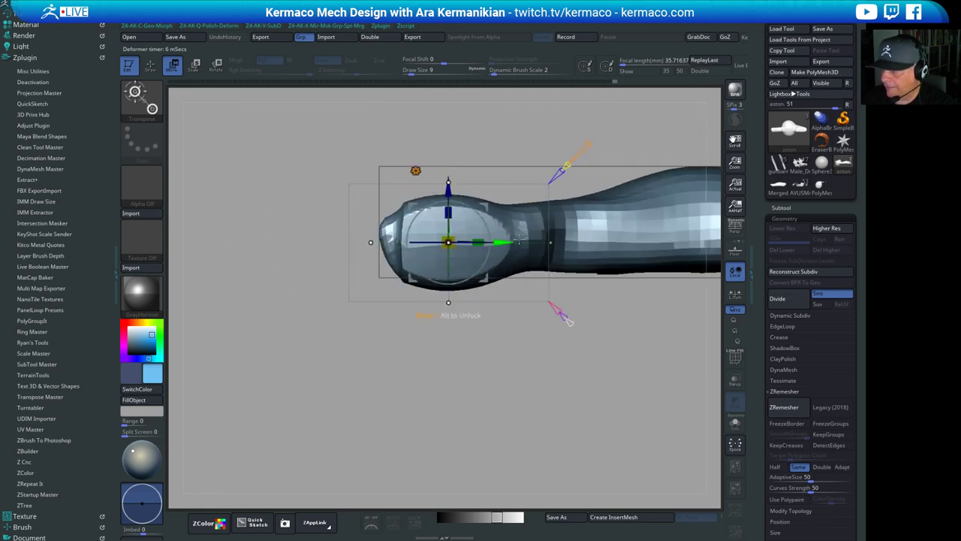
Scale up the projected pods uniformly into bulbous fender ends and check their shape from the side and at an angle
{"action": "left_click_drag", "start_coordinate": [496, 103], "coordinate": [519, 197]}
{"action": "left_click_drag", "start_coordinate": [599, 400], "coordinate": [507, 300], "text": "alt"}
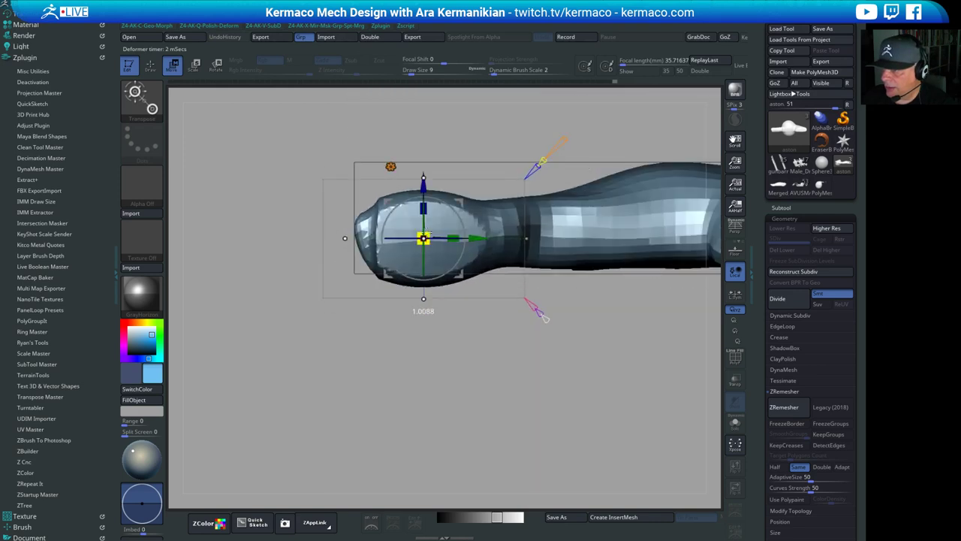
{"action": "left_click_drag", "start_coordinate": [427, 234], "coordinate": [457, 215]}
{"action": "left_click_drag", "start_coordinate": [707, 94], "coordinate": [507, 151], "text": "alt"}
{"action": "left_click_drag", "start_coordinate": [507, 150], "coordinate": [500, 216]}
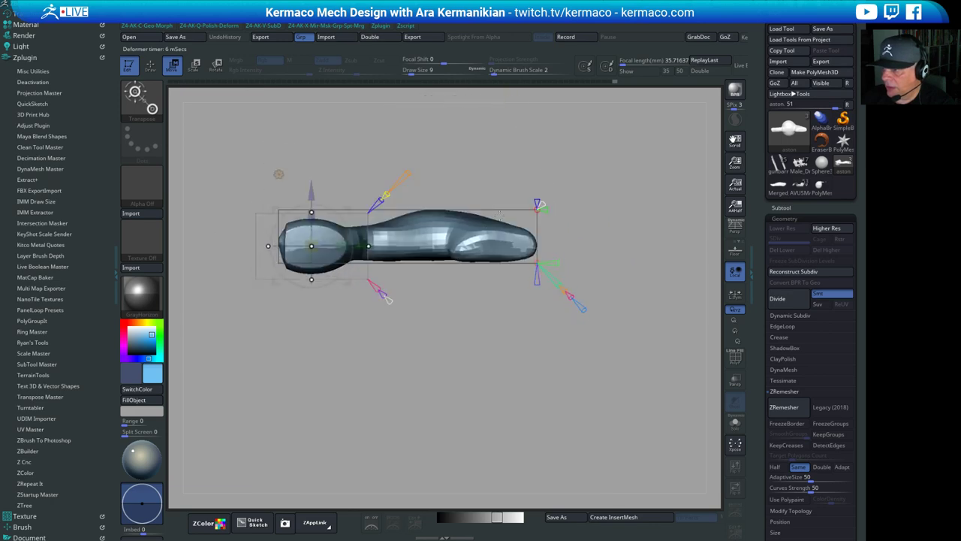
{"action": "left_click_drag", "start_coordinate": [529, 141], "coordinate": [524, 174], "text": "shift"}
{"action": "left_click_drag", "start_coordinate": [596, 225], "coordinate": [498, 277], "text": "shift"}
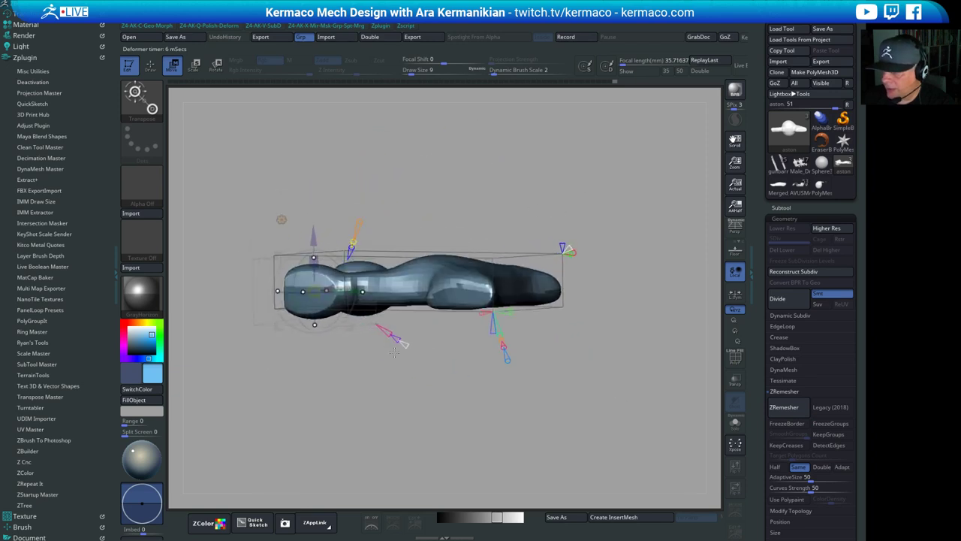
Target the rear wheel block in side view and rescale its length and height with the gizmo
{"action": "left_click_drag", "start_coordinate": [404, 343], "coordinate": [463, 397]}
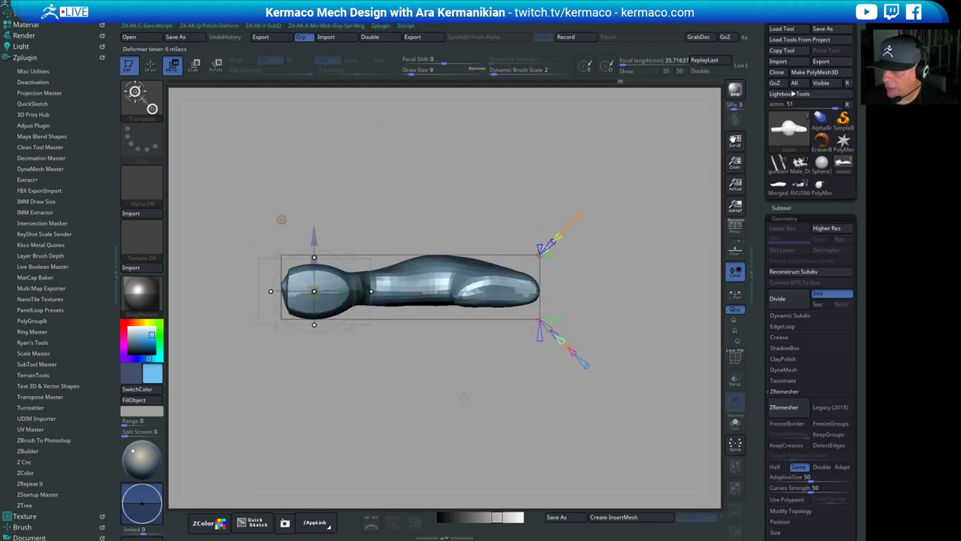
{"action": "left_click_drag", "start_coordinate": [367, 293], "coordinate": [545, 301], "text": "ctrl"}
{"action": "left_click_drag", "start_coordinate": [570, 343], "coordinate": [555, 234]}
{"action": "mouse_move", "coordinate": [496, 241]}
{"action": "left_mouse_down"}
{"action": "mouse_move", "coordinate": [496, 233]}
{"action": "mouse_move", "coordinate": [495, 251]}
{"action": "left_mouse_up"}
{"action": "left_click_drag", "start_coordinate": [598, 185], "coordinate": [602, 247], "text": "shift"}
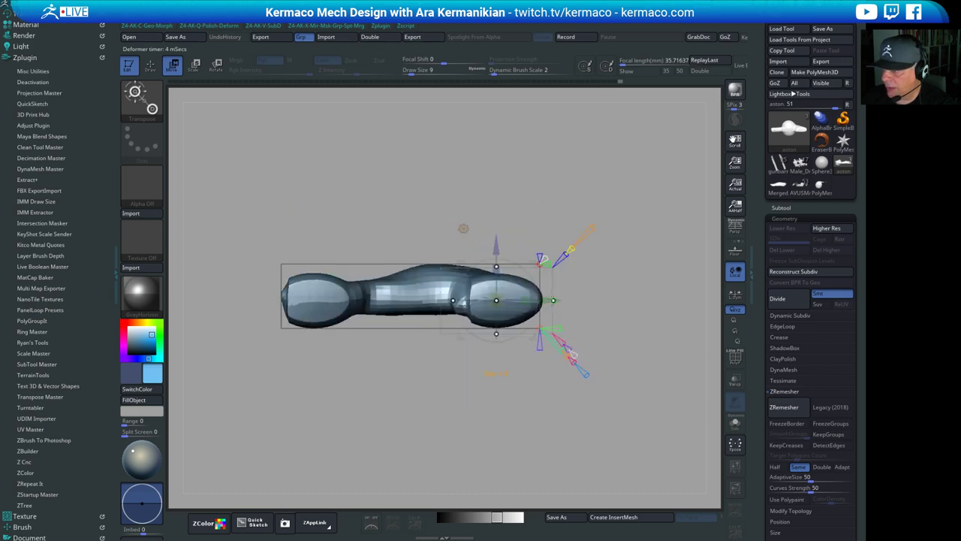
{"action": "left_click_drag", "start_coordinate": [553, 301], "coordinate": [537, 301]}
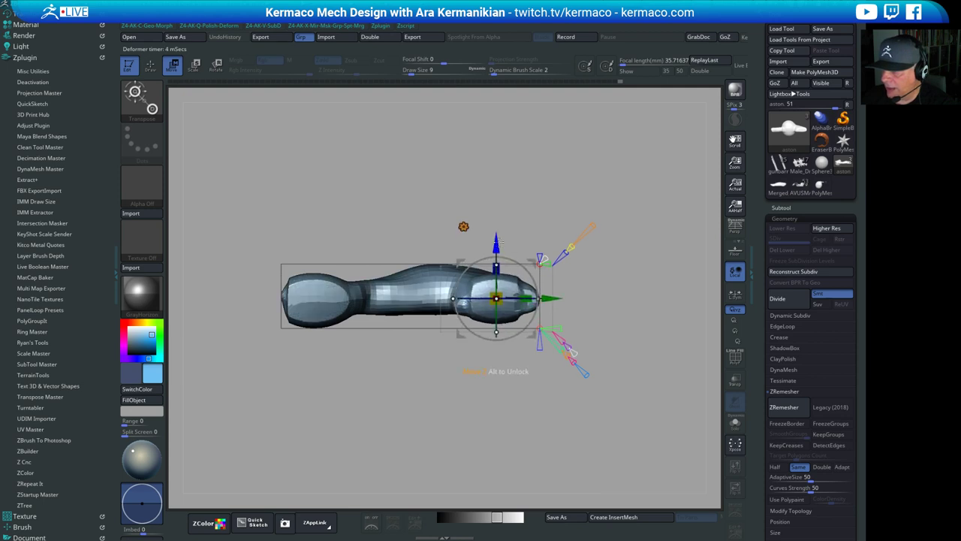
{"action": "left_click_drag", "start_coordinate": [496, 334], "coordinate": [495, 327]}
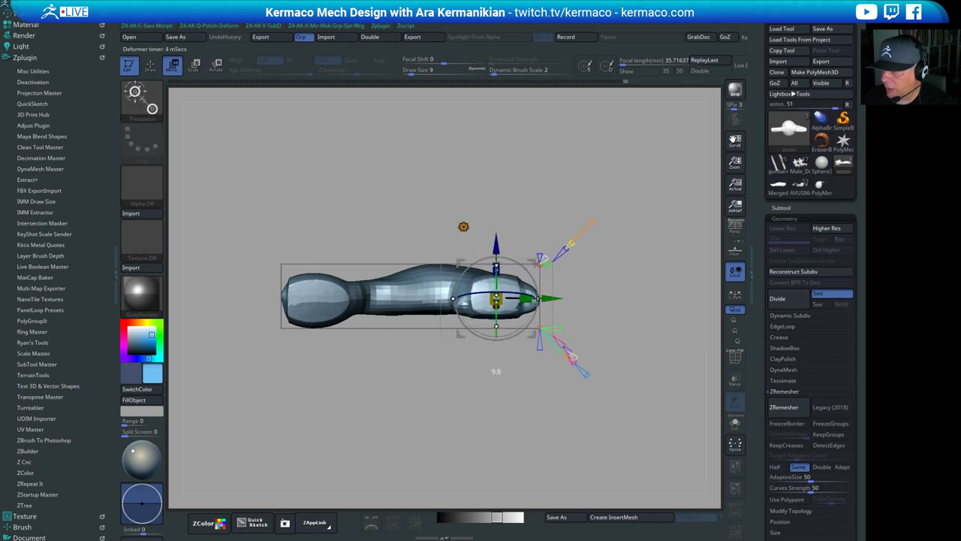
{"action": "left_click_drag", "start_coordinate": [496, 270], "coordinate": [497, 252]}
Tilt the rear wheel blocks' outer sides in end view, shift them inward against the body and trim their height
{"action": "left_click_drag", "start_coordinate": [559, 197], "coordinate": [554, 161]}
{"action": "left_click_drag", "start_coordinate": [634, 216], "coordinate": [614, 222], "text": "alt"}
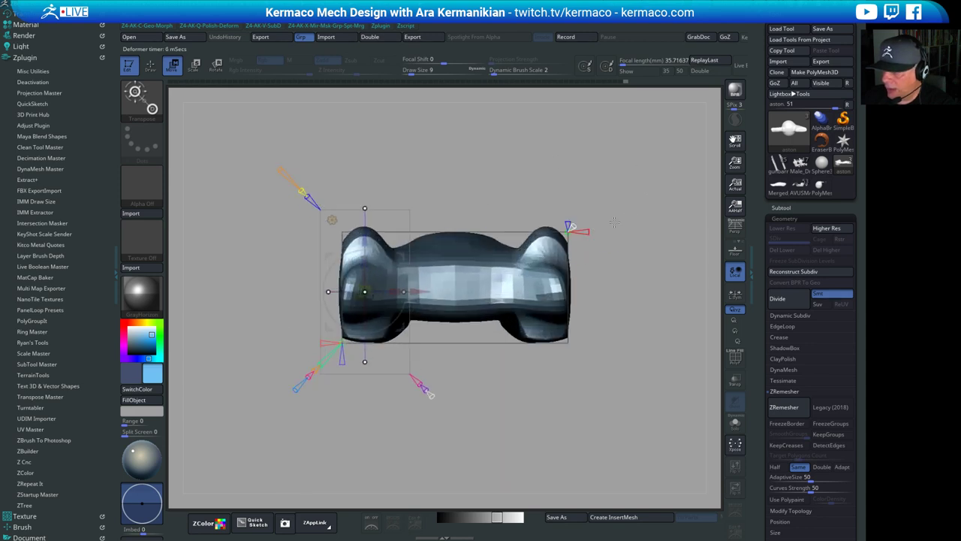
{"action": "left_click_drag", "start_coordinate": [404, 291], "coordinate": [411, 312]}
{"action": "left_click_drag", "start_coordinate": [671, 212], "coordinate": [569, 221]}
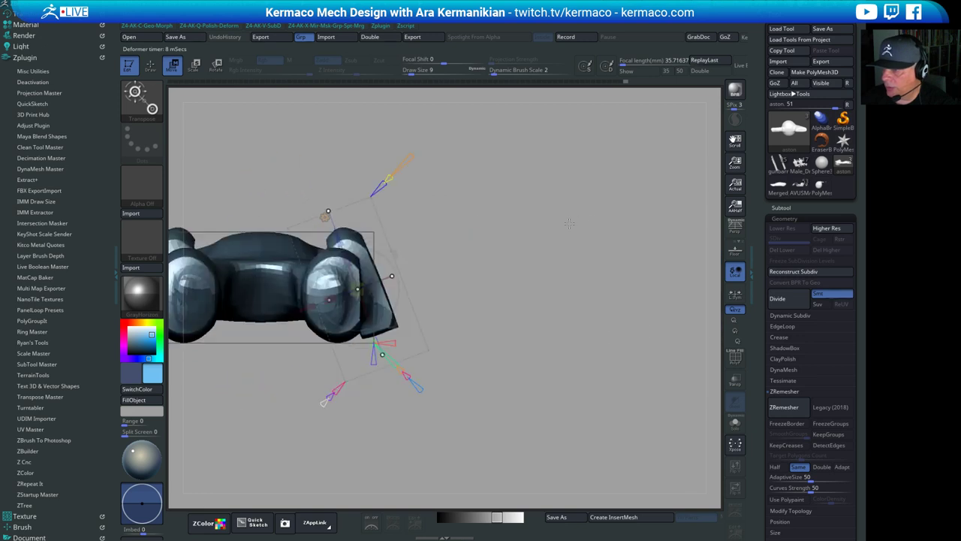
{"action": "left_click_drag", "start_coordinate": [527, 181], "coordinate": [543, 244], "text": "alt"}
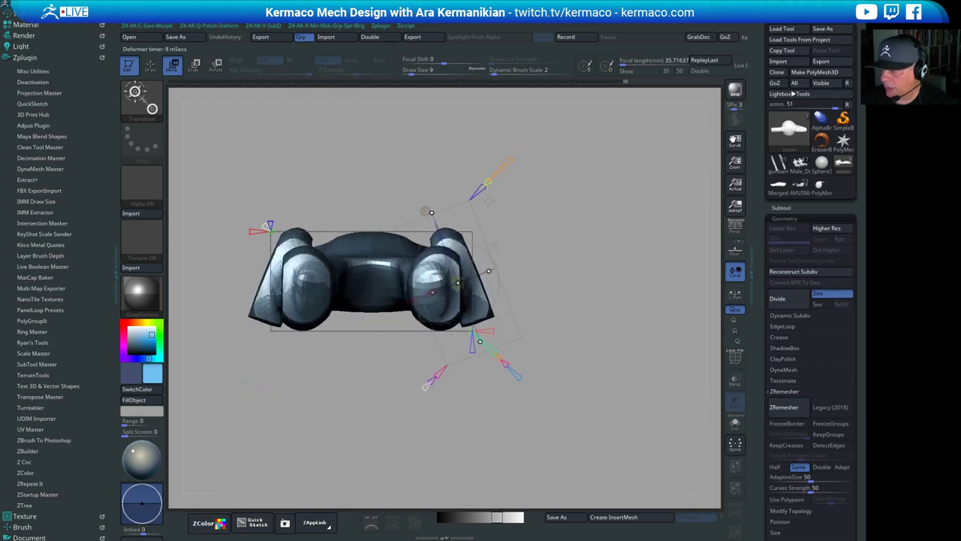
{"action": "left_click_drag", "start_coordinate": [487, 253], "coordinate": [493, 262]}
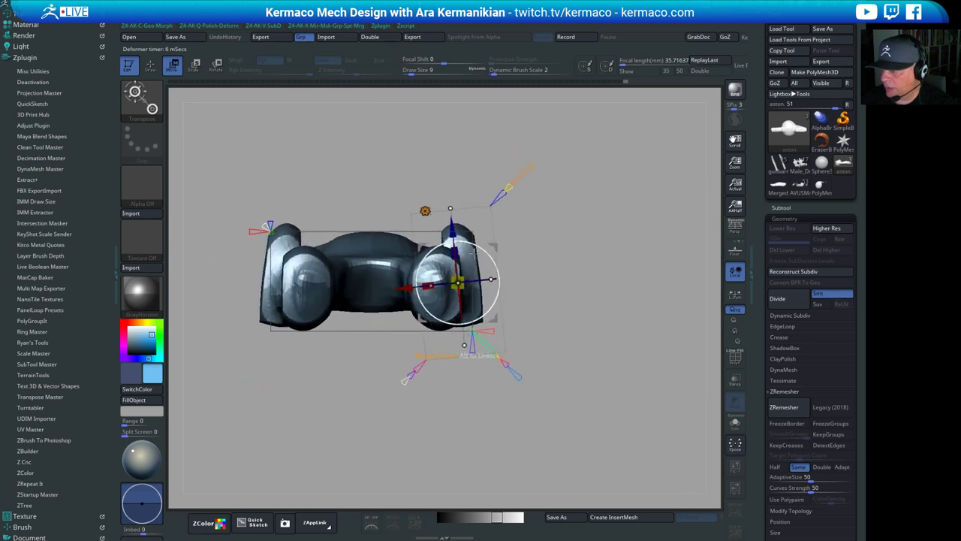
{"action": "left_click_drag", "start_coordinate": [402, 289], "coordinate": [395, 290]}
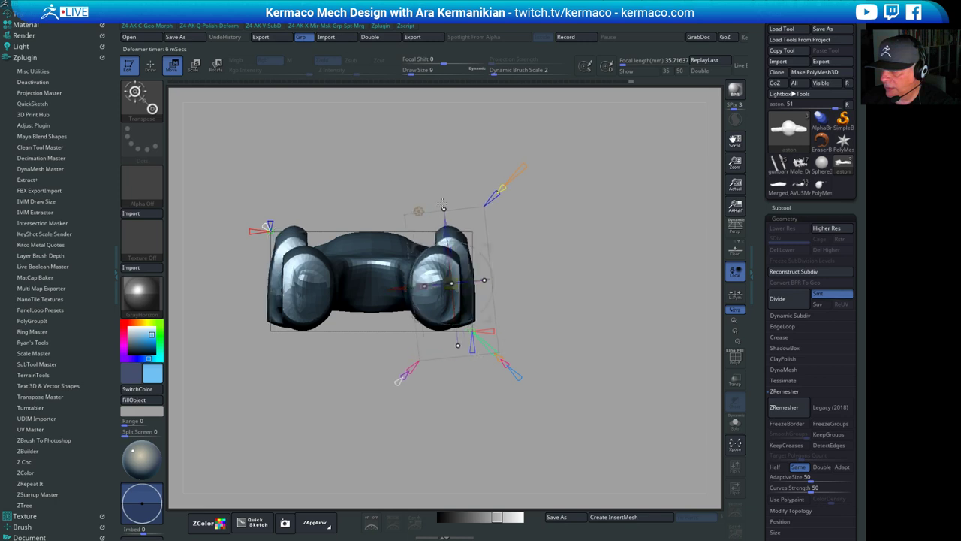
{"action": "left_click_drag", "start_coordinate": [443, 208], "coordinate": [445, 219]}
Try a gizmo adjustment on the rear wheel block in side view and undo it
{"action": "left_click_drag", "start_coordinate": [502, 171], "coordinate": [617, 156]}
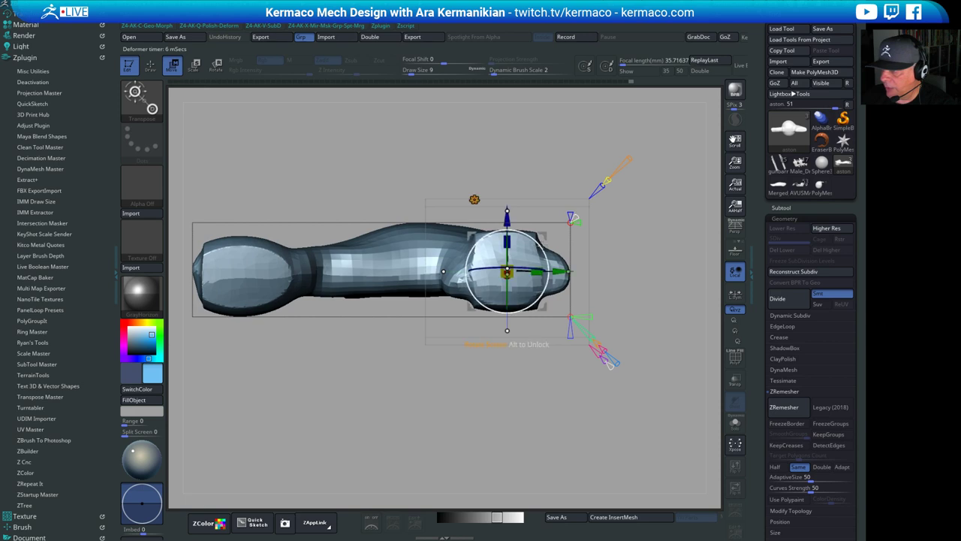
{"action": "left_click_drag", "start_coordinate": [540, 246], "coordinate": [538, 243]}
{"action": "key", "text": "ctrl+z"}
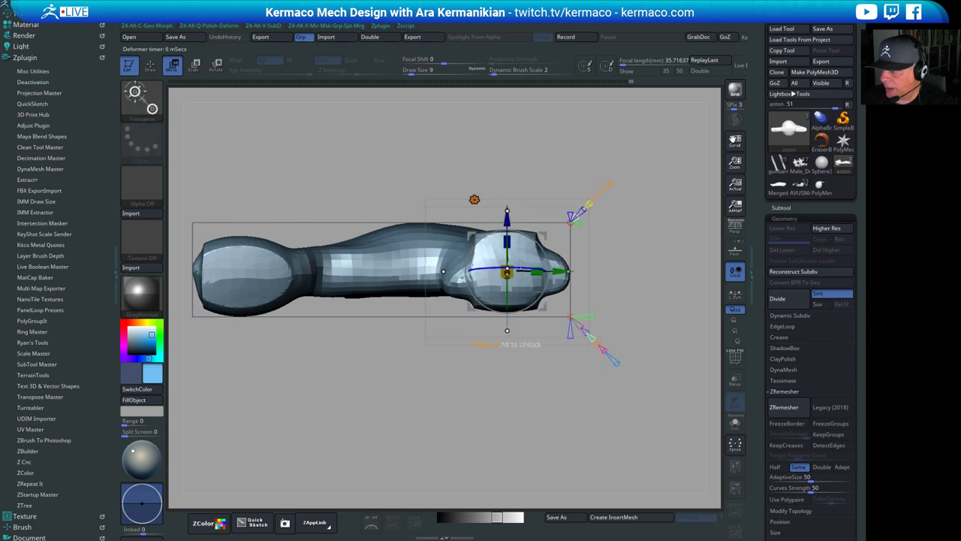
Adjust the rear wheel block with the gizmo's corner cone handle and inspect its polygroups with PolyFrame
{"action": "left_click_drag", "start_coordinate": [629, 236], "coordinate": [586, 223], "text": "alt"}
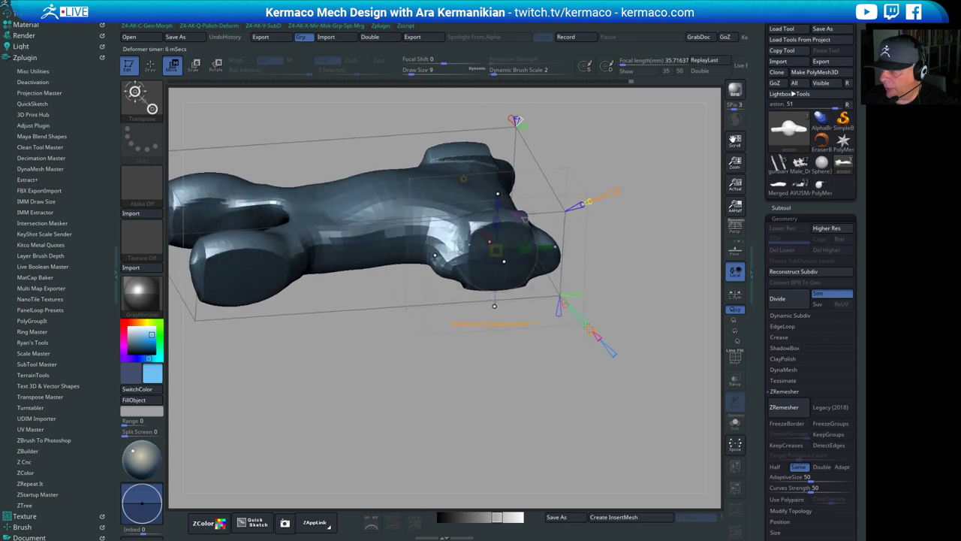
{"action": "left_click_drag", "start_coordinate": [589, 329], "coordinate": [603, 347]}
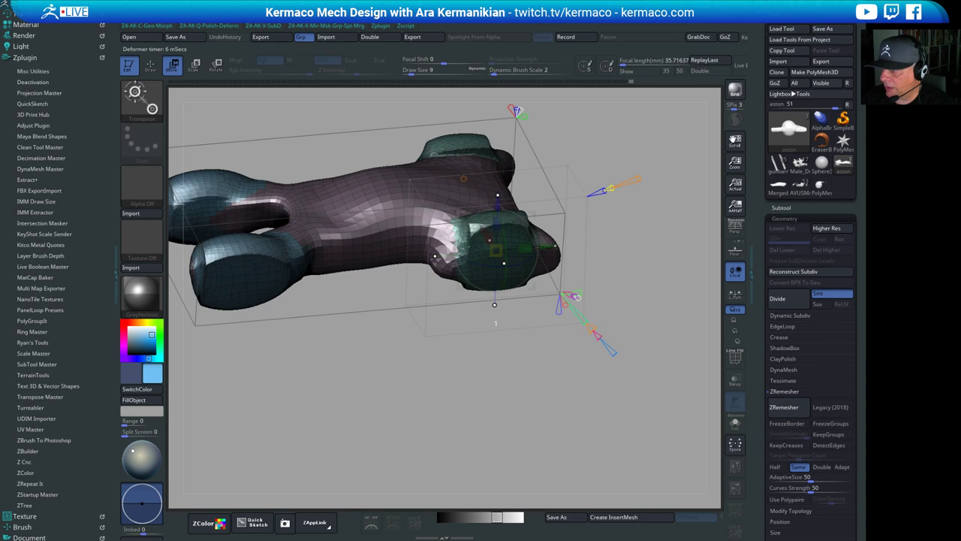
{"action": "key", "text": "shift+f"}
{"action": "left_click_drag", "start_coordinate": [651, 258], "coordinate": [697, 240]}
{"action": "left_click", "coordinate": [739, 362]}
{"action": "left_click_drag", "start_coordinate": [644, 278], "coordinate": [623, 268]}
{"action": "left_click", "coordinate": [736, 358]}
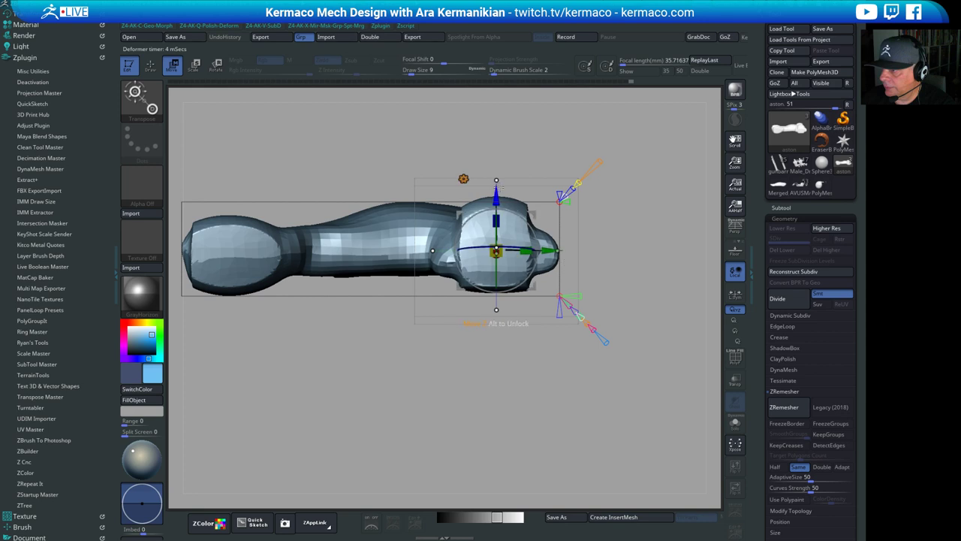
Reshape the rear wheel blocks into squarer, flat-bottomed forms with the gizmo and return to Draw mode
{"action": "left_click_drag", "start_coordinate": [497, 192], "coordinate": [496, 203]}
{"action": "right_click_drag", "start_coordinate": [505, 203], "coordinate": [563, 219]}
{"action": "left_click_drag", "start_coordinate": [497, 231], "coordinate": [549, 265]}
{"action": "left_click_drag", "start_coordinate": [652, 143], "coordinate": [436, 140]}
{"action": "mouse_move", "coordinate": [534, 223]}
{"action": "left_mouse_down", "text": "alt"}
{"action": "mouse_move", "coordinate": [547, 259]}
{"action": "mouse_move", "coordinate": [579, 251]}
{"action": "mouse_move", "coordinate": [547, 335]}
{"action": "mouse_move", "coordinate": [554, 346]}
{"action": "mouse_move", "coordinate": [579, 319]}
{"action": "left_mouse_up", "text": "alt"}
{"action": "key", "text": "q"}
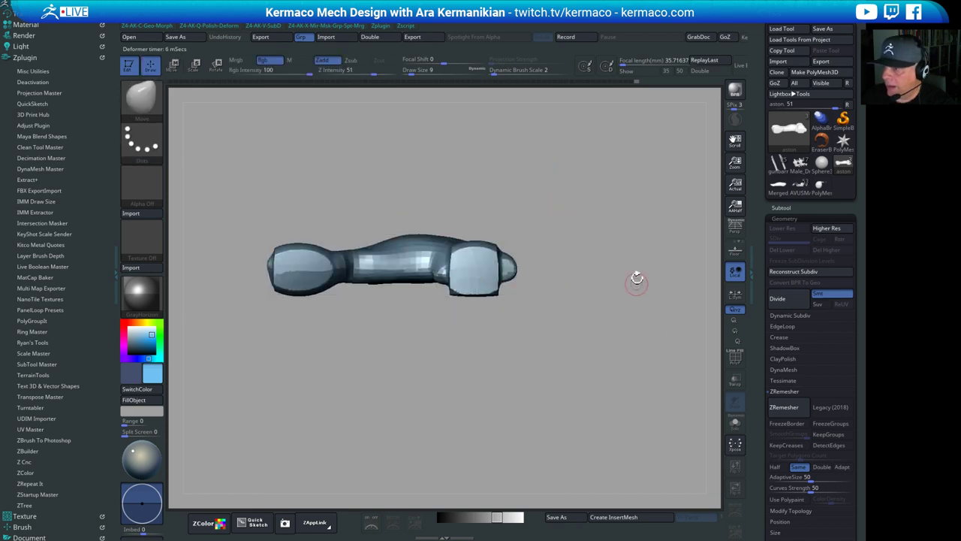
Rebuild the whole body's topology with ZRemesher using the Same polygon count option
{"action": "left_click_drag", "start_coordinate": [618, 249], "coordinate": [669, 284]}
{"action": "left_click", "coordinate": [784, 406]}
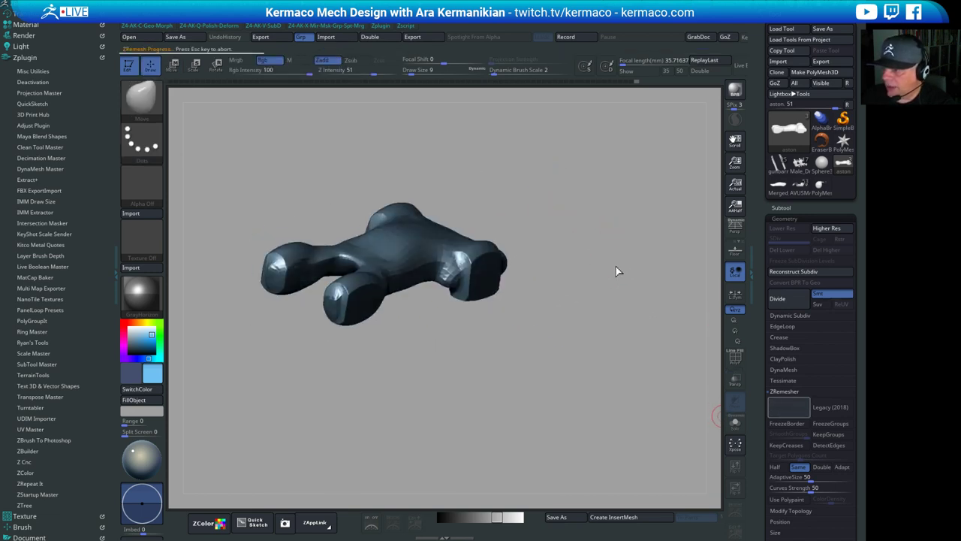
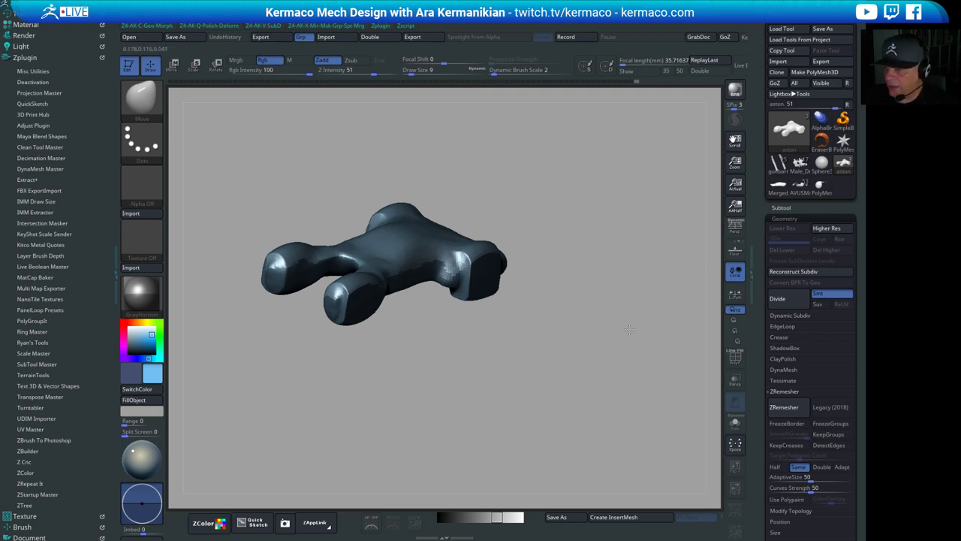
{"action": "left_click_drag", "start_coordinate": [629, 329], "coordinate": [530, 233]}
{"action": "left_click_drag", "start_coordinate": [583, 226], "coordinate": [603, 361]}
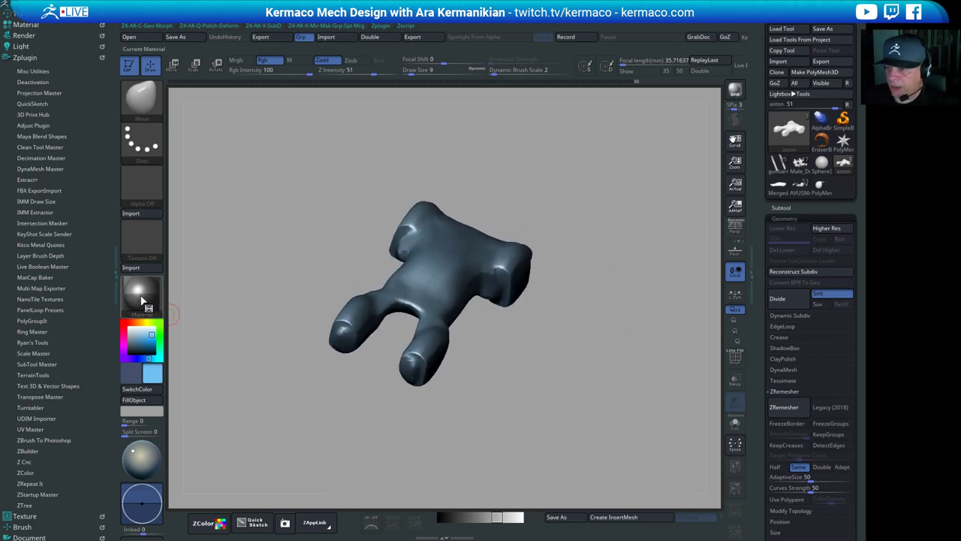
Switch the model's material to BasicMaterial2
{"action": "left_click", "coordinate": [142, 299]}
{"action": "left_click", "coordinate": [279, 407]}
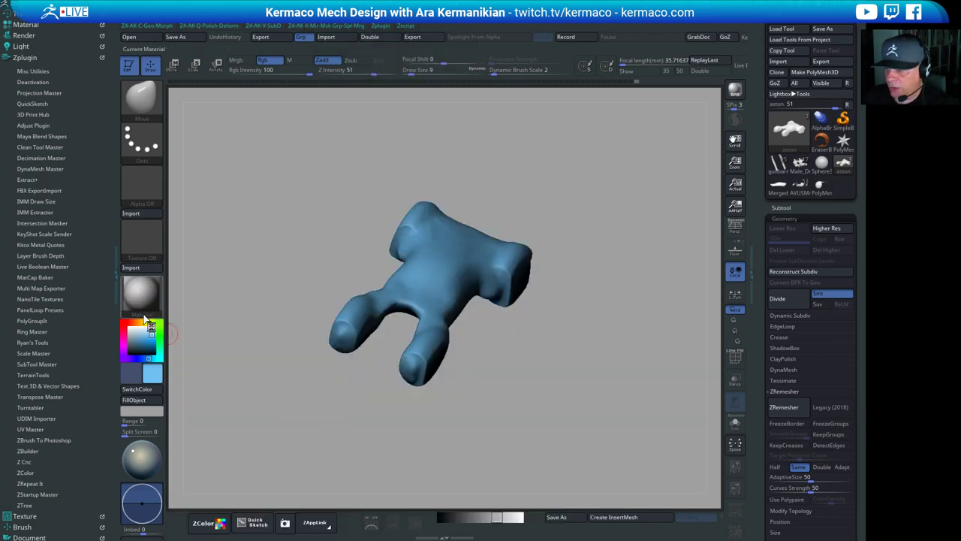
{"action": "left_click", "coordinate": [142, 298]}
{"action": "left_click", "coordinate": [328, 413]}
Isolate one end of the body with a rectangular selection, enable Double-sided display and invert the visibility
{"action": "mouse_move", "coordinate": [560, 399]}
{"action": "left_mouse_down"}
{"action": "mouse_move", "coordinate": [571, 353]}
{"action": "mouse_move", "coordinate": [598, 358]}
{"action": "mouse_move", "coordinate": [530, 326]}
{"action": "mouse_move", "coordinate": [601, 296]}
{"action": "mouse_move", "coordinate": [587, 329]}
{"action": "mouse_move", "coordinate": [621, 226]}
{"action": "mouse_move", "coordinate": [536, 245]}
{"action": "left_mouse_up"}
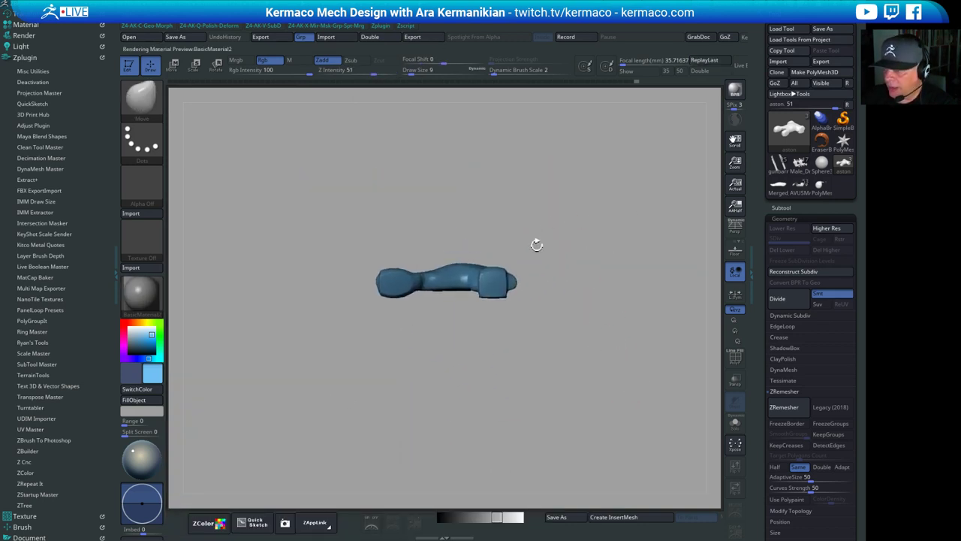
{"action": "mouse_move", "coordinate": [303, 192]}
{"action": "left_mouse_down", "text": "ctrl+shift"}
{"action": "mouse_move", "coordinate": [459, 401]}
{"action": "mouse_move", "coordinate": [446, 408]}
{"action": "left_mouse_up", "text": "ctrl+shift"}
{"action": "left_click_drag", "start_coordinate": [561, 370], "coordinate": [590, 316]}
{"action": "left_click", "coordinate": [720, 68]}
{"action": "mouse_move", "coordinate": [650, 161]}
{"action": "left_mouse_down"}
{"action": "mouse_move", "coordinate": [583, 208]}
{"action": "mouse_move", "coordinate": [583, 234]}
{"action": "mouse_move", "coordinate": [631, 239]}
{"action": "left_mouse_up"}
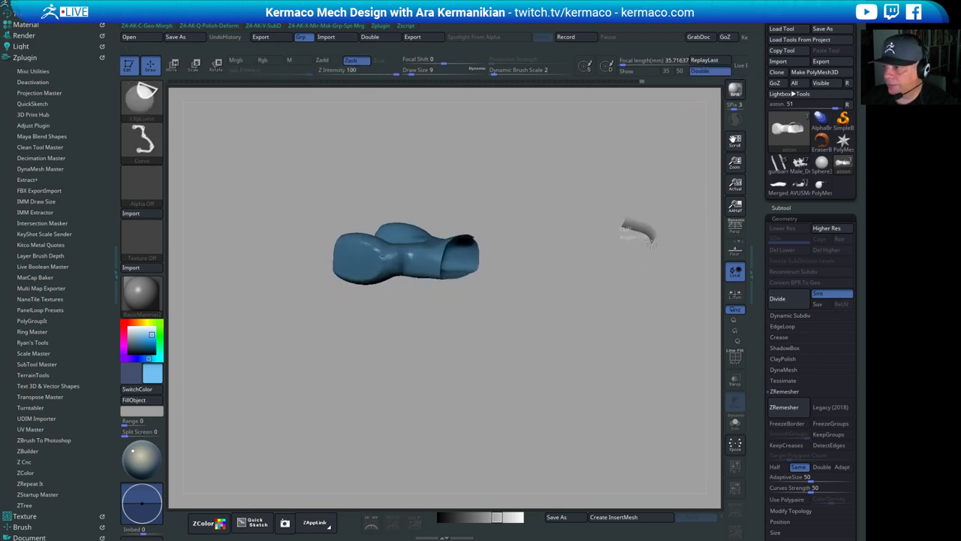
{"action": "left_click_drag", "start_coordinate": [654, 261], "coordinate": [668, 275], "text": "ctrl+shift"}
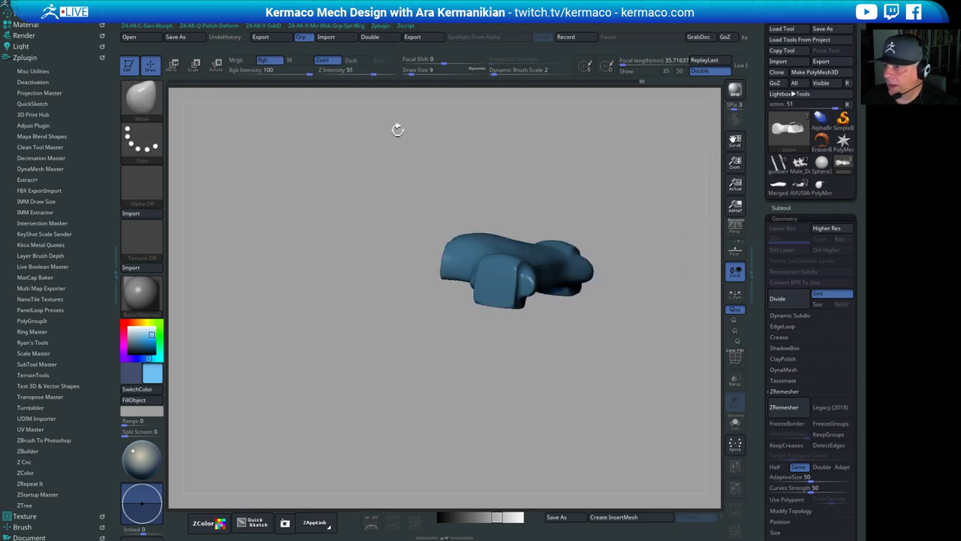
Set the selection brush to SelectRect, invert the visible part and restore the full body
{"action": "left_click", "coordinate": [145, 97], "text": "ctrl+shift"}
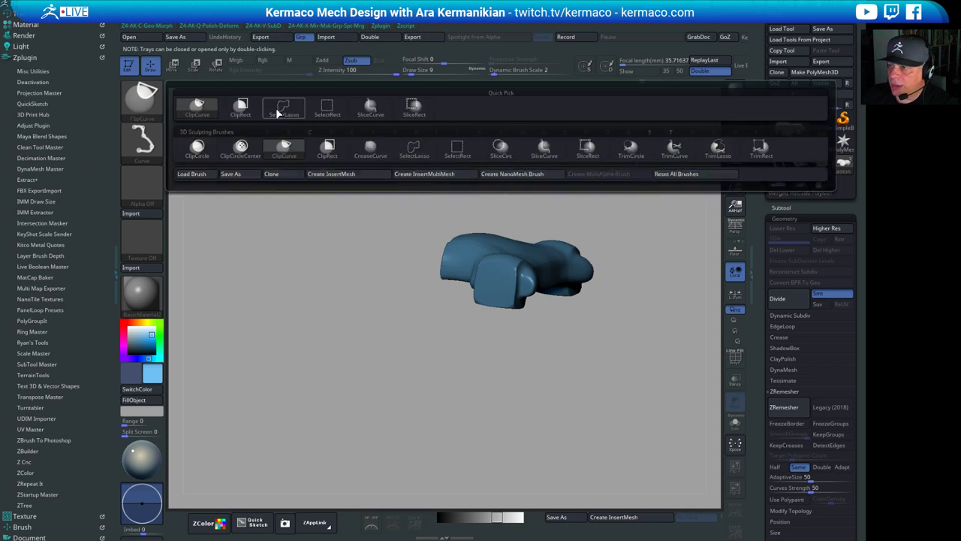
{"action": "left_click", "coordinate": [336, 112]}
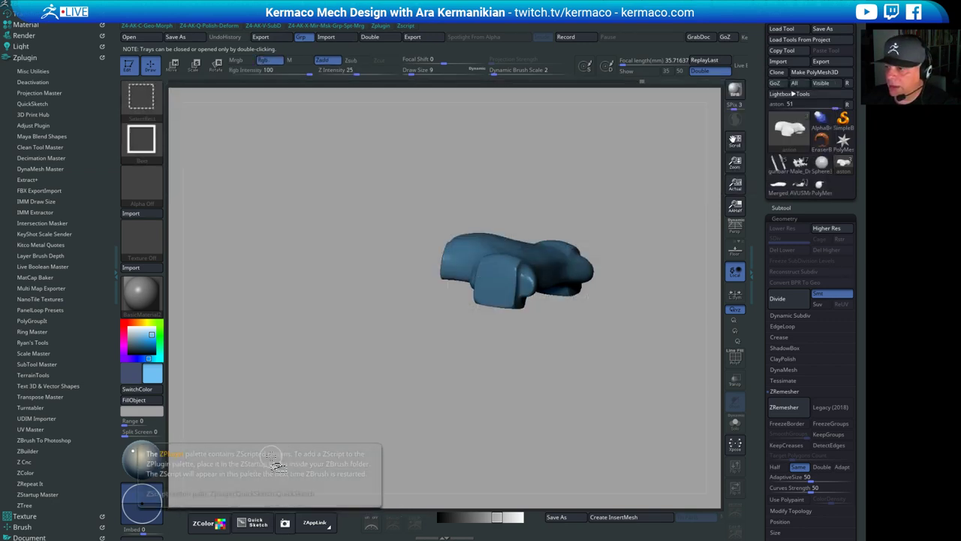
{"action": "left_click_drag", "start_coordinate": [300, 377], "coordinate": [301, 377], "text": "ctrl+shift"}
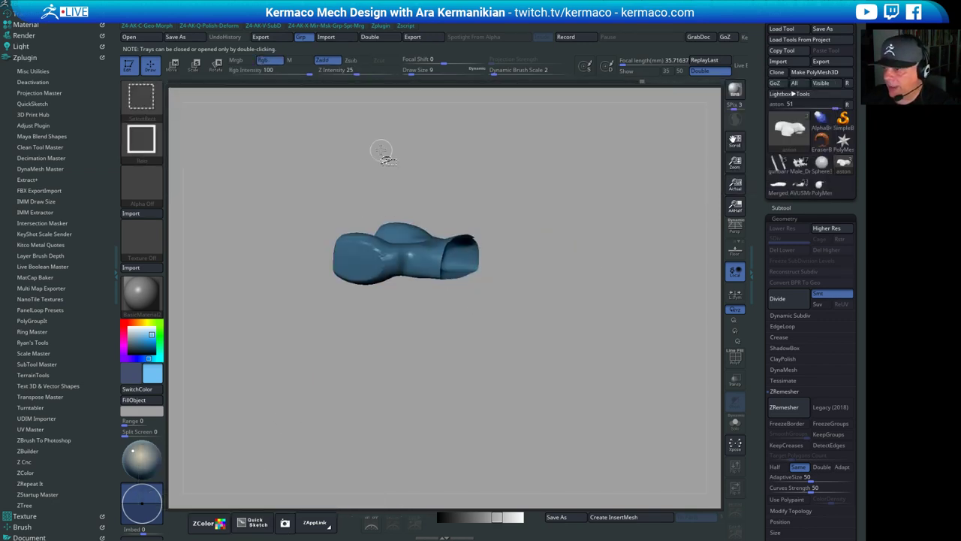
{"action": "left_click_drag", "start_coordinate": [383, 151], "coordinate": [404, 168], "text": "ctrl+shift"}
{"action": "left_click", "coordinate": [403, 166], "text": "ctrl+shift"}
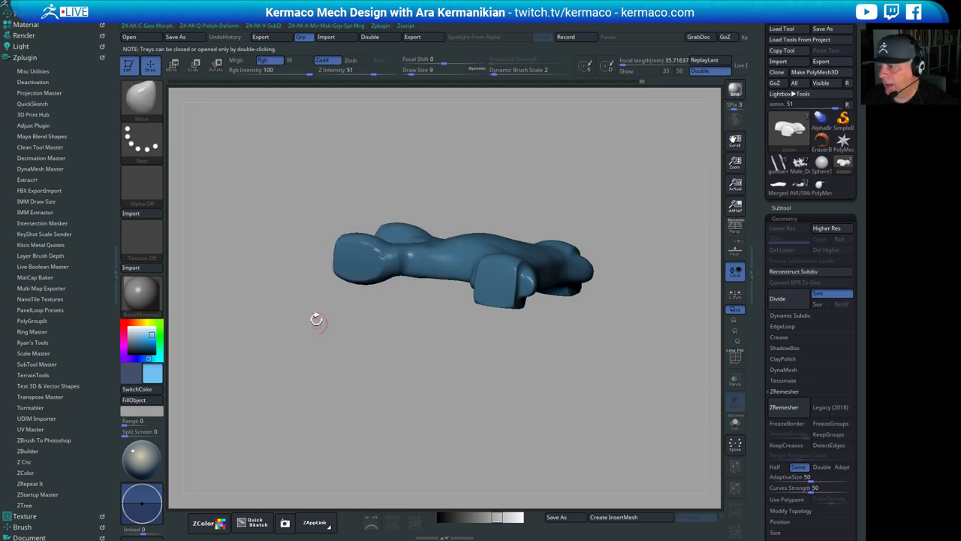
Try reshaping the rear wheel block with the Move brush, starting at draw size 65 and reducing it to 37
{"action": "left_click_drag", "start_coordinate": [499, 163], "coordinate": [519, 315], "text": "shift"}
{"action": "left_click_drag", "start_coordinate": [540, 148], "coordinate": [449, 163], "text": "alt"}
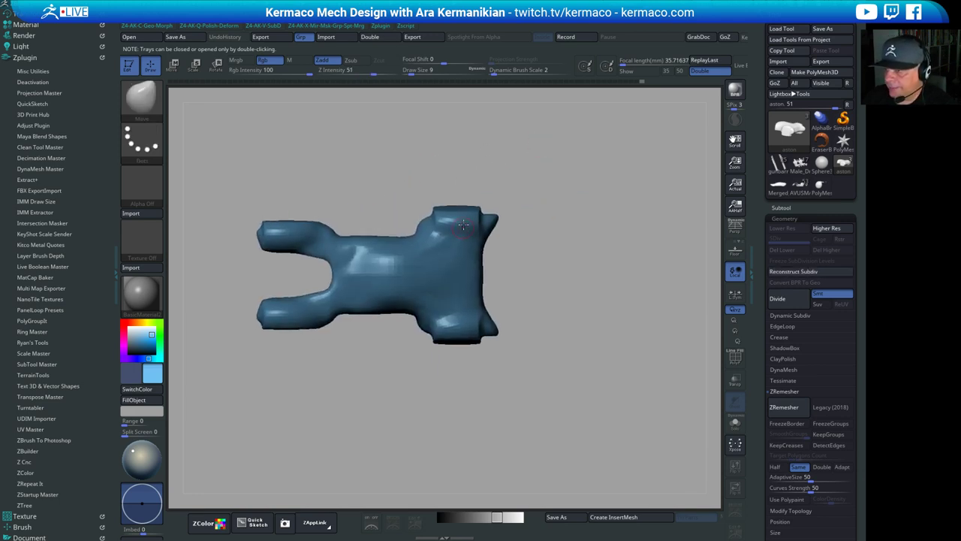
{"action": "key", "text": "s"}
{"action": "left_click_drag", "start_coordinate": [474, 221], "coordinate": [490, 221]}
{"action": "left_click_drag", "start_coordinate": [560, 293], "coordinate": [593, 211], "text": "shift"}
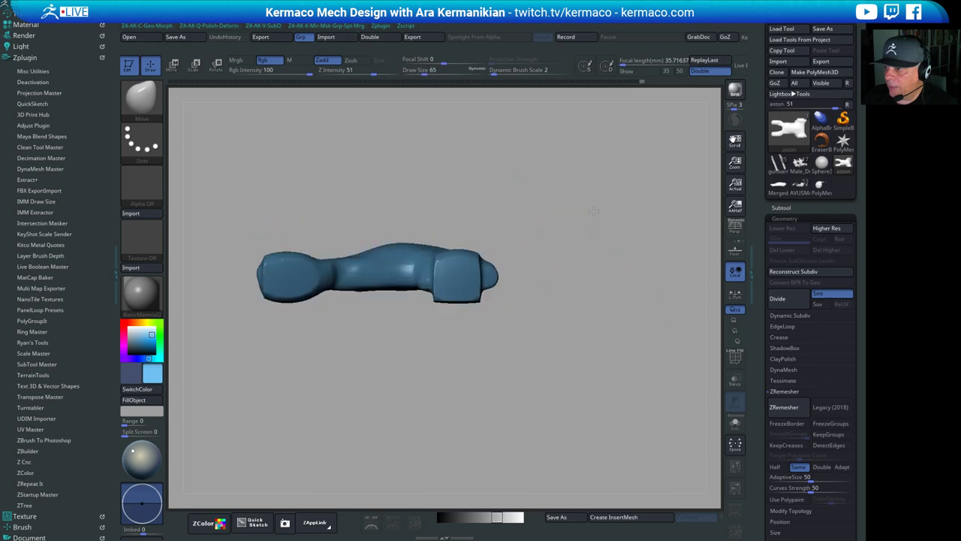
{"action": "mouse_move", "coordinate": [460, 278]}
{"action": "left_mouse_down"}
{"action": "mouse_move", "coordinate": [506, 271]}
{"action": "mouse_move", "coordinate": [476, 283]}
{"action": "mouse_move", "coordinate": [431, 266]}
{"action": "mouse_move", "coordinate": [442, 265]}
{"action": "mouse_move", "coordinate": [434, 268]}
{"action": "mouse_move", "coordinate": [434, 296]}
{"action": "mouse_move", "coordinate": [426, 275]}
{"action": "mouse_move", "coordinate": [453, 282]}
{"action": "left_mouse_up"}
{"action": "key", "text": "s"}
{"action": "mouse_move", "coordinate": [574, 257]}
{"action": "left_mouse_down"}
{"action": "mouse_move", "coordinate": [540, 317]}
{"action": "mouse_move", "coordinate": [443, 256]}
{"action": "mouse_move", "coordinate": [422, 268]}
{"action": "mouse_move", "coordinate": [428, 273]}
{"action": "left_mouse_up"}
{"action": "key", "text": "s"}
{"action": "left_click_drag", "start_coordinate": [459, 338], "coordinate": [568, 335]}
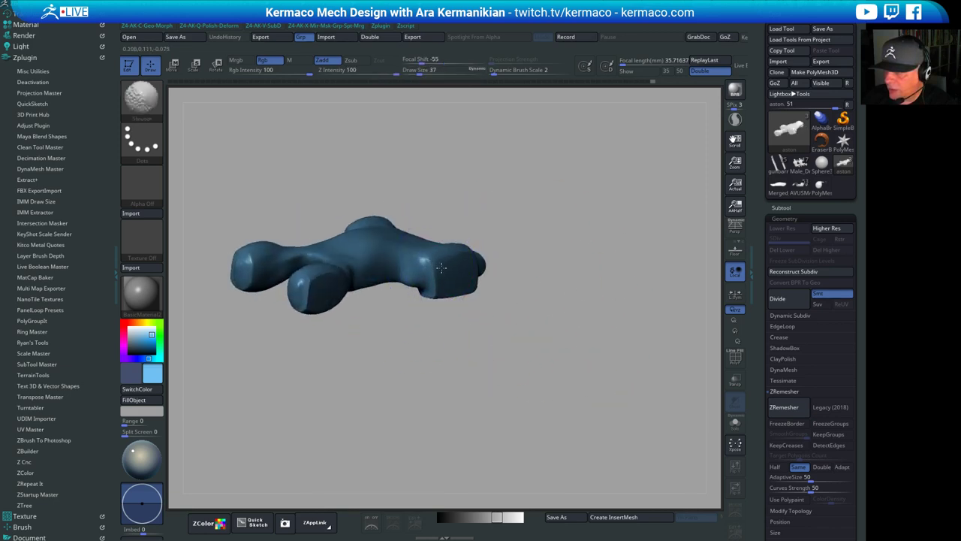
Try smoothing the inner edge and side of the rear wheel block at draw size 37
{"action": "left_click_drag", "start_coordinate": [435, 275], "coordinate": [441, 276], "text": "shift"}
{"action": "left_click_drag", "start_coordinate": [561, 286], "coordinate": [586, 235]}
{"action": "left_click_drag", "start_coordinate": [444, 276], "coordinate": [450, 287], "text": "shift"}
{"action": "mouse_move", "coordinate": [565, 251]}
{"action": "left_mouse_down"}
{"action": "mouse_move", "coordinate": [539, 313]}
{"action": "mouse_move", "coordinate": [562, 319]}
{"action": "left_mouse_up"}
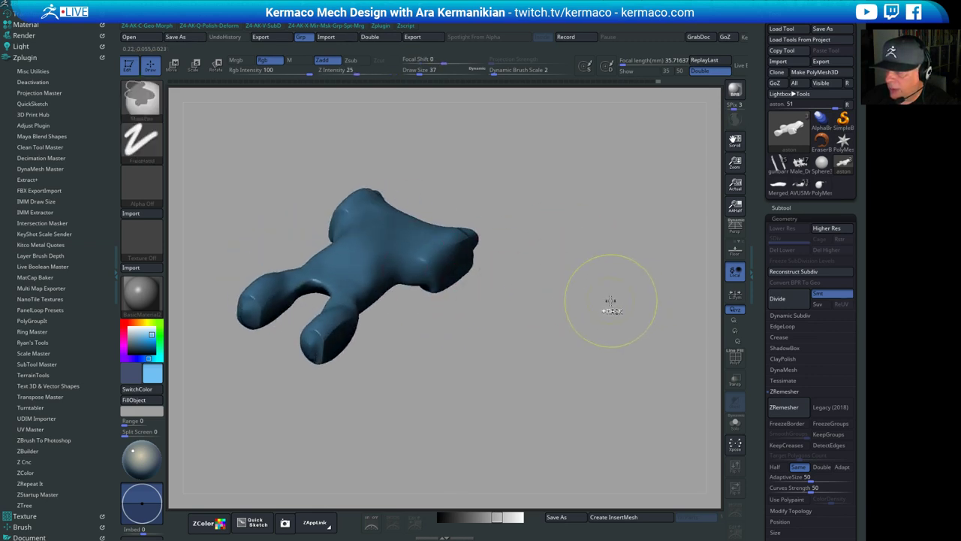
Undo the recent Move and smoothing strokes on the rear wheel block
{"action": "key", "text": "ctrl+z"}
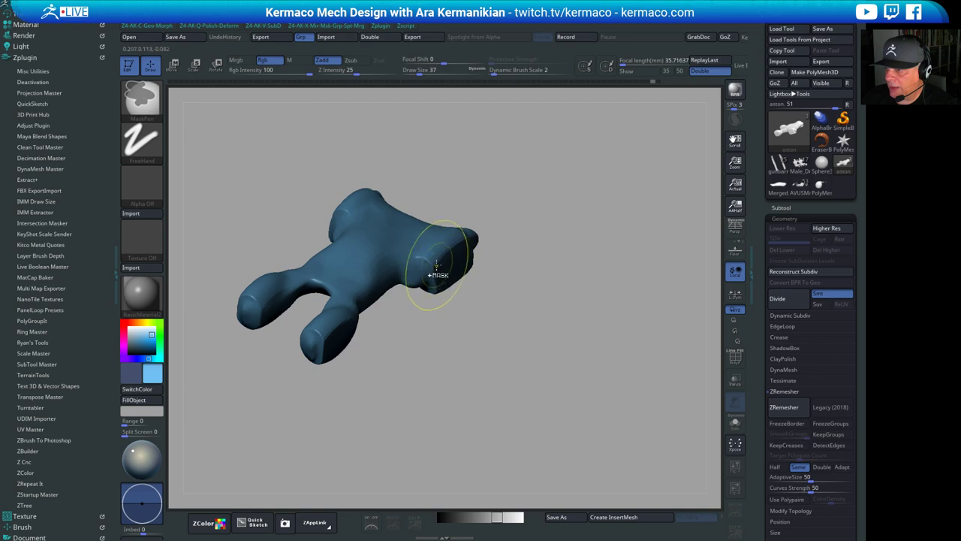
{"action": "key", "text": "ctrl+z"}
{"action": "key", "text": "ctrl+z"}
{"action": "key", "text": "ctrl+z"}
{"action": "key", "text": "ctrl+z"}
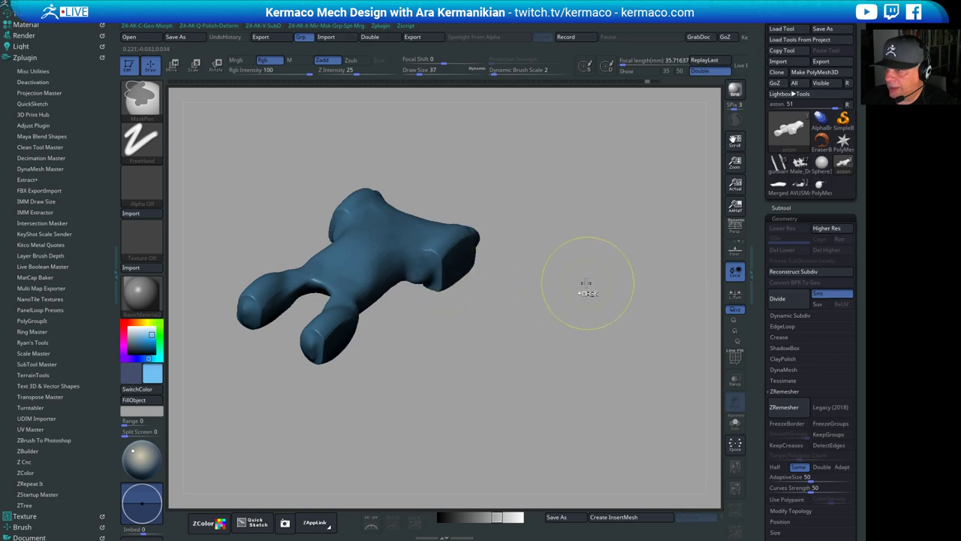
{"action": "key", "text": "ctrl+z"}
{"action": "key", "text": "ctrl+z"}
Activate symmetry for sculpting the body
{"action": "left_click", "coordinate": [569, 286], "text": "ctrl+shift"}
{"action": "key", "text": "space"}
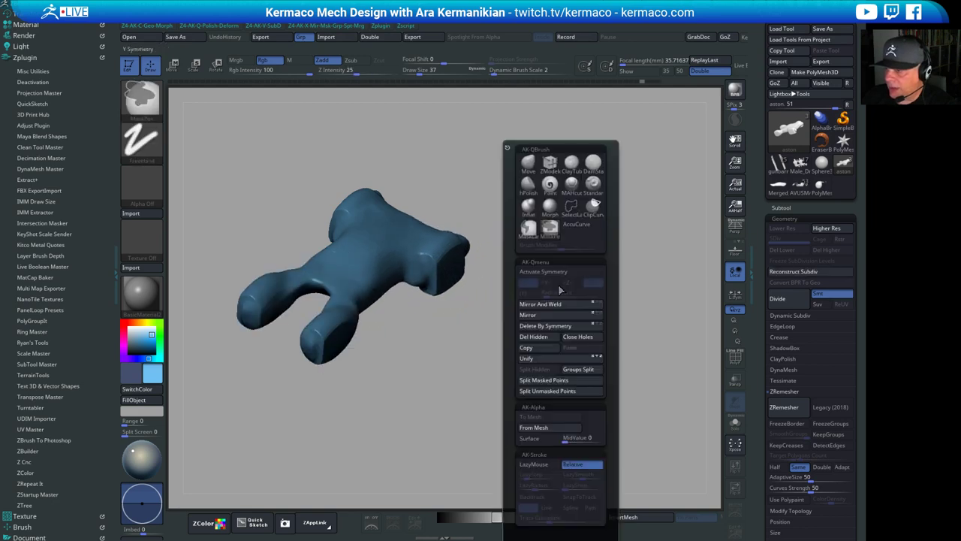
{"action": "left_click", "coordinate": [573, 272]}
Set the draw size to 14 and smooth the rear wheel block's inner side and edges symmetrically
{"action": "mouse_move", "coordinate": [438, 279]}
{"action": "left_mouse_down"}
{"action": "mouse_move", "coordinate": [451, 278]}
{"action": "mouse_move", "coordinate": [418, 262]}
{"action": "mouse_move", "coordinate": [427, 257]}
{"action": "left_mouse_up"}
{"action": "key", "text": "s"}
{"action": "key", "text": "shift"}
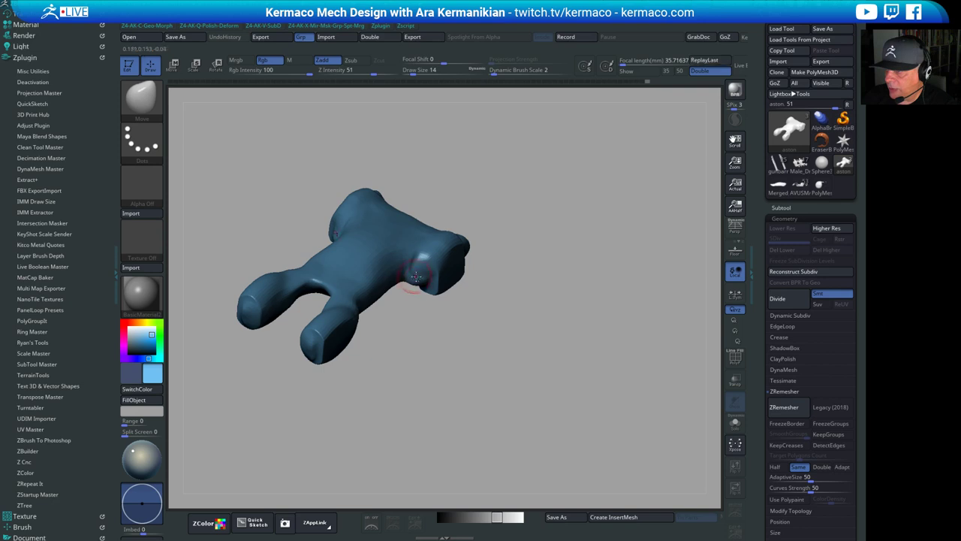
{"action": "left_click_drag", "start_coordinate": [482, 327], "coordinate": [422, 276]}
{"action": "key", "text": "1"}
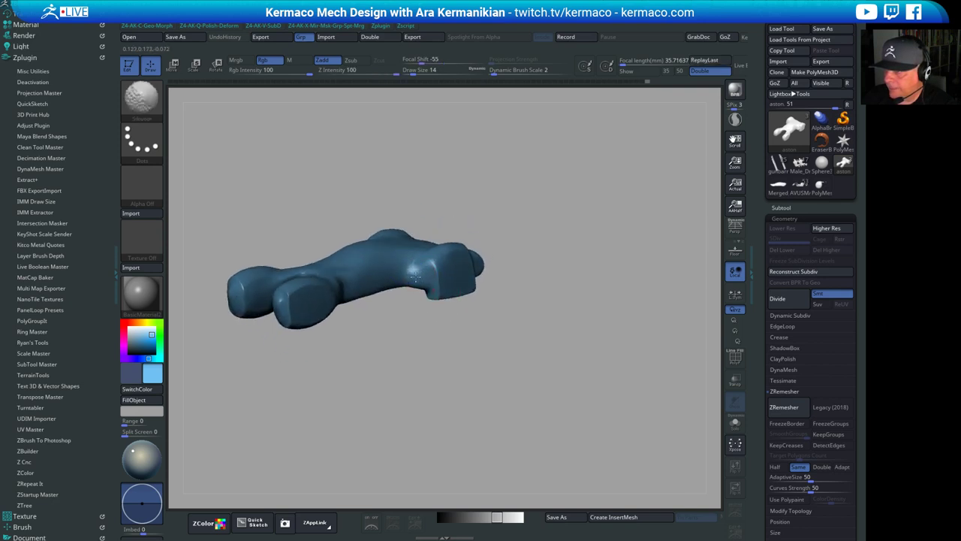
{"action": "mouse_move", "coordinate": [415, 276]}
{"action": "right_mouse_down"}
{"action": "mouse_move", "coordinate": [447, 266]}
{"action": "mouse_move", "coordinate": [389, 269]}
{"action": "right_mouse_up"}
{"action": "right_click_drag", "start_coordinate": [476, 237], "coordinate": [444, 242]}
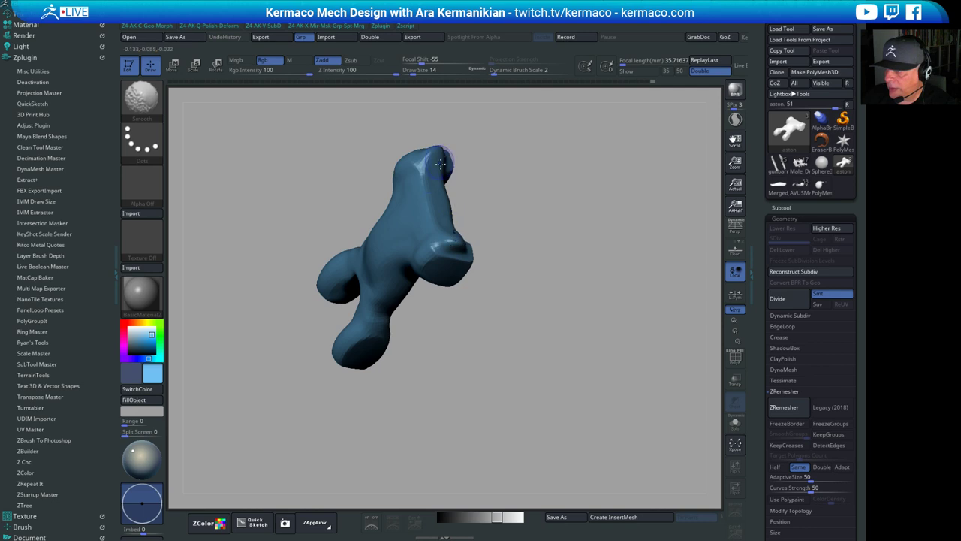
{"action": "left_click_drag", "start_coordinate": [530, 157], "coordinate": [524, 166]}
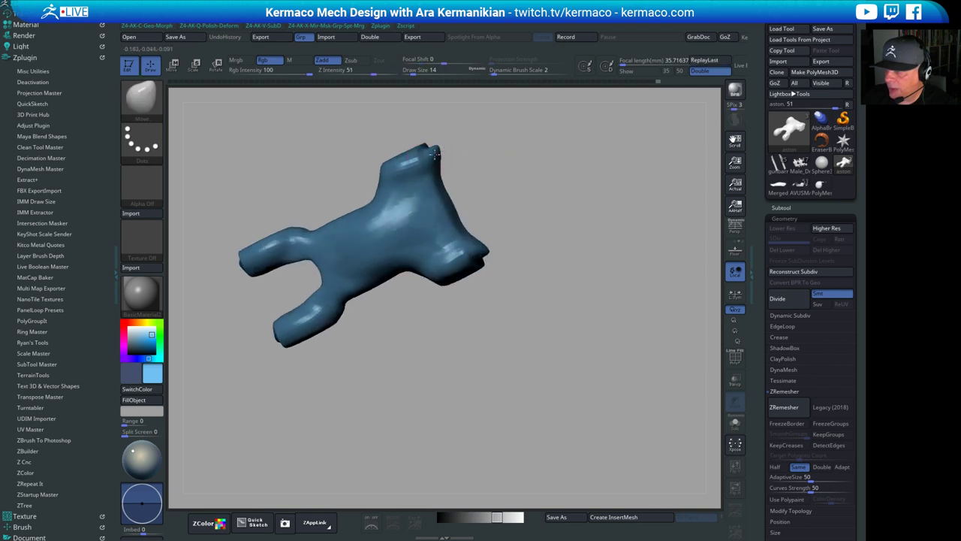
{"action": "mouse_move", "coordinate": [577, 217]}
{"action": "left_mouse_down", "text": "shift"}
{"action": "mouse_move", "coordinate": [517, 146]}
{"action": "mouse_move", "coordinate": [568, 181]}
{"action": "mouse_move", "coordinate": [580, 170]}
{"action": "mouse_move", "coordinate": [519, 160]}
{"action": "left_mouse_up", "text": "shift"}
Trim the body's upper rear at an angle with the ClipCurve brush in side view
{"action": "left_click_drag", "start_coordinate": [432, 154], "coordinate": [554, 174], "text": "ctrl+shift"}
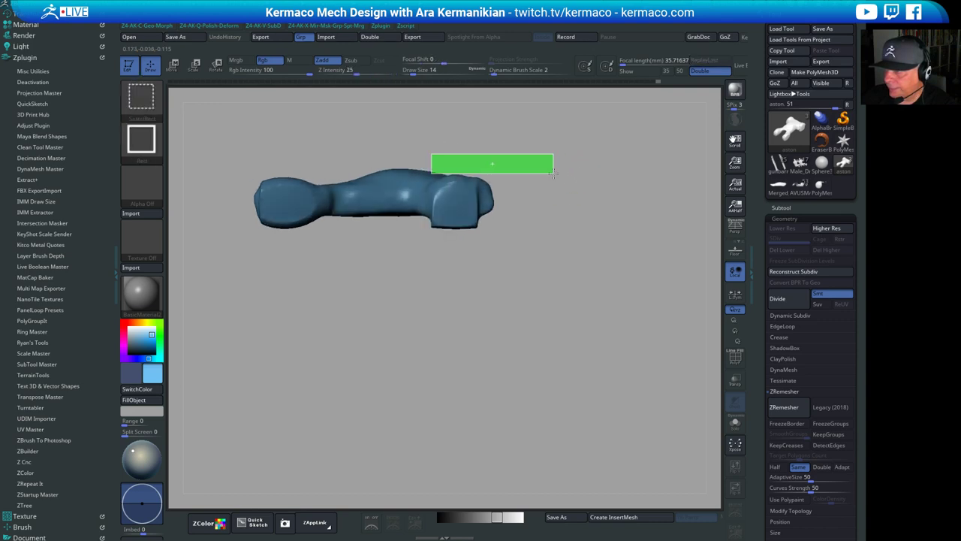
{"action": "left_click", "coordinate": [141, 96]}
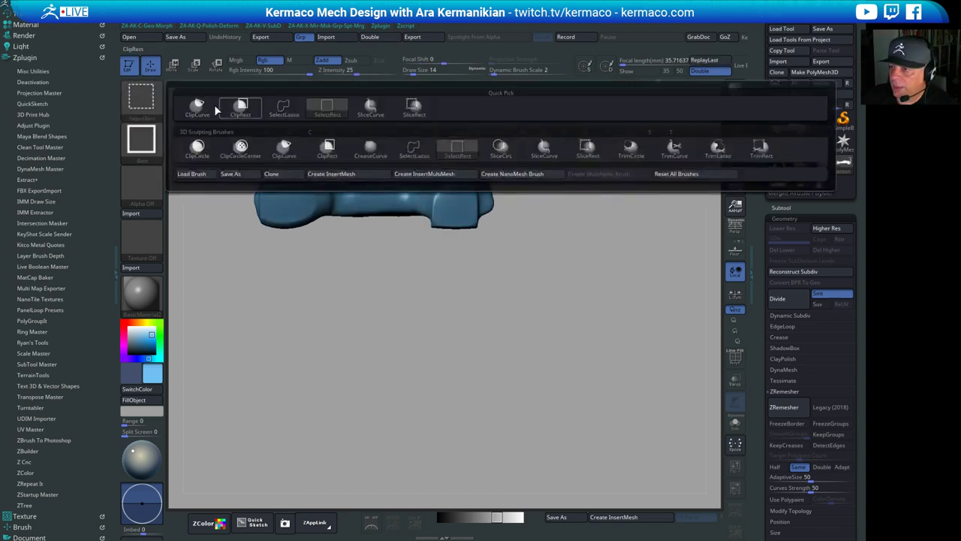
{"action": "left_click", "coordinate": [198, 107]}
{"action": "mouse_move", "coordinate": [425, 151]}
{"action": "left_mouse_down", "text": "ctrl+shift"}
{"action": "mouse_move", "coordinate": [541, 180]}
{"action": "mouse_move", "coordinate": [554, 203]}
{"action": "mouse_move", "coordinate": [465, 227]}
{"action": "left_mouse_up", "text": "ctrl+shift"}
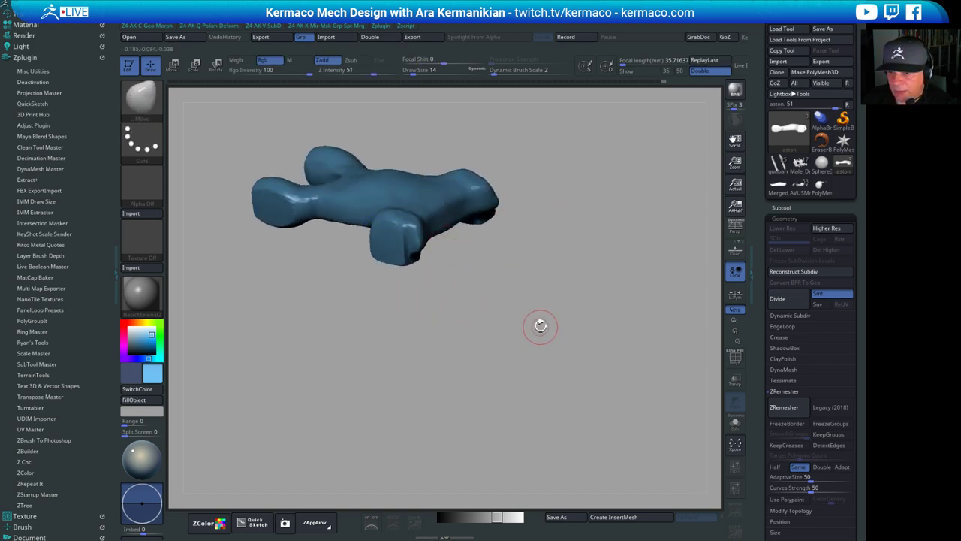
Smooth the transition between the body and the rear wheel block, and check the form from several sides
{"action": "left_click_drag", "start_coordinate": [513, 313], "coordinate": [585, 276]}
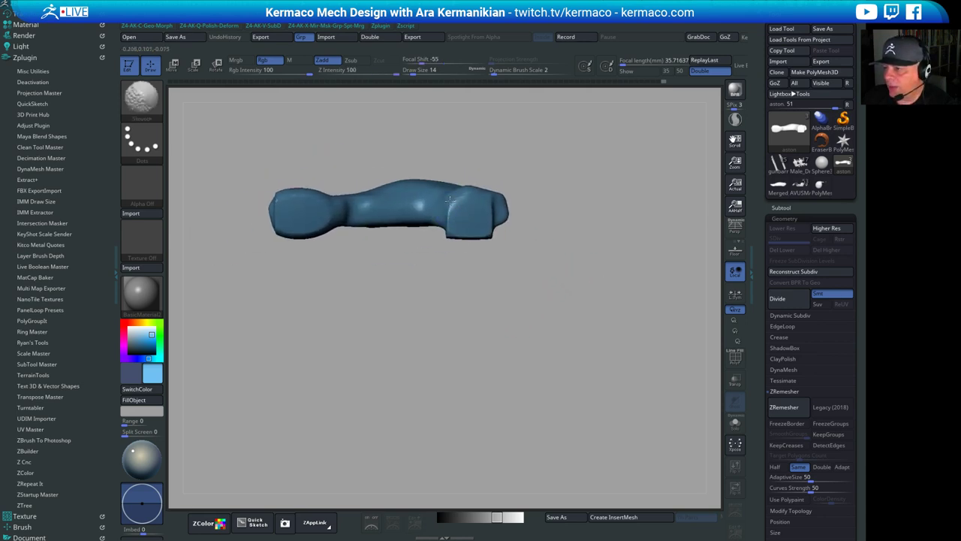
{"action": "left_click_drag", "start_coordinate": [335, 252], "coordinate": [313, 275]}
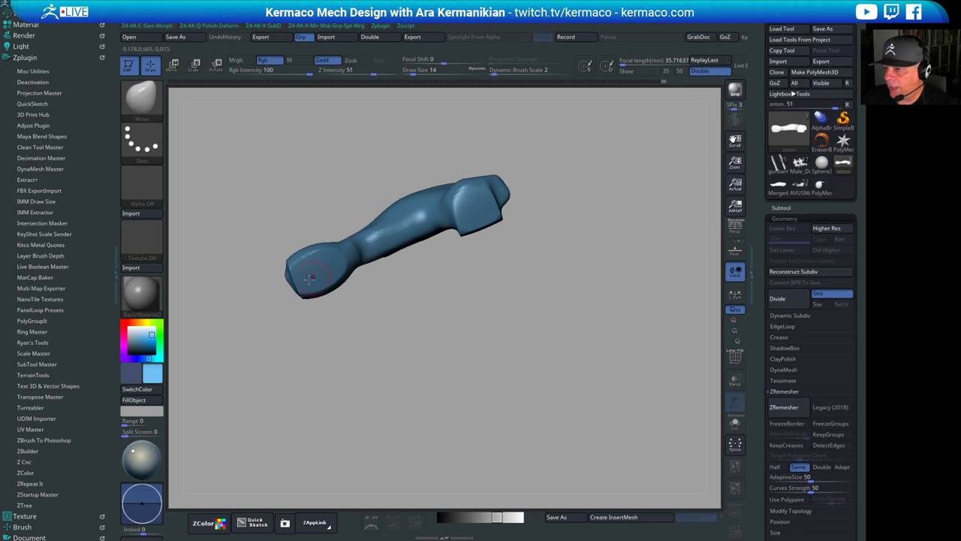
{"action": "left_click_drag", "start_coordinate": [504, 324], "coordinate": [475, 299], "text": "shift"}
{"action": "left_click_drag", "start_coordinate": [562, 186], "coordinate": [427, 270]}
{"action": "mouse_move", "coordinate": [448, 309]}
{"action": "left_mouse_down"}
{"action": "mouse_move", "coordinate": [491, 217]}
{"action": "mouse_move", "coordinate": [589, 172]}
{"action": "left_mouse_up"}
{"action": "mouse_move", "coordinate": [476, 244]}
{"action": "left_mouse_down"}
{"action": "mouse_move", "coordinate": [515, 141]}
{"action": "mouse_move", "coordinate": [498, 157]}
{"action": "mouse_move", "coordinate": [506, 150]}
{"action": "mouse_move", "coordinate": [496, 136]}
{"action": "left_mouse_up"}
{"action": "right_click_drag", "start_coordinate": [495, 135], "coordinate": [654, 157]}
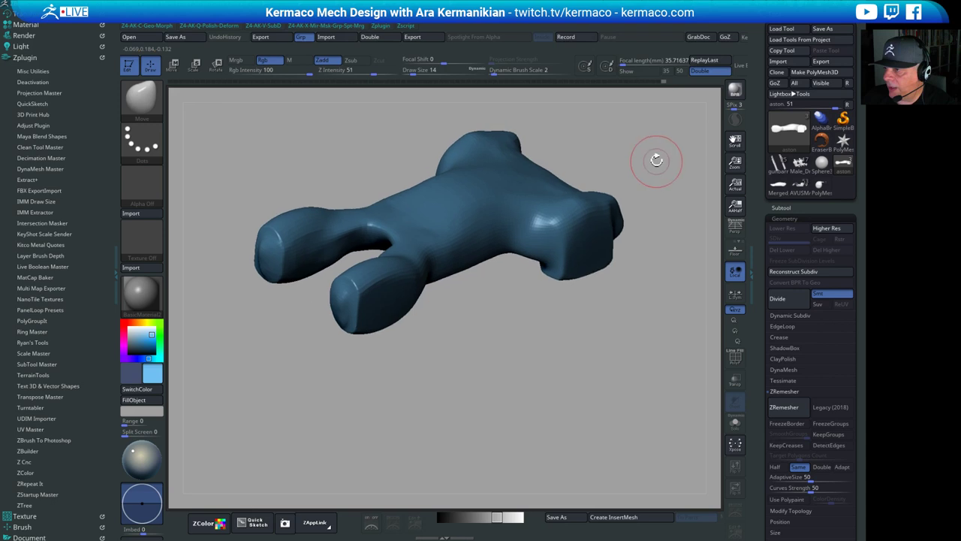
Try the MatCap Satin01 and GrayHorizon materials on the body, and return to BasicMaterial2
{"action": "left_click", "coordinate": [150, 301]}
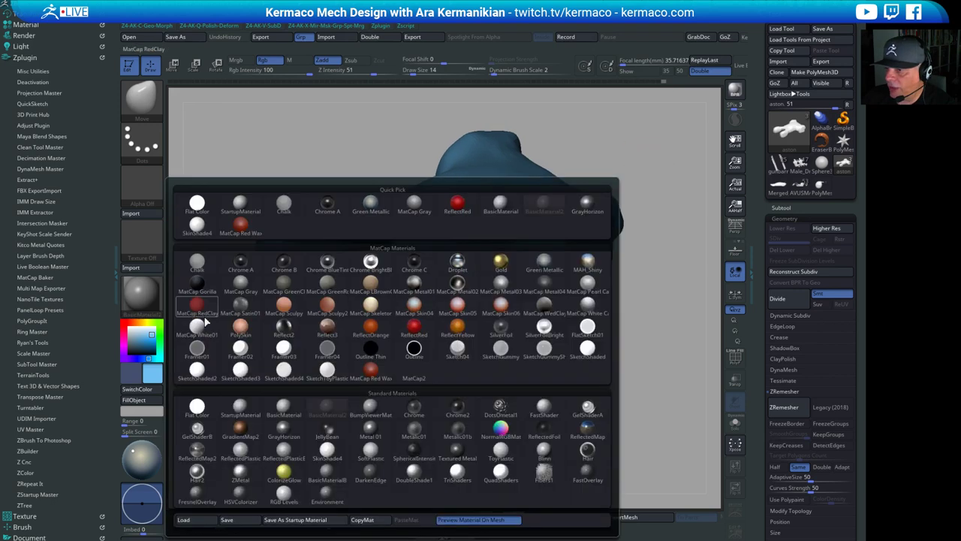
{"action": "left_click", "coordinate": [242, 310]}
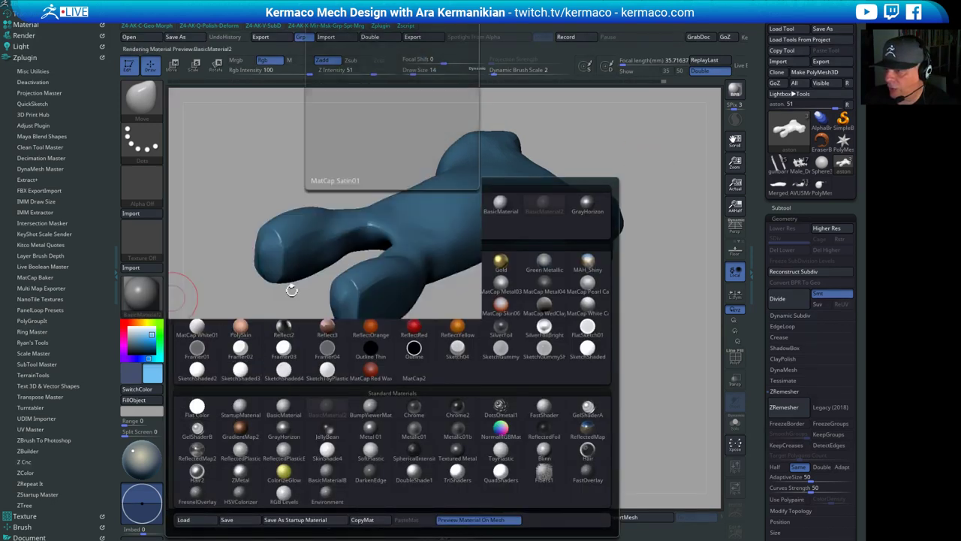
{"action": "right_click_drag", "start_coordinate": [521, 335], "coordinate": [327, 310]}
{"action": "left_click", "coordinate": [144, 289]}
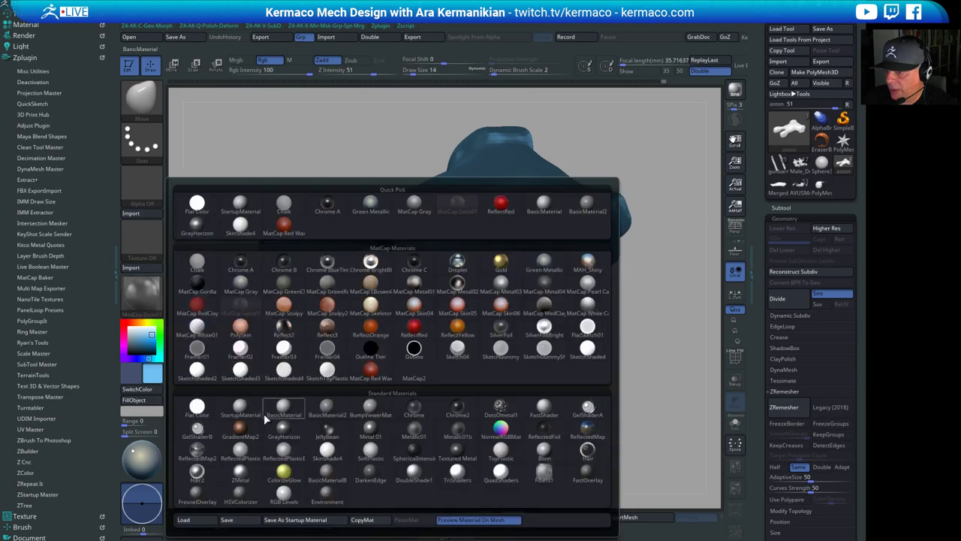
{"action": "left_click", "coordinate": [282, 433]}
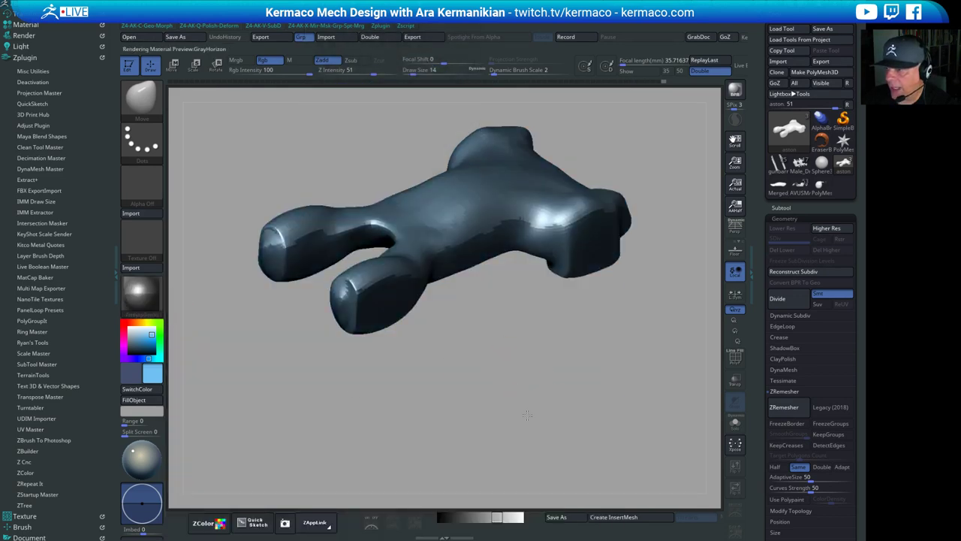
{"action": "right_click_drag", "start_coordinate": [526, 376], "coordinate": [330, 345]}
{"action": "left_click", "coordinate": [151, 299]}
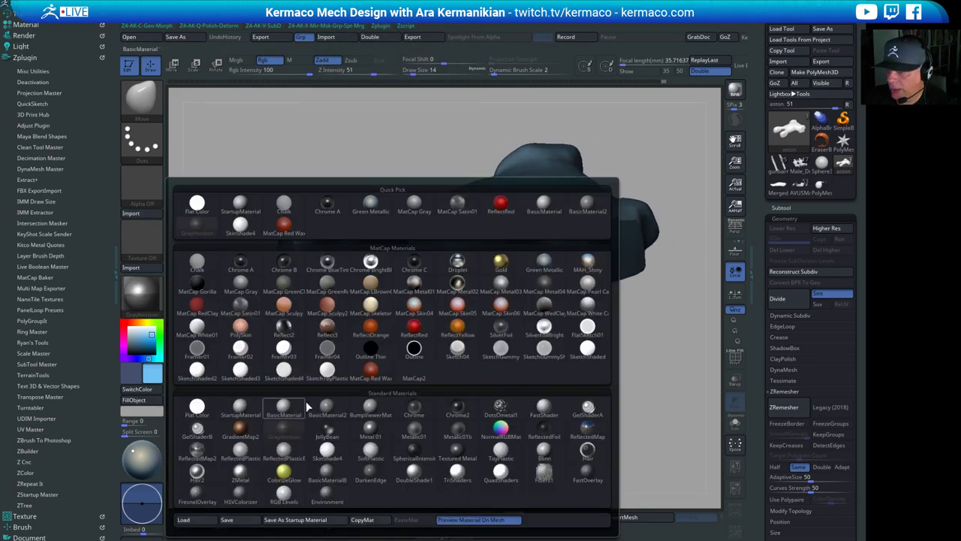
{"action": "left_click", "coordinate": [325, 414]}
Smooth the body's side near the narrow neck behind the front wheel block at draw size 14
{"action": "left_click_drag", "start_coordinate": [579, 386], "coordinate": [515, 266]}
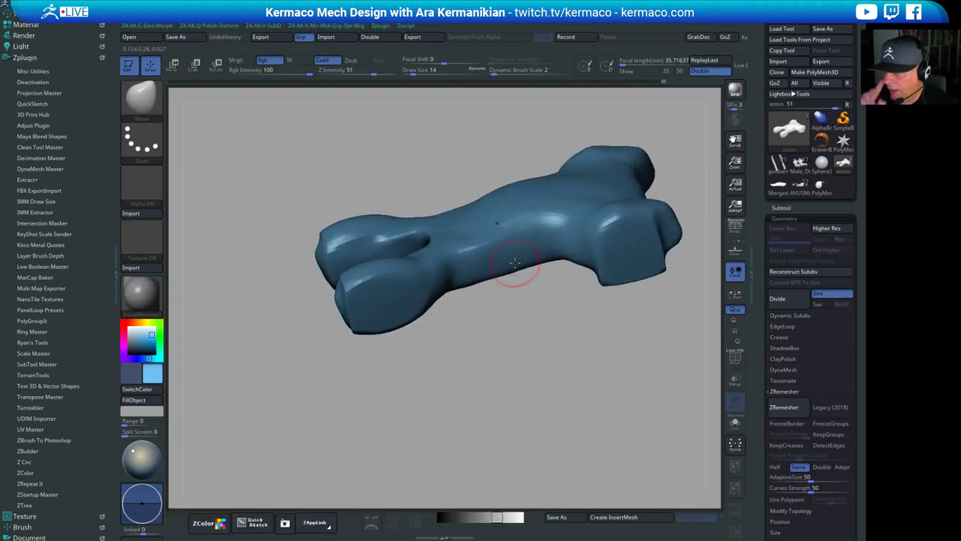
{"action": "mouse_move", "coordinate": [468, 391]}
{"action": "left_mouse_down", "text": "shift"}
{"action": "mouse_move", "coordinate": [478, 376]}
{"action": "mouse_move", "coordinate": [467, 344]}
{"action": "left_mouse_up", "text": "shift"}
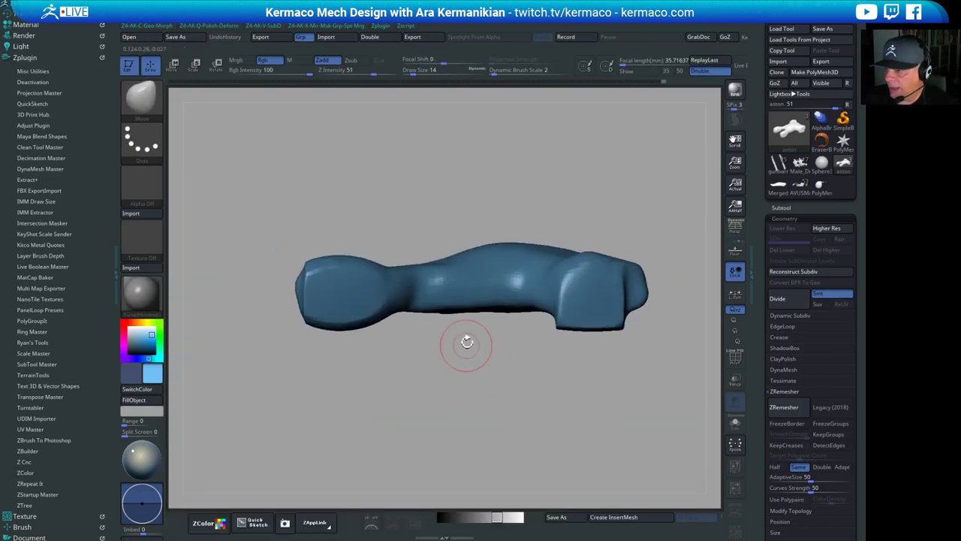
{"action": "right_click_drag", "start_coordinate": [426, 264], "coordinate": [444, 228]}
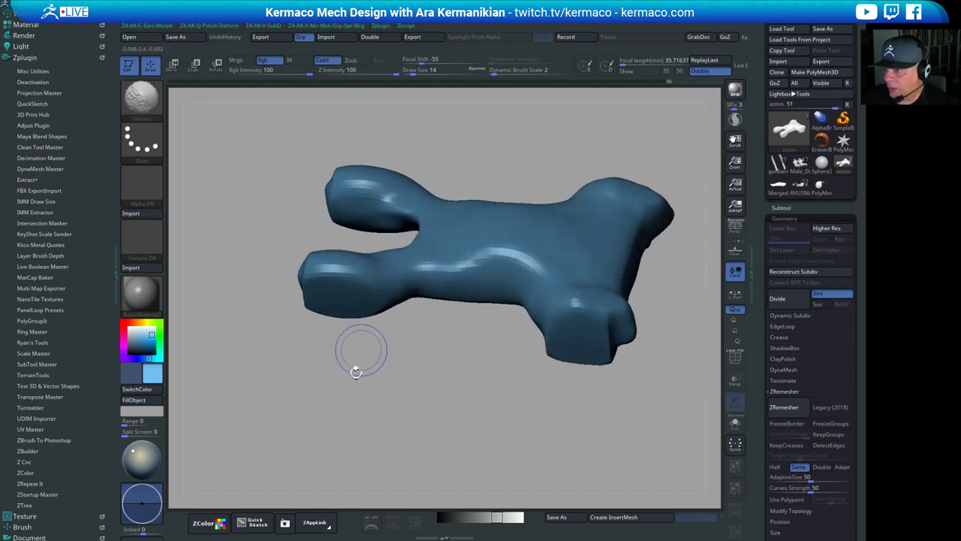
{"action": "left_click_drag", "start_coordinate": [356, 372], "coordinate": [349, 332], "text": "shift"}
Pull the nose of the front wheel block forward with the Move brush at draw size 49
{"action": "left_click_drag", "start_coordinate": [328, 383], "coordinate": [513, 395]}
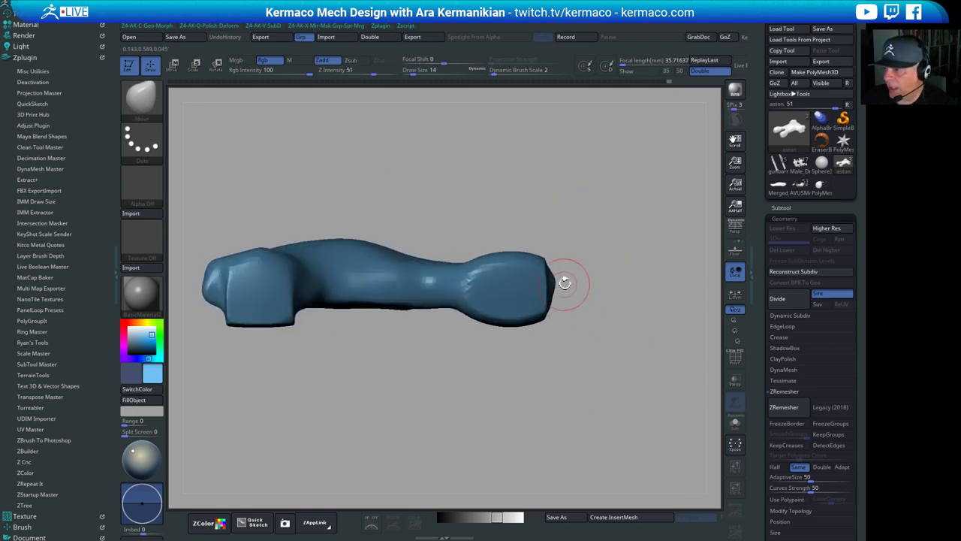
{"action": "key", "text": "s"}
{"action": "left_click_drag", "start_coordinate": [545, 278], "coordinate": [548, 281]}
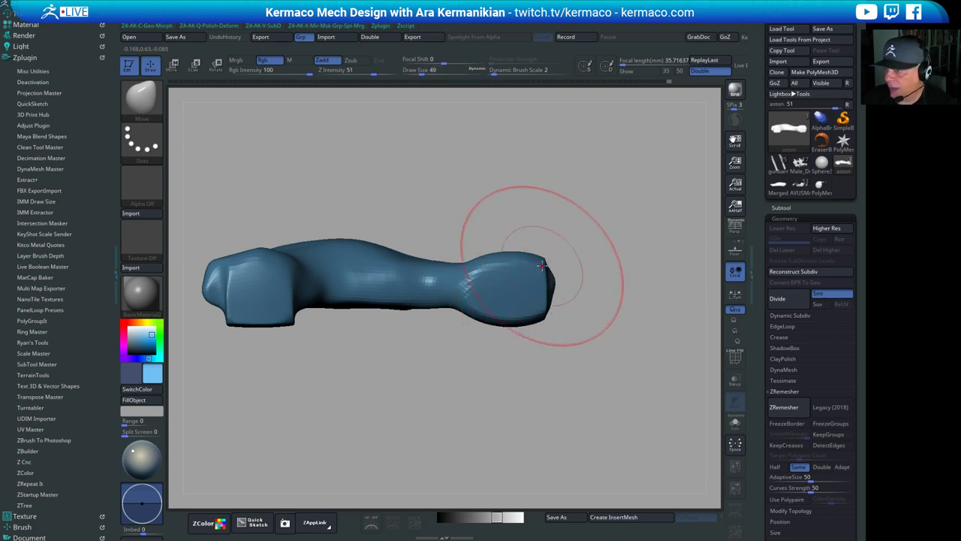
{"action": "left_click_drag", "start_coordinate": [543, 267], "coordinate": [573, 269]}
{"action": "left_click_drag", "start_coordinate": [557, 314], "coordinate": [542, 306]}
{"action": "left_click_drag", "start_coordinate": [555, 266], "coordinate": [577, 276]}
Set the Move brush's draw size to 33 over the body's midsection in top view
{"action": "left_click_drag", "start_coordinate": [600, 221], "coordinate": [496, 278]}
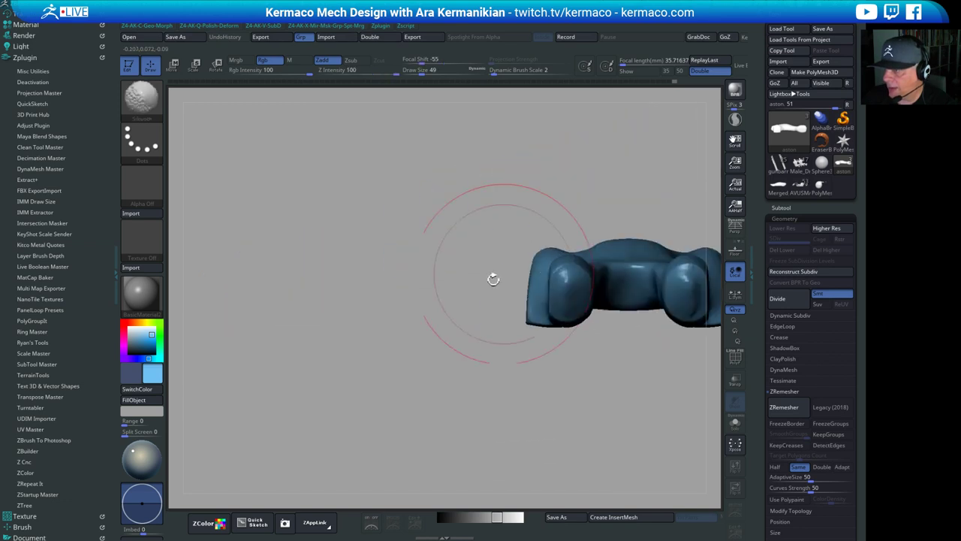
{"action": "left_click_drag", "start_coordinate": [421, 346], "coordinate": [188, 307], "text": "alt"}
{"action": "mouse_move", "coordinate": [600, 294]}
{"action": "left_mouse_down"}
{"action": "mouse_move", "coordinate": [549, 328]}
{"action": "mouse_move", "coordinate": [495, 345]}
{"action": "mouse_move", "coordinate": [499, 413]}
{"action": "mouse_move", "coordinate": [450, 445]}
{"action": "mouse_move", "coordinate": [453, 339]}
{"action": "mouse_move", "coordinate": [421, 365]}
{"action": "mouse_move", "coordinate": [433, 370]}
{"action": "left_mouse_up"}
{"action": "left_click_drag", "start_coordinate": [516, 323], "coordinate": [462, 347], "text": "alt"}
{"action": "key", "text": "s"}
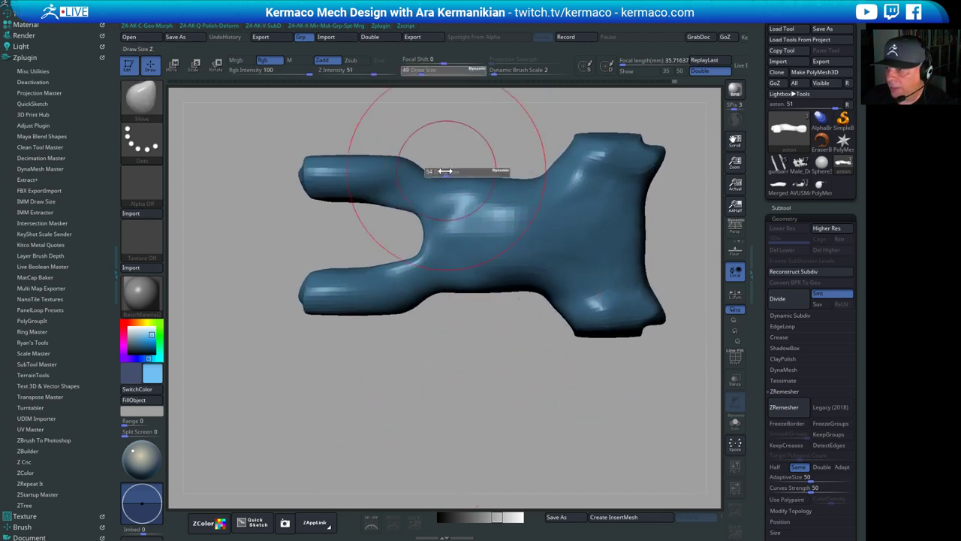
{"action": "left_click_drag", "start_coordinate": [452, 173], "coordinate": [443, 174]}
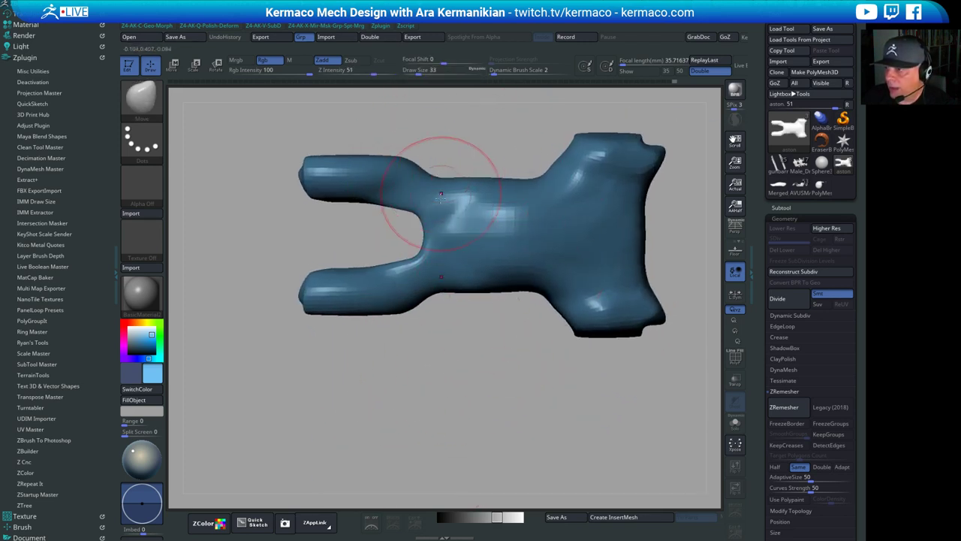
Show the second aston subtool and move the reworked body sideways so both stand next to each other
{"action": "left_click", "coordinate": [782, 207]}
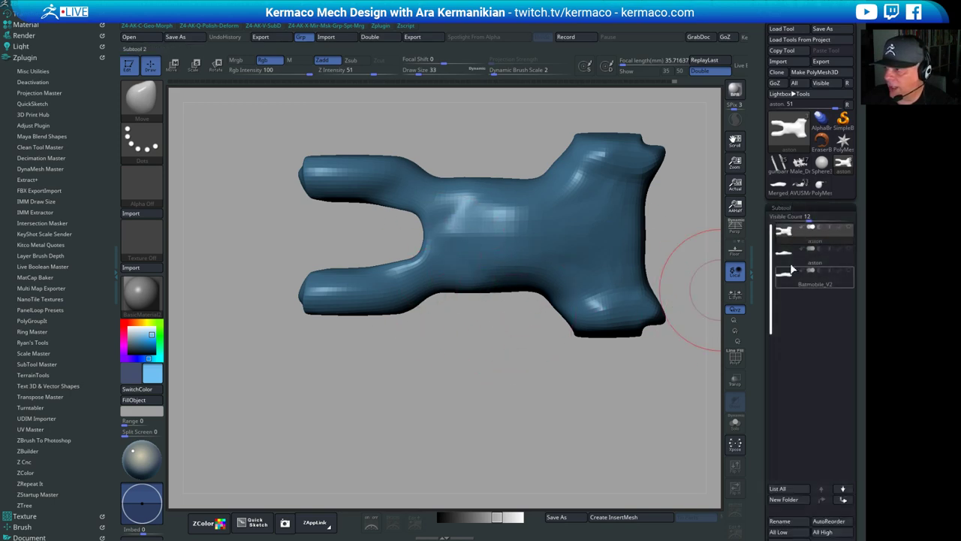
{"action": "left_click", "coordinate": [850, 249]}
{"action": "left_click_drag", "start_coordinate": [516, 402], "coordinate": [455, 399], "text": "alt"}
{"action": "key", "text": "w"}
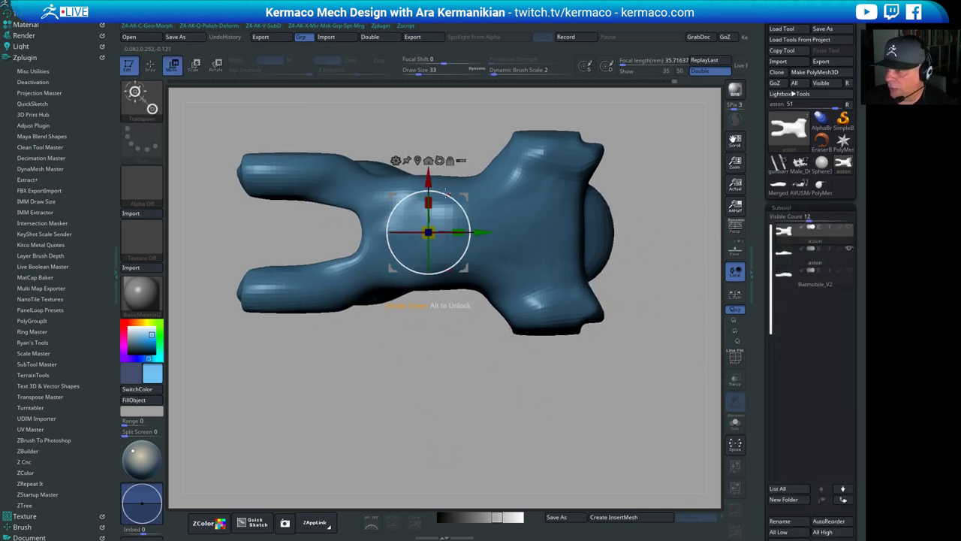
{"action": "left_click_drag", "start_coordinate": [429, 178], "coordinate": [429, 363]}
{"action": "left_click_drag", "start_coordinate": [633, 332], "coordinate": [561, 271], "text": "alt"}
{"action": "left_click_drag", "start_coordinate": [624, 342], "coordinate": [616, 320]}
{"action": "left_click_drag", "start_coordinate": [595, 354], "coordinate": [627, 294], "text": "alt"}
Try the MatCap Gorilla material on both bodies and compare their silhouettes from above
{"action": "left_click", "coordinate": [143, 293]}
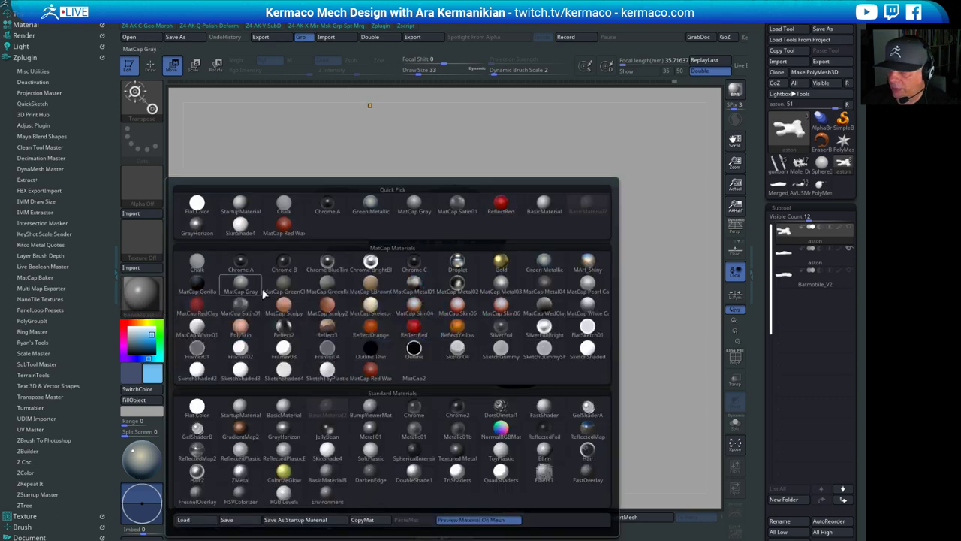
{"action": "left_click", "coordinate": [205, 289]}
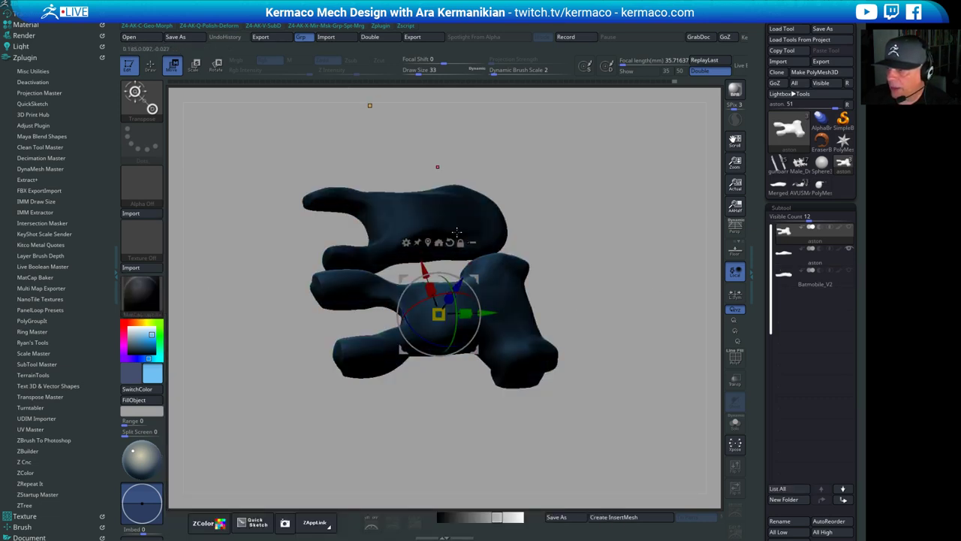
{"action": "left_click_drag", "start_coordinate": [676, 272], "coordinate": [664, 309]}
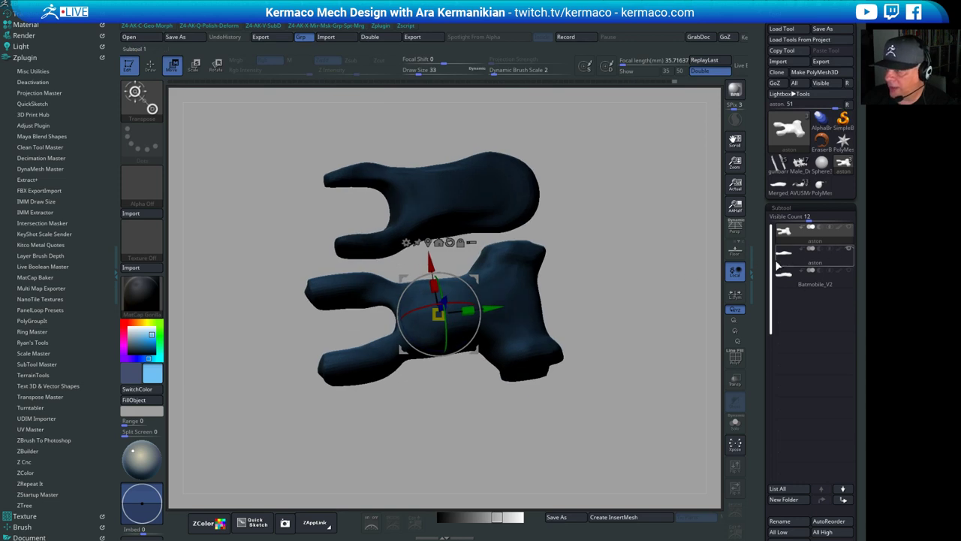
{"action": "left_click_drag", "start_coordinate": [646, 265], "coordinate": [638, 264], "text": "shift"}
{"action": "left_click_drag", "start_coordinate": [620, 316], "coordinate": [591, 331], "text": "alt"}
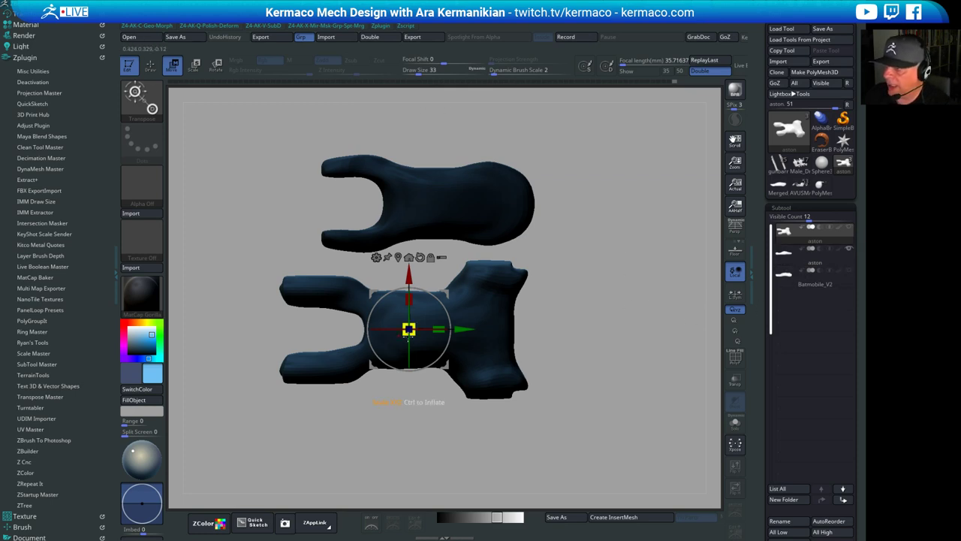
{"action": "left_click_drag", "start_coordinate": [405, 424], "coordinate": [399, 136]}
Apply the ReflectRed material and compare both bodies in perspective and from above
{"action": "left_click", "coordinate": [149, 299]}
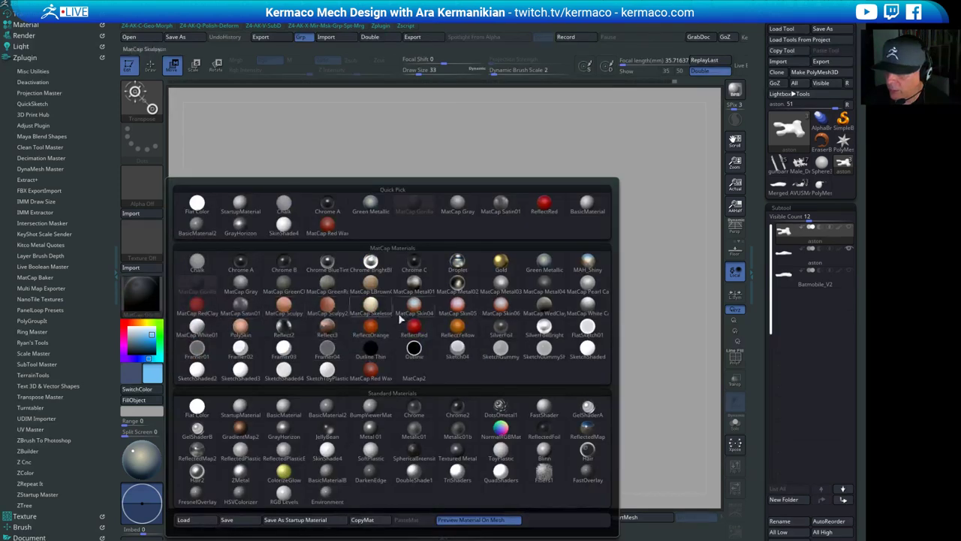
{"action": "left_click", "coordinate": [418, 330]}
{"action": "left_click_drag", "start_coordinate": [590, 234], "coordinate": [639, 282]}
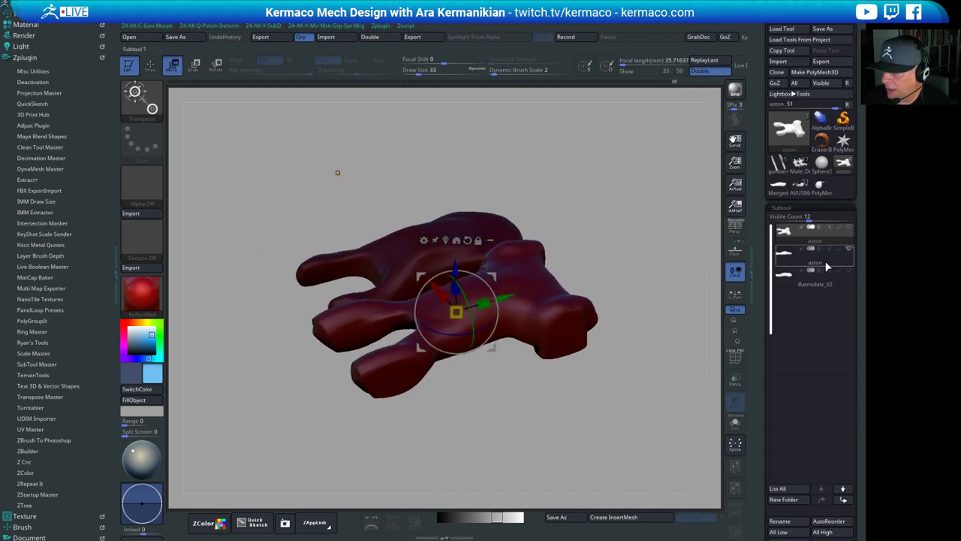
{"action": "left_click_drag", "start_coordinate": [598, 288], "coordinate": [596, 353]}
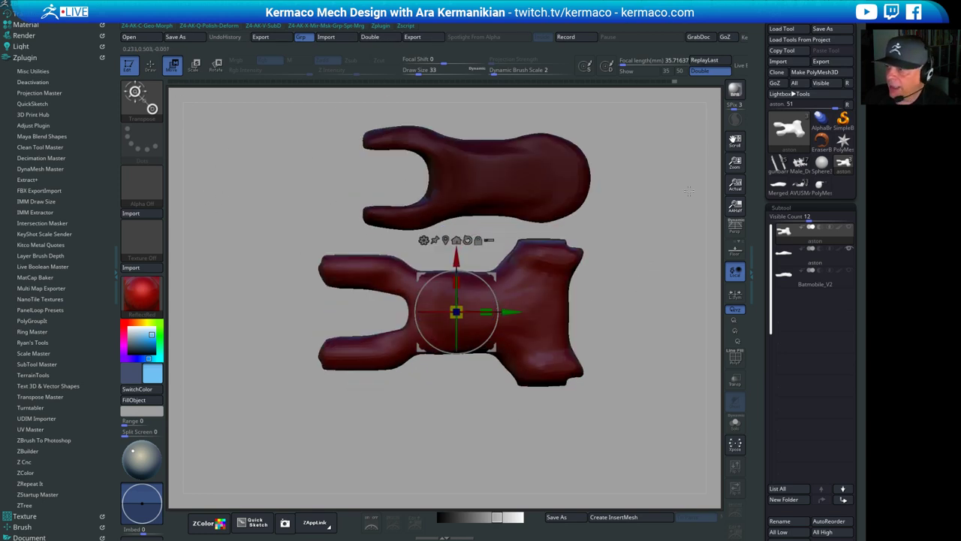
Collapse the Zplugin options while keeping both bodies centred in the top view
{"action": "left_click_drag", "start_coordinate": [760, 285], "coordinate": [768, 173]}
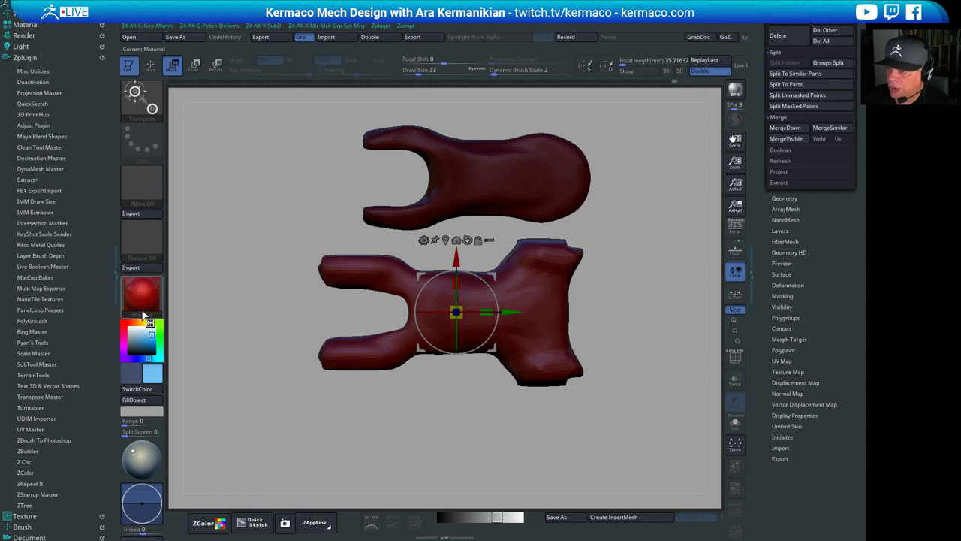
{"action": "mouse_move", "coordinate": [660, 188]}
{"action": "left_mouse_down", "text": "alt"}
{"action": "mouse_move", "coordinate": [639, 228]}
{"action": "mouse_move", "coordinate": [659, 205]}
{"action": "left_mouse_up", "text": "alt"}
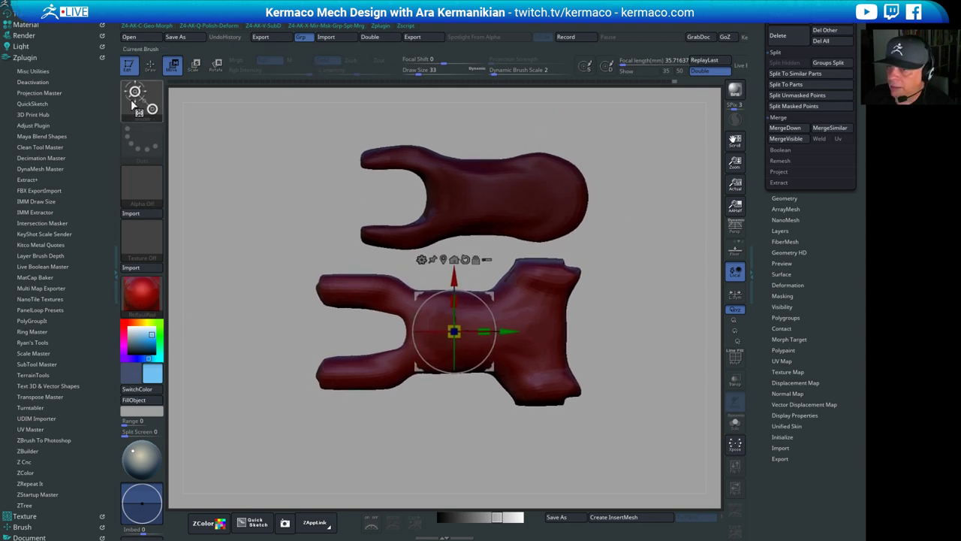
{"action": "left_click", "coordinate": [12, 57]}
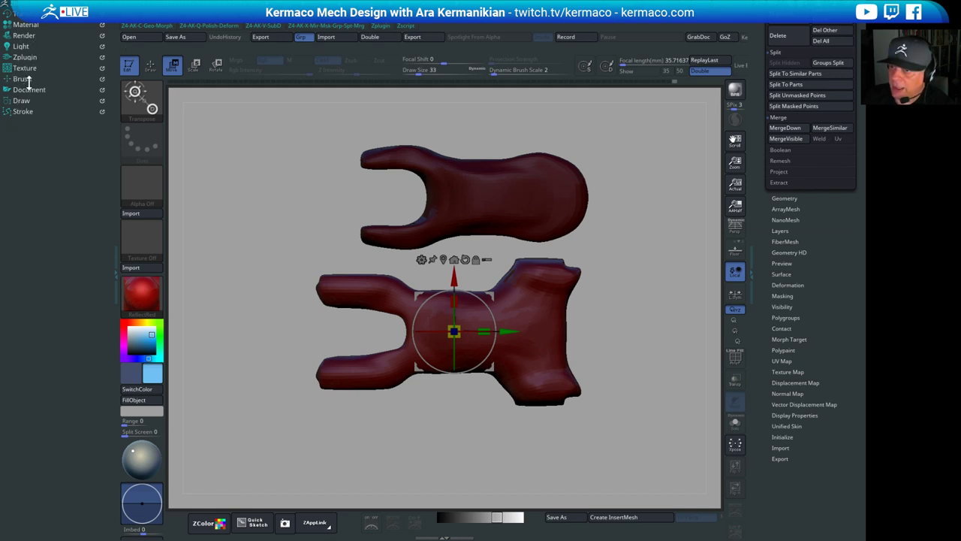
Dock the Color palette in the side tray and toggle the polypaint display of the first aston subtool
{"action": "mouse_move", "coordinate": [177, 24]}
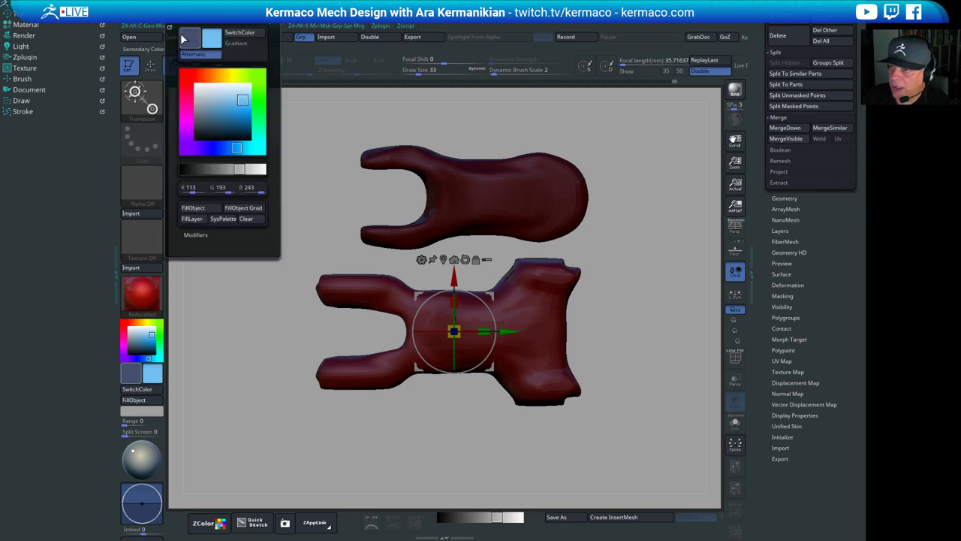
{"action": "left_click_drag", "start_coordinate": [16, 163], "coordinate": [17, 164]}
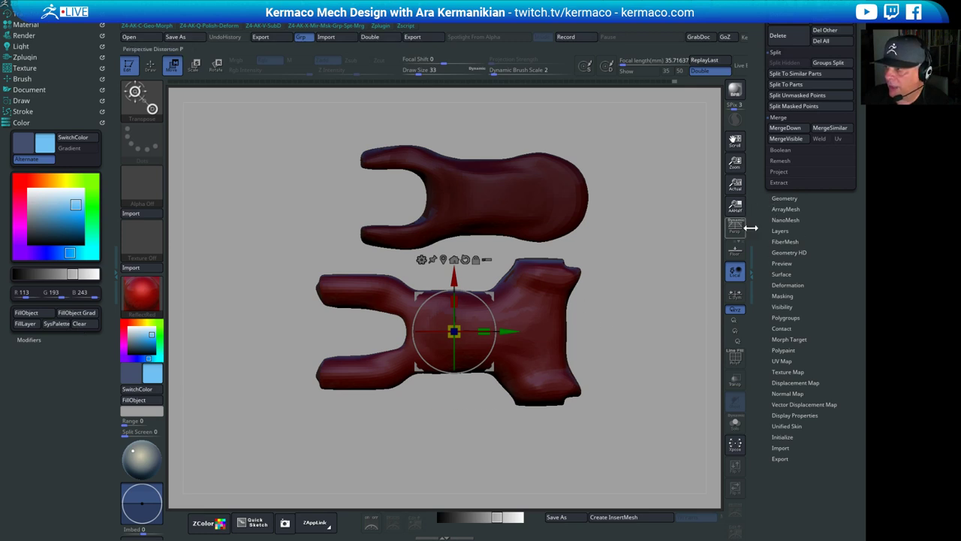
{"action": "left_click", "coordinate": [785, 198]}
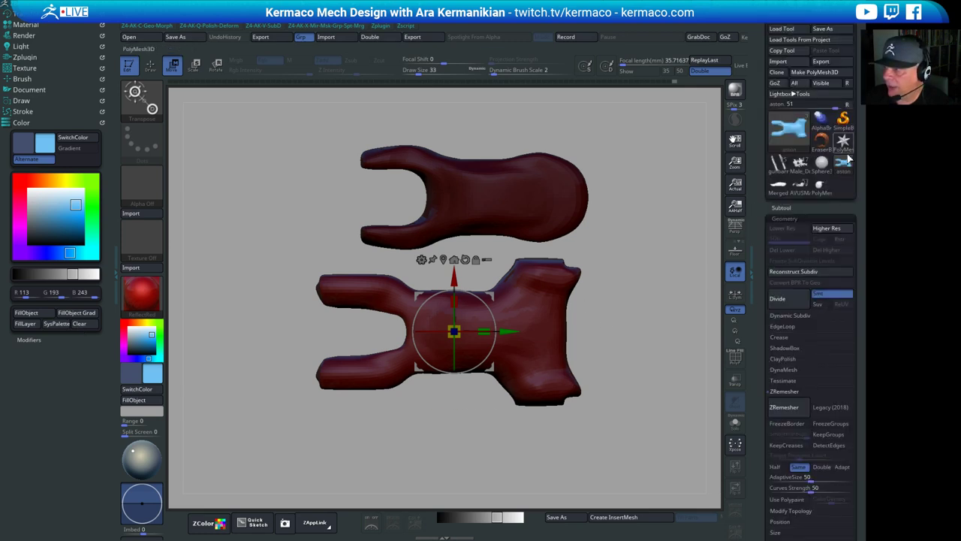
{"action": "left_click", "coordinate": [800, 209]}
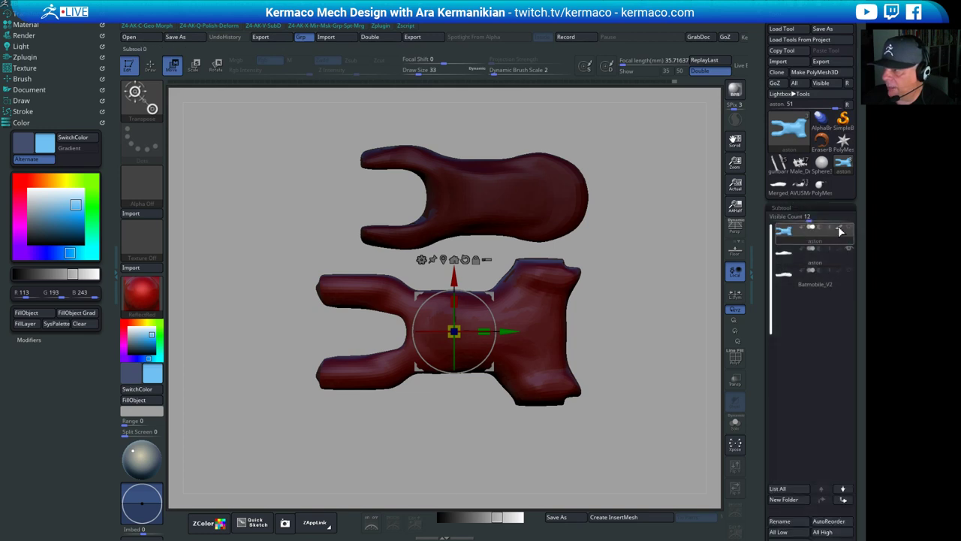
{"action": "left_click", "coordinate": [840, 228]}
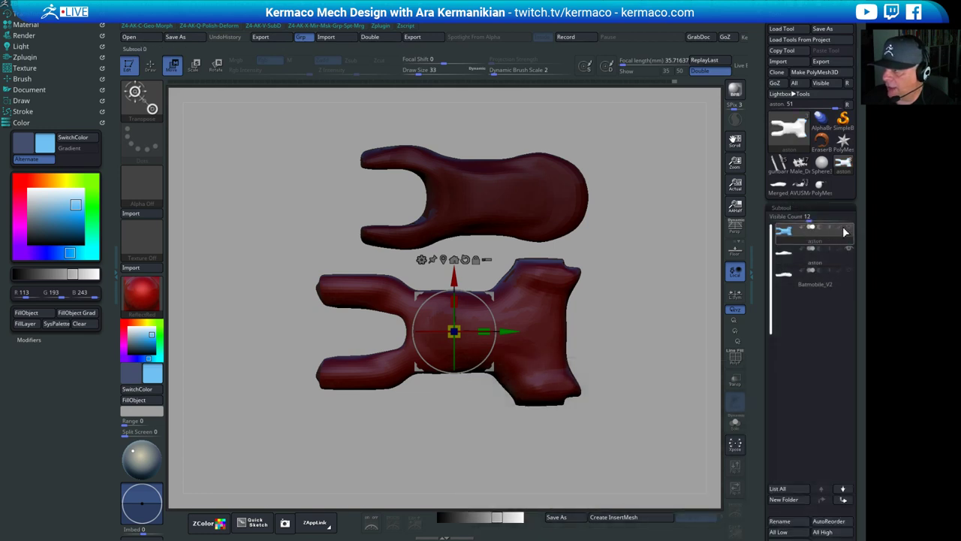
Try the Framer01 MatCap material on both bodies and compare their outlines from above
{"action": "left_click", "coordinate": [141, 297]}
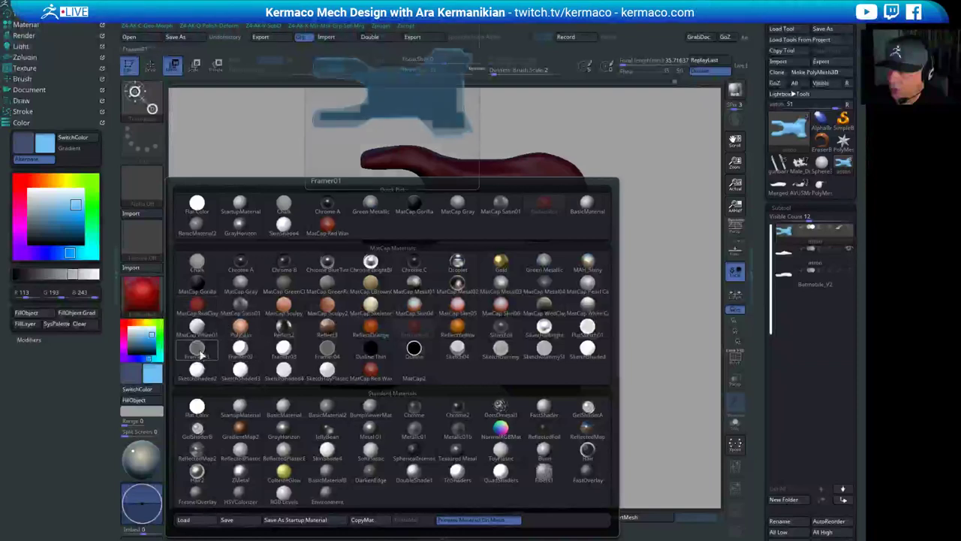
{"action": "left_click", "coordinate": [198, 350]}
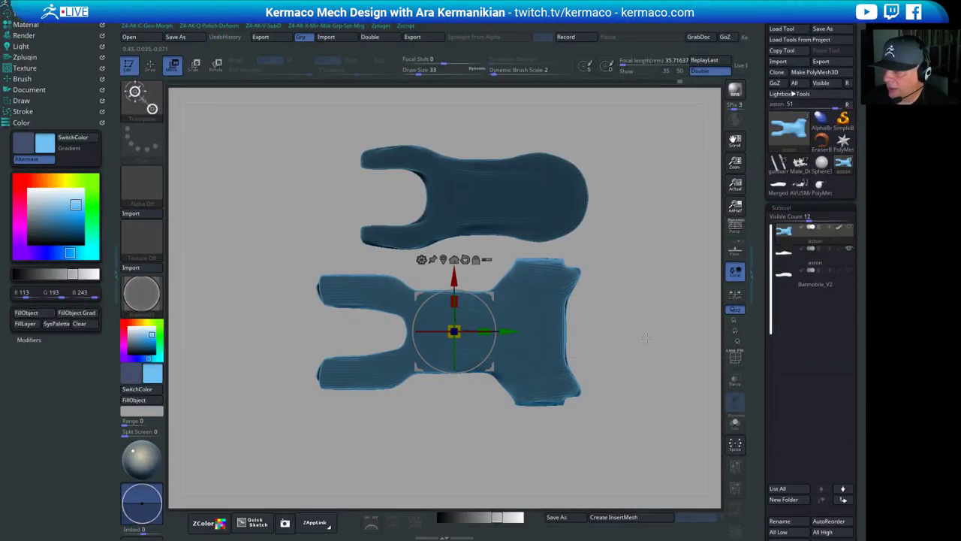
{"action": "left_click_drag", "start_coordinate": [647, 337], "coordinate": [647, 301]}
{"action": "left_click", "coordinate": [142, 297]}
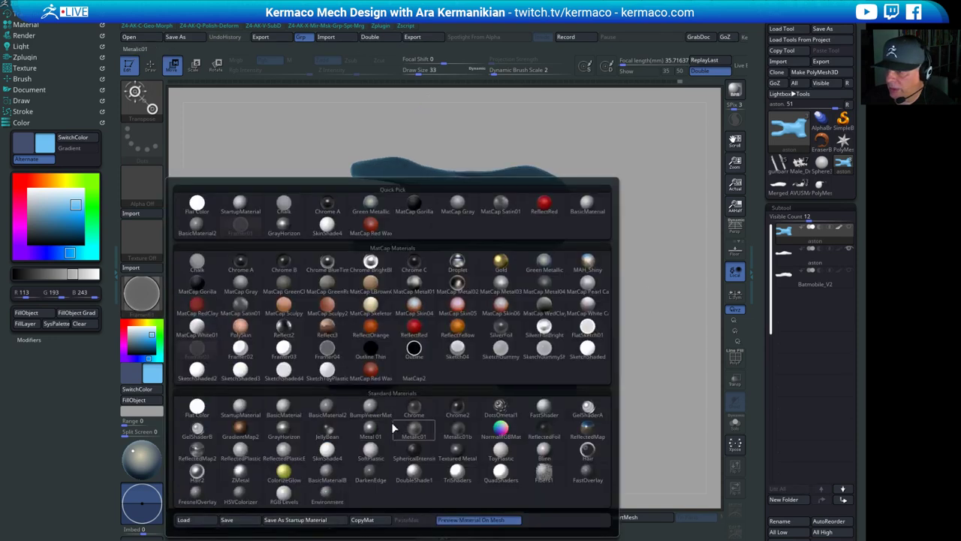
{"action": "left_click", "coordinate": [441, 417]}
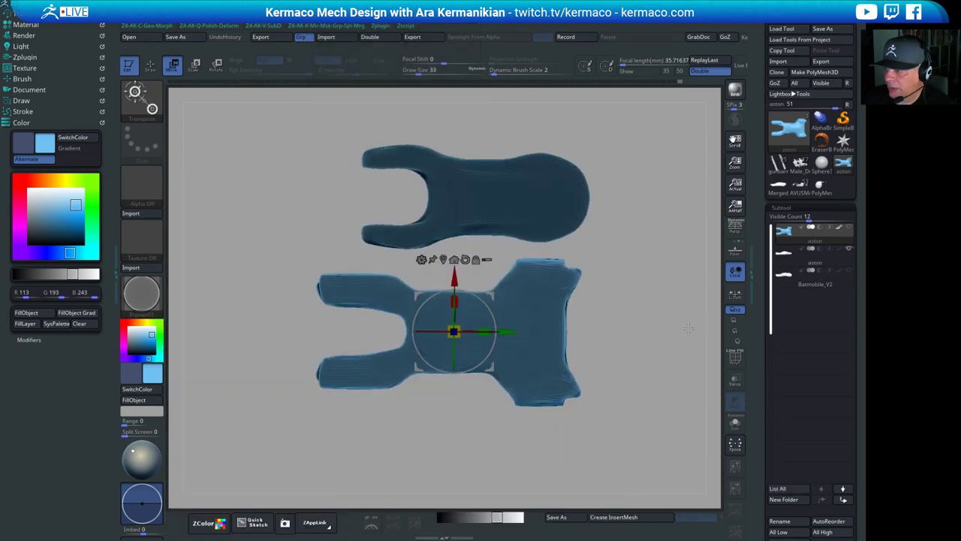
{"action": "left_click_drag", "start_coordinate": [689, 329], "coordinate": [659, 322]}
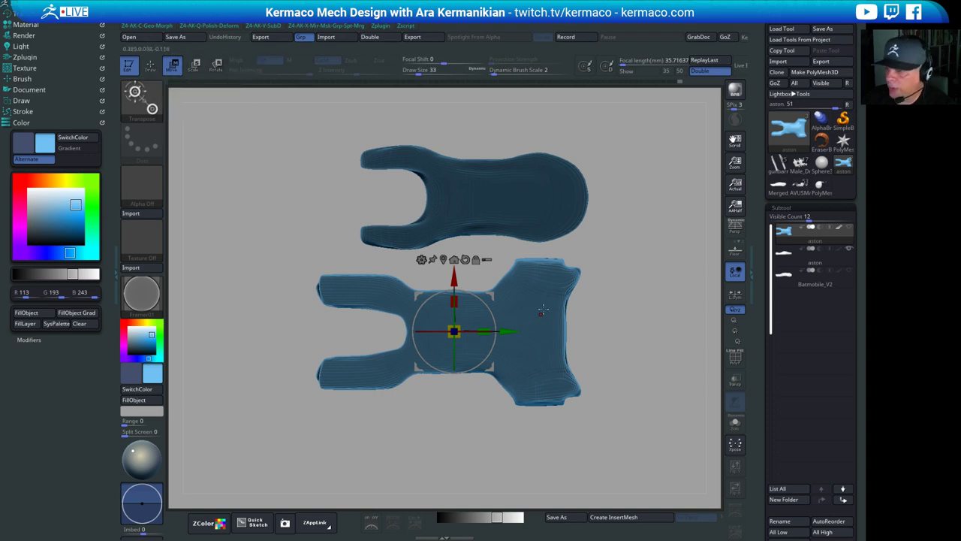
Return to Draw mode and try a darker blue colour, R 60, G 112, B 144, on the bodies
{"action": "key", "text": "q"}
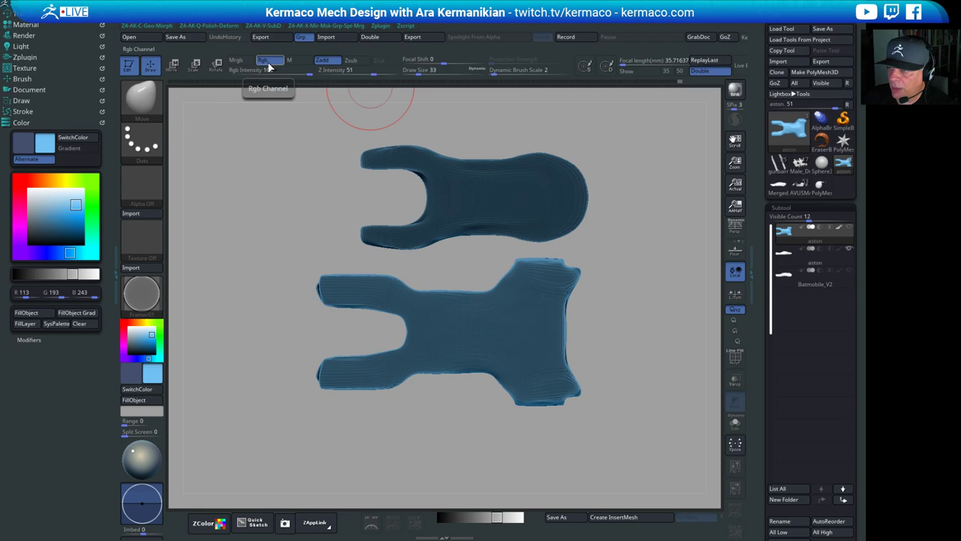
{"action": "left_click", "coordinate": [46, 203]}
{"action": "mouse_move", "coordinate": [46, 203]}
{"action": "left_mouse_down"}
{"action": "mouse_move", "coordinate": [58, 228]}
{"action": "mouse_move", "coordinate": [68, 208]}
{"action": "mouse_move", "coordinate": [51, 222]}
{"action": "left_mouse_up"}
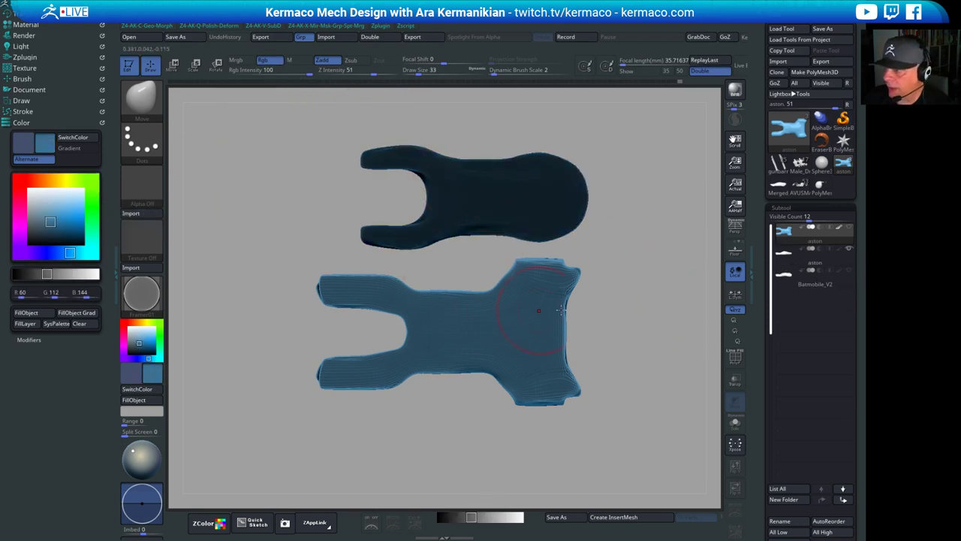
Show and select the first aston subtool, and undo the light blue polypaint on it
{"action": "left_click", "coordinate": [831, 270]}
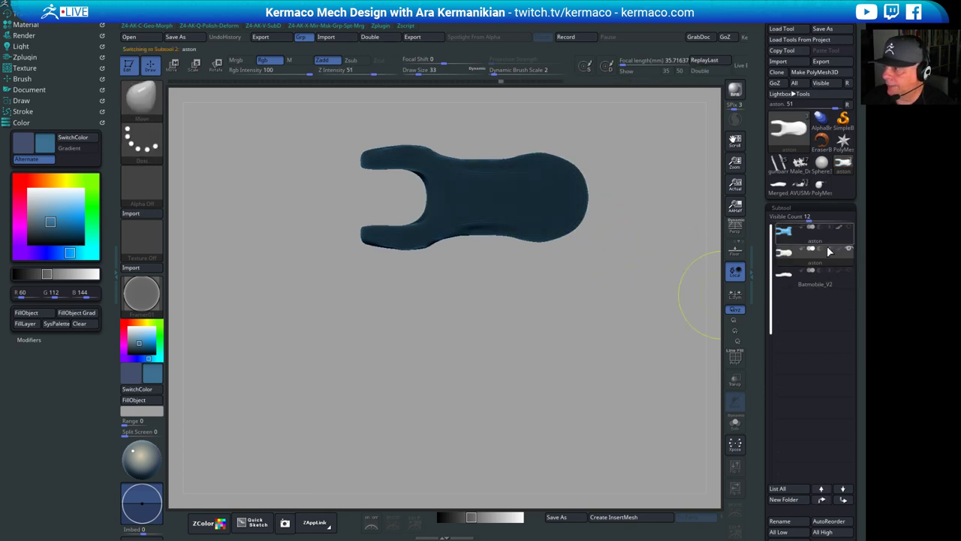
{"action": "left_click", "coordinate": [850, 227]}
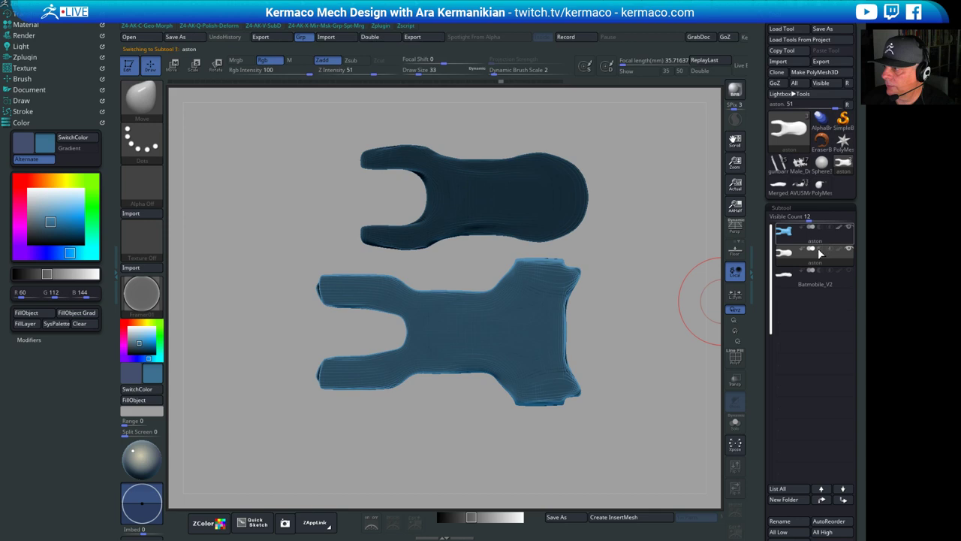
{"action": "left_click", "coordinate": [818, 240]}
{"action": "left_click", "coordinate": [620, 303], "text": "ctrl"}
{"action": "key", "text": "ctrl+z"}
{"action": "key", "text": "ctrl+z"}
{"action": "key", "text": "ctrl+z"}
{"action": "key", "text": "ctrl+z"}
{"action": "key", "text": "ctrl+z"}
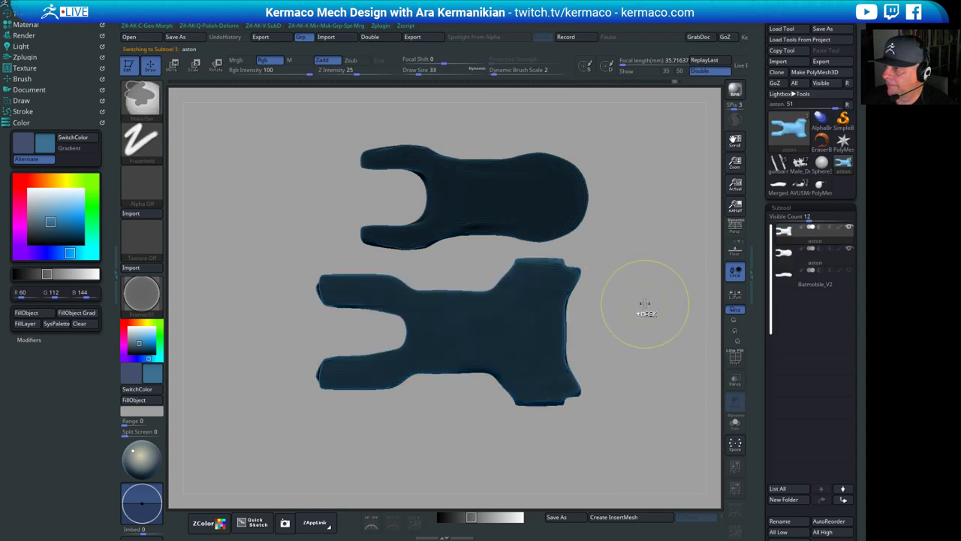
Raise the reworked body about 0.22 units above the other one in side view, and set the colour to R 120, G 173, B 206
{"action": "left_click_drag", "start_coordinate": [635, 326], "coordinate": [635, 263]}
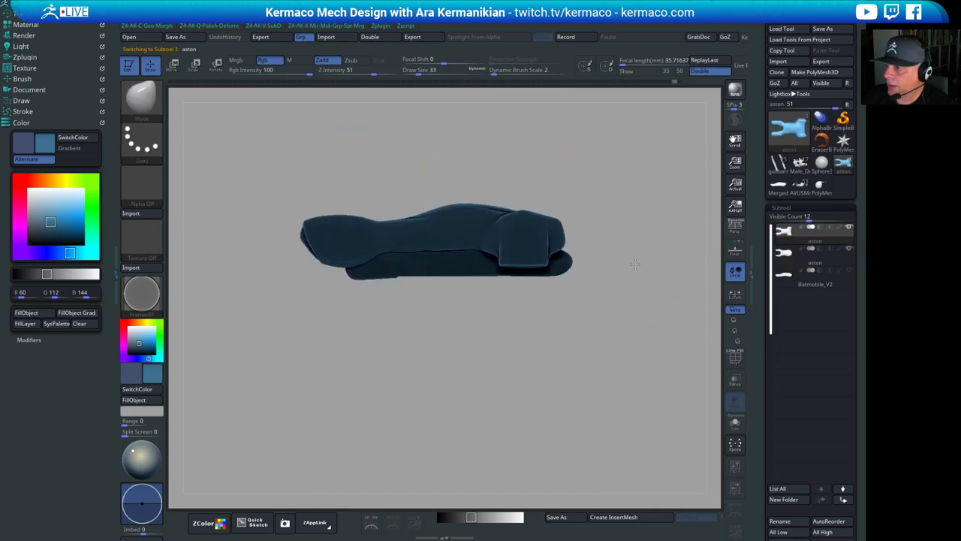
{"action": "key", "text": "w"}
{"action": "left_click_drag", "start_coordinate": [435, 178], "coordinate": [435, 106]}
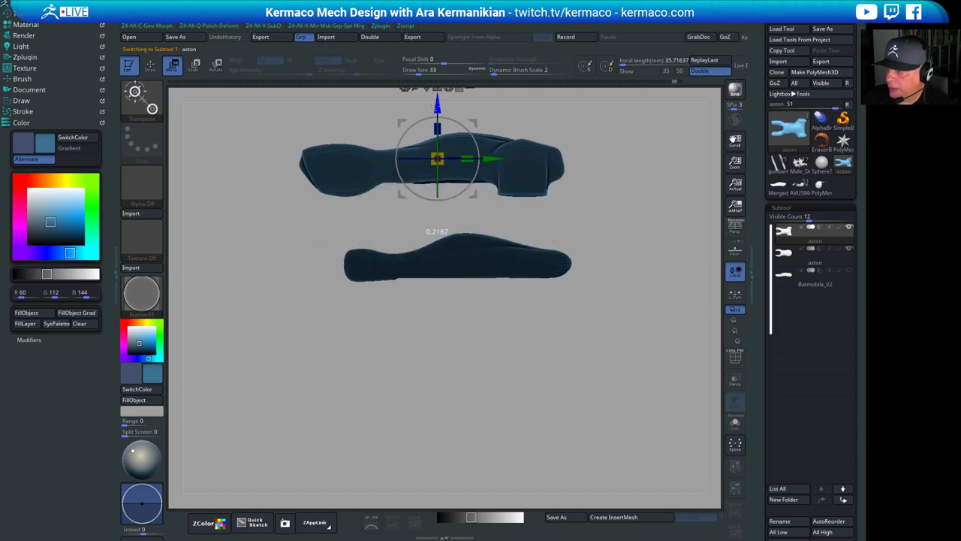
{"action": "left_click_drag", "start_coordinate": [595, 208], "coordinate": [651, 224]}
{"action": "left_click_drag", "start_coordinate": [478, 188], "coordinate": [485, 212], "text": "alt"}
{"action": "mouse_move", "coordinate": [62, 216]}
{"action": "left_mouse_down"}
{"action": "mouse_move", "coordinate": [61, 200]}
{"action": "mouse_move", "coordinate": [37, 204]}
{"action": "mouse_move", "coordinate": [61, 196]}
{"action": "mouse_move", "coordinate": [41, 203]}
{"action": "mouse_move", "coordinate": [54, 208]}
{"action": "left_mouse_up"}
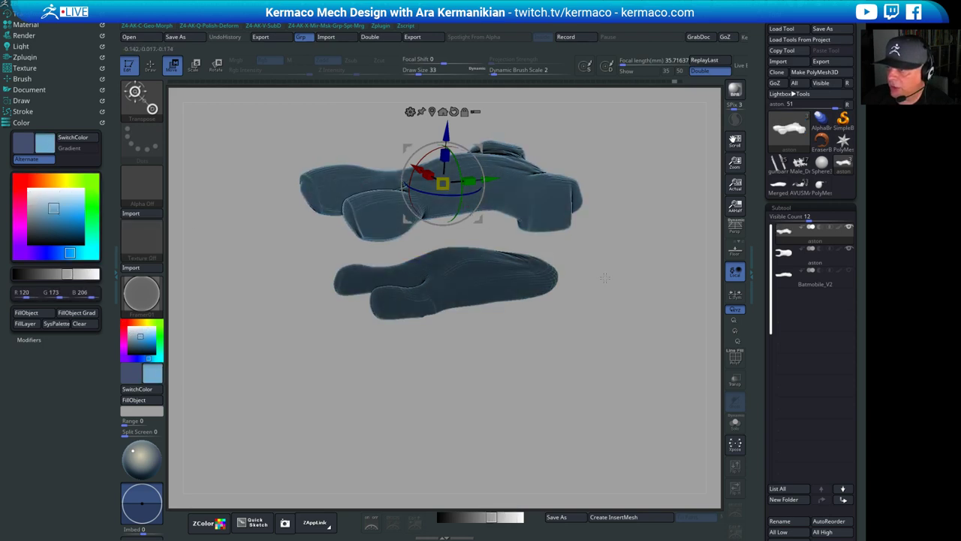
Select the Batmobile_V2 subtool and hide the second aston body to compare it with the reworked one
{"action": "left_click", "coordinate": [821, 266]}
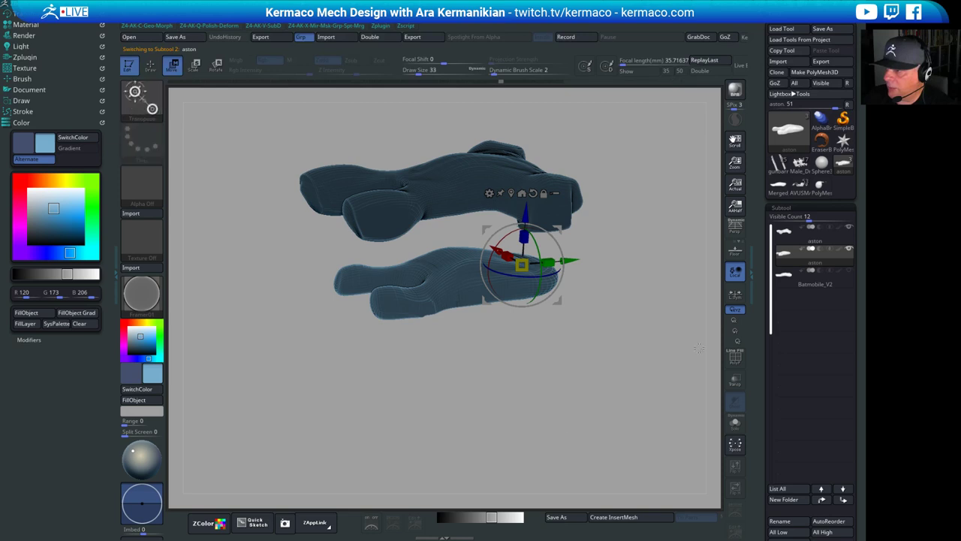
{"action": "left_click", "coordinate": [815, 286]}
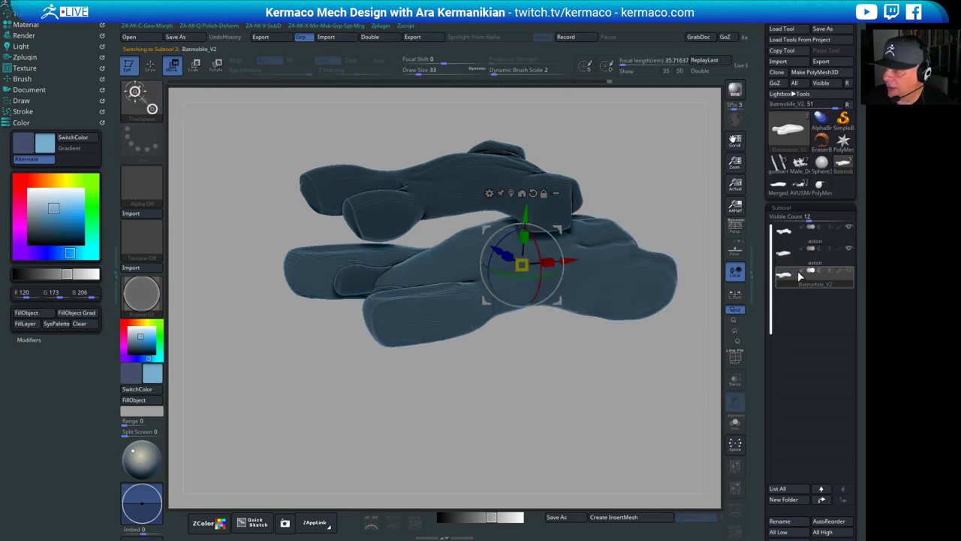
{"action": "left_click_drag", "start_coordinate": [550, 370], "coordinate": [524, 299]}
{"action": "left_click", "coordinate": [850, 248]}
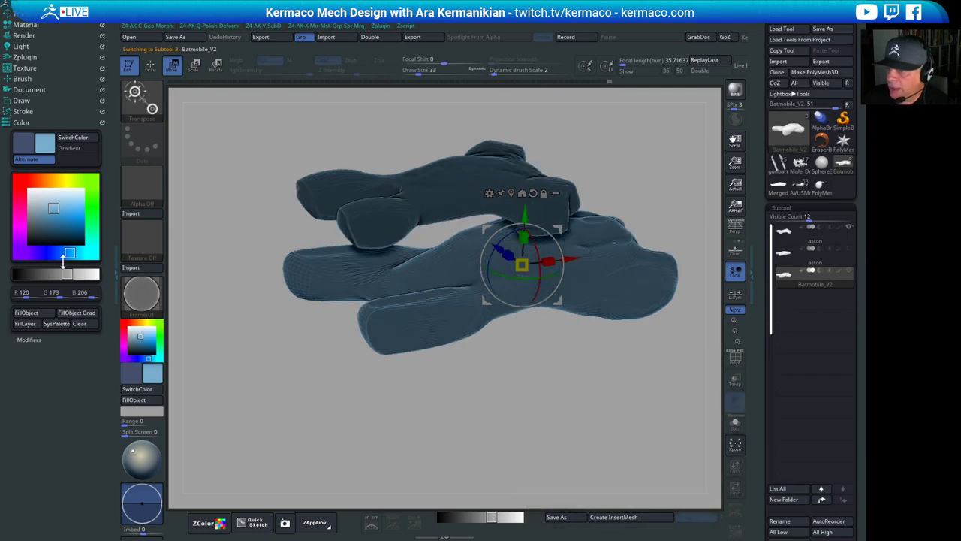
Pick a green colour, R 163, G 206, B 120, and fill the Batmobile_V2 body with it
{"action": "left_click", "coordinate": [92, 184]}
{"action": "left_click_drag", "start_coordinate": [480, 388], "coordinate": [502, 370]}
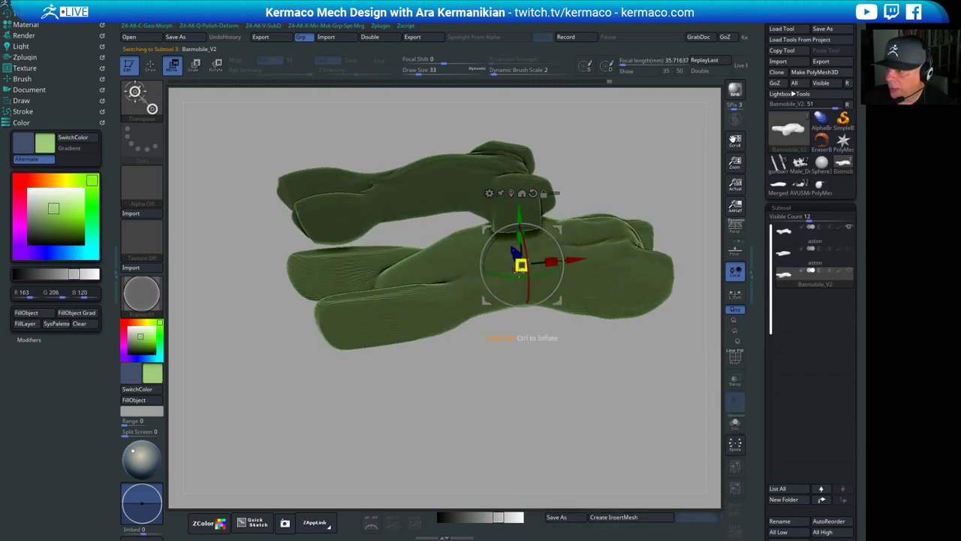
{"action": "left_click_drag", "start_coordinate": [548, 407], "coordinate": [540, 400]}
{"action": "left_click_drag", "start_coordinate": [540, 400], "coordinate": [534, 408], "text": "alt"}
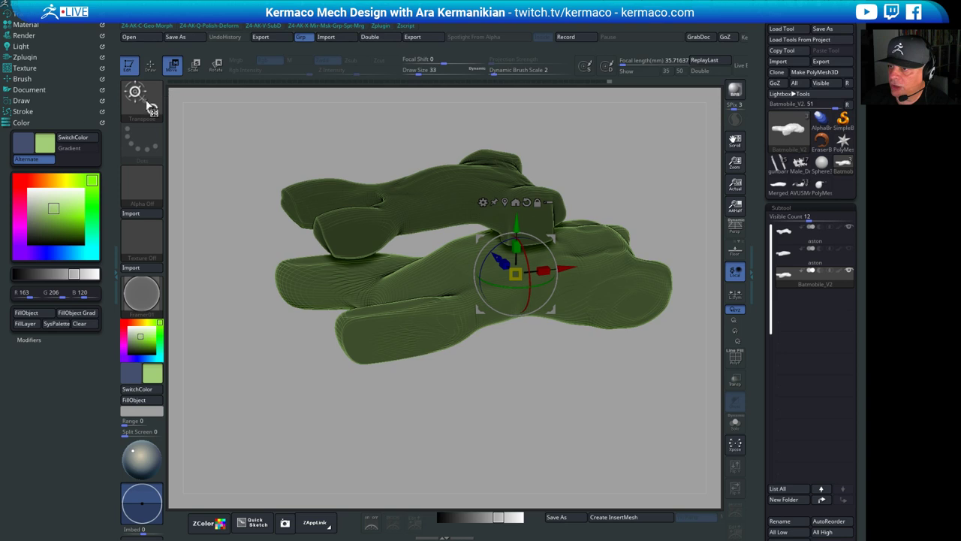
{"action": "key", "text": "q"}
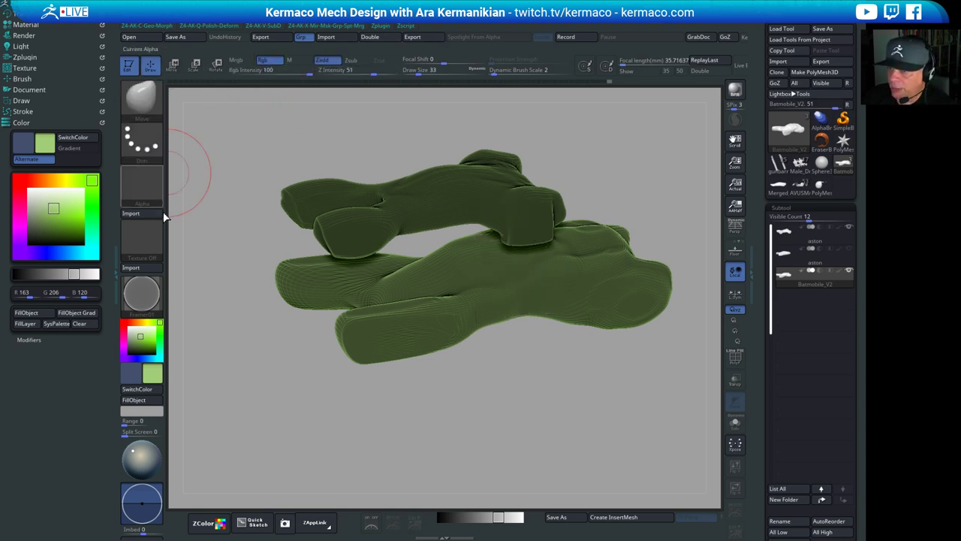
{"action": "left_click", "coordinate": [33, 323]}
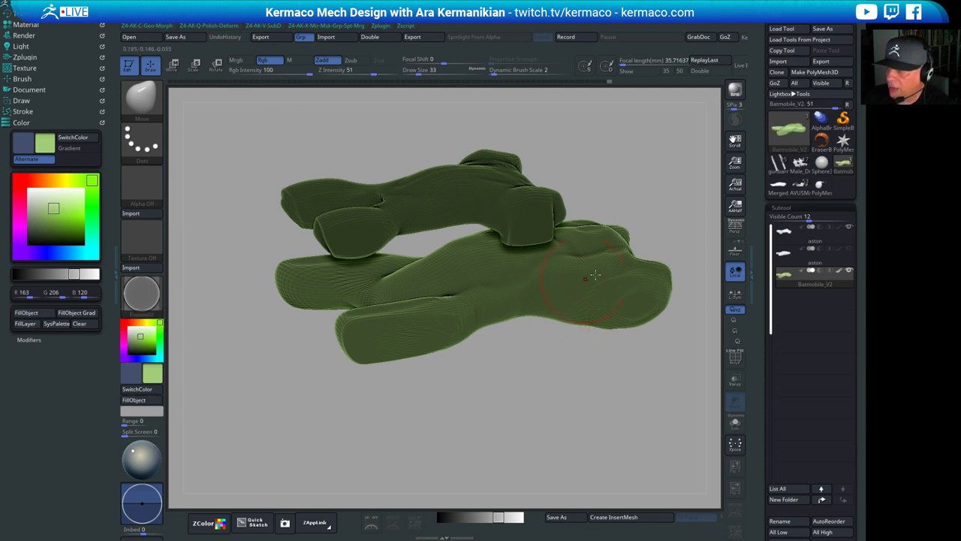
Set the active colour to a dark orange, R 166, G 82, B 11
{"action": "mouse_move", "coordinate": [58, 233]}
{"action": "left_mouse_down"}
{"action": "mouse_move", "coordinate": [78, 237]}
{"action": "mouse_move", "coordinate": [39, 201]}
{"action": "mouse_move", "coordinate": [72, 214]}
{"action": "left_mouse_up"}
{"action": "left_click", "coordinate": [35, 181]}
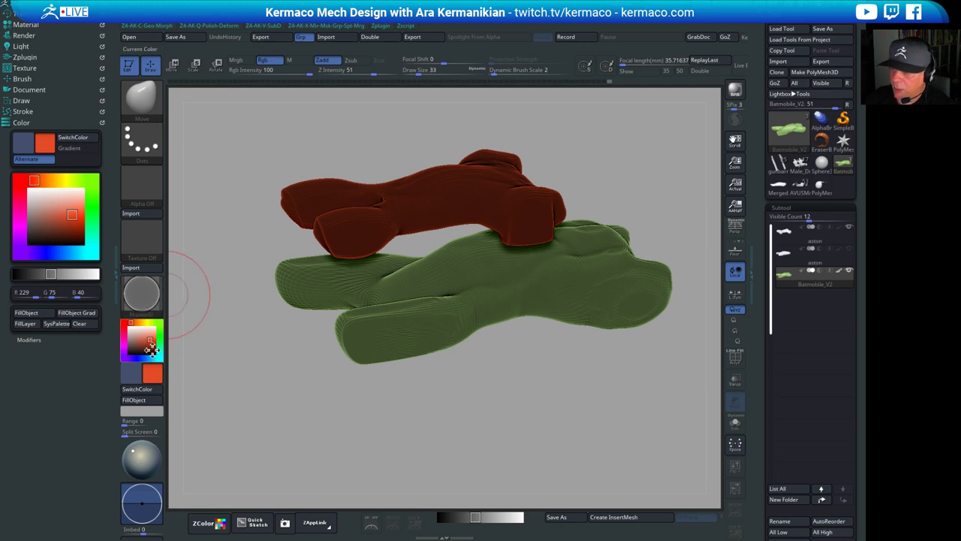
{"action": "left_click_drag", "start_coordinate": [53, 178], "coordinate": [45, 180]}
{"action": "left_click", "coordinate": [78, 224]}
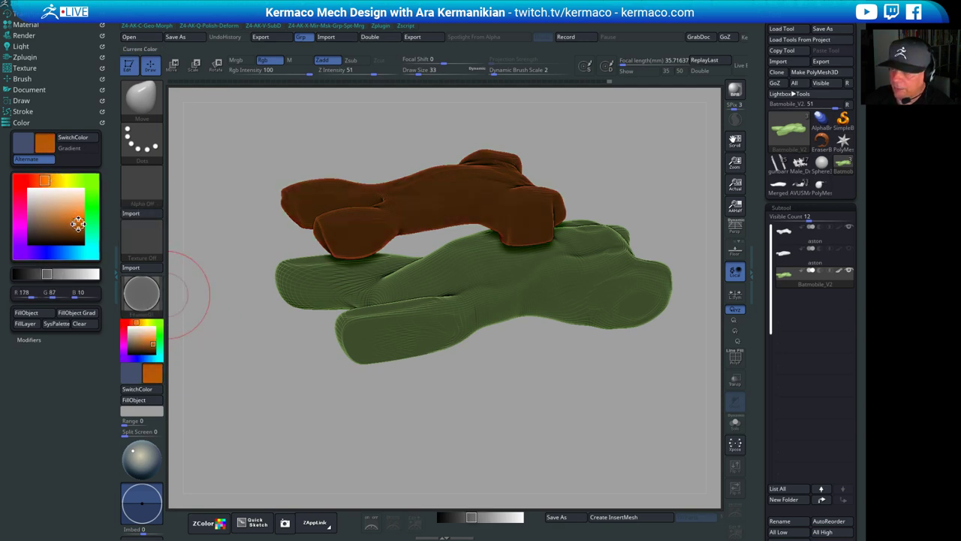
{"action": "left_click_drag", "start_coordinate": [78, 224], "coordinate": [77, 225]}
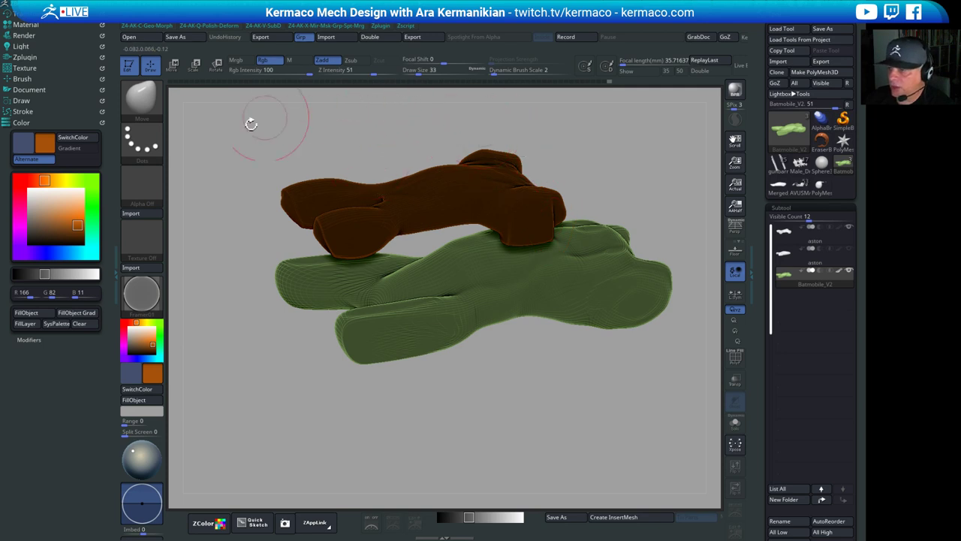
Choose the Metalic01 material and colour R 154, G 74, B 7, and fill Batmobile_V2 with both using Mrgb
{"action": "left_click", "coordinate": [141, 293]}
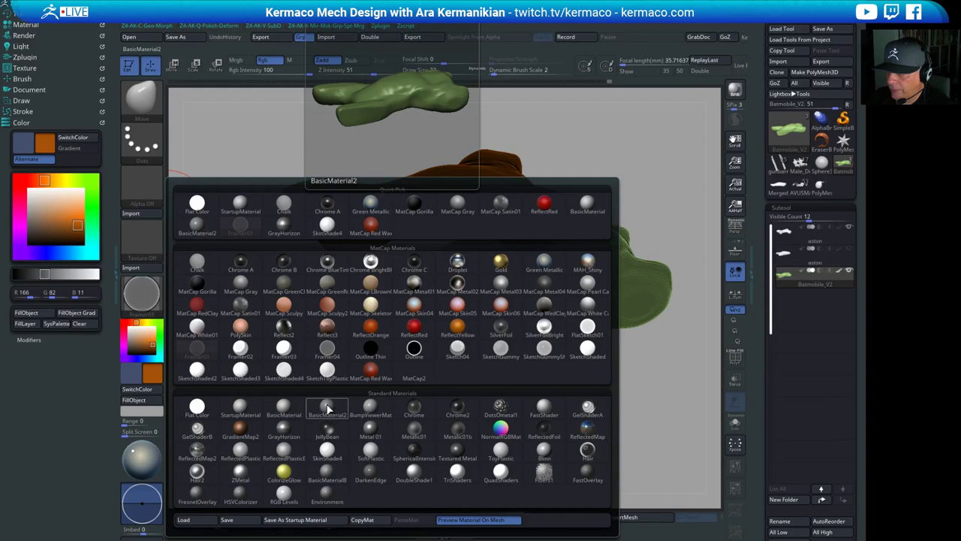
{"action": "left_click", "coordinate": [415, 432]}
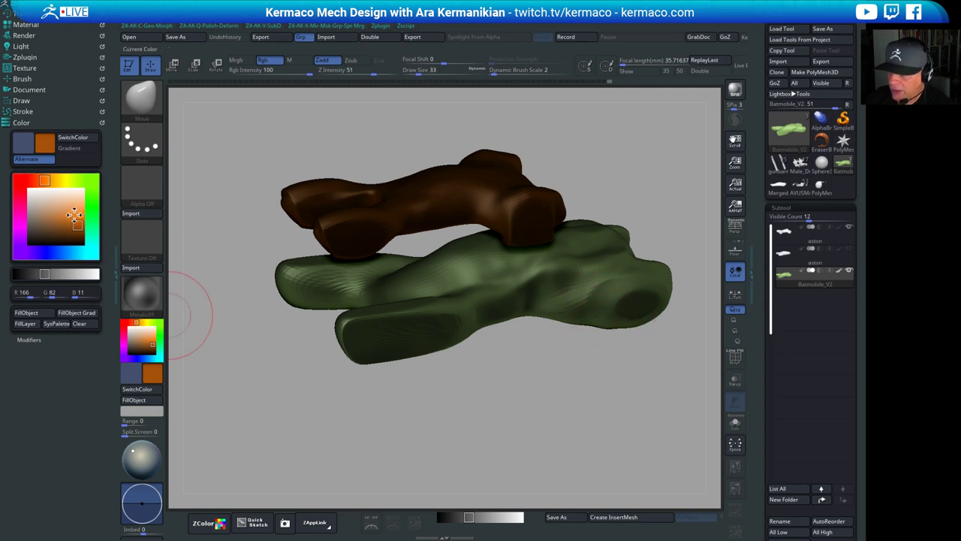
{"action": "mouse_move", "coordinate": [73, 216]}
{"action": "left_mouse_down"}
{"action": "mouse_move", "coordinate": [69, 225]}
{"action": "mouse_move", "coordinate": [79, 226]}
{"action": "left_mouse_up"}
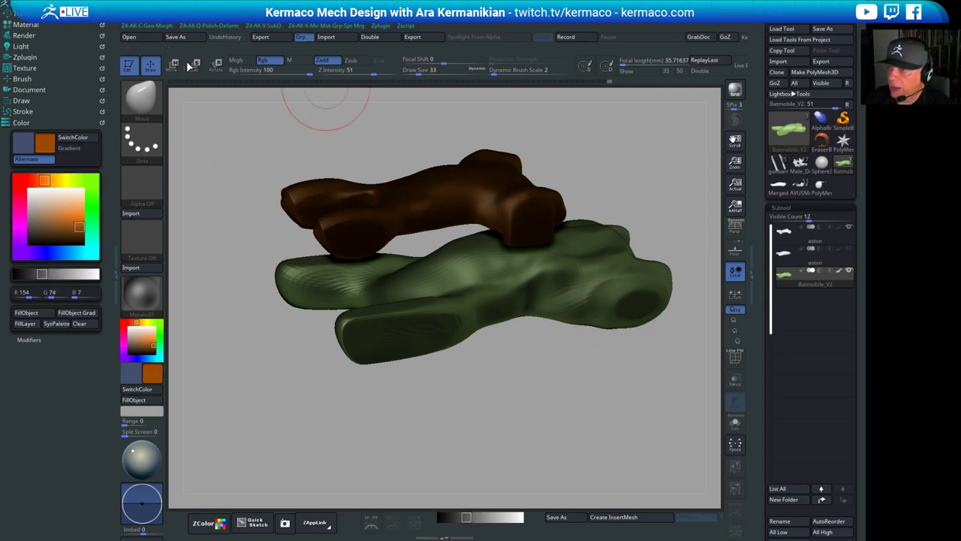
{"action": "left_click", "coordinate": [241, 63]}
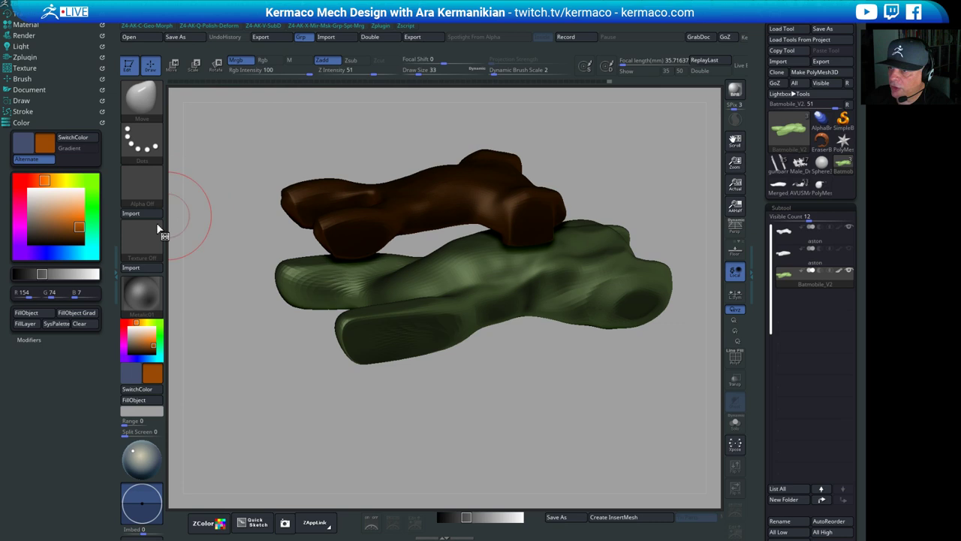
{"action": "left_click", "coordinate": [47, 312]}
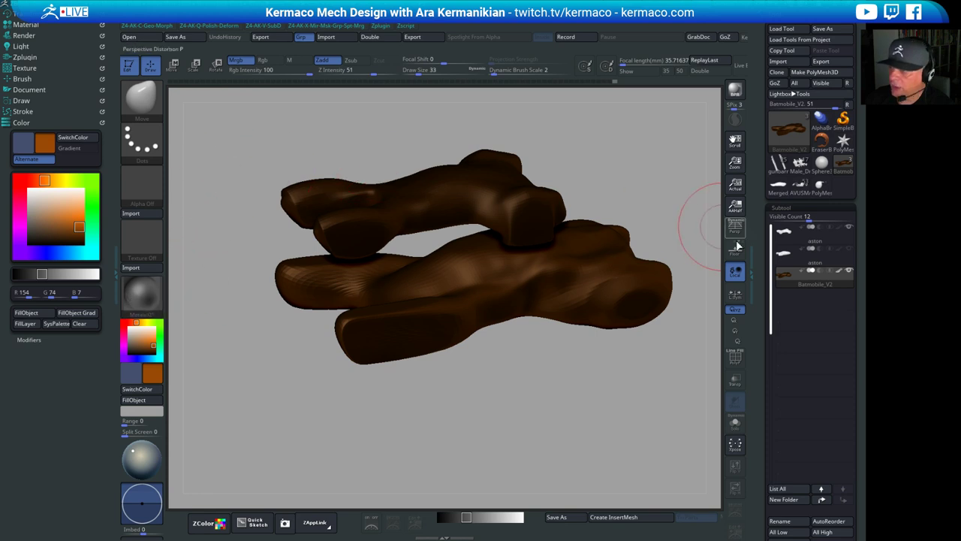
Select the first aston subtool and choose the BasicMaterial2 material for it
{"action": "left_click", "coordinate": [832, 240]}
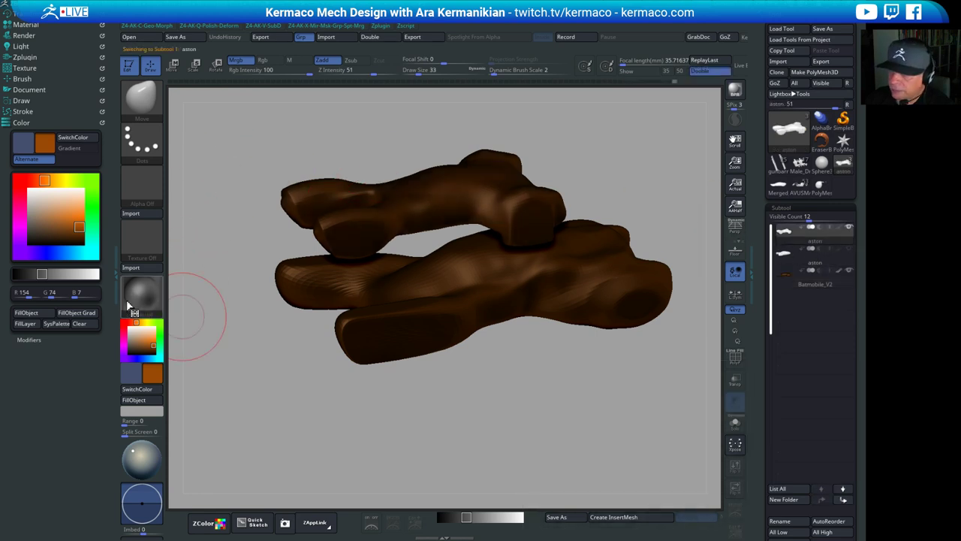
{"action": "left_click", "coordinate": [140, 293]}
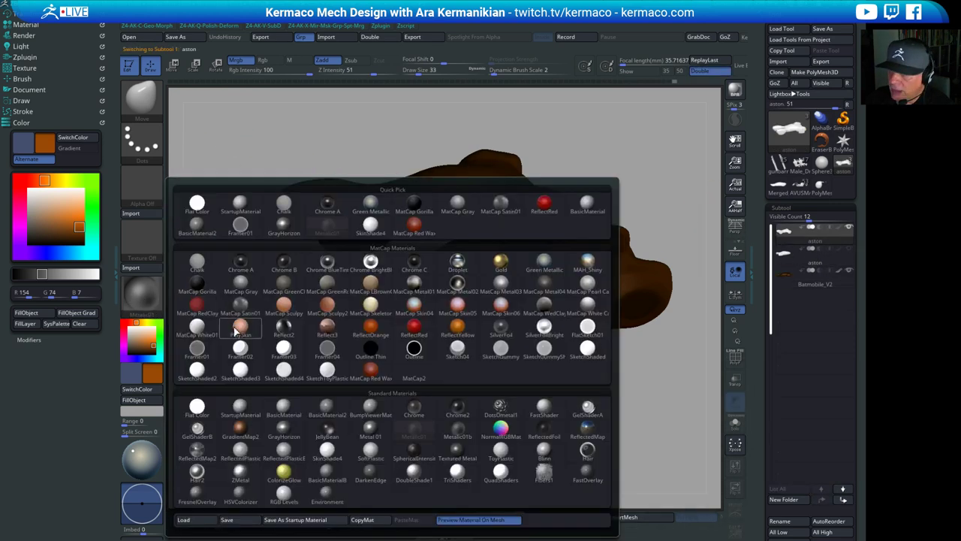
{"action": "left_click", "coordinate": [335, 410]}
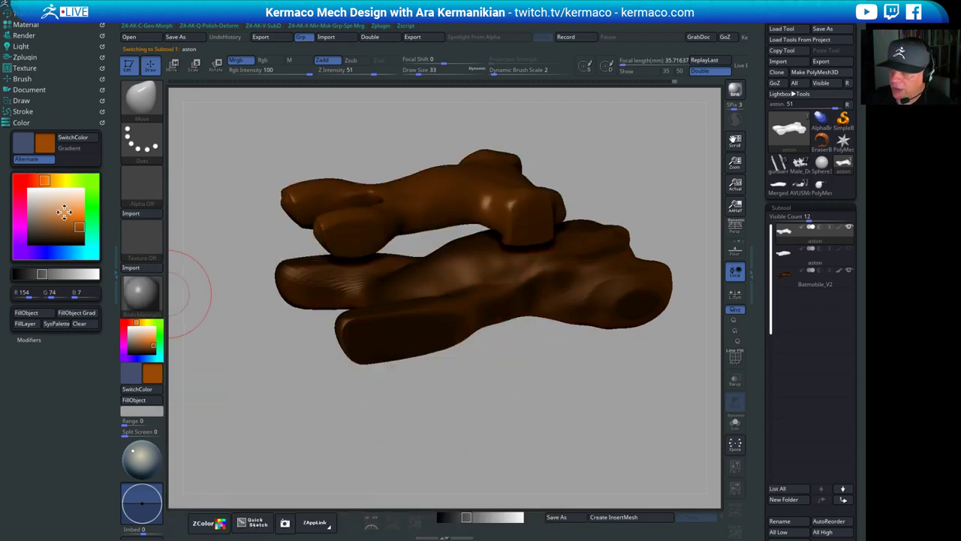
Try a blue, R 60, G 62, B 221, and a dark red, R 90, G 26, B 26, on the aston body
{"action": "left_click_drag", "start_coordinate": [69, 209], "coordinate": [43, 192]}
{"action": "left_click", "coordinate": [46, 253]}
{"action": "left_click", "coordinate": [67, 213]}
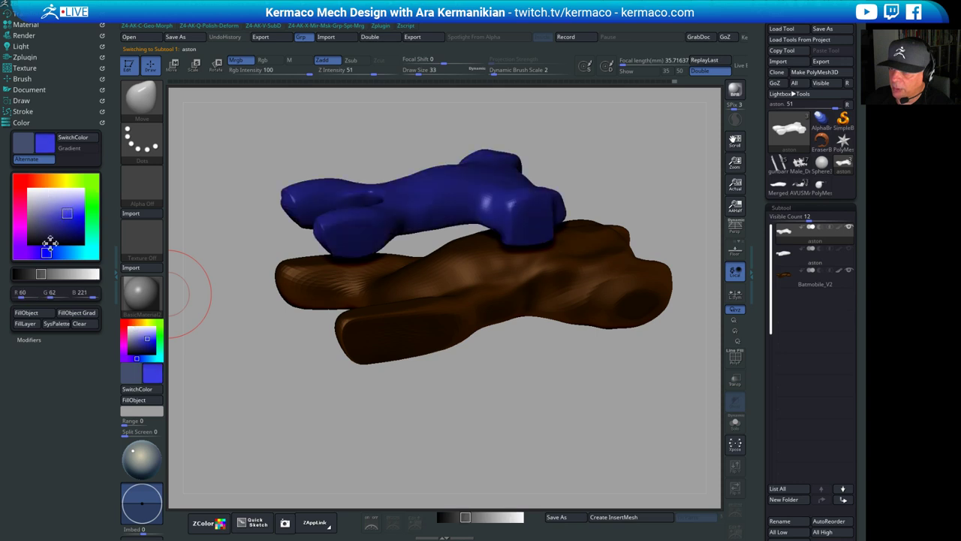
{"action": "left_click", "coordinate": [64, 220]}
{"action": "left_click_drag", "start_coordinate": [32, 273], "coordinate": [54, 274]}
{"action": "left_click", "coordinate": [56, 232]}
{"action": "left_click", "coordinate": [65, 224]}
{"action": "left_click", "coordinate": [59, 232]}
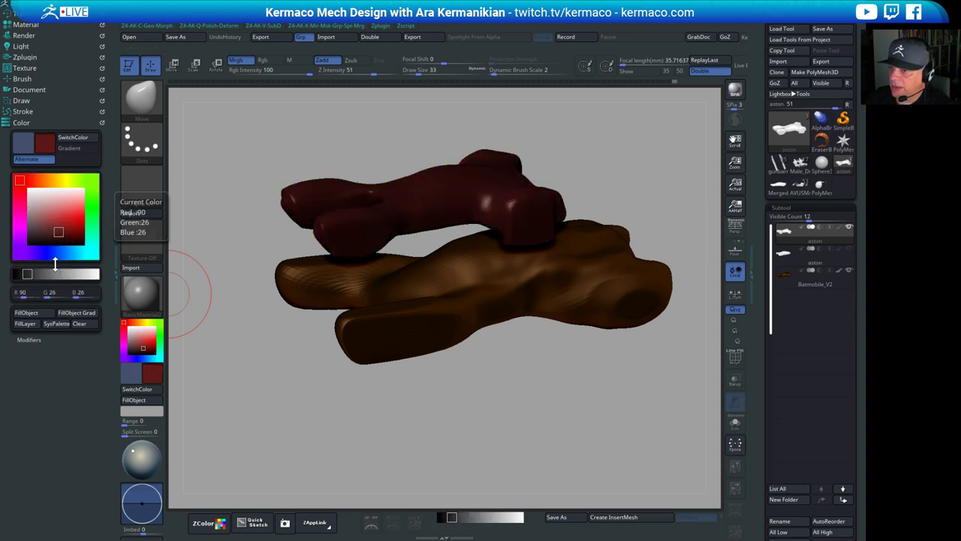
Shift the active colour through dark blues to a light blue-grey, R 165, G 172, B 184
{"action": "left_click", "coordinate": [60, 254]}
{"action": "left_click", "coordinate": [54, 223]}
{"action": "left_click", "coordinate": [48, 230]}
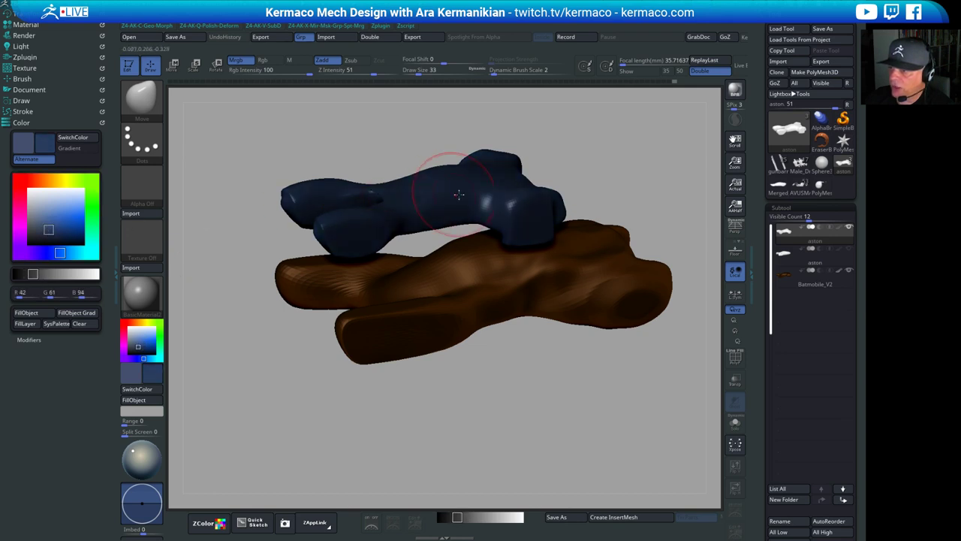
{"action": "left_click_drag", "start_coordinate": [63, 220], "coordinate": [37, 228]}
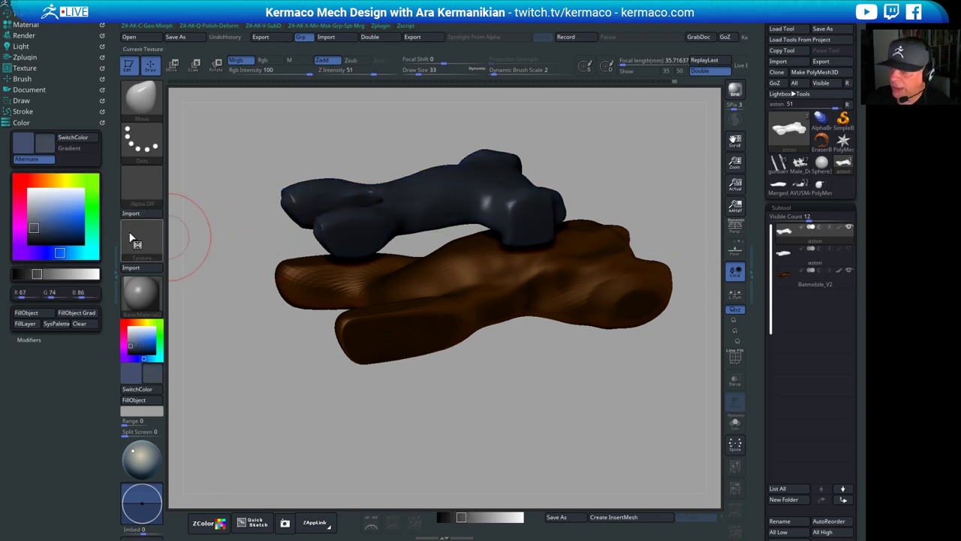
{"action": "left_click", "coordinate": [55, 227]}
{"action": "left_click", "coordinate": [49, 228]}
{"action": "left_click", "coordinate": [44, 215]}
{"action": "left_click", "coordinate": [34, 205]}
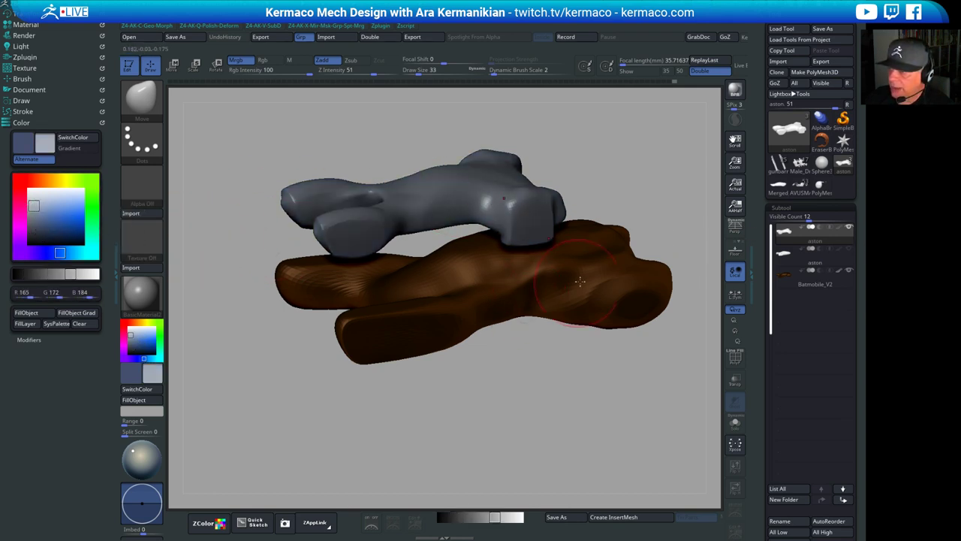
Select Batmobile_V2 and toggle its polypaint off and on to compare its shape with the aston body from several angles
{"action": "left_click", "coordinate": [816, 287]}
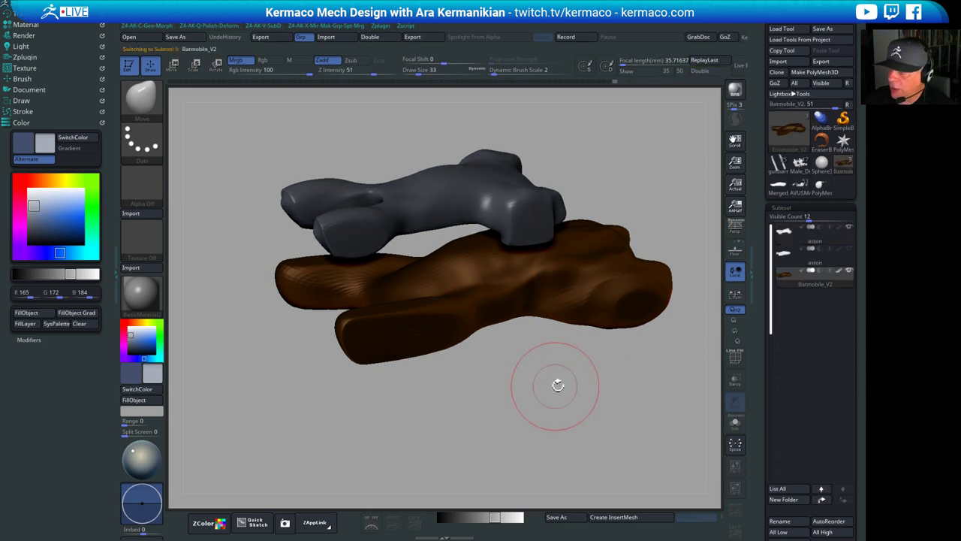
{"action": "left_click_drag", "start_coordinate": [558, 386], "coordinate": [621, 313]}
{"action": "left_click_drag", "start_coordinate": [530, 418], "coordinate": [529, 425]}
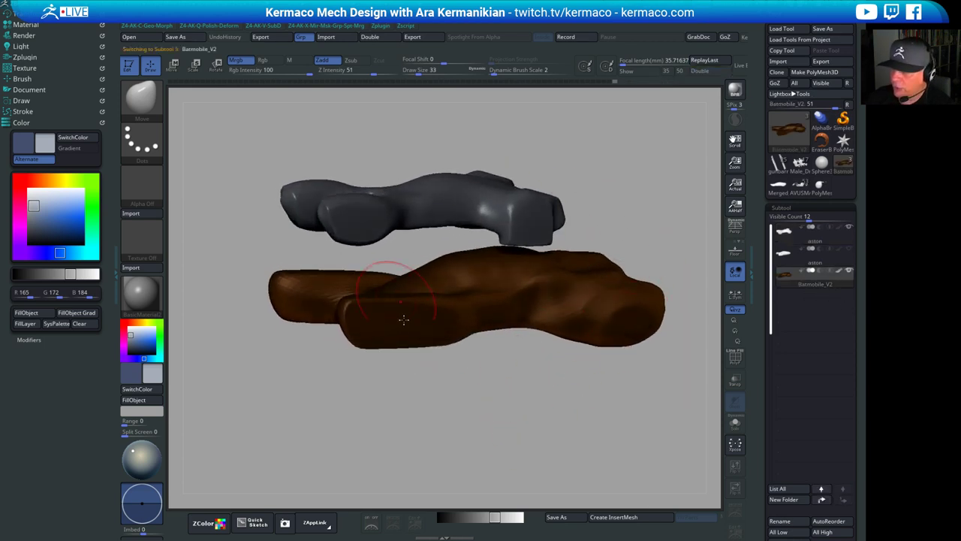
{"action": "left_click", "coordinate": [840, 272]}
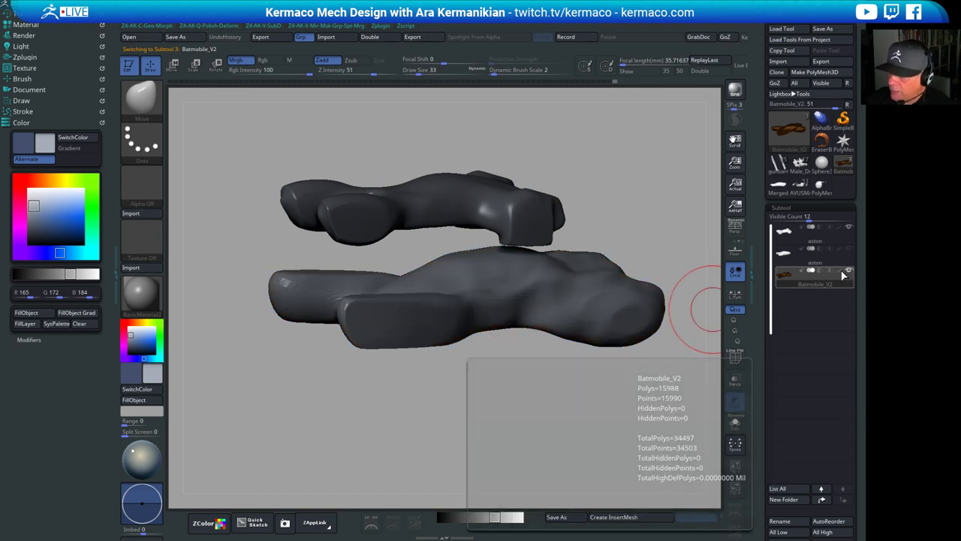
{"action": "mouse_move", "coordinate": [588, 405]}
{"action": "left_mouse_down"}
{"action": "mouse_move", "coordinate": [562, 427]}
{"action": "mouse_move", "coordinate": [599, 413]}
{"action": "left_mouse_up"}
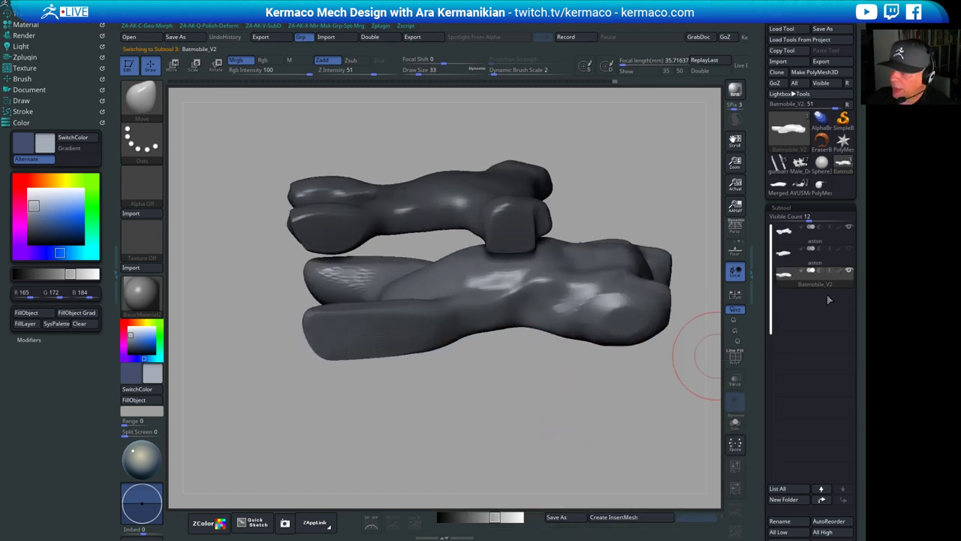
{"action": "left_click_drag", "start_coordinate": [465, 393], "coordinate": [601, 360]}
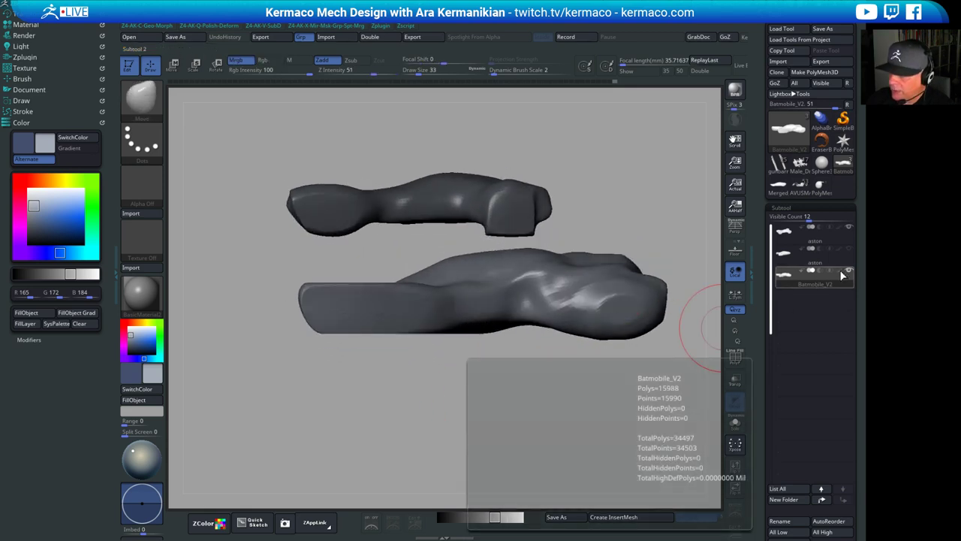
{"action": "left_click", "coordinate": [840, 272]}
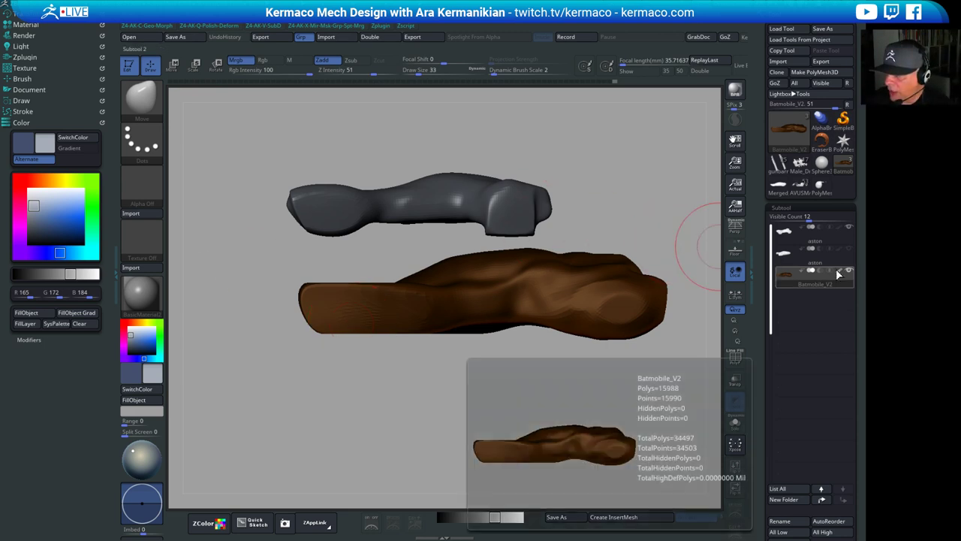
{"action": "left_click", "coordinate": [843, 275]}
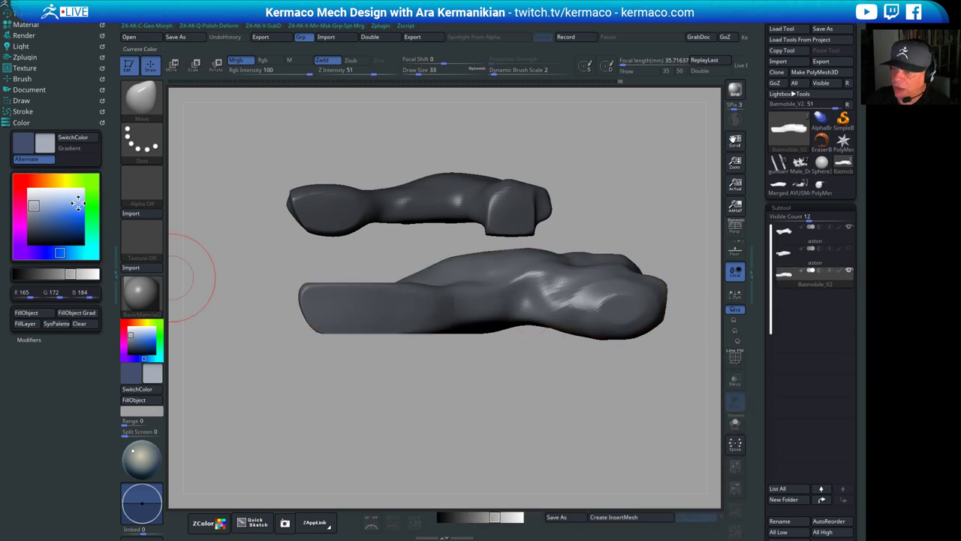
Set the active colour to a light blue, R 198, G 218, B 252, and turn Batmobile_V2's polypaint back on
{"action": "left_click_drag", "start_coordinate": [58, 212], "coordinate": [78, 195]}
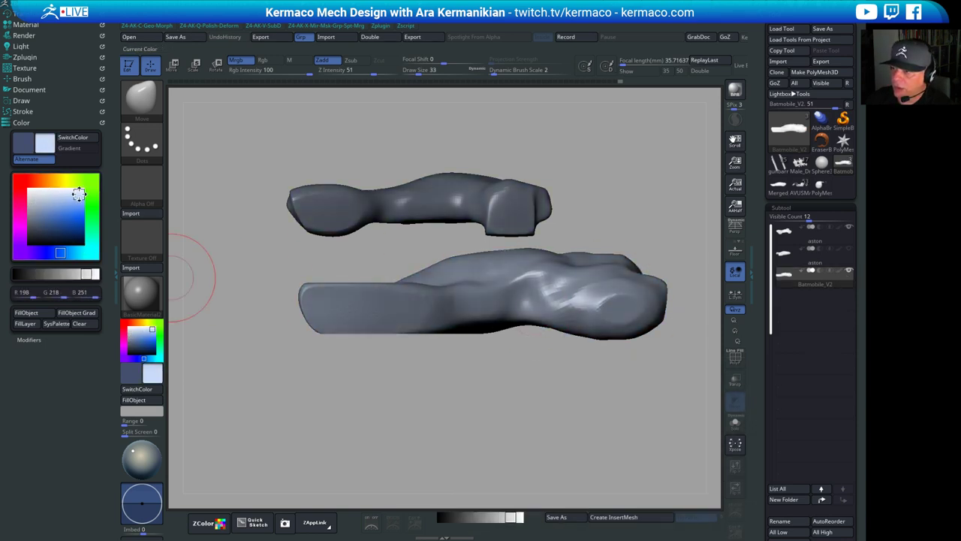
{"action": "mouse_move", "coordinate": [455, 384]}
{"action": "left_mouse_down"}
{"action": "mouse_move", "coordinate": [488, 420]}
{"action": "mouse_move", "coordinate": [517, 415]}
{"action": "left_mouse_up"}
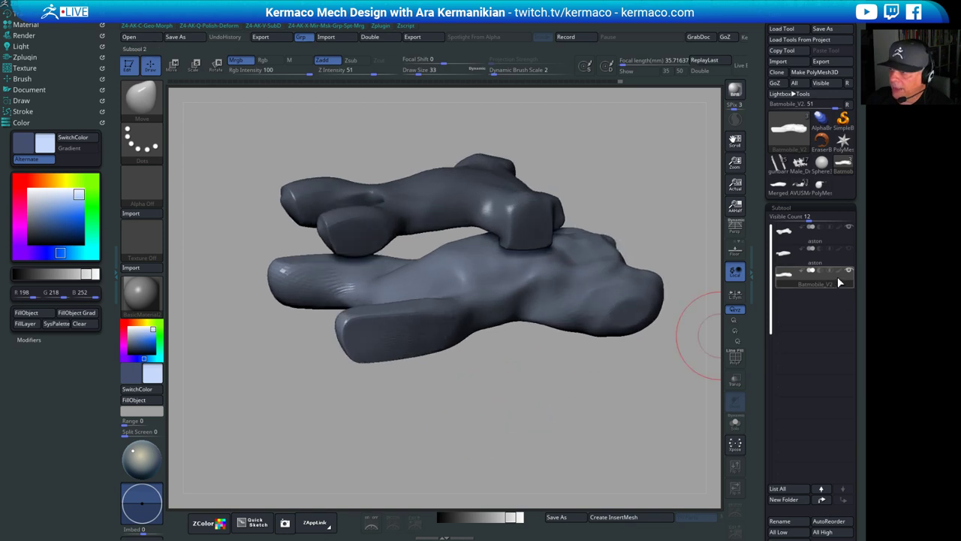
{"action": "left_click", "coordinate": [840, 273]}
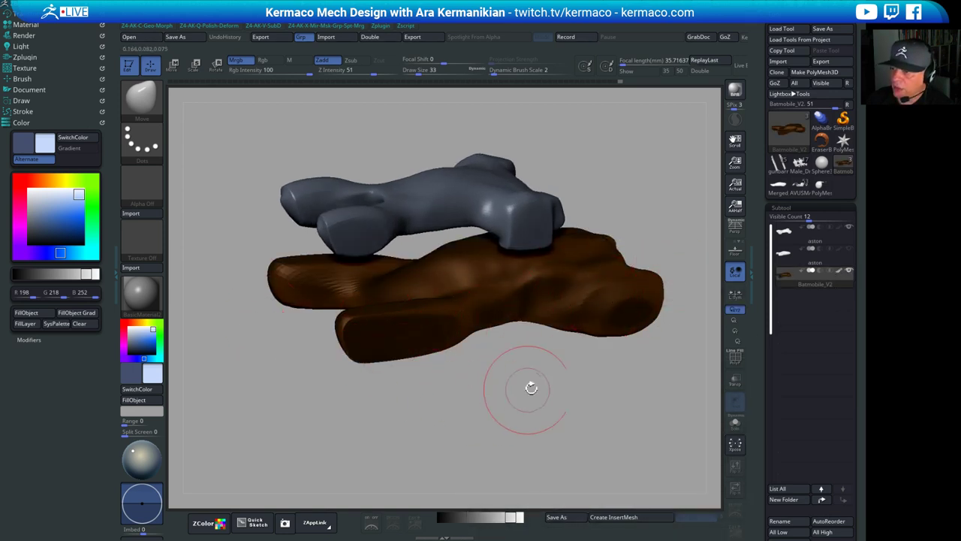
Using the Move gizmo, send the first aston subtool to the world centre so it overlaps Batmobile_V2
{"action": "left_click_drag", "start_coordinate": [530, 386], "coordinate": [509, 374], "text": "shift"}
{"action": "left_click_drag", "start_coordinate": [365, 399], "coordinate": [620, 262]}
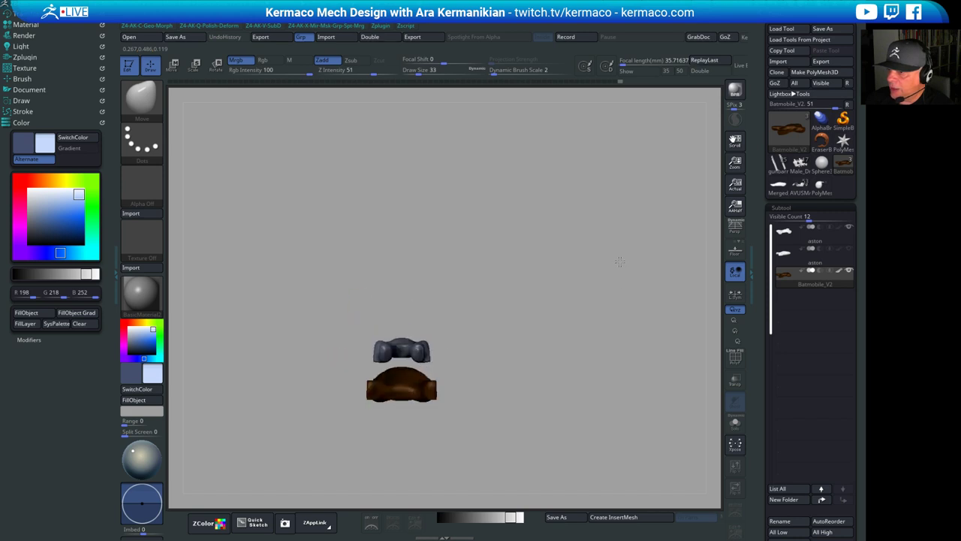
{"action": "left_click_drag", "start_coordinate": [642, 325], "coordinate": [603, 329]}
{"action": "key", "text": "w"}
{"action": "left_click_drag", "start_coordinate": [542, 334], "coordinate": [673, 286], "text": "alt"}
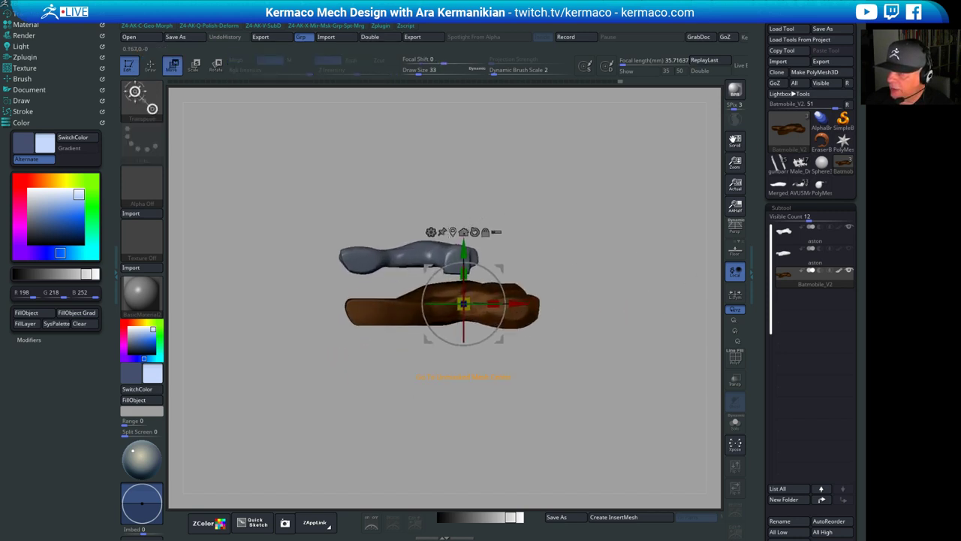
{"action": "left_click", "coordinate": [813, 259]}
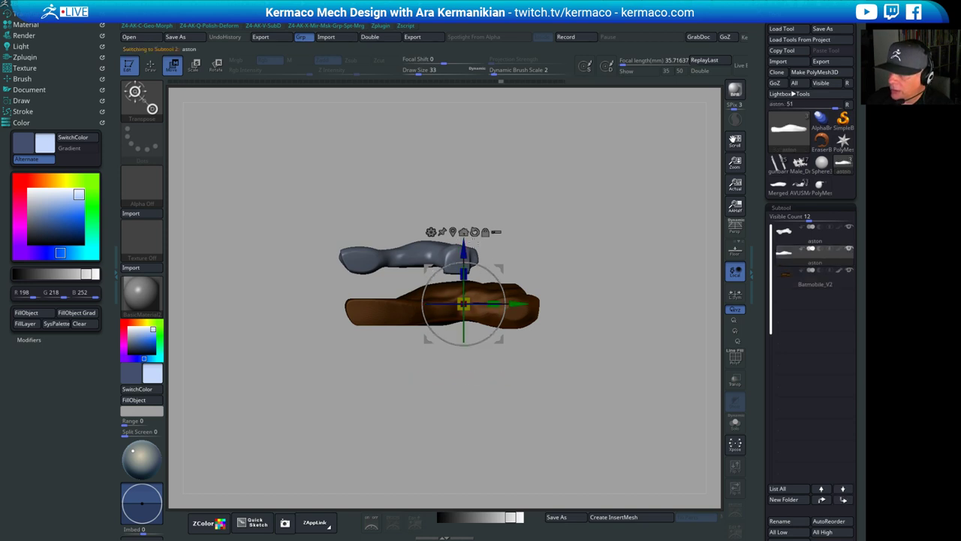
{"action": "left_click", "coordinate": [830, 241]}
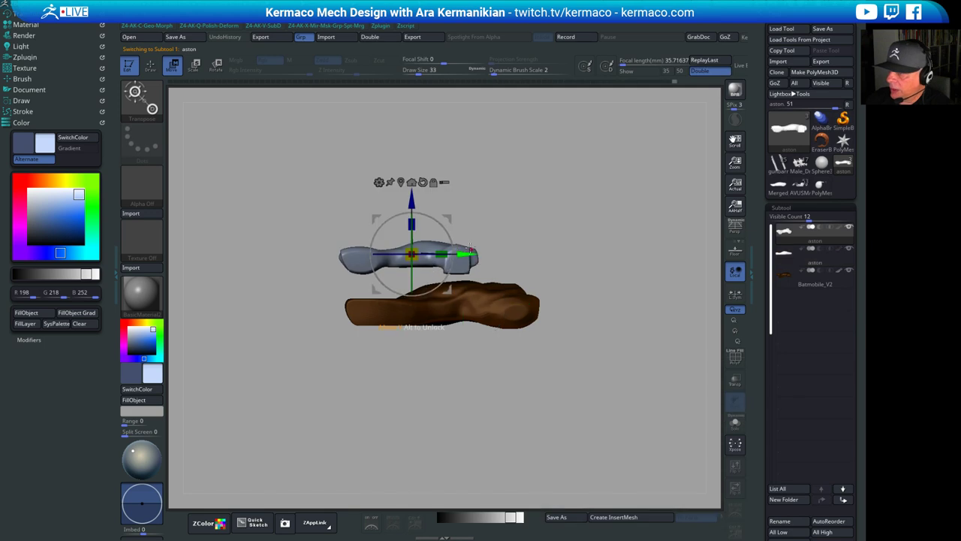
{"action": "left_click", "coordinate": [412, 182]}
{"action": "left_click_drag", "start_coordinate": [559, 226], "coordinate": [622, 254]}
{"action": "mouse_move", "coordinate": [598, 296]}
{"action": "left_mouse_down", "text": "alt"}
{"action": "mouse_move", "coordinate": [581, 281]}
{"action": "mouse_move", "coordinate": [613, 293]}
{"action": "left_mouse_up", "text": "alt"}
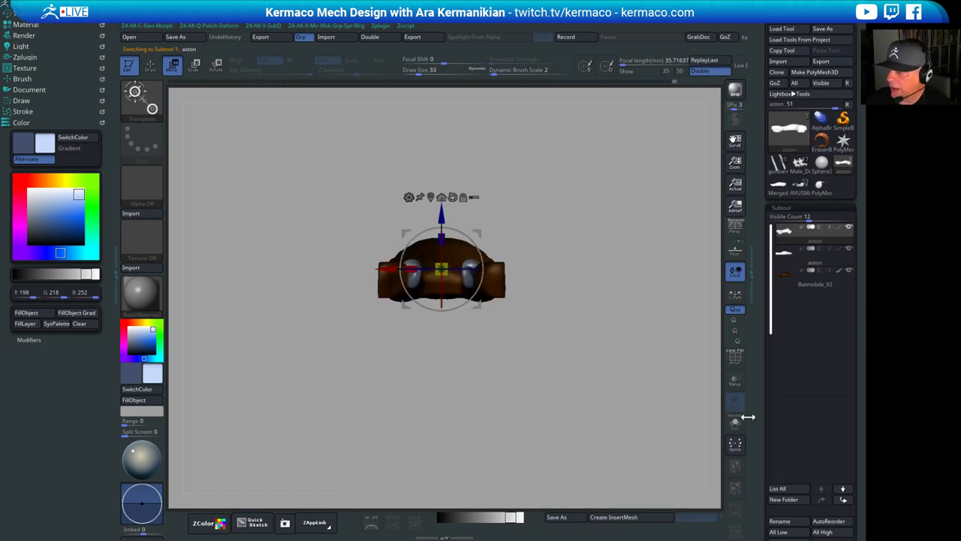
Spread the three bodies apart with Xpose and compare their outlines from above
{"action": "left_click", "coordinate": [735, 446]}
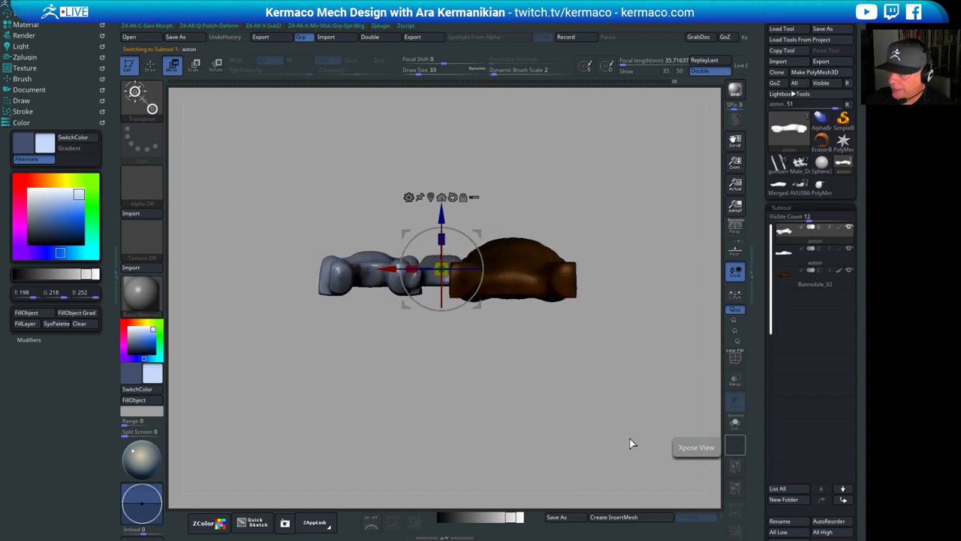
{"action": "left_click_drag", "start_coordinate": [457, 386], "coordinate": [467, 455]}
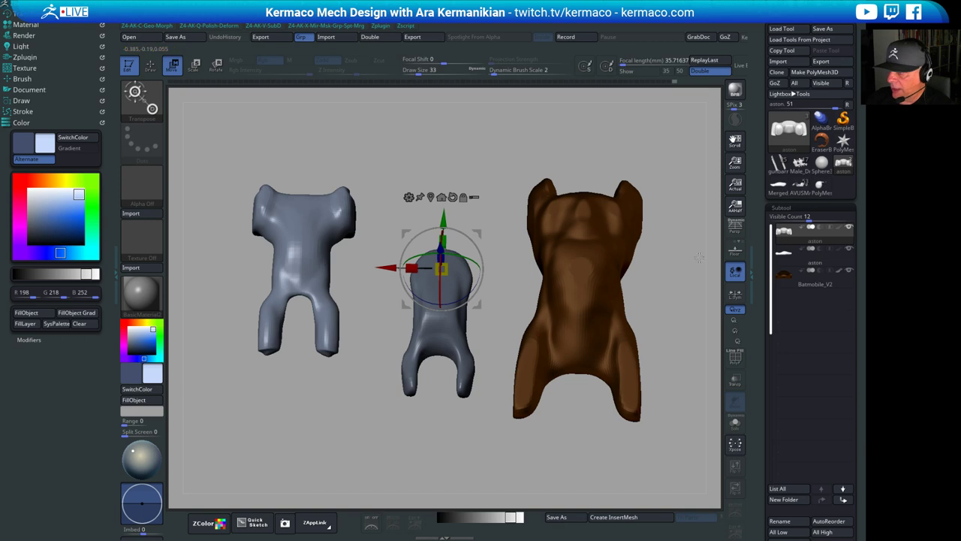
{"action": "left_click_drag", "start_coordinate": [699, 258], "coordinate": [643, 295]}
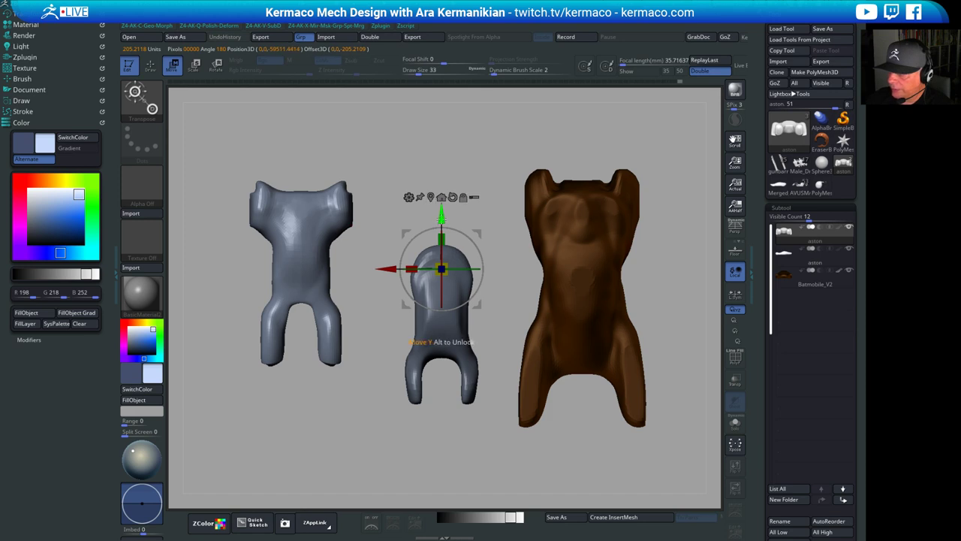
{"action": "left_click_drag", "start_coordinate": [442, 219], "coordinate": [443, 264], "text": "alt"}
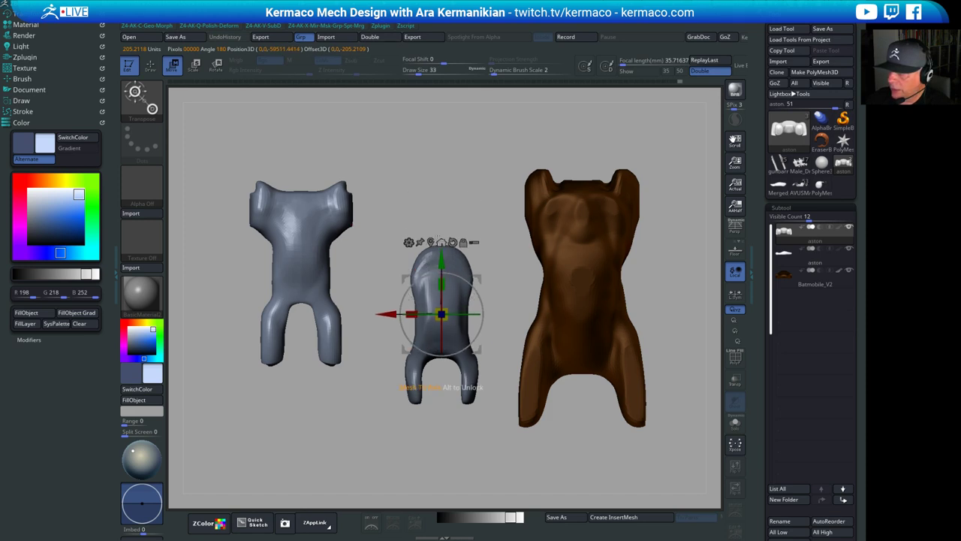
{"action": "key", "text": "ctrl+z"}
{"action": "key", "text": "ctrl+shift+z"}
{"action": "left_click", "coordinate": [430, 242], "text": "alt"}
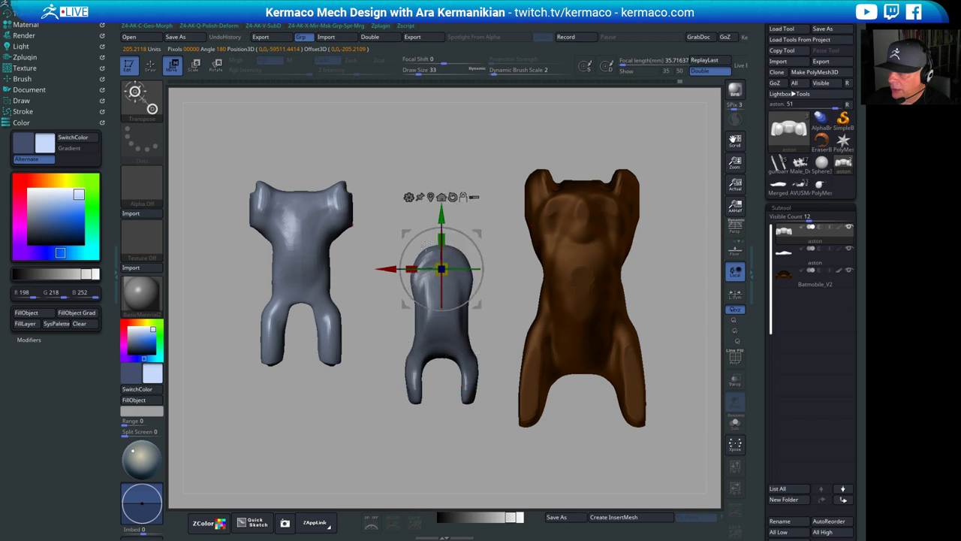
Leave Xpose and, with Transparency on, move and scale up the first aston body to match Batmobile_V2's outline
{"action": "left_click", "coordinate": [736, 446]}
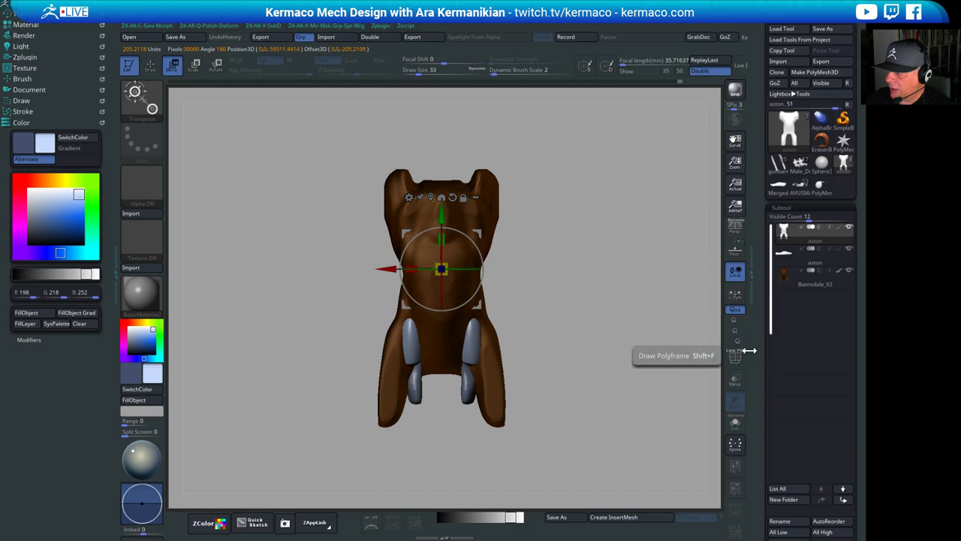
{"action": "left_click", "coordinate": [735, 379]}
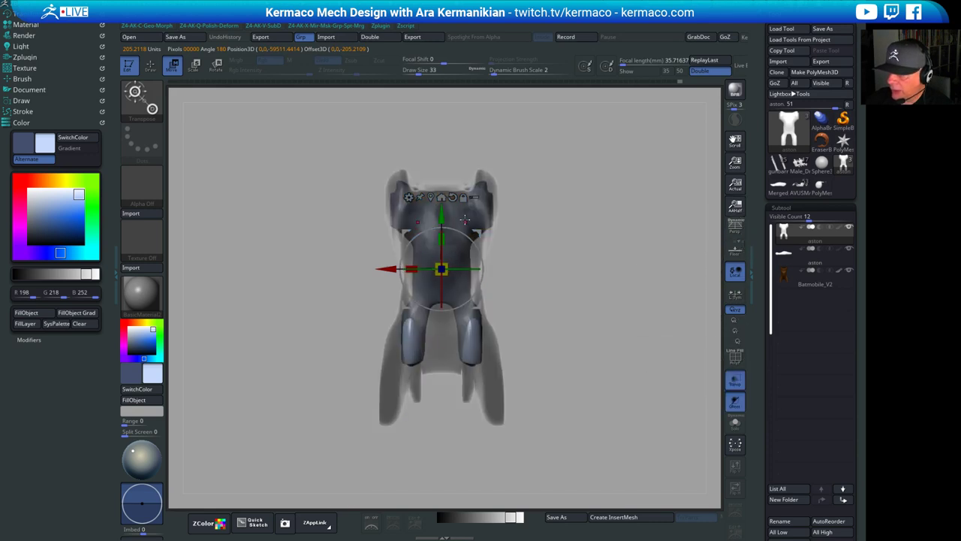
{"action": "left_click_drag", "start_coordinate": [442, 218], "coordinate": [442, 235]}
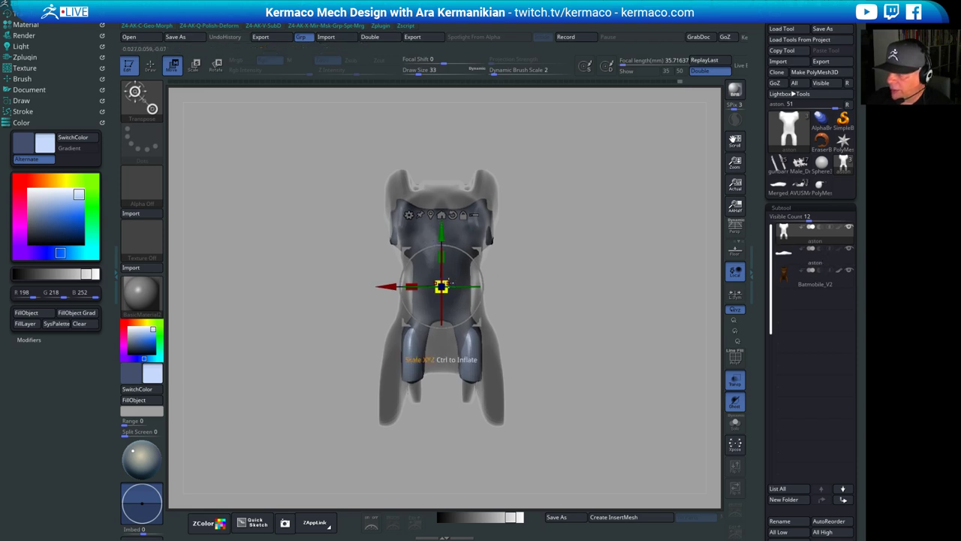
{"action": "left_click_drag", "start_coordinate": [442, 286], "coordinate": [476, 275]}
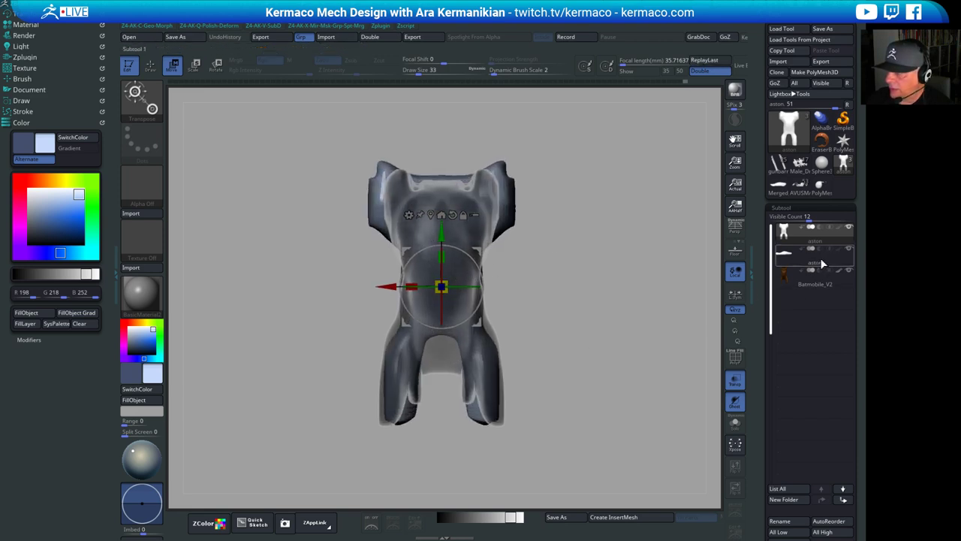
Centre the gizmo on the second aston body, then move and scale the body up to match Batmobile_V2's outline
{"action": "left_click", "coordinate": [824, 265]}
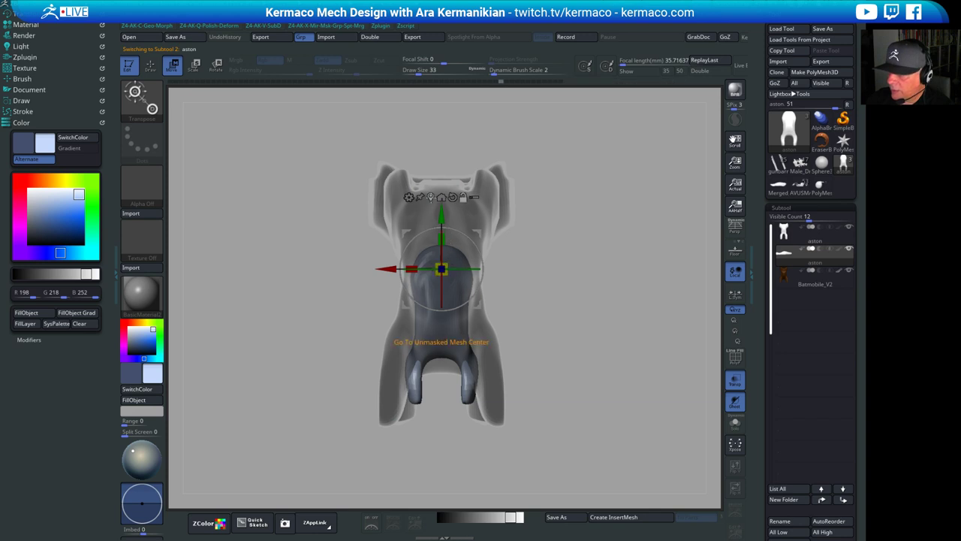
{"action": "left_click", "coordinate": [441, 222]}
{"action": "left_click", "coordinate": [461, 236]}
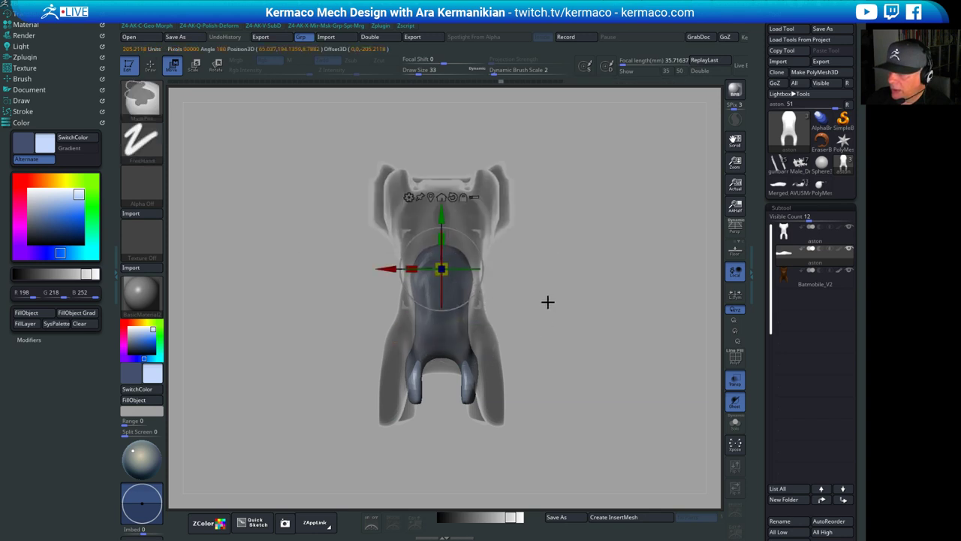
{"action": "key", "text": "ctrl+q"}
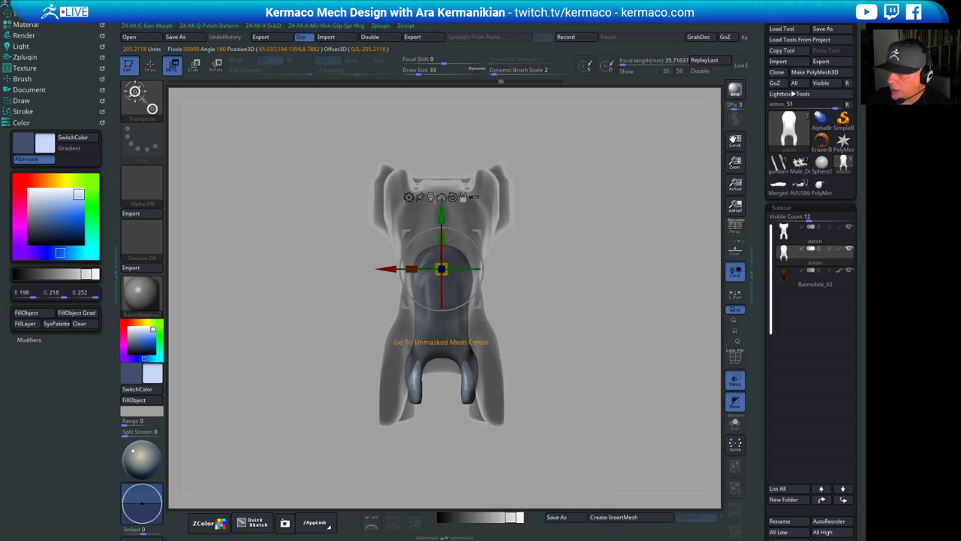
{"action": "left_click", "coordinate": [431, 197]}
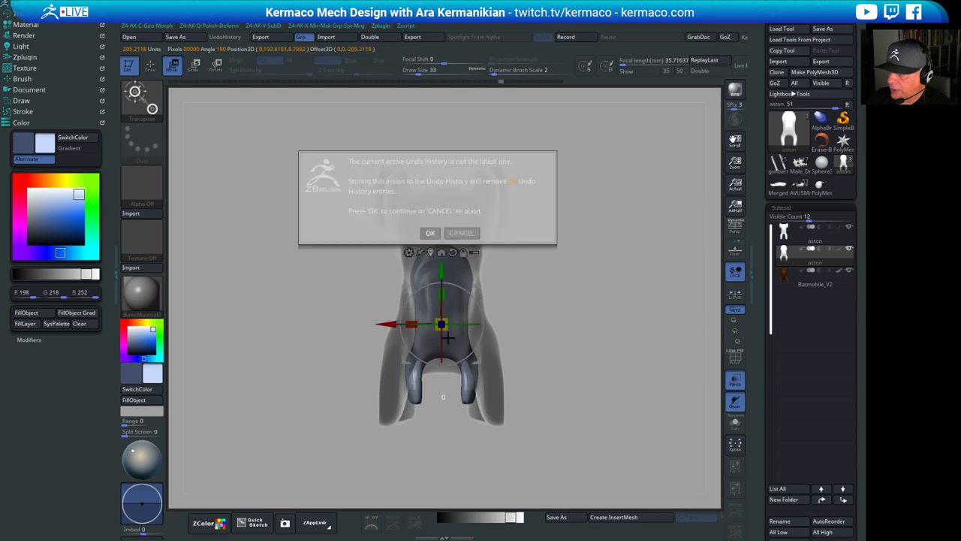
{"action": "left_click", "coordinate": [429, 233]}
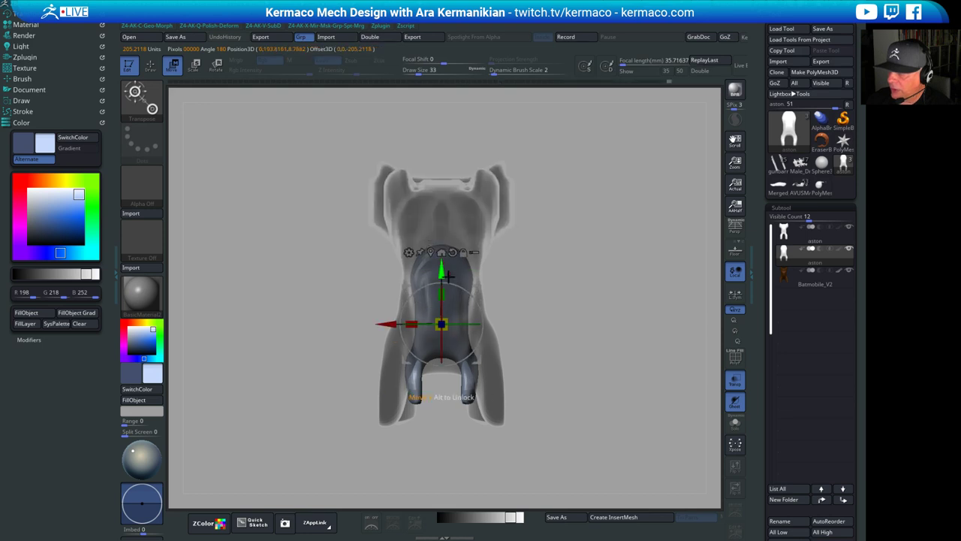
{"action": "left_click_drag", "start_coordinate": [445, 266], "coordinate": [446, 235]}
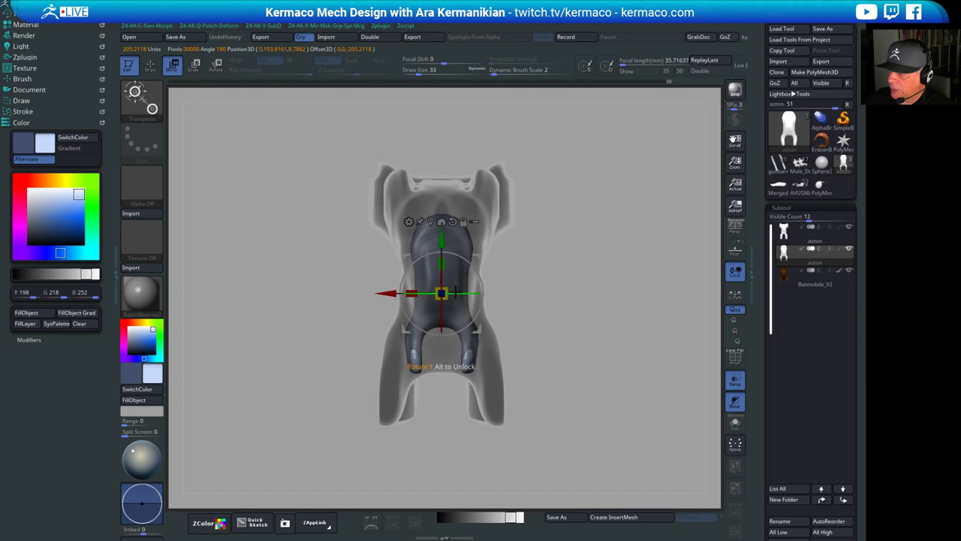
{"action": "mouse_move", "coordinate": [444, 291]}
{"action": "left_mouse_down"}
{"action": "mouse_move", "coordinate": [482, 286]}
{"action": "mouse_move", "coordinate": [438, 293]}
{"action": "left_mouse_up"}
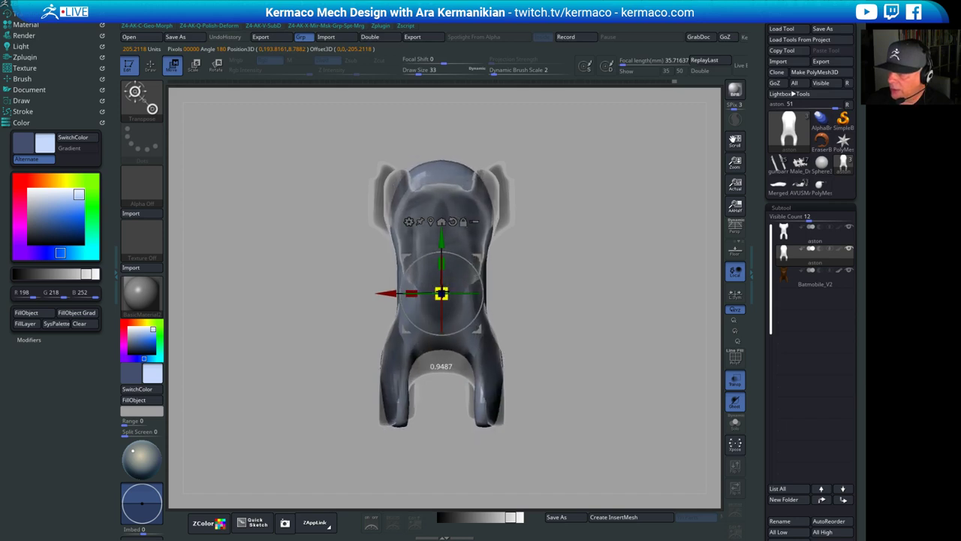
{"action": "left_click_drag", "start_coordinate": [442, 241], "coordinate": [443, 243]}
{"action": "left_click_drag", "start_coordinate": [632, 313], "coordinate": [665, 274]}
Copy the Merged_AVUSMAIN1 car body and paste it as a subtool into the aston tool
{"action": "left_click", "coordinate": [779, 187]}
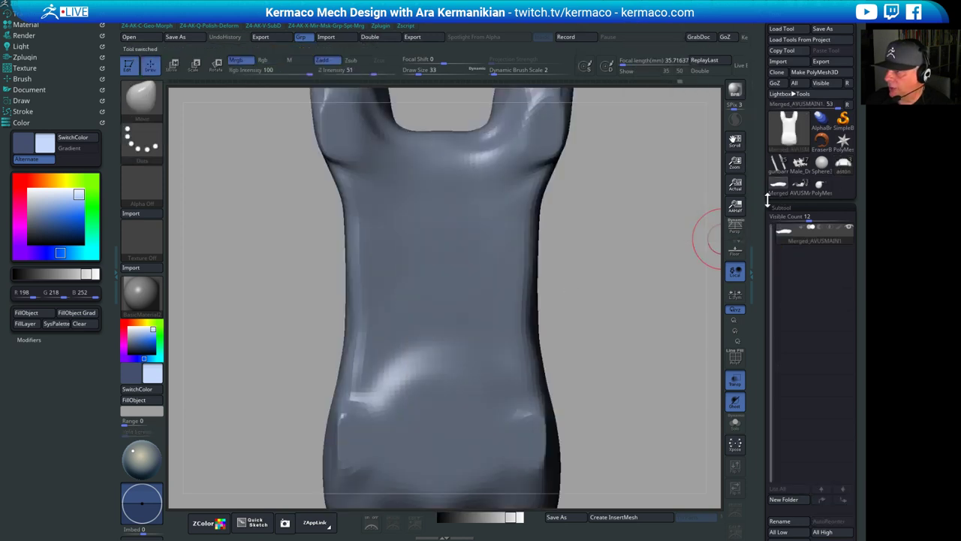
{"action": "left_click_drag", "start_coordinate": [626, 316], "coordinate": [640, 293], "text": "alt"}
{"action": "key", "text": "f"}
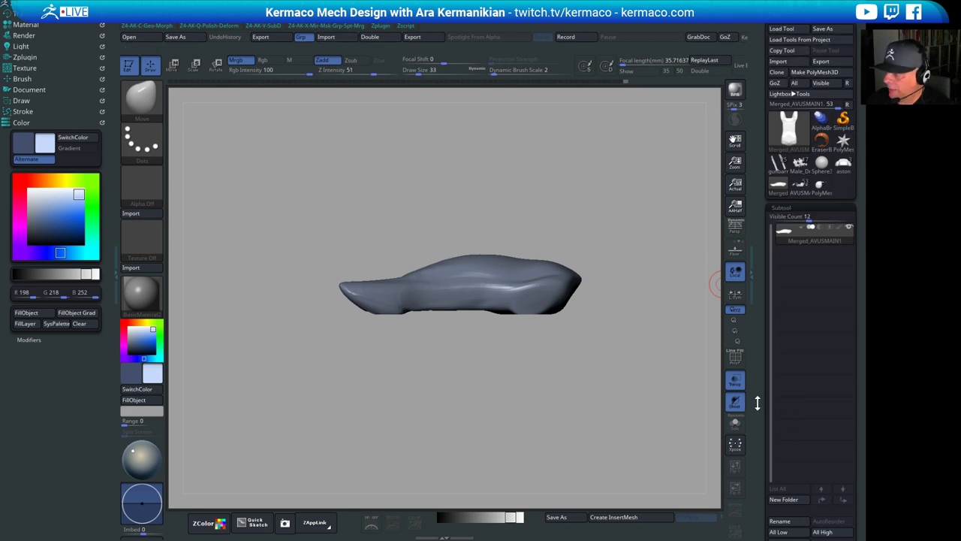
{"action": "left_click_drag", "start_coordinate": [757, 403], "coordinate": [760, 235]}
{"action": "left_click", "coordinate": [788, 373]}
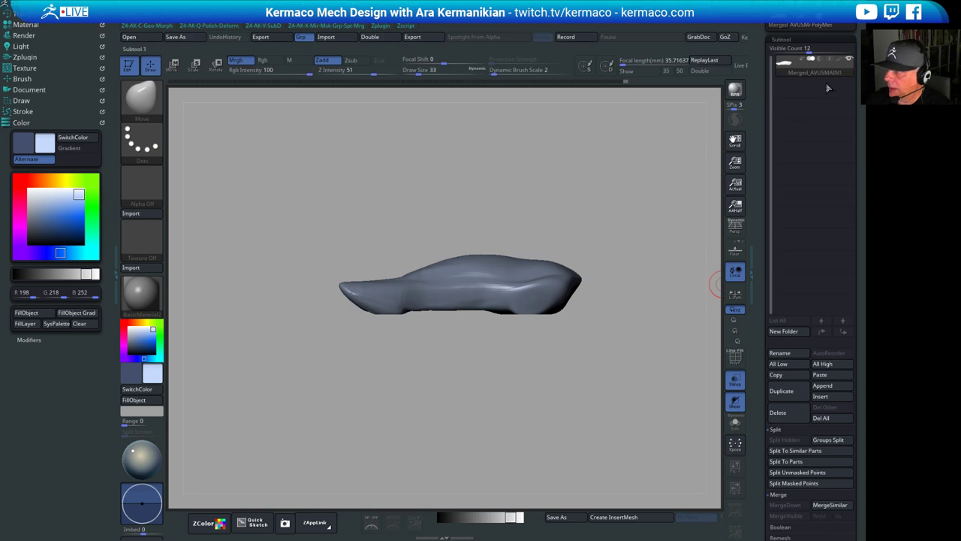
{"action": "left_click_drag", "start_coordinate": [759, 126], "coordinate": [760, 295]}
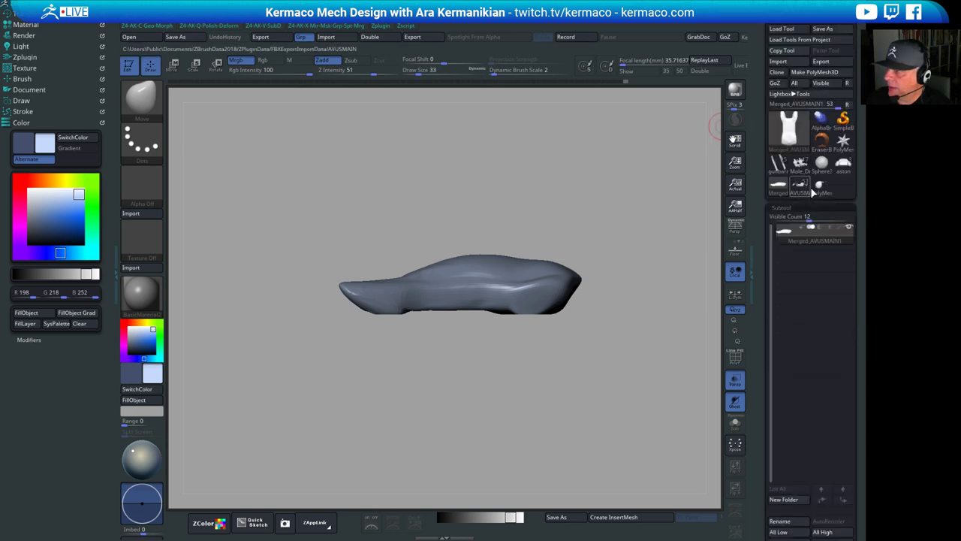
{"action": "left_click", "coordinate": [845, 165]}
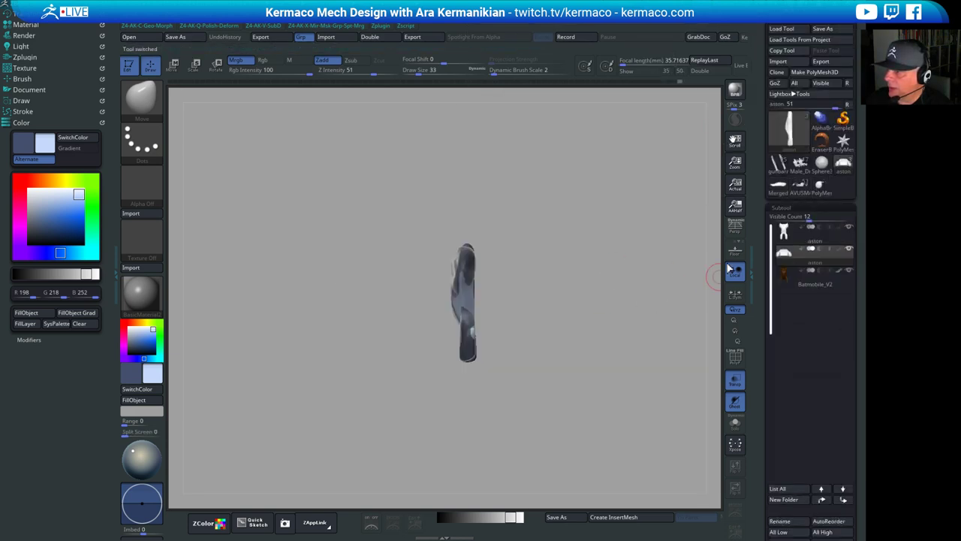
{"action": "left_click_drag", "start_coordinate": [766, 483], "coordinate": [849, 320]}
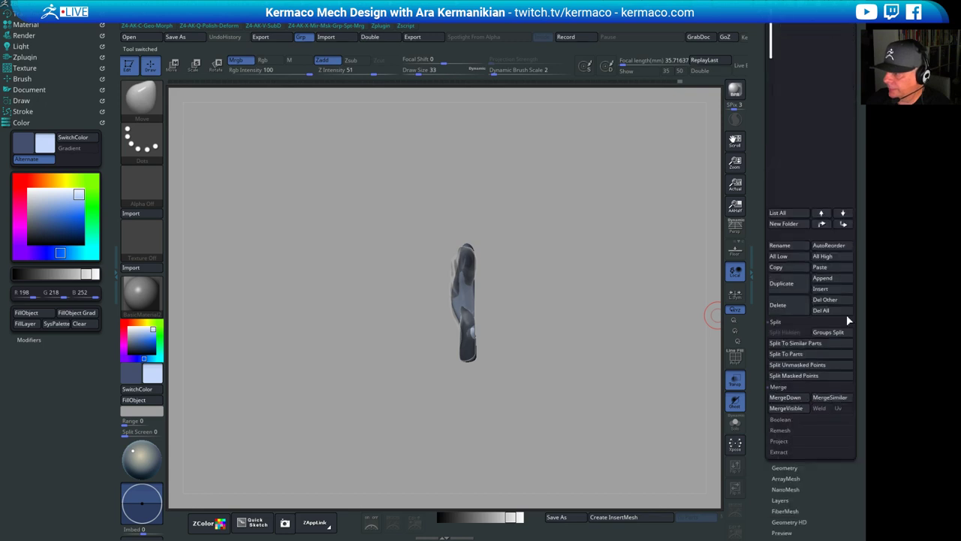
{"action": "left_click", "coordinate": [830, 268]}
{"action": "left_click_drag", "start_coordinate": [529, 445], "coordinate": [699, 343], "text": "alt"}
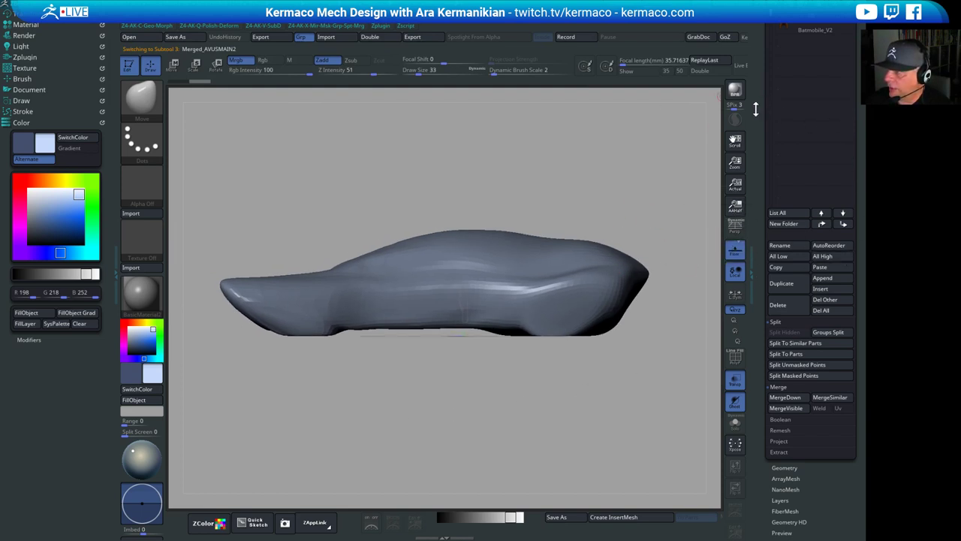
{"action": "left_click_drag", "start_coordinate": [756, 109], "coordinate": [785, 218]}
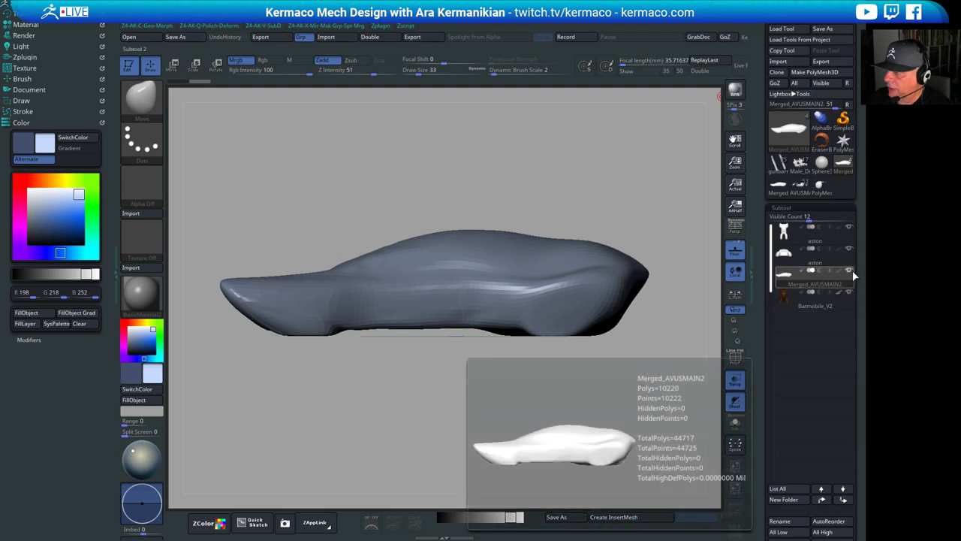
With the pasted car body hidden, rotate Batmobile_V2 and the second aston body by -90 degrees so they lie flat in side view
{"action": "left_click", "coordinate": [835, 304]}
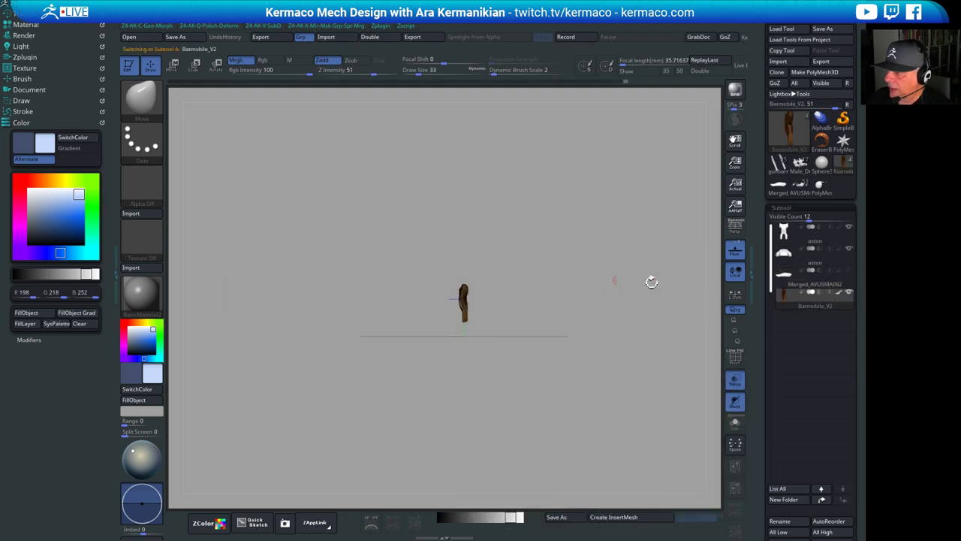
{"action": "key", "text": "w"}
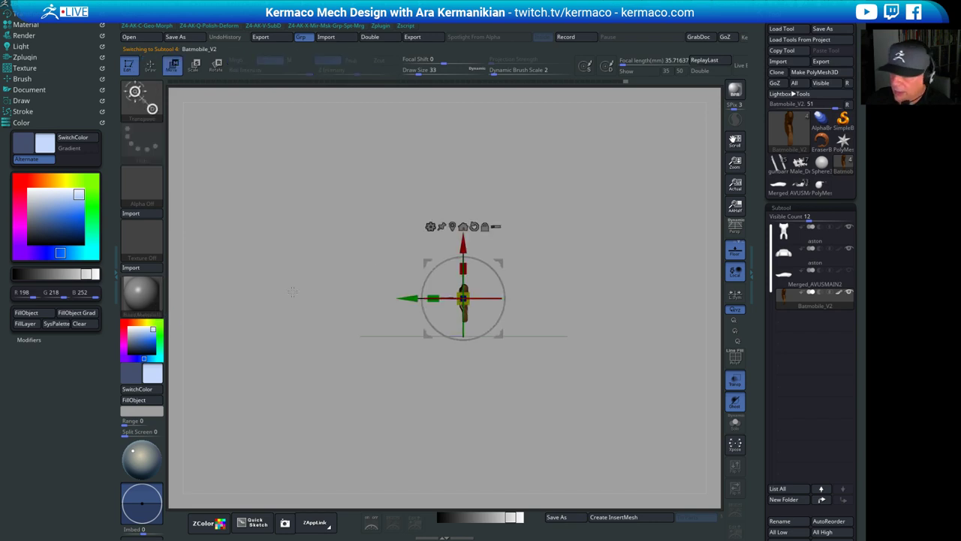
{"action": "left_click_drag", "start_coordinate": [481, 262], "coordinate": [500, 317], "text": "shift"}
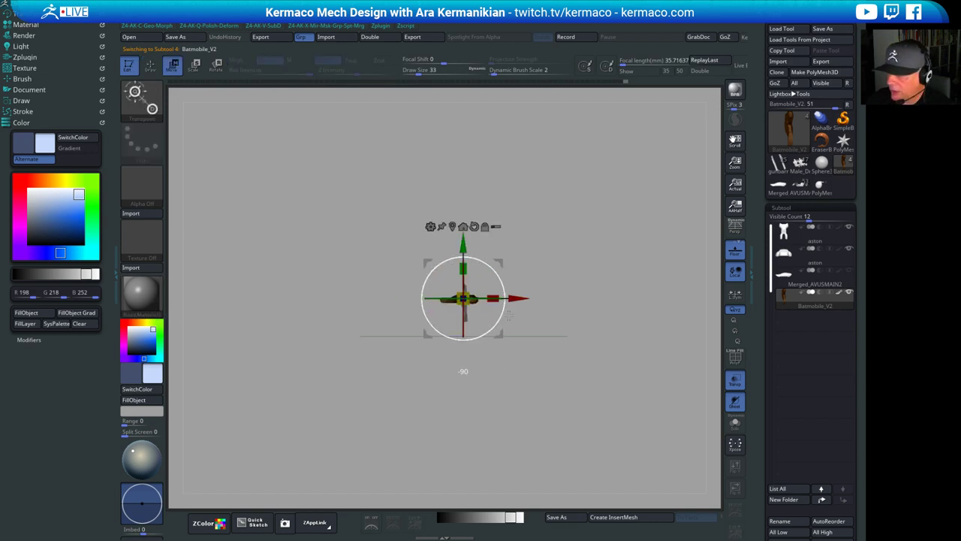
{"action": "left_click", "coordinate": [828, 261]}
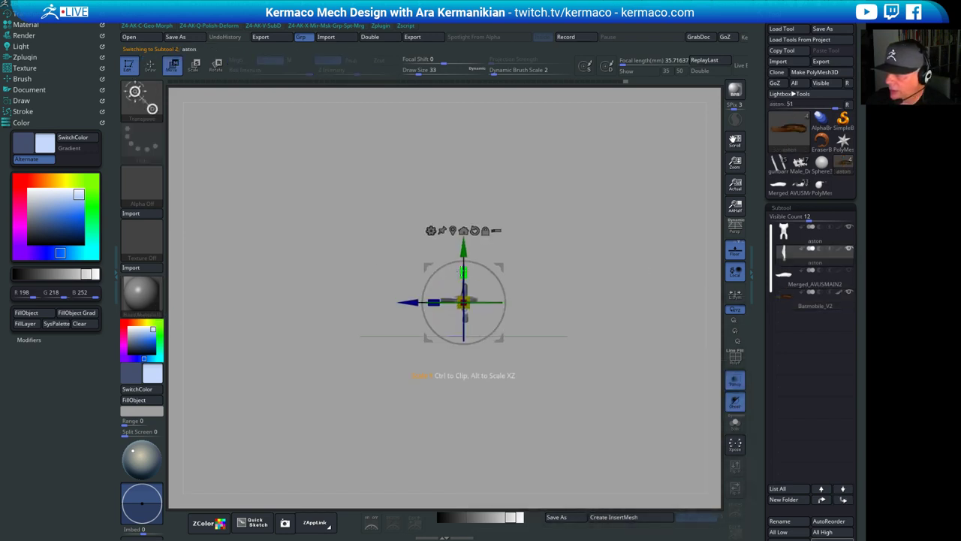
{"action": "left_click_drag", "start_coordinate": [485, 263], "coordinate": [500, 278], "text": "shift"}
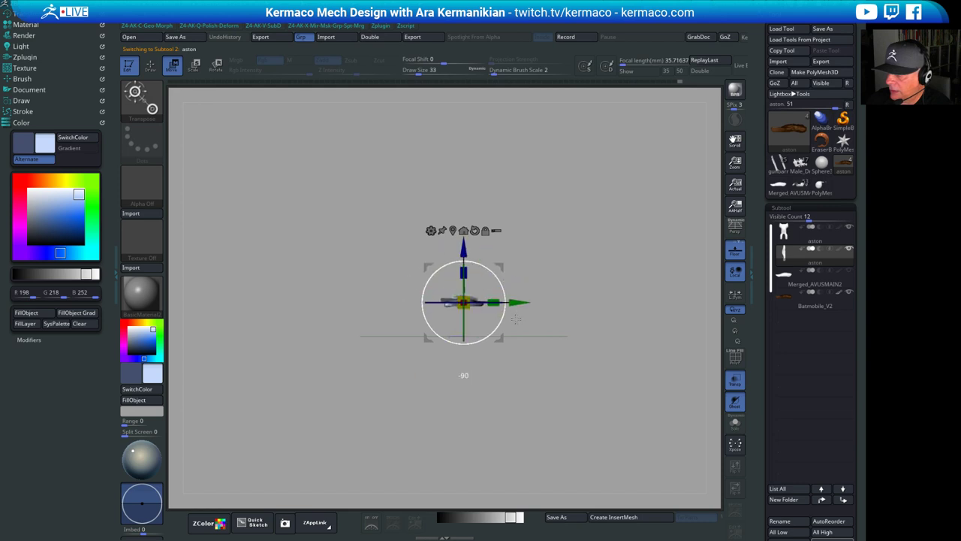
Centre the gizmo on the first aston body and rotate the body to lie flat with the other two
{"action": "left_click", "coordinate": [820, 244]}
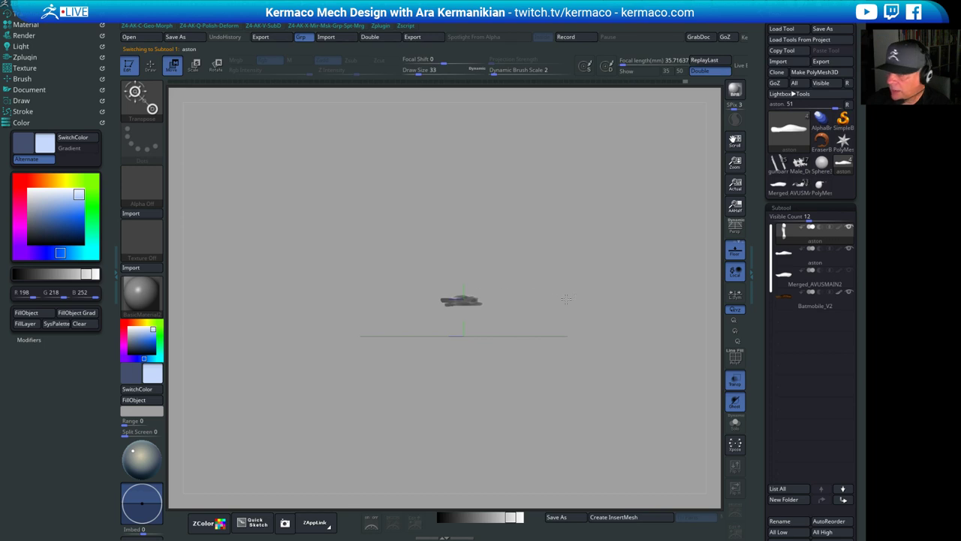
{"action": "key", "text": "f"}
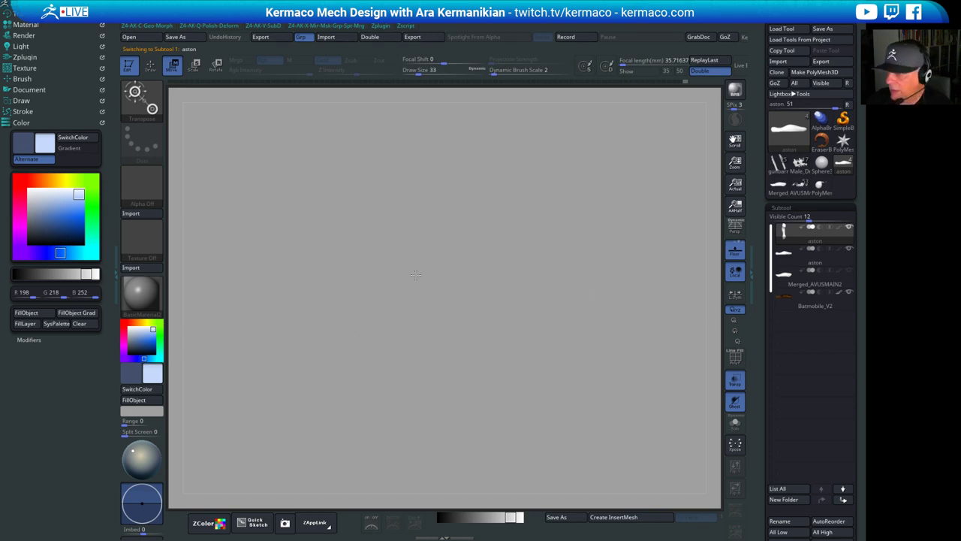
{"action": "left_click_drag", "start_coordinate": [469, 285], "coordinate": [639, 241], "text": "shift"}
{"action": "left_click_drag", "start_coordinate": [558, 238], "coordinate": [564, 227], "text": "alt"}
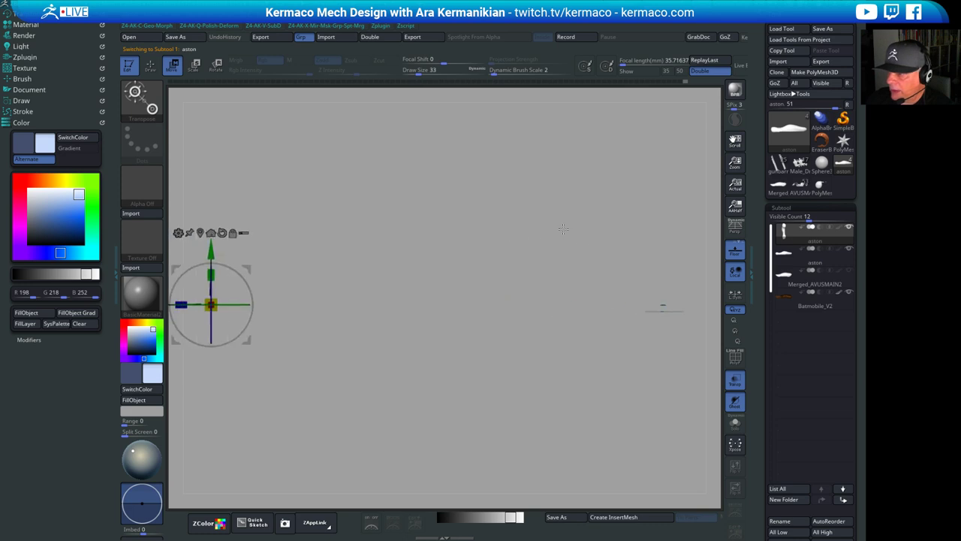
{"action": "left_click", "coordinate": [201, 232], "text": "alt"}
{"action": "key", "text": "f"}
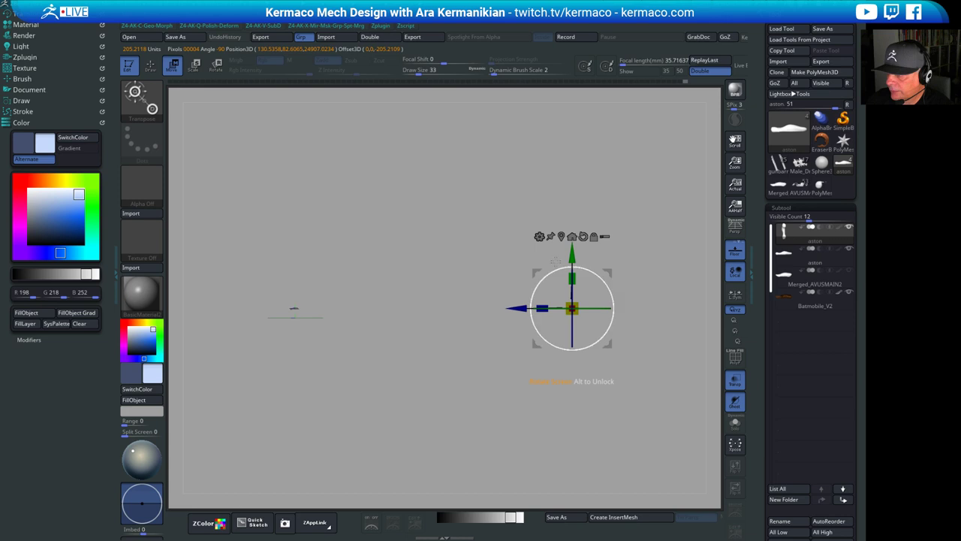
{"action": "left_click", "coordinate": [573, 236]}
{"action": "left_click_drag", "start_coordinate": [463, 260], "coordinate": [602, 262], "text": "alt"}
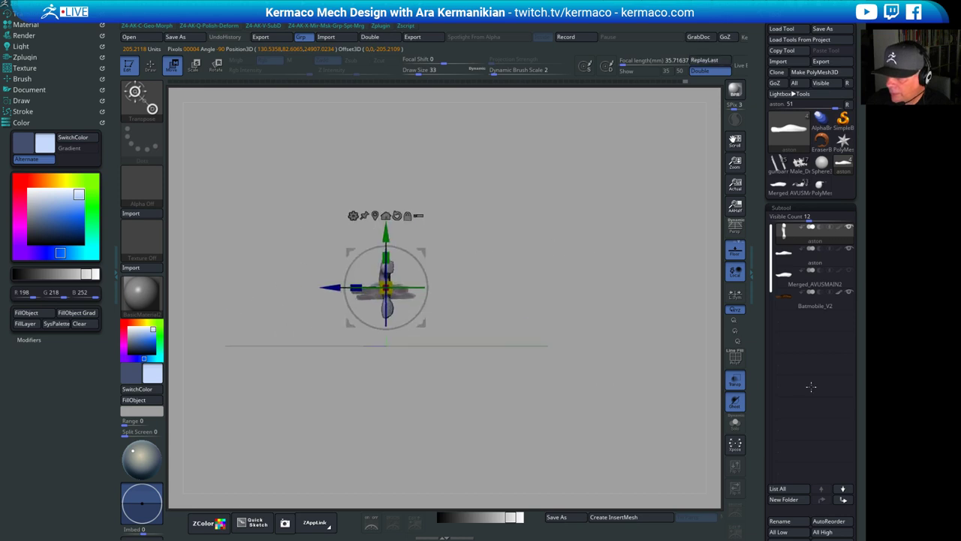
{"action": "left_click_drag", "start_coordinate": [386, 246], "coordinate": [427, 287], "text": "shift"}
{"action": "left_click_drag", "start_coordinate": [594, 233], "coordinate": [682, 292], "text": "shift"}
{"action": "left_click_drag", "start_coordinate": [410, 218], "coordinate": [410, 230]}
{"action": "left_click_drag", "start_coordinate": [574, 218], "coordinate": [553, 219]}
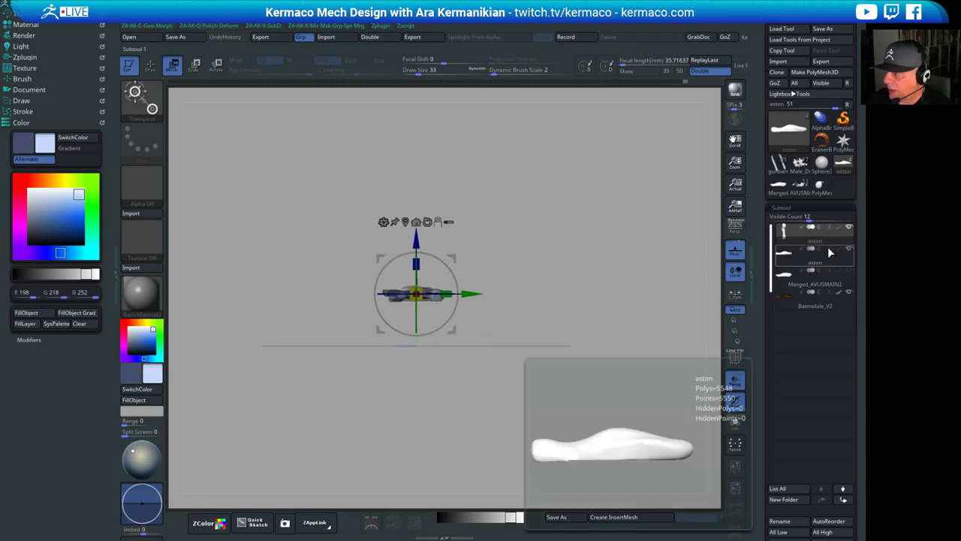
Show Merged_AVUSMAIN2 and move and scale up the second aston body to match its side silhouette
{"action": "left_click", "coordinate": [831, 263]}
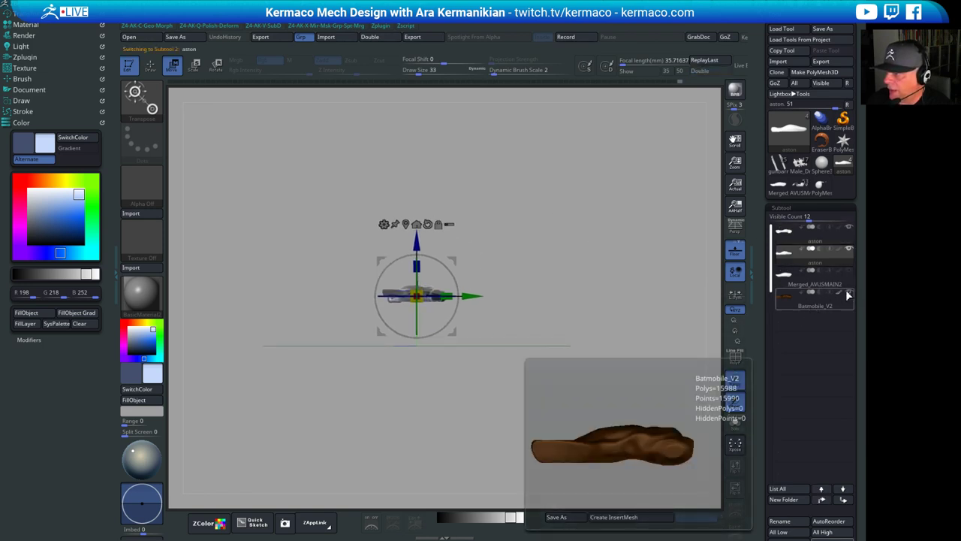
{"action": "left_click", "coordinate": [849, 271]}
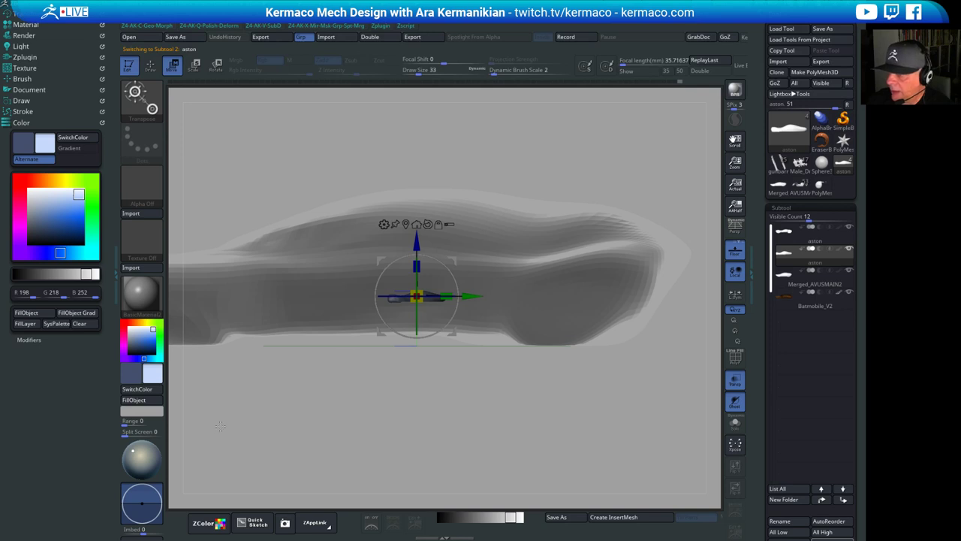
{"action": "left_click_drag", "start_coordinate": [220, 426], "coordinate": [300, 427], "text": "alt"}
{"action": "left_click_drag", "start_coordinate": [496, 297], "coordinate": [597, 217]}
{"action": "left_click_drag", "start_coordinate": [630, 168], "coordinate": [563, 172], "text": "alt"}
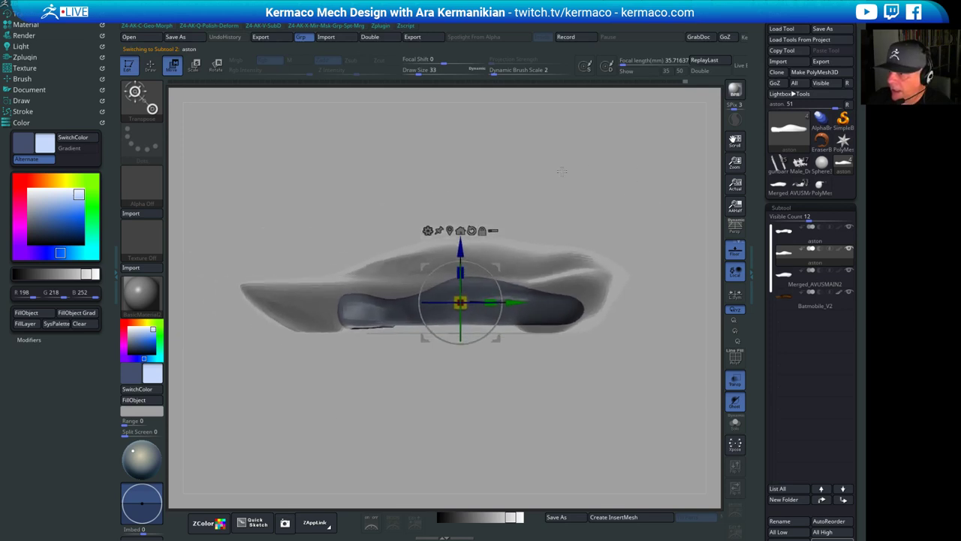
{"action": "left_click_drag", "start_coordinate": [467, 297], "coordinate": [500, 264]}
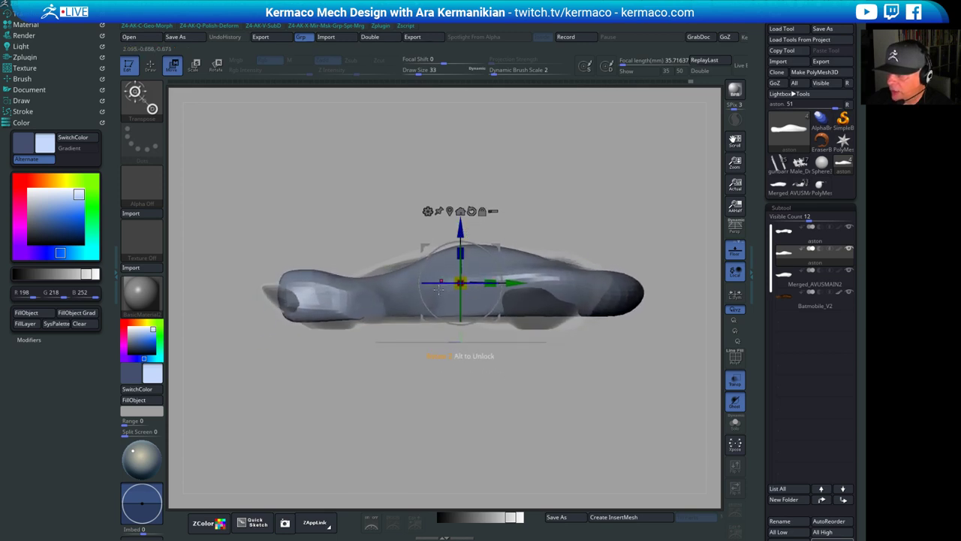
{"action": "left_click_drag", "start_coordinate": [516, 284], "coordinate": [510, 283]}
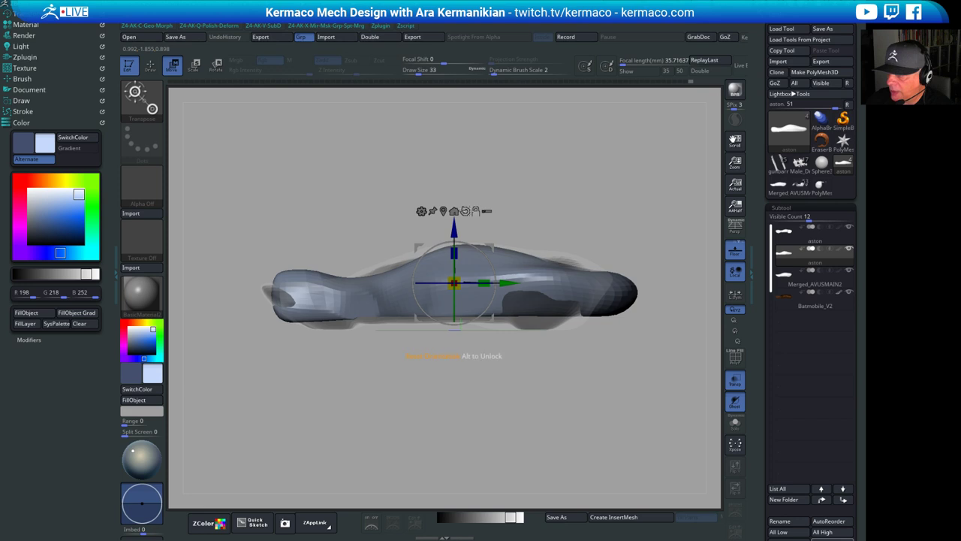
{"action": "left_click", "coordinate": [467, 211], "text": "alt"}
Scale up and move the first aston body to match the side silhouette, and scale the second aston body by about 1.10
{"action": "left_click", "coordinate": [804, 240]}
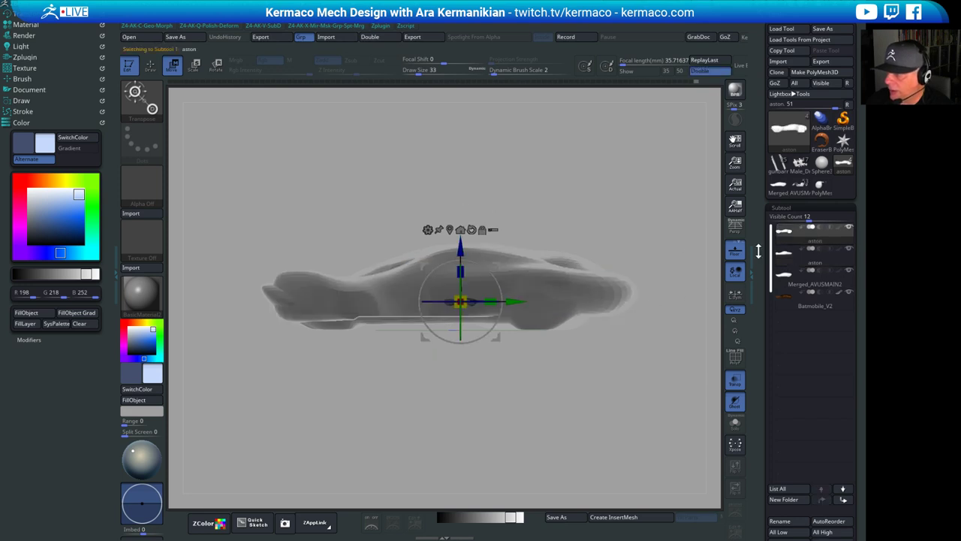
{"action": "left_click_drag", "start_coordinate": [458, 299], "coordinate": [576, 265]}
{"action": "left_click_drag", "start_coordinate": [461, 252], "coordinate": [462, 243]}
{"action": "left_click_drag", "start_coordinate": [514, 292], "coordinate": [458, 284]}
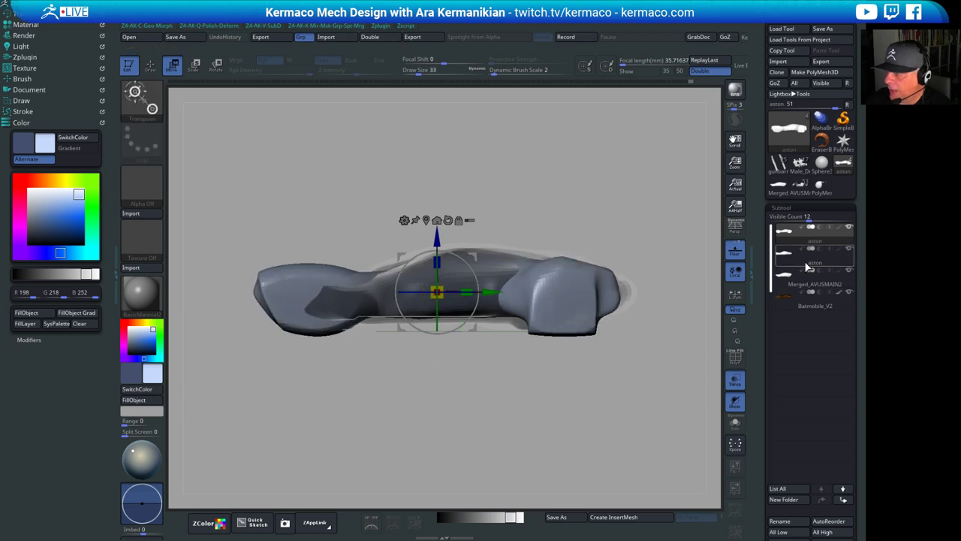
{"action": "left_click", "coordinate": [808, 266]}
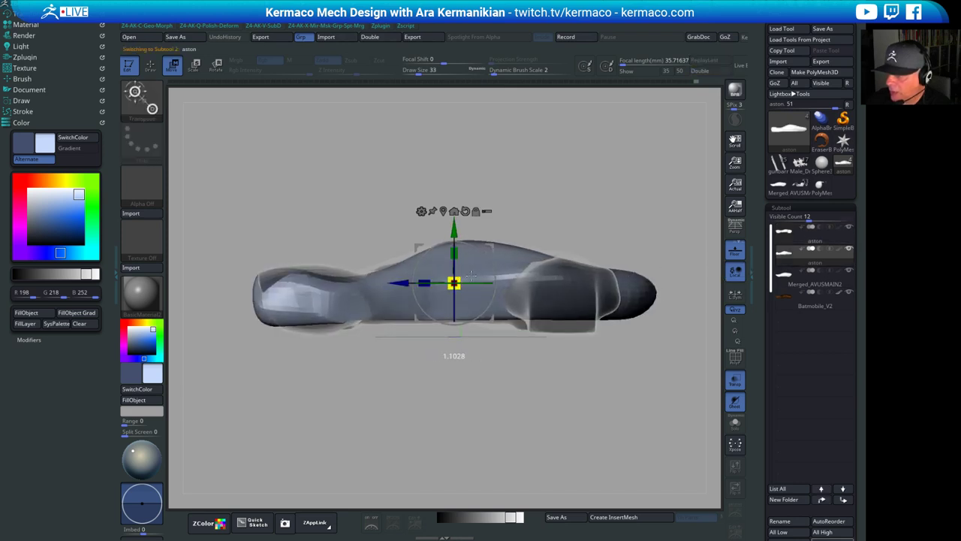
{"action": "left_click", "coordinate": [803, 283]}
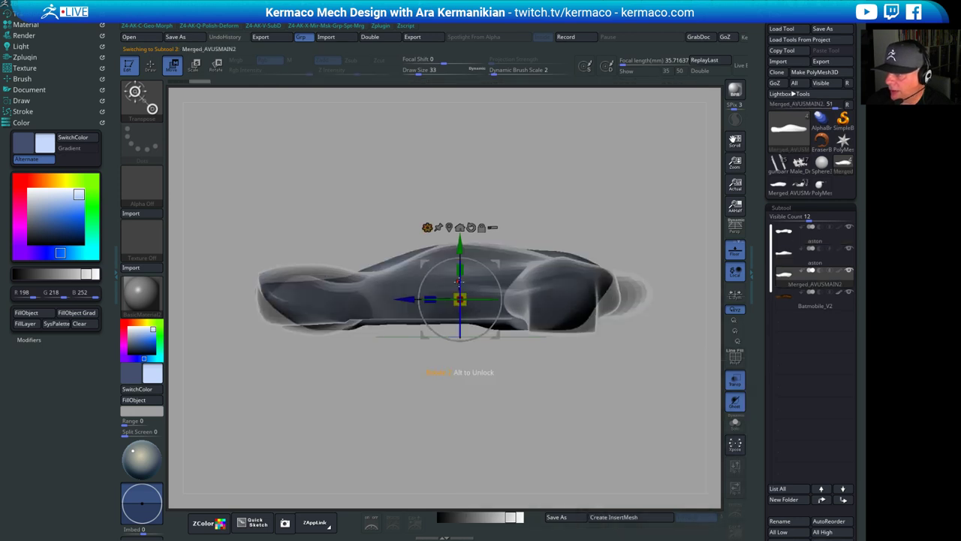
Scale Batmobile_V2 up 10 times and a further 1.26 times in plan view, and shift it lengthwise to overlap the other bodies
{"action": "left_click", "coordinate": [803, 304]}
{"action": "left_click_drag", "start_coordinate": [592, 210], "coordinate": [518, 283]}
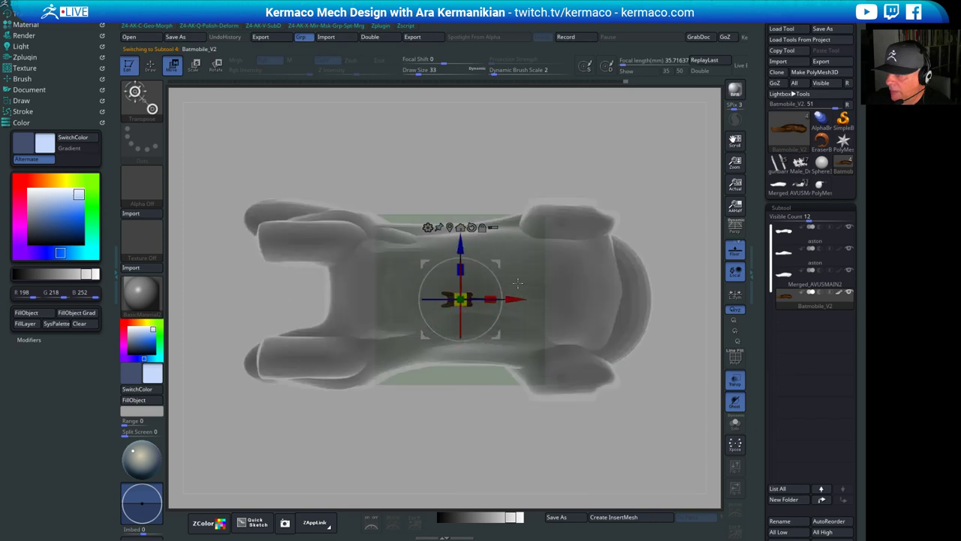
{"action": "left_click_drag", "start_coordinate": [463, 297], "coordinate": [552, 241]}
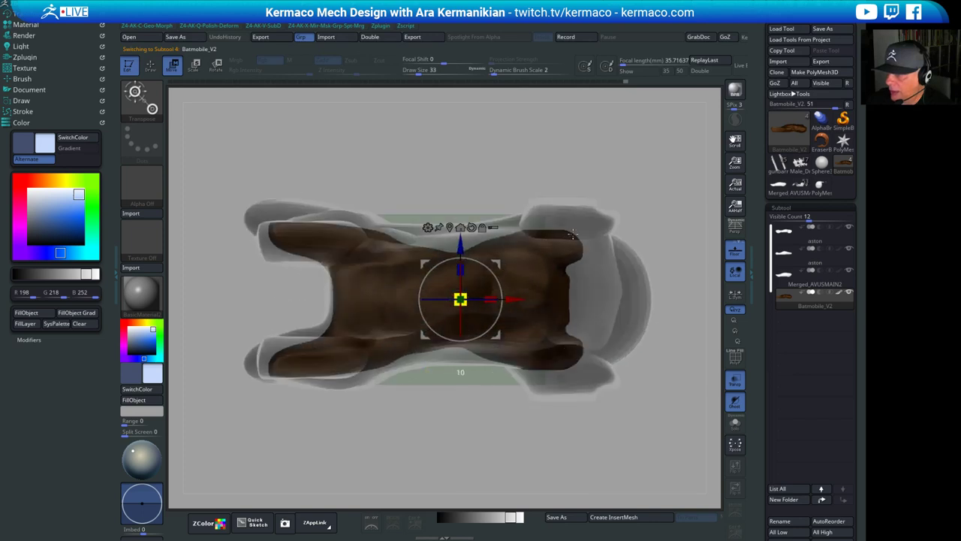
{"action": "left_click_drag", "start_coordinate": [464, 293], "coordinate": [489, 287]}
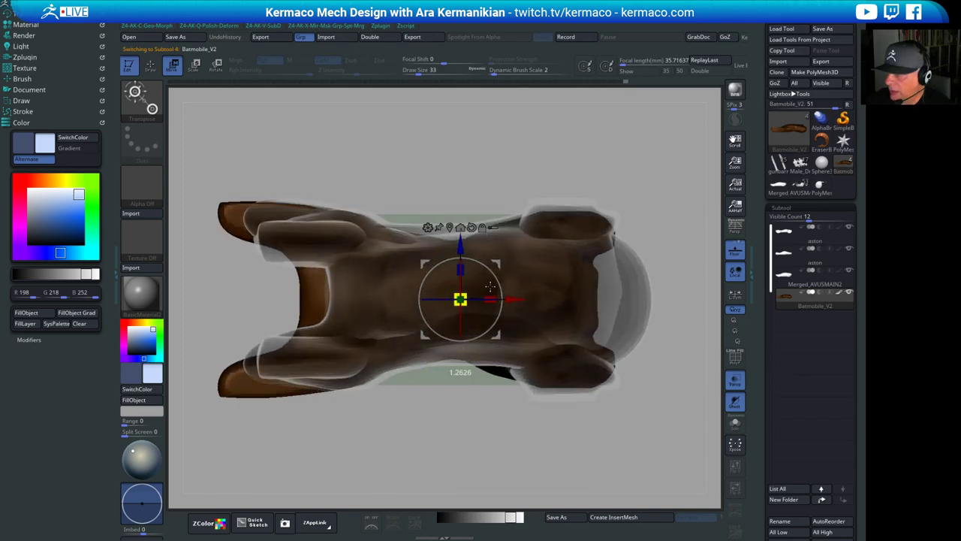
{"action": "left_click_drag", "start_coordinate": [575, 173], "coordinate": [572, 127]}
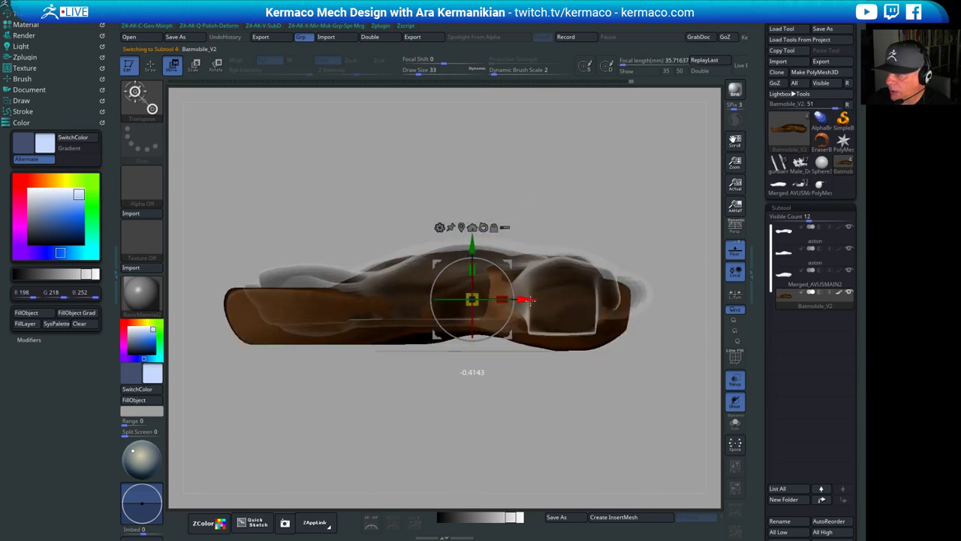
Fill Batmobile_V2 with the light blue colour and Flat Color material, and set the active material back to BasicMaterial2
{"action": "left_click", "coordinate": [142, 293]}
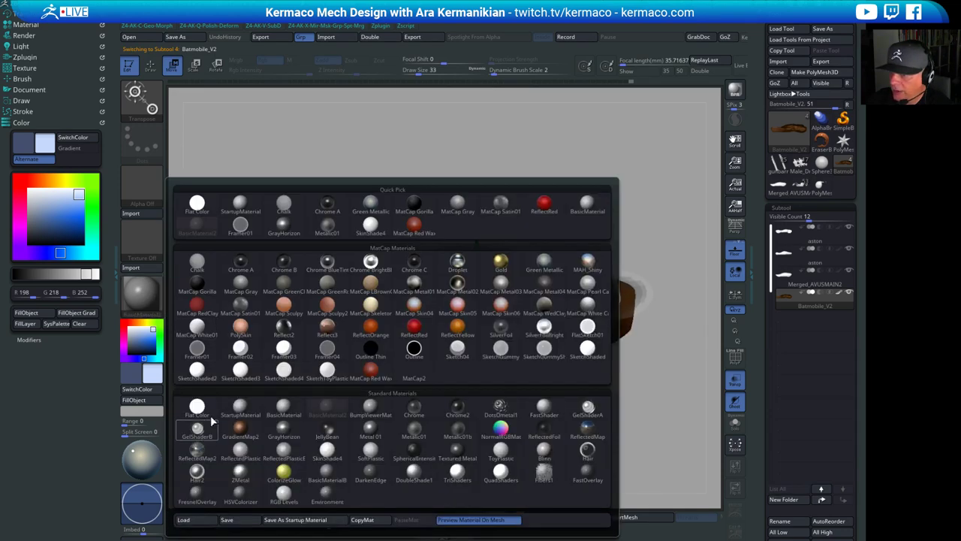
{"action": "left_click", "coordinate": [198, 408]}
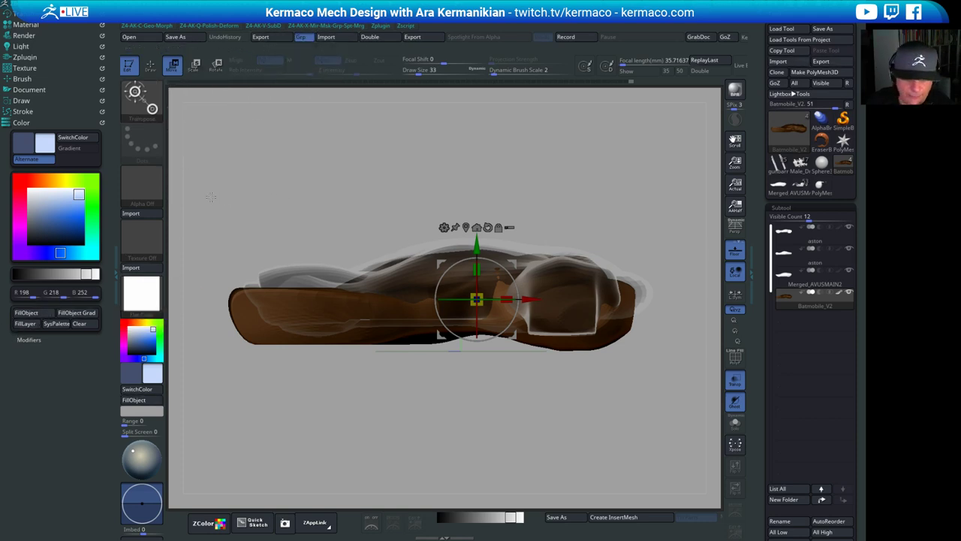
{"action": "key", "text": "q"}
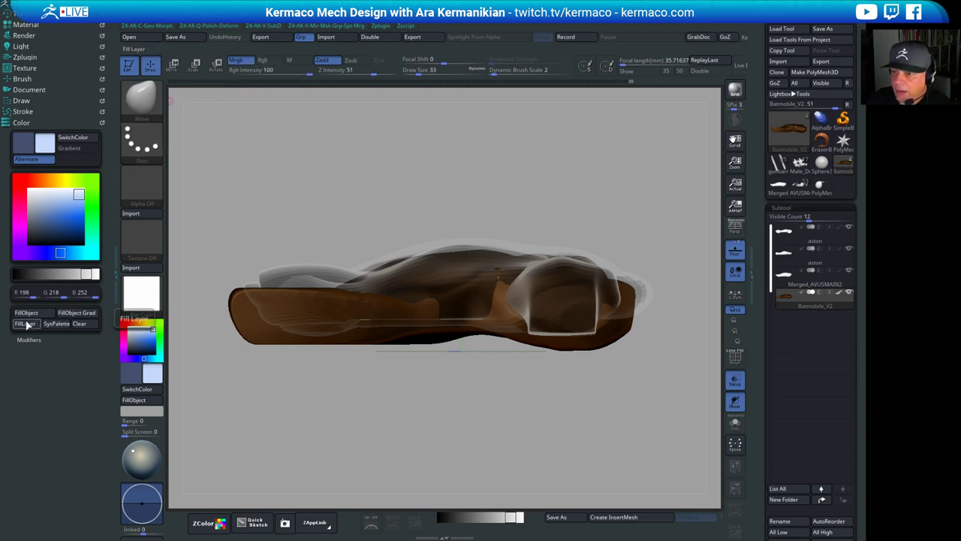
{"action": "left_click", "coordinate": [27, 324]}
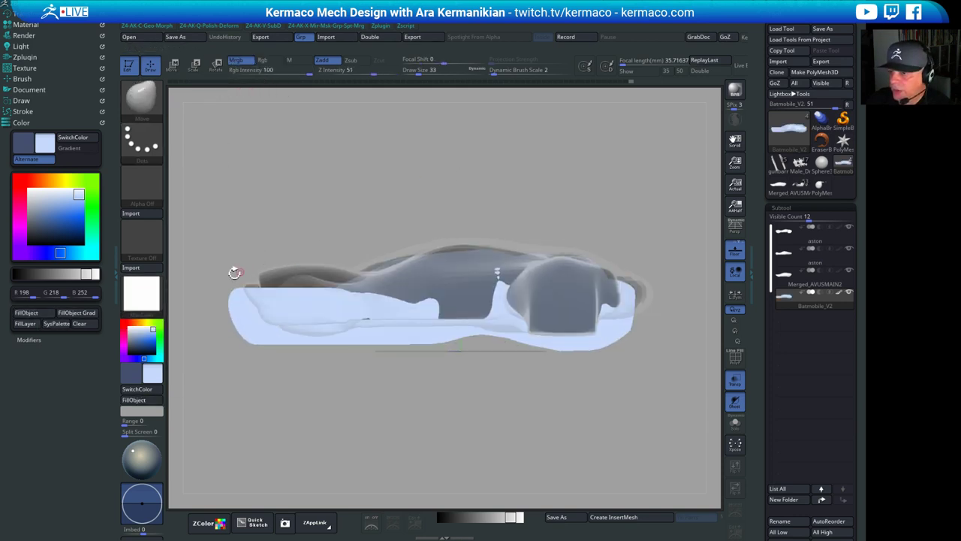
{"action": "left_click", "coordinate": [147, 300]}
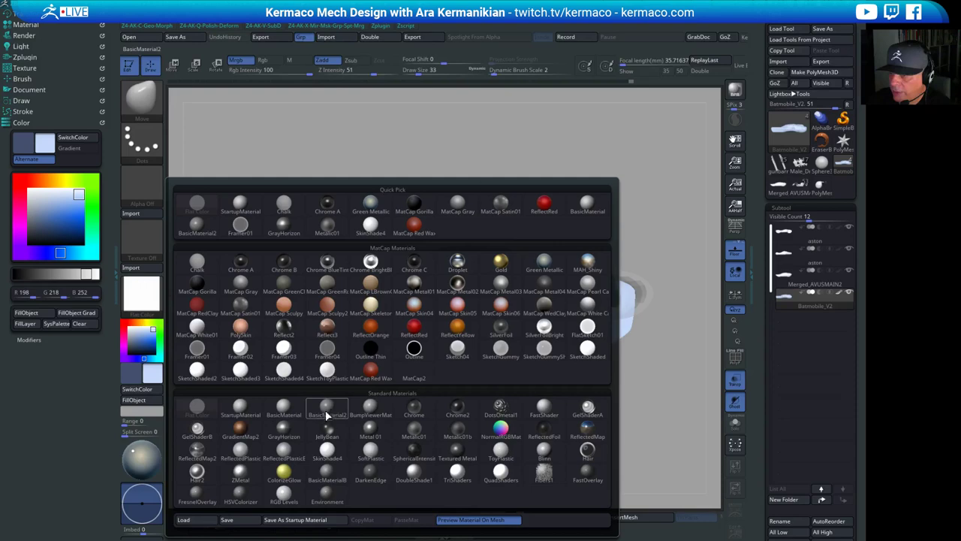
{"action": "left_click", "coordinate": [326, 413]}
{"action": "mouse_move", "coordinate": [508, 156]}
{"action": "left_mouse_down"}
{"action": "mouse_move", "coordinate": [528, 175]}
{"action": "mouse_move", "coordinate": [507, 170]}
{"action": "left_mouse_up"}
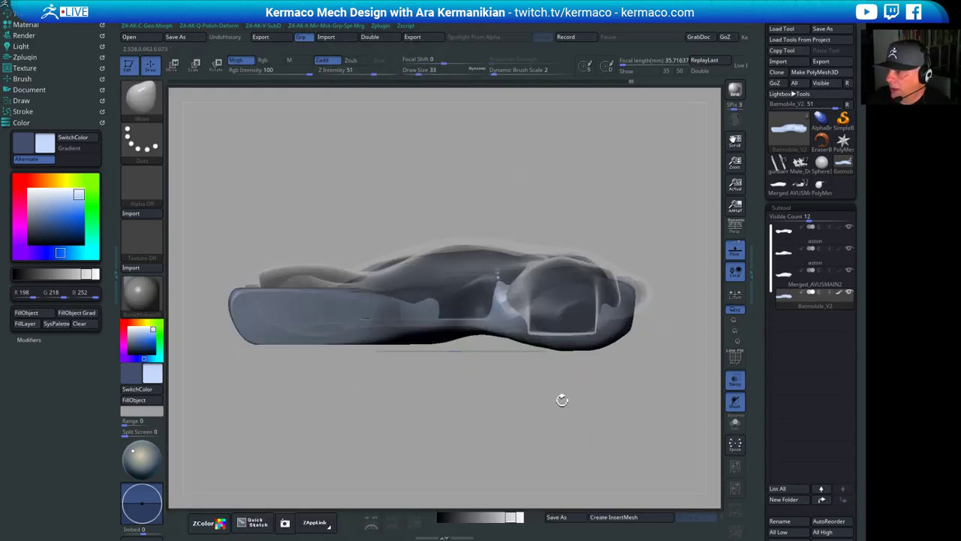
Spread the four bodies apart with Xpose and turn off Transparency to compare their shapes from several angles
{"action": "left_click_drag", "start_coordinate": [562, 400], "coordinate": [624, 306]}
{"action": "left_click_drag", "start_coordinate": [658, 416], "coordinate": [486, 399], "text": "shift"}
{"action": "left_click_drag", "start_coordinate": [552, 338], "coordinate": [629, 398]}
{"action": "left_click_drag", "start_coordinate": [628, 398], "coordinate": [564, 353], "text": "alt"}
{"action": "left_click_drag", "start_coordinate": [564, 353], "coordinate": [635, 350], "text": "shift"}
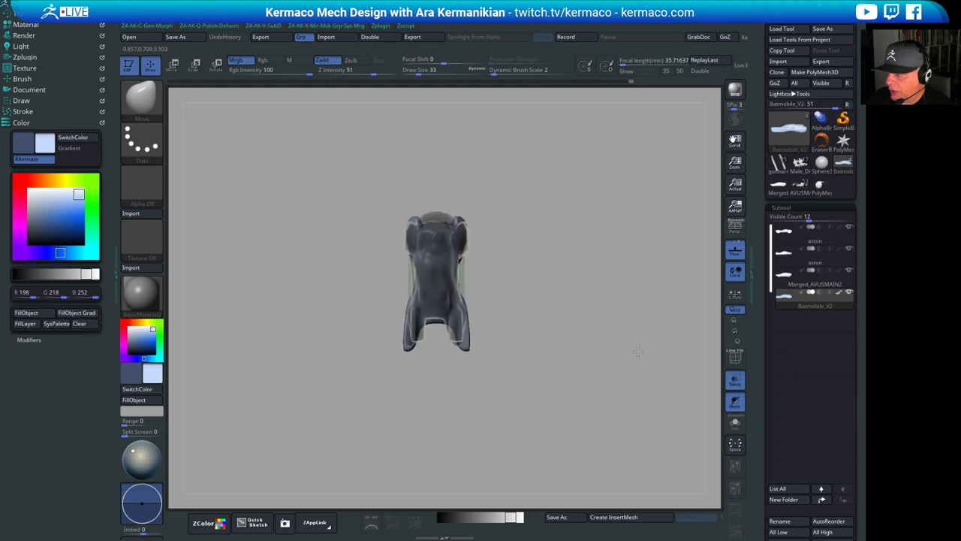
{"action": "left_click", "coordinate": [736, 443]}
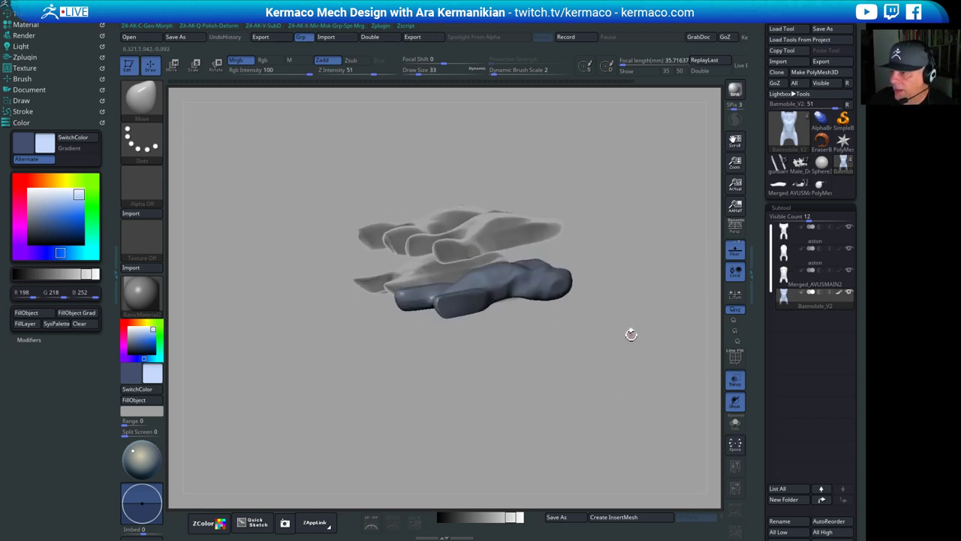
{"action": "left_click", "coordinate": [737, 383]}
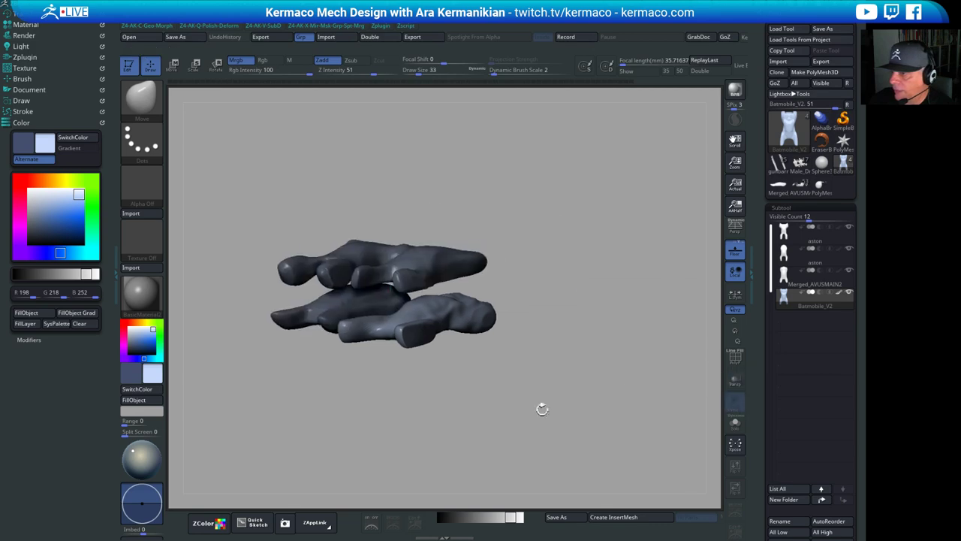
{"action": "left_click_drag", "start_coordinate": [583, 415], "coordinate": [601, 391]}
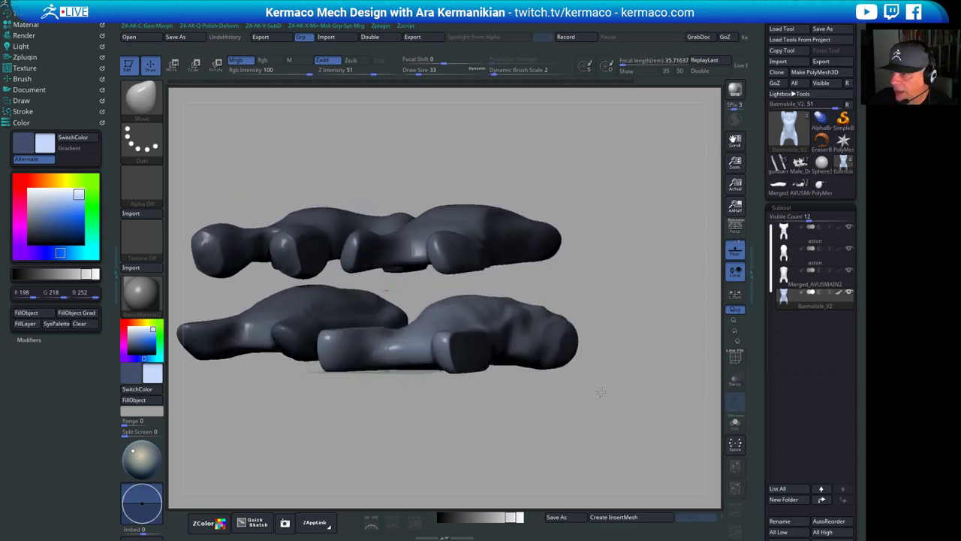
{"action": "left_click_drag", "start_coordinate": [624, 347], "coordinate": [539, 362]}
{"action": "left_click_drag", "start_coordinate": [638, 314], "coordinate": [620, 341]}
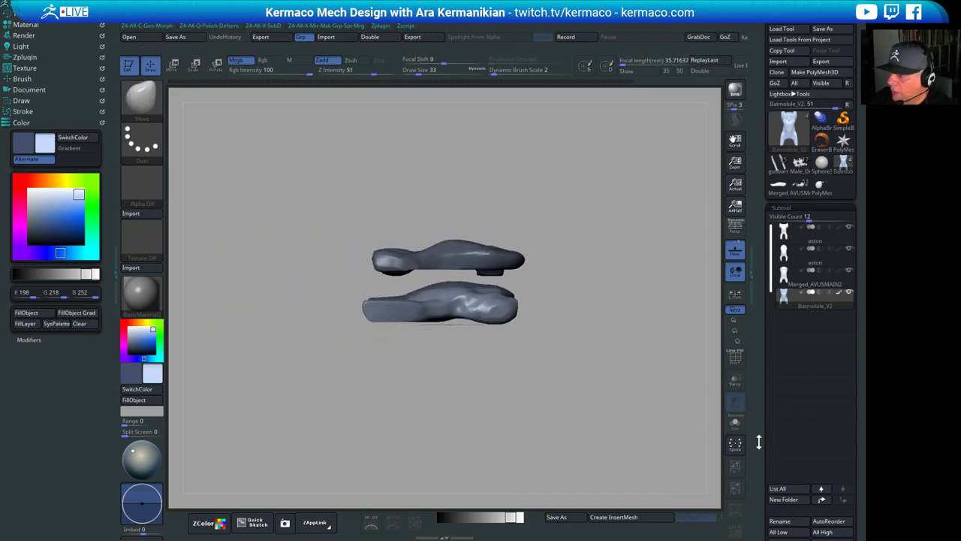
Merge all the spread-out bodies down into the first aston subtool, accepting the non-undoable operation
{"action": "left_click_drag", "start_coordinate": [759, 442], "coordinate": [762, 379]}
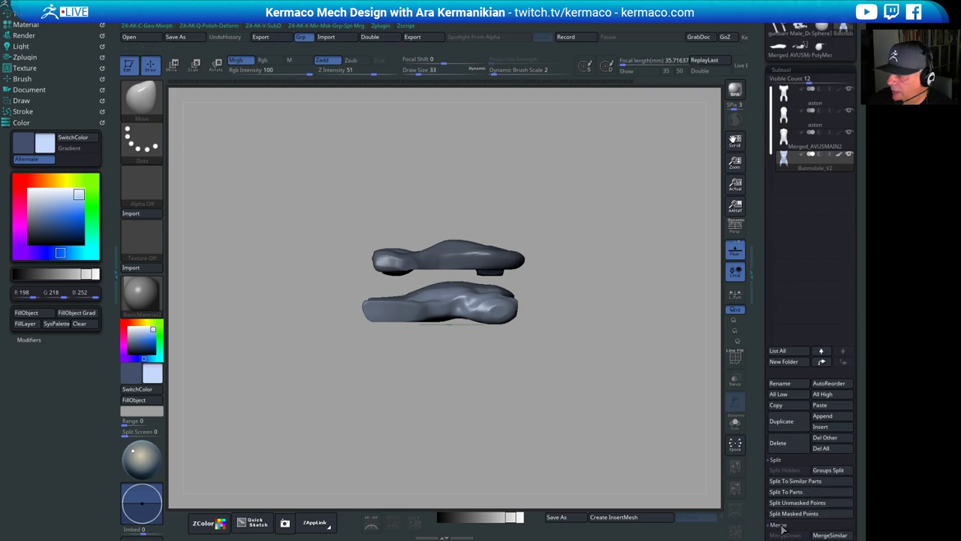
{"action": "scroll", "coordinate": [772, 466], "scroll_direction": "down", "scroll_amount": 3}
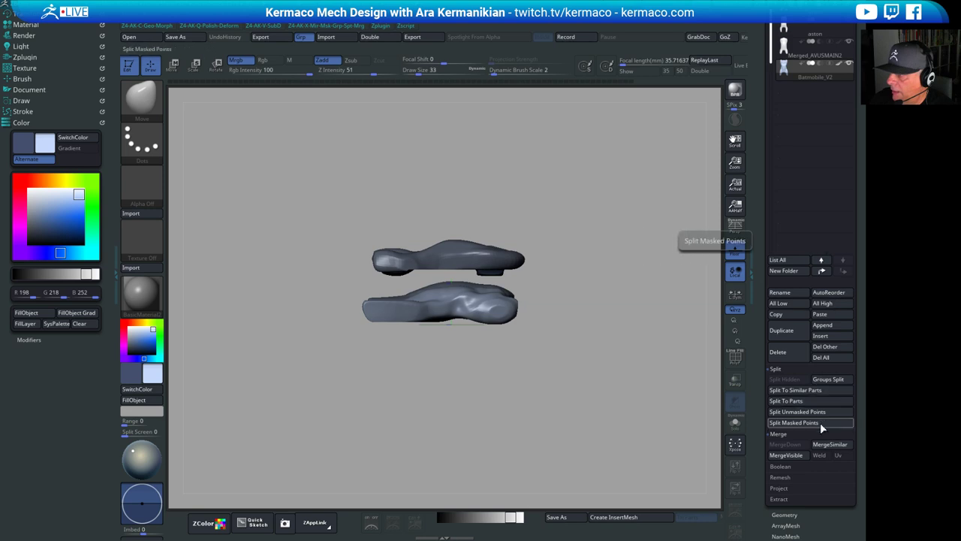
{"action": "left_click_drag", "start_coordinate": [762, 163], "coordinate": [751, 293]}
{"action": "left_click", "coordinate": [818, 247]}
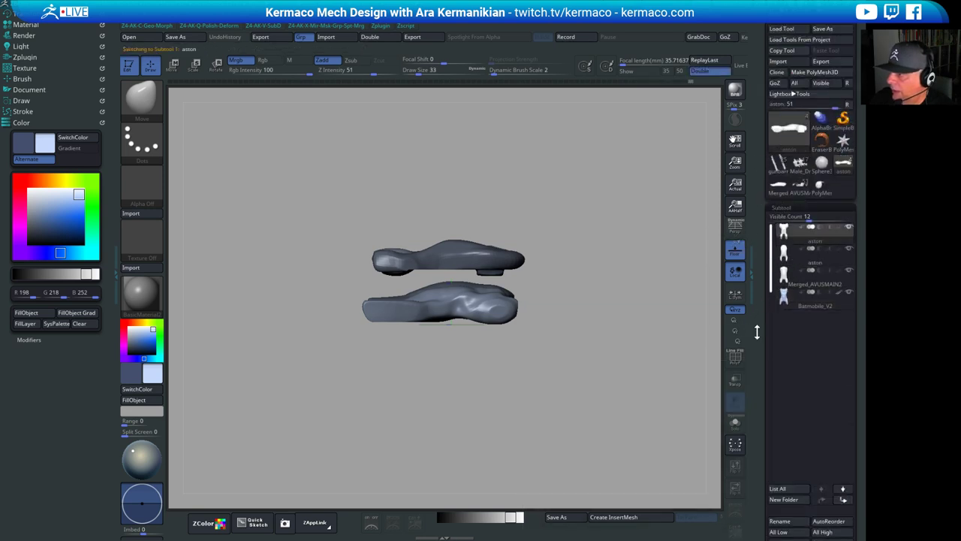
{"action": "left_click_drag", "start_coordinate": [758, 333], "coordinate": [769, 258]}
{"action": "left_click", "coordinate": [785, 460]}
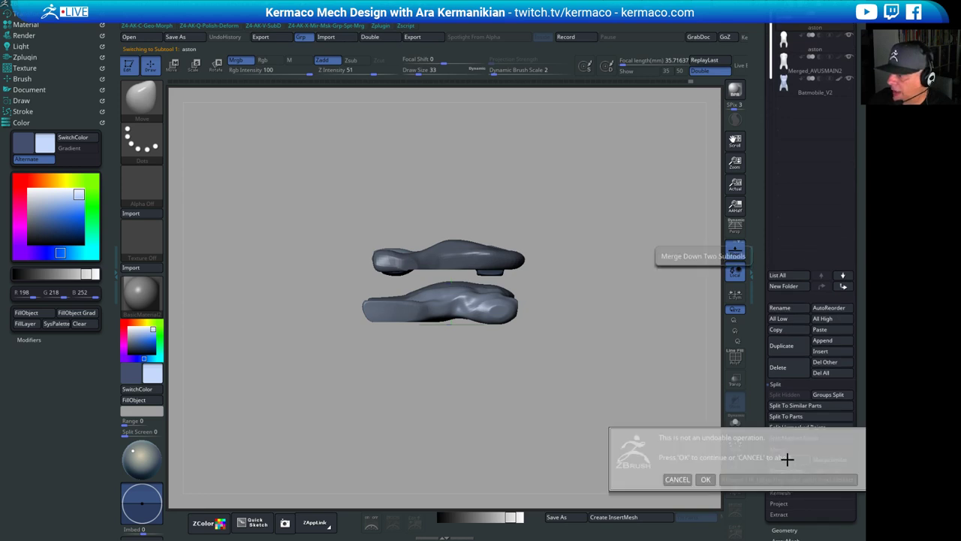
{"action": "left_click", "coordinate": [745, 482]}
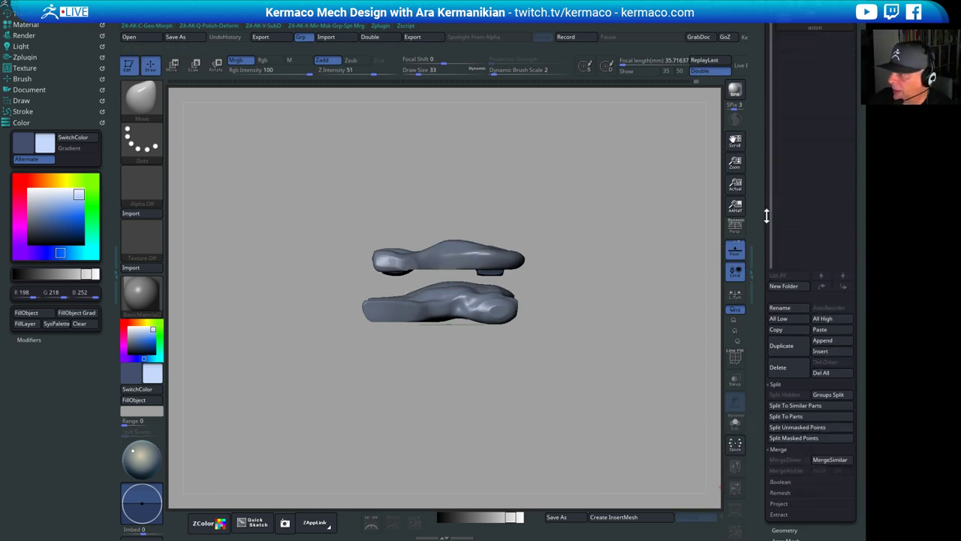
Unify the size of the merged aston mesh and frame the four bodies in front view
{"action": "left_click_drag", "start_coordinate": [766, 215], "coordinate": [771, 310]}
{"action": "left_click_drag", "start_coordinate": [610, 384], "coordinate": [602, 356]}
{"action": "left_click_drag", "start_coordinate": [566, 385], "coordinate": [630, 385]}
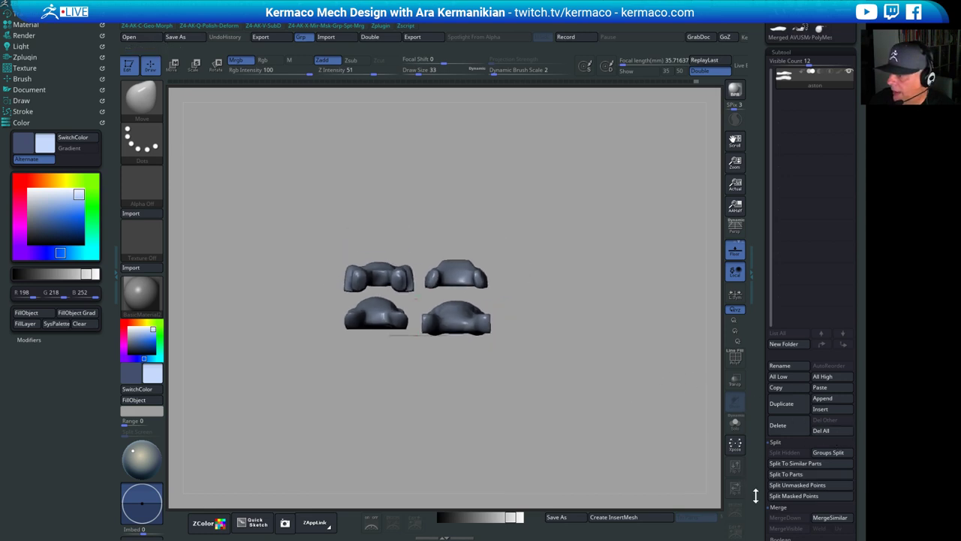
{"action": "key", "text": "space"}
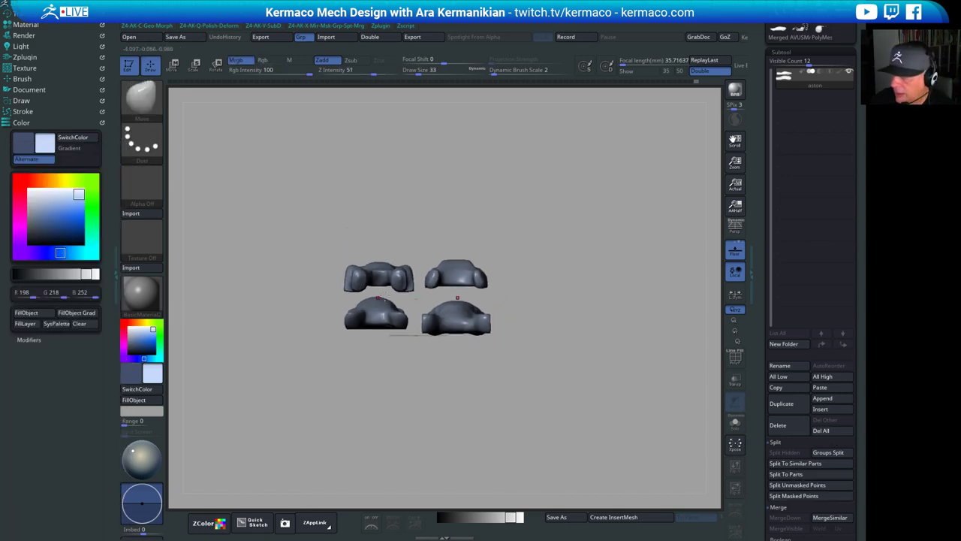
{"action": "key", "text": "ctrl+space"}
{"action": "key", "text": "ctrl+space"}
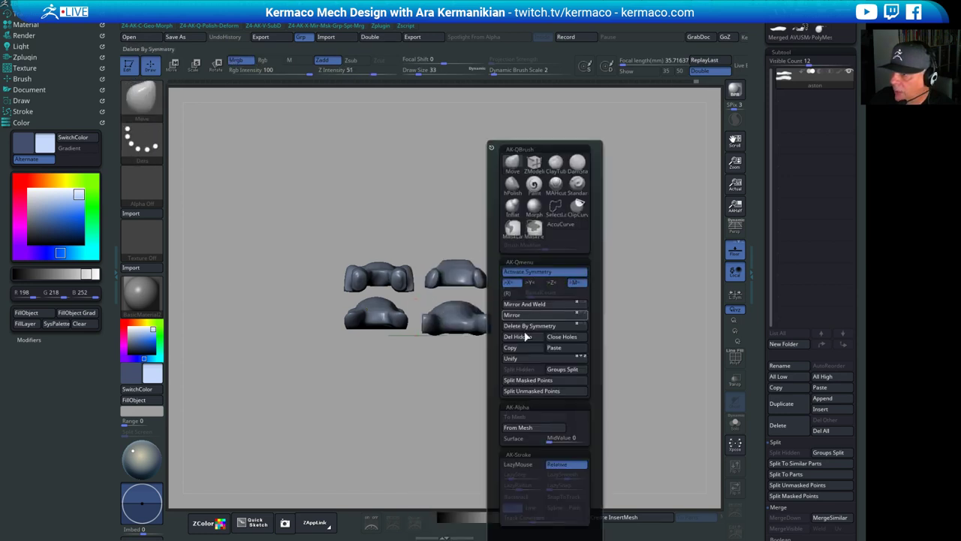
{"action": "key", "text": "space"}
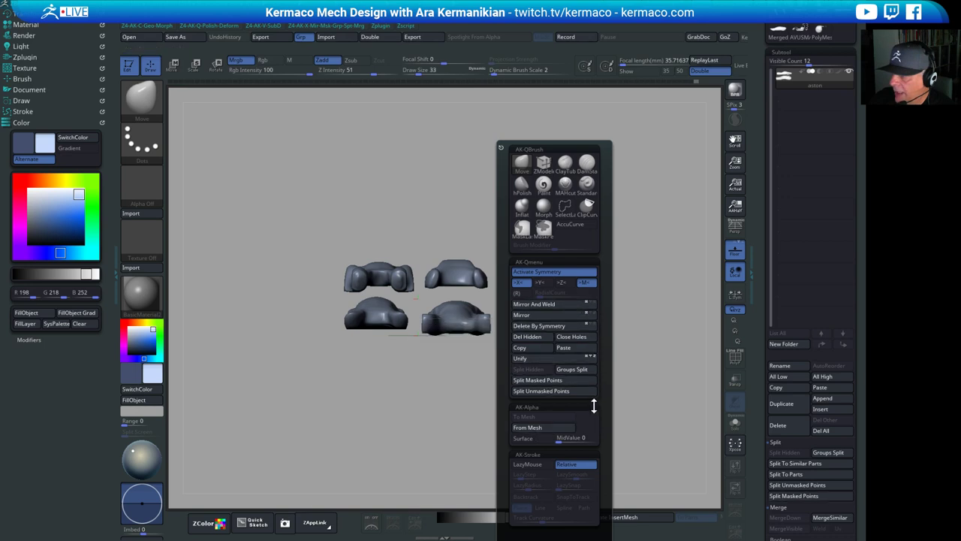
{"action": "key", "text": "space"}
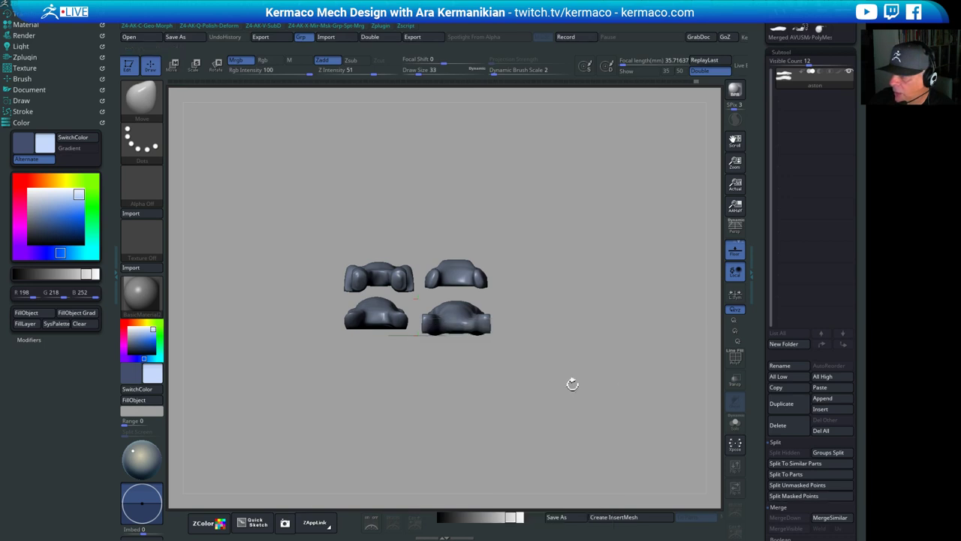
{"action": "key", "text": "space"}
{"action": "left_click", "coordinate": [554, 362]}
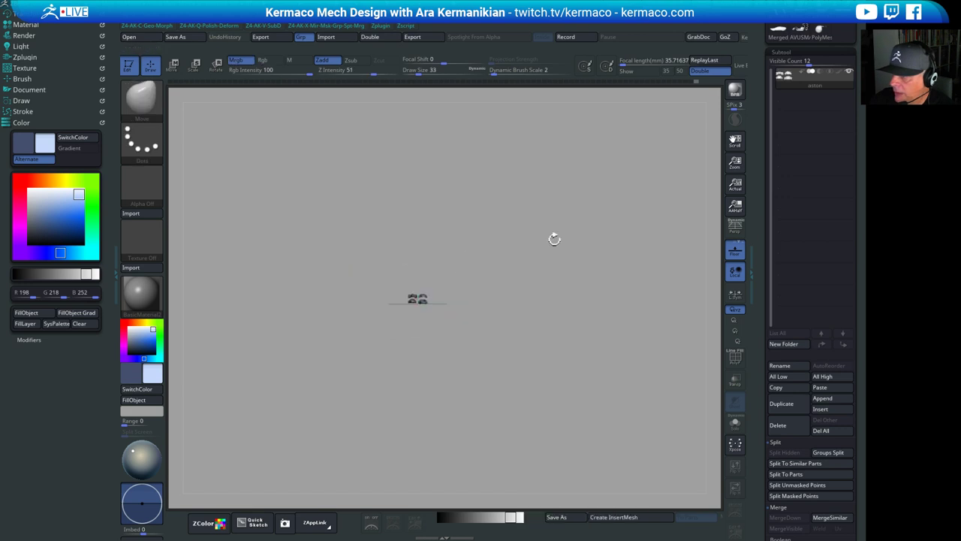
{"action": "left_click_drag", "start_coordinate": [504, 225], "coordinate": [603, 223], "text": "alt"}
{"action": "left_click_drag", "start_coordinate": [631, 261], "coordinate": [653, 268], "text": "shift"}
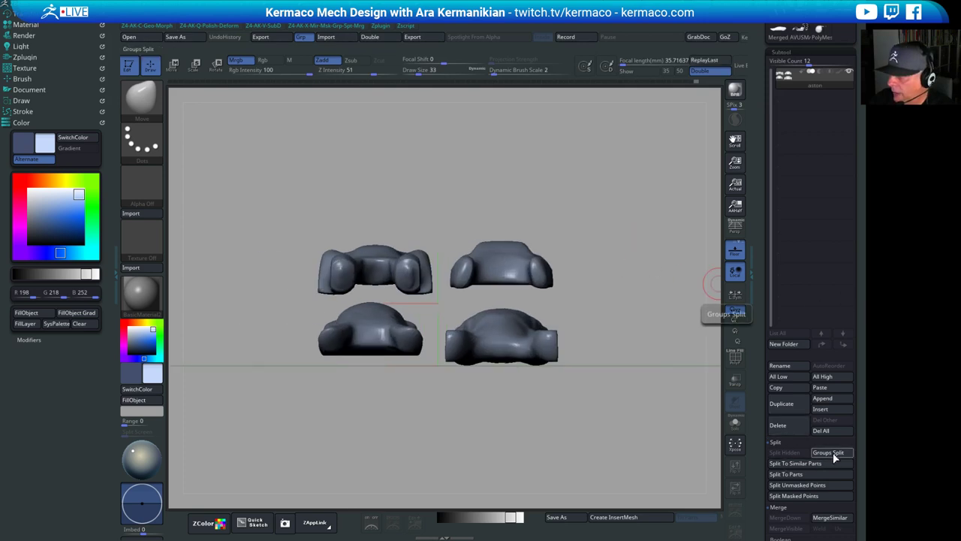
Split the merged mesh into separate part subtools and centre the gizmo on the first one in the list
{"action": "left_click", "coordinate": [792, 473]}
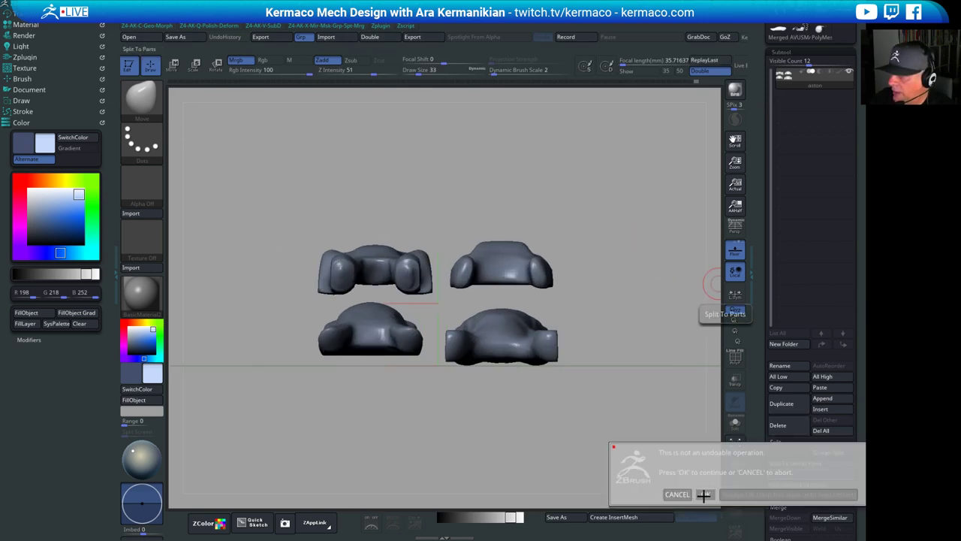
{"action": "left_click", "coordinate": [701, 494]}
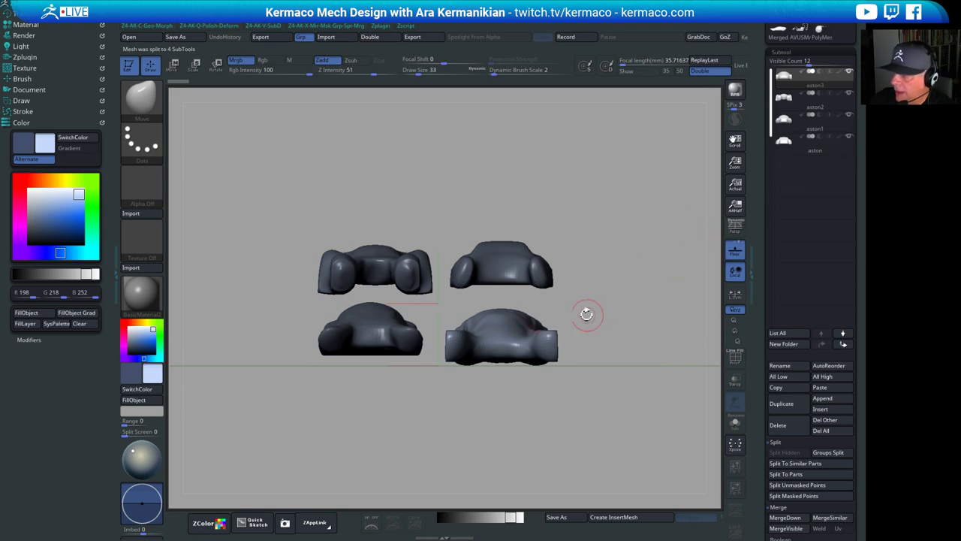
{"action": "key", "text": "w"}
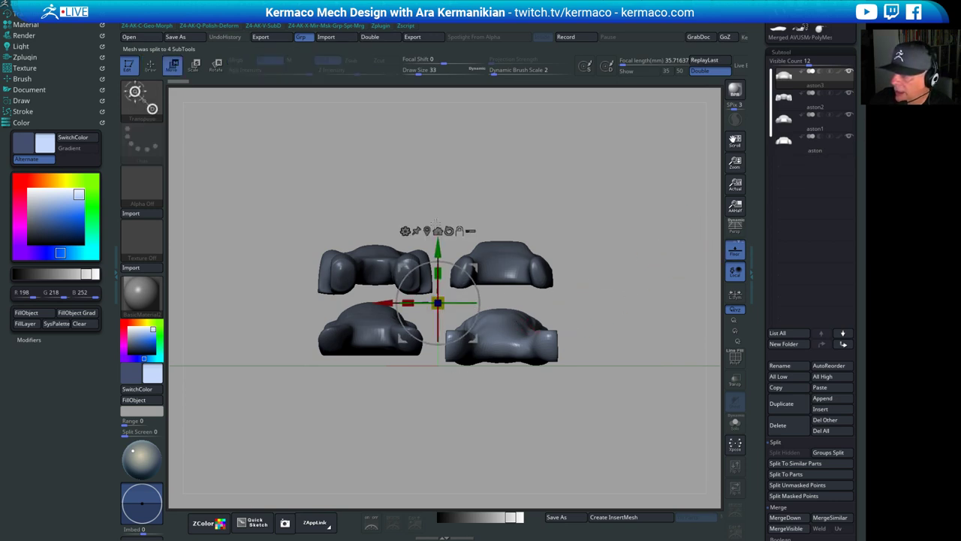
{"action": "left_click", "coordinate": [427, 230]}
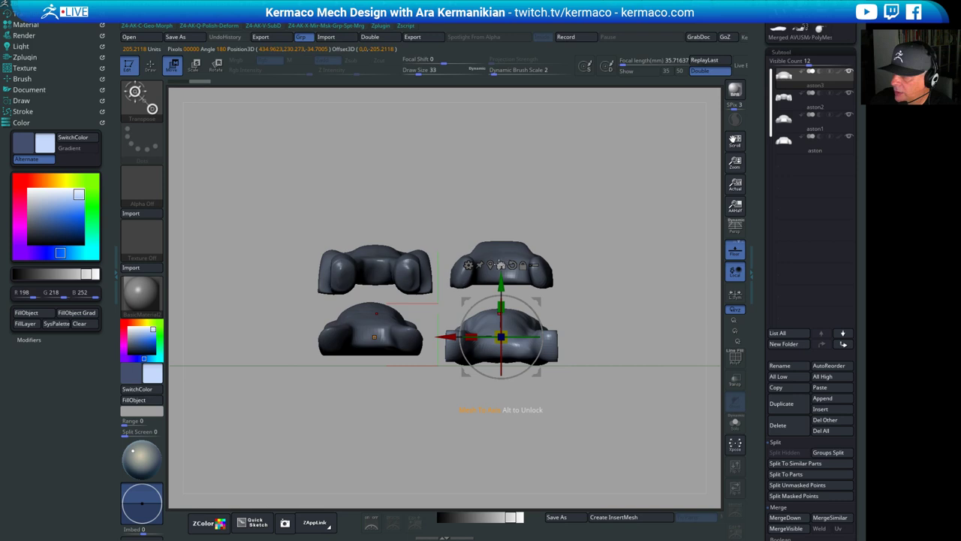
Move aston3 to the world origin, and with symmetry off centre the gizmo on aston2 and move it there too
{"action": "left_click", "coordinate": [501, 264]}
{"action": "left_click", "coordinate": [785, 96]}
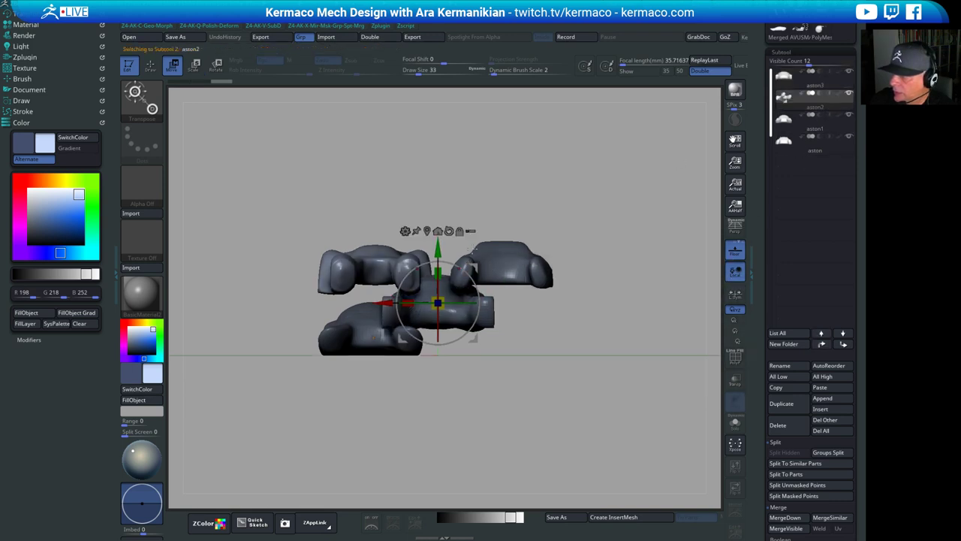
{"action": "left_click", "coordinate": [427, 231], "text": "alt"}
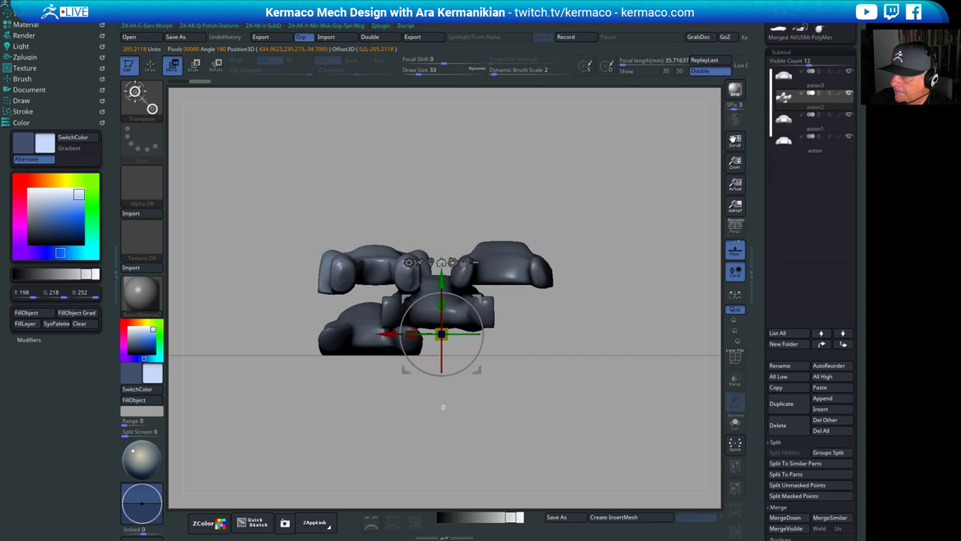
{"action": "key", "text": "ctrl+z"}
{"action": "key", "text": "ctrl+shift+z"}
{"action": "key", "text": "space"}
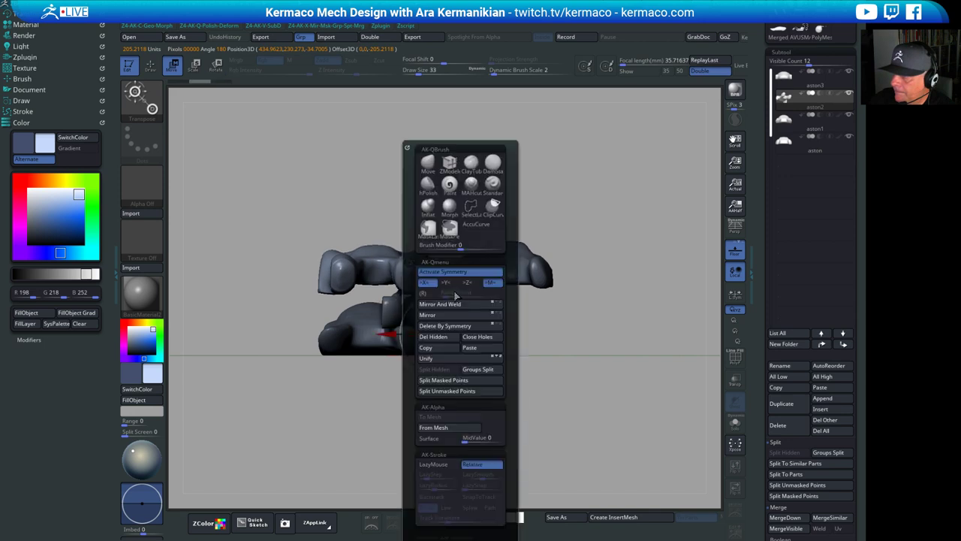
{"action": "left_click", "coordinate": [433, 261]}
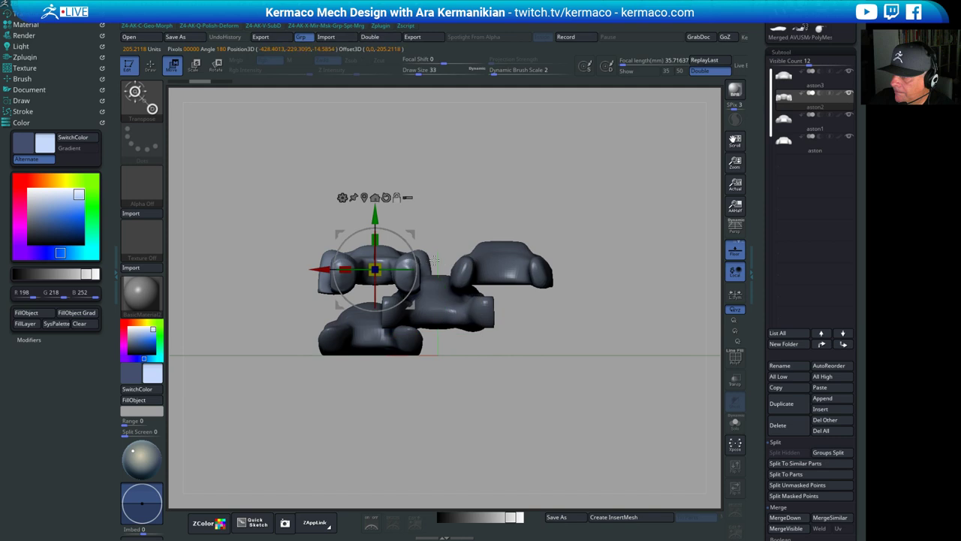
{"action": "left_click", "coordinate": [375, 197]}
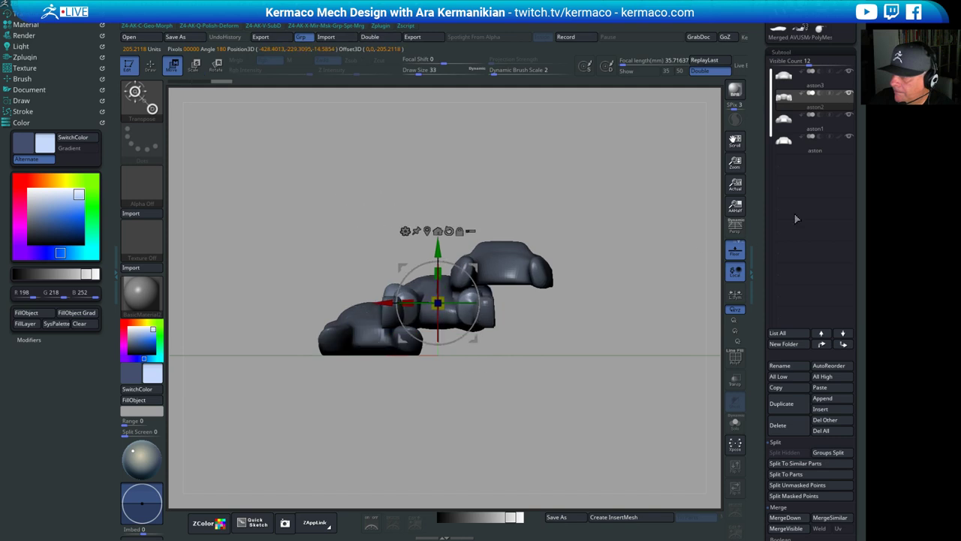
Select aston1, turn off symmetry, centre the gizmo on the body and move it to the world origin
{"action": "left_click", "coordinate": [810, 134]}
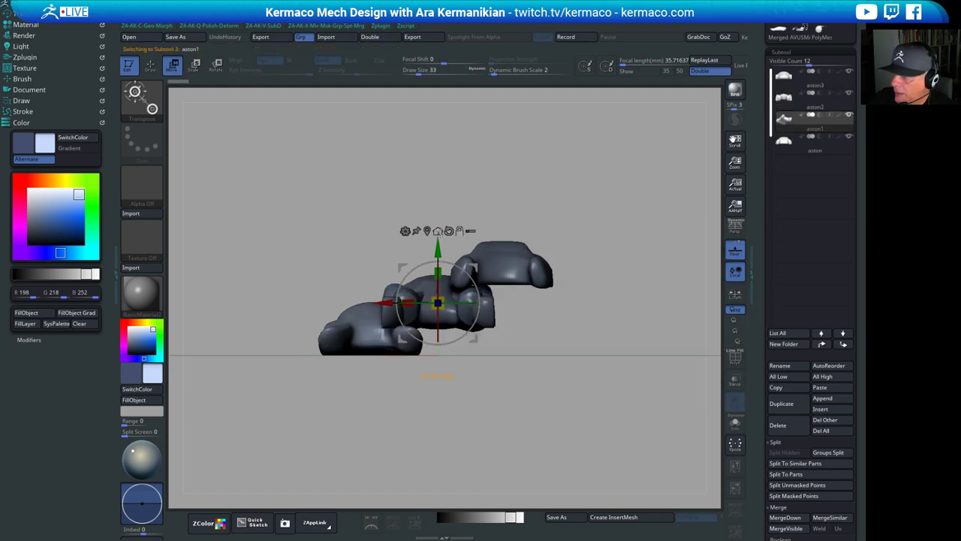
{"action": "left_click", "coordinate": [428, 231]}
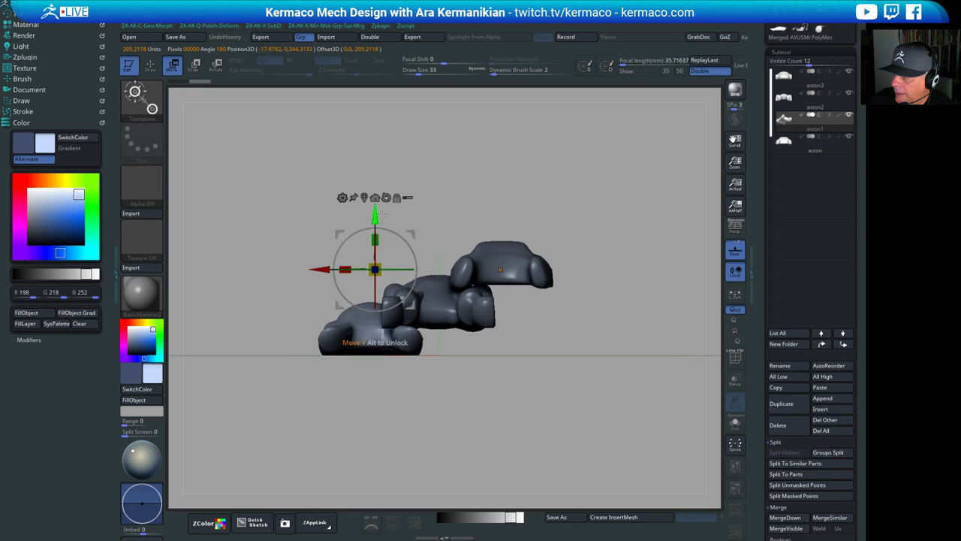
{"action": "left_click_drag", "start_coordinate": [552, 206], "coordinate": [506, 236]}
{"action": "key", "text": "ctrl+space"}
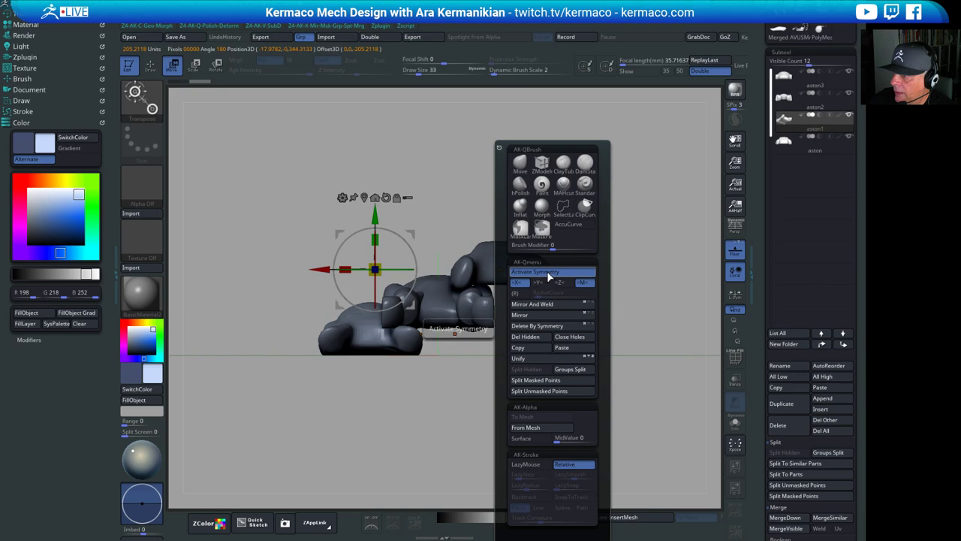
{"action": "left_click", "coordinate": [546, 272]}
{"action": "left_click", "coordinate": [364, 197]}
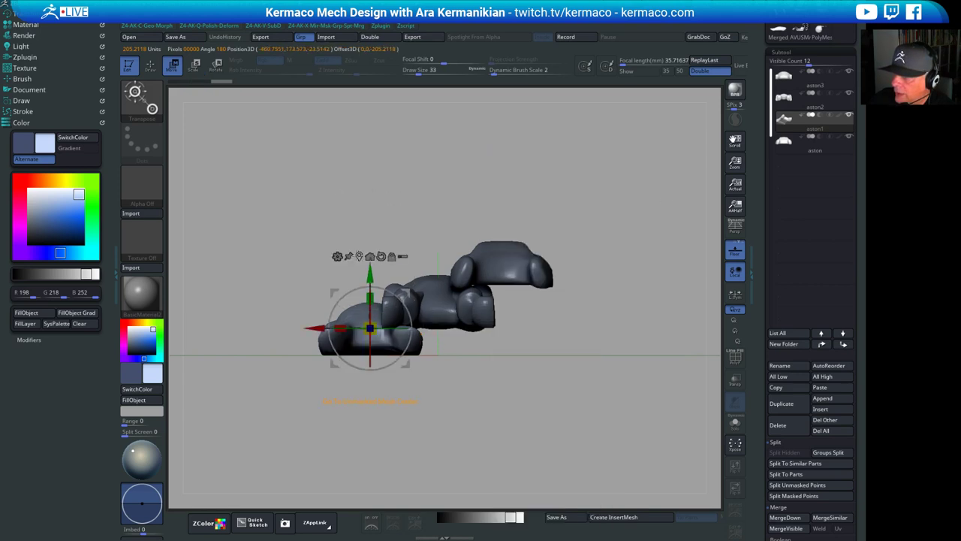
{"action": "left_click", "coordinate": [370, 257]}
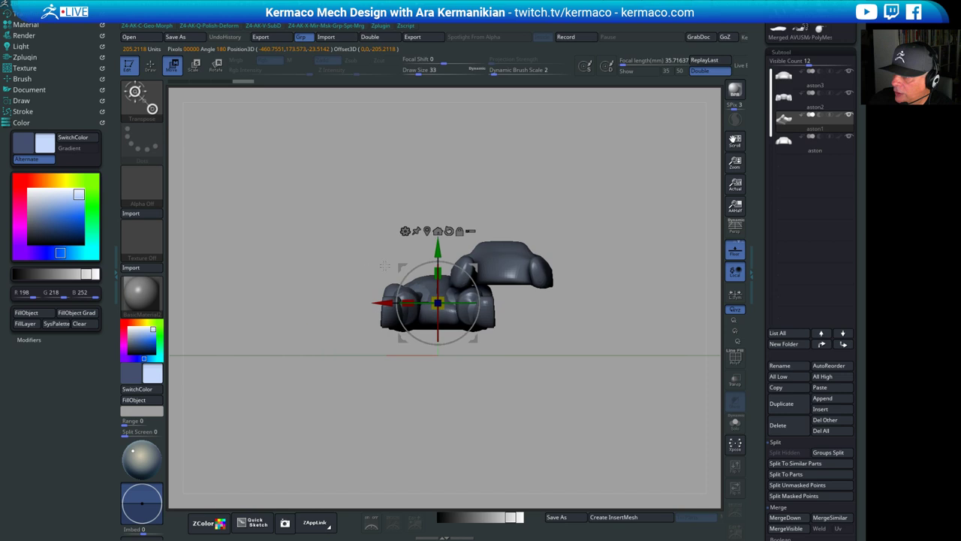
Select the aston subtool, centre the gizmo on its body and move it to the world origin
{"action": "left_click", "coordinate": [810, 154]}
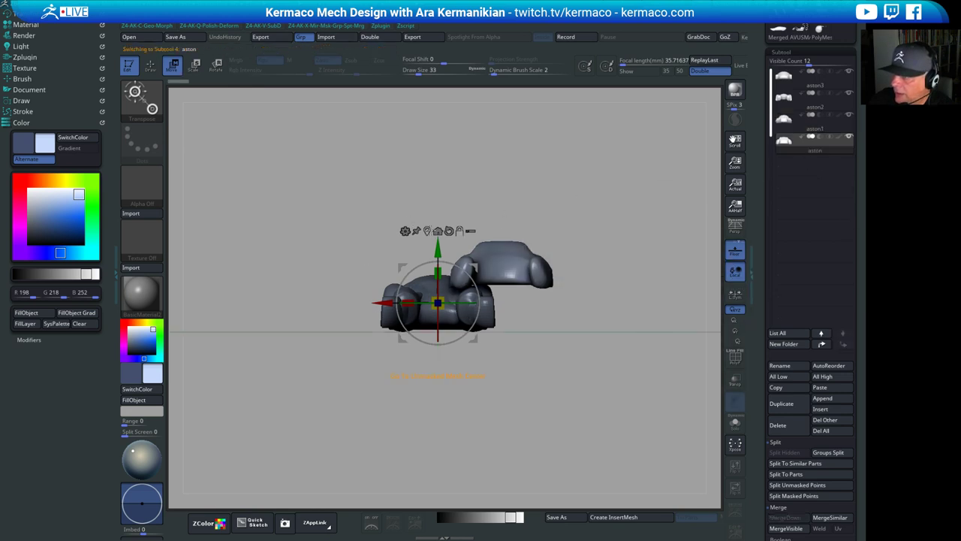
{"action": "left_click", "coordinate": [437, 231]}
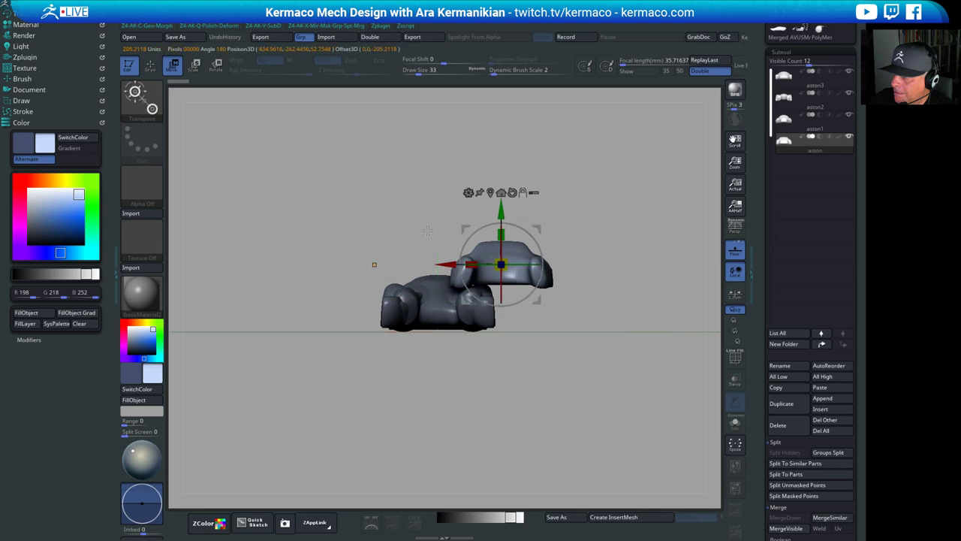
{"action": "left_click", "coordinate": [500, 193]}
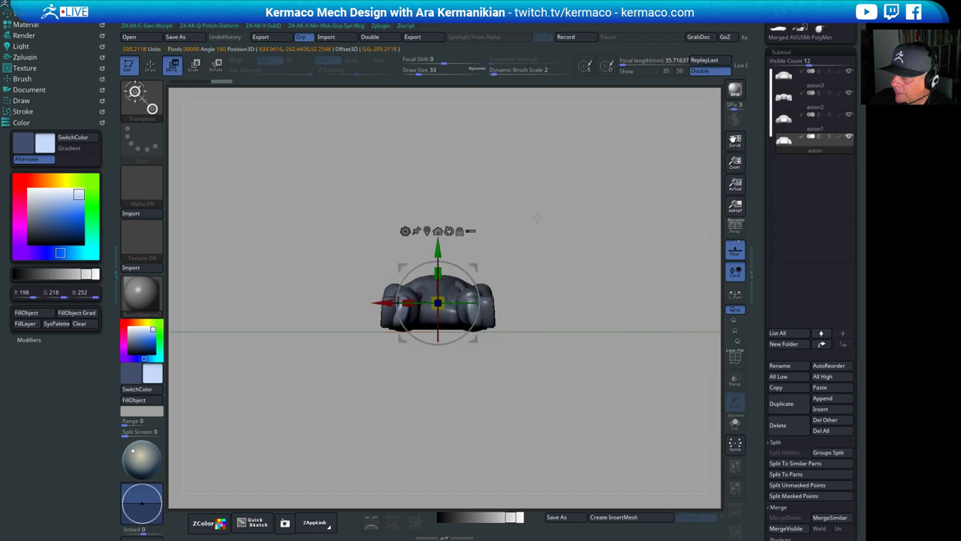
Turn off the floor grid and view the four overlapping bodies in side view
{"action": "left_click_drag", "start_coordinate": [538, 217], "coordinate": [485, 199]}
{"action": "left_click_drag", "start_coordinate": [551, 189], "coordinate": [454, 225], "text": "shift"}
{"action": "left_click_drag", "start_coordinate": [525, 203], "coordinate": [632, 325], "text": "alt"}
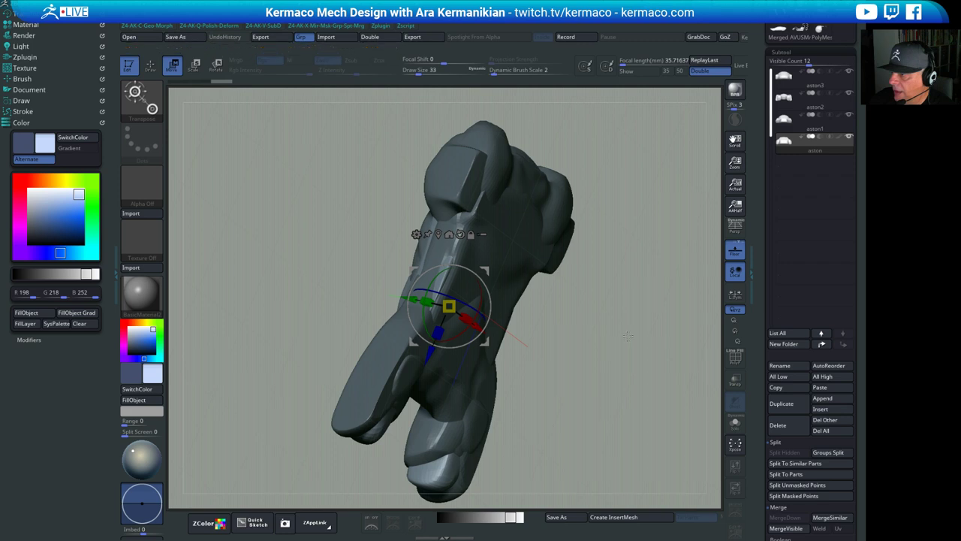
{"action": "left_click", "coordinate": [738, 256]}
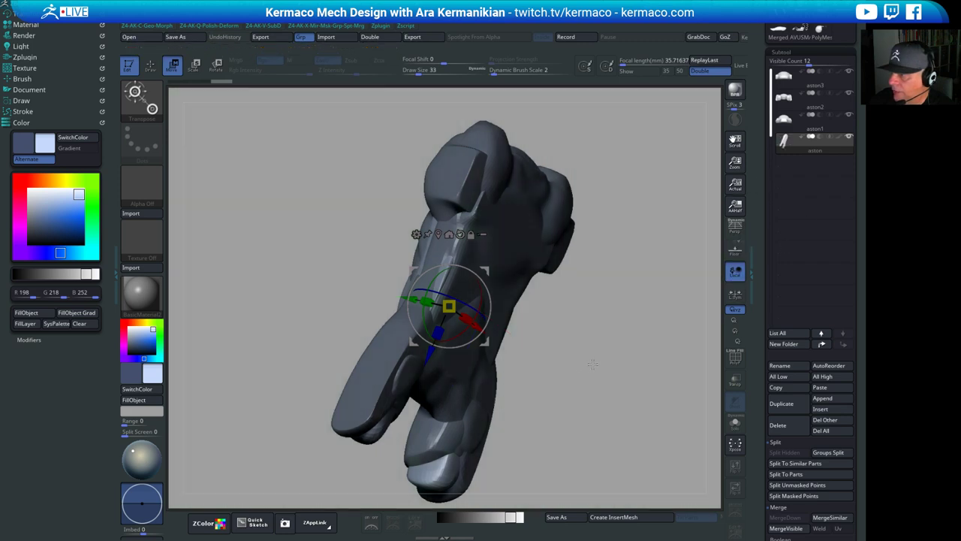
{"action": "left_click_drag", "start_coordinate": [592, 363], "coordinate": [670, 223], "text": "shift"}
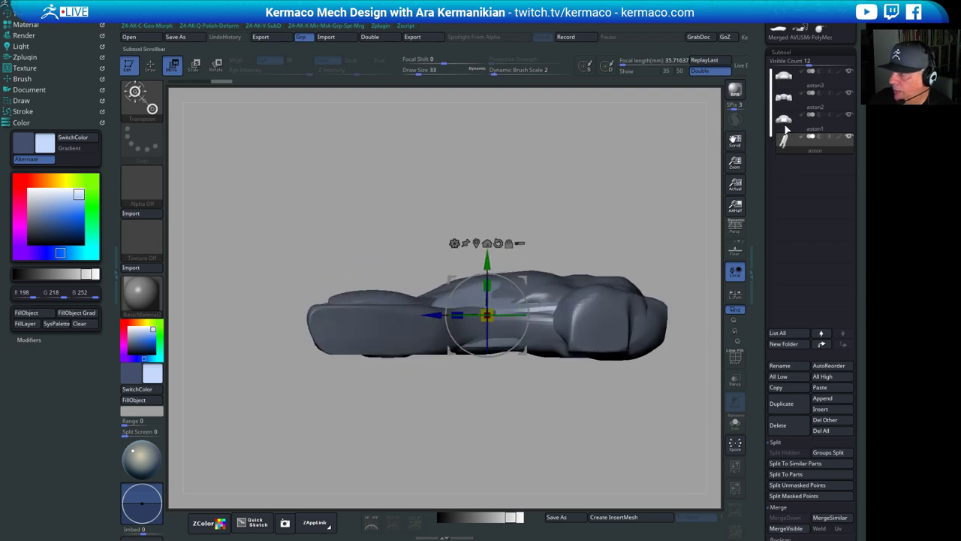
Make aston3 active and hide aston1 and aston to compare aston3 with aston2 from above and the side
{"action": "left_click", "coordinate": [818, 89]}
{"action": "left_click_drag", "start_coordinate": [655, 177], "coordinate": [637, 235]}
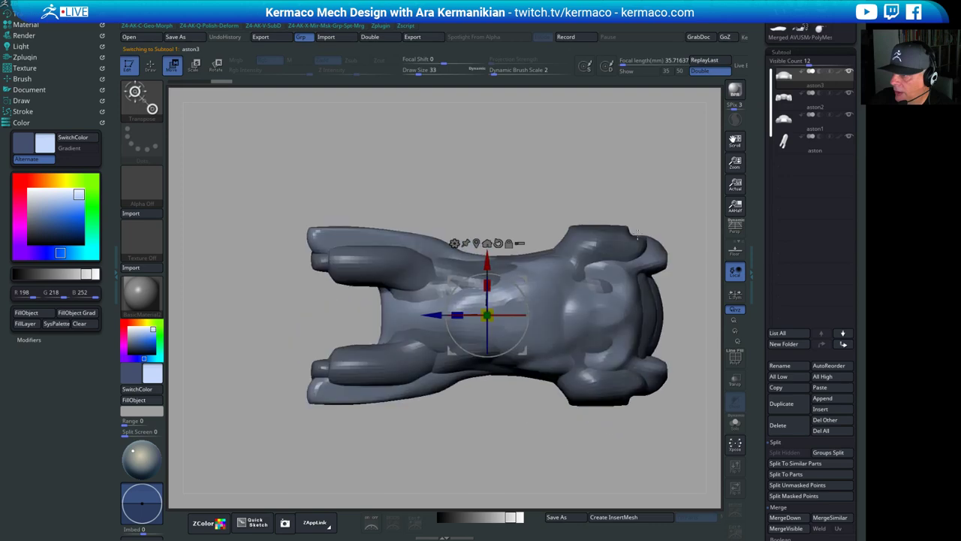
{"action": "left_click", "coordinate": [848, 115]}
{"action": "left_click", "coordinate": [848, 136]}
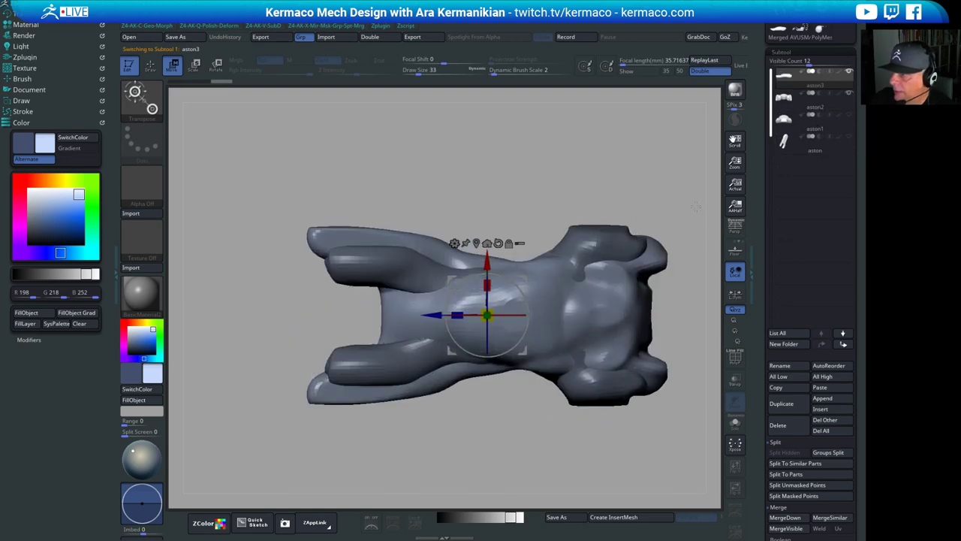
{"action": "left_click_drag", "start_coordinate": [629, 156], "coordinate": [614, 213]}
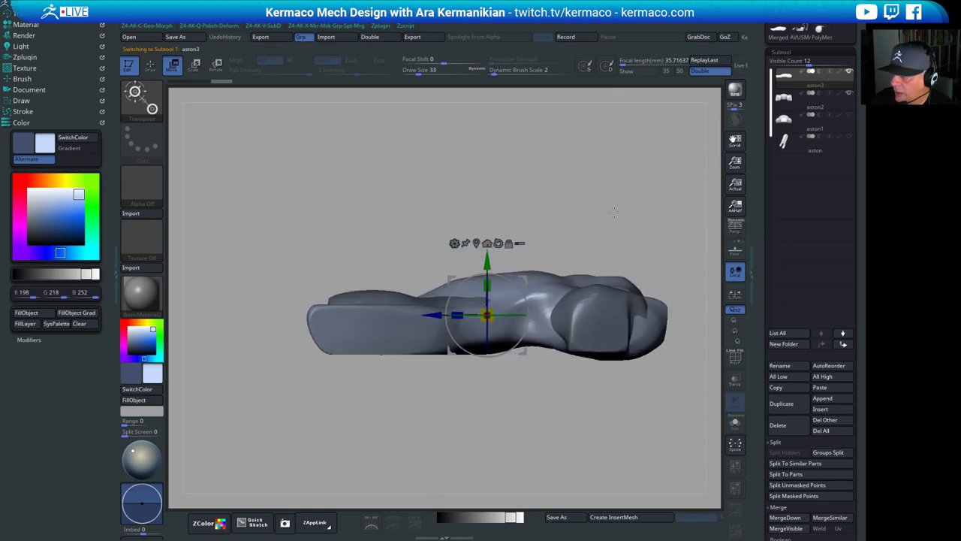
{"action": "left_click_drag", "start_coordinate": [627, 333], "coordinate": [576, 153]}
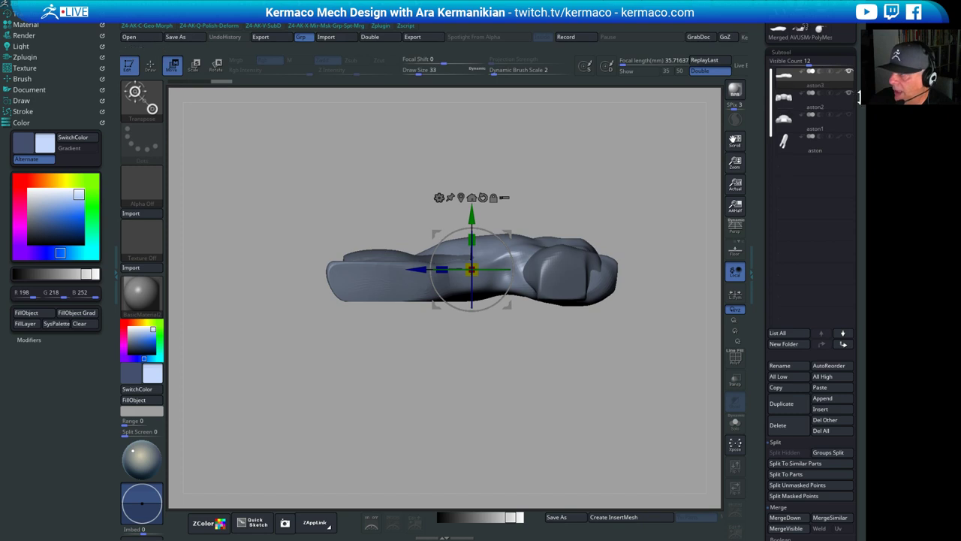
Hide aston2 and show aston1 to compare its shape with aston3 from several angles
{"action": "left_click", "coordinate": [852, 94]}
{"action": "left_click", "coordinate": [848, 115]}
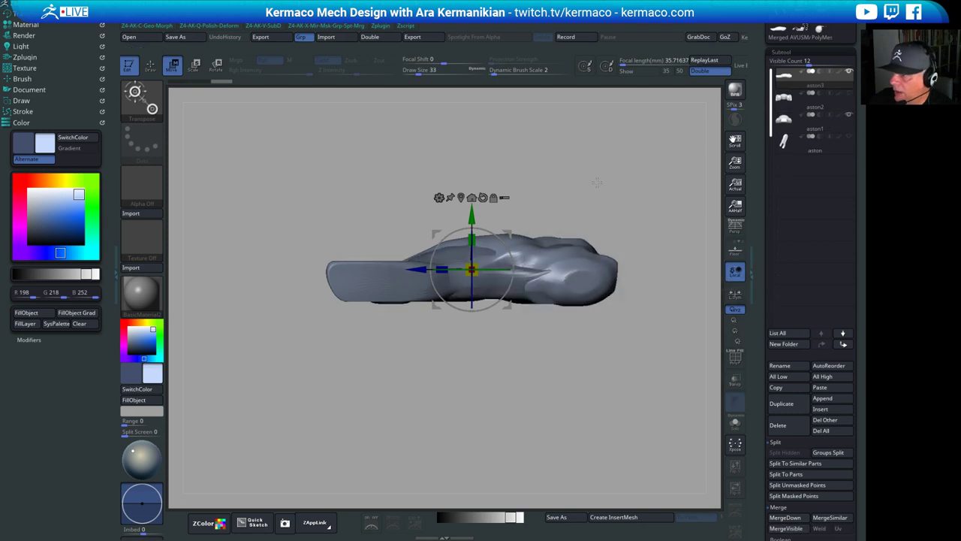
{"action": "left_click_drag", "start_coordinate": [601, 183], "coordinate": [357, 272]}
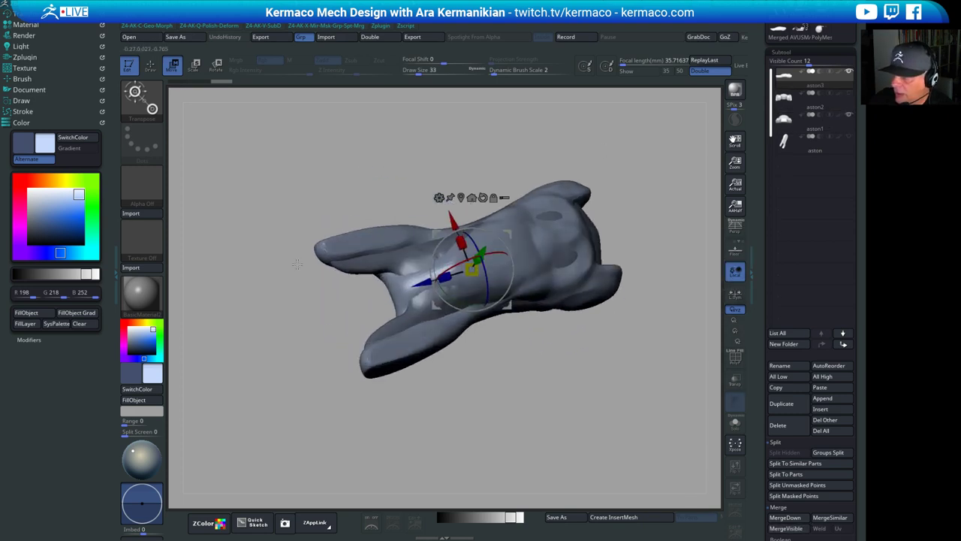
{"action": "mouse_move", "coordinate": [644, 216]}
{"action": "left_mouse_down"}
{"action": "mouse_move", "coordinate": [650, 116]}
{"action": "mouse_move", "coordinate": [646, 266]}
{"action": "mouse_move", "coordinate": [596, 217]}
{"action": "mouse_move", "coordinate": [551, 237]}
{"action": "mouse_move", "coordinate": [591, 257]}
{"action": "mouse_move", "coordinate": [592, 194]}
{"action": "mouse_move", "coordinate": [573, 126]}
{"action": "mouse_move", "coordinate": [609, 122]}
{"action": "mouse_move", "coordinate": [615, 265]}
{"action": "left_mouse_up"}
Turn on Transparency in Draw mode and make aston1 the active subtool to see it inside aston3
{"action": "key", "text": "q"}
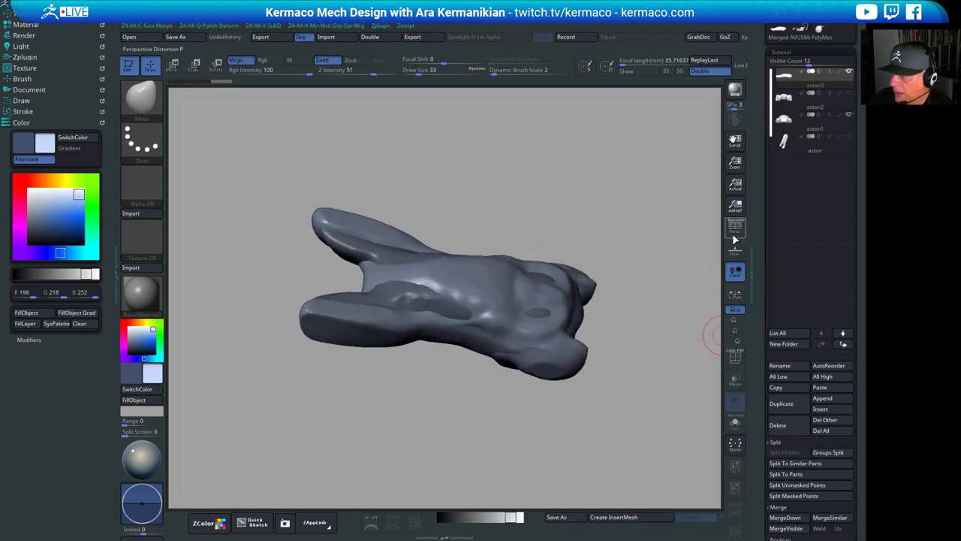
{"action": "left_click", "coordinate": [736, 382]}
{"action": "mouse_move", "coordinate": [618, 217]}
{"action": "left_mouse_down"}
{"action": "mouse_move", "coordinate": [614, 242]}
{"action": "mouse_move", "coordinate": [647, 171]}
{"action": "left_mouse_up"}
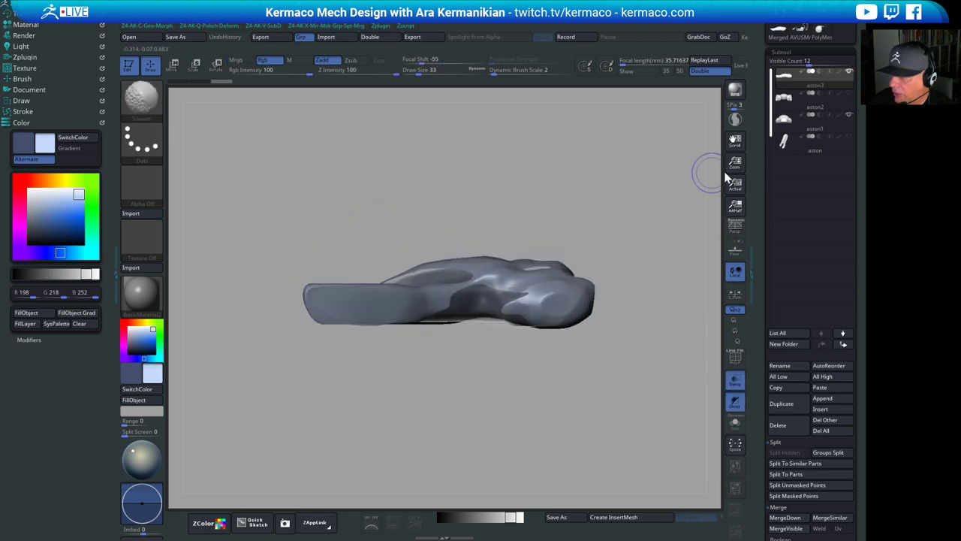
{"action": "left_click", "coordinate": [825, 134]}
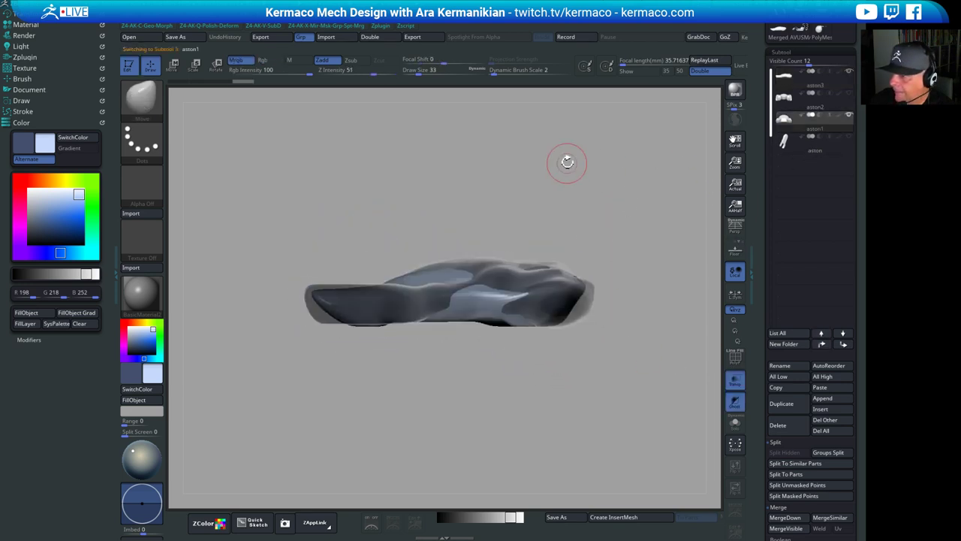
Duplicate the aston1 body and move the copy two places up the subtool list, directly below aston3
{"action": "left_click_drag", "start_coordinate": [567, 164], "coordinate": [554, 238]}
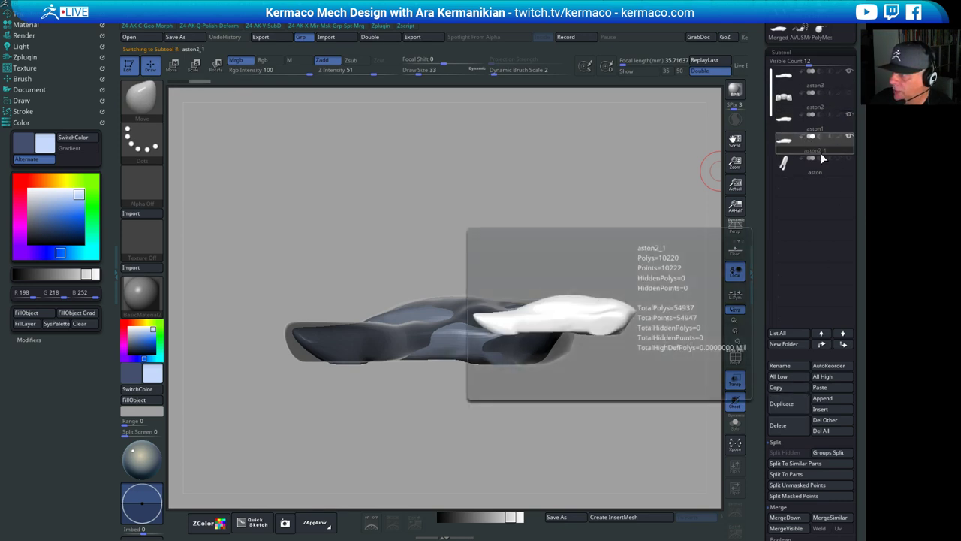
{"action": "left_click", "coordinate": [822, 345]}
{"action": "left_click", "coordinate": [822, 345]}
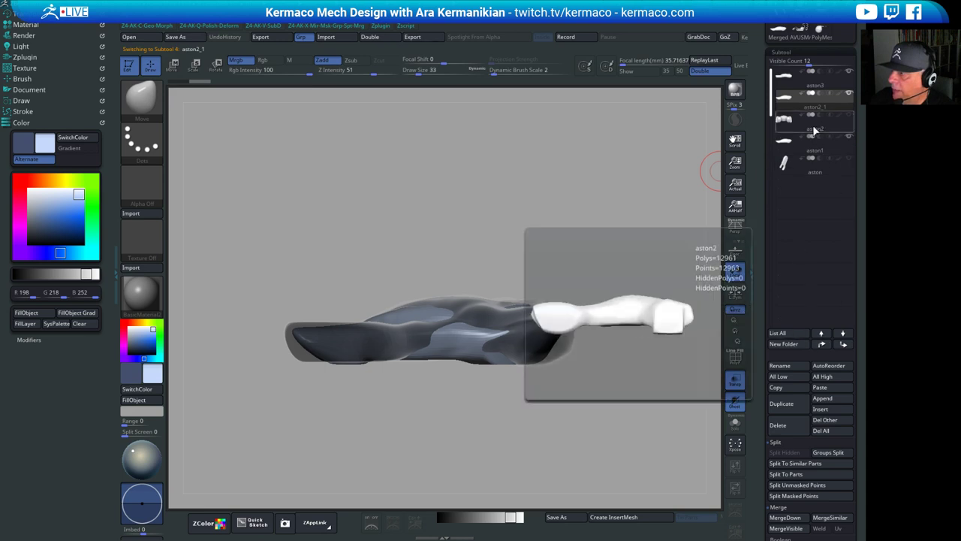
Select aston1 and create a new subtool folder named "parts" for it
{"action": "left_click", "coordinate": [831, 153]}
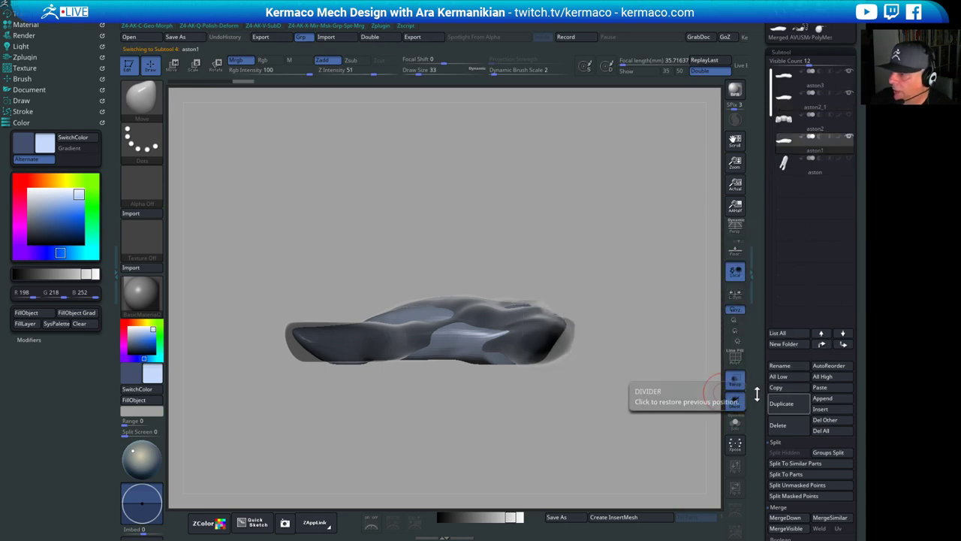
{"action": "left_click_drag", "start_coordinate": [765, 402], "coordinate": [806, 329]}
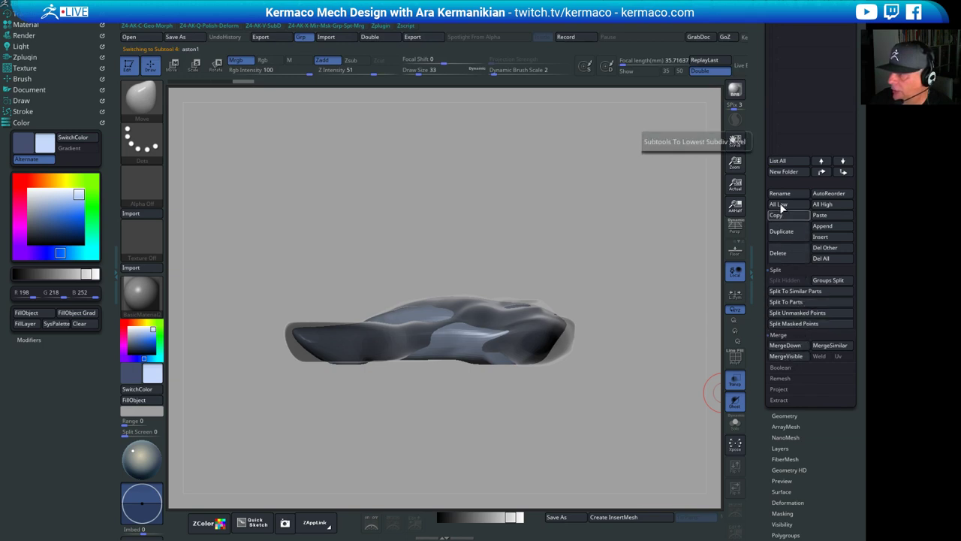
{"action": "left_click", "coordinate": [785, 171]}
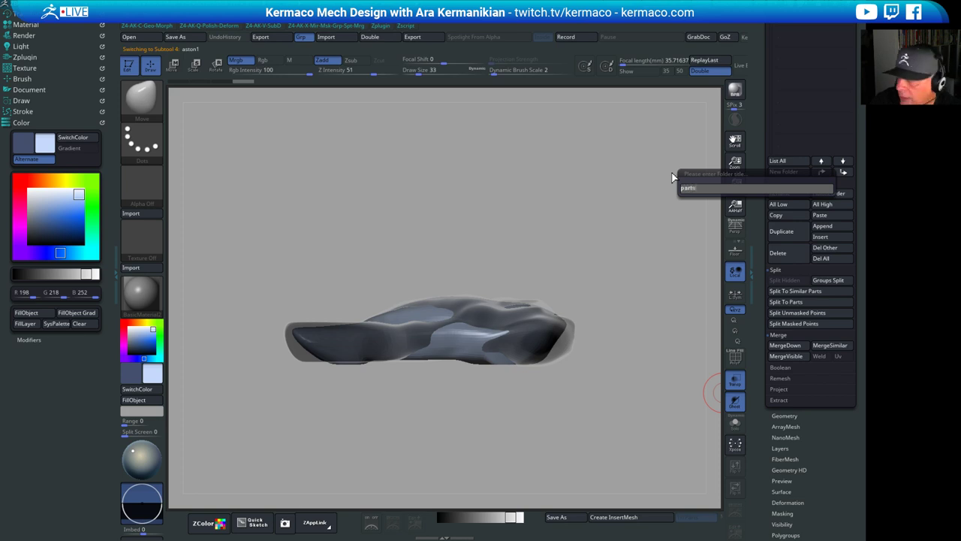
{"action": "key", "text": "Return"}
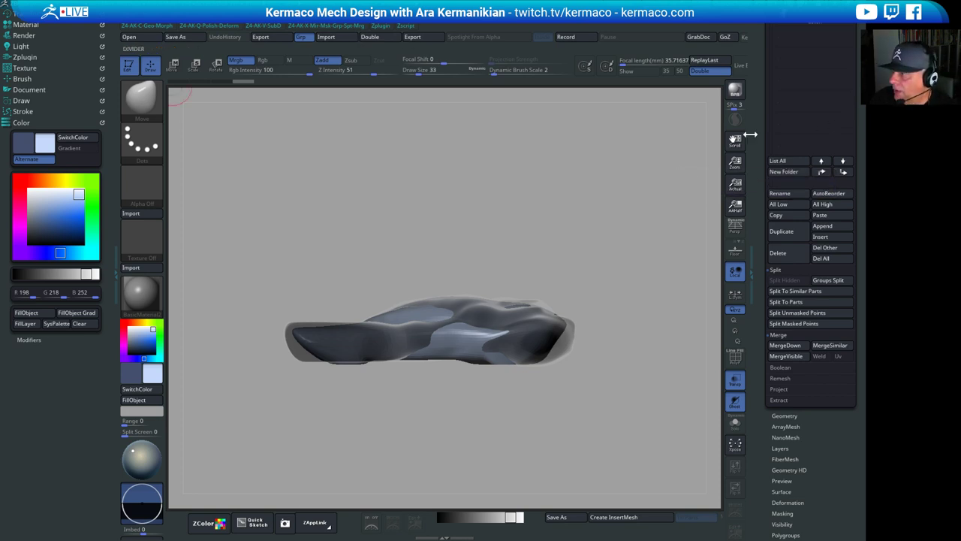
Bring the parts folder into view in the subtool list and collapse it
{"action": "left_click_drag", "start_coordinate": [758, 137], "coordinate": [721, 238]}
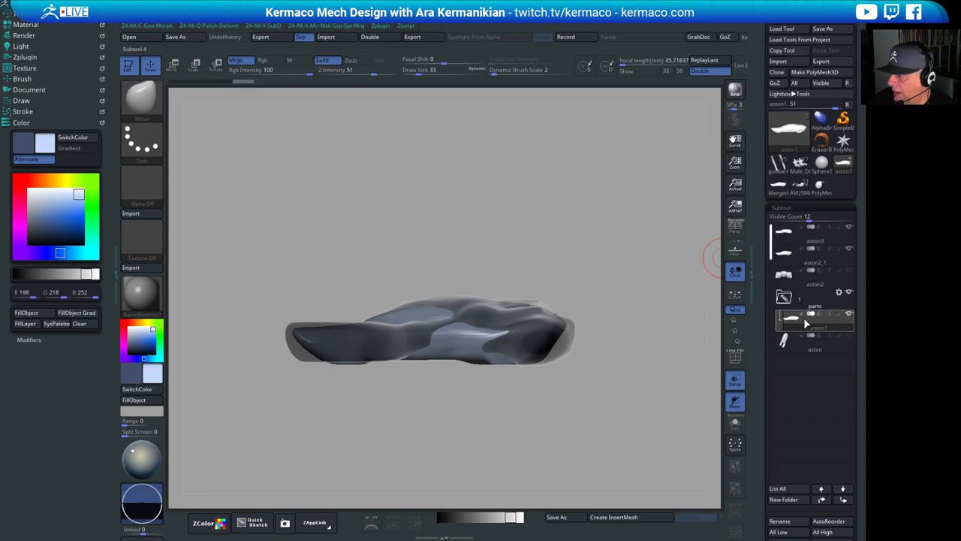
{"action": "left_click", "coordinate": [793, 298]}
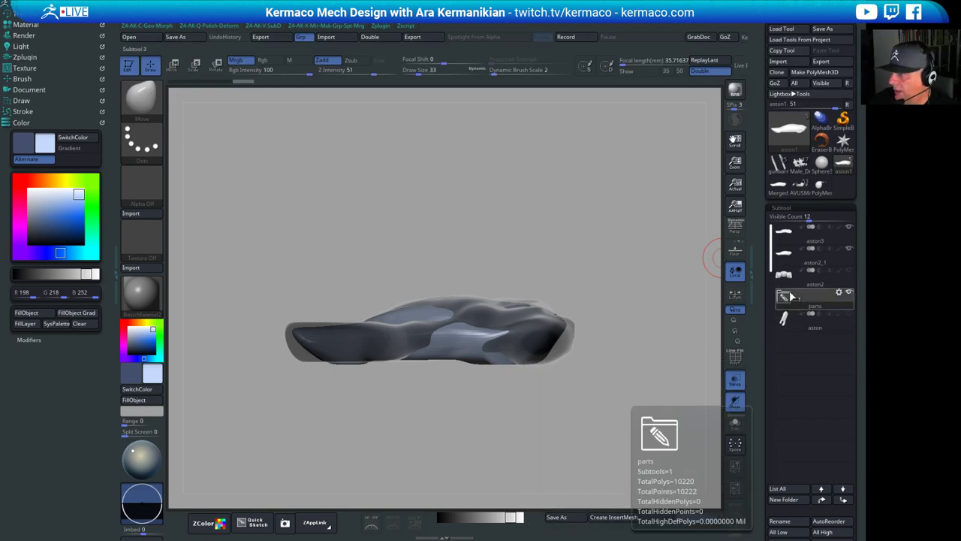
{"action": "left_click", "coordinate": [790, 296]}
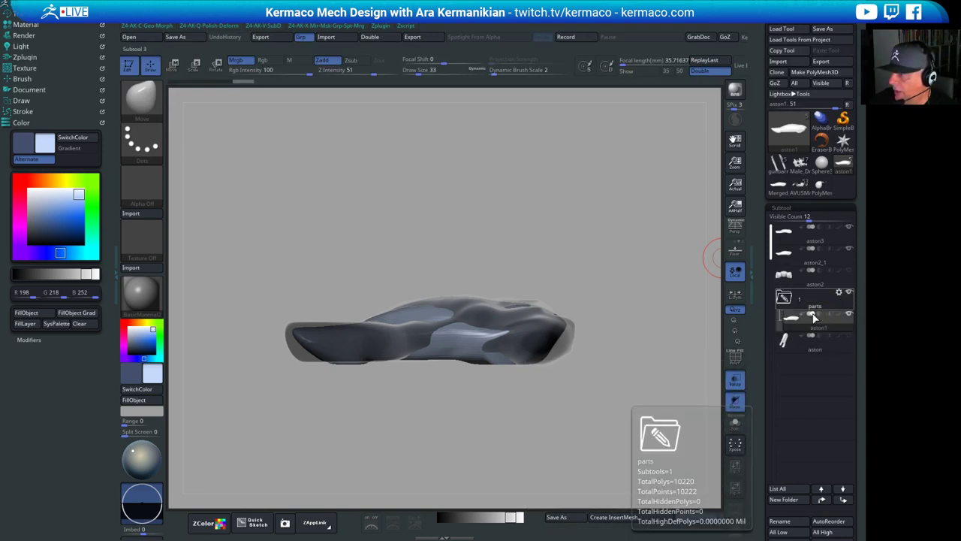
{"action": "left_click", "coordinate": [787, 298]}
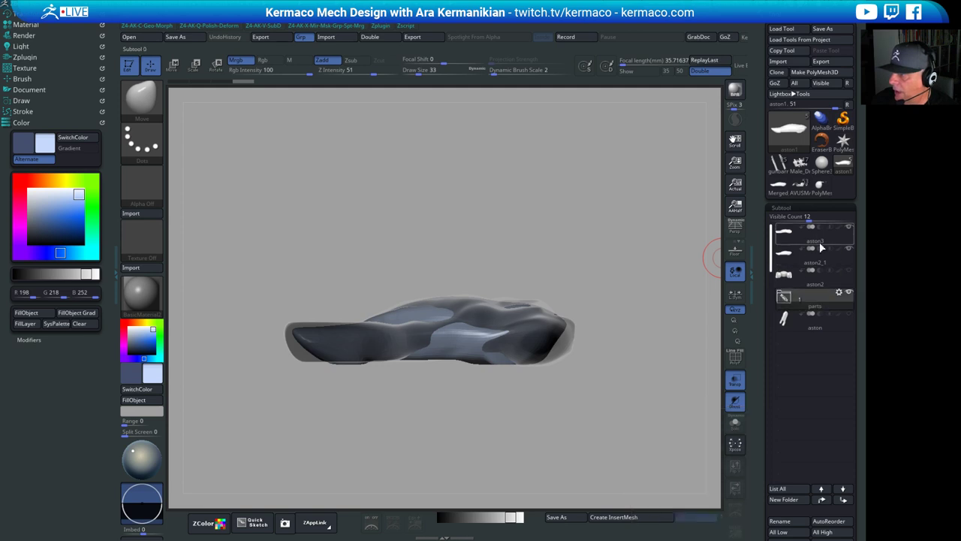
Make aston3 the active subtool and turn off Transparency to view the overlapping bodies as solid
{"action": "left_click", "coordinate": [821, 248]}
{"action": "left_click_drag", "start_coordinate": [620, 301], "coordinate": [709, 259]}
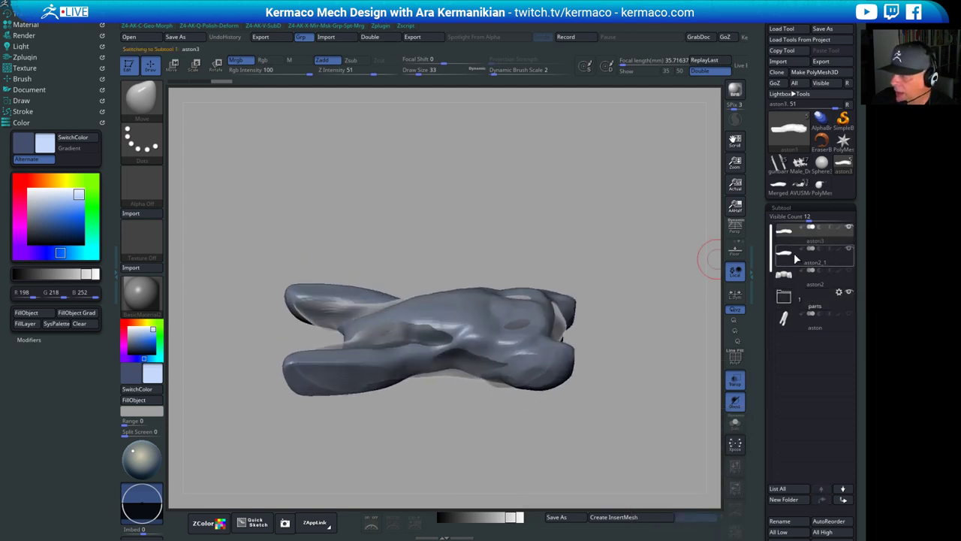
{"action": "mouse_move", "coordinate": [854, 323]}
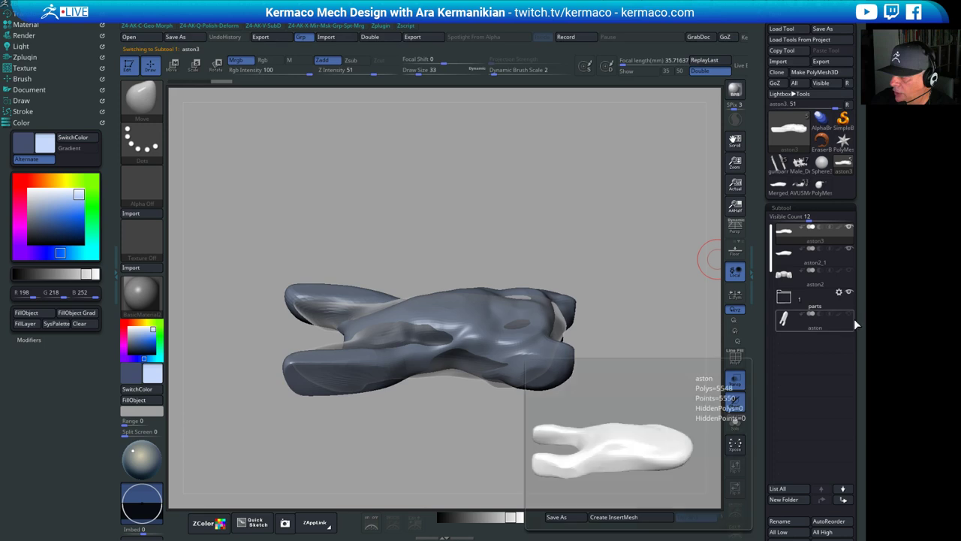
{"action": "left_click", "coordinate": [740, 384]}
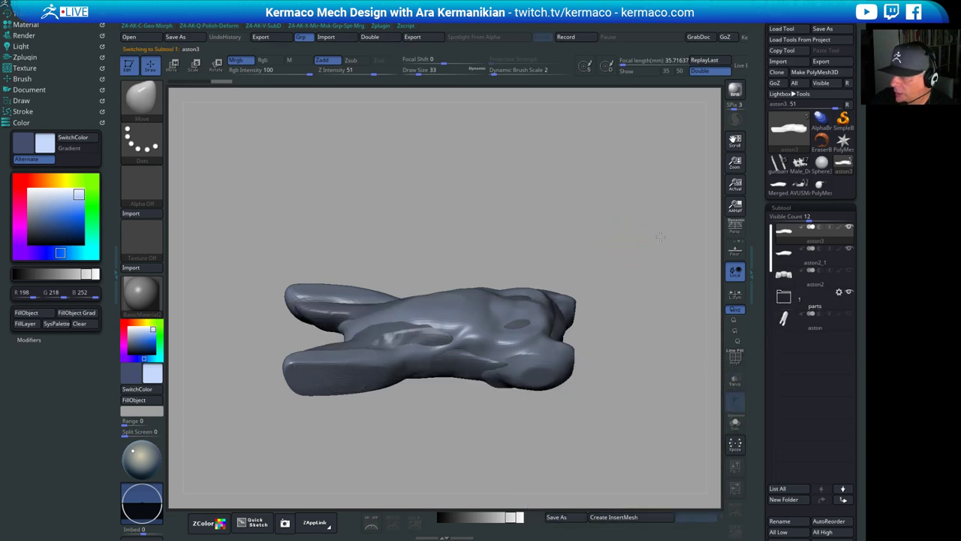
{"action": "mouse_move", "coordinate": [659, 235]}
{"action": "left_mouse_down"}
{"action": "mouse_move", "coordinate": [668, 300]}
{"action": "mouse_move", "coordinate": [609, 265]}
{"action": "mouse_move", "coordinate": [633, 247]}
{"action": "mouse_move", "coordinate": [628, 198]}
{"action": "mouse_move", "coordinate": [614, 208]}
{"action": "left_mouse_up"}
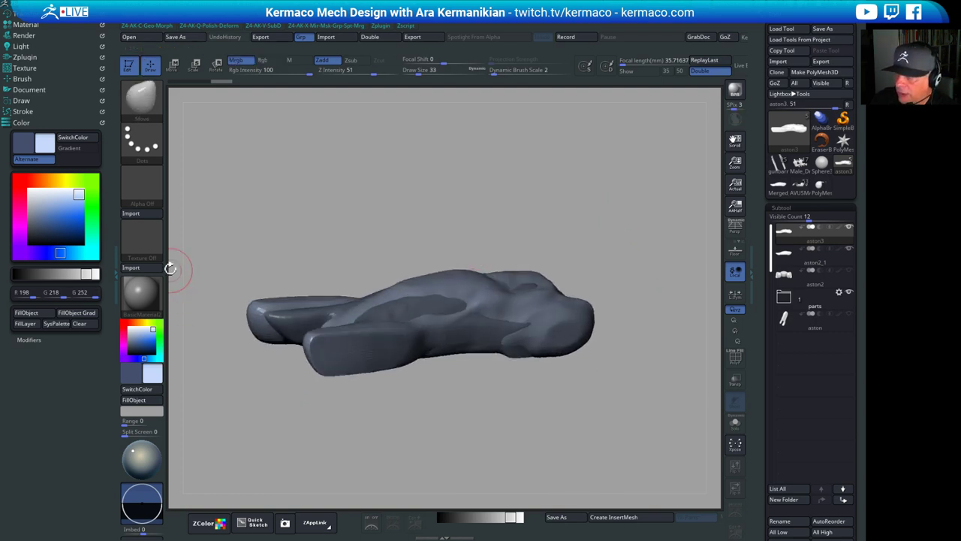
Switch to Rgb only, choose a medium blue (R 80, G 129, B 212), and fill the aston3 body with it
{"action": "left_click", "coordinate": [267, 61]}
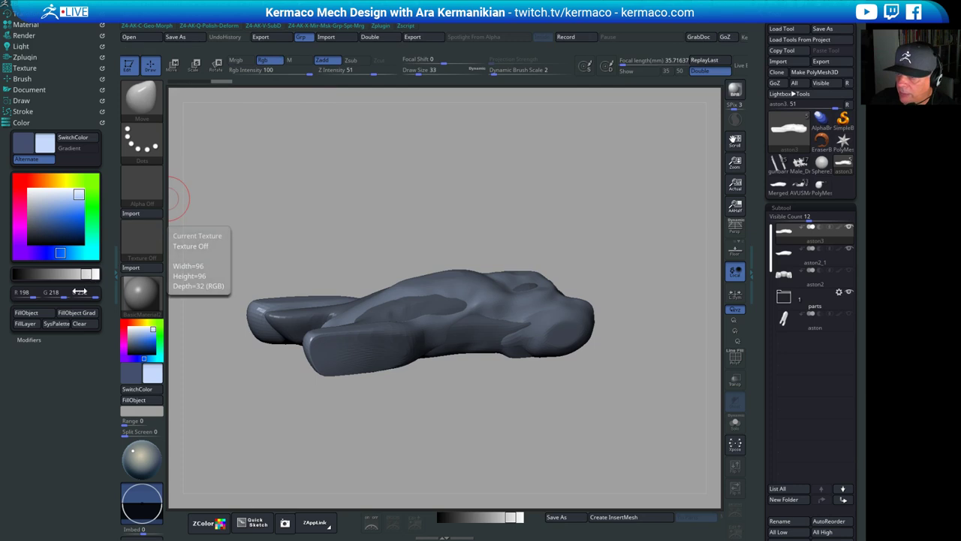
{"action": "left_click", "coordinate": [144, 339]}
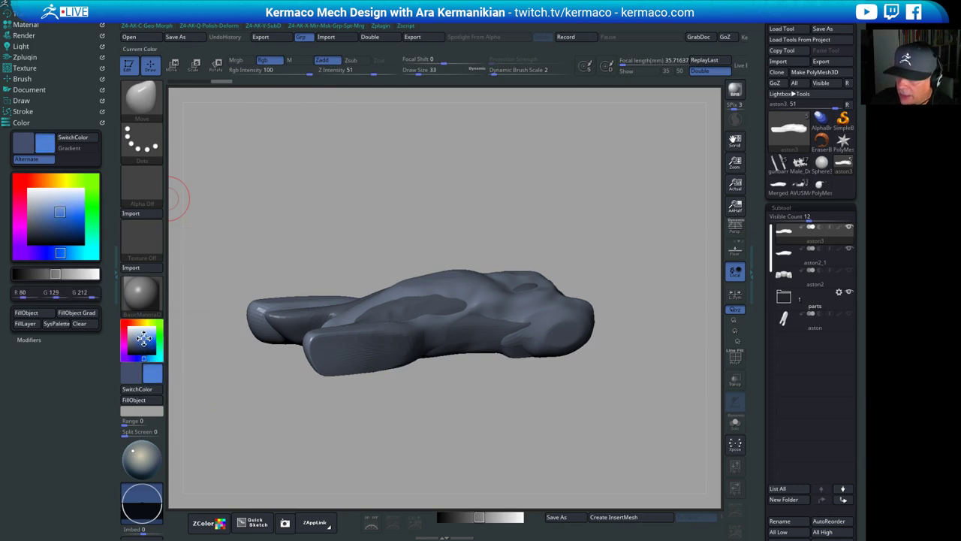
{"action": "left_click_drag", "start_coordinate": [359, 210], "coordinate": [325, 243]}
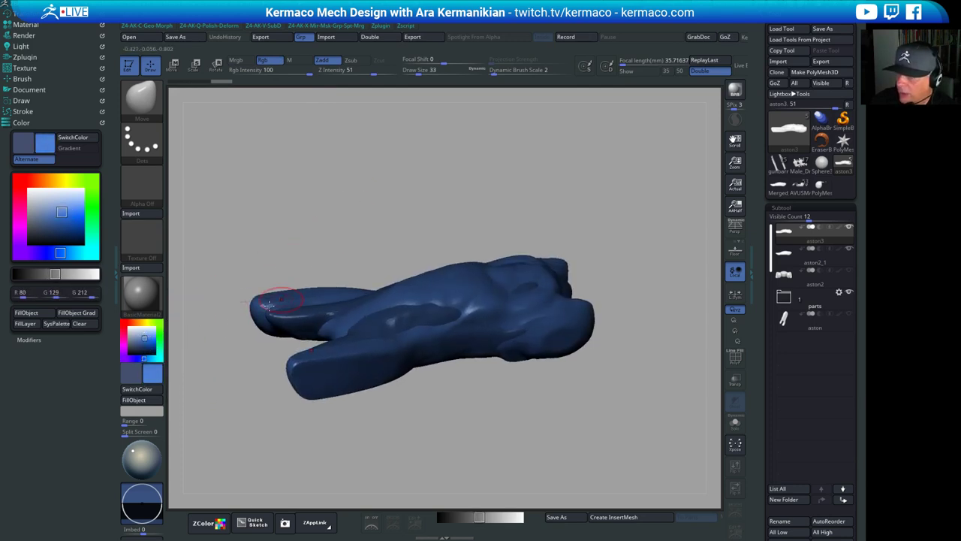
Try several colours for the unfilled inner body against the blue one and settle on light grey (R 221, G 221, B 221)
{"action": "left_click", "coordinate": [150, 340]}
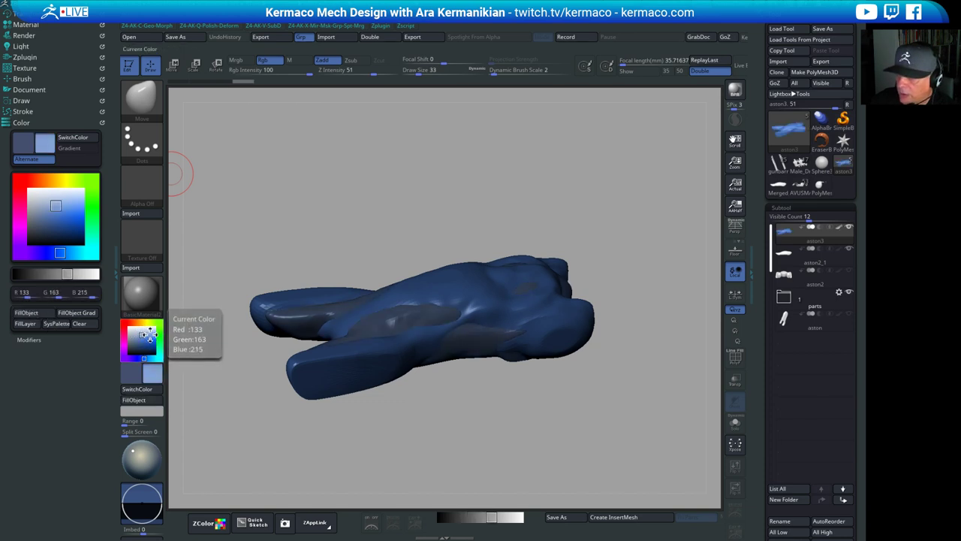
{"action": "left_click", "coordinate": [149, 332]}
{"action": "left_click", "coordinate": [139, 347]}
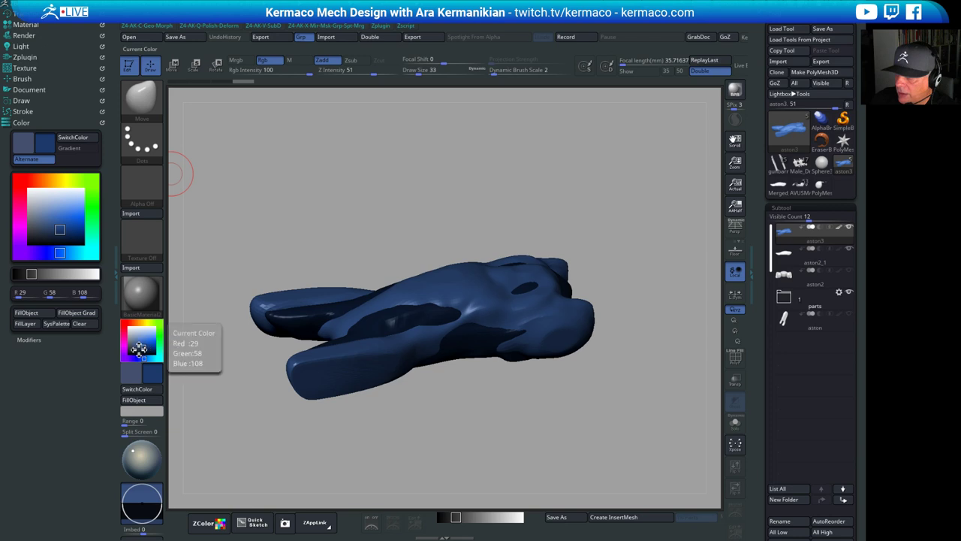
{"action": "left_click", "coordinate": [142, 335]}
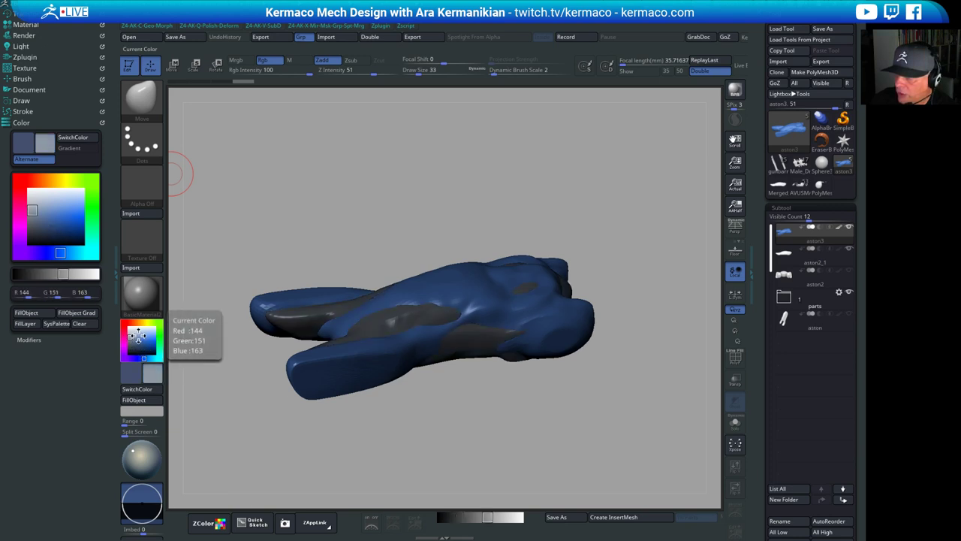
{"action": "left_click_drag", "start_coordinate": [142, 335], "coordinate": [130, 332]}
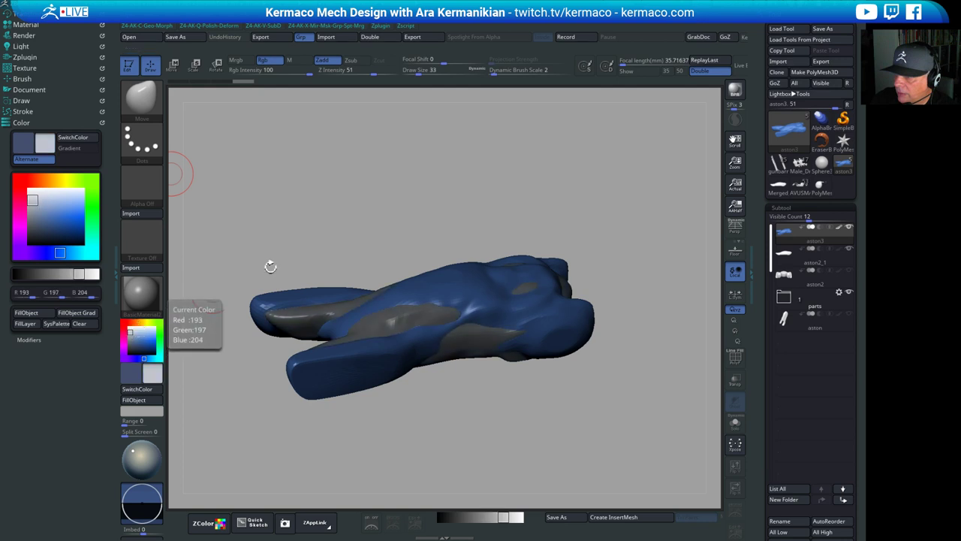
{"action": "left_click_drag", "start_coordinate": [427, 186], "coordinate": [442, 239]}
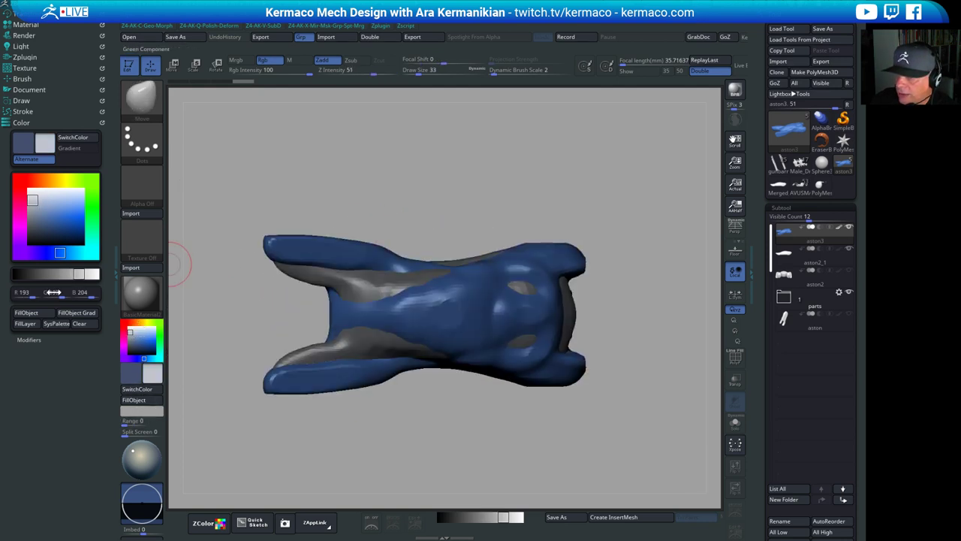
{"action": "mouse_move", "coordinate": [72, 274]}
{"action": "left_mouse_down"}
{"action": "mouse_move", "coordinate": [63, 271]}
{"action": "mouse_move", "coordinate": [89, 271]}
{"action": "left_mouse_up"}
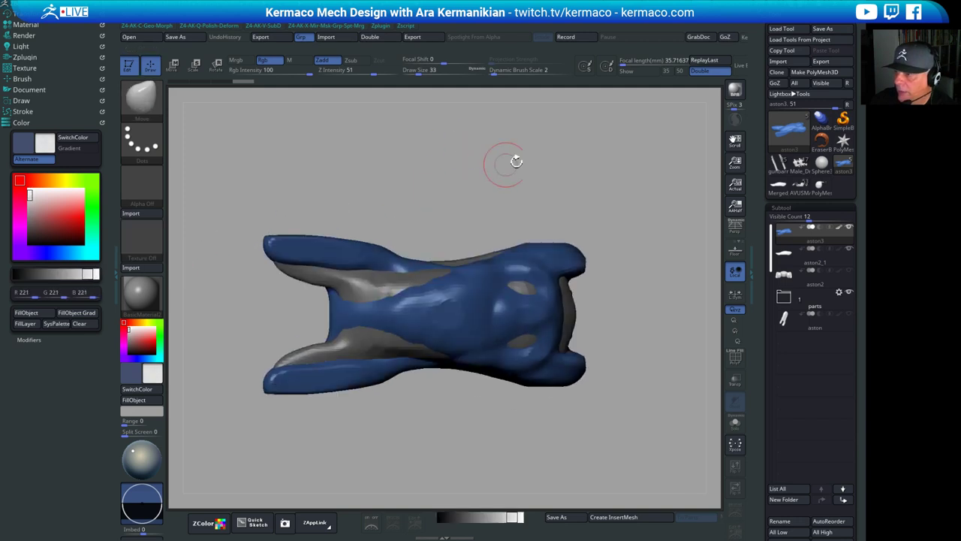
Merge aston3 down with the aston2_1 body below it into one subtool
{"action": "mouse_move", "coordinate": [515, 159]}
{"action": "left_mouse_down", "text": "alt"}
{"action": "mouse_move", "coordinate": [485, 178]}
{"action": "mouse_move", "coordinate": [519, 165]}
{"action": "left_mouse_up", "text": "alt"}
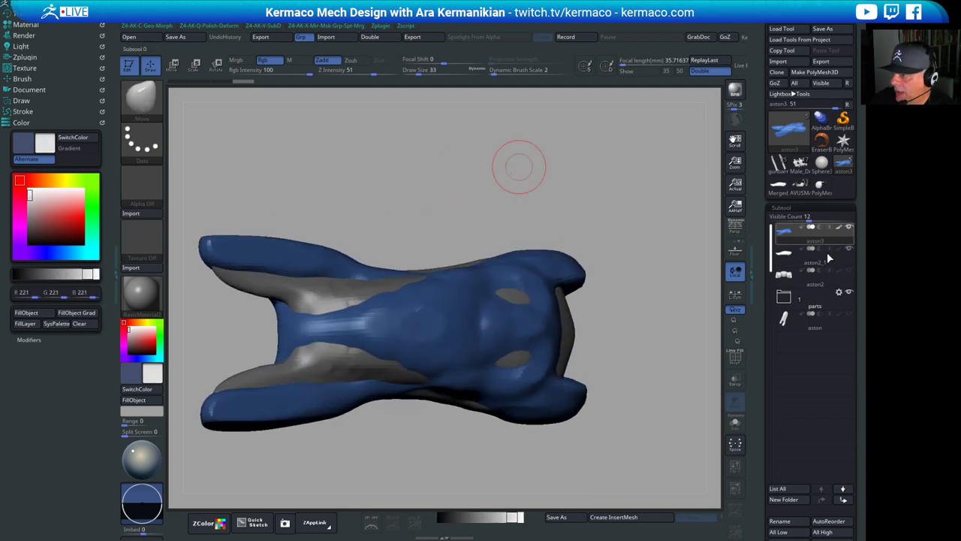
{"action": "left_click_drag", "start_coordinate": [783, 452], "coordinate": [788, 277]}
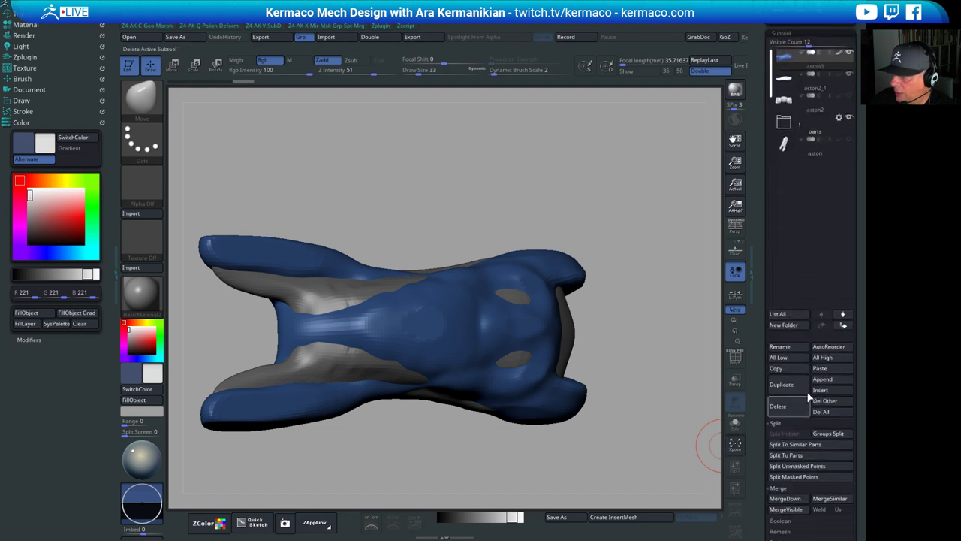
{"action": "left_click", "coordinate": [794, 500]}
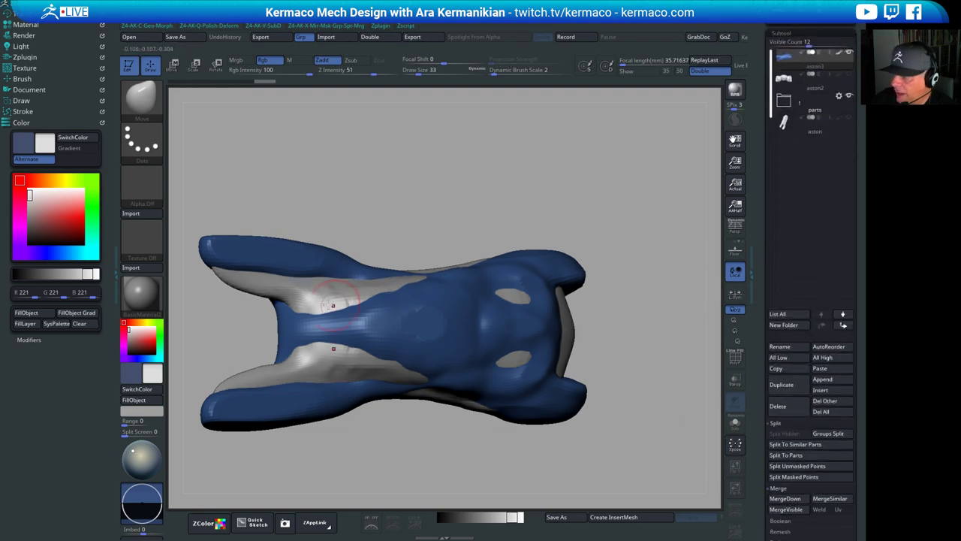
{"action": "left_click_drag", "start_coordinate": [524, 235], "coordinate": [594, 187]}
In the ZRemesher settings, raise Curves Strength to 100 and enable Adapt
{"action": "left_click_drag", "start_coordinate": [765, 349], "coordinate": [764, 114]}
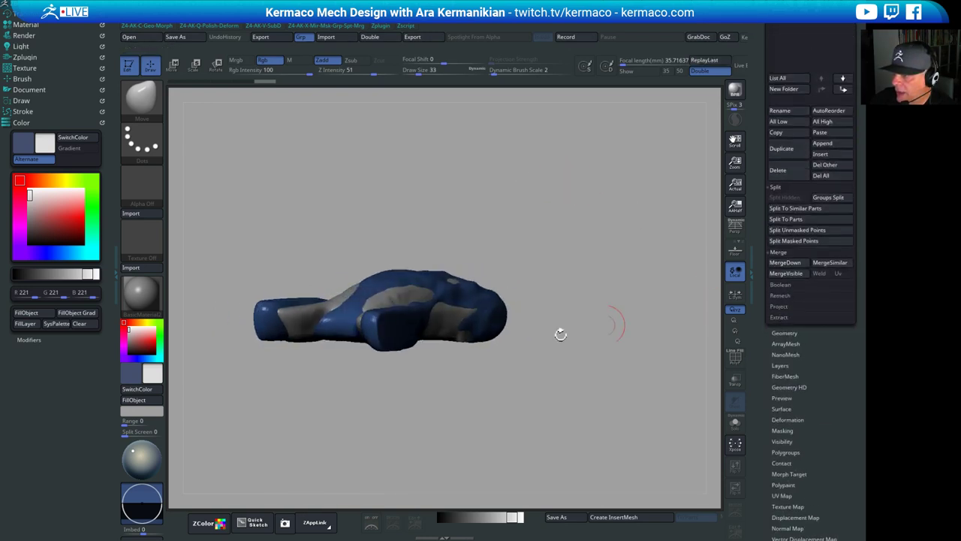
{"action": "left_click_drag", "start_coordinate": [620, 318], "coordinate": [537, 299]}
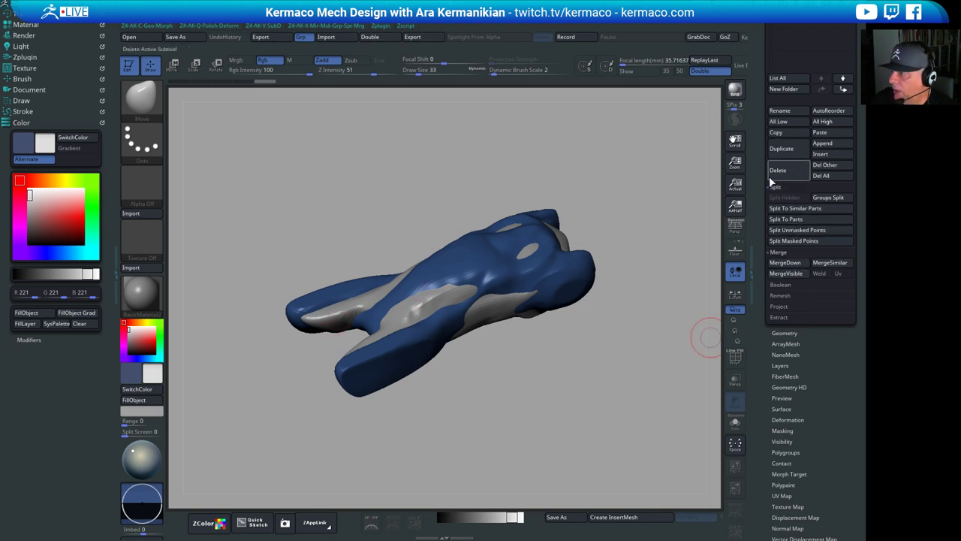
{"action": "left_click_drag", "start_coordinate": [764, 190], "coordinate": [758, 215]}
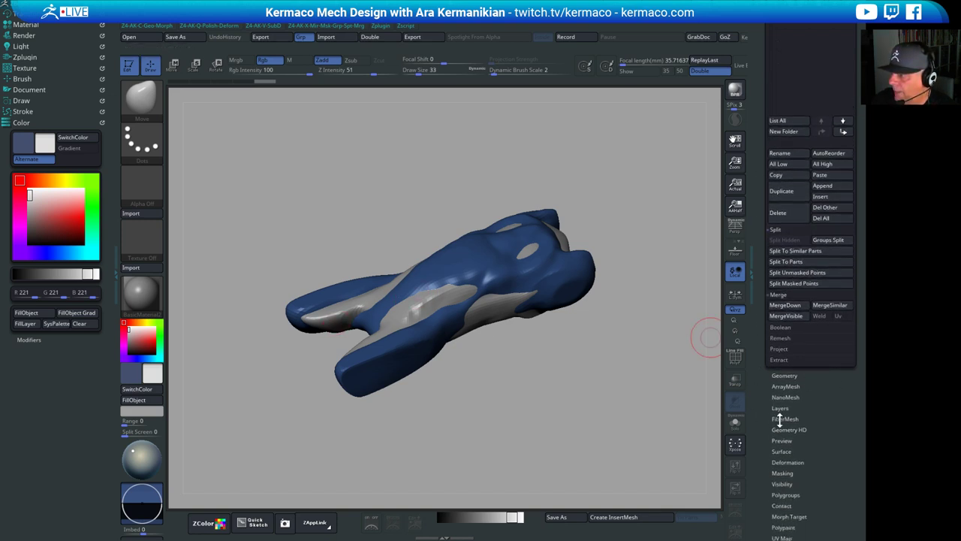
{"action": "left_click", "coordinate": [785, 376]}
{"action": "left_click_drag", "start_coordinate": [861, 329], "coordinate": [829, 429]}
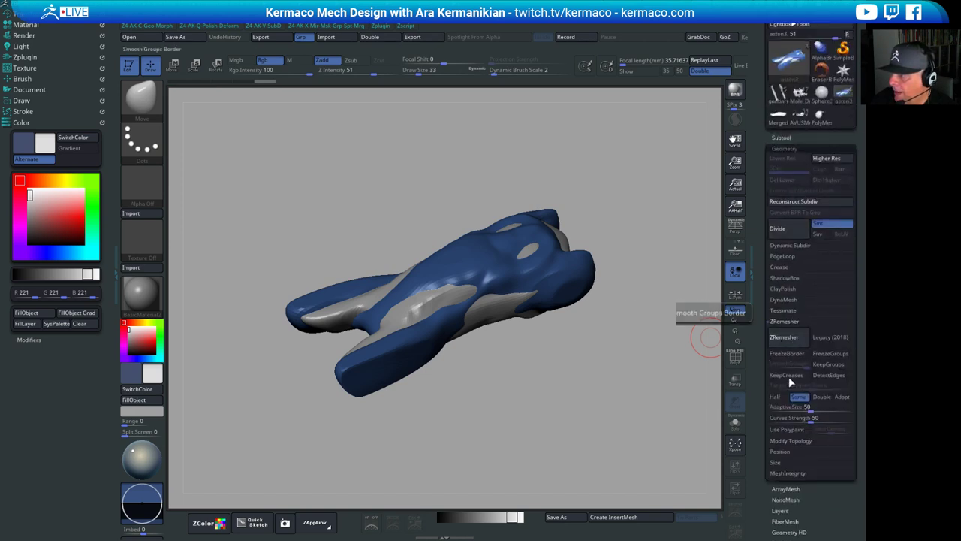
{"action": "left_click_drag", "start_coordinate": [811, 418], "coordinate": [855, 417]}
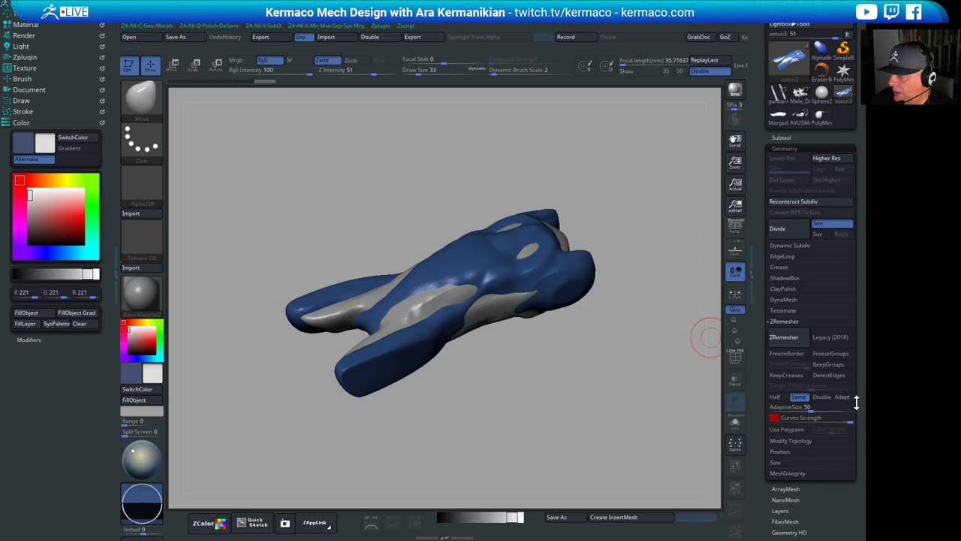
{"action": "left_click", "coordinate": [843, 397]}
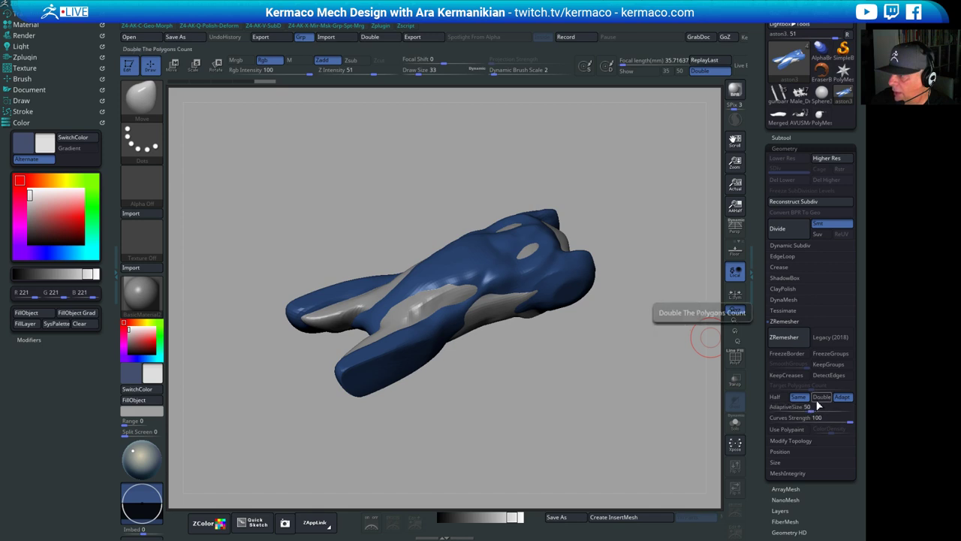
DynaMesh the merged body at resolution 1024 with SubProjection 1, Blur 0 and Project enabled
{"action": "left_click", "coordinate": [785, 321]}
{"action": "left_click", "coordinate": [792, 298]}
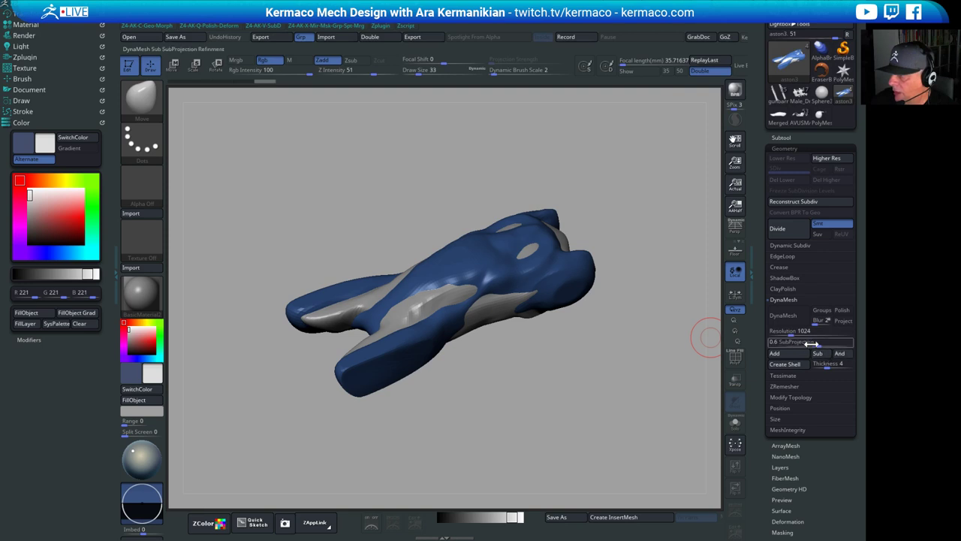
{"action": "left_click_drag", "start_coordinate": [817, 345], "coordinate": [859, 345]}
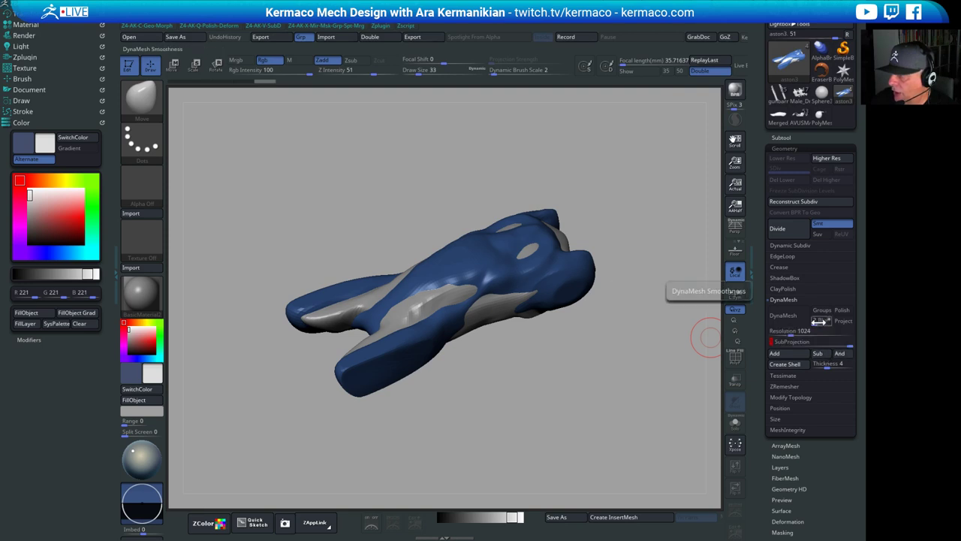
{"action": "left_click_drag", "start_coordinate": [816, 323], "coordinate": [814, 323]}
{"action": "left_click", "coordinate": [843, 321]}
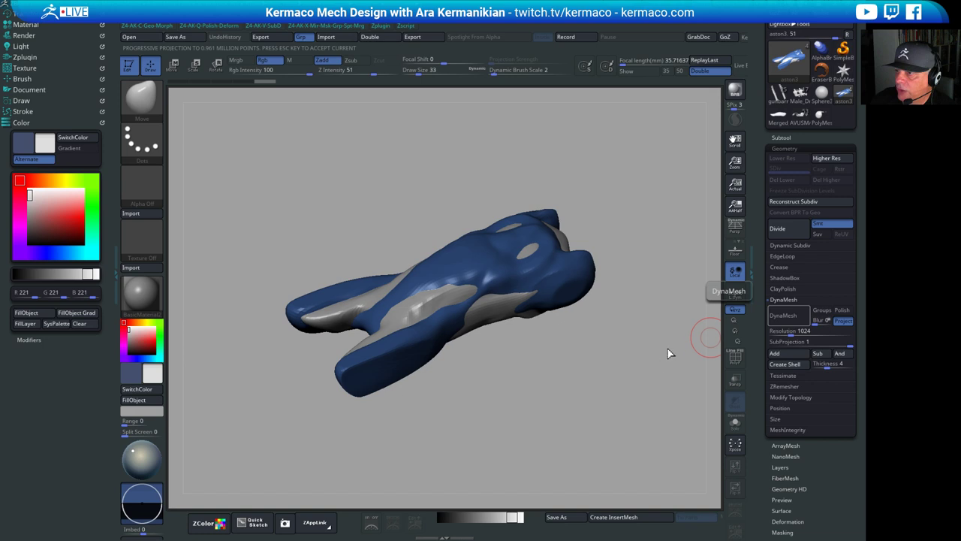
Examine the DynaMesh topology up close and from the side with the polyframe shown, and hide the polyframe to check the surface
{"action": "left_click", "coordinate": [736, 363]}
{"action": "mouse_move", "coordinate": [598, 380]}
{"action": "left_mouse_down"}
{"action": "mouse_move", "coordinate": [591, 390]}
{"action": "mouse_move", "coordinate": [564, 380]}
{"action": "mouse_move", "coordinate": [746, 449]}
{"action": "mouse_move", "coordinate": [796, 485]}
{"action": "left_mouse_up"}
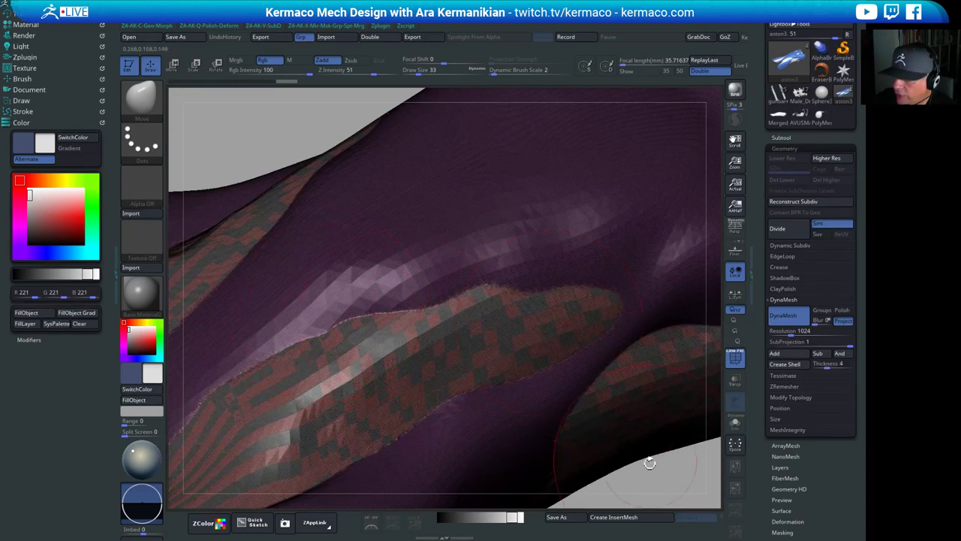
{"action": "key", "text": "f"}
{"action": "left_click_drag", "start_coordinate": [492, 419], "coordinate": [579, 396], "text": "shift"}
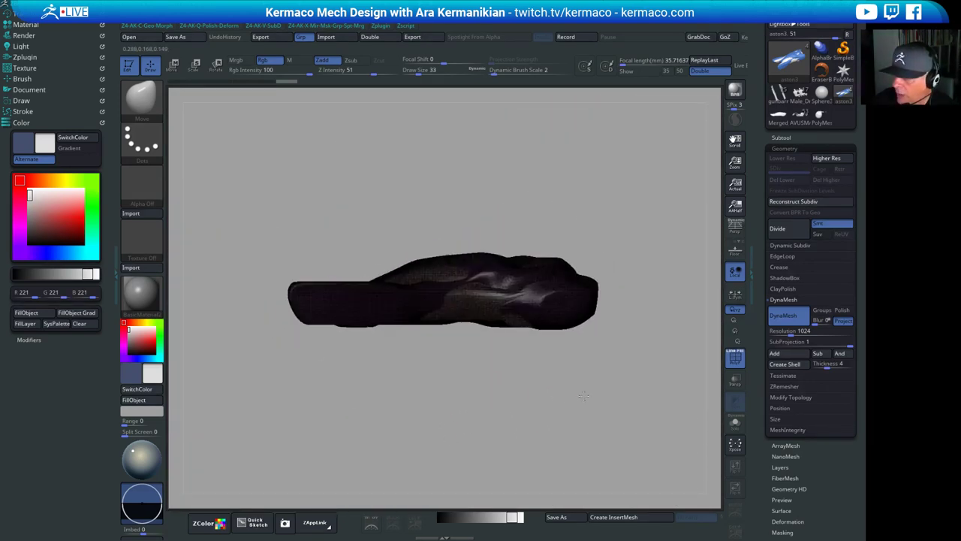
{"action": "left_click", "coordinate": [737, 361]}
{"action": "mouse_move", "coordinate": [644, 305]}
{"action": "left_mouse_down"}
{"action": "mouse_move", "coordinate": [669, 368]}
{"action": "mouse_move", "coordinate": [665, 384]}
{"action": "mouse_move", "coordinate": [468, 286]}
{"action": "left_mouse_up"}
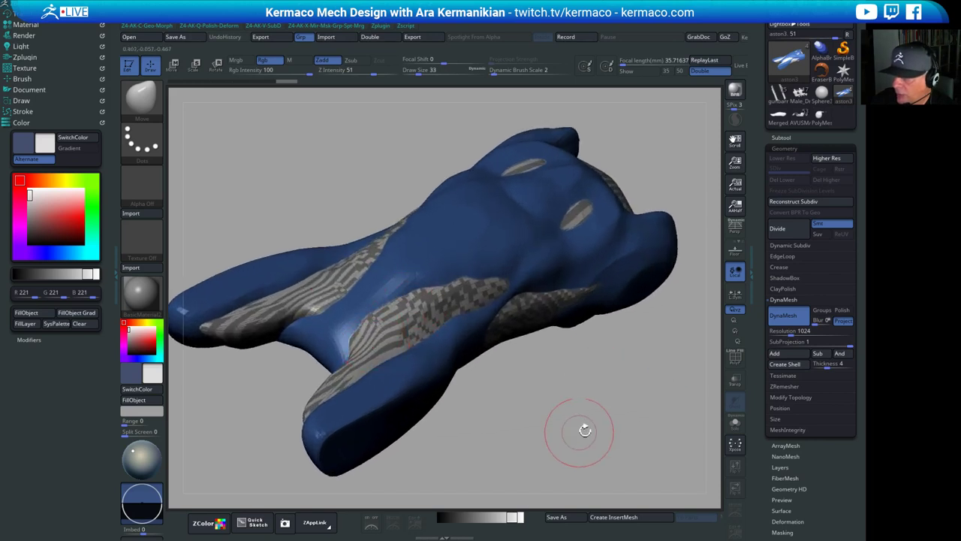
{"action": "left_click_drag", "start_coordinate": [584, 430], "coordinate": [613, 406], "text": "alt"}
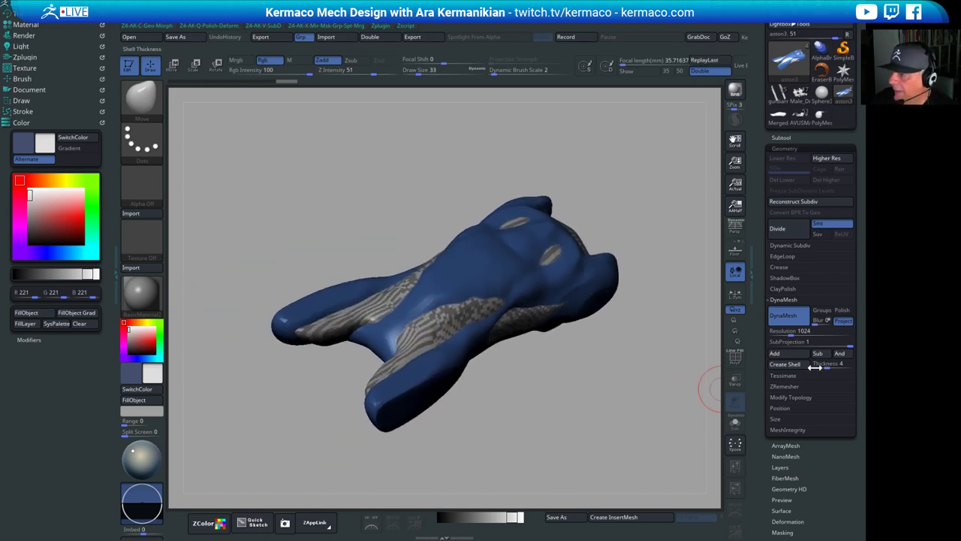
ZRemesh the merged body with Same off, Adapt on and Target Polygons Count 100, and return to the subtool list
{"action": "left_click", "coordinate": [795, 300]}
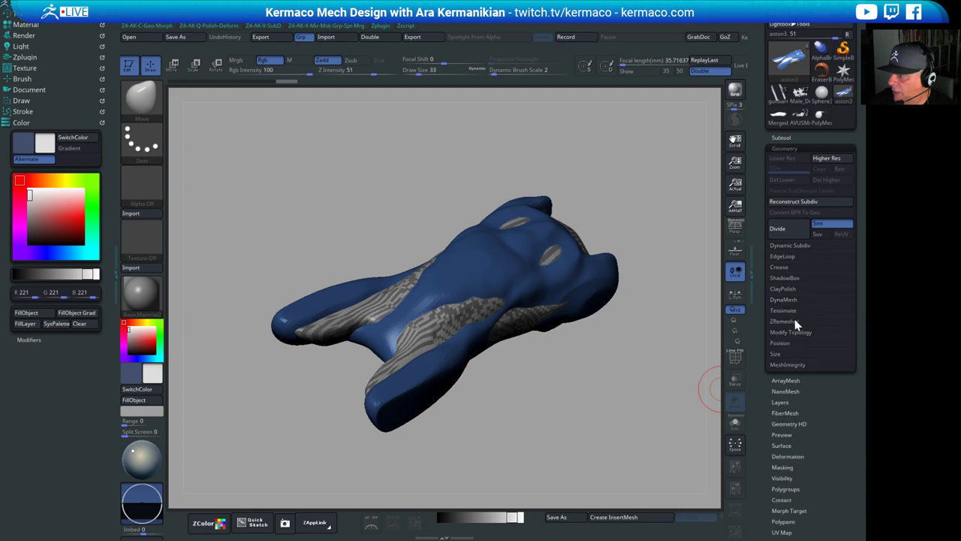
{"action": "left_click", "coordinate": [795, 322]}
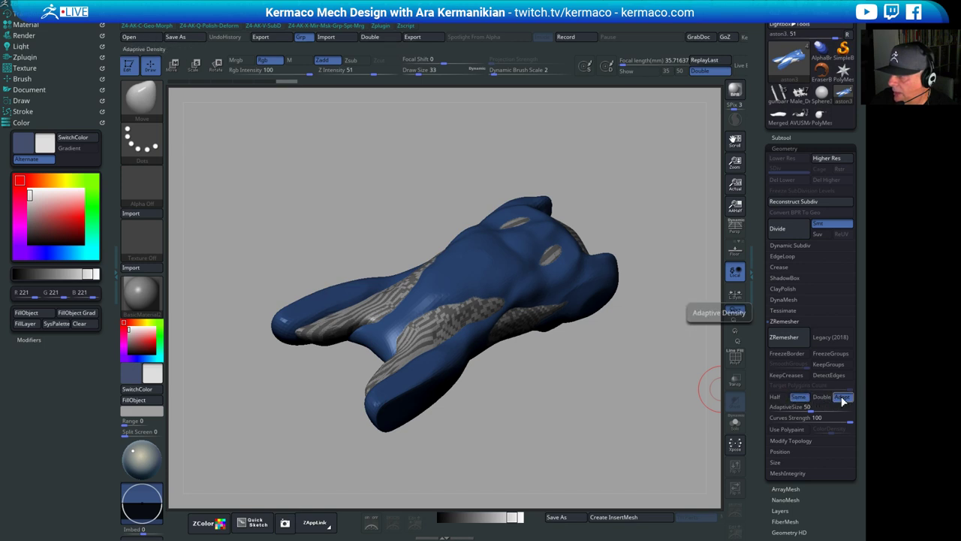
{"action": "left_click", "coordinate": [785, 337]}
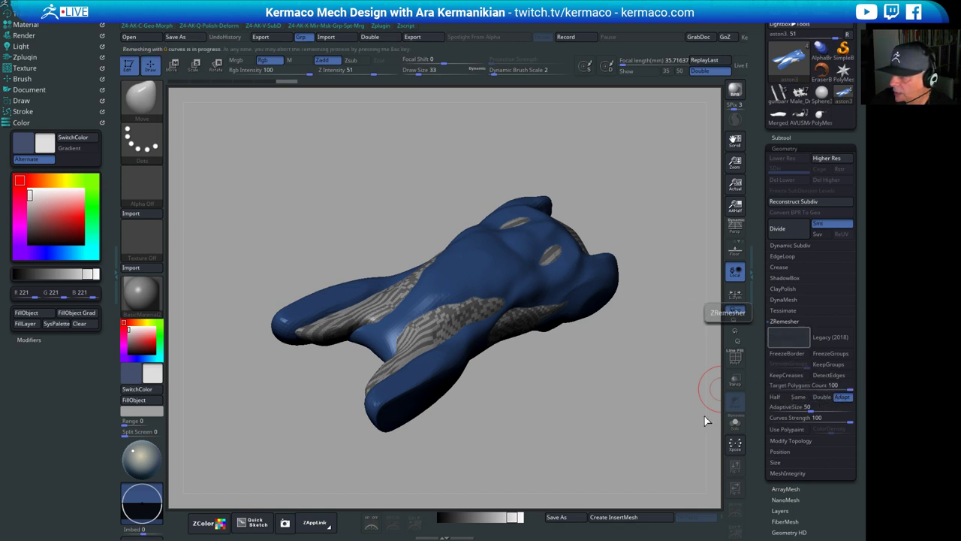
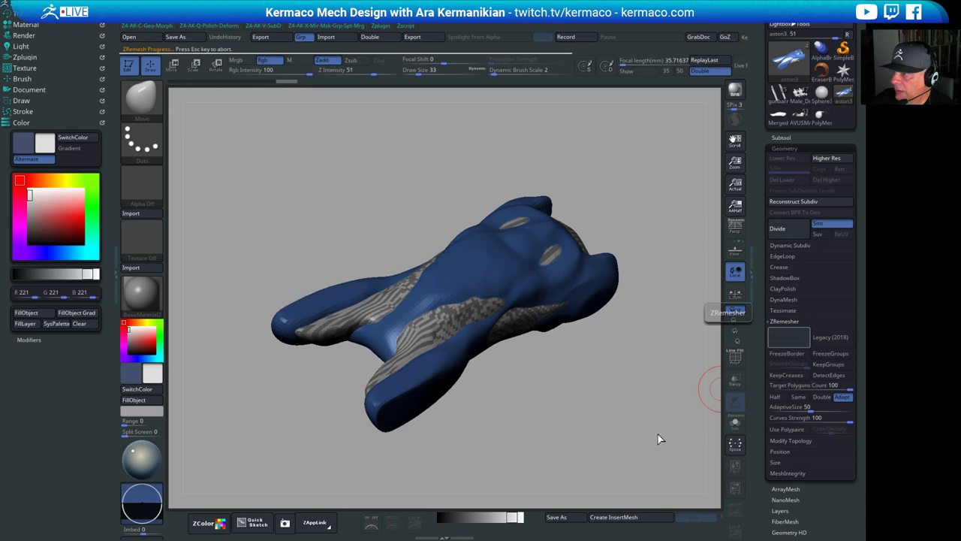
{"action": "left_click_drag", "start_coordinate": [593, 444], "coordinate": [564, 440]}
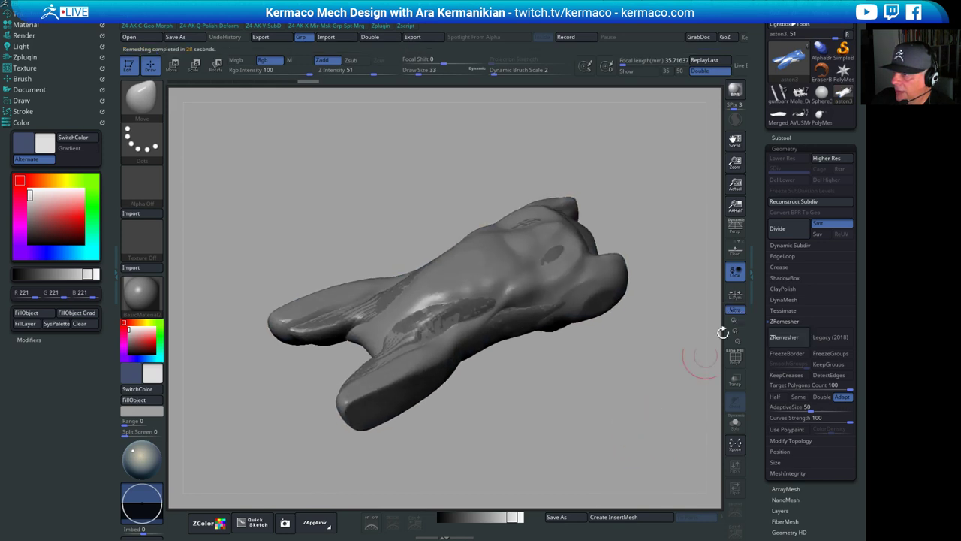
{"action": "left_click", "coordinate": [785, 139]}
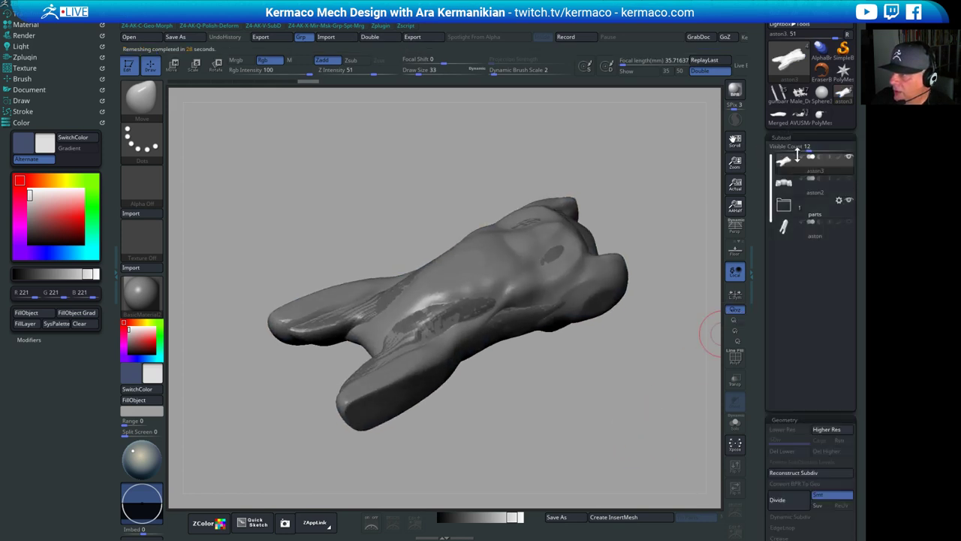
Hide the parts folder and display the remeshed body with its polyframe, framed in view, to check the topology
{"action": "left_click", "coordinate": [849, 200]}
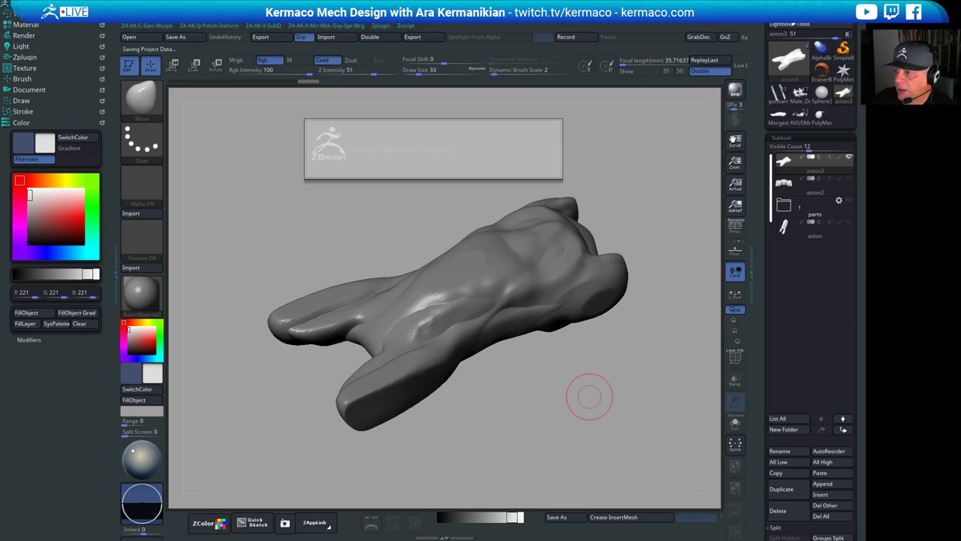
{"action": "left_click_drag", "start_coordinate": [589, 397], "coordinate": [687, 383]}
{"action": "left_click", "coordinate": [740, 361]}
{"action": "left_click_drag", "start_coordinate": [588, 373], "coordinate": [647, 447]}
{"action": "key", "text": "f"}
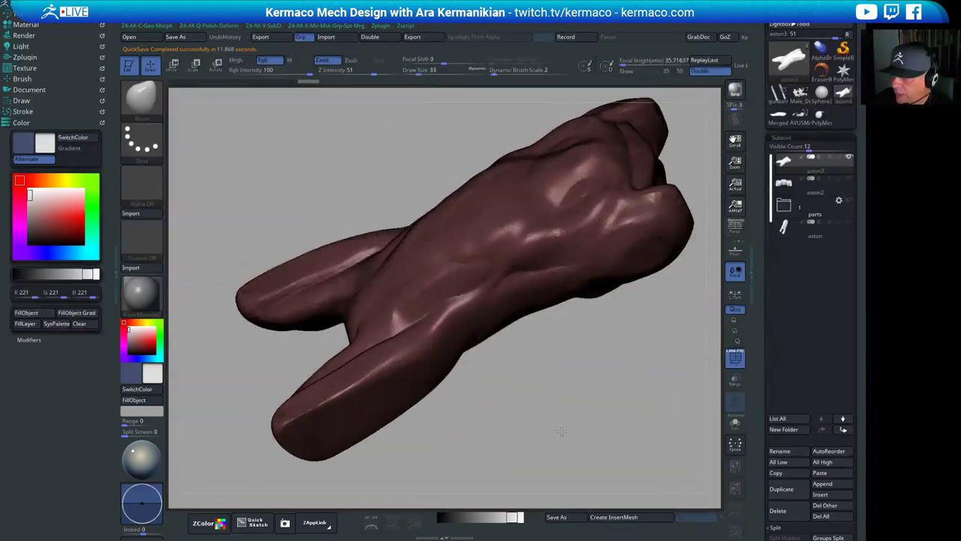
{"action": "left_click_drag", "start_coordinate": [565, 430], "coordinate": [628, 400]}
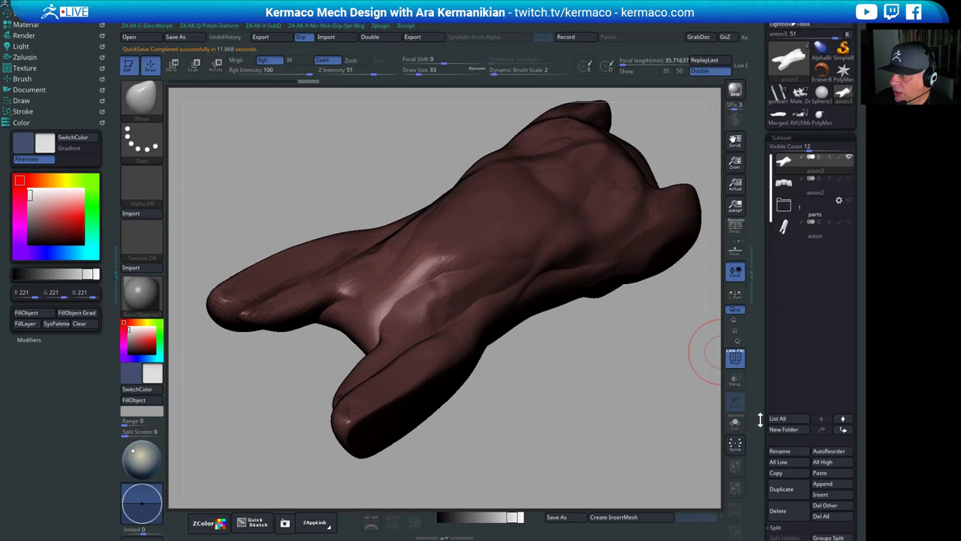
In the ZRemesher settings, enable Half and DetectEdges and turn Adapt off
{"action": "left_click_drag", "start_coordinate": [759, 421], "coordinate": [757, 310]}
{"action": "left_click_drag", "start_coordinate": [826, 228], "coordinate": [807, 259]}
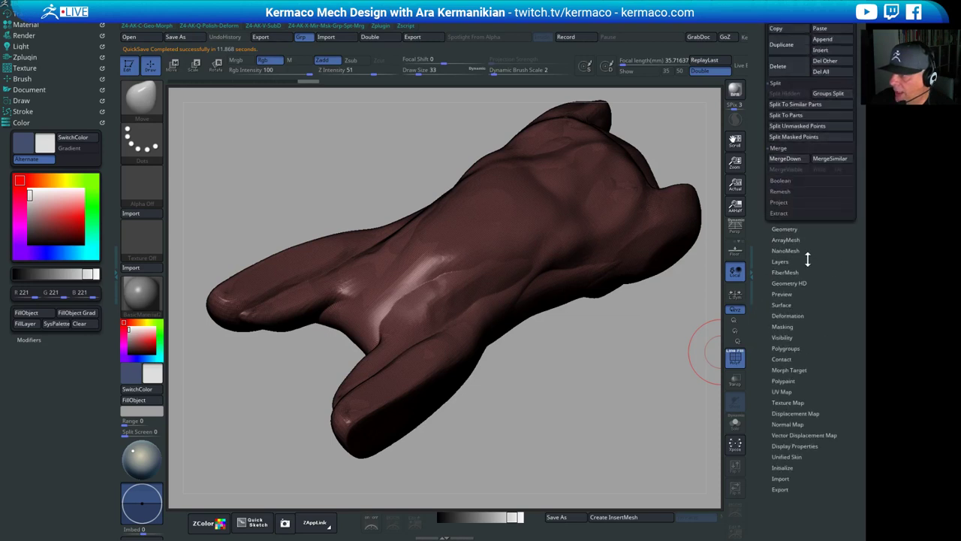
{"action": "left_click", "coordinate": [789, 230]}
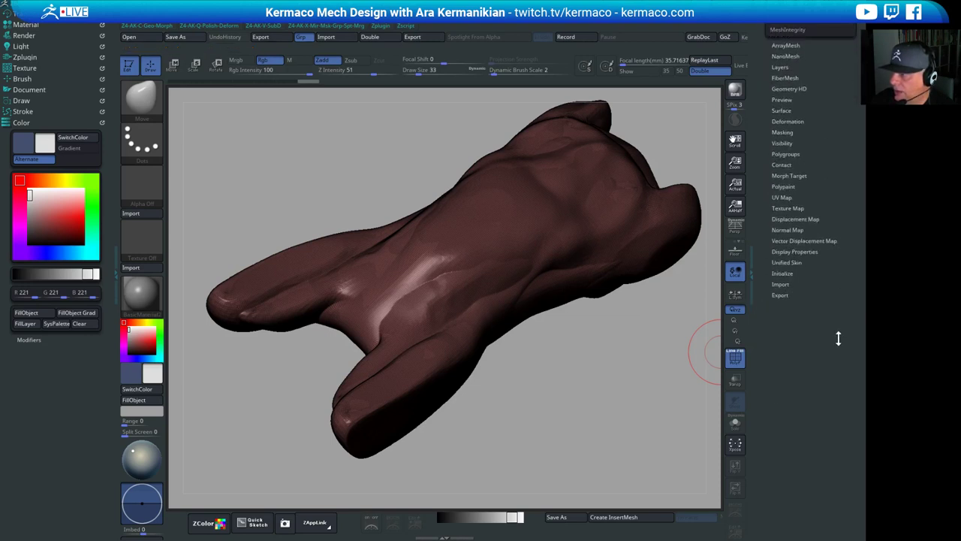
{"action": "left_click_drag", "start_coordinate": [760, 417], "coordinate": [763, 356]}
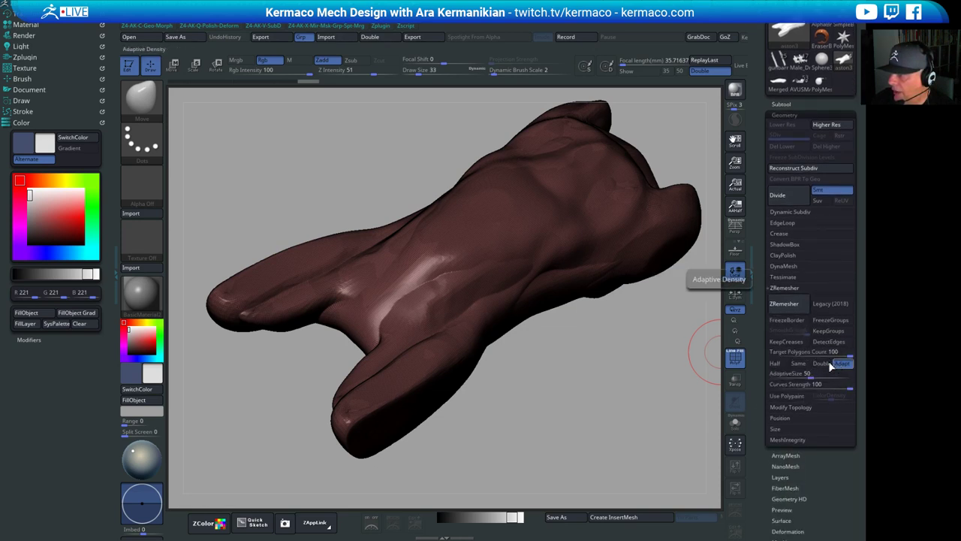
{"action": "left_click", "coordinate": [776, 365]}
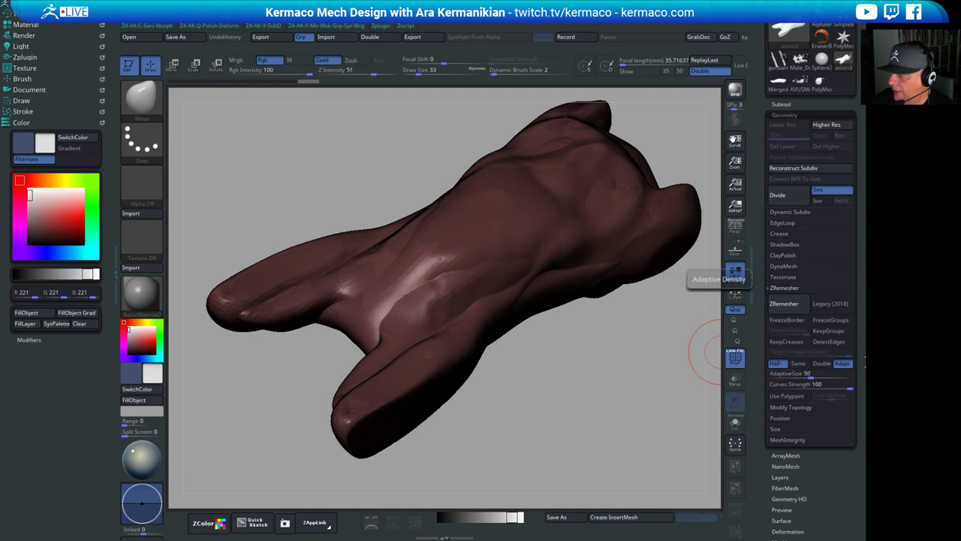
{"action": "left_click", "coordinate": [839, 366]}
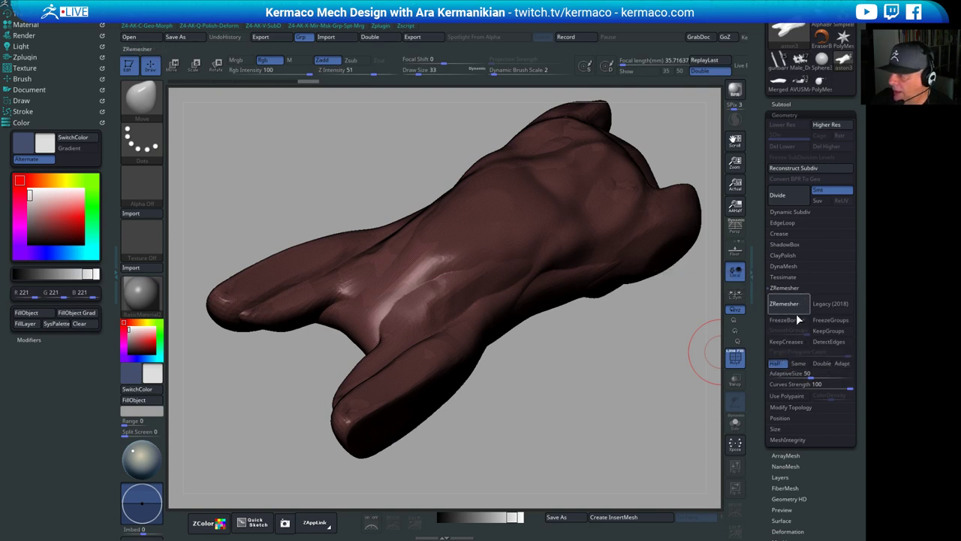
{"action": "left_click", "coordinate": [833, 343]}
ZRemesh the body three times in a row at half density to reduce it to a coarser mesh
{"action": "left_click", "coordinate": [735, 272]}
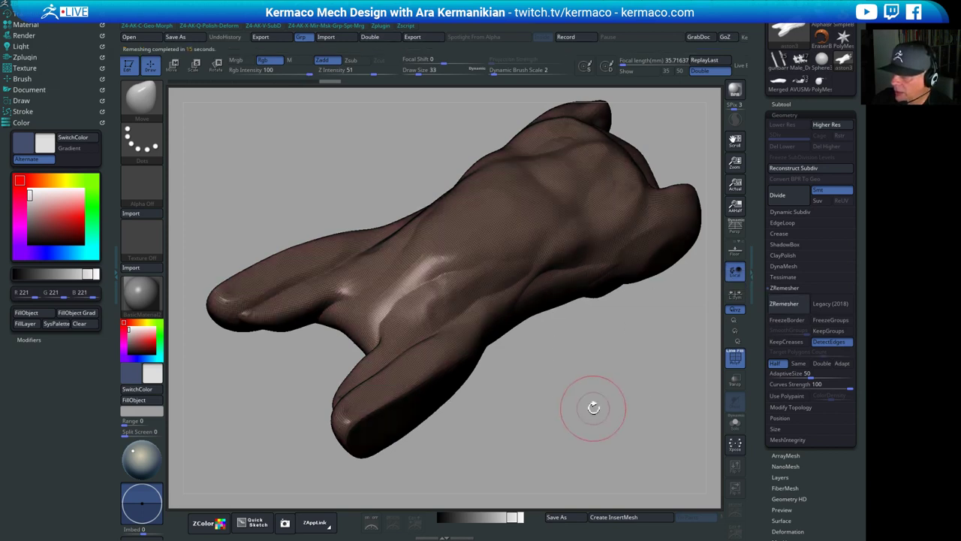
{"action": "key", "text": "ctrl+q"}
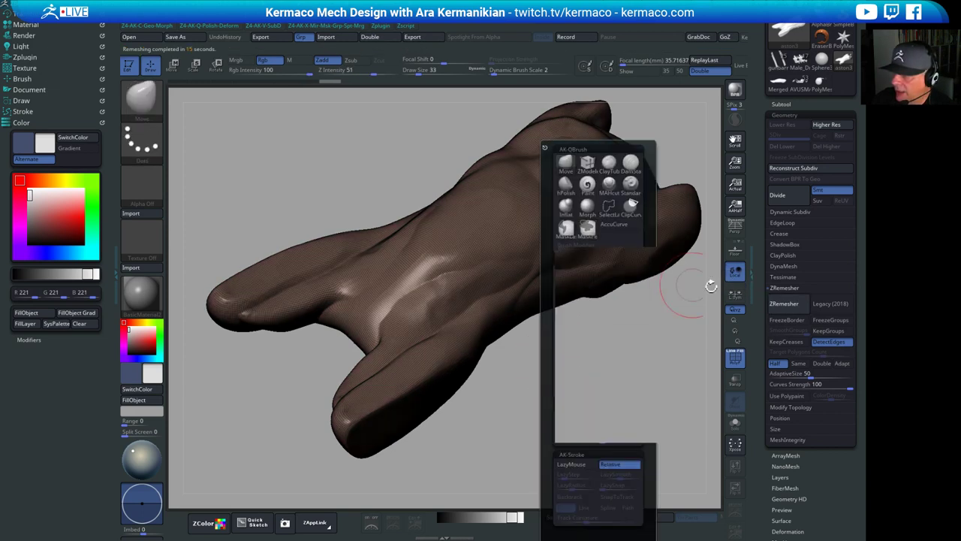
{"action": "left_click", "coordinate": [800, 308]}
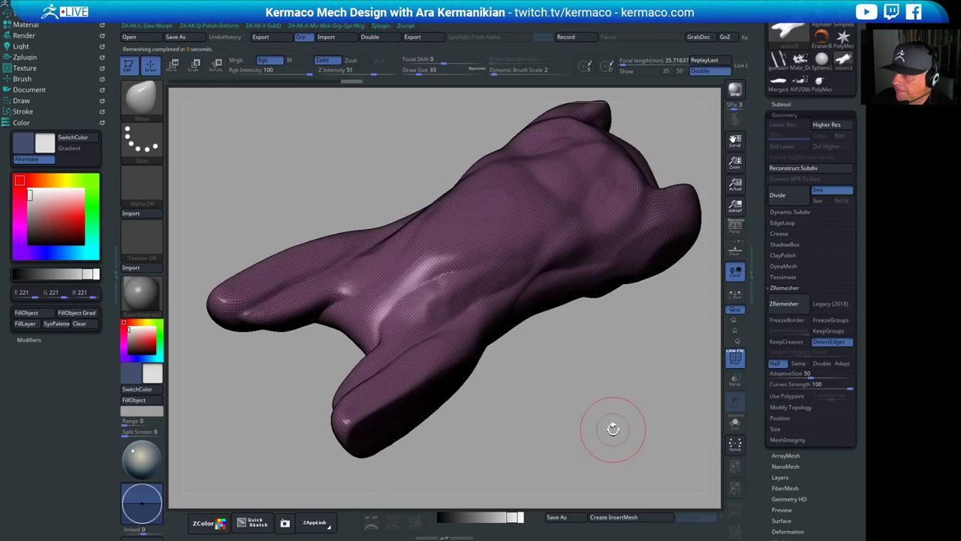
{"action": "left_click", "coordinate": [777, 304]}
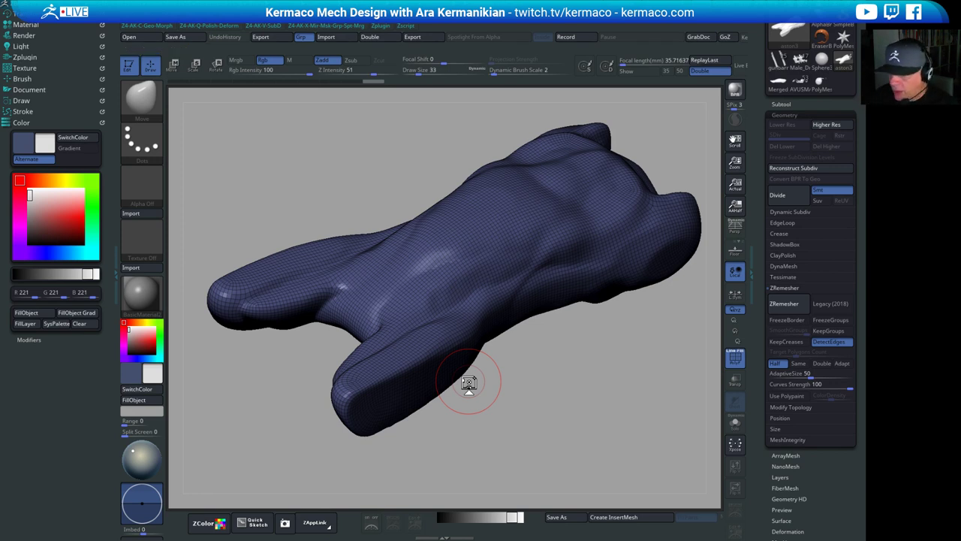
From the side, adjust the body's silhouette with the Move brush at draw size 97
{"action": "left_click_drag", "start_coordinate": [393, 205], "coordinate": [371, 167], "text": "shift"}
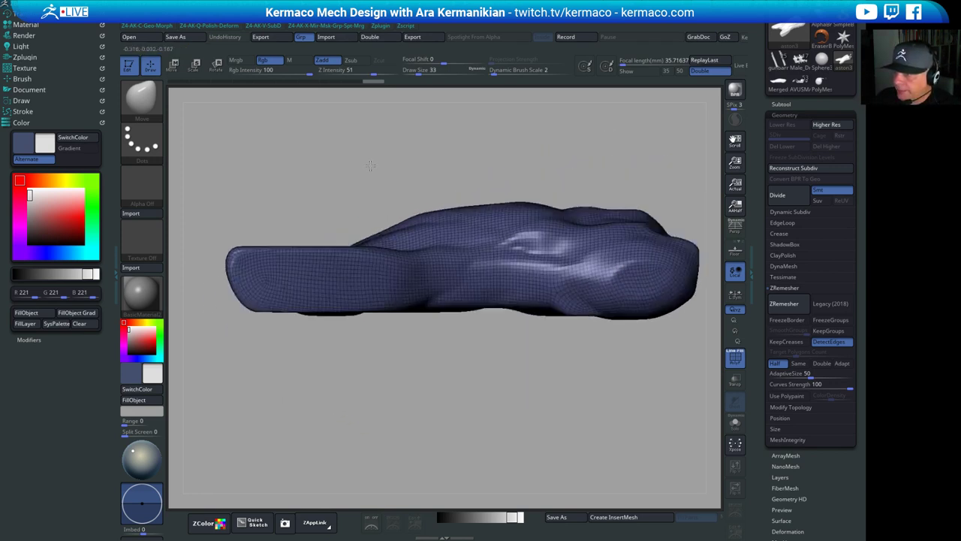
{"action": "key", "text": "s"}
{"action": "left_click_drag", "start_coordinate": [497, 179], "coordinate": [509, 179]}
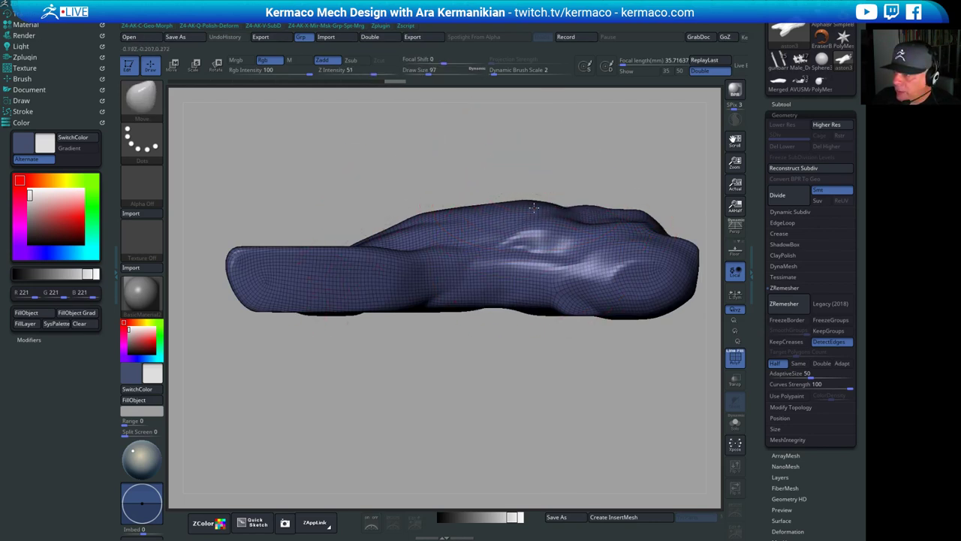
{"action": "left_click_drag", "start_coordinate": [274, 265], "coordinate": [265, 270]}
{"action": "mouse_move", "coordinate": [386, 182]}
{"action": "left_mouse_down"}
{"action": "mouse_move", "coordinate": [431, 208]}
{"action": "mouse_move", "coordinate": [709, 272]}
{"action": "mouse_move", "coordinate": [620, 231]}
{"action": "mouse_move", "coordinate": [565, 223]}
{"action": "left_mouse_up"}
Reshape the ends of the two long prongs symmetrically with the Move brush at draw size 41
{"action": "key", "text": "s"}
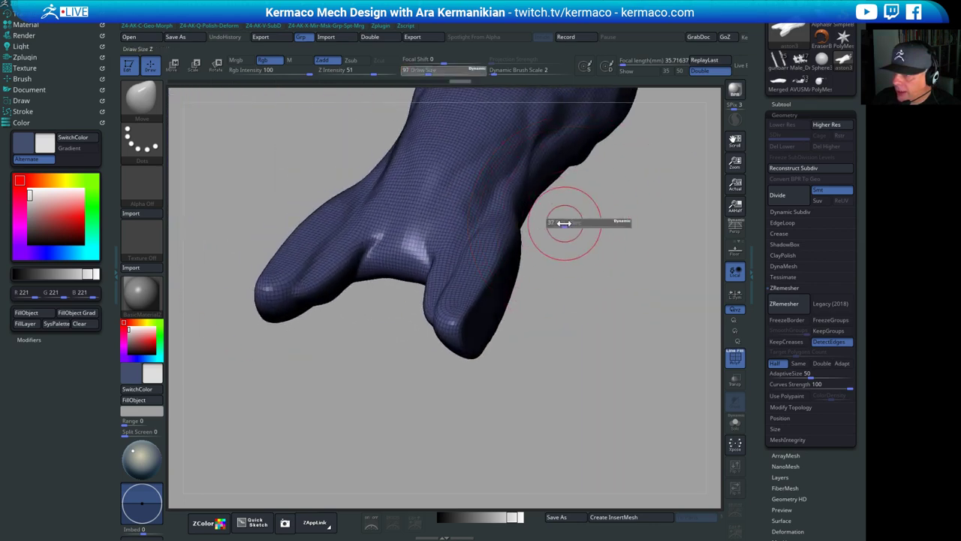
{"action": "mouse_move", "coordinate": [638, 235]}
{"action": "left_mouse_down", "text": "alt"}
{"action": "mouse_move", "coordinate": [583, 347]}
{"action": "mouse_move", "coordinate": [625, 330]}
{"action": "mouse_move", "coordinate": [629, 344]}
{"action": "mouse_move", "coordinate": [611, 322]}
{"action": "left_mouse_up", "text": "alt"}
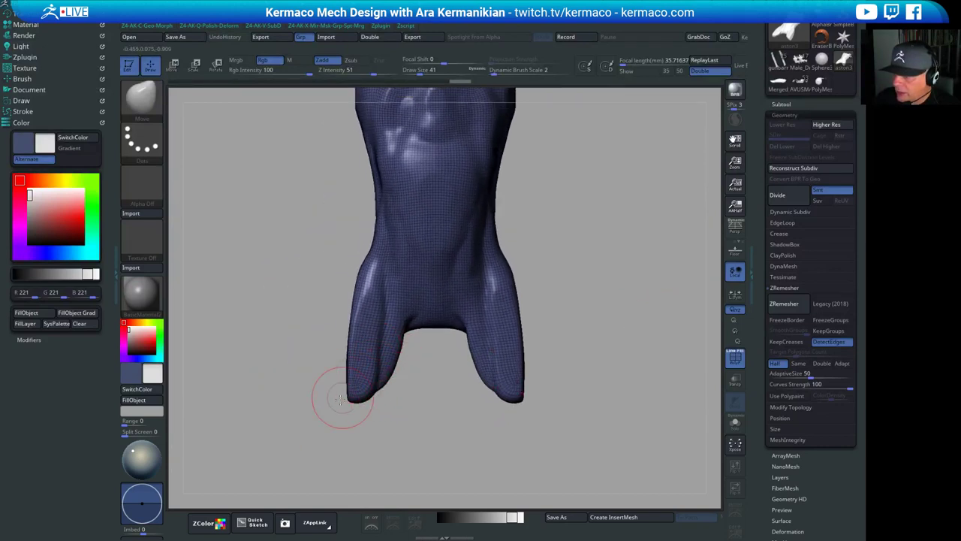
{"action": "left_click_drag", "start_coordinate": [333, 397], "coordinate": [344, 432]}
{"action": "left_click_drag", "start_coordinate": [689, 328], "coordinate": [603, 329]}
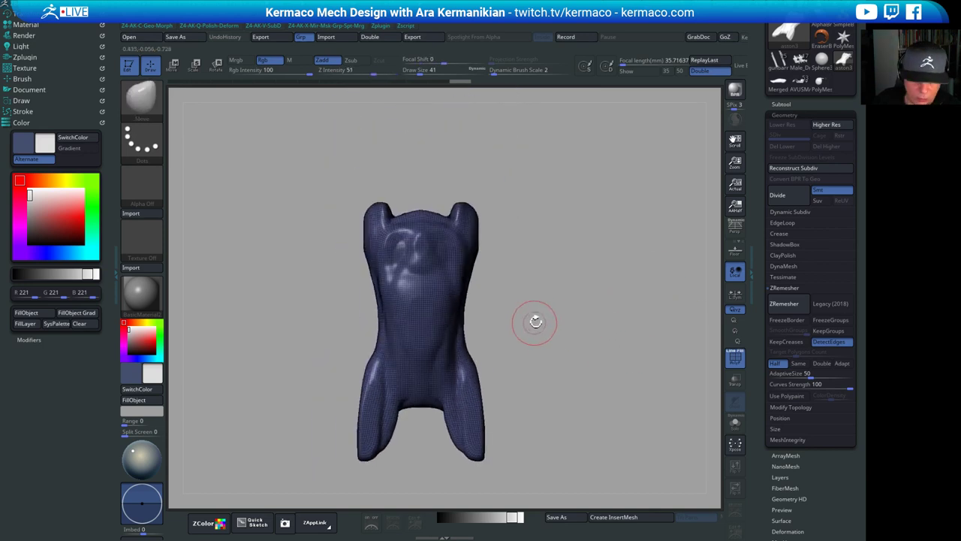
{"action": "left_click_drag", "start_coordinate": [570, 336], "coordinate": [609, 267]}
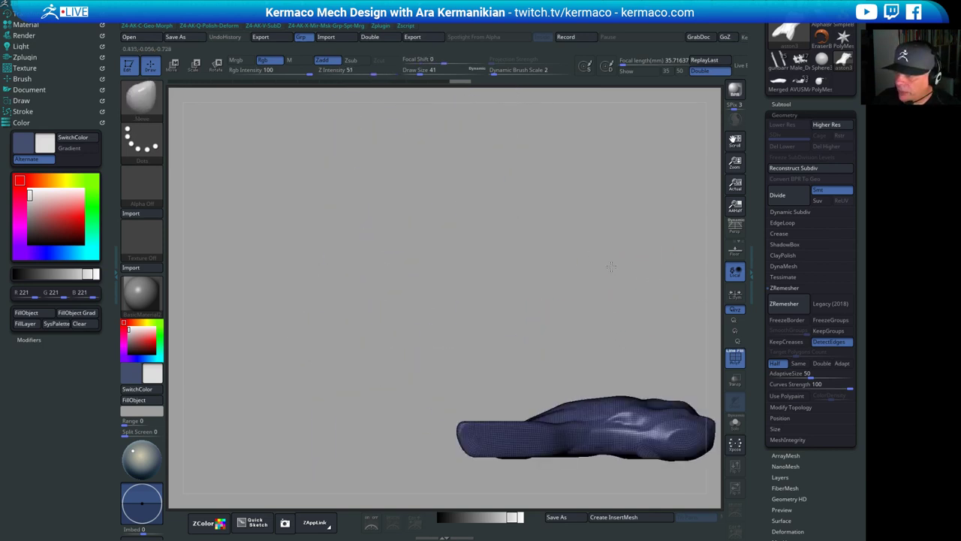
Apply the Project Primitive deformer to the body through the transform gizmo, viewing it from above
{"action": "key", "text": "w"}
{"action": "left_click_drag", "start_coordinate": [532, 317], "coordinate": [385, 208], "text": "alt"}
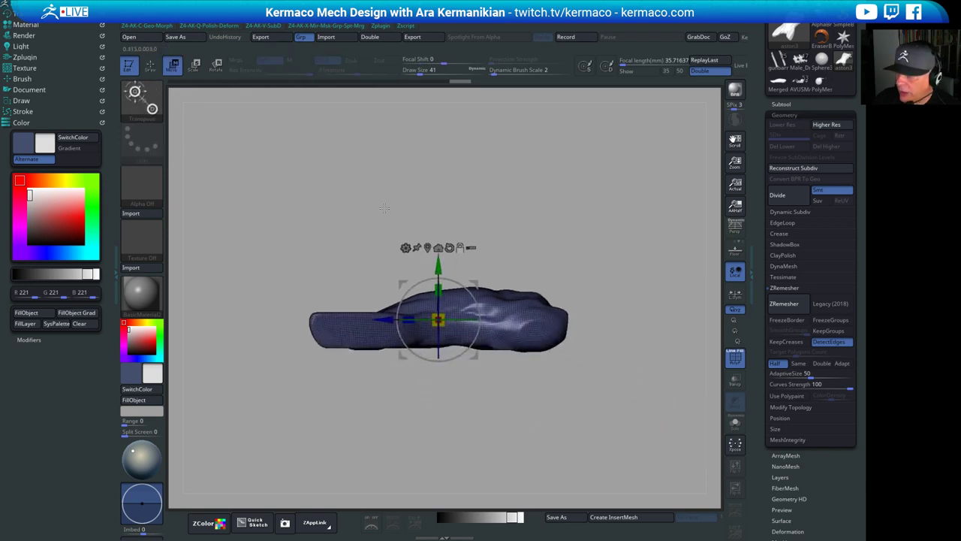
{"action": "left_click", "coordinate": [406, 248]}
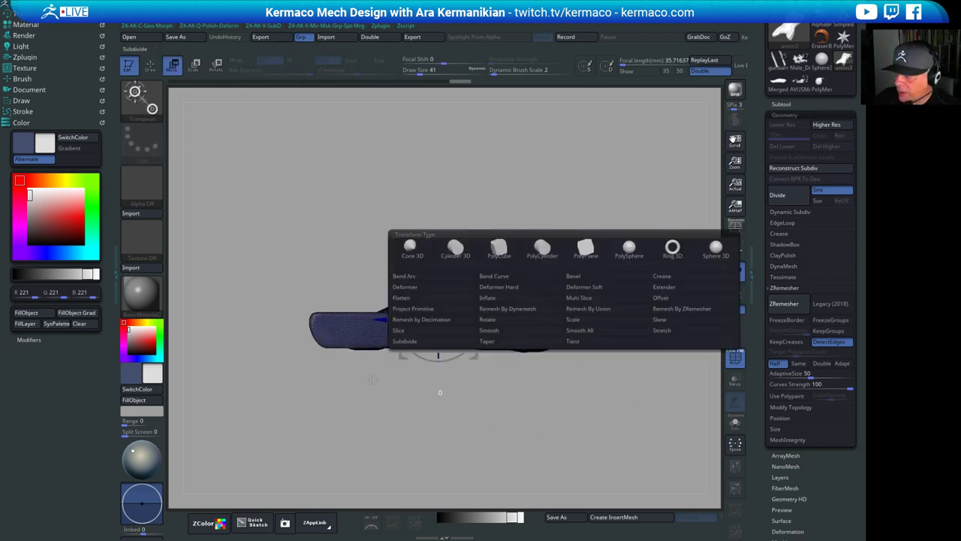
{"action": "left_click", "coordinate": [406, 248]}
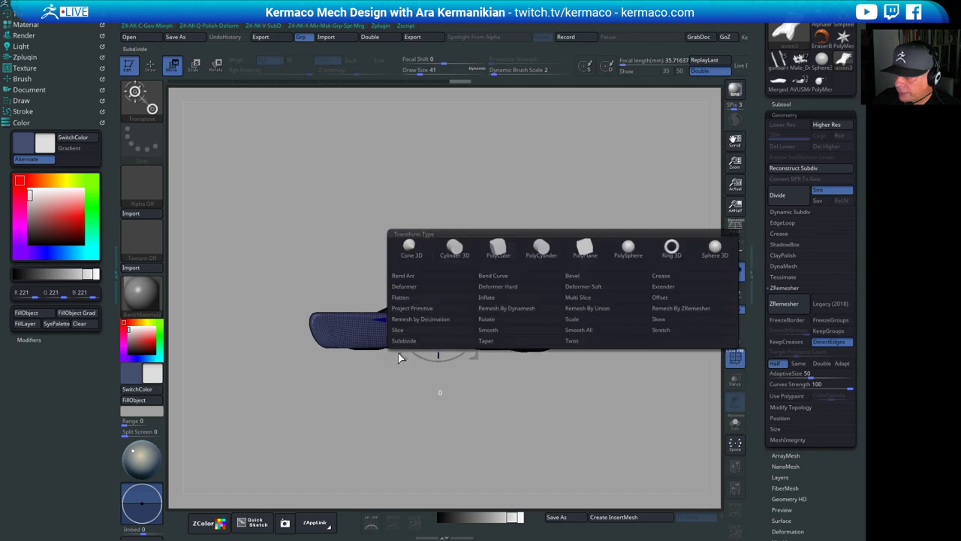
{"action": "left_click", "coordinate": [424, 309]}
{"action": "left_click_drag", "start_coordinate": [568, 185], "coordinate": [527, 347], "text": "shift"}
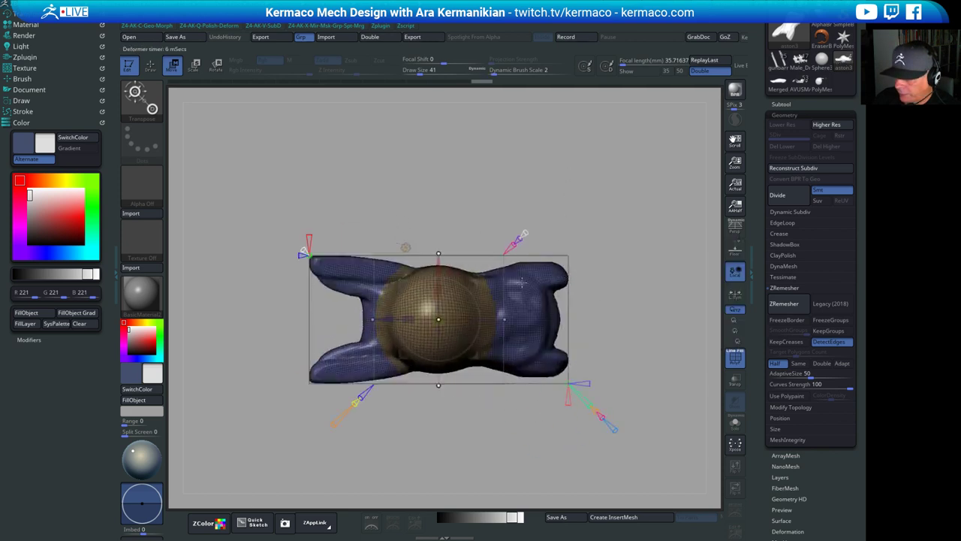
Move the projected sphere to the mirrored tips of the two prongs and scale it down to their width
{"action": "left_click_drag", "start_coordinate": [389, 320], "coordinate": [281, 320]}
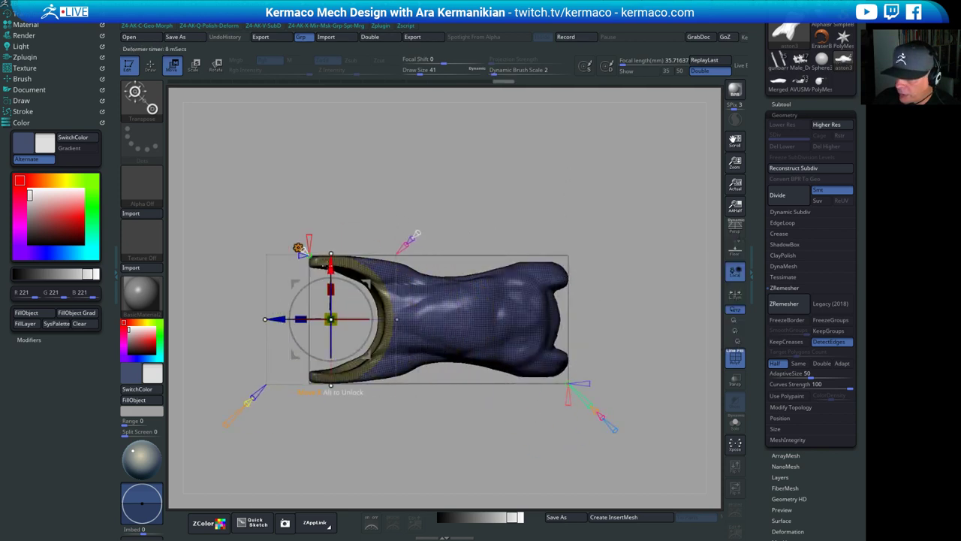
{"action": "left_click_drag", "start_coordinate": [330, 265], "coordinate": [331, 322]}
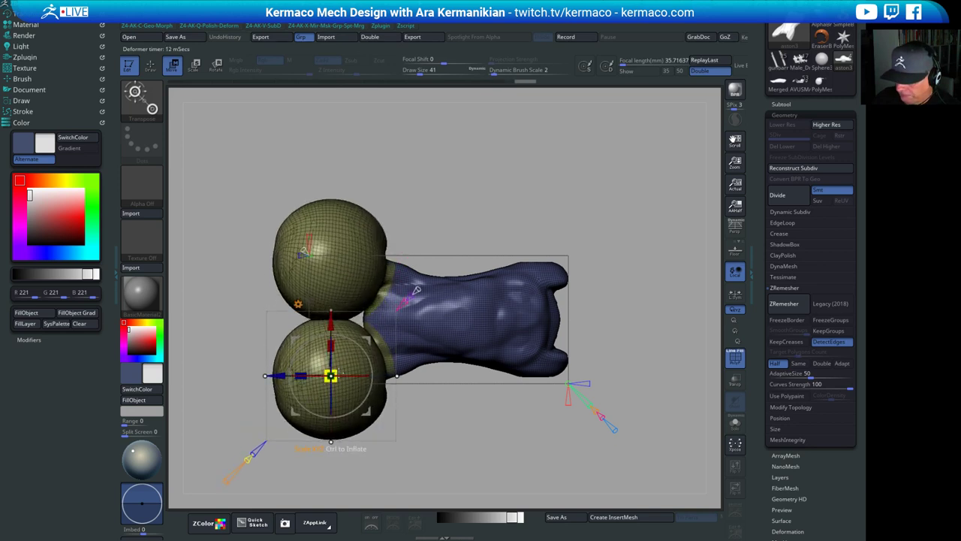
{"action": "left_click_drag", "start_coordinate": [336, 375], "coordinate": [308, 381]}
{"action": "left_click_drag", "start_coordinate": [331, 322], "coordinate": [331, 311]}
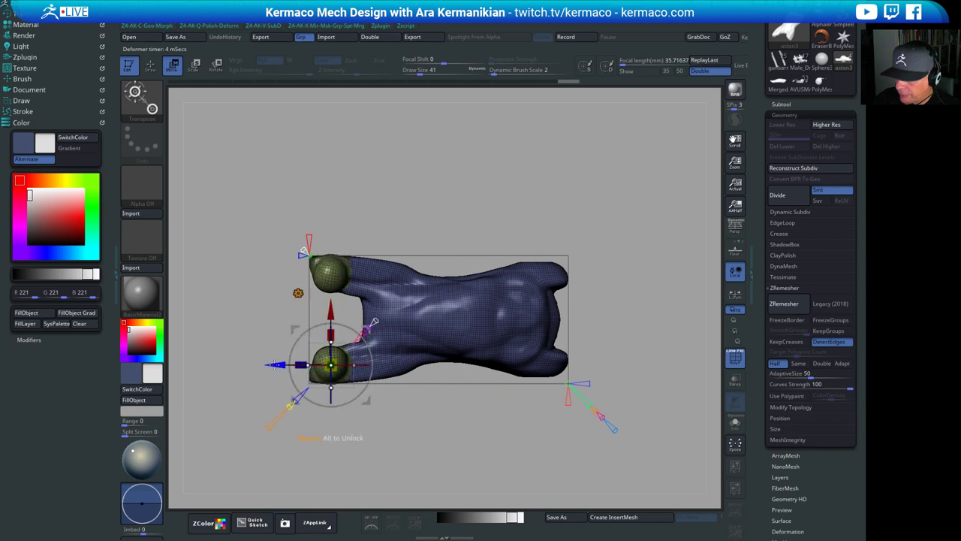
{"action": "left_click_drag", "start_coordinate": [274, 365], "coordinate": [271, 365]}
Lower and enlarge the projected spheres on the prong tips, rotate them to angle inward, and shift them slightly along the prongs
{"action": "left_click_drag", "start_coordinate": [443, 443], "coordinate": [625, 188]}
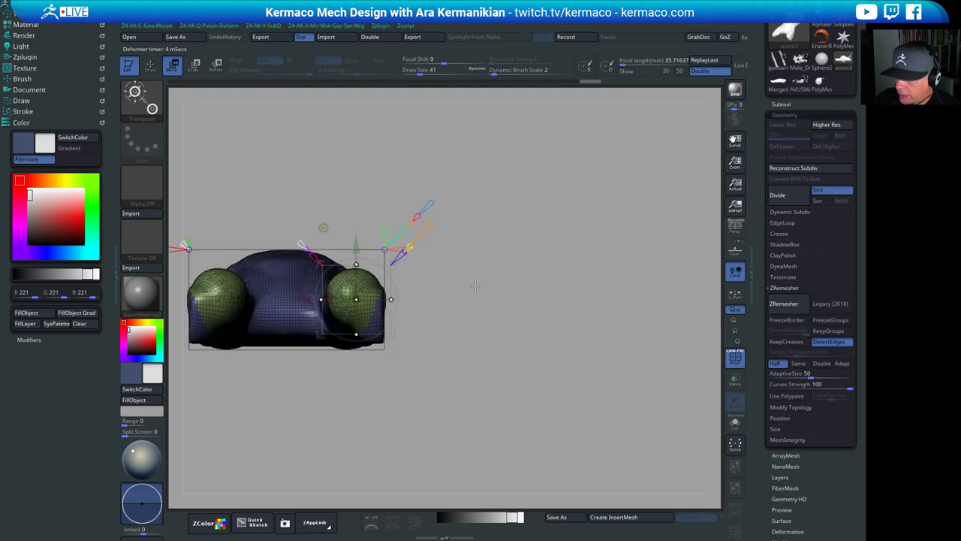
{"action": "left_click_drag", "start_coordinate": [358, 295], "coordinate": [347, 252]}
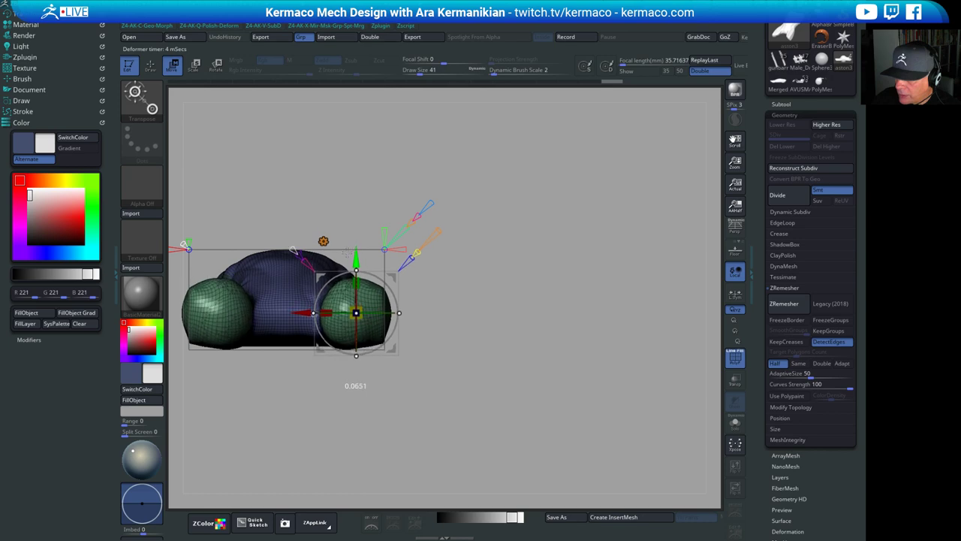
{"action": "left_click_drag", "start_coordinate": [583, 247], "coordinate": [573, 356]}
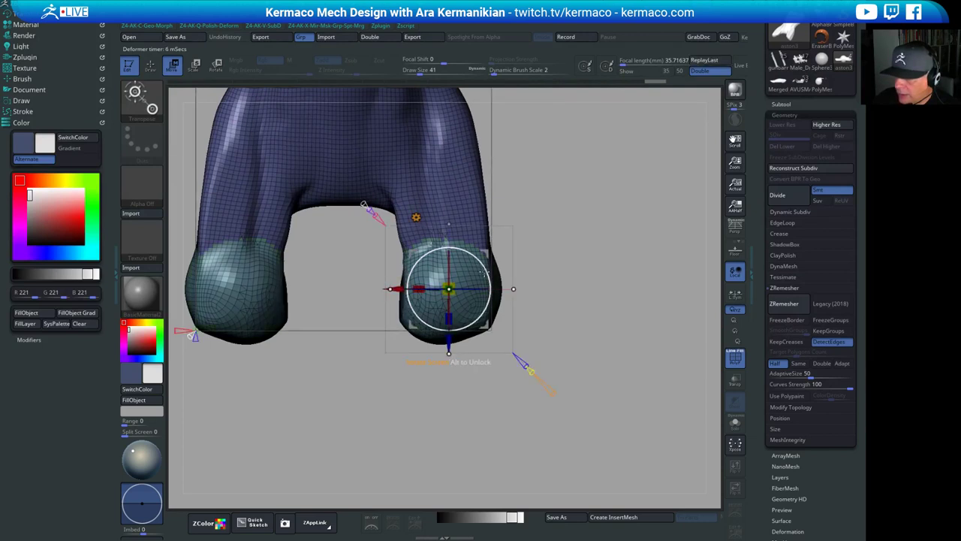
{"action": "left_click_drag", "start_coordinate": [485, 273], "coordinate": [479, 268]}
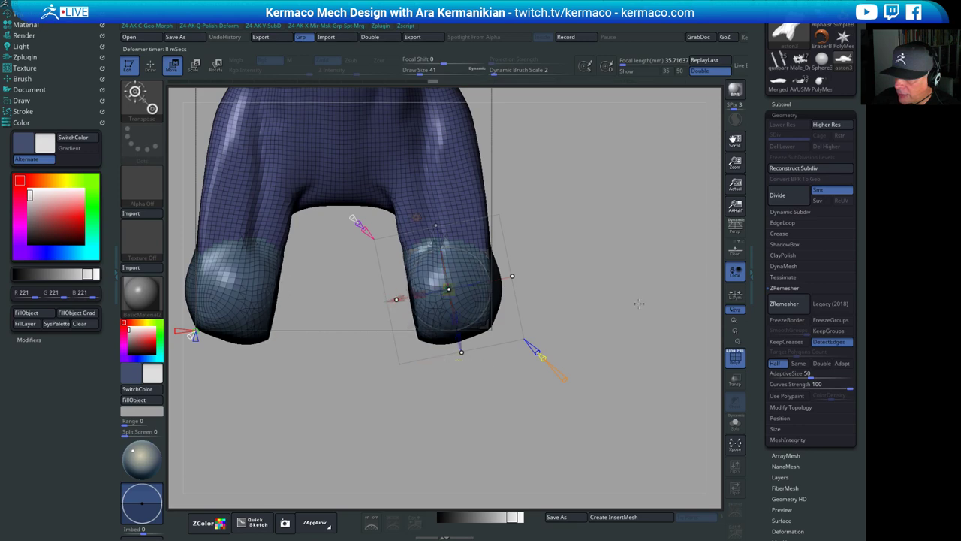
{"action": "mouse_move", "coordinate": [639, 303]}
{"action": "left_mouse_down"}
{"action": "mouse_move", "coordinate": [642, 190]}
{"action": "mouse_move", "coordinate": [668, 194]}
{"action": "mouse_move", "coordinate": [644, 239]}
{"action": "mouse_move", "coordinate": [651, 253]}
{"action": "mouse_move", "coordinate": [594, 263]}
{"action": "mouse_move", "coordinate": [643, 321]}
{"action": "left_mouse_up"}
{"action": "left_click_drag", "start_coordinate": [456, 350], "coordinate": [454, 352]}
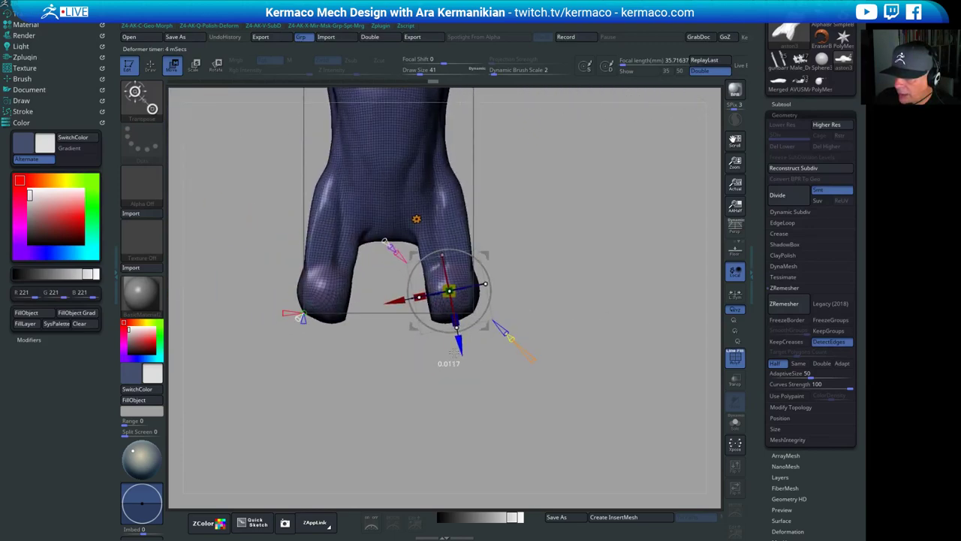
From the side, adjust the projected spheres' depth to flatten the prong ends, and set the deformer's corner cone to 100
{"action": "left_click_drag", "start_coordinate": [486, 255], "coordinate": [498, 202]}
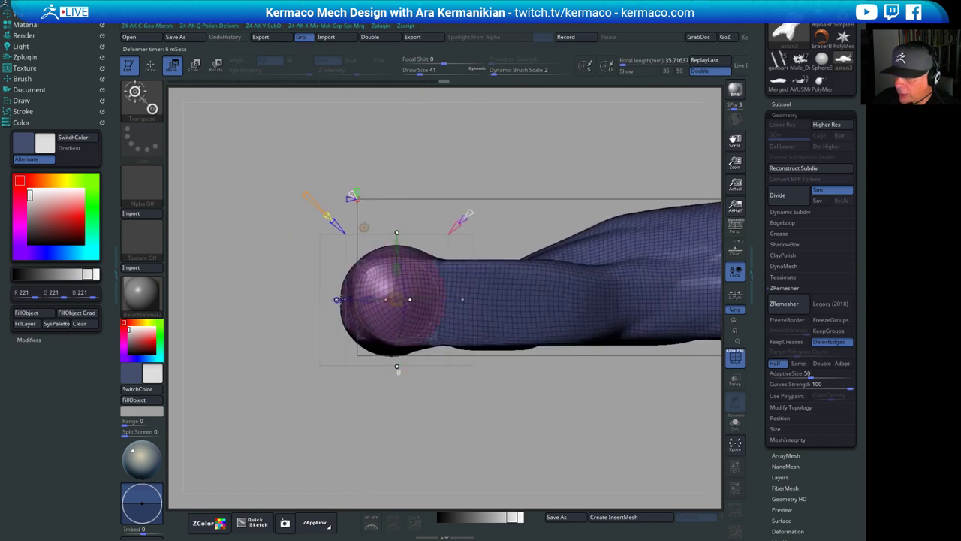
{"action": "left_click_drag", "start_coordinate": [338, 300], "coordinate": [489, 240]}
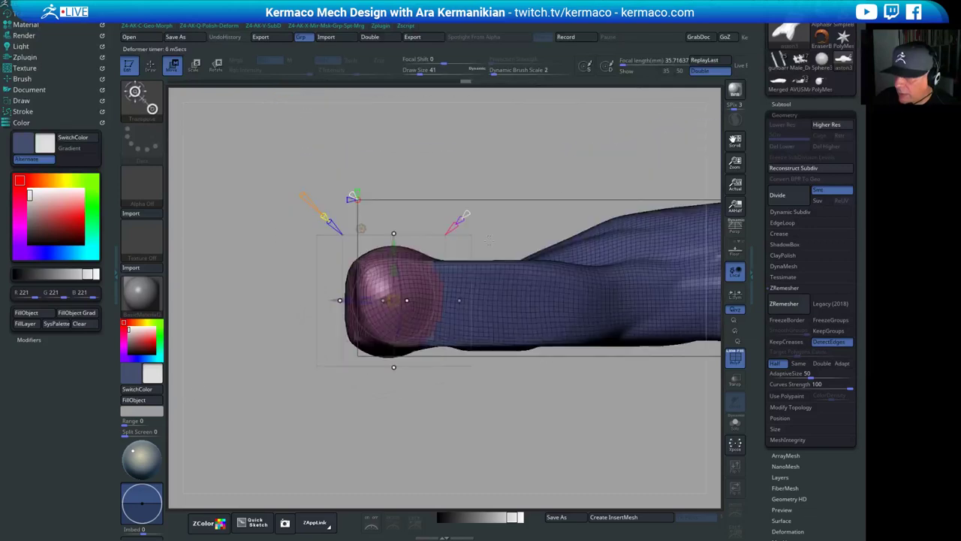
{"action": "left_click_drag", "start_coordinate": [514, 160], "coordinate": [550, 169]}
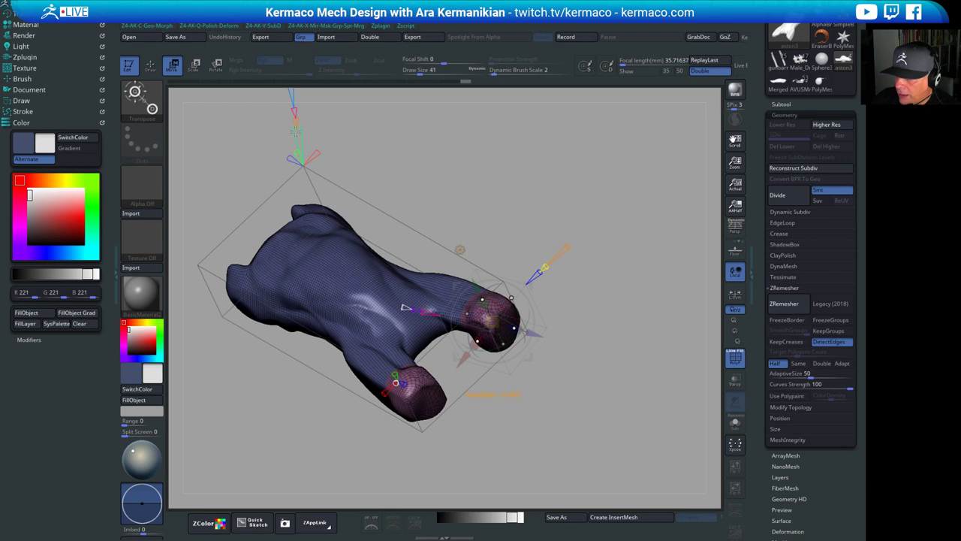
{"action": "left_click_drag", "start_coordinate": [296, 131], "coordinate": [286, 195]}
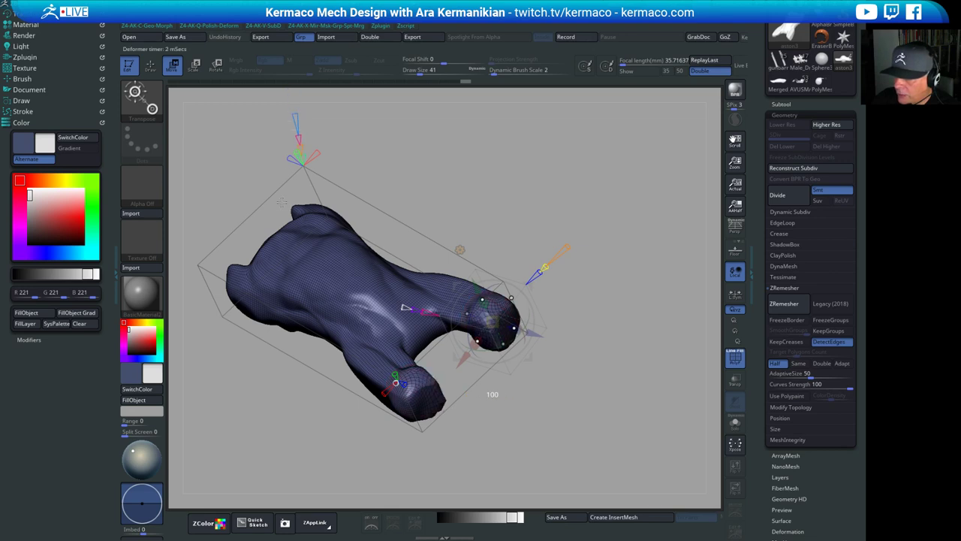
{"action": "left_click_drag", "start_coordinate": [281, 182], "coordinate": [350, 151]}
{"action": "left_click_drag", "start_coordinate": [427, 250], "coordinate": [542, 251], "text": "alt"}
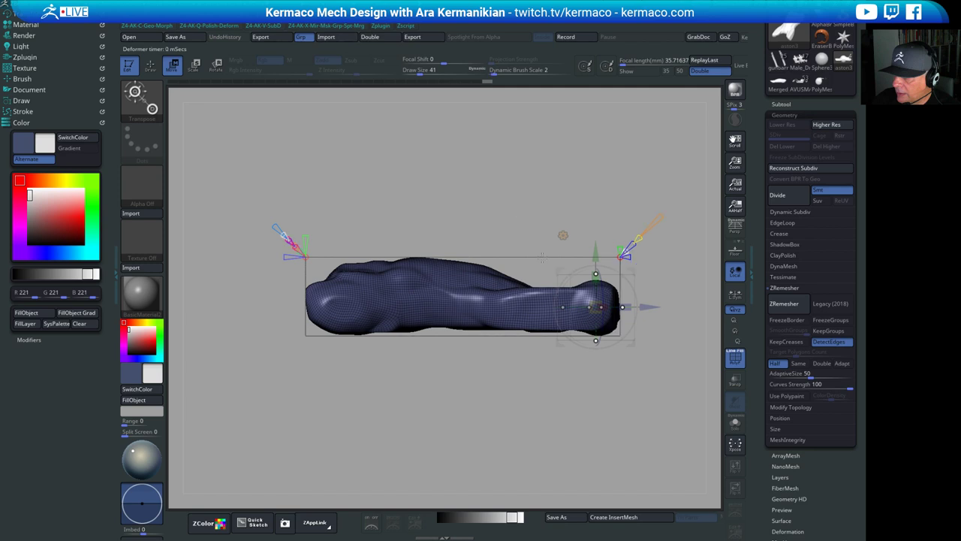
{"action": "left_click_drag", "start_coordinate": [646, 306], "coordinate": [379, 306], "text": "alt"}
{"action": "left_click_drag", "start_coordinate": [539, 160], "coordinate": [535, 225], "text": "shift"}
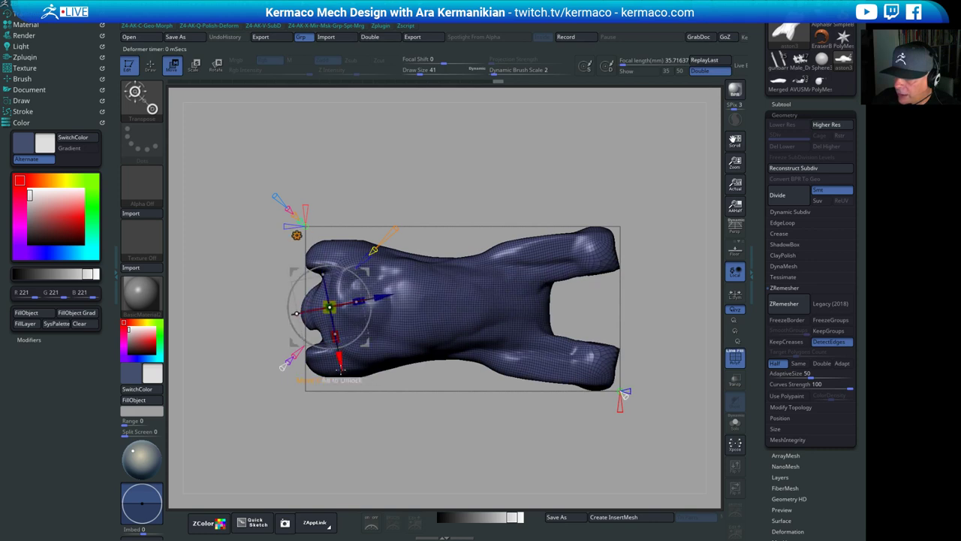
{"action": "mouse_move", "coordinate": [336, 366]}
{"action": "left_mouse_down"}
{"action": "mouse_move", "coordinate": [338, 378]}
{"action": "mouse_move", "coordinate": [336, 366]}
{"action": "left_mouse_up"}
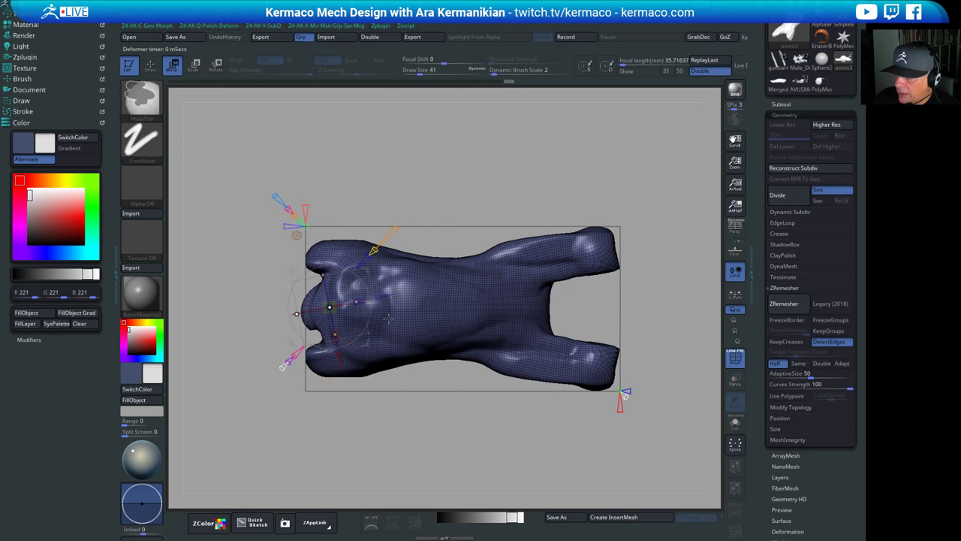
{"action": "key", "text": "ctrl+z"}
{"action": "key", "text": "ctrl+z"}
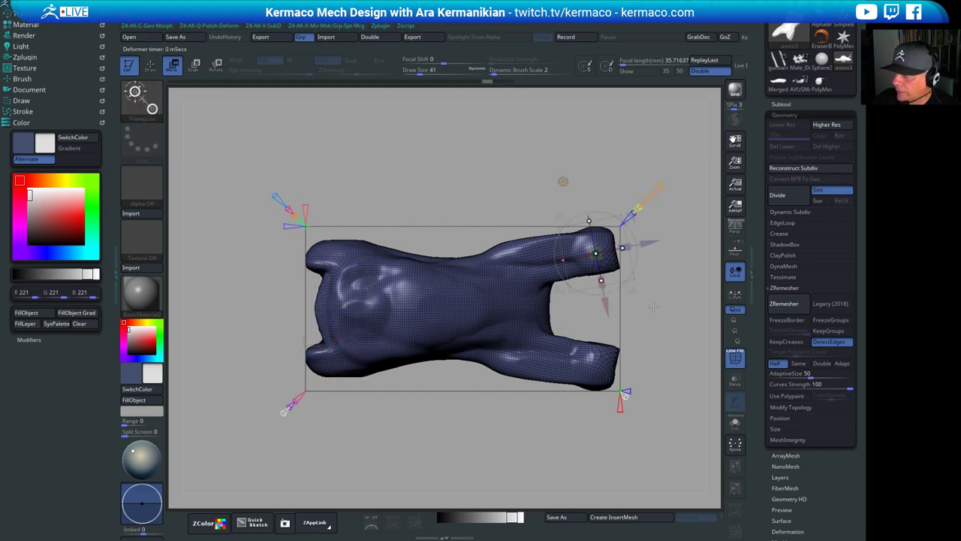
Add another projected sphere to the body and move it along the centre to the end opposite the prongs
{"action": "left_click_drag", "start_coordinate": [662, 274], "coordinate": [658, 216], "text": "shift"}
{"action": "left_click_drag", "start_coordinate": [646, 257], "coordinate": [507, 259]}
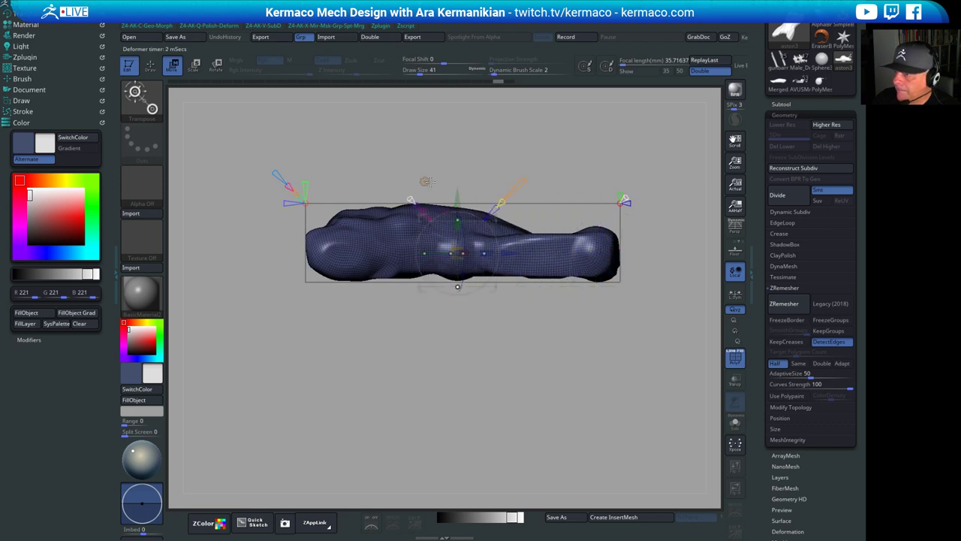
{"action": "left_click", "coordinate": [428, 182]}
{"action": "left_click", "coordinate": [647, 191]}
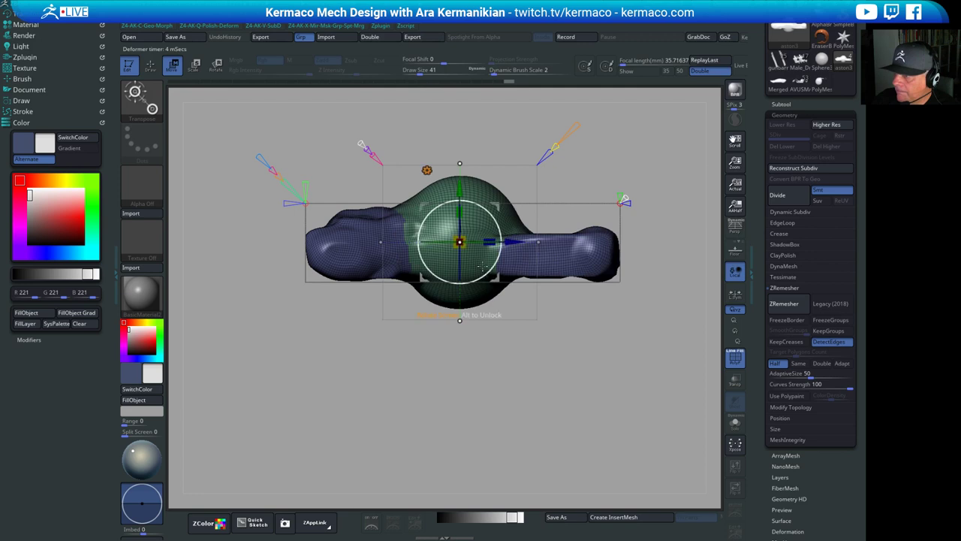
{"action": "left_click_drag", "start_coordinate": [518, 243], "coordinate": [402, 243]}
From above, offset the projected sphere to one side of the wide end and mirror it across the body
{"action": "left_click_drag", "start_coordinate": [510, 179], "coordinate": [513, 255], "text": "shift"}
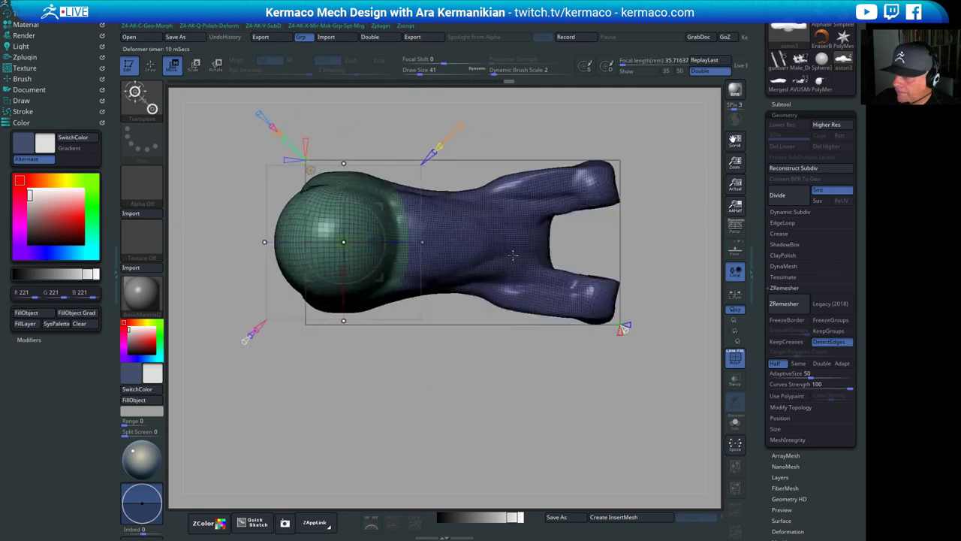
{"action": "left_click_drag", "start_coordinate": [344, 298], "coordinate": [359, 213]}
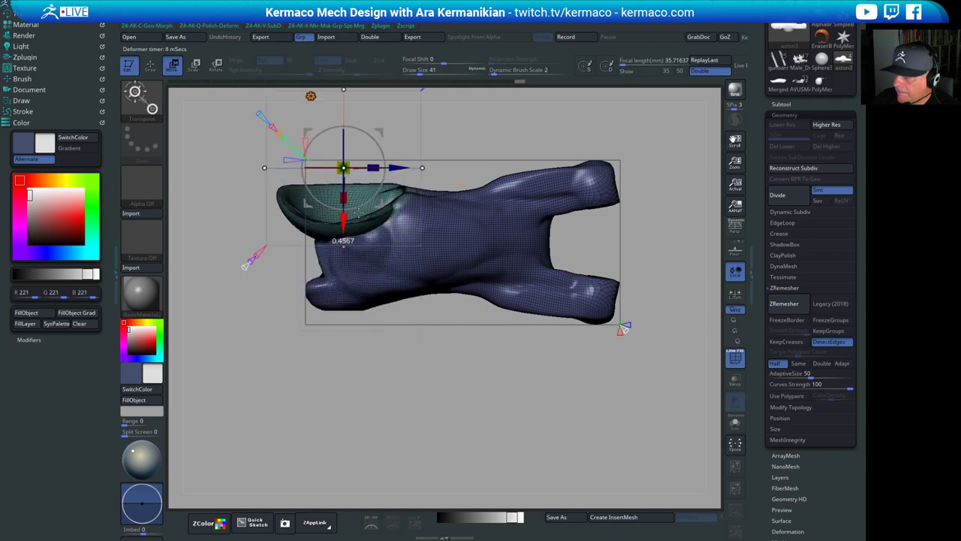
{"action": "left_click_drag", "start_coordinate": [569, 133], "coordinate": [561, 239], "text": "alt"}
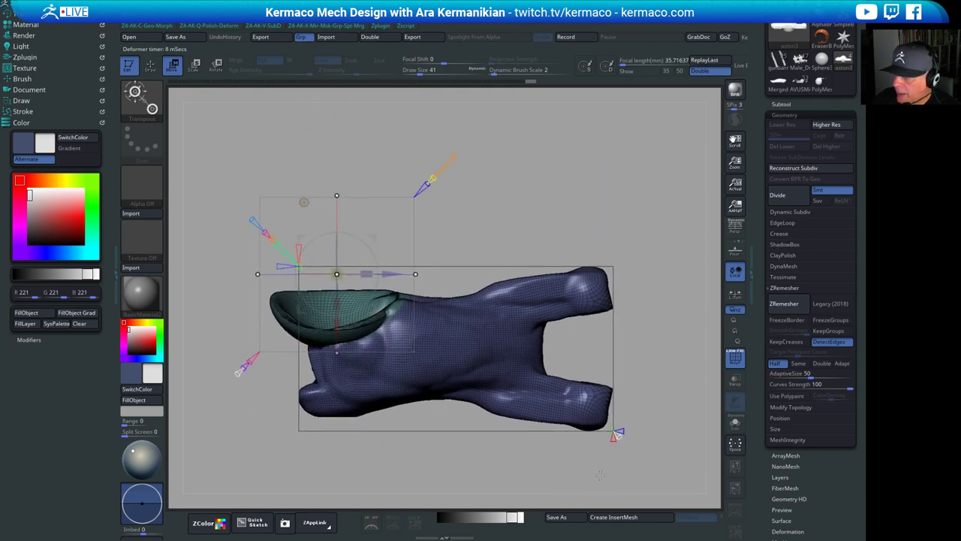
{"action": "left_click_drag", "start_coordinate": [612, 435], "coordinate": [615, 447]}
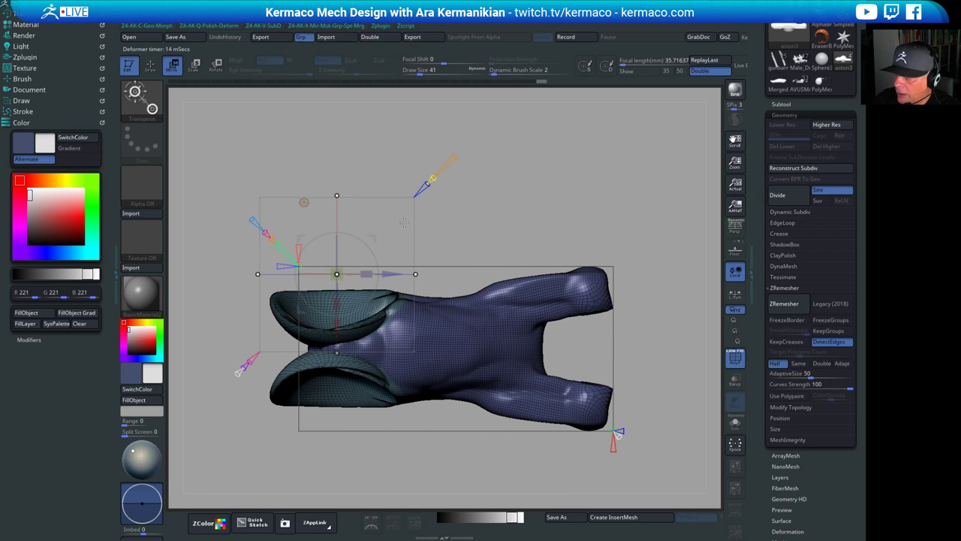
Scale down the mirrored spheres and fit them to the outer corners of the wide end as flat-faced wheel forms
{"action": "left_click_drag", "start_coordinate": [337, 274], "coordinate": [301, 278]}
{"action": "left_click_drag", "start_coordinate": [337, 328], "coordinate": [338, 347]}
{"action": "left_click_drag", "start_coordinate": [397, 297], "coordinate": [382, 297]}
{"action": "left_click_drag", "start_coordinate": [459, 225], "coordinate": [577, 120]}
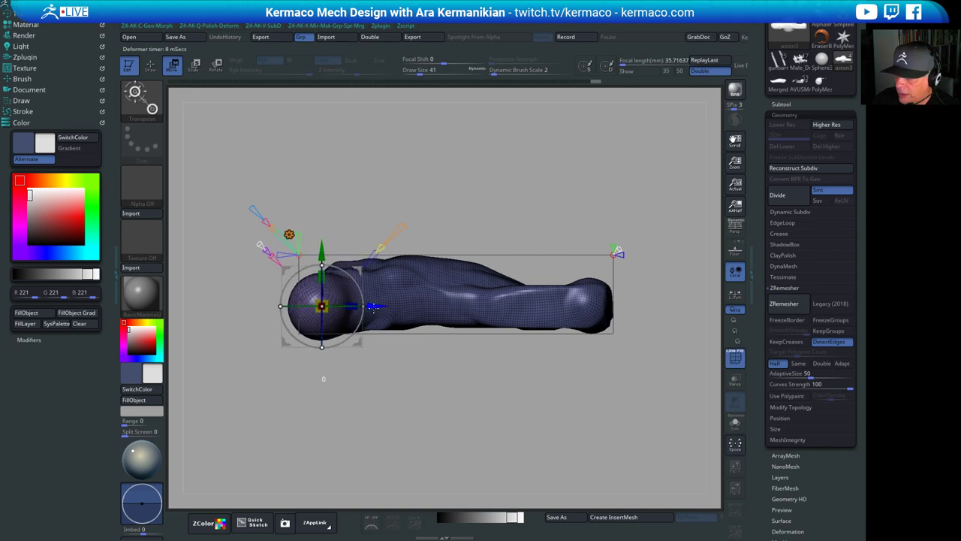
{"action": "left_click_drag", "start_coordinate": [552, 423], "coordinate": [487, 282]}
{"action": "left_click_drag", "start_coordinate": [333, 264], "coordinate": [328, 275]}
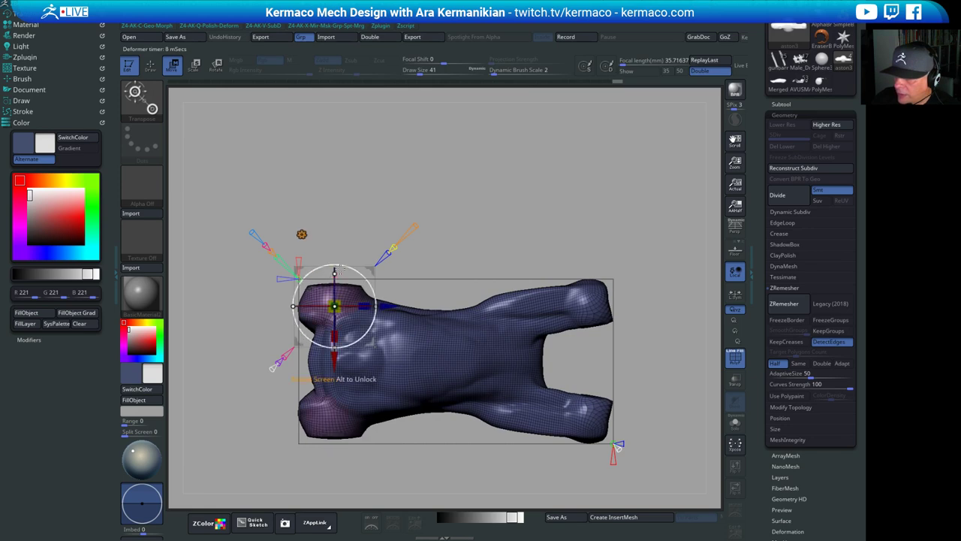
Rotate the mirrored wheel forms from the side, tilt them from the end view so their bases splay outward, and leave the deformer
{"action": "left_click_drag", "start_coordinate": [409, 173], "coordinate": [431, 303]}
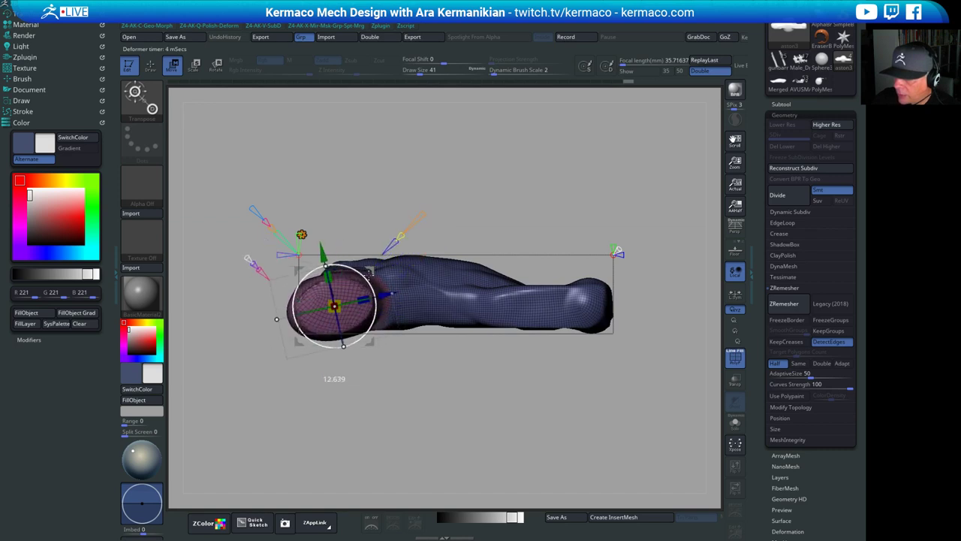
{"action": "left_click_drag", "start_coordinate": [620, 192], "coordinate": [436, 266], "text": "shift"}
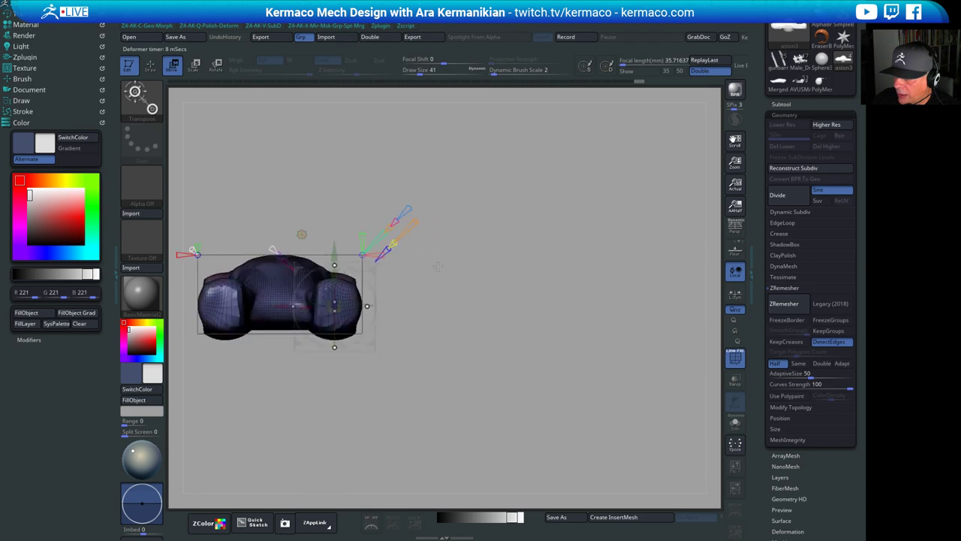
{"action": "left_click_drag", "start_coordinate": [497, 264], "coordinate": [530, 250], "text": "alt"}
{"action": "left_click_drag", "start_coordinate": [404, 271], "coordinate": [401, 256]}
{"action": "left_click_drag", "start_coordinate": [593, 244], "coordinate": [441, 267]}
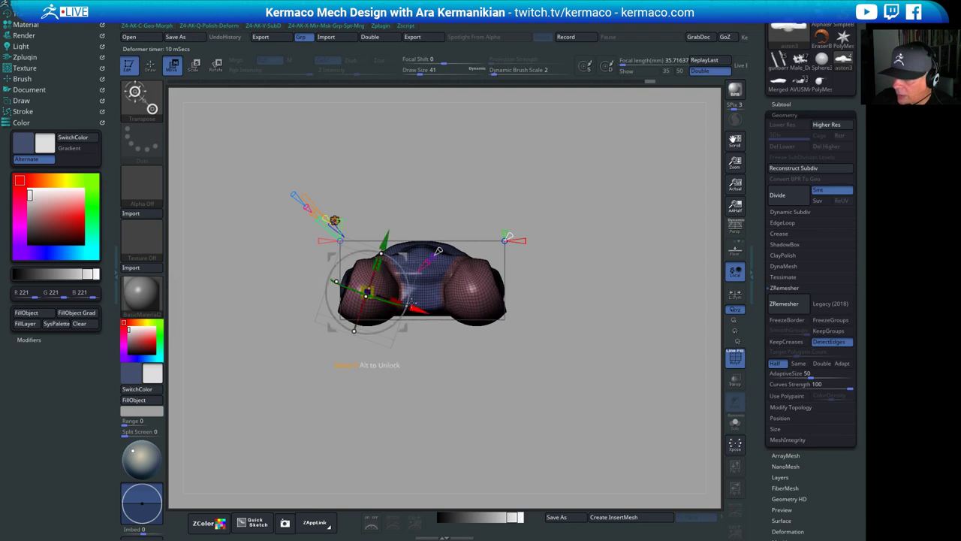
{"action": "left_click_drag", "start_coordinate": [414, 308], "coordinate": [407, 306]}
{"action": "key", "text": "q"}
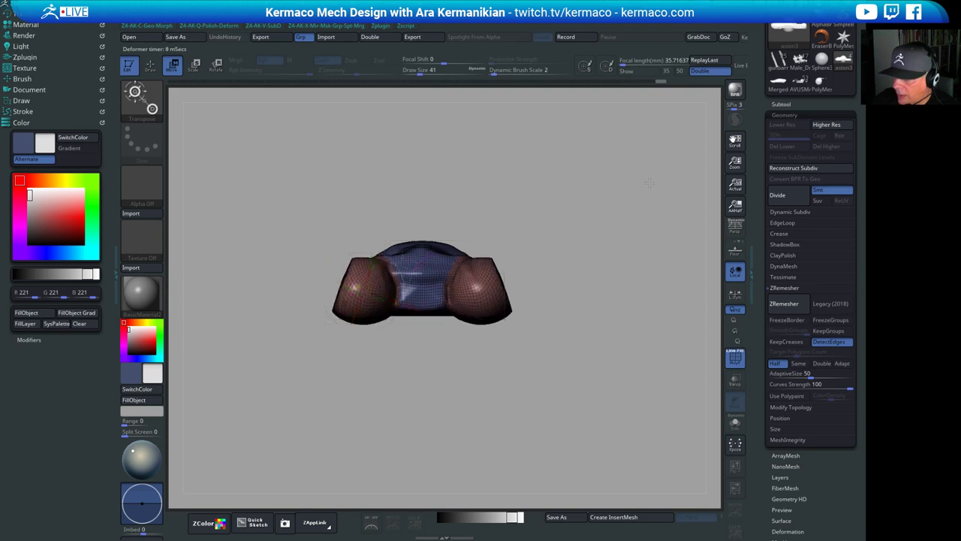
{"action": "mouse_move", "coordinate": [651, 182]}
{"action": "left_mouse_down"}
{"action": "mouse_move", "coordinate": [671, 252]}
{"action": "mouse_move", "coordinate": [592, 300]}
{"action": "mouse_move", "coordinate": [573, 252]}
{"action": "mouse_move", "coordinate": [634, 242]}
{"action": "left_mouse_up"}
{"action": "mouse_move", "coordinate": [633, 242]}
{"action": "left_mouse_down", "text": "alt"}
{"action": "mouse_move", "coordinate": [594, 236]}
{"action": "mouse_move", "coordinate": [623, 223]}
{"action": "mouse_move", "coordinate": [544, 181]}
{"action": "mouse_move", "coordinate": [575, 168]}
{"action": "mouse_move", "coordinate": [685, 175]}
{"action": "left_mouse_up", "text": "alt"}
{"action": "mouse_move", "coordinate": [642, 154]}
{"action": "left_mouse_down"}
{"action": "mouse_move", "coordinate": [668, 188]}
{"action": "mouse_move", "coordinate": [639, 176]}
{"action": "left_mouse_up"}
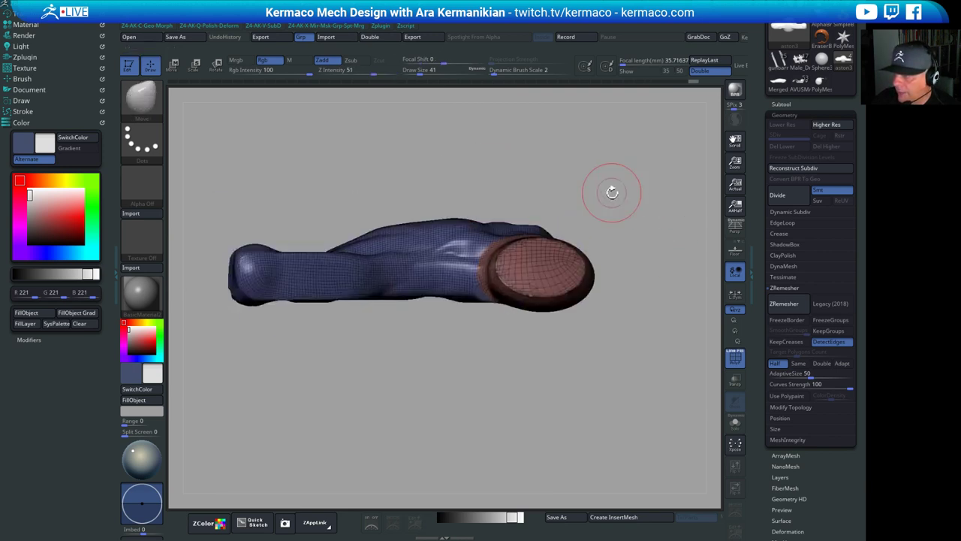
{"action": "key", "text": "w"}
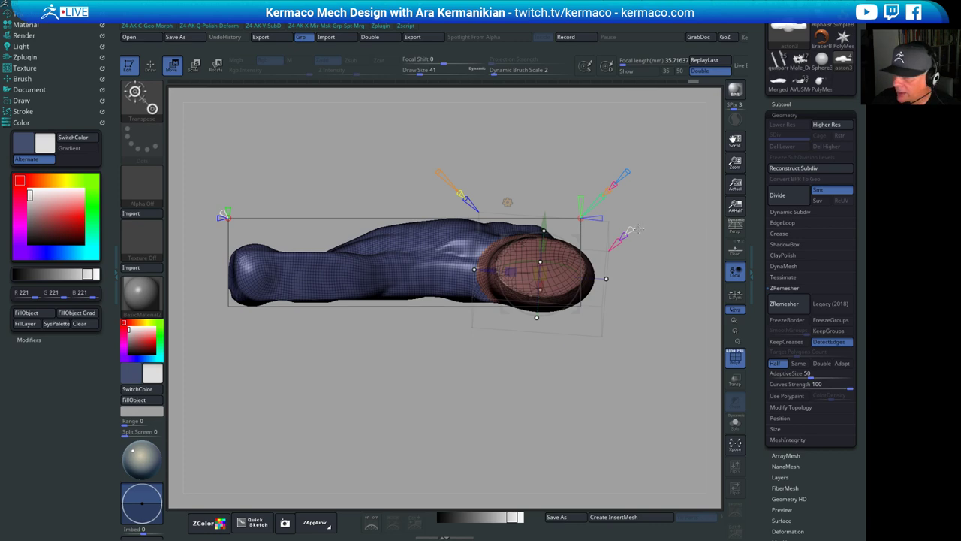
{"action": "key", "text": "ctrl+w"}
{"action": "left_click_drag", "start_coordinate": [710, 147], "coordinate": [692, 163]}
{"action": "key", "text": "ctrl+z"}
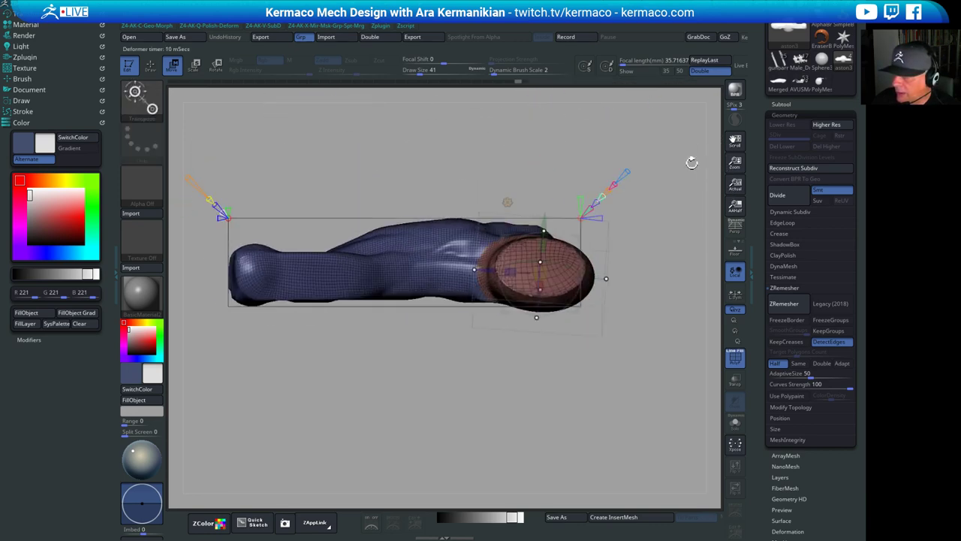
Try adjusting the deformer's corner cone to reshape the mirrored wheel forms, and undo the change
{"action": "left_click_drag", "start_coordinate": [612, 215], "coordinate": [631, 251]}
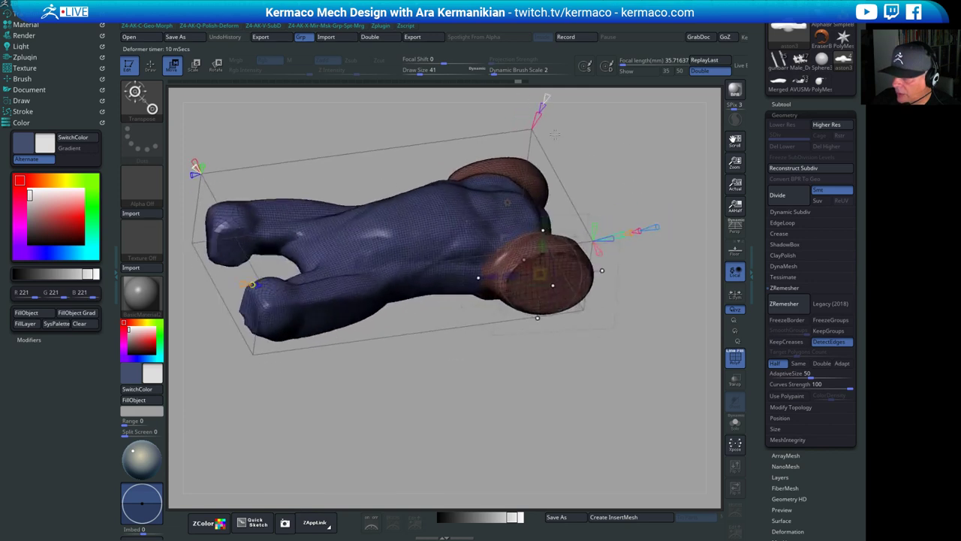
{"action": "left_click_drag", "start_coordinate": [339, 115], "coordinate": [351, 141], "text": "alt"}
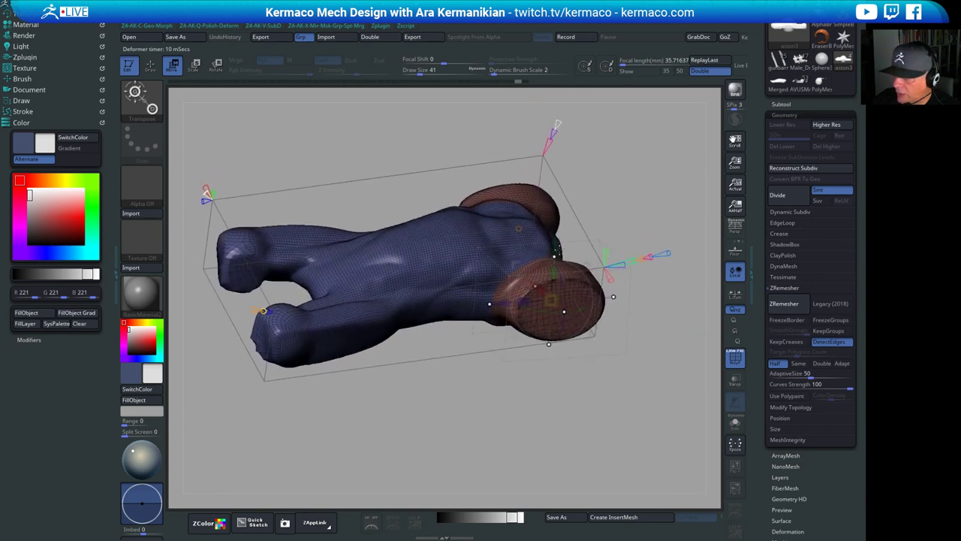
{"action": "left_click_drag", "start_coordinate": [648, 308], "coordinate": [669, 303]}
{"action": "left_click_drag", "start_coordinate": [655, 260], "coordinate": [635, 262]}
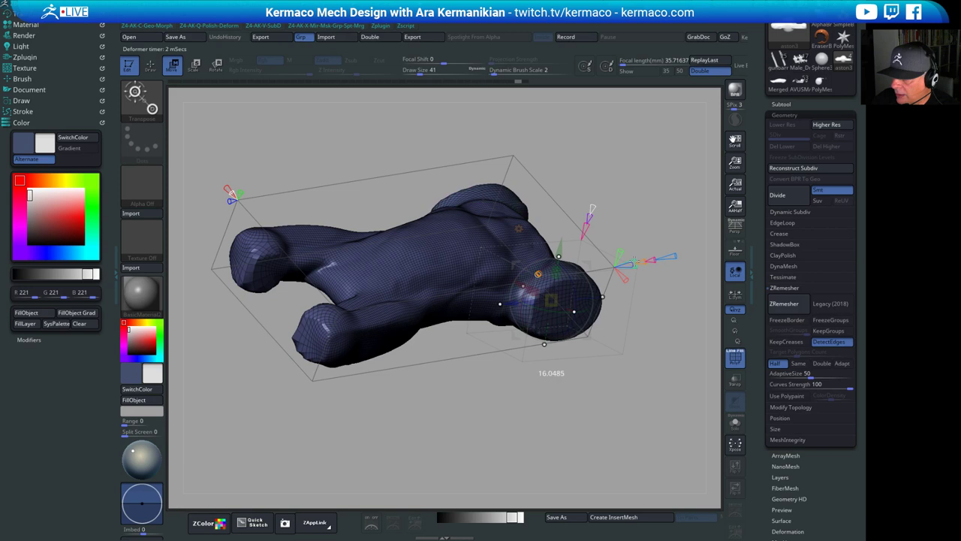
{"action": "left_click_drag", "start_coordinate": [652, 222], "coordinate": [620, 259]}
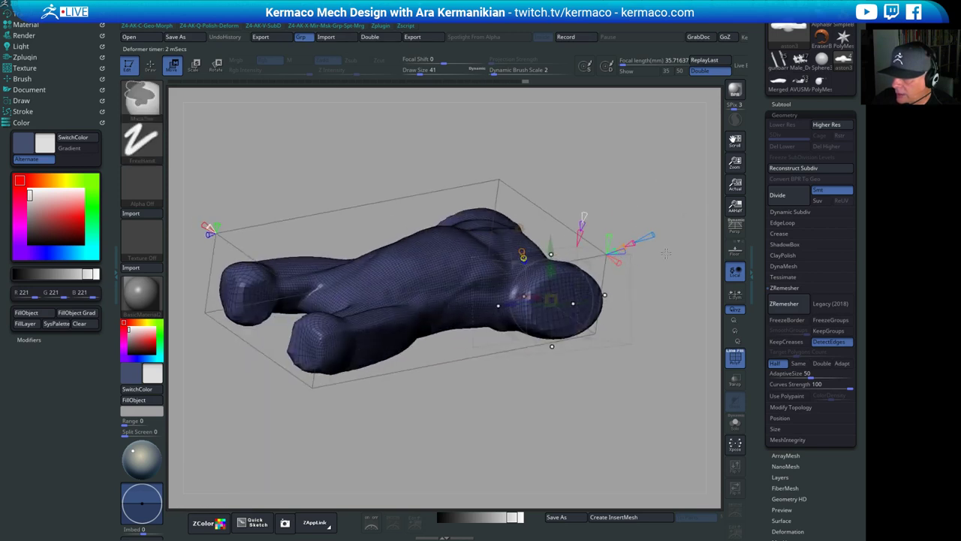
{"action": "key", "text": "ctrl+z"}
{"action": "left_click_drag", "start_coordinate": [675, 204], "coordinate": [664, 201]}
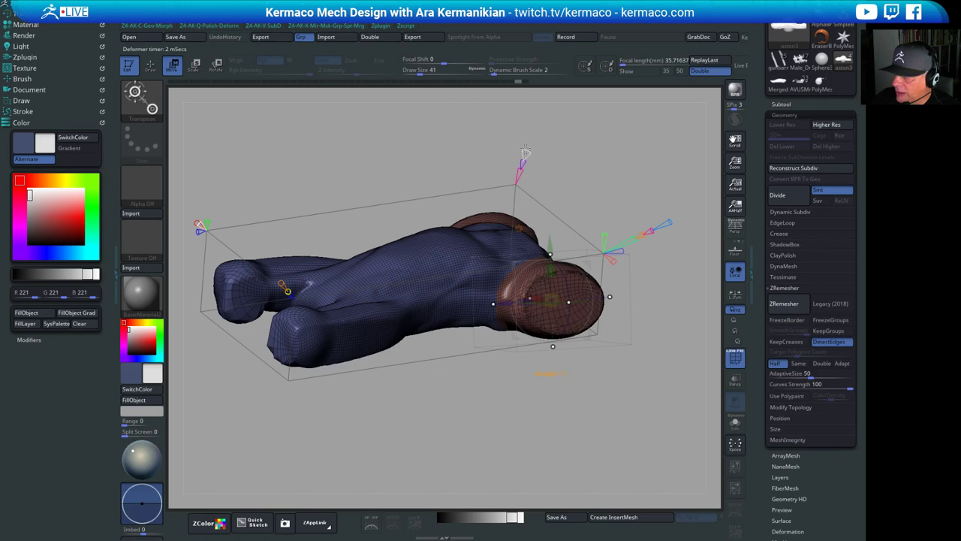
Finish the deformation and remesh the body with ZRemesher at the Half setting
{"action": "left_click_drag", "start_coordinate": [548, 113], "coordinate": [551, 109]}
{"action": "mouse_move", "coordinate": [625, 125]}
{"action": "left_mouse_down"}
{"action": "mouse_move", "coordinate": [633, 209]}
{"action": "mouse_move", "coordinate": [624, 167]}
{"action": "mouse_move", "coordinate": [646, 157]}
{"action": "mouse_move", "coordinate": [627, 161]}
{"action": "mouse_move", "coordinate": [630, 205]}
{"action": "left_mouse_up"}
{"action": "key", "text": "q"}
{"action": "left_click", "coordinate": [789, 305]}
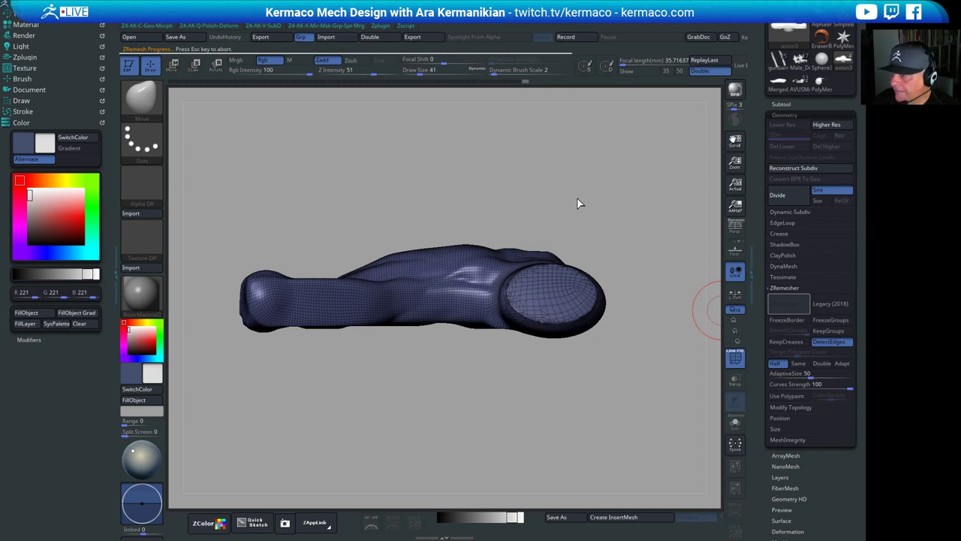
{"action": "left_click_drag", "start_coordinate": [620, 184], "coordinate": [624, 265]}
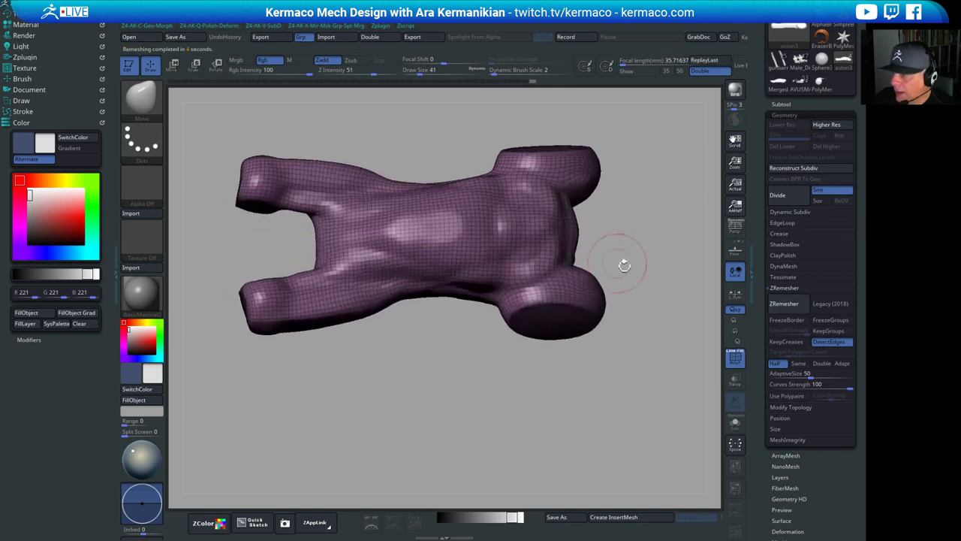
{"action": "left_click_drag", "start_coordinate": [688, 283], "coordinate": [667, 215]}
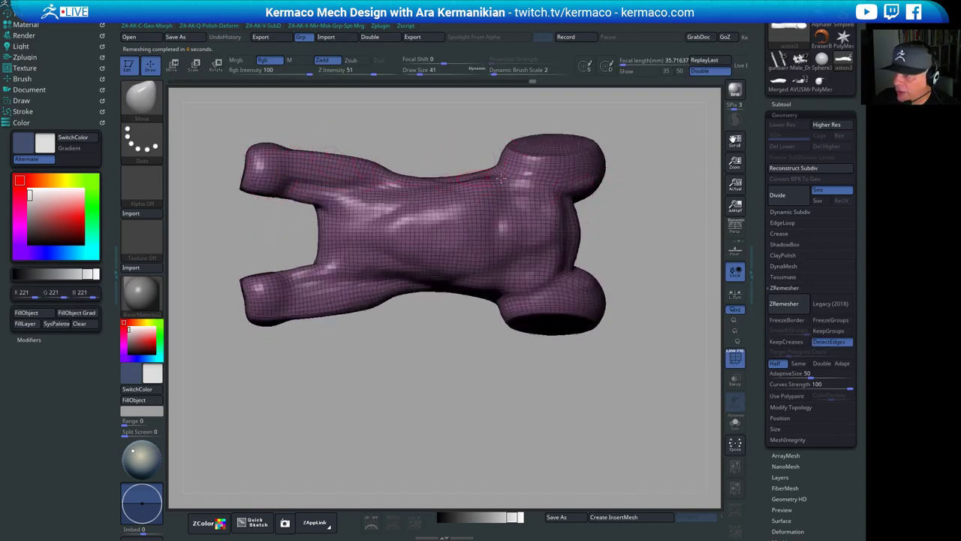
Activate symmetry and pull the body's edge between the prongs outward with the Move brush at draw size 71
{"action": "left_click_drag", "start_coordinate": [456, 144], "coordinate": [448, 121]}
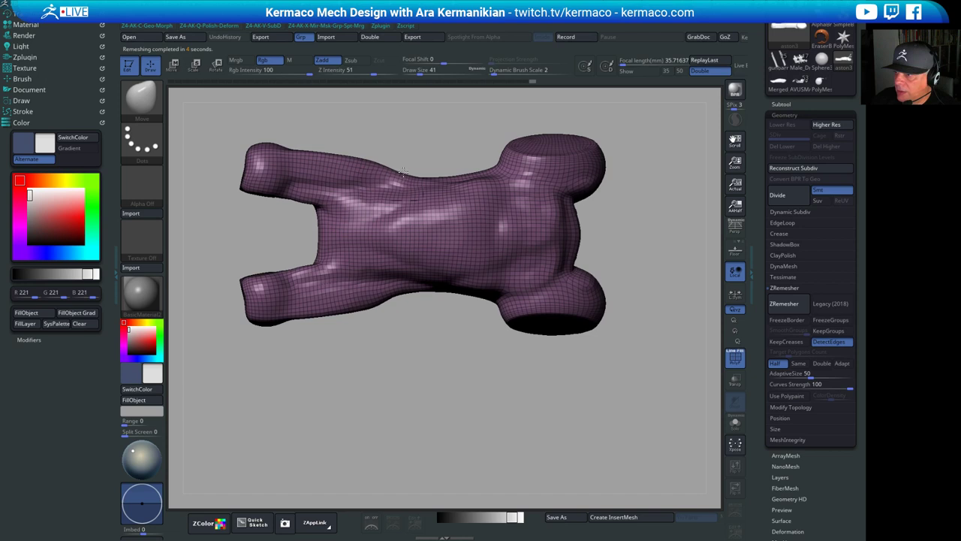
{"action": "key", "text": "space"}
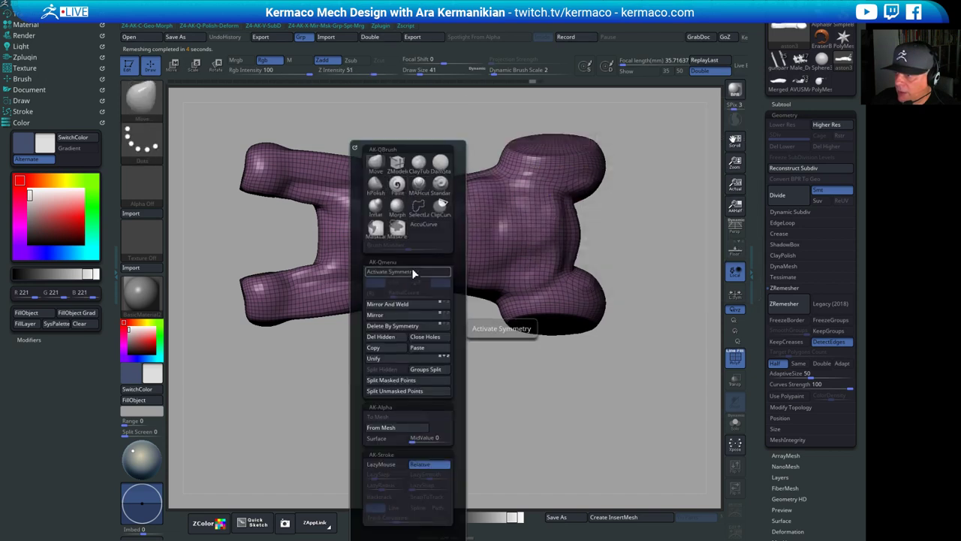
{"action": "left_click", "coordinate": [412, 272]}
{"action": "key", "text": "s"}
{"action": "left_click_drag", "start_coordinate": [445, 225], "coordinate": [454, 225]}
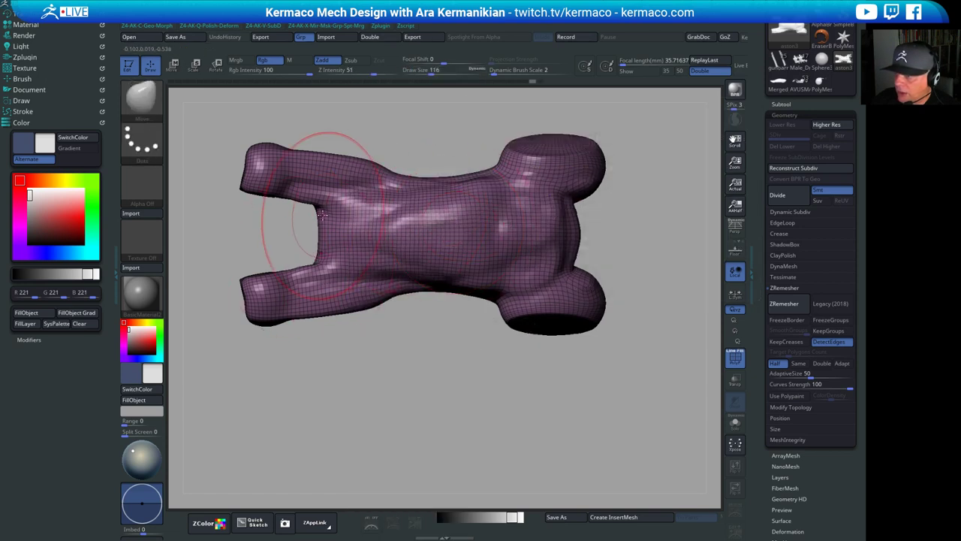
{"action": "key", "text": "s"}
{"action": "left_click_drag", "start_coordinate": [320, 213], "coordinate": [304, 213]}
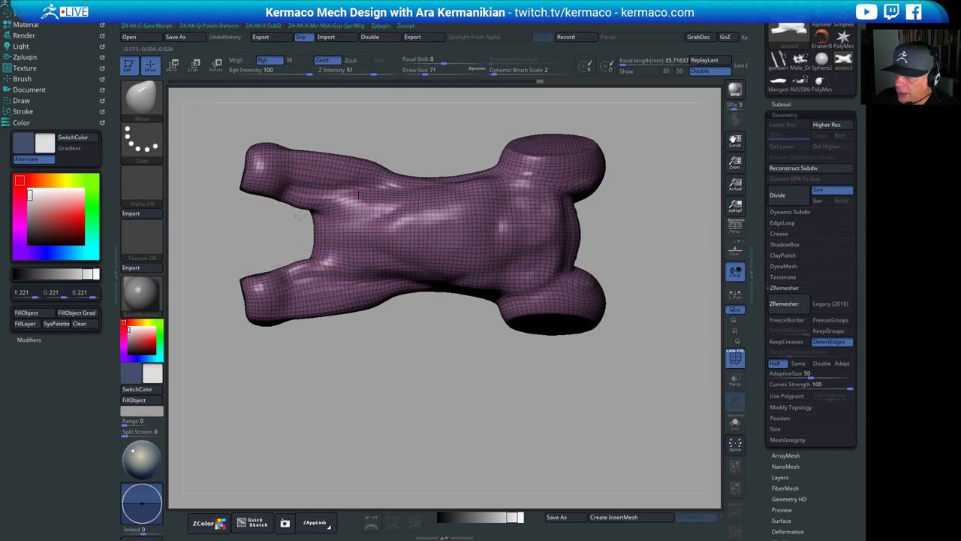
Refine the inner curve between the prongs with the Move brush at draw size 49
{"action": "left_click_drag", "start_coordinate": [242, 238], "coordinate": [300, 223]}
{"action": "mouse_move", "coordinate": [379, 230]}
{"action": "left_mouse_down"}
{"action": "mouse_move", "coordinate": [434, 198]}
{"action": "mouse_move", "coordinate": [449, 199]}
{"action": "left_mouse_up"}
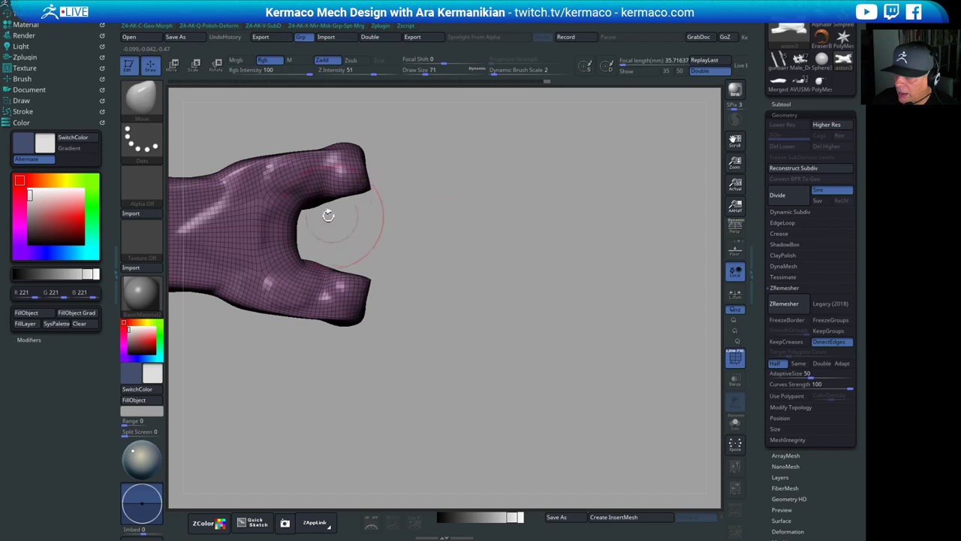
{"action": "key", "text": "s"}
{"action": "left_click_drag", "start_coordinate": [316, 216], "coordinate": [336, 199]}
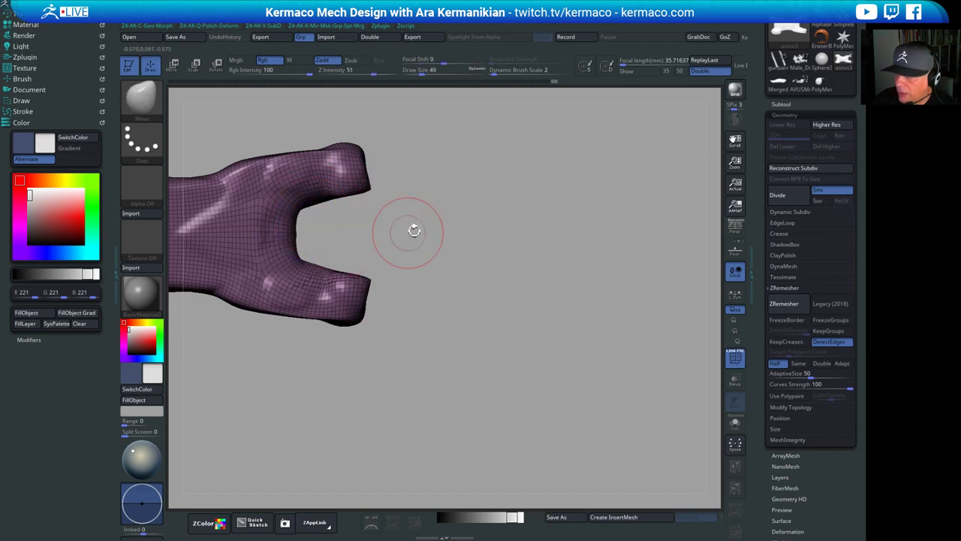
{"action": "left_click_drag", "start_coordinate": [413, 230], "coordinate": [333, 214], "text": "shift"}
Carve creases with the DamStandard brush at draw size 49 where the prongs meet the upper side of the body
{"action": "key", "text": "ctrl+q"}
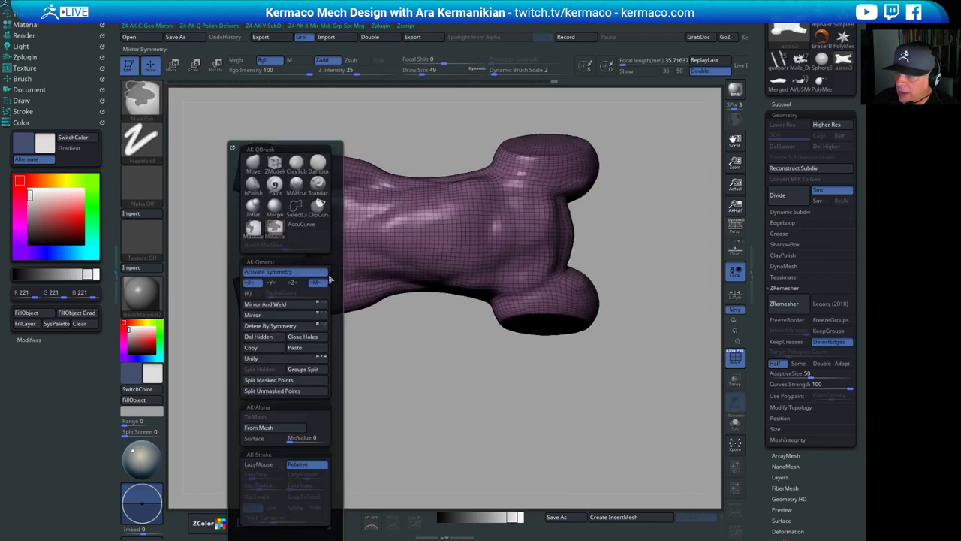
{"action": "left_click", "coordinate": [298, 168]}
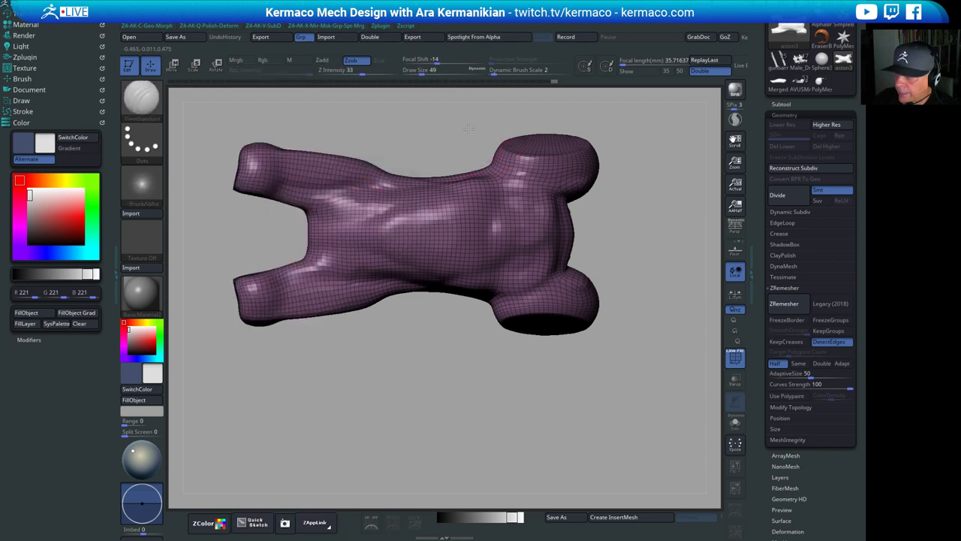
{"action": "left_click_drag", "start_coordinate": [469, 129], "coordinate": [456, 122]}
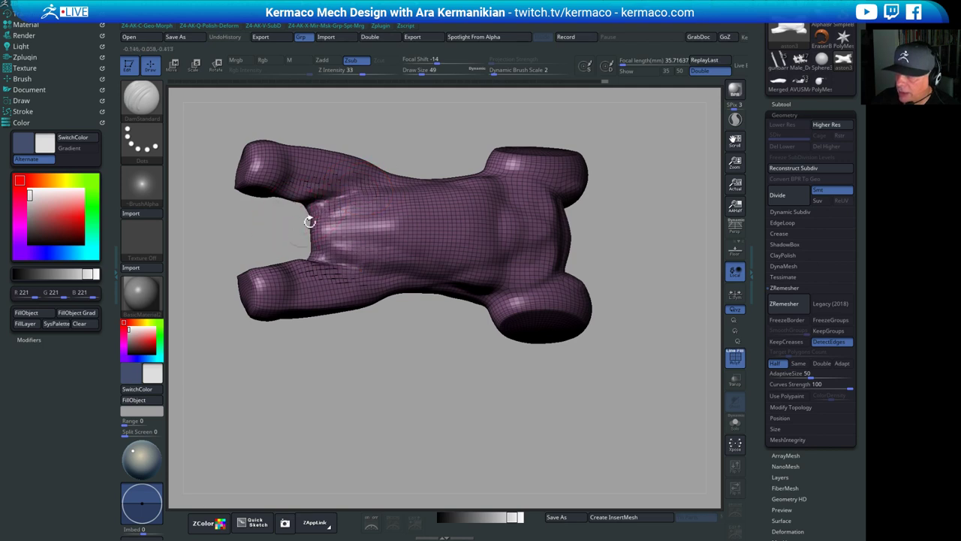
{"action": "left_click_drag", "start_coordinate": [458, 150], "coordinate": [314, 202]}
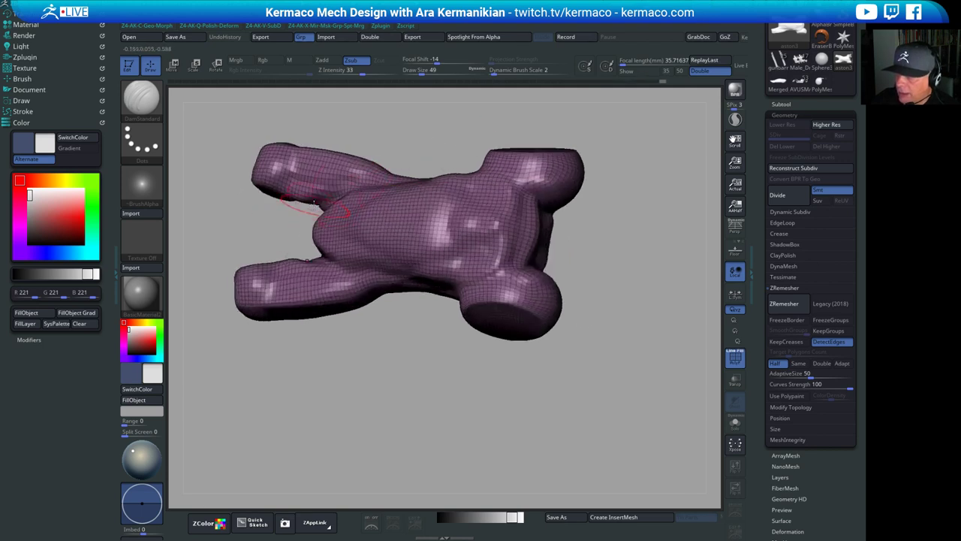
{"action": "left_click_drag", "start_coordinate": [390, 167], "coordinate": [335, 197]}
{"action": "left_click_drag", "start_coordinate": [335, 199], "coordinate": [360, 193]}
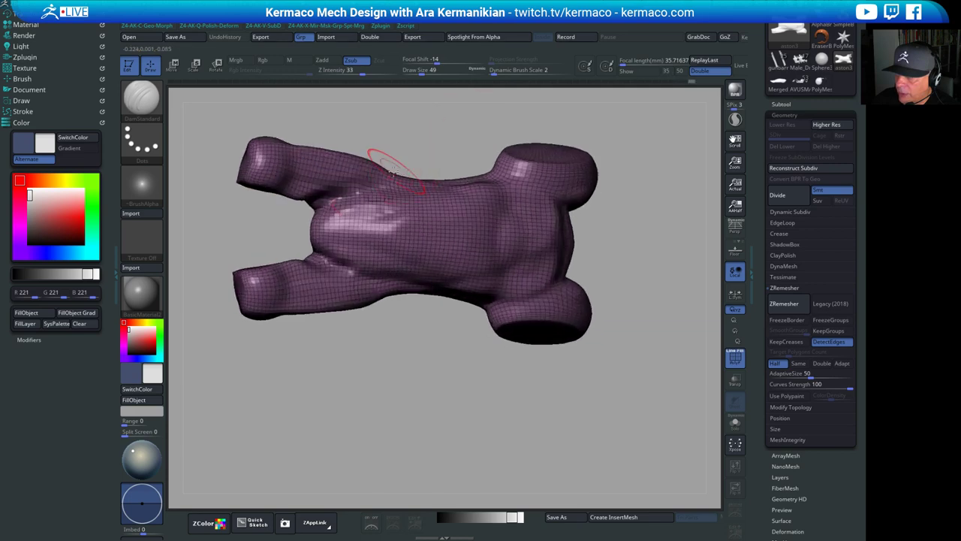
{"action": "mouse_move", "coordinate": [450, 121]}
{"action": "left_mouse_down"}
{"action": "mouse_move", "coordinate": [472, 122]}
{"action": "mouse_move", "coordinate": [472, 212]}
{"action": "left_mouse_up"}
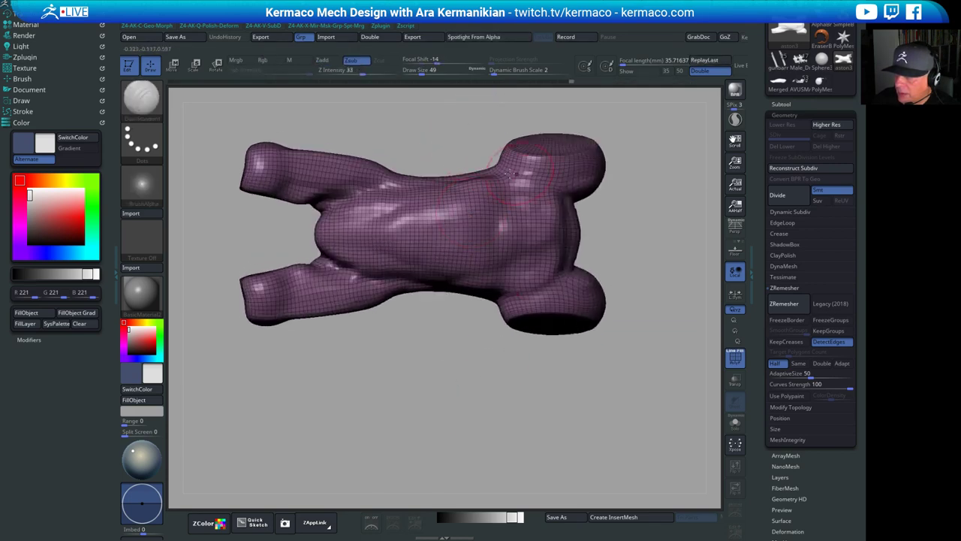
Continue the DamStandard creases along the prong roots and carve grooves on the underside of the prongs
{"action": "mouse_move", "coordinate": [700, 278]}
{"action": "left_mouse_down"}
{"action": "mouse_move", "coordinate": [678, 155]}
{"action": "mouse_move", "coordinate": [575, 322]}
{"action": "mouse_move", "coordinate": [515, 291]}
{"action": "left_mouse_up"}
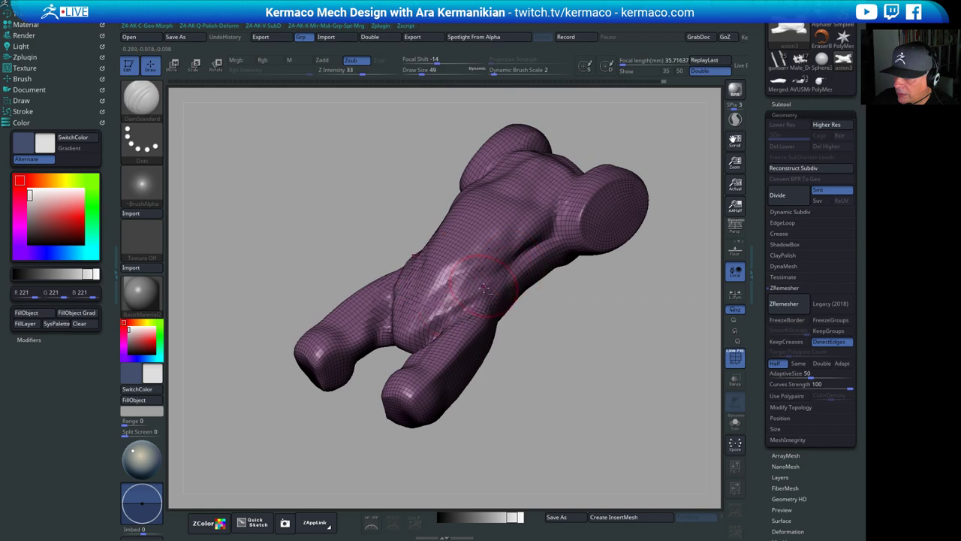
{"action": "left_click_drag", "start_coordinate": [485, 289], "coordinate": [378, 369]}
{"action": "mouse_move", "coordinate": [517, 392]}
{"action": "left_mouse_down", "text": "alt"}
{"action": "mouse_move", "coordinate": [514, 341]}
{"action": "mouse_move", "coordinate": [528, 330]}
{"action": "mouse_move", "coordinate": [443, 317]}
{"action": "mouse_move", "coordinate": [420, 301]}
{"action": "left_mouse_up", "text": "alt"}
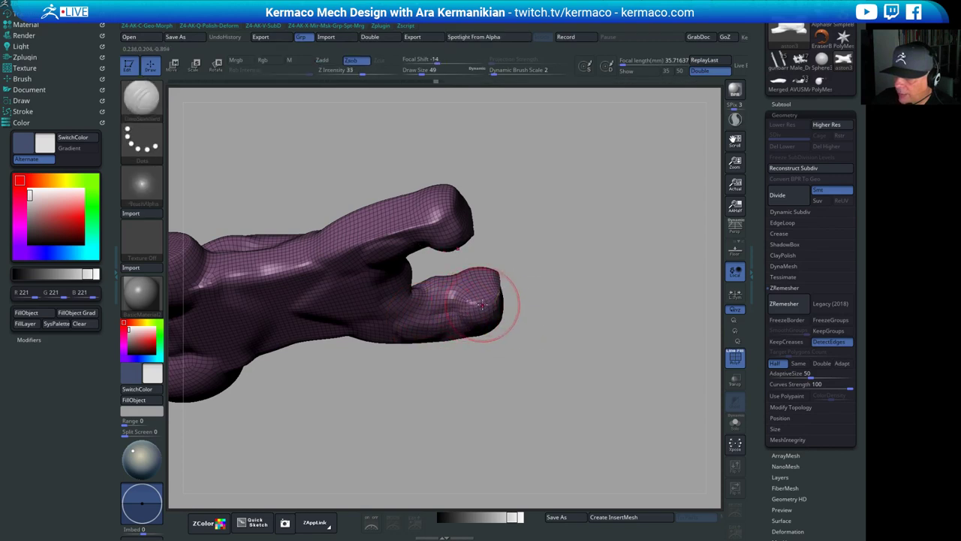
{"action": "left_click_drag", "start_coordinate": [450, 311], "coordinate": [415, 329]}
{"action": "mouse_move", "coordinate": [636, 208]}
{"action": "left_mouse_down"}
{"action": "mouse_move", "coordinate": [645, 212]}
{"action": "mouse_move", "coordinate": [639, 248]}
{"action": "left_mouse_up"}
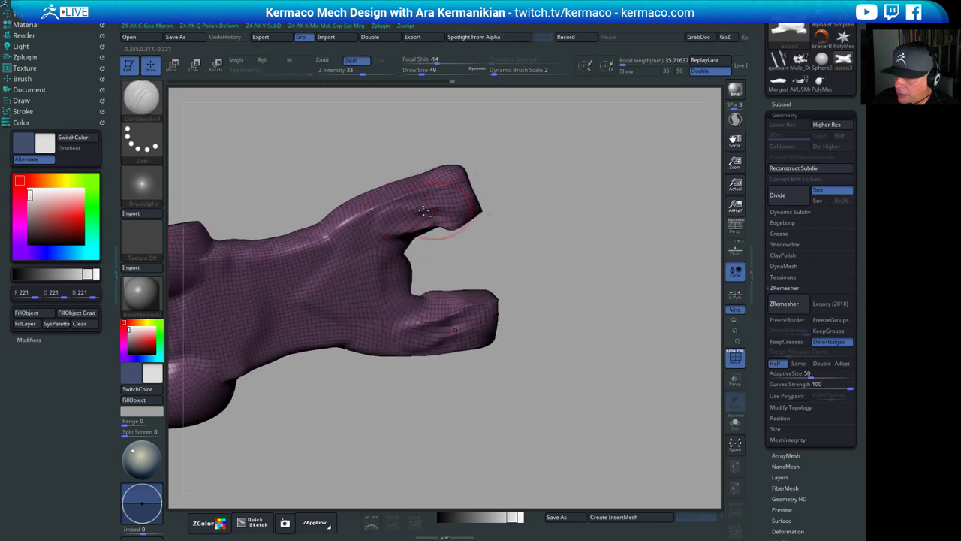
{"action": "mouse_move", "coordinate": [579, 150]}
{"action": "left_mouse_down"}
{"action": "mouse_move", "coordinate": [579, 279]}
{"action": "mouse_move", "coordinate": [524, 412]}
{"action": "mouse_move", "coordinate": [593, 264]}
{"action": "mouse_move", "coordinate": [539, 261]}
{"action": "left_mouse_up"}
{"action": "mouse_move", "coordinate": [659, 169]}
{"action": "left_mouse_down"}
{"action": "mouse_move", "coordinate": [661, 292]}
{"action": "mouse_move", "coordinate": [622, 262]}
{"action": "left_mouse_up"}
{"action": "mouse_move", "coordinate": [622, 262]}
{"action": "left_mouse_down", "text": "shift"}
{"action": "mouse_move", "coordinate": [654, 250]}
{"action": "mouse_move", "coordinate": [606, 152]}
{"action": "mouse_move", "coordinate": [580, 141]}
{"action": "left_mouse_up", "text": "shift"}
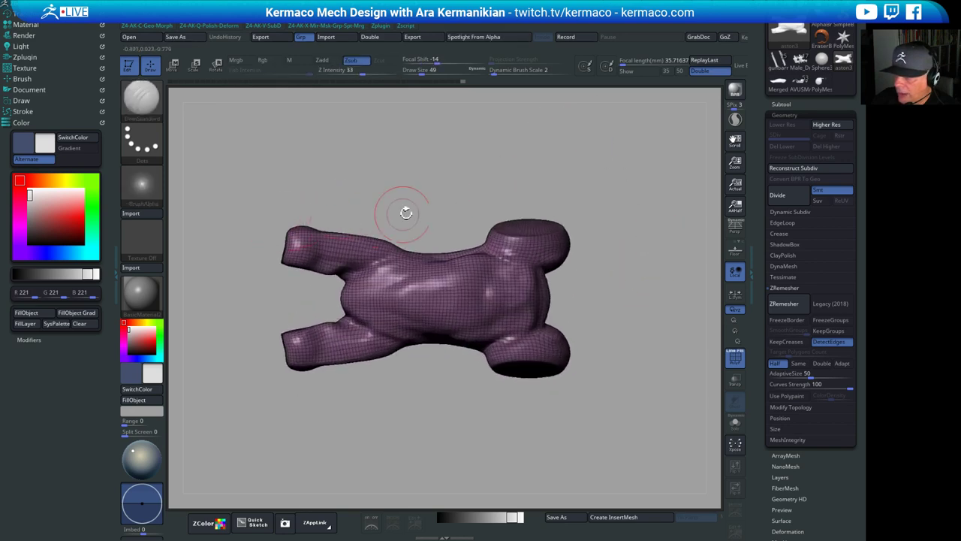
{"action": "mouse_move", "coordinate": [233, 202]}
{"action": "left_mouse_down", "text": "ctrl+shift"}
{"action": "mouse_move", "coordinate": [448, 181]}
{"action": "mouse_move", "coordinate": [457, 215]}
{"action": "mouse_move", "coordinate": [417, 243]}
{"action": "mouse_move", "coordinate": [430, 214]}
{"action": "mouse_move", "coordinate": [391, 177]}
{"action": "mouse_move", "coordinate": [216, 155]}
{"action": "mouse_move", "coordinate": [279, 239]}
{"action": "mouse_move", "coordinate": [218, 213]}
{"action": "mouse_move", "coordinate": [266, 208]}
{"action": "mouse_move", "coordinate": [352, 257]}
{"action": "mouse_move", "coordinate": [353, 239]}
{"action": "mouse_move", "coordinate": [406, 214]}
{"action": "left_mouse_up", "text": "ctrl+shift"}
{"action": "left_click_drag", "start_coordinate": [446, 168], "coordinate": [490, 86]}
{"action": "left_click_drag", "start_coordinate": [397, 261], "coordinate": [368, 322], "text": "alt"}
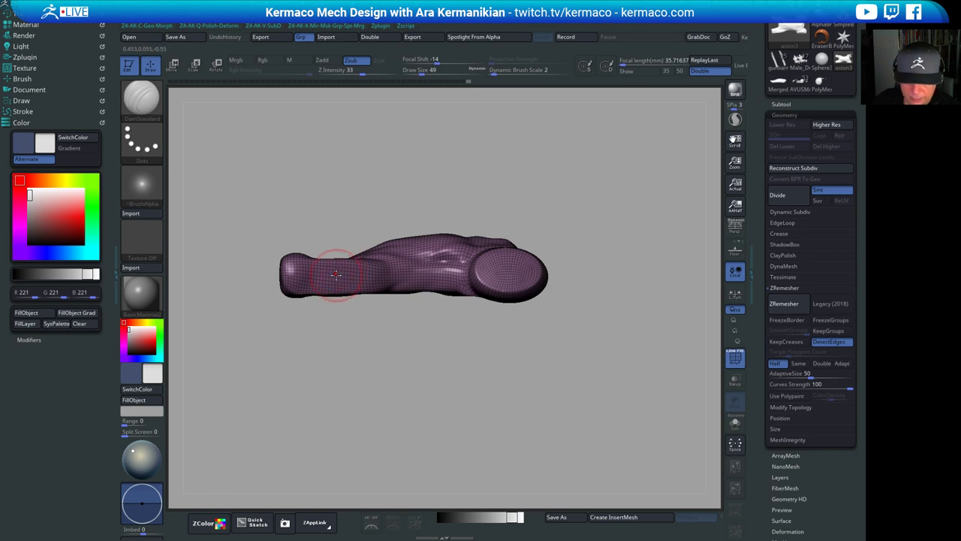
Try lengthening and bending the prongs in side view with the Move brush at draw size 77
{"action": "key", "text": "b"}
{"action": "key", "text": "m"}
{"action": "key", "text": "v"}
{"action": "key", "text": "s"}
{"action": "mouse_move", "coordinate": [306, 287]}
{"action": "left_mouse_down"}
{"action": "mouse_move", "coordinate": [320, 287]}
{"action": "mouse_move", "coordinate": [263, 276]}
{"action": "mouse_move", "coordinate": [284, 291]}
{"action": "mouse_move", "coordinate": [286, 263]}
{"action": "mouse_move", "coordinate": [272, 287]}
{"action": "left_mouse_up"}
{"action": "key", "text": "s"}
{"action": "key", "text": "s"}
{"action": "mouse_move", "coordinate": [344, 276]}
{"action": "left_mouse_down"}
{"action": "mouse_move", "coordinate": [332, 276]}
{"action": "mouse_move", "coordinate": [344, 272]}
{"action": "left_mouse_up"}
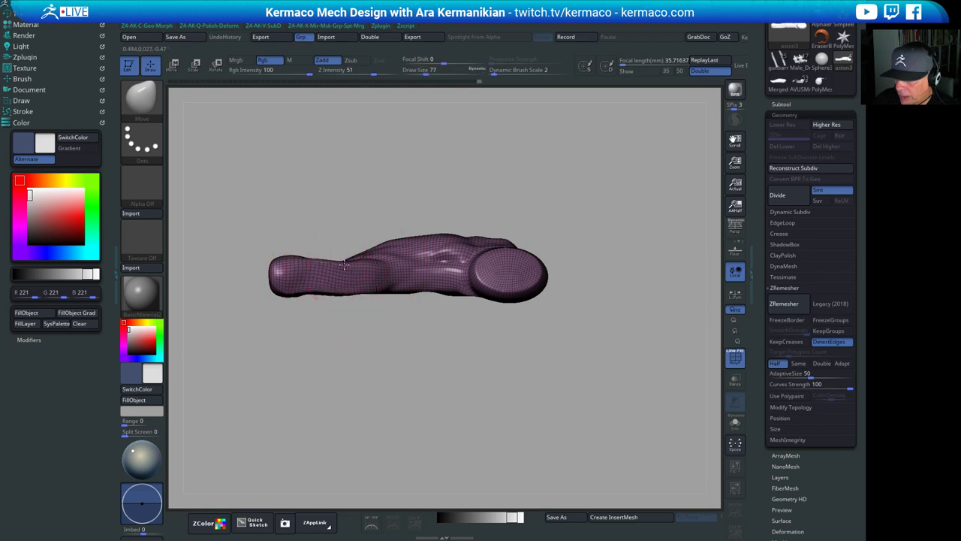
{"action": "left_click_drag", "start_coordinate": [376, 183], "coordinate": [387, 255]}
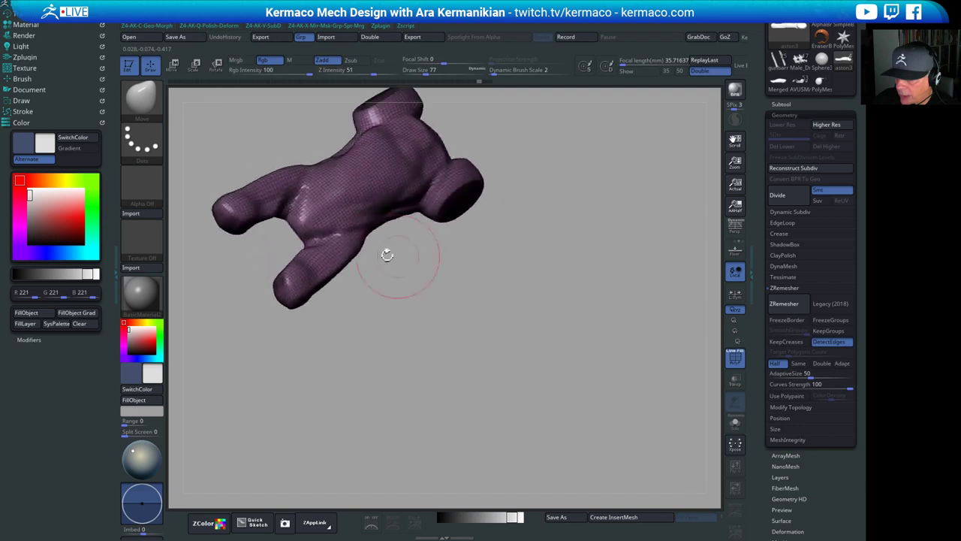
{"action": "left_click_drag", "start_coordinate": [470, 307], "coordinate": [446, 260]}
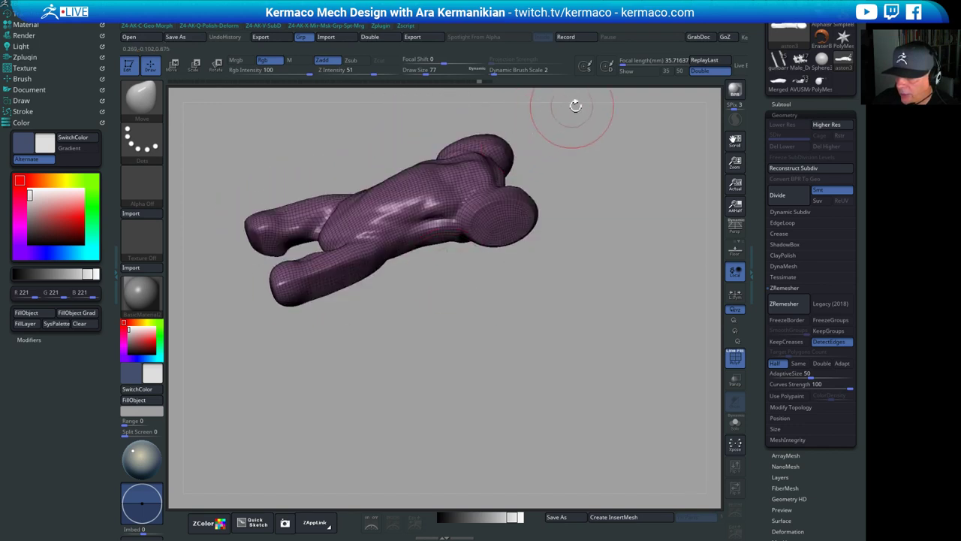
{"action": "mouse_move", "coordinate": [576, 106]}
{"action": "left_mouse_down"}
{"action": "mouse_move", "coordinate": [598, 147]}
{"action": "mouse_move", "coordinate": [562, 108]}
{"action": "left_mouse_up"}
Try flattening the outer and lower sides of the prongs with the hPolish brush at draw size 54
{"action": "key", "text": "ctrl"}
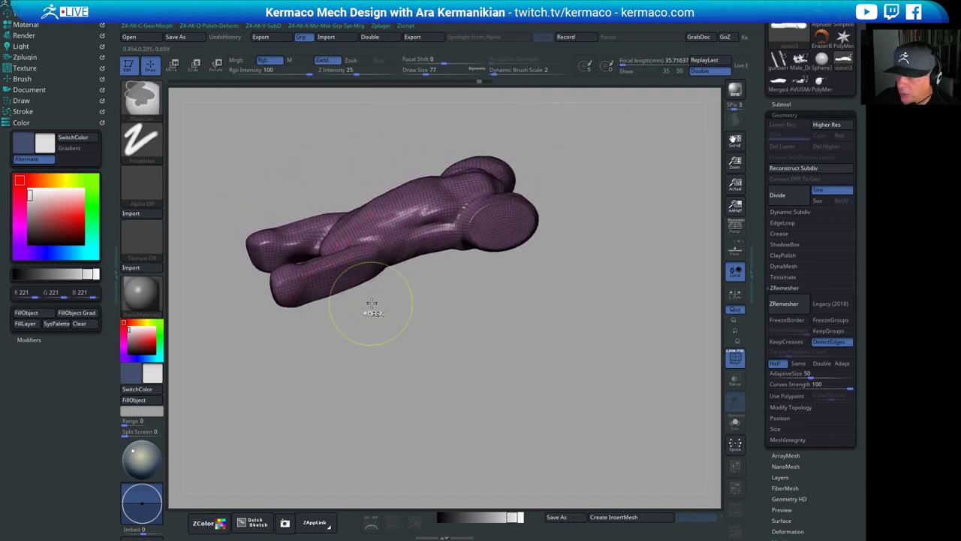
{"action": "key", "text": "ctrl+q"}
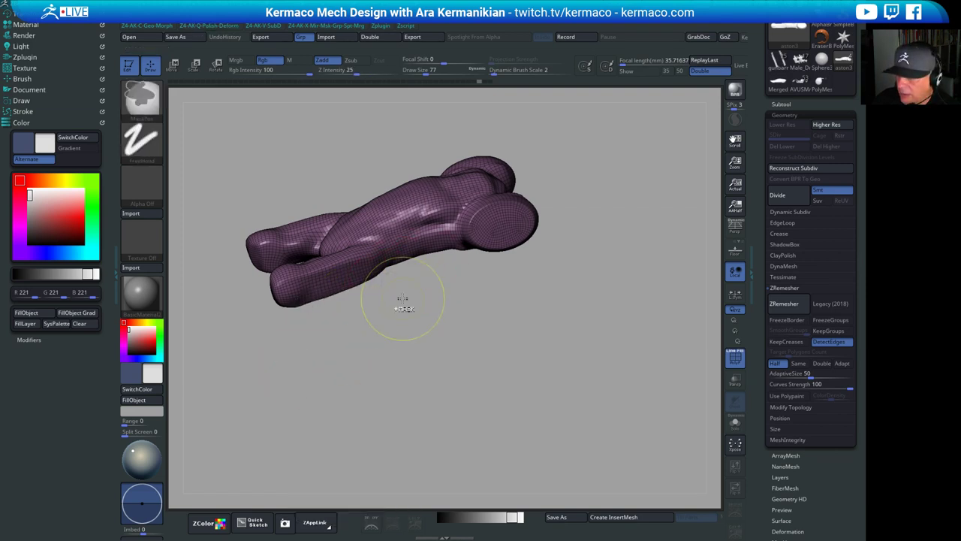
{"action": "key", "text": "ctrl+x"}
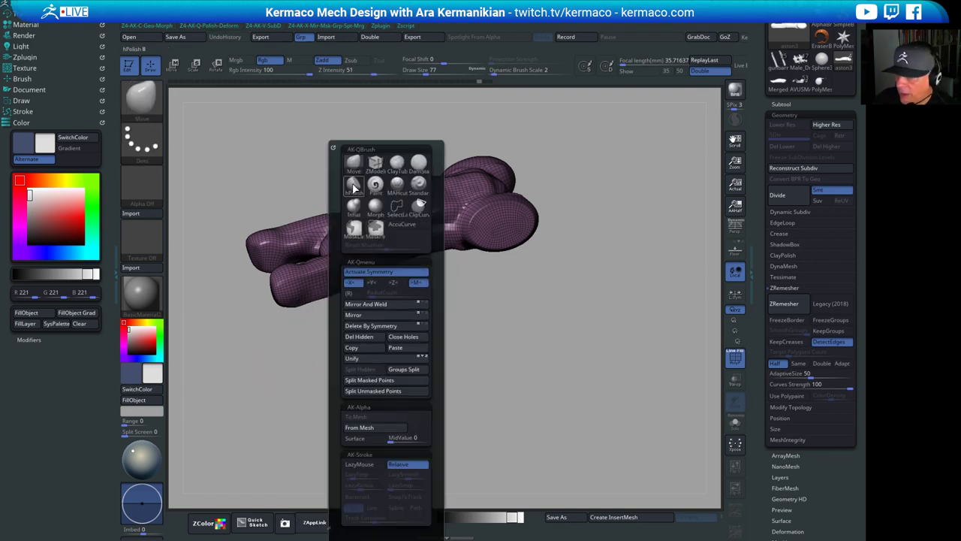
{"action": "left_click", "coordinate": [353, 186]}
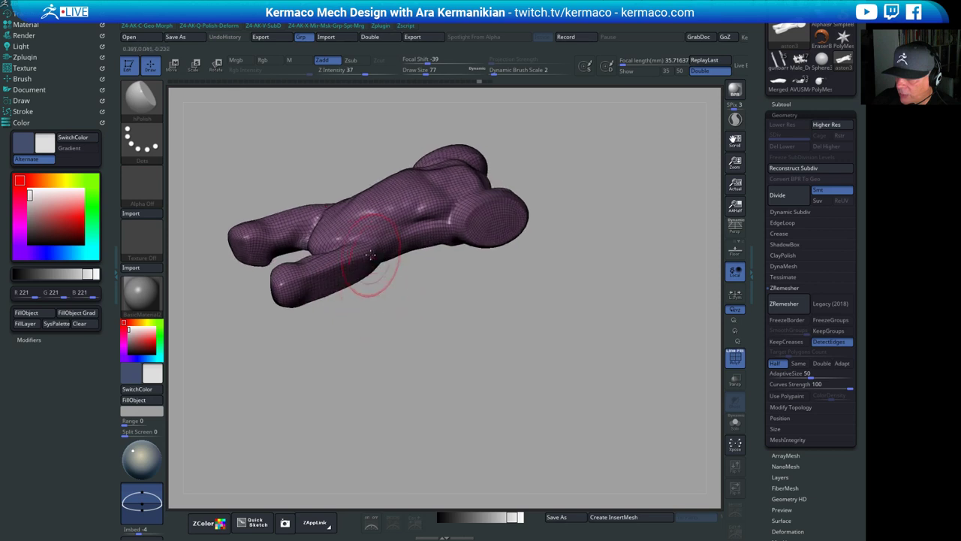
{"action": "key", "text": "s"}
{"action": "mouse_move", "coordinate": [370, 256]}
{"action": "left_mouse_down"}
{"action": "mouse_move", "coordinate": [320, 264]}
{"action": "mouse_move", "coordinate": [320, 272]}
{"action": "left_mouse_up"}
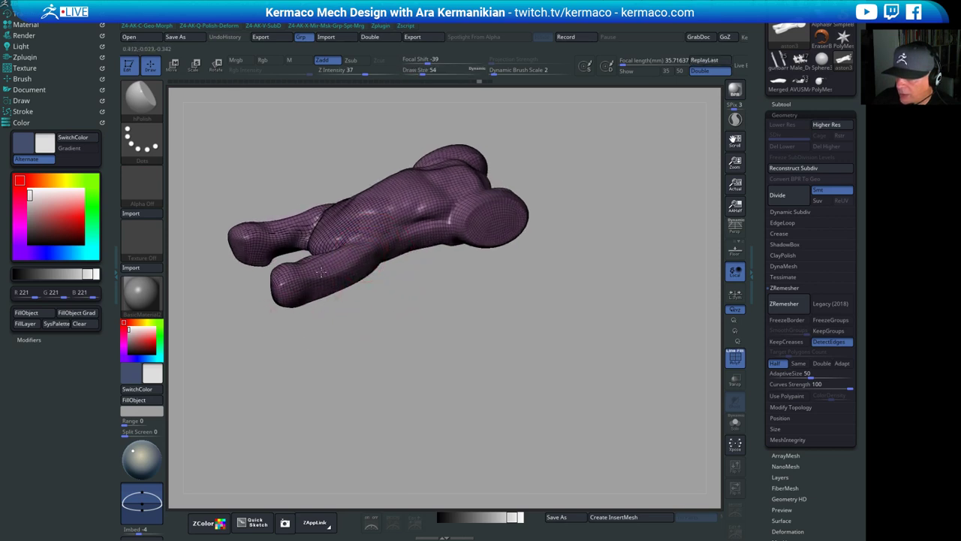
{"action": "left_click_drag", "start_coordinate": [354, 310], "coordinate": [366, 253]}
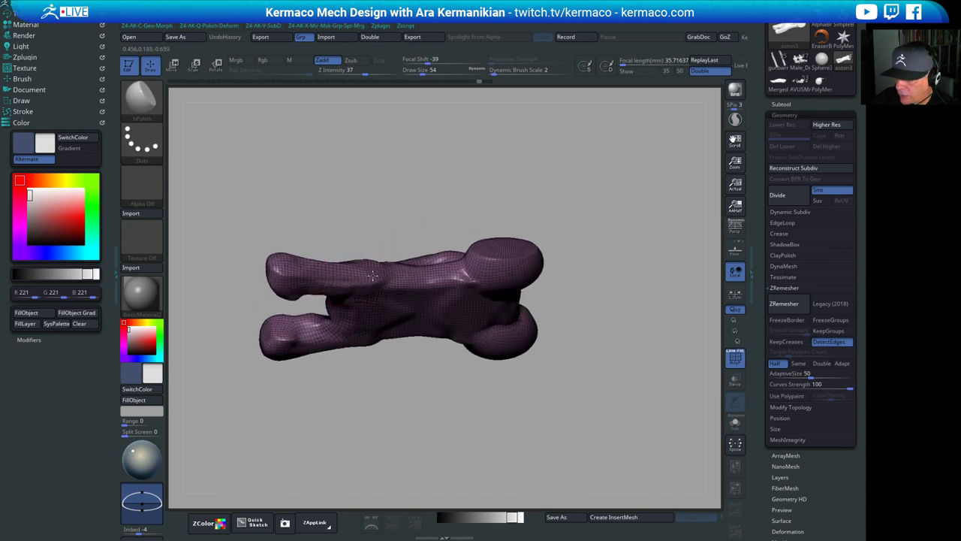
{"action": "left_click_drag", "start_coordinate": [402, 177], "coordinate": [409, 261]}
{"action": "left_click_drag", "start_coordinate": [310, 258], "coordinate": [367, 244]}
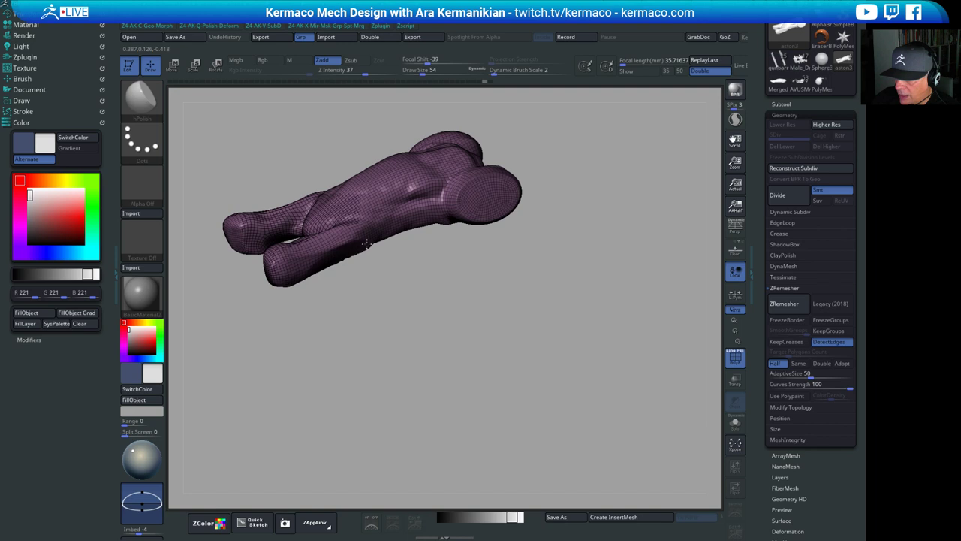
{"action": "left_click_drag", "start_coordinate": [396, 292], "coordinate": [404, 343]}
{"action": "left_click_drag", "start_coordinate": [347, 244], "coordinate": [310, 247], "text": "shift"}
{"action": "left_click_drag", "start_coordinate": [359, 289], "coordinate": [351, 314]}
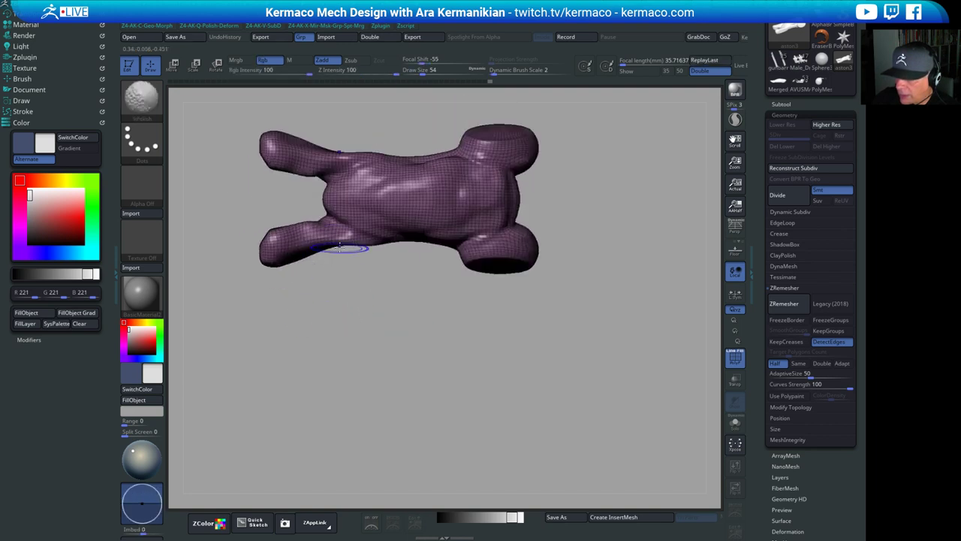
Undo the recent polishing and Move strokes on the prongs
{"action": "key", "text": "ctrl+z"}
{"action": "key", "text": "ctrl+z"}
{"action": "key", "text": "ctrl+z"}
{"action": "key", "text": "ctrl+z"}
{"action": "key", "text": "ctrl+z"}
{"action": "key", "text": "ctrl+z"}
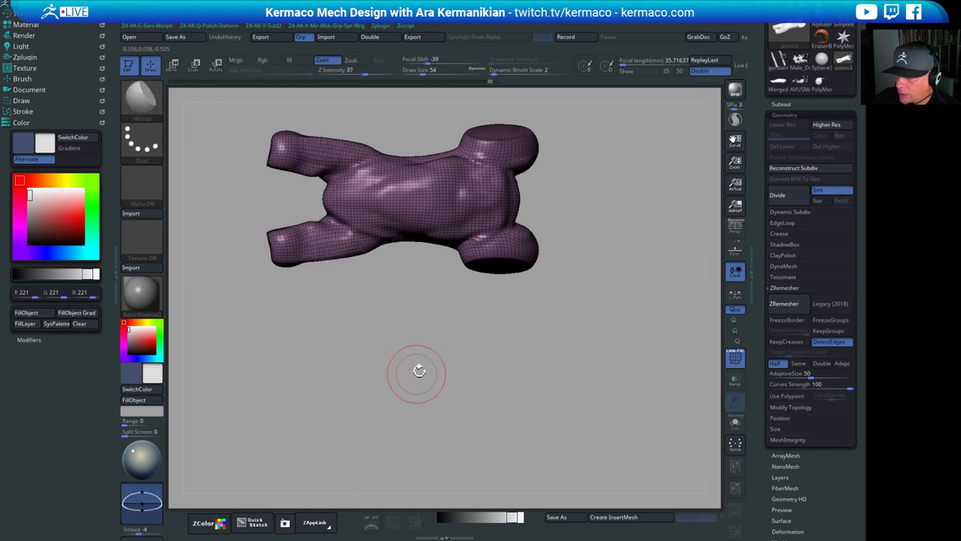
Select the aston2 subtool and move it below the parts folder
{"action": "mouse_move", "coordinate": [419, 369]}
{"action": "left_mouse_down"}
{"action": "mouse_move", "coordinate": [424, 336]}
{"action": "mouse_move", "coordinate": [635, 286]}
{"action": "mouse_move", "coordinate": [533, 317]}
{"action": "mouse_move", "coordinate": [564, 241]}
{"action": "mouse_move", "coordinate": [575, 260]}
{"action": "left_mouse_up"}
{"action": "mouse_move", "coordinate": [409, 214]}
{"action": "left_mouse_down", "text": "ctrl+shift"}
{"action": "mouse_move", "coordinate": [534, 268]}
{"action": "mouse_move", "coordinate": [581, 218]}
{"action": "left_mouse_up", "text": "ctrl+shift"}
{"action": "mouse_move", "coordinate": [617, 171]}
{"action": "left_mouse_down"}
{"action": "mouse_move", "coordinate": [562, 222]}
{"action": "mouse_move", "coordinate": [520, 213]}
{"action": "mouse_move", "coordinate": [566, 157]}
{"action": "mouse_move", "coordinate": [611, 129]}
{"action": "mouse_move", "coordinate": [597, 175]}
{"action": "mouse_move", "coordinate": [609, 171]}
{"action": "left_mouse_up"}
{"action": "left_click_drag", "start_coordinate": [796, 111], "coordinate": [794, 112]}
{"action": "left_click", "coordinate": [787, 105]}
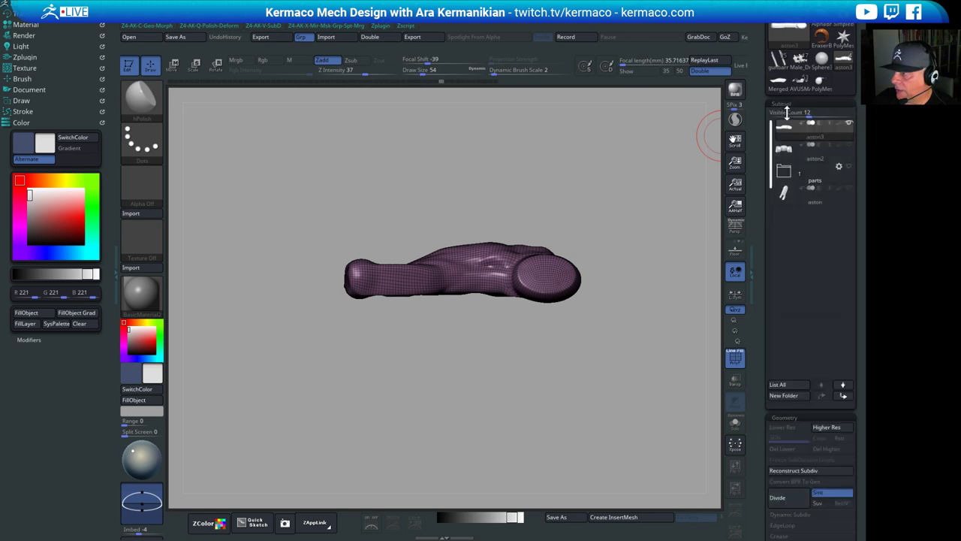
{"action": "left_click", "coordinate": [802, 155]}
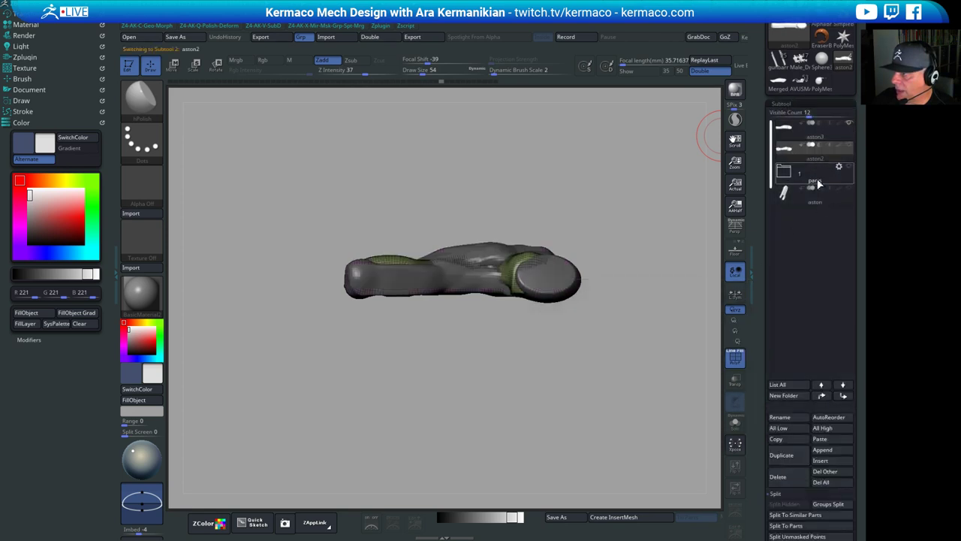
{"action": "left_click", "coordinate": [844, 397]}
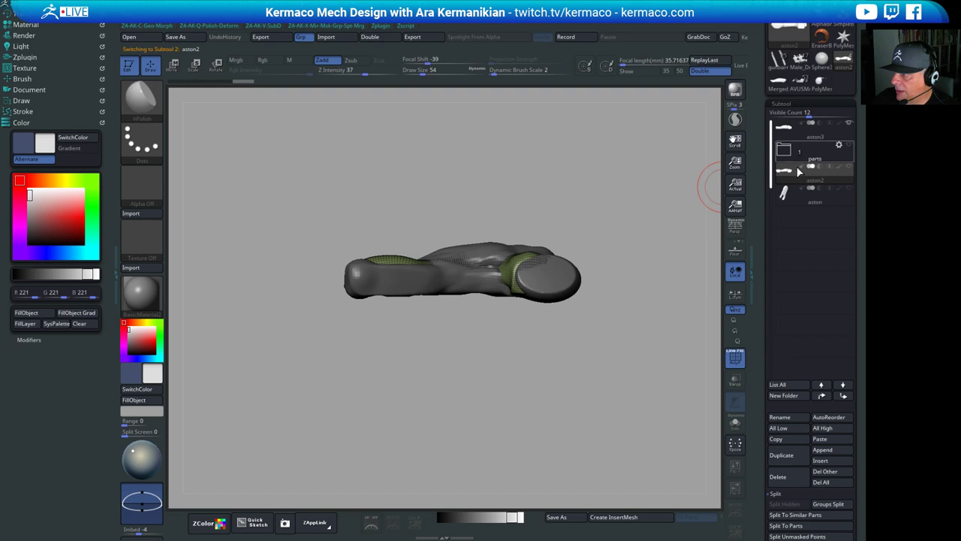
Hide aston3, make aston the active subtool and display aston2 together with it
{"action": "left_click", "coordinate": [849, 123]}
{"action": "left_click_drag", "start_coordinate": [578, 194], "coordinate": [599, 287]}
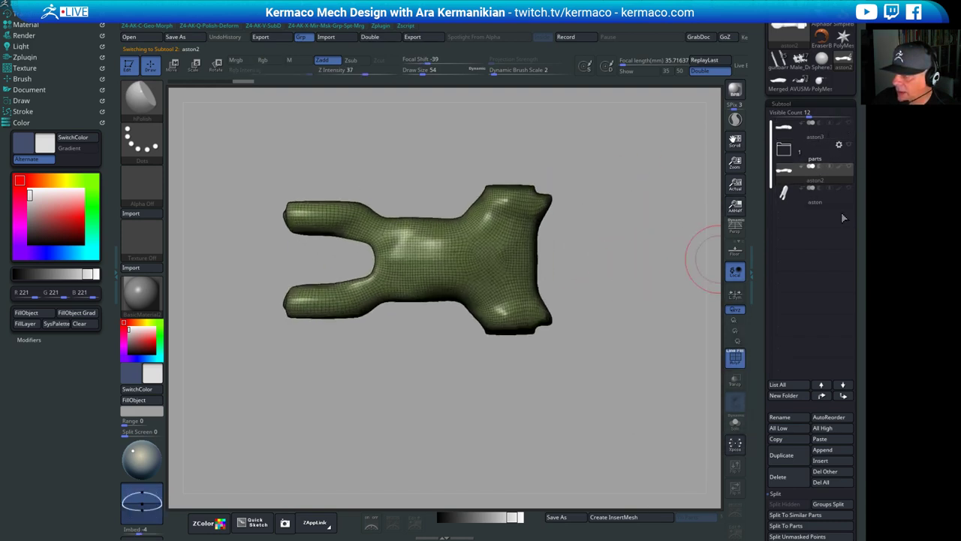
{"action": "left_click", "coordinate": [840, 200]}
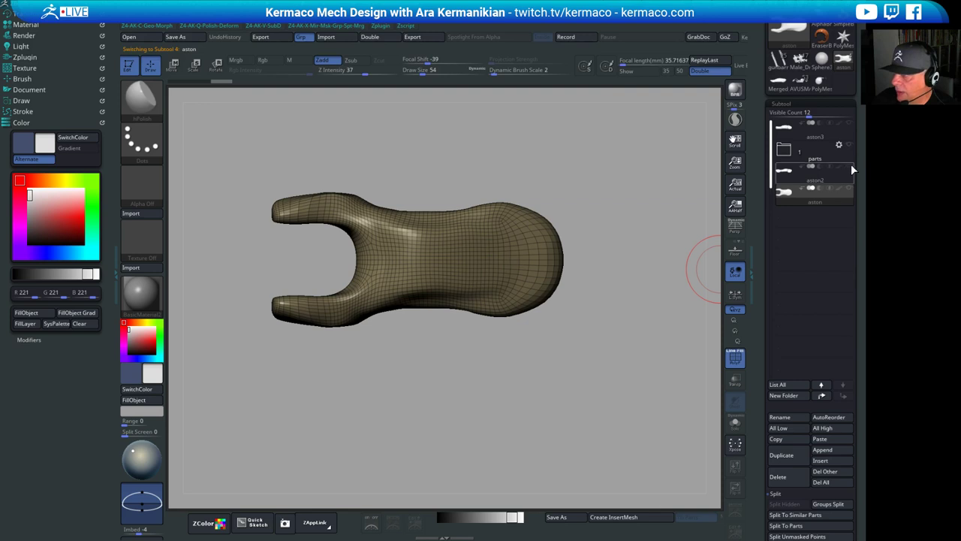
{"action": "left_click", "coordinate": [851, 166]}
{"action": "mouse_move", "coordinate": [546, 335]}
{"action": "left_mouse_down"}
{"action": "mouse_move", "coordinate": [584, 305]}
{"action": "mouse_move", "coordinate": [588, 270]}
{"action": "mouse_move", "coordinate": [561, 278]}
{"action": "mouse_move", "coordinate": [555, 318]}
{"action": "mouse_move", "coordinate": [568, 200]}
{"action": "mouse_move", "coordinate": [452, 162]}
{"action": "mouse_move", "coordinate": [626, 168]}
{"action": "mouse_move", "coordinate": [592, 240]}
{"action": "mouse_move", "coordinate": [633, 254]}
{"action": "mouse_move", "coordinate": [640, 175]}
{"action": "left_mouse_up"}
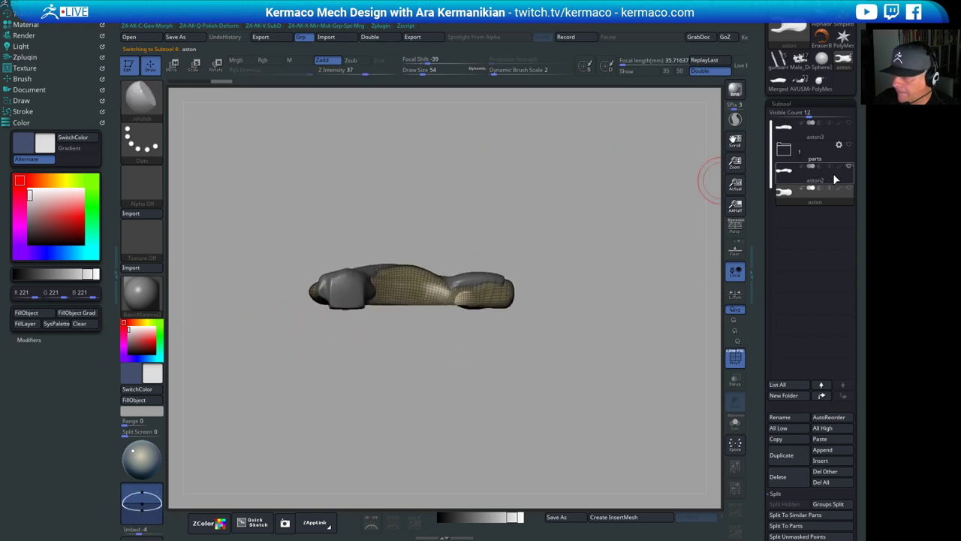
Display aston1 from the parts folder together with aston2 and aston, and make aston the active subtool
{"action": "left_click", "coordinate": [800, 174]}
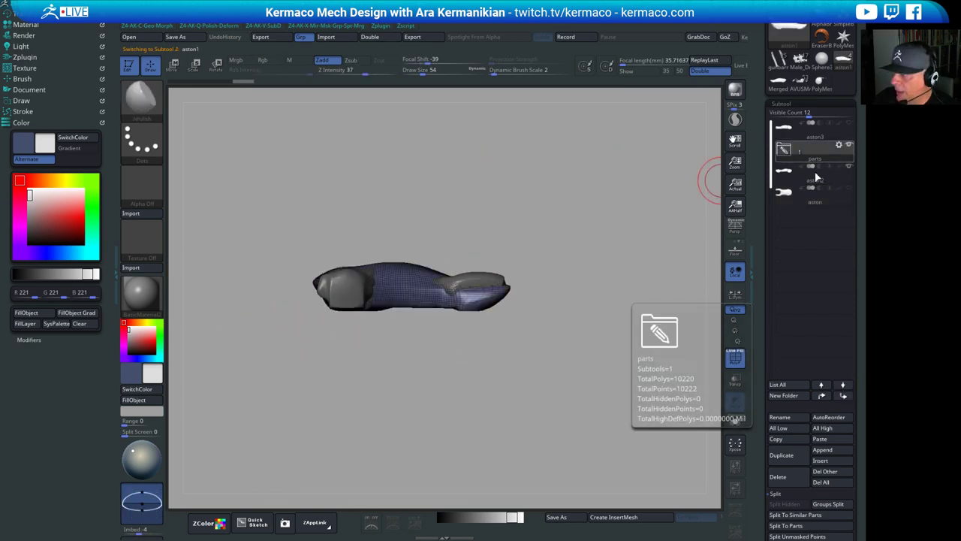
{"action": "left_click", "coordinate": [815, 171]}
{"action": "left_click_drag", "start_coordinate": [556, 273], "coordinate": [611, 219]}
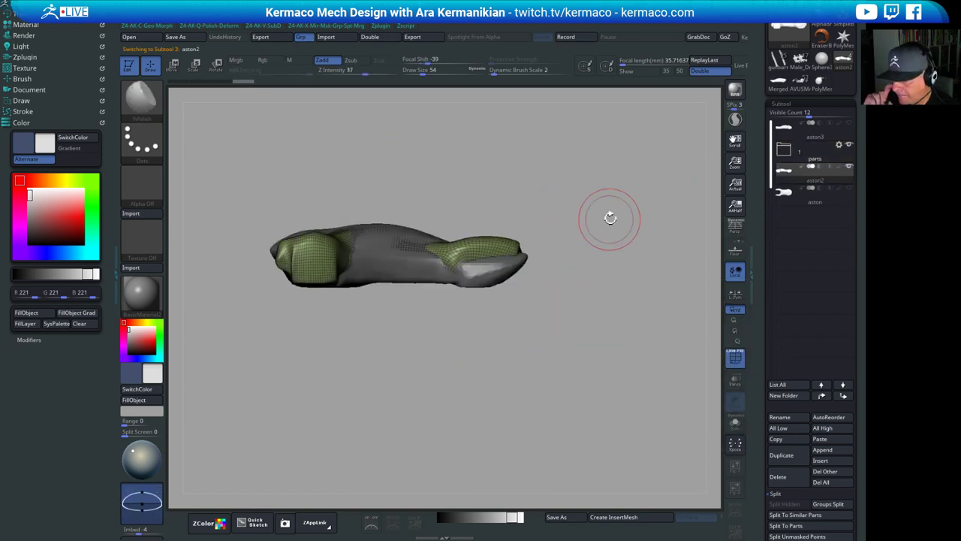
{"action": "left_click", "coordinate": [846, 188]}
{"action": "left_click_drag", "start_coordinate": [611, 239], "coordinate": [597, 261]}
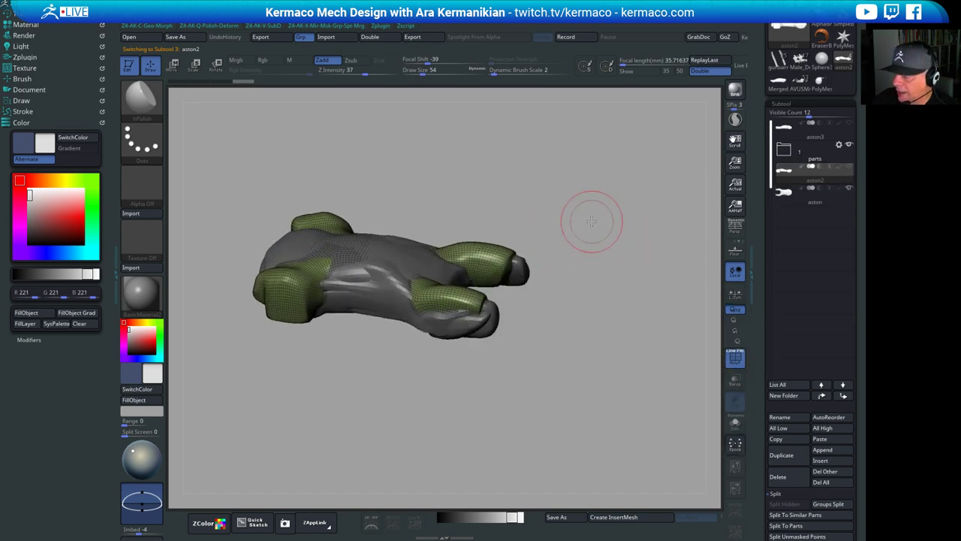
{"action": "left_click_drag", "start_coordinate": [590, 218], "coordinate": [595, 242]}
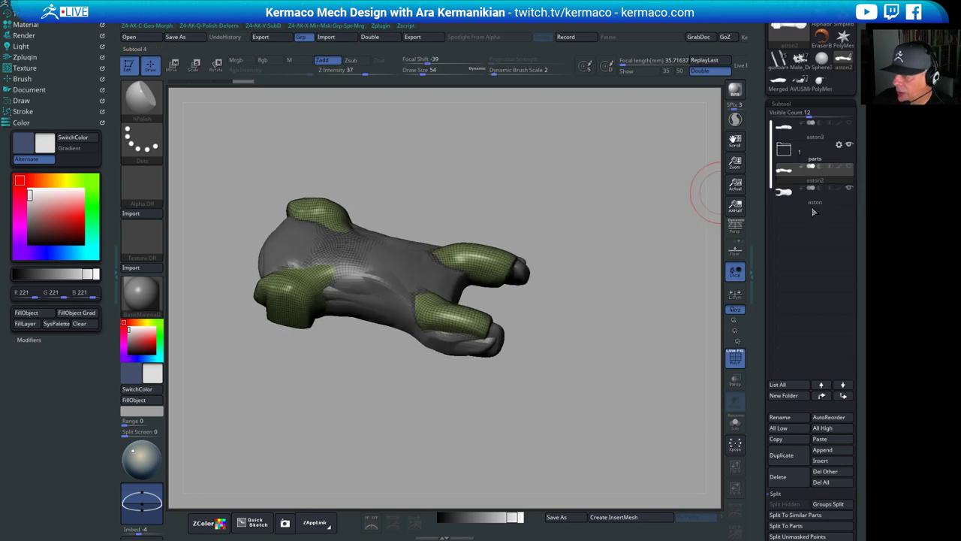
{"action": "left_click", "coordinate": [811, 197]}
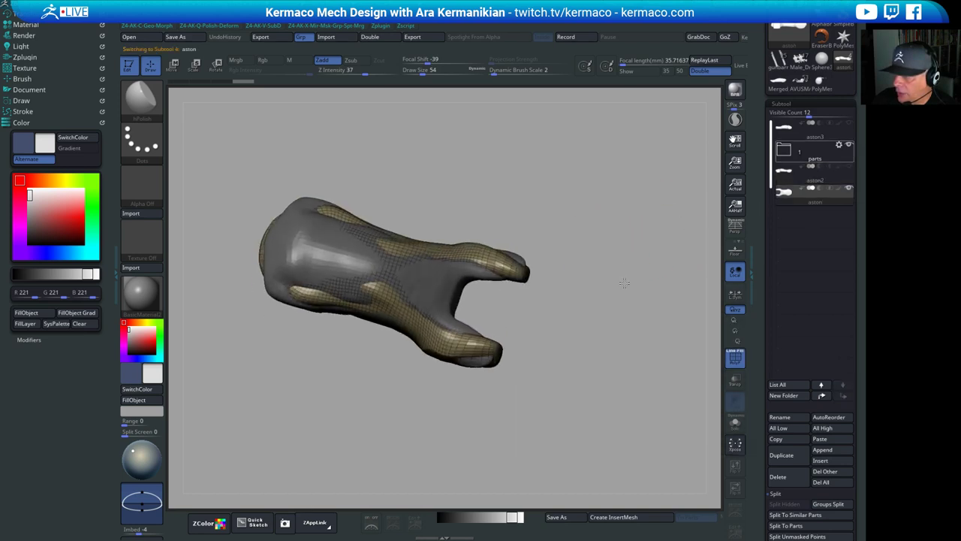
Examine the aston body from several angles and show the aston2 subtool together with it
{"action": "mouse_move", "coordinate": [625, 283]}
{"action": "left_mouse_down"}
{"action": "mouse_move", "coordinate": [638, 253]}
{"action": "mouse_move", "coordinate": [627, 257]}
{"action": "mouse_move", "coordinate": [603, 215]}
{"action": "mouse_move", "coordinate": [574, 248]}
{"action": "mouse_move", "coordinate": [628, 239]}
{"action": "left_mouse_up"}
{"action": "mouse_move", "coordinate": [541, 260]}
{"action": "left_mouse_down"}
{"action": "mouse_move", "coordinate": [647, 185]}
{"action": "mouse_move", "coordinate": [629, 179]}
{"action": "left_mouse_up"}
{"action": "mouse_move", "coordinate": [629, 178]}
{"action": "left_mouse_down"}
{"action": "mouse_move", "coordinate": [603, 181]}
{"action": "mouse_move", "coordinate": [576, 161]}
{"action": "mouse_move", "coordinate": [466, 162]}
{"action": "left_mouse_up"}
{"action": "mouse_move", "coordinate": [466, 162]}
{"action": "left_mouse_down"}
{"action": "mouse_move", "coordinate": [527, 169]}
{"action": "mouse_move", "coordinate": [604, 256]}
{"action": "mouse_move", "coordinate": [564, 303]}
{"action": "mouse_move", "coordinate": [624, 300]}
{"action": "mouse_move", "coordinate": [625, 242]}
{"action": "mouse_move", "coordinate": [637, 226]}
{"action": "left_mouse_up"}
{"action": "mouse_move", "coordinate": [646, 170]}
{"action": "left_mouse_down"}
{"action": "mouse_move", "coordinate": [680, 197]}
{"action": "mouse_move", "coordinate": [638, 173]}
{"action": "left_mouse_up"}
{"action": "left_click_drag", "start_coordinate": [601, 174], "coordinate": [670, 163], "text": "alt"}
{"action": "left_click_drag", "start_coordinate": [670, 164], "coordinate": [698, 196]}
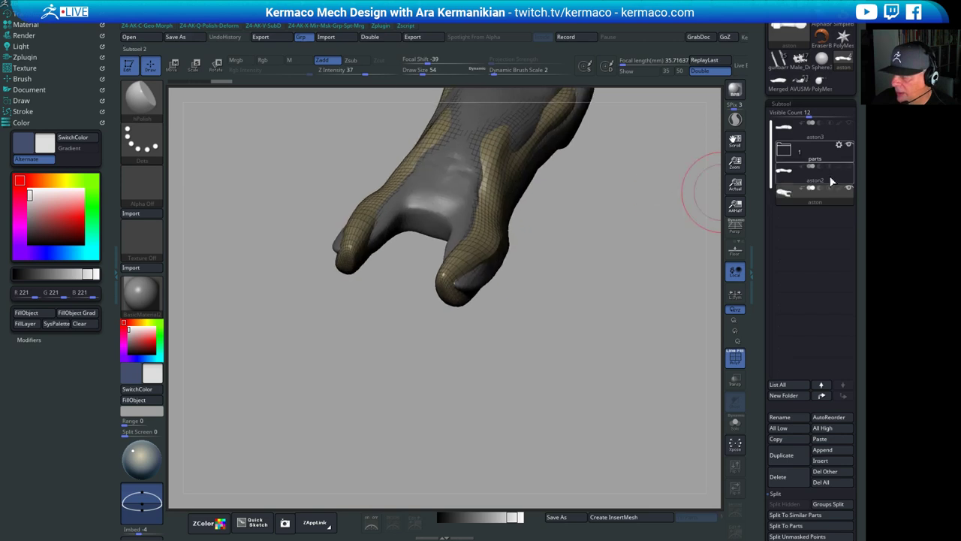
{"action": "left_click", "coordinate": [849, 166]}
{"action": "left_click_drag", "start_coordinate": [649, 239], "coordinate": [563, 317], "text": "alt"}
{"action": "left_click_drag", "start_coordinate": [563, 317], "coordinate": [573, 308]}
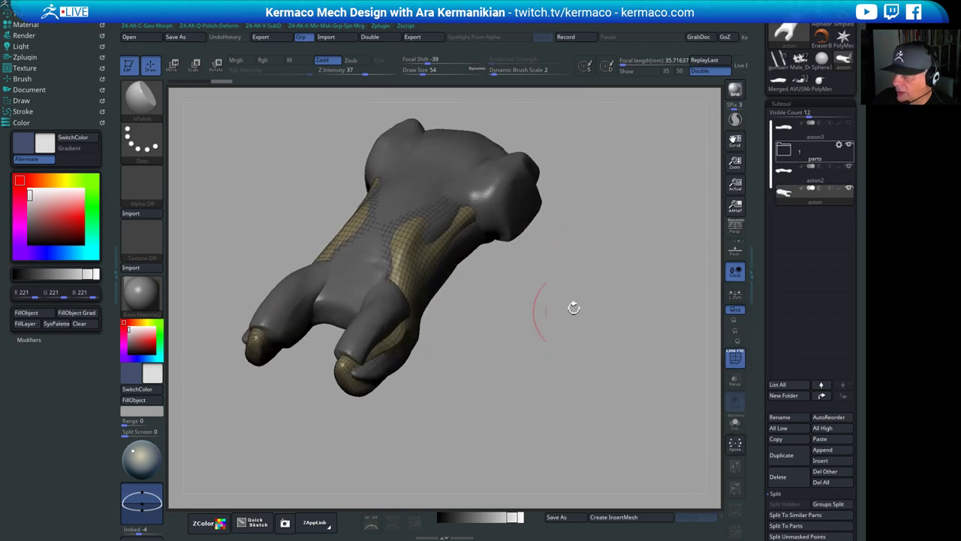
Compare the aston body with the other shapes by toggling the visibility of aston3, the parts folder and aston2
{"action": "left_click", "coordinate": [847, 127]}
{"action": "left_click", "coordinate": [850, 143]}
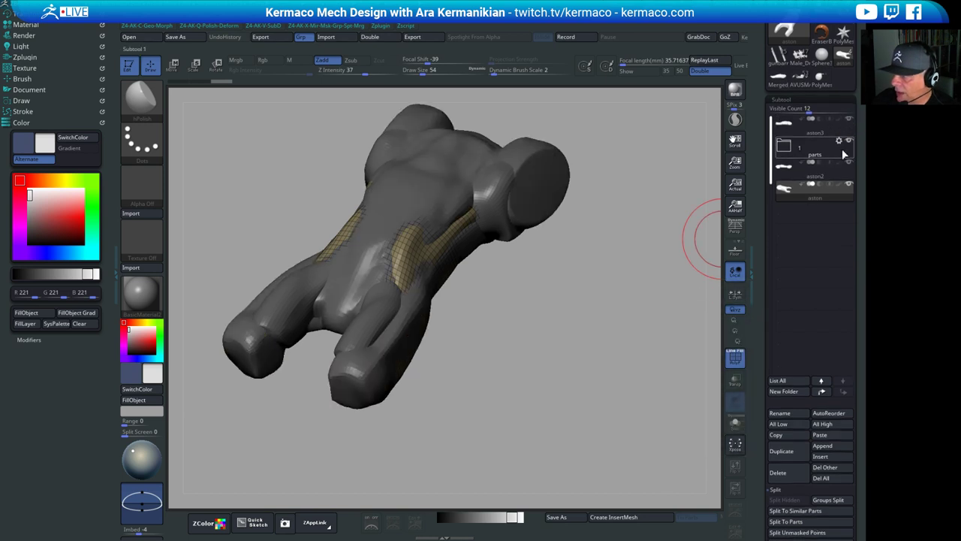
{"action": "left_click_drag", "start_coordinate": [597, 230], "coordinate": [628, 239]}
{"action": "left_click", "coordinate": [850, 164]}
{"action": "left_click_drag", "start_coordinate": [567, 294], "coordinate": [582, 238]}
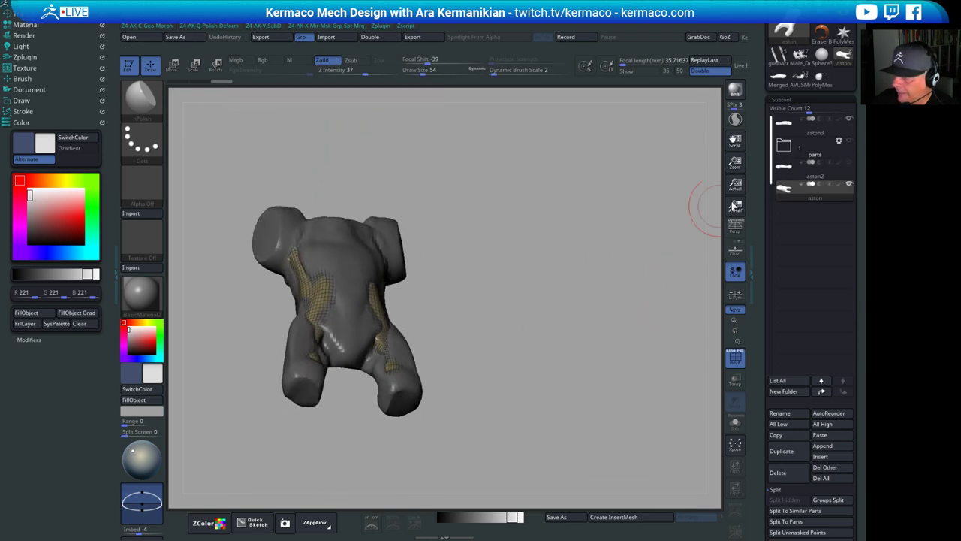
Select the aston2 subtool and shift it lengthwise over the aston body with the Move gizmo
{"action": "left_click", "coordinate": [846, 175]}
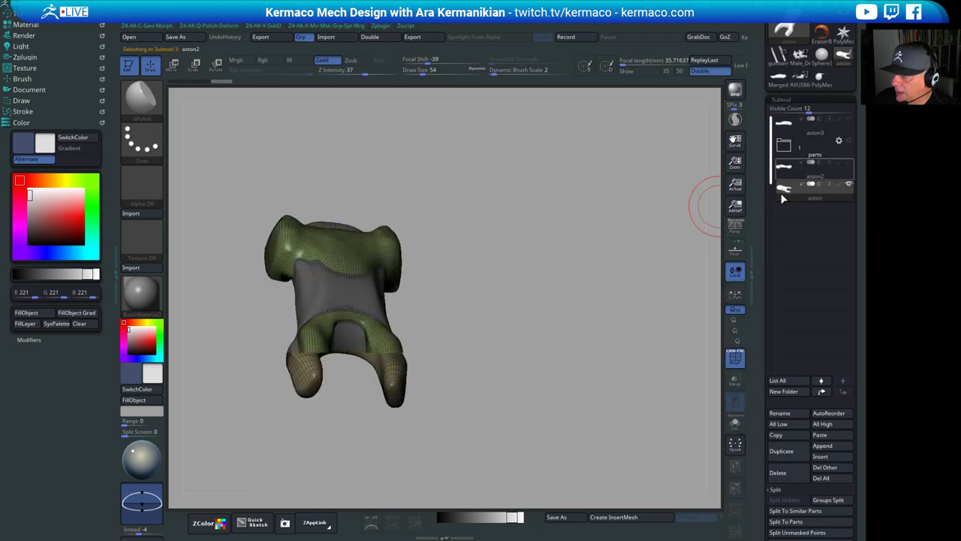
{"action": "left_click_drag", "start_coordinate": [689, 256], "coordinate": [607, 178]}
{"action": "key", "text": "w"}
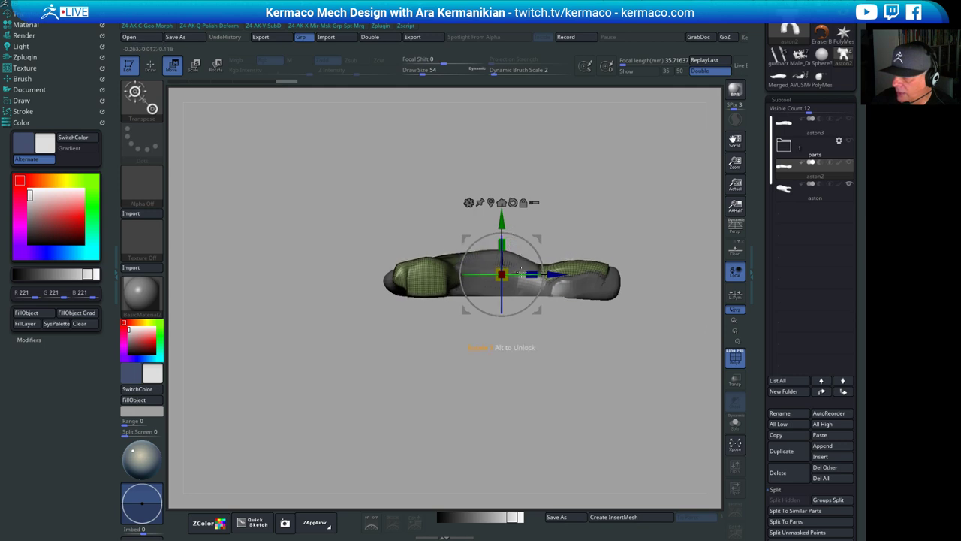
{"action": "mouse_move", "coordinate": [567, 269]}
{"action": "left_mouse_down"}
{"action": "mouse_move", "coordinate": [533, 274]}
{"action": "mouse_move", "coordinate": [582, 275]}
{"action": "mouse_move", "coordinate": [568, 275]}
{"action": "left_mouse_up"}
{"action": "left_click_drag", "start_coordinate": [627, 188], "coordinate": [587, 277]}
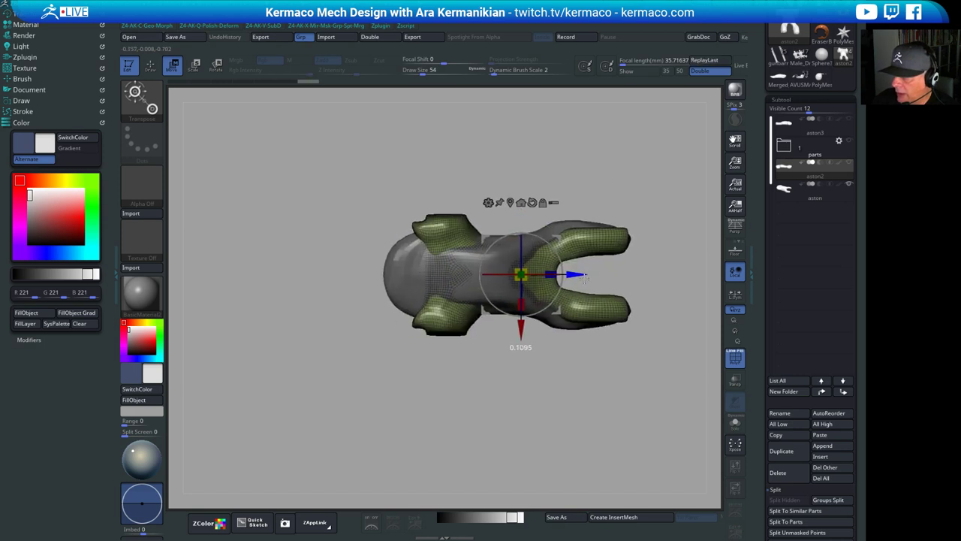
{"action": "left_click_drag", "start_coordinate": [609, 166], "coordinate": [522, 158], "text": "shift"}
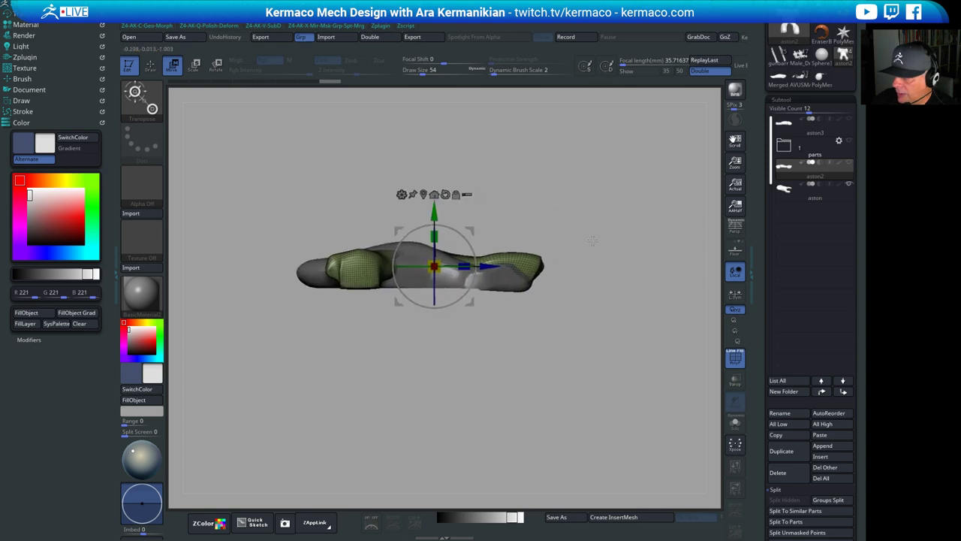
Examine how the aston2 fenders sit on the aston body from the side, above and at an angle
{"action": "left_click_drag", "start_coordinate": [592, 240], "coordinate": [555, 228]}
{"action": "left_click_drag", "start_coordinate": [624, 218], "coordinate": [590, 230]}
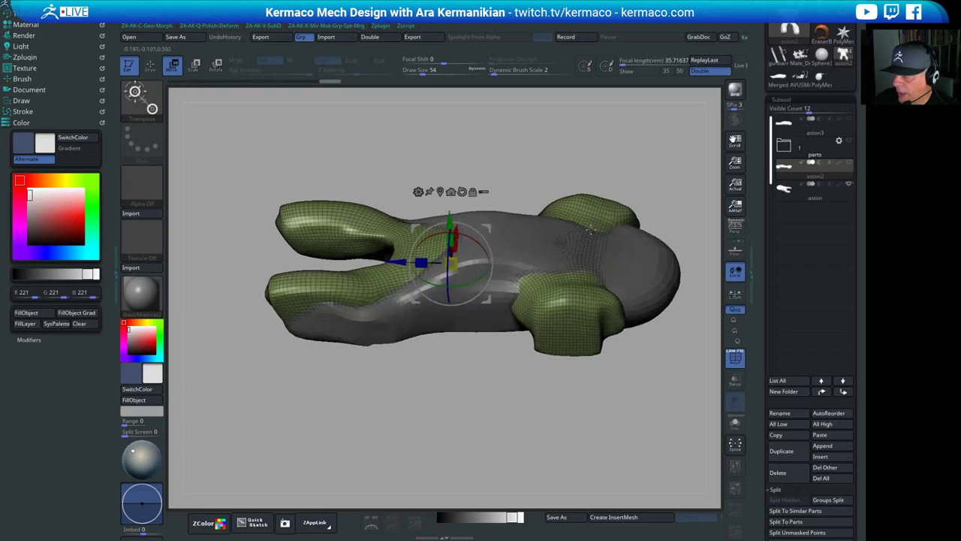
{"action": "left_click_drag", "start_coordinate": [618, 127], "coordinate": [577, 219]}
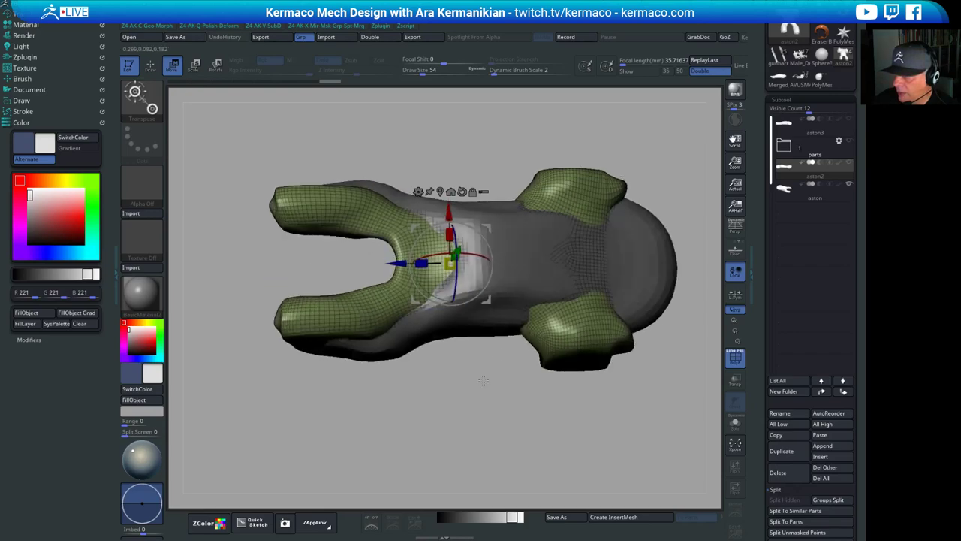
{"action": "left_click_drag", "start_coordinate": [484, 381], "coordinate": [381, 331]}
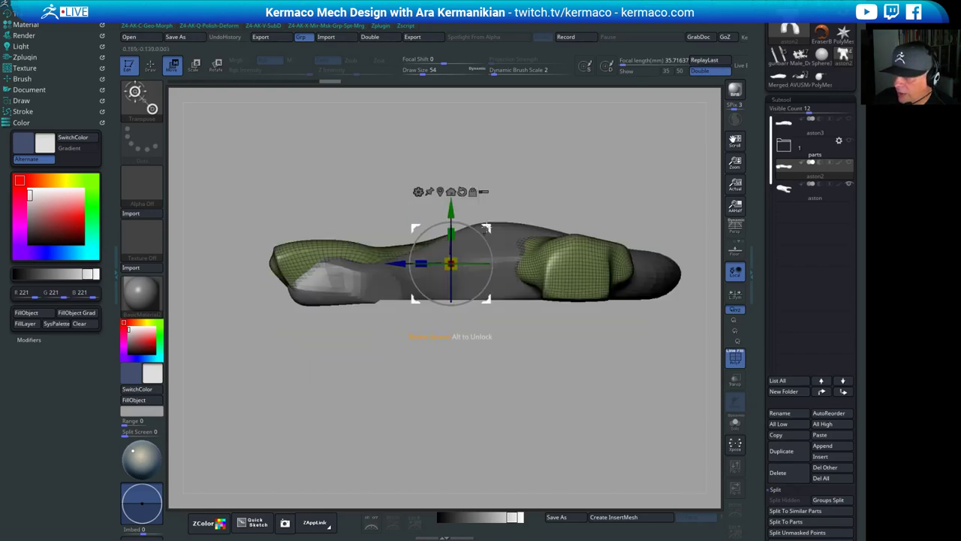
{"action": "left_click_drag", "start_coordinate": [575, 153], "coordinate": [607, 166], "text": "alt"}
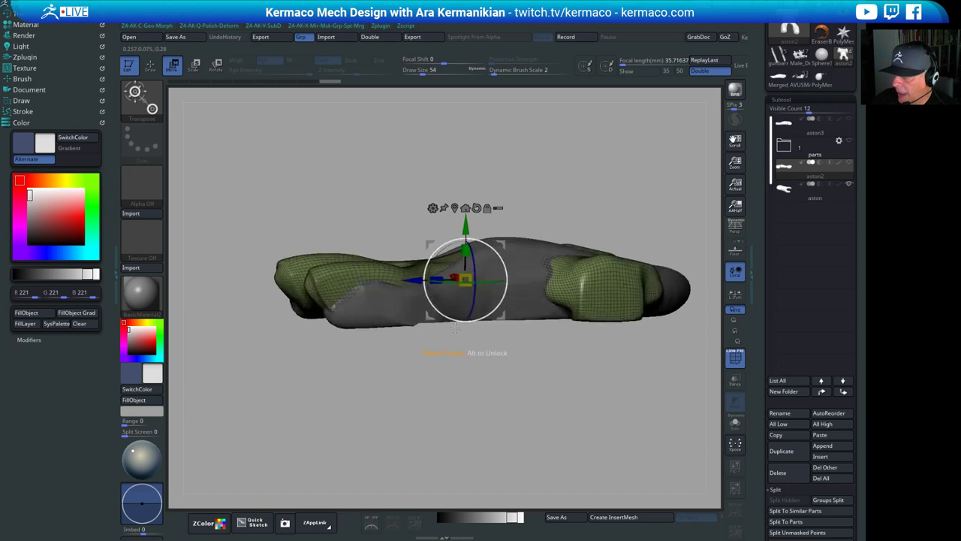
{"action": "left_click_drag", "start_coordinate": [110, 343], "coordinate": [147, 337]}
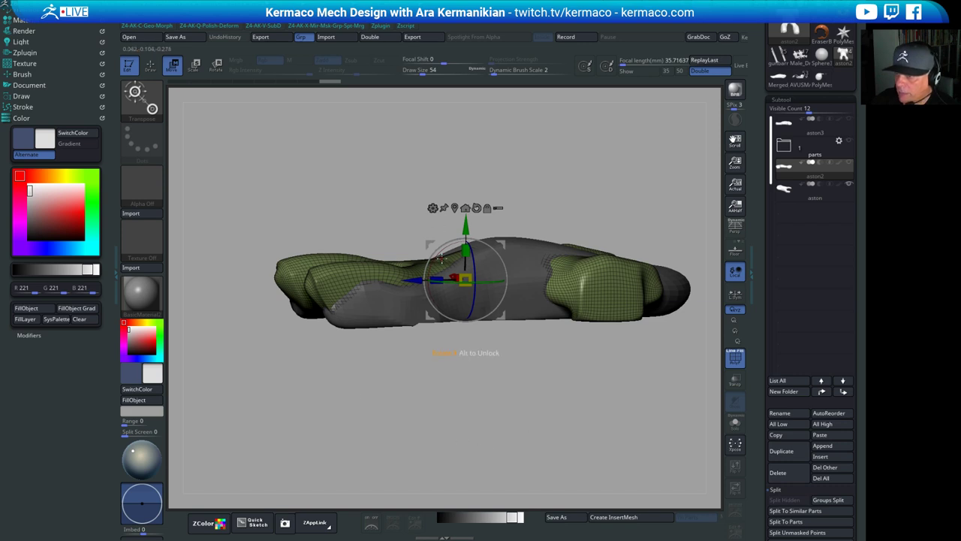
{"action": "left_click_drag", "start_coordinate": [518, 167], "coordinate": [675, 249]}
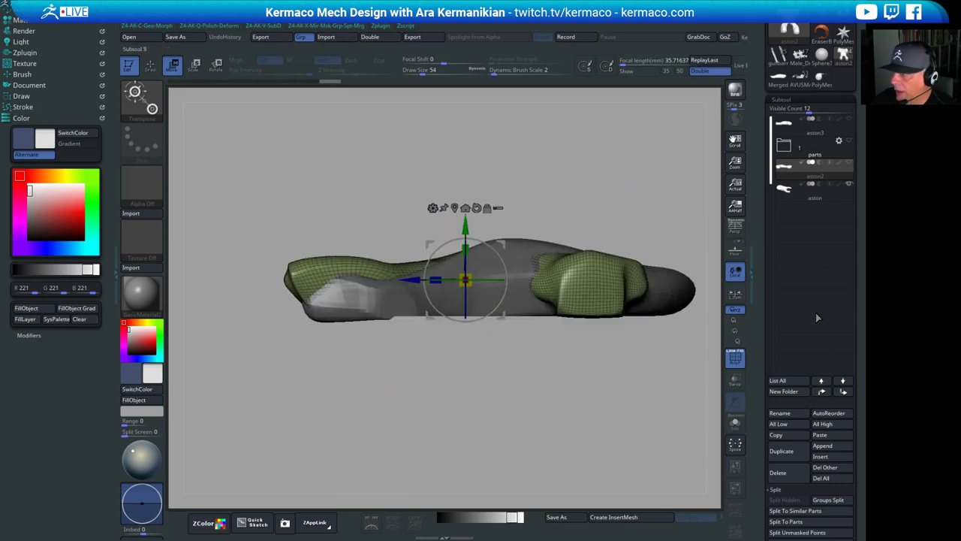
Duplicate the aston2 and aston subtools and place both copies in the parts folder
{"action": "left_click", "coordinate": [790, 455]}
{"action": "left_click", "coordinate": [835, 222]}
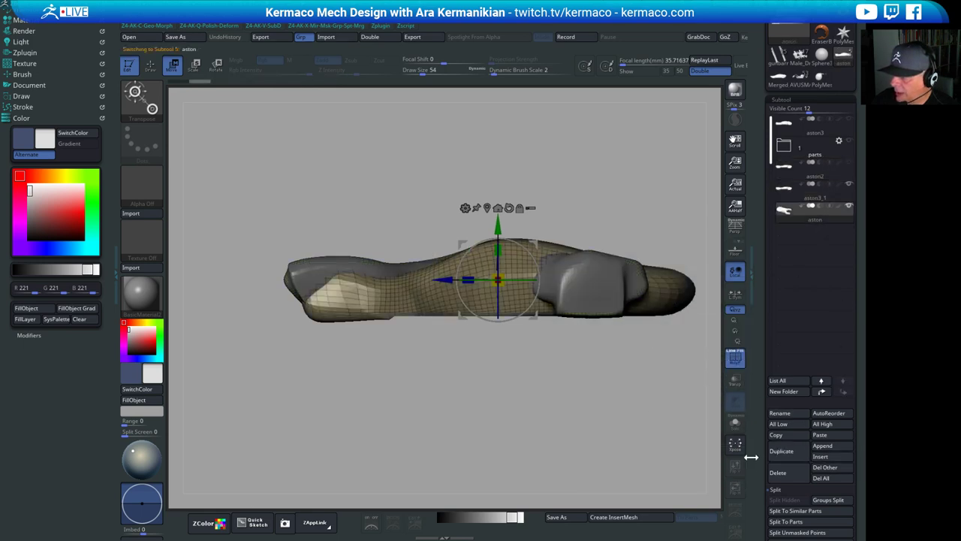
{"action": "left_click", "coordinate": [786, 453]}
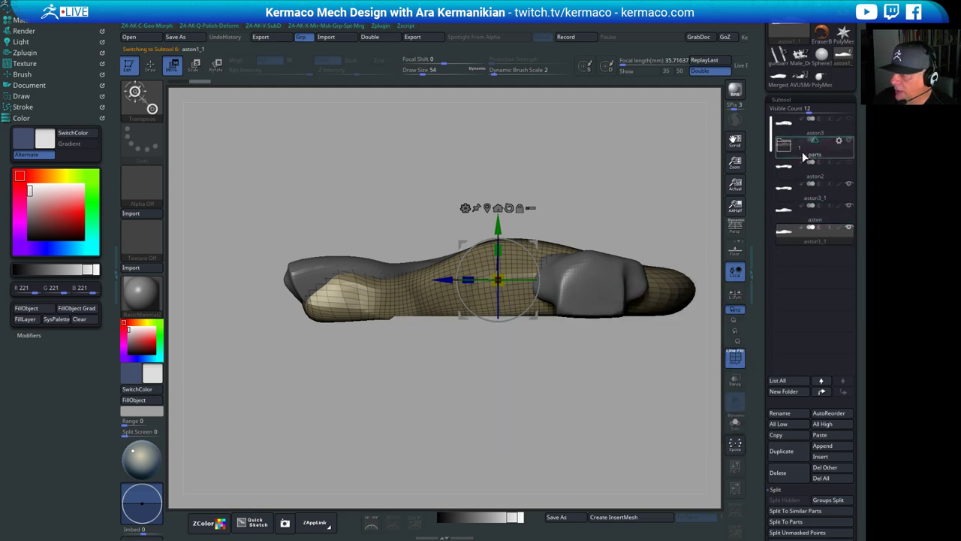
{"action": "left_click", "coordinate": [822, 195]}
{"action": "left_click_drag", "start_coordinate": [821, 196], "coordinate": [811, 157]}
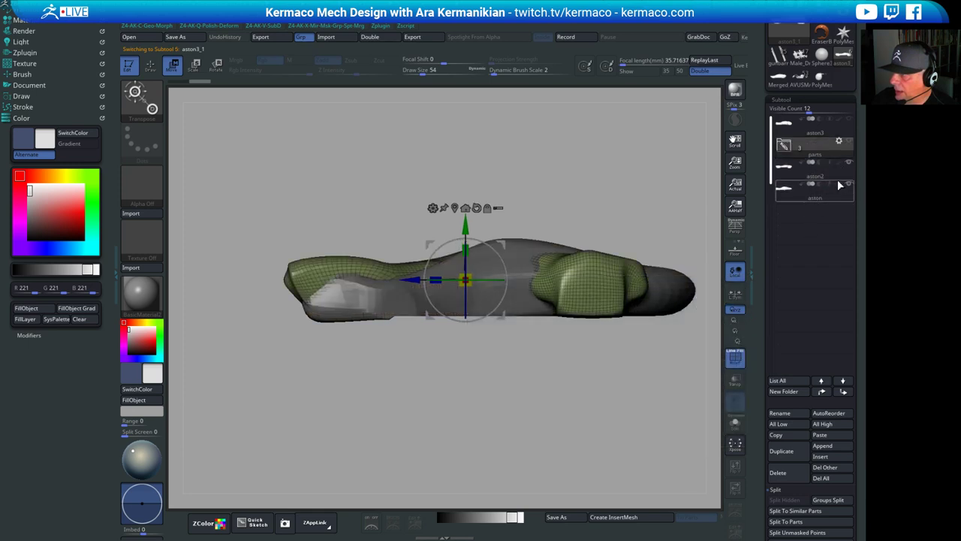
Merge the aston2 subtool down into the aston subtool below it
{"action": "left_click", "coordinate": [827, 175]}
{"action": "left_click_drag", "start_coordinate": [634, 201], "coordinate": [786, 224]}
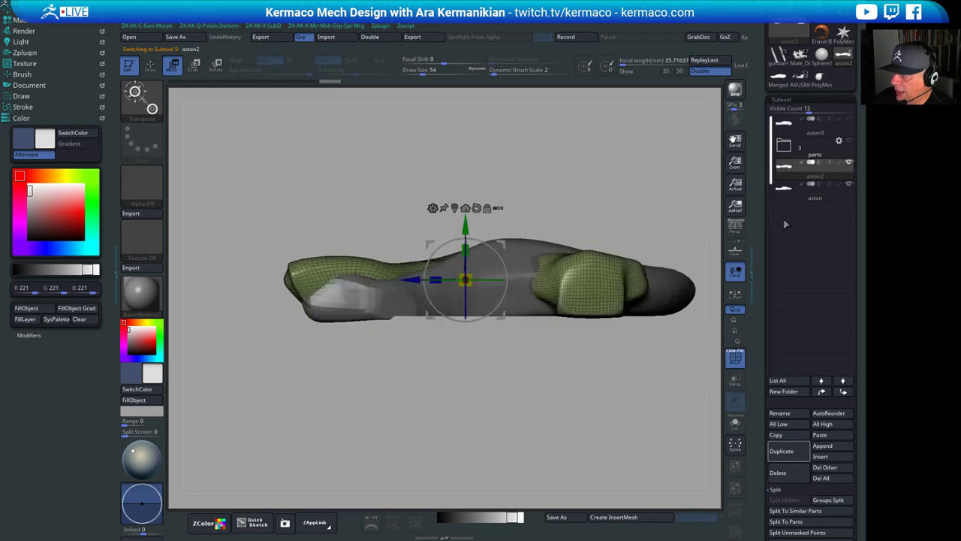
{"action": "left_click_drag", "start_coordinate": [757, 486], "coordinate": [750, 390]}
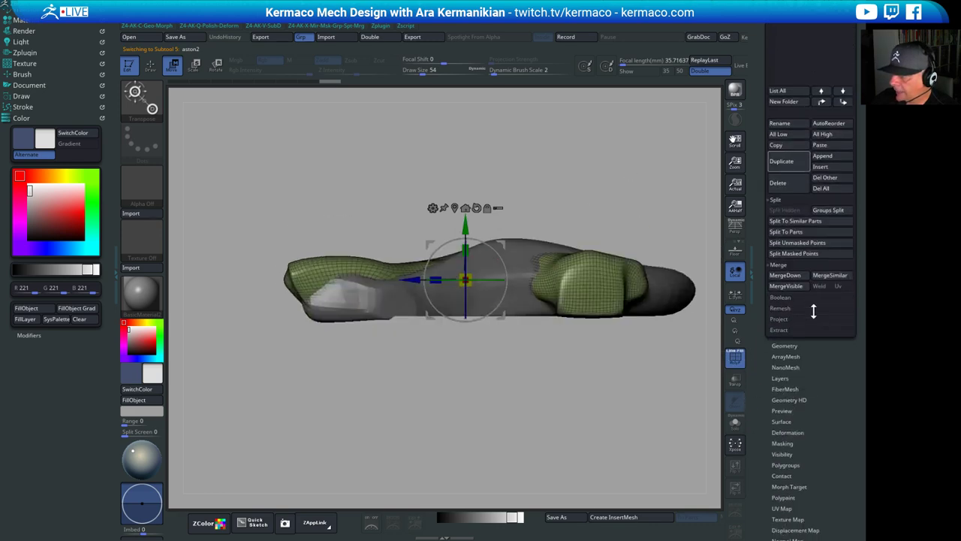
{"action": "left_click", "coordinate": [785, 275]}
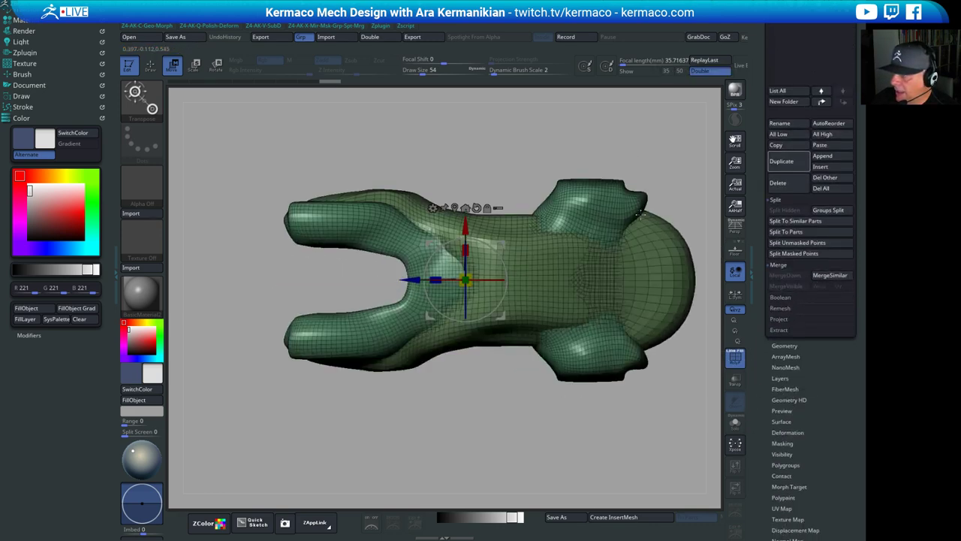
{"action": "left_click_drag", "start_coordinate": [443, 452], "coordinate": [457, 362]}
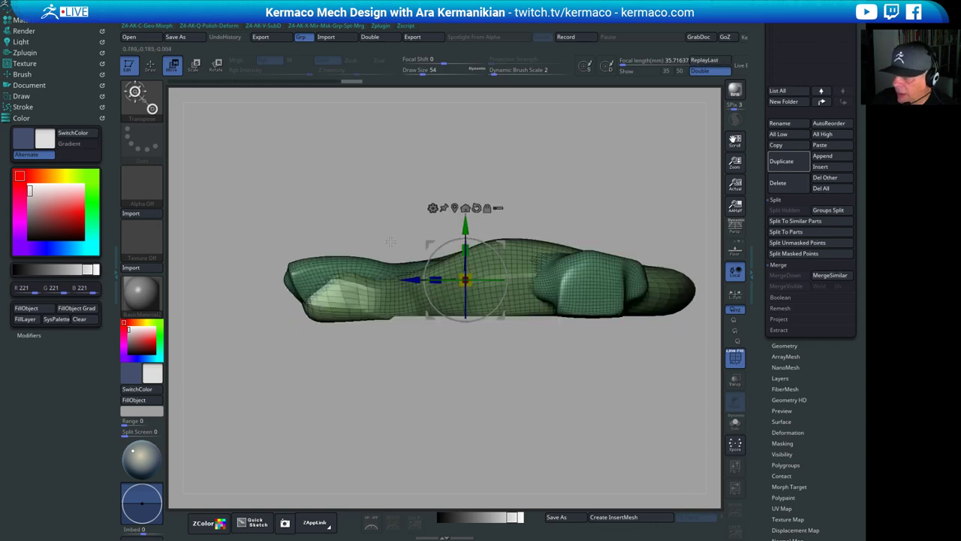
Return to Draw mode and choose the Move brush with a draw size of 94
{"action": "key", "text": "q"}
{"action": "mouse_move", "coordinate": [473, 202]}
{"action": "left_mouse_down"}
{"action": "mouse_move", "coordinate": [422, 237]}
{"action": "mouse_move", "coordinate": [480, 224]}
{"action": "mouse_move", "coordinate": [433, 266]}
{"action": "left_mouse_up"}
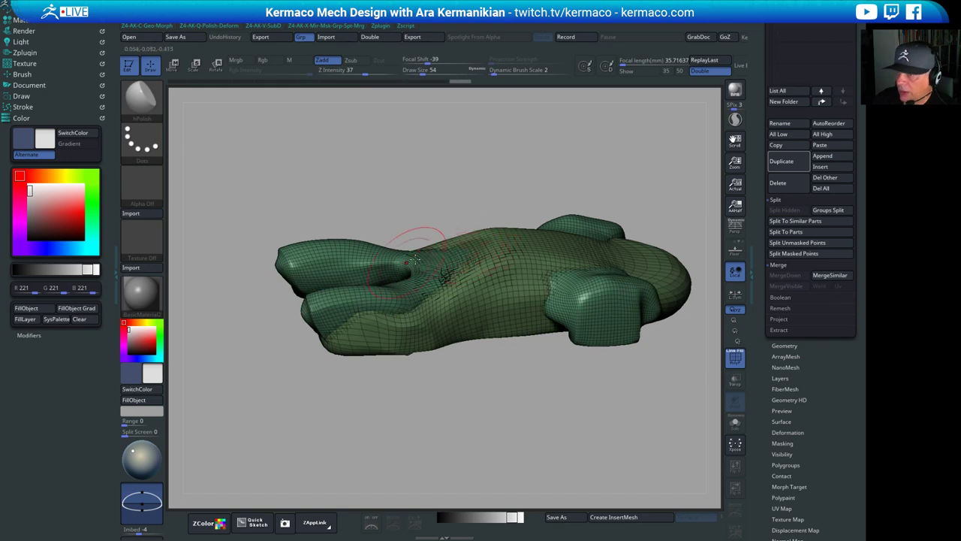
{"action": "key", "text": "ctrl+space"}
{"action": "left_click", "coordinate": [417, 166]}
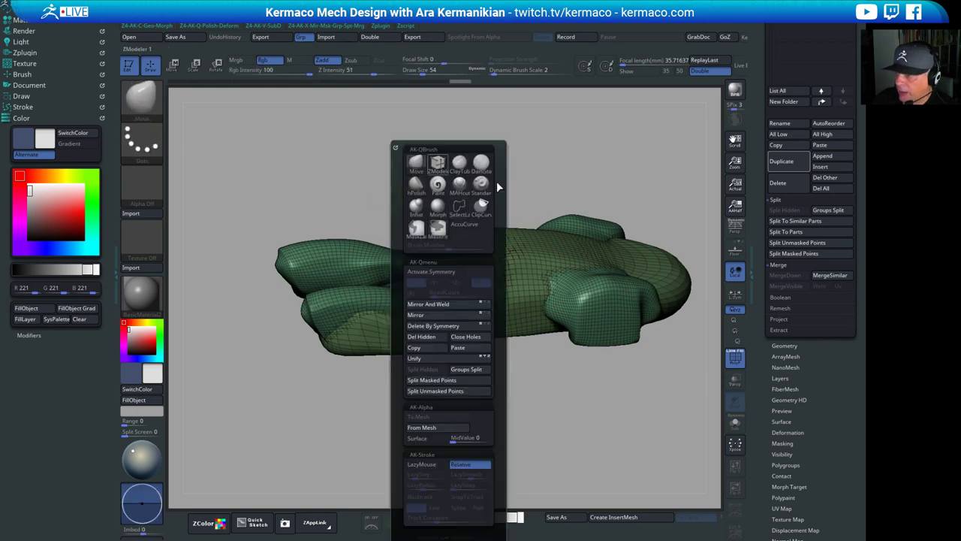
{"action": "key", "text": "s"}
{"action": "left_click_drag", "start_coordinate": [471, 260], "coordinate": [483, 260]}
{"action": "key", "text": "s"}
{"action": "left_click_drag", "start_coordinate": [504, 220], "coordinate": [463, 241], "text": "shift"}
{"action": "left_click_drag", "start_coordinate": [305, 279], "coordinate": [251, 281]}
{"action": "left_click_drag", "start_coordinate": [347, 295], "coordinate": [387, 302]}
{"action": "left_click_drag", "start_coordinate": [472, 208], "coordinate": [565, 277]}
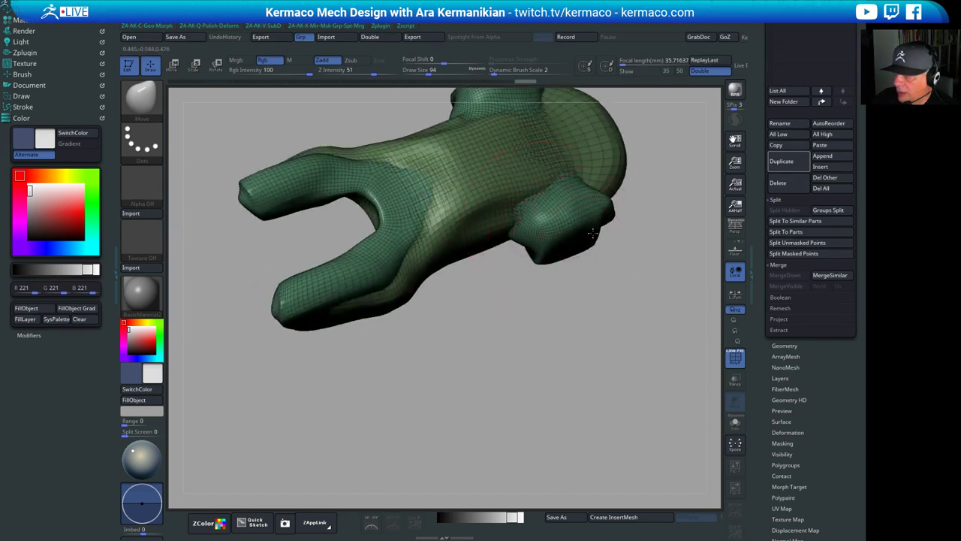
{"action": "left_click_drag", "start_coordinate": [661, 223], "coordinate": [632, 328], "text": "alt"}
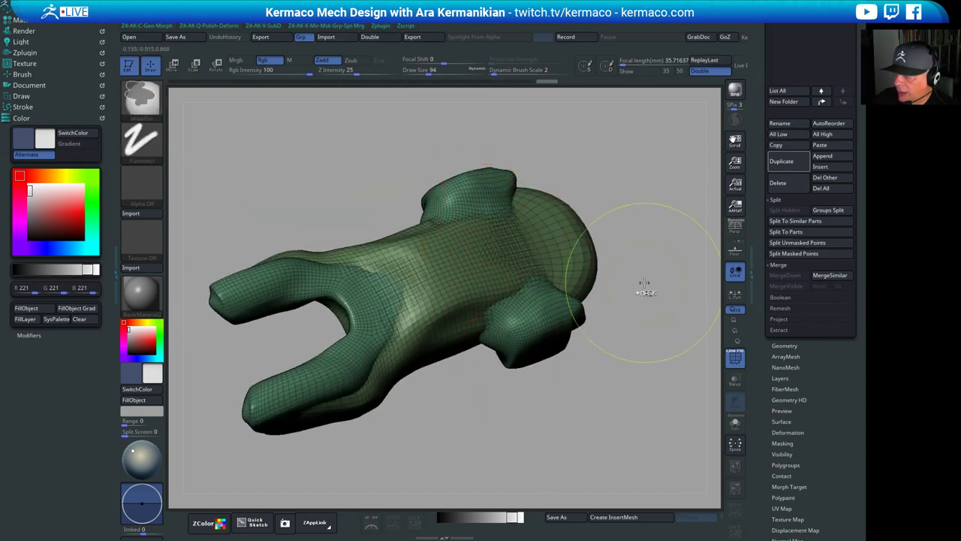
{"action": "key", "text": "ctrl+z"}
{"action": "key", "text": "ctrl+z"}
Activate symmetry and step the undo history back to the merged model before the first Move brush strokes
{"action": "key", "text": "ctrl+q"}
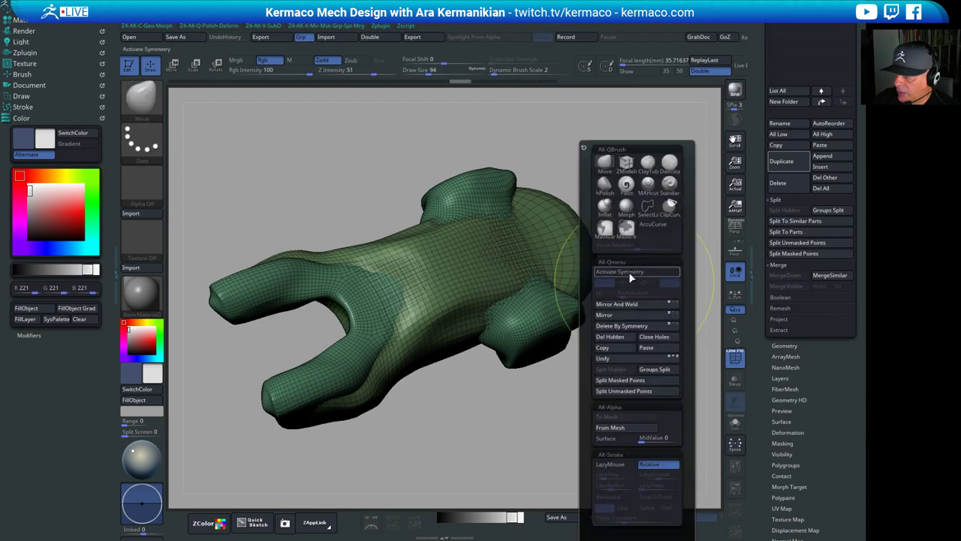
{"action": "left_click", "coordinate": [629, 272]}
{"action": "left_click_drag", "start_coordinate": [460, 83], "coordinate": [445, 82]}
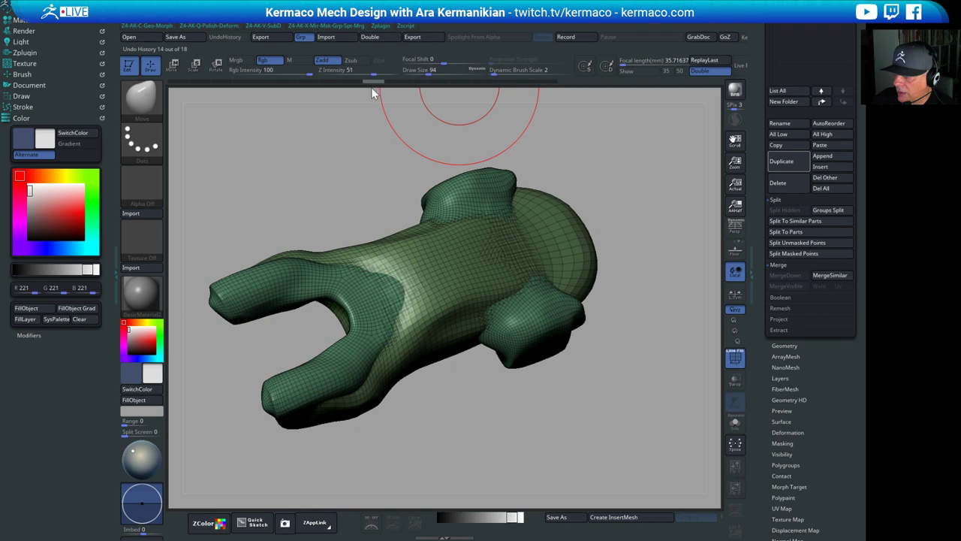
{"action": "left_click_drag", "start_coordinate": [344, 90], "coordinate": [365, 93]}
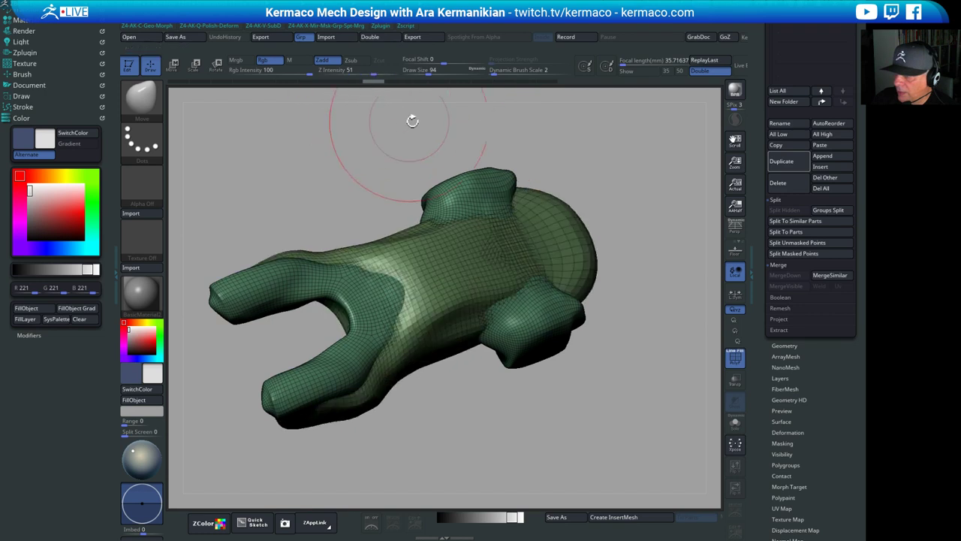
{"action": "left_click", "coordinate": [348, 85]}
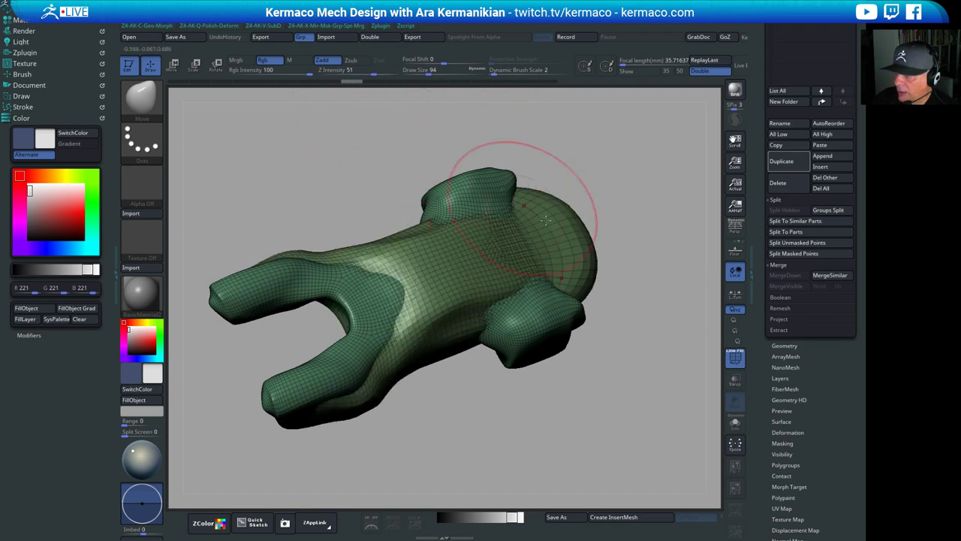
{"action": "key", "text": "ctrl+space"}
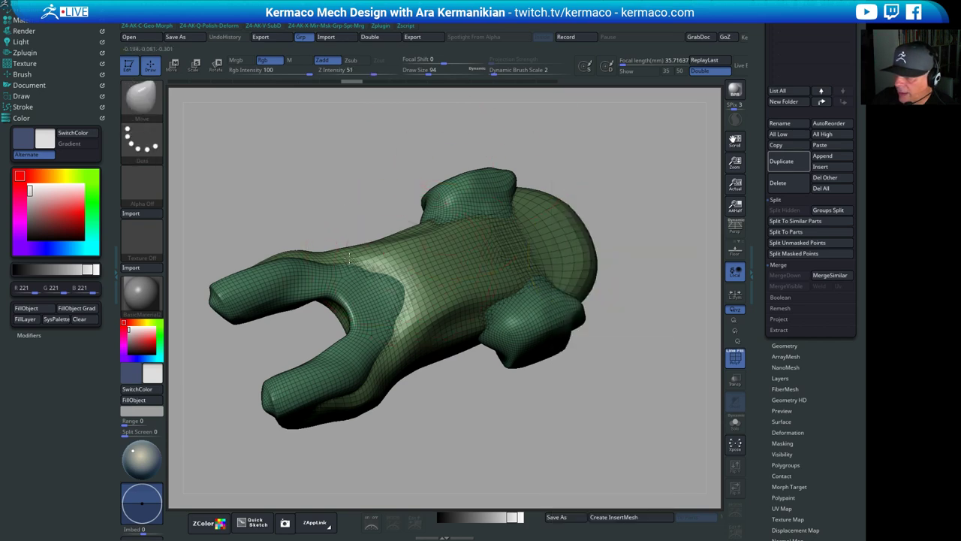
Reshape the two prongs symmetrically with the Move brush and pull their tips outward in the side view
{"action": "mouse_move", "coordinate": [349, 258]}
{"action": "left_mouse_down", "text": "shift"}
{"action": "mouse_move", "coordinate": [316, 287]}
{"action": "mouse_move", "coordinate": [187, 303]}
{"action": "left_mouse_up", "text": "shift"}
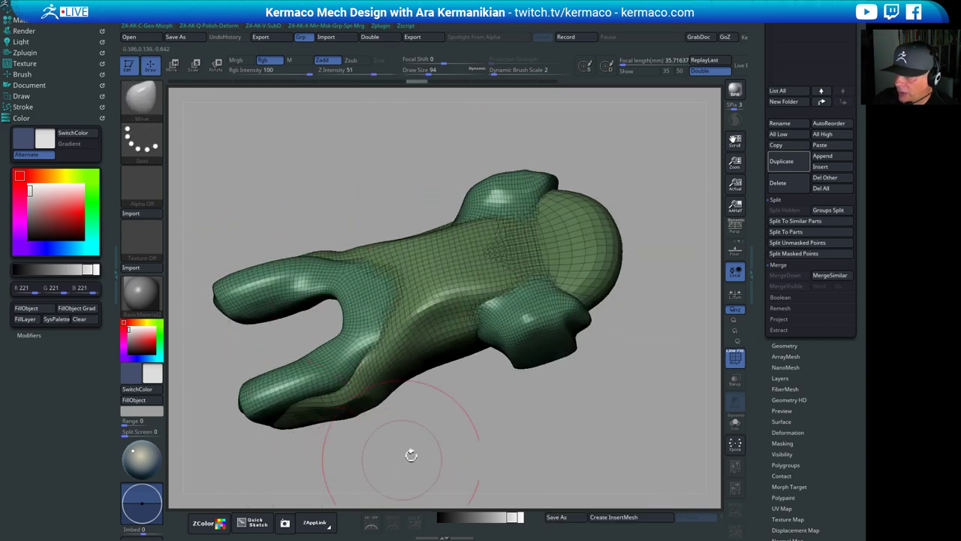
{"action": "left_click_drag", "start_coordinate": [411, 455], "coordinate": [360, 373], "text": "shift"}
{"action": "left_click_drag", "start_coordinate": [625, 289], "coordinate": [502, 211], "text": "shift"}
{"action": "left_click_drag", "start_coordinate": [476, 161], "coordinate": [609, 145], "text": "alt"}
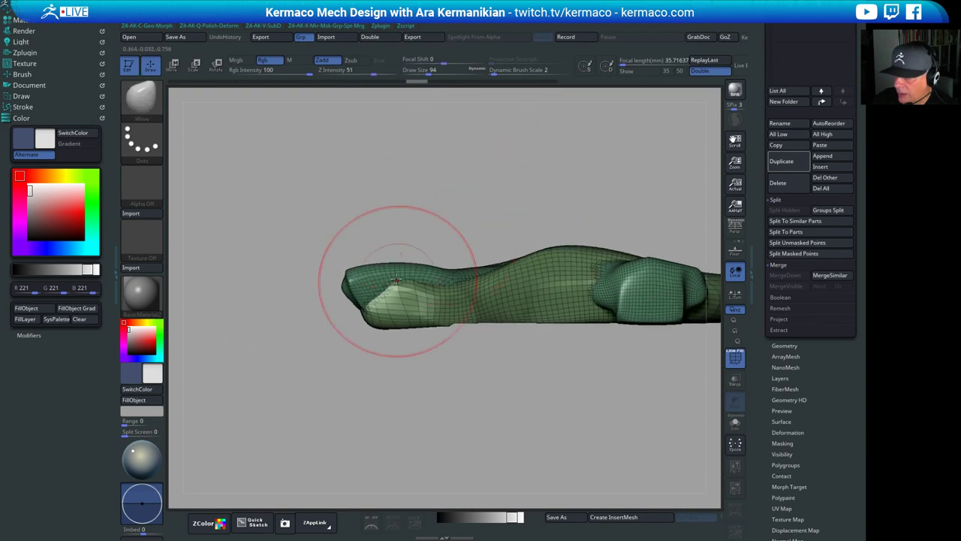
{"action": "left_click_drag", "start_coordinate": [349, 277], "coordinate": [311, 282]}
{"action": "left_click_drag", "start_coordinate": [479, 365], "coordinate": [395, 378], "text": "alt"}
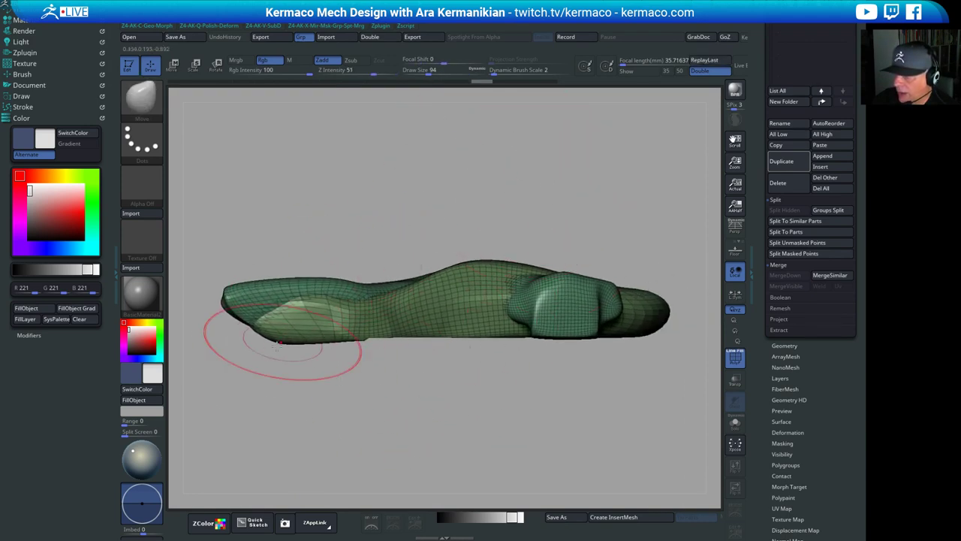
Refine the tips, underside and side contour of the forked end with short Move brush strokes
{"action": "mouse_move", "coordinate": [268, 351]}
{"action": "left_mouse_down"}
{"action": "mouse_move", "coordinate": [406, 372]}
{"action": "mouse_move", "coordinate": [361, 368]}
{"action": "left_mouse_up"}
{"action": "left_click_drag", "start_coordinate": [295, 333], "coordinate": [306, 336]}
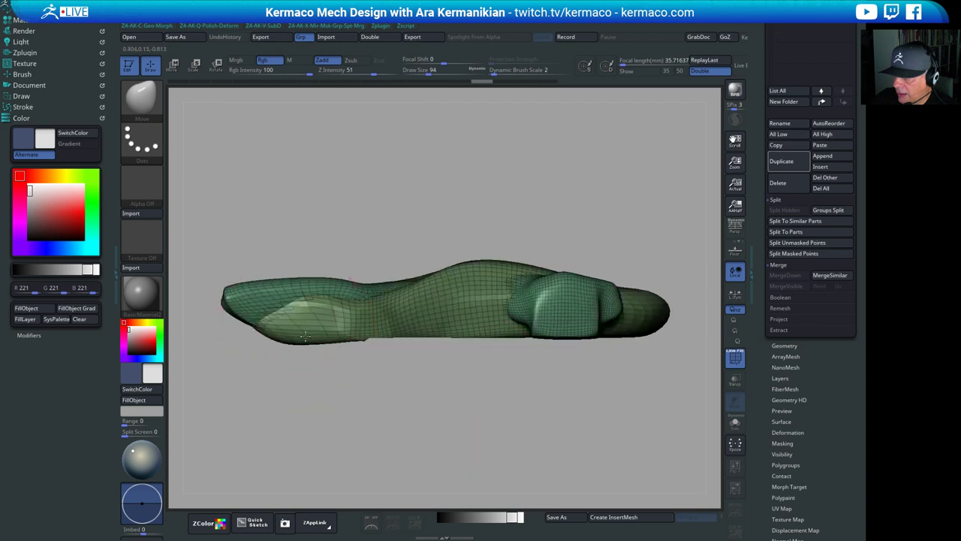
{"action": "mouse_move", "coordinate": [304, 299]}
{"action": "left_mouse_down"}
{"action": "mouse_move", "coordinate": [262, 297]}
{"action": "mouse_move", "coordinate": [316, 293]}
{"action": "left_mouse_up"}
{"action": "left_click_drag", "start_coordinate": [489, 182], "coordinate": [523, 218]}
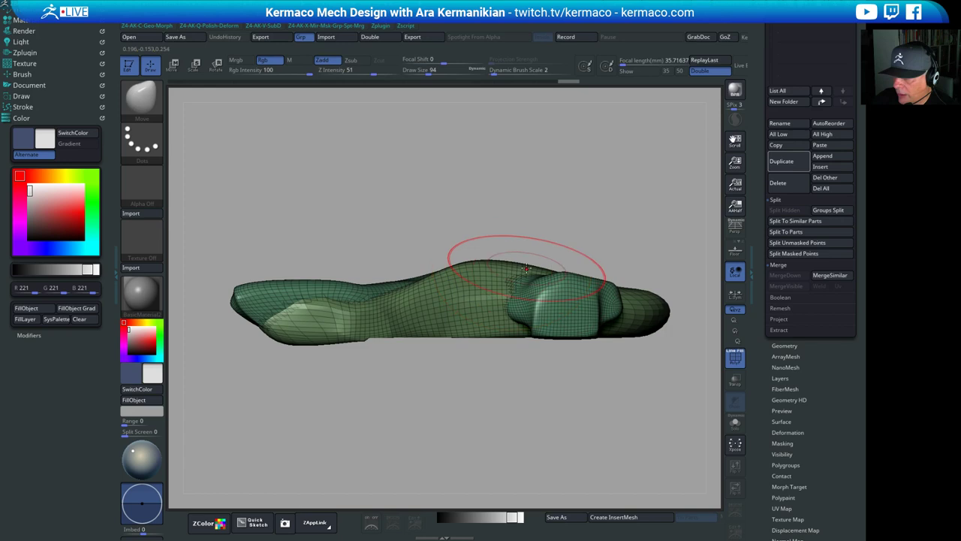
Try to raise the top of the rounded end opposite the prongs with the Move brush at a draw size of 124
{"action": "mouse_move", "coordinate": [527, 269]}
{"action": "left_mouse_down"}
{"action": "mouse_move", "coordinate": [573, 276]}
{"action": "mouse_move", "coordinate": [603, 264]}
{"action": "left_mouse_up"}
{"action": "mouse_move", "coordinate": [652, 221]}
{"action": "left_mouse_down"}
{"action": "mouse_move", "coordinate": [671, 179]}
{"action": "mouse_move", "coordinate": [665, 197]}
{"action": "left_mouse_up"}
{"action": "mouse_move", "coordinate": [563, 227]}
{"action": "left_mouse_down"}
{"action": "mouse_move", "coordinate": [650, 203]}
{"action": "mouse_move", "coordinate": [617, 224]}
{"action": "left_mouse_up"}
{"action": "left_click_drag", "start_coordinate": [567, 198], "coordinate": [537, 225], "text": "shift"}
{"action": "left_click_drag", "start_coordinate": [662, 193], "coordinate": [637, 259]}
{"action": "left_click_drag", "start_coordinate": [528, 391], "coordinate": [512, 323]}
{"action": "key", "text": "s"}
{"action": "mouse_move", "coordinate": [575, 386]}
{"action": "left_mouse_down", "text": "alt"}
{"action": "mouse_move", "coordinate": [514, 344]}
{"action": "mouse_move", "coordinate": [515, 274]}
{"action": "left_mouse_up", "text": "alt"}
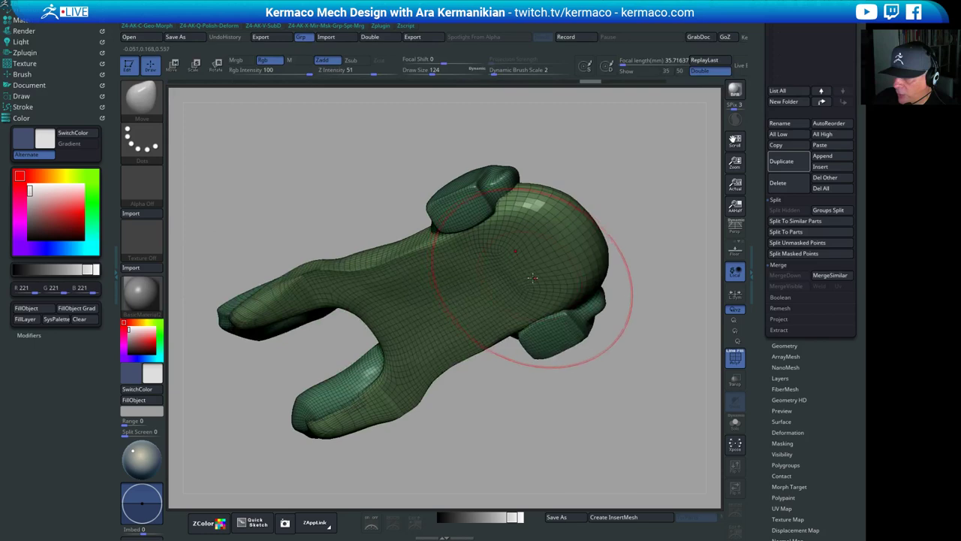
{"action": "mouse_move", "coordinate": [669, 158]}
{"action": "left_mouse_down"}
{"action": "mouse_move", "coordinate": [680, 227]}
{"action": "mouse_move", "coordinate": [638, 252]}
{"action": "left_mouse_up"}
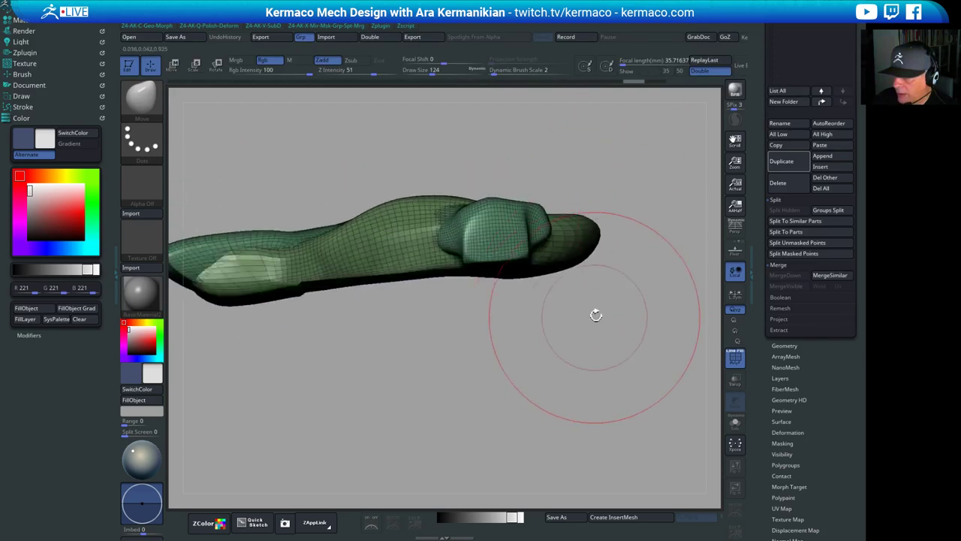
{"action": "left_click_drag", "start_coordinate": [706, 139], "coordinate": [583, 219], "text": "shift"}
{"action": "key", "text": "s"}
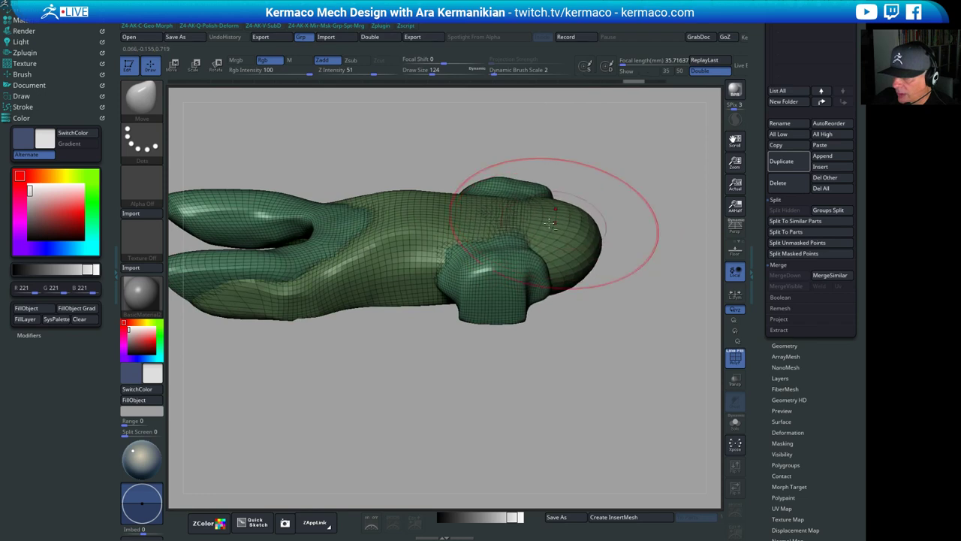
{"action": "left_click_drag", "start_coordinate": [655, 253], "coordinate": [609, 224], "text": "shift"}
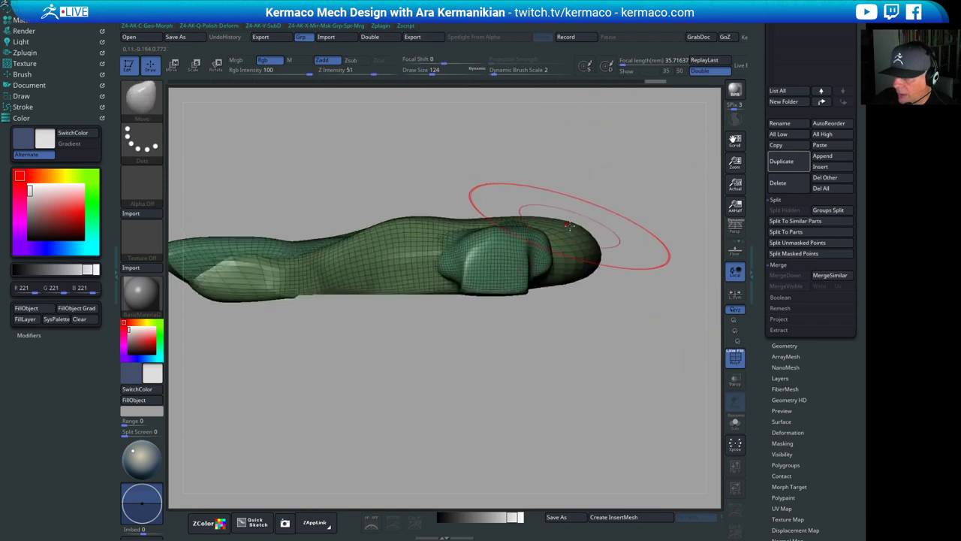
Undo the last Move brush changes to the rounded end
{"action": "key", "text": "ctrl+z"}
{"action": "key", "text": "ctrl+z"}
{"action": "key", "text": "ctrl+z"}
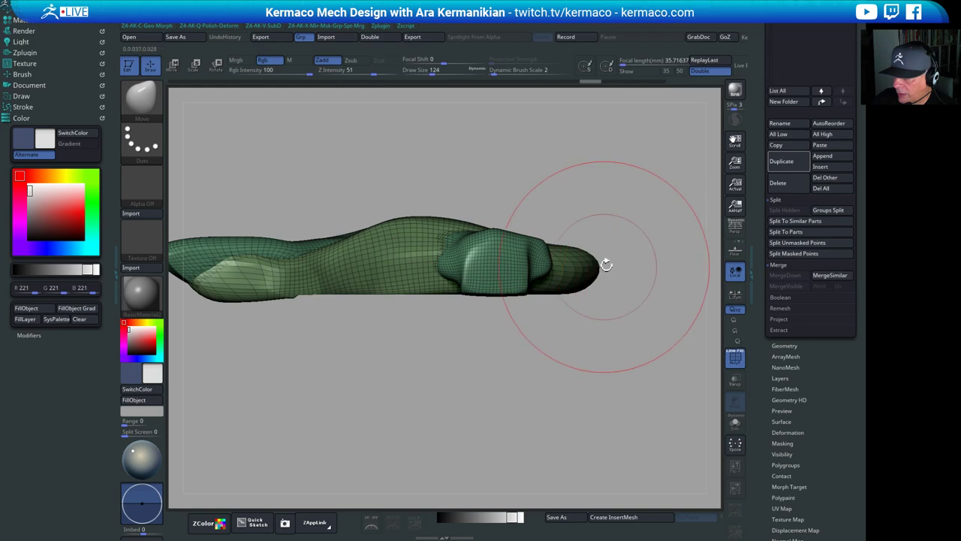
Push the rounded end inward and flatten its outline from above with the Move brush at a draw size of 71
{"action": "mouse_move", "coordinate": [640, 237]}
{"action": "left_mouse_down"}
{"action": "mouse_move", "coordinate": [661, 266]}
{"action": "mouse_move", "coordinate": [613, 200]}
{"action": "left_mouse_up"}
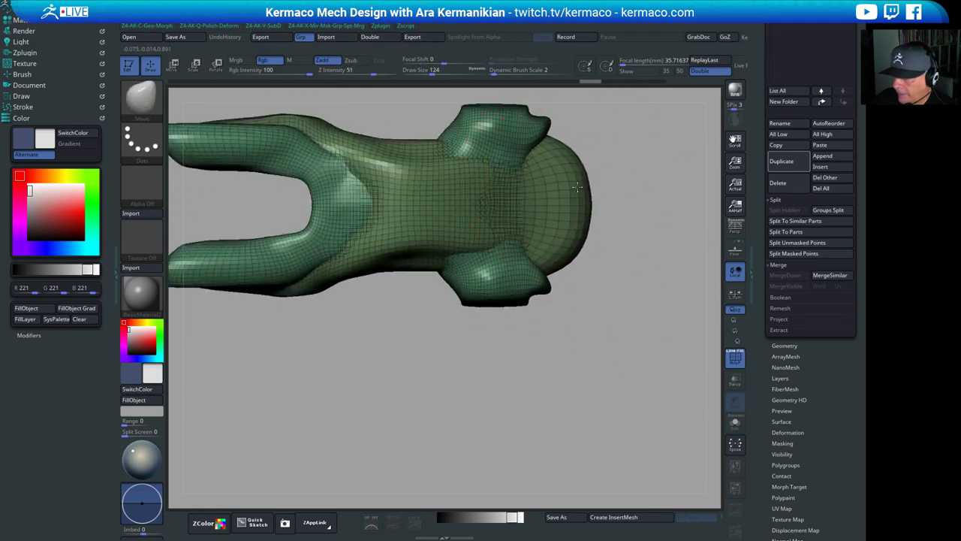
{"action": "left_click_drag", "start_coordinate": [565, 170], "coordinate": [559, 171]}
{"action": "key", "text": "s"}
{"action": "left_click_drag", "start_coordinate": [560, 213], "coordinate": [541, 214]}
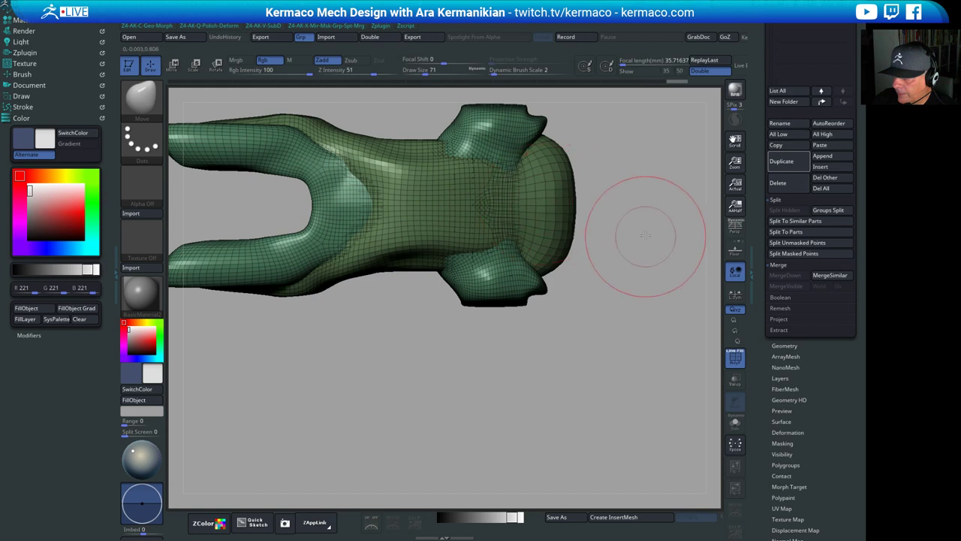
{"action": "mouse_move", "coordinate": [646, 235]}
{"action": "left_mouse_down"}
{"action": "mouse_move", "coordinate": [659, 148]}
{"action": "mouse_move", "coordinate": [689, 163]}
{"action": "mouse_move", "coordinate": [627, 161]}
{"action": "left_mouse_up"}
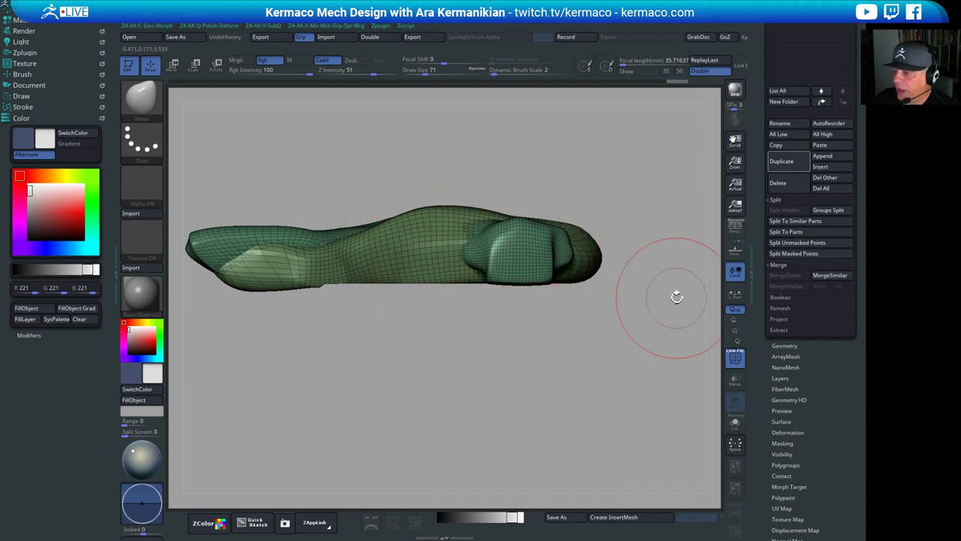
Isolate the teal fender polygroup so the green body is hidden
{"action": "key", "text": "ctrl+shift"}
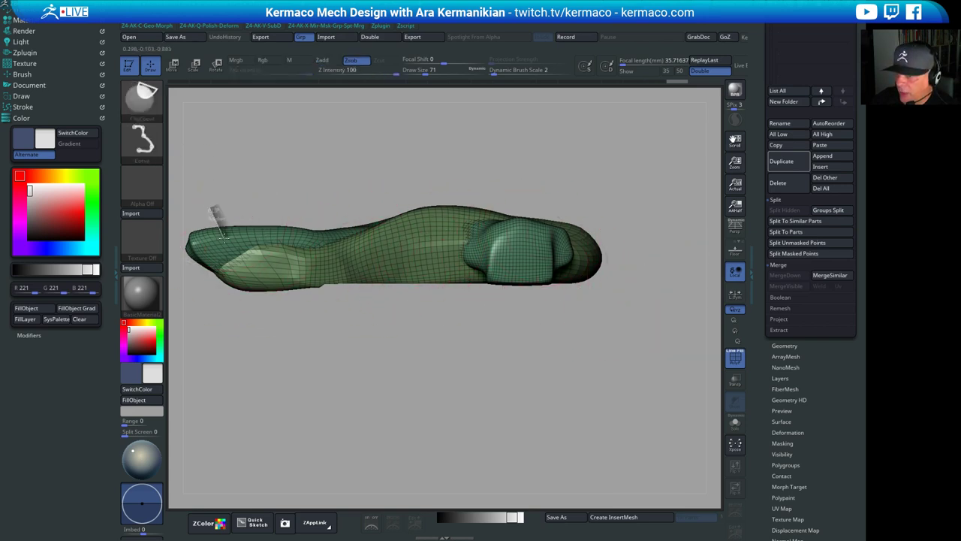
{"action": "left_click_drag", "start_coordinate": [226, 237], "coordinate": [225, 240], "text": "ctrl+shift"}
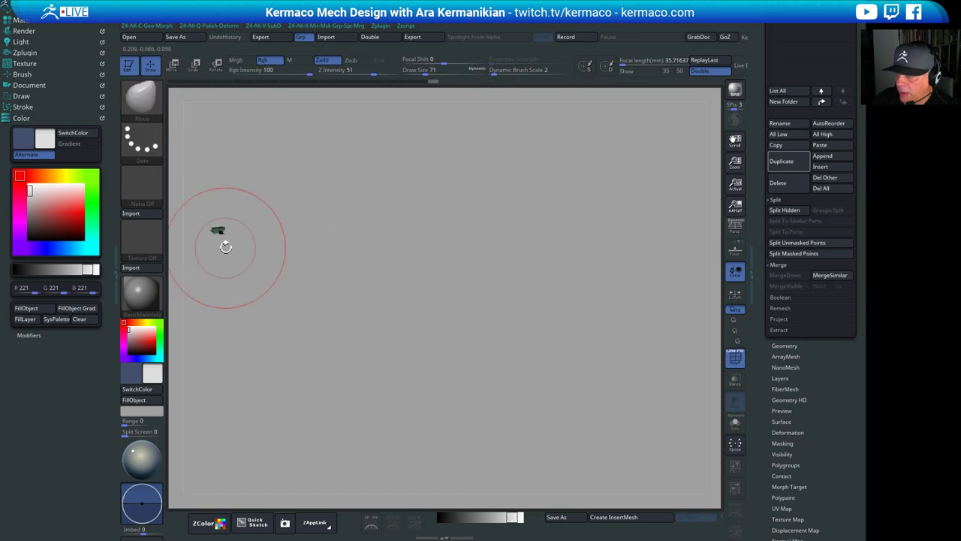
{"action": "left_click", "coordinate": [325, 237], "text": "ctrl+shift"}
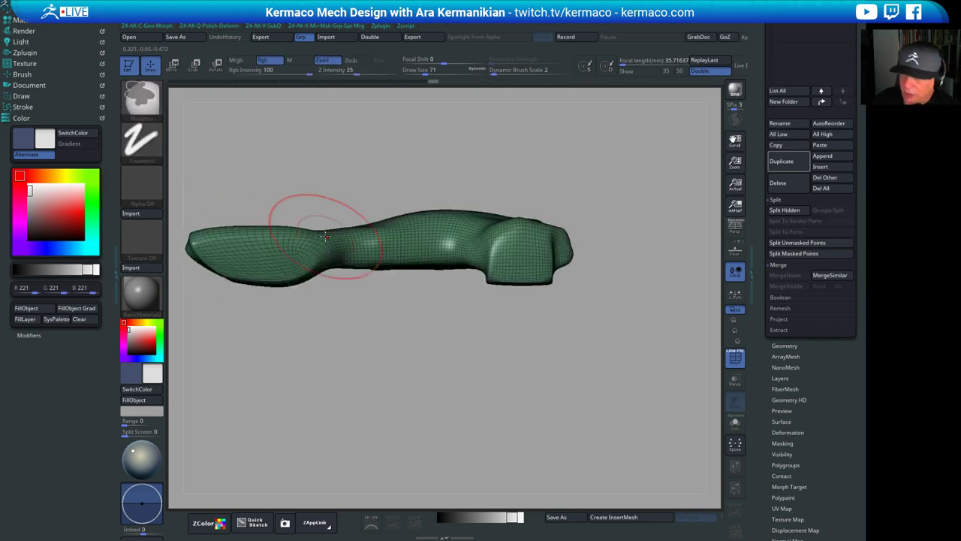
{"action": "mouse_move", "coordinate": [332, 163]}
{"action": "left_mouse_down"}
{"action": "mouse_move", "coordinate": [323, 199]}
{"action": "mouse_move", "coordinate": [305, 179]}
{"action": "mouse_move", "coordinate": [375, 166]}
{"action": "left_mouse_up"}
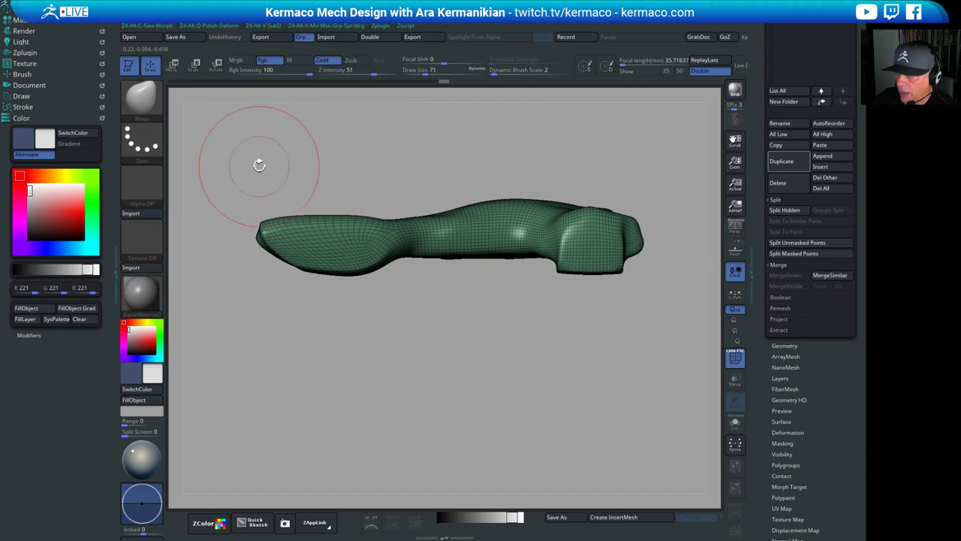
Mask the entire isolated fender polygroup and unhide the green body
{"action": "key", "text": "ctrl+shift"}
{"action": "key", "text": "ctrl"}
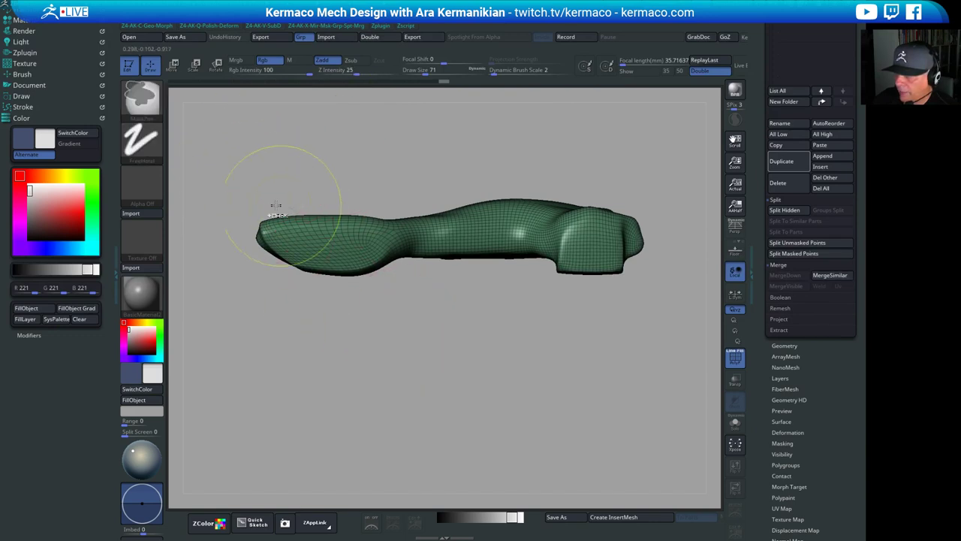
{"action": "left_click_drag", "start_coordinate": [225, 163], "coordinate": [665, 357], "text": "ctrl"}
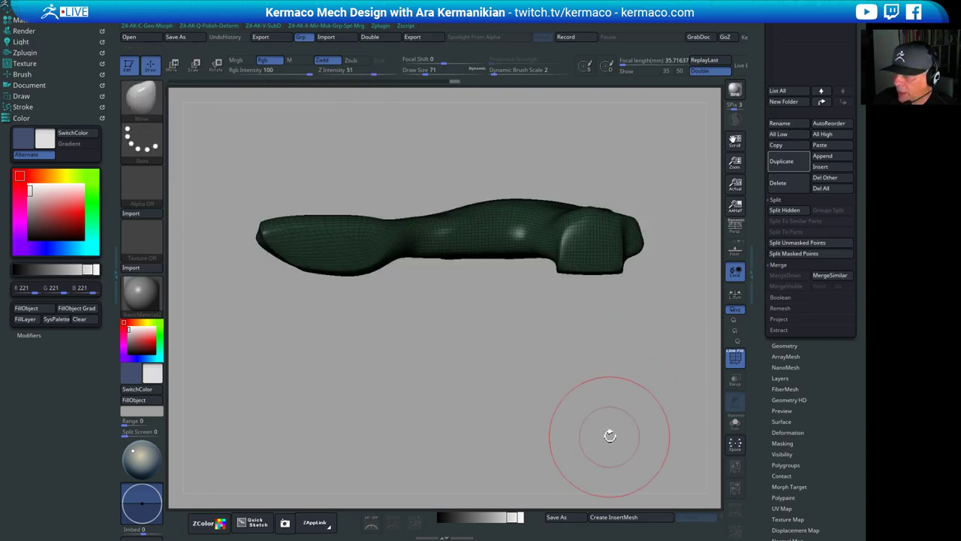
{"action": "left_click", "coordinate": [544, 436], "text": "ctrl+shift"}
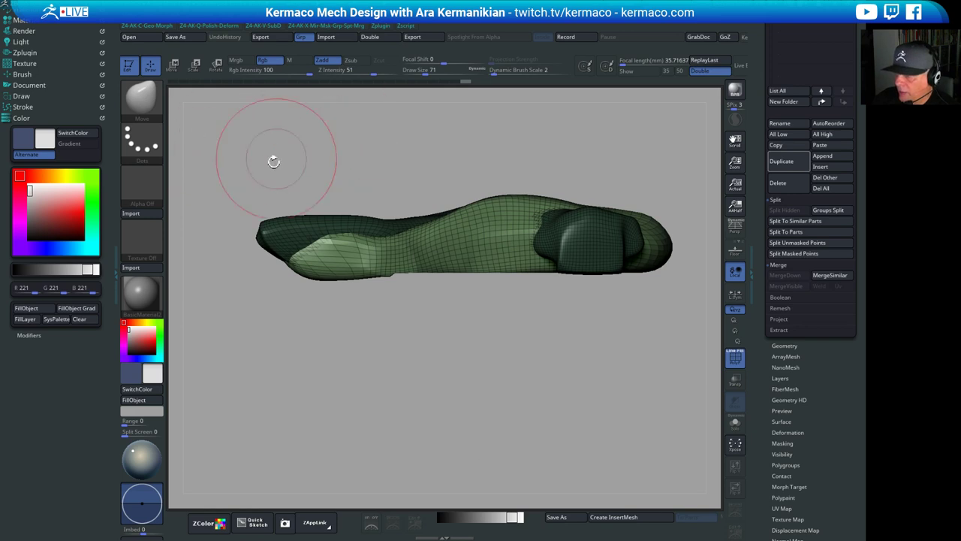
Stretch the unmasked green body in height and length with the Gizmo's scale handles in the side view
{"action": "left_click_drag", "start_coordinate": [560, 131], "coordinate": [542, 164]}
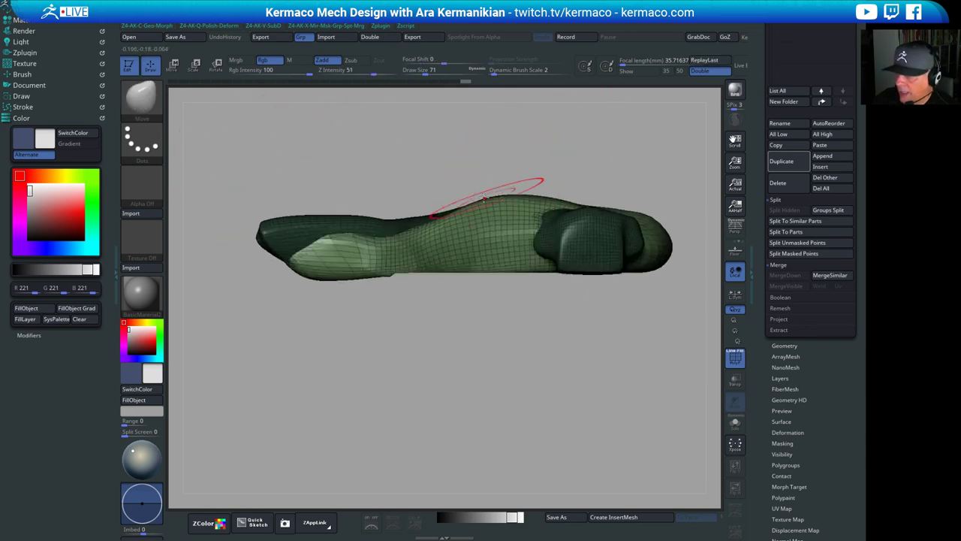
{"action": "left_click_drag", "start_coordinate": [477, 167], "coordinate": [467, 208]}
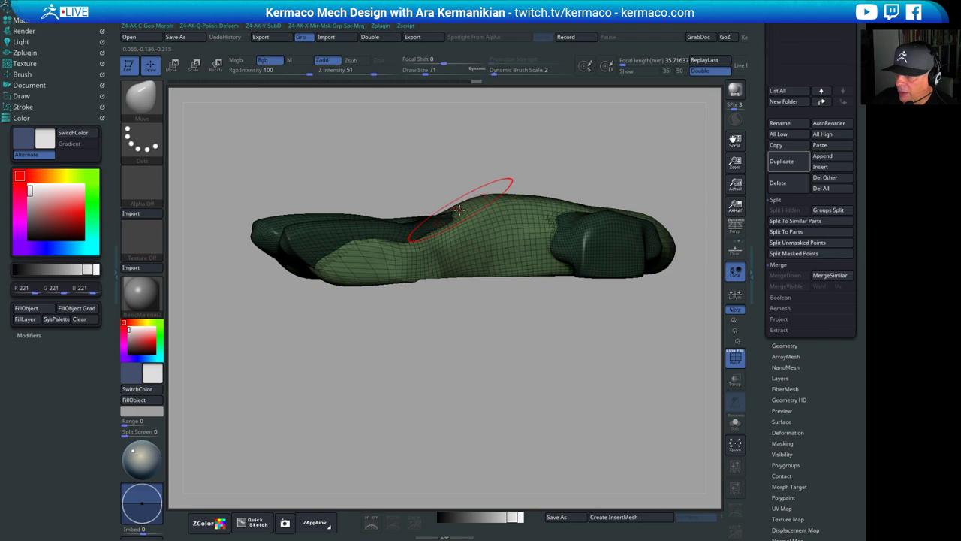
{"action": "left_click_drag", "start_coordinate": [601, 156], "coordinate": [587, 160]}
{"action": "key", "text": "w"}
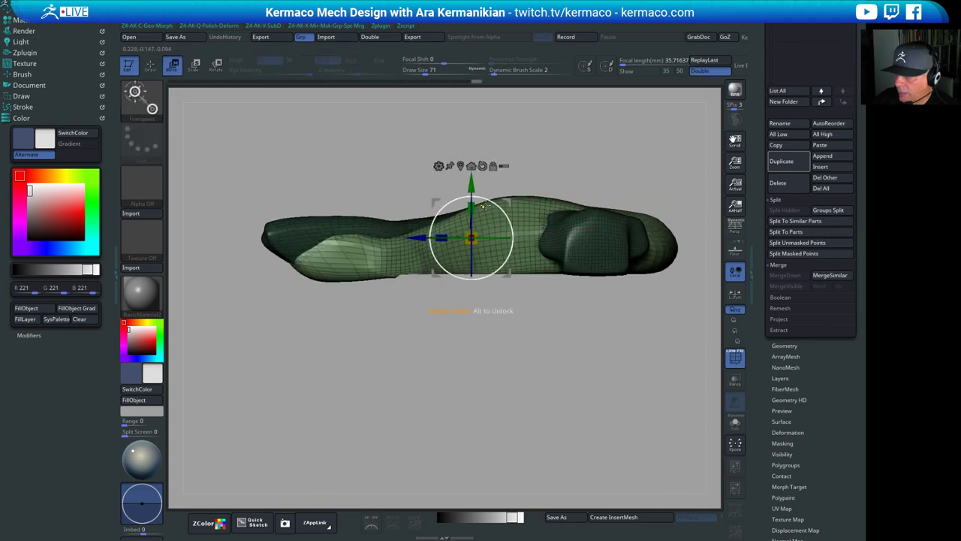
{"action": "left_click_drag", "start_coordinate": [477, 209], "coordinate": [493, 191]}
{"action": "mouse_move", "coordinate": [440, 235]}
{"action": "left_mouse_down"}
{"action": "mouse_move", "coordinate": [447, 217]}
{"action": "mouse_move", "coordinate": [448, 234]}
{"action": "mouse_move", "coordinate": [414, 237]}
{"action": "left_mouse_up"}
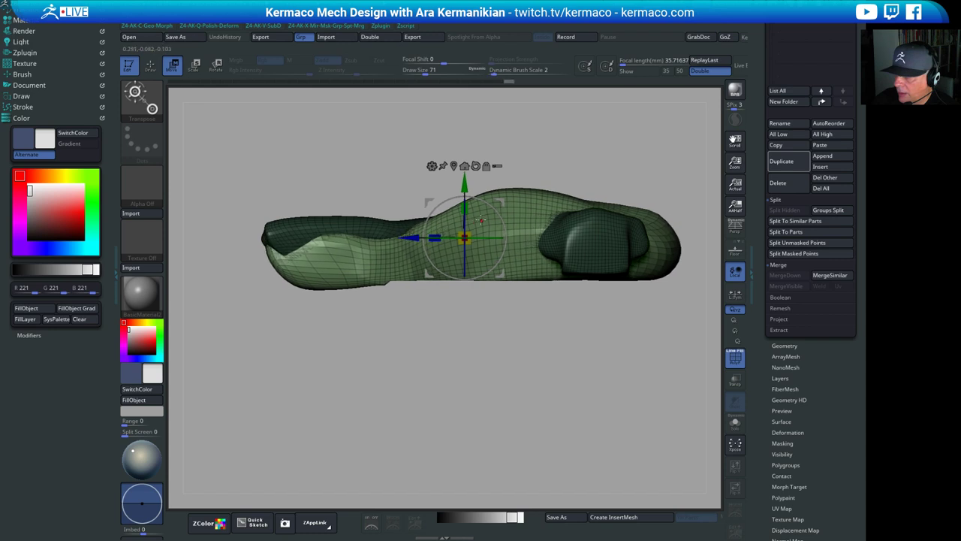
{"action": "left_click_drag", "start_coordinate": [466, 205], "coordinate": [465, 209]}
Invert the mask to free the fenders and return to the Move brush with a draw size of 197
{"action": "left_click_drag", "start_coordinate": [559, 120], "coordinate": [589, 200]}
{"action": "mouse_move", "coordinate": [574, 255]}
{"action": "left_mouse_down"}
{"action": "mouse_move", "coordinate": [593, 224]}
{"action": "mouse_move", "coordinate": [585, 234]}
{"action": "mouse_move", "coordinate": [573, 206]}
{"action": "mouse_move", "coordinate": [596, 201]}
{"action": "mouse_move", "coordinate": [592, 145]}
{"action": "mouse_move", "coordinate": [615, 182]}
{"action": "mouse_move", "coordinate": [605, 177]}
{"action": "mouse_move", "coordinate": [552, 214]}
{"action": "mouse_move", "coordinate": [565, 189]}
{"action": "mouse_move", "coordinate": [558, 182]}
{"action": "mouse_move", "coordinate": [579, 176]}
{"action": "mouse_move", "coordinate": [580, 205]}
{"action": "left_mouse_up"}
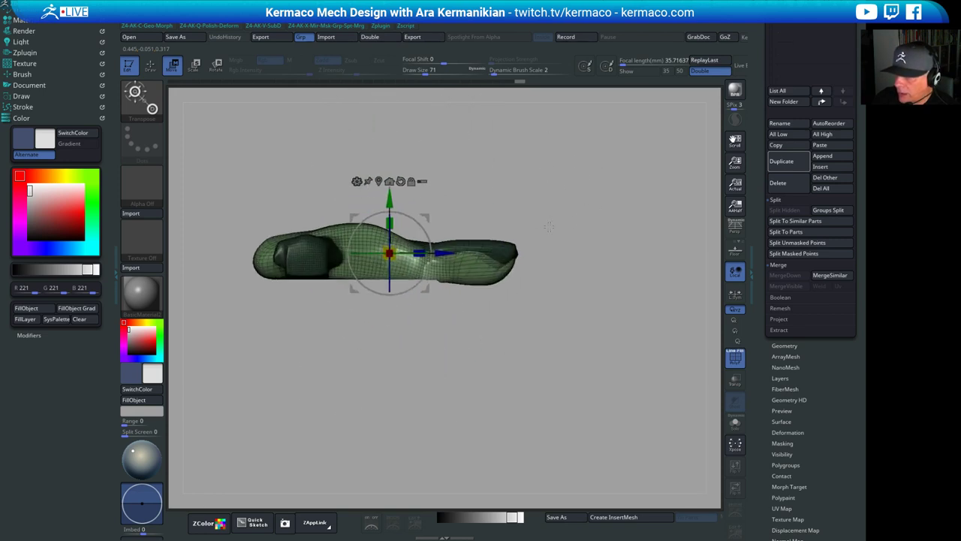
{"action": "left_click", "coordinate": [568, 164], "text": "ctrl"}
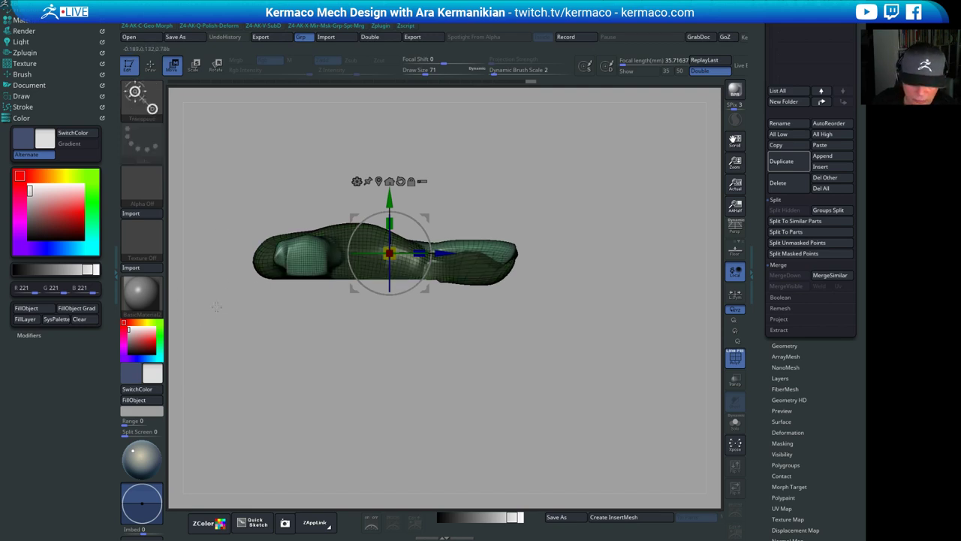
{"action": "key", "text": "q"}
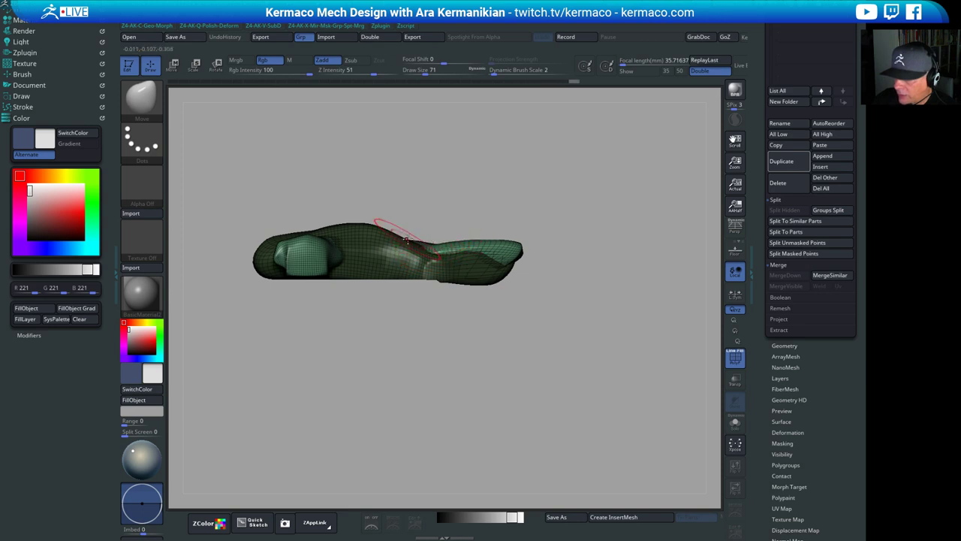
{"action": "key", "text": "s"}
{"action": "left_click_drag", "start_coordinate": [285, 259], "coordinate": [301, 259]}
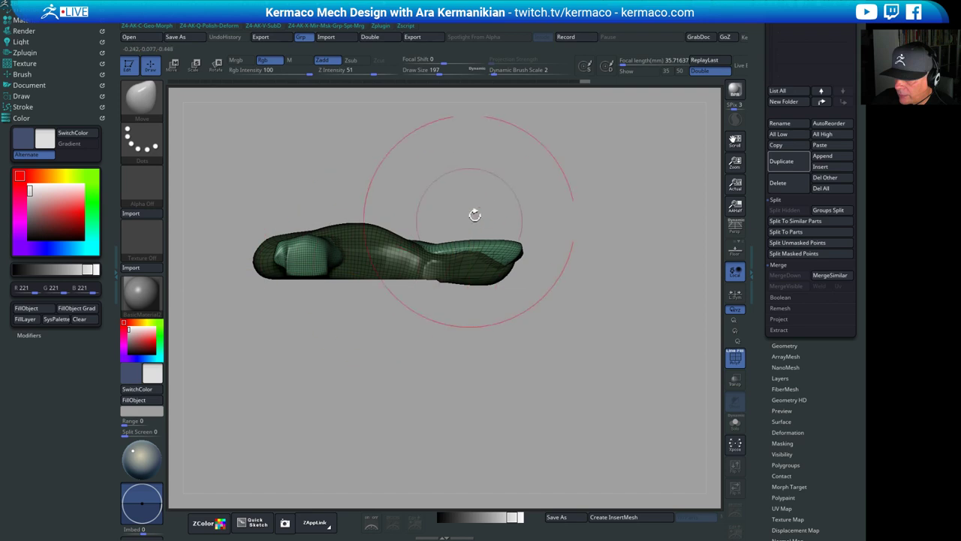
{"action": "key", "text": "ctrl"}
{"action": "left_click_drag", "start_coordinate": [625, 389], "coordinate": [624, 398], "text": "ctrl"}
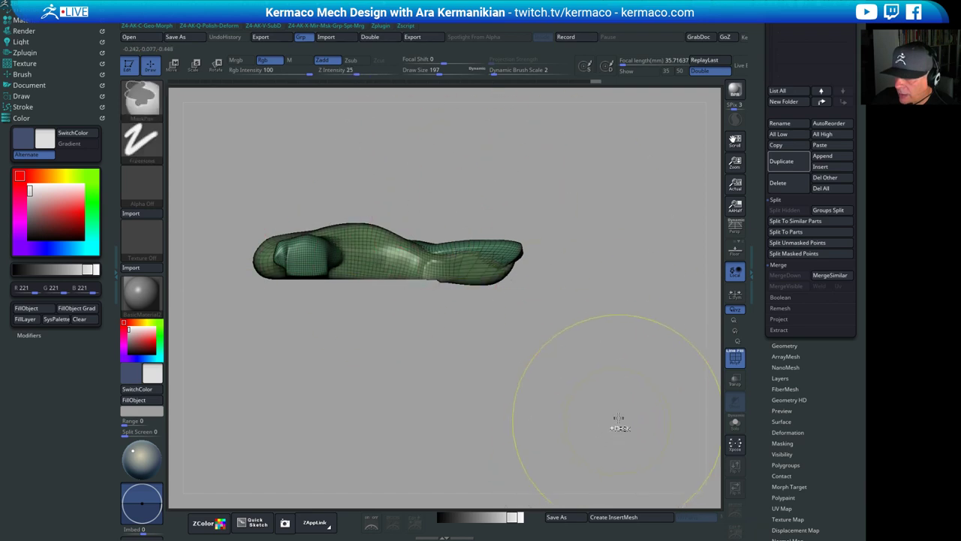
{"action": "key", "text": "ctrl+z"}
Move the fenders toward the rounded end in the side view and reshape them symmetrically from above
{"action": "left_click_drag", "start_coordinate": [279, 255], "coordinate": [254, 257]}
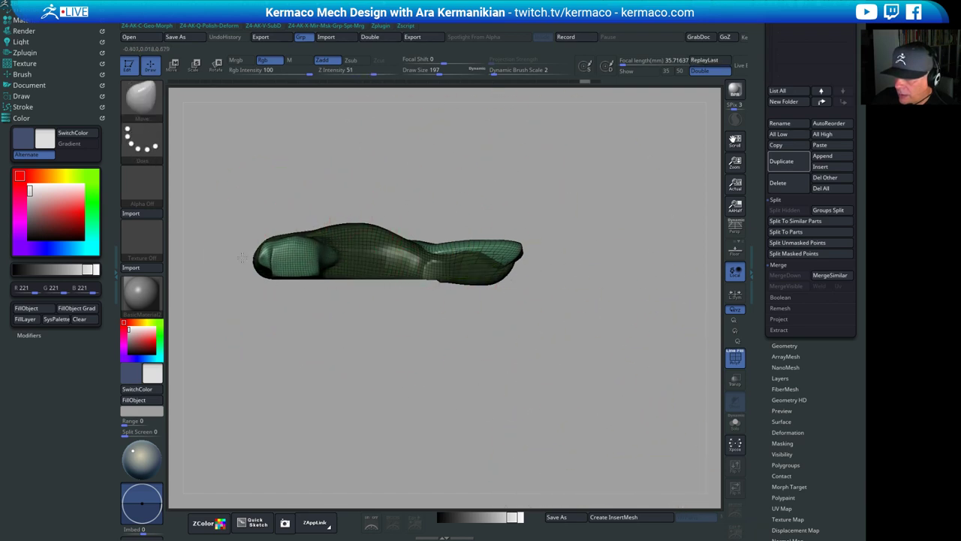
{"action": "left_click_drag", "start_coordinate": [401, 155], "coordinate": [409, 319], "text": "shift"}
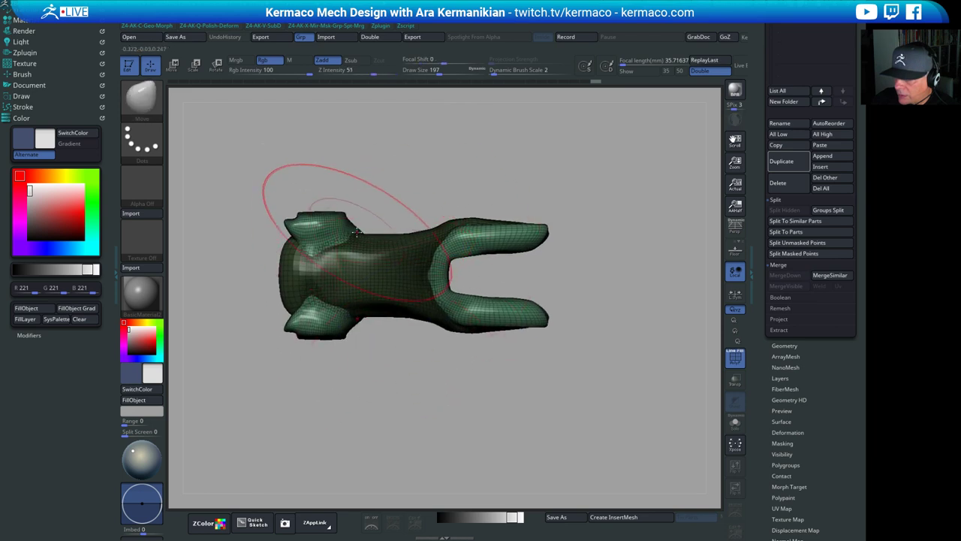
{"action": "mouse_move", "coordinate": [338, 223]}
{"action": "left_mouse_down"}
{"action": "mouse_move", "coordinate": [351, 222]}
{"action": "mouse_move", "coordinate": [285, 223]}
{"action": "mouse_move", "coordinate": [283, 240]}
{"action": "mouse_move", "coordinate": [302, 247]}
{"action": "mouse_move", "coordinate": [290, 248]}
{"action": "left_mouse_up"}
Invert the mask and refine the body outline beside the fenders and prongs with the Move brush at a draw size of 49
{"action": "key", "text": "s"}
{"action": "key", "text": "s"}
{"action": "left_click", "coordinate": [576, 182], "text": "ctrl"}
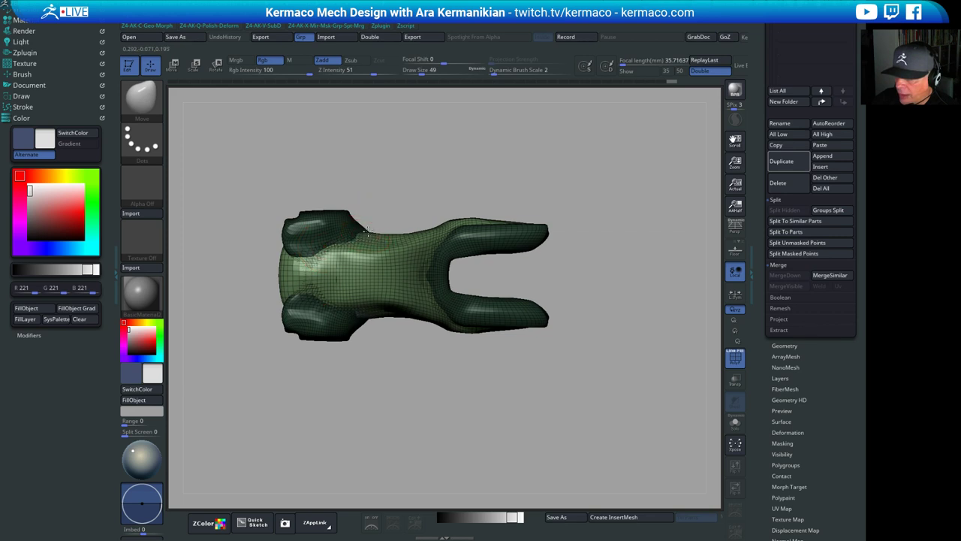
{"action": "left_click_drag", "start_coordinate": [379, 235], "coordinate": [357, 226]}
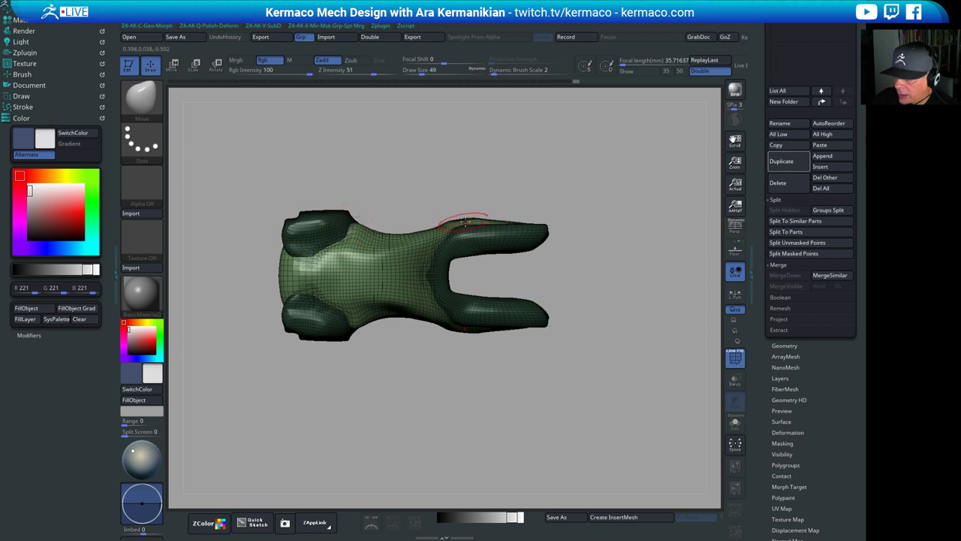
{"action": "left_click_drag", "start_coordinate": [513, 219], "coordinate": [514, 217]}
Trim the body's bulging outer sides along the prongs straight with a clip curve in the top view
{"action": "mouse_move", "coordinate": [575, 187]}
{"action": "left_mouse_down"}
{"action": "mouse_move", "coordinate": [567, 215]}
{"action": "mouse_move", "coordinate": [531, 220]}
{"action": "left_mouse_up"}
{"action": "left_click_drag", "start_coordinate": [614, 222], "coordinate": [414, 294]}
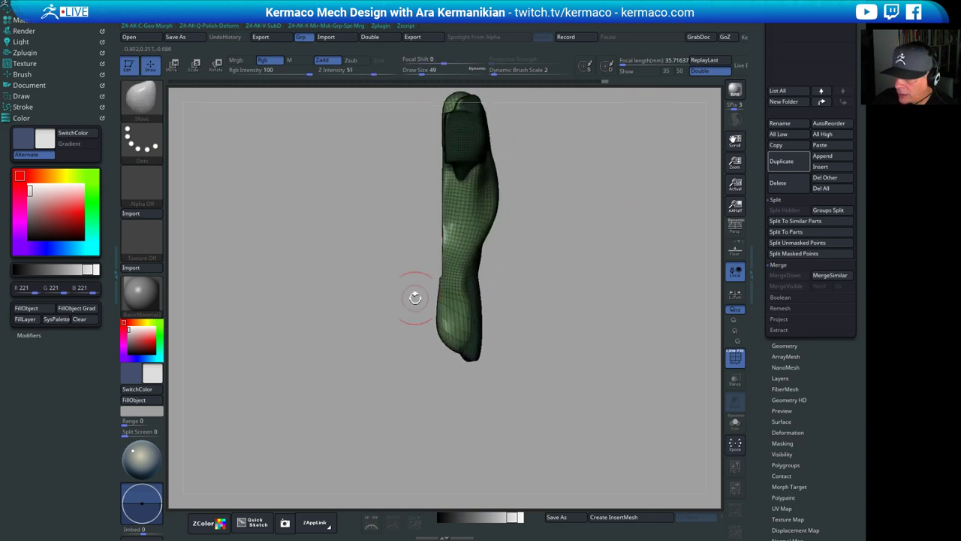
{"action": "left_click_drag", "start_coordinate": [638, 322], "coordinate": [508, 277]}
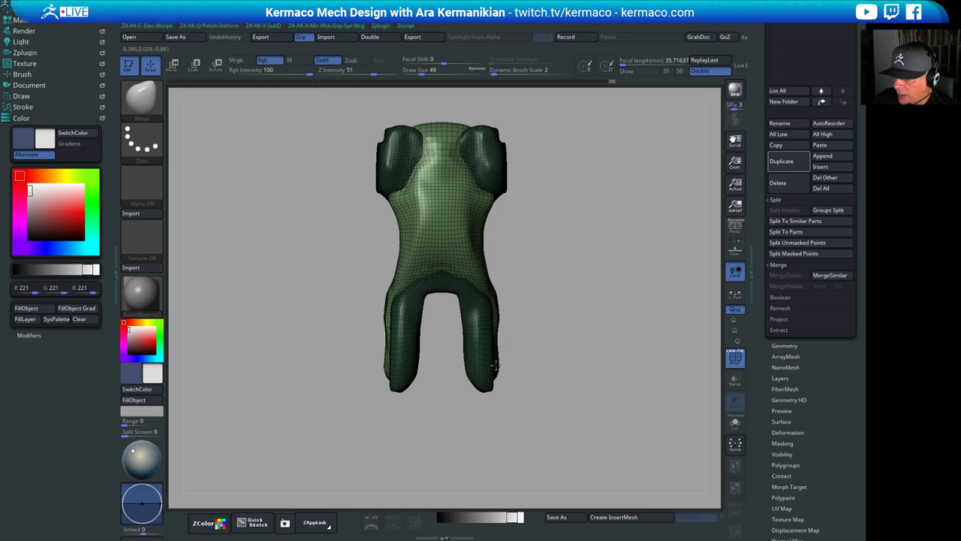
{"action": "mouse_move", "coordinate": [515, 224]}
{"action": "left_mouse_down", "text": "ctrl+shift"}
{"action": "mouse_move", "coordinate": [511, 478]}
{"action": "mouse_move", "coordinate": [497, 489]}
{"action": "left_mouse_up", "text": "ctrl+shift"}
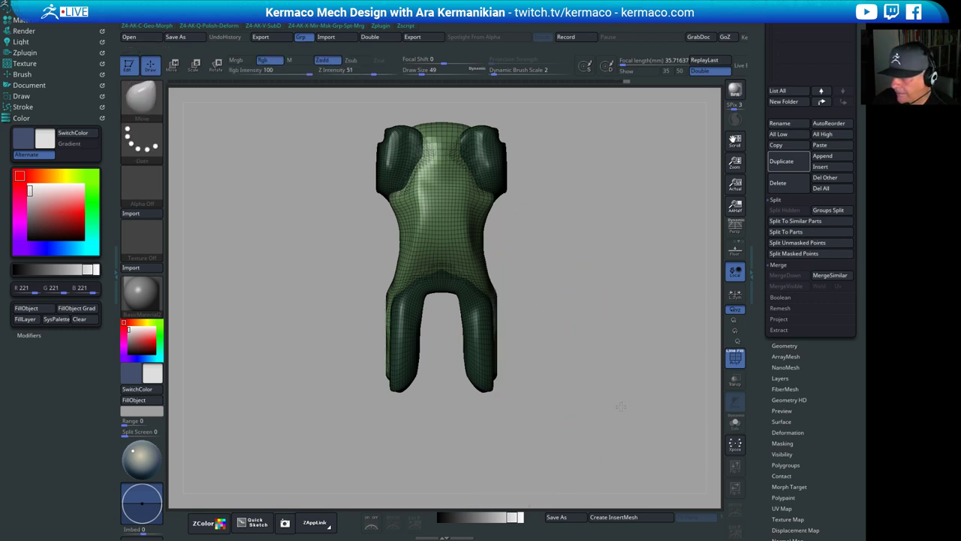
Trim the underside of the forked end with a clip curve in the side view and check it from below
{"action": "left_click_drag", "start_coordinate": [613, 434], "coordinate": [590, 368], "text": "shift"}
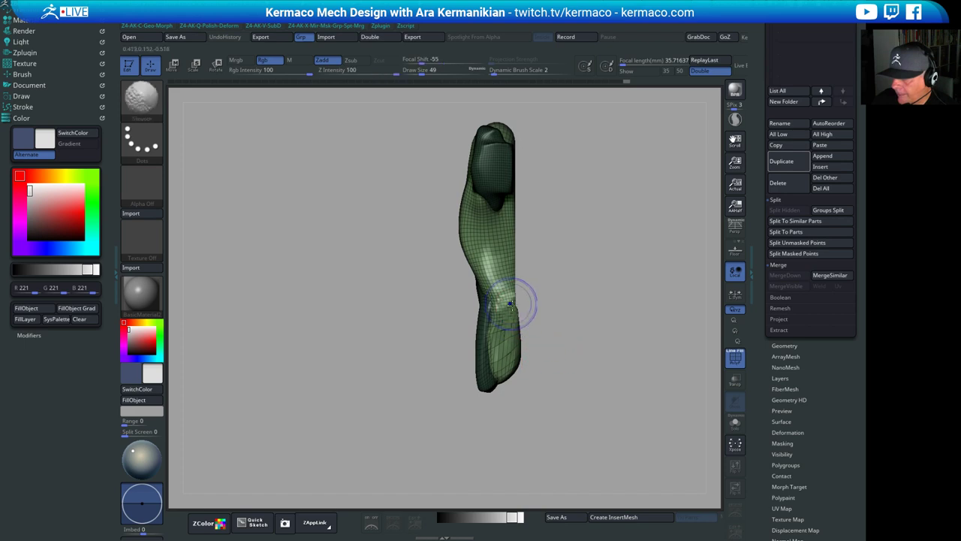
{"action": "left_click_drag", "start_coordinate": [577, 300], "coordinate": [493, 213]}
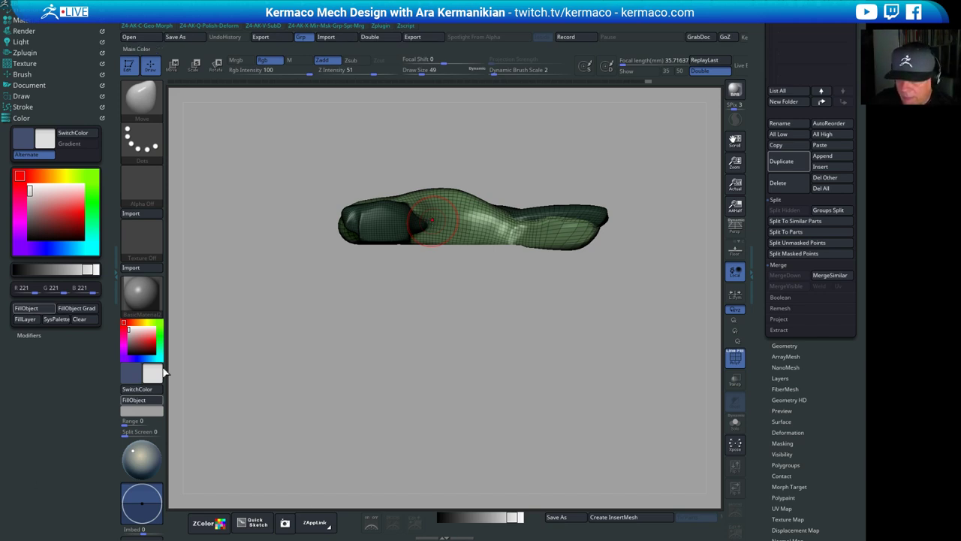
{"action": "left_click_drag", "start_coordinate": [535, 348], "coordinate": [551, 324]}
{"action": "mouse_move", "coordinate": [551, 324]}
{"action": "left_mouse_down", "text": "alt"}
{"action": "mouse_move", "coordinate": [470, 343]}
{"action": "mouse_move", "coordinate": [539, 348]}
{"action": "mouse_move", "coordinate": [493, 351]}
{"action": "left_mouse_up", "text": "alt"}
{"action": "mouse_move", "coordinate": [493, 352]}
{"action": "left_mouse_down", "text": "alt"}
{"action": "mouse_move", "coordinate": [512, 353]}
{"action": "mouse_move", "coordinate": [498, 368]}
{"action": "left_mouse_up", "text": "alt"}
{"action": "left_click_drag", "start_coordinate": [467, 397], "coordinate": [441, 390], "text": "alt"}
{"action": "mouse_move", "coordinate": [442, 342]}
{"action": "left_mouse_down", "text": "ctrl+shift"}
{"action": "mouse_move", "coordinate": [317, 341]}
{"action": "mouse_move", "coordinate": [260, 317]}
{"action": "left_mouse_up", "text": "ctrl+shift"}
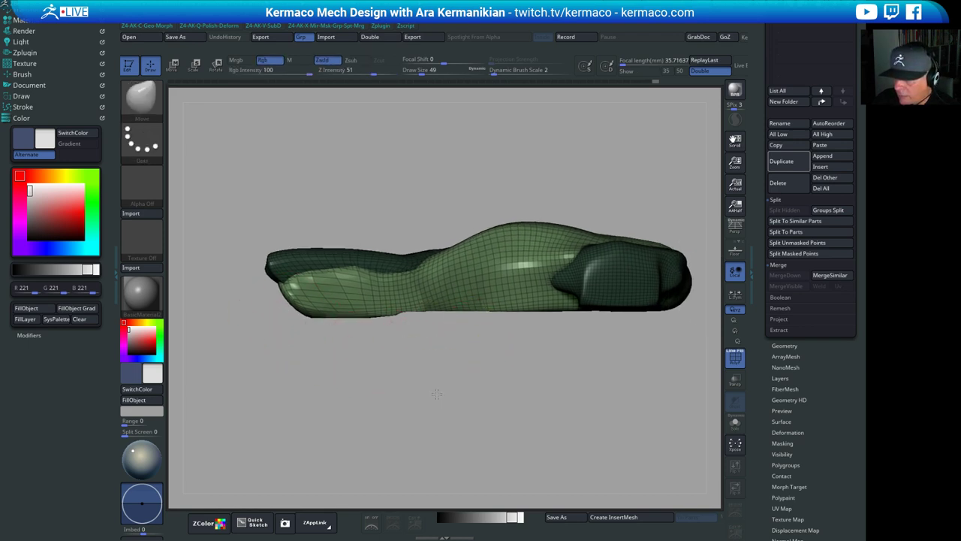
{"action": "mouse_move", "coordinate": [438, 393]}
{"action": "left_mouse_down"}
{"action": "mouse_move", "coordinate": [379, 321]}
{"action": "mouse_move", "coordinate": [396, 328]}
{"action": "left_mouse_up"}
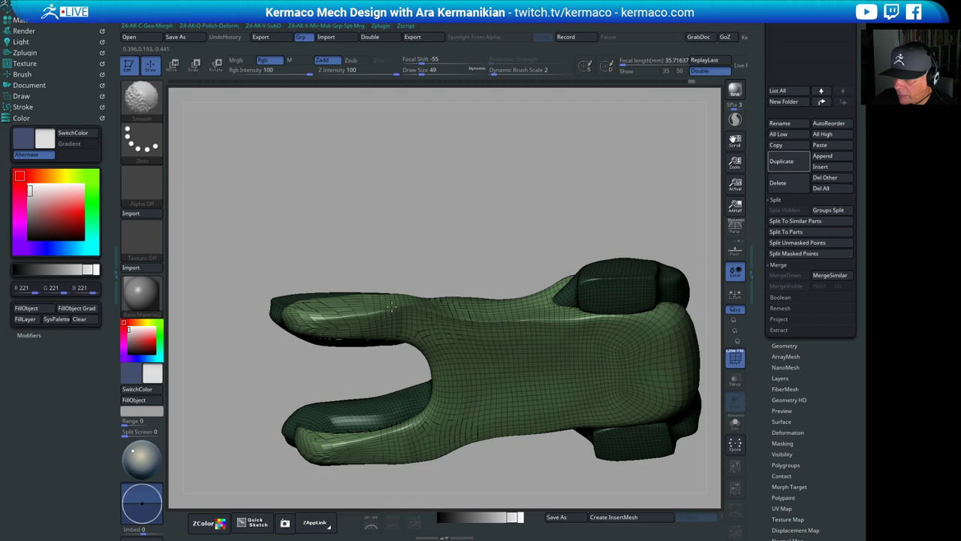
Smooth the body's sides beside the prongs and in front of the fenders
{"action": "left_click_drag", "start_coordinate": [496, 254], "coordinate": [538, 270]}
{"action": "left_click_drag", "start_coordinate": [624, 345], "coordinate": [500, 330], "text": "shift"}
{"action": "left_click_drag", "start_coordinate": [453, 305], "coordinate": [428, 307], "text": "shift"}
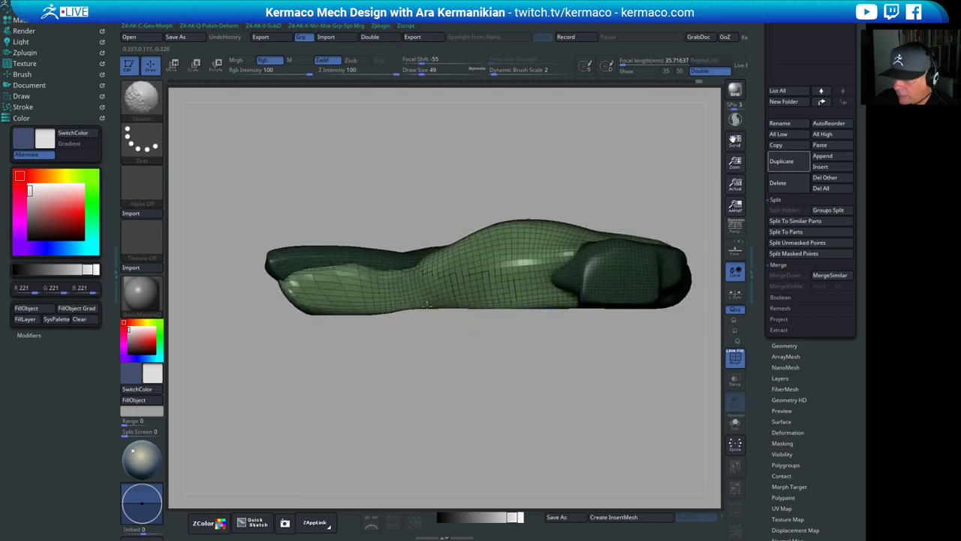
{"action": "mouse_move", "coordinate": [504, 386]}
{"action": "left_mouse_down", "text": "shift"}
{"action": "mouse_move", "coordinate": [455, 311]}
{"action": "mouse_move", "coordinate": [456, 414]}
{"action": "left_mouse_up", "text": "shift"}
{"action": "mouse_move", "coordinate": [498, 263]}
{"action": "left_mouse_down", "text": "shift"}
{"action": "mouse_move", "coordinate": [537, 252]}
{"action": "mouse_move", "coordinate": [538, 239]}
{"action": "left_mouse_up", "text": "shift"}
Set the Move brush's draw size to 87 and adjust the body and fender outline at the rounded end symmetrically
{"action": "left_click_drag", "start_coordinate": [584, 394], "coordinate": [578, 269]}
{"action": "key", "text": "s"}
{"action": "mouse_move", "coordinate": [580, 327]}
{"action": "left_mouse_down"}
{"action": "mouse_move", "coordinate": [614, 316]}
{"action": "mouse_move", "coordinate": [610, 297]}
{"action": "left_mouse_up"}
{"action": "left_click_drag", "start_coordinate": [657, 179], "coordinate": [652, 322]}
{"action": "mouse_move", "coordinate": [708, 191]}
{"action": "left_mouse_down"}
{"action": "mouse_move", "coordinate": [697, 250]}
{"action": "mouse_move", "coordinate": [665, 309]}
{"action": "left_mouse_up"}
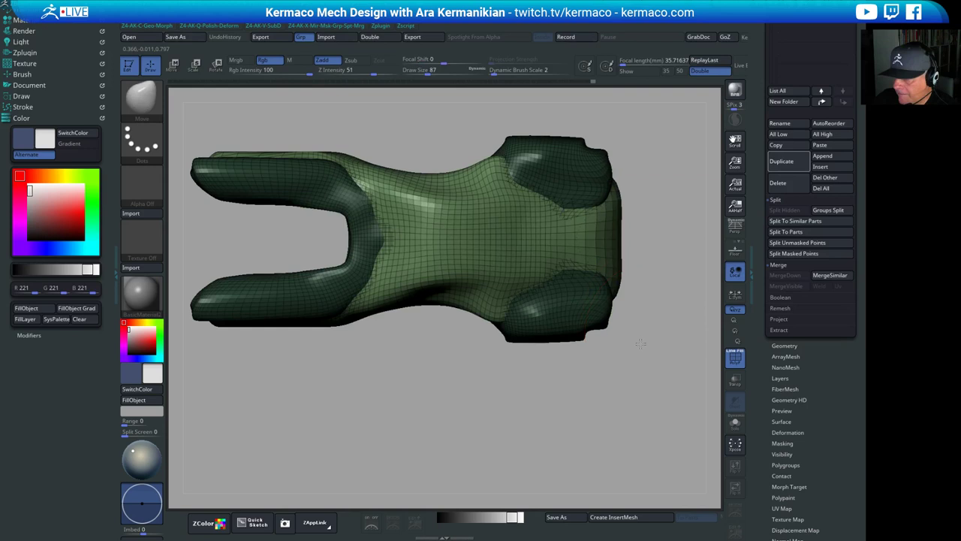
{"action": "left_click_drag", "start_coordinate": [641, 343], "coordinate": [574, 389], "text": "alt"}
{"action": "left_click_drag", "start_coordinate": [557, 287], "coordinate": [573, 283]}
{"action": "mouse_move", "coordinate": [643, 348]}
{"action": "left_mouse_down", "text": "alt"}
{"action": "mouse_move", "coordinate": [659, 345]}
{"action": "mouse_move", "coordinate": [592, 333]}
{"action": "left_mouse_up", "text": "alt"}
{"action": "left_click_drag", "start_coordinate": [636, 380], "coordinate": [568, 264], "text": "alt"}
{"action": "left_click_drag", "start_coordinate": [481, 394], "coordinate": [578, 399]}
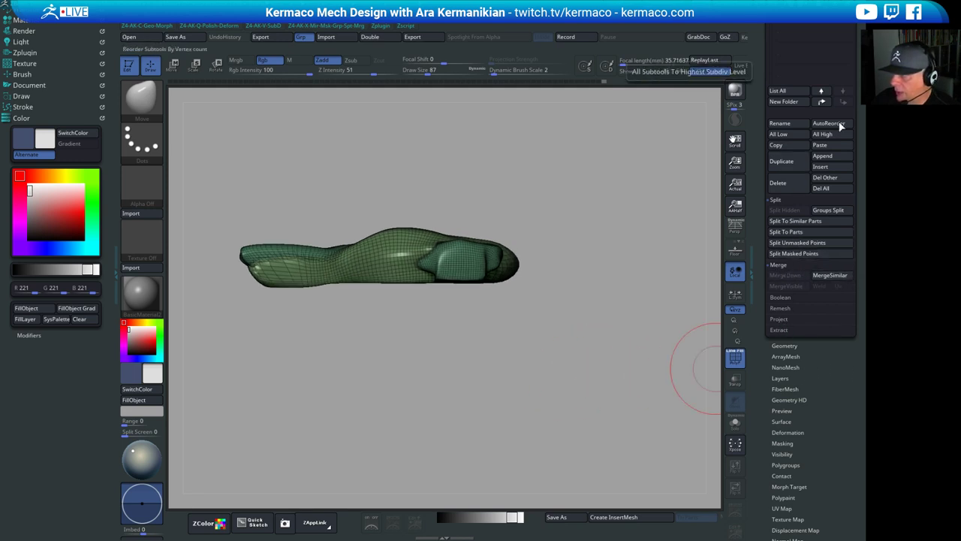
Fuse the body and fenders with DynaMesh, using SubProjection 1 and Project enabled
{"action": "left_click", "coordinate": [782, 346]}
{"action": "left_click_drag", "start_coordinate": [853, 314], "coordinate": [840, 402]}
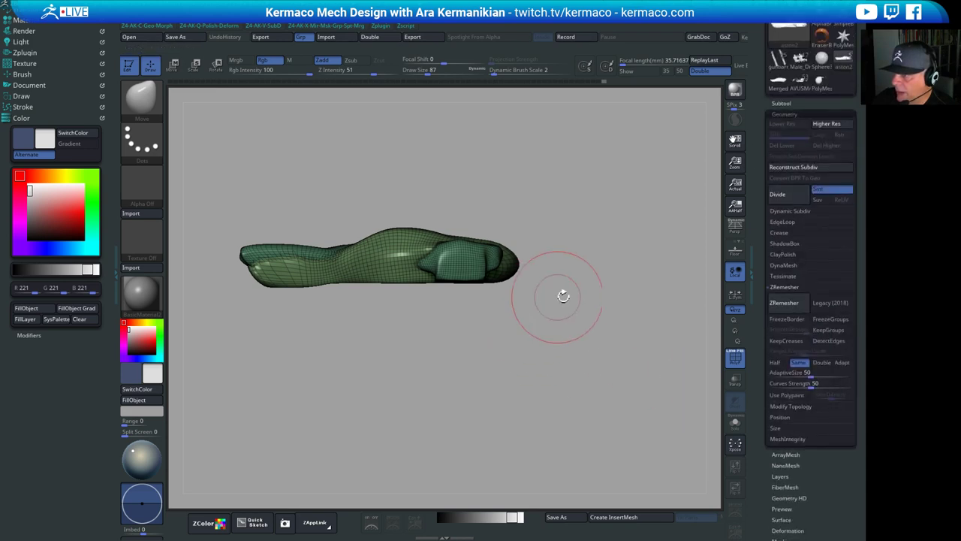
{"action": "left_click_drag", "start_coordinate": [564, 295], "coordinate": [592, 385], "text": "shift"}
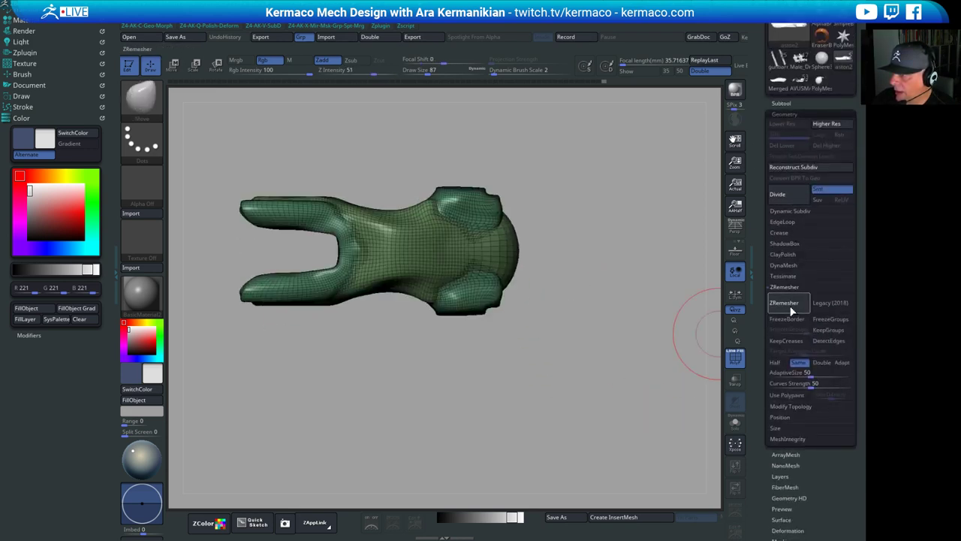
{"action": "left_click", "coordinate": [786, 266]}
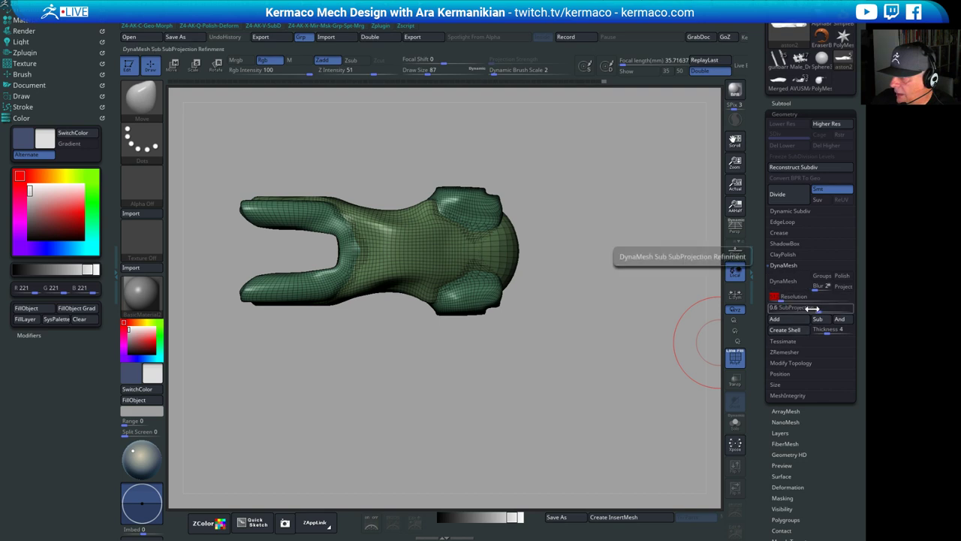
{"action": "left_click_drag", "start_coordinate": [815, 309], "coordinate": [862, 308]}
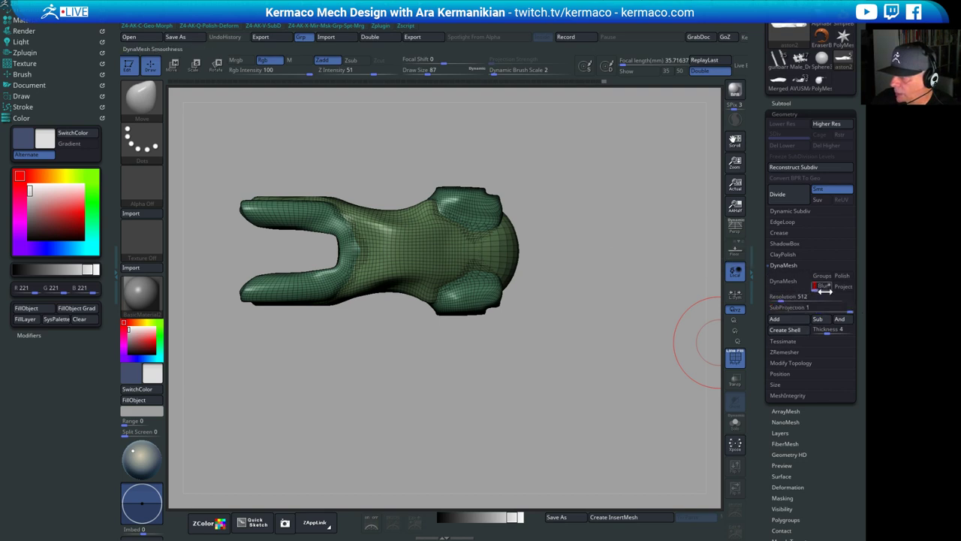
{"action": "left_click", "coordinate": [848, 288]}
{"action": "left_click", "coordinate": [788, 286]}
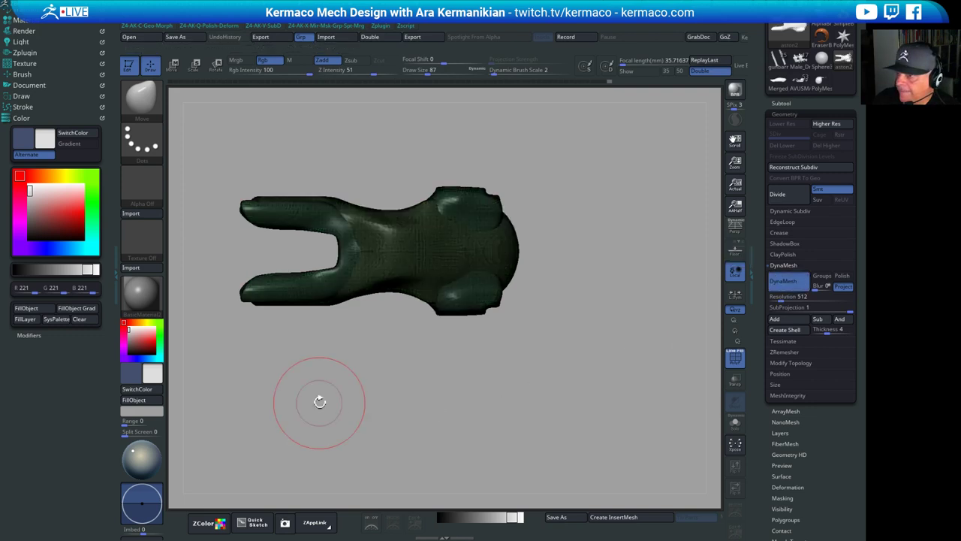
Put the fused mesh into a single polygroup and turn off the polyframe display
{"action": "left_click_drag", "start_coordinate": [570, 407], "coordinate": [624, 383]}
{"action": "left_click_drag", "start_coordinate": [579, 380], "coordinate": [559, 451]}
{"action": "key", "text": "ctrl+w"}
{"action": "key", "text": "ctrl+w"}
{"action": "key", "text": "ctrl+w"}
{"action": "left_click", "coordinate": [735, 358]}
{"action": "left_click_drag", "start_coordinate": [625, 412], "coordinate": [569, 407], "text": "alt"}
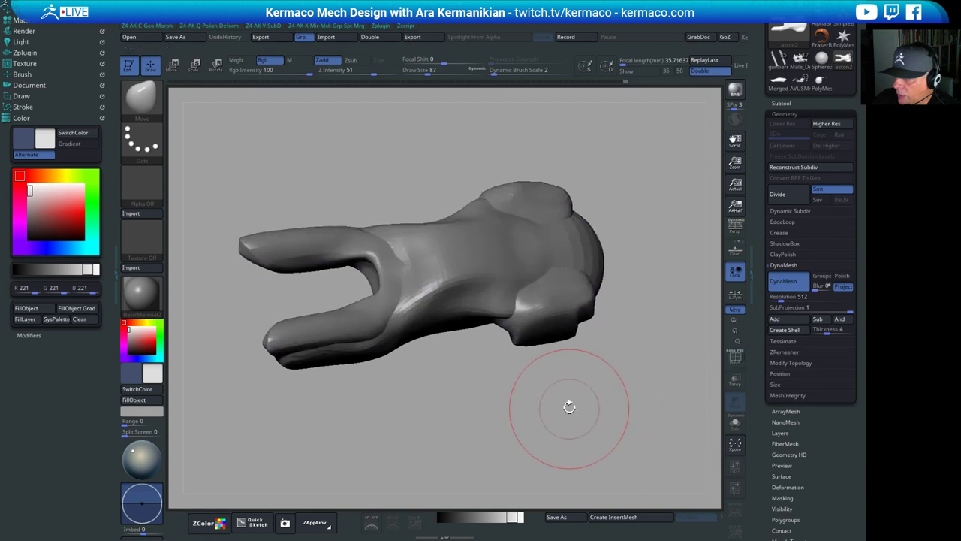
Set the Move brush's draw size to 44 and reshape the surface behind the fork opening, undoing unwanted strokes
{"action": "key", "text": "s"}
{"action": "left_click_drag", "start_coordinate": [523, 299], "coordinate": [523, 299]}
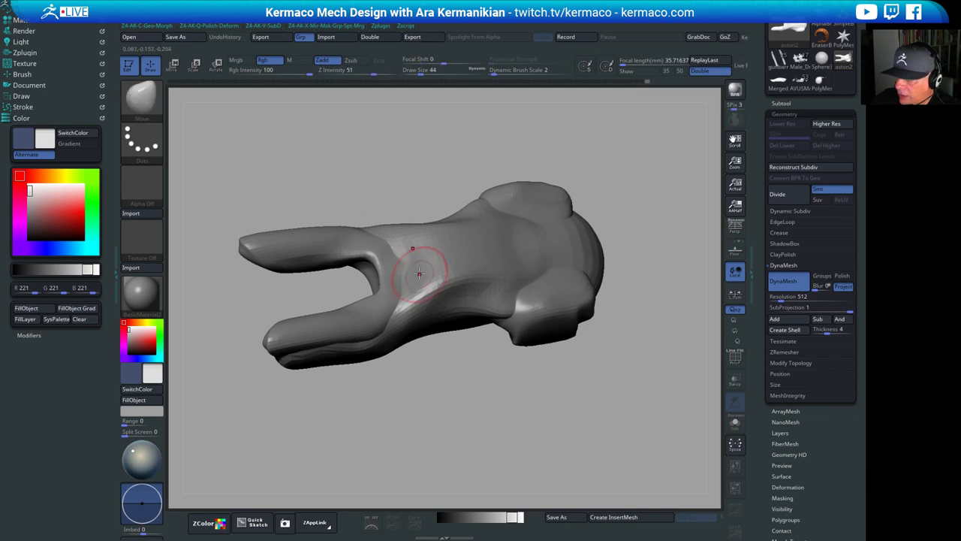
{"action": "left_click_drag", "start_coordinate": [422, 269], "coordinate": [415, 264]}
{"action": "key", "text": "ctrl+z"}
{"action": "mouse_move", "coordinate": [484, 356]}
{"action": "left_mouse_down"}
{"action": "mouse_move", "coordinate": [471, 423]}
{"action": "mouse_move", "coordinate": [480, 362]}
{"action": "left_mouse_up"}
{"action": "left_click_drag", "start_coordinate": [408, 265], "coordinate": [427, 265], "text": "alt"}
{"action": "left_click_drag", "start_coordinate": [440, 414], "coordinate": [430, 368]}
{"action": "left_click_drag", "start_coordinate": [463, 183], "coordinate": [499, 222]}
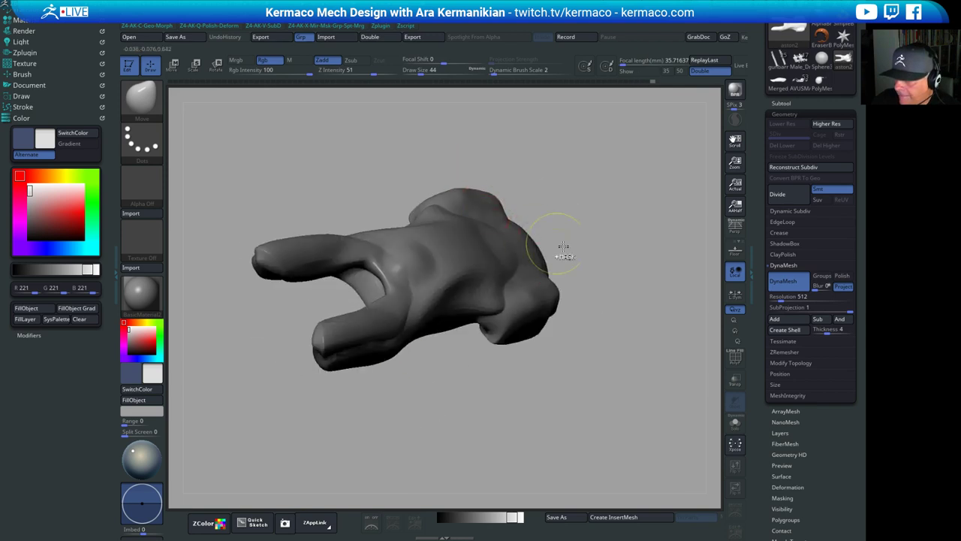
{"action": "key", "text": "ctrl+z"}
{"action": "mouse_move", "coordinate": [643, 263]}
{"action": "left_mouse_down", "text": "alt"}
{"action": "mouse_move", "coordinate": [587, 302]}
{"action": "mouse_move", "coordinate": [583, 278]}
{"action": "left_mouse_up", "text": "alt"}
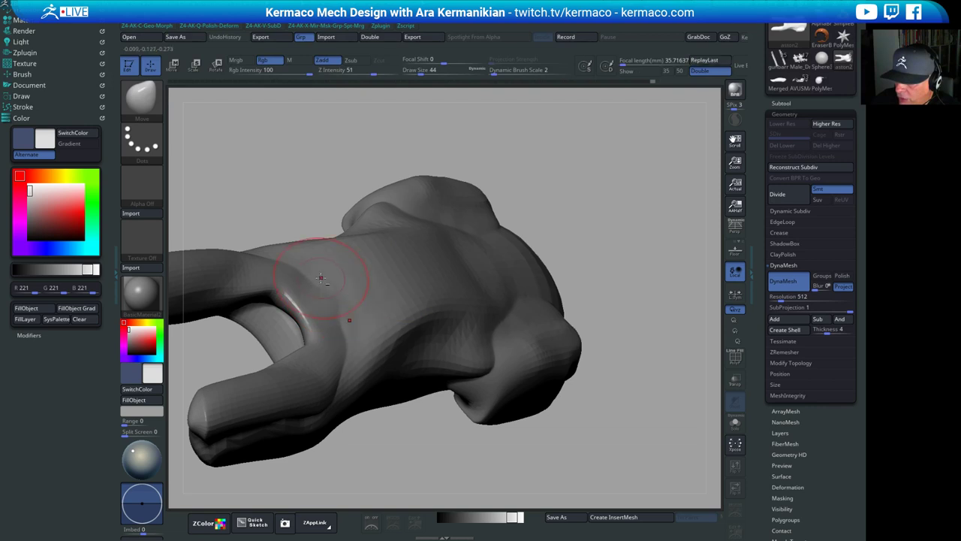
{"action": "left_click_drag", "start_coordinate": [311, 276], "coordinate": [311, 276]}
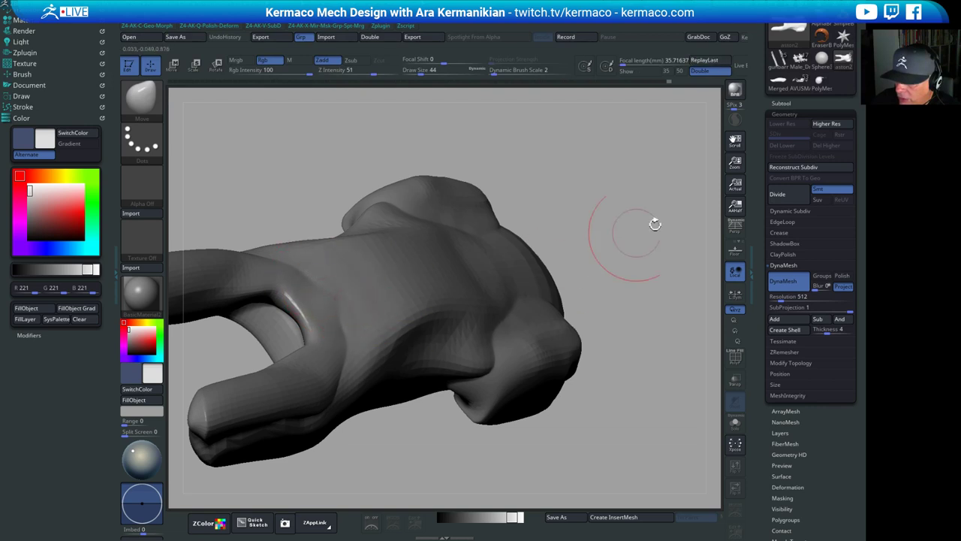
Switch to the DamStandard brush and carve symmetrical creases from the fork opening onto the body's upper surface
{"action": "left_click", "coordinate": [734, 207]}
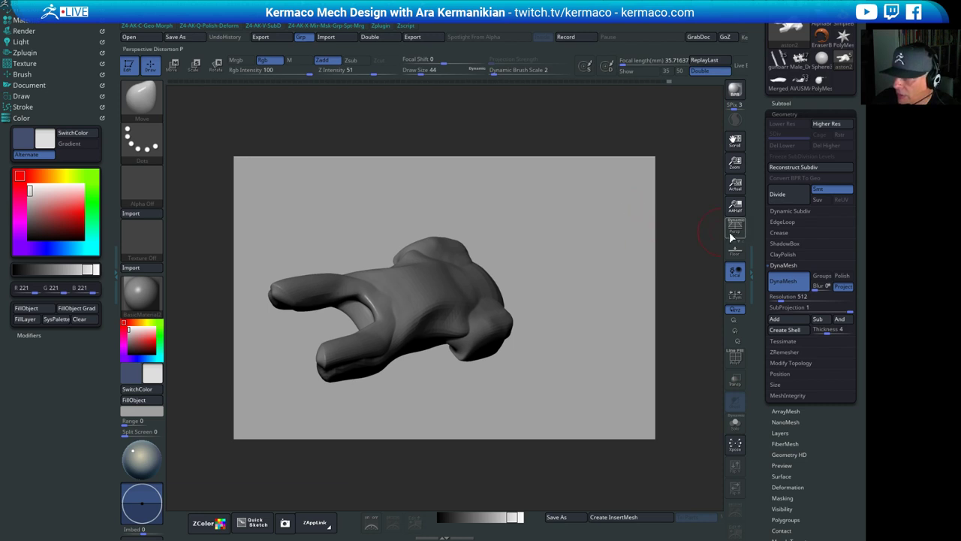
{"action": "left_click_drag", "start_coordinate": [662, 257], "coordinate": [647, 236], "text": "alt"}
{"action": "left_click", "coordinate": [738, 187]}
{"action": "key", "text": "shift"}
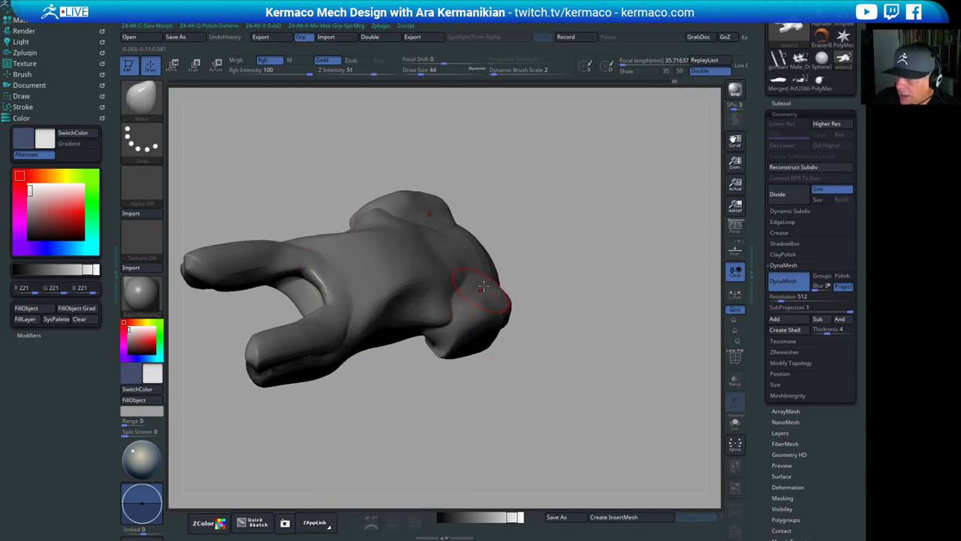
{"action": "key", "text": "ctrl+space"}
{"action": "left_click", "coordinate": [470, 168]}
{"action": "left_click_drag", "start_coordinate": [646, 245], "coordinate": [607, 261]}
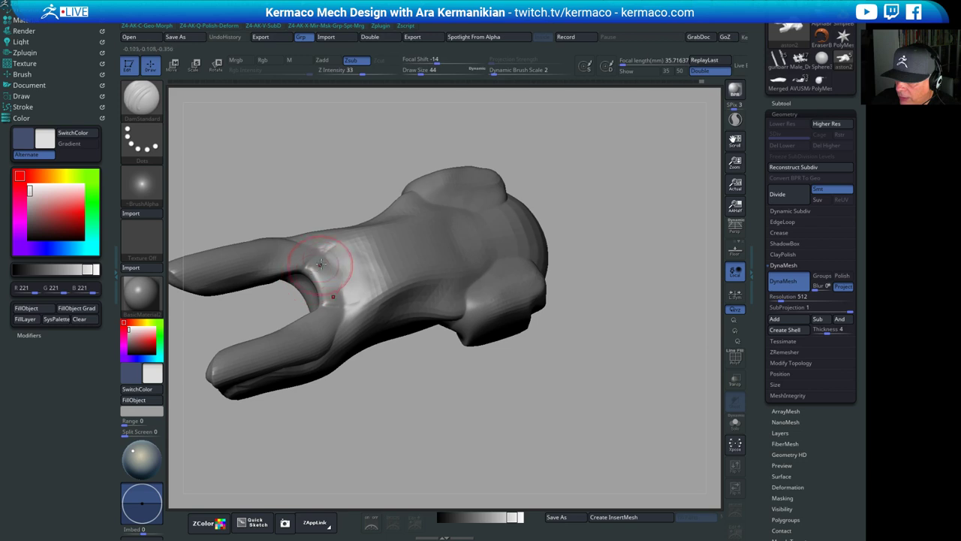
{"action": "left_click_drag", "start_coordinate": [320, 264], "coordinate": [310, 273]}
{"action": "mouse_move", "coordinate": [348, 240]}
{"action": "left_mouse_down"}
{"action": "mouse_move", "coordinate": [329, 246]}
{"action": "mouse_move", "coordinate": [373, 239]}
{"action": "left_mouse_up"}
{"action": "left_click_drag", "start_coordinate": [683, 324], "coordinate": [664, 321]}
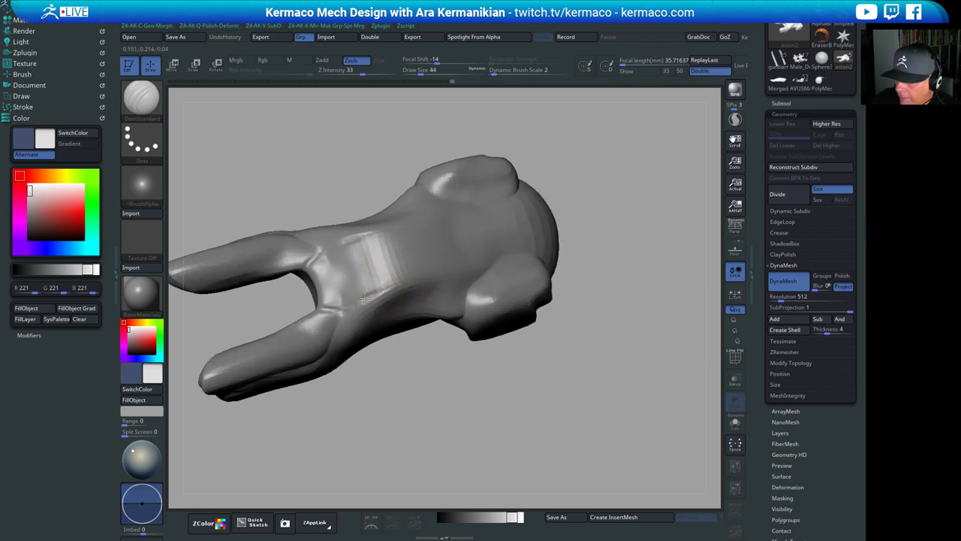
{"action": "left_click_drag", "start_coordinate": [365, 299], "coordinate": [348, 307]}
Smooth the crease at the fork opening and carve symmetrical lines along the top of the body toward the fenders
{"action": "mouse_move", "coordinate": [463, 390]}
{"action": "left_mouse_down"}
{"action": "mouse_move", "coordinate": [443, 368]}
{"action": "mouse_move", "coordinate": [558, 386]}
{"action": "mouse_move", "coordinate": [528, 353]}
{"action": "left_mouse_up"}
{"action": "left_click_drag", "start_coordinate": [321, 284], "coordinate": [318, 284], "text": "shift"}
{"action": "mouse_move", "coordinate": [507, 275]}
{"action": "left_mouse_down"}
{"action": "mouse_move", "coordinate": [399, 300]}
{"action": "mouse_move", "coordinate": [375, 334]}
{"action": "left_mouse_up"}
{"action": "mouse_move", "coordinate": [499, 364]}
{"action": "left_mouse_down"}
{"action": "mouse_move", "coordinate": [505, 436]}
{"action": "mouse_move", "coordinate": [457, 433]}
{"action": "left_mouse_up"}
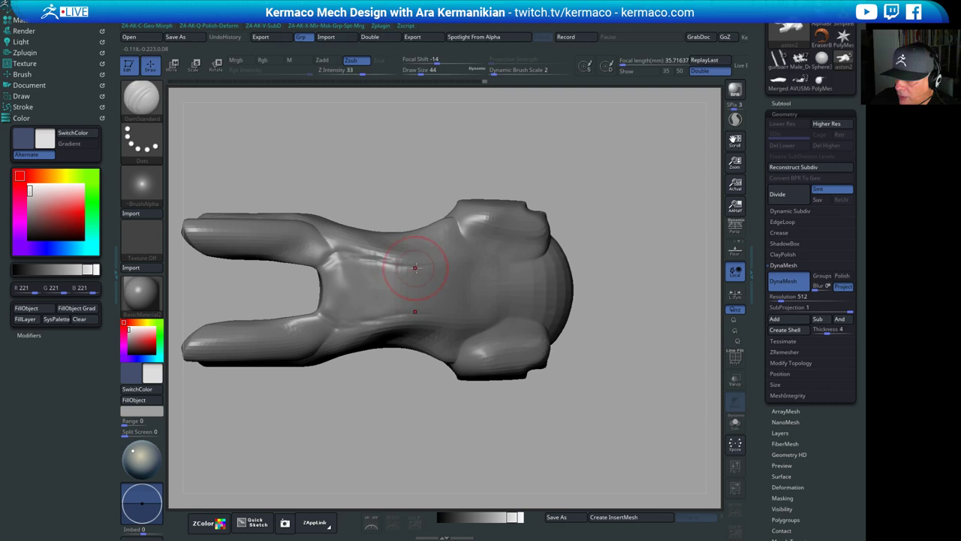
{"action": "left_click_drag", "start_coordinate": [402, 412], "coordinate": [397, 304]}
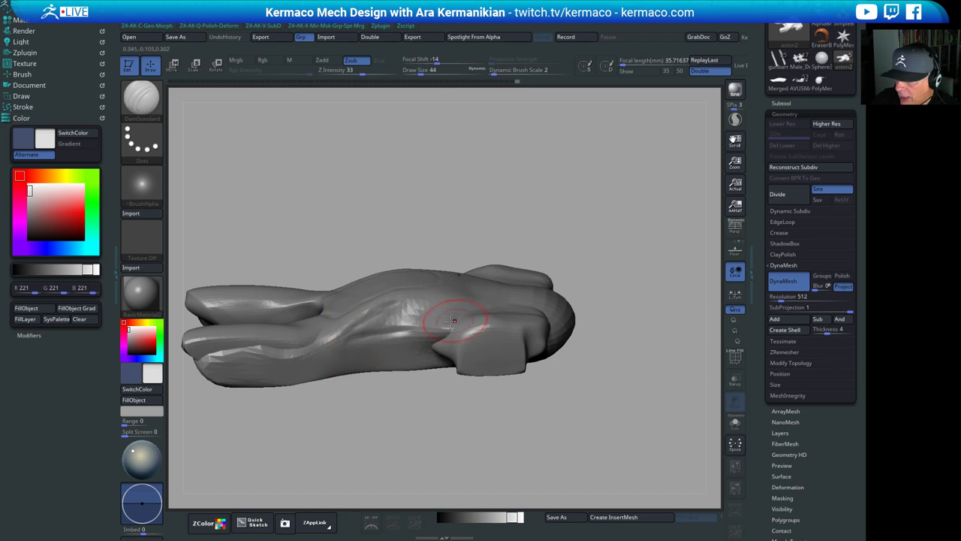
Carve recesses into the body's sides in front of the fenders and soften the surface behind the prongs
{"action": "left_click_drag", "start_coordinate": [671, 217], "coordinate": [429, 299]}
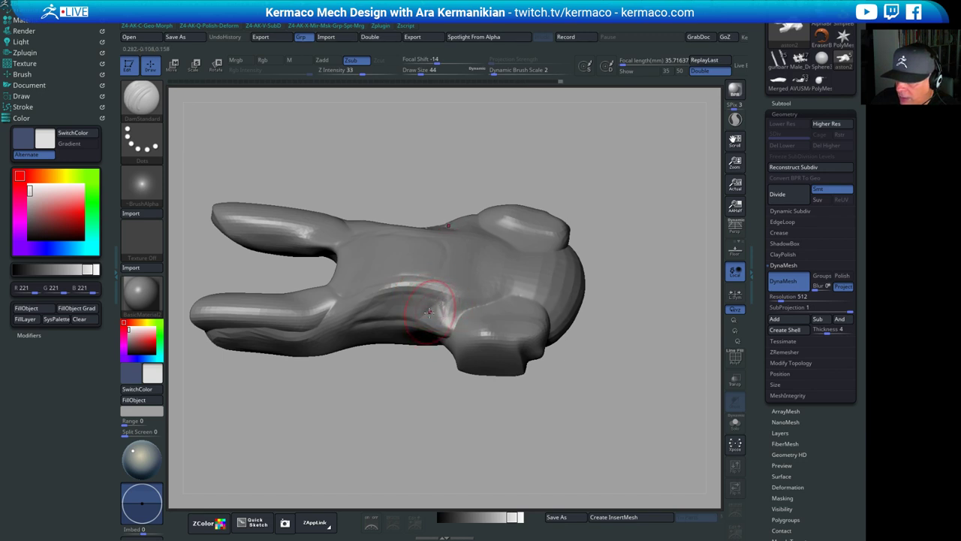
{"action": "left_click_drag", "start_coordinate": [419, 413], "coordinate": [359, 326]}
{"action": "right_click_drag", "start_coordinate": [363, 340], "coordinate": [393, 406]}
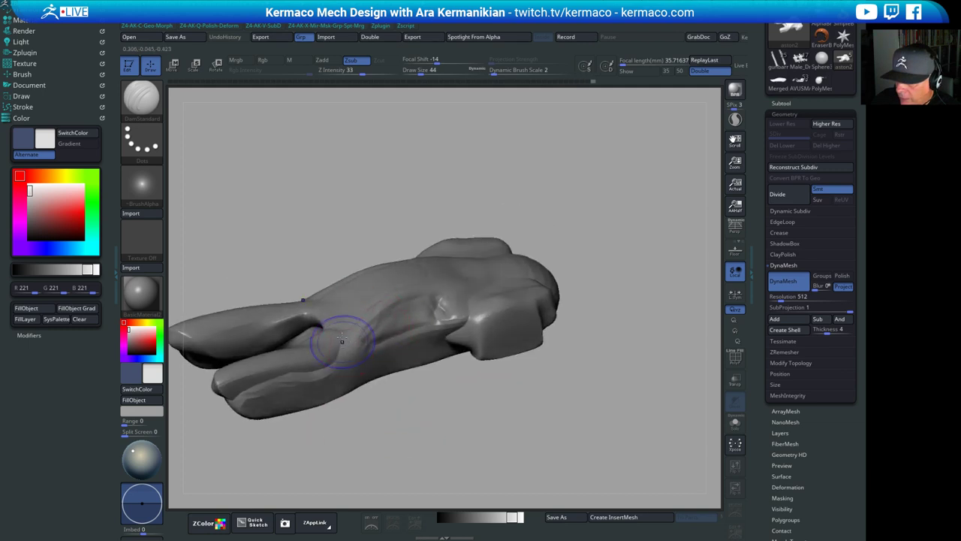
{"action": "left_click_drag", "start_coordinate": [342, 338], "coordinate": [343, 355], "text": "shift"}
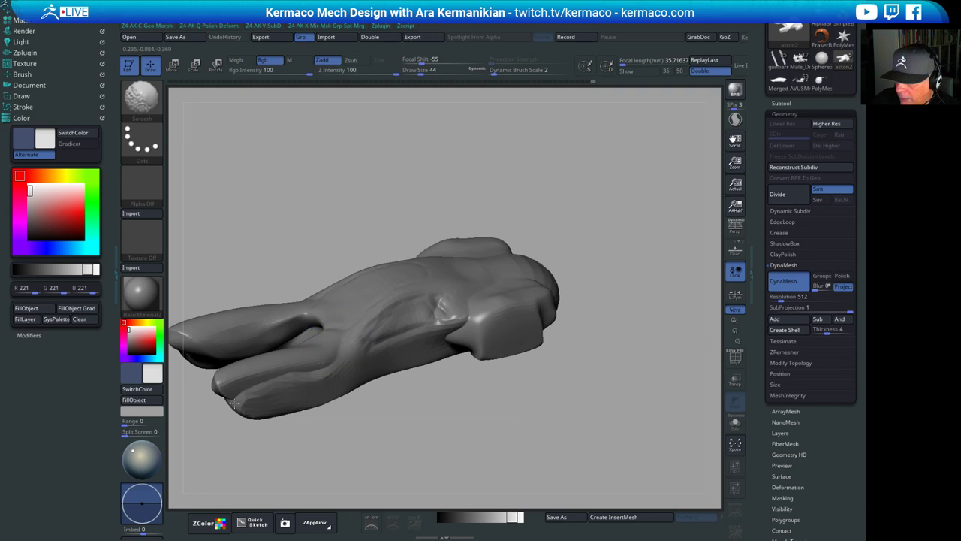
Carve symmetrical window and panel lines across the top of the body between the fenders with DamStandard
{"action": "mouse_move", "coordinate": [456, 460]}
{"action": "left_mouse_down"}
{"action": "mouse_move", "coordinate": [541, 458]}
{"action": "mouse_move", "coordinate": [575, 391]}
{"action": "mouse_move", "coordinate": [622, 397]}
{"action": "mouse_move", "coordinate": [556, 337]}
{"action": "left_mouse_up"}
{"action": "left_click_drag", "start_coordinate": [555, 338], "coordinate": [595, 359], "text": "alt"}
{"action": "left_click_drag", "start_coordinate": [647, 307], "coordinate": [620, 295]}
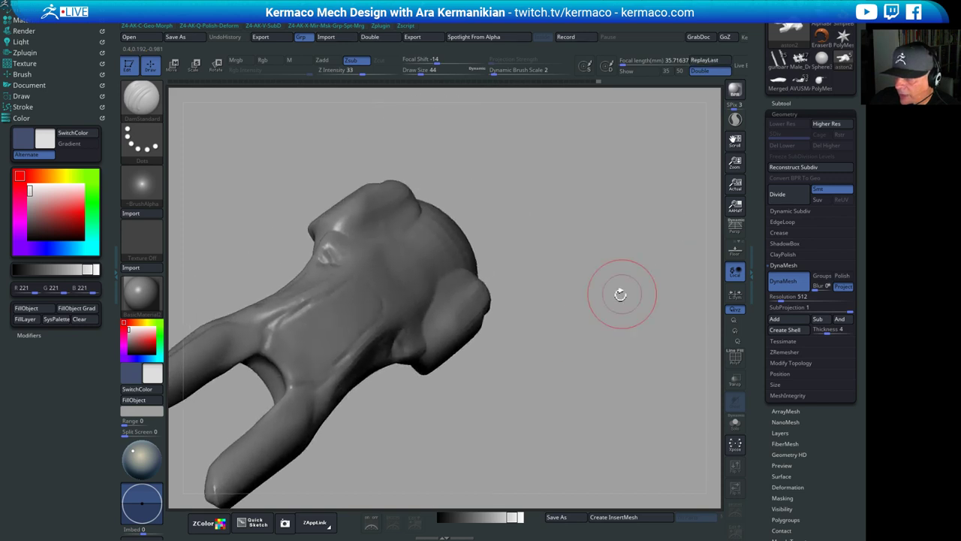
{"action": "right_click_drag", "start_coordinate": [620, 294], "coordinate": [406, 275]}
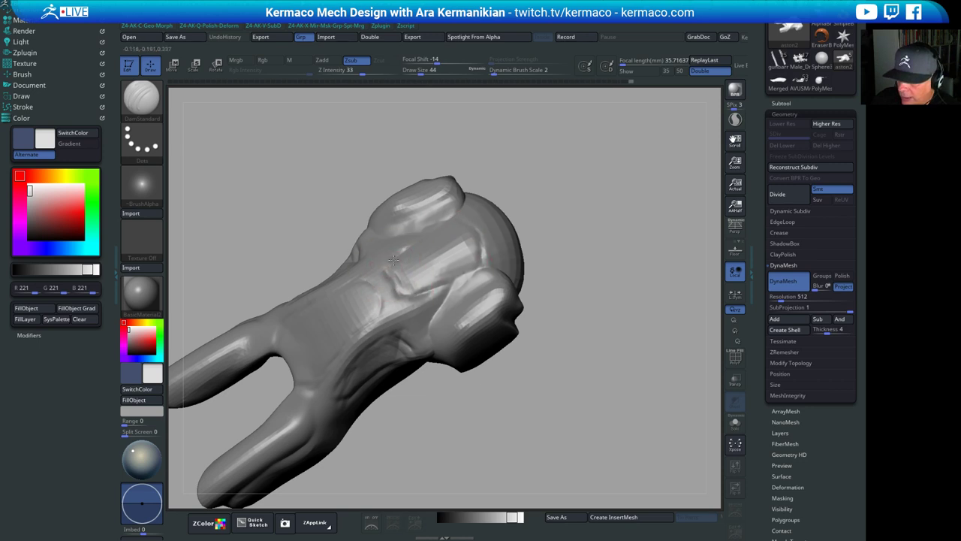
{"action": "right_click_drag", "start_coordinate": [507, 225], "coordinate": [458, 274]}
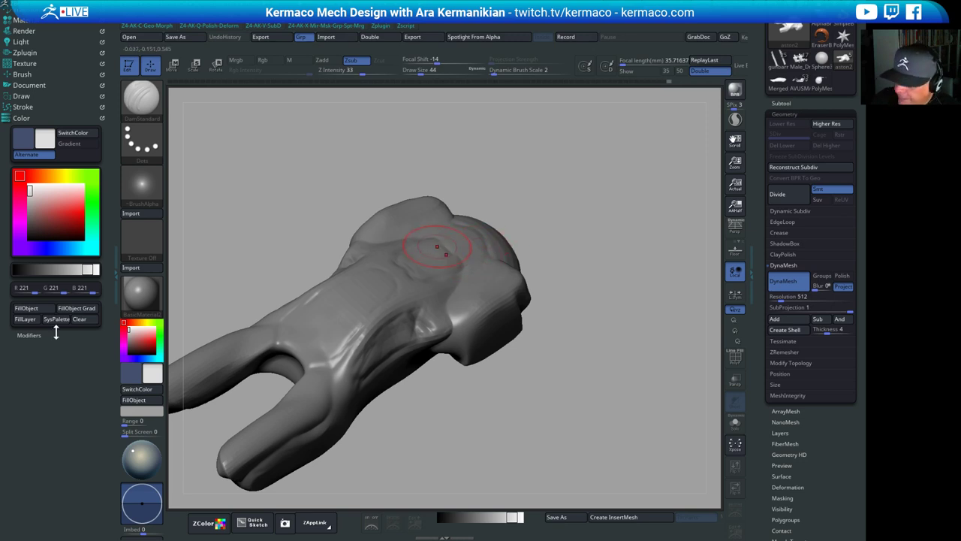
{"action": "left_click_drag", "start_coordinate": [611, 203], "coordinate": [643, 213]}
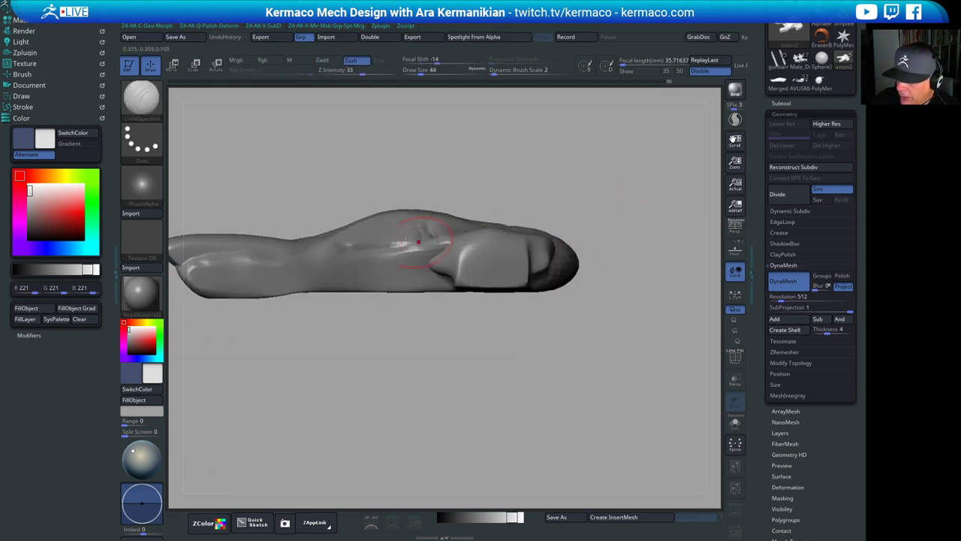
Refine the creases around the fenders and rounded end, and try smoothing the fender's outer side
{"action": "left_click_drag", "start_coordinate": [258, 372], "coordinate": [381, 402]}
{"action": "left_click_drag", "start_coordinate": [489, 406], "coordinate": [512, 378], "text": "alt"}
{"action": "left_click_drag", "start_coordinate": [512, 378], "coordinate": [481, 375], "text": "alt"}
{"action": "left_click_drag", "start_coordinate": [591, 236], "coordinate": [656, 229], "text": "alt"}
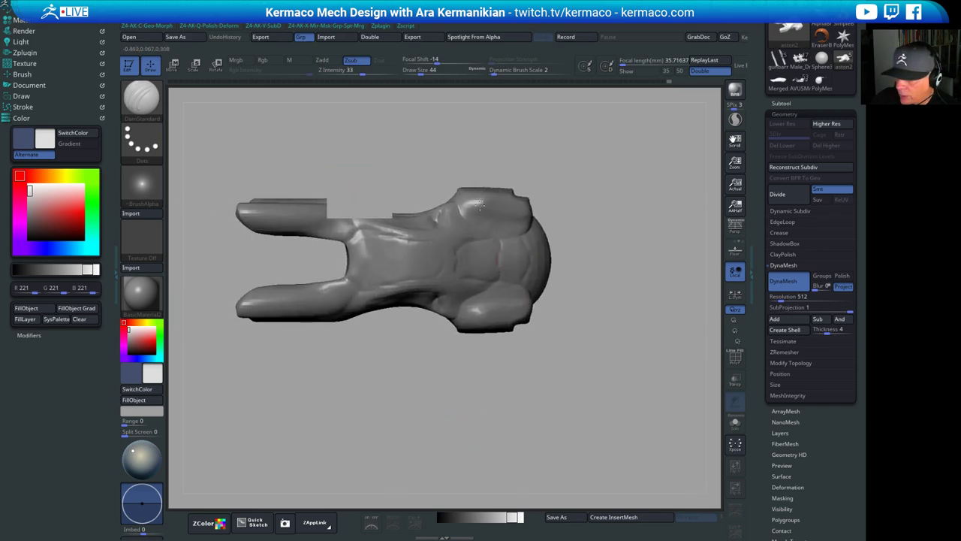
{"action": "left_click_drag", "start_coordinate": [480, 204], "coordinate": [361, 188]}
{"action": "left_click_drag", "start_coordinate": [643, 212], "coordinate": [625, 154]}
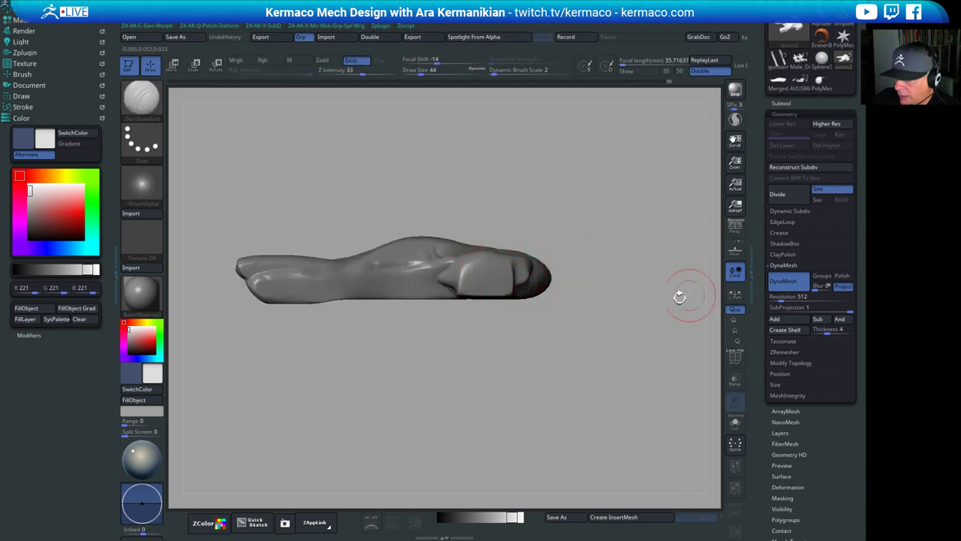
{"action": "left_click_drag", "start_coordinate": [680, 294], "coordinate": [612, 303]}
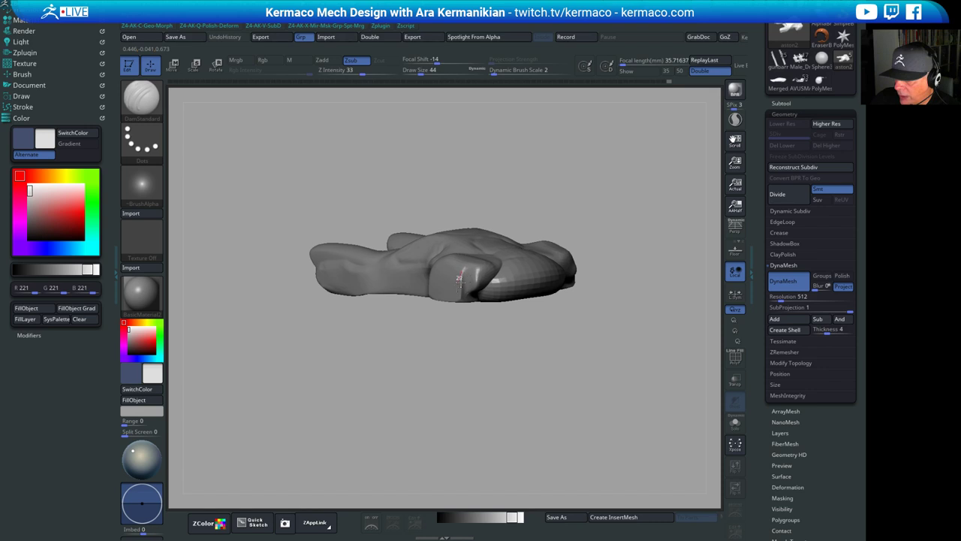
{"action": "mouse_move", "coordinate": [460, 283]}
{"action": "left_mouse_down", "text": "shift"}
{"action": "mouse_move", "coordinate": [481, 302]}
{"action": "mouse_move", "coordinate": [454, 277]}
{"action": "left_mouse_up", "text": "shift"}
{"action": "key", "text": "ctrl+z"}
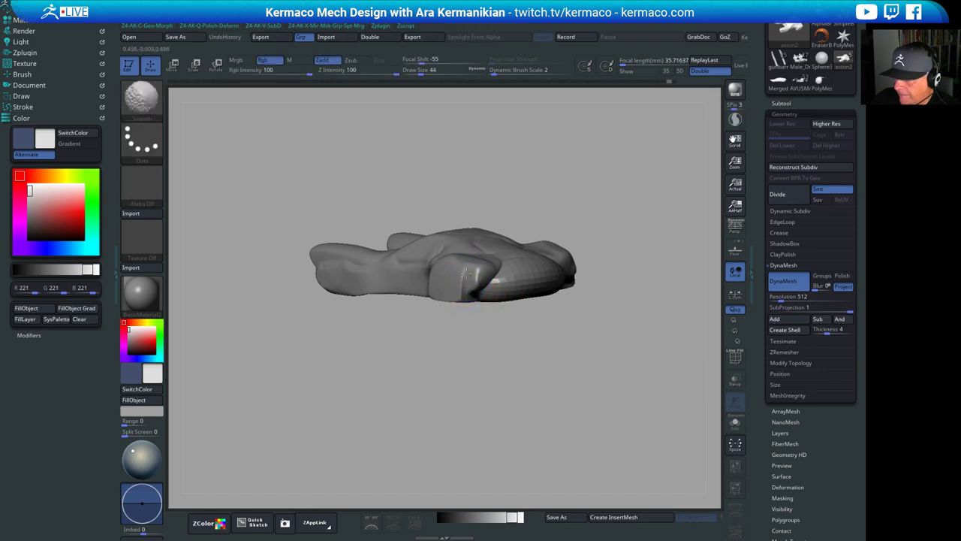
Apply ClayPolish to the whole form, check it in the top view and bring up the custom brush palette
{"action": "left_click_drag", "start_coordinate": [384, 353], "coordinate": [423, 453]}
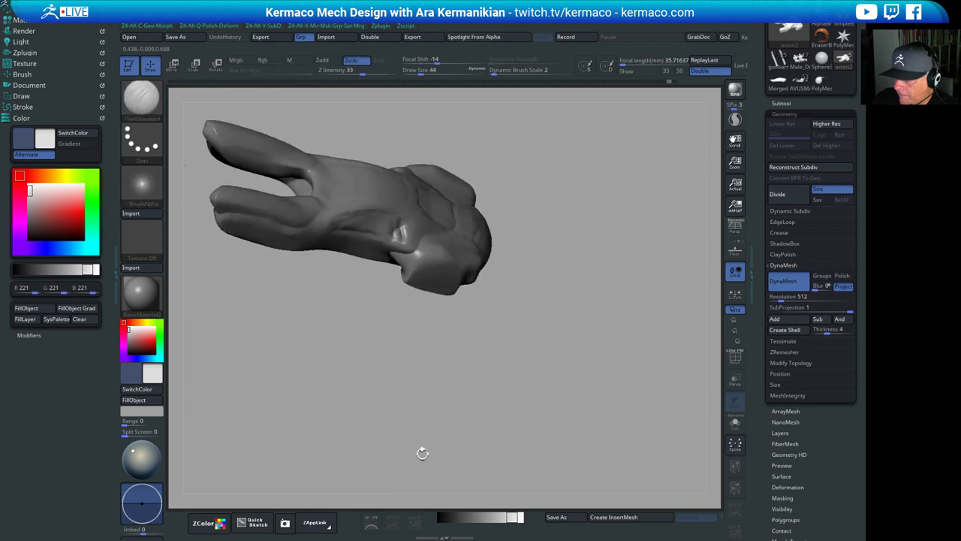
{"action": "mouse_move", "coordinate": [481, 360]}
{"action": "left_mouse_down", "text": "alt"}
{"action": "mouse_move", "coordinate": [491, 380]}
{"action": "mouse_move", "coordinate": [516, 390]}
{"action": "left_mouse_up", "text": "alt"}
{"action": "left_click_drag", "start_coordinate": [556, 367], "coordinate": [591, 405], "text": "shift"}
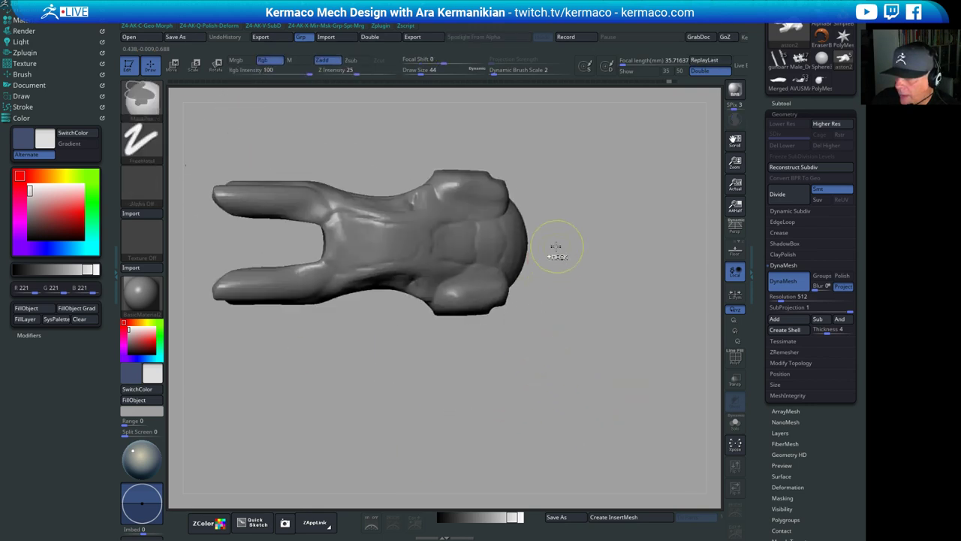
{"action": "key", "text": "ctrl+q"}
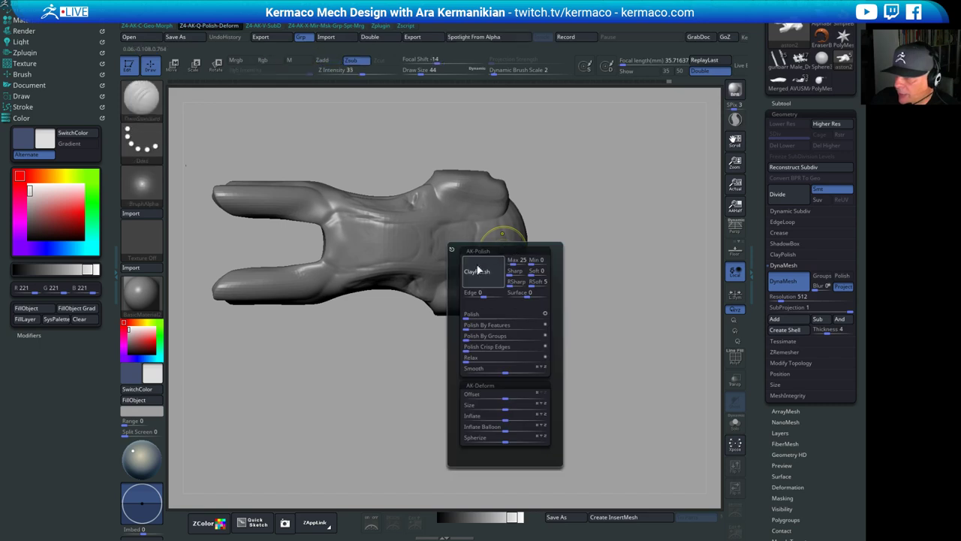
{"action": "left_click", "coordinate": [476, 269]}
{"action": "mouse_move", "coordinate": [510, 377]}
{"action": "left_mouse_down", "text": "alt"}
{"action": "mouse_move", "coordinate": [548, 368]}
{"action": "mouse_move", "coordinate": [551, 409]}
{"action": "left_mouse_up", "text": "alt"}
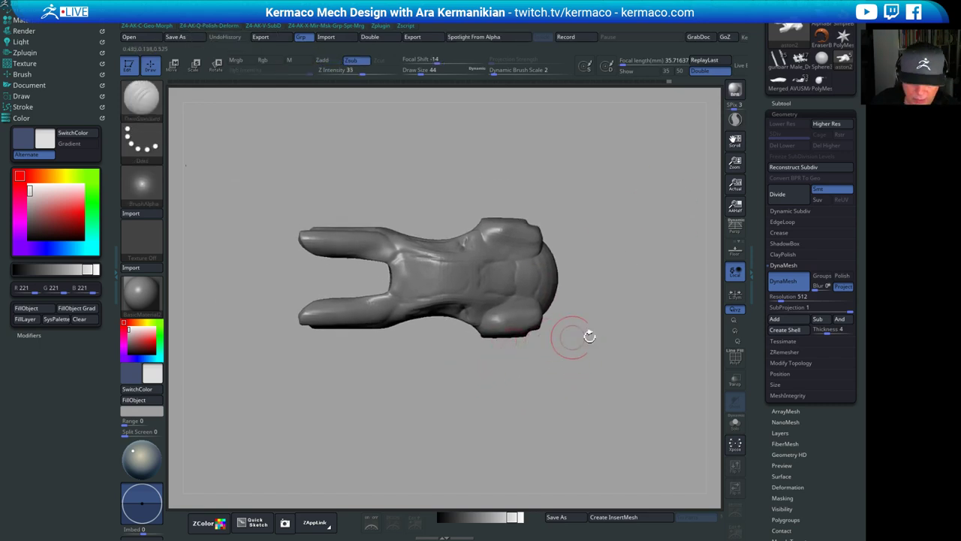
{"action": "key", "text": "ctrl+x"}
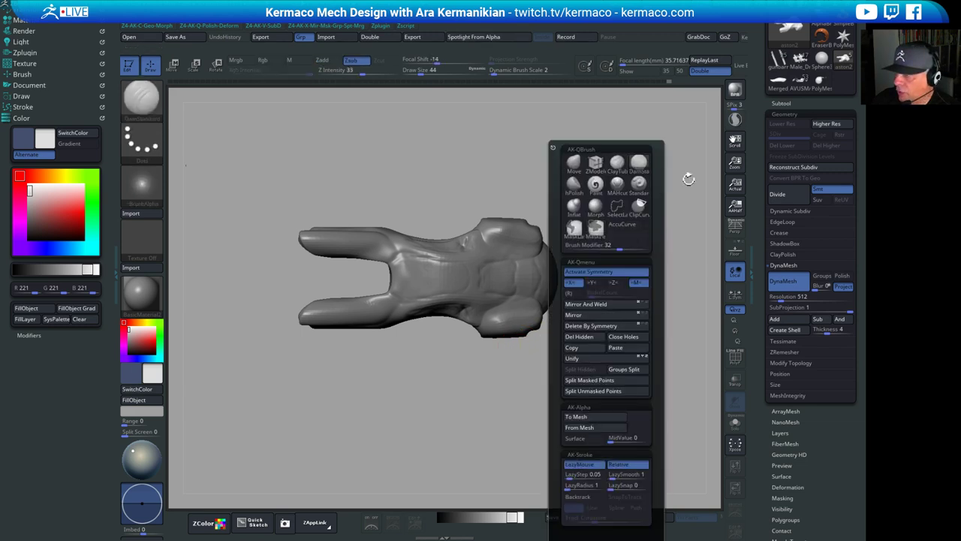
{"action": "key", "text": "ctrl+x"}
{"action": "key", "text": "ctrl+x"}
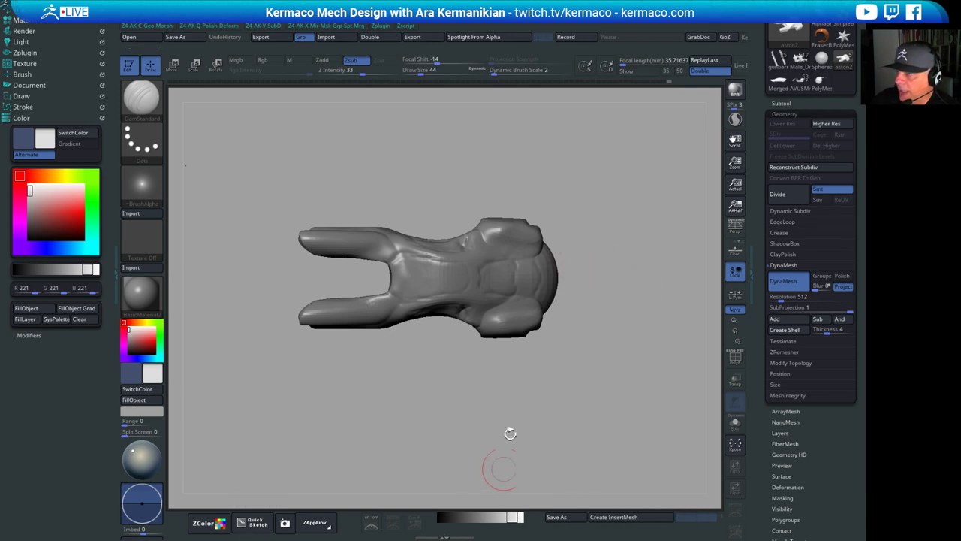
{"action": "left_click_drag", "start_coordinate": [542, 289], "coordinate": [541, 271], "text": "ctrl"}
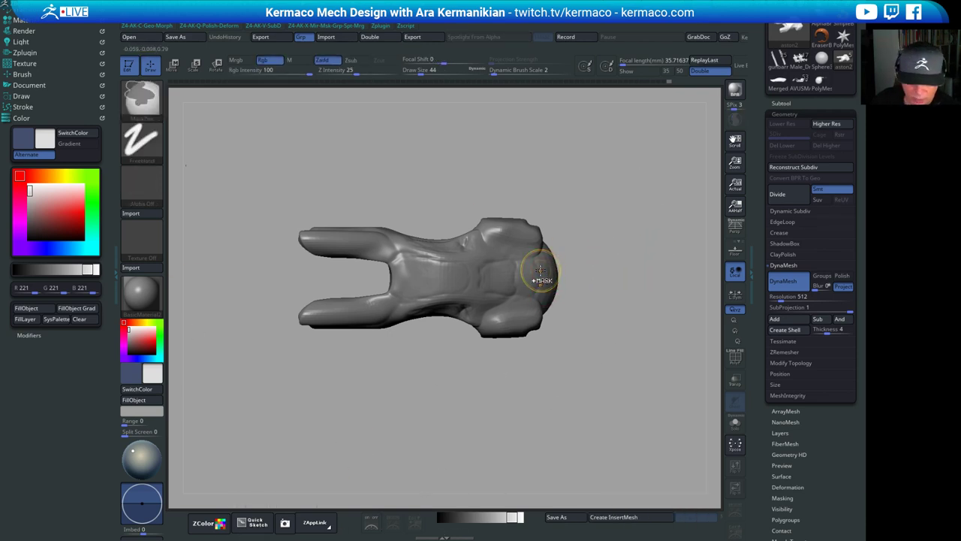
{"action": "key", "text": "ctrl+z"}
{"action": "key", "text": "ctrl+x"}
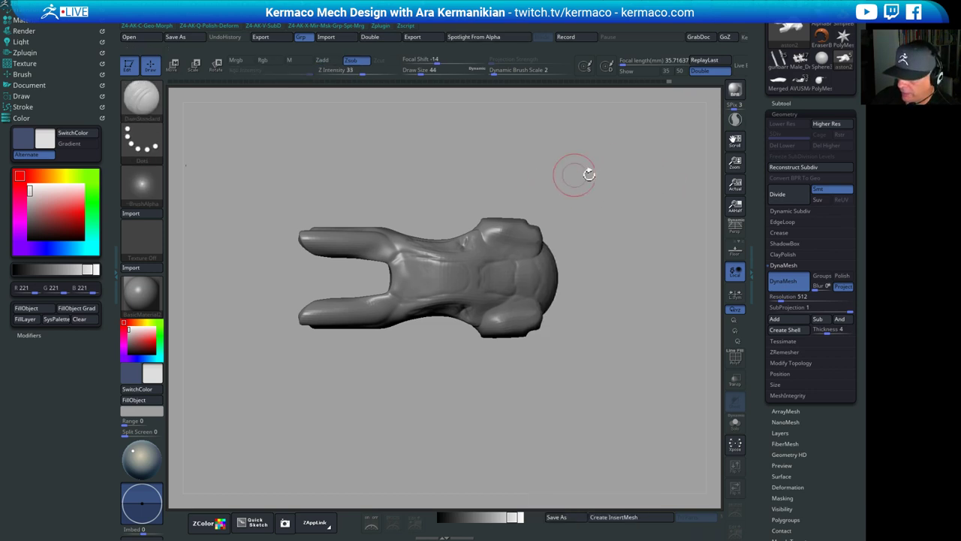
{"action": "key", "text": "space"}
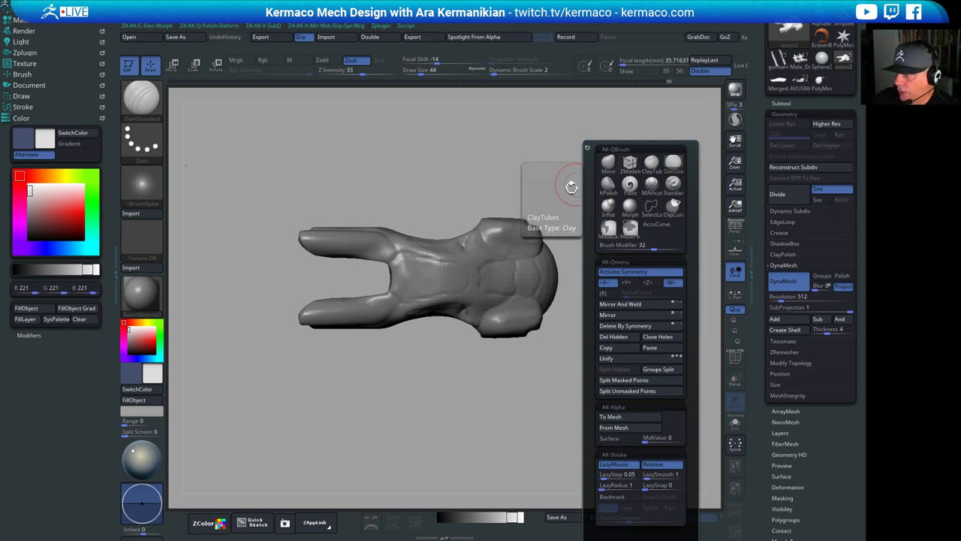
Reshape the fender's outer corner near the rounded end with the Move brush, keeping both sides symmetrical
{"action": "mouse_move", "coordinate": [600, 188]}
{"action": "left_mouse_down"}
{"action": "mouse_move", "coordinate": [612, 158]}
{"action": "mouse_move", "coordinate": [596, 180]}
{"action": "mouse_move", "coordinate": [599, 214]}
{"action": "mouse_move", "coordinate": [621, 193]}
{"action": "mouse_move", "coordinate": [600, 200]}
{"action": "left_mouse_up"}
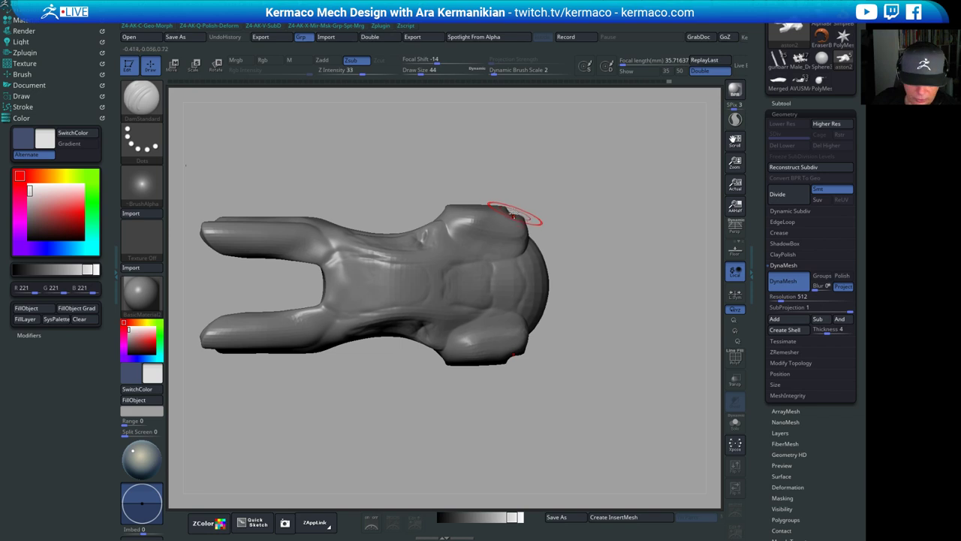
{"action": "key", "text": "b"}
{"action": "key", "text": "m"}
{"action": "key", "text": "v"}
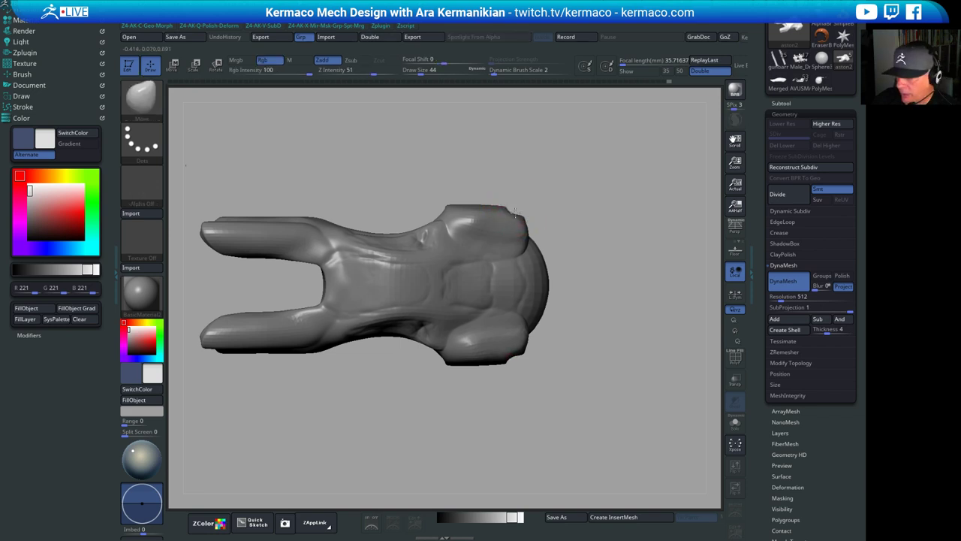
{"action": "left_click_drag", "start_coordinate": [515, 214], "coordinate": [517, 209]}
{"action": "mouse_move", "coordinate": [604, 206]}
{"action": "left_mouse_down"}
{"action": "mouse_move", "coordinate": [588, 198]}
{"action": "mouse_move", "coordinate": [618, 189]}
{"action": "mouse_move", "coordinate": [582, 232]}
{"action": "mouse_move", "coordinate": [543, 223]}
{"action": "left_mouse_up"}
{"action": "mouse_move", "coordinate": [649, 251]}
{"action": "left_mouse_down"}
{"action": "mouse_move", "coordinate": [667, 259]}
{"action": "mouse_move", "coordinate": [664, 272]}
{"action": "mouse_move", "coordinate": [644, 253]}
{"action": "mouse_move", "coordinate": [600, 302]}
{"action": "mouse_move", "coordinate": [587, 296]}
{"action": "mouse_move", "coordinate": [578, 357]}
{"action": "left_mouse_up"}
{"action": "left_click_drag", "start_coordinate": [361, 303], "coordinate": [344, 293]}
{"action": "key", "text": "ctrl+shift"}
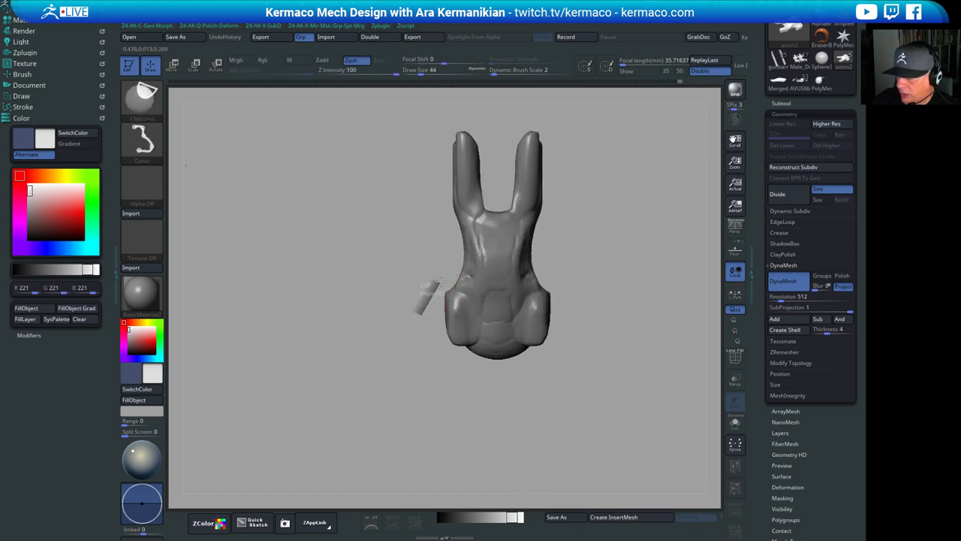
{"action": "left_click_drag", "start_coordinate": [451, 270], "coordinate": [460, 270], "text": "ctrl+shift"}
{"action": "key", "text": "shift"}
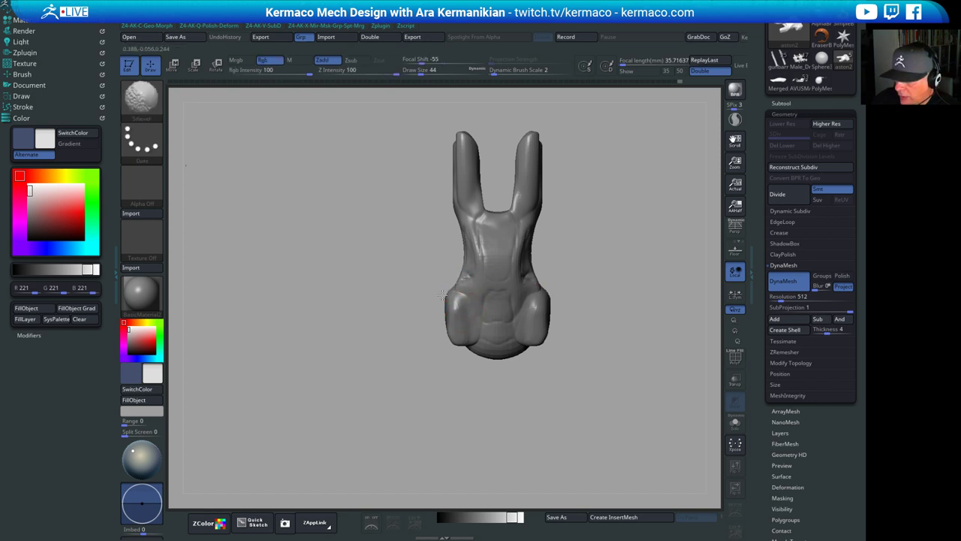
Mask the body and fenders in the top view, leaving only the two prongs unmasked
{"action": "left_click_drag", "start_coordinate": [643, 297], "coordinate": [601, 296], "text": "alt"}
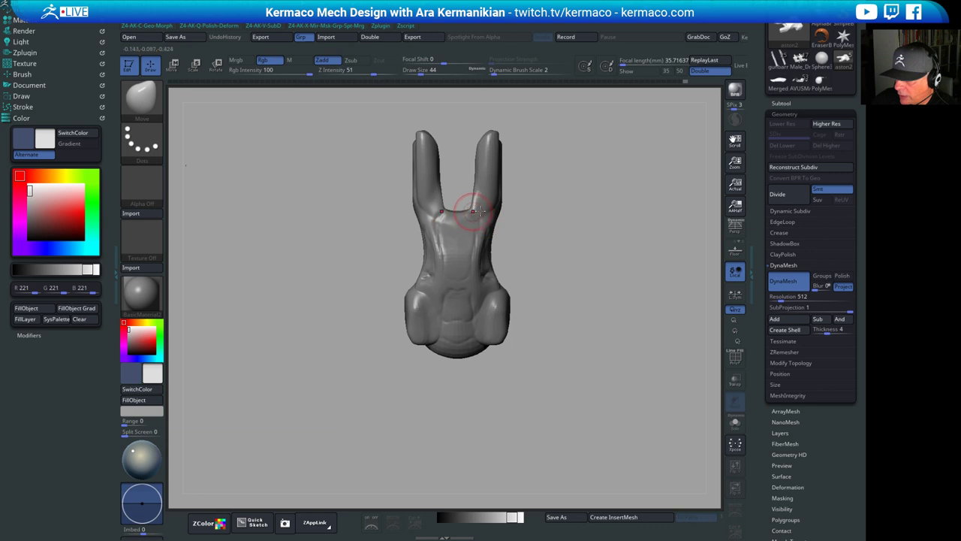
{"action": "left_click_drag", "start_coordinate": [573, 215], "coordinate": [589, 285], "text": "alt"}
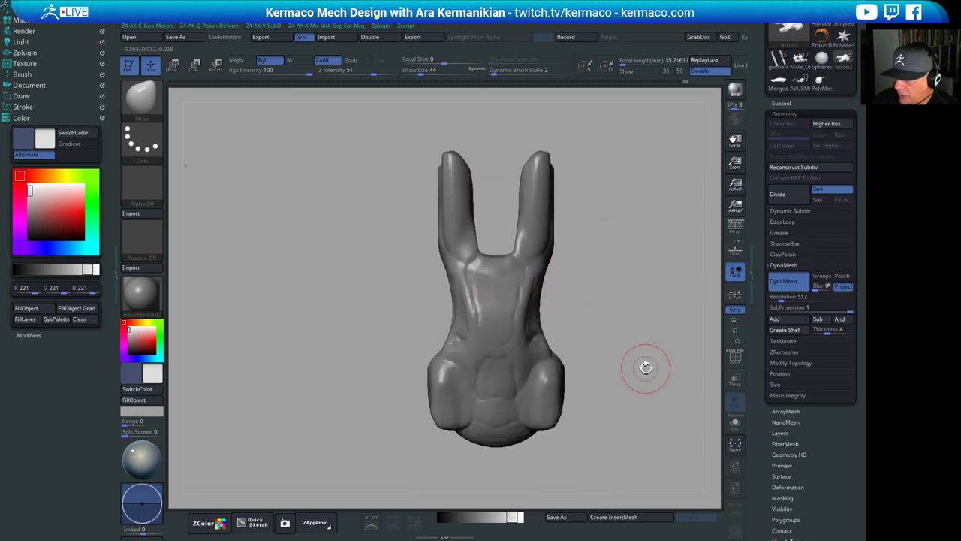
{"action": "left_click_drag", "start_coordinate": [645, 368], "coordinate": [619, 334], "text": "alt"}
{"action": "mouse_move", "coordinate": [631, 457]}
{"action": "left_mouse_down", "text": "ctrl"}
{"action": "mouse_move", "coordinate": [221, 269]}
{"action": "mouse_move", "coordinate": [276, 198]}
{"action": "left_mouse_up", "text": "ctrl"}
{"action": "left_click_drag", "start_coordinate": [608, 217], "coordinate": [618, 259], "text": "alt"}
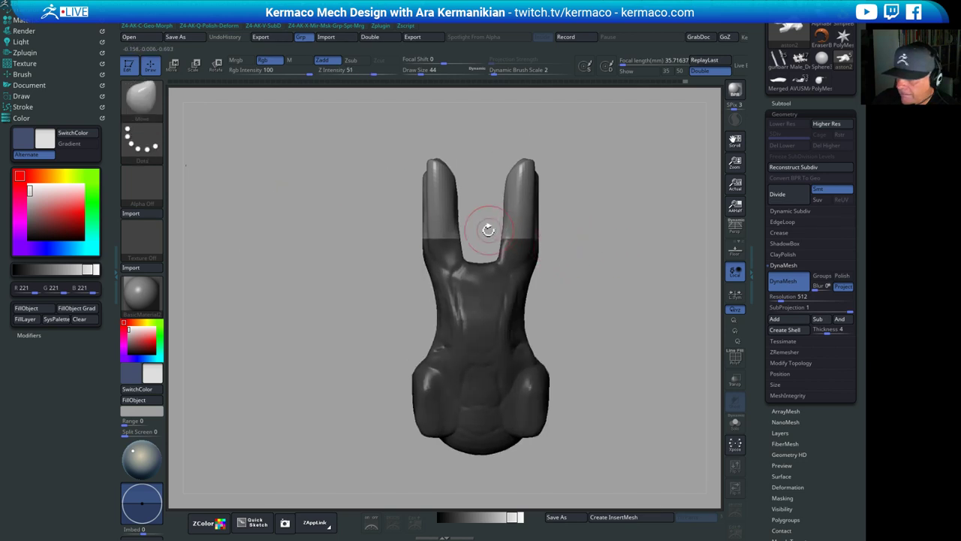
Shorten the prongs by moving the unmasked part slightly toward the body along Z, and clear the mask
{"action": "key", "text": "w"}
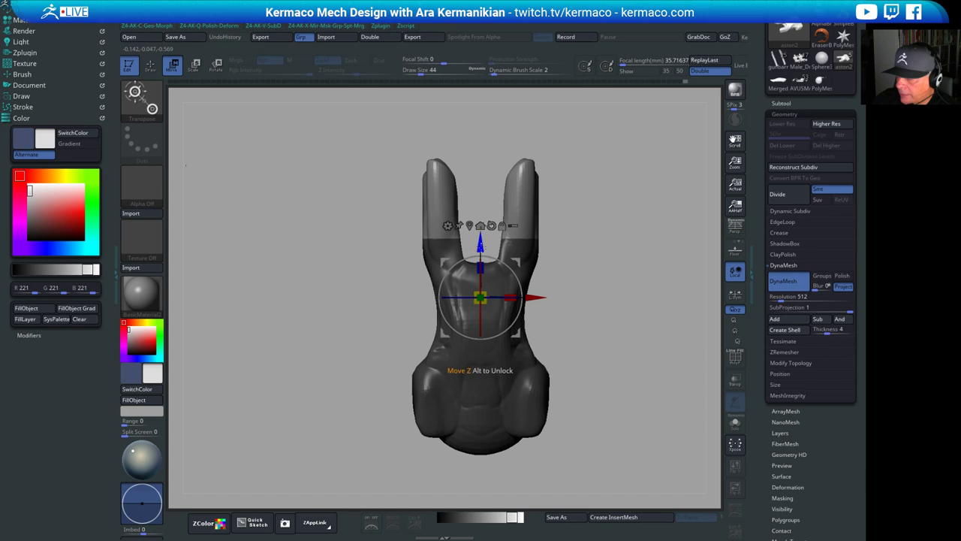
{"action": "left_click_drag", "start_coordinate": [480, 246], "coordinate": [479, 256]}
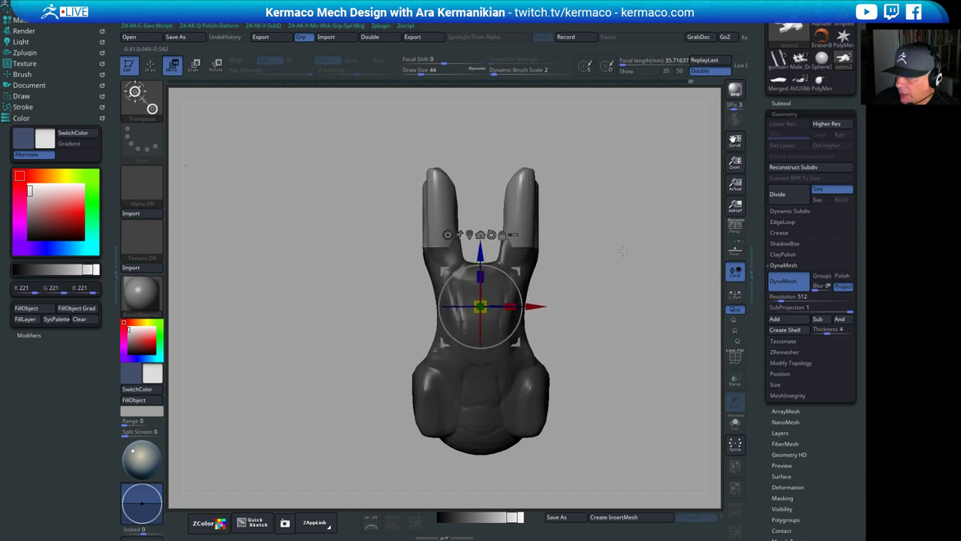
{"action": "left_click_drag", "start_coordinate": [677, 253], "coordinate": [707, 295], "text": "ctrl"}
Smooth the stepped seams where the shifted prongs meet the body, on the upper side and underside
{"action": "left_click_drag", "start_coordinate": [608, 268], "coordinate": [641, 264]}
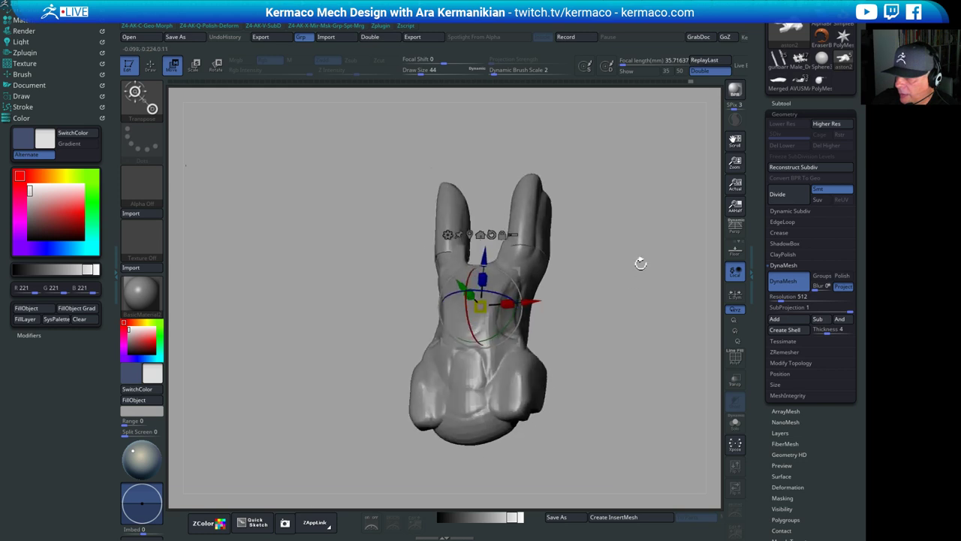
{"action": "key", "text": "q"}
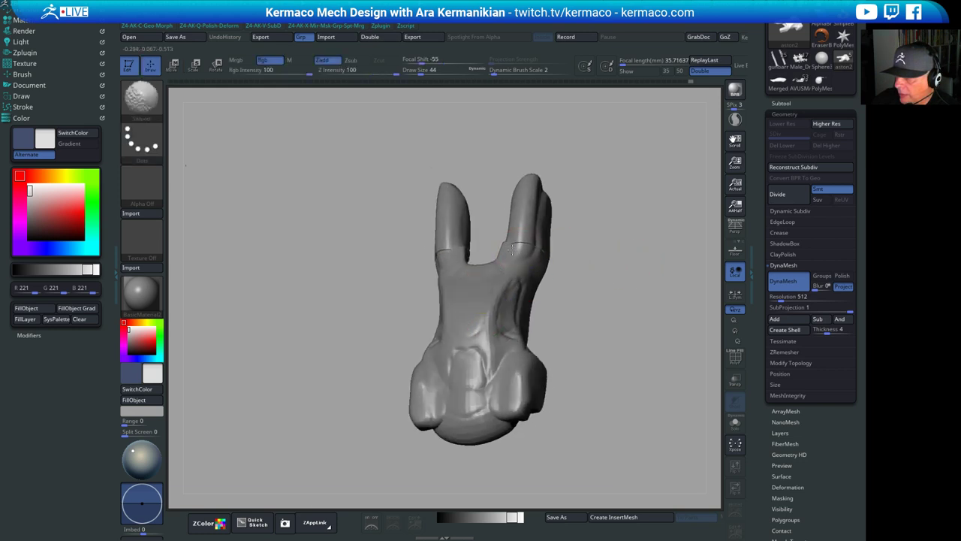
{"action": "left_click_drag", "start_coordinate": [536, 252], "coordinate": [546, 262], "text": "shift"}
{"action": "left_click_drag", "start_coordinate": [633, 285], "coordinate": [564, 278]}
{"action": "left_click_drag", "start_coordinate": [526, 252], "coordinate": [531, 263], "text": "shift"}
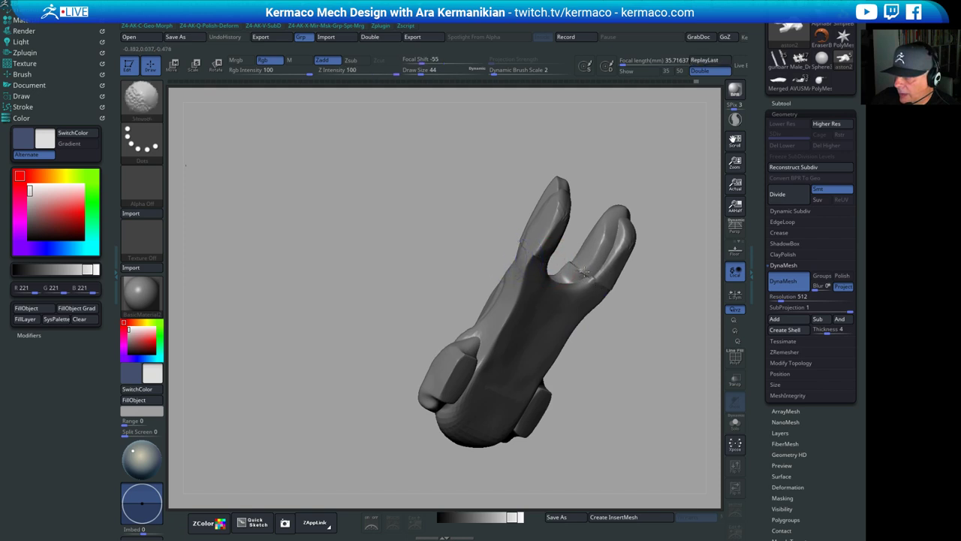
{"action": "left_click_drag", "start_coordinate": [585, 273], "coordinate": [592, 278], "text": "shift"}
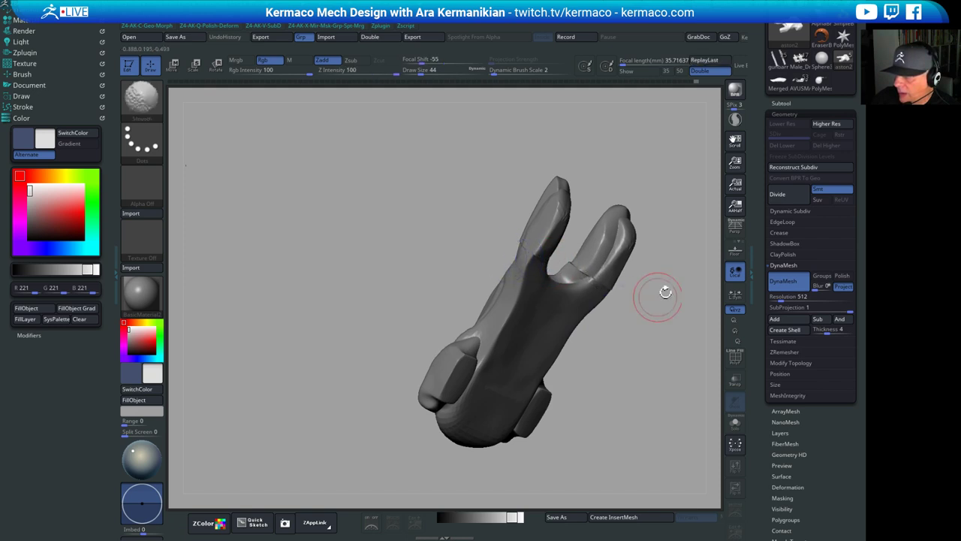
{"action": "mouse_move", "coordinate": [666, 289]}
{"action": "left_mouse_down"}
{"action": "mouse_move", "coordinate": [543, 325]}
{"action": "mouse_move", "coordinate": [557, 284]}
{"action": "mouse_move", "coordinate": [546, 313]}
{"action": "left_mouse_up"}
{"action": "left_click_drag", "start_coordinate": [524, 329], "coordinate": [625, 251]}
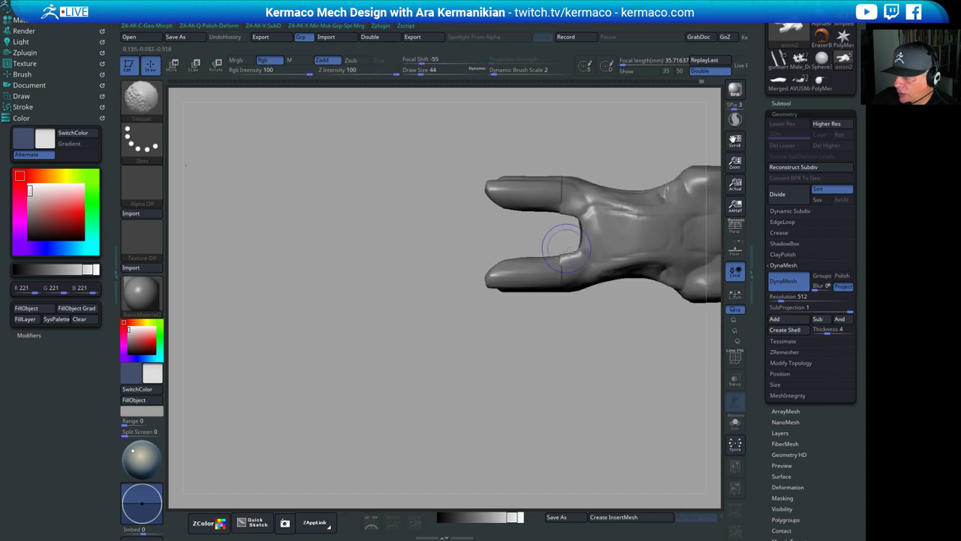
Remesh the form with DynaMesh and smooth the remaining seam lines around the prongs
{"action": "left_click_drag", "start_coordinate": [470, 396], "coordinate": [550, 489], "text": "alt"}
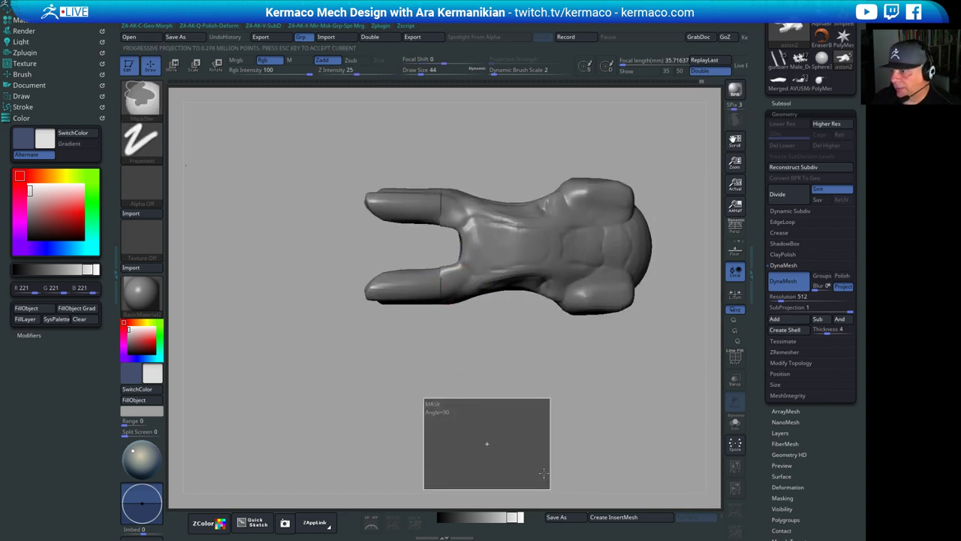
{"action": "left_click_drag", "start_coordinate": [433, 193], "coordinate": [435, 199], "text": "shift"}
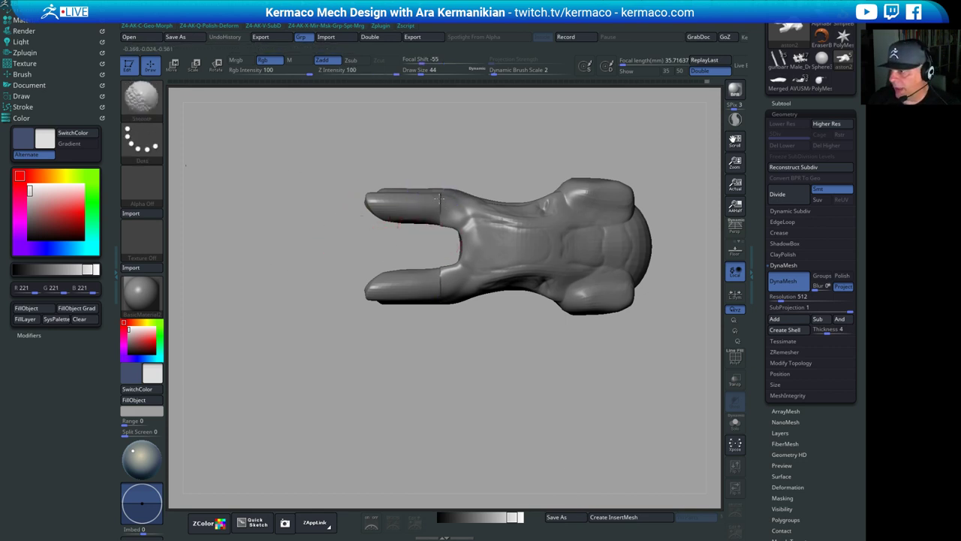
{"action": "left_click_drag", "start_coordinate": [443, 203], "coordinate": [441, 213], "text": "shift"}
{"action": "mouse_move", "coordinate": [485, 438]}
{"action": "left_mouse_down", "text": "alt"}
{"action": "mouse_move", "coordinate": [478, 371]}
{"action": "mouse_move", "coordinate": [505, 408]}
{"action": "left_mouse_up", "text": "alt"}
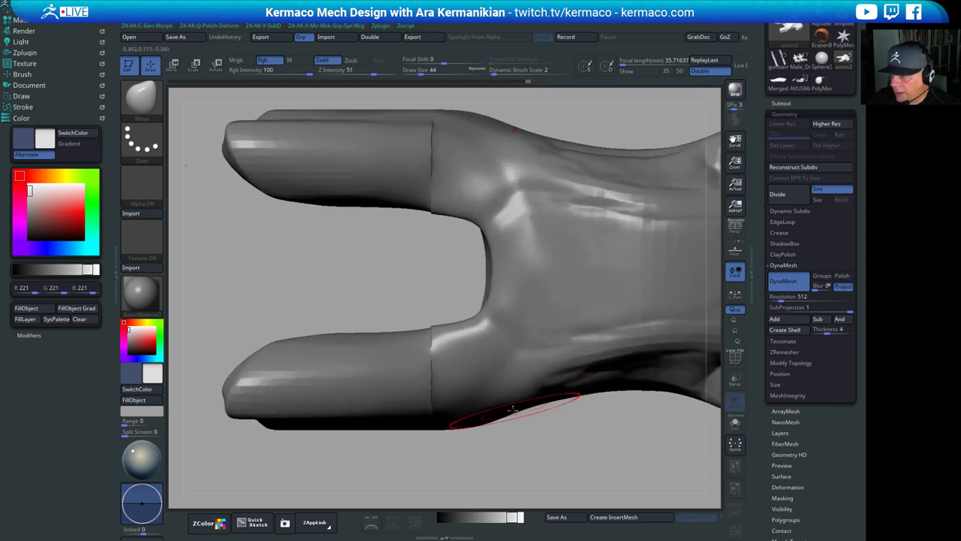
{"action": "left_click_drag", "start_coordinate": [415, 270], "coordinate": [380, 276]}
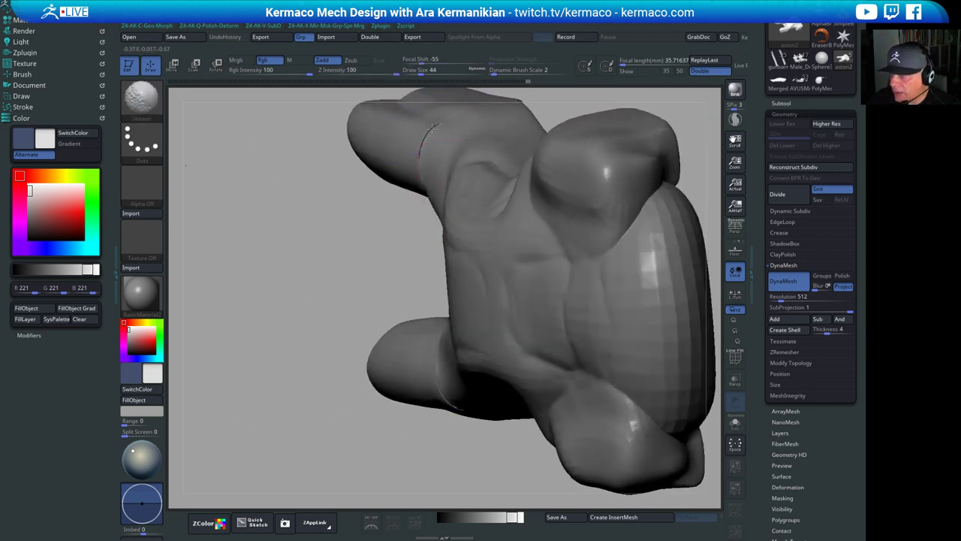
{"action": "left_click_drag", "start_coordinate": [433, 129], "coordinate": [426, 143], "text": "shift"}
{"action": "mouse_move", "coordinate": [298, 289]}
{"action": "left_mouse_down", "text": "alt"}
{"action": "mouse_move", "coordinate": [234, 287]}
{"action": "mouse_move", "coordinate": [360, 295]}
{"action": "left_mouse_up", "text": "alt"}
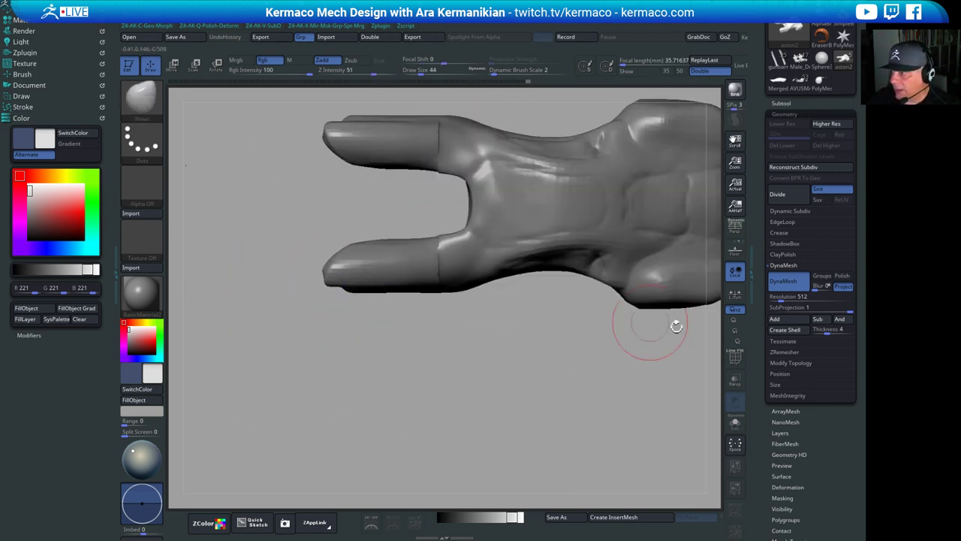
Set the DynaMesh resolution to 256 and remesh the whole form
{"action": "left_click", "coordinate": [808, 296]}
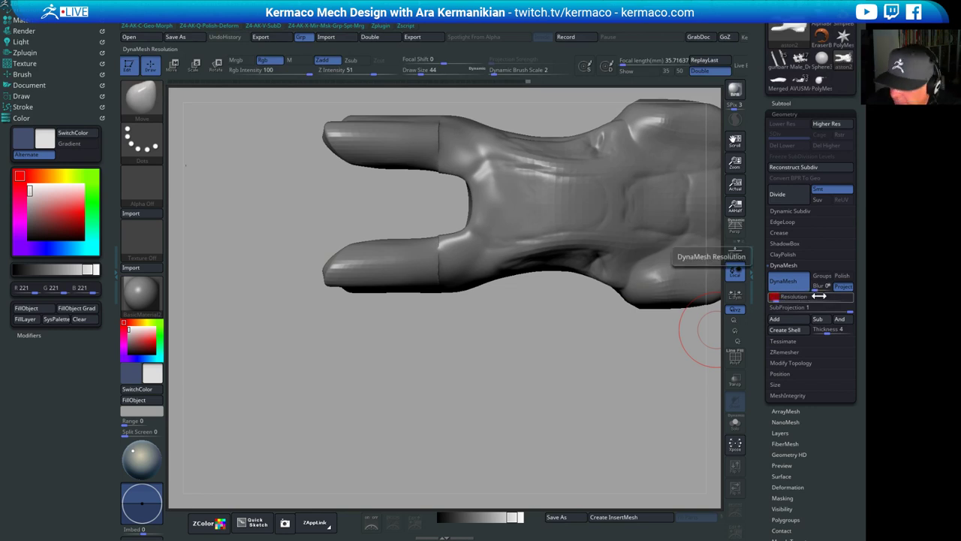
{"action": "left_click_drag", "start_coordinate": [223, 187], "coordinate": [275, 240], "text": "ctrl"}
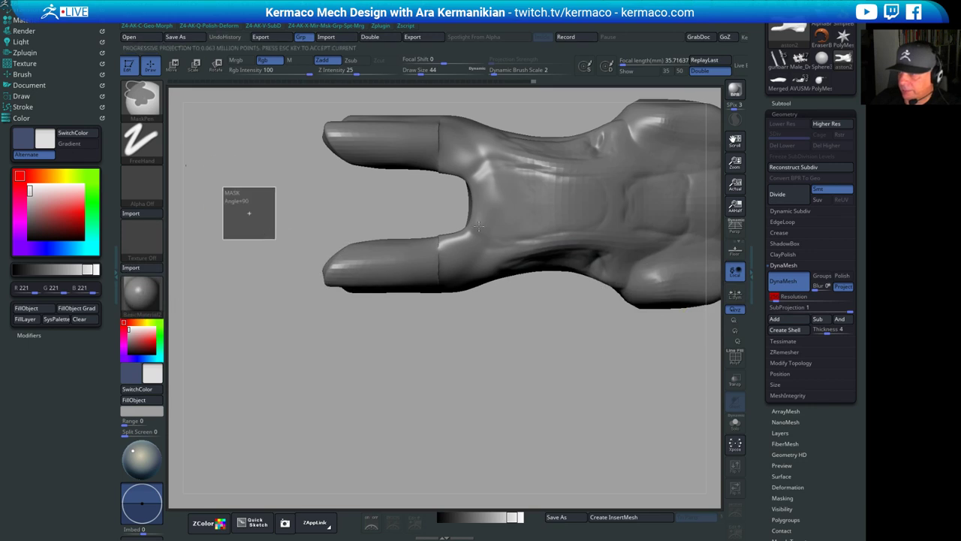
{"action": "left_click_drag", "start_coordinate": [441, 421], "coordinate": [387, 460], "text": "alt"}
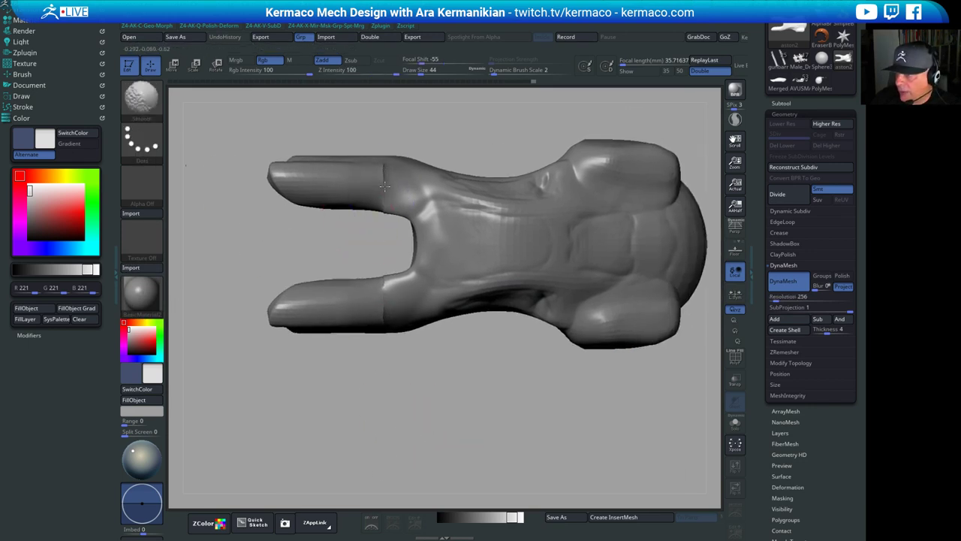
Smooth the prong seams out from the sides, underside and front of the coarser mesh
{"action": "left_click_drag", "start_coordinate": [304, 265], "coordinate": [335, 276]}
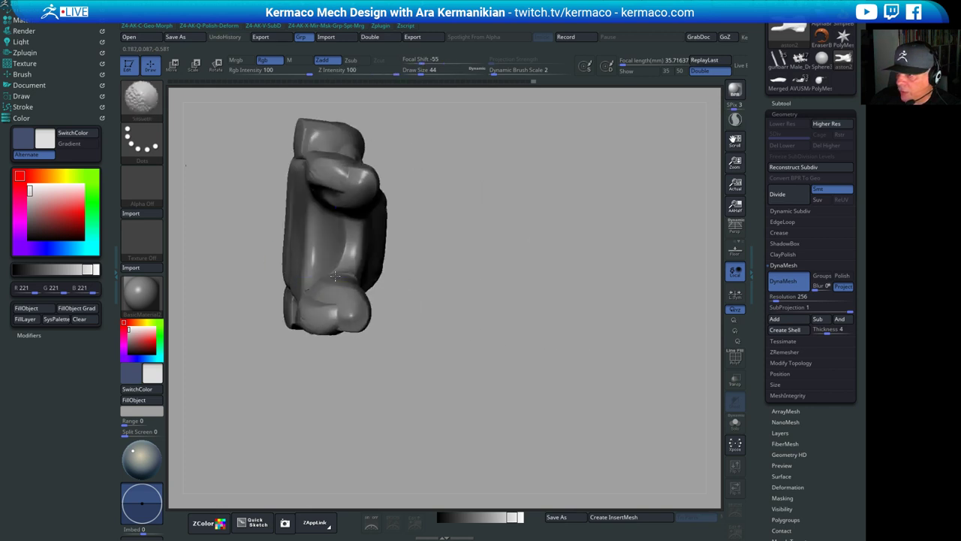
{"action": "left_click_drag", "start_coordinate": [443, 286], "coordinate": [593, 294]}
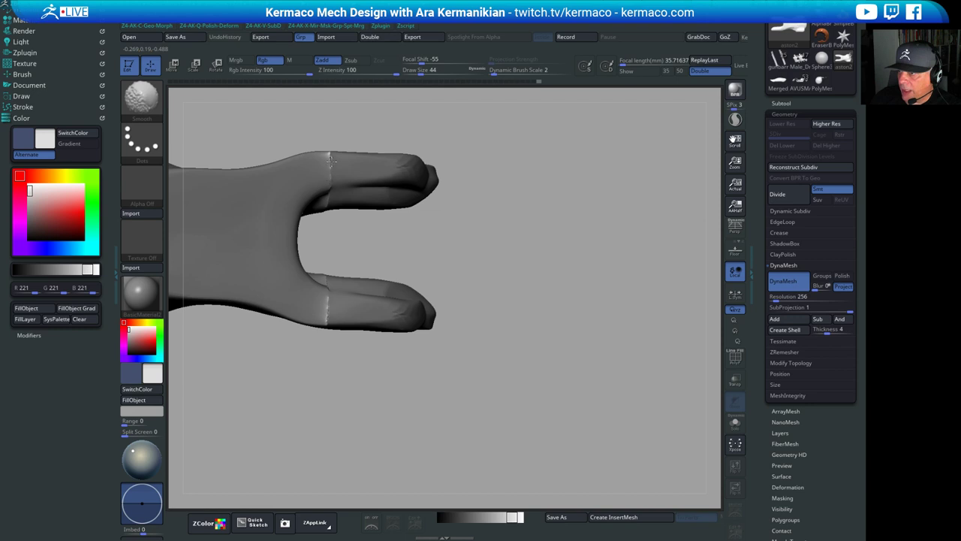
{"action": "left_click_drag", "start_coordinate": [481, 197], "coordinate": [529, 321]}
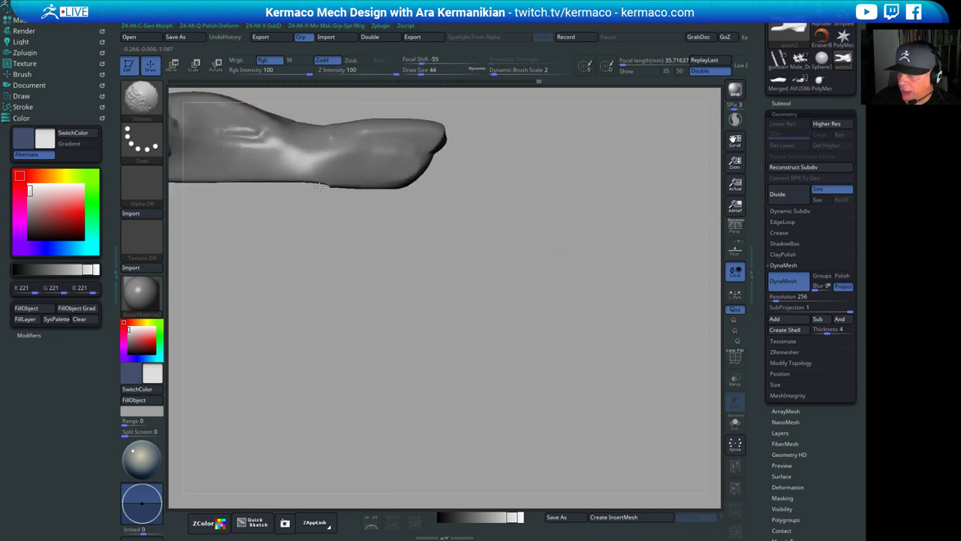
{"action": "left_click_drag", "start_coordinate": [433, 279], "coordinate": [536, 363], "text": "alt"}
{"action": "left_click_drag", "start_coordinate": [629, 375], "coordinate": [518, 376]}
{"action": "left_click_drag", "start_coordinate": [346, 348], "coordinate": [501, 278]}
{"action": "key", "text": "shift"}
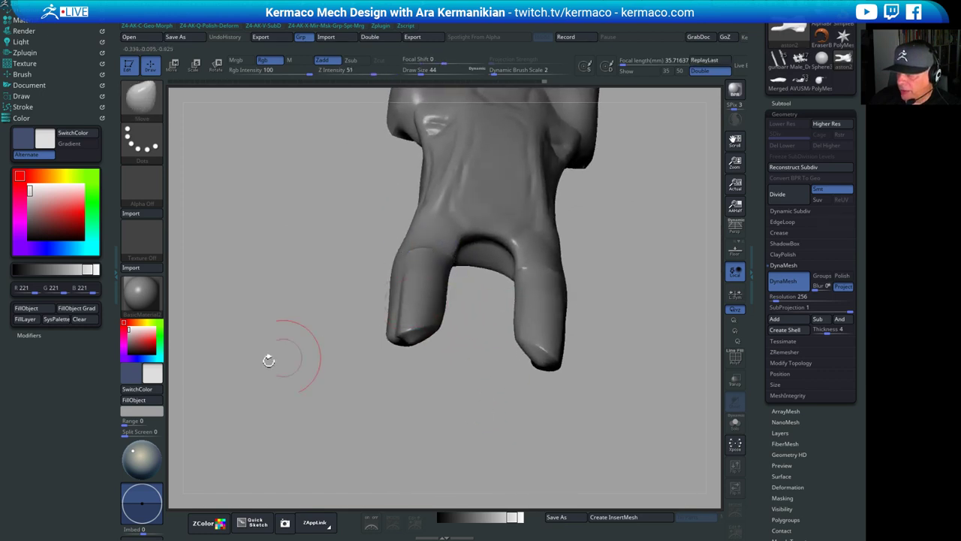
Flatten and blend the prong surfaces and their joints to the body with the Polish brush
{"action": "key", "text": "ctrl+q"}
{"action": "left_click", "coordinate": [284, 189]}
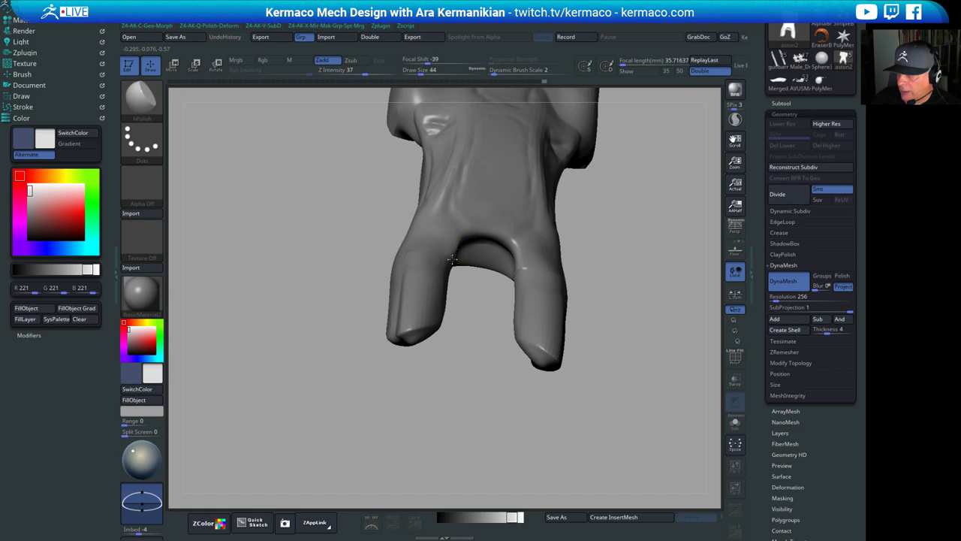
{"action": "left_click_drag", "start_coordinate": [645, 292], "coordinate": [567, 286]}
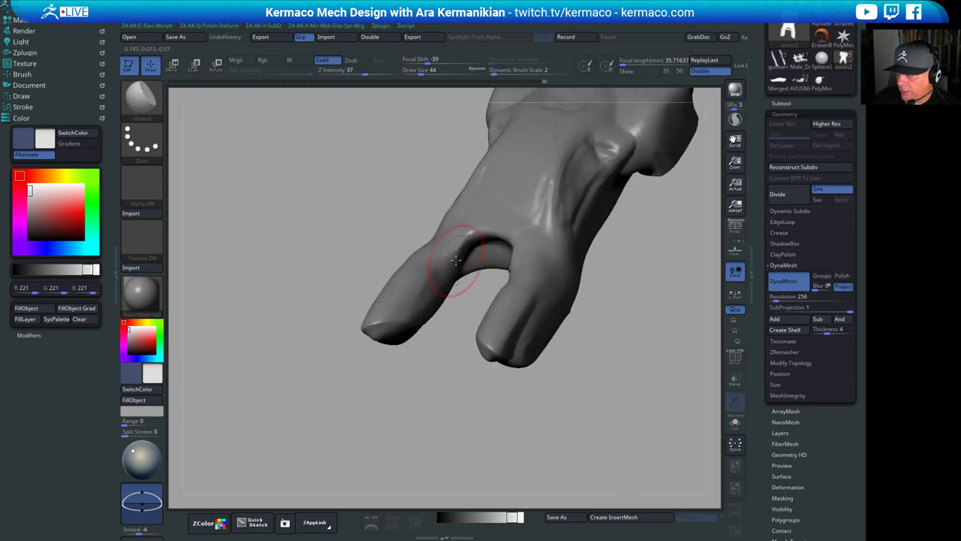
{"action": "mouse_move", "coordinate": [445, 355]}
{"action": "left_mouse_down"}
{"action": "mouse_move", "coordinate": [442, 280]}
{"action": "mouse_move", "coordinate": [458, 279]}
{"action": "mouse_move", "coordinate": [467, 316]}
{"action": "left_mouse_up"}
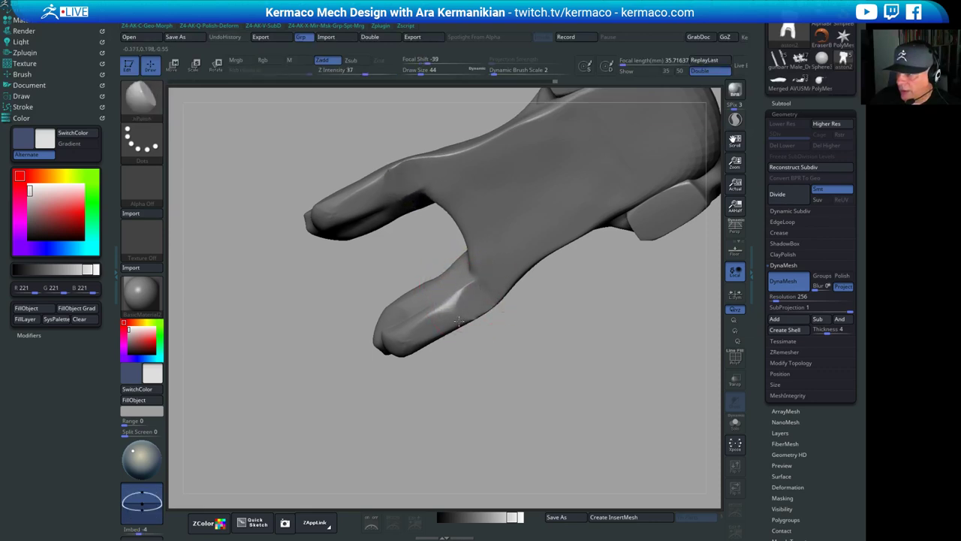
{"action": "left_click_drag", "start_coordinate": [459, 322], "coordinate": [475, 305]}
{"action": "mouse_move", "coordinate": [565, 344]}
{"action": "left_mouse_down"}
{"action": "mouse_move", "coordinate": [592, 425]}
{"action": "mouse_move", "coordinate": [501, 406]}
{"action": "left_mouse_up"}
{"action": "left_click_drag", "start_coordinate": [492, 343], "coordinate": [406, 366], "text": "alt"}
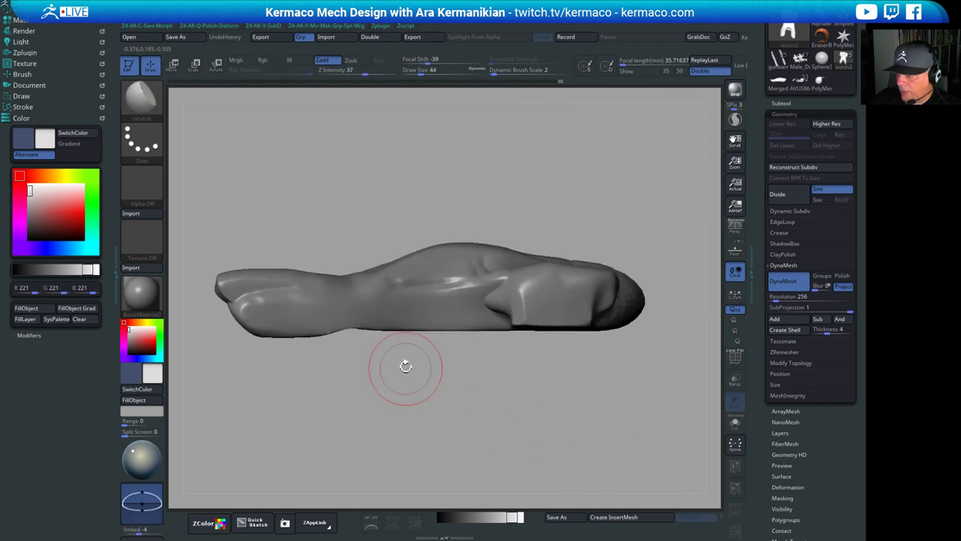
{"action": "left_click_drag", "start_coordinate": [412, 425], "coordinate": [471, 419], "text": "alt"}
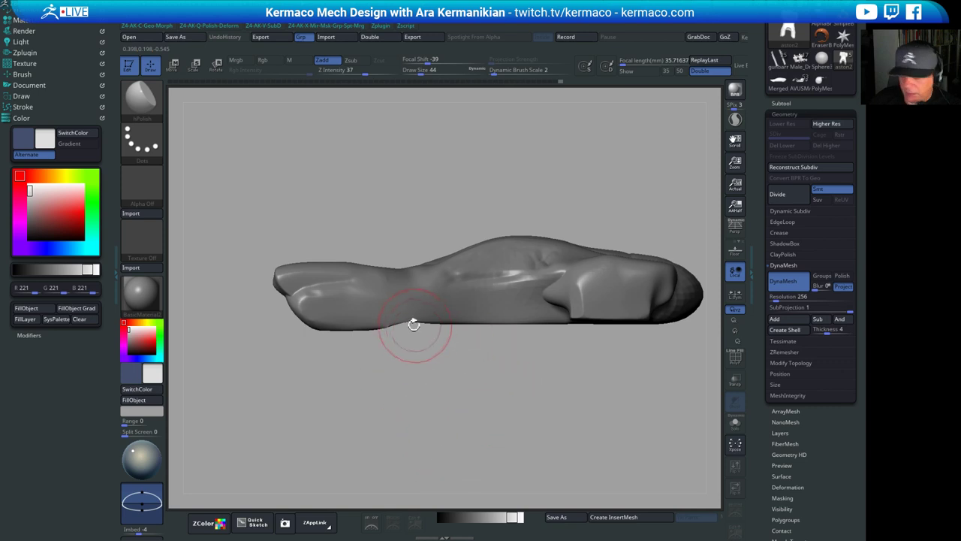
Nudge the body's lower edge behind the prongs with the Move brush and review the form from other angles
{"action": "key", "text": "m"}
{"action": "key", "text": "s"}
{"action": "mouse_move", "coordinate": [405, 323]}
{"action": "left_mouse_down"}
{"action": "mouse_move", "coordinate": [347, 331]}
{"action": "mouse_move", "coordinate": [402, 324]}
{"action": "left_mouse_up"}
{"action": "left_click_drag", "start_coordinate": [485, 331], "coordinate": [510, 344], "text": "shift"}
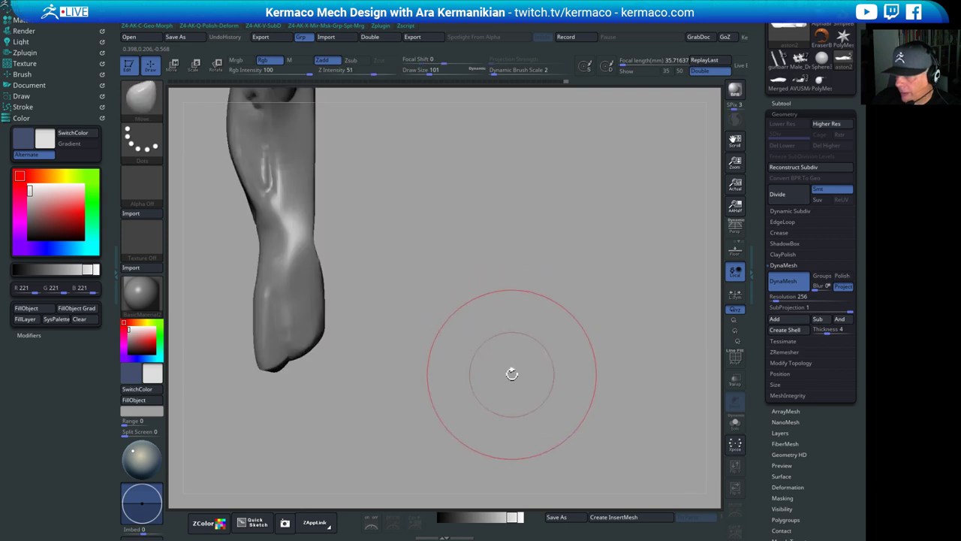
{"action": "mouse_move", "coordinate": [414, 284]}
{"action": "left_mouse_down"}
{"action": "mouse_move", "coordinate": [489, 251]}
{"action": "mouse_move", "coordinate": [663, 302]}
{"action": "mouse_move", "coordinate": [609, 287]}
{"action": "left_mouse_up"}
{"action": "left_click_drag", "start_coordinate": [609, 287], "coordinate": [547, 203]}
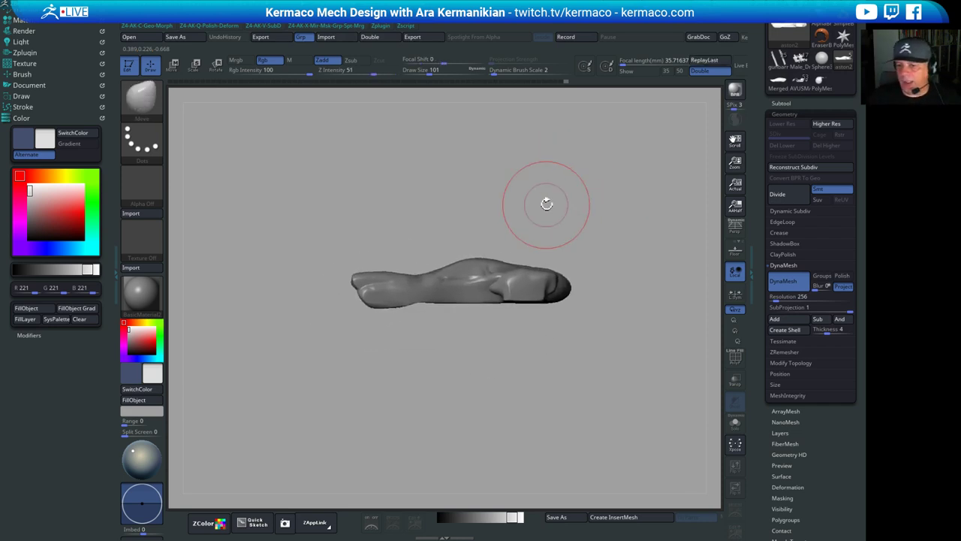
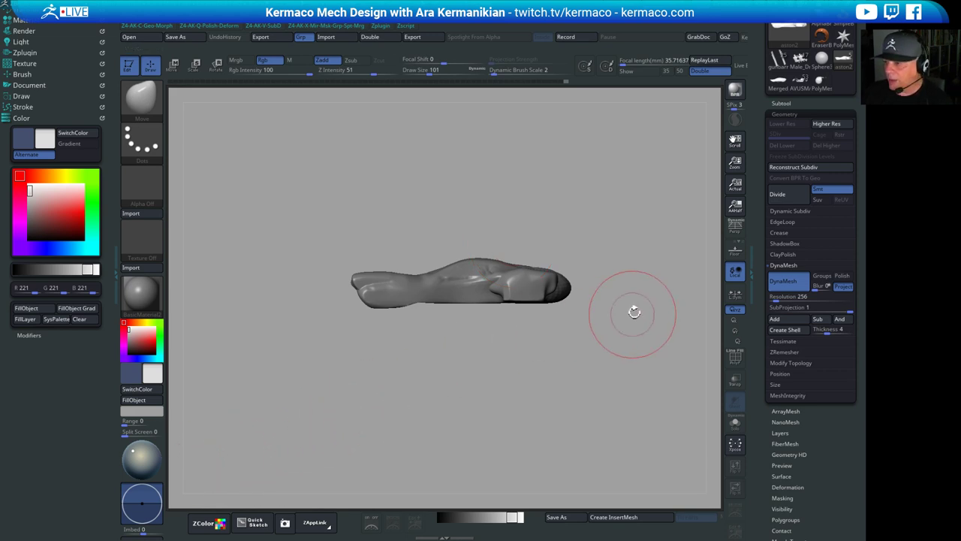
Append a PolyMesh3D star as a new subtool and initialize it as a QCube
{"action": "left_click", "coordinate": [782, 106]}
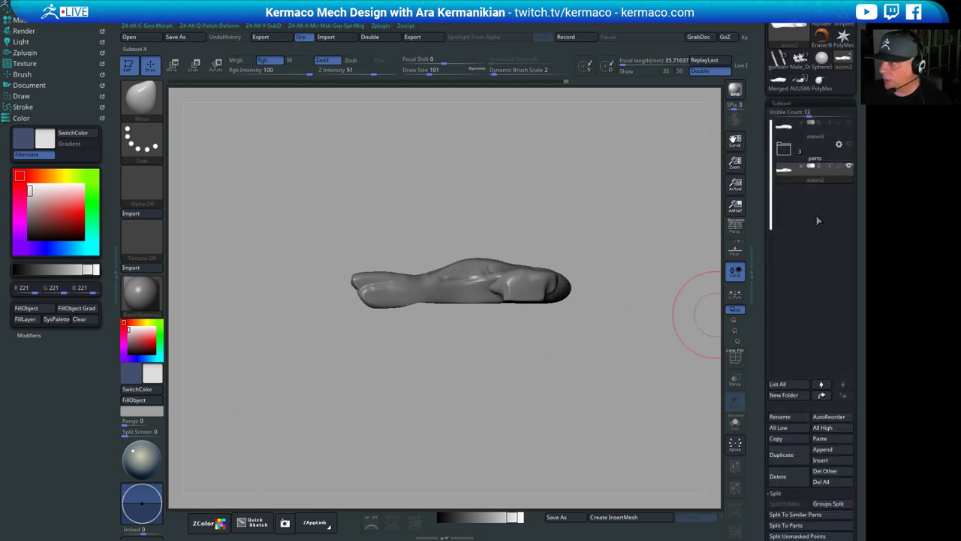
{"action": "left_click", "coordinate": [834, 451]}
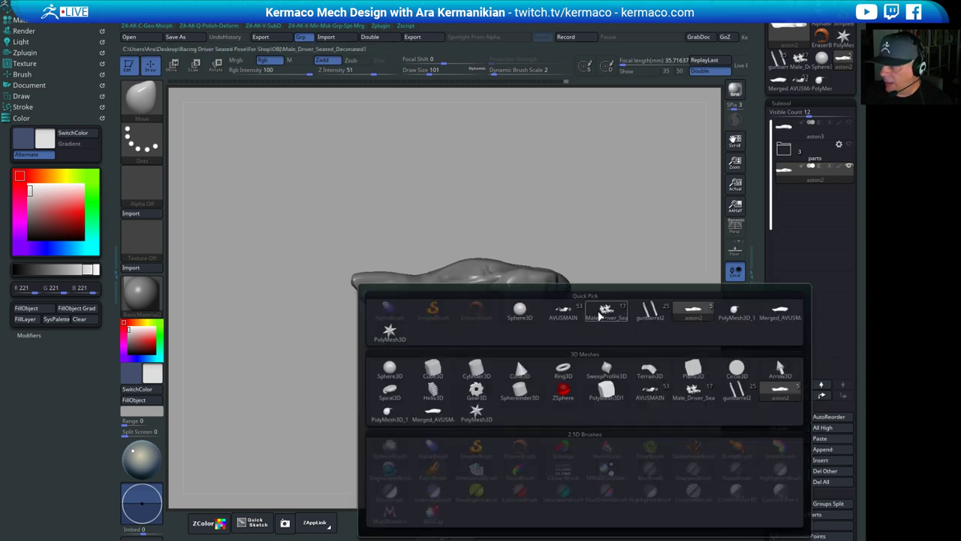
{"action": "left_click", "coordinate": [388, 333]}
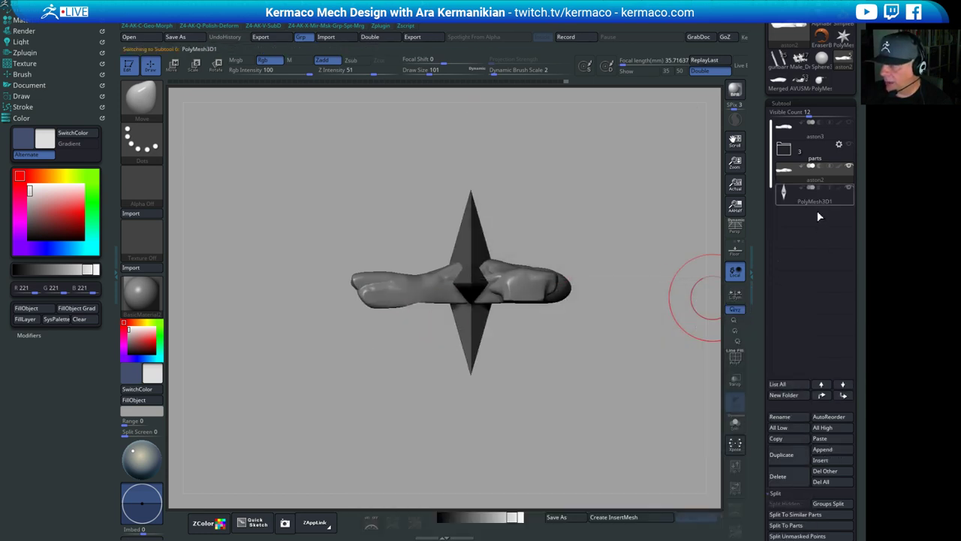
{"action": "left_click_drag", "start_coordinate": [754, 394], "coordinate": [773, 277]}
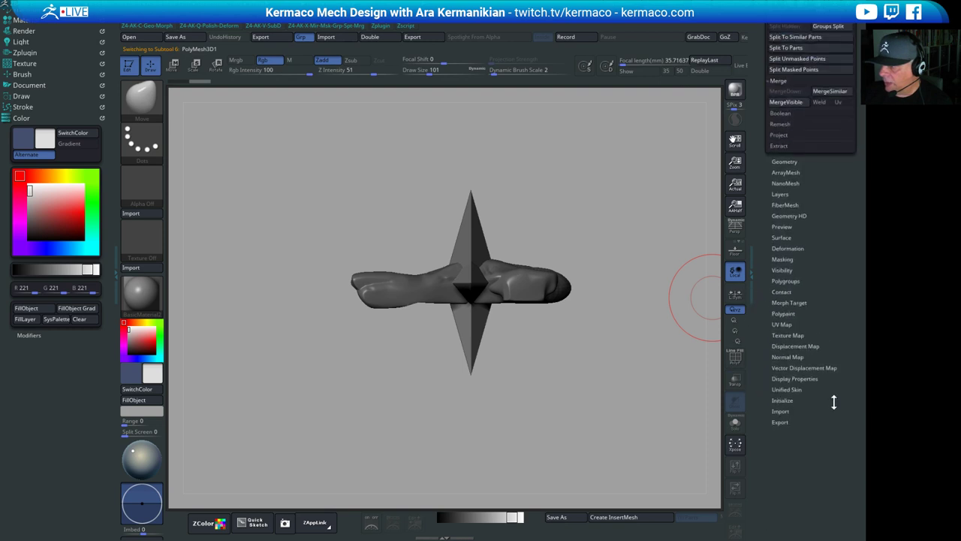
{"action": "left_click", "coordinate": [784, 401]}
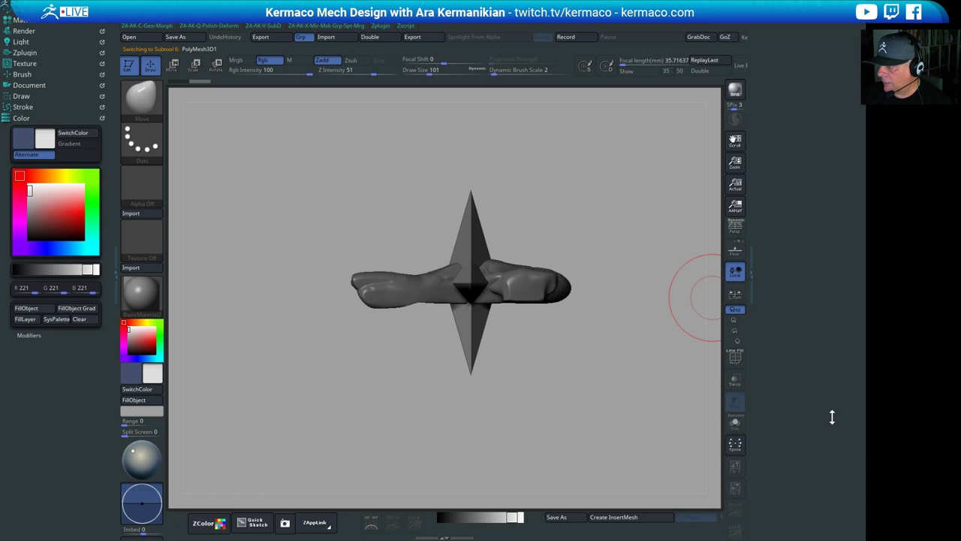
{"action": "mouse_move", "coordinate": [774, 445]}
{"action": "left_mouse_down"}
{"action": "mouse_move", "coordinate": [763, 443]}
{"action": "mouse_move", "coordinate": [826, 442]}
{"action": "left_mouse_up"}
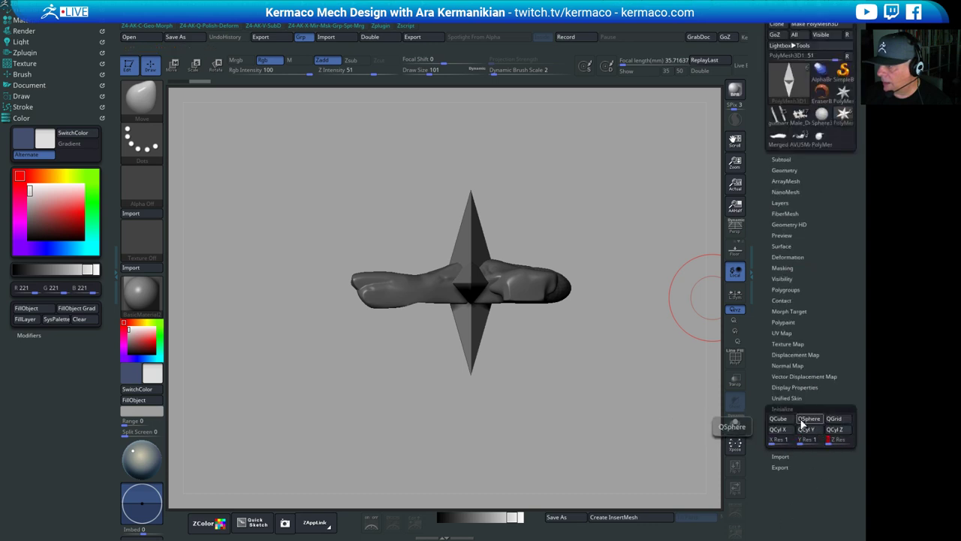
{"action": "left_click", "coordinate": [778, 421]}
Show the vehicle ghosted and transparent around the cube, seen from above
{"action": "left_click_drag", "start_coordinate": [593, 387], "coordinate": [607, 369], "text": "shift"}
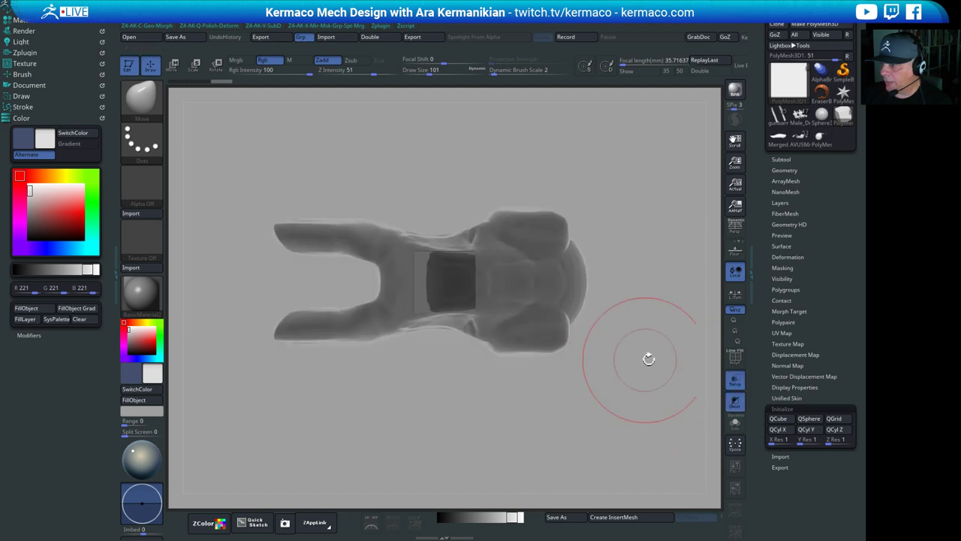
{"action": "left_click_drag", "start_coordinate": [648, 359], "coordinate": [633, 379], "text": "alt"}
{"action": "left_click_drag", "start_coordinate": [633, 380], "coordinate": [483, 345]}
{"action": "left_click", "coordinate": [743, 405]}
{"action": "left_click", "coordinate": [741, 405]}
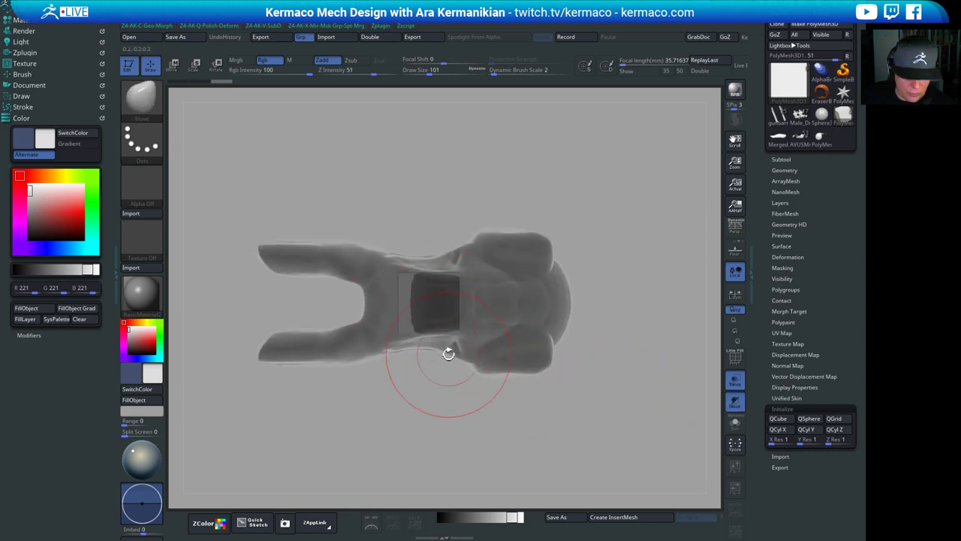
Switch to the ZModeler brush and apply Mirror And Weld to the cube
{"action": "key", "text": "b"}
{"action": "key", "text": "z"}
{"action": "key", "text": "m"}
{"action": "left_click_drag", "start_coordinate": [536, 440], "coordinate": [472, 328]}
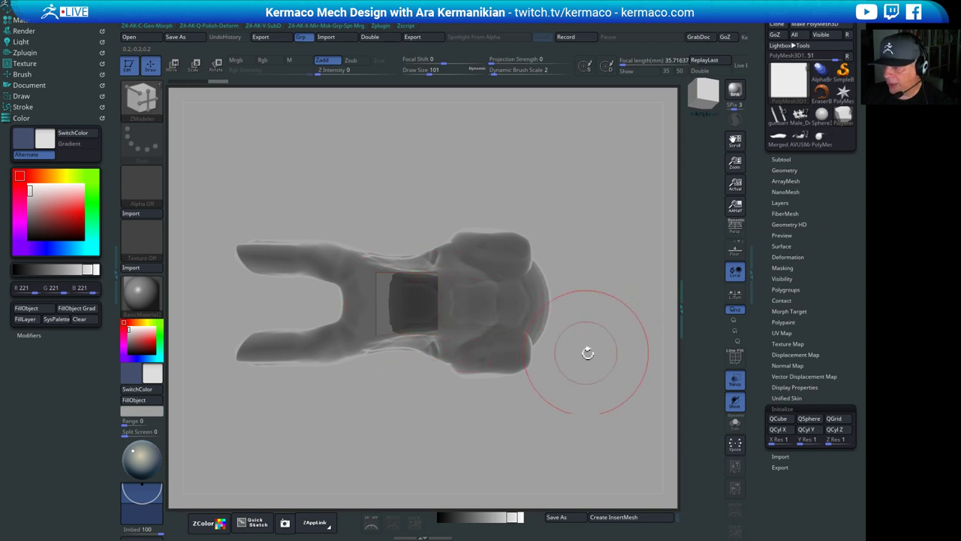
{"action": "key", "text": "ctrl+q"}
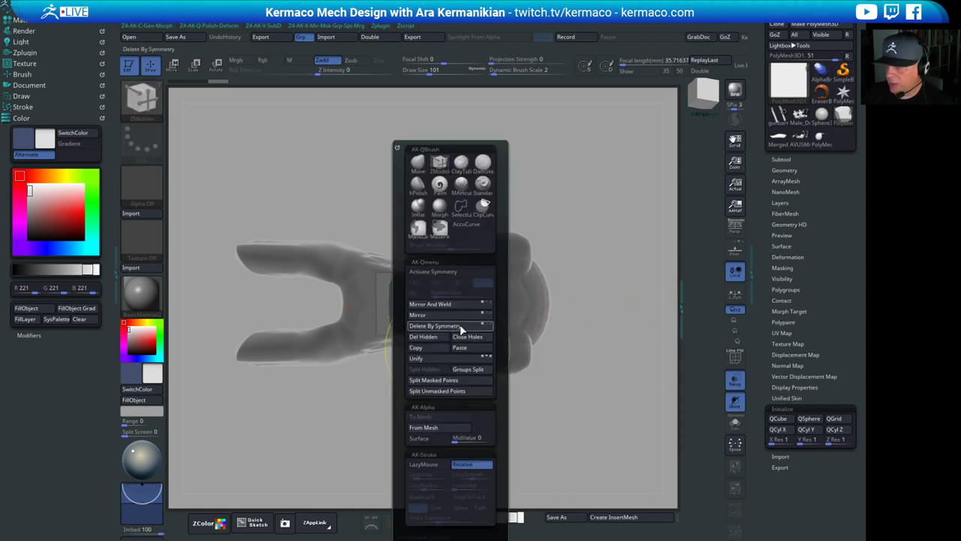
{"action": "left_click", "coordinate": [445, 304]}
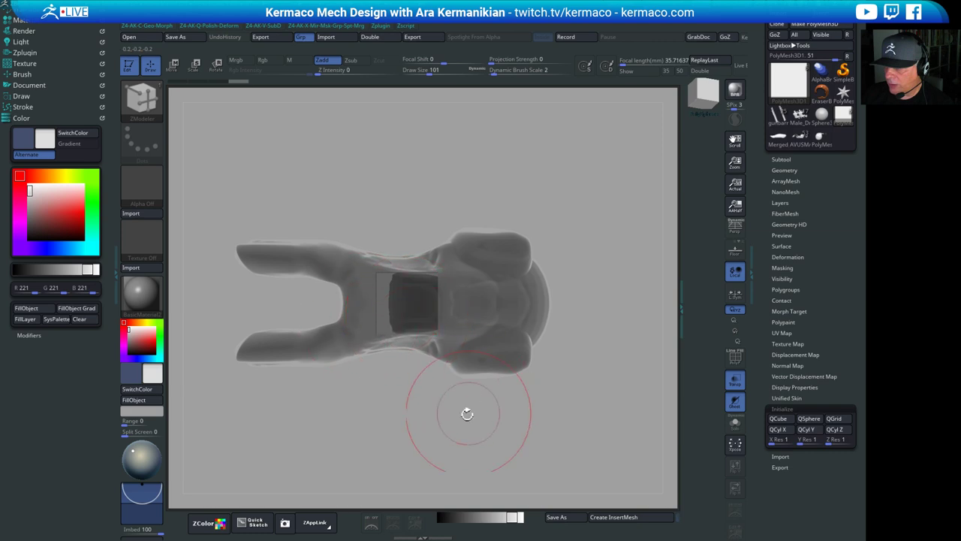
QMesh the cube's front face forward toward the base of the prongs
{"action": "mouse_move", "coordinate": [467, 414]}
{"action": "left_mouse_down"}
{"action": "mouse_move", "coordinate": [451, 424]}
{"action": "mouse_move", "coordinate": [464, 419]}
{"action": "left_mouse_up"}
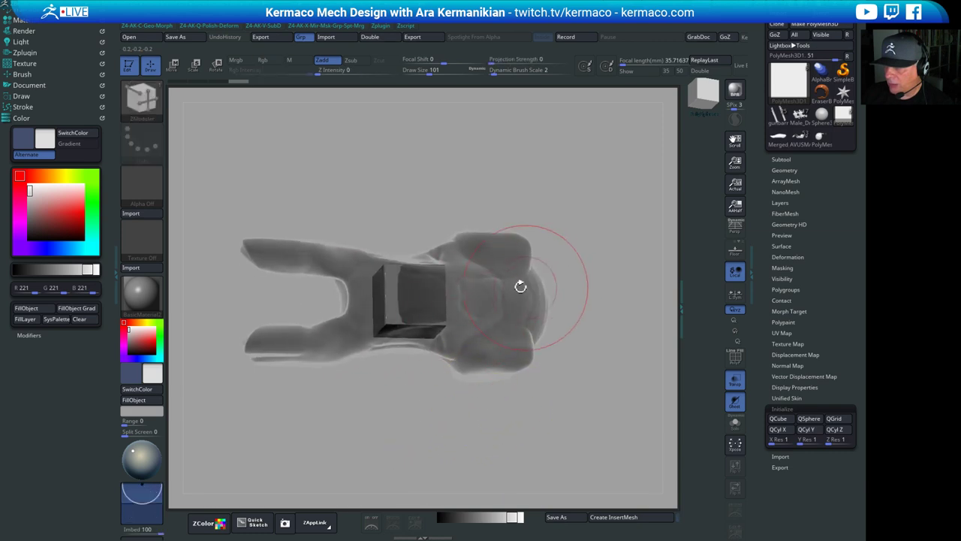
{"action": "left_click_drag", "start_coordinate": [376, 304], "coordinate": [362, 303]}
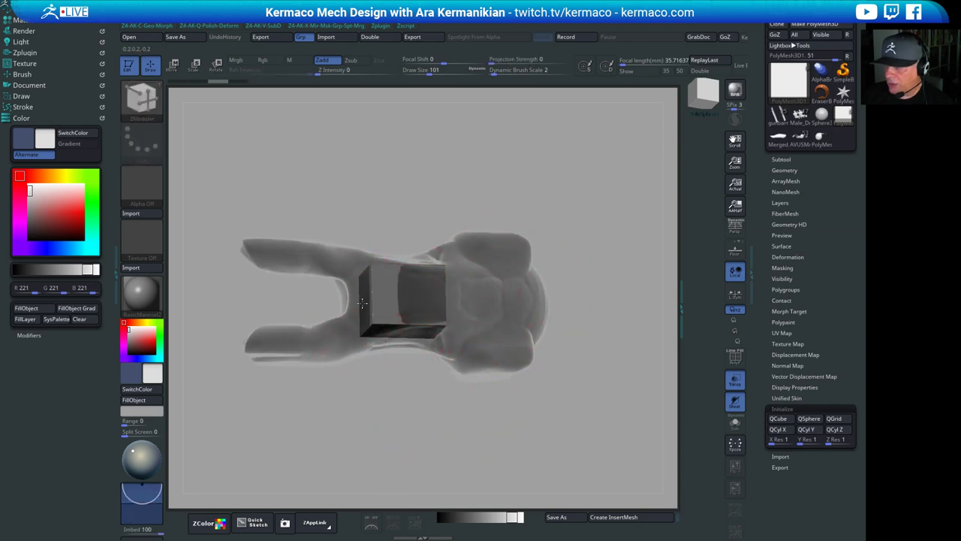
{"action": "left_click_drag", "start_coordinate": [483, 432], "coordinate": [448, 350], "text": "shift"}
{"action": "left_click_drag", "start_coordinate": [448, 324], "coordinate": [593, 349]}
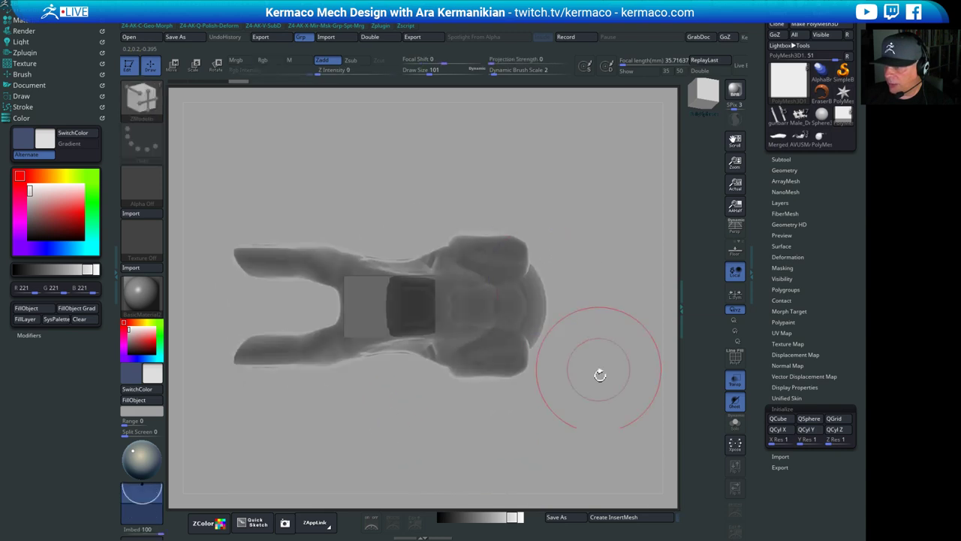
{"action": "left_click_drag", "start_coordinate": [605, 416], "coordinate": [504, 338], "text": "shift"}
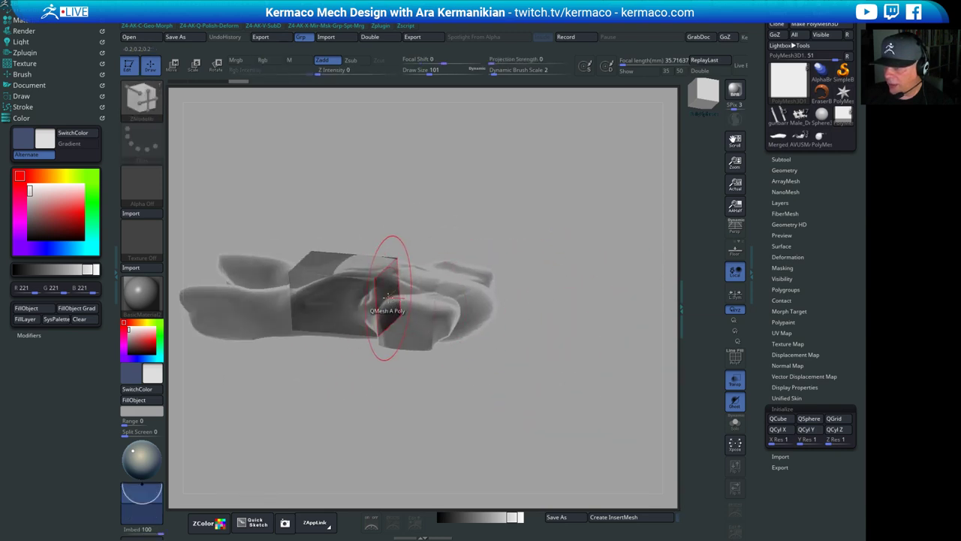
QMesh the box's rear face back between the rear pods and push its front face slightly inward
{"action": "left_click_drag", "start_coordinate": [384, 288], "coordinate": [433, 289]}
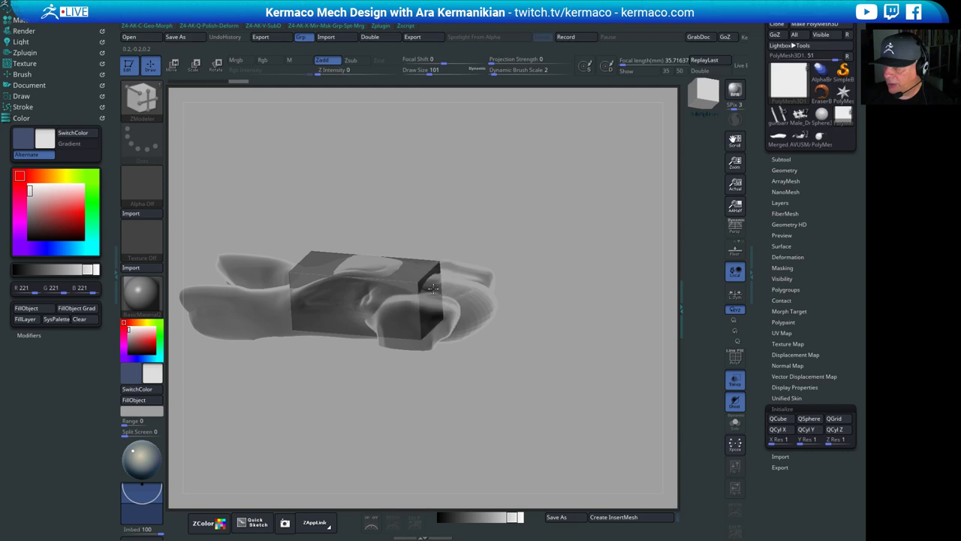
{"action": "left_click_drag", "start_coordinate": [220, 389], "coordinate": [265, 394]}
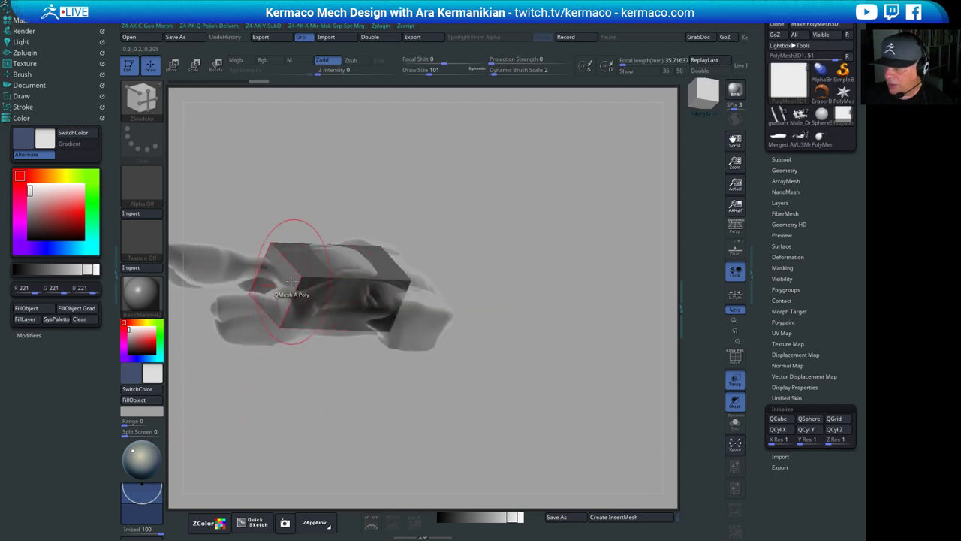
{"action": "left_click_drag", "start_coordinate": [292, 280], "coordinate": [309, 280]}
{"action": "left_click_drag", "start_coordinate": [450, 396], "coordinate": [426, 414]}
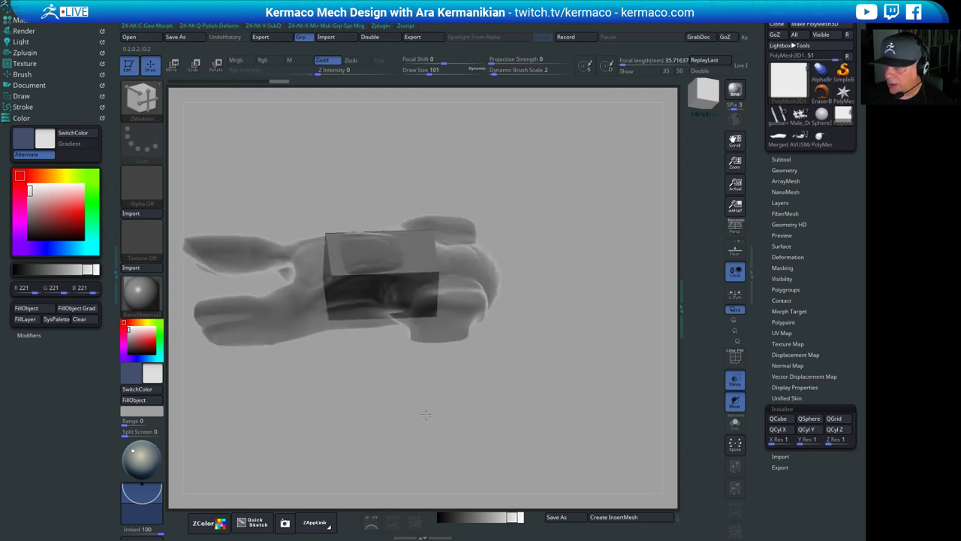
Turn on the polyframe display and shorten the box's rear end to the start of the rear pods using an edge loop
{"action": "left_click", "coordinate": [734, 358]}
{"action": "left_click_drag", "start_coordinate": [616, 375], "coordinate": [633, 413], "text": "alt"}
{"action": "left_click_drag", "start_coordinate": [653, 369], "coordinate": [638, 338]}
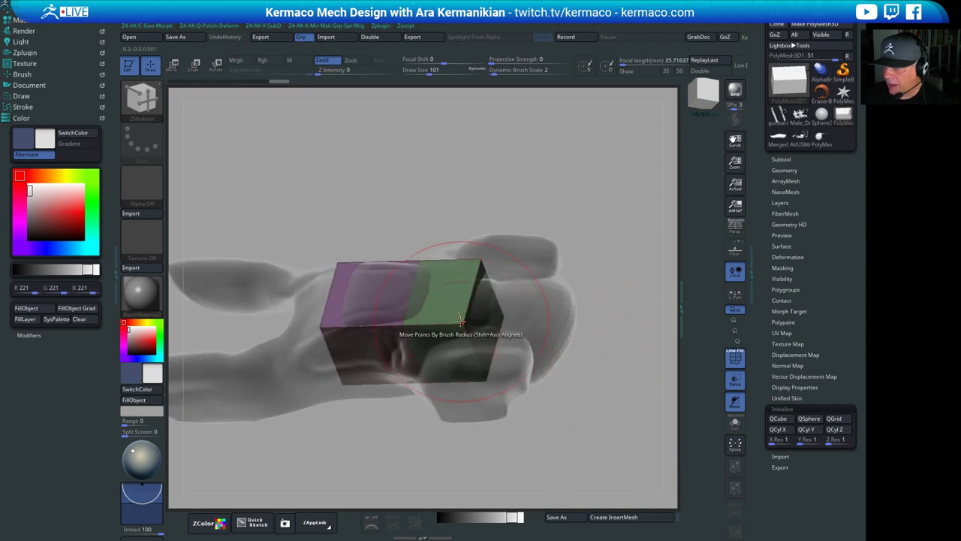
{"action": "key", "text": "ctrl+z"}
{"action": "left_click_drag", "start_coordinate": [423, 324], "coordinate": [442, 321]}
{"action": "left_click_drag", "start_coordinate": [496, 147], "coordinate": [594, 187]}
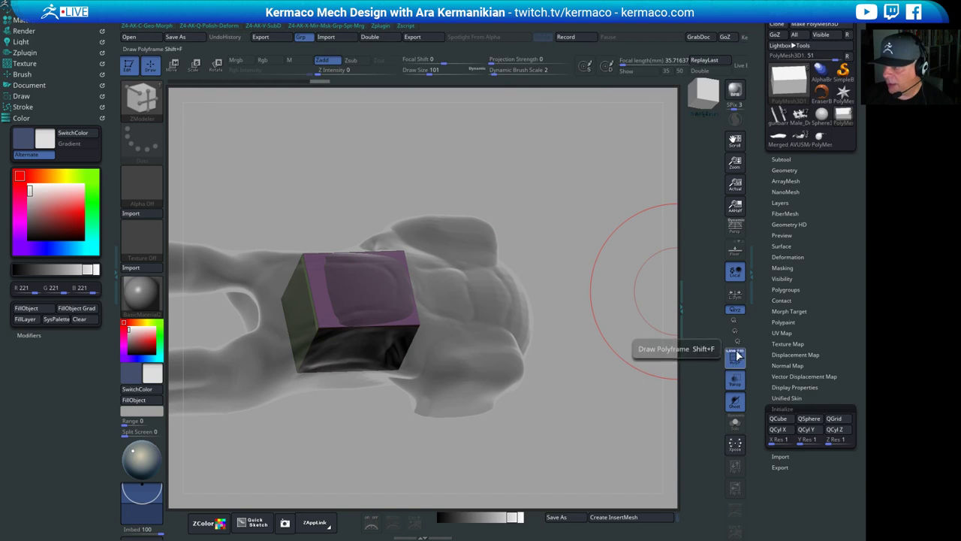
Push the box's top face down into the body and fit its bottom face to the vehicle's underside
{"action": "left_click_drag", "start_coordinate": [589, 387], "coordinate": [380, 353], "text": "alt"}
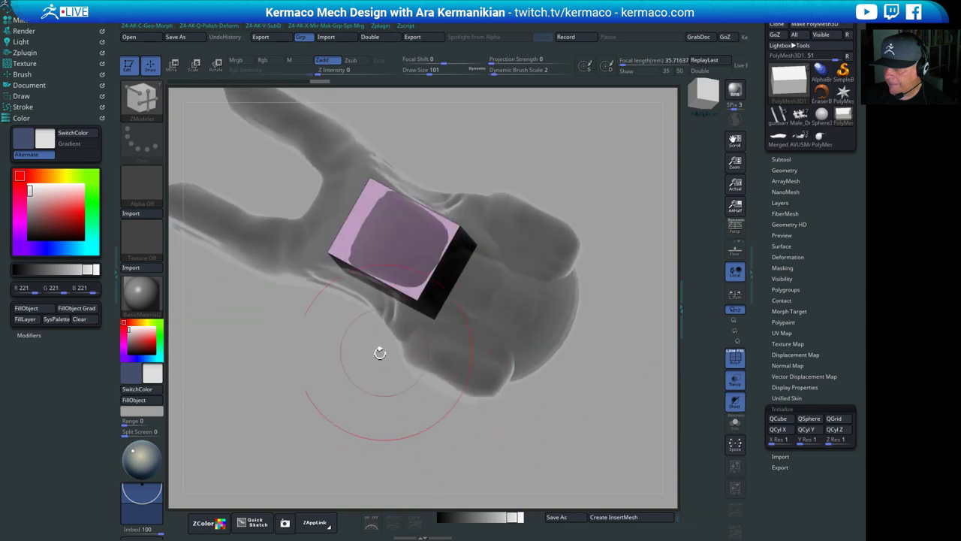
{"action": "left_click_drag", "start_coordinate": [332, 333], "coordinate": [358, 311]}
{"action": "left_click_drag", "start_coordinate": [568, 285], "coordinate": [481, 228]}
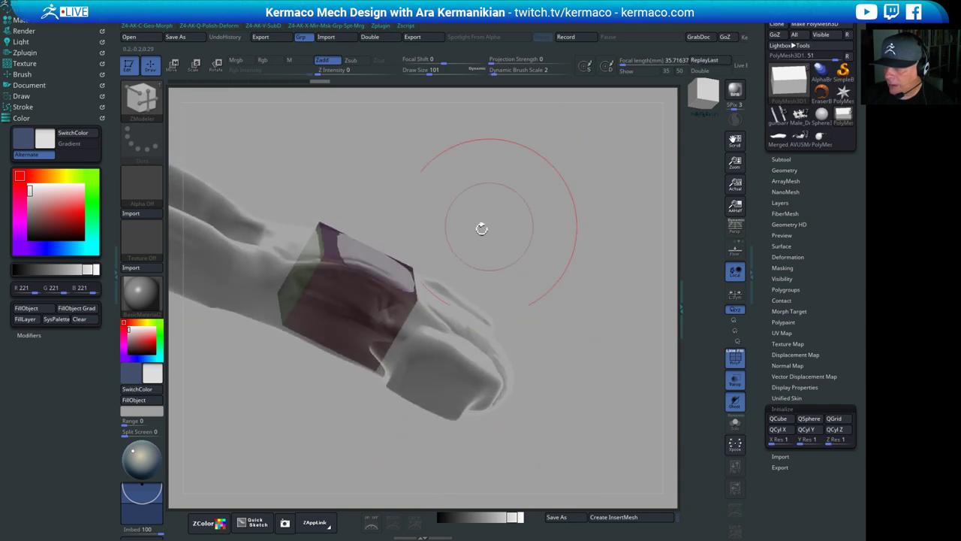
{"action": "left_click_drag", "start_coordinate": [379, 267], "coordinate": [361, 279]}
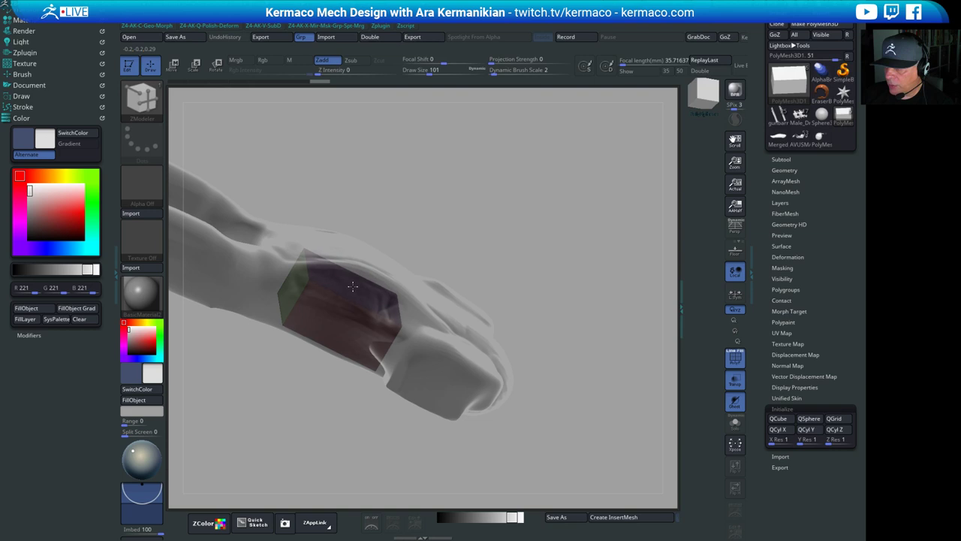
{"action": "left_click_drag", "start_coordinate": [522, 251], "coordinate": [552, 253]}
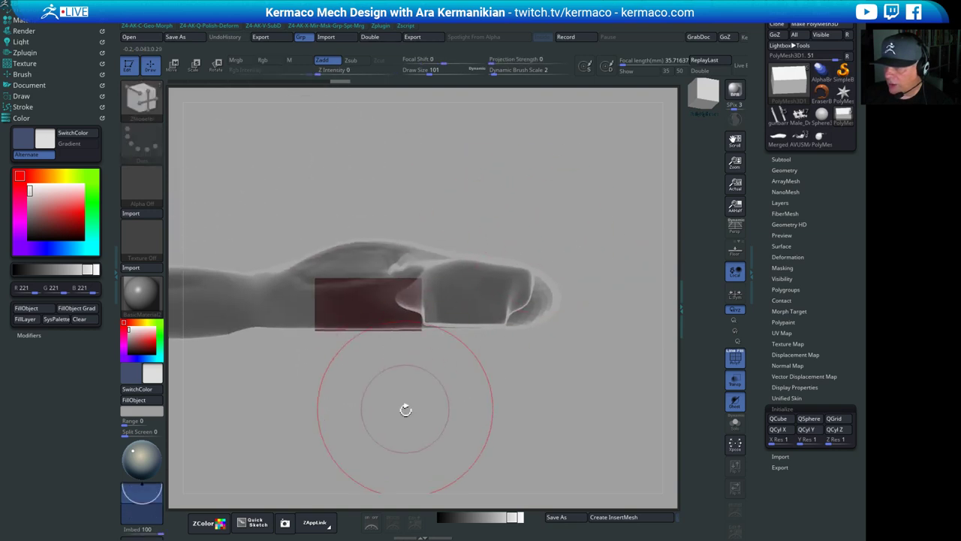
{"action": "left_click_drag", "start_coordinate": [406, 407], "coordinate": [483, 373]}
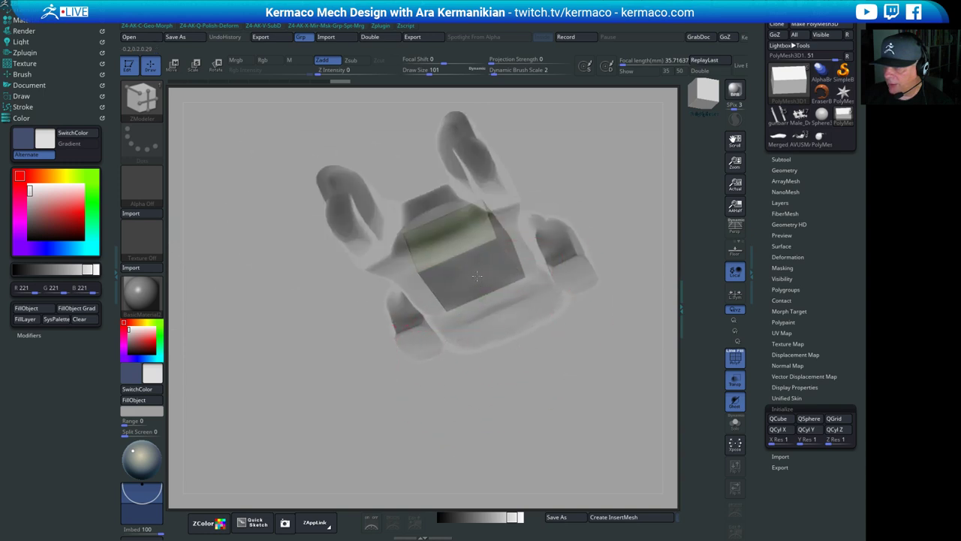
{"action": "left_click_drag", "start_coordinate": [665, 144], "coordinate": [545, 403]}
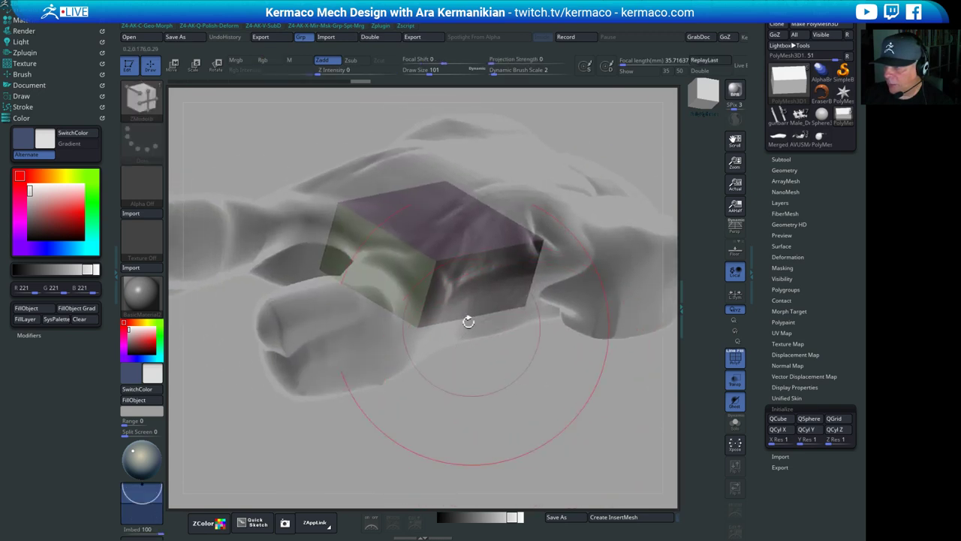
Set the ZModeler edge action to Insert with Multiple EdgeLoops and apply it to the box's upper front edge
{"action": "key", "text": "space"}
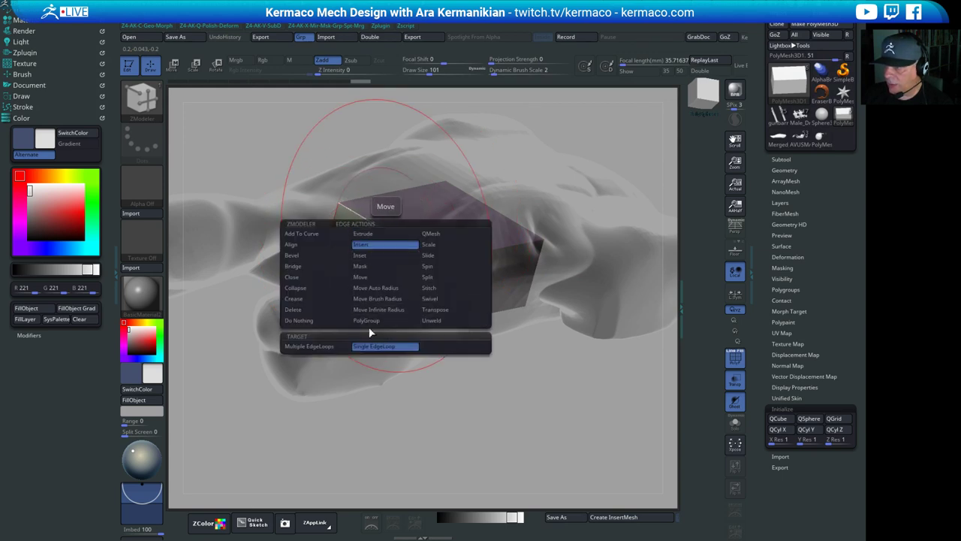
{"action": "left_click", "coordinate": [308, 347]}
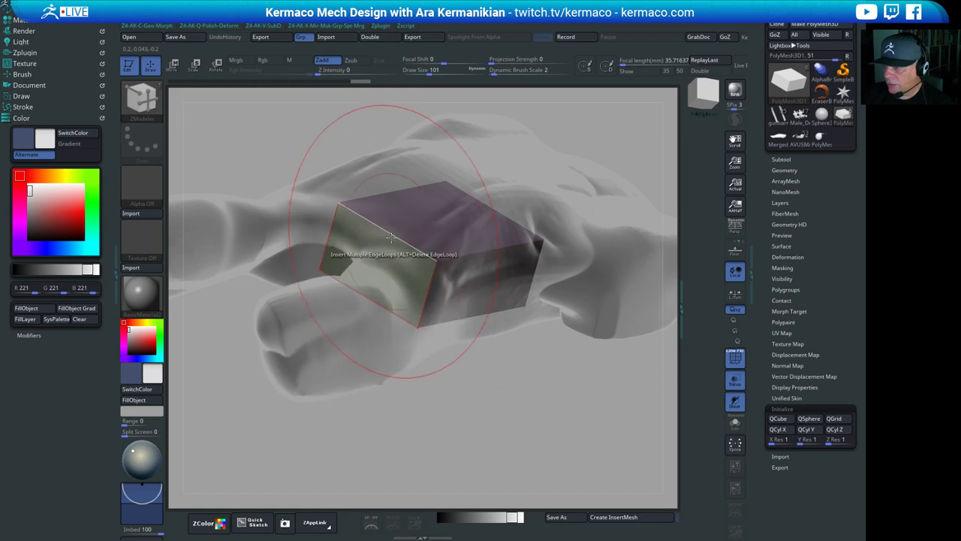
{"action": "left_click_drag", "start_coordinate": [496, 342], "coordinate": [510, 295]}
{"action": "key", "text": "ctrl+z"}
Activate symmetry and pull the box's side faces outward to widen it toward the body's flanks
{"action": "key", "text": "ctrl+x"}
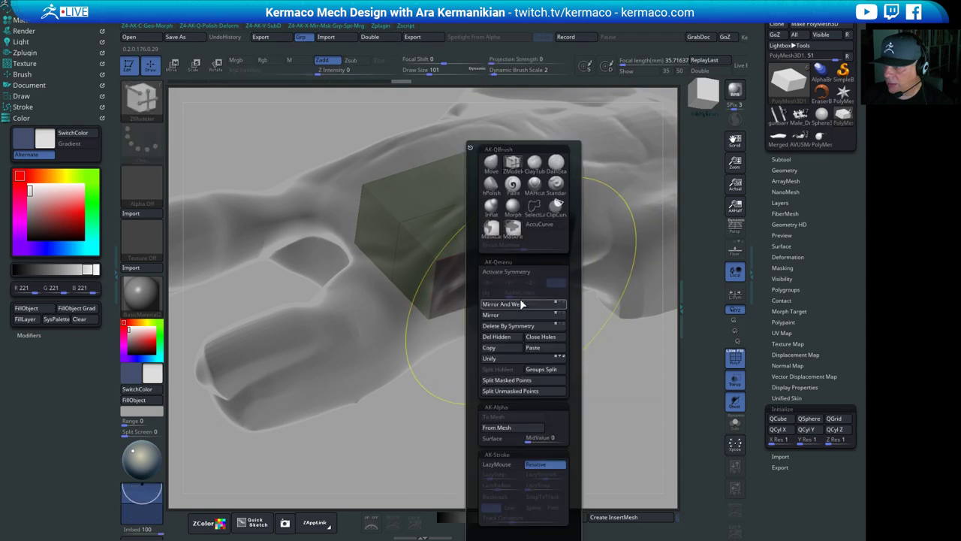
{"action": "left_click", "coordinate": [543, 272]}
{"action": "left_click_drag", "start_coordinate": [487, 277], "coordinate": [514, 310]}
Extrude the outer front faces symmetrically forward to form two straight arms running through the vehicle's prongs
{"action": "left_click_drag", "start_coordinate": [446, 309], "coordinate": [204, 380]}
{"action": "left_click_drag", "start_coordinate": [501, 425], "coordinate": [476, 439]}
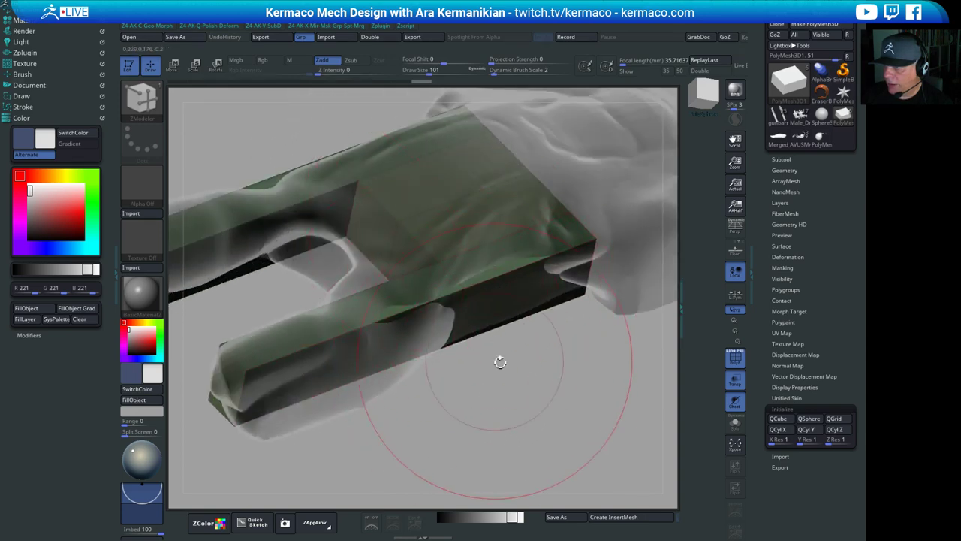
{"action": "left_click_drag", "start_coordinate": [501, 361], "coordinate": [509, 331]}
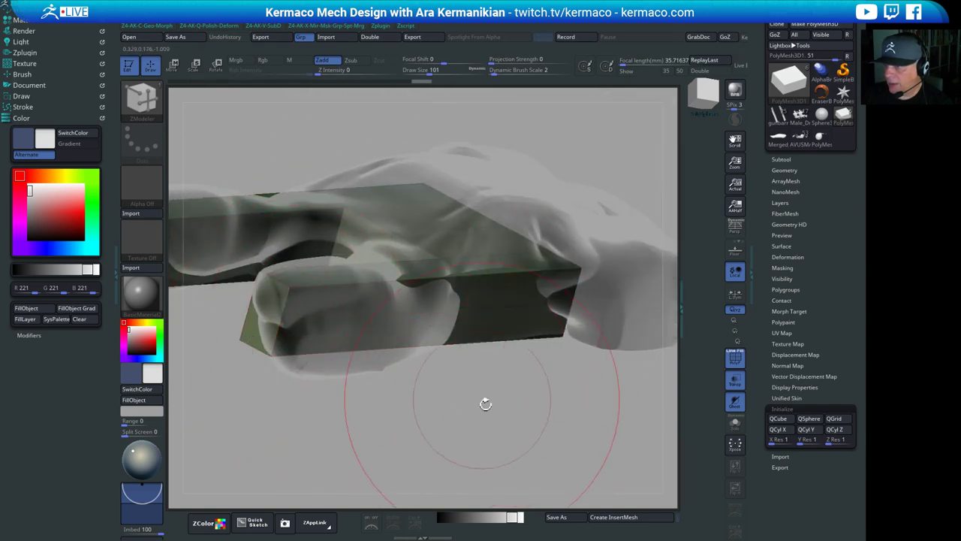
{"action": "left_click_drag", "start_coordinate": [485, 404], "coordinate": [506, 447]}
{"action": "left_click_drag", "start_coordinate": [511, 274], "coordinate": [507, 346], "text": "alt"}
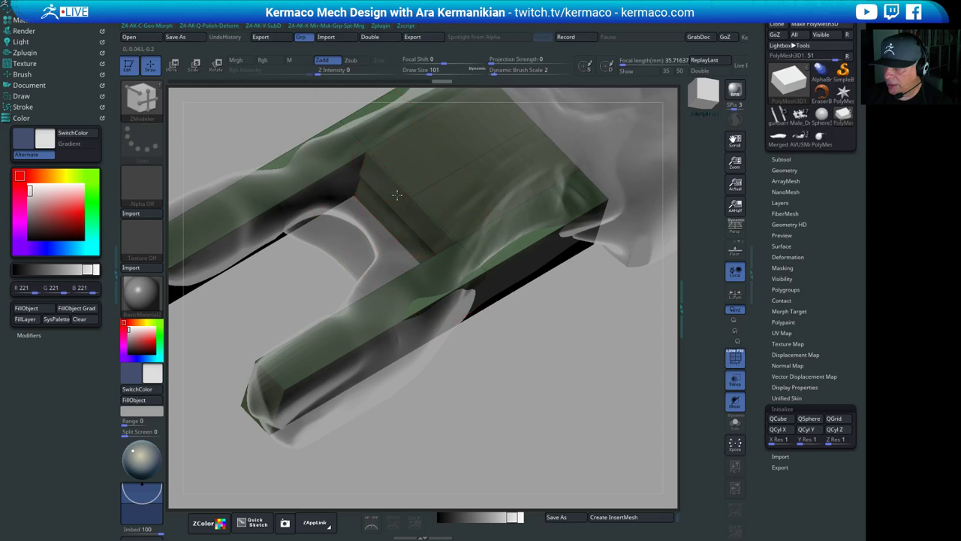
{"action": "left_click_drag", "start_coordinate": [399, 195], "coordinate": [405, 204]}
{"action": "mouse_move", "coordinate": [595, 353]}
{"action": "left_mouse_down"}
{"action": "mouse_move", "coordinate": [625, 315]}
{"action": "mouse_move", "coordinate": [549, 327]}
{"action": "left_mouse_up"}
{"action": "key", "text": "ctrl+z"}
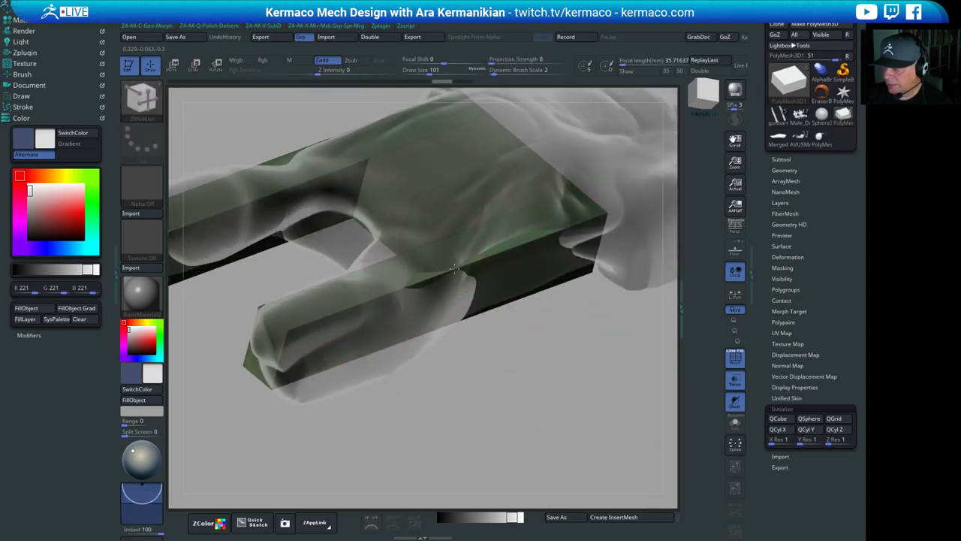
Extend the central front face between the two arms forward and fill the recess on the body's underside with QMesh
{"action": "left_click", "coordinate": [454, 269]}
{"action": "left_click_drag", "start_coordinate": [488, 378], "coordinate": [482, 367]}
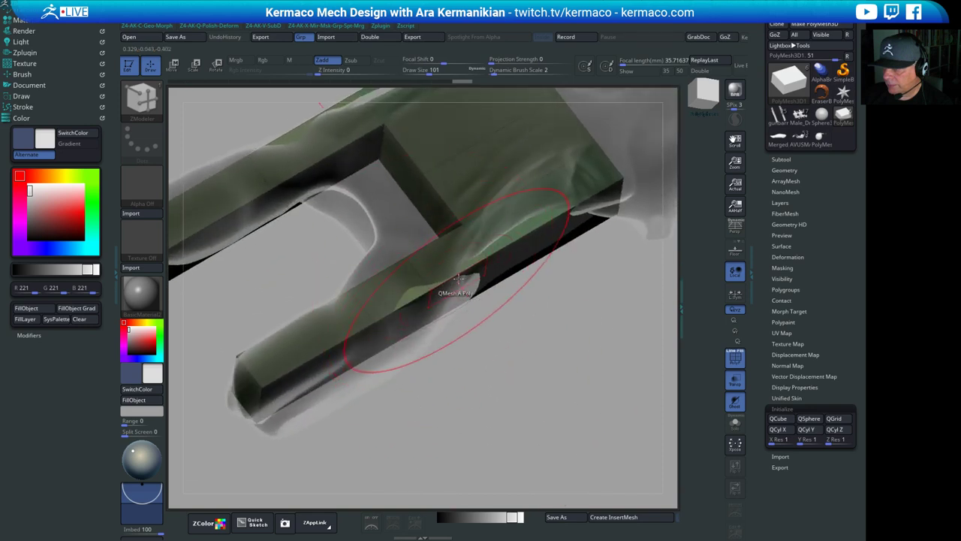
{"action": "left_click_drag", "start_coordinate": [458, 279], "coordinate": [465, 289]}
{"action": "mouse_move", "coordinate": [487, 366]}
{"action": "left_mouse_down"}
{"action": "mouse_move", "coordinate": [564, 363]}
{"action": "mouse_move", "coordinate": [569, 353]}
{"action": "left_mouse_up"}
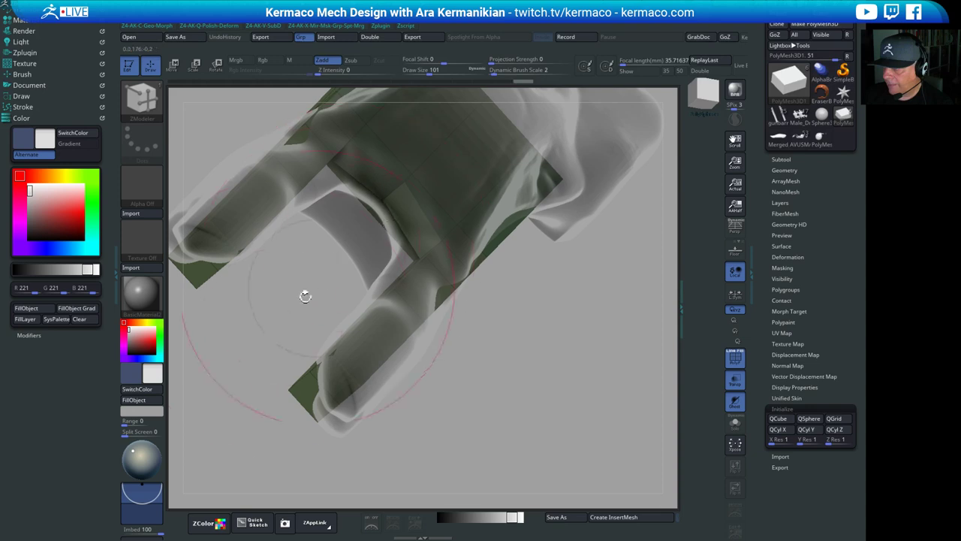
{"action": "left_click_drag", "start_coordinate": [305, 297], "coordinate": [375, 300]}
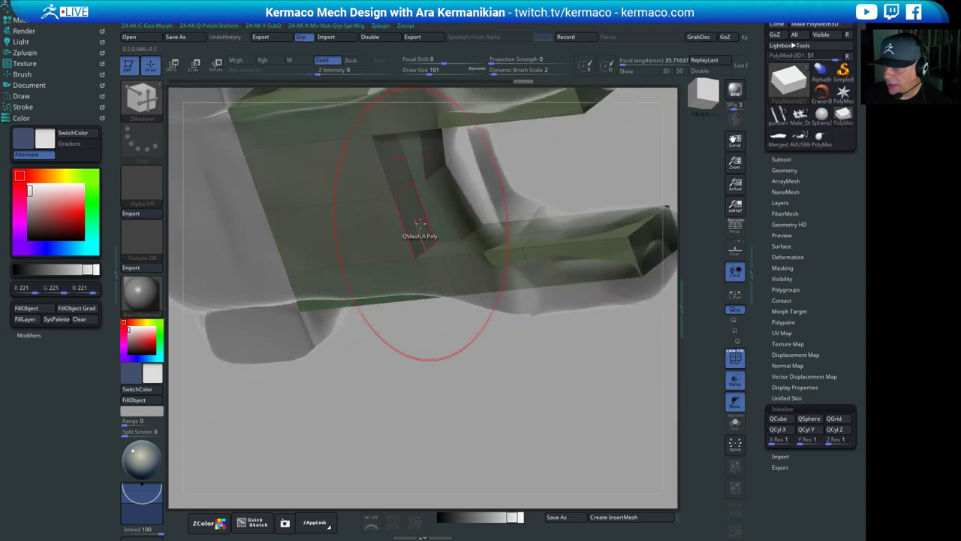
{"action": "left_click_drag", "start_coordinate": [420, 223], "coordinate": [441, 223]}
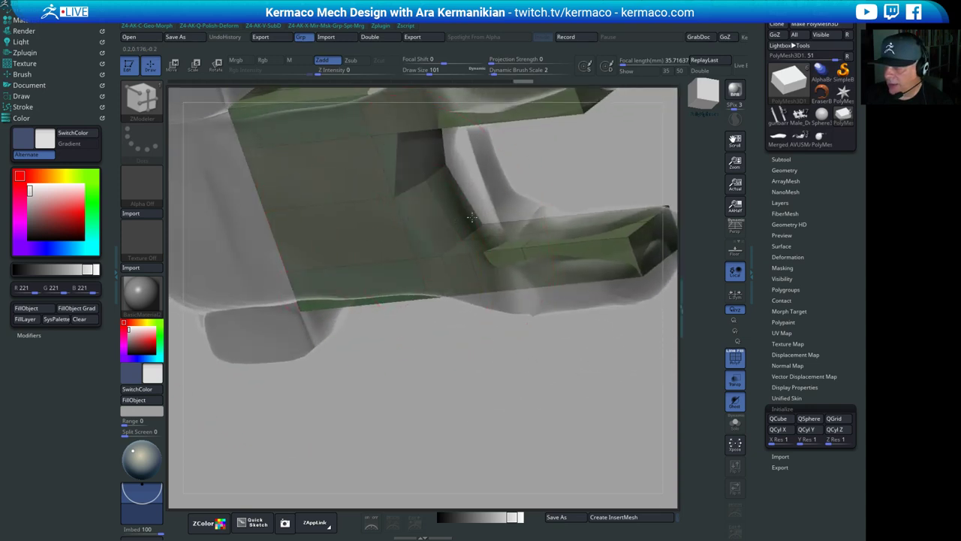
{"action": "left_click_drag", "start_coordinate": [624, 158], "coordinate": [448, 373]}
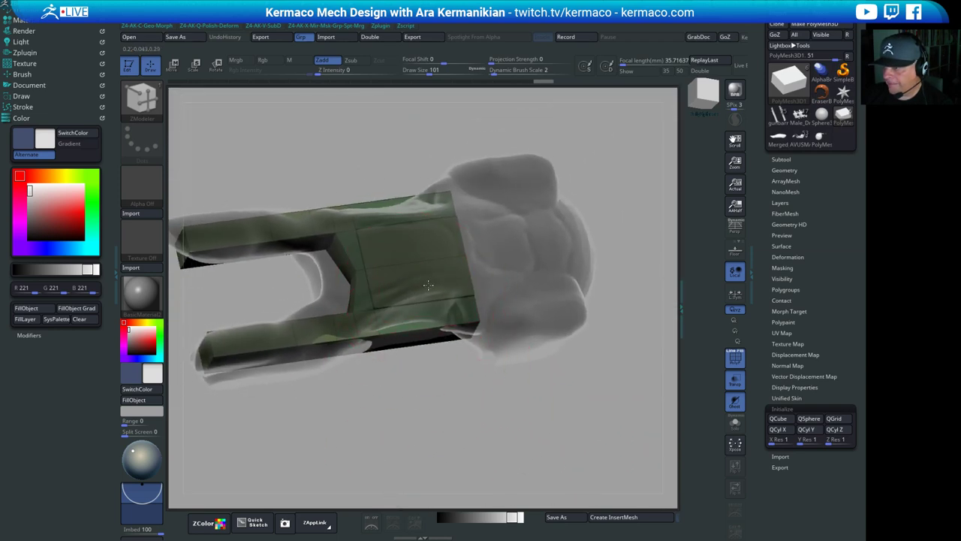
Extrude the body's top panel upward with QMesh so the block rises into the vehicle's canopy
{"action": "left_click_drag", "start_coordinate": [446, 248], "coordinate": [451, 210]}
{"action": "left_click_drag", "start_coordinate": [454, 437], "coordinate": [484, 405]}
{"action": "left_click_drag", "start_coordinate": [434, 293], "coordinate": [440, 302]}
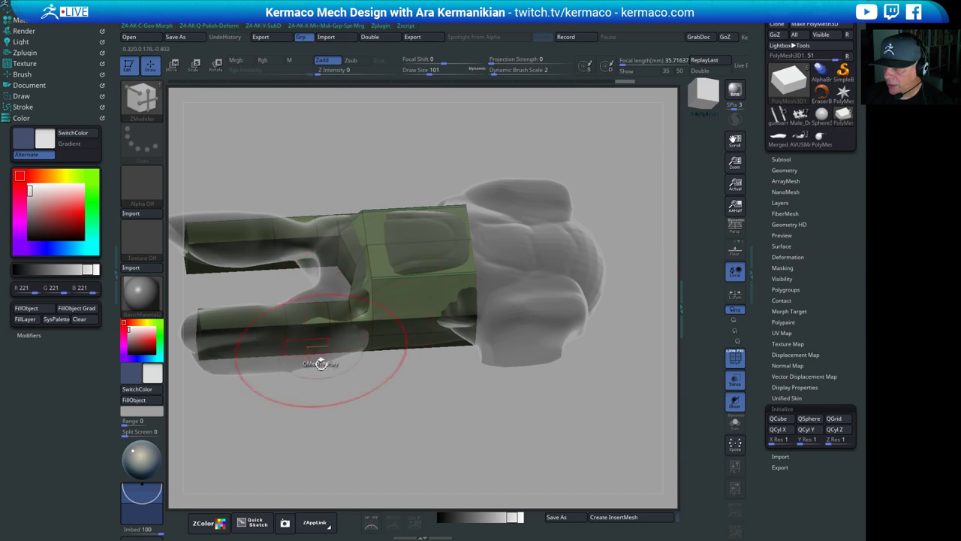
{"action": "left_click_drag", "start_coordinate": [429, 426], "coordinate": [443, 368]}
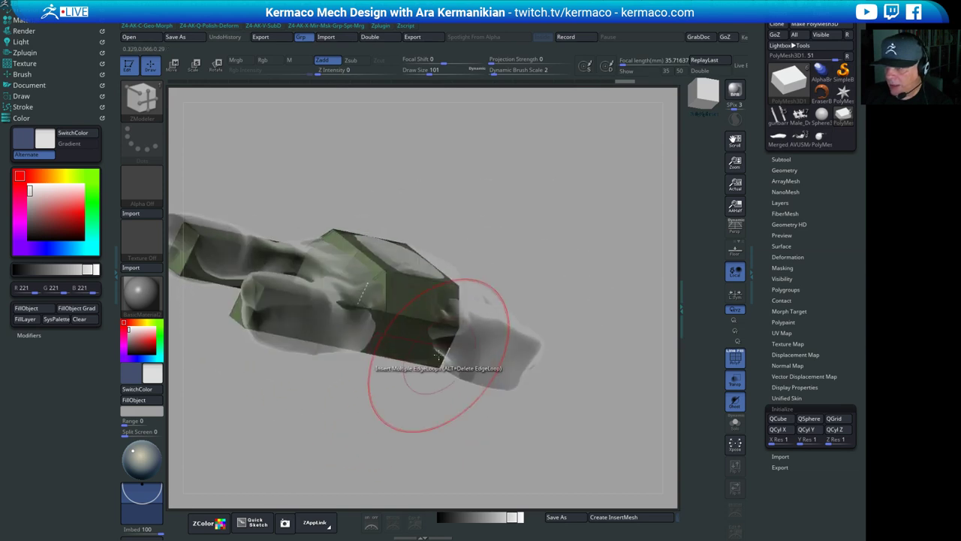
Activate dynamic subdivision with the always-yes option and extend the body's rear in a taper toward the vehicle's tail
{"action": "key", "text": "d"}
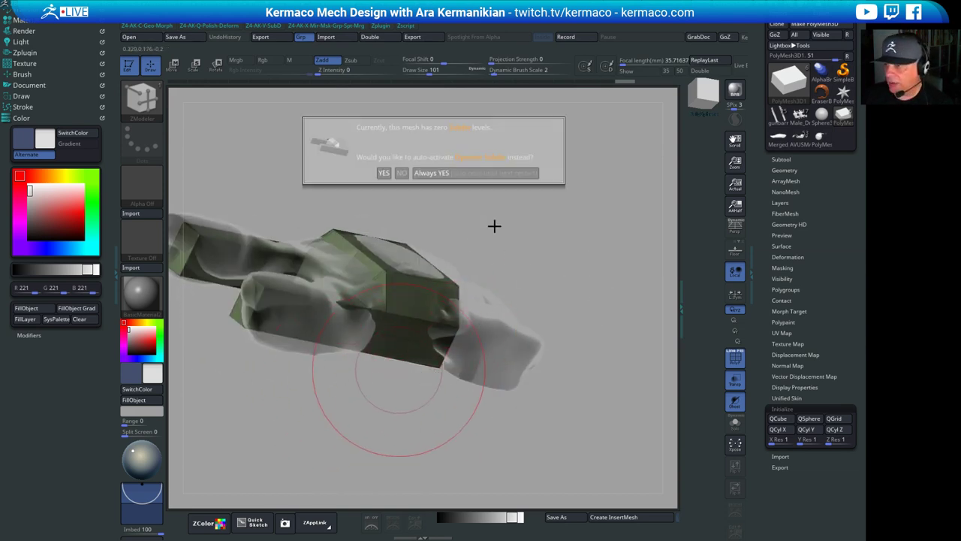
{"action": "left_click", "coordinate": [468, 173]}
{"action": "mouse_move", "coordinate": [541, 245]}
{"action": "left_mouse_down"}
{"action": "mouse_move", "coordinate": [542, 298]}
{"action": "mouse_move", "coordinate": [551, 247]}
{"action": "mouse_move", "coordinate": [504, 275]}
{"action": "mouse_move", "coordinate": [576, 286]}
{"action": "mouse_move", "coordinate": [537, 272]}
{"action": "left_mouse_up"}
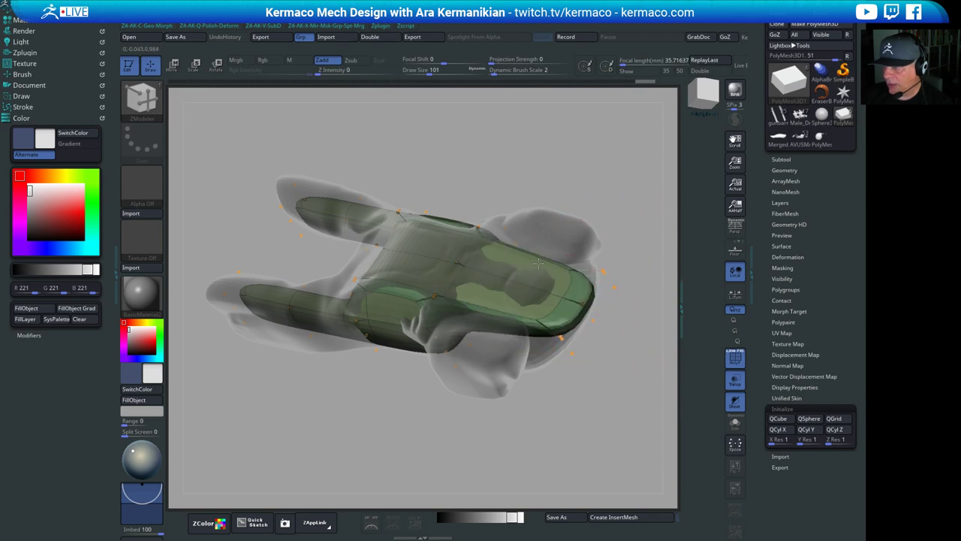
{"action": "left_click_drag", "start_coordinate": [474, 157], "coordinate": [535, 130]}
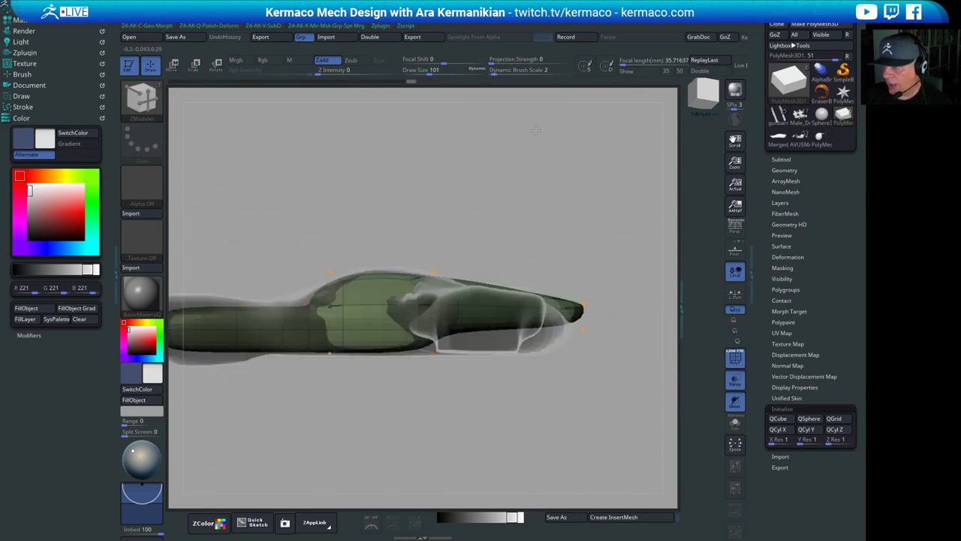
{"action": "right_click_drag", "start_coordinate": [536, 130], "coordinate": [253, 369]}
{"action": "left_click_drag", "start_coordinate": [455, 413], "coordinate": [415, 416]}
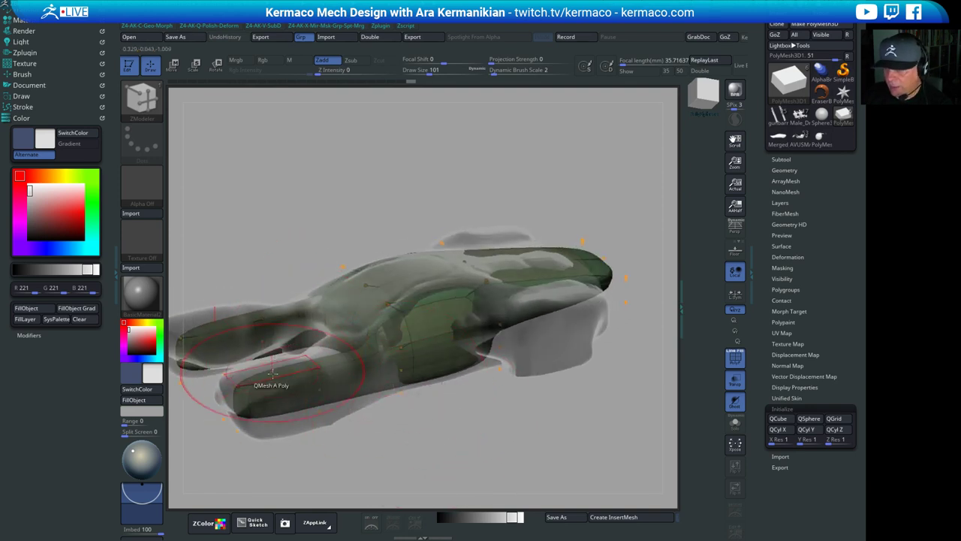
Extrude the top and bottom faces of both arm tips symmetrically to form upper and lower fins
{"action": "left_click_drag", "start_coordinate": [271, 373], "coordinate": [261, 347]}
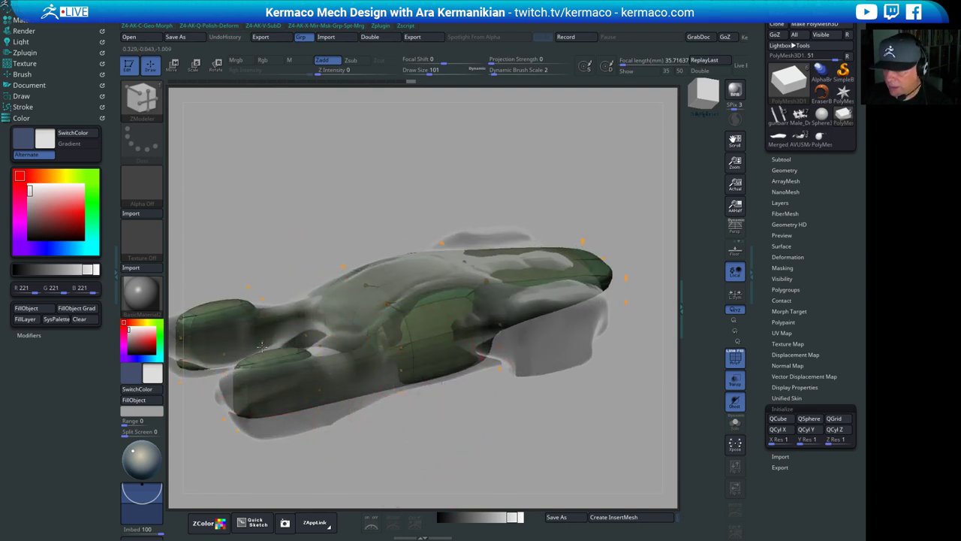
{"action": "mouse_move", "coordinate": [387, 478]}
{"action": "left_mouse_down"}
{"action": "mouse_move", "coordinate": [380, 381]}
{"action": "mouse_move", "coordinate": [563, 432]}
{"action": "left_mouse_up"}
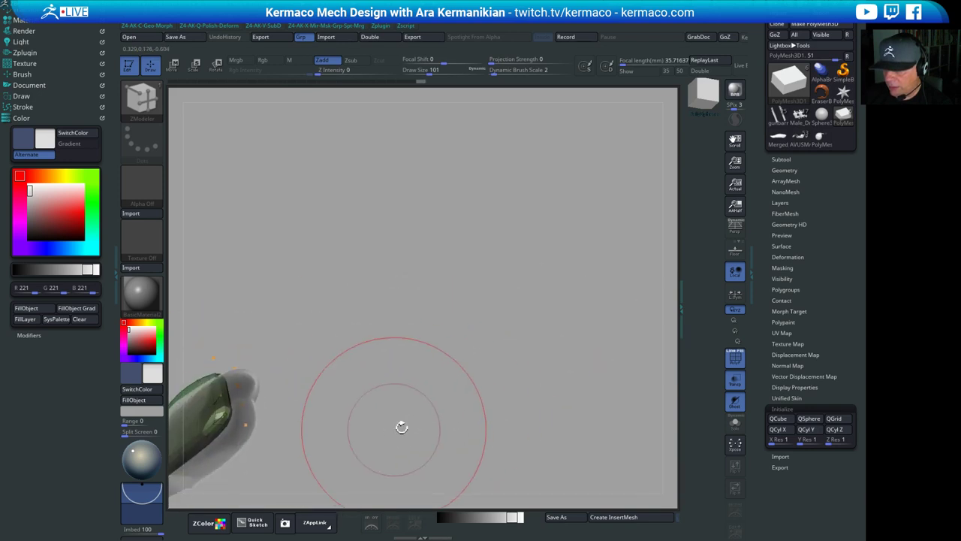
{"action": "left_click_drag", "start_coordinate": [401, 427], "coordinate": [417, 375]}
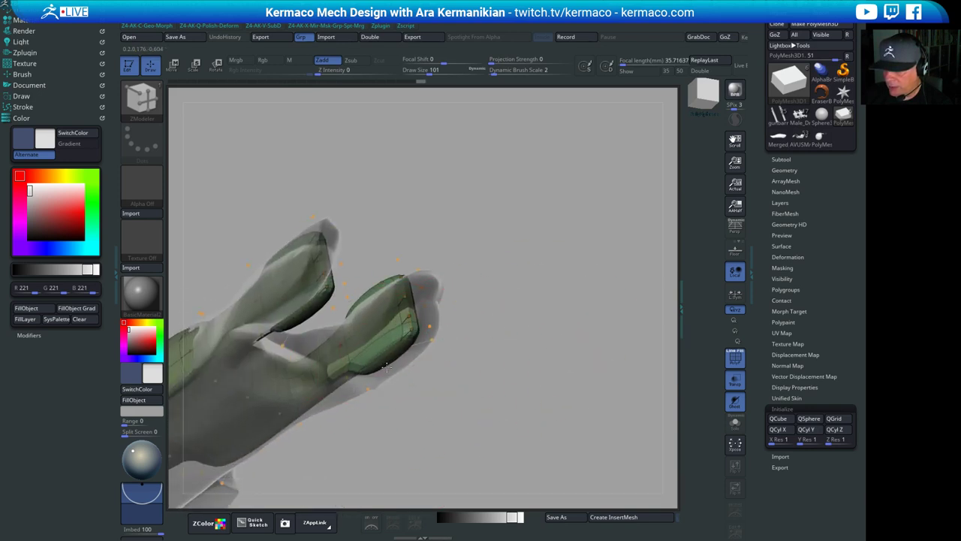
{"action": "left_click_drag", "start_coordinate": [577, 321], "coordinate": [518, 323], "text": "shift"}
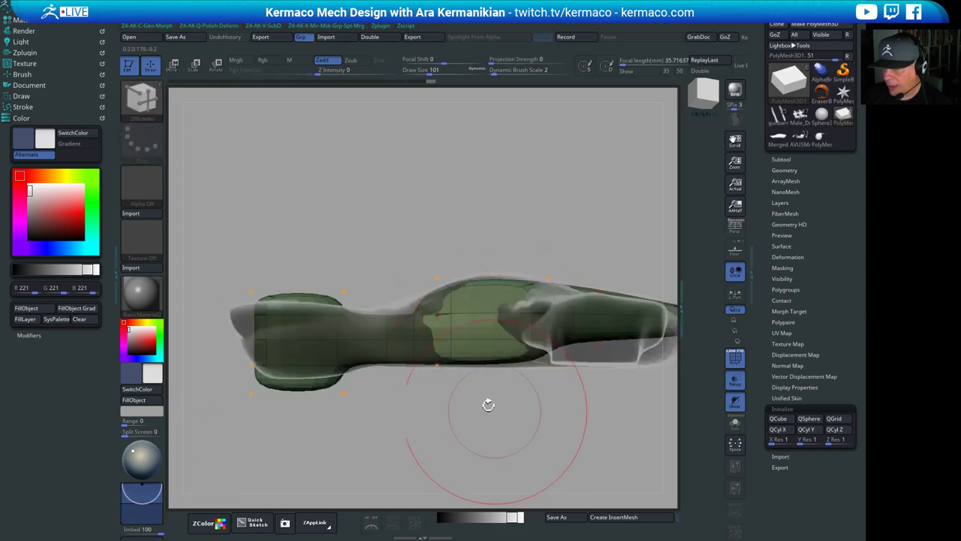
Pull the front faces of the arm tips forward into the ends of the prongs and quick-save the project
{"action": "mouse_move", "coordinate": [421, 409]}
{"action": "left_mouse_down", "text": "alt"}
{"action": "mouse_move", "coordinate": [480, 433]}
{"action": "mouse_move", "coordinate": [536, 422]}
{"action": "mouse_move", "coordinate": [633, 429]}
{"action": "mouse_move", "coordinate": [492, 425]}
{"action": "mouse_move", "coordinate": [491, 403]}
{"action": "mouse_move", "coordinate": [530, 443]}
{"action": "mouse_move", "coordinate": [528, 359]}
{"action": "mouse_move", "coordinate": [502, 401]}
{"action": "mouse_move", "coordinate": [526, 365]}
{"action": "mouse_move", "coordinate": [506, 386]}
{"action": "mouse_move", "coordinate": [427, 395]}
{"action": "mouse_move", "coordinate": [484, 382]}
{"action": "mouse_move", "coordinate": [488, 390]}
{"action": "left_mouse_up", "text": "alt"}
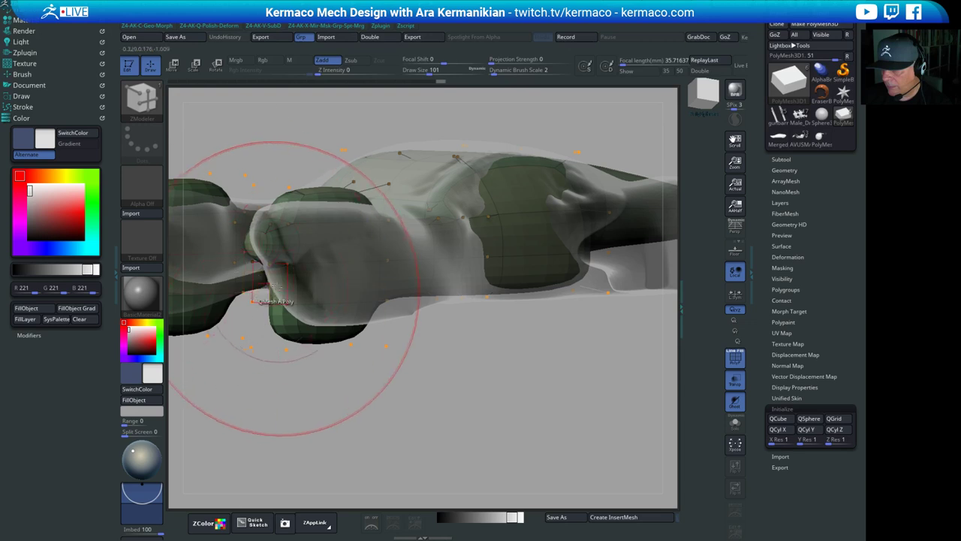
{"action": "left_click_drag", "start_coordinate": [286, 288], "coordinate": [271, 302]}
{"action": "left_click_drag", "start_coordinate": [406, 423], "coordinate": [435, 405], "text": "shift"}
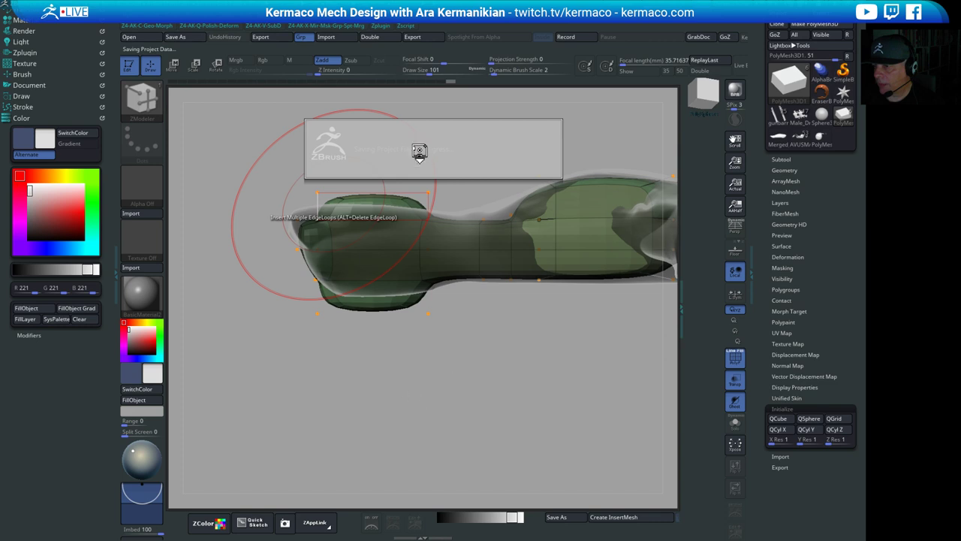
{"action": "left_click_drag", "start_coordinate": [491, 381], "coordinate": [493, 401]}
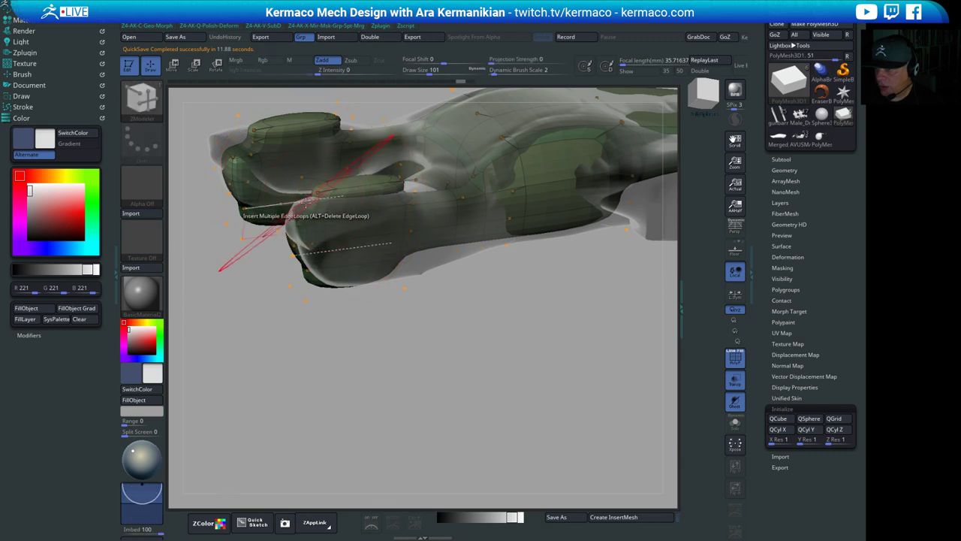
Insert edge loops across the front of both arm tips to tighten the rounded corners of their fins
{"action": "left_click_drag", "start_coordinate": [376, 344], "coordinate": [462, 367]}
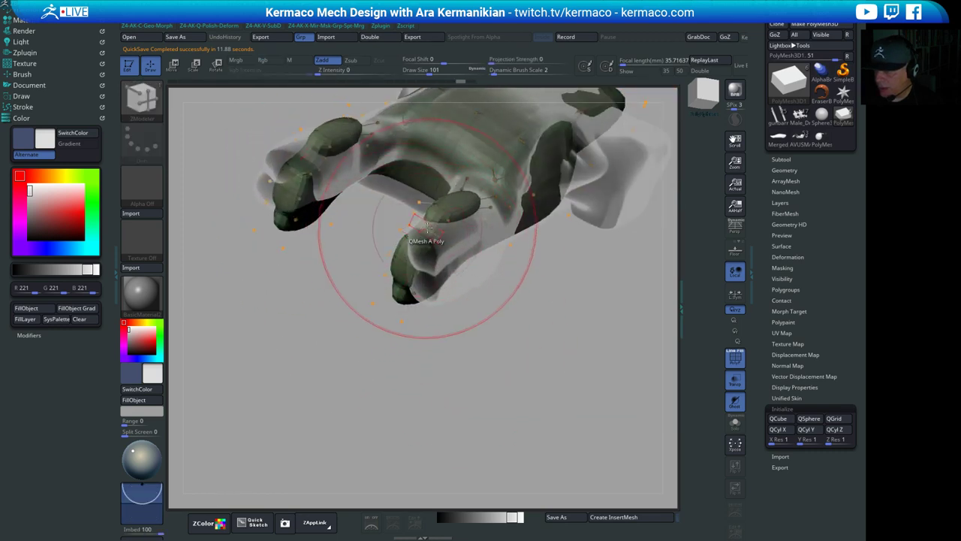
{"action": "left_click_drag", "start_coordinate": [509, 311], "coordinate": [550, 368]}
{"action": "left_click_drag", "start_coordinate": [402, 400], "coordinate": [311, 383], "text": "alt"}
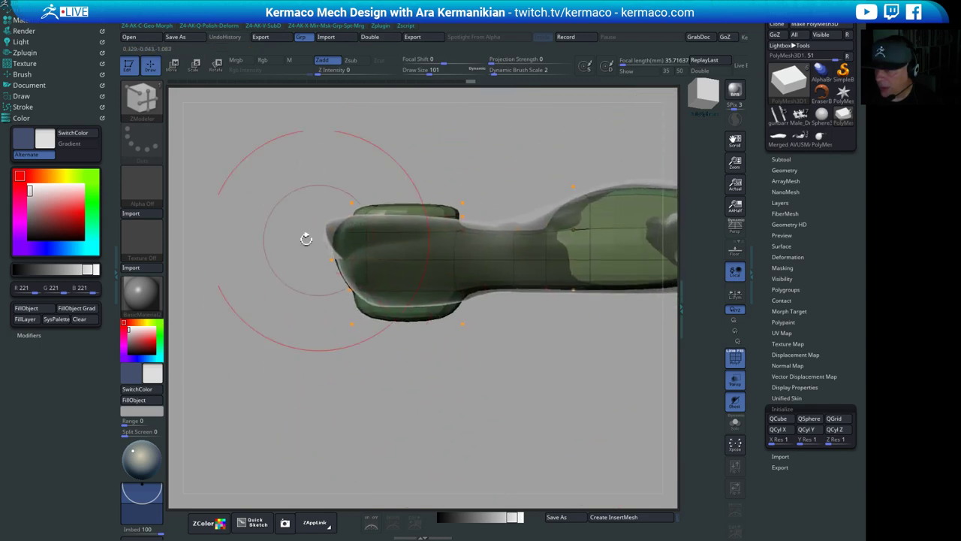
{"action": "left_click_drag", "start_coordinate": [236, 249], "coordinate": [261, 280]}
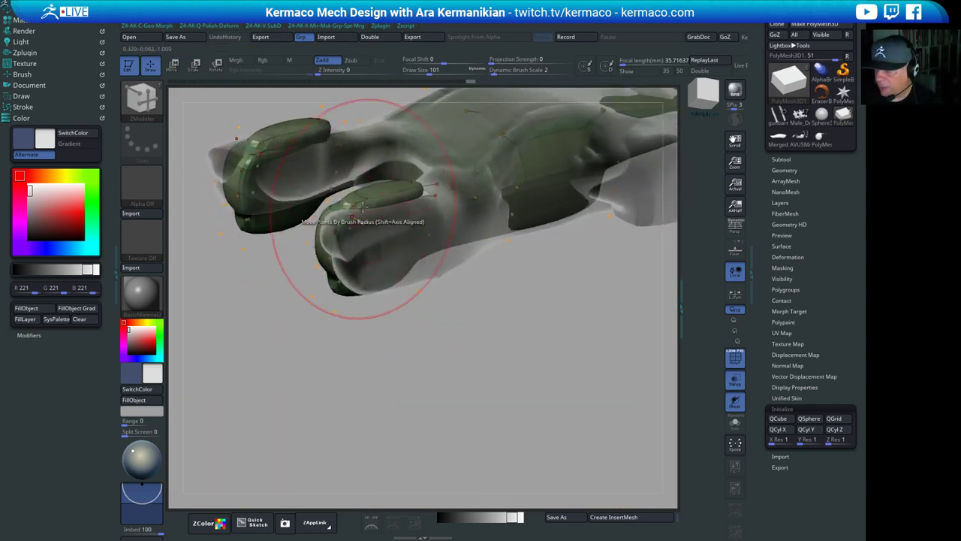
{"action": "left_click_drag", "start_coordinate": [385, 346], "coordinate": [356, 324]}
{"action": "left_click_drag", "start_coordinate": [370, 176], "coordinate": [388, 201]}
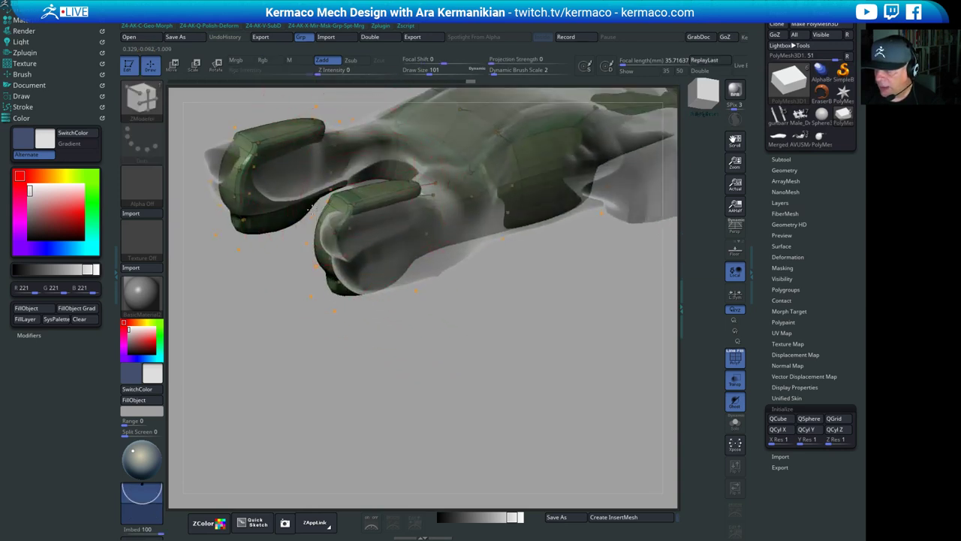
{"action": "left_click_drag", "start_coordinate": [330, 207], "coordinate": [310, 218]}
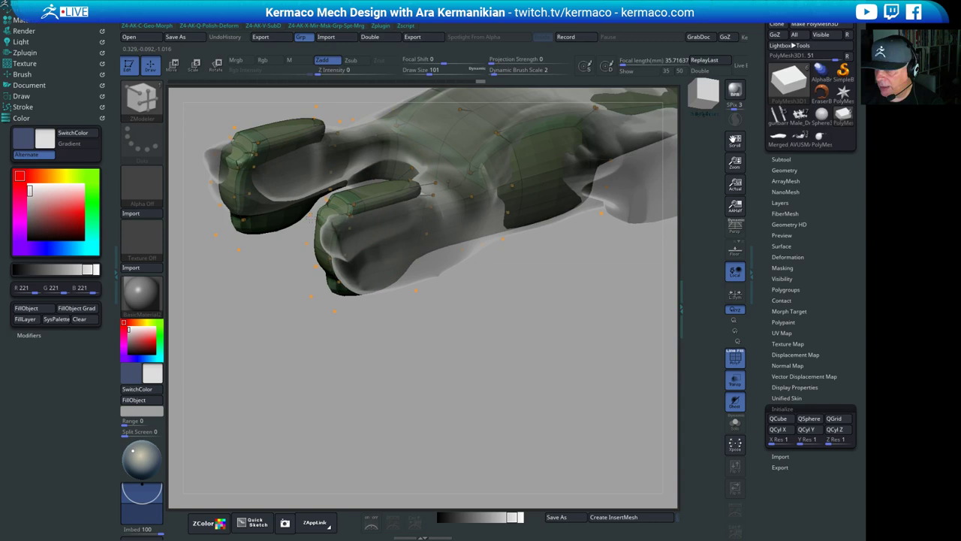
Cut back the upper front and top of the arm fins in side view with two curve strokes
{"action": "left_click_drag", "start_coordinate": [432, 416], "coordinate": [399, 415], "text": "shift"}
{"action": "left_click_drag", "start_coordinate": [399, 416], "coordinate": [414, 401], "text": "alt"}
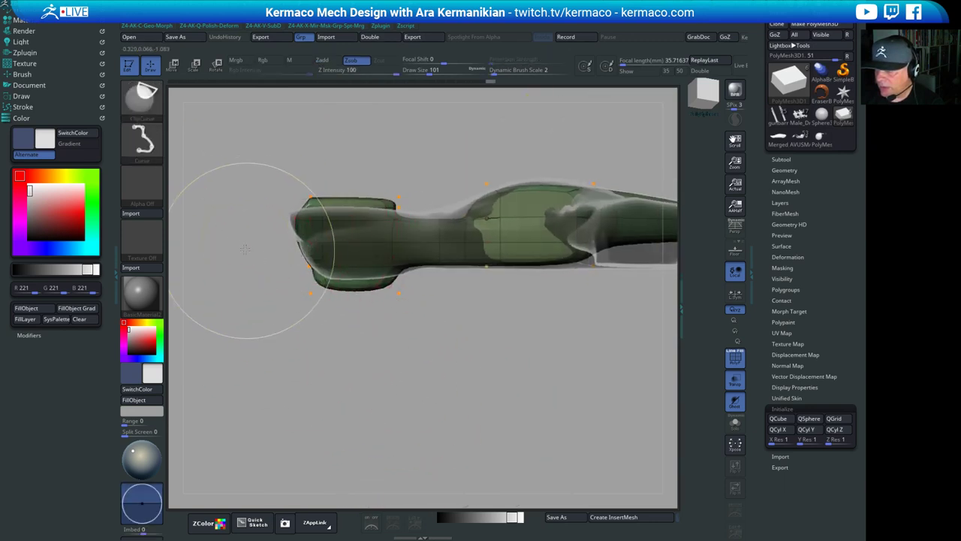
{"action": "left_click_drag", "start_coordinate": [244, 247], "coordinate": [389, 144], "text": "ctrl+shift"}
{"action": "left_click_drag", "start_coordinate": [315, 165], "coordinate": [425, 218], "text": "ctrl+shift"}
{"action": "mouse_move", "coordinate": [464, 383]}
{"action": "left_mouse_down"}
{"action": "mouse_move", "coordinate": [486, 383]}
{"action": "mouse_move", "coordinate": [505, 411]}
{"action": "mouse_move", "coordinate": [438, 382]}
{"action": "mouse_move", "coordinate": [431, 350]}
{"action": "mouse_move", "coordinate": [511, 329]}
{"action": "left_mouse_up"}
{"action": "left_click_drag", "start_coordinate": [511, 328], "coordinate": [518, 399]}
{"action": "mouse_move", "coordinate": [518, 400]}
{"action": "left_mouse_down"}
{"action": "mouse_move", "coordinate": [505, 384]}
{"action": "mouse_move", "coordinate": [514, 367]}
{"action": "mouse_move", "coordinate": [566, 420]}
{"action": "mouse_move", "coordinate": [519, 400]}
{"action": "left_mouse_up"}
Choose the Move brush and push the body's upper and lower contours toward the vehicle's silhouette
{"action": "key", "text": "b"}
{"action": "key", "text": "m"}
{"action": "key", "text": "v"}
{"action": "mouse_move", "coordinate": [482, 354]}
{"action": "left_mouse_down"}
{"action": "mouse_move", "coordinate": [516, 277]}
{"action": "mouse_move", "coordinate": [474, 301]}
{"action": "mouse_move", "coordinate": [543, 359]}
{"action": "left_mouse_up"}
{"action": "left_click_drag", "start_coordinate": [519, 271], "coordinate": [453, 282]}
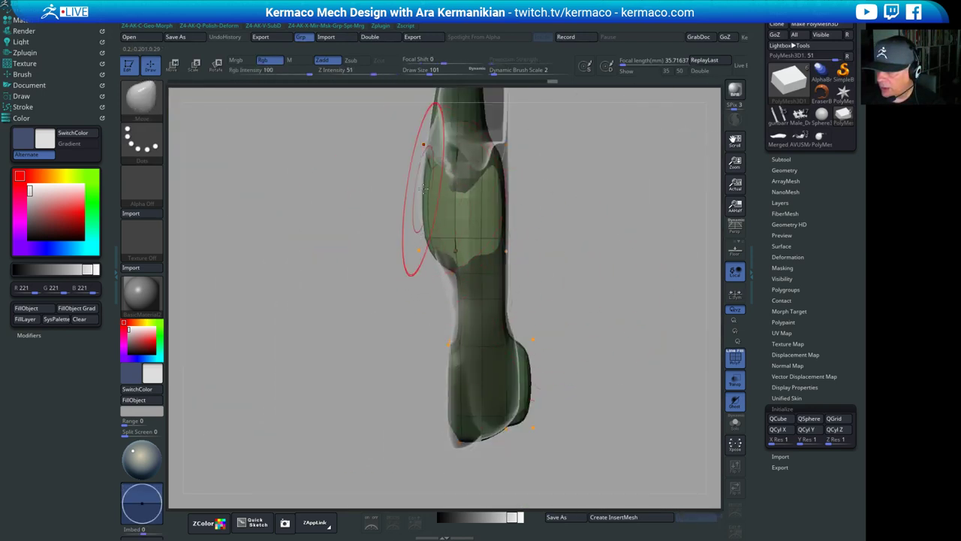
{"action": "left_click_drag", "start_coordinate": [424, 188], "coordinate": [409, 184]}
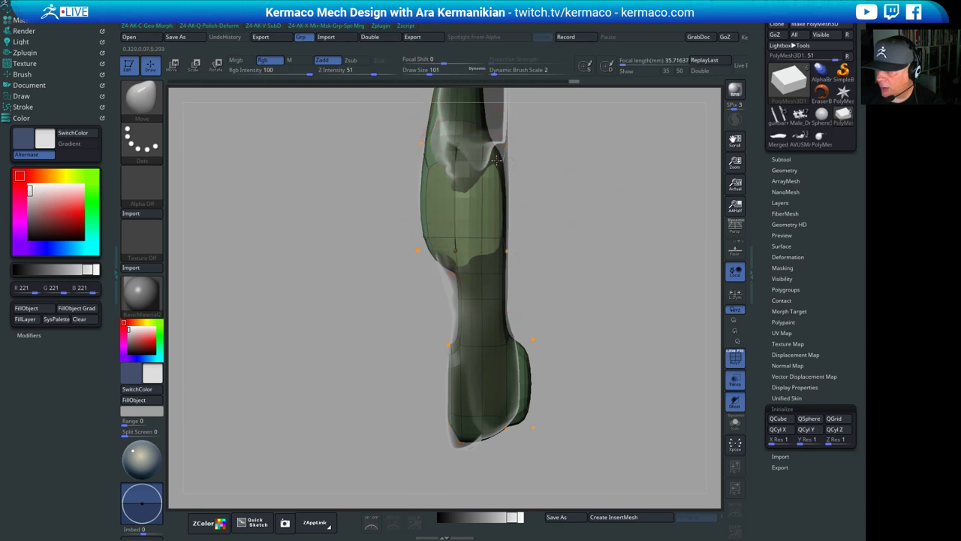
{"action": "mouse_move", "coordinate": [497, 160]}
{"action": "left_mouse_down"}
{"action": "mouse_move", "coordinate": [486, 156]}
{"action": "mouse_move", "coordinate": [495, 155]}
{"action": "left_mouse_up"}
{"action": "mouse_move", "coordinate": [609, 185]}
{"action": "left_mouse_down", "text": "shift"}
{"action": "mouse_move", "coordinate": [614, 170]}
{"action": "mouse_move", "coordinate": [622, 273]}
{"action": "mouse_move", "coordinate": [563, 235]}
{"action": "mouse_move", "coordinate": [574, 244]}
{"action": "mouse_move", "coordinate": [574, 199]}
{"action": "mouse_move", "coordinate": [557, 263]}
{"action": "mouse_move", "coordinate": [564, 306]}
{"action": "mouse_move", "coordinate": [534, 250]}
{"action": "mouse_move", "coordinate": [558, 284]}
{"action": "left_mouse_up", "text": "shift"}
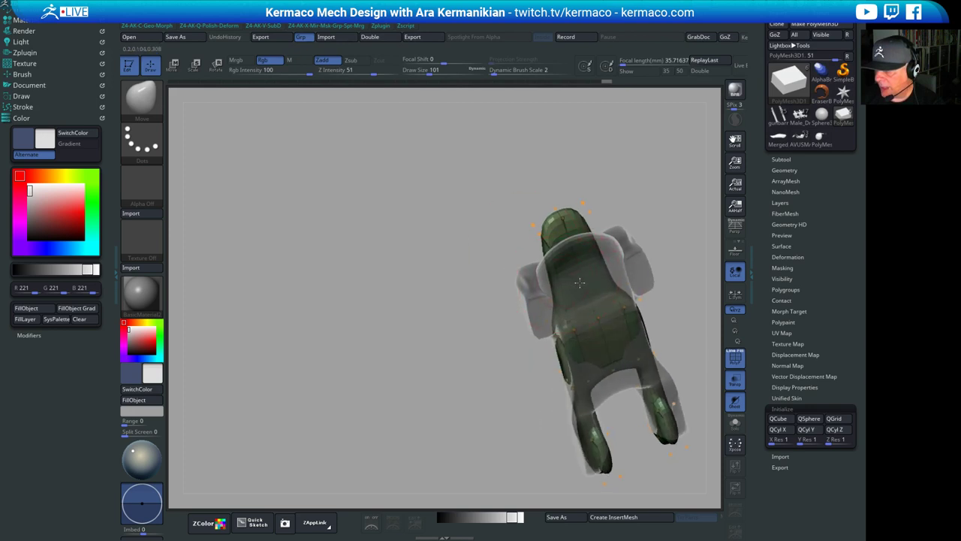
{"action": "left_click_drag", "start_coordinate": [598, 196], "coordinate": [539, 255]}
Return to the ZModeler brush, insert a lengthwise centre edge loop and raise the faces behind the canopy
{"action": "key", "text": "b"}
{"action": "key", "text": "z"}
{"action": "key", "text": "m"}
{"action": "left_click_drag", "start_coordinate": [515, 313], "coordinate": [499, 306]}
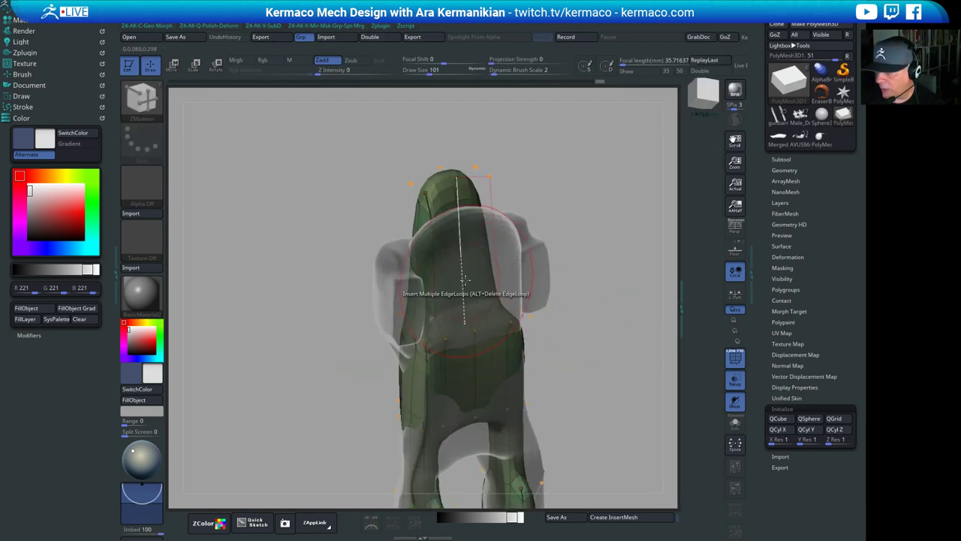
{"action": "left_click_drag", "start_coordinate": [563, 274], "coordinate": [496, 266]}
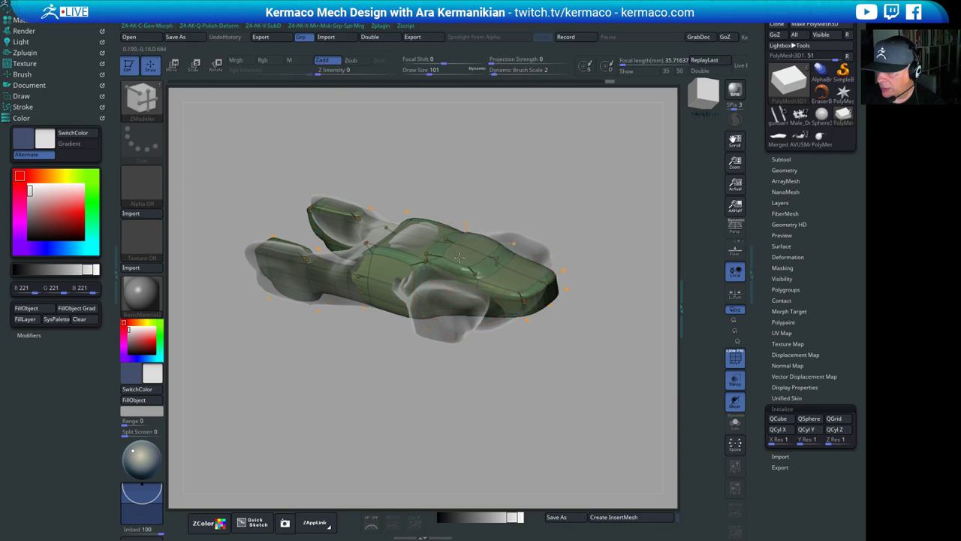
Raise the forward canopy top faces to form one continuous roof with the raised section behind them
{"action": "left_click_drag", "start_coordinate": [522, 215], "coordinate": [503, 184]}
{"action": "left_click_drag", "start_coordinate": [503, 184], "coordinate": [498, 208]}
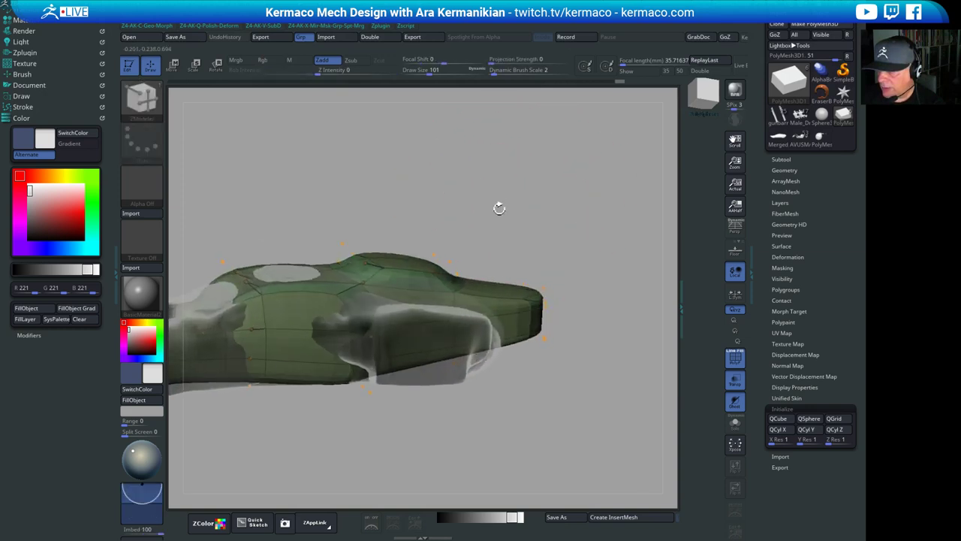
{"action": "left_click", "coordinate": [339, 279], "text": "alt"}
{"action": "left_click", "coordinate": [324, 261], "text": "alt"}
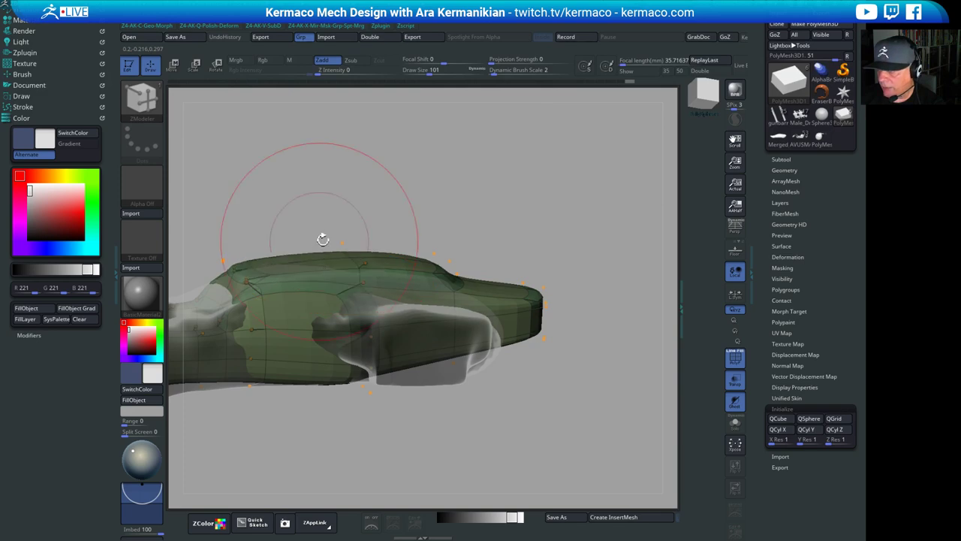
Extrude the upper side faces beside the canopy symmetrically outward into side pods with QMesh
{"action": "left_click_drag", "start_coordinate": [323, 239], "coordinate": [316, 317]}
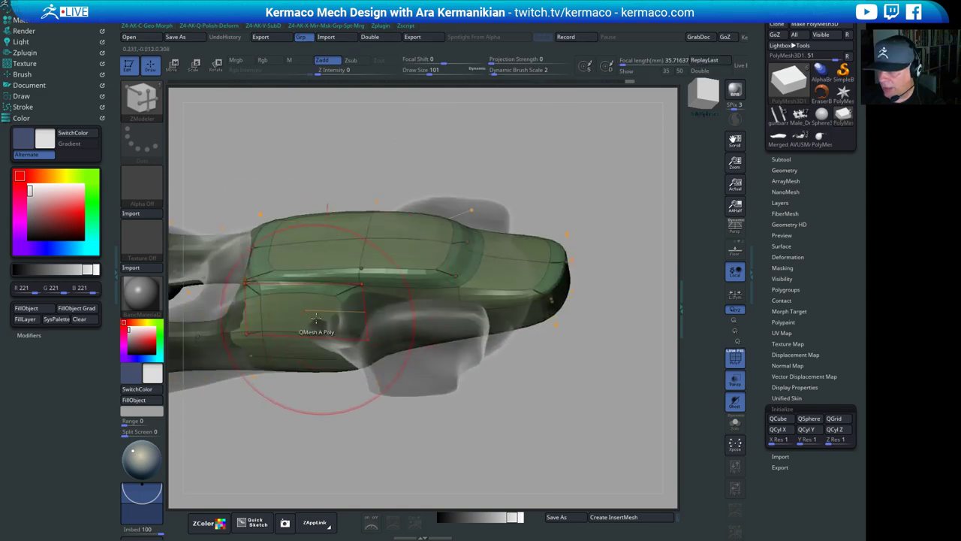
{"action": "left_click_drag", "start_coordinate": [506, 167], "coordinate": [469, 227]}
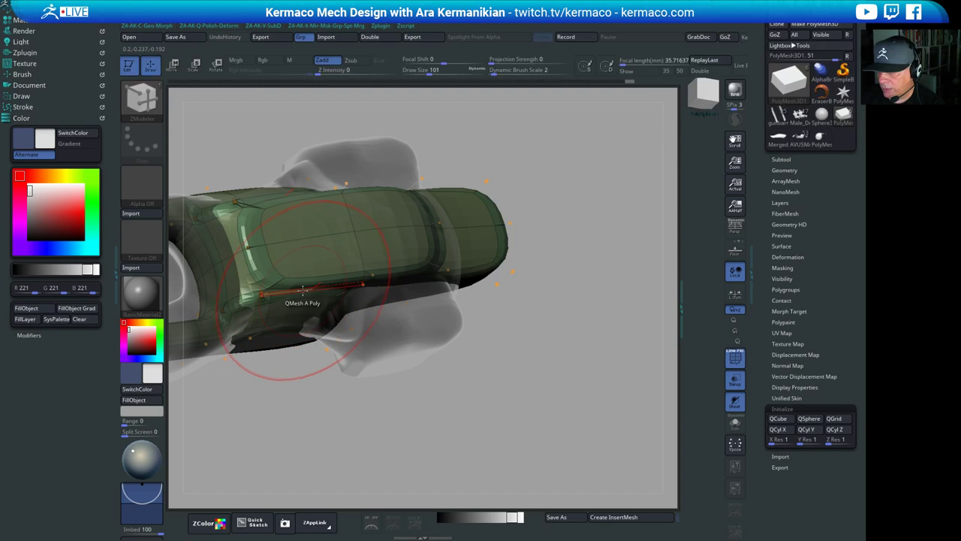
{"action": "mouse_move", "coordinate": [304, 303]}
{"action": "left_mouse_down"}
{"action": "mouse_move", "coordinate": [329, 329]}
{"action": "mouse_move", "coordinate": [319, 282]}
{"action": "left_mouse_up"}
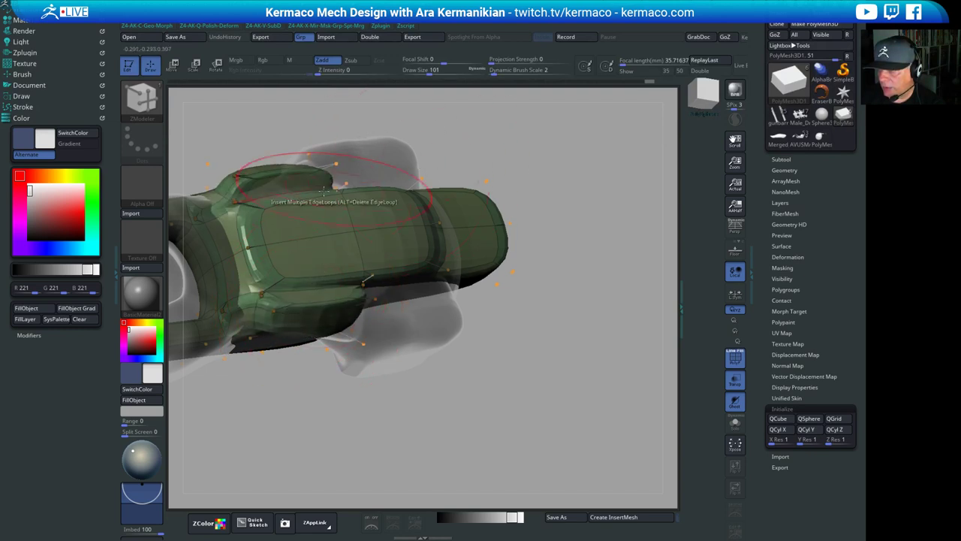
Raise the side pods' top faces with QMesh until they merge with the roof into one broad surface
{"action": "left_click_drag", "start_coordinate": [289, 181], "coordinate": [310, 191]}
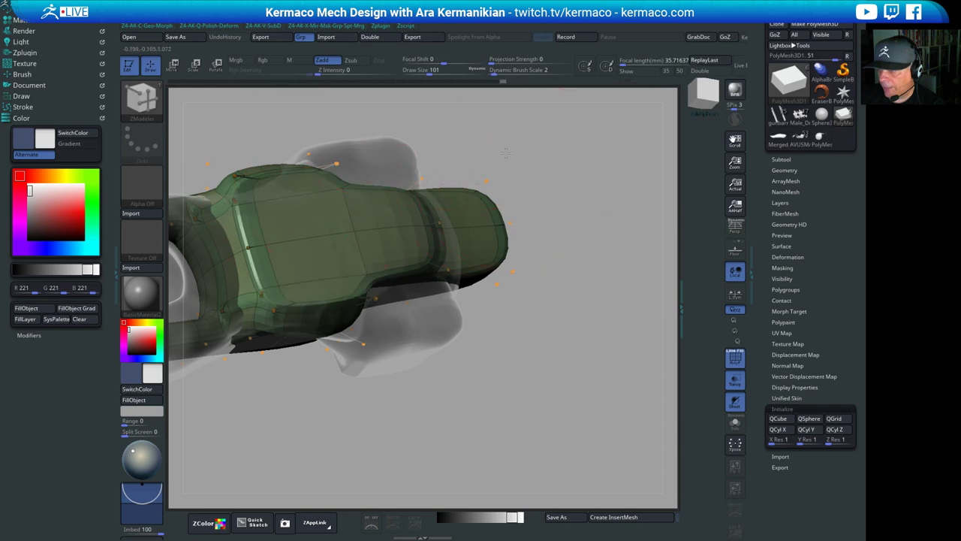
{"action": "left_click_drag", "start_coordinate": [506, 153], "coordinate": [479, 168], "text": "shift"}
{"action": "left_click_drag", "start_coordinate": [479, 169], "coordinate": [508, 188]}
{"action": "mouse_move", "coordinate": [502, 255]}
{"action": "left_mouse_down"}
{"action": "mouse_move", "coordinate": [460, 314]}
{"action": "mouse_move", "coordinate": [511, 293]}
{"action": "mouse_move", "coordinate": [588, 356]}
{"action": "left_mouse_up"}
{"action": "mouse_move", "coordinate": [270, 223]}
{"action": "left_mouse_down", "text": "ctrl+shift"}
{"action": "mouse_move", "coordinate": [501, 157]}
{"action": "mouse_move", "coordinate": [536, 176]}
{"action": "mouse_move", "coordinate": [537, 213]}
{"action": "mouse_move", "coordinate": [551, 189]}
{"action": "left_mouse_up", "text": "ctrl+shift"}
{"action": "left_click_drag", "start_coordinate": [574, 320], "coordinate": [588, 321], "text": "alt"}
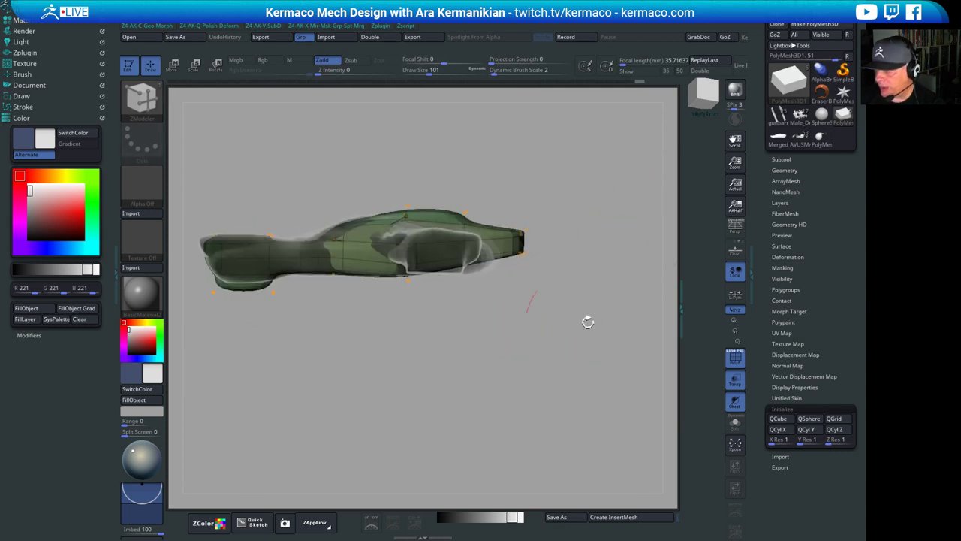
Hide the aston2 concept vehicle subtool so only the low-poly structure is displayed
{"action": "left_click", "coordinate": [788, 159]}
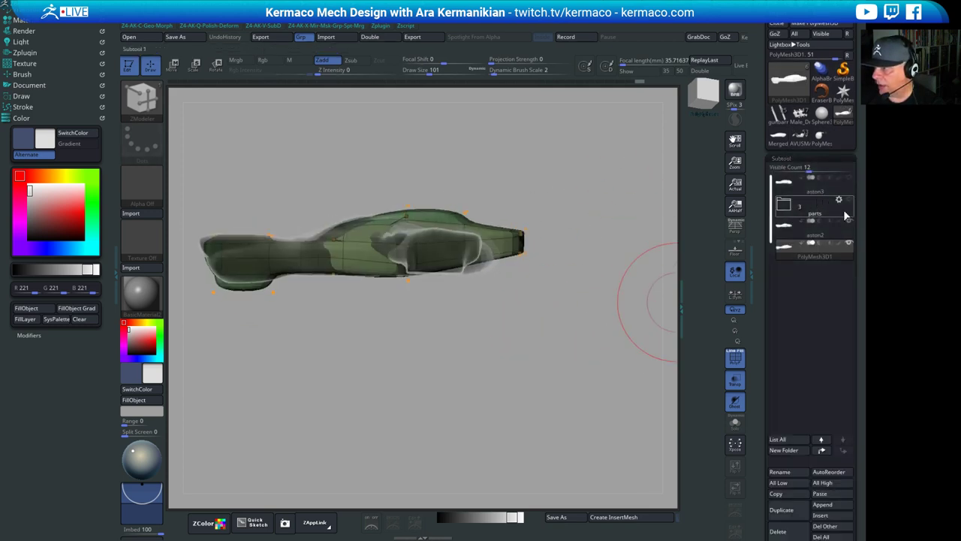
{"action": "left_click", "coordinate": [849, 223]}
{"action": "left_click_drag", "start_coordinate": [617, 249], "coordinate": [612, 223]}
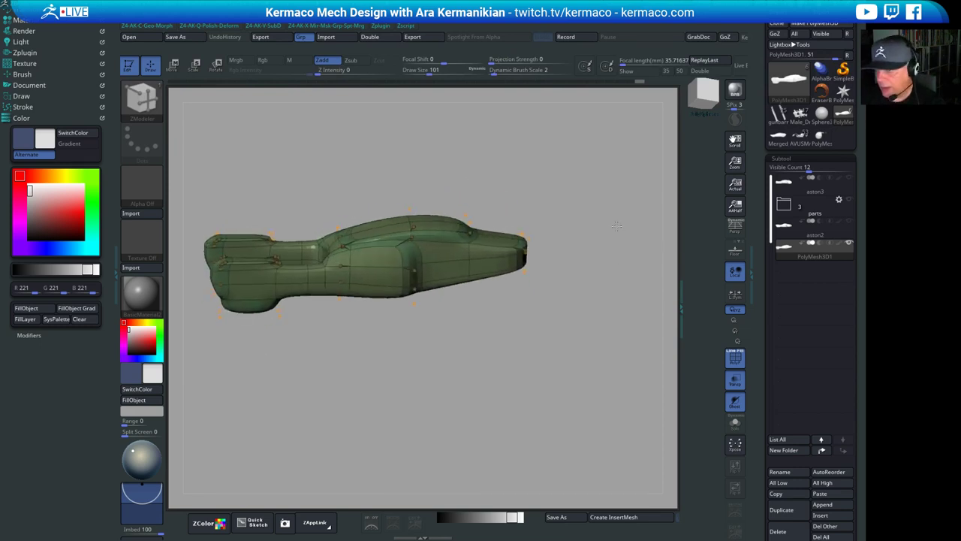
{"action": "left_click_drag", "start_coordinate": [436, 154], "coordinate": [449, 223], "text": "alt"}
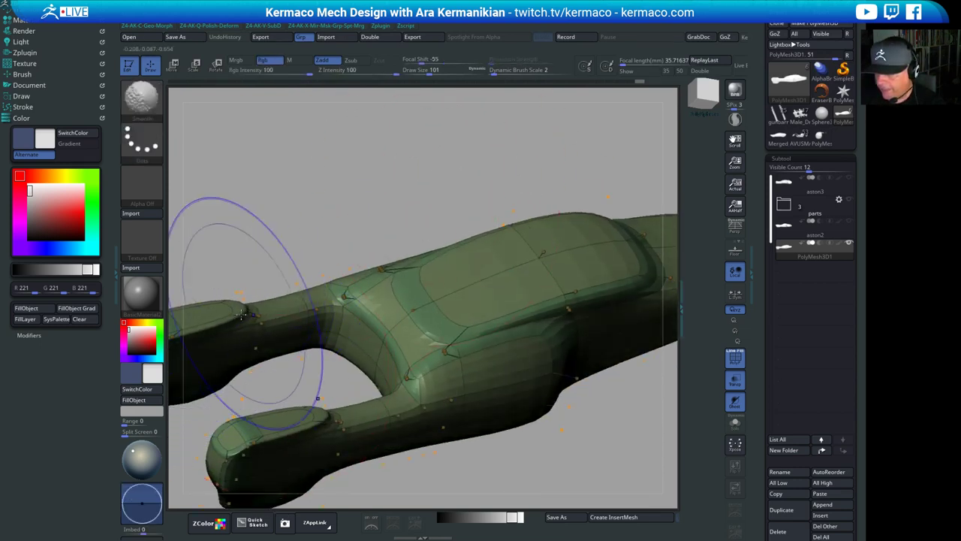
{"action": "mouse_move", "coordinate": [308, 267]}
{"action": "left_mouse_down", "text": "alt"}
{"action": "mouse_move", "coordinate": [399, 163]}
{"action": "mouse_move", "coordinate": [332, 140]}
{"action": "left_mouse_up", "text": "alt"}
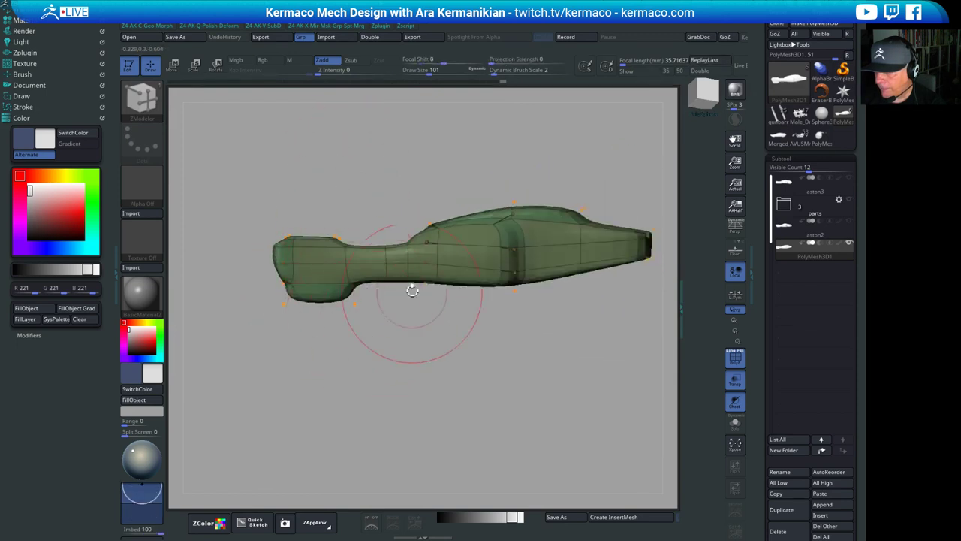
Set both the ZModeler edge action and point action to Do Nothing
{"action": "mouse_move", "coordinate": [353, 261]}
{"action": "left_mouse_down", "text": "shift"}
{"action": "mouse_move", "coordinate": [381, 275]}
{"action": "mouse_move", "coordinate": [562, 269]}
{"action": "left_mouse_up", "text": "shift"}
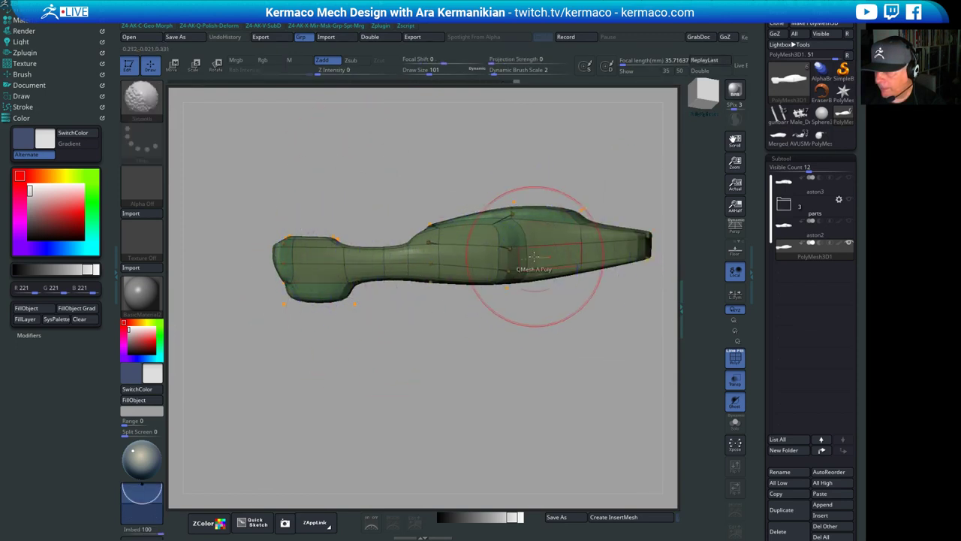
{"action": "left_click", "coordinate": [542, 260], "text": "alt"}
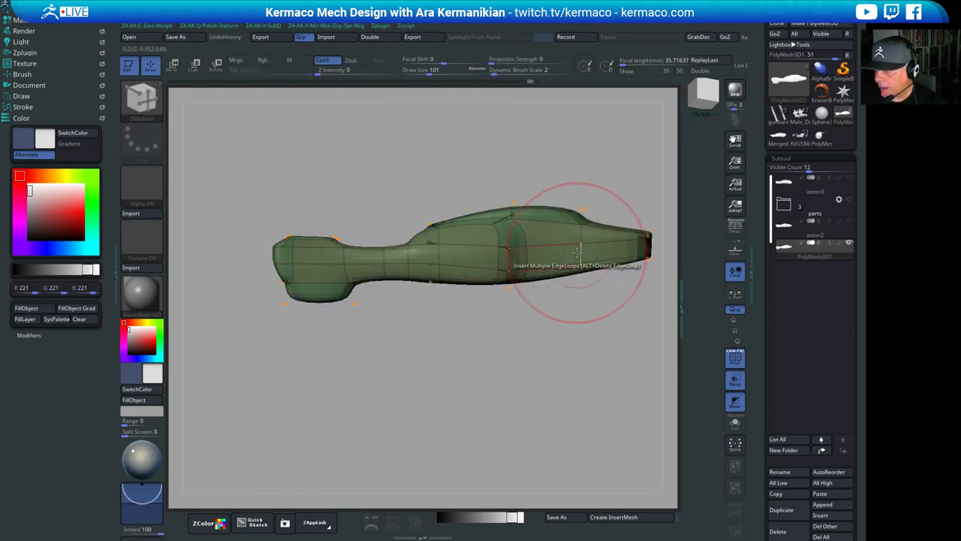
{"action": "key", "text": "space"}
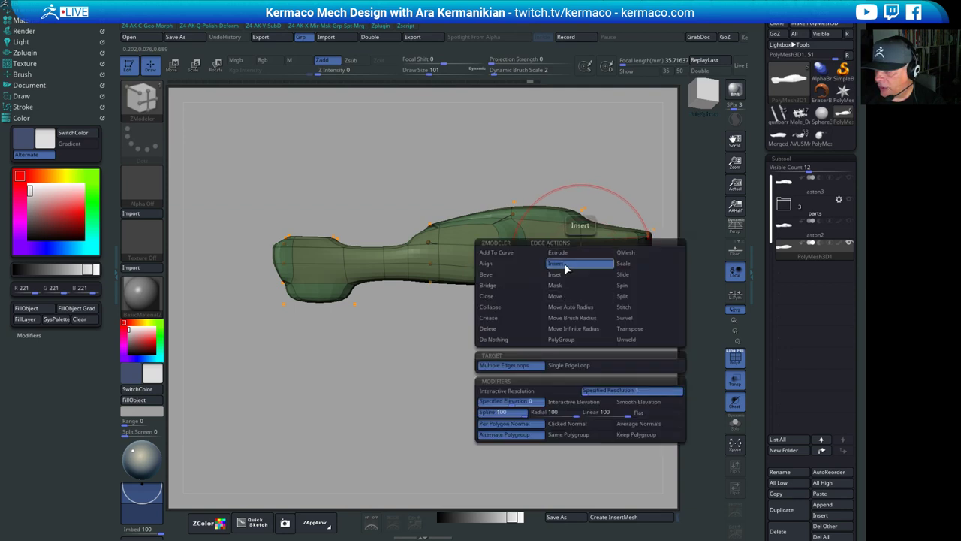
{"action": "left_click", "coordinate": [507, 343]}
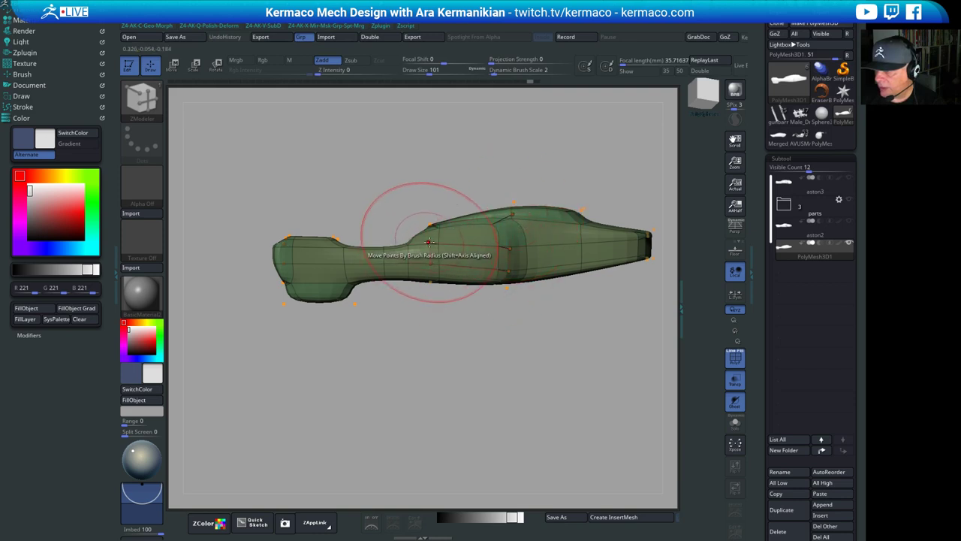
{"action": "key", "text": "space"}
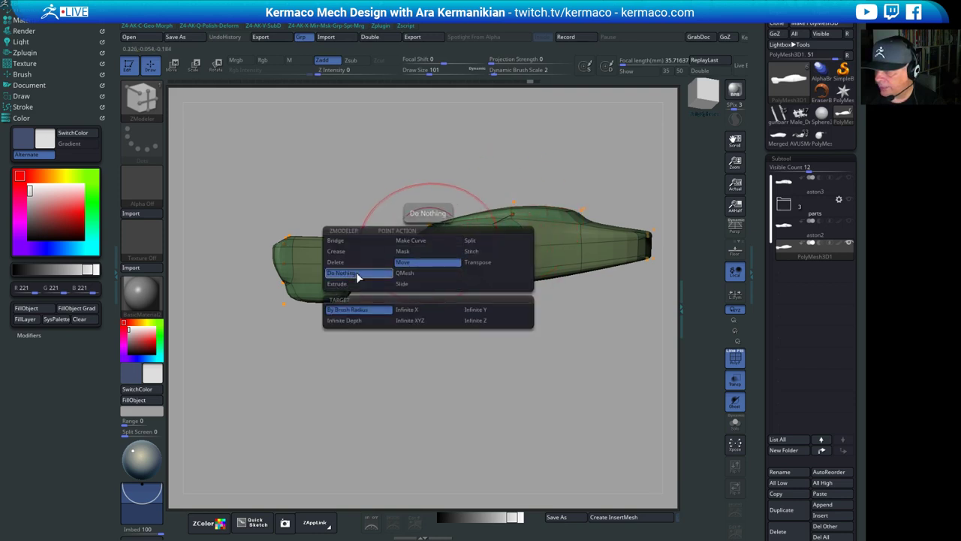
{"action": "left_click", "coordinate": [358, 275]}
{"action": "left_click_drag", "start_coordinate": [551, 337], "coordinate": [541, 329]}
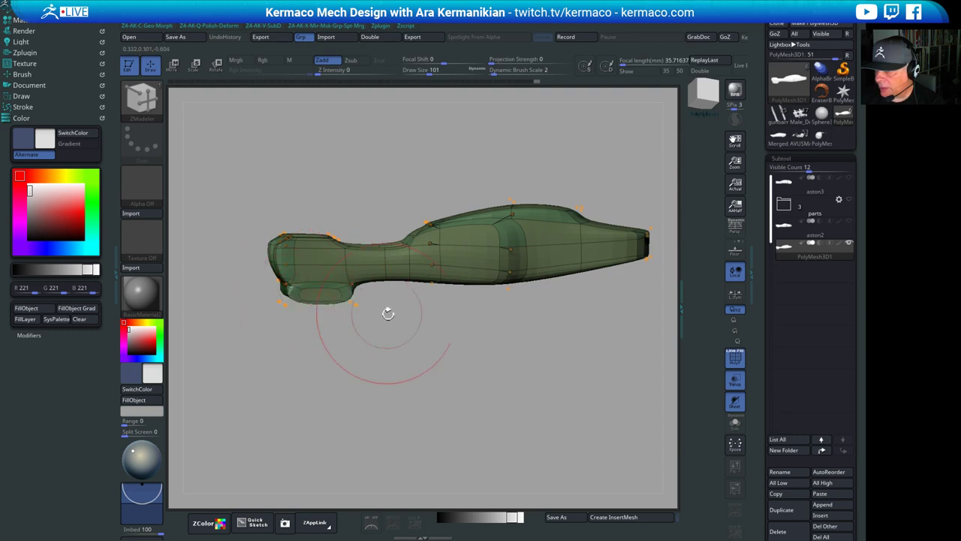
{"action": "left_click_drag", "start_coordinate": [451, 181], "coordinate": [422, 185], "text": "shift"}
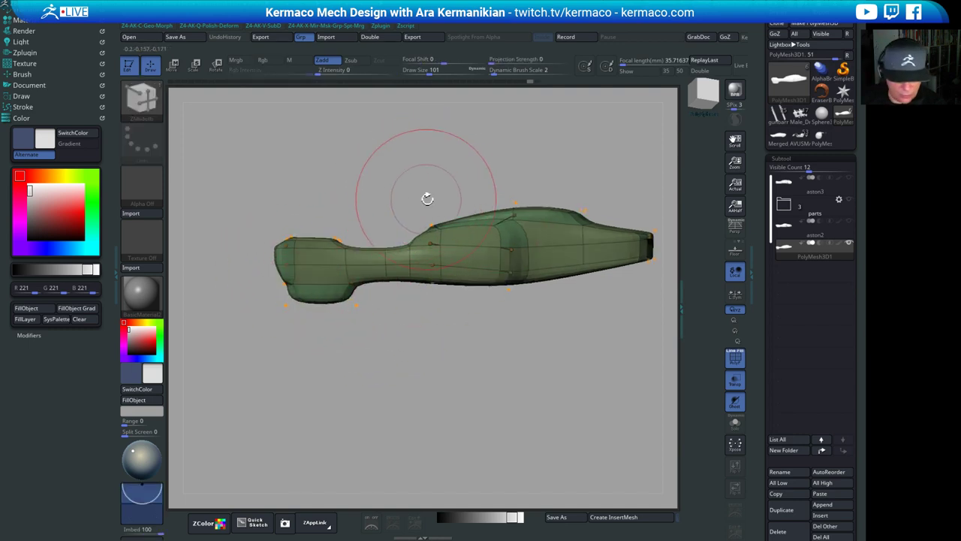
Choose the Move brush, pull the prongs' upper front tips forward and raise the middle of the roof
{"action": "key", "text": "b"}
{"action": "key", "text": "m"}
{"action": "key", "text": "v"}
{"action": "left_click_drag", "start_coordinate": [474, 169], "coordinate": [387, 210]}
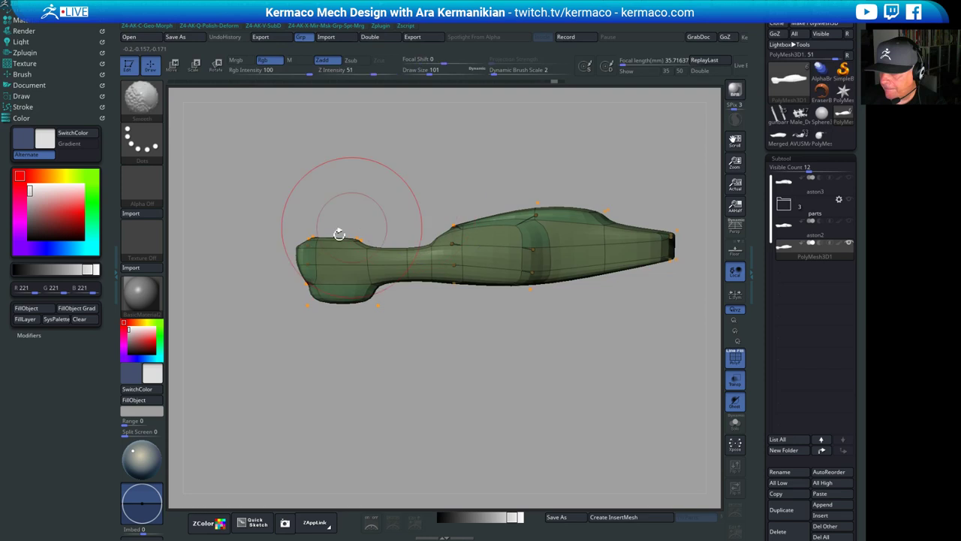
{"action": "mouse_move", "coordinate": [360, 242]}
{"action": "left_mouse_down"}
{"action": "mouse_move", "coordinate": [289, 232]}
{"action": "mouse_move", "coordinate": [269, 245]}
{"action": "left_mouse_up"}
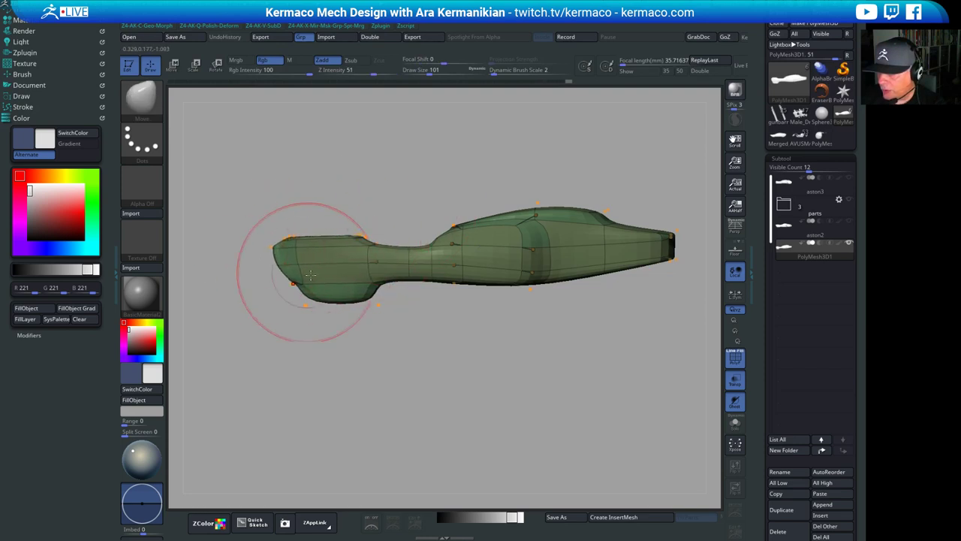
{"action": "left_click_drag", "start_coordinate": [584, 183], "coordinate": [509, 209]}
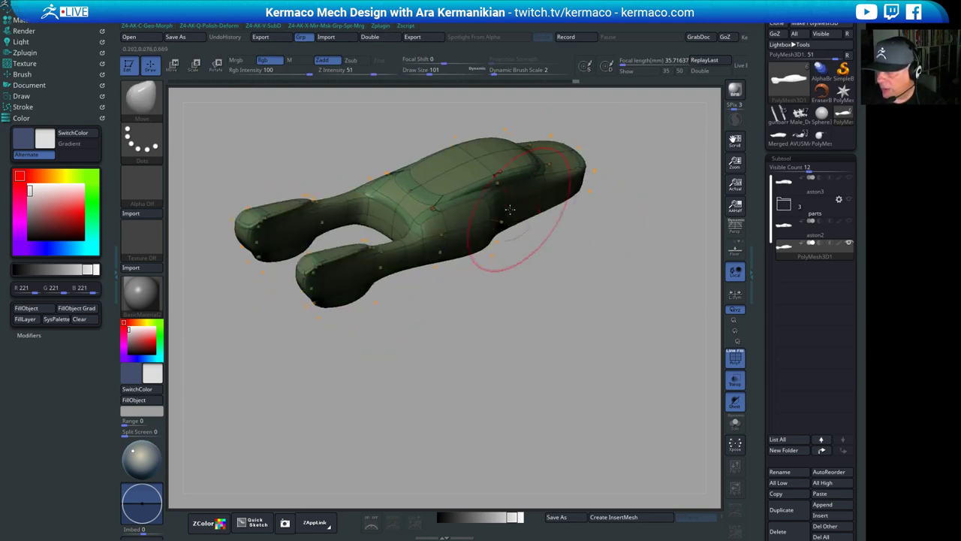
{"action": "left_click_drag", "start_coordinate": [415, 169], "coordinate": [464, 151]}
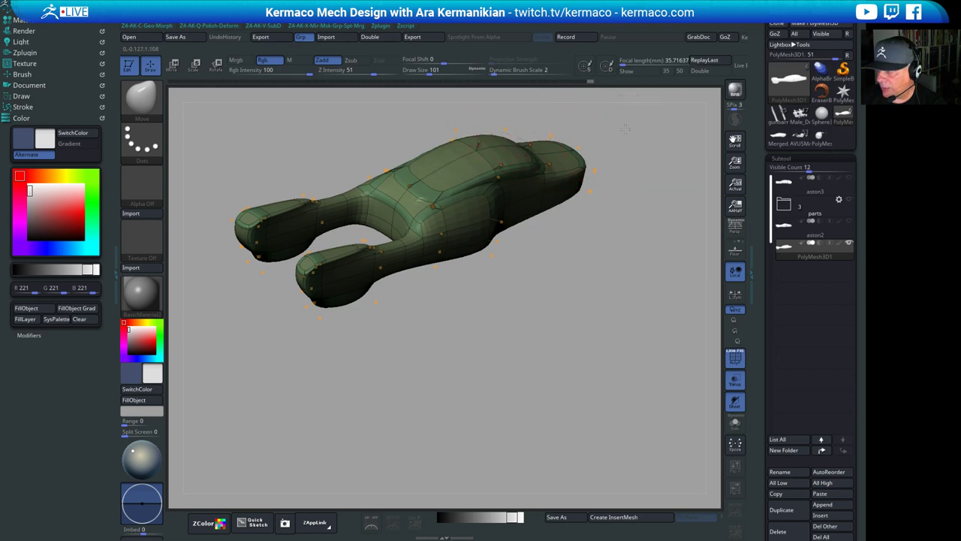
Push the rear section's sides and end contour symmetrically into shape with the Move brush
{"action": "left_click_drag", "start_coordinate": [626, 129], "coordinate": [644, 129]}
{"action": "left_click_drag", "start_coordinate": [567, 194], "coordinate": [550, 180]}
{"action": "left_click_drag", "start_coordinate": [620, 177], "coordinate": [641, 158], "text": "shift"}
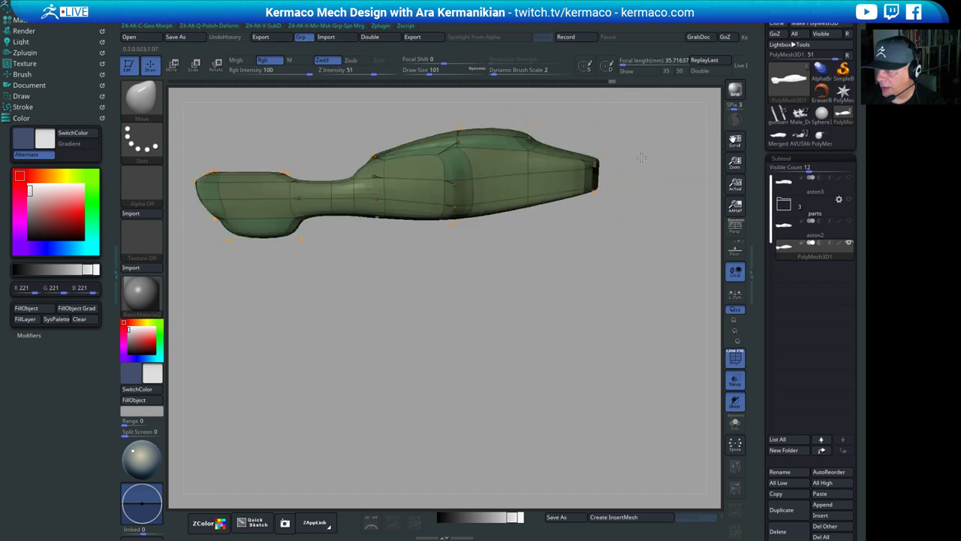
{"action": "left_click_drag", "start_coordinate": [584, 188], "coordinate": [592, 189]}
{"action": "left_click_drag", "start_coordinate": [492, 285], "coordinate": [474, 216]}
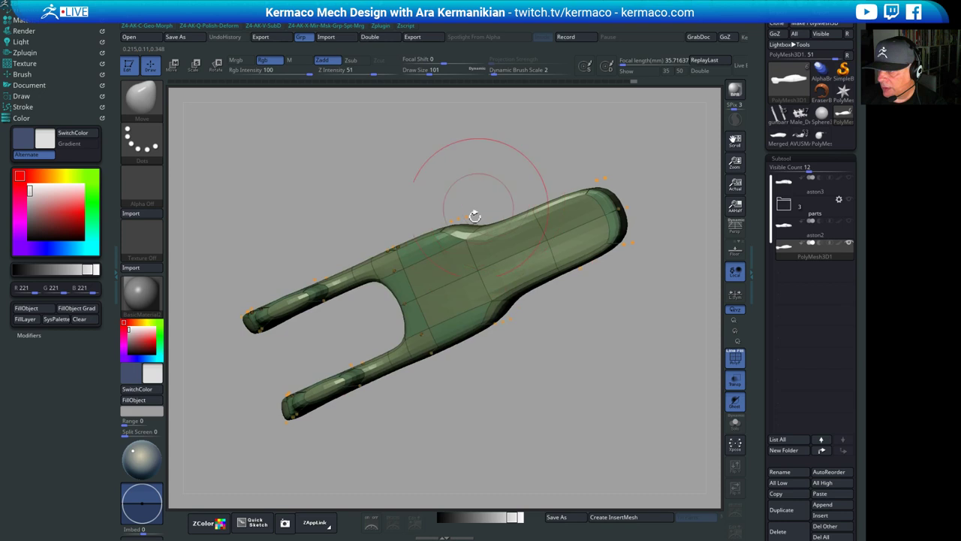
{"action": "left_click_drag", "start_coordinate": [535, 263], "coordinate": [559, 251]}
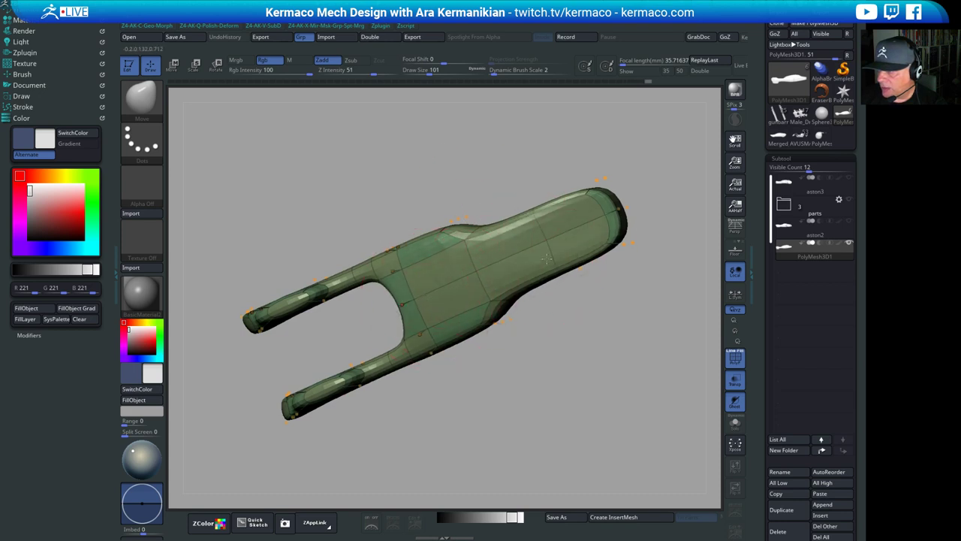
{"action": "left_click_drag", "start_coordinate": [562, 190], "coordinate": [564, 221], "text": "shift"}
{"action": "left_click_drag", "start_coordinate": [579, 273], "coordinate": [598, 320], "text": "alt"}
{"action": "left_click_drag", "start_coordinate": [660, 182], "coordinate": [479, 242], "text": "alt"}
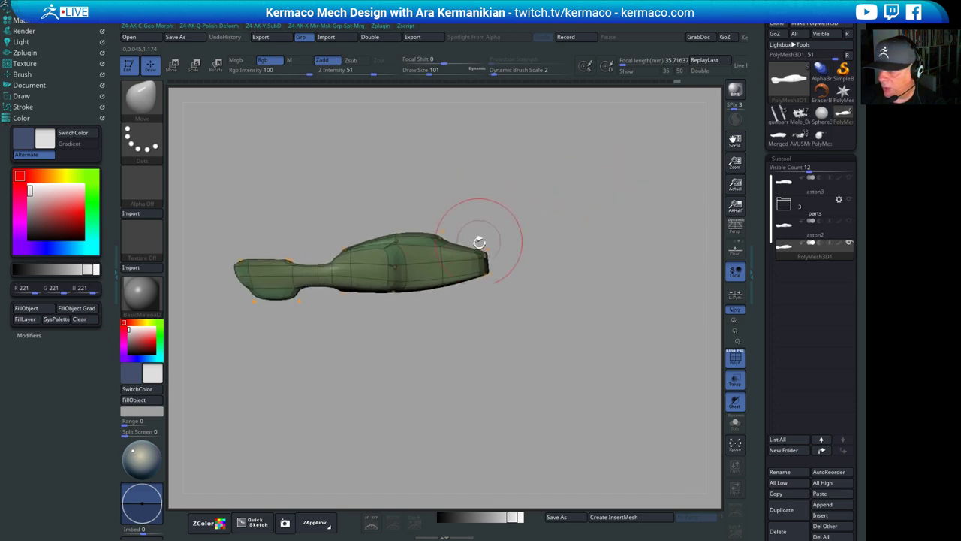
Smooth the roof and push the side profile into a streamlined curve with a tapered tail
{"action": "left_click_drag", "start_coordinate": [545, 210], "coordinate": [542, 302]}
{"action": "left_click_drag", "start_coordinate": [526, 229], "coordinate": [434, 237]}
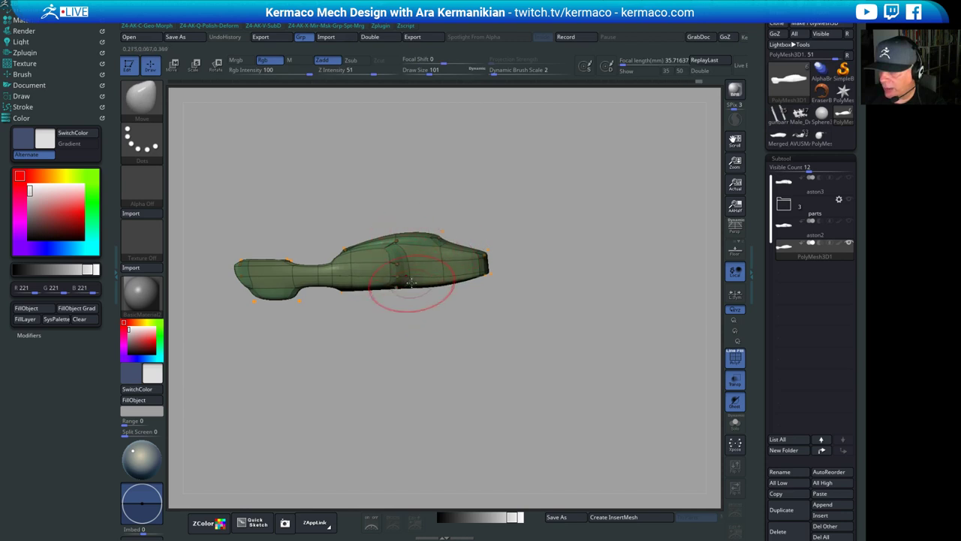
{"action": "mouse_move", "coordinate": [498, 199]}
{"action": "left_mouse_down"}
{"action": "mouse_move", "coordinate": [530, 205]}
{"action": "mouse_move", "coordinate": [551, 234]}
{"action": "mouse_move", "coordinate": [567, 230]}
{"action": "mouse_move", "coordinate": [517, 243]}
{"action": "left_mouse_up"}
{"action": "left_click_drag", "start_coordinate": [518, 278], "coordinate": [501, 211]}
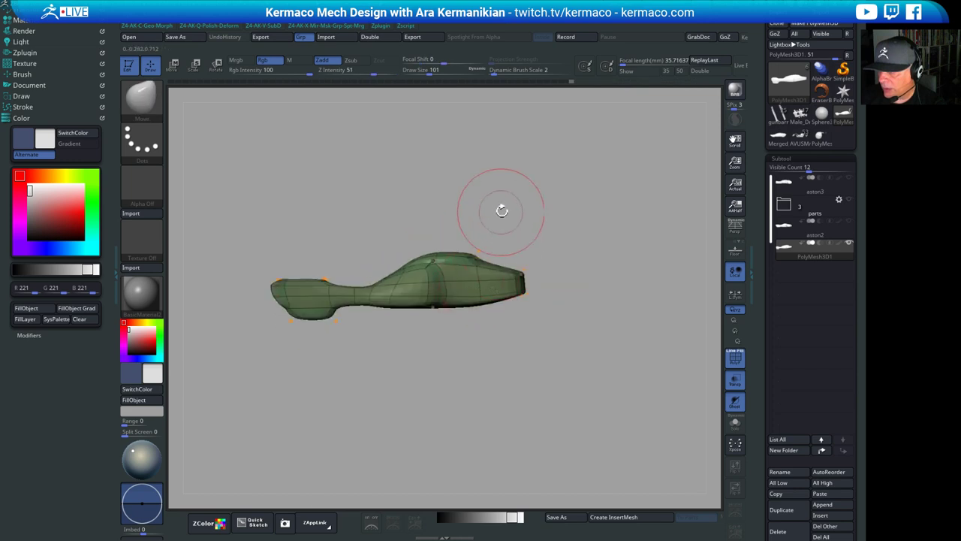
{"action": "mouse_move", "coordinate": [396, 264]}
{"action": "left_mouse_down", "text": "shift"}
{"action": "mouse_move", "coordinate": [564, 255]}
{"action": "mouse_move", "coordinate": [502, 264]}
{"action": "mouse_move", "coordinate": [459, 345]}
{"action": "mouse_move", "coordinate": [545, 264]}
{"action": "mouse_move", "coordinate": [543, 293]}
{"action": "left_mouse_up", "text": "shift"}
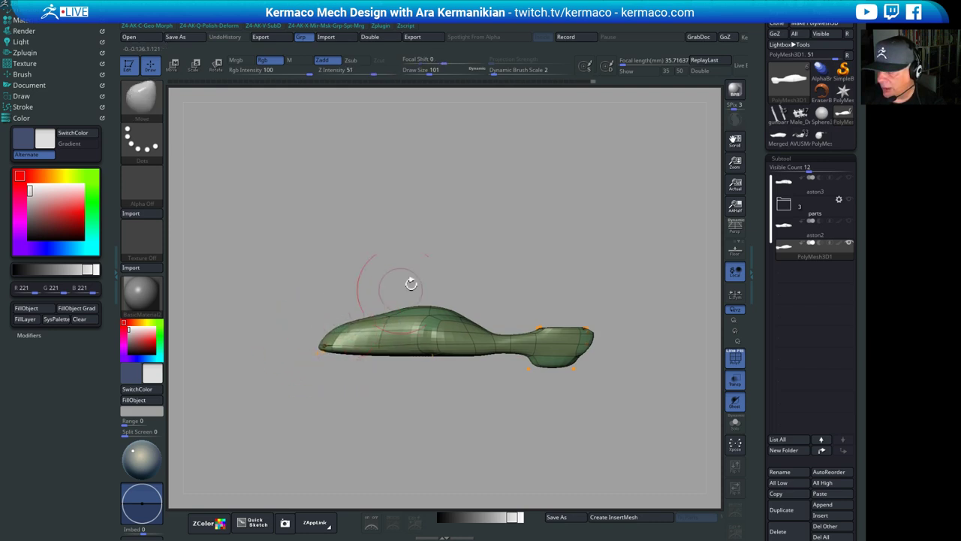
{"action": "mouse_move", "coordinate": [411, 284]}
{"action": "left_mouse_down"}
{"action": "mouse_move", "coordinate": [459, 303]}
{"action": "mouse_move", "coordinate": [444, 300]}
{"action": "mouse_move", "coordinate": [481, 277]}
{"action": "mouse_move", "coordinate": [491, 284]}
{"action": "mouse_move", "coordinate": [519, 240]}
{"action": "mouse_move", "coordinate": [483, 280]}
{"action": "mouse_move", "coordinate": [453, 250]}
{"action": "mouse_move", "coordinate": [443, 256]}
{"action": "left_mouse_up"}
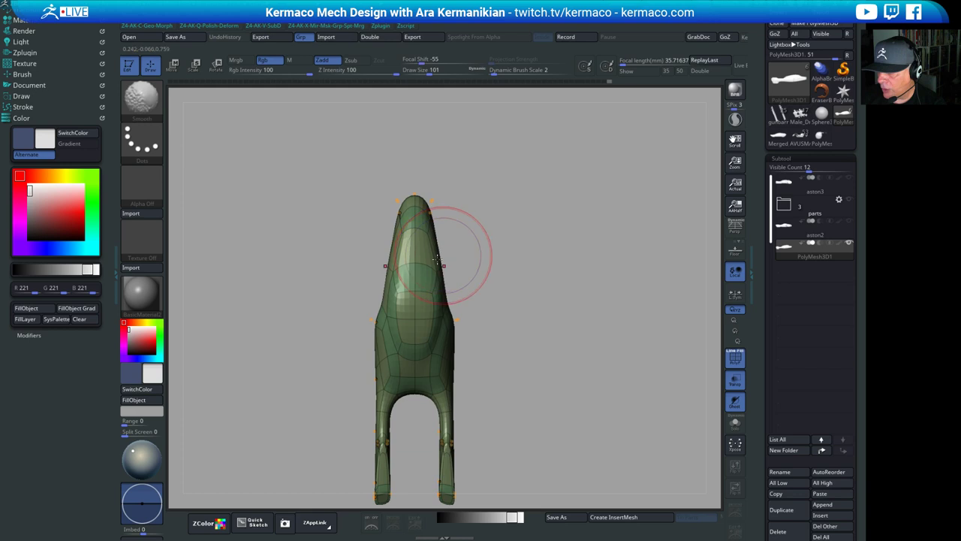
Smooth the narrow rear body and pull its sides outward into a wide, rounded oval form
{"action": "left_click_drag", "start_coordinate": [445, 219], "coordinate": [465, 234]}
{"action": "left_click_drag", "start_coordinate": [566, 232], "coordinate": [565, 187], "text": "alt"}
{"action": "mouse_move", "coordinate": [594, 257]}
{"action": "left_mouse_down"}
{"action": "mouse_move", "coordinate": [584, 230]}
{"action": "mouse_move", "coordinate": [593, 141]}
{"action": "mouse_move", "coordinate": [546, 188]}
{"action": "mouse_move", "coordinate": [570, 240]}
{"action": "left_mouse_up"}
{"action": "left_click_drag", "start_coordinate": [603, 281], "coordinate": [477, 236]}
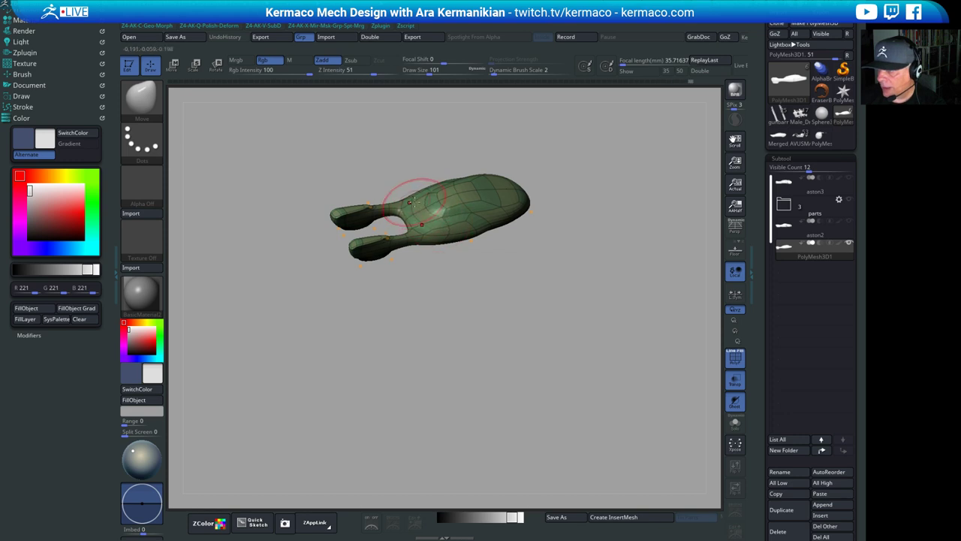
{"action": "mouse_move", "coordinate": [552, 286]}
{"action": "left_mouse_down"}
{"action": "mouse_move", "coordinate": [553, 266]}
{"action": "mouse_move", "coordinate": [538, 330]}
{"action": "mouse_move", "coordinate": [605, 336]}
{"action": "mouse_move", "coordinate": [612, 301]}
{"action": "mouse_move", "coordinate": [563, 331]}
{"action": "mouse_move", "coordinate": [607, 376]}
{"action": "mouse_move", "coordinate": [592, 361]}
{"action": "mouse_move", "coordinate": [608, 347]}
{"action": "mouse_move", "coordinate": [593, 344]}
{"action": "mouse_move", "coordinate": [598, 369]}
{"action": "mouse_move", "coordinate": [563, 312]}
{"action": "left_mouse_up"}
Turn off the dynamic subdivision preview and pull the tail's low-poly points rearward into a longer tip
{"action": "key", "text": "shift+d"}
{"action": "key", "text": "d"}
{"action": "key", "text": "shift+d"}
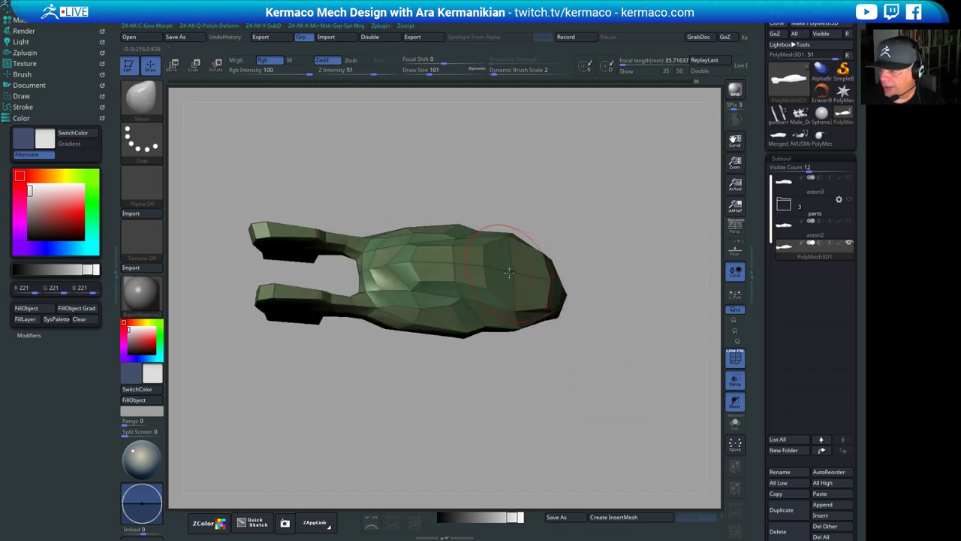
{"action": "mouse_move", "coordinate": [509, 272]}
{"action": "left_mouse_down"}
{"action": "mouse_move", "coordinate": [531, 274]}
{"action": "mouse_move", "coordinate": [561, 300]}
{"action": "left_mouse_up"}
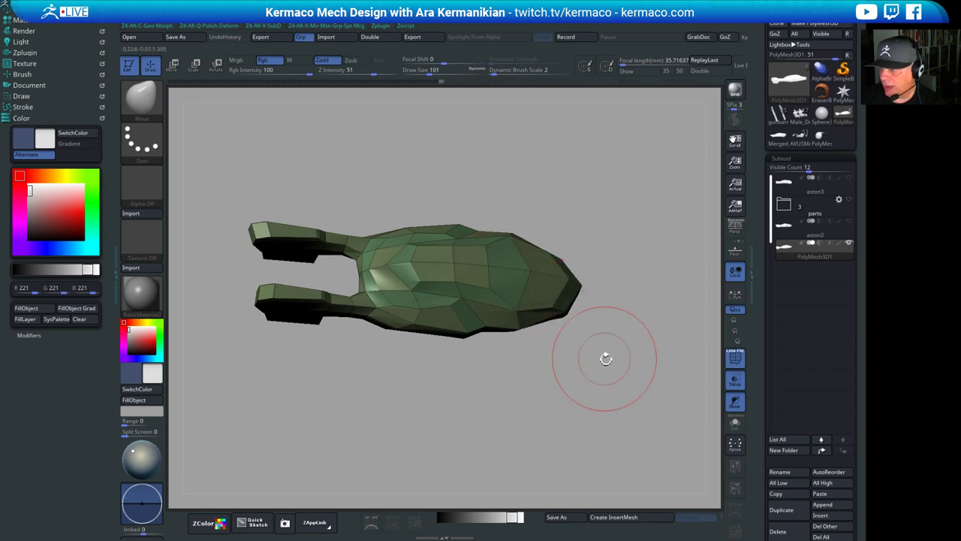
Slim and straighten the prongs where they meet the body, and turn dynamic subdivision back on
{"action": "left_click_drag", "start_coordinate": [606, 359], "coordinate": [425, 324]}
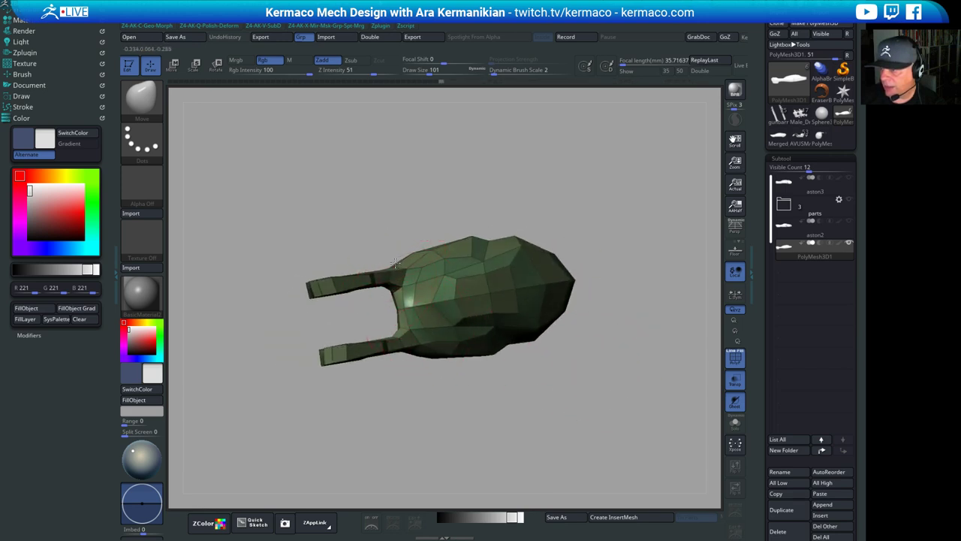
{"action": "left_click_drag", "start_coordinate": [332, 253], "coordinate": [303, 279]}
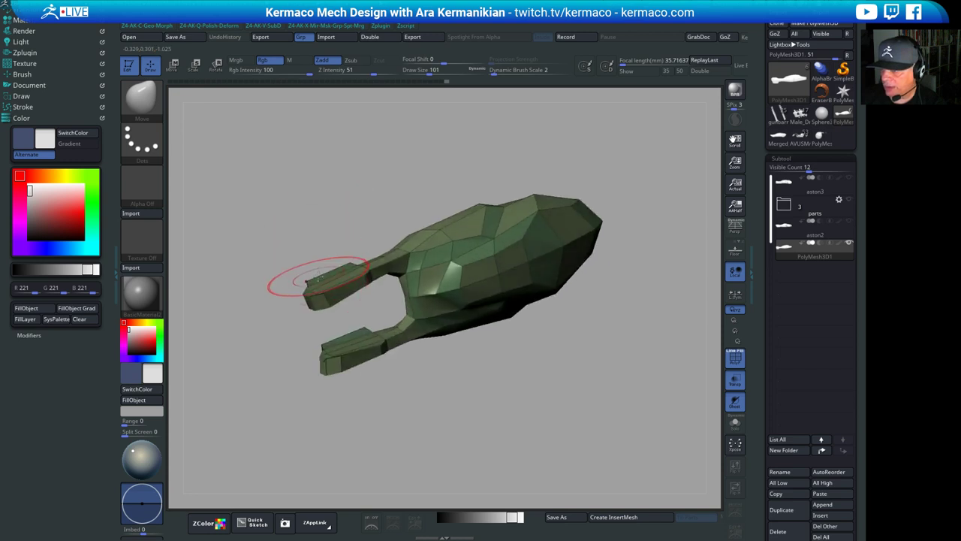
{"action": "left_click_drag", "start_coordinate": [369, 266], "coordinate": [391, 254]}
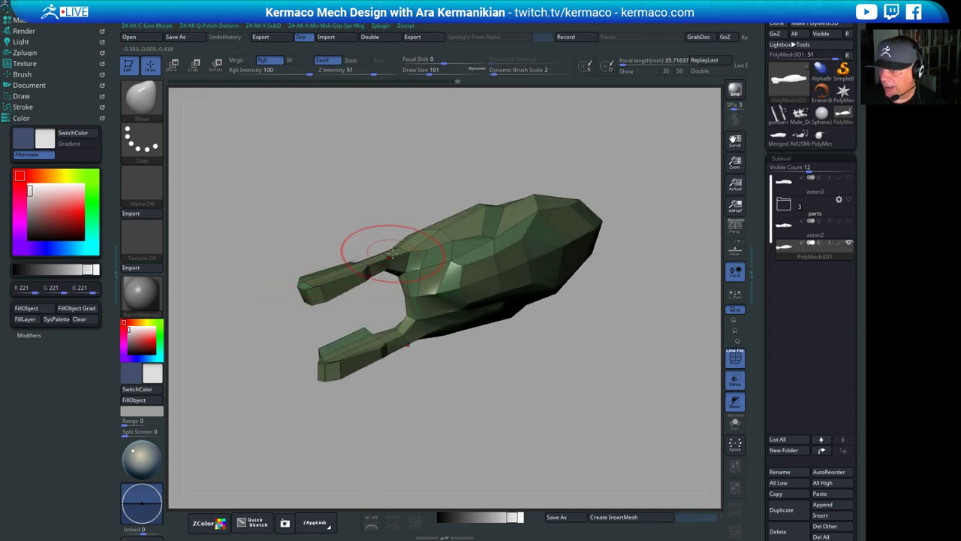
{"action": "key", "text": "d"}
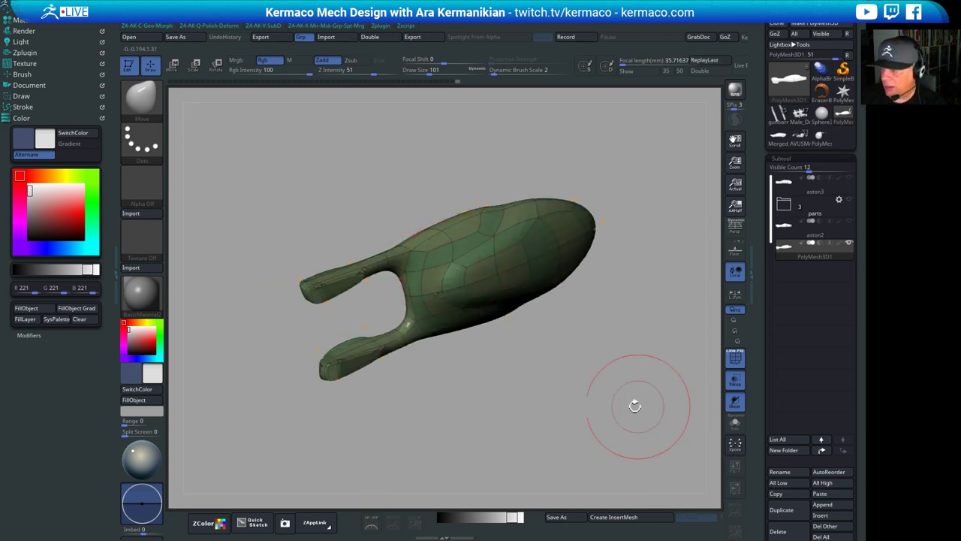
Refine the rounded body and prong contours with the Move brush, smoothing the prong tips
{"action": "left_click_drag", "start_coordinate": [636, 405], "coordinate": [595, 333]}
{"action": "left_click_drag", "start_coordinate": [429, 323], "coordinate": [436, 265]}
{"action": "left_click_drag", "start_coordinate": [537, 333], "coordinate": [564, 372]}
{"action": "mouse_move", "coordinate": [626, 301]}
{"action": "left_mouse_down"}
{"action": "mouse_move", "coordinate": [647, 393]}
{"action": "mouse_move", "coordinate": [636, 392]}
{"action": "left_mouse_up"}
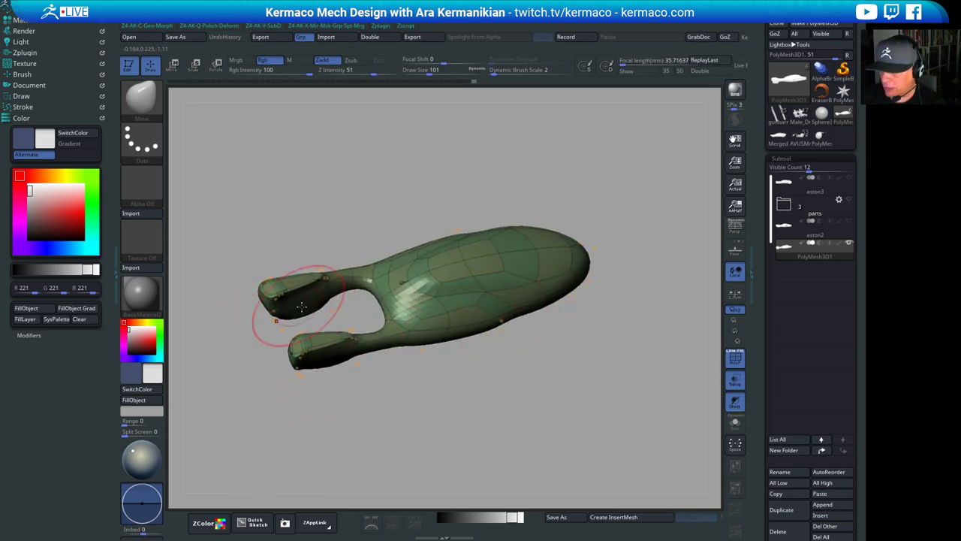
{"action": "left_click_drag", "start_coordinate": [304, 247], "coordinate": [326, 234]}
{"action": "left_click_drag", "start_coordinate": [327, 293], "coordinate": [304, 301], "text": "shift"}
{"action": "left_click_drag", "start_coordinate": [543, 367], "coordinate": [562, 415]}
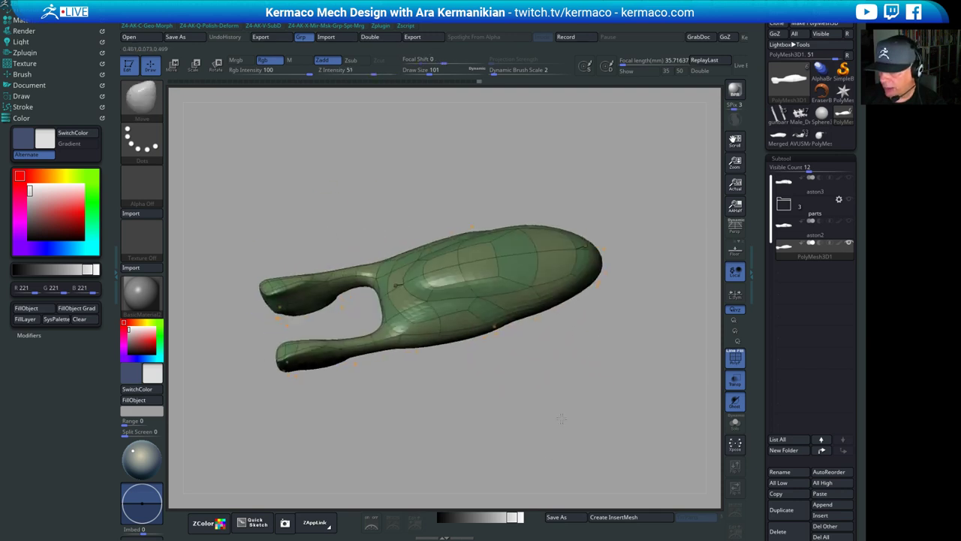
Set the Dynamic Subdiv QGrid to 4 with Bevel on, Coverage 1 and Constant off
{"action": "left_click_drag", "start_coordinate": [763, 404], "coordinate": [727, 305]}
{"action": "scroll", "coordinate": [788, 298], "scroll_direction": "down", "scroll_amount": 2}
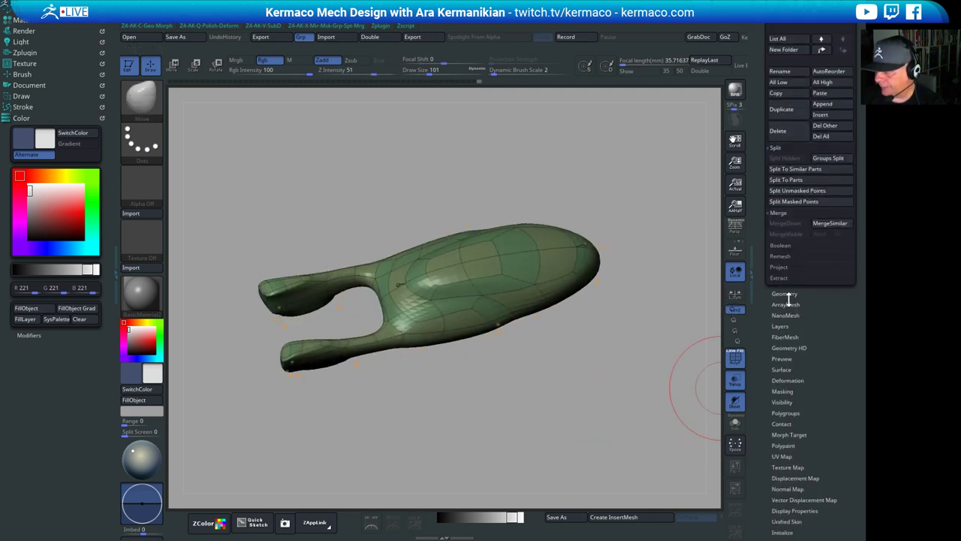
{"action": "left_click", "coordinate": [788, 294]}
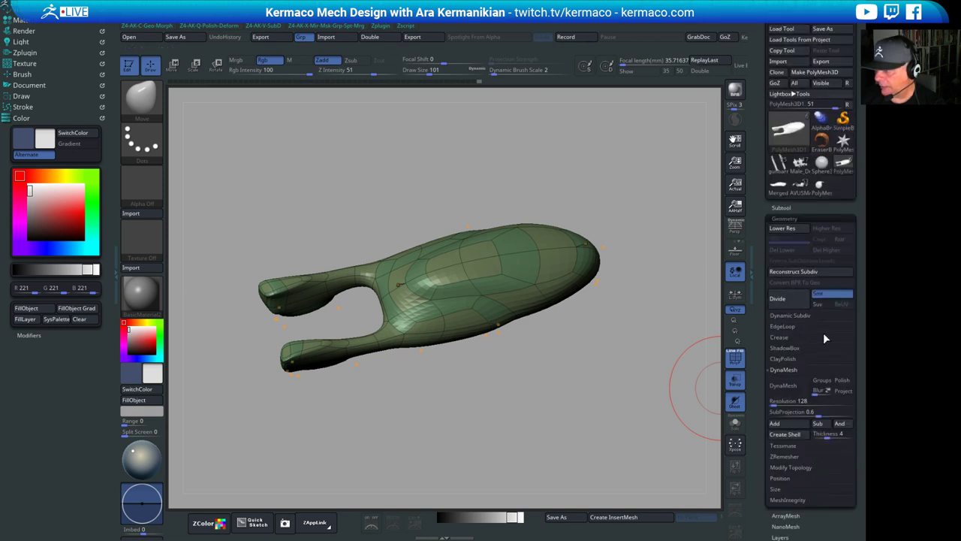
{"action": "left_click", "coordinate": [796, 315]}
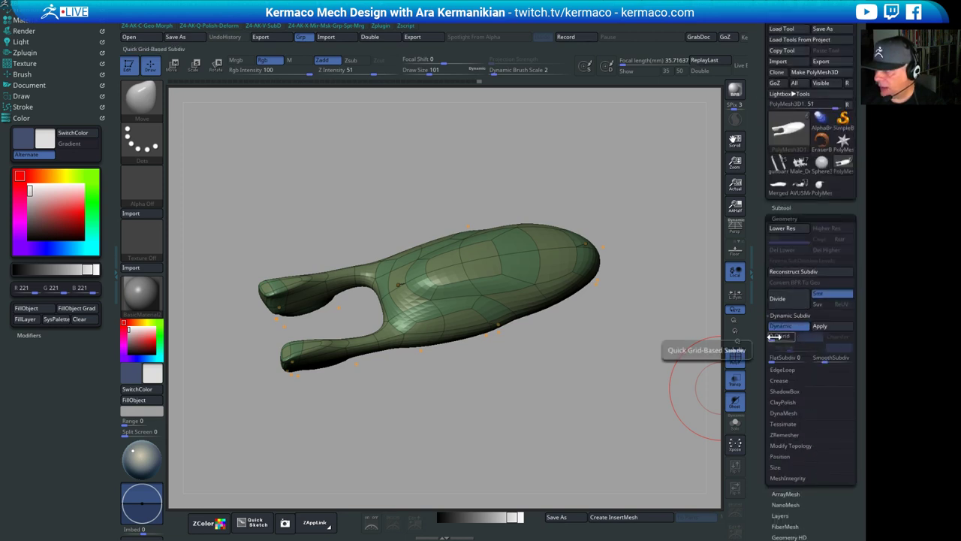
{"action": "left_click_drag", "start_coordinate": [773, 339], "coordinate": [777, 340]}
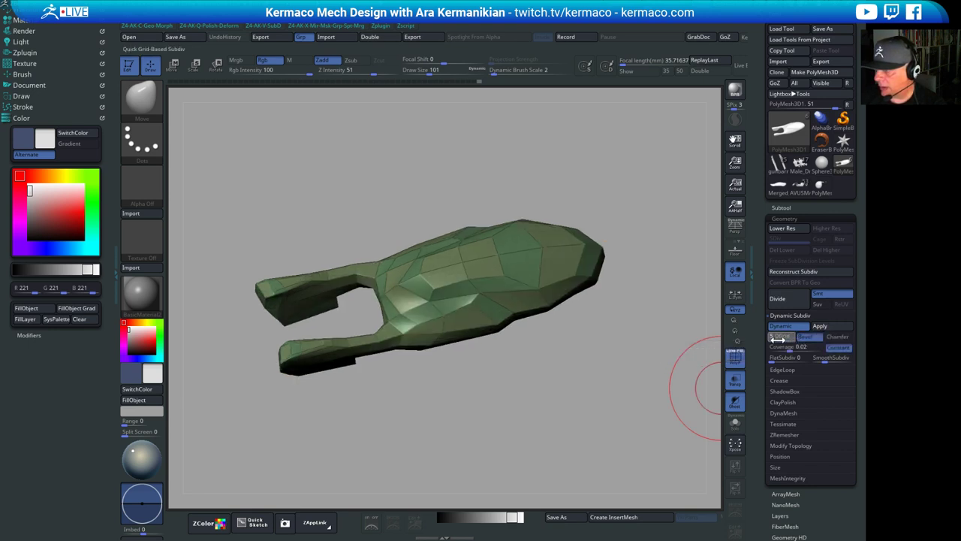
{"action": "left_click_drag", "start_coordinate": [793, 350], "coordinate": [813, 349]}
{"action": "left_click", "coordinate": [847, 350]}
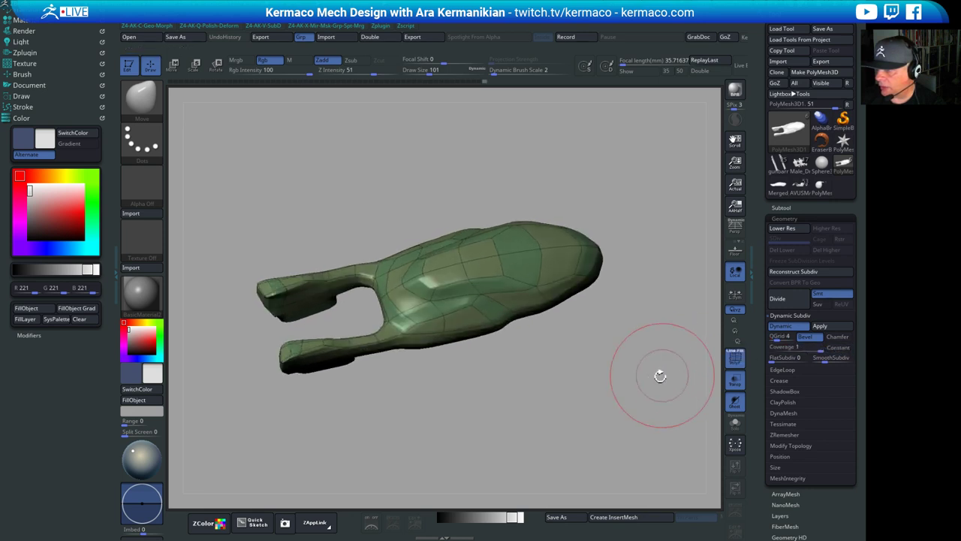
{"action": "left_click_drag", "start_coordinate": [659, 374], "coordinate": [695, 373]}
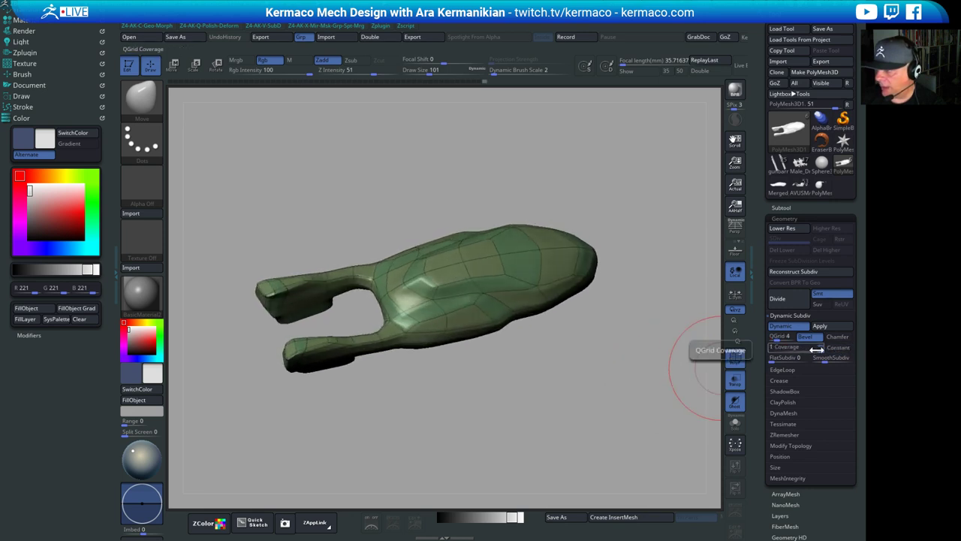
{"action": "left_click_drag", "start_coordinate": [817, 351], "coordinate": [835, 353]}
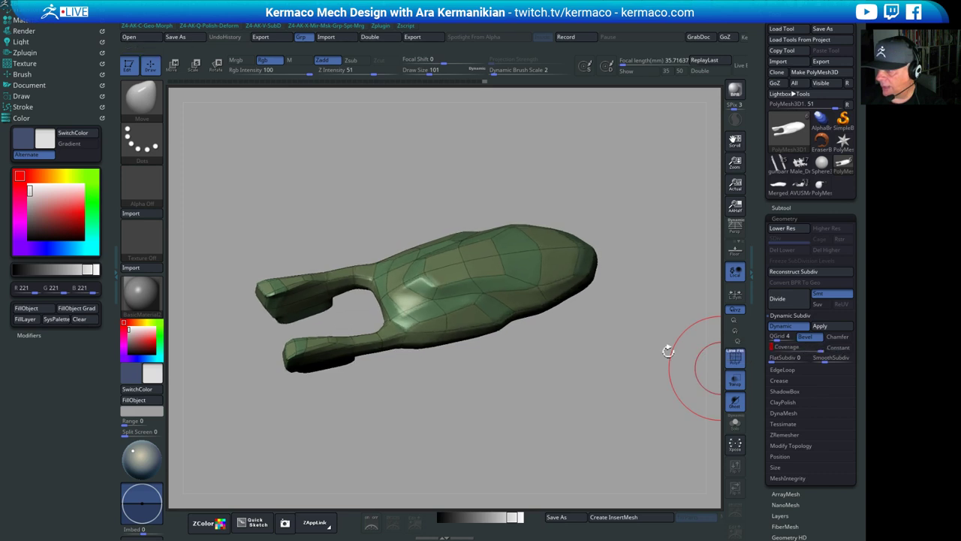
Pull the body's side surface slightly outward near the prongs with the Move brush
{"action": "mouse_move", "coordinate": [579, 382]}
{"action": "left_mouse_down"}
{"action": "mouse_move", "coordinate": [579, 393]}
{"action": "mouse_move", "coordinate": [624, 399]}
{"action": "mouse_move", "coordinate": [568, 343]}
{"action": "mouse_move", "coordinate": [564, 322]}
{"action": "mouse_move", "coordinate": [605, 374]}
{"action": "mouse_move", "coordinate": [574, 376]}
{"action": "mouse_move", "coordinate": [560, 397]}
{"action": "left_mouse_up"}
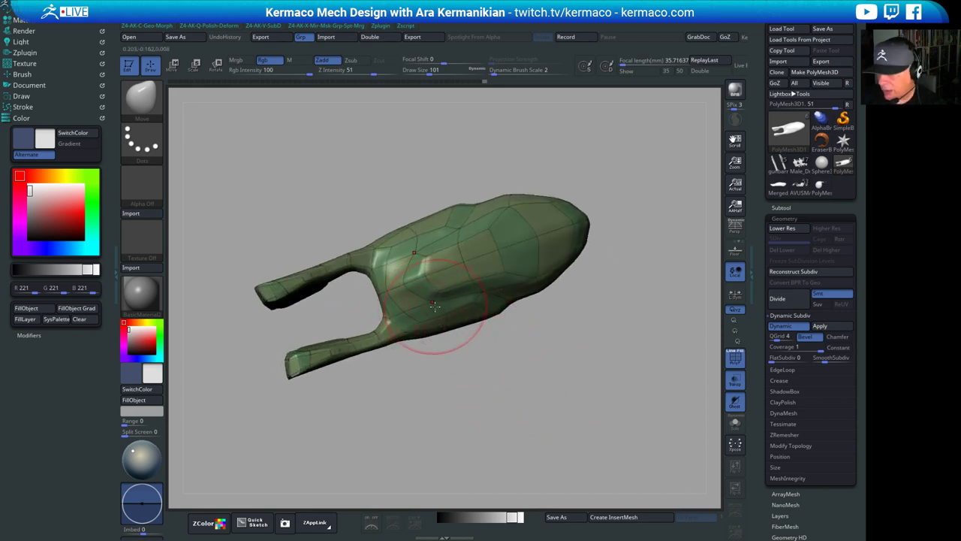
{"action": "left_click_drag", "start_coordinate": [435, 306], "coordinate": [441, 322]}
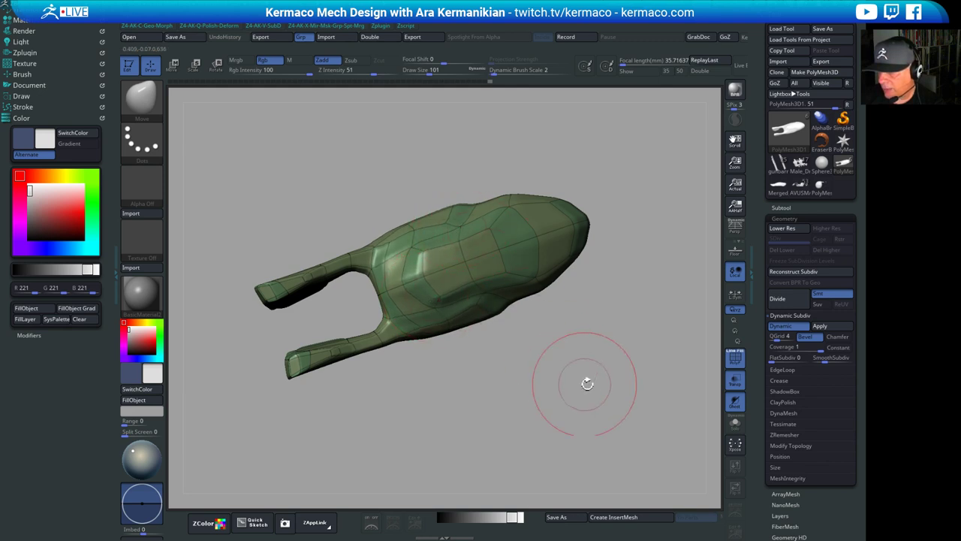
{"action": "left_click_drag", "start_coordinate": [579, 386], "coordinate": [564, 301]}
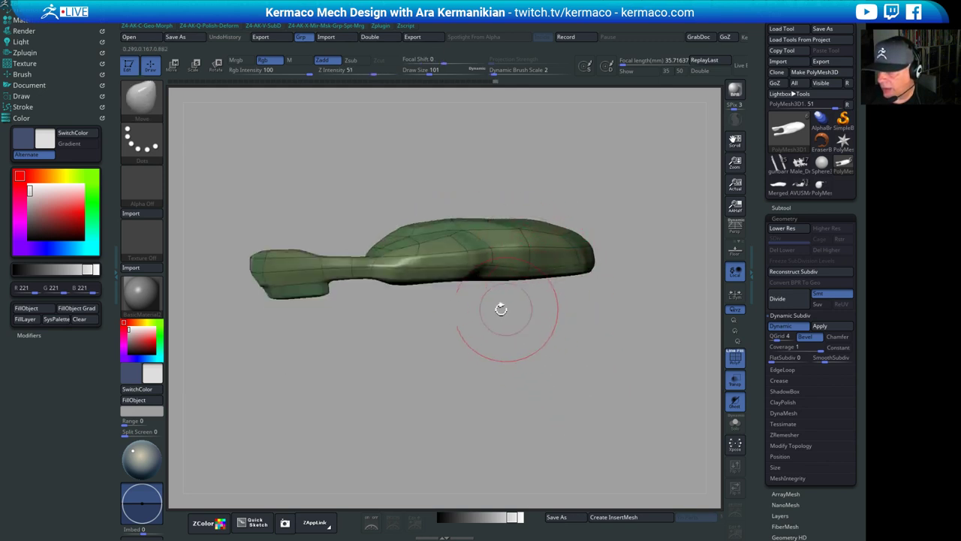
{"action": "left_click_drag", "start_coordinate": [500, 306], "coordinate": [476, 270]}
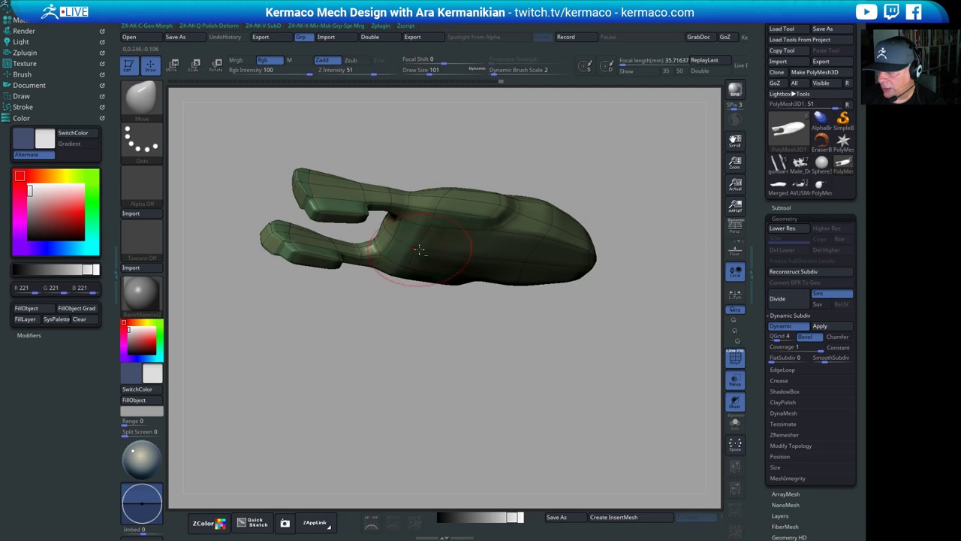
Lengthen the prong tips away from the body in side view with the Move brush
{"action": "left_click_drag", "start_coordinate": [606, 187], "coordinate": [543, 263]}
{"action": "mouse_move", "coordinate": [594, 161]}
{"action": "left_mouse_down"}
{"action": "mouse_move", "coordinate": [367, 286]}
{"action": "mouse_move", "coordinate": [600, 237]}
{"action": "left_mouse_up"}
{"action": "left_click_drag", "start_coordinate": [540, 161], "coordinate": [542, 189], "text": "alt"}
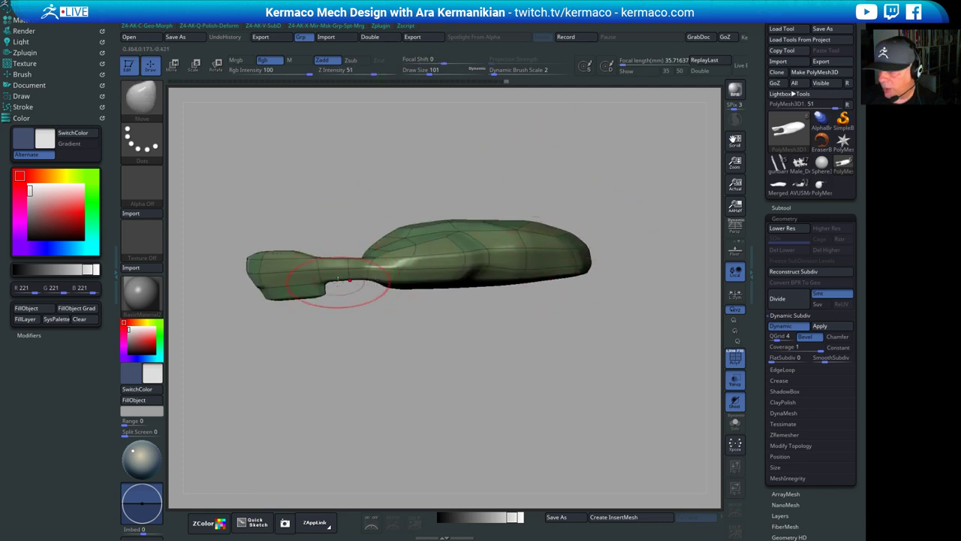
{"action": "mouse_move", "coordinate": [260, 274]}
{"action": "left_mouse_down"}
{"action": "mouse_move", "coordinate": [242, 260]}
{"action": "mouse_move", "coordinate": [251, 281]}
{"action": "mouse_move", "coordinate": [223, 267]}
{"action": "left_mouse_up"}
{"action": "left_click_drag", "start_coordinate": [283, 289], "coordinate": [345, 269]}
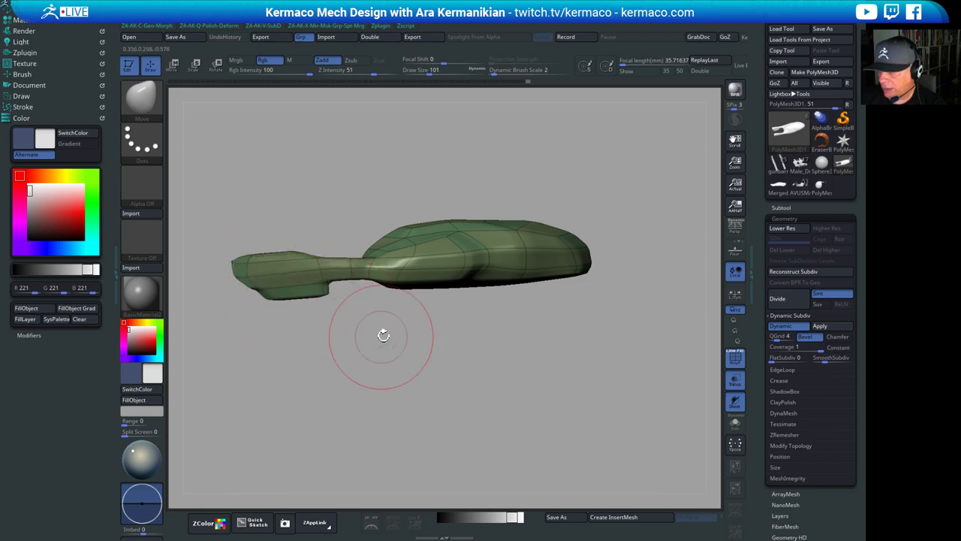
Reduce the Move brush's draw size to 46 and reshape the raised pads on the underside of the prongs
{"action": "left_click_drag", "start_coordinate": [403, 386], "coordinate": [499, 388], "text": "alt"}
{"action": "key", "text": "s"}
{"action": "mouse_move", "coordinate": [449, 353]}
{"action": "left_mouse_down"}
{"action": "mouse_move", "coordinate": [467, 353]}
{"action": "mouse_move", "coordinate": [449, 356]}
{"action": "left_mouse_up"}
{"action": "left_click_drag", "start_coordinate": [516, 369], "coordinate": [459, 257]}
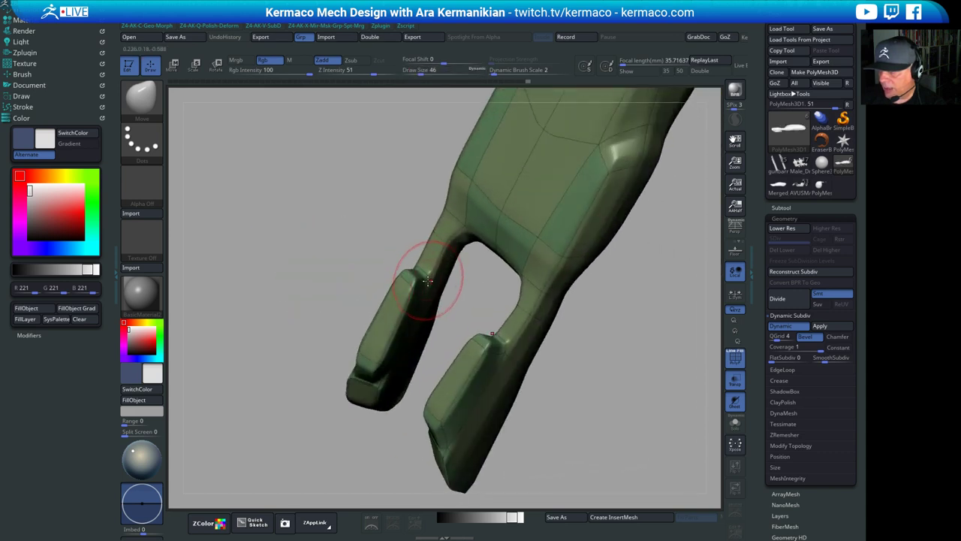
{"action": "left_click_drag", "start_coordinate": [403, 281], "coordinate": [393, 306]}
Thicken both prongs with the Inflat brush at draw size 177 and Z intensity 10
{"action": "left_click_drag", "start_coordinate": [307, 238], "coordinate": [639, 260]}
{"action": "left_click_drag", "start_coordinate": [621, 228], "coordinate": [546, 323]}
{"action": "key", "text": "space"}
{"action": "key", "text": "space"}
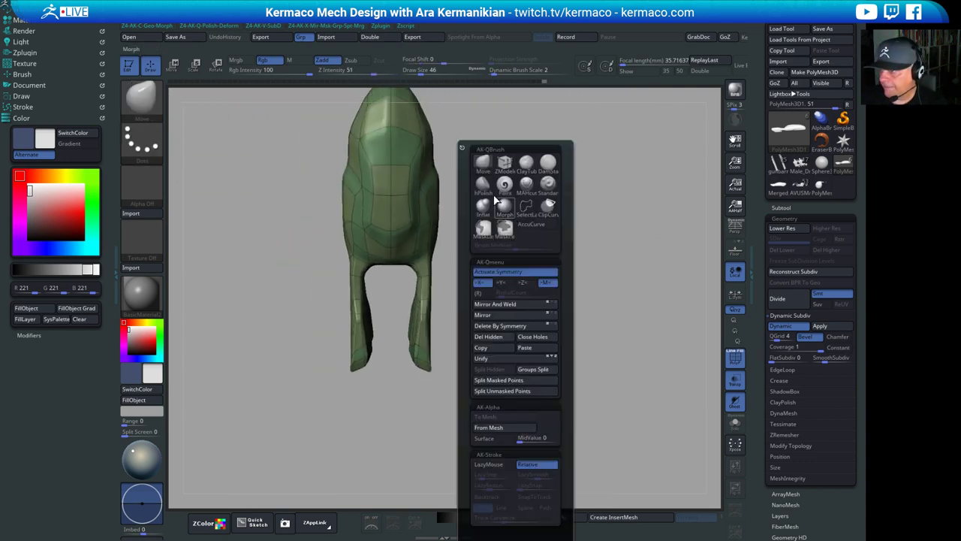
{"action": "left_click", "coordinate": [485, 205]}
{"action": "key", "text": "s"}
{"action": "mouse_move", "coordinate": [436, 286]}
{"action": "left_mouse_down"}
{"action": "mouse_move", "coordinate": [446, 284]}
{"action": "mouse_move", "coordinate": [438, 362]}
{"action": "mouse_move", "coordinate": [459, 383]}
{"action": "left_mouse_up"}
{"action": "mouse_move", "coordinate": [431, 340]}
{"action": "left_mouse_down"}
{"action": "mouse_move", "coordinate": [485, 394]}
{"action": "mouse_move", "coordinate": [410, 365]}
{"action": "mouse_move", "coordinate": [404, 383]}
{"action": "left_mouse_up"}
Inflate the end of the body opposite the prongs into a fuller, blunter form
{"action": "mouse_move", "coordinate": [543, 409]}
{"action": "left_mouse_down"}
{"action": "mouse_move", "coordinate": [594, 363]}
{"action": "mouse_move", "coordinate": [455, 336]}
{"action": "left_mouse_up"}
{"action": "left_click_drag", "start_coordinate": [650, 308], "coordinate": [648, 274]}
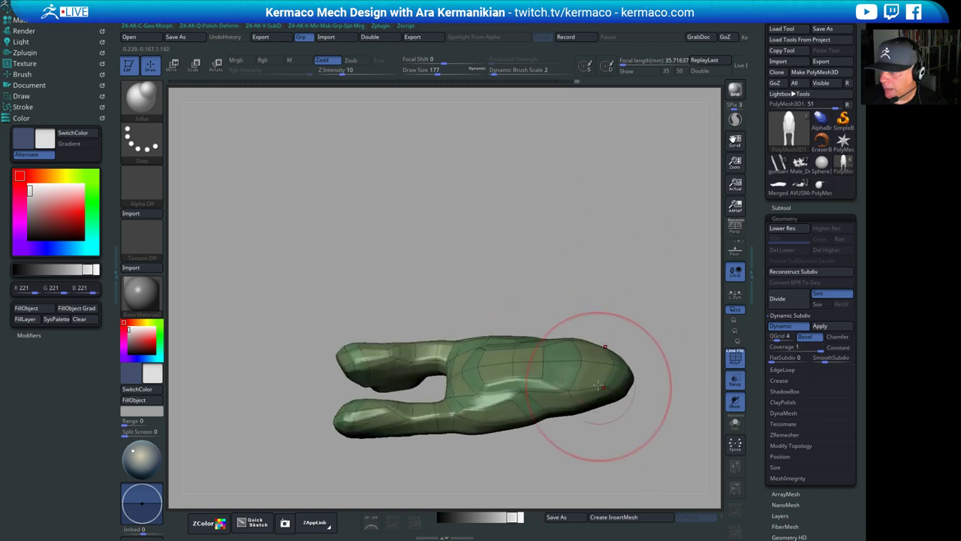
{"action": "mouse_move", "coordinate": [603, 349]}
{"action": "left_mouse_down"}
{"action": "mouse_move", "coordinate": [599, 403]}
{"action": "mouse_move", "coordinate": [578, 409]}
{"action": "left_mouse_up"}
{"action": "left_click_drag", "start_coordinate": [584, 449], "coordinate": [592, 328]}
{"action": "left_click_drag", "start_coordinate": [586, 300], "coordinate": [519, 226], "text": "alt"}
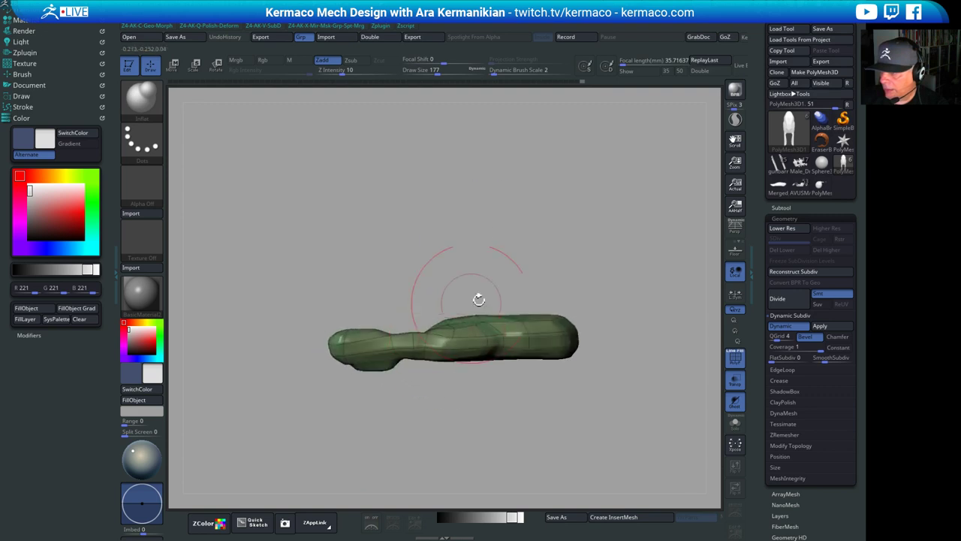
Use the Move brush at draw size 128 to extend the prong tips and raise the body's upper contour
{"action": "key", "text": "b"}
{"action": "key", "text": "m"}
{"action": "key", "text": "v"}
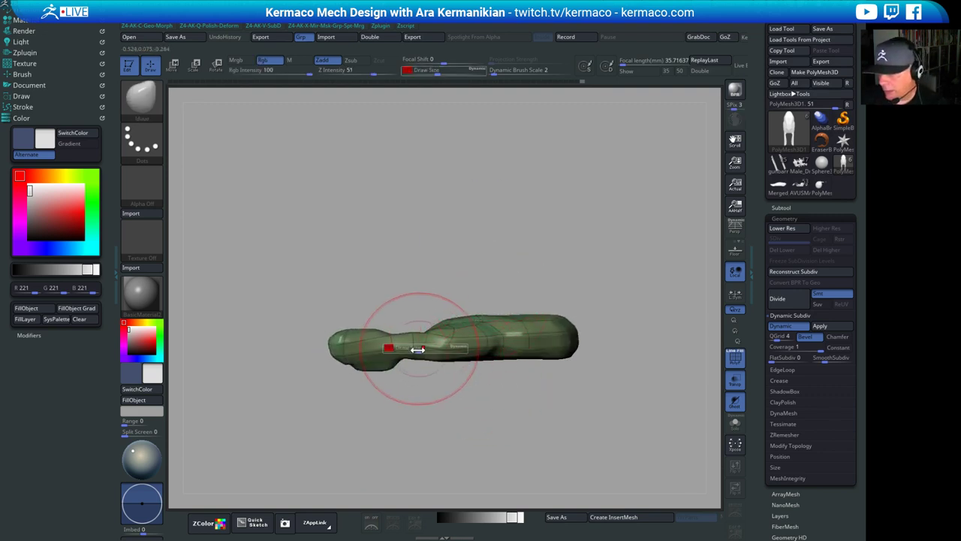
{"action": "left_click_drag", "start_coordinate": [418, 350], "coordinate": [413, 350]}
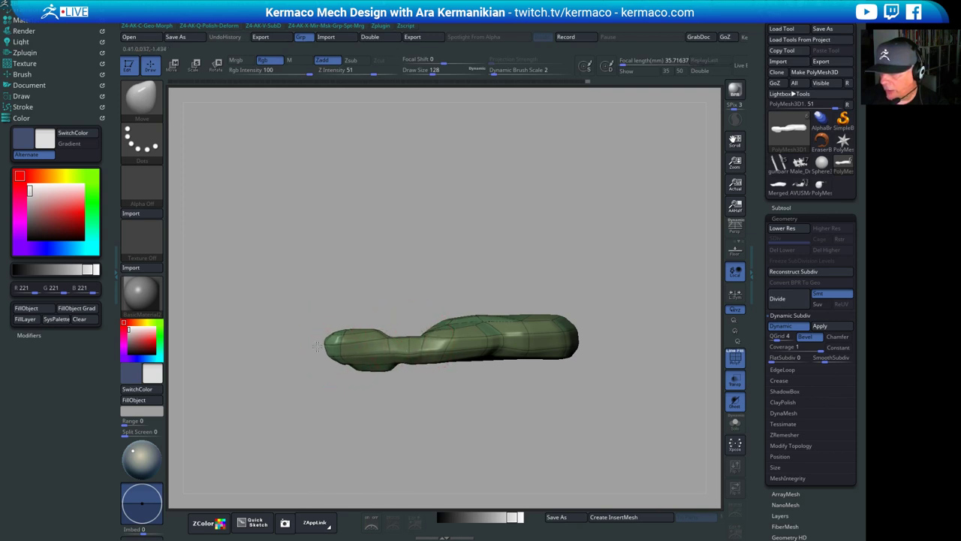
{"action": "left_click_drag", "start_coordinate": [540, 274], "coordinate": [542, 274]}
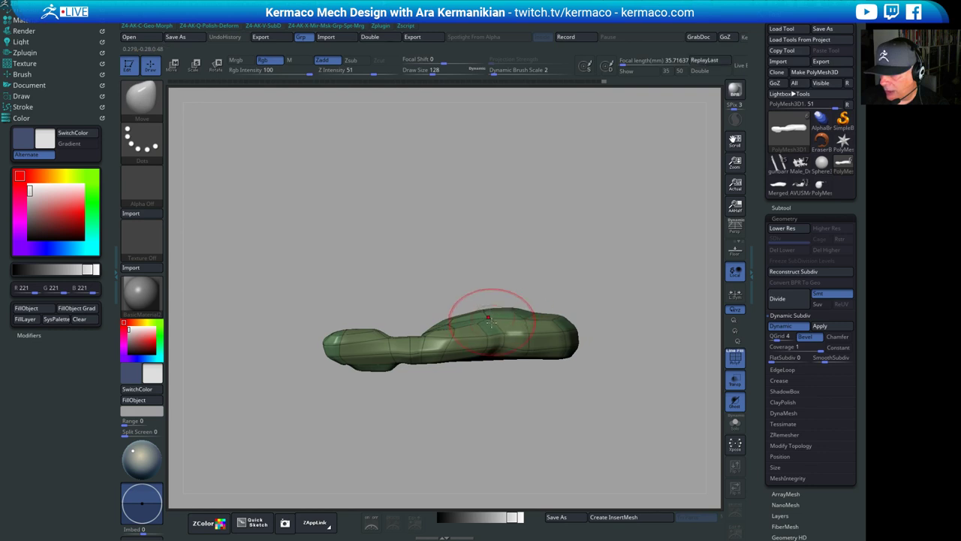
{"action": "left_click_drag", "start_coordinate": [520, 313], "coordinate": [528, 306]}
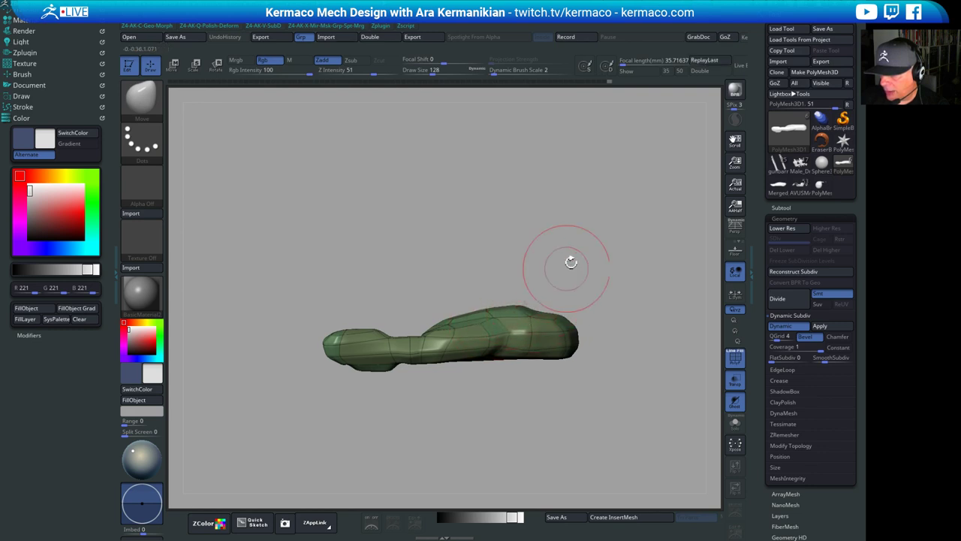
Refine the body's flank and rear upper surface with small Move brush strokes
{"action": "left_click_drag", "start_coordinate": [571, 262], "coordinate": [597, 334]}
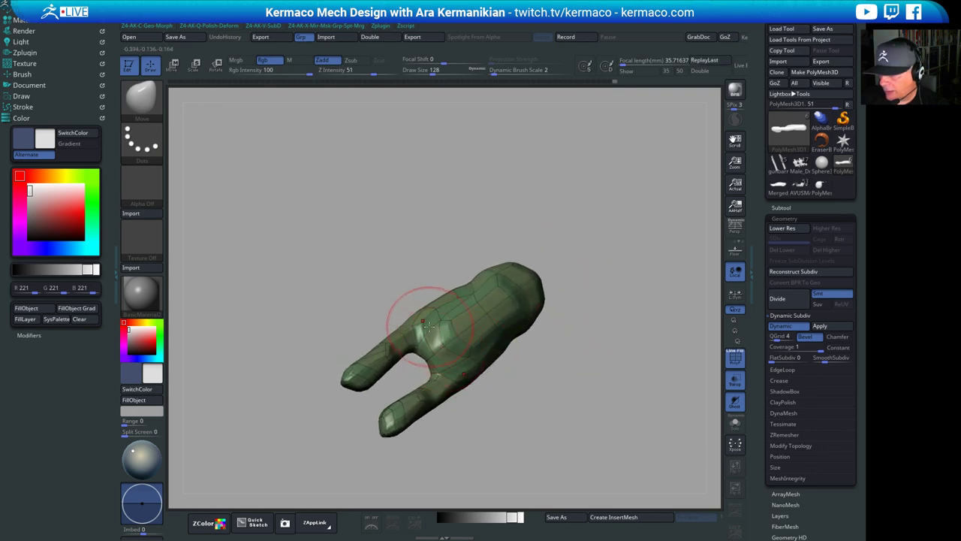
{"action": "left_click_drag", "start_coordinate": [507, 345], "coordinate": [509, 348]}
{"action": "left_click_drag", "start_coordinate": [547, 370], "coordinate": [567, 345]}
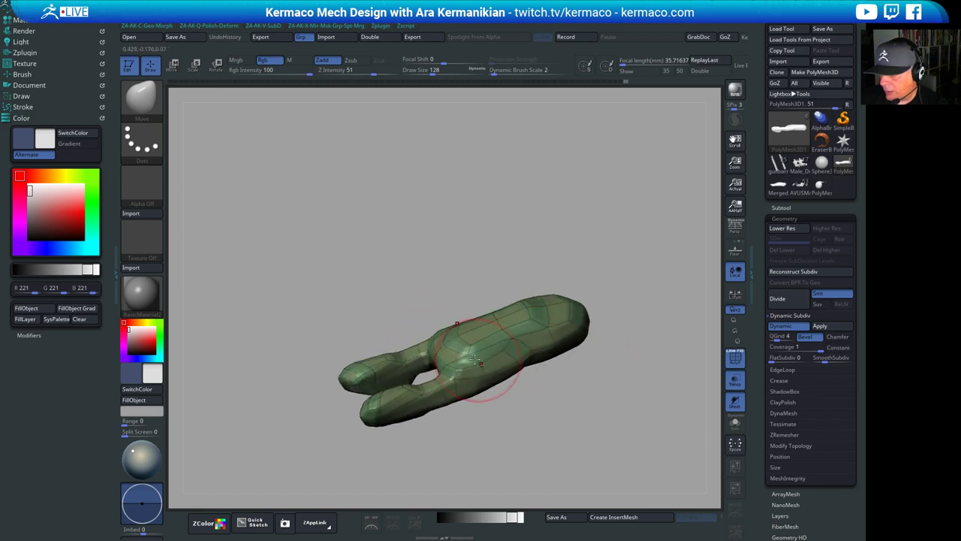
{"action": "right_click_drag", "start_coordinate": [467, 355], "coordinate": [558, 375]}
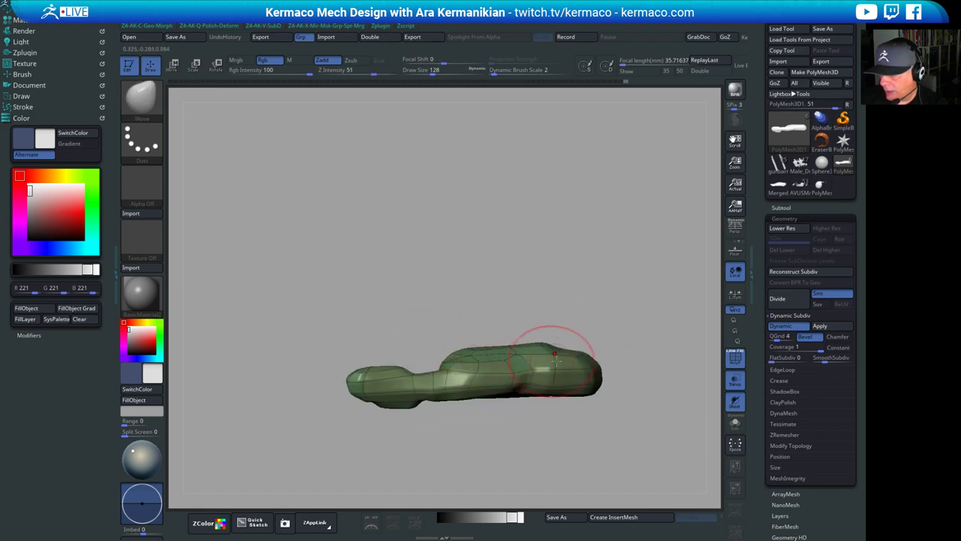
{"action": "left_click_drag", "start_coordinate": [555, 360], "coordinate": [557, 359]}
{"action": "left_click_drag", "start_coordinate": [599, 277], "coordinate": [611, 298]}
{"action": "mouse_move", "coordinate": [628, 285]}
{"action": "left_mouse_down", "text": "alt"}
{"action": "mouse_move", "coordinate": [569, 253]}
{"action": "mouse_move", "coordinate": [572, 233]}
{"action": "left_mouse_up", "text": "alt"}
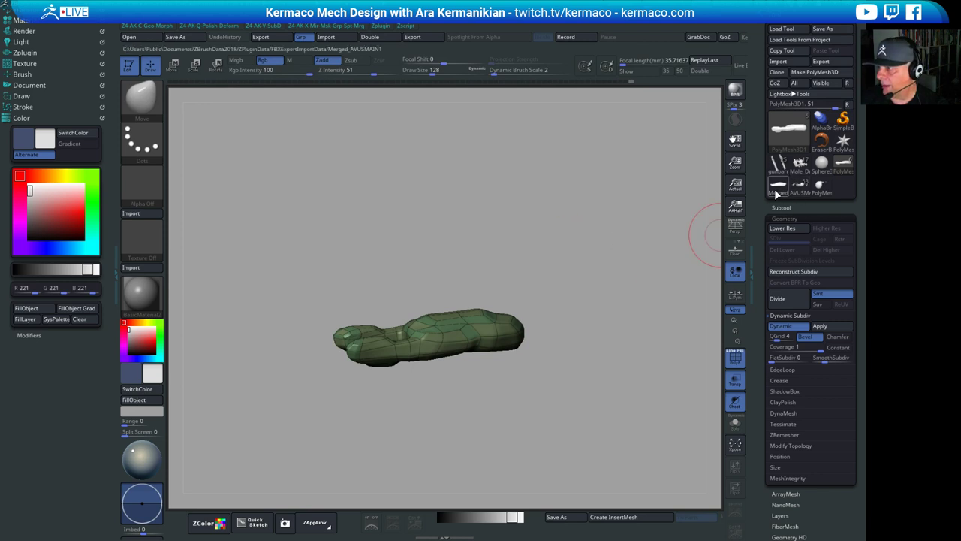
Open the subtool list and examine the pronged body's silhouette from the side and front
{"action": "left_click", "coordinate": [781, 207]}
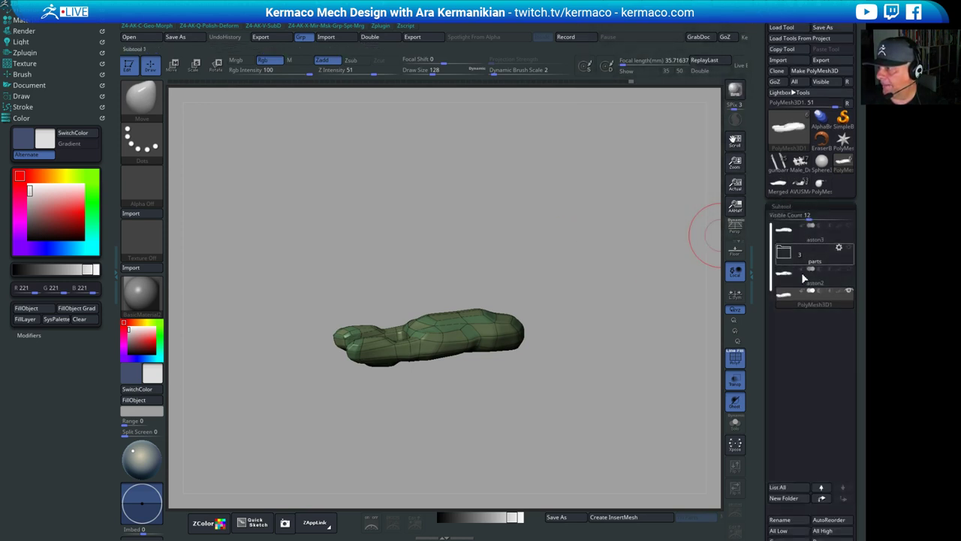
{"action": "mouse_move", "coordinate": [807, 302]}
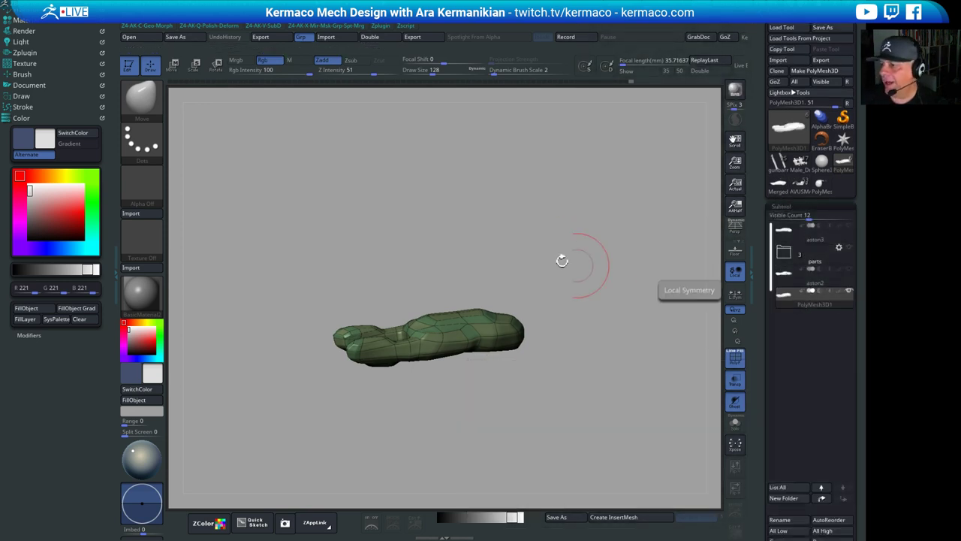
{"action": "left_click_drag", "start_coordinate": [556, 220], "coordinate": [603, 247]}
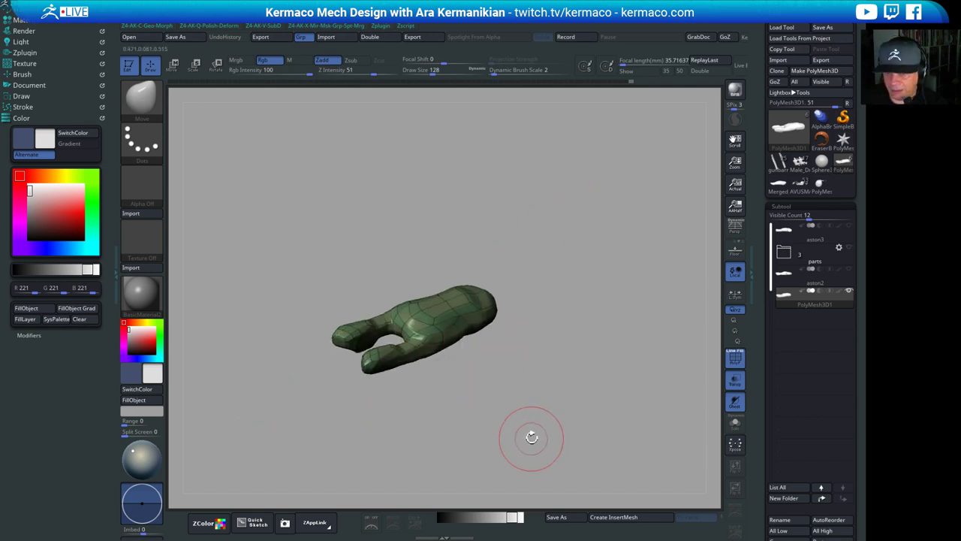
{"action": "mouse_move", "coordinate": [532, 437]}
{"action": "left_mouse_down"}
{"action": "mouse_move", "coordinate": [514, 436]}
{"action": "mouse_move", "coordinate": [511, 421]}
{"action": "left_mouse_up"}
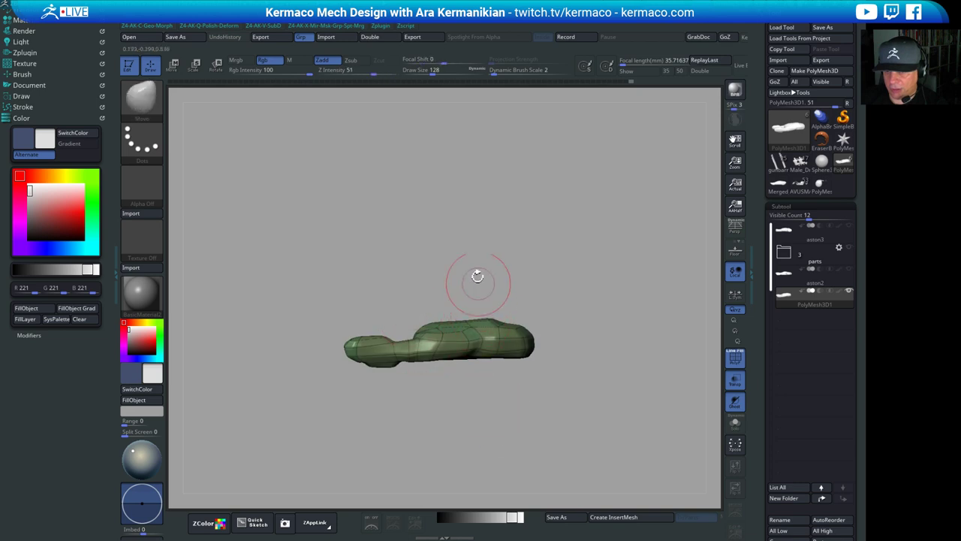
{"action": "mouse_move", "coordinate": [452, 264]}
{"action": "left_mouse_down", "text": "alt"}
{"action": "mouse_move", "coordinate": [444, 256]}
{"action": "mouse_move", "coordinate": [453, 267]}
{"action": "left_mouse_up", "text": "alt"}
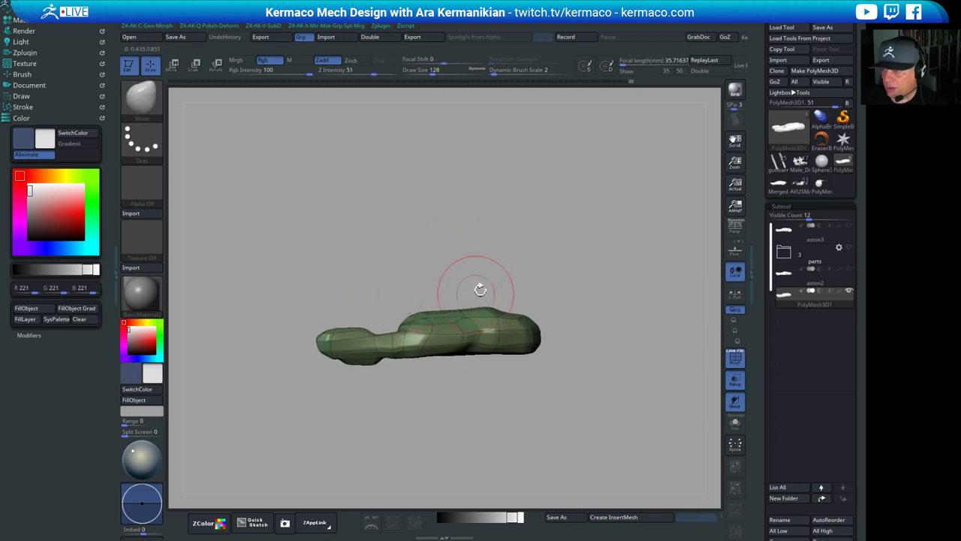
{"action": "right_click_drag", "start_coordinate": [479, 289], "coordinate": [472, 280]}
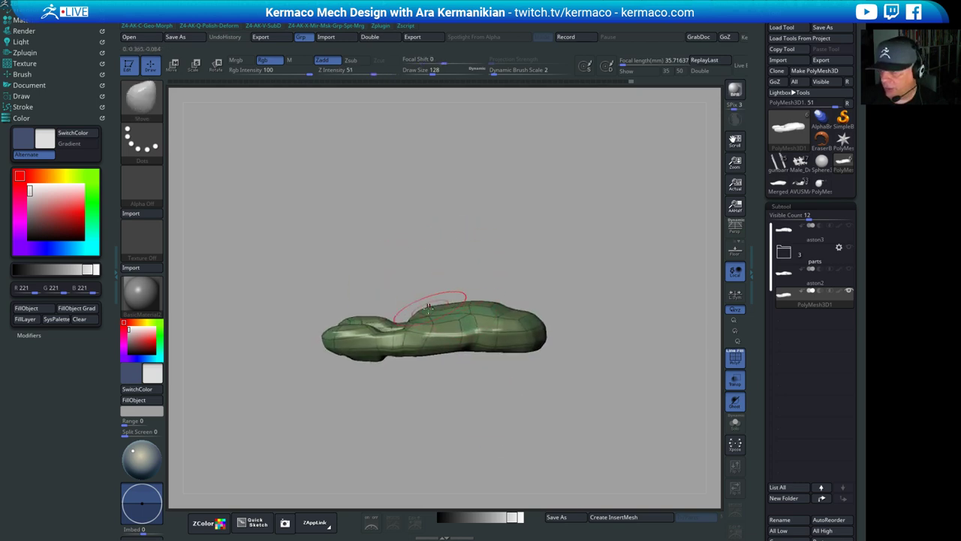
{"action": "left_click_drag", "start_coordinate": [496, 261], "coordinate": [581, 283]}
{"action": "left_click_drag", "start_coordinate": [582, 282], "coordinate": [582, 362]}
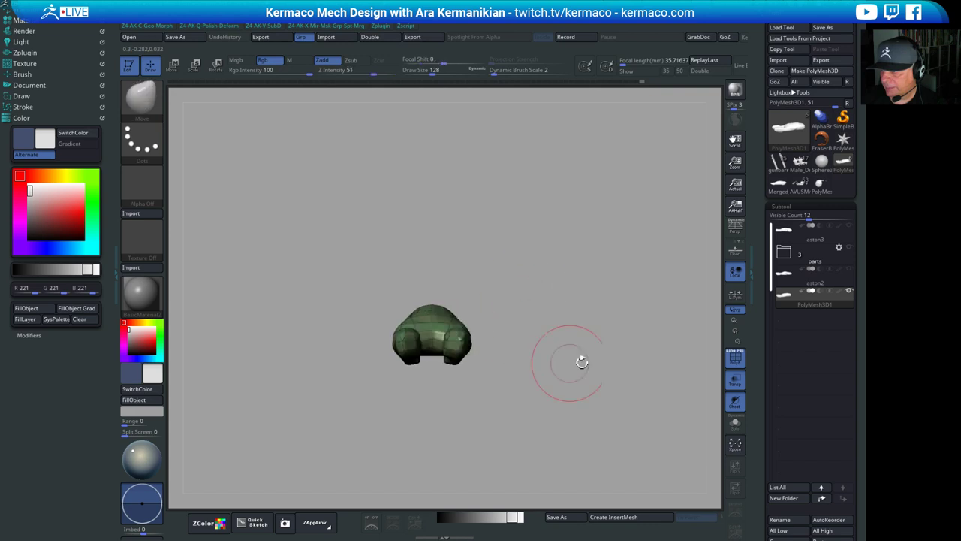
Adjust the spacing and outline of the prongs from below, pulling their inner sides and tips with the Move brush
{"action": "right_click_drag", "start_coordinate": [582, 362], "coordinate": [462, 317]}
{"action": "left_click_drag", "start_coordinate": [465, 303], "coordinate": [471, 303]}
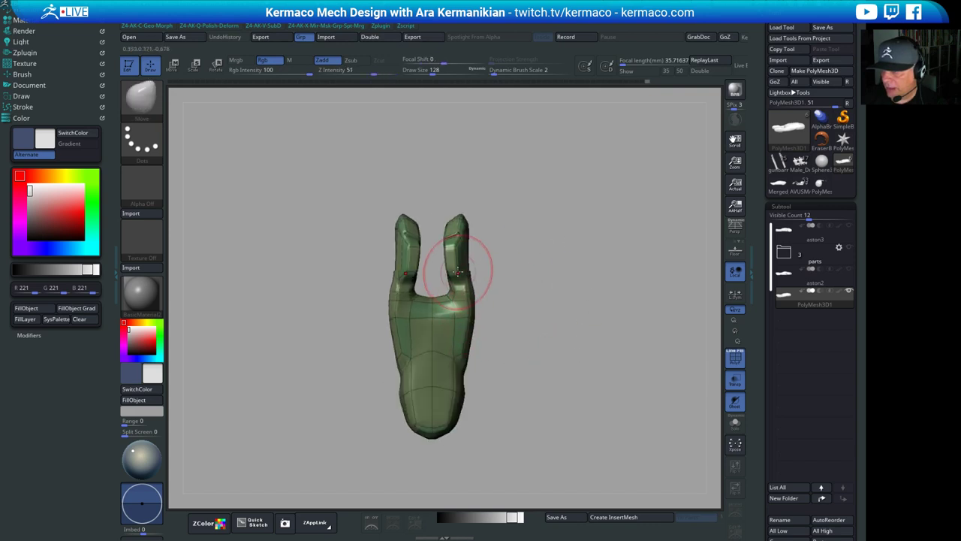
{"action": "mouse_move", "coordinate": [453, 268]}
{"action": "left_mouse_down"}
{"action": "mouse_move", "coordinate": [466, 251]}
{"action": "mouse_move", "coordinate": [459, 225]}
{"action": "left_mouse_up"}
{"action": "right_click_drag", "start_coordinate": [443, 239], "coordinate": [441, 242]}
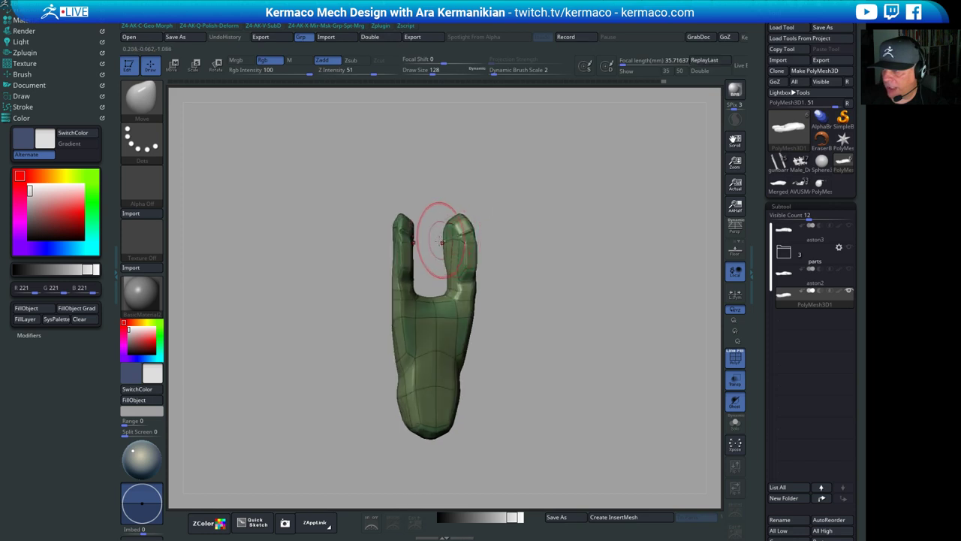
{"action": "left_click_drag", "start_coordinate": [462, 219], "coordinate": [465, 218]}
{"action": "mouse_move", "coordinate": [523, 195]}
{"action": "right_mouse_down"}
{"action": "mouse_move", "coordinate": [558, 383]}
{"action": "mouse_move", "coordinate": [553, 367]}
{"action": "right_mouse_up"}
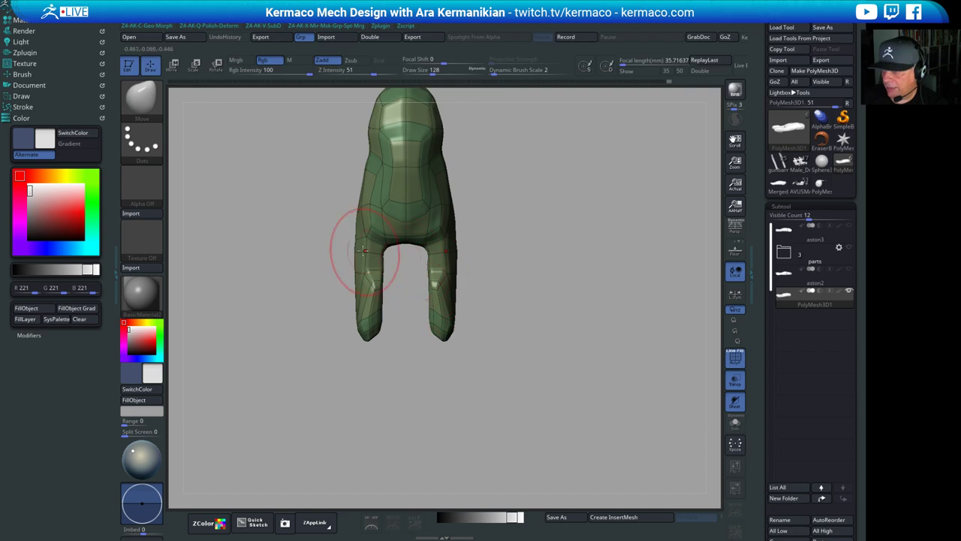
Nudge the prong tips slightly inward with the Move brush at draw size 128
{"action": "right_click_drag", "start_coordinate": [443, 350], "coordinate": [437, 331]}
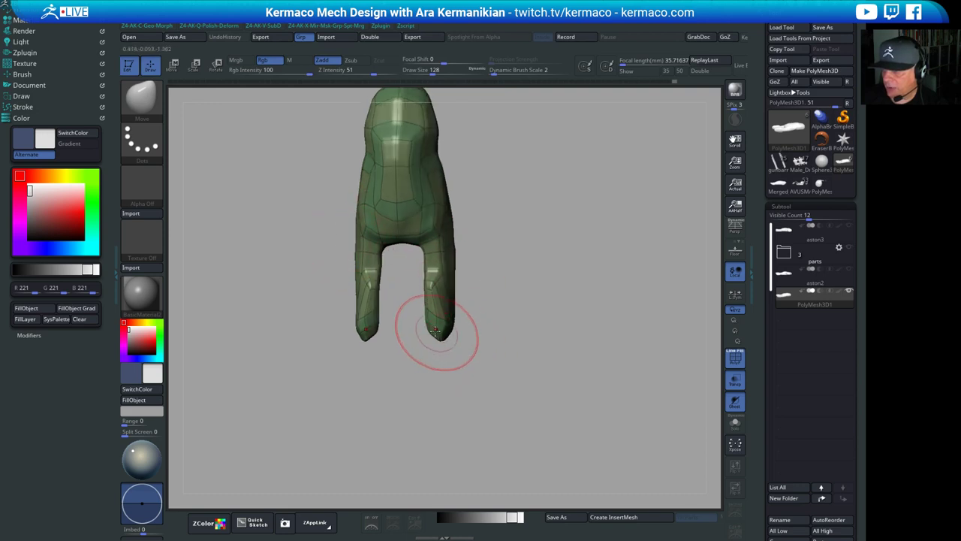
{"action": "mouse_move", "coordinate": [437, 330]}
{"action": "left_mouse_down"}
{"action": "mouse_move", "coordinate": [420, 329]}
{"action": "mouse_move", "coordinate": [436, 328]}
{"action": "left_mouse_up"}
{"action": "right_click_drag", "start_coordinate": [542, 307], "coordinate": [549, 311], "text": "shift"}
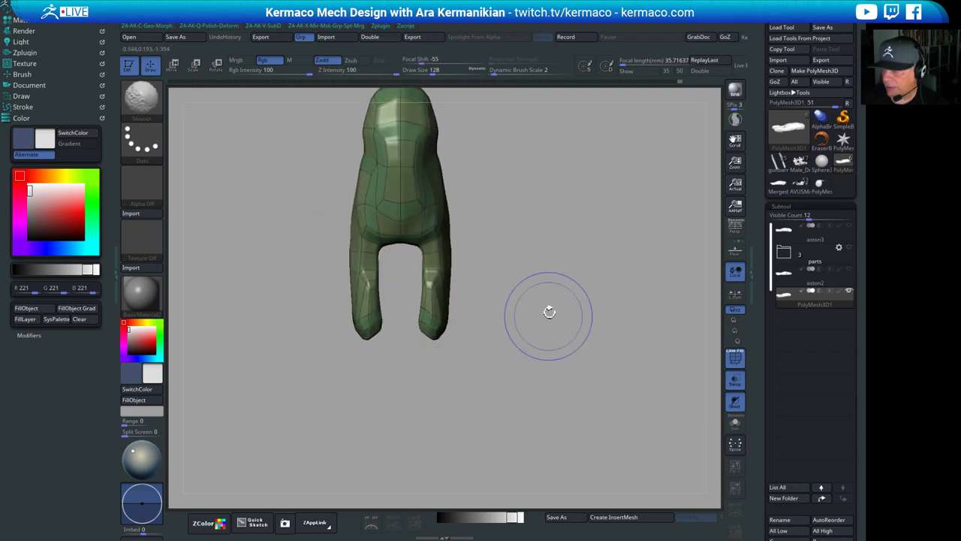
{"action": "mouse_move", "coordinate": [517, 163]}
{"action": "left_mouse_down", "text": "ctrl+shift"}
{"action": "mouse_move", "coordinate": [546, 422]}
{"action": "mouse_move", "coordinate": [458, 451]}
{"action": "mouse_move", "coordinate": [489, 453]}
{"action": "mouse_move", "coordinate": [439, 445]}
{"action": "left_mouse_up", "text": "ctrl+shift"}
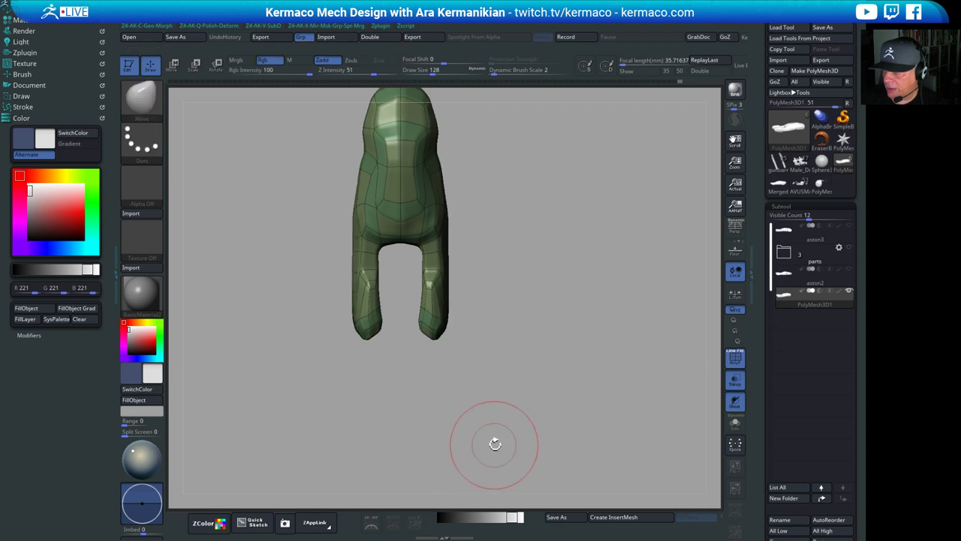
{"action": "left_click_drag", "start_coordinate": [539, 414], "coordinate": [503, 329]}
Reduce the Move brush to draw size 68 and reshape the narrow neck between body and prong in side view
{"action": "right_click_drag", "start_coordinate": [477, 248], "coordinate": [466, 235]}
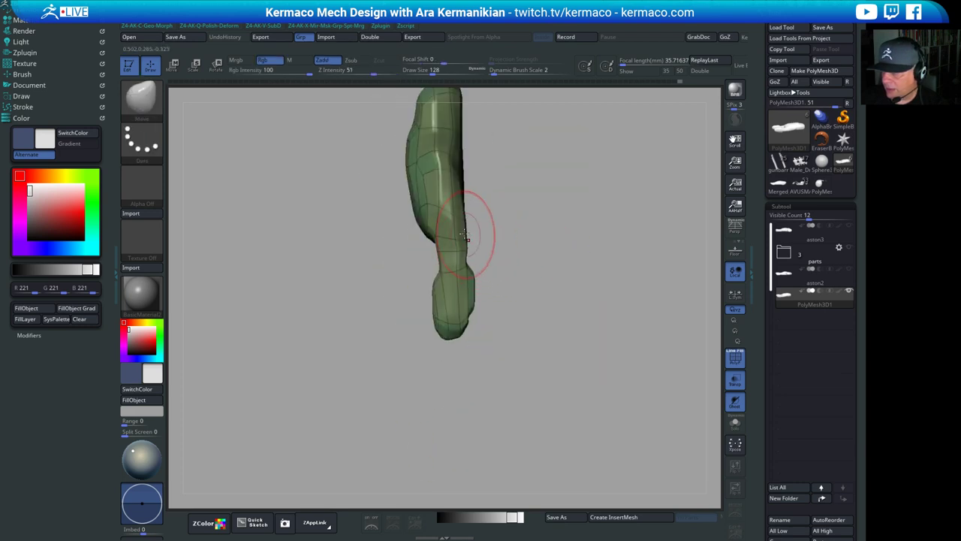
{"action": "key", "text": "s"}
{"action": "left_click_drag", "start_coordinate": [451, 258], "coordinate": [441, 259]}
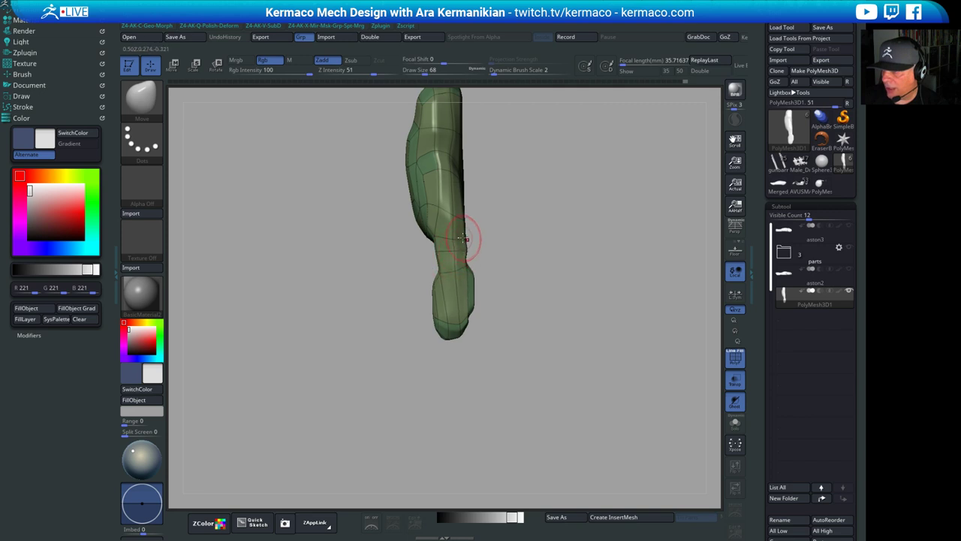
{"action": "left_click_drag", "start_coordinate": [508, 252], "coordinate": [542, 151]}
{"action": "left_click_drag", "start_coordinate": [427, 344], "coordinate": [481, 392]}
{"action": "left_click_drag", "start_coordinate": [575, 238], "coordinate": [504, 235]}
{"action": "right_click_drag", "start_coordinate": [504, 234], "coordinate": [510, 135]}
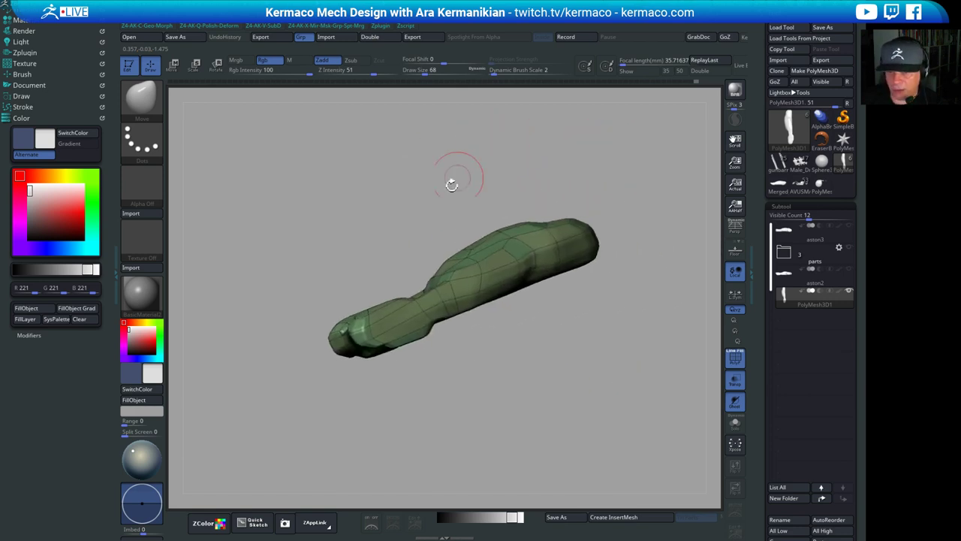
Examine the pronged body's form from above, below and at an angle
{"action": "right_click_drag", "start_coordinate": [609, 178], "coordinate": [609, 258], "text": "shift"}
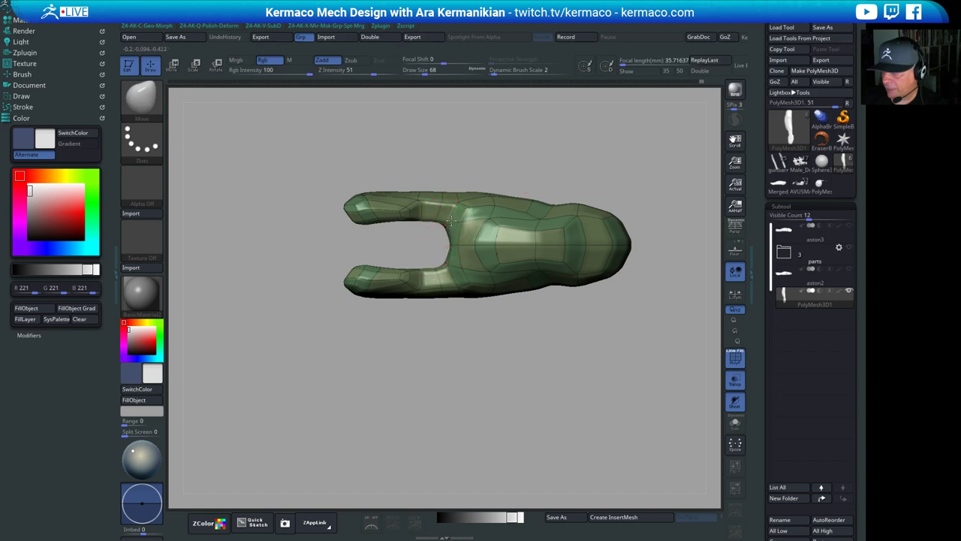
{"action": "right_click_drag", "start_coordinate": [501, 386], "coordinate": [478, 167]}
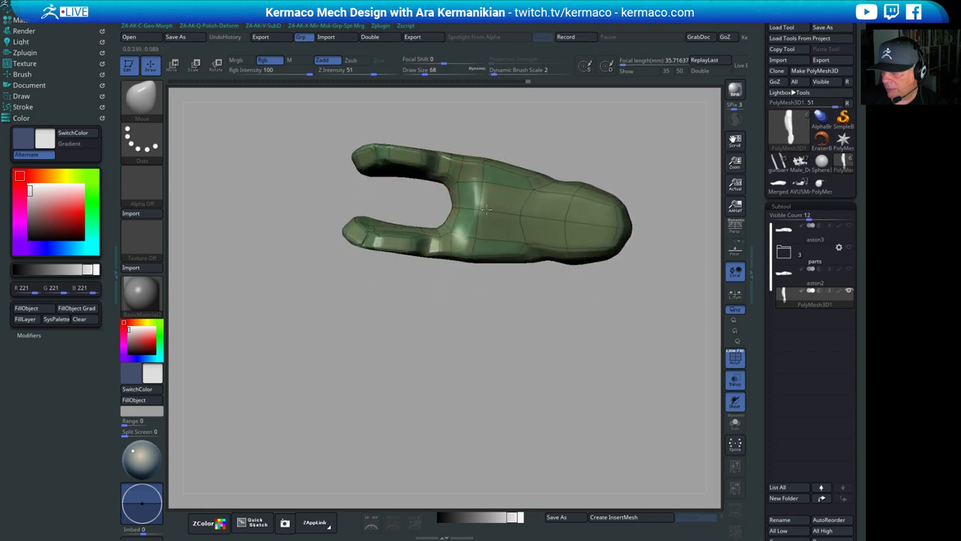
{"action": "right_click_drag", "start_coordinate": [602, 148], "coordinate": [531, 216]}
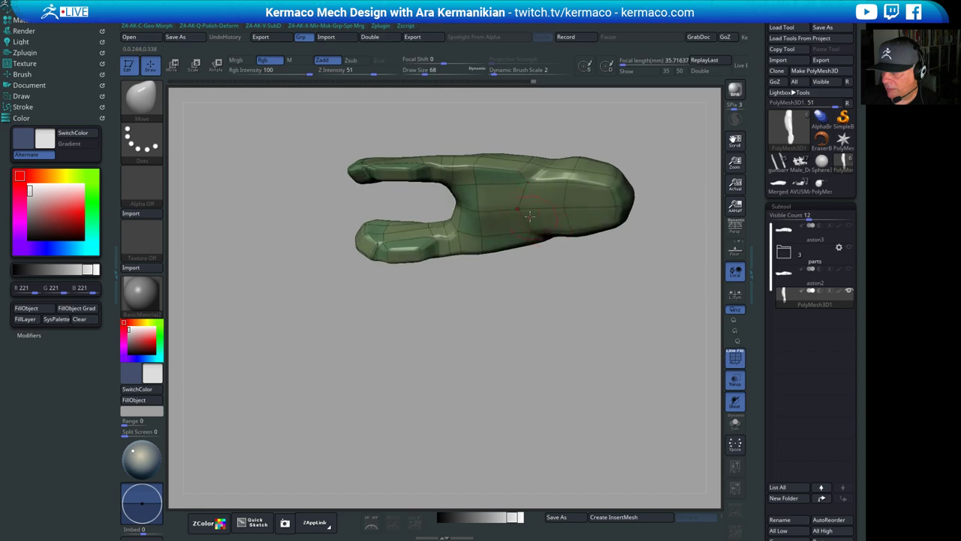
{"action": "left_click_drag", "start_coordinate": [545, 277], "coordinate": [512, 345]}
{"action": "right_click_drag", "start_coordinate": [511, 344], "coordinate": [455, 238]}
{"action": "left_click_drag", "start_coordinate": [554, 300], "coordinate": [502, 370]}
{"action": "right_click_drag", "start_coordinate": [501, 370], "coordinate": [330, 339]}
Try several display colors on the model and settle on a medium blue with R 126, G 145, B 231
{"action": "left_click", "coordinate": [150, 342]}
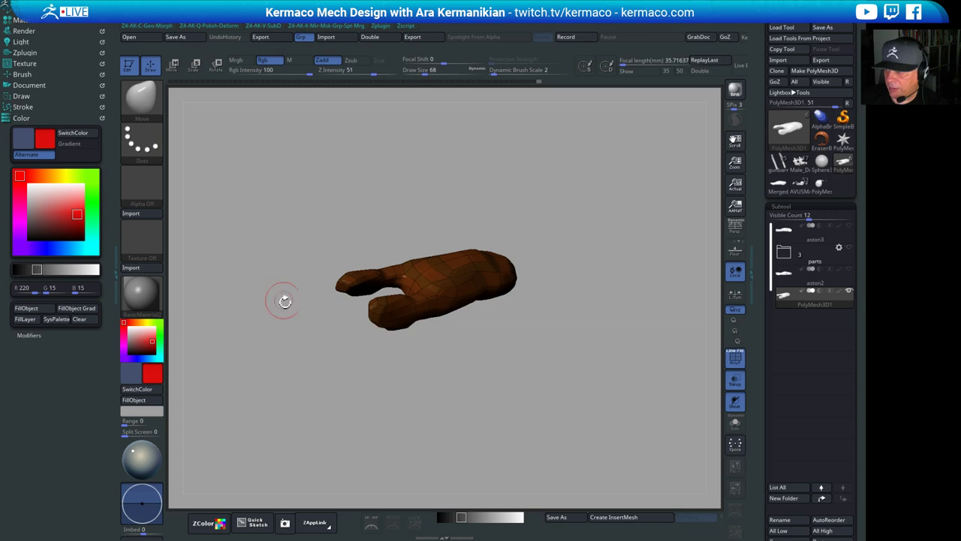
{"action": "left_click_drag", "start_coordinate": [324, 228], "coordinate": [285, 244]}
{"action": "left_click_drag", "start_coordinate": [286, 244], "coordinate": [317, 226], "text": "alt"}
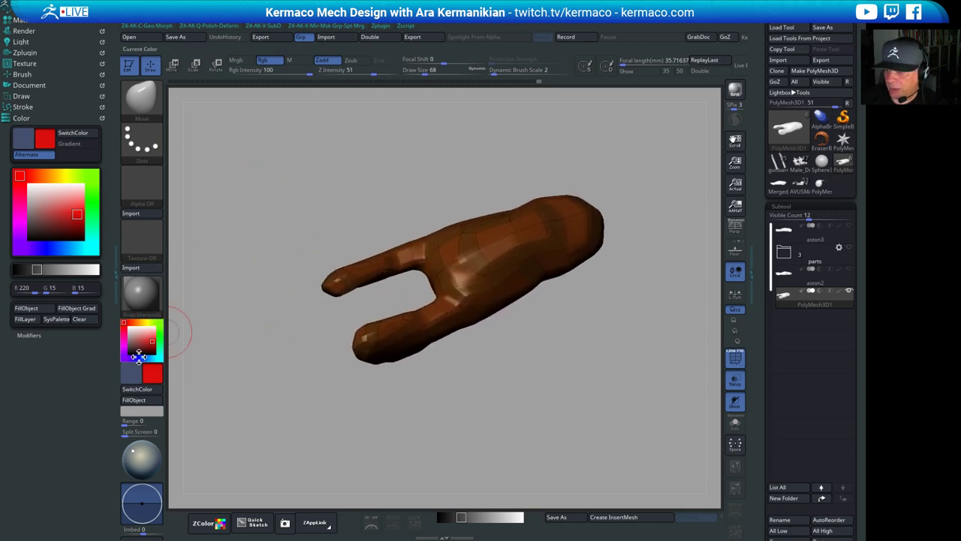
{"action": "left_click", "coordinate": [136, 358]}
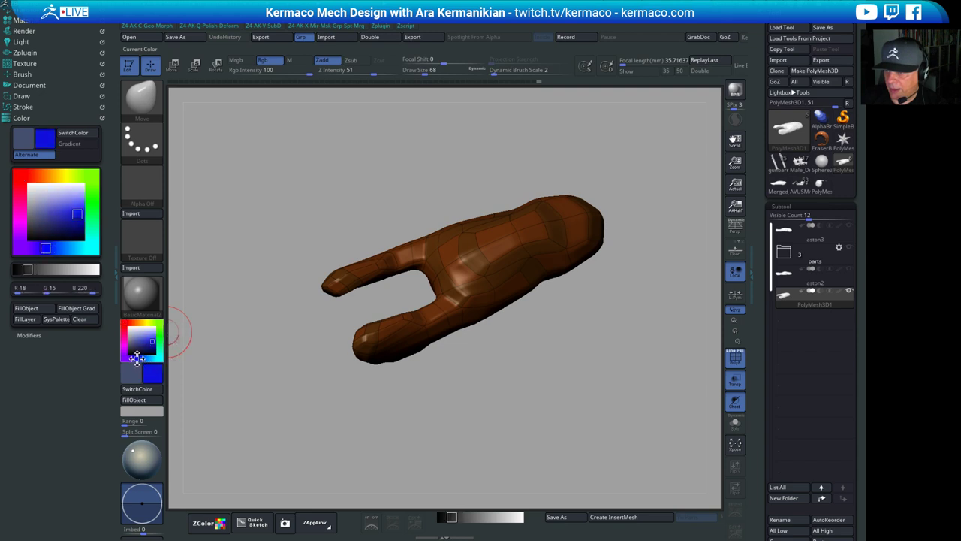
{"action": "left_click_drag", "start_coordinate": [136, 359], "coordinate": [143, 332]}
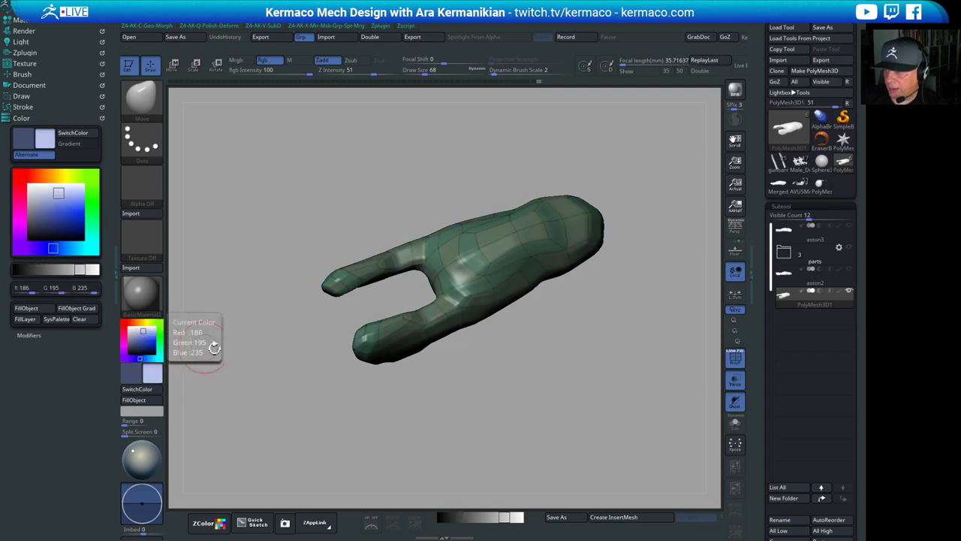
{"action": "mouse_move", "coordinate": [386, 410]}
{"action": "left_mouse_down"}
{"action": "mouse_move", "coordinate": [476, 414]}
{"action": "mouse_move", "coordinate": [445, 413]}
{"action": "left_mouse_up"}
{"action": "left_click", "coordinate": [150, 306]}
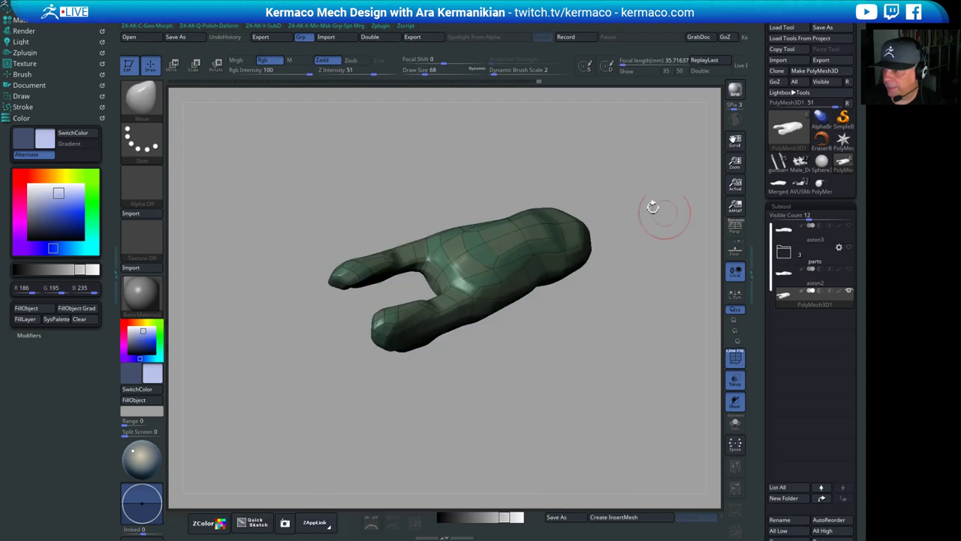
{"action": "left_click_drag", "start_coordinate": [631, 361], "coordinate": [576, 358]}
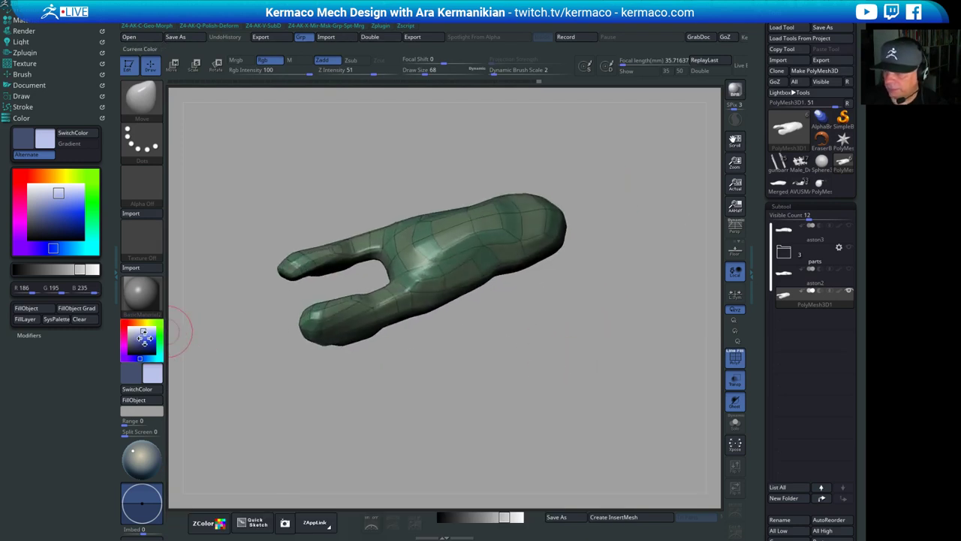
{"action": "left_click_drag", "start_coordinate": [145, 337], "coordinate": [147, 335]}
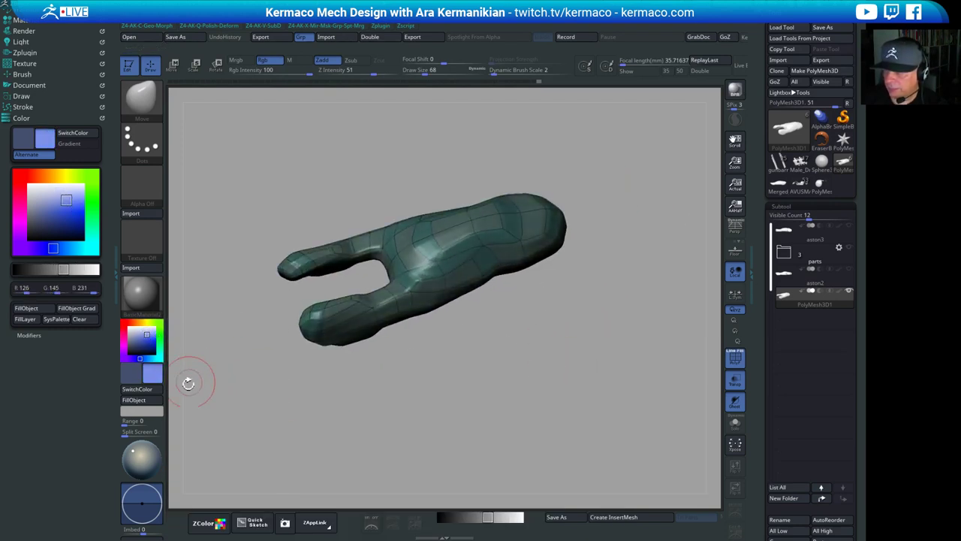
{"action": "left_click_drag", "start_coordinate": [394, 416], "coordinate": [400, 404]}
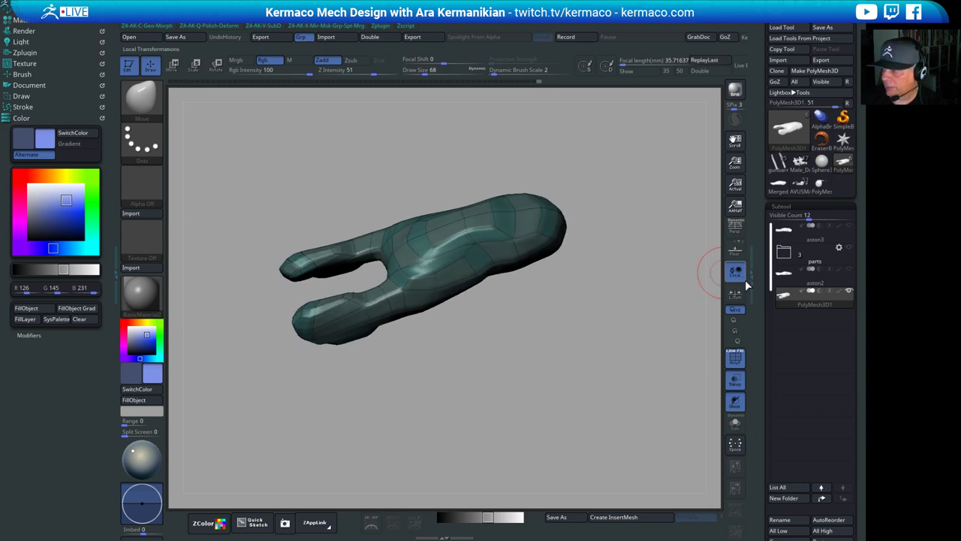
Enlarge the Move brush to draw size 257, pull the body's rear end outward, and increase the size to 280
{"action": "left_click_drag", "start_coordinate": [601, 356], "coordinate": [721, 366]}
{"action": "left_click_drag", "start_coordinate": [628, 360], "coordinate": [518, 377], "text": "alt"}
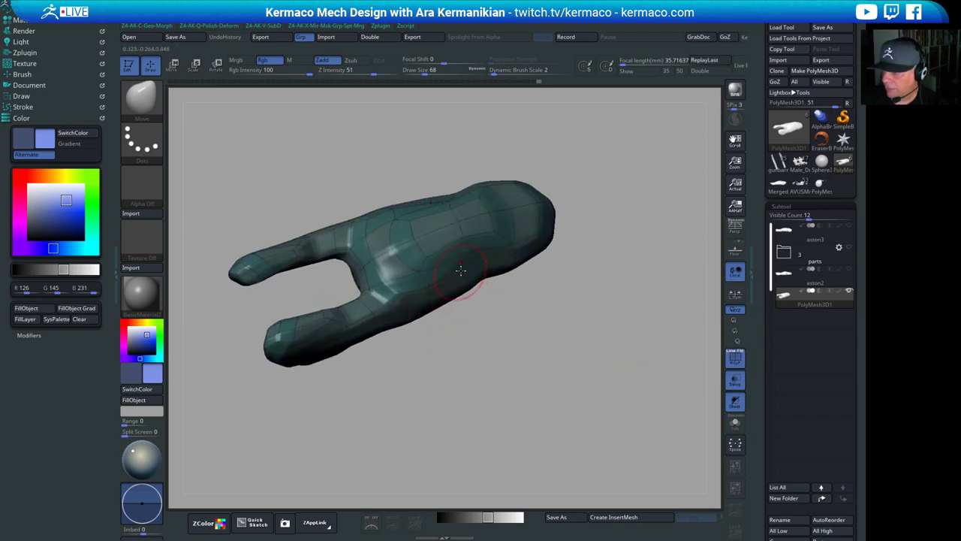
{"action": "left_click_drag", "start_coordinate": [497, 302], "coordinate": [531, 319]}
{"action": "left_click_drag", "start_coordinate": [515, 325], "coordinate": [577, 364], "text": "alt"}
{"action": "mouse_move", "coordinate": [634, 351]}
{"action": "left_mouse_down"}
{"action": "mouse_move", "coordinate": [580, 393]}
{"action": "mouse_move", "coordinate": [519, 350]}
{"action": "mouse_move", "coordinate": [620, 326]}
{"action": "mouse_move", "coordinate": [596, 332]}
{"action": "mouse_move", "coordinate": [567, 306]}
{"action": "mouse_move", "coordinate": [581, 213]}
{"action": "mouse_move", "coordinate": [612, 258]}
{"action": "mouse_move", "coordinate": [595, 290]}
{"action": "mouse_move", "coordinate": [501, 263]}
{"action": "mouse_move", "coordinate": [599, 236]}
{"action": "mouse_move", "coordinate": [603, 262]}
{"action": "mouse_move", "coordinate": [540, 237]}
{"action": "mouse_move", "coordinate": [554, 248]}
{"action": "mouse_move", "coordinate": [525, 270]}
{"action": "mouse_move", "coordinate": [512, 254]}
{"action": "left_mouse_up"}
{"action": "key", "text": "s"}
{"action": "mouse_move", "coordinate": [412, 196]}
{"action": "left_mouse_down"}
{"action": "mouse_move", "coordinate": [443, 198]}
{"action": "mouse_move", "coordinate": [418, 184]}
{"action": "mouse_move", "coordinate": [329, 188]}
{"action": "mouse_move", "coordinate": [407, 180]}
{"action": "left_mouse_up"}
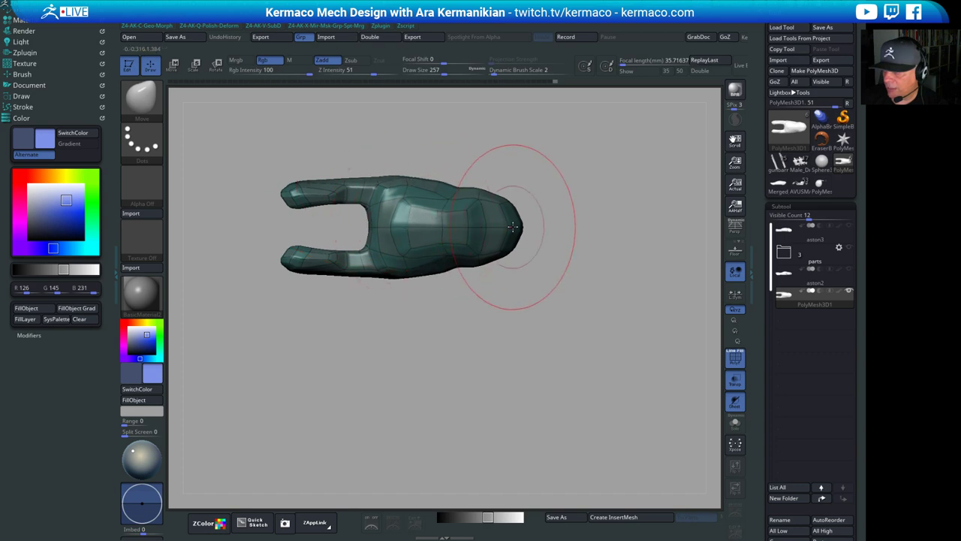
{"action": "mouse_move", "coordinate": [517, 228]}
{"action": "left_mouse_down"}
{"action": "mouse_move", "coordinate": [526, 229]}
{"action": "mouse_move", "coordinate": [515, 275]}
{"action": "left_mouse_up"}
{"action": "key", "text": "bracketright"}
{"action": "key", "text": "bracketright"}
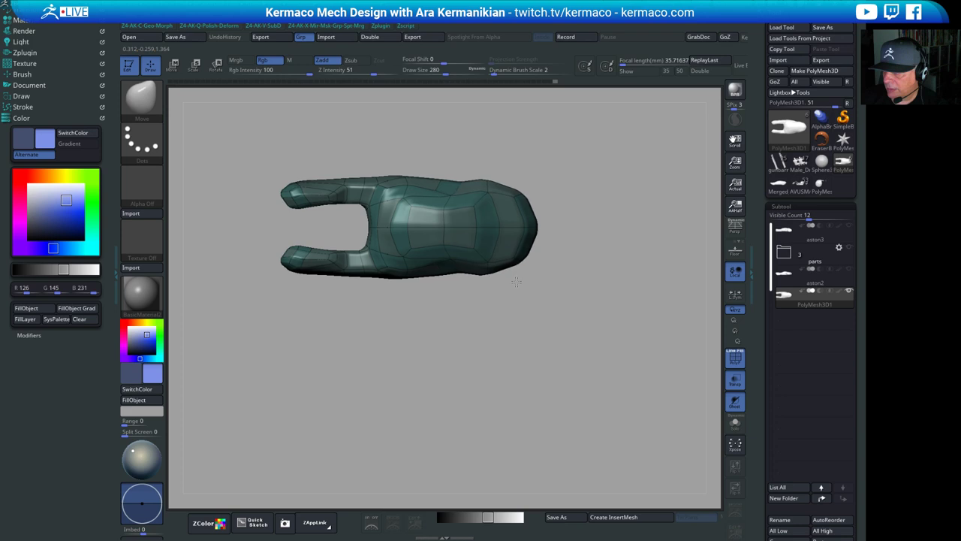
Adjust the body's rear flanks and waist with large Move brush strokes, reducing the draw size to 262
{"action": "left_click_drag", "start_coordinate": [489, 203], "coordinate": [502, 216]}
{"action": "left_click_drag", "start_coordinate": [519, 356], "coordinate": [522, 319]}
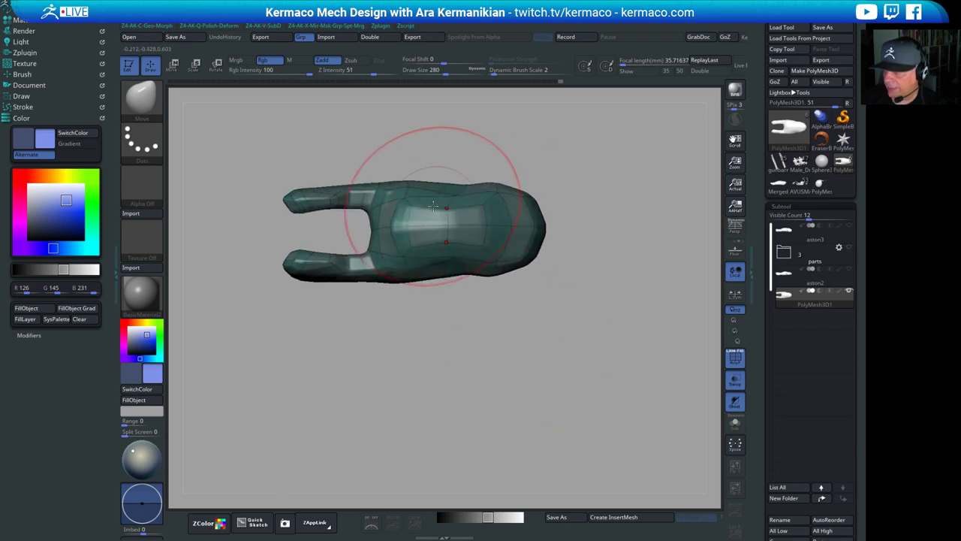
{"action": "key", "text": "s"}
{"action": "left_click_drag", "start_coordinate": [450, 209], "coordinate": [450, 211]}
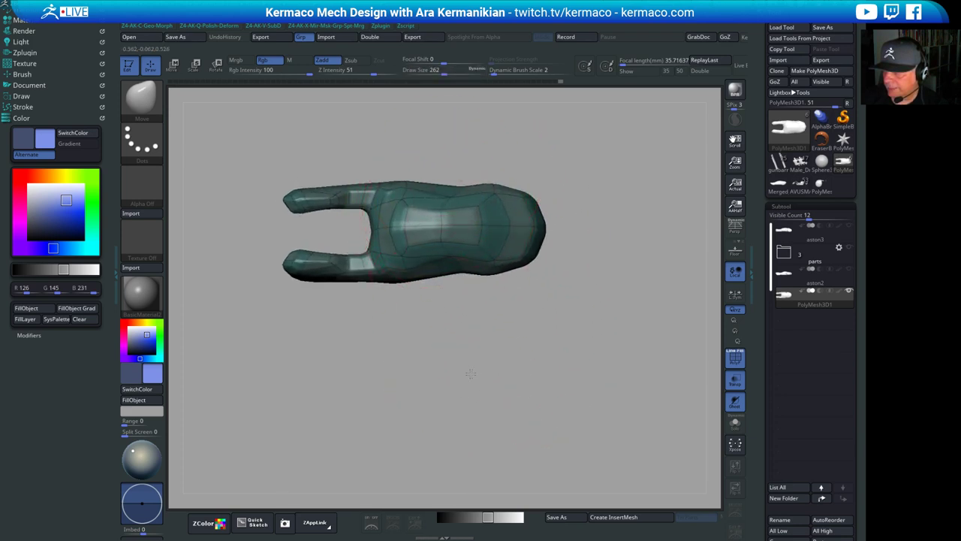
Square off the inner corners of the gap between the prongs with the Move brush at draw size 154
{"action": "mouse_move", "coordinate": [471, 373]}
{"action": "left_mouse_down"}
{"action": "mouse_move", "coordinate": [469, 260]}
{"action": "mouse_move", "coordinate": [489, 309]}
{"action": "mouse_move", "coordinate": [482, 346]}
{"action": "mouse_move", "coordinate": [472, 284]}
{"action": "mouse_move", "coordinate": [463, 289]}
{"action": "mouse_move", "coordinate": [483, 376]}
{"action": "mouse_move", "coordinate": [499, 385]}
{"action": "left_mouse_up"}
{"action": "key", "text": "s"}
{"action": "key", "text": "s"}
{"action": "left_click_drag", "start_coordinate": [393, 261], "coordinate": [384, 256]}
{"action": "left_click_drag", "start_coordinate": [499, 343], "coordinate": [483, 391], "text": "shift"}
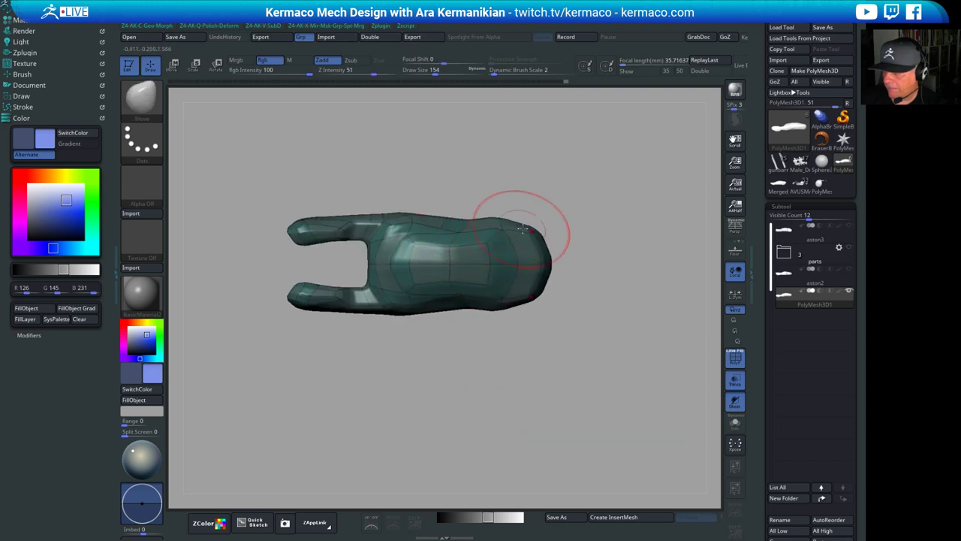
Flatten the body's rear end in side view with the Move brush
{"action": "left_click_drag", "start_coordinate": [559, 388], "coordinate": [570, 375]}
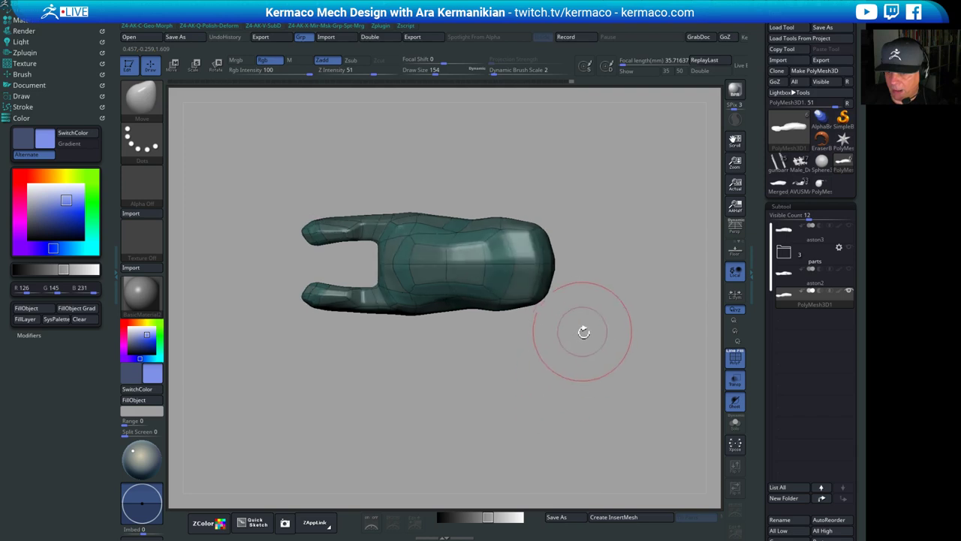
{"action": "left_click_drag", "start_coordinate": [600, 343], "coordinate": [568, 289], "text": "alt"}
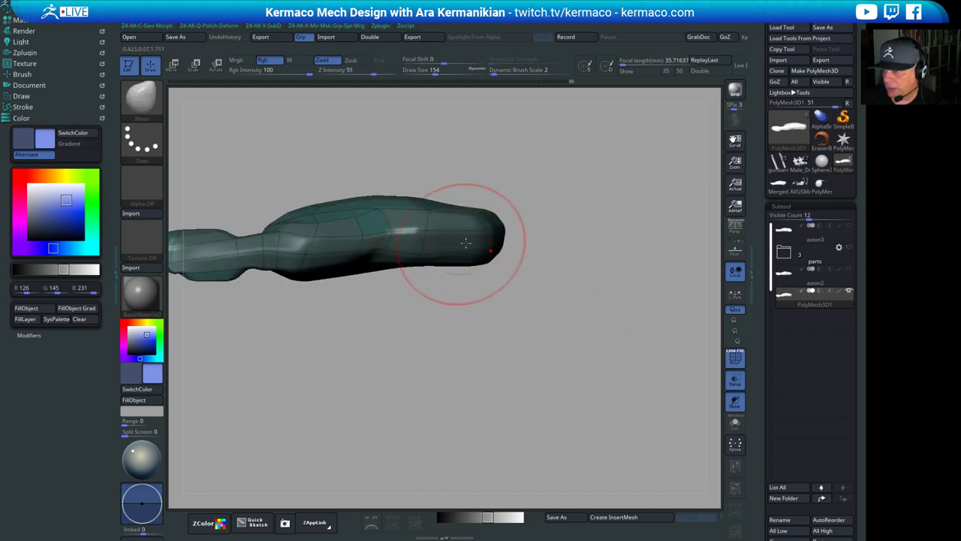
{"action": "mouse_move", "coordinate": [477, 238]}
{"action": "left_mouse_down"}
{"action": "mouse_move", "coordinate": [449, 236]}
{"action": "mouse_move", "coordinate": [445, 217]}
{"action": "mouse_move", "coordinate": [482, 250]}
{"action": "left_mouse_up"}
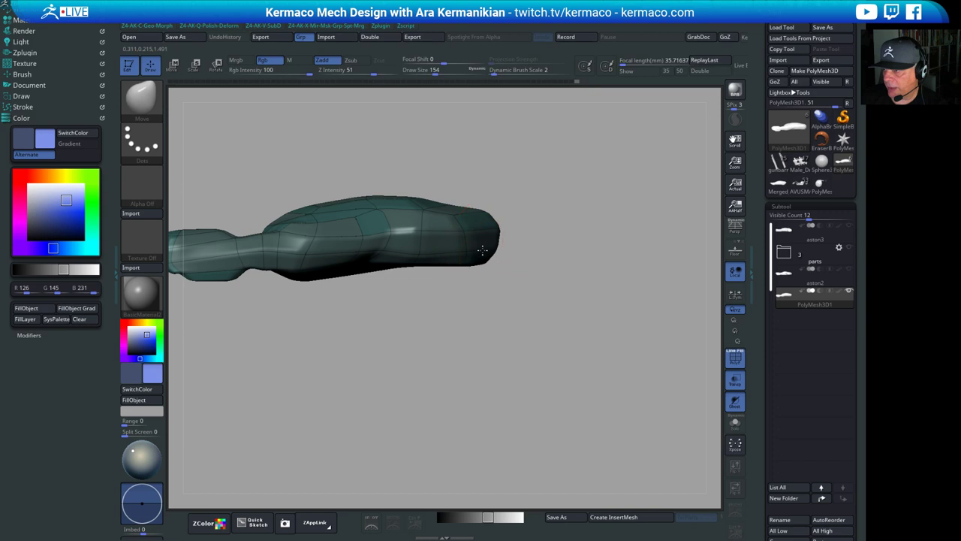
{"action": "mouse_move", "coordinate": [522, 174]}
{"action": "left_mouse_down"}
{"action": "mouse_move", "coordinate": [500, 156]}
{"action": "mouse_move", "coordinate": [473, 186]}
{"action": "mouse_move", "coordinate": [524, 254]}
{"action": "mouse_move", "coordinate": [535, 311]}
{"action": "mouse_move", "coordinate": [527, 272]}
{"action": "left_mouse_up"}
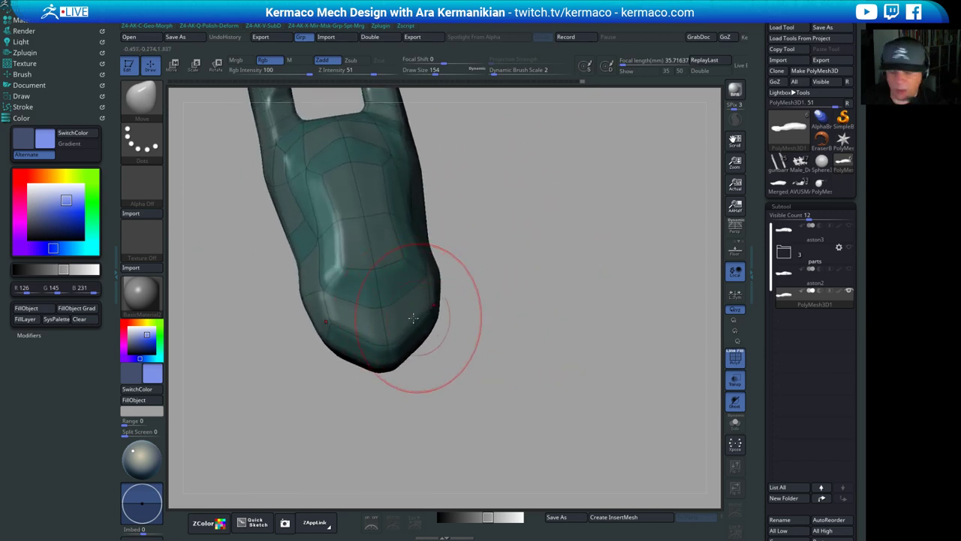
Insert additional lengthwise edge loops along both halves of the body using a ZModeler edge action
{"action": "key", "text": "b"}
{"action": "key", "text": "z"}
{"action": "key", "text": "m"}
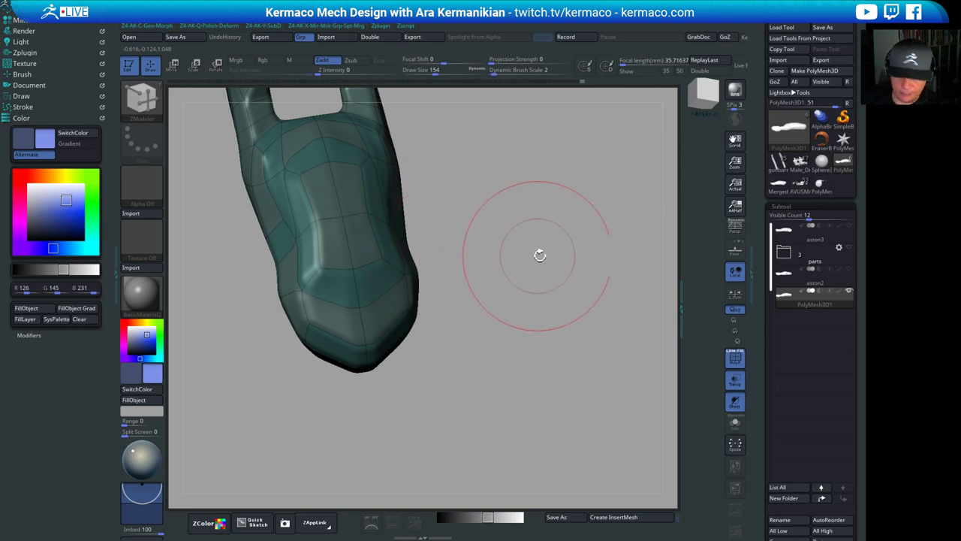
{"action": "left_click_drag", "start_coordinate": [559, 278], "coordinate": [566, 280]}
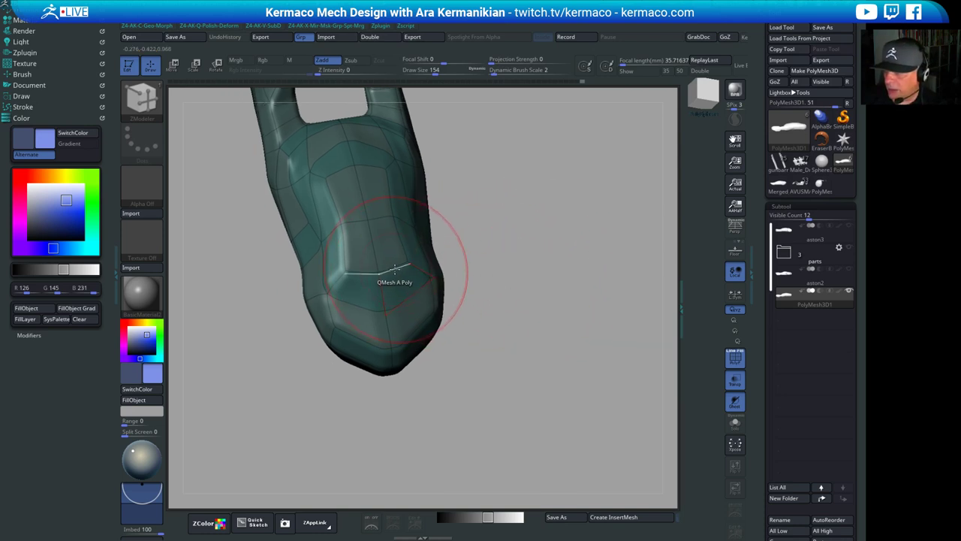
{"action": "key", "text": "space"}
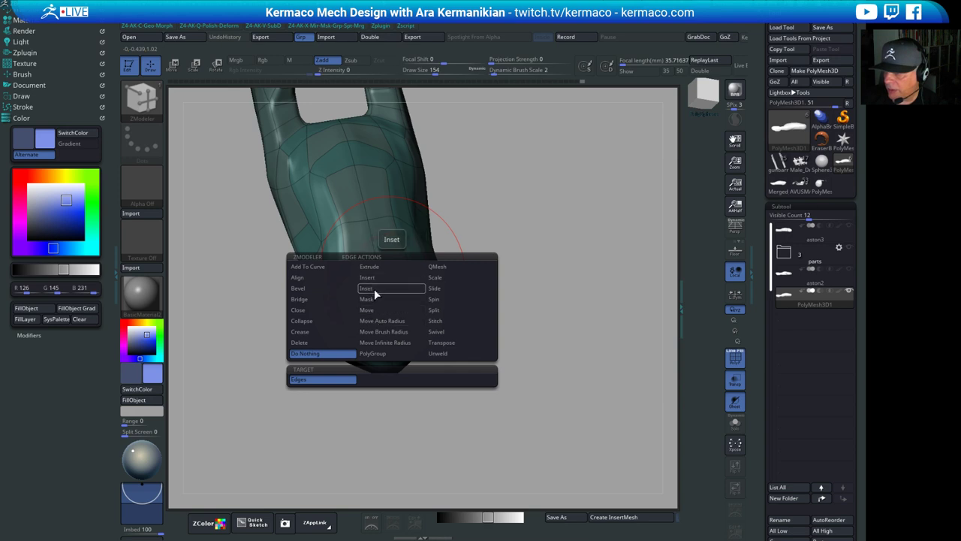
{"action": "left_click", "coordinate": [374, 290]}
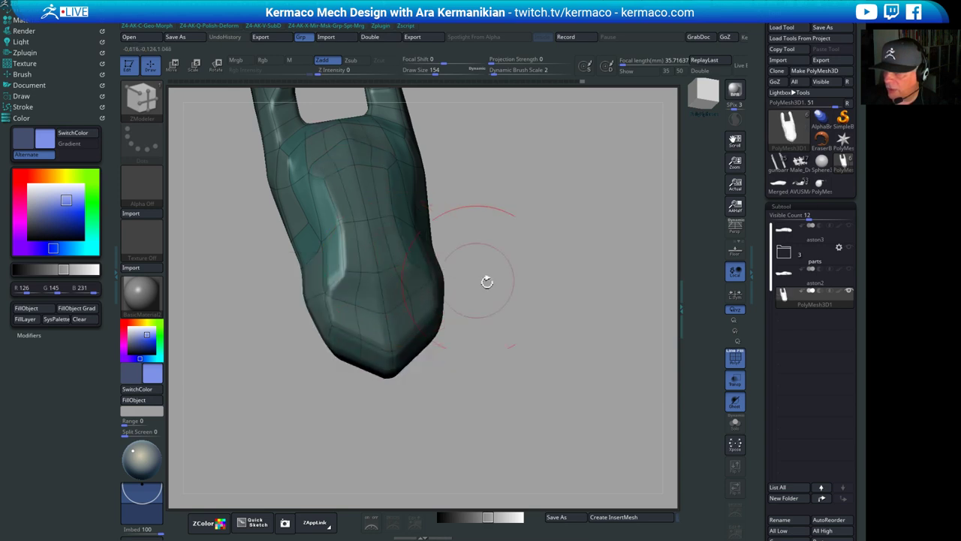
{"action": "left_click_drag", "start_coordinate": [562, 309], "coordinate": [589, 300]}
{"action": "left_click", "coordinate": [395, 188]}
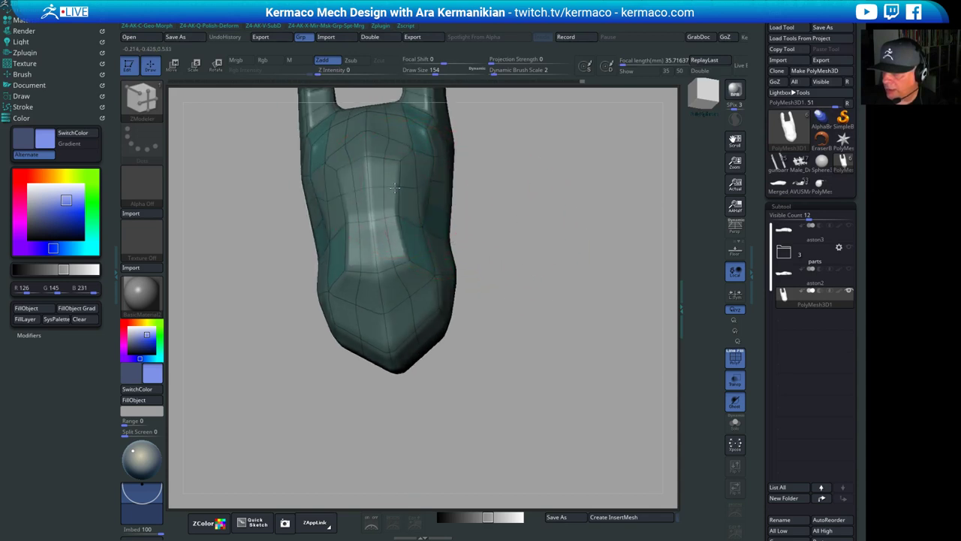
{"action": "left_click_drag", "start_coordinate": [548, 236], "coordinate": [562, 254]}
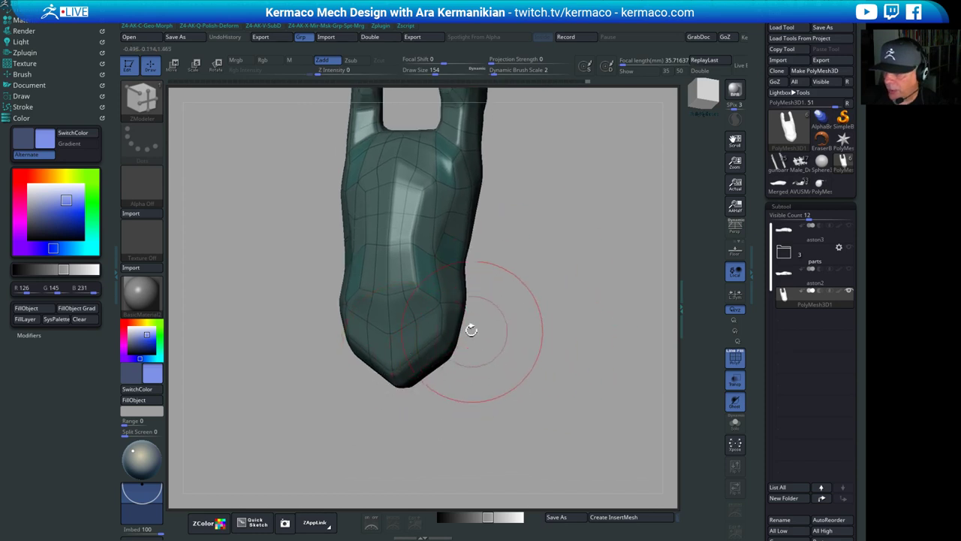
Return to the Move brush and round out the pointed rear tip of the body
{"action": "key", "text": "b"}
{"action": "key", "text": "m"}
{"action": "key", "text": "v"}
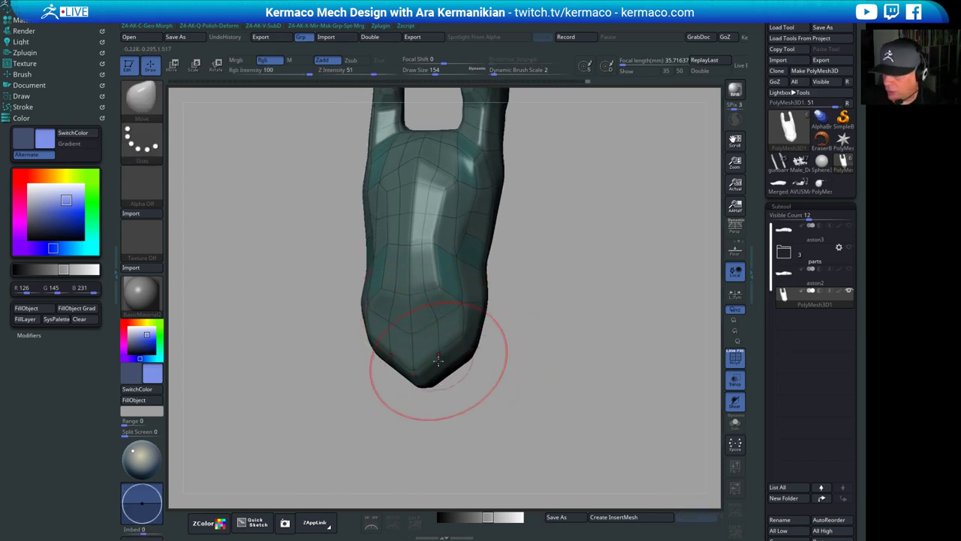
{"action": "left_click_drag", "start_coordinate": [439, 361], "coordinate": [458, 373]}
{"action": "left_click_drag", "start_coordinate": [541, 343], "coordinate": [542, 312]}
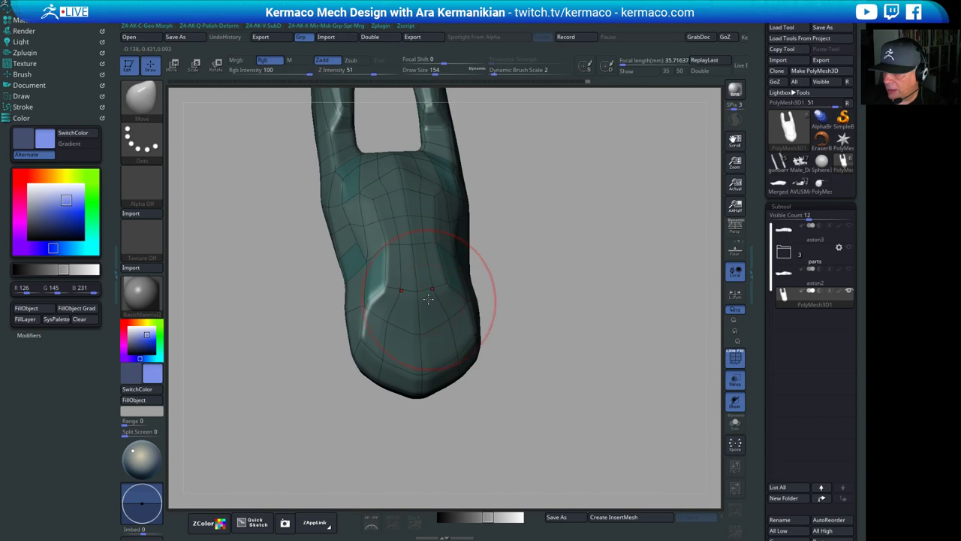
Adjust the raised ridge on the body's upper surface with the Move brush and check its side profile
{"action": "left_click_drag", "start_coordinate": [370, 240], "coordinate": [381, 257]}
{"action": "mouse_move", "coordinate": [583, 289]}
{"action": "left_mouse_down"}
{"action": "mouse_move", "coordinate": [605, 202]}
{"action": "mouse_move", "coordinate": [526, 169]}
{"action": "left_mouse_up"}
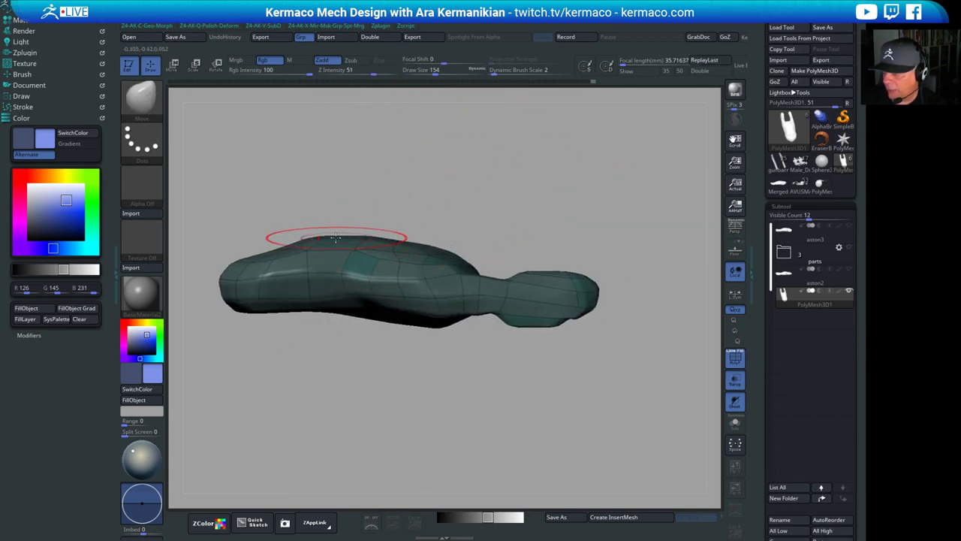
{"action": "mouse_move", "coordinate": [551, 215]}
{"action": "left_mouse_down"}
{"action": "mouse_move", "coordinate": [343, 296]}
{"action": "mouse_move", "coordinate": [432, 197]}
{"action": "mouse_move", "coordinate": [475, 198]}
{"action": "mouse_move", "coordinate": [430, 201]}
{"action": "left_mouse_up"}
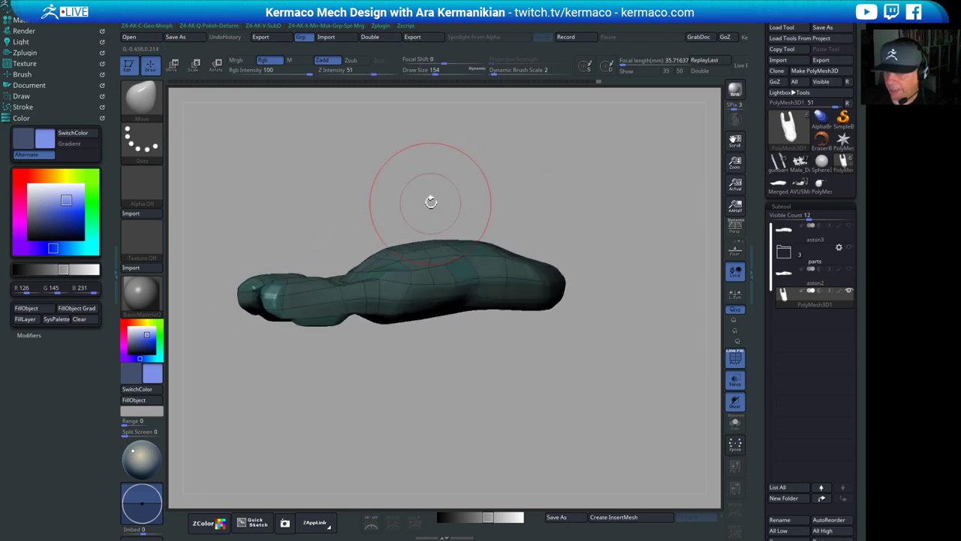
{"action": "mouse_move", "coordinate": [497, 184]}
{"action": "left_mouse_down"}
{"action": "mouse_move", "coordinate": [493, 205]}
{"action": "mouse_move", "coordinate": [459, 208]}
{"action": "left_mouse_up"}
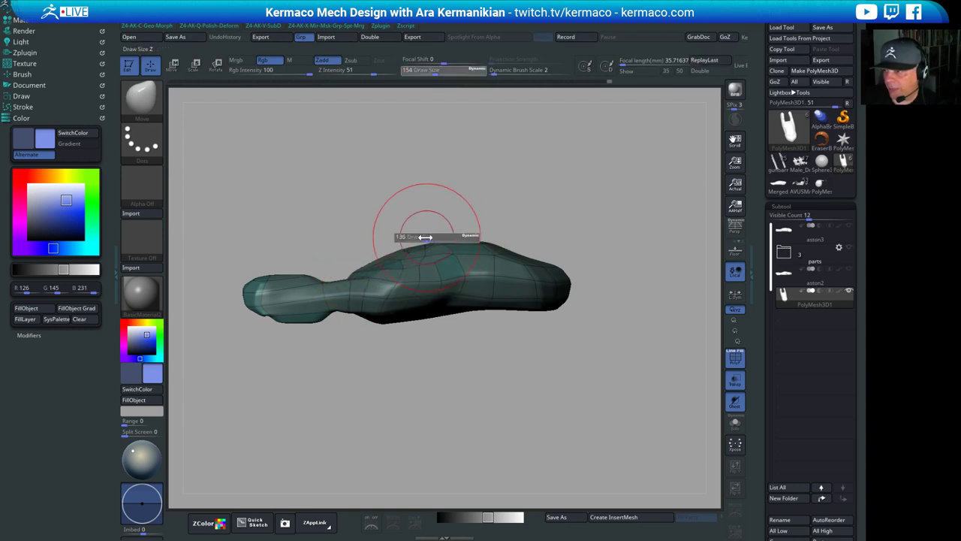
Reduce the draw size to 51 and smooth the body's upper surface just behind the prongs
{"action": "left_click_drag", "start_coordinate": [457, 213], "coordinate": [441, 239]}
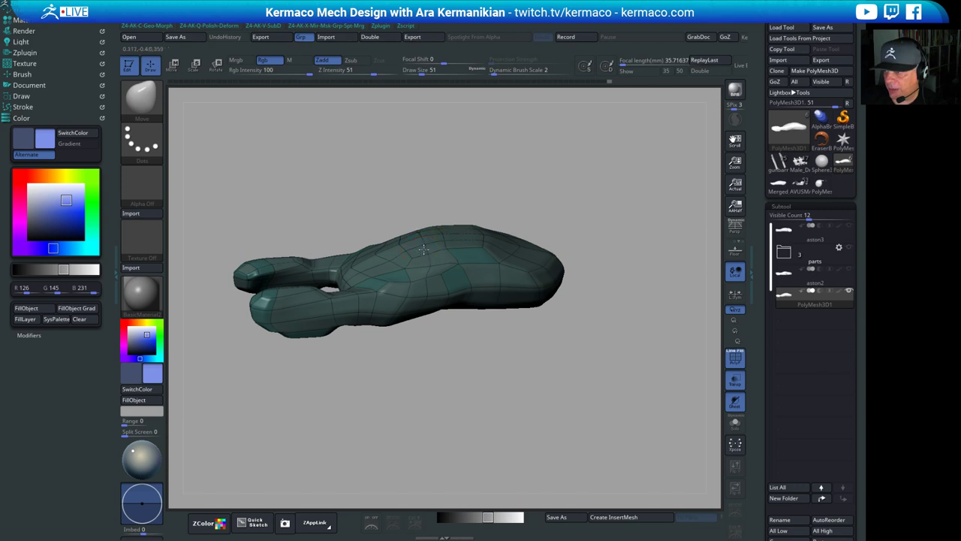
{"action": "left_click_drag", "start_coordinate": [414, 195], "coordinate": [402, 270]}
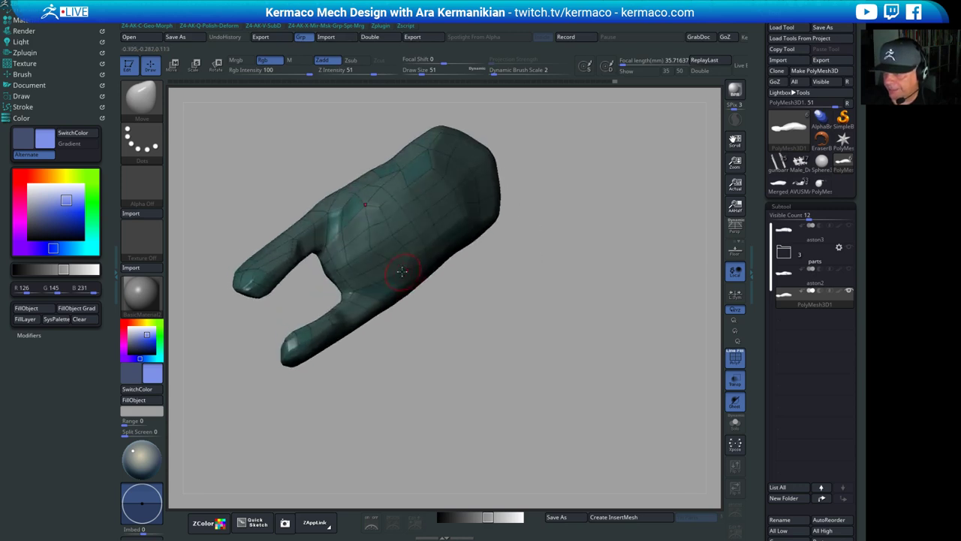
{"action": "right_click_drag", "start_coordinate": [448, 228], "coordinate": [438, 262]}
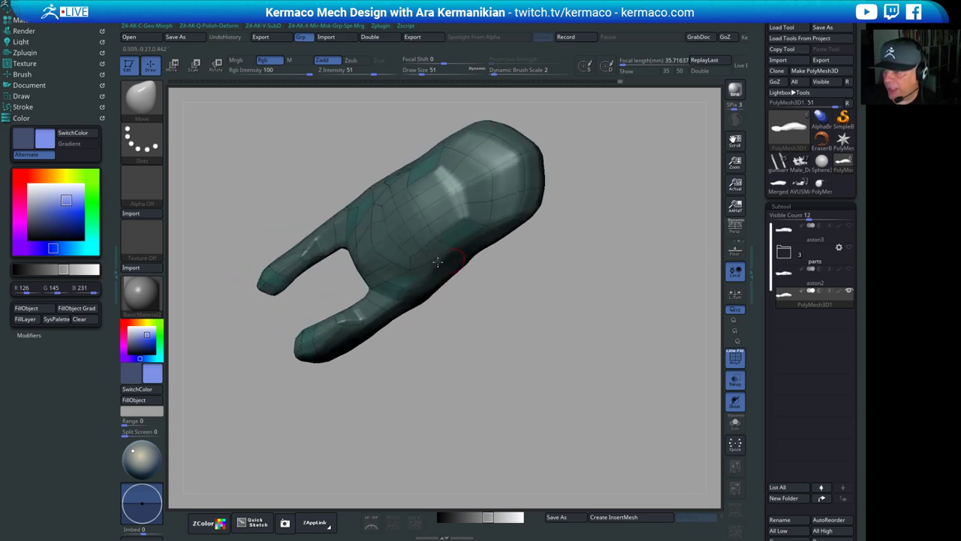
{"action": "mouse_move", "coordinate": [465, 308]}
{"action": "left_mouse_down"}
{"action": "mouse_move", "coordinate": [492, 249]}
{"action": "mouse_move", "coordinate": [488, 228]}
{"action": "left_mouse_up"}
{"action": "left_click_drag", "start_coordinate": [437, 201], "coordinate": [383, 266]}
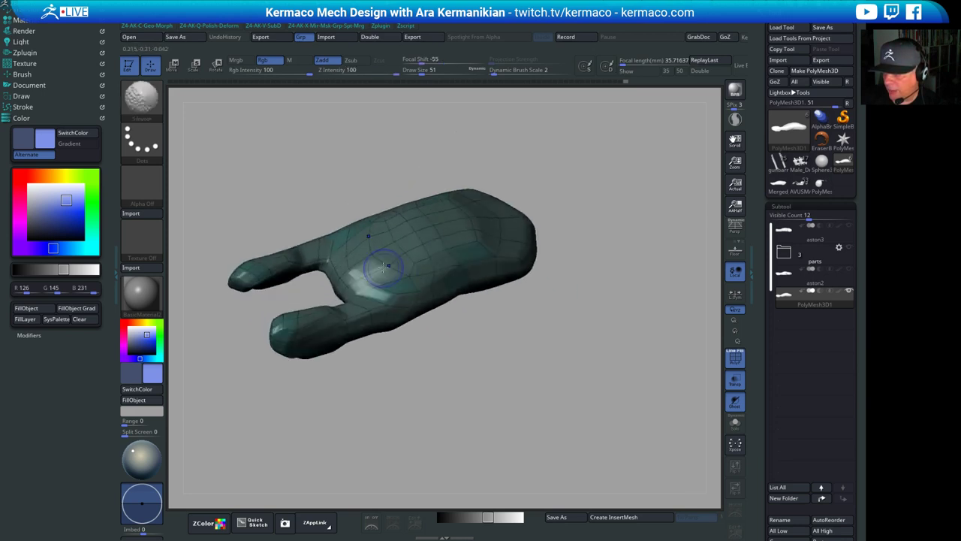
Reshape the underside of the body around the base of the prongs with the Move brush at draw size 51
{"action": "left_click_drag", "start_coordinate": [560, 346], "coordinate": [397, 272]}
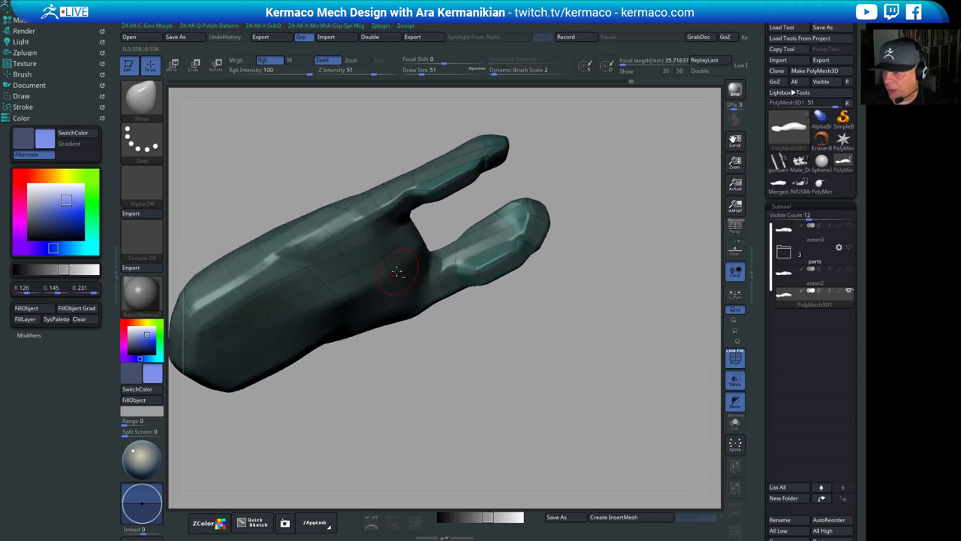
{"action": "left_click_drag", "start_coordinate": [570, 340], "coordinate": [432, 247]}
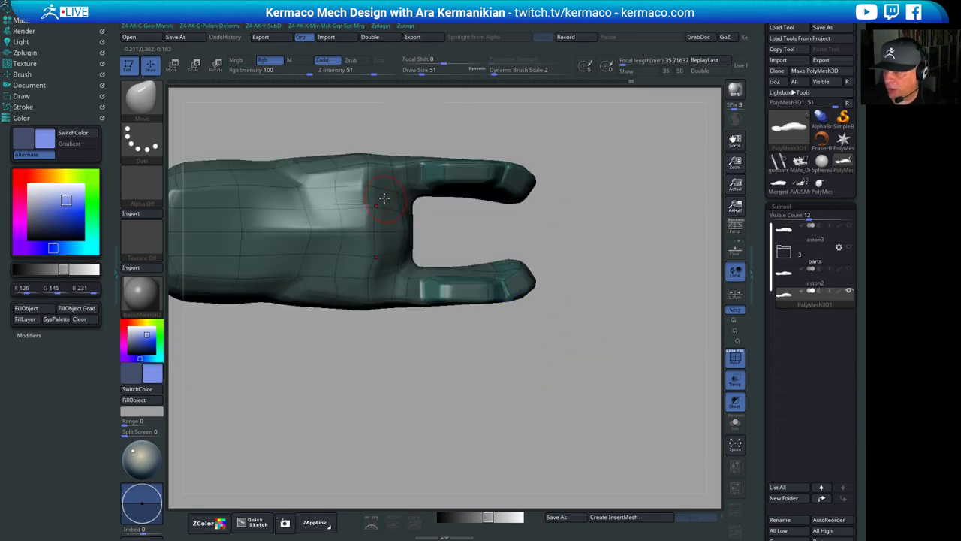
{"action": "left_click_drag", "start_coordinate": [365, 192], "coordinate": [376, 186]}
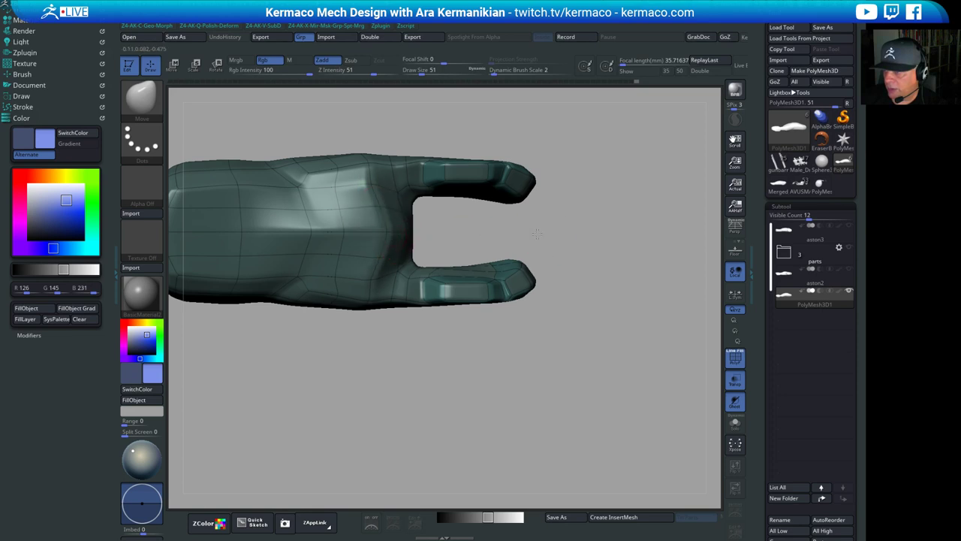
{"action": "left_click_drag", "start_coordinate": [537, 234], "coordinate": [364, 236]}
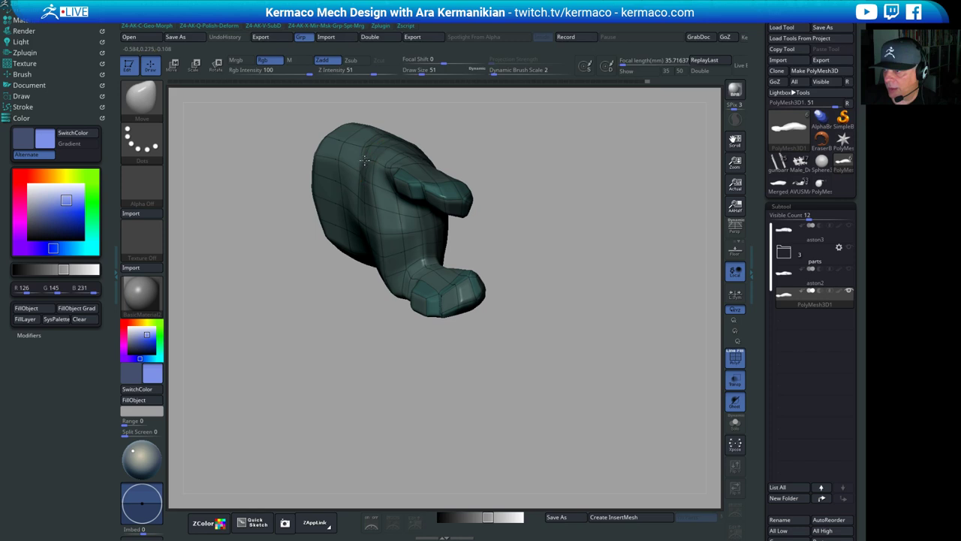
{"action": "left_click_drag", "start_coordinate": [522, 149], "coordinate": [370, 151]}
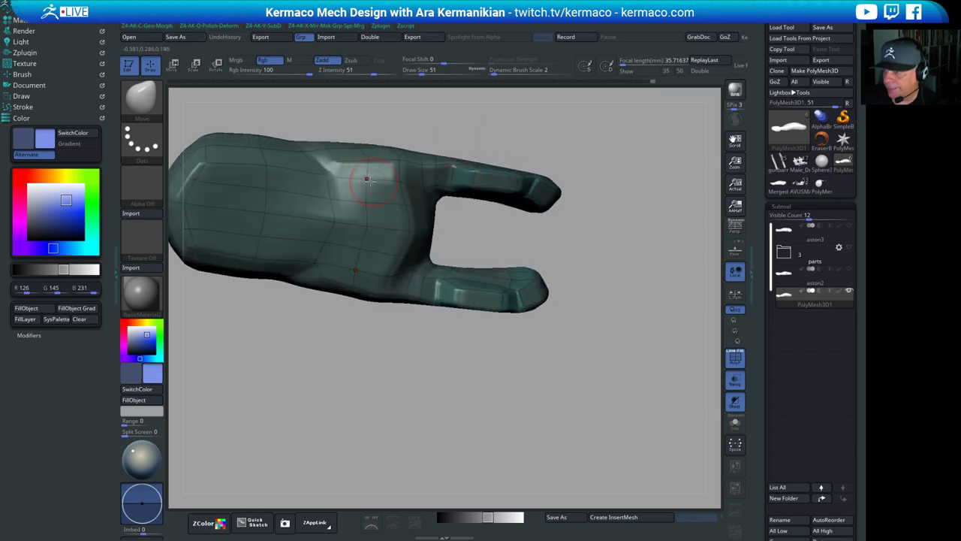
{"action": "left_click_drag", "start_coordinate": [612, 203], "coordinate": [404, 206]}
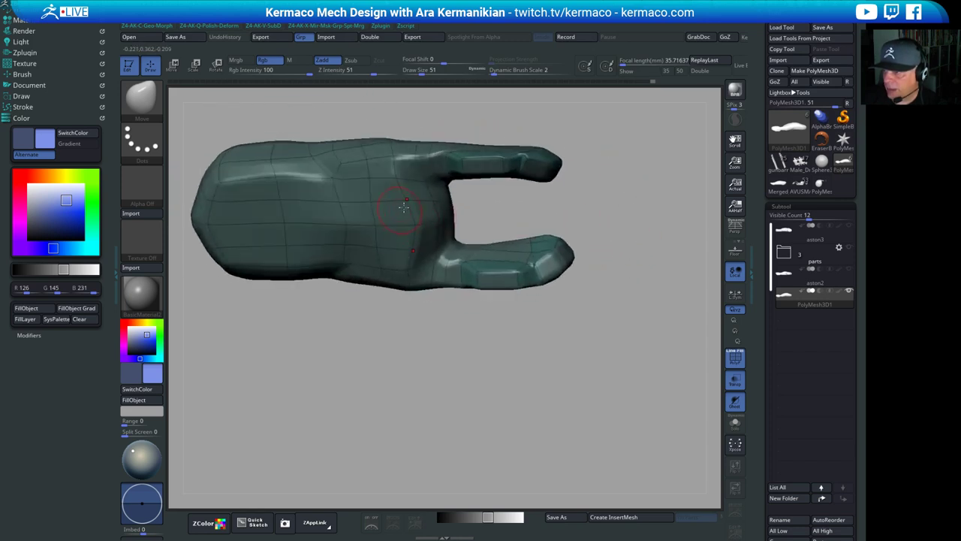
{"action": "left_click_drag", "start_coordinate": [505, 343], "coordinate": [451, 217]}
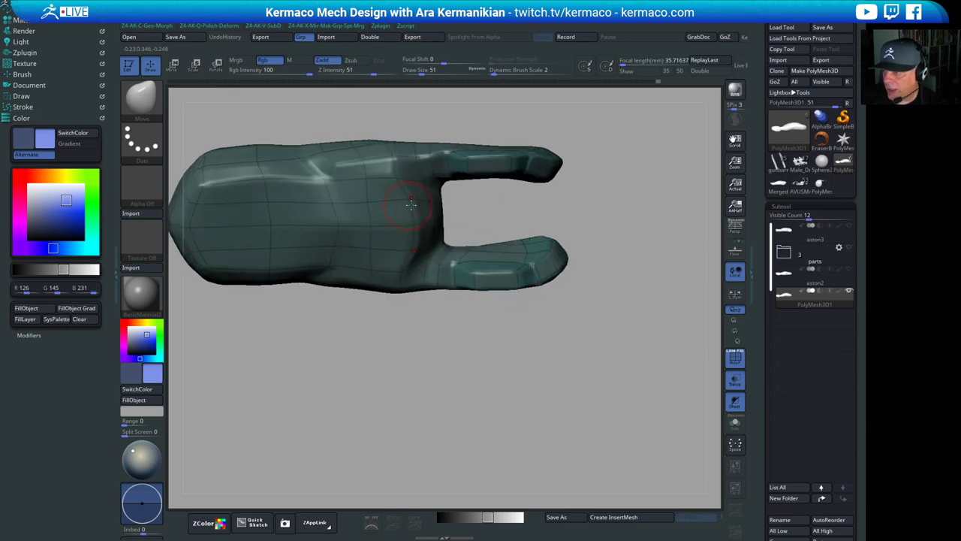
Round out the corners of the body's rear end in top view with the Move brush
{"action": "left_click_drag", "start_coordinate": [609, 197], "coordinate": [612, 230]}
{"action": "left_click_drag", "start_coordinate": [380, 318], "coordinate": [306, 339]}
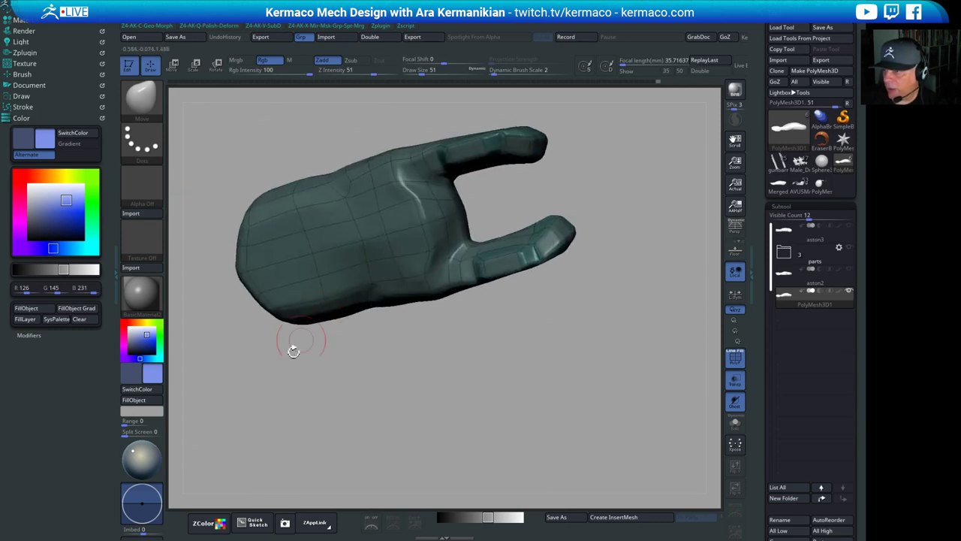
{"action": "left_click_drag", "start_coordinate": [243, 404], "coordinate": [395, 377], "text": "alt"}
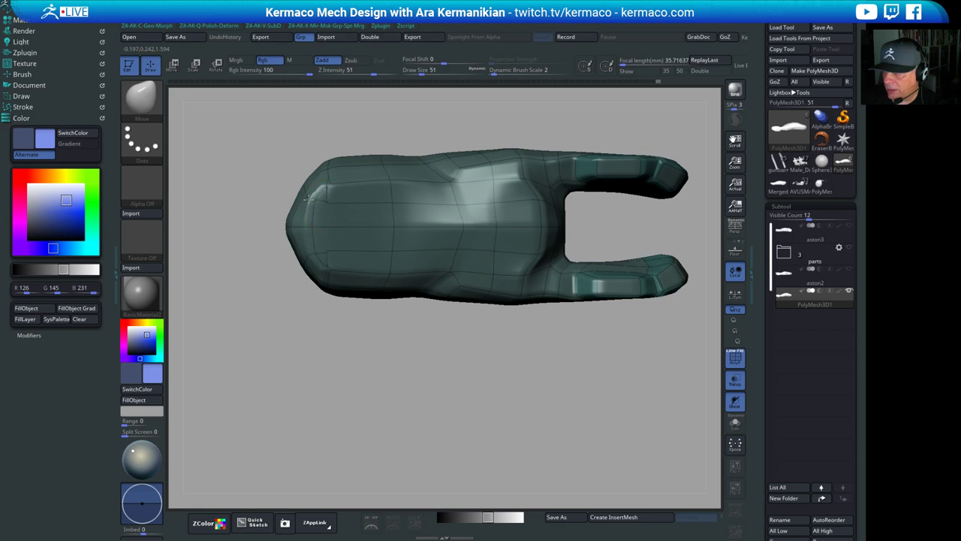
{"action": "left_click_drag", "start_coordinate": [300, 366], "coordinate": [384, 356]}
{"action": "left_click_drag", "start_coordinate": [468, 247], "coordinate": [522, 270], "text": "alt"}
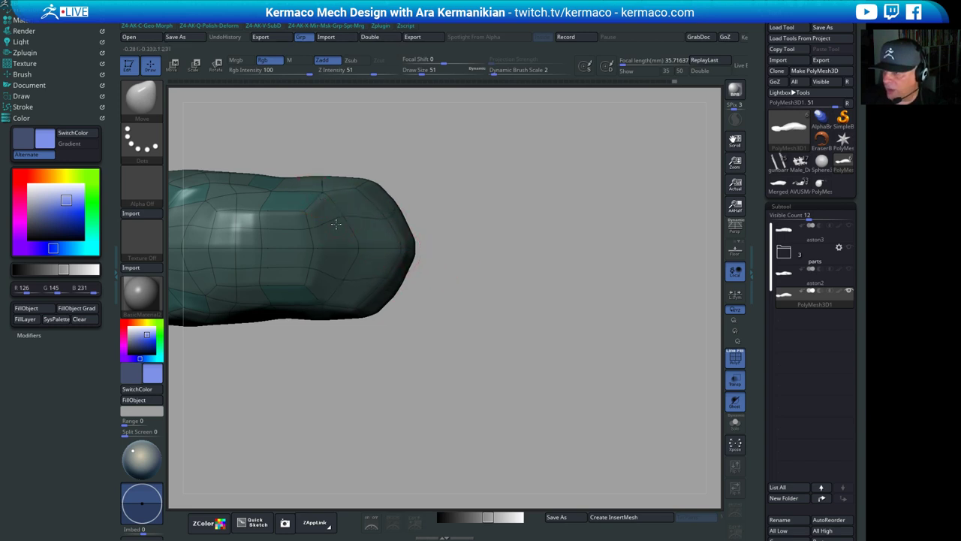
{"action": "left_click_drag", "start_coordinate": [387, 298], "coordinate": [396, 299]}
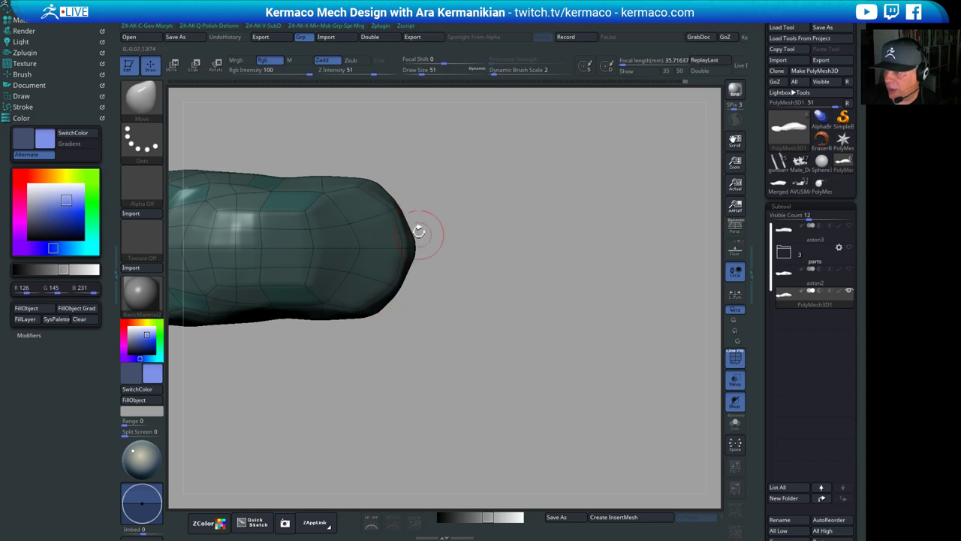
{"action": "left_click_drag", "start_coordinate": [420, 232], "coordinate": [433, 208], "text": "shift"}
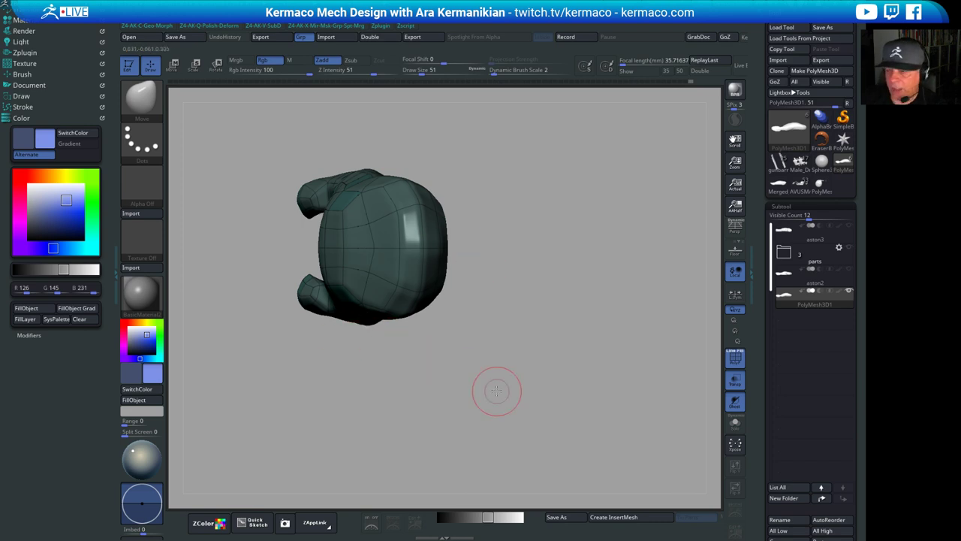
{"action": "left_click_drag", "start_coordinate": [497, 391], "coordinate": [582, 346], "text": "shift"}
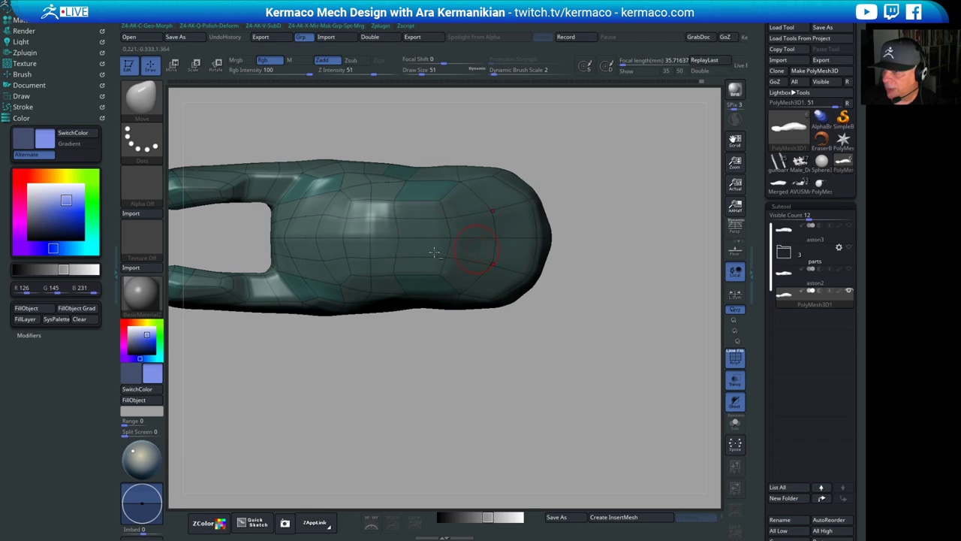
Switch to the browser, open the Kermaco portfolio page and follow its Instagram link
{"action": "key", "text": "alt+Tab"}
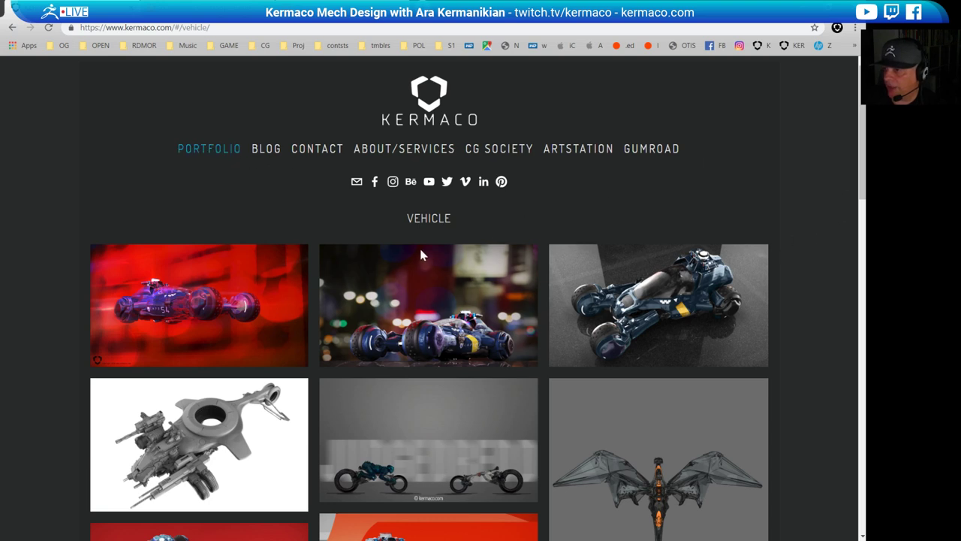
{"action": "left_click", "coordinate": [214, 148]}
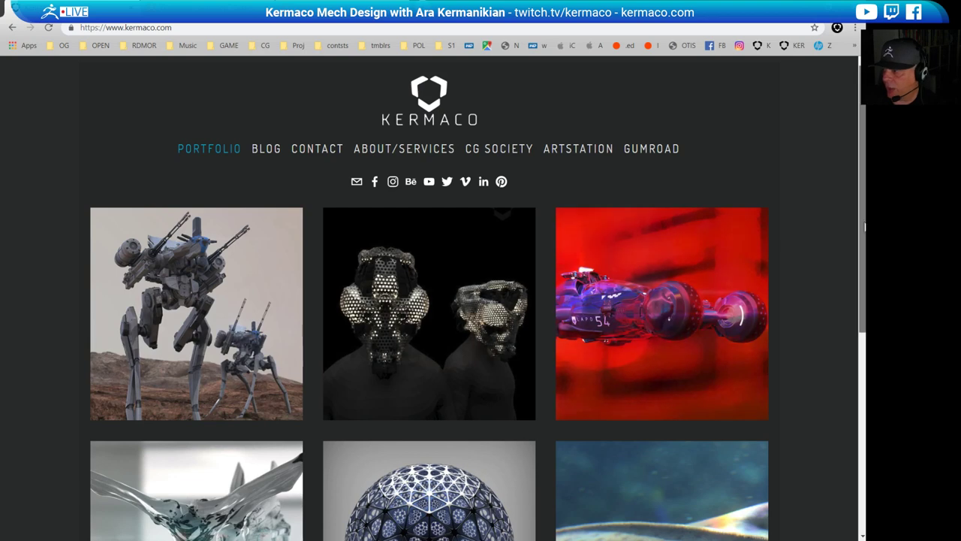
{"action": "left_click_drag", "start_coordinate": [865, 225], "coordinate": [860, 187]}
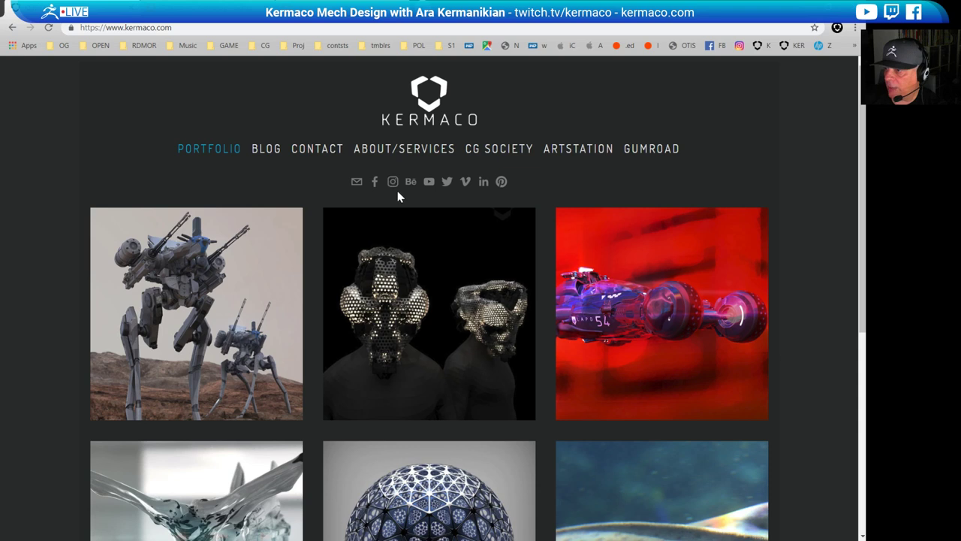
{"action": "left_click", "coordinate": [393, 182]}
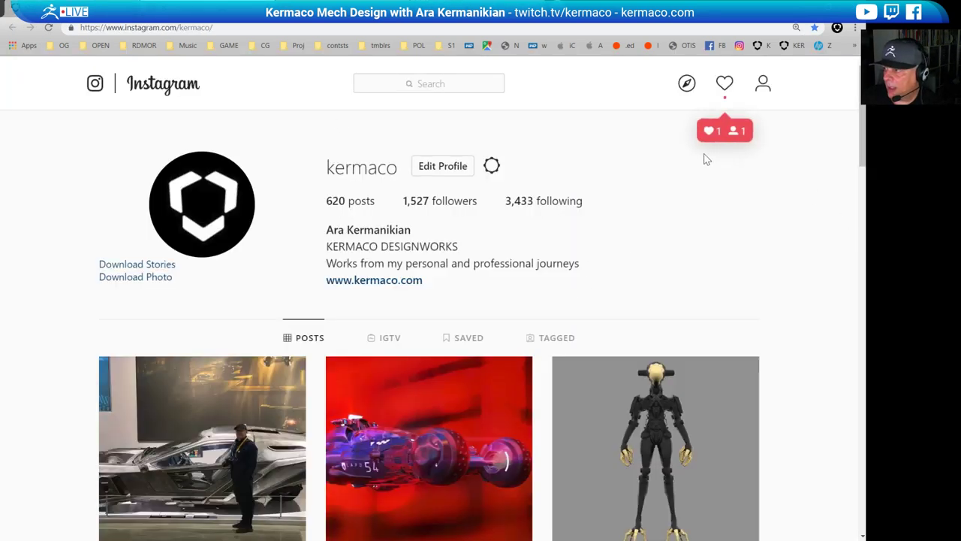
View the silver concept car, red-lit spinner and black robot posts on the Kermaco profile, closing each one
{"action": "left_click_drag", "start_coordinate": [862, 149], "coordinate": [862, 196]}
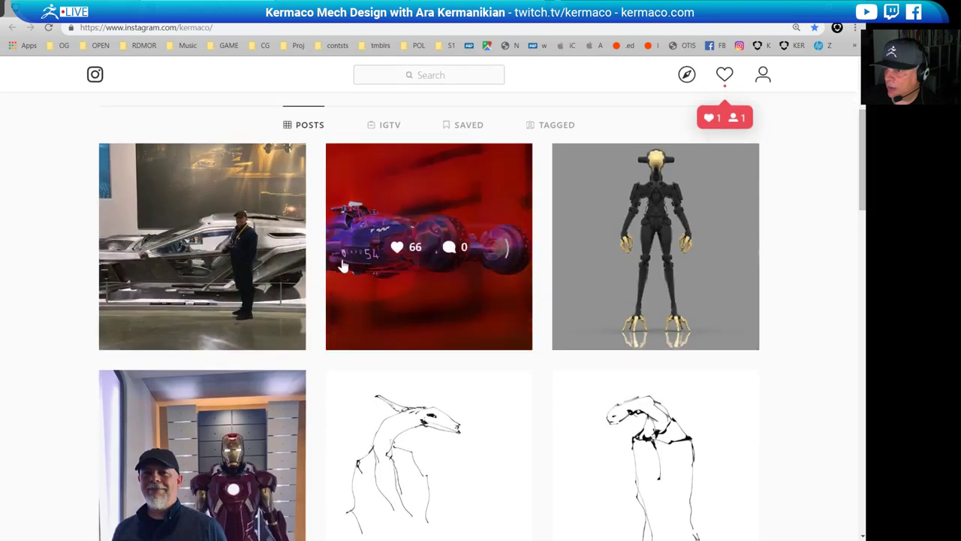
{"action": "left_click", "coordinate": [251, 288]}
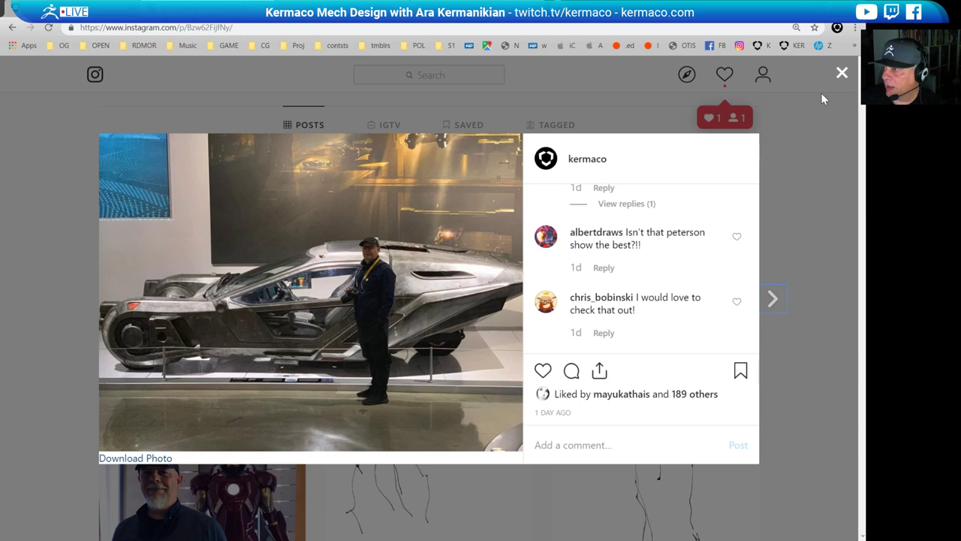
{"action": "left_click", "coordinate": [841, 73]}
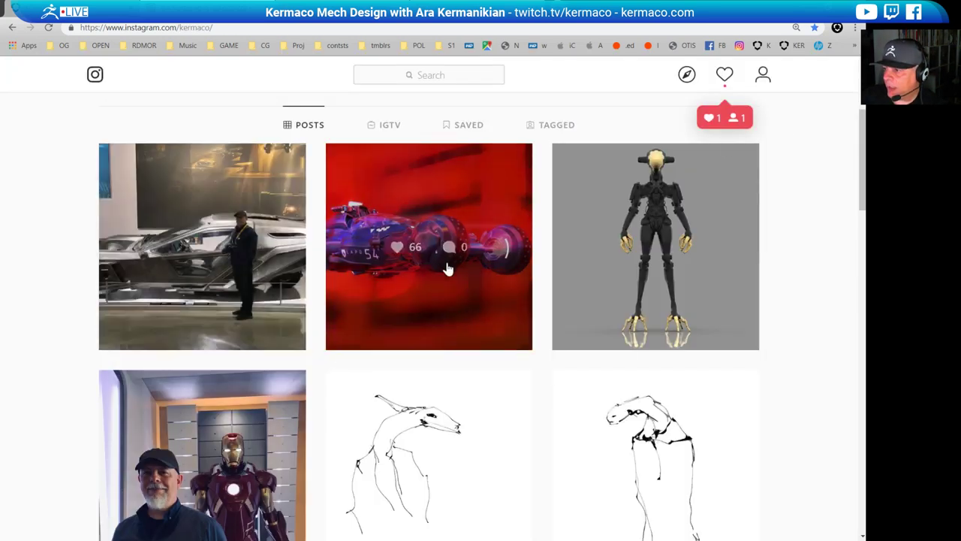
{"action": "left_click", "coordinate": [451, 272]}
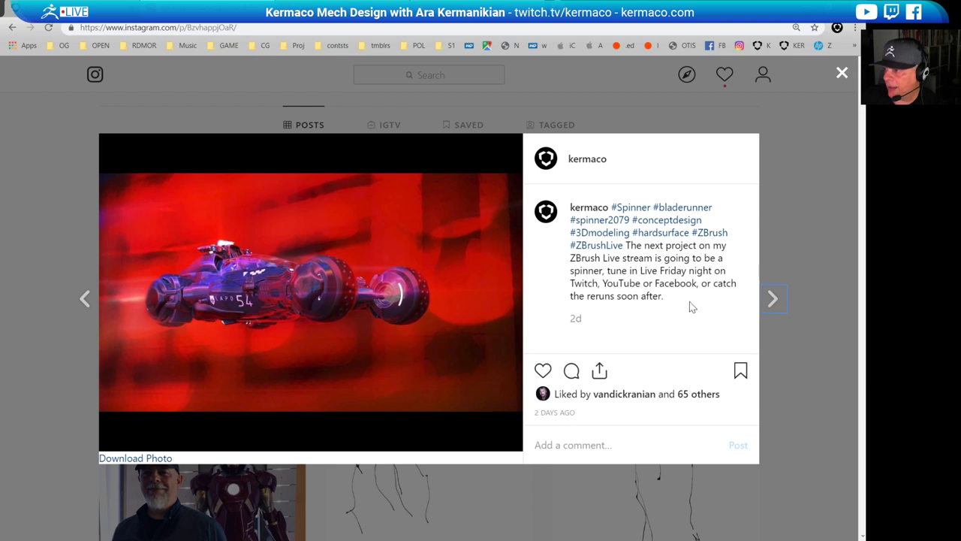
{"action": "left_click", "coordinate": [842, 72]}
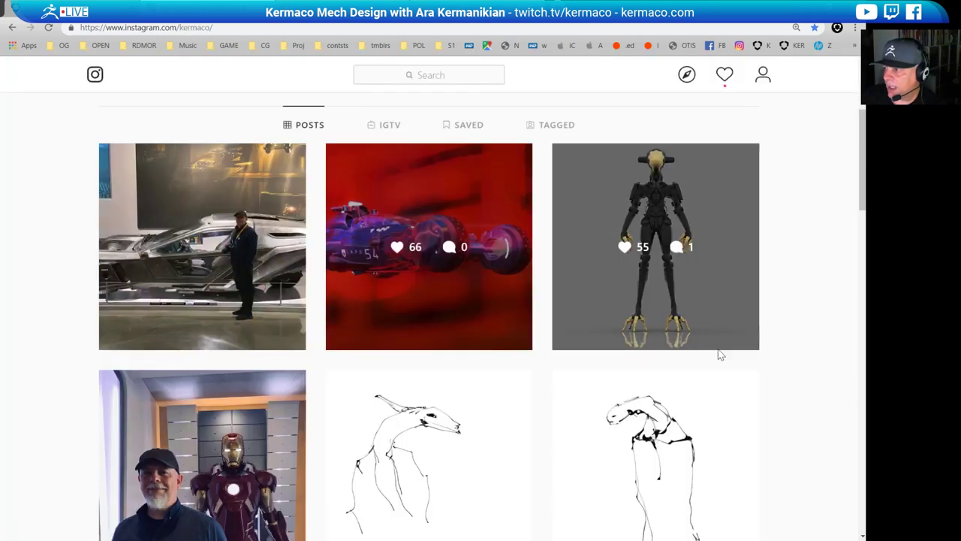
{"action": "left_click", "coordinate": [656, 201]}
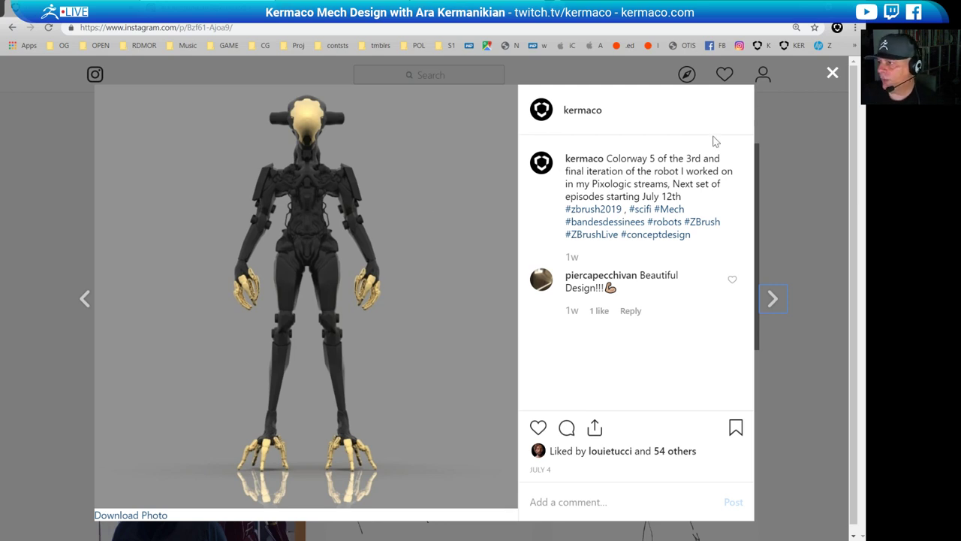
{"action": "left_click", "coordinate": [832, 75]}
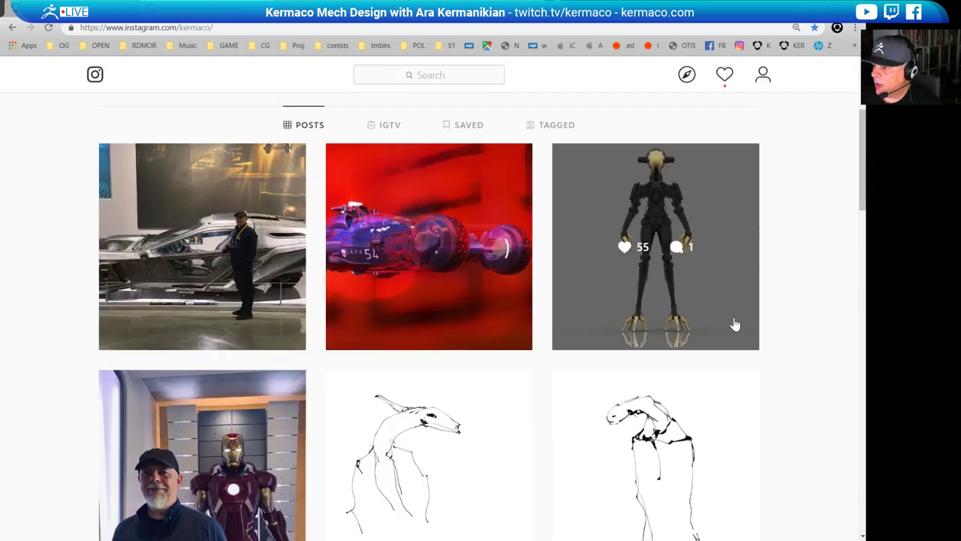
Find the older low-poly "Spinner concept 2" post further down the profile, view it and close it
{"action": "left_click_drag", "start_coordinate": [862, 180], "coordinate": [862, 474]}
{"action": "scroll", "coordinate": [480, 316], "scroll_direction": "down", "scroll_amount": 5}
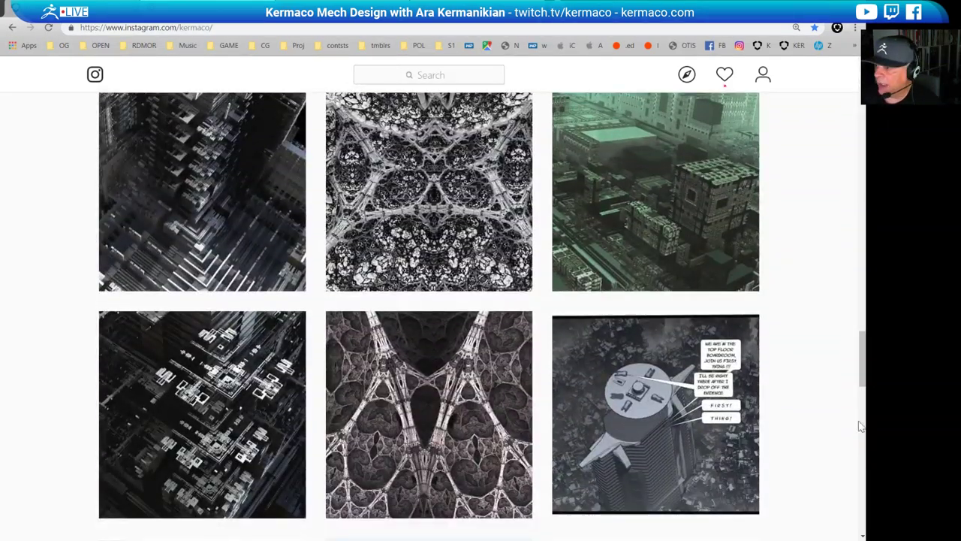
{"action": "scroll", "coordinate": [860, 379], "scroll_direction": "down", "scroll_amount": 4}
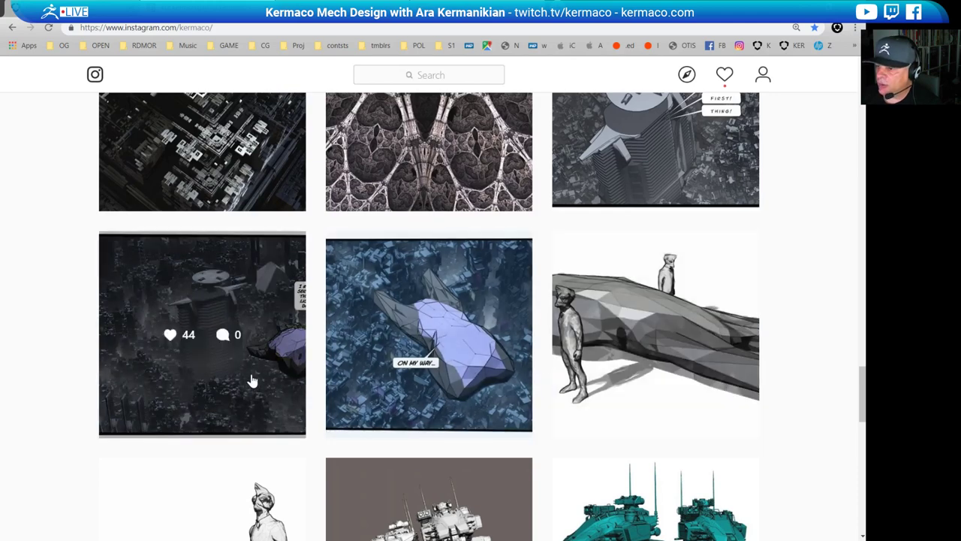
{"action": "left_click", "coordinate": [464, 367]}
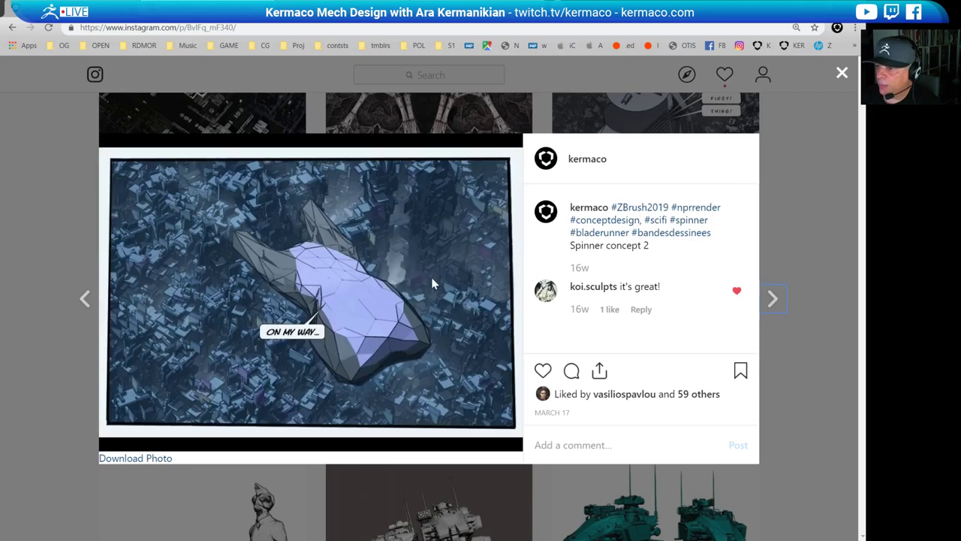
{"action": "left_click", "coordinate": [842, 74]}
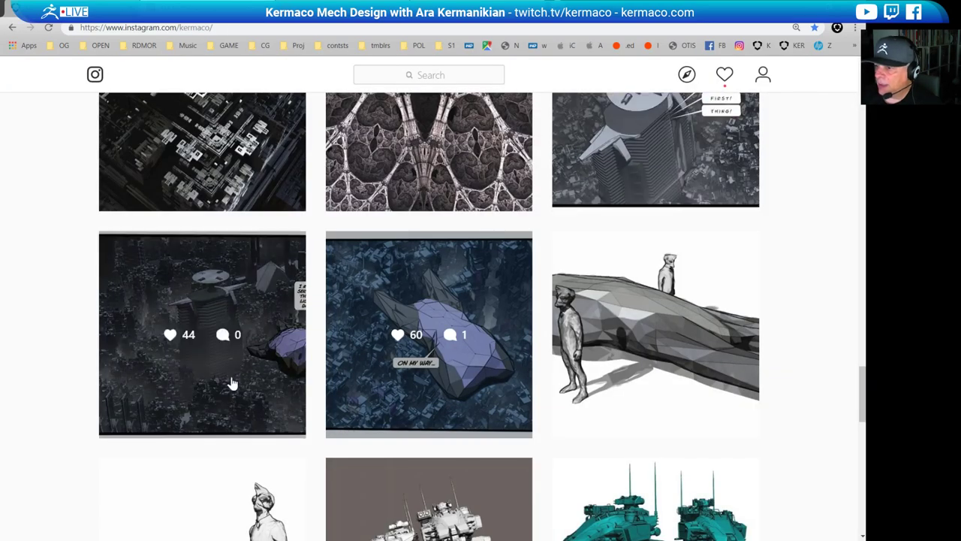
View the dark cityscape comic post of "Spinner concept 2", close it, return to the profile's start and switch back to ZBrush
{"action": "left_click", "coordinate": [254, 388]}
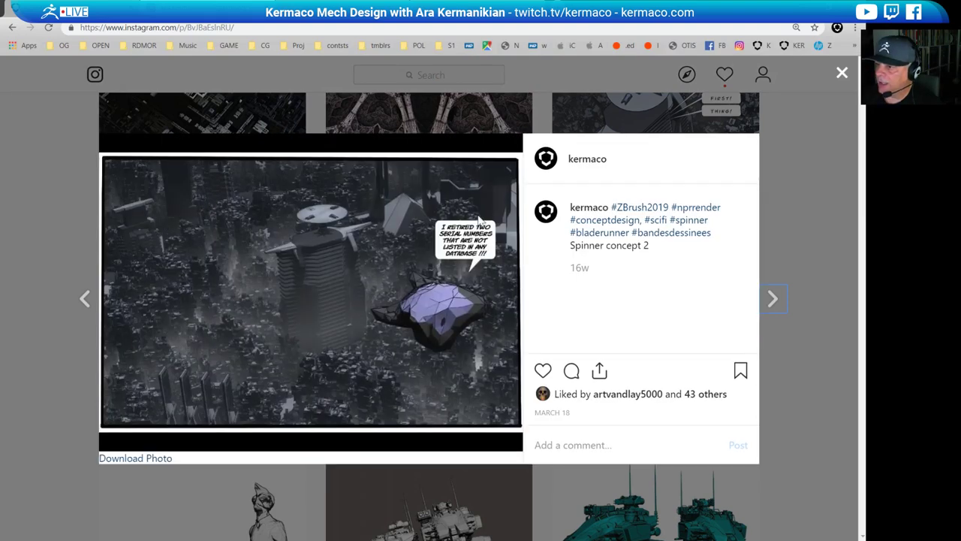
{"action": "left_click", "coordinate": [842, 75]}
{"action": "scroll", "coordinate": [703, 366], "scroll_direction": "up", "scroll_amount": 3}
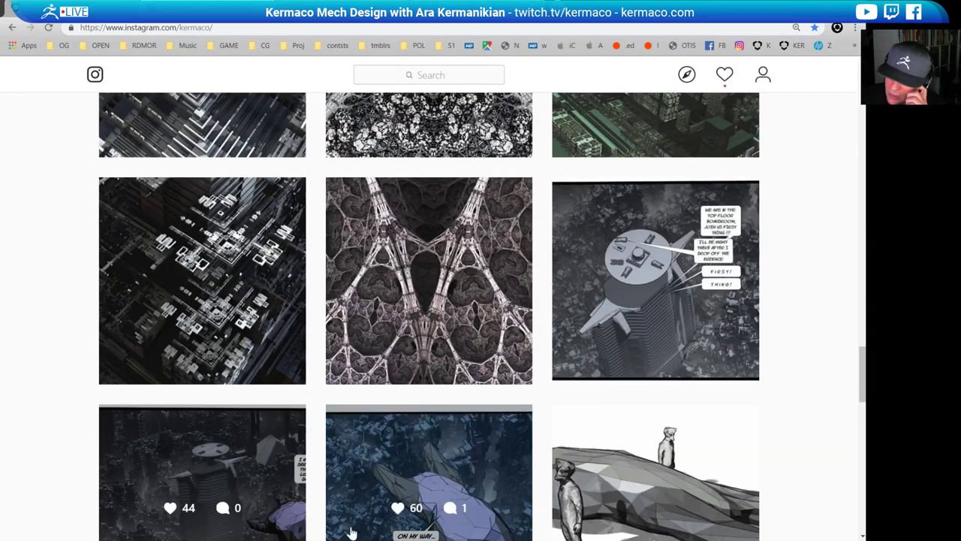
{"action": "left_click_drag", "start_coordinate": [863, 369], "coordinate": [820, 88]}
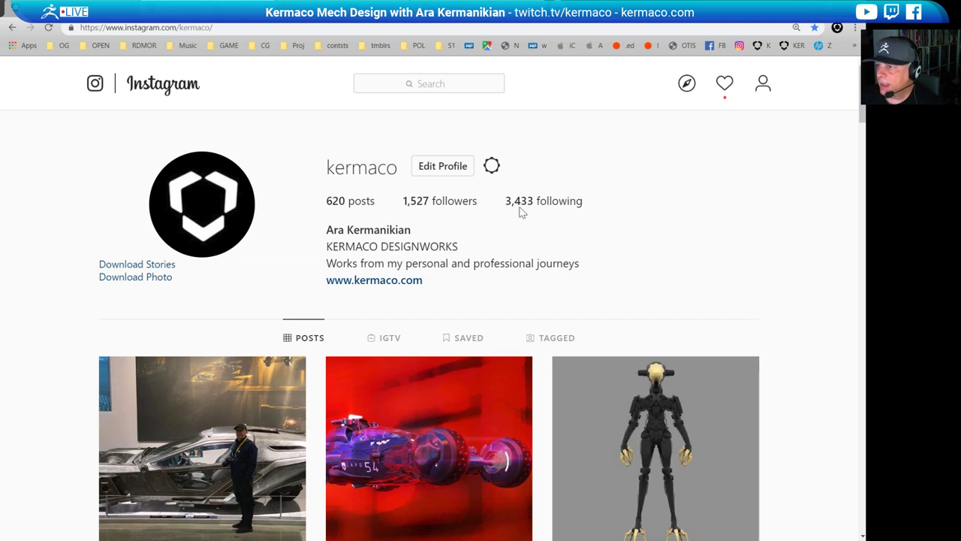
{"action": "key", "text": "ctrl+Tab"}
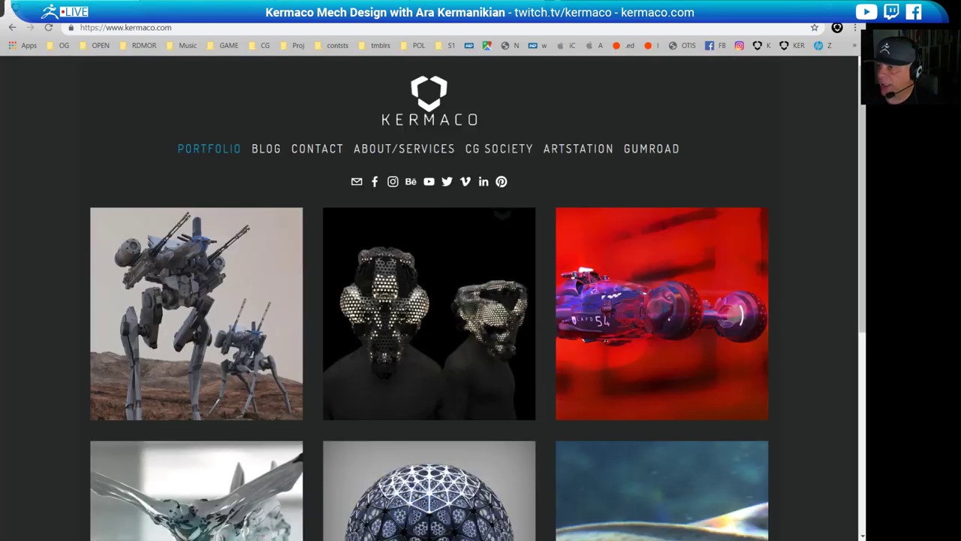
{"action": "key", "text": "alt+Tab"}
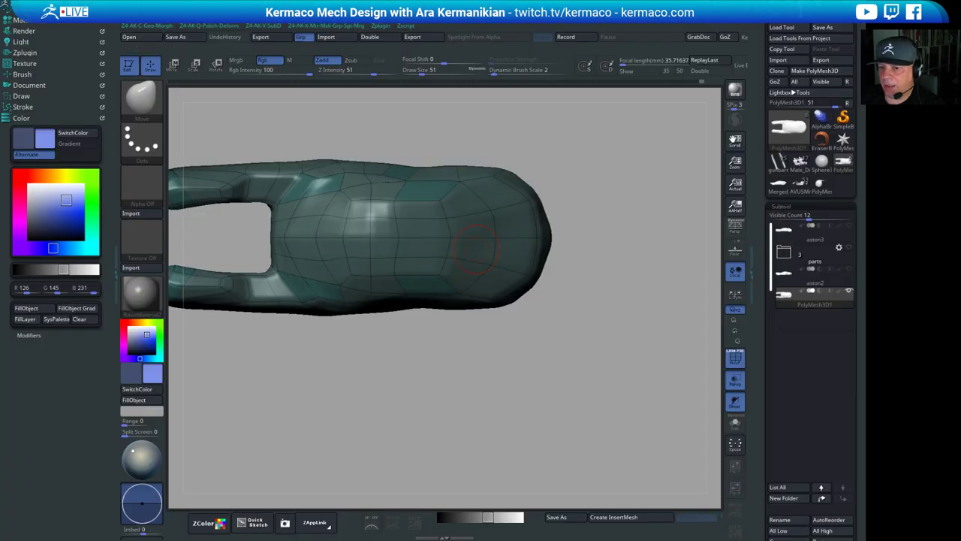
Set the Move brush's draw size to 54 and nudge the body's side edge slightly outward behind the prongs
{"action": "left_click_drag", "start_coordinate": [491, 441], "coordinate": [498, 419]}
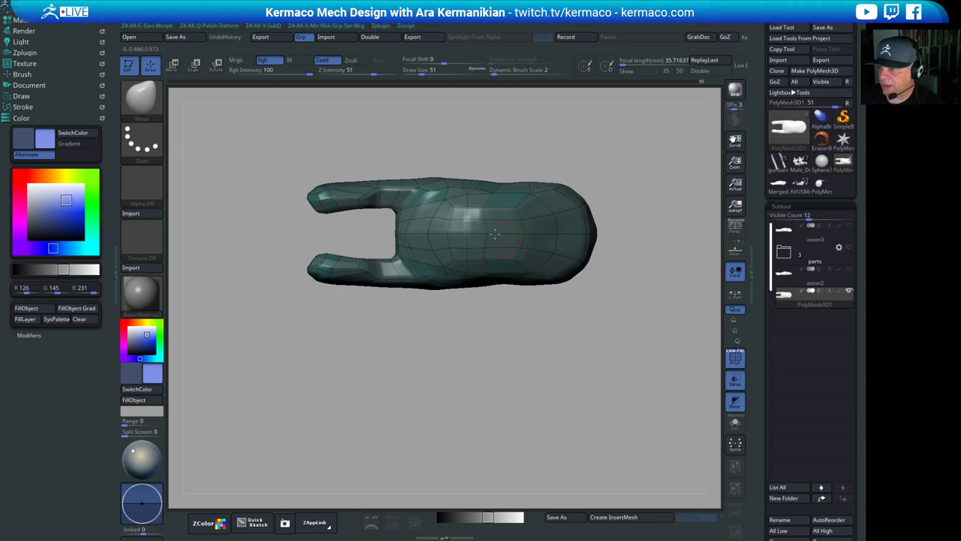
{"action": "key", "text": "s"}
{"action": "left_click_drag", "start_coordinate": [534, 223], "coordinate": [545, 222]}
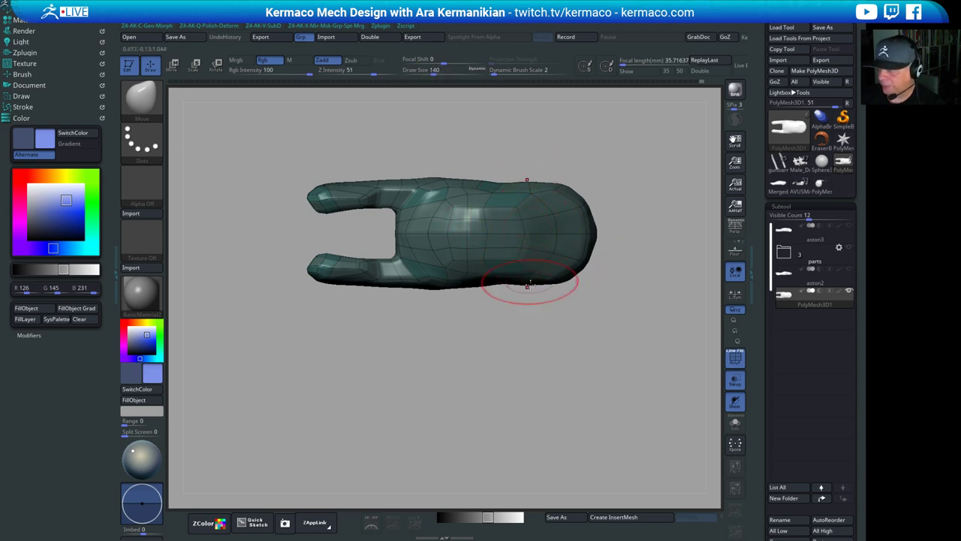
{"action": "mouse_move", "coordinate": [522, 332]}
{"action": "left_mouse_down", "text": "alt"}
{"action": "mouse_move", "coordinate": [516, 313]}
{"action": "mouse_move", "coordinate": [529, 322]}
{"action": "left_mouse_up", "text": "alt"}
{"action": "key", "text": "s"}
{"action": "left_click_drag", "start_coordinate": [503, 231], "coordinate": [489, 232]}
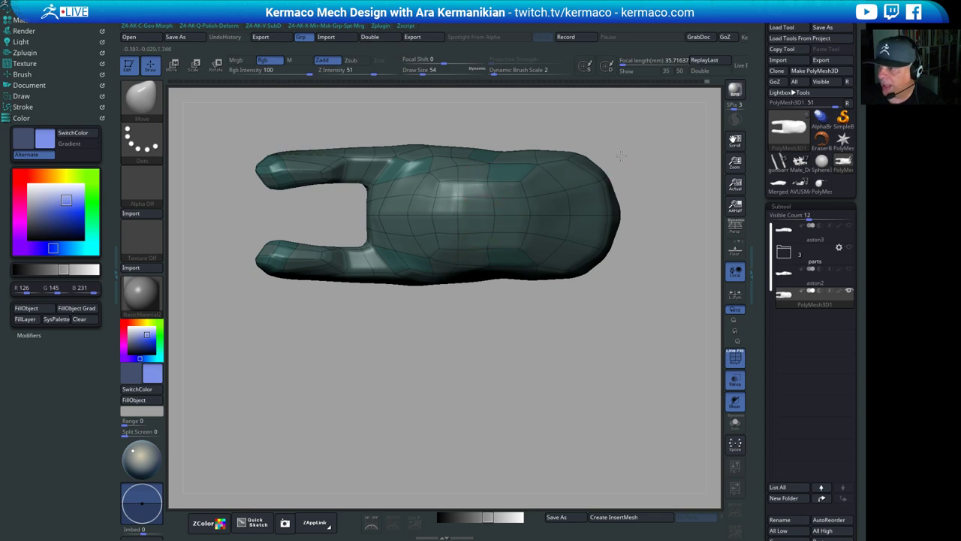
{"action": "mouse_move", "coordinate": [621, 155]}
{"action": "left_mouse_down"}
{"action": "mouse_move", "coordinate": [581, 162]}
{"action": "mouse_move", "coordinate": [629, 192]}
{"action": "left_mouse_up"}
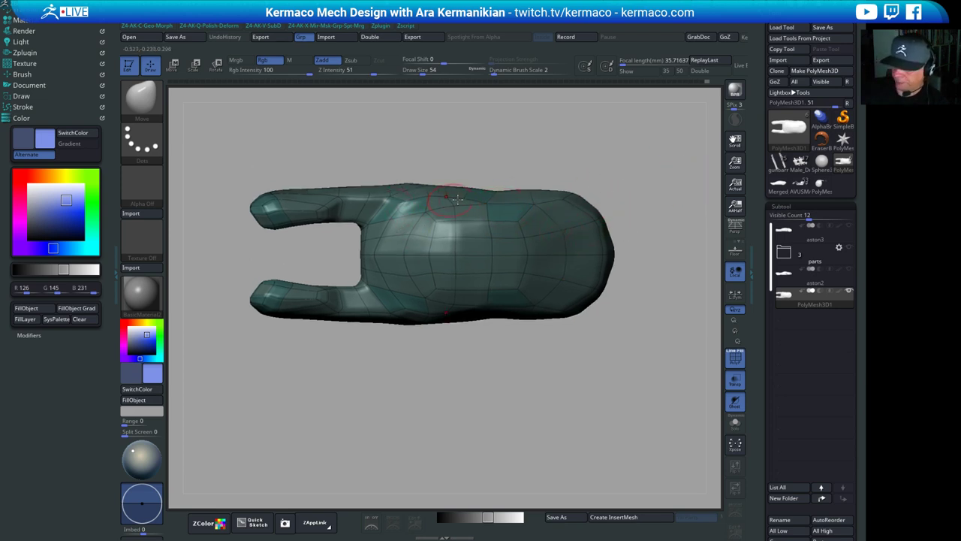
{"action": "left_click_drag", "start_coordinate": [609, 160], "coordinate": [604, 184]}
{"action": "left_click_drag", "start_coordinate": [464, 187], "coordinate": [467, 181]}
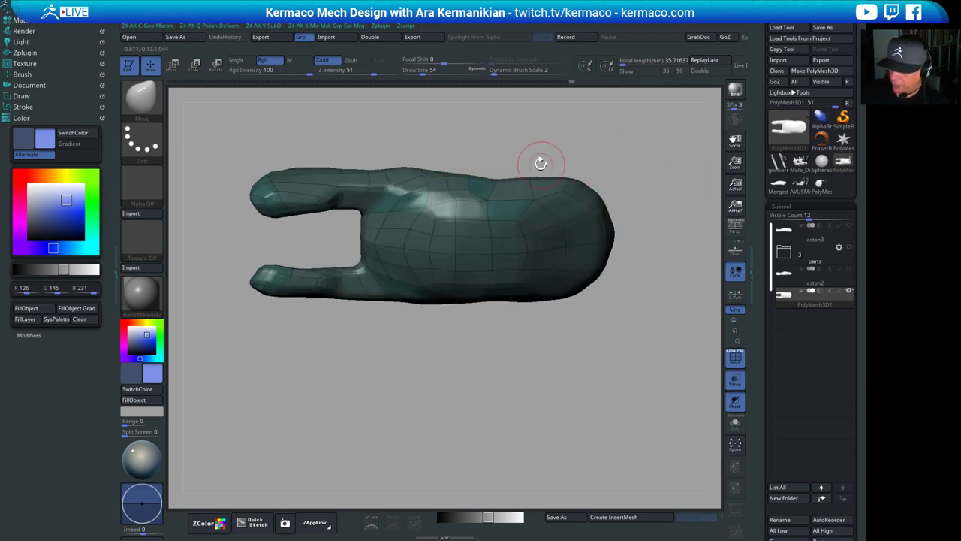
Examine the body's silhouette from above, from the side, from the rear and from underneath
{"action": "mouse_move", "coordinate": [541, 164]}
{"action": "left_mouse_down"}
{"action": "mouse_move", "coordinate": [531, 154]}
{"action": "mouse_move", "coordinate": [500, 178]}
{"action": "left_mouse_up"}
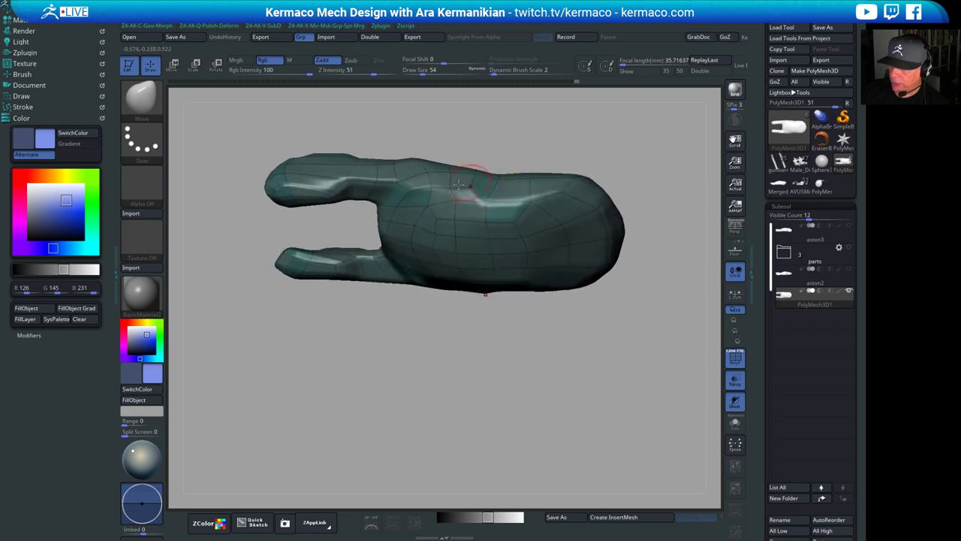
{"action": "left_click_drag", "start_coordinate": [556, 154], "coordinate": [551, 177]}
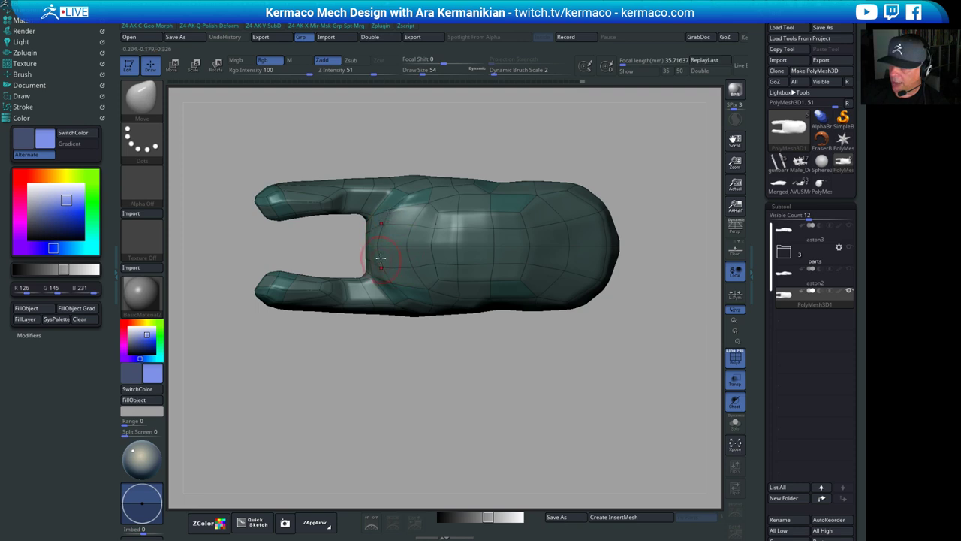
{"action": "mouse_move", "coordinate": [443, 362]}
{"action": "left_mouse_down", "text": "shift"}
{"action": "mouse_move", "coordinate": [483, 365]}
{"action": "mouse_move", "coordinate": [485, 335]}
{"action": "left_mouse_up", "text": "shift"}
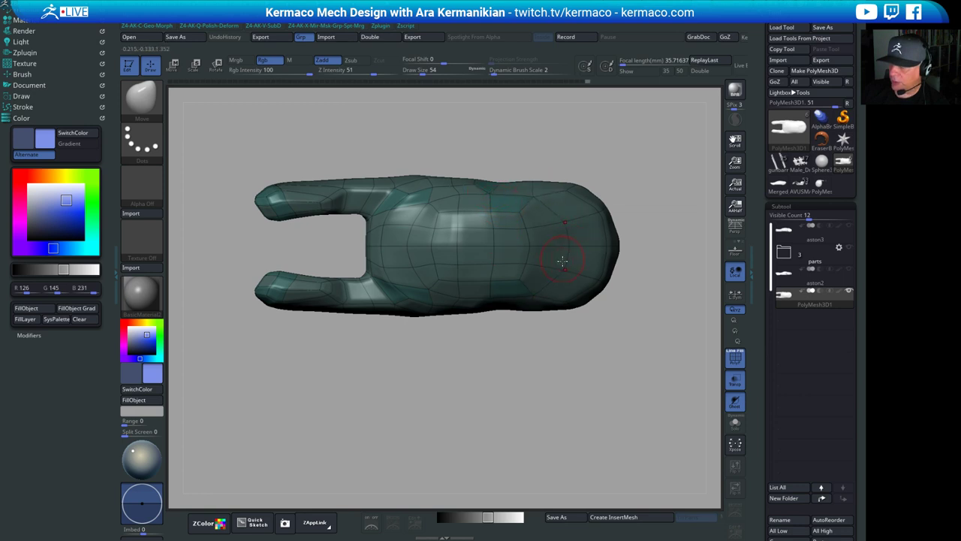
{"action": "left_click_drag", "start_coordinate": [582, 371], "coordinate": [576, 300]}
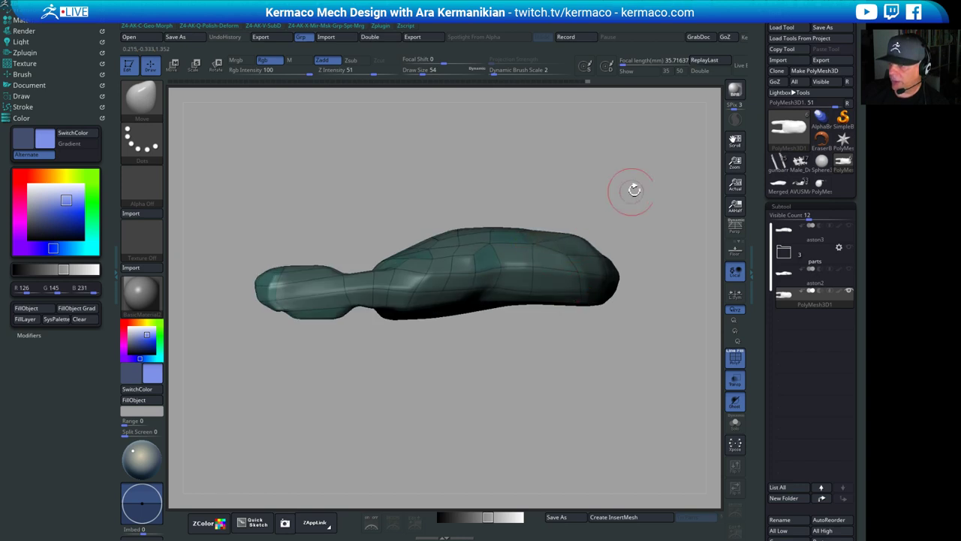
{"action": "left_click_drag", "start_coordinate": [633, 193], "coordinate": [593, 227]}
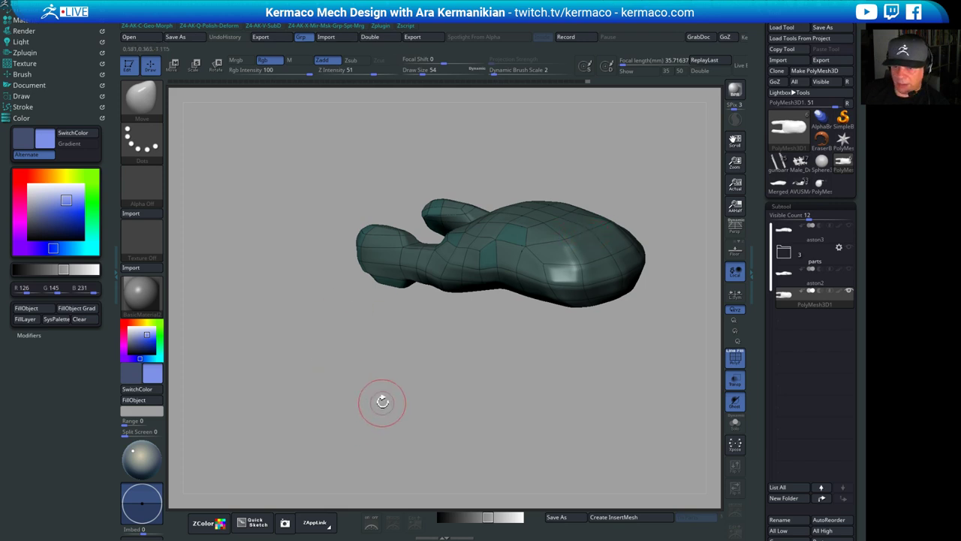
{"action": "left_click_drag", "start_coordinate": [383, 402], "coordinate": [421, 387]}
{"action": "left_click_drag", "start_coordinate": [558, 386], "coordinate": [524, 354]}
{"action": "mouse_move", "coordinate": [560, 323]}
{"action": "left_mouse_down"}
{"action": "mouse_move", "coordinate": [562, 388]}
{"action": "mouse_move", "coordinate": [596, 355]}
{"action": "mouse_move", "coordinate": [575, 322]}
{"action": "mouse_move", "coordinate": [506, 384]}
{"action": "mouse_move", "coordinate": [476, 364]}
{"action": "mouse_move", "coordinate": [435, 256]}
{"action": "left_mouse_up"}
{"action": "key", "text": "b"}
{"action": "key", "text": "z"}
{"action": "key", "text": "m"}
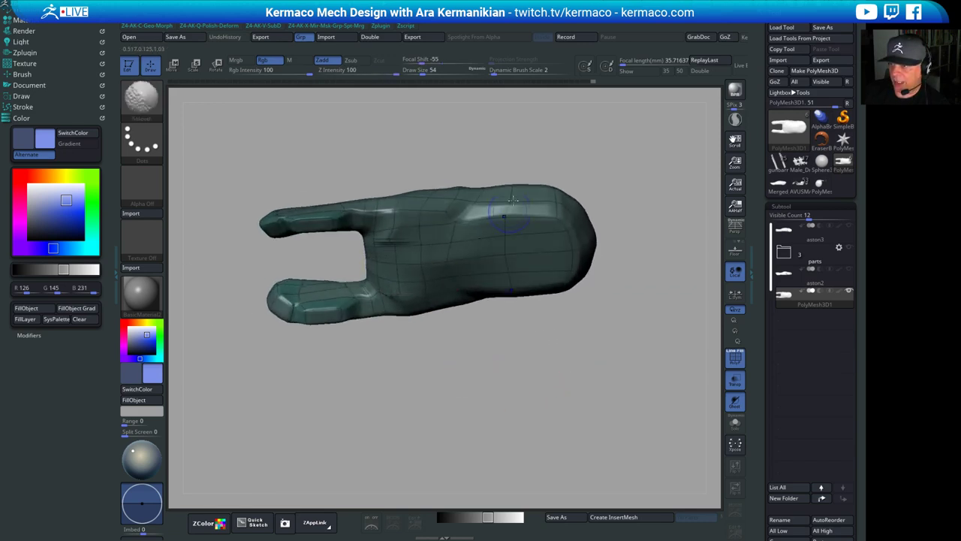
{"action": "key", "text": "b"}
{"action": "key", "text": "m"}
{"action": "key", "text": "v"}
Enlarge the Move brush to draw size 136 and push the middle of the body's underside slightly upward in side view
{"action": "mouse_move", "coordinate": [520, 165]}
{"action": "left_mouse_down"}
{"action": "mouse_move", "coordinate": [594, 124]}
{"action": "mouse_move", "coordinate": [661, 257]}
{"action": "mouse_move", "coordinate": [650, 242]}
{"action": "mouse_move", "coordinate": [634, 248]}
{"action": "left_mouse_up"}
{"action": "left_click_drag", "start_coordinate": [303, 354], "coordinate": [349, 341]}
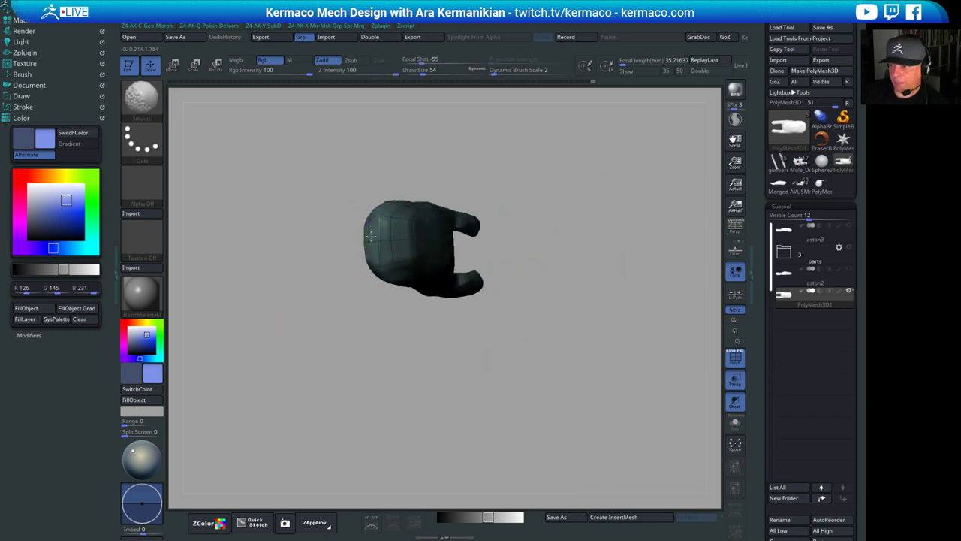
{"action": "mouse_move", "coordinate": [420, 365]}
{"action": "left_mouse_down"}
{"action": "mouse_move", "coordinate": [476, 347]}
{"action": "mouse_move", "coordinate": [502, 288]}
{"action": "mouse_move", "coordinate": [619, 184]}
{"action": "mouse_move", "coordinate": [554, 182]}
{"action": "mouse_move", "coordinate": [493, 220]}
{"action": "left_mouse_up"}
{"action": "key", "text": "s"}
{"action": "left_click", "coordinate": [381, 286]}
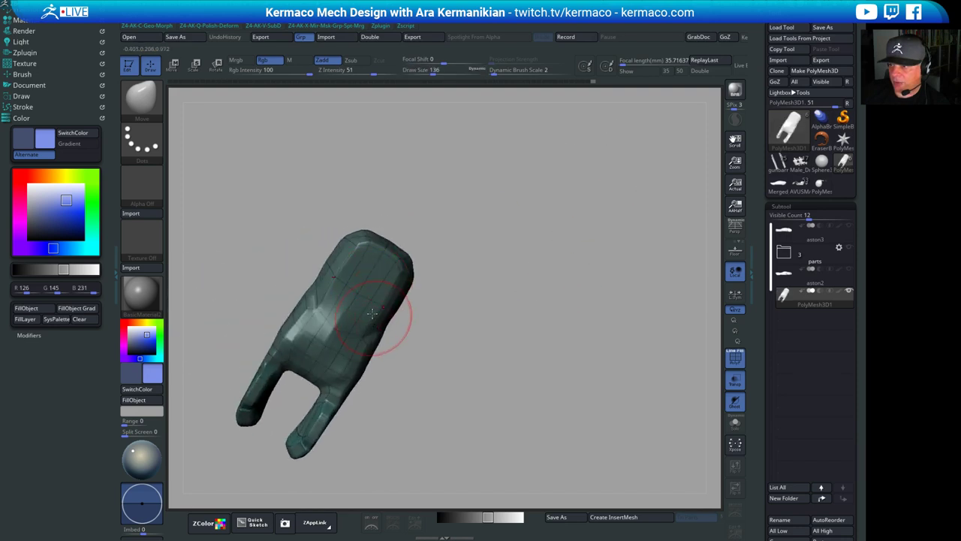
{"action": "left_click_drag", "start_coordinate": [517, 185], "coordinate": [591, 252]}
{"action": "left_click_drag", "start_coordinate": [425, 331], "coordinate": [385, 352], "text": "alt"}
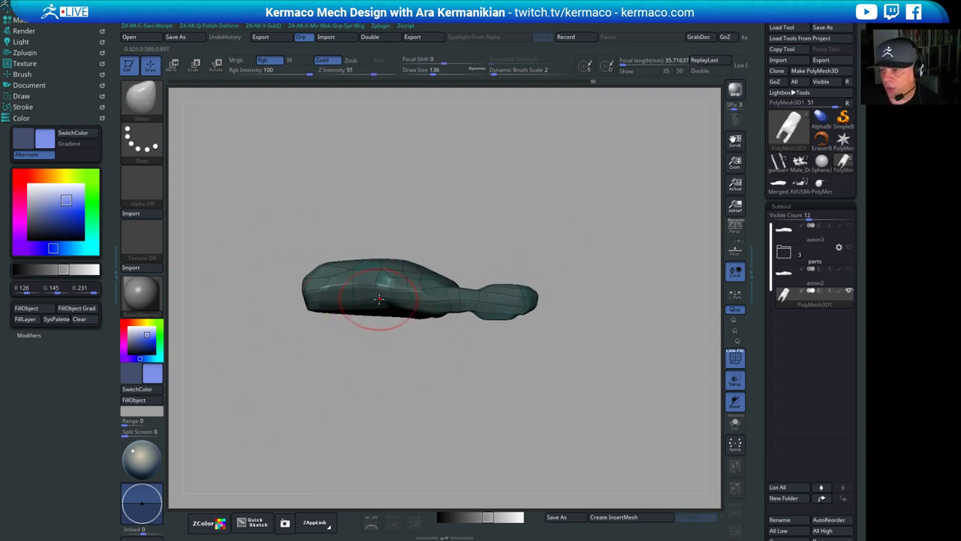
{"action": "left_click_drag", "start_coordinate": [373, 308], "coordinate": [370, 302]}
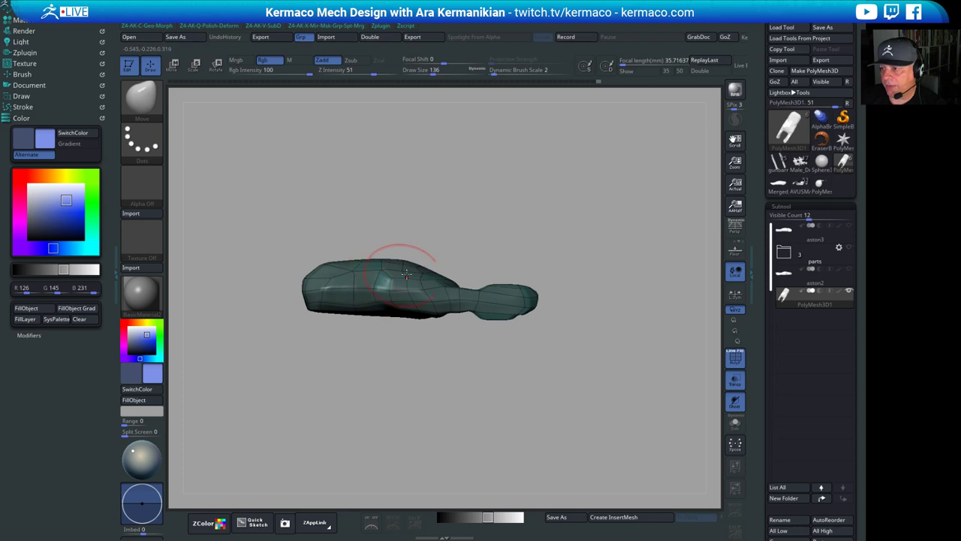
{"action": "mouse_move", "coordinate": [555, 217]}
{"action": "left_mouse_down"}
{"action": "mouse_move", "coordinate": [483, 197]}
{"action": "mouse_move", "coordinate": [562, 168]}
{"action": "mouse_move", "coordinate": [611, 185]}
{"action": "mouse_move", "coordinate": [559, 196]}
{"action": "mouse_move", "coordinate": [544, 180]}
{"action": "left_mouse_up"}
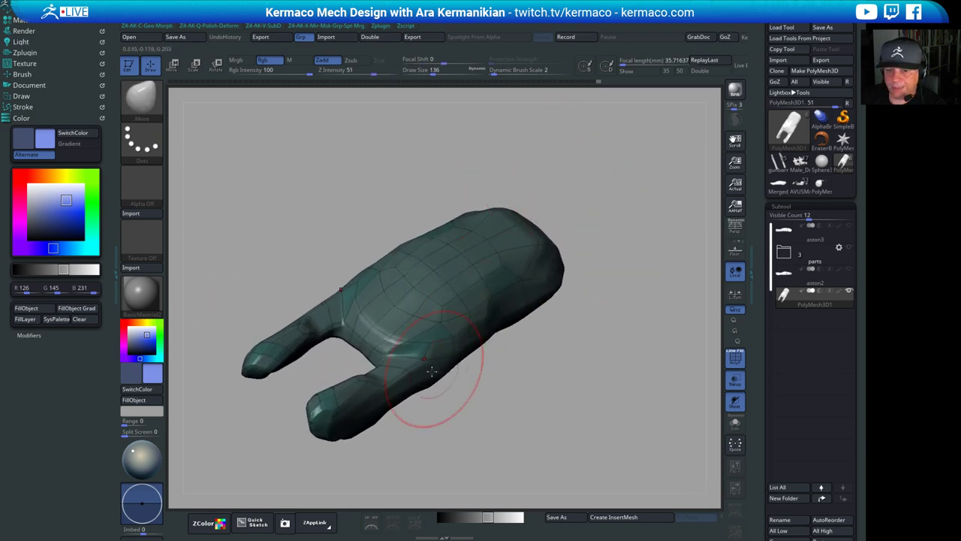